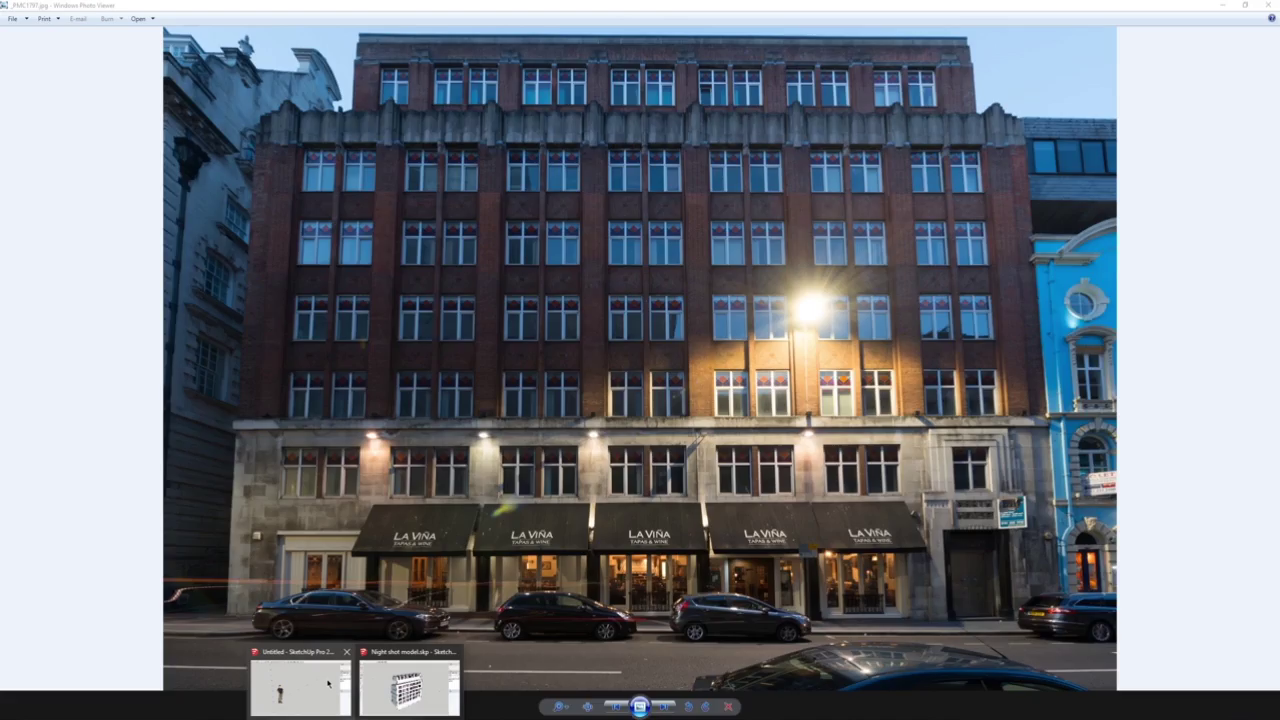
Switch to the untitled SketchUp model and delete the default standing figure near the origin.
left_click(330, 685)
scroll(438, 465, "down", 2)
scroll(410, 452, "up", 2)
middle_click_drag(402, 451, 423, 396)
scroll(421, 395, "up", 2)
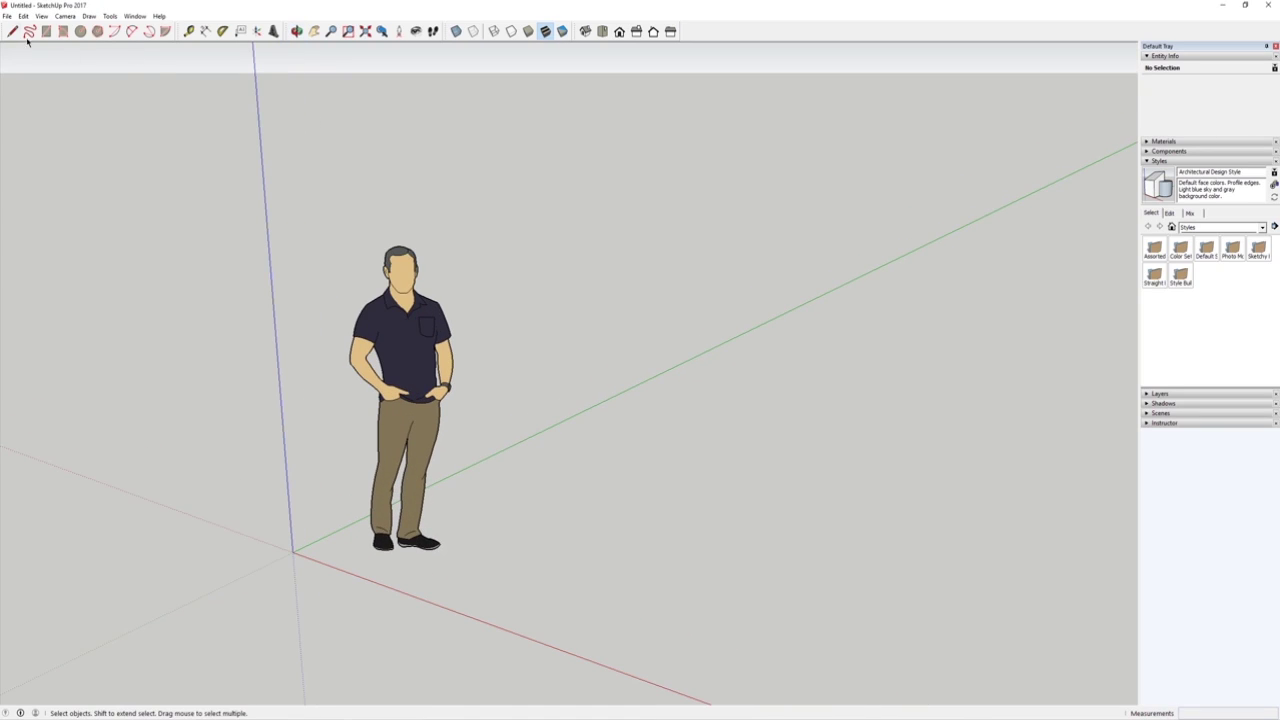
left_click_drag(563, 169, 322, 549)
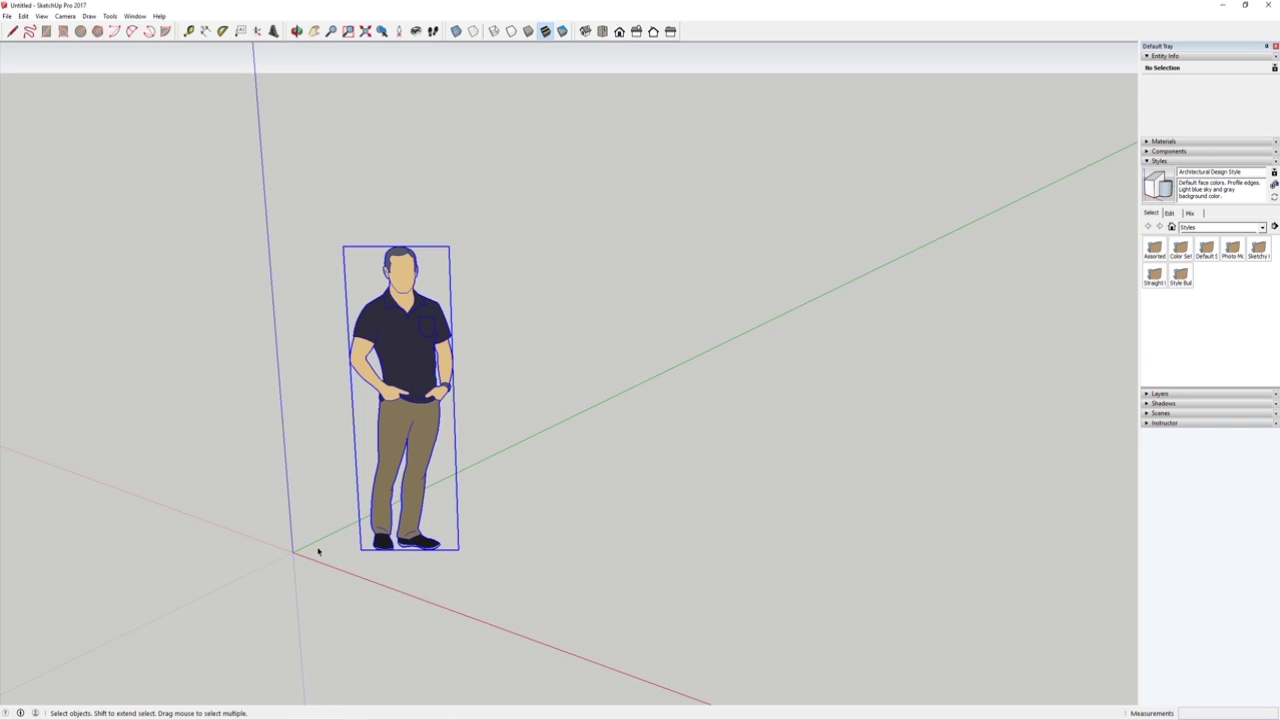
key("Delete")
Start an AutoCAD file import and browse to the 012.17_North House, Liverpool folder inside Public.
left_click(7, 16)
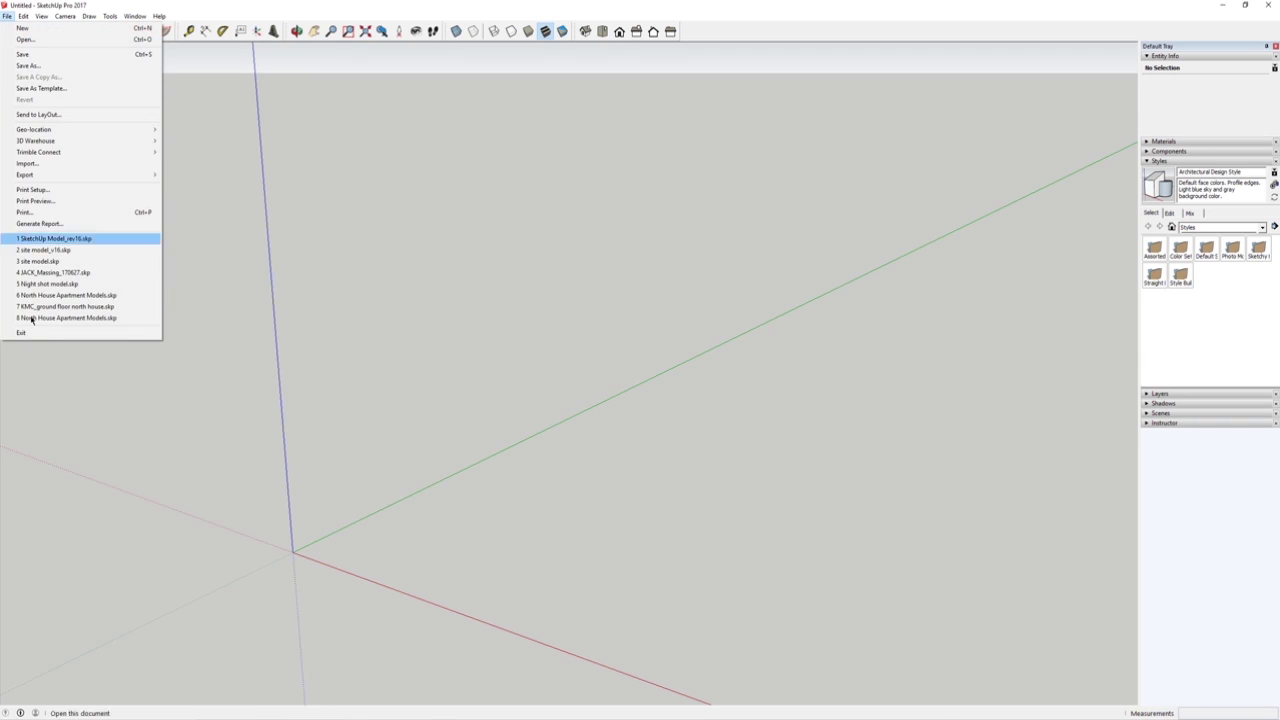
left_click(40, 163)
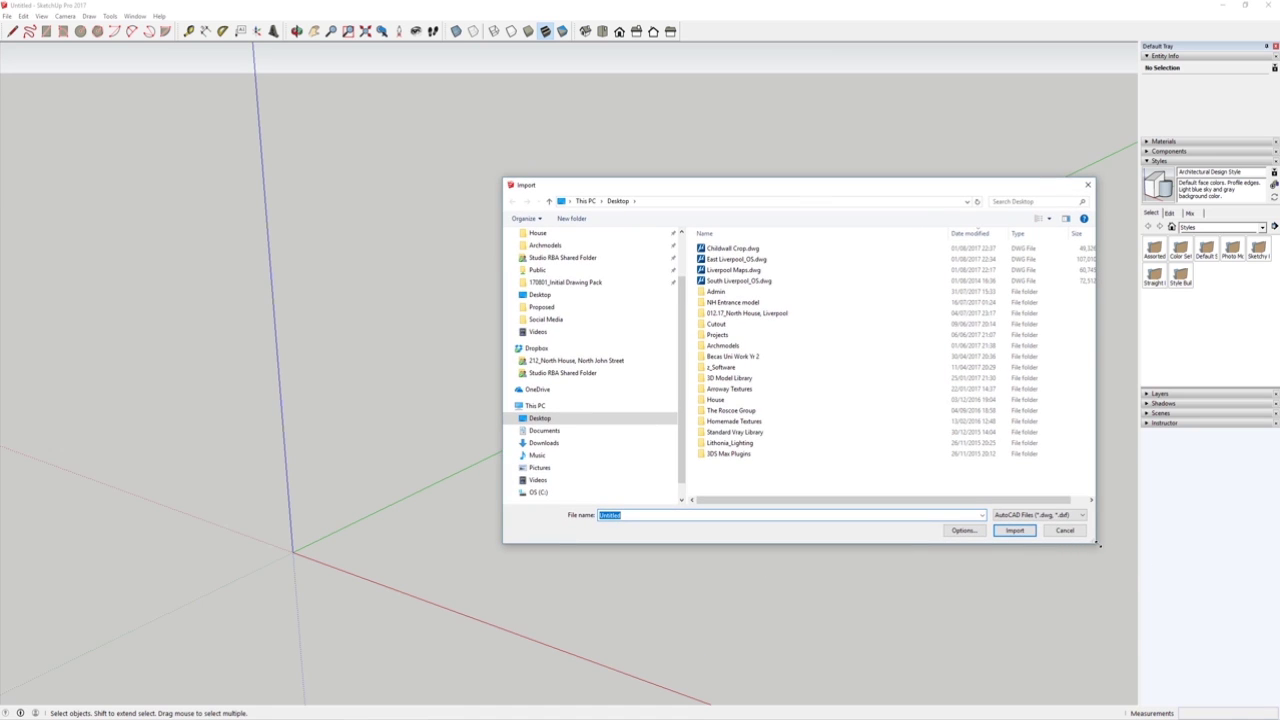
left_click_drag(1096, 544, 1156, 638)
left_click(883, 543)
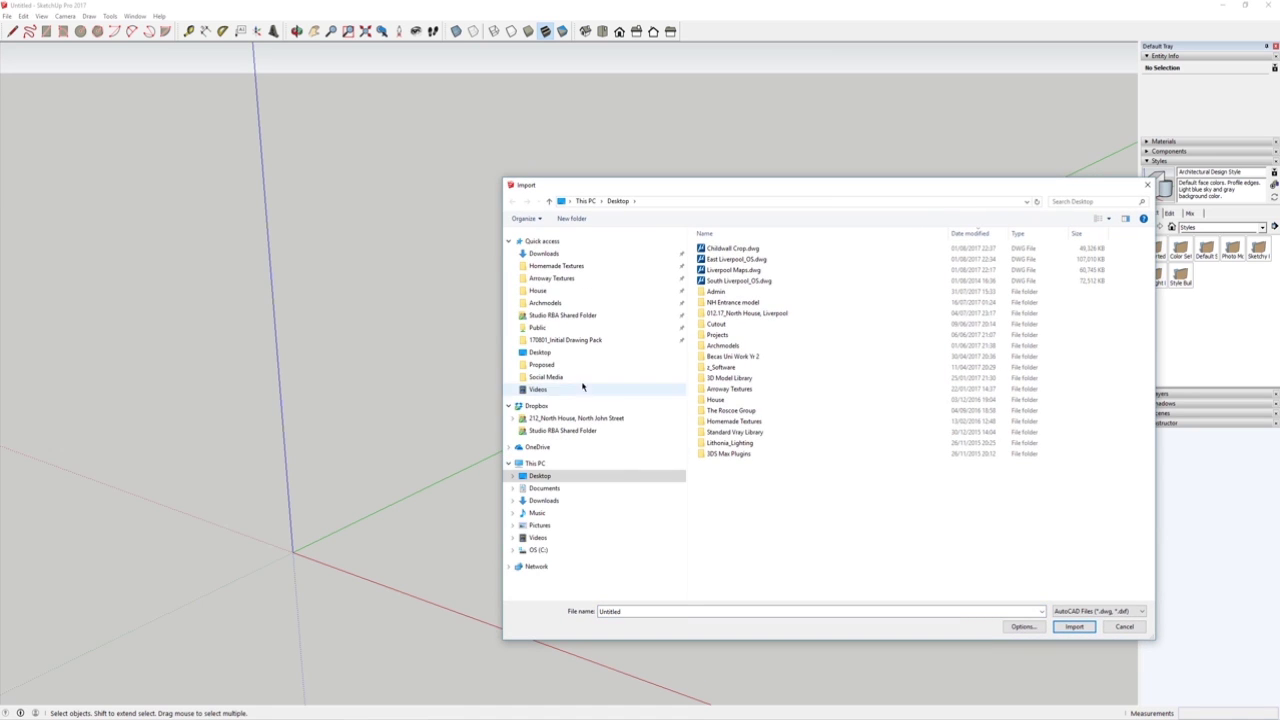
left_click(537, 327)
double_click(735, 262)
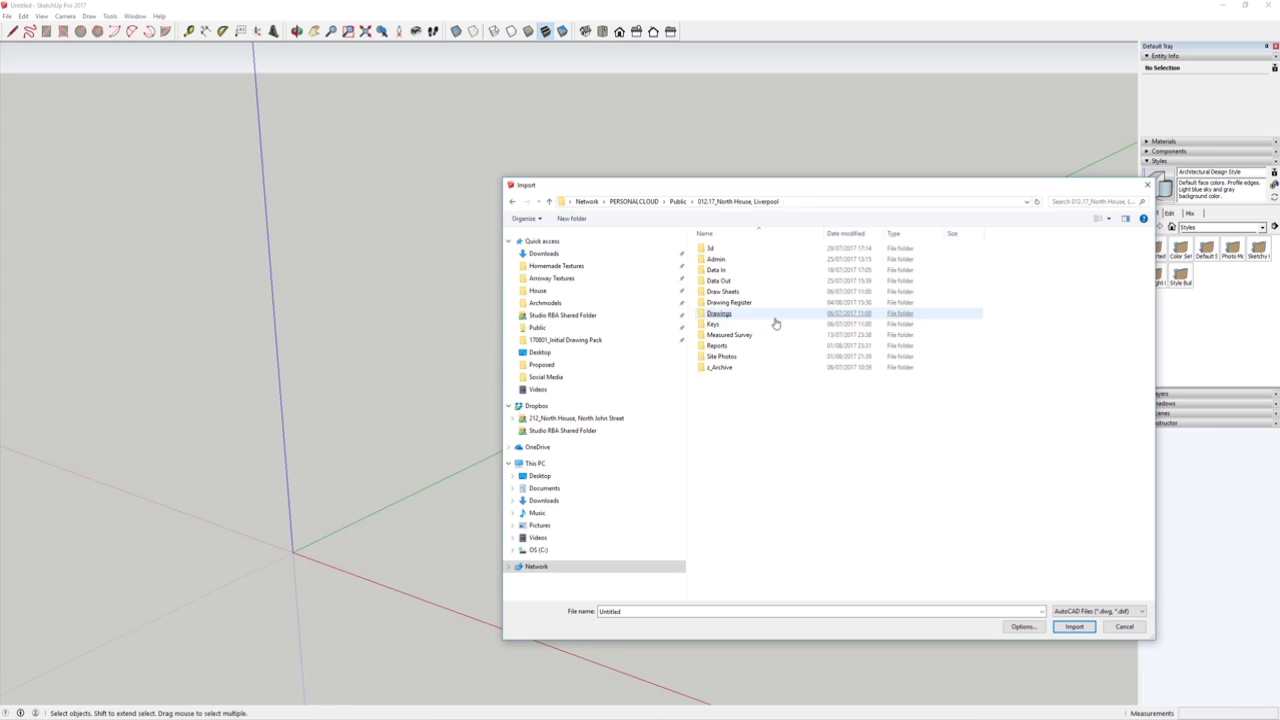
left_click_drag(727, 190, 787, 219)
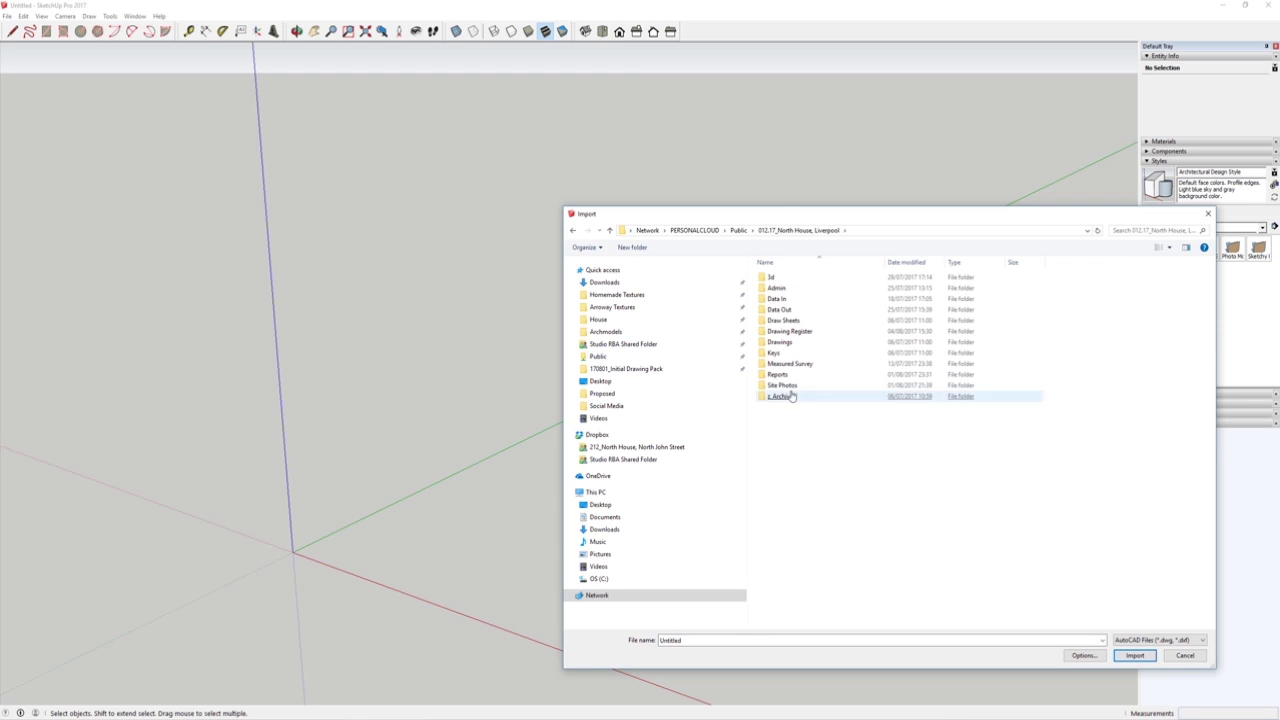
Import the elevation drawing from the dwg folder under Drawings, (2-) General Arrangement, Elevations, and dismiss the import results.
double_click(779, 343)
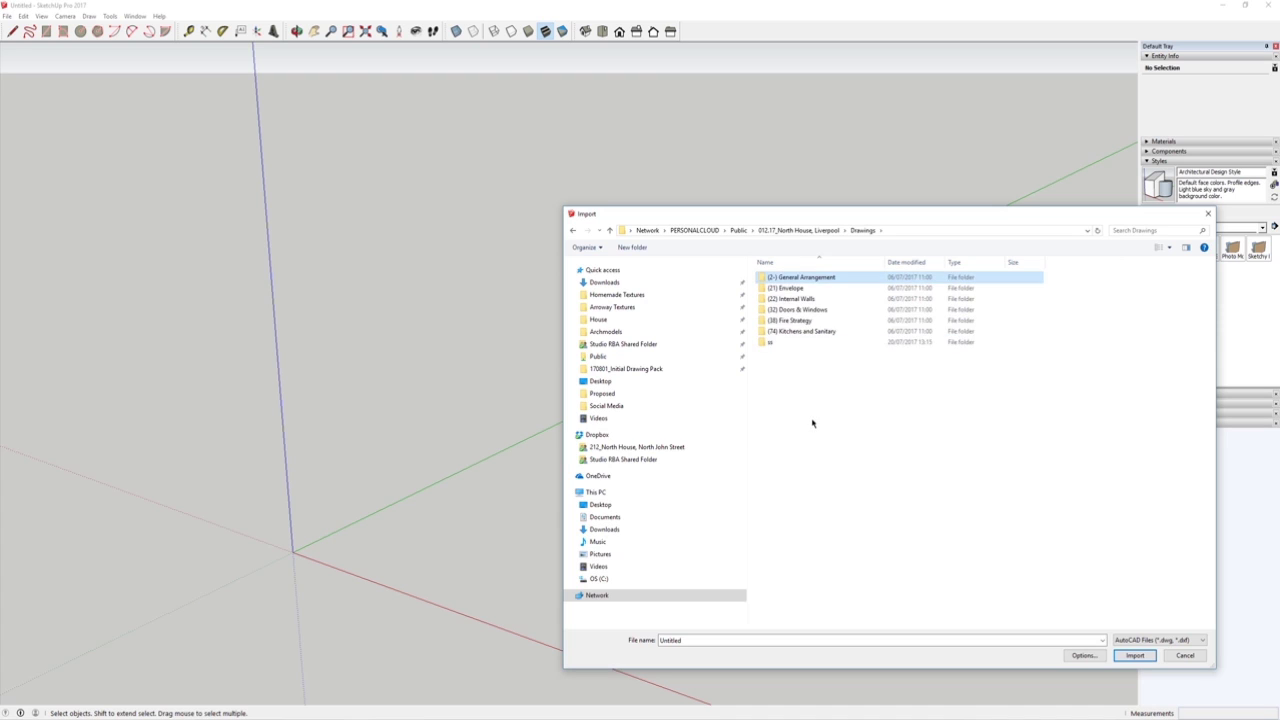
double_click(792, 277)
double_click(780, 277)
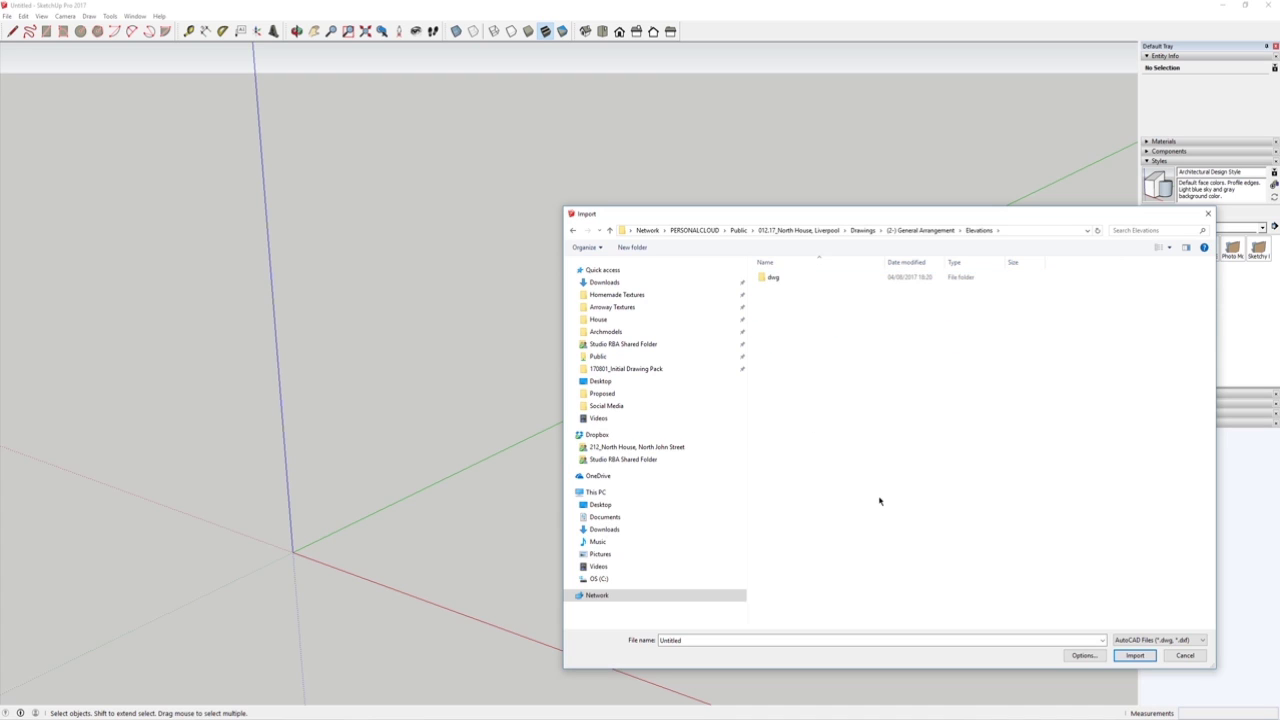
double_click(786, 279)
left_click(792, 278)
key("Return")
mouse_move(676, 708)
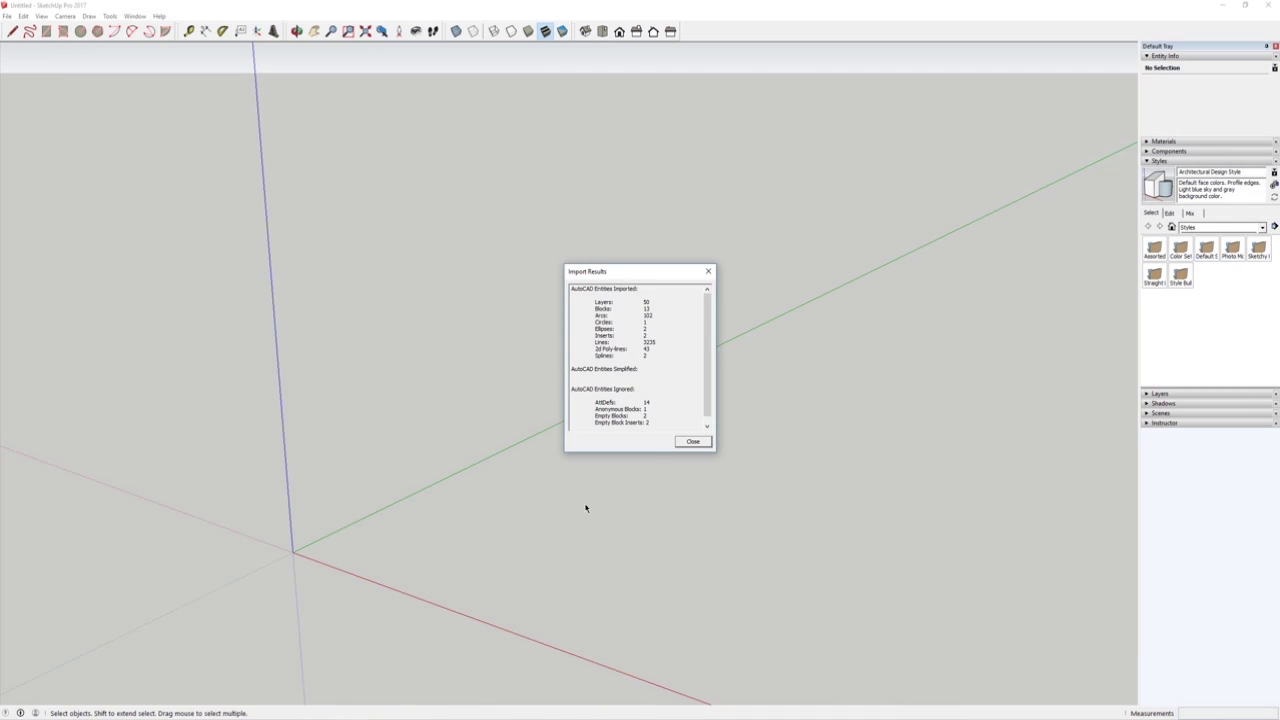
left_click(691, 442)
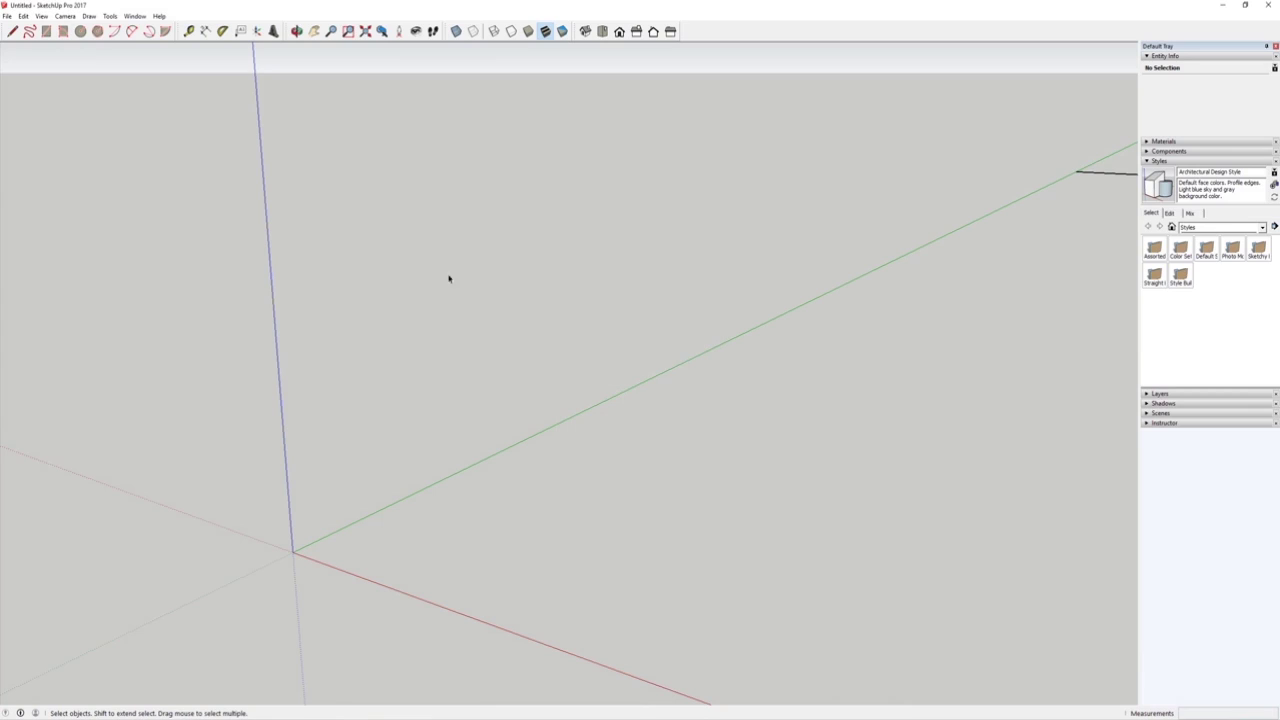
Examine the whole imported building elevation lying flat on the ground plane.
left_click(297, 31)
left_click(365, 31)
left_click_drag(661, 290, 448, 476)
scroll(448, 476, "down", 4)
scroll(611, 449, "up", 2)
left_click_drag(586, 431, 602, 462)
scroll(710, 299, "down", 1)
scroll(709, 298, "up", 3)
Trace the top edge of an upper window pane in the elevation's end bay with a line about 559 mm long.
key("l")
scroll(886, 351, "up", 3)
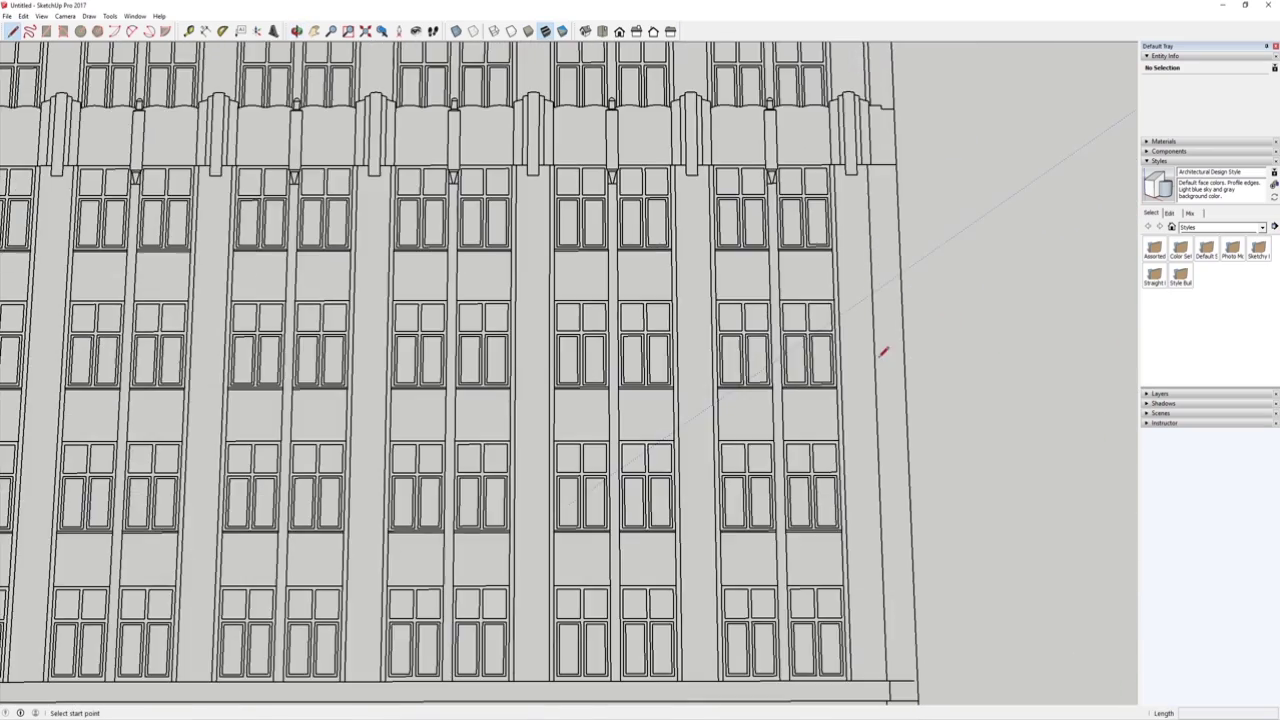
scroll(714, 281, "up", 3)
scroll(734, 300, "down", 8)
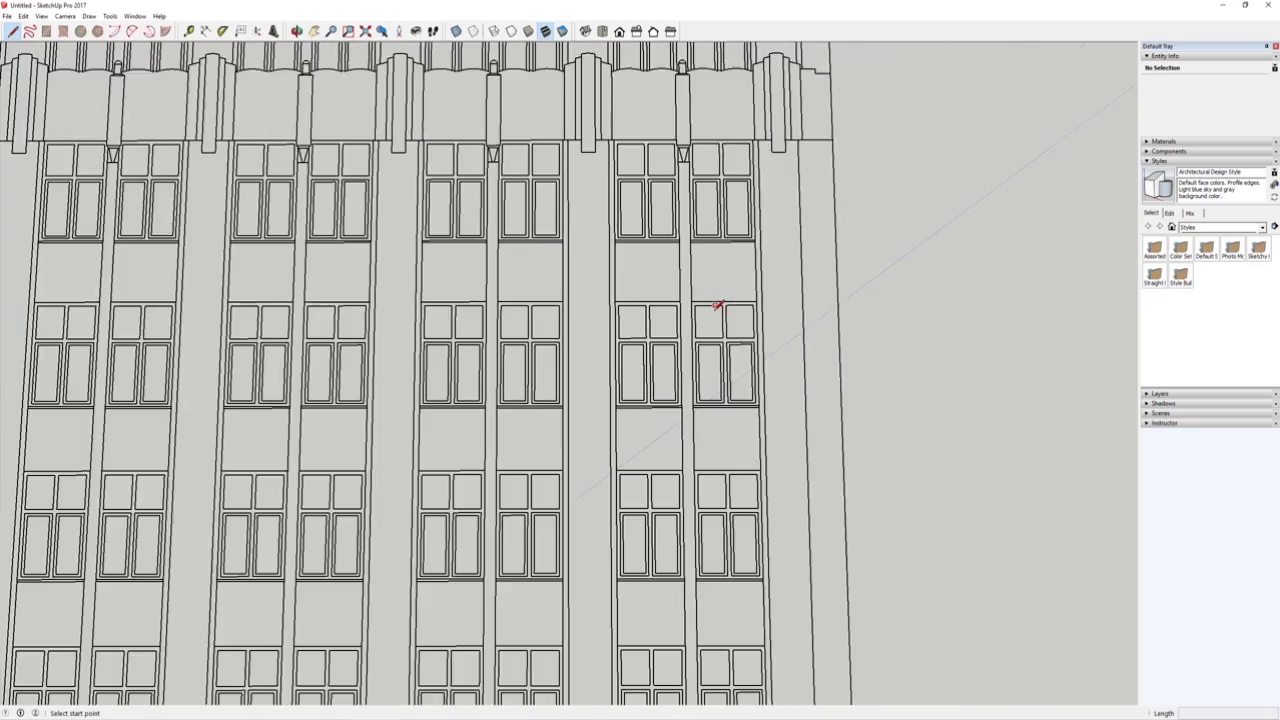
scroll(716, 306, "up", 4)
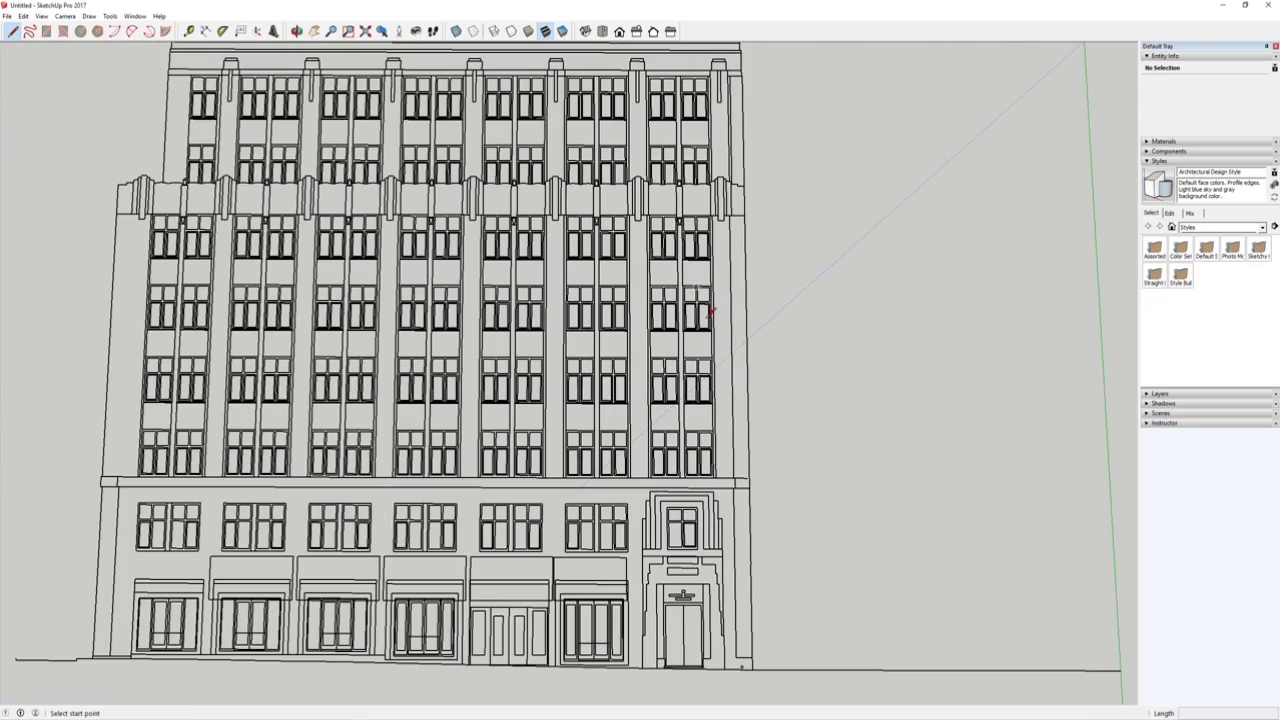
scroll(710, 312, "down", 3)
scroll(710, 312, "up", 2)
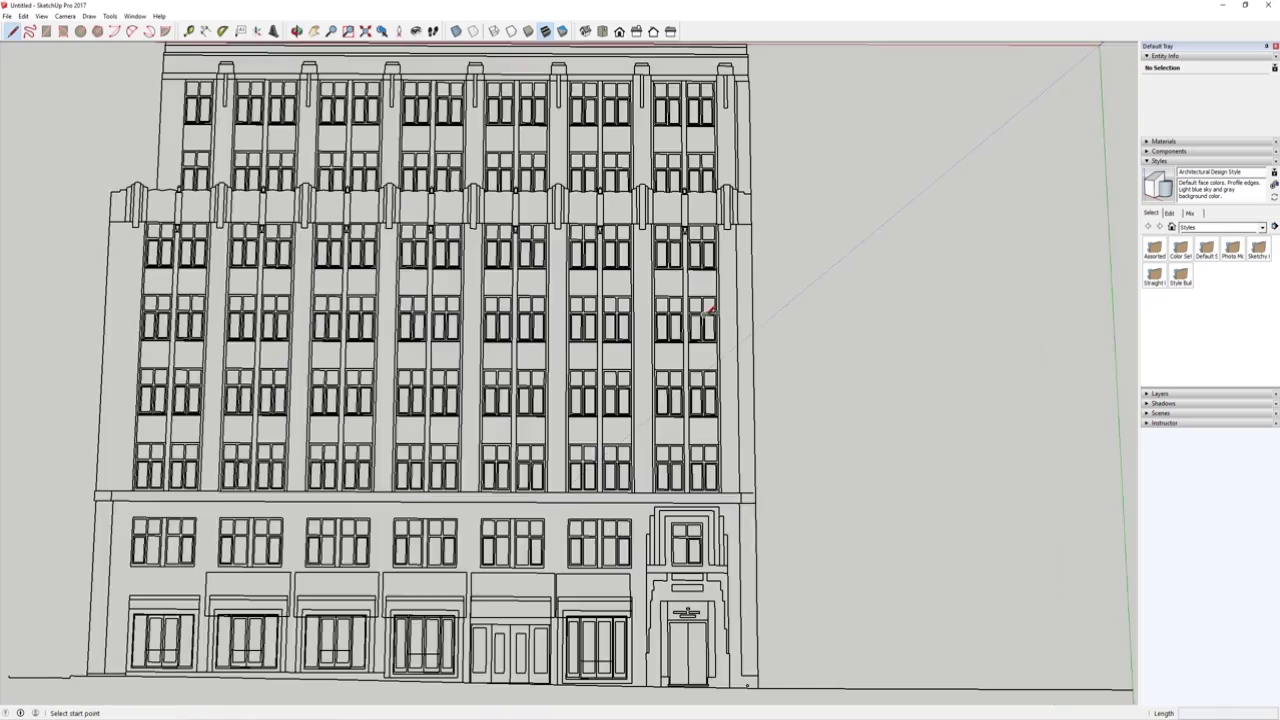
scroll(710, 312, "down", 2)
mouse_move(677, 350)
middle_mouse_down()
mouse_move(606, 259)
mouse_move(650, 300)
mouse_move(746, 346)
mouse_move(657, 345)
mouse_move(617, 428)
mouse_move(667, 455)
middle_mouse_up()
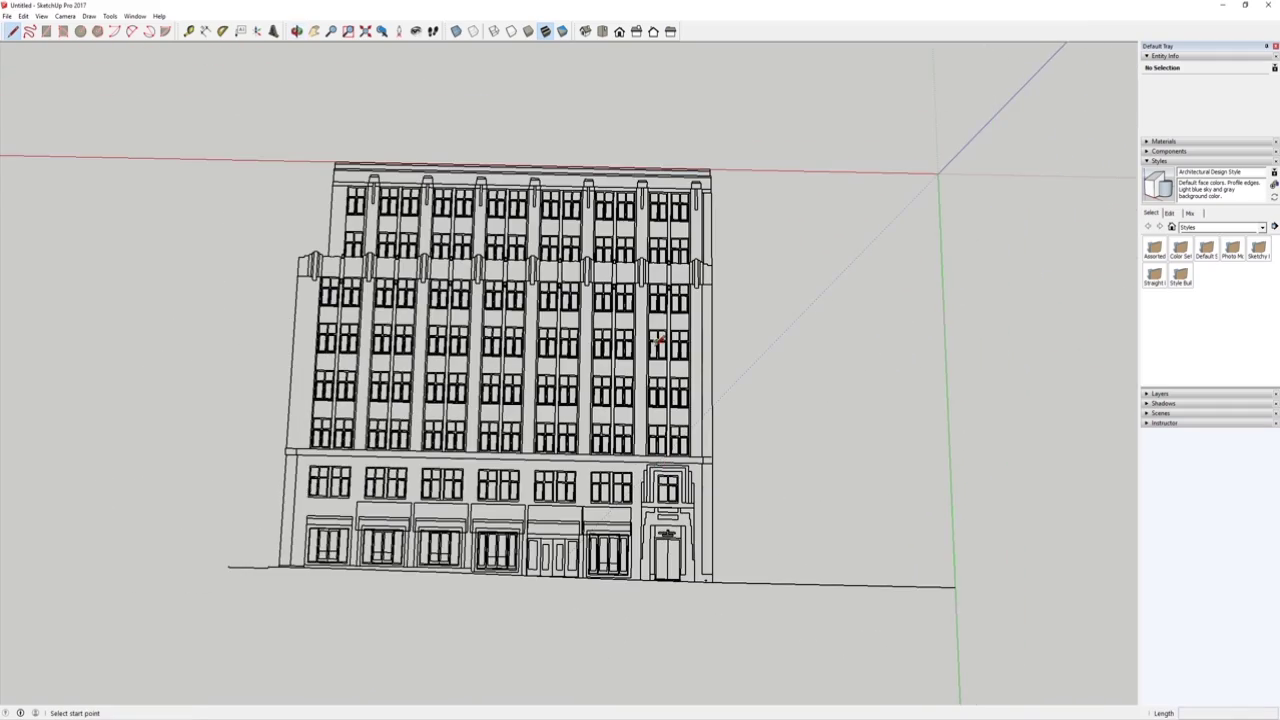
scroll(757, 377, "up", 5)
scroll(757, 377, "down", 4)
scroll(757, 377, "up", 2)
scroll(706, 362, "up", 6)
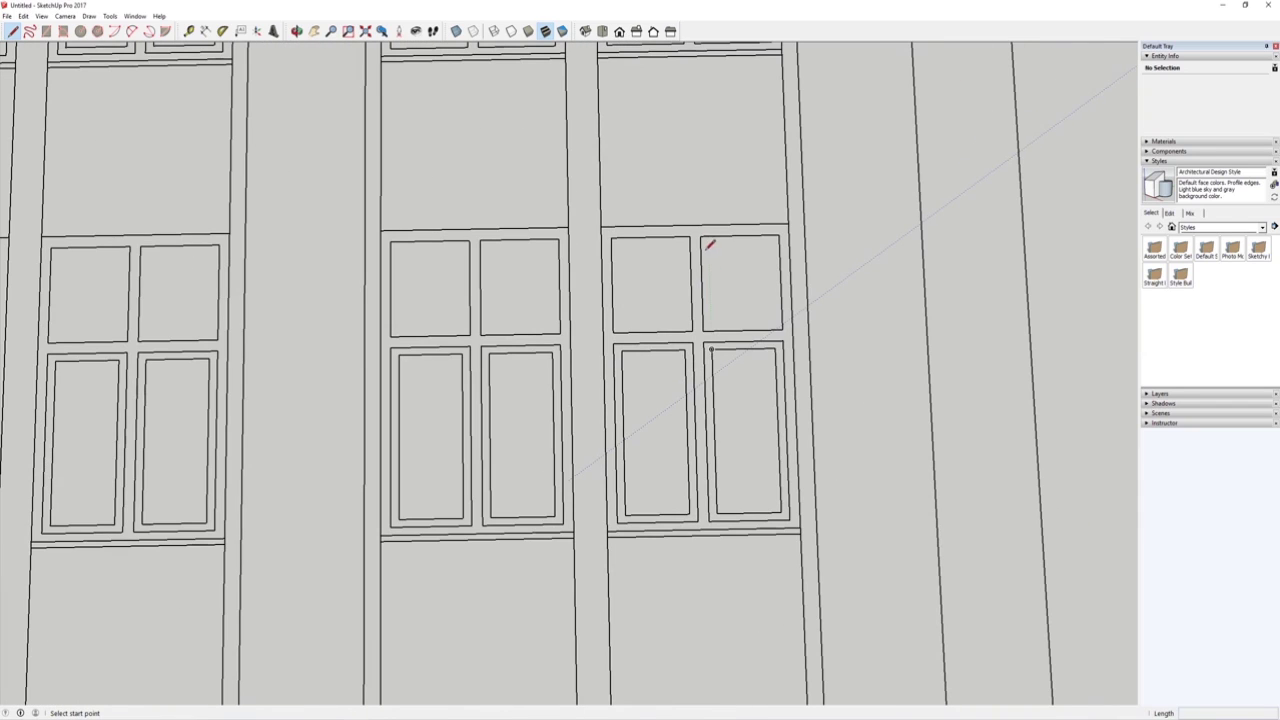
left_click(702, 236)
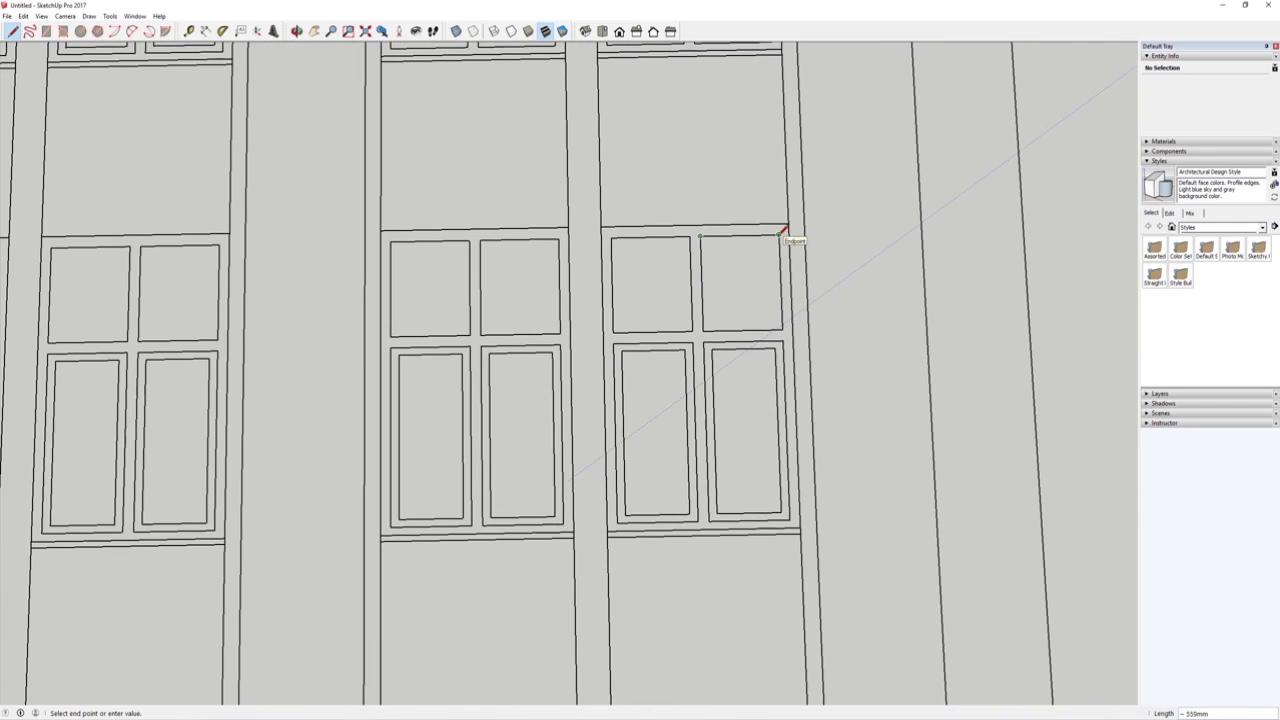
left_click(784, 231)
scroll(740, 237, "down", 10)
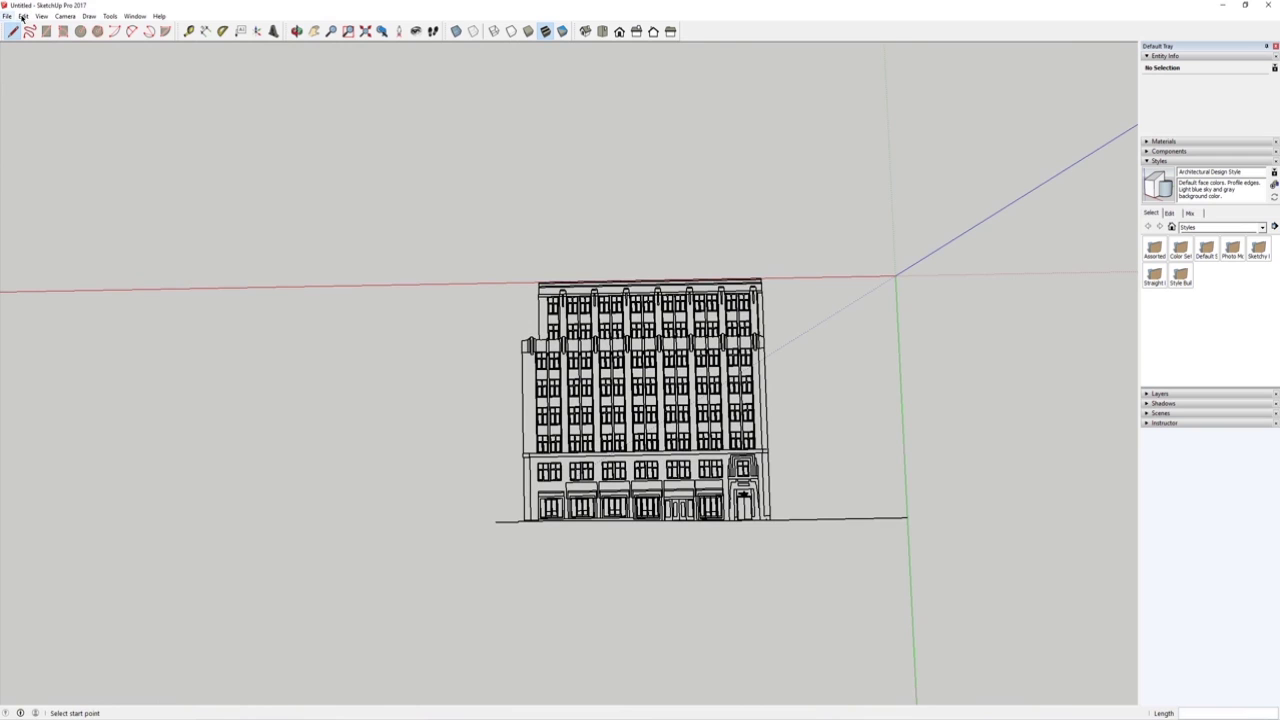
key("space")
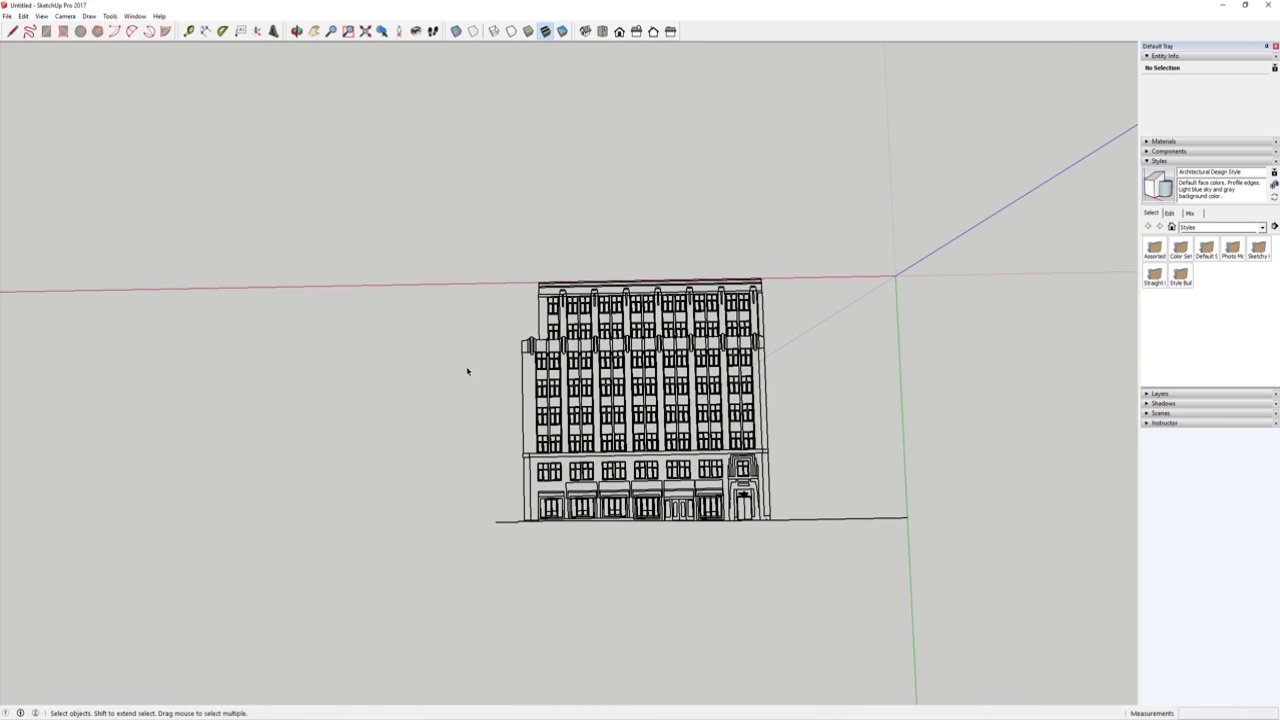
Select all the edges of the imported elevation, including the ground line.
left_click_drag(397, 186, 1060, 660)
middle_click_drag(718, 458, 375, 406)
scroll(395, 220, "up", 1)
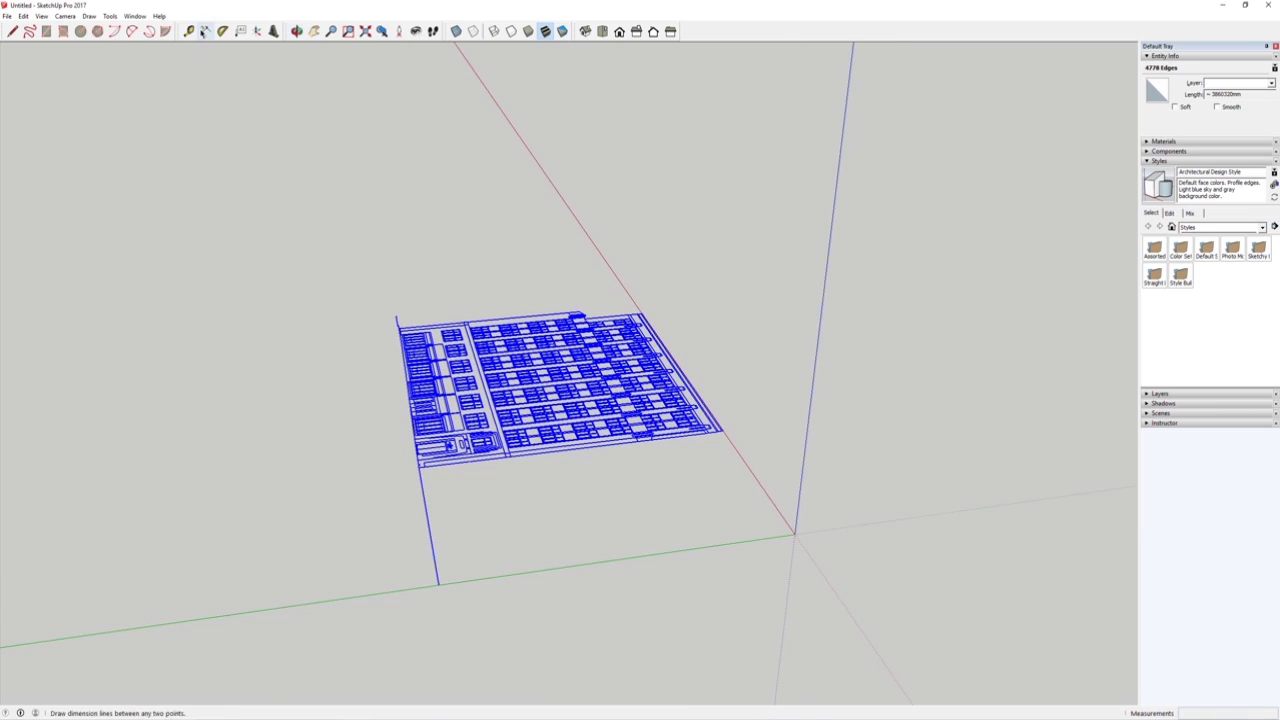
middle_click_drag(610, 300, 514, 313)
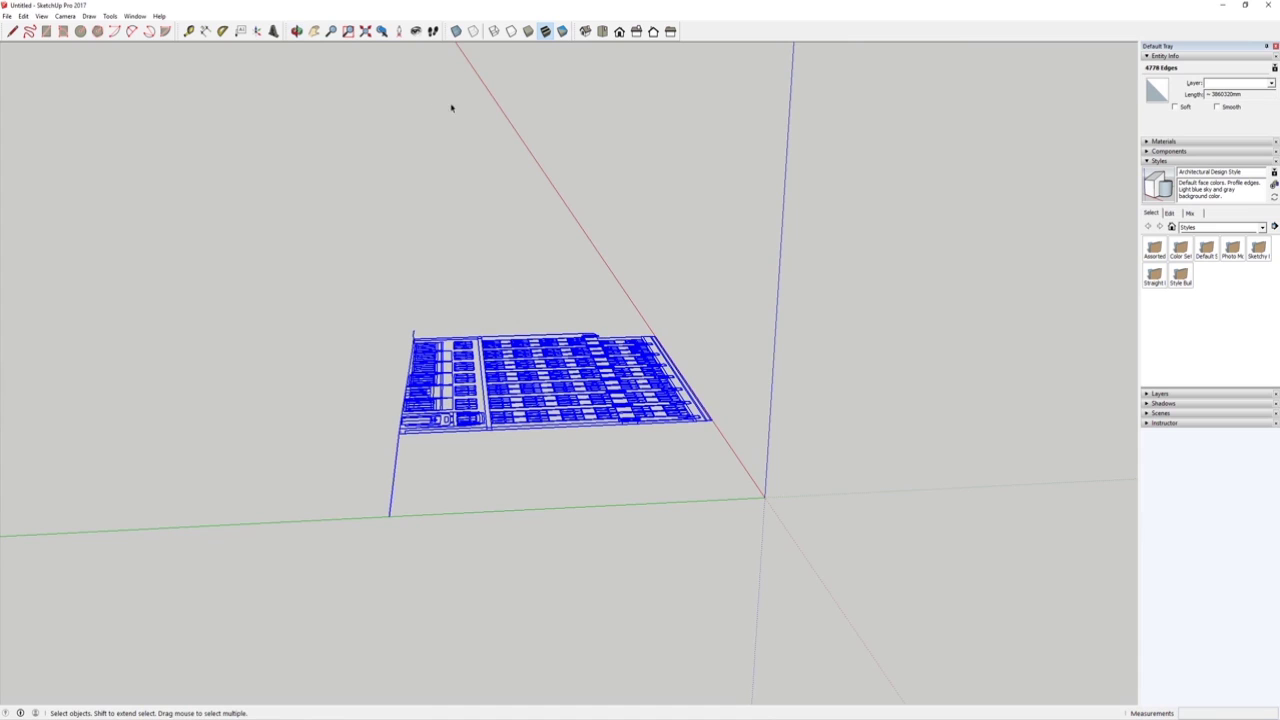
Enable the Large Tool Set toolbar and dock it beside the drawing area.
left_click(41, 16)
left_click(55, 27)
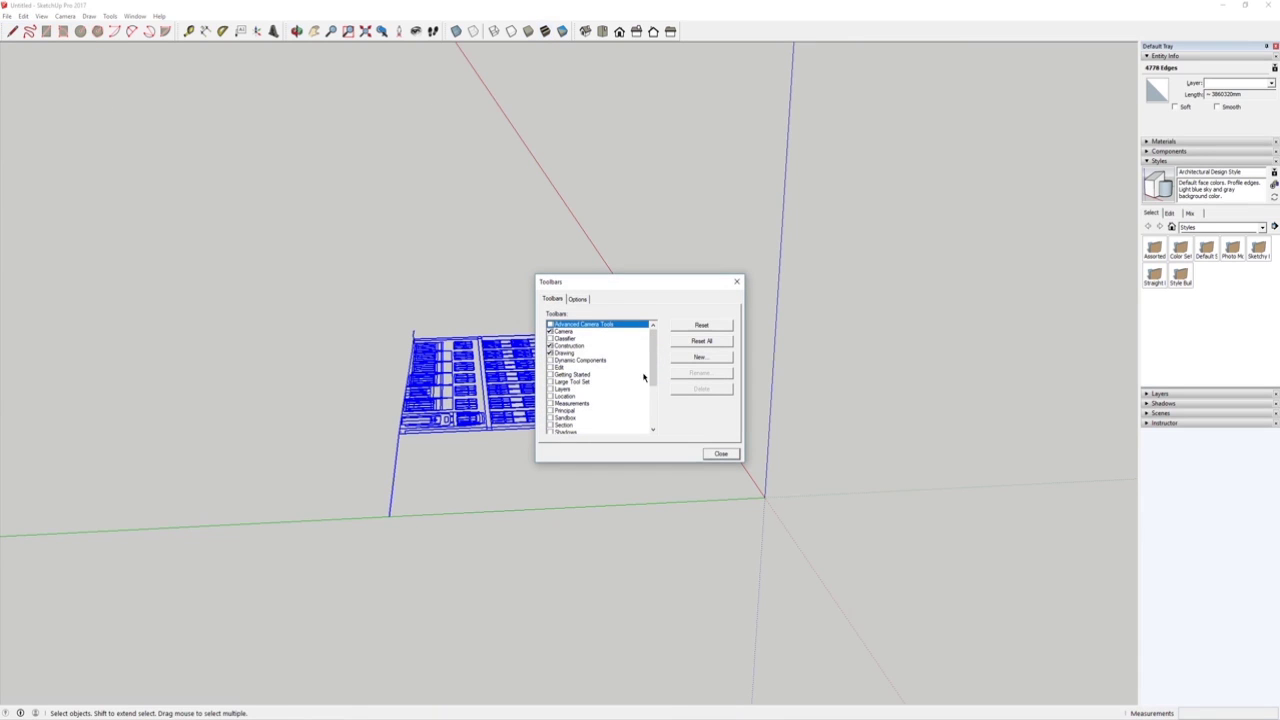
mouse_move(655, 361)
left_mouse_down()
mouse_move(656, 391)
mouse_move(652, 372)
left_mouse_up()
left_click(550, 360)
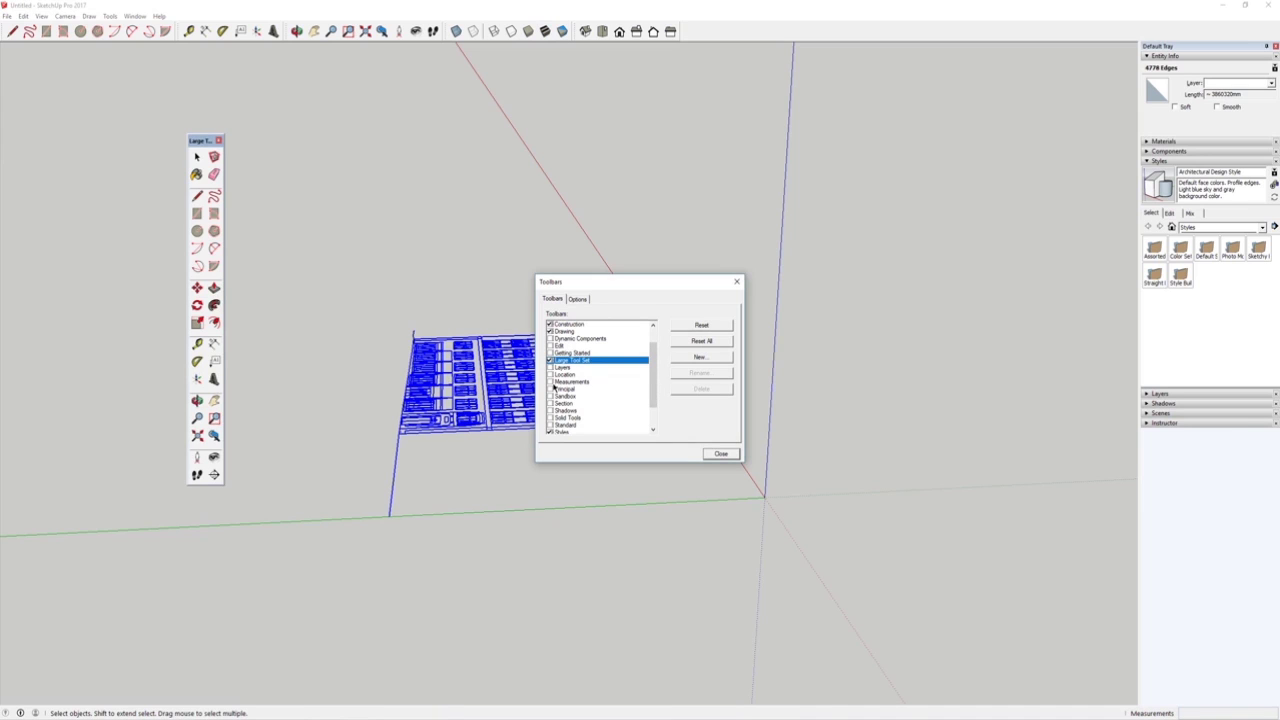
left_click(720, 453)
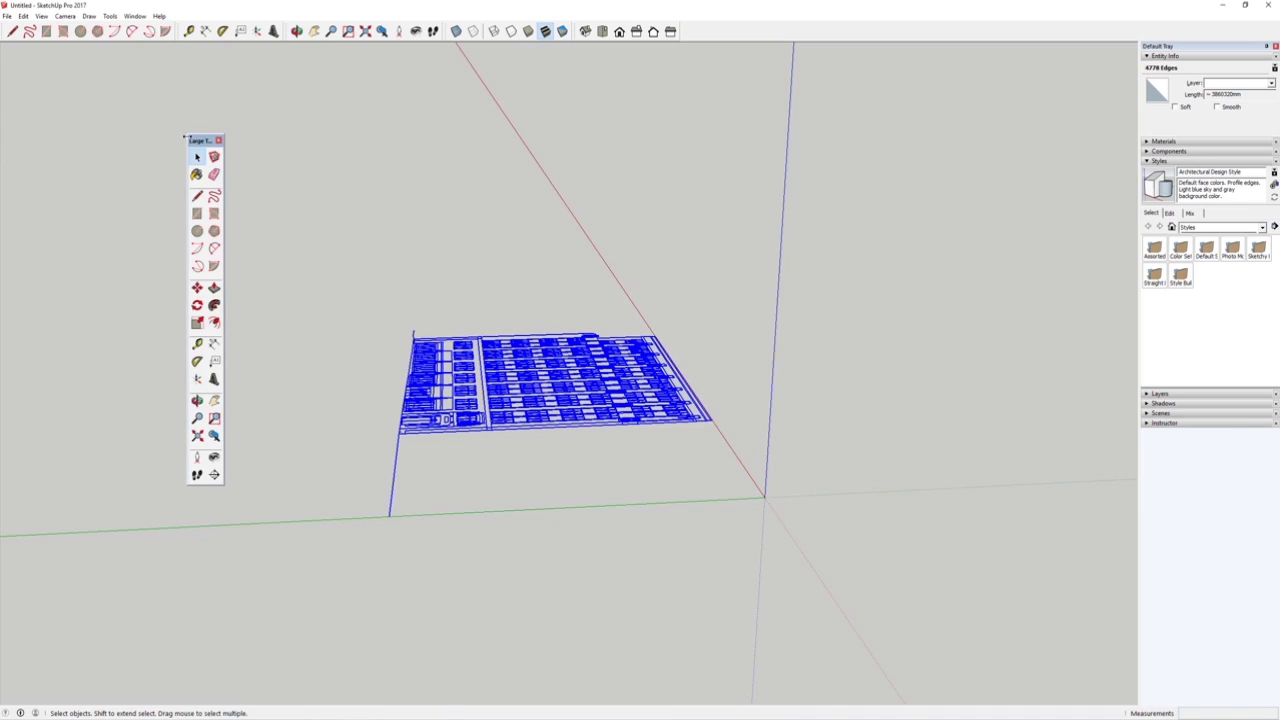
left_click_drag(200, 140, 8, 90)
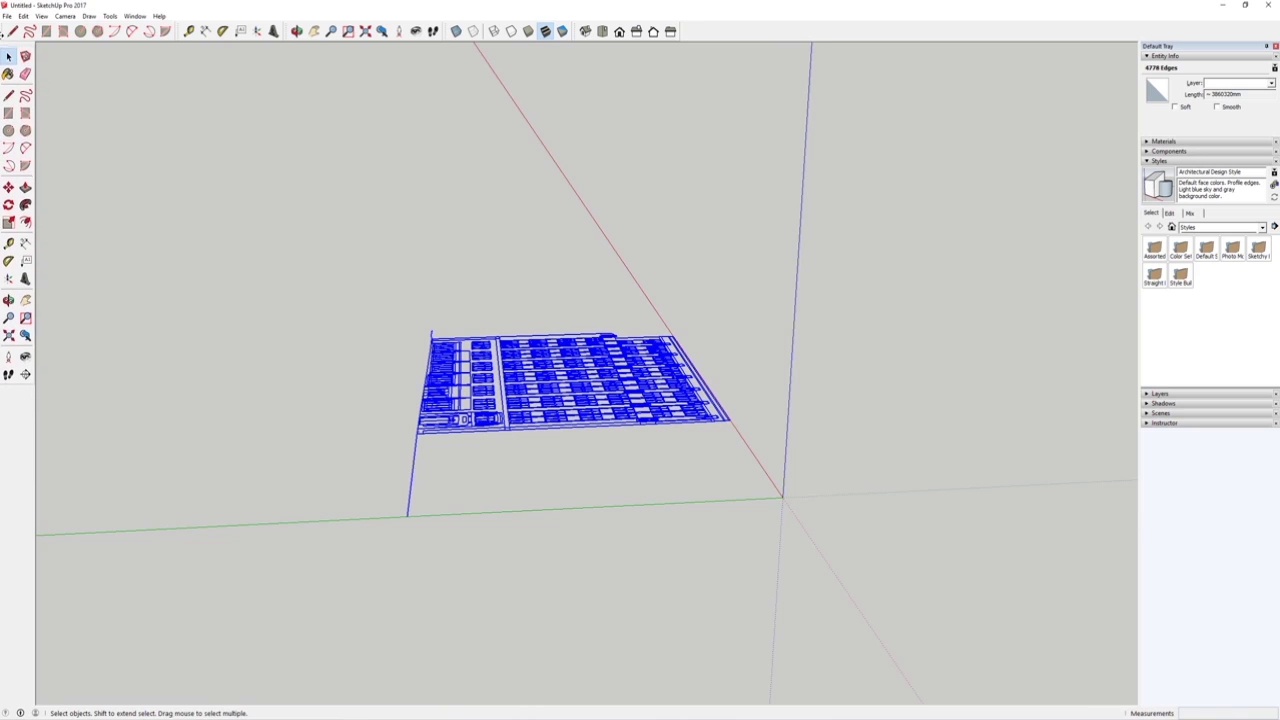
Rotate the selected elevation 90 degrees about the ground line's end on the green axis so it stands upright.
left_click(8, 203)
middle_click_drag(371, 371, 380, 289)
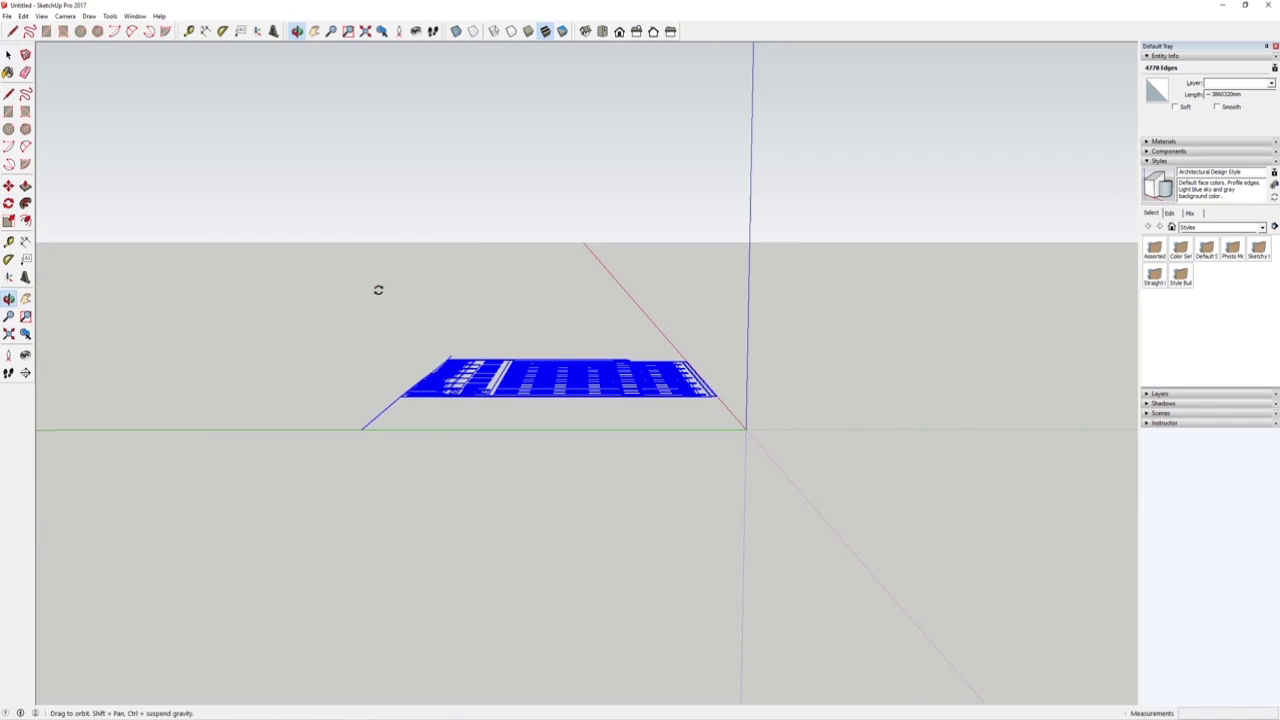
left_click(360, 429)
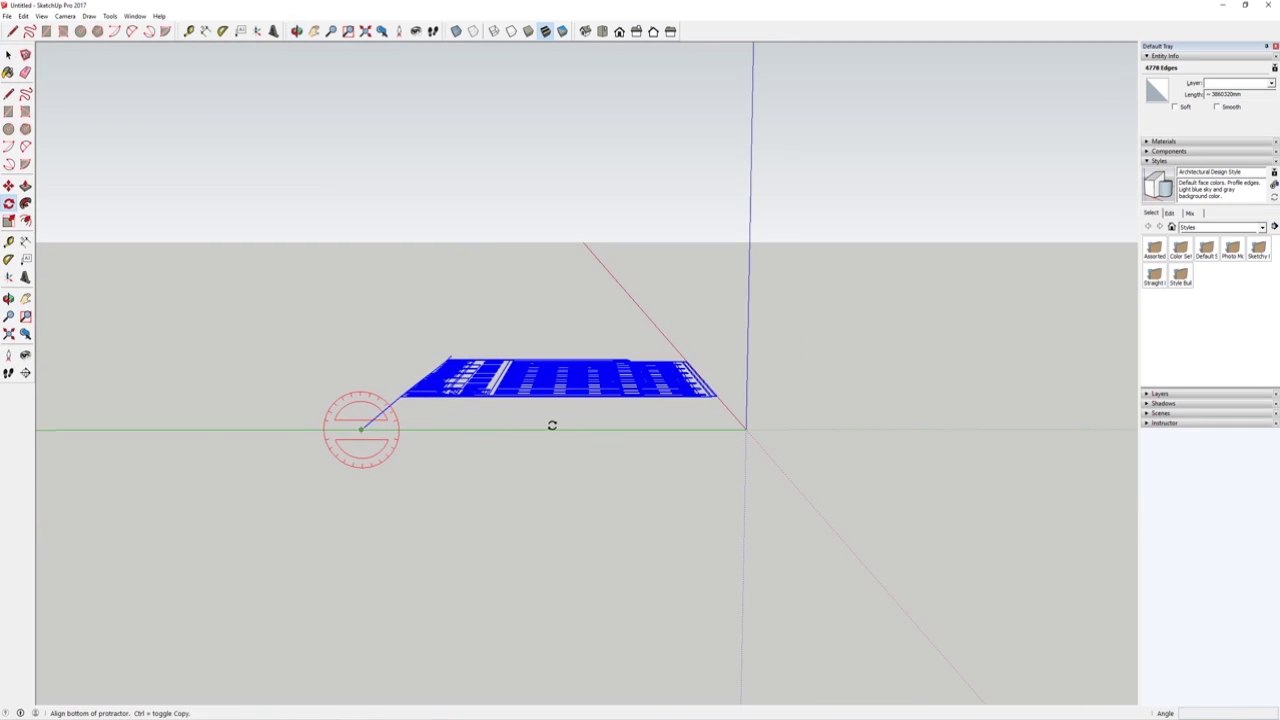
left_click(552, 426)
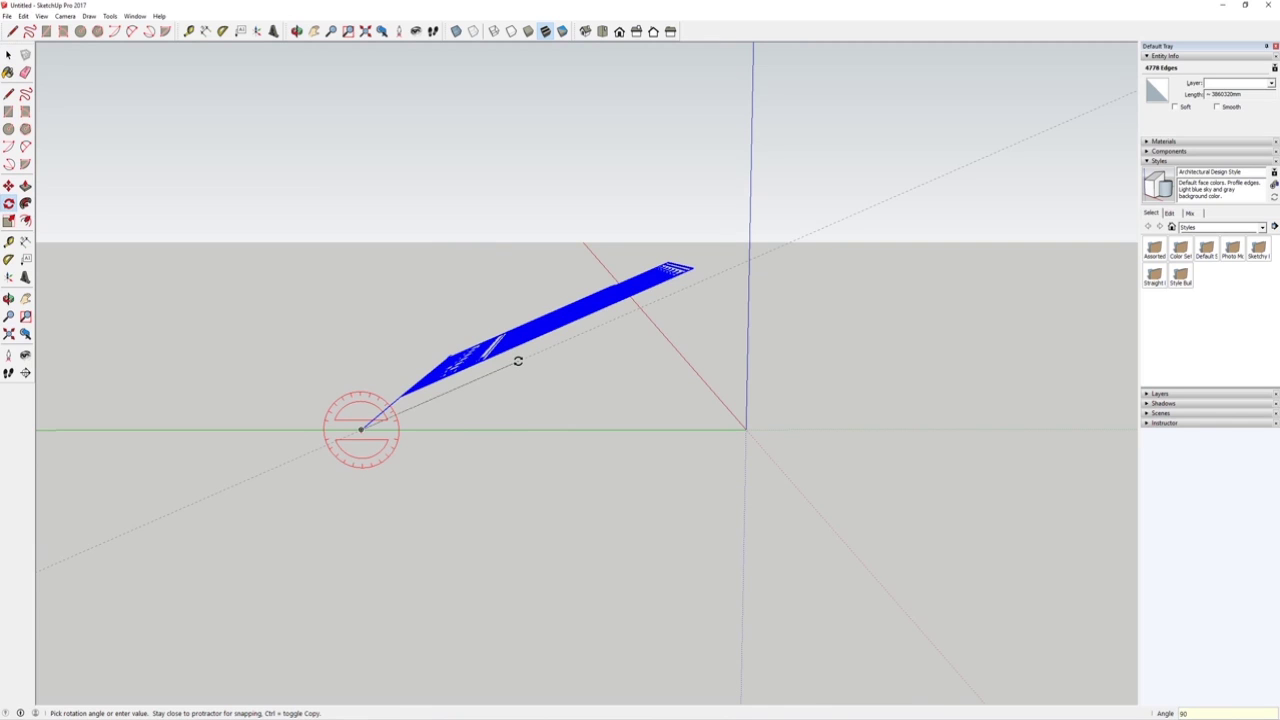
type("90")
key("Return")
middle_click_drag(434, 337, 275, 150)
key("space")
scroll(629, 380, "down", 3)
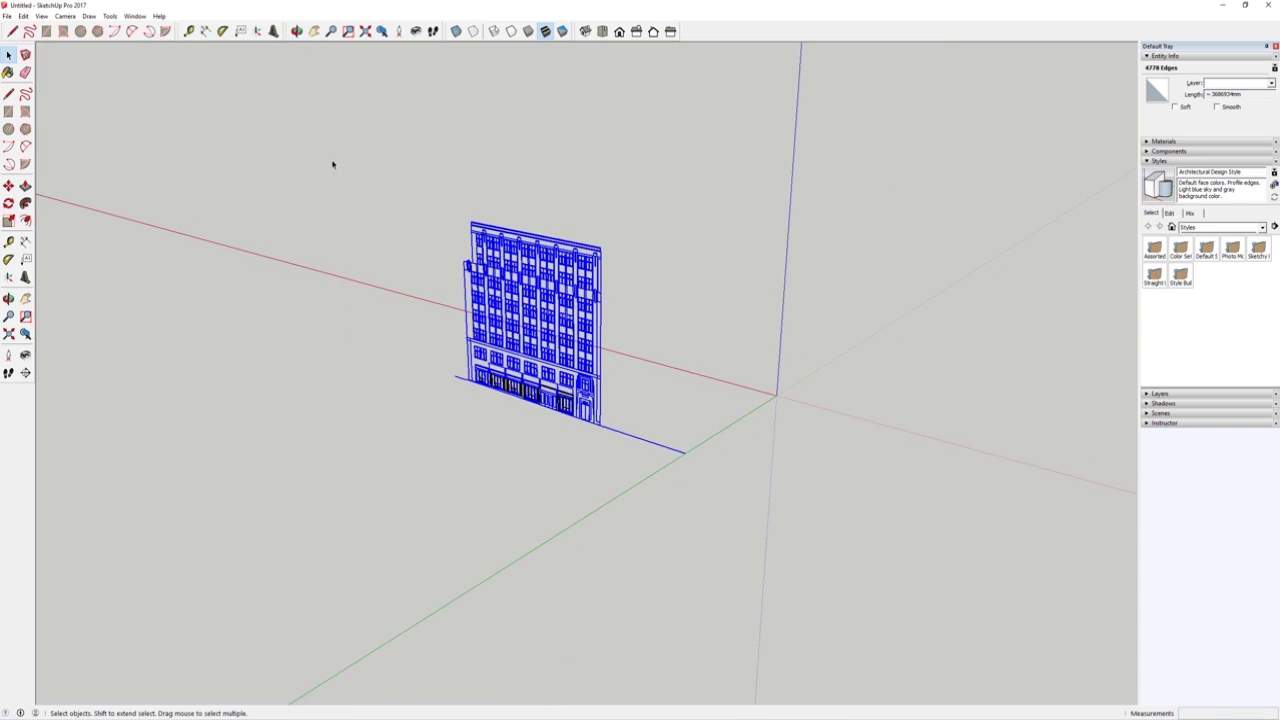
Make the selected upright elevation edges into a group.
scroll(635, 419, "up", 3)
middle_click_drag(620, 420, 557, 396)
right_click(557, 396)
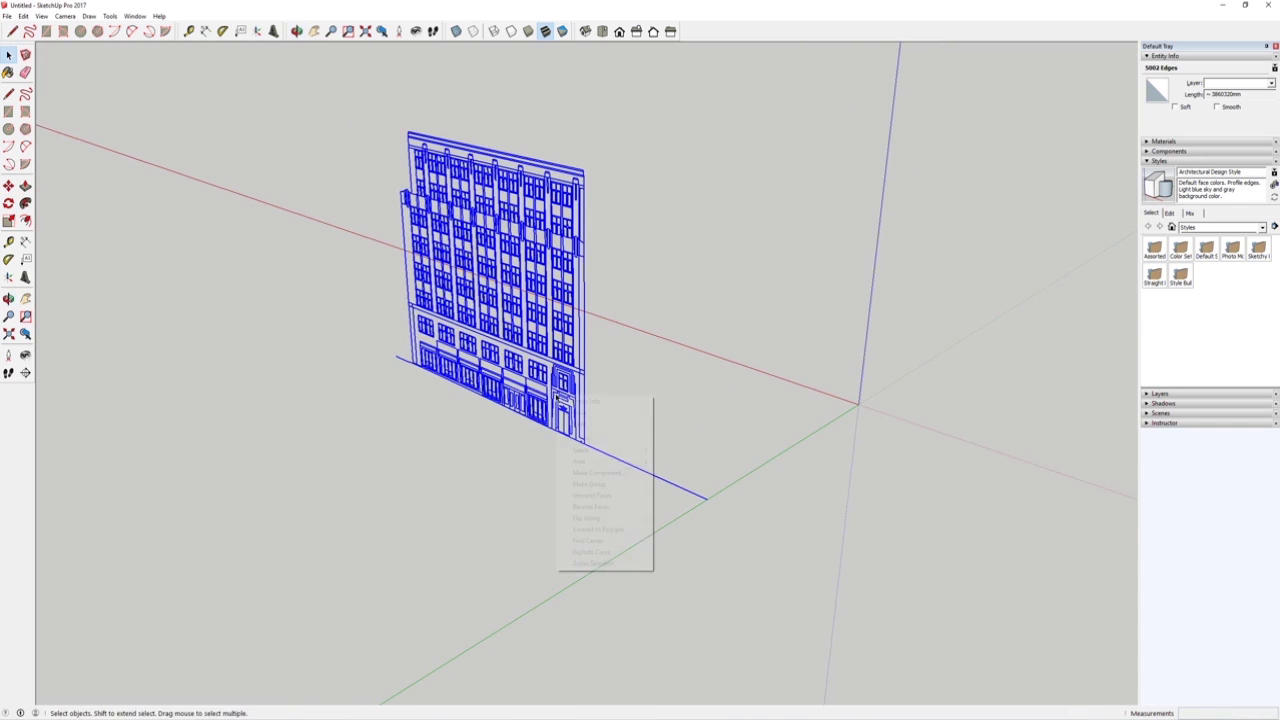
left_click(584, 487)
middle_click_drag(565, 440, 526, 410)
scroll(526, 410, "up", 2)
Move the elevation group so that its base sits on the red axis.
key("m")
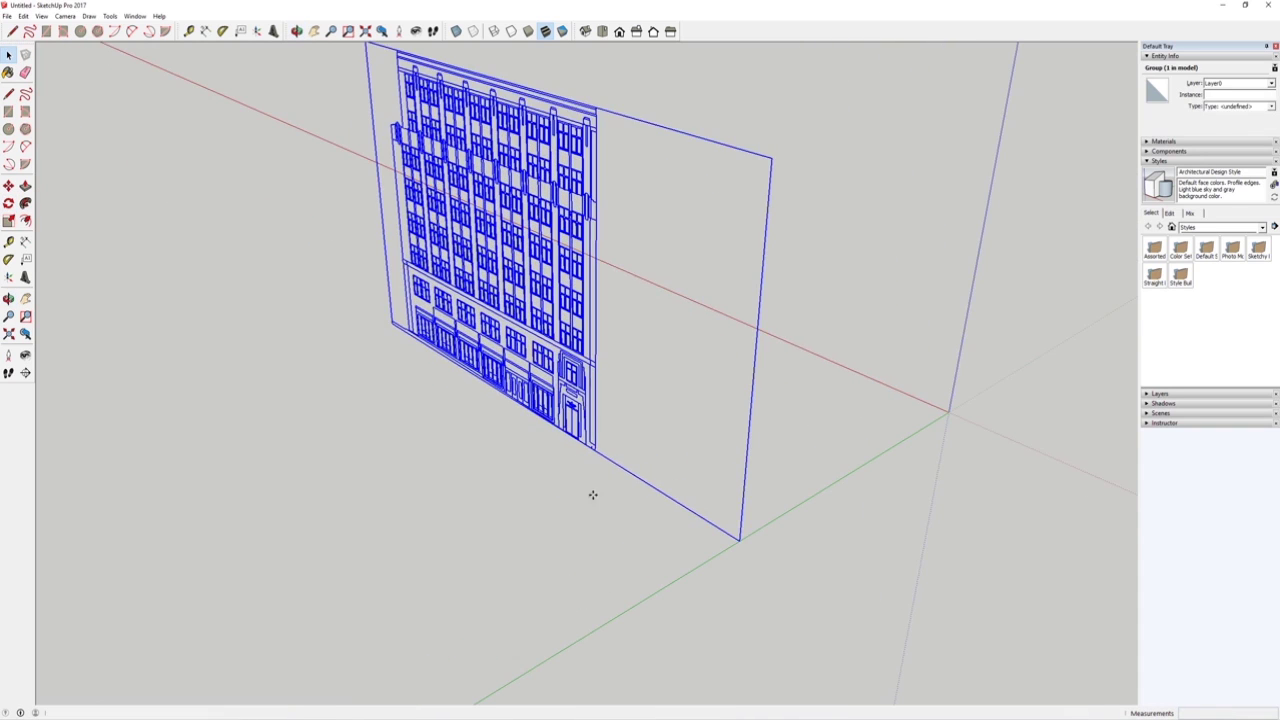
left_click(632, 578)
scroll(557, 443, "down", 3)
scroll(608, 420, "up", 6)
middle_click_drag(577, 433, 696, 536)
left_click(696, 535)
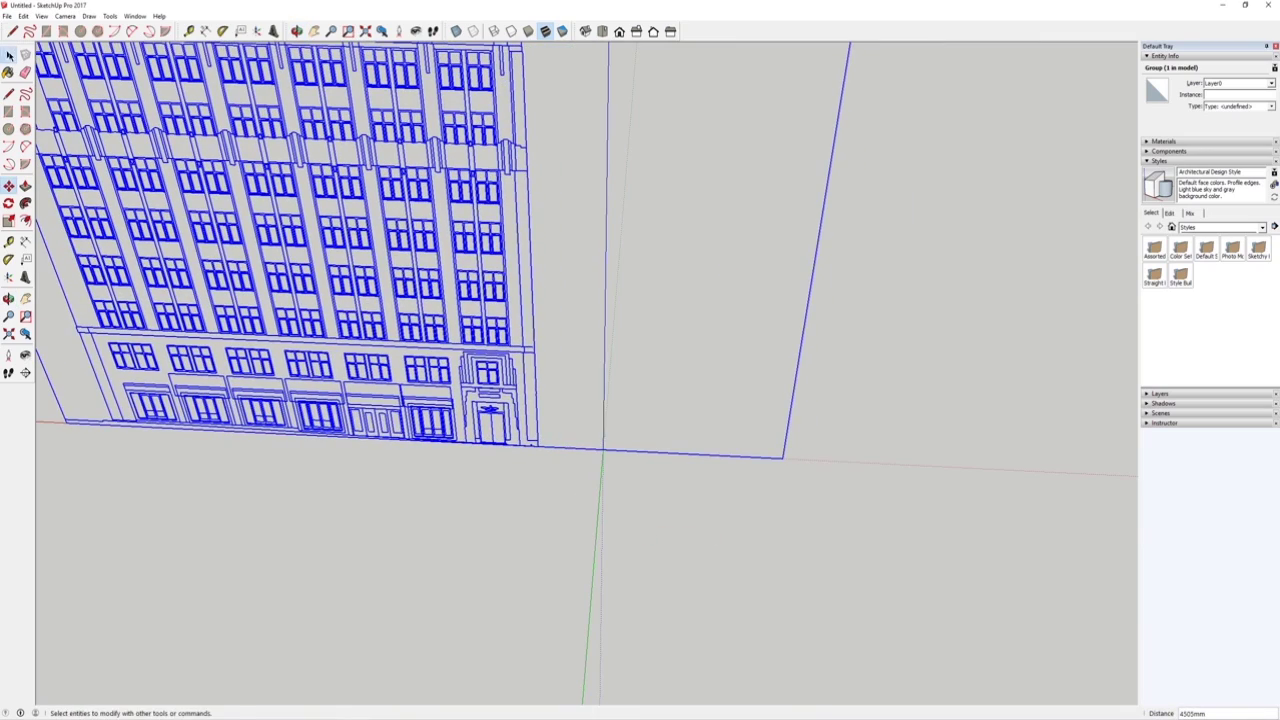
Try a line along the ground line from beside the entrance to the origin, and erase it.
left_click(10, 57)
scroll(543, 422, "down", 2)
scroll(535, 430, "up", 4)
double_click(586, 465)
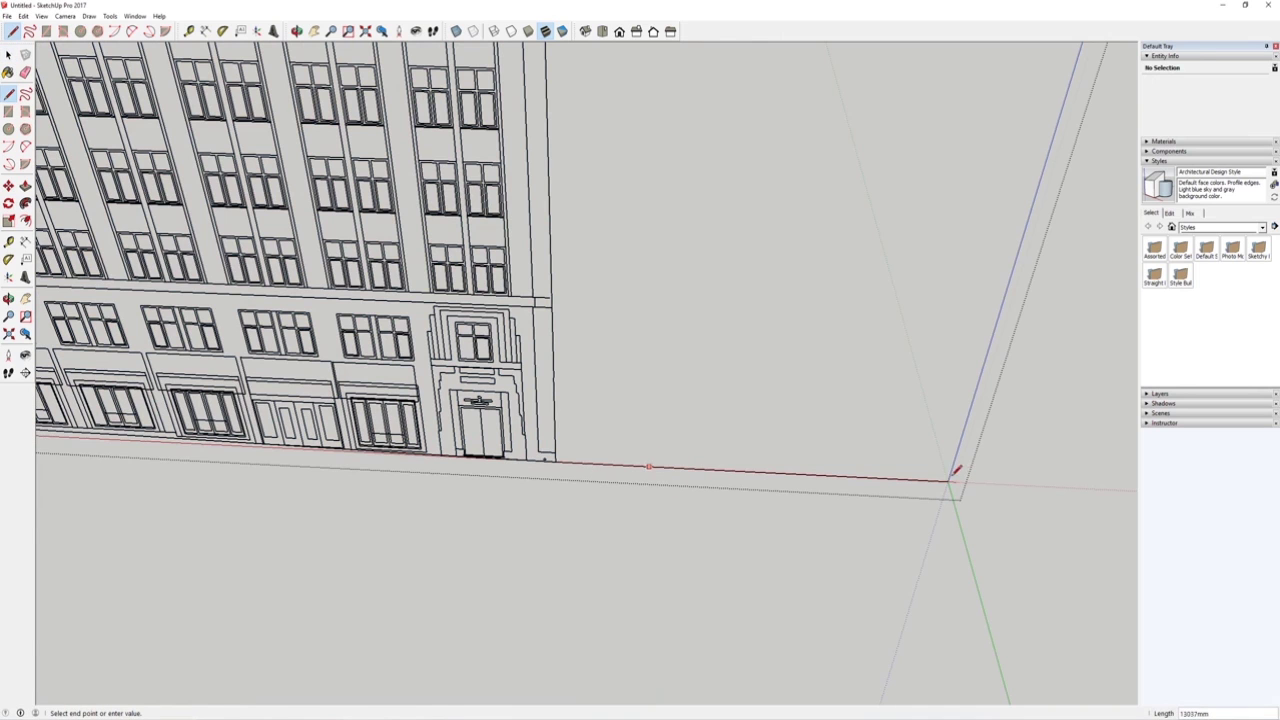
key("e")
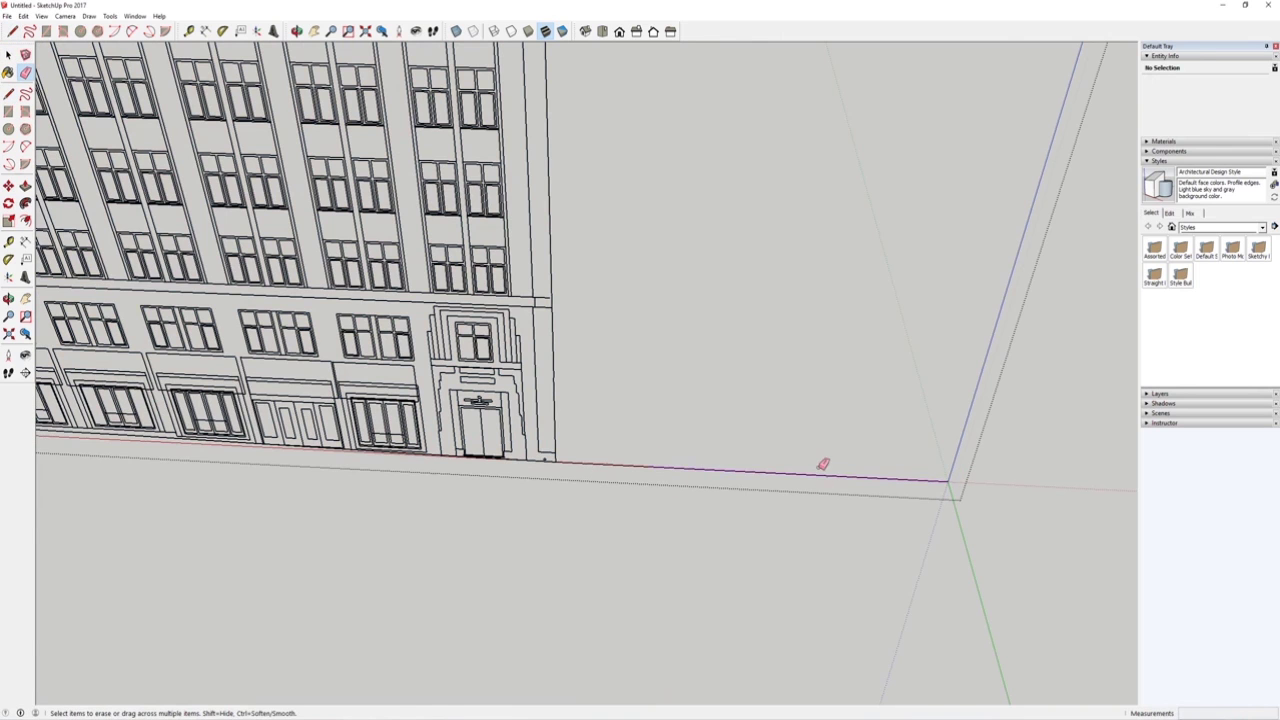
left_click(820, 471)
Examine how the whole upright elevation group stands in relation to the axes.
scroll(818, 469, "down", 5)
middle_click_drag(817, 469, 700, 535)
left_click(8, 56)
left_click(270, 240)
scroll(376, 300, "down", 3)
middle_click_drag(380, 303, 465, 312)
left_click(665, 391)
scroll(665, 424, "up", 2)
left_click(668, 423)
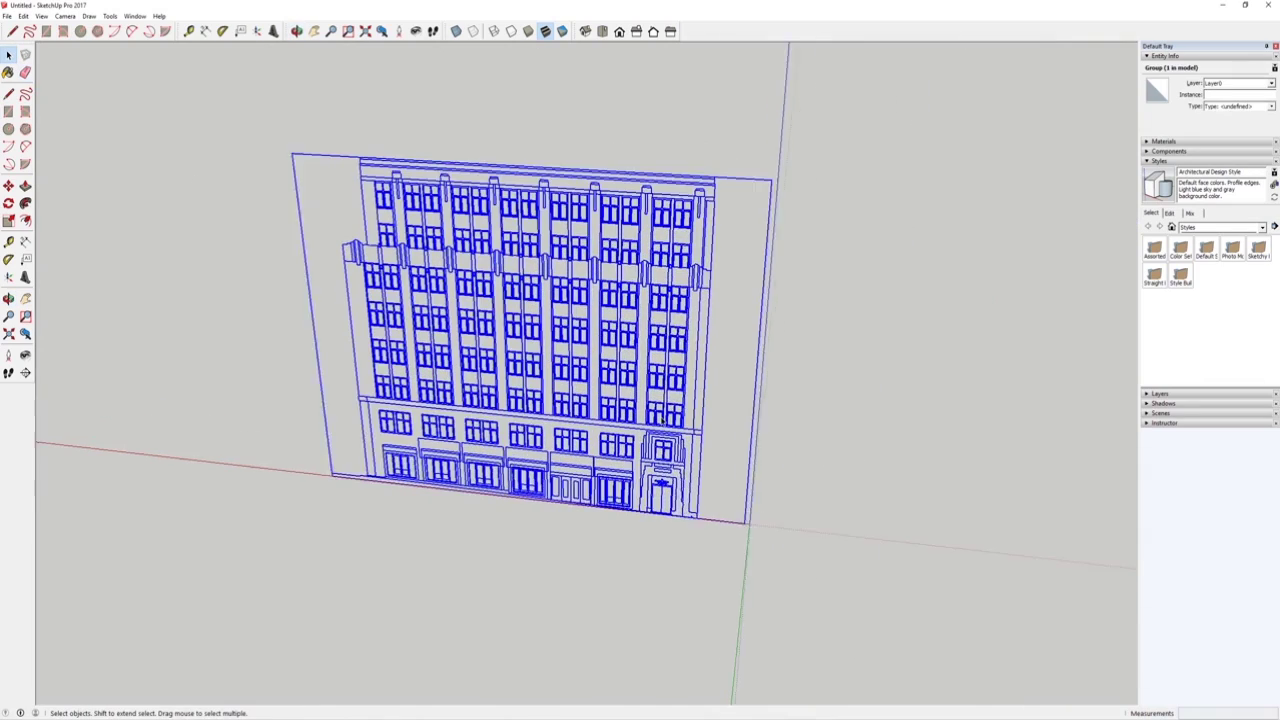
middle_click_drag(665, 430, 715, 371)
middle_click_drag(632, 318, 735, 464)
scroll(616, 388, "up", 3)
middle_click_drag(617, 389, 548, 338)
scroll(632, 345, "down", 2)
middle_click_drag(636, 412, 600, 387)
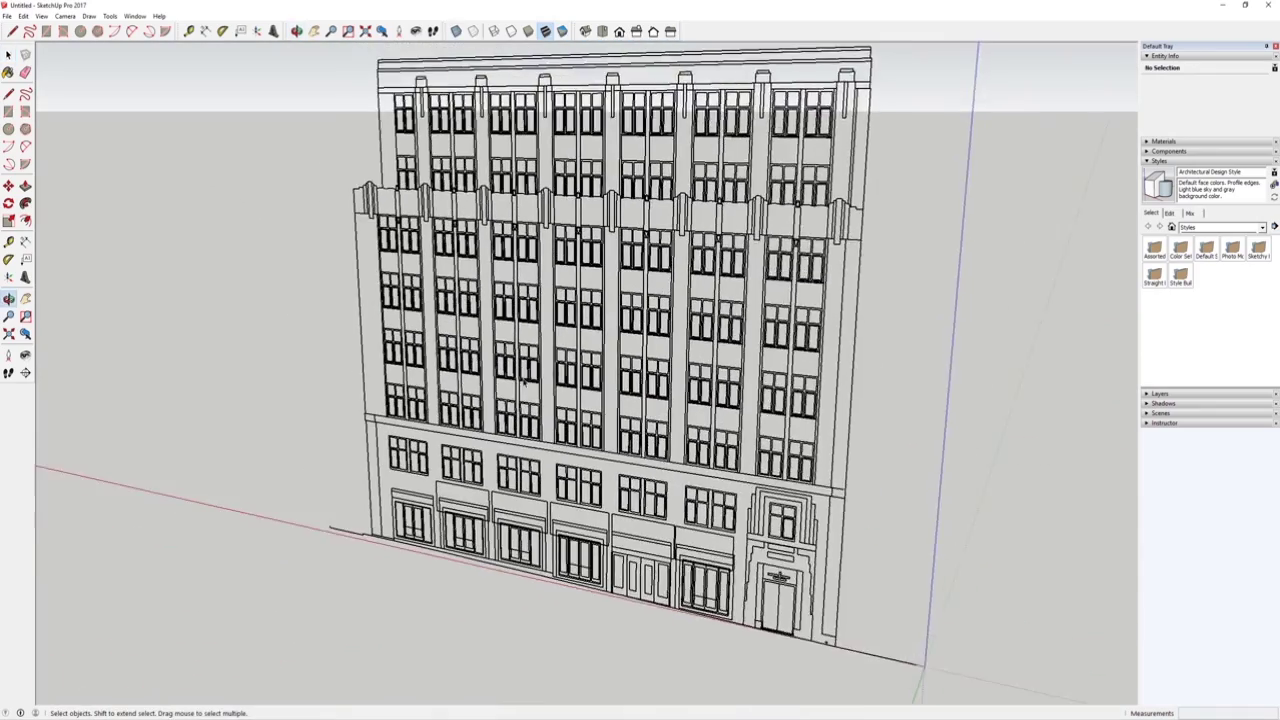
Examine the facade's pillars, window bays and shopfronts from the front and at an oblique angle.
scroll(600, 387, "up", 3)
left_click(628, 380)
double_click(628, 380)
middle_click_drag(628, 380, 658, 389)
scroll(645, 397, "down", 3)
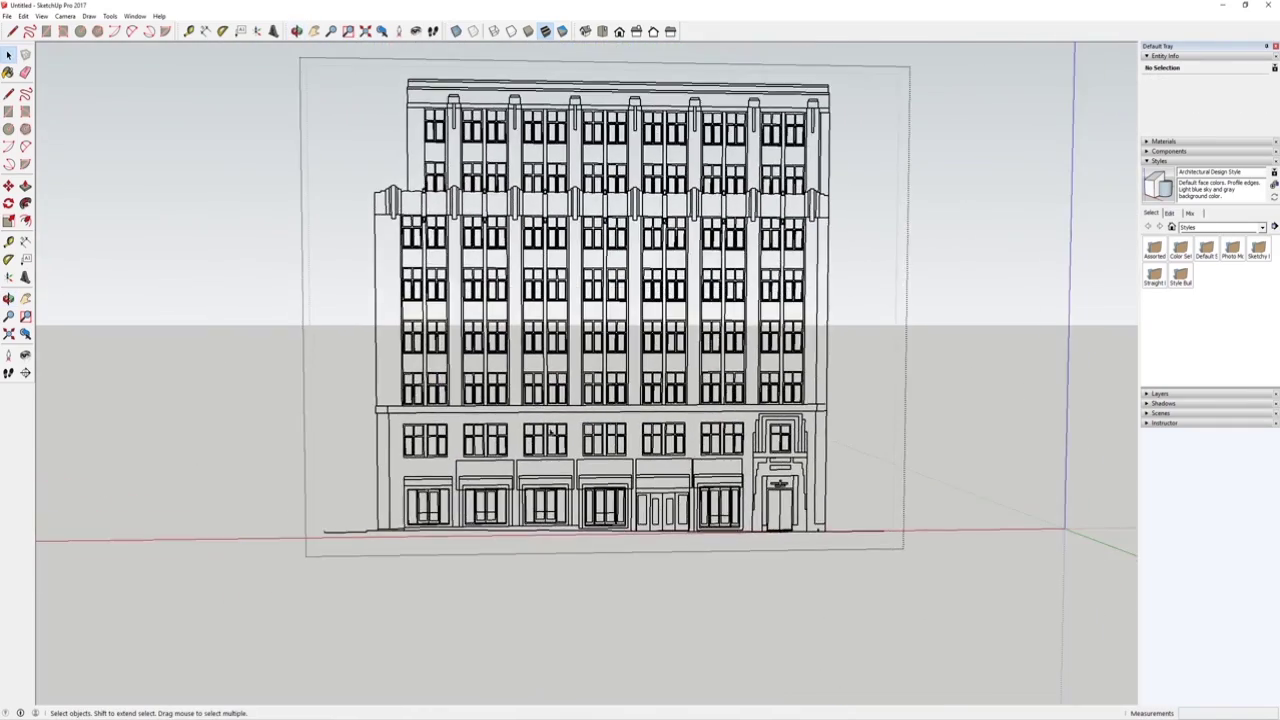
scroll(447, 460, "up", 2)
scroll(447, 458, "down", 3)
middle_click_drag(447, 458, 760, 445)
scroll(792, 443, "up", 4)
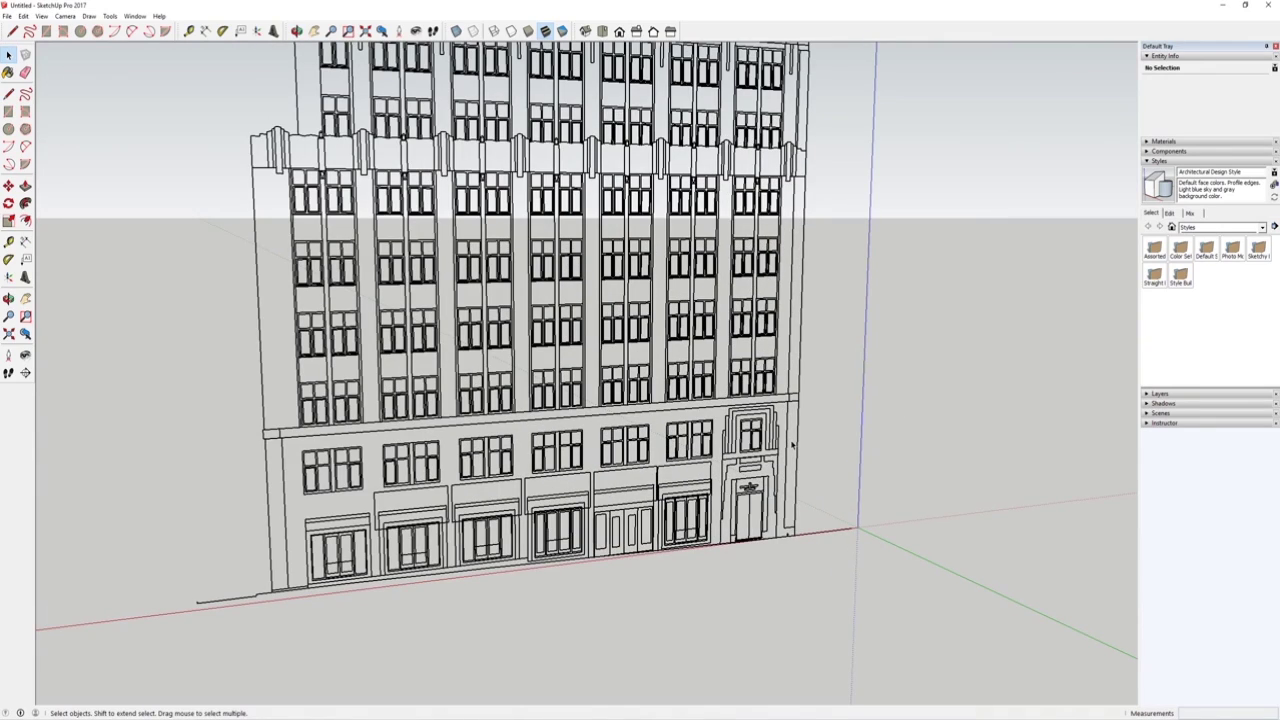
middle_click_drag(629, 440, 664, 531)
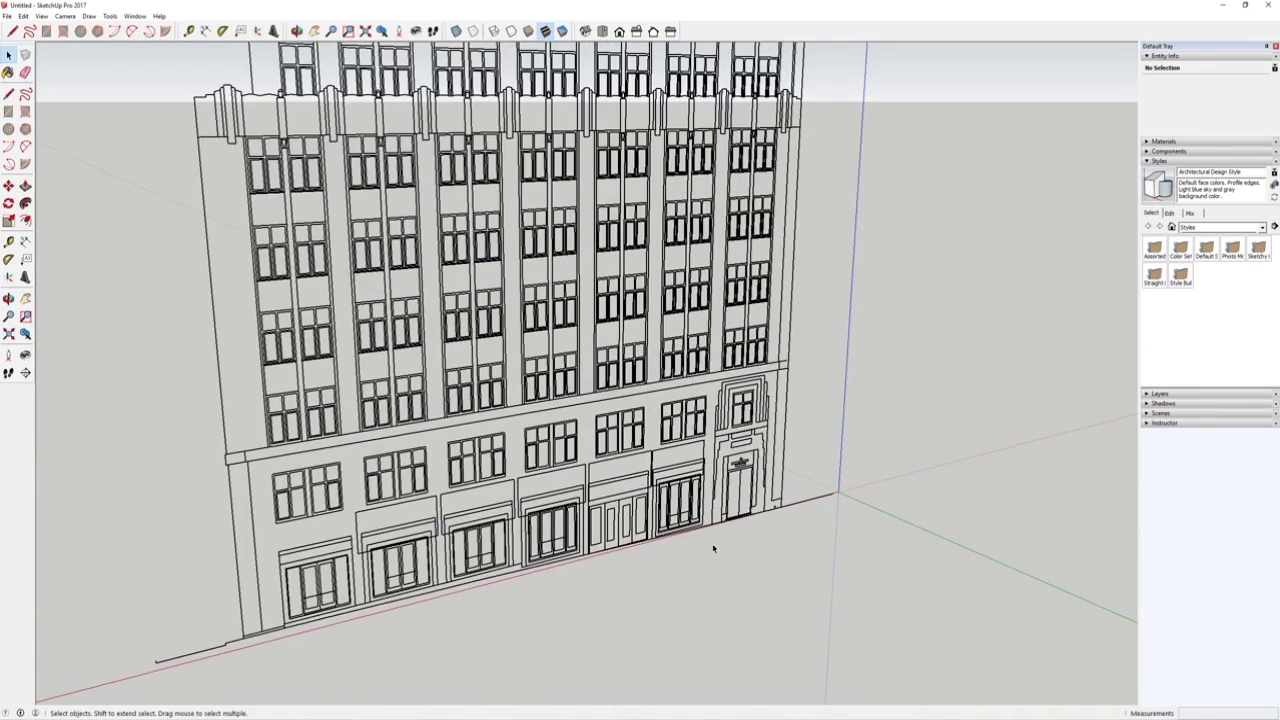
scroll(713, 548, "down", 2)
scroll(573, 446, "up", 1)
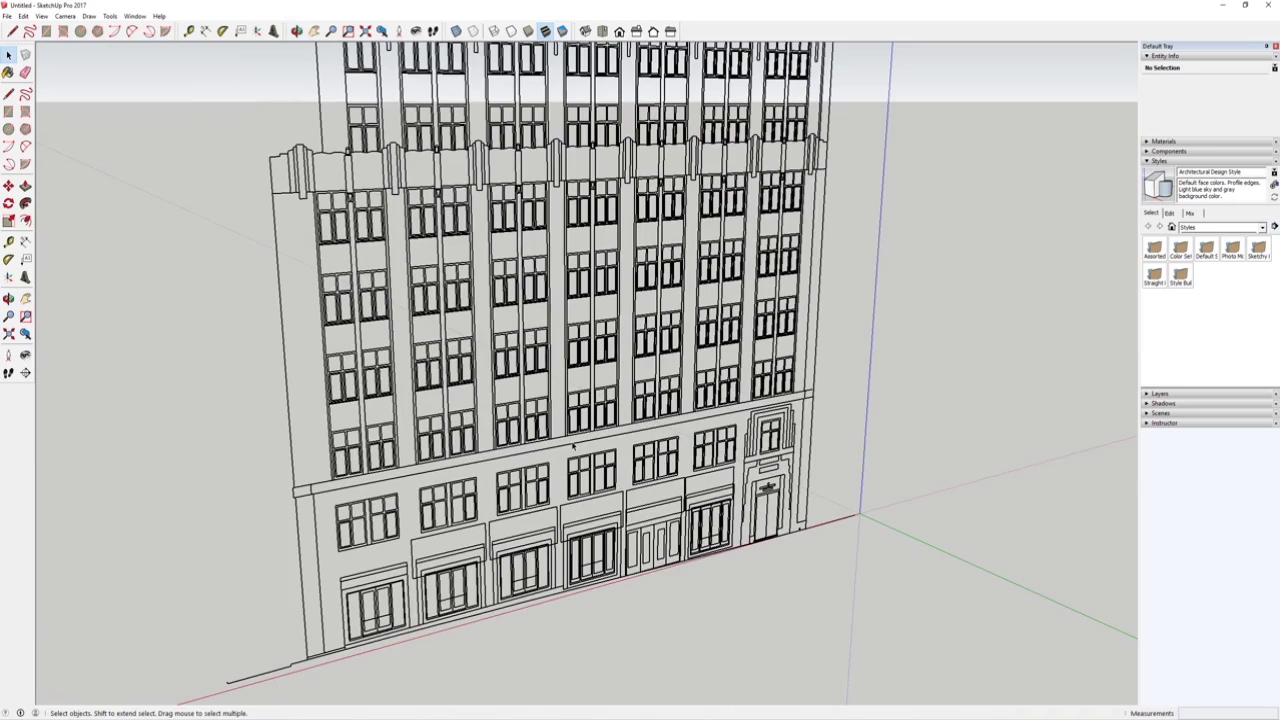
middle_click_drag(395, 252, 512, 360)
scroll(512, 358, "down", 2)
scroll(541, 343, "up", 2)
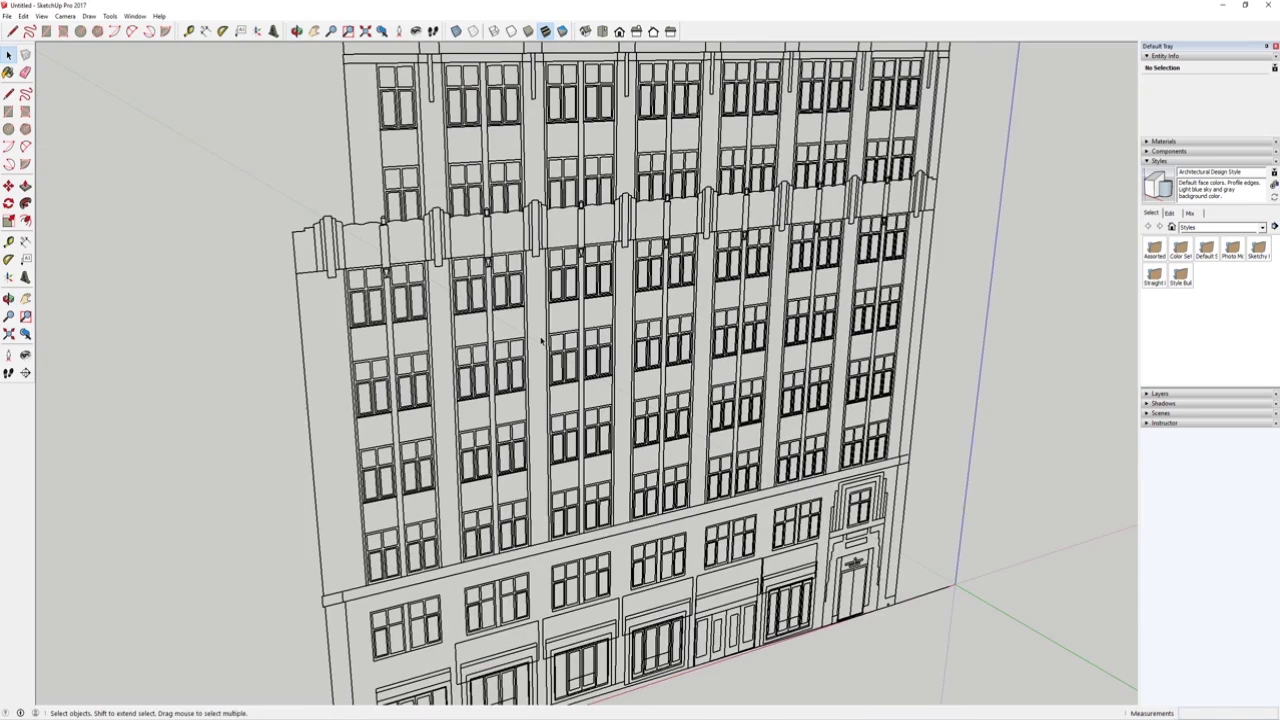
Examine the parapet band and the pillar caps near the far end of the facade.
scroll(541, 341, "down", 3)
middle_click_drag(541, 341, 498, 272)
scroll(519, 298, "up", 3)
scroll(440, 326, "down", 1)
scroll(414, 323, "up", 6)
left_click(421, 278)
scroll(421, 278, "down", 3)
mouse_move(421, 278)
middle_mouse_down()
mouse_move(413, 261)
mouse_move(423, 291)
middle_mouse_up()
scroll(413, 261, "up", 3)
double_click(414, 265)
right_click(237, 320)
left_click(241, 317)
scroll(499, 314, "down", 3)
scroll(499, 305, "up", 2)
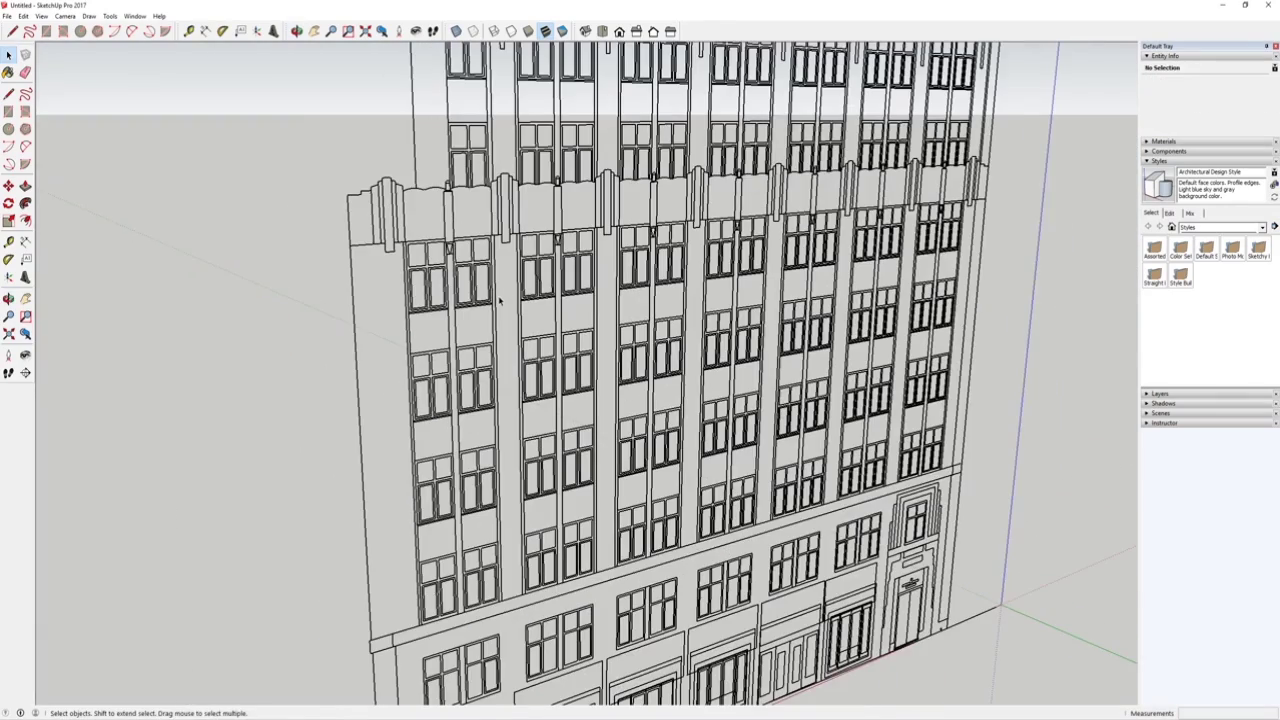
Inside the elevation group, draw a rectangle over the pillar between the first two window bays, ending at the horizontal band, to form its faces.
left_click(497, 285)
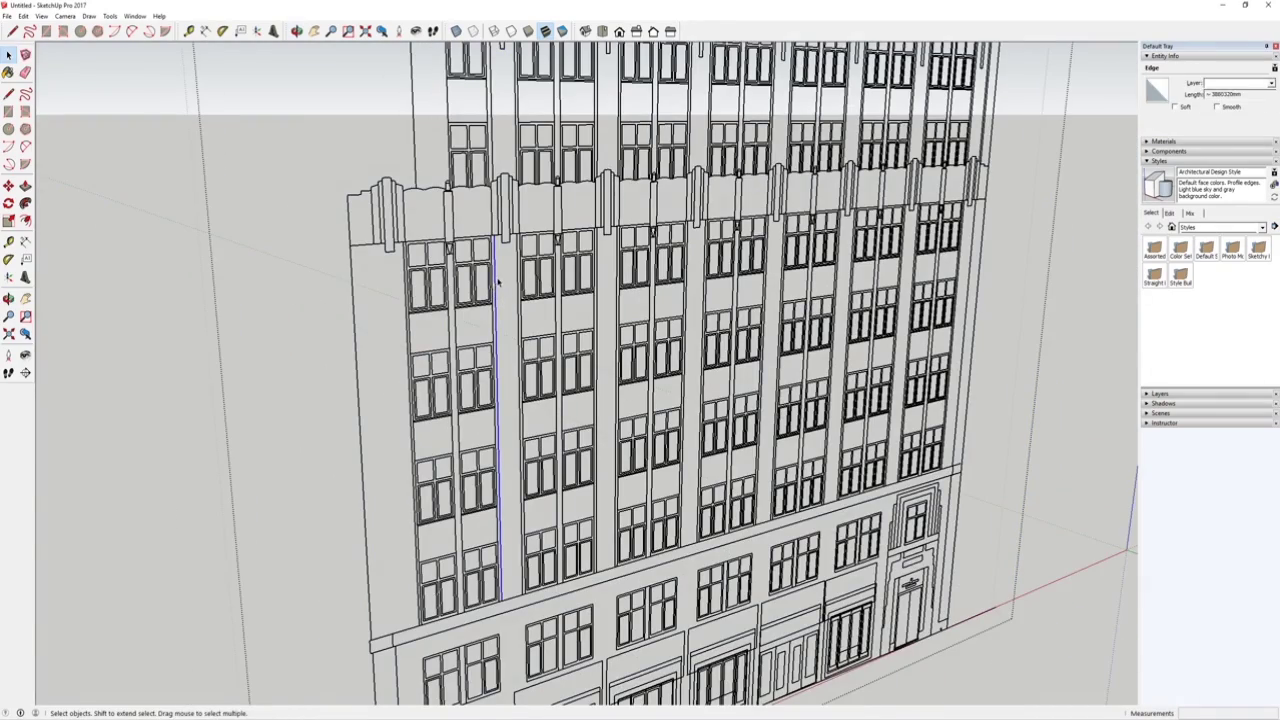
middle_click_drag(484, 288, 356, 290)
left_click(356, 290)
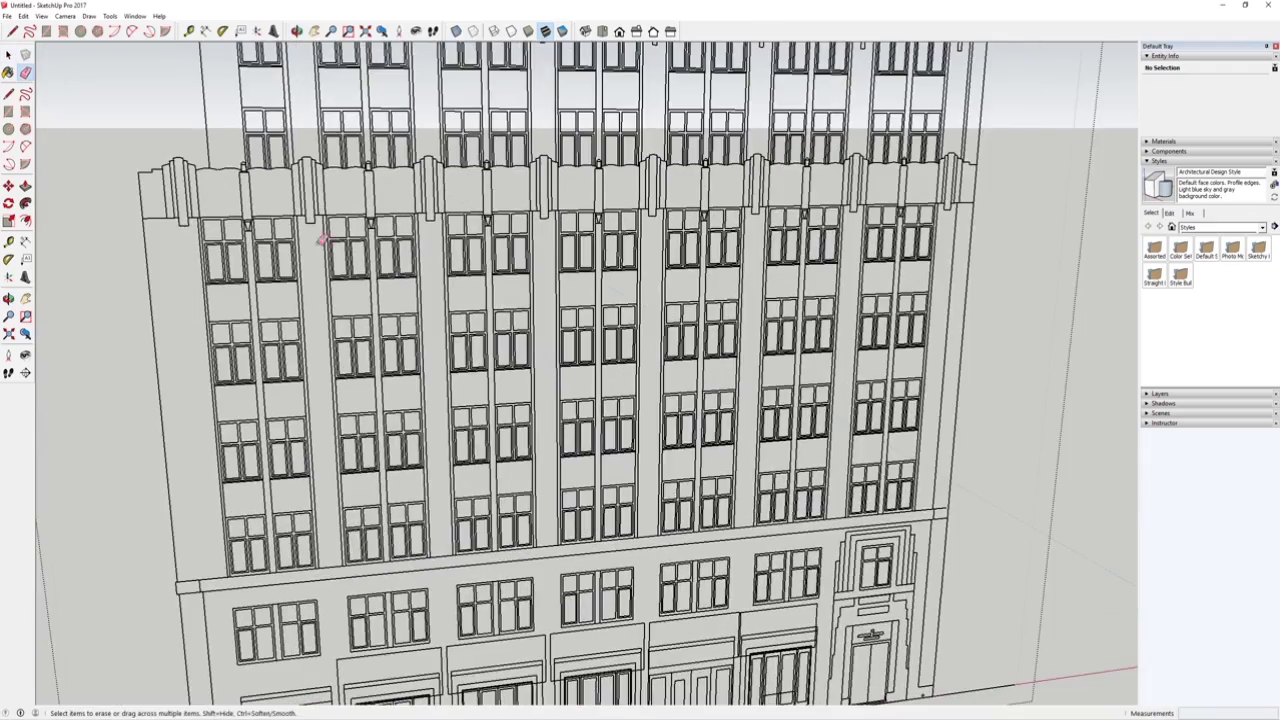
scroll(296, 205, "up", 2)
key("r")
scroll(298, 208, "up", 3)
left_click(298, 218)
scroll(299, 222, "down", 5)
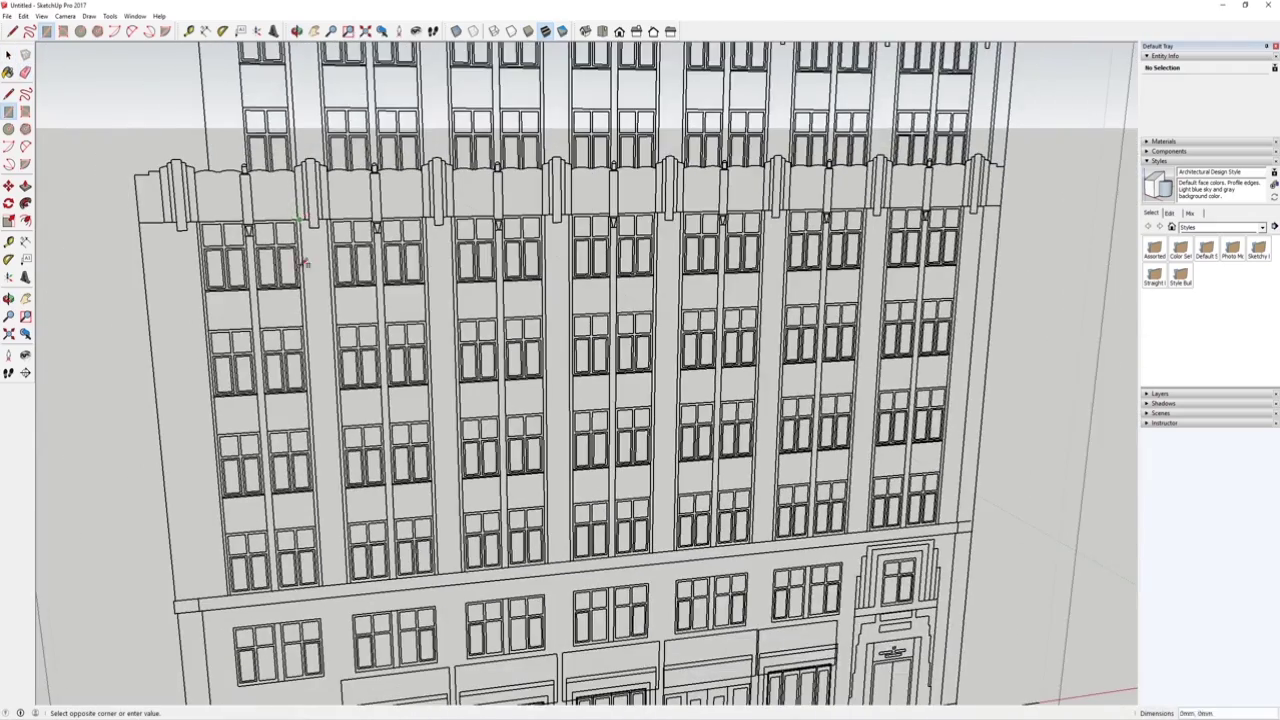
scroll(358, 582, "up", 1)
left_click(358, 583)
scroll(372, 302, "up", 4)
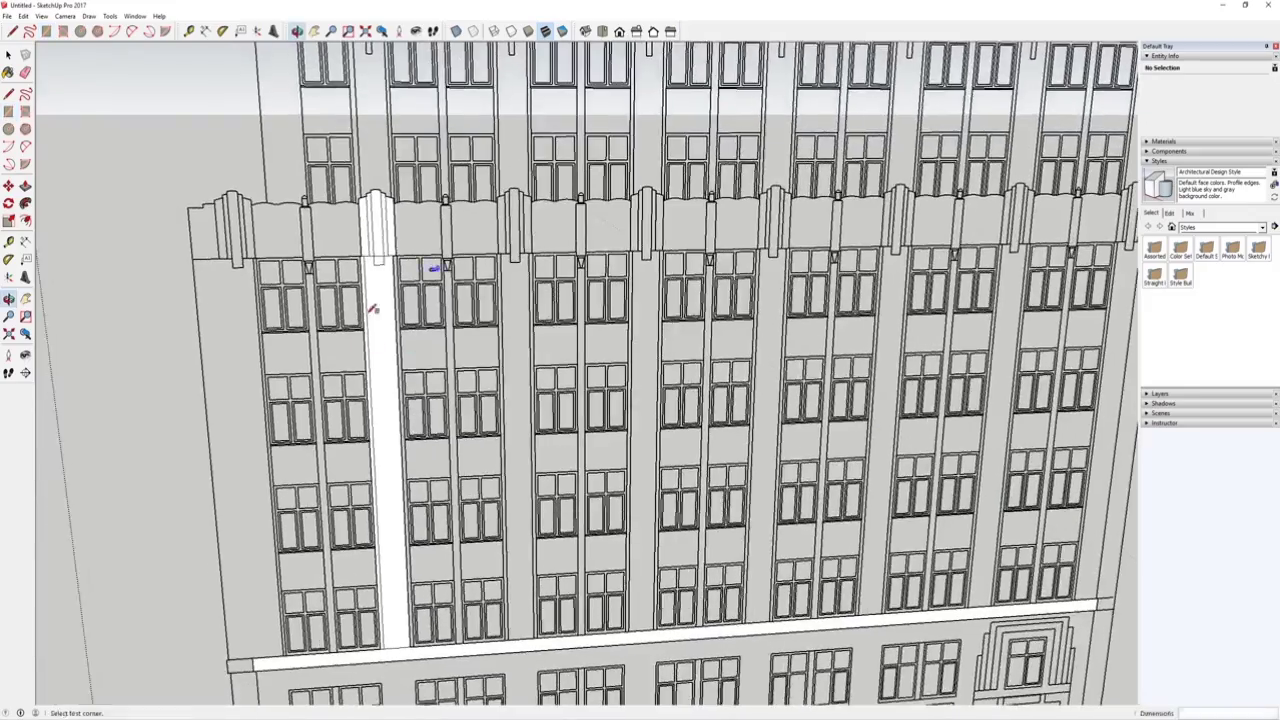
scroll(376, 305, "up", 1)
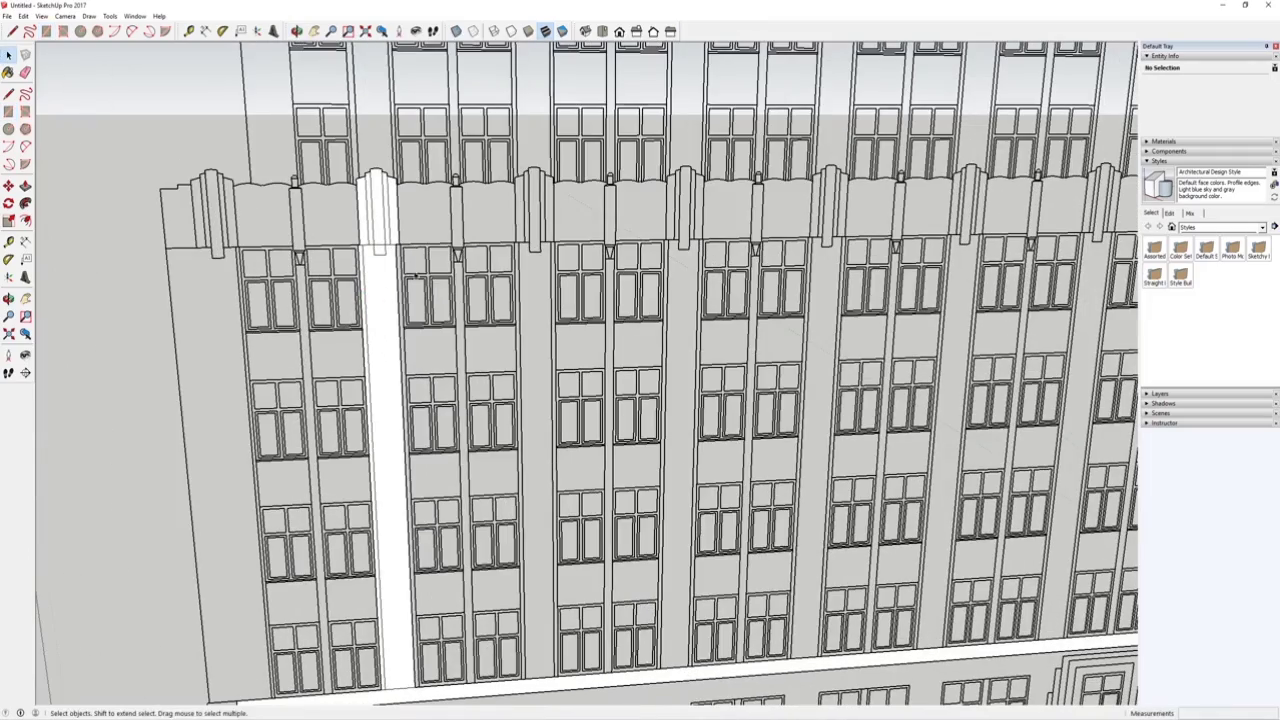
scroll(415, 275, "down", 5)
scroll(407, 493, "up", 4)
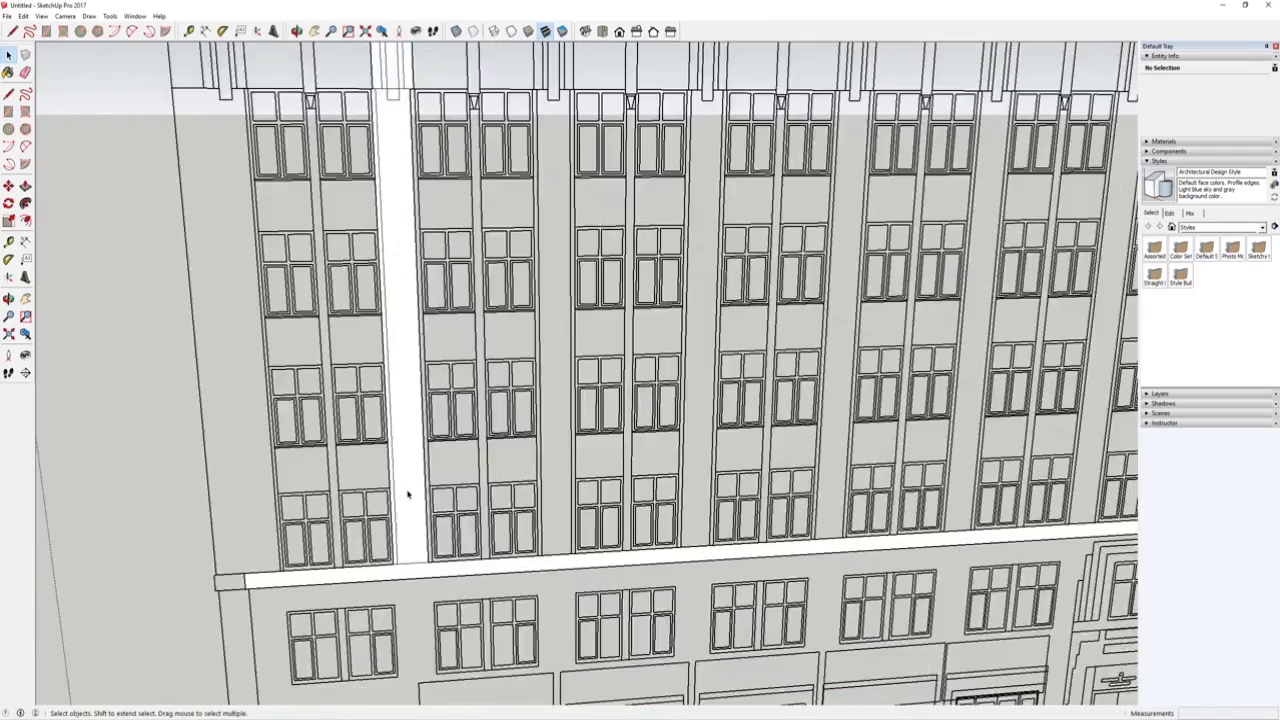
scroll(407, 493, "up", 1)
key("l")
scroll(443, 588, "up", 2)
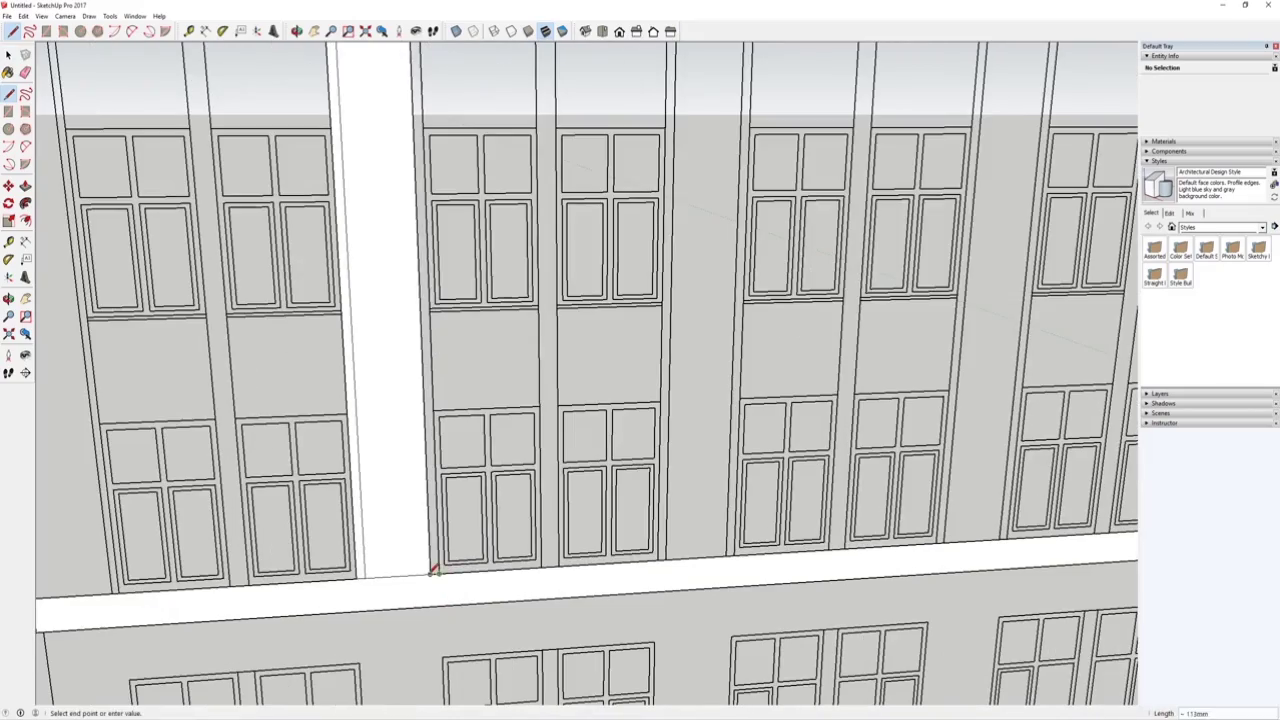
key("Escape")
scroll(433, 572, "down", 3)
key("space")
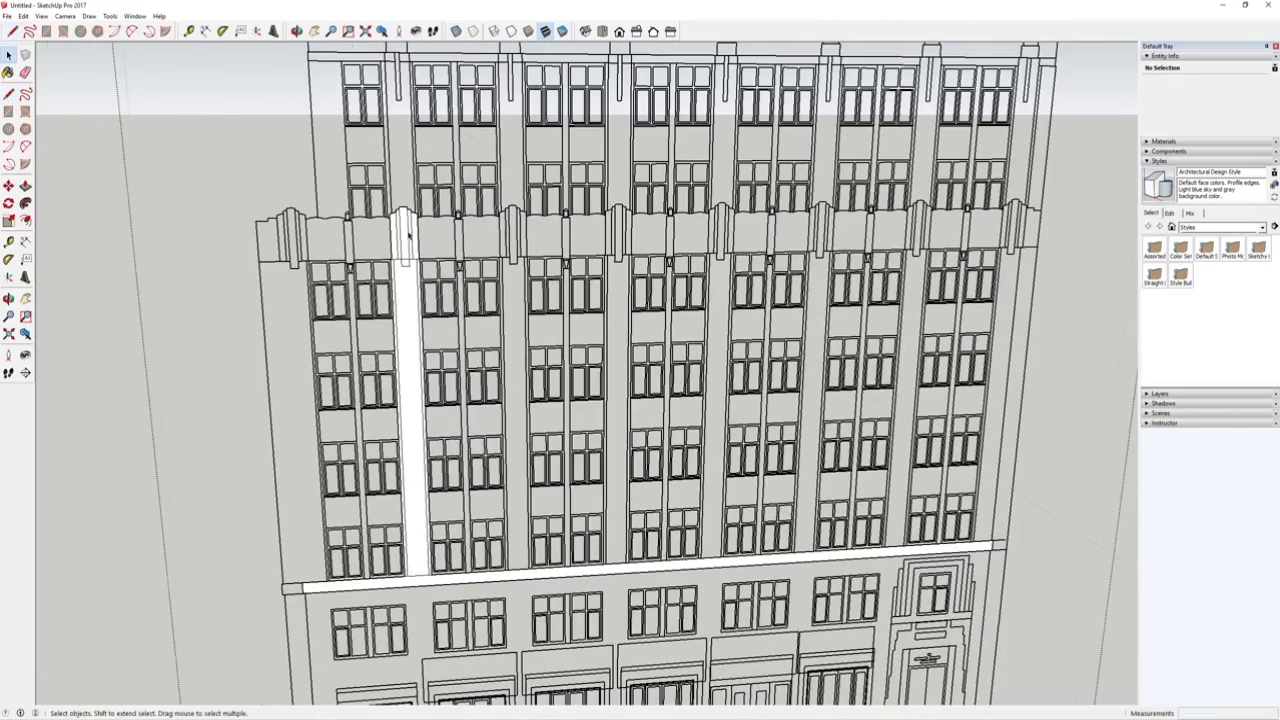
Create a component named Pillar from all the shaft and cap faces of the filled pillar, leaving selection replacement off.
scroll(388, 240, "up", 3)
scroll(382, 240, "up", 2)
left_click(391, 240)
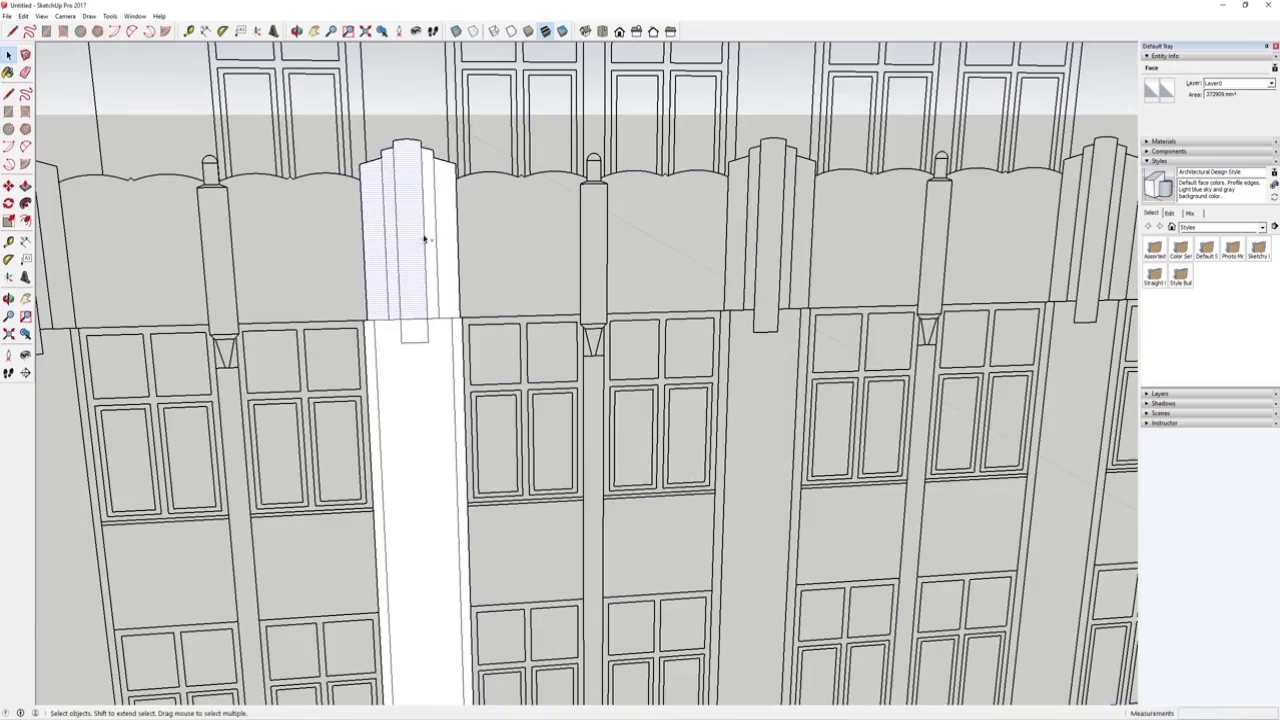
left_click(432, 232, "shift")
left_click(449, 226, "shift")
scroll(449, 228, "down", 3)
scroll(423, 360, "up", 3)
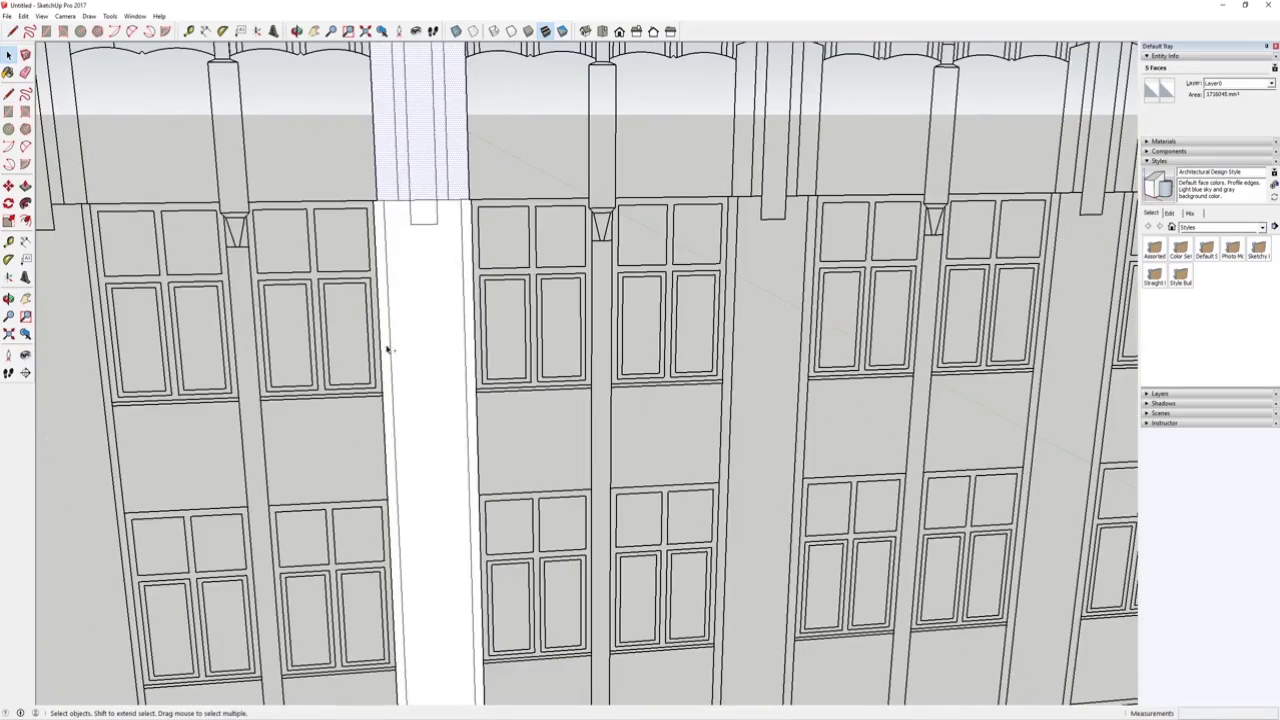
left_click(387, 347, "shift")
left_click(428, 314, "shift")
left_click(460, 254, "shift")
scroll(421, 153, "down", 5)
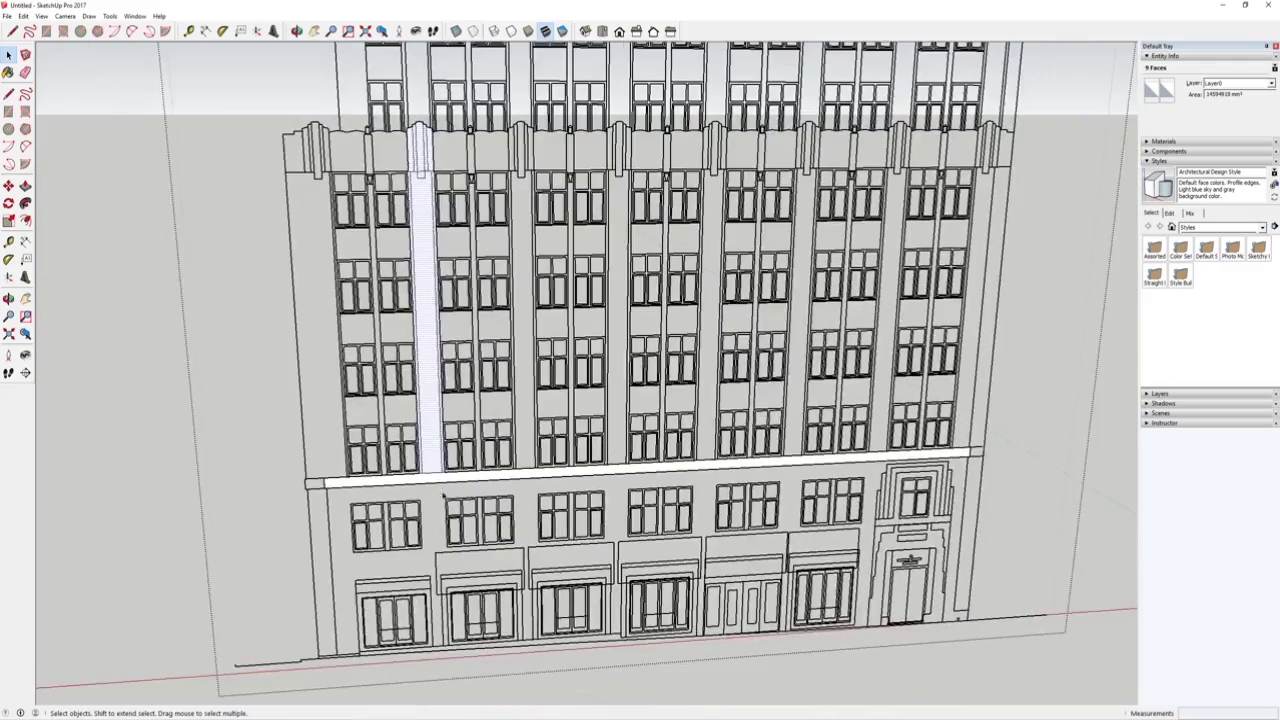
scroll(434, 457, "up", 5)
right_click(428, 428)
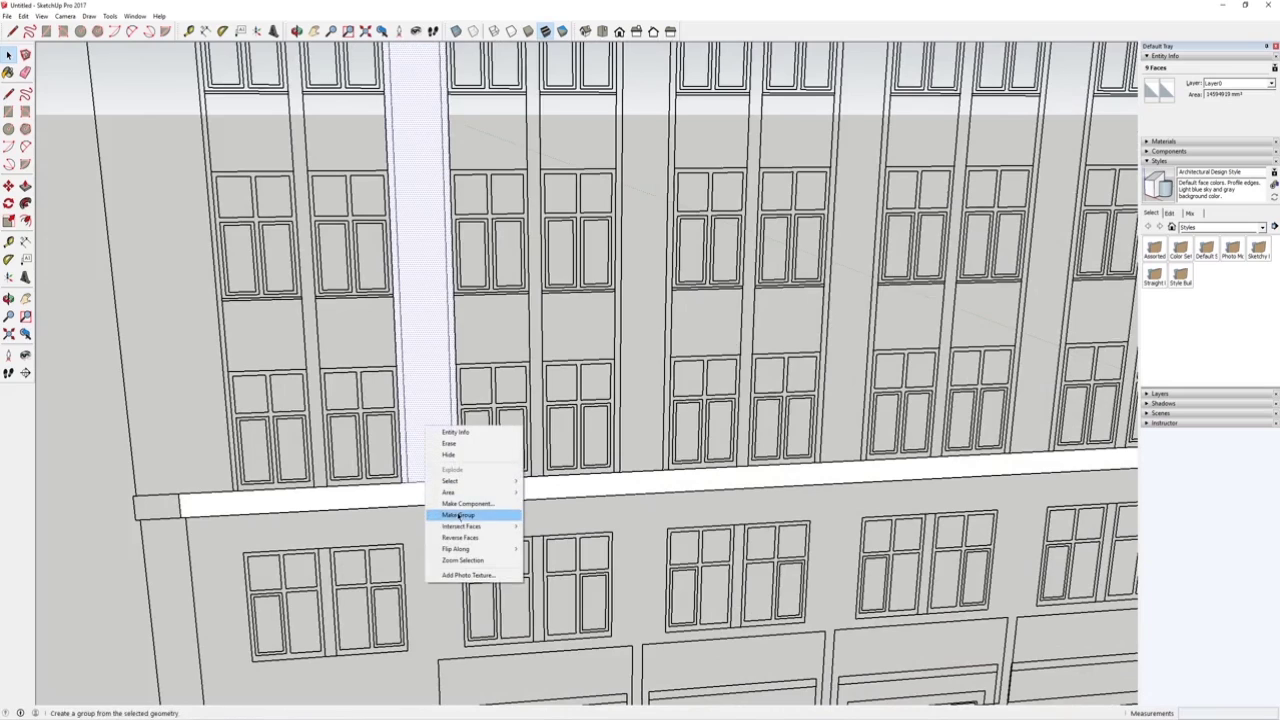
left_click(466, 503)
left_click_drag(603, 277, 643, 289)
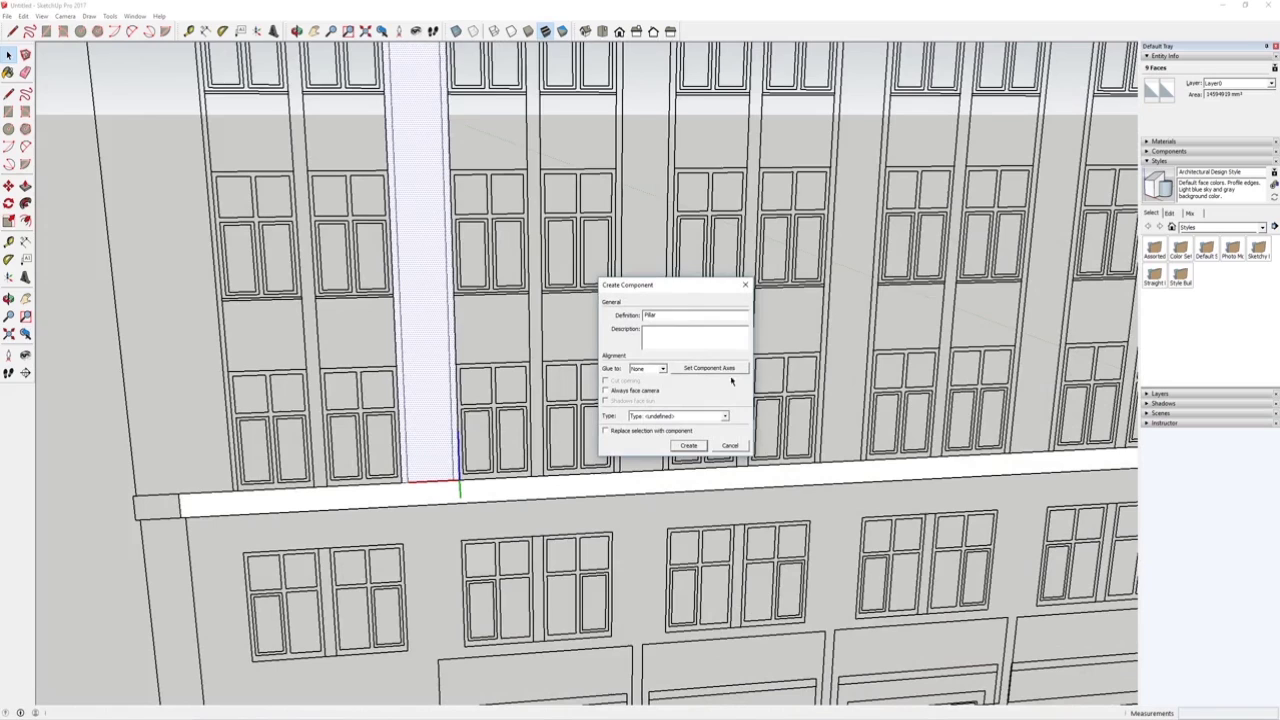
left_click(690, 447)
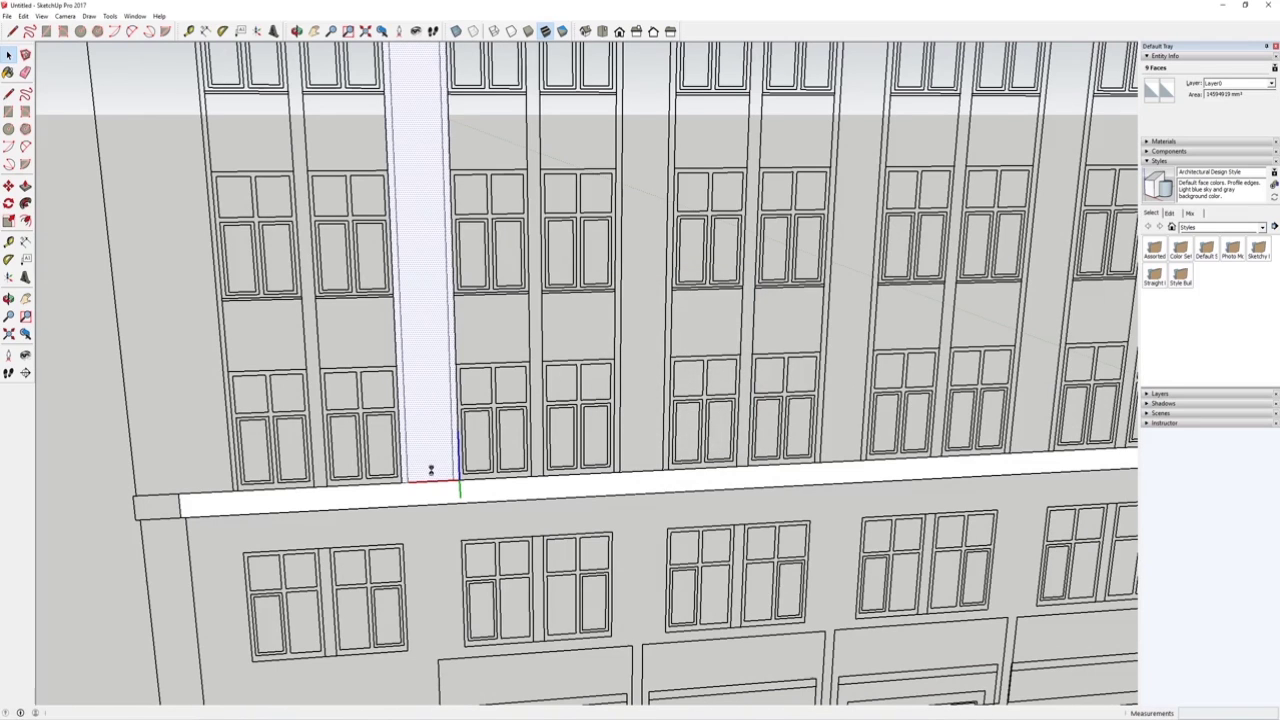
Check whether the pillar can be selected as a single object or only as separate faces.
left_click(424, 465)
scroll(428, 462, "down", 6)
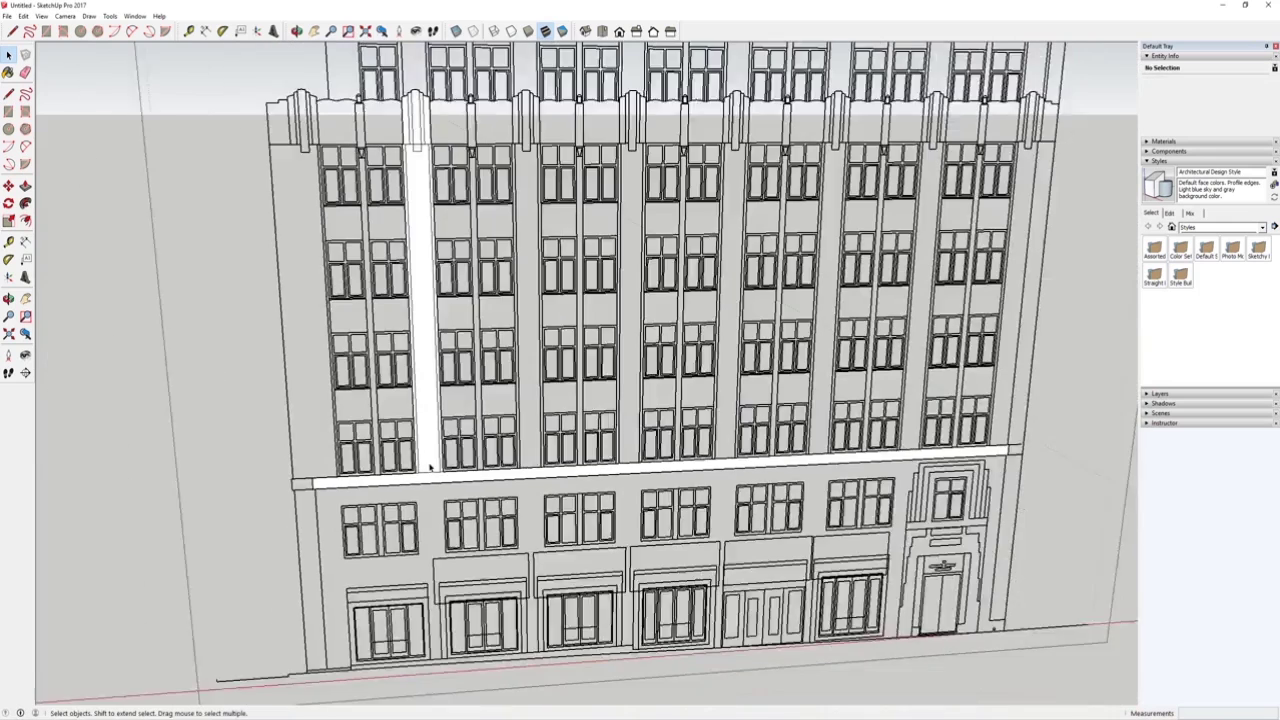
scroll(431, 461, "down", 2)
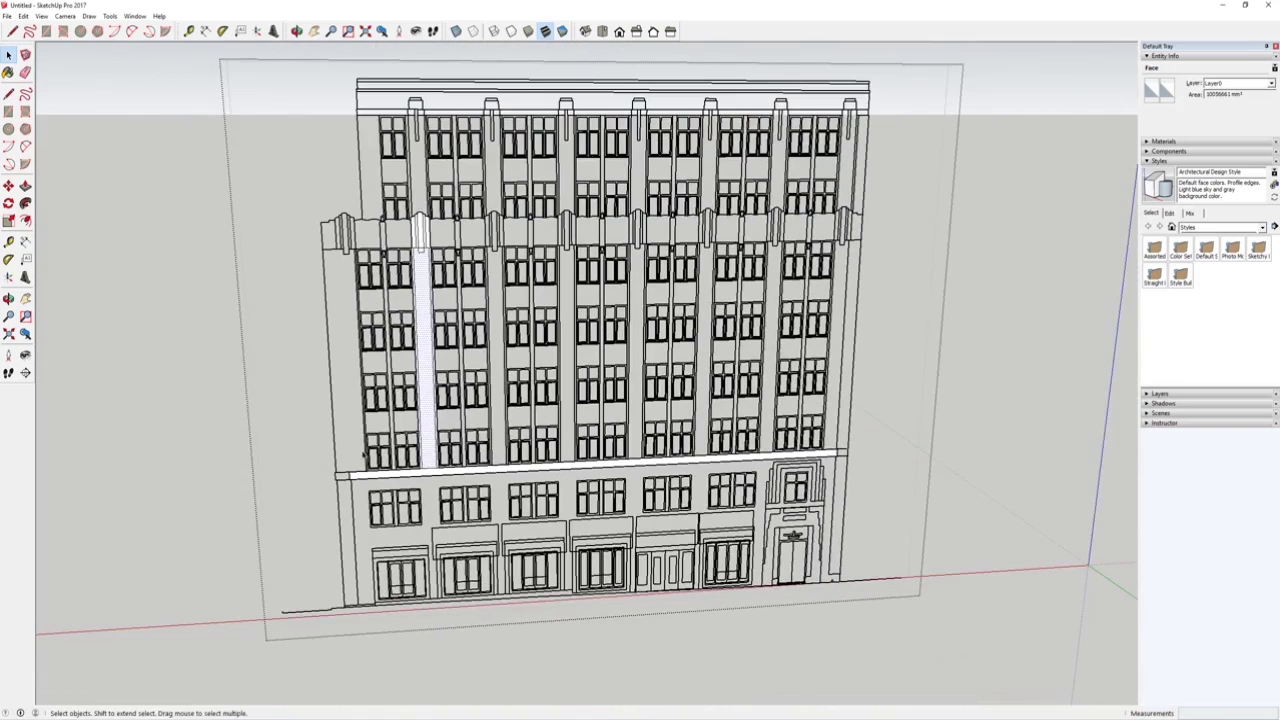
left_click(230, 445)
double_click(430, 431)
left_click(427, 423)
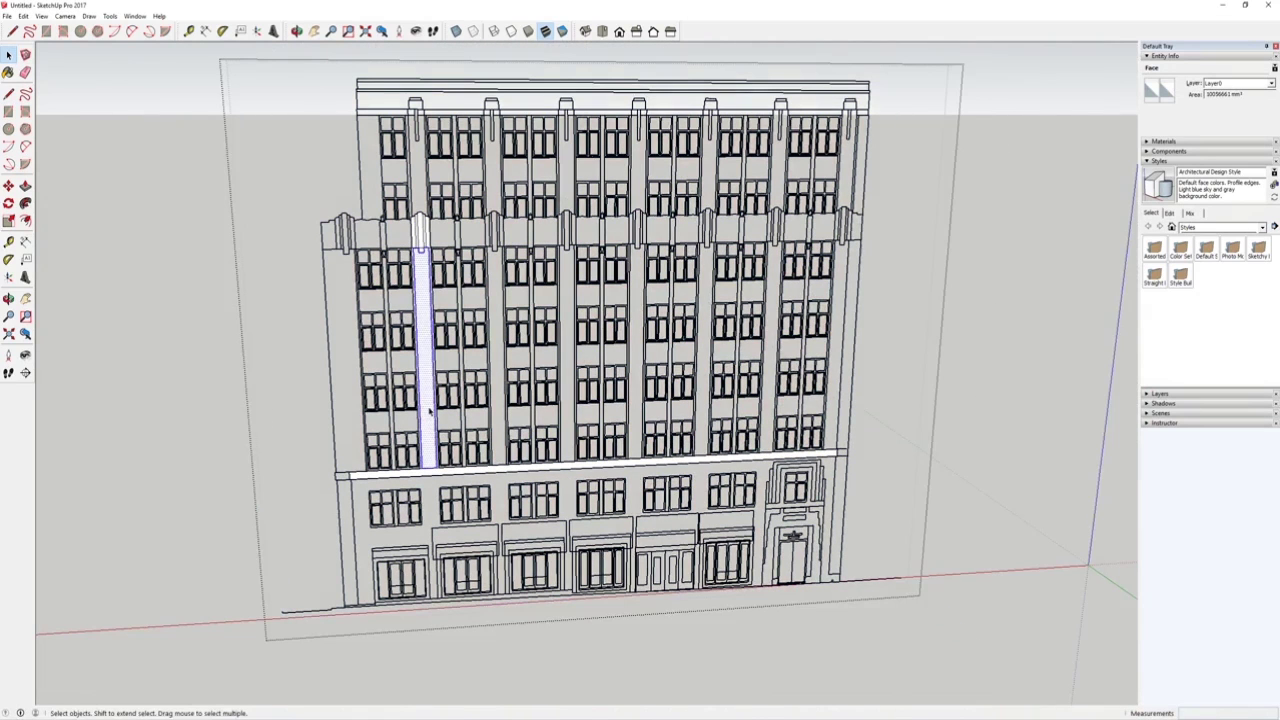
scroll(430, 410, "up", 2)
left_click(428, 407)
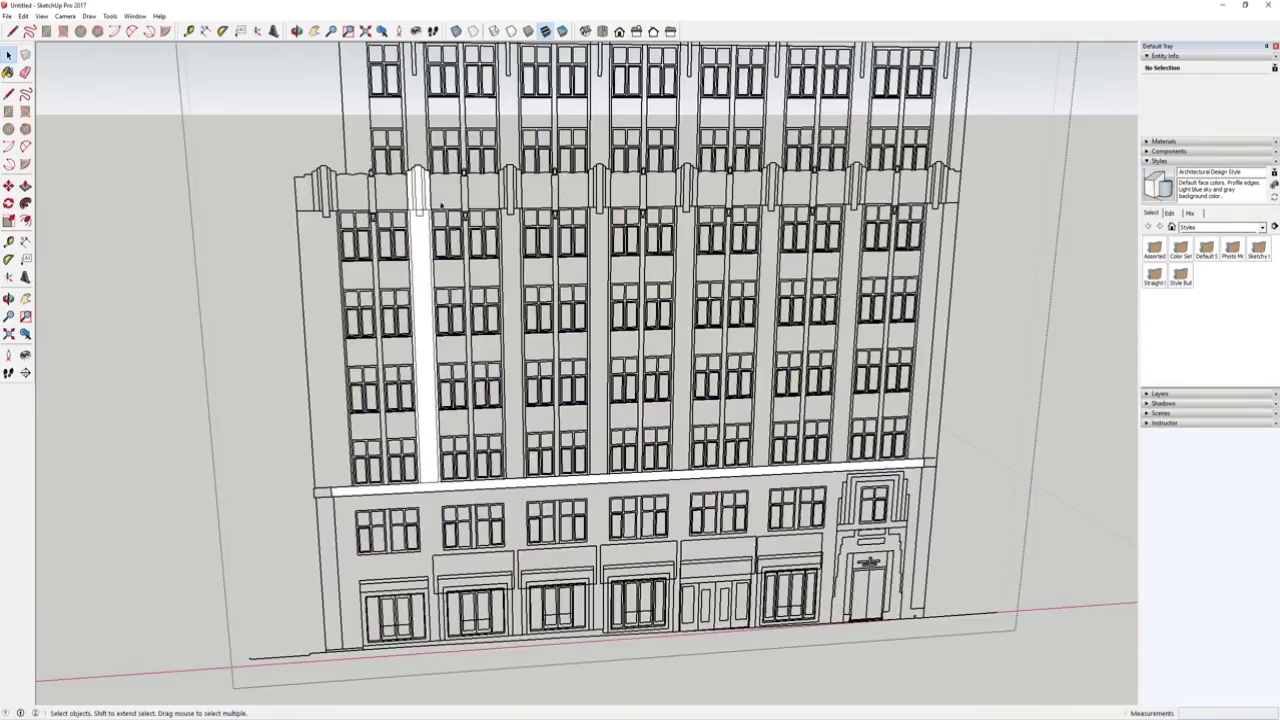
Select all the shaft and cap faces of the filled pillar again and make them into a group.
scroll(393, 209, "up", 3)
left_click(397, 191, "shift")
left_click(414, 184, "shift")
left_click(430, 180, "shift")
left_click(439, 176, "shift")
left_click(411, 261, "shift")
scroll(373, 265, "up", 3)
left_click(387, 265, "shift")
left_click(407, 272, "shift")
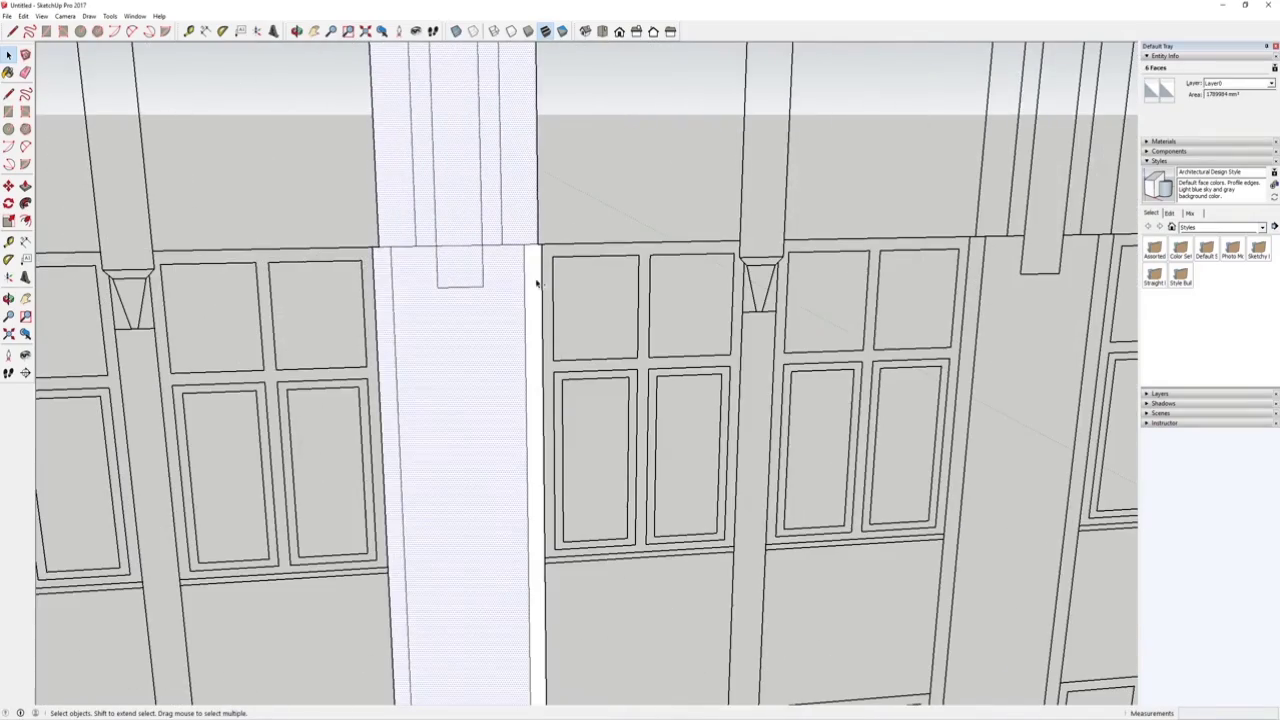
left_click(535, 281, "shift")
scroll(447, 220, "down", 6)
scroll(455, 380, "up", 3)
right_click(462, 371)
left_click(470, 446)
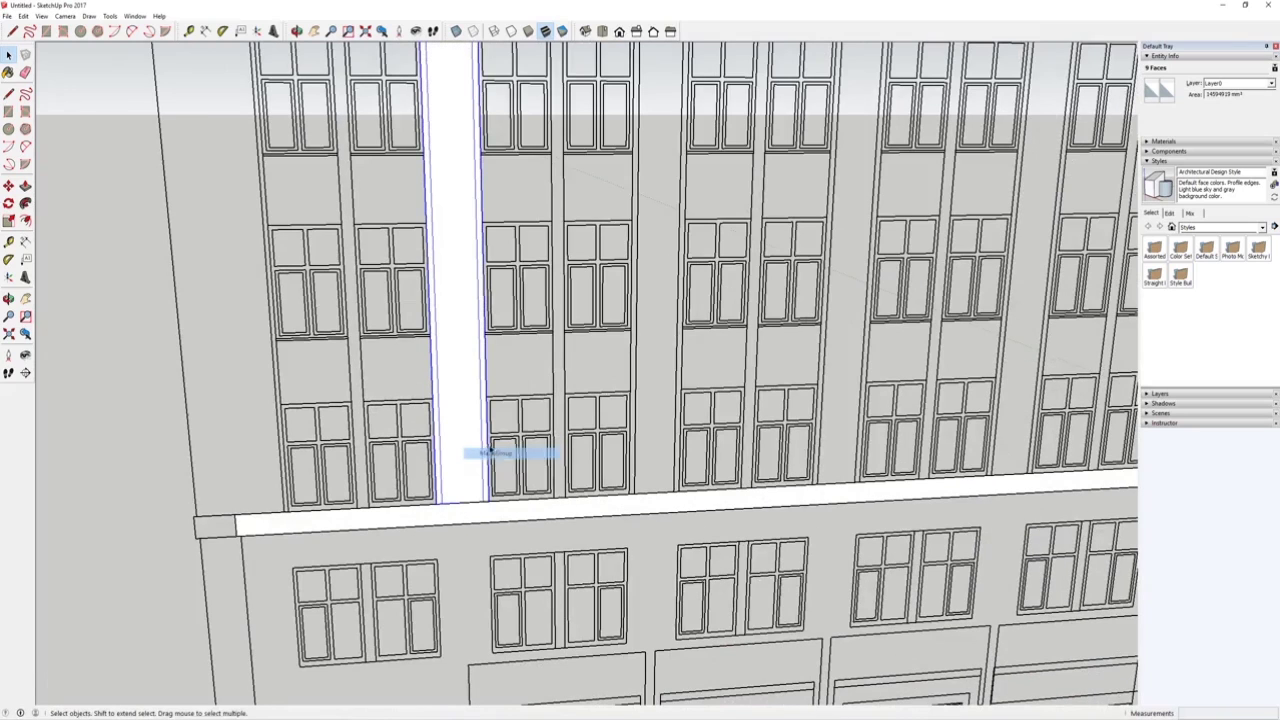
Create a component named Pillar from the pillar group, replacing the existing definition of that name.
scroll(462, 424, "down", 1)
right_click(466, 406)
left_click(505, 471)
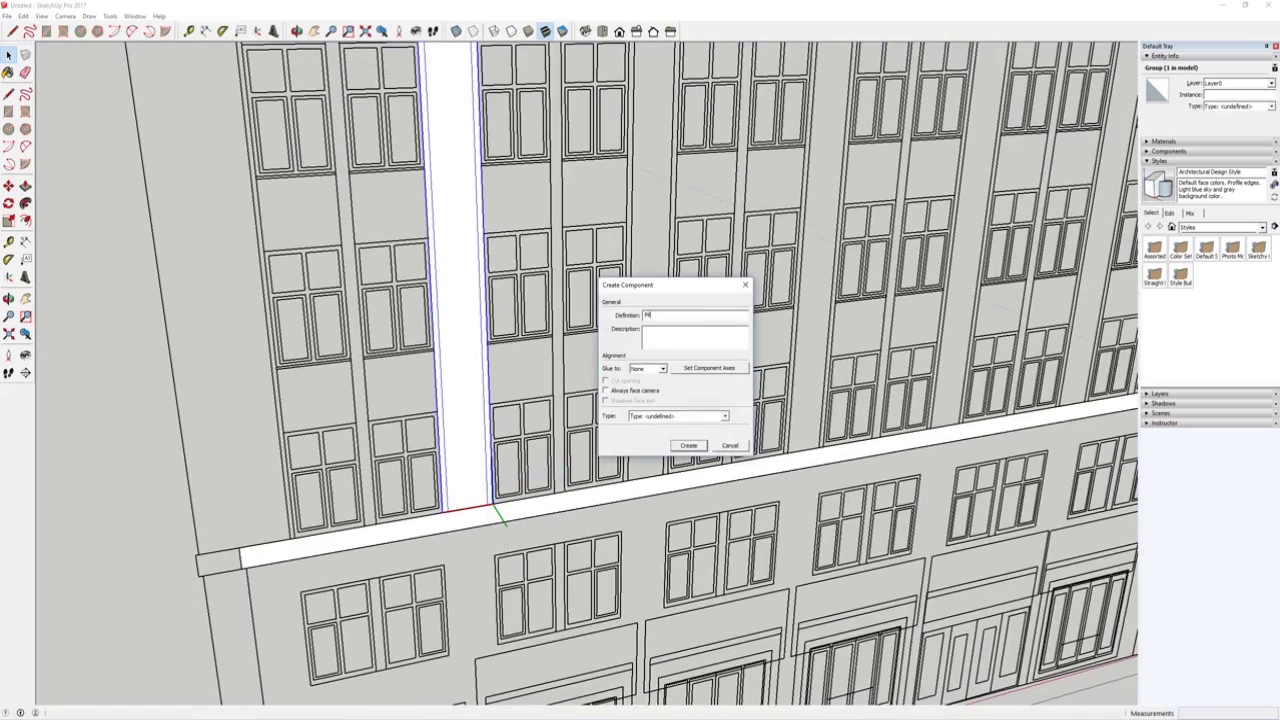
type("Pillar")
key("Return")
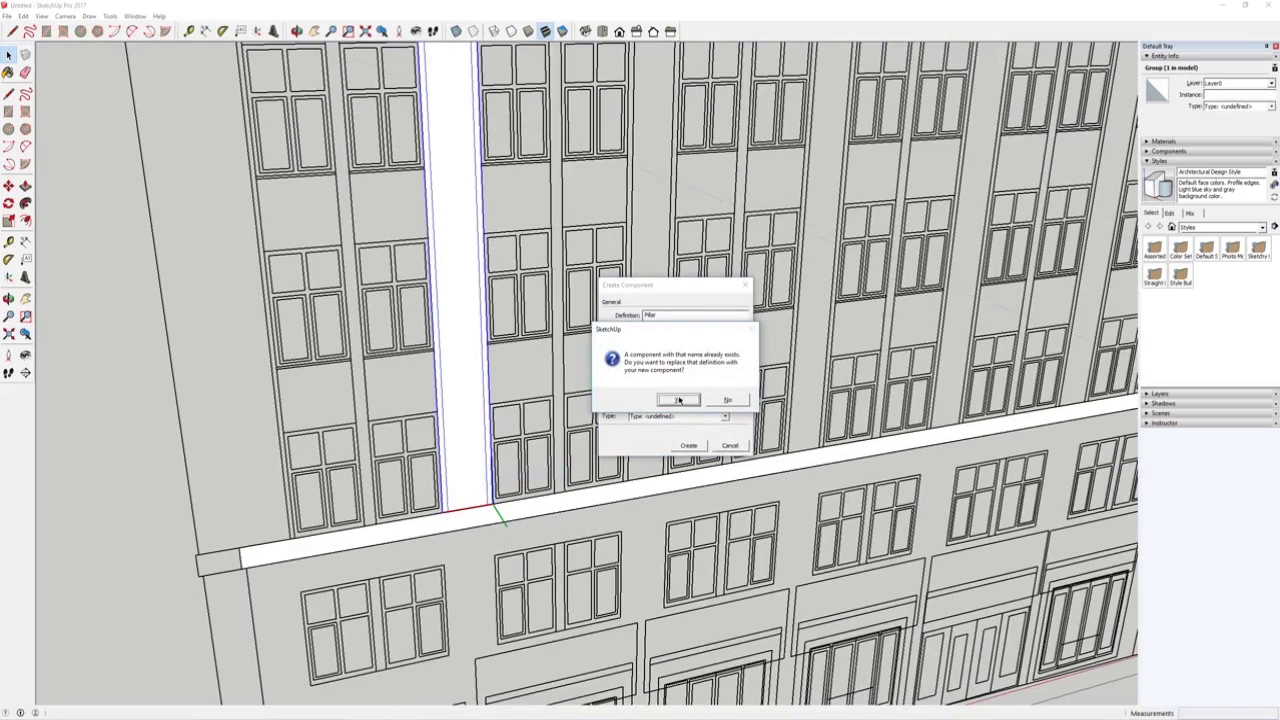
left_click(677, 400)
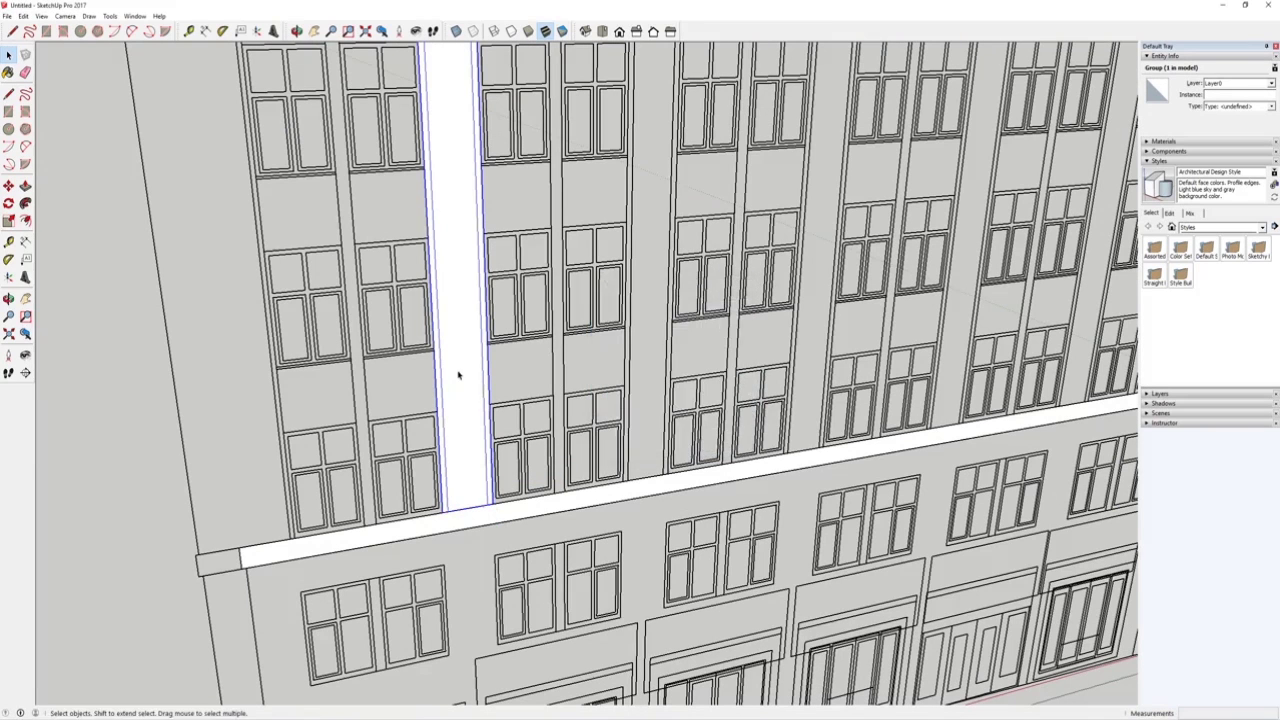
Cut the pillar group out of the elevation group and paste it in place outside that group.
scroll(457, 420, "down", 4)
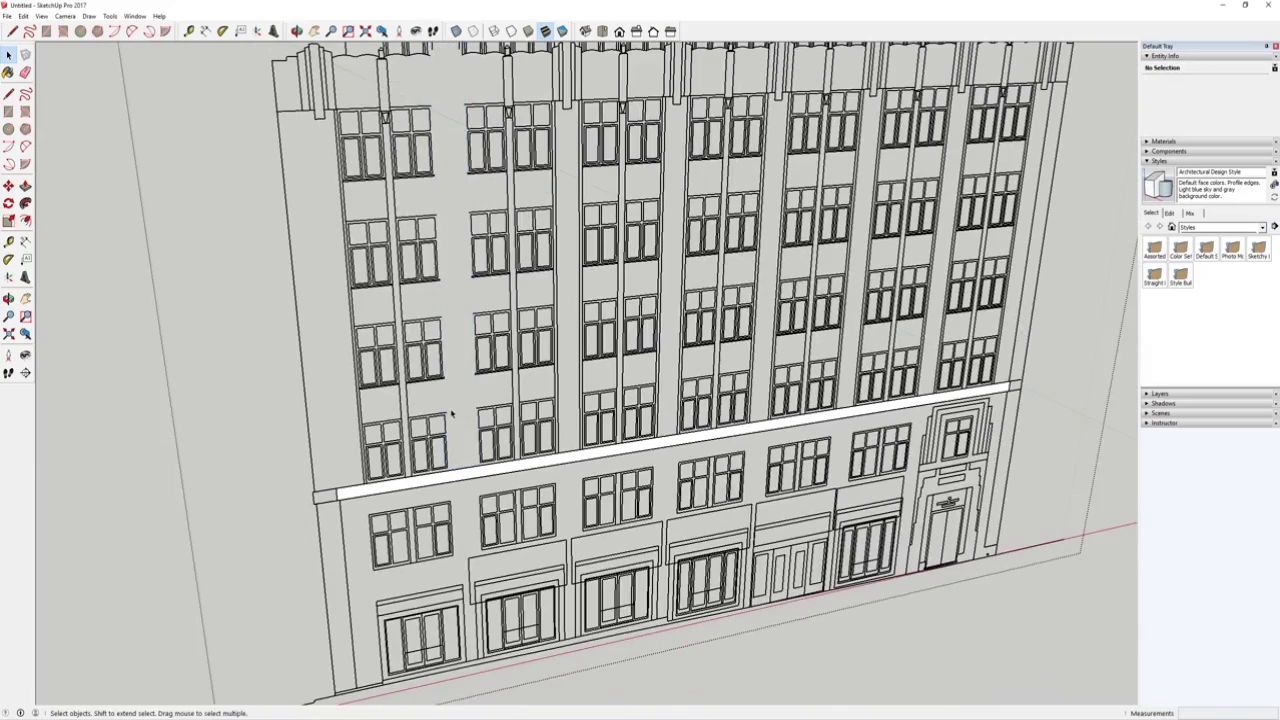
scroll(452, 414, "down", 4)
left_click(181, 389)
left_click(23, 16)
left_click(42, 89)
Select the pasted pillar group and check its position on the facade.
scroll(436, 432, "up", 5)
left_click(436, 437)
scroll(436, 440, "down", 2)
scroll(434, 445, "up", 1)
left_click(441, 451)
scroll(444, 454, "down", 4)
scroll(445, 455, "up", 4)
left_click(445, 457)
scroll(445, 457, "up", 5)
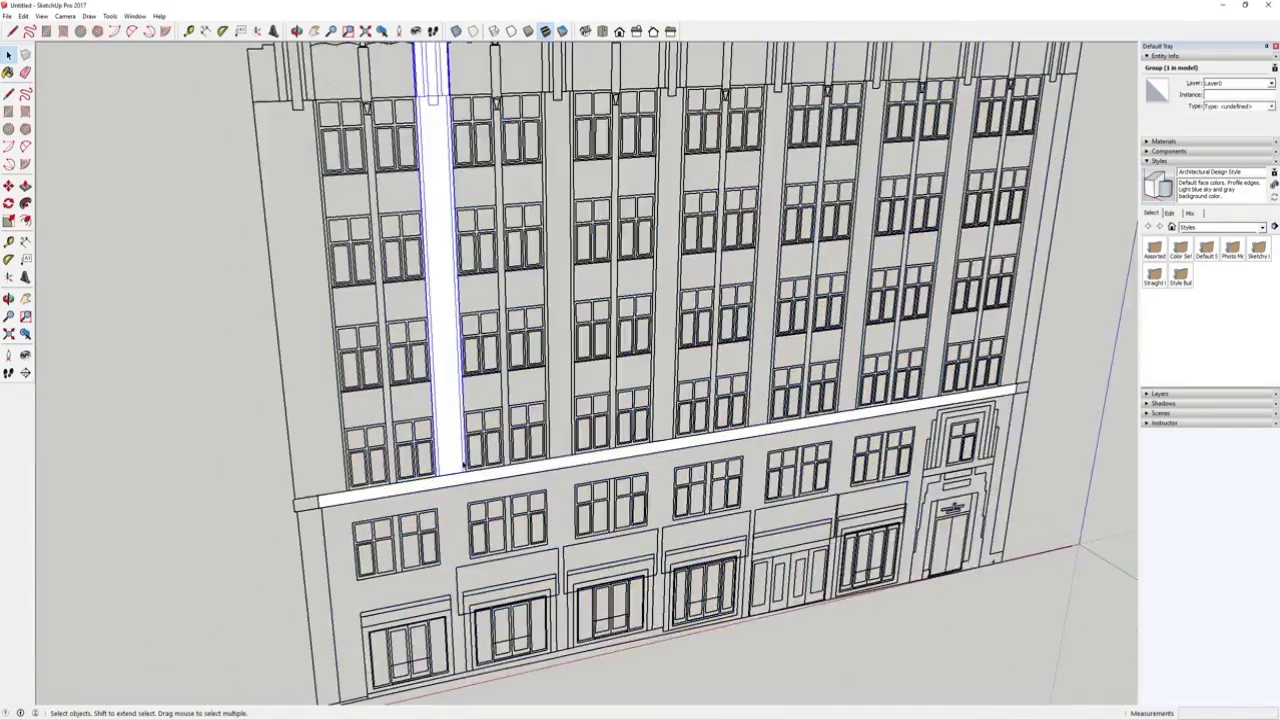
Copy the Pillar component along the facade onto the next two pillar positions, aligning its base corner with the band above the ground floor.
key("m")
left_click(417, 480)
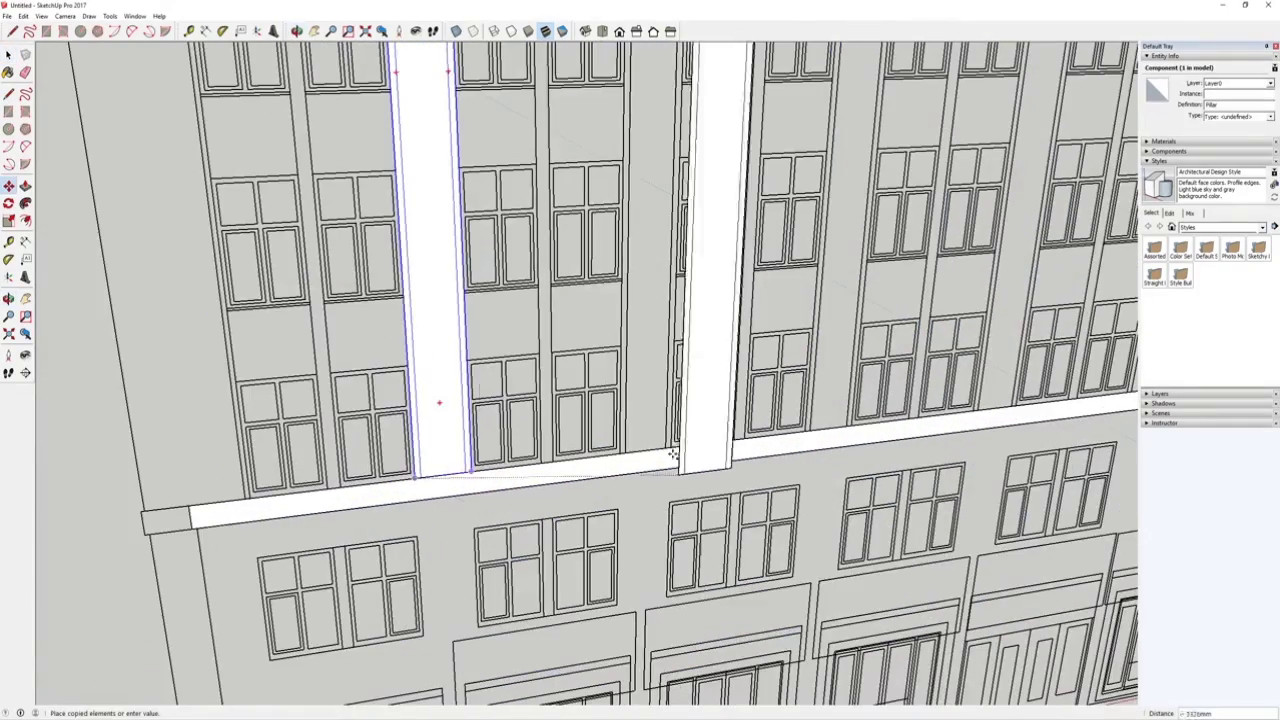
left_click(617, 458)
middle_click_drag(617, 458, 500, 500)
scroll(546, 500, "up", 2)
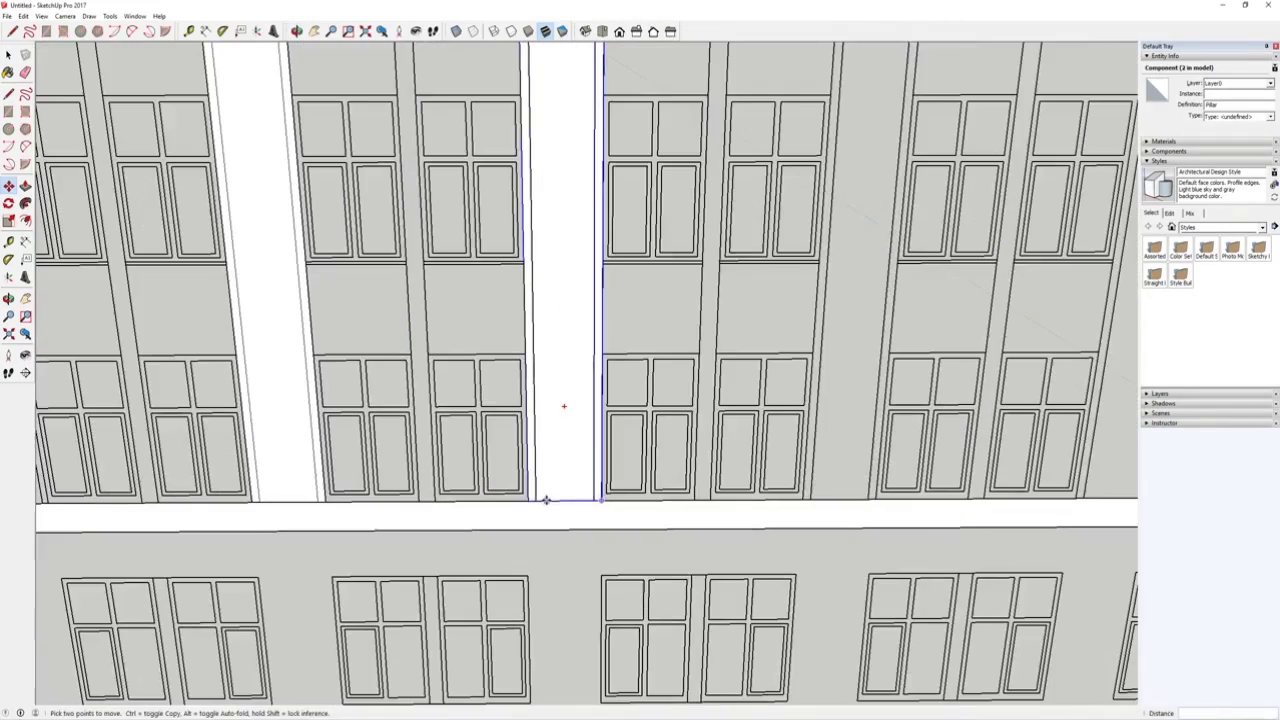
key("ctrl")
left_click(529, 503)
middle_click_drag(777, 531, 495, 528, "shift")
left_click(516, 498)
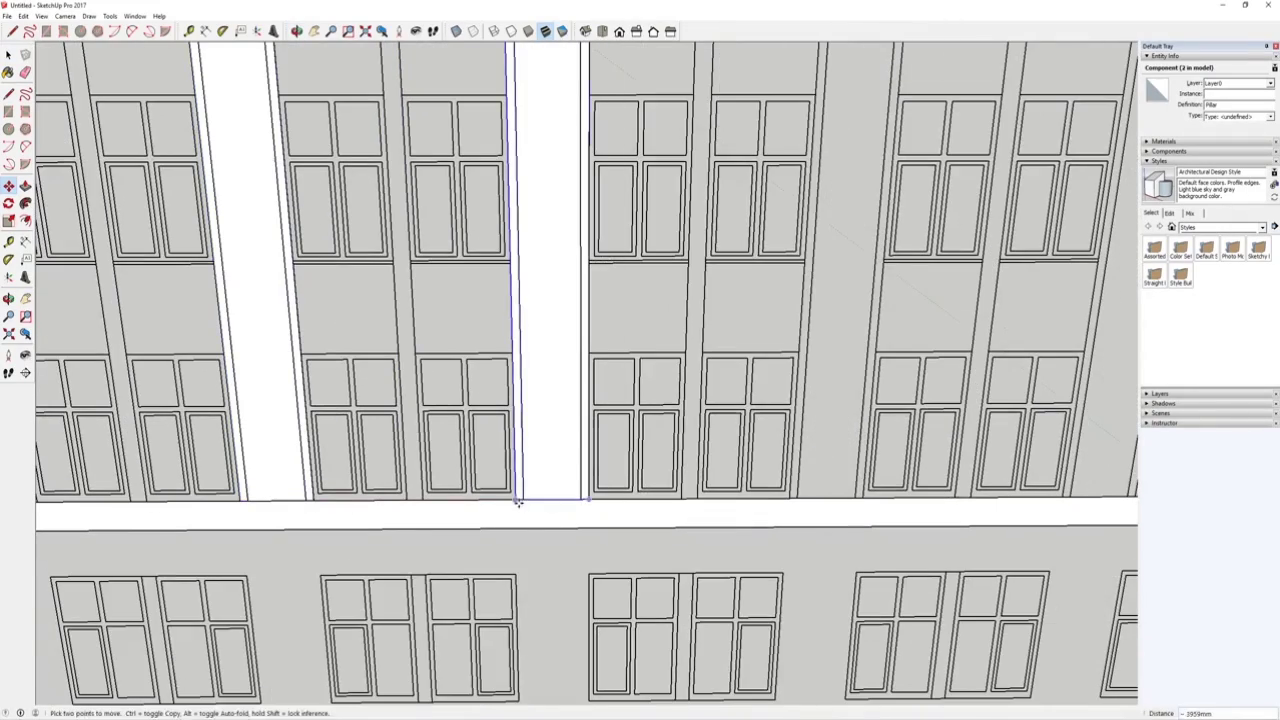
Copy the Pillar component onto the three remaining inner pillar positions, so that six pillars stand between the window bays.
middle_click_drag(857, 520, 583, 543, "shift")
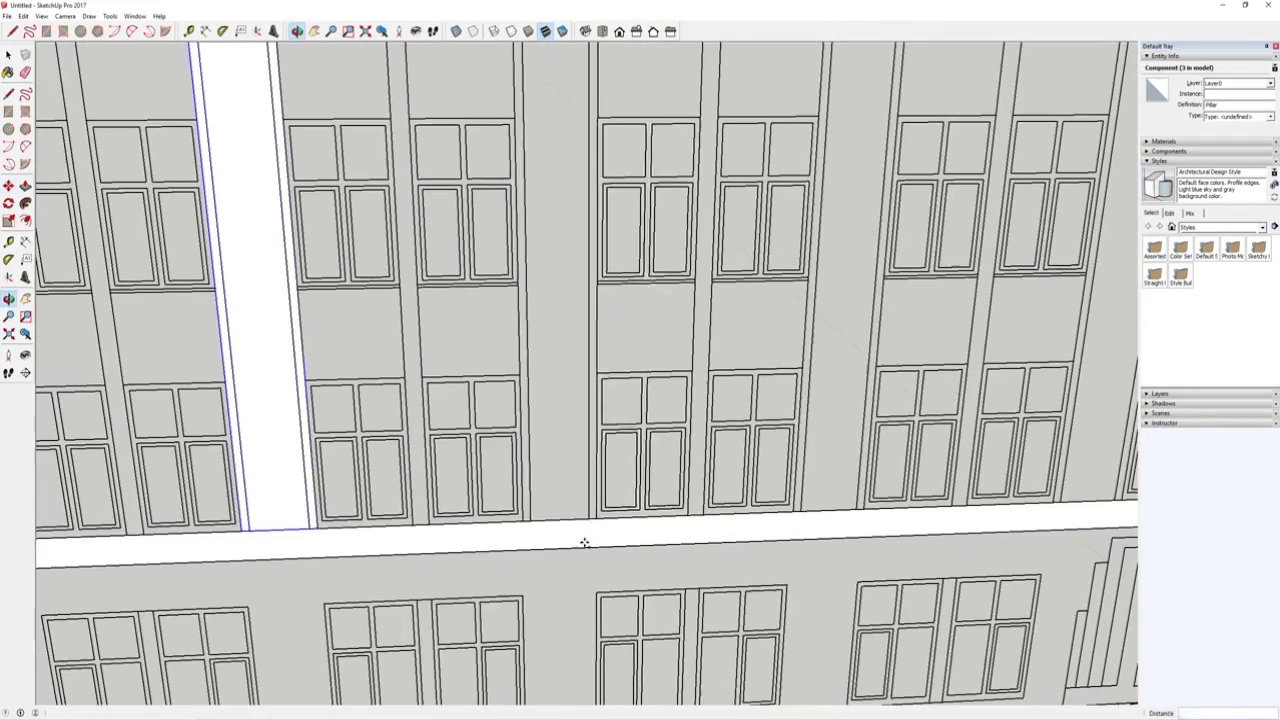
key("ctrl")
left_click(525, 523)
middle_click_drag(684, 546, 494, 561, "shift")
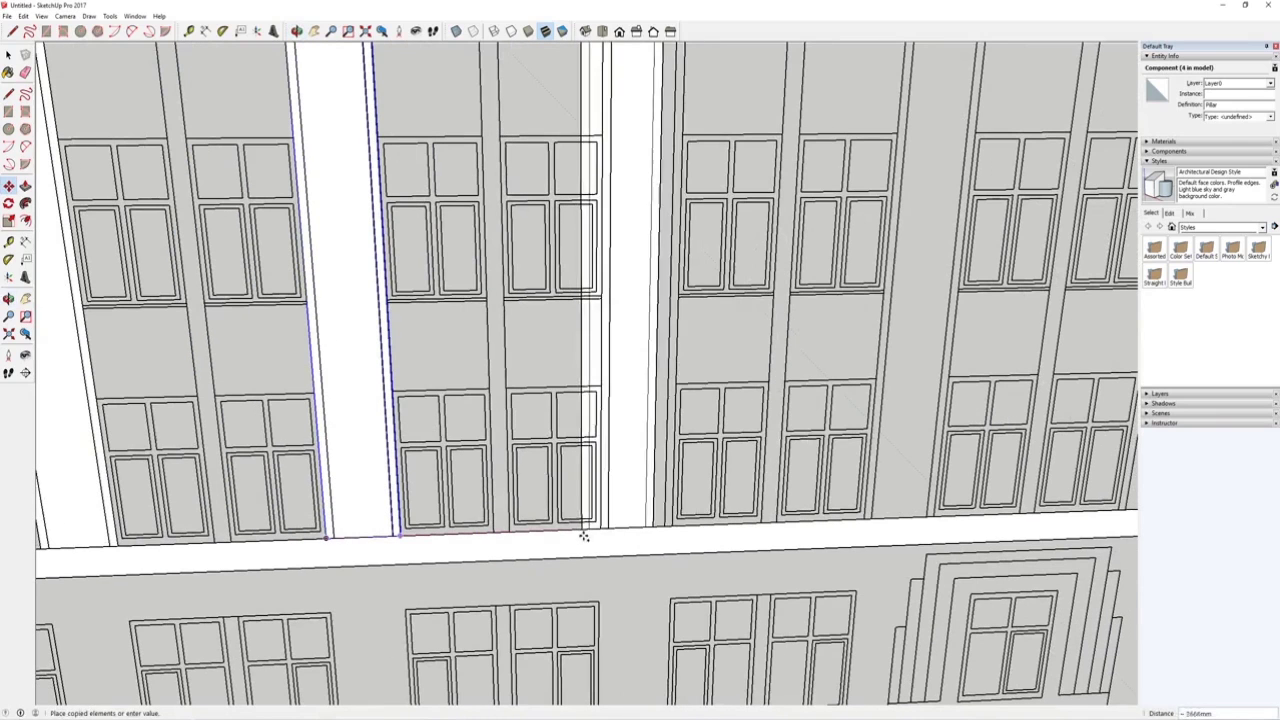
key("ctrl")
left_click(601, 532)
middle_click_drag(871, 537, 514, 551)
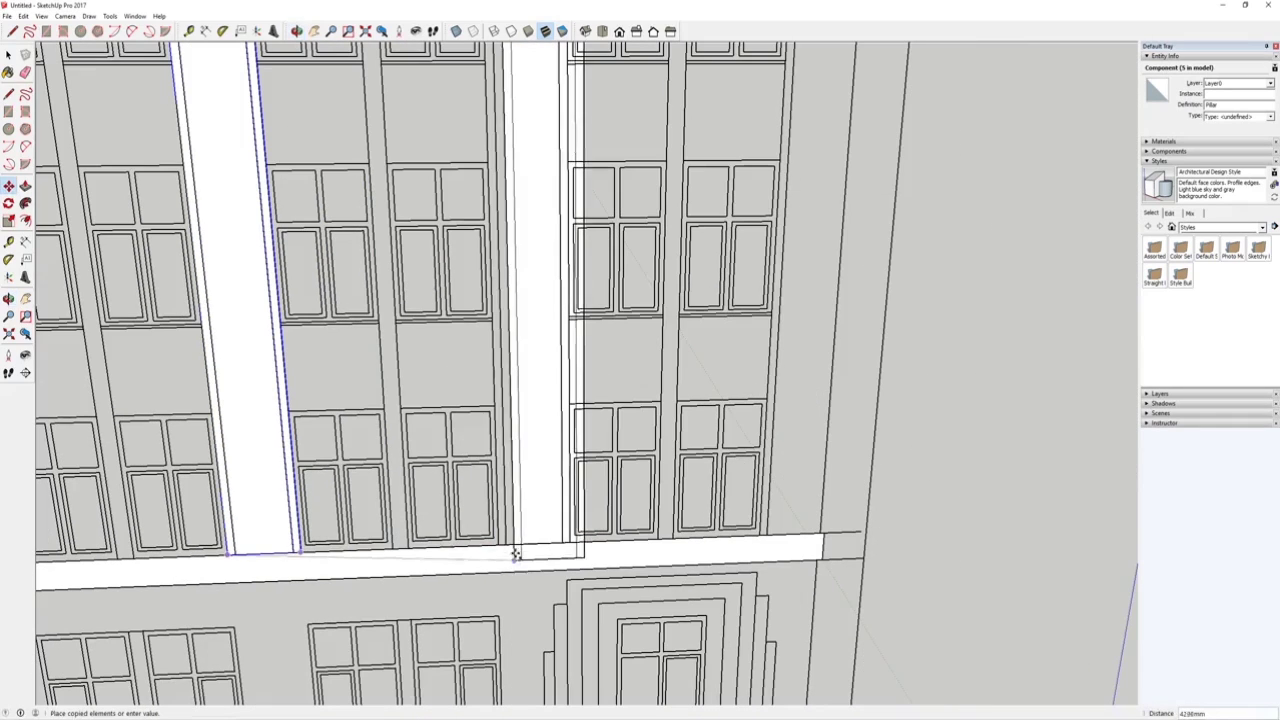
scroll(669, 548, "up", 5)
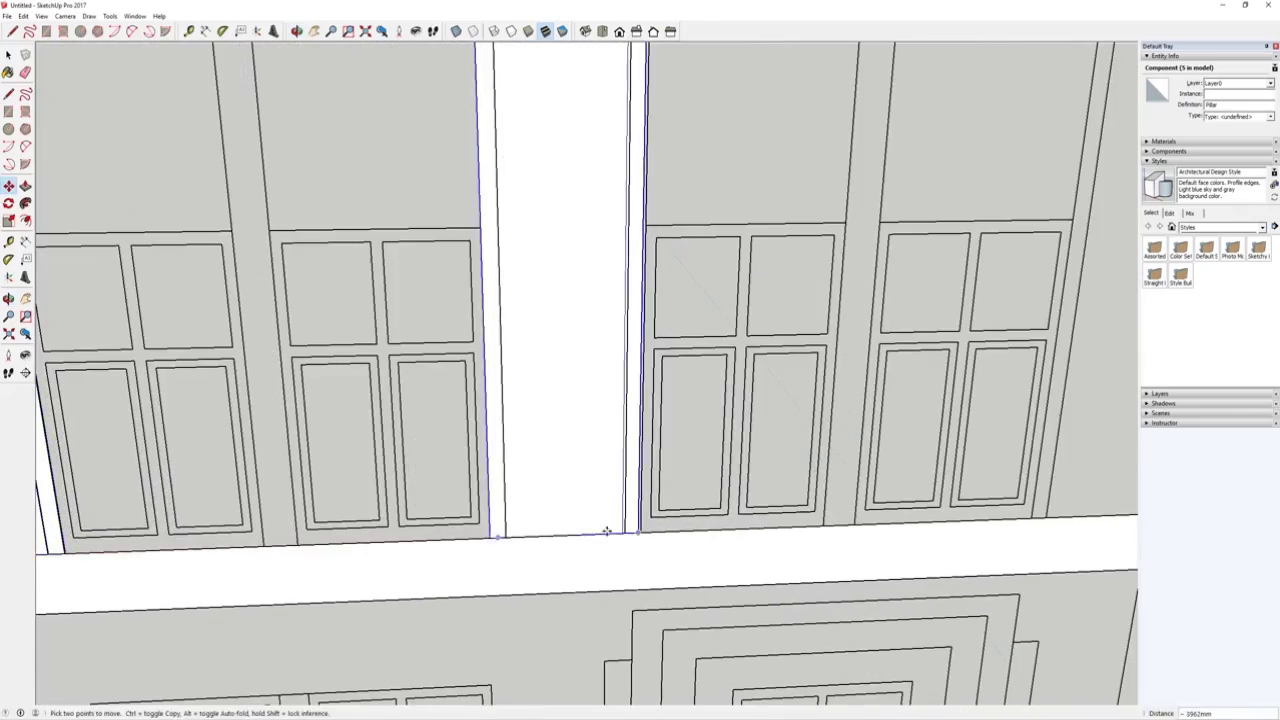
scroll(605, 532, "down", 6)
middle_click_drag(598, 532, 500, 541)
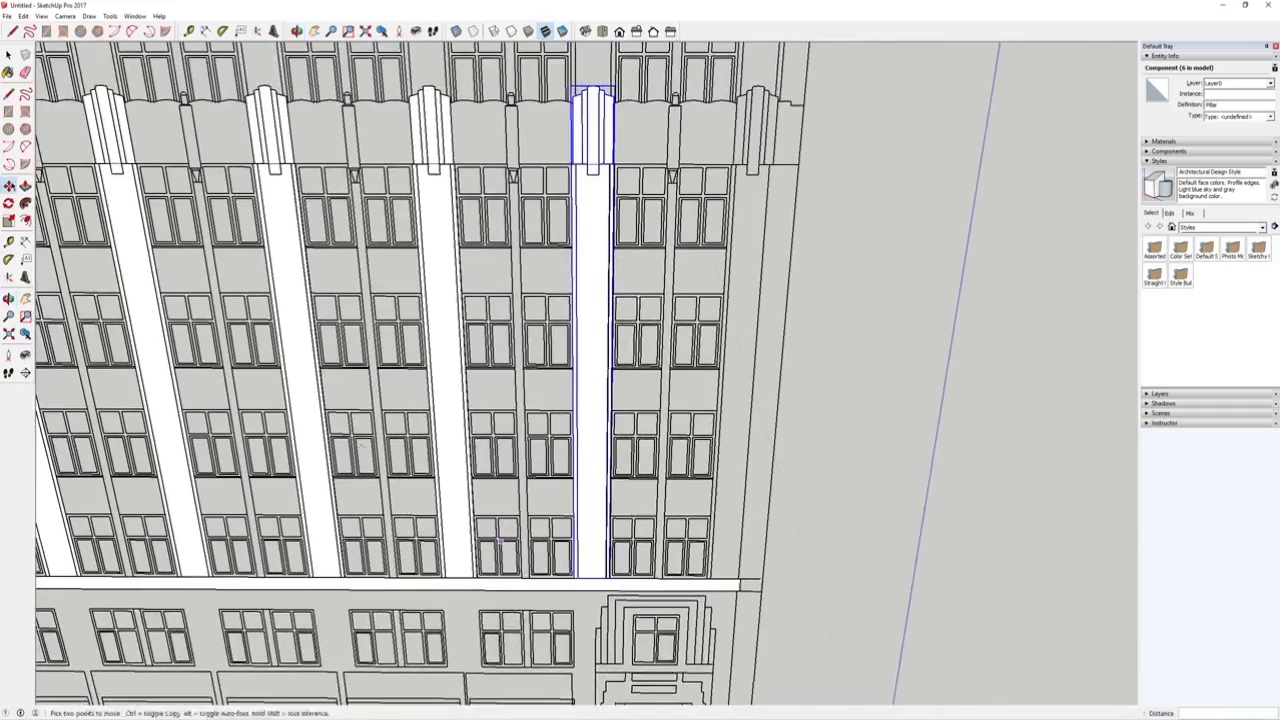
Widen the second-to-last pillar copy along the red axis to a scale of about 1.01, fitting it against the adjacent window bay.
scroll(212, 355, "up", 1)
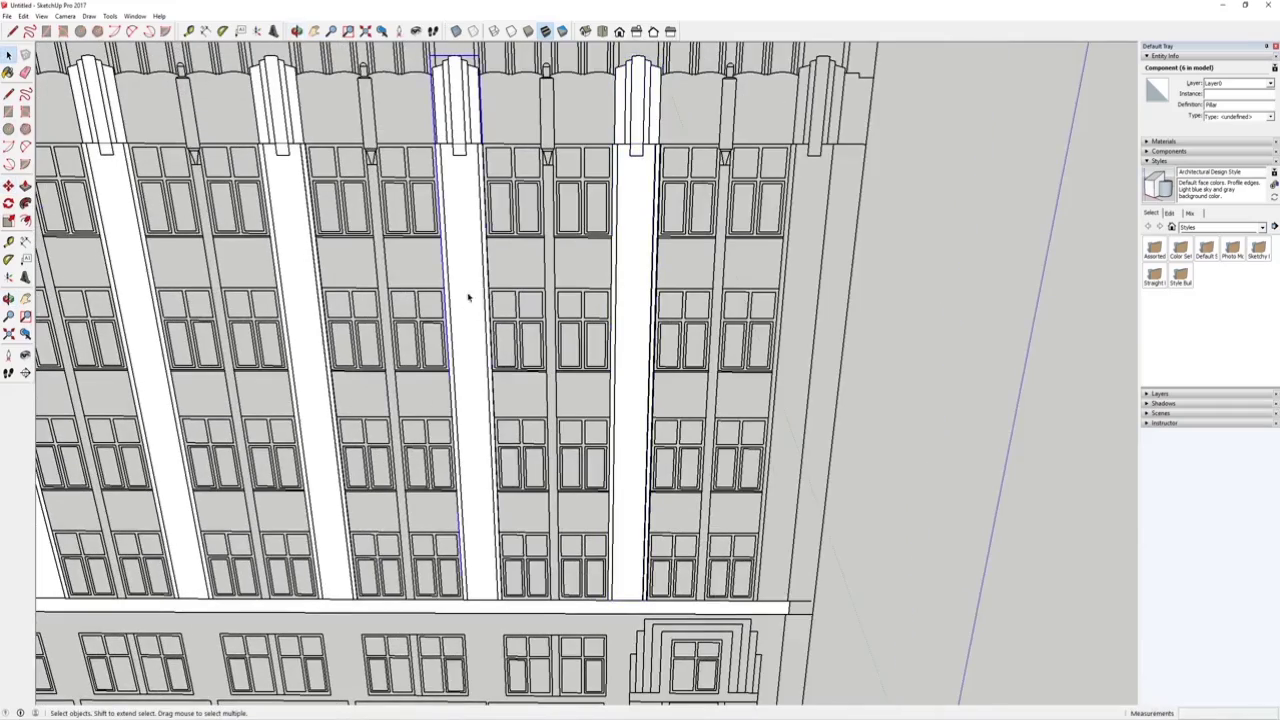
scroll(468, 296, "up", 5)
key("s")
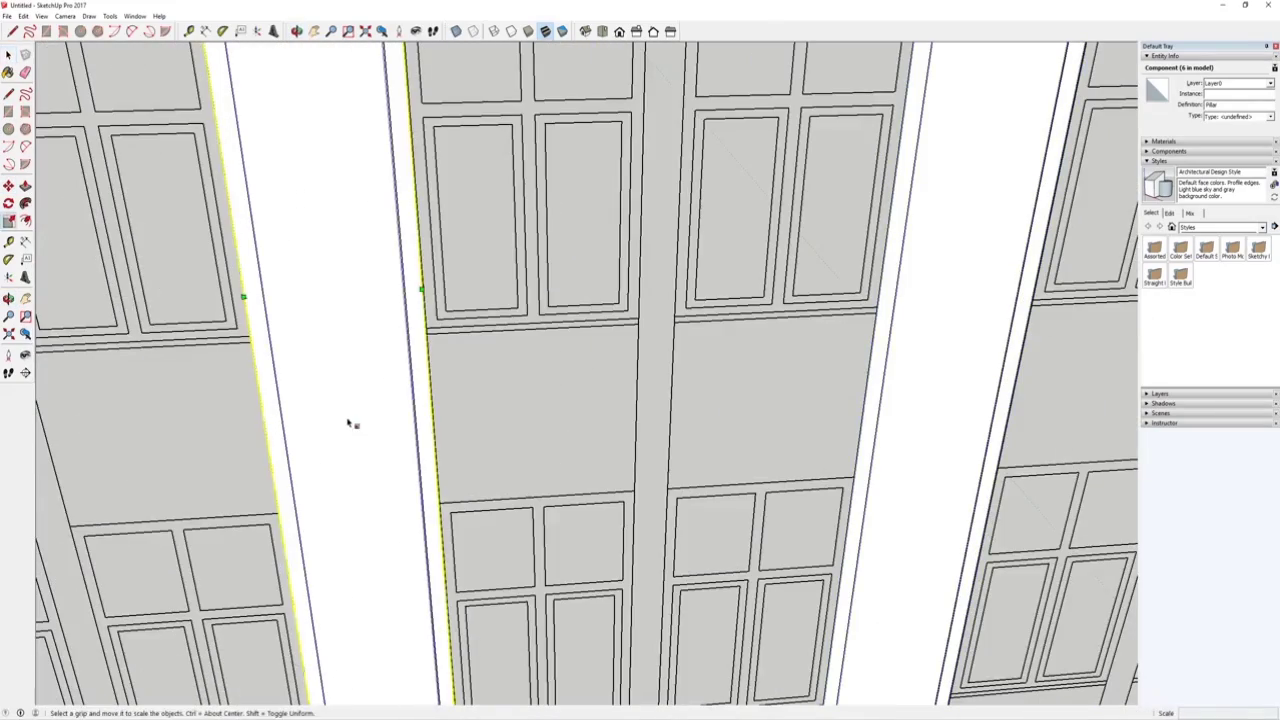
scroll(393, 281, "up", 4)
left_click_drag(491, 314, 488, 317)
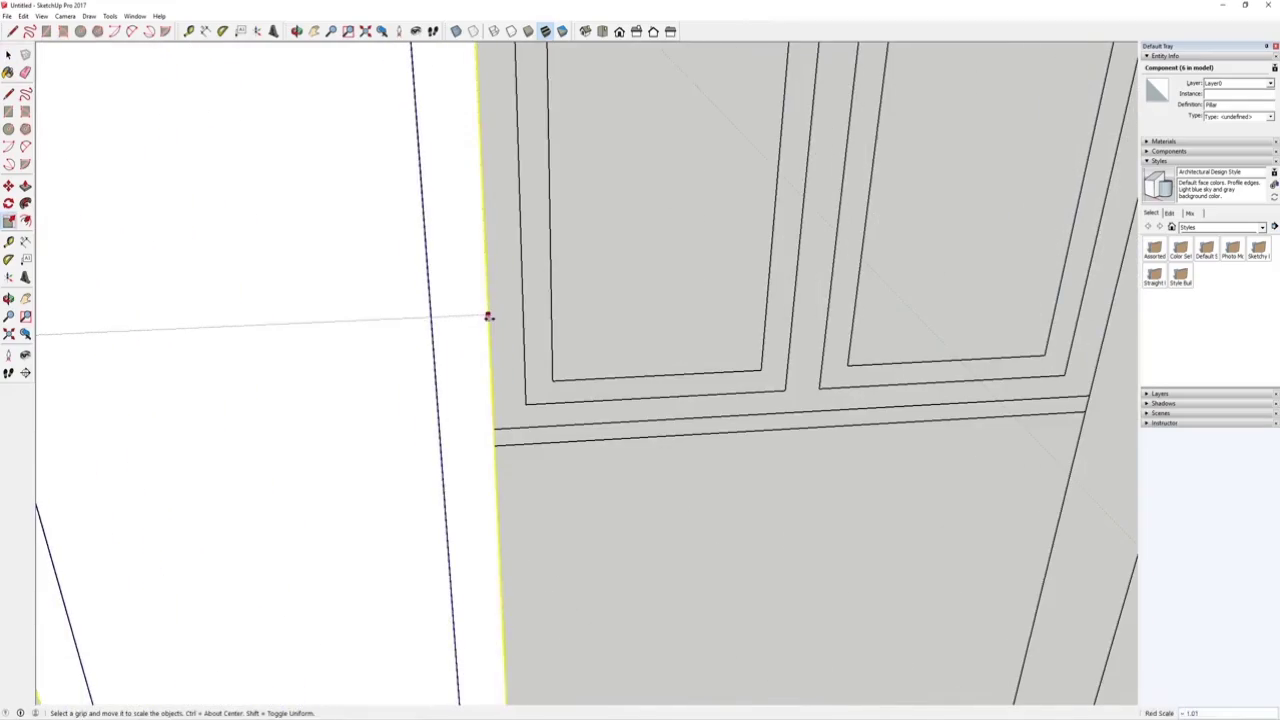
scroll(463, 362, "down", 5)
scroll(431, 365, "up", 5)
key("space")
scroll(400, 330, "down", 5)
scroll(517, 366, "up", 4)
key("s")
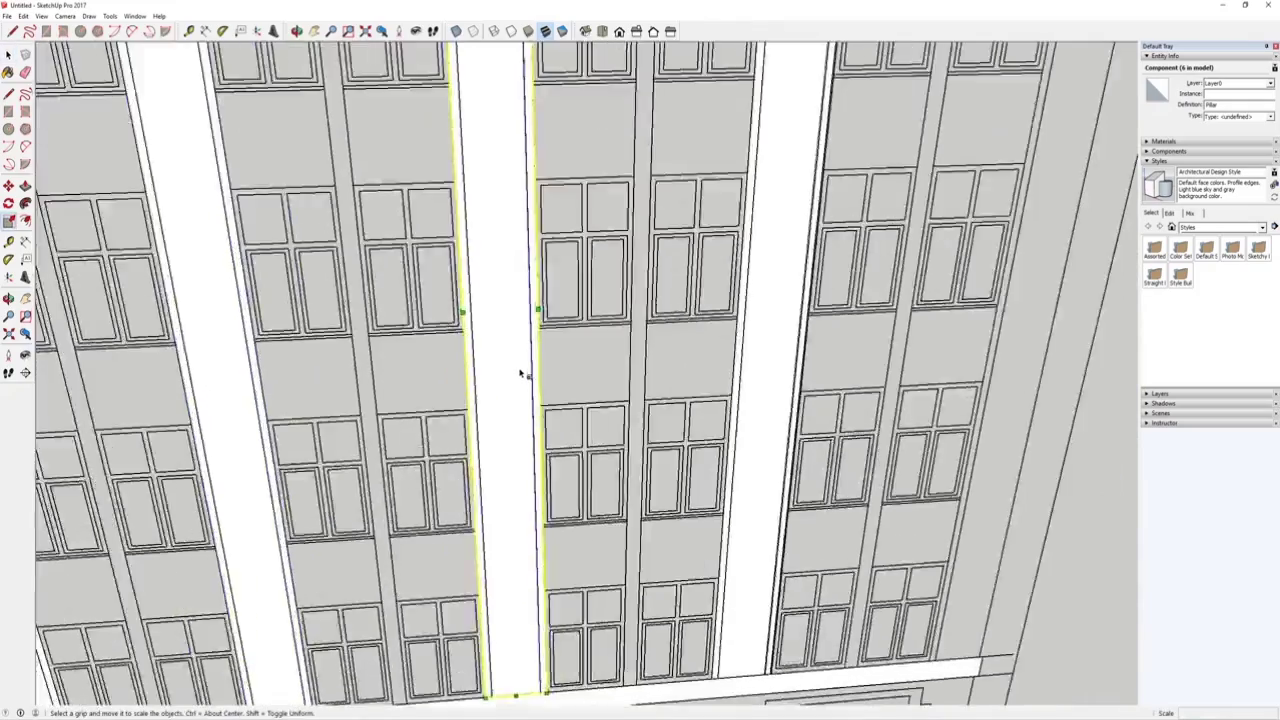
scroll(523, 371, "up", 3)
scroll(549, 266, "up", 2)
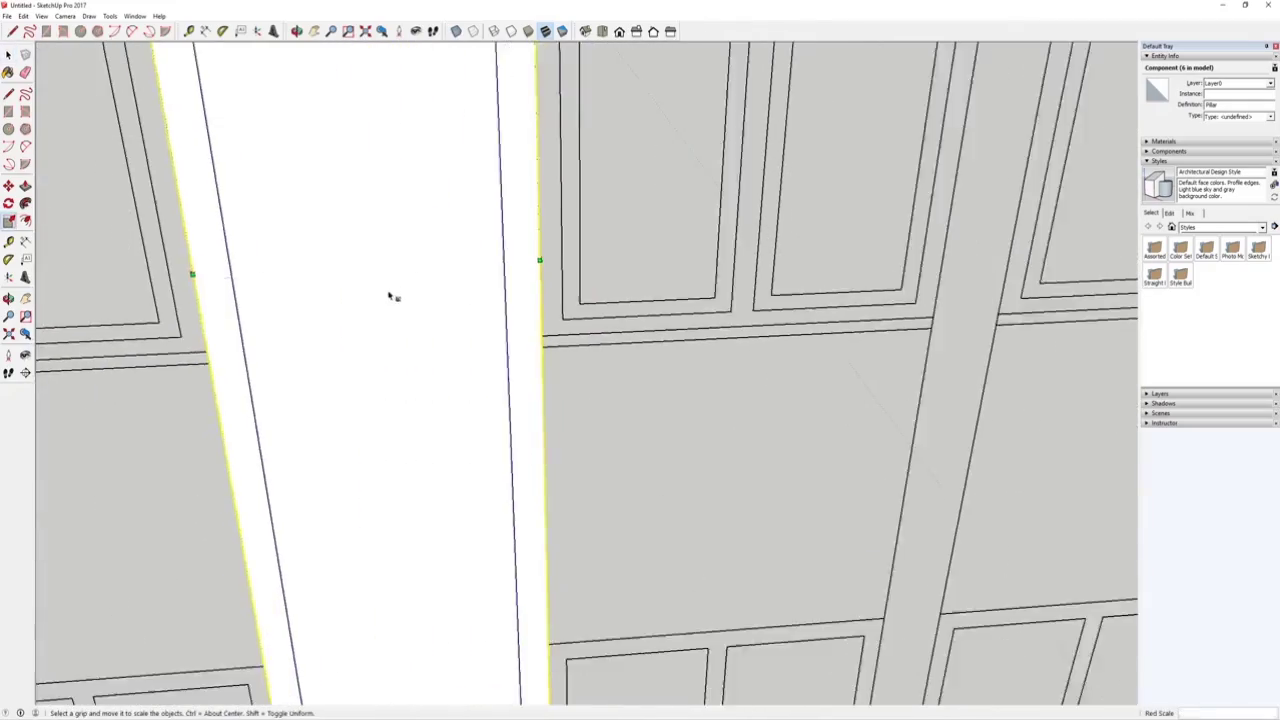
scroll(380, 292, "down", 4)
left_click(7, 57)
Widen the last pillar copy along the red axis to a scale of about 1.02 so it meets the neighbouring window bay.
scroll(271, 294, "down", 3)
scroll(576, 303, "up", 3)
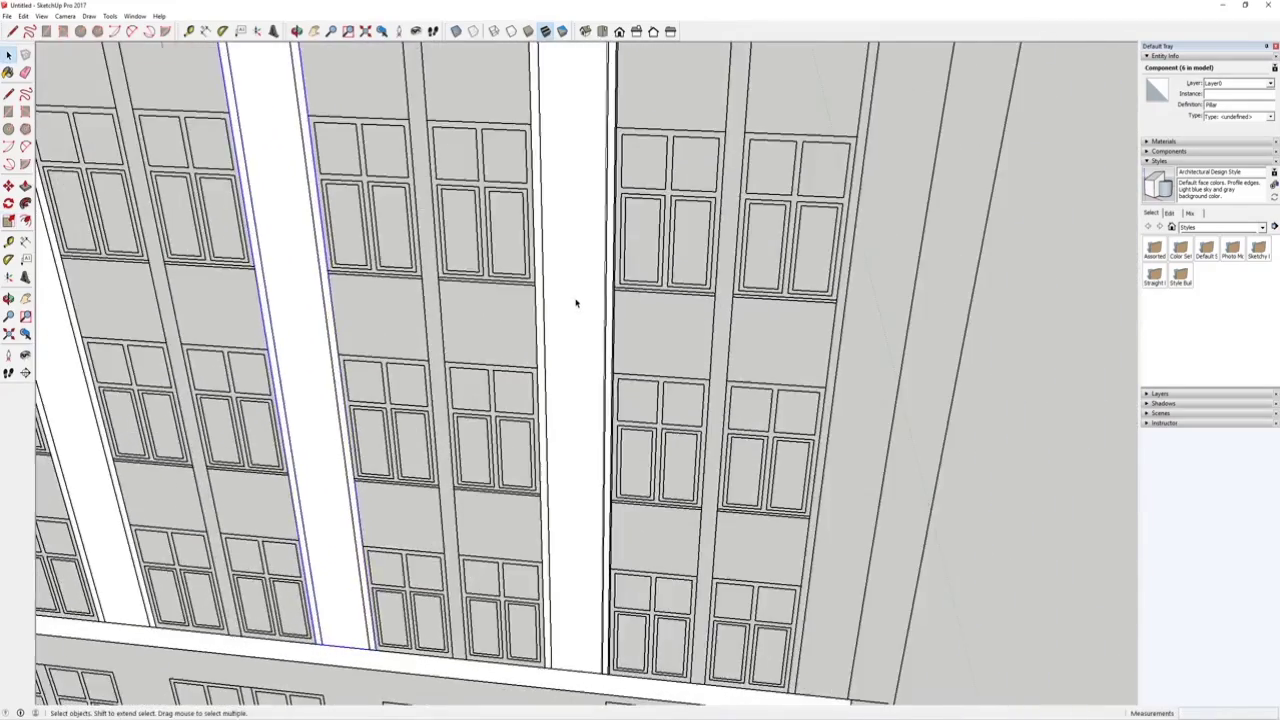
scroll(600, 285, "up", 2)
scroll(613, 250, "up", 2)
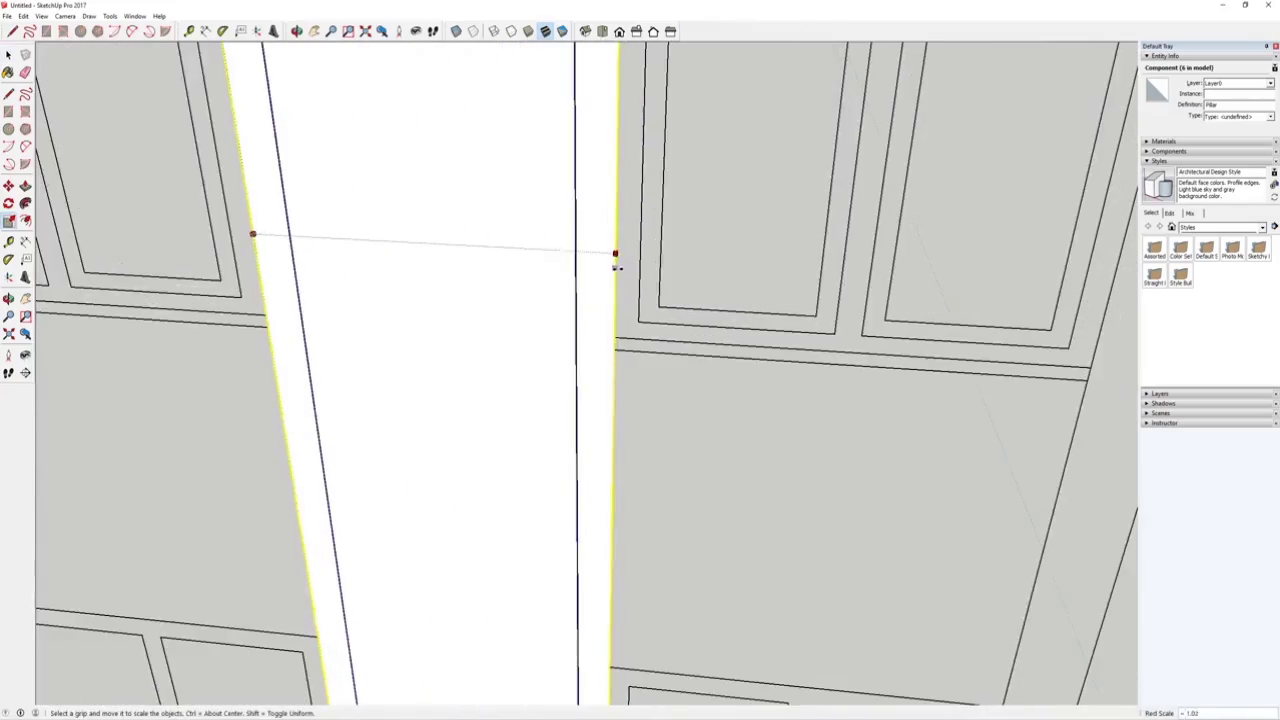
scroll(594, 271, "down", 3)
scroll(601, 262, "up", 1)
left_click(8, 58)
scroll(586, 397, "down", 7)
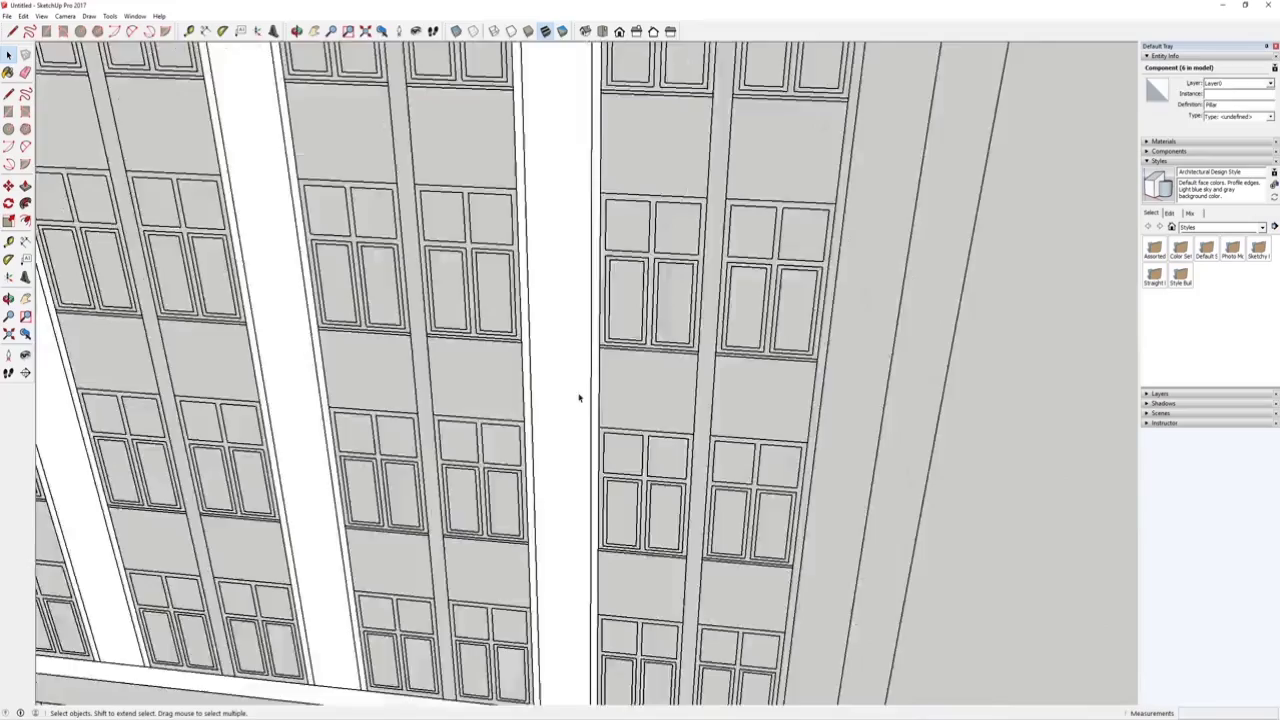
Open the first Pillar component on the facade for editing.
left_click(245, 450)
middle_click_drag(245, 450, 610, 388)
scroll(446, 368, "up", 3)
left_click(446, 363)
scroll(464, 370, "up", 2)
double_click(465, 370)
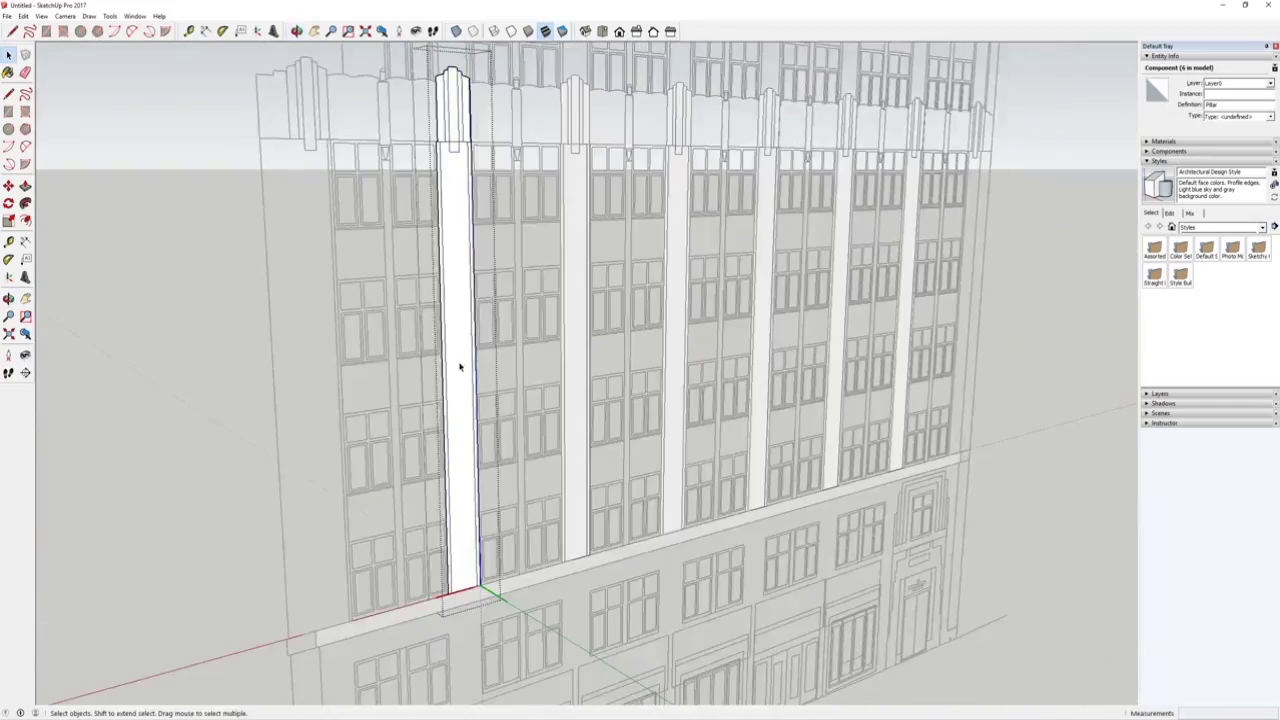
Try pulling the pillar's shaft face outward about 471 mm with Push/Pull, then leave the component.
middle_click_drag(460, 366, 471, 423)
key("p")
left_click(471, 434)
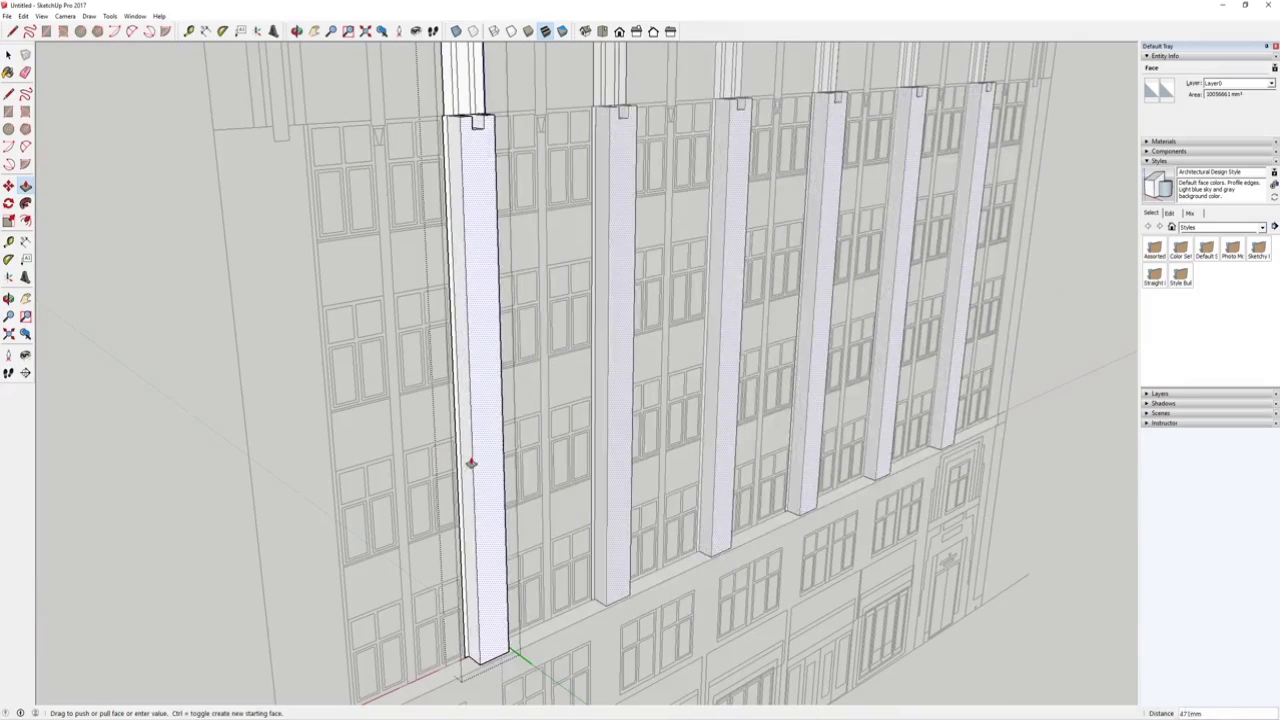
key("Escape")
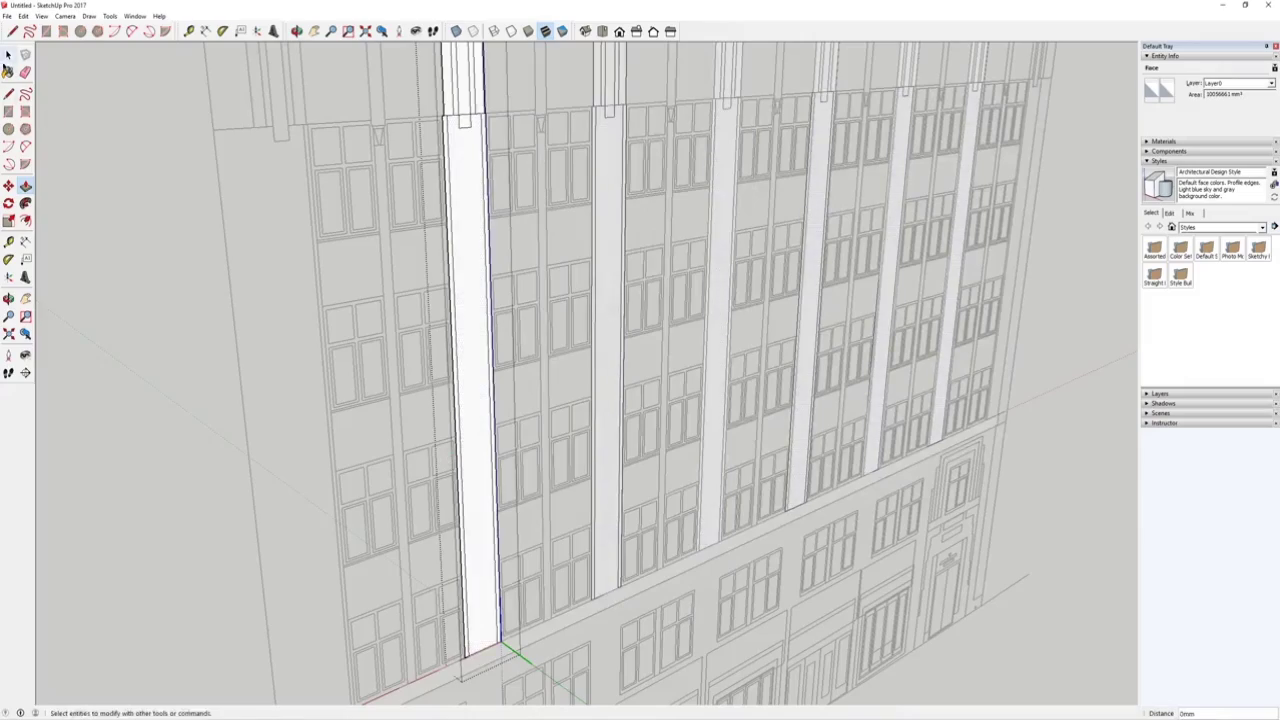
left_click(8, 56)
left_click(142, 196)
Open the elevation linework group for editing near the first window bay.
scroll(350, 320, "down", 4)
middle_click_drag(380, 330, 205, 215)
scroll(300, 200, "up", 2)
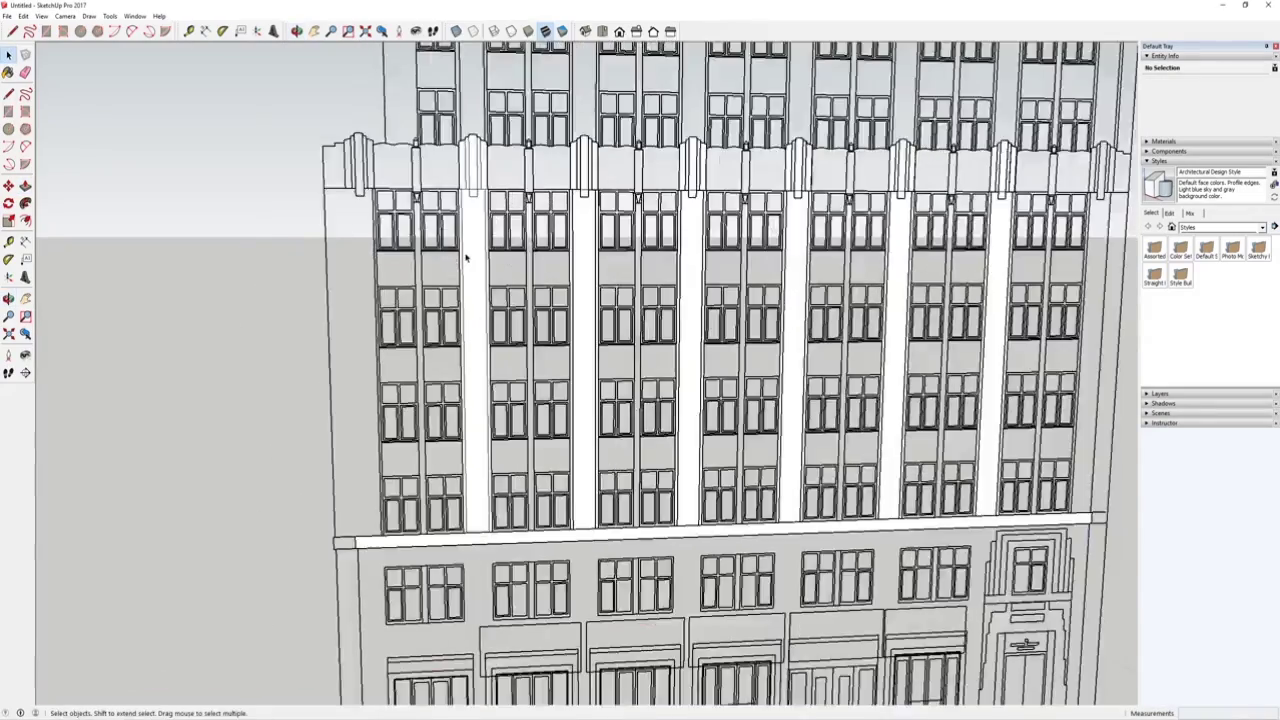
scroll(465, 258, "up", 2)
double_click(397, 148)
scroll(397, 148, "down", 3)
scroll(440, 256, "up", 2)
scroll(470, 320, "down", 3)
scroll(458, 314, "up", 4)
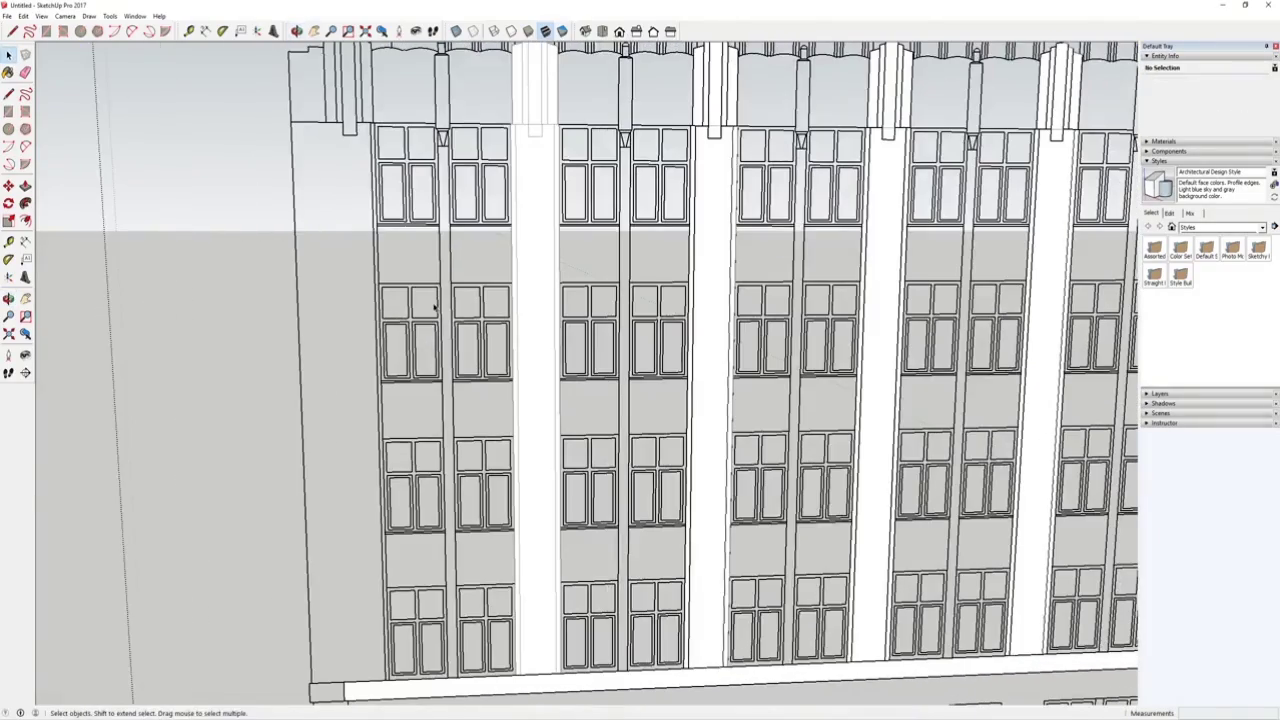
scroll(385, 139, "up", 2)
left_click(378, 122)
scroll(378, 122, "down", 4)
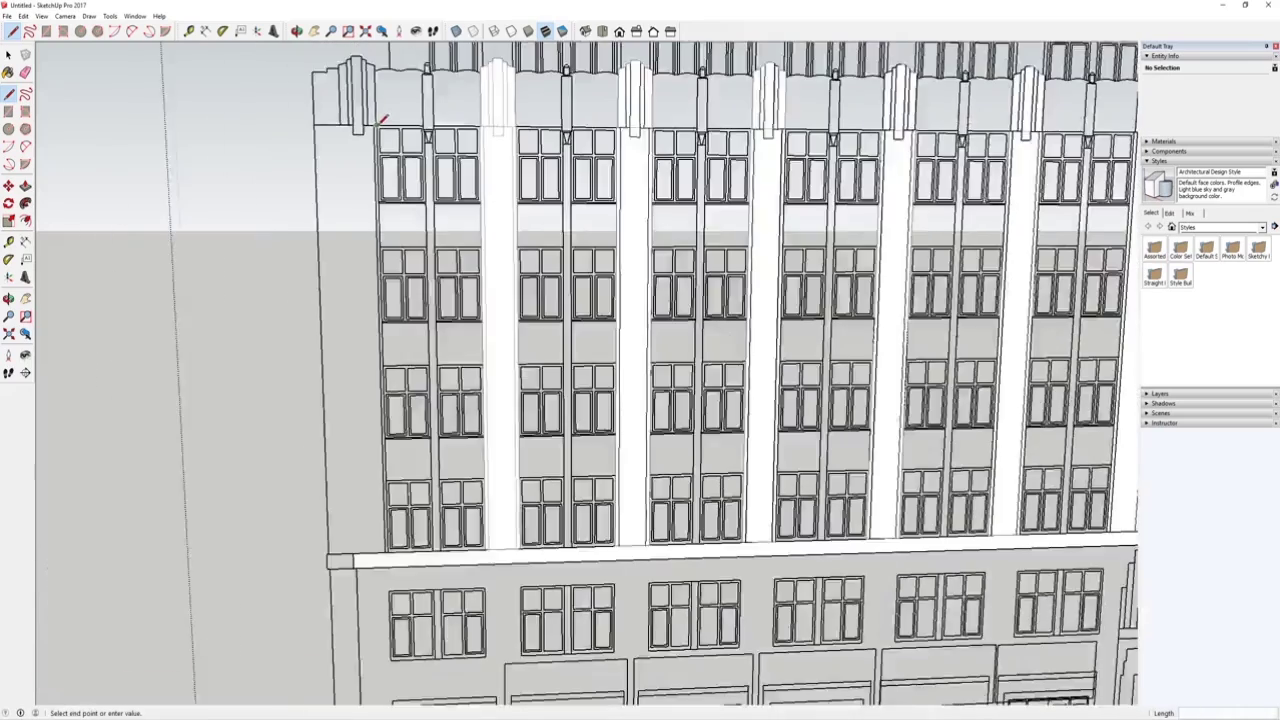
scroll(371, 128, "up", 2)
key("space")
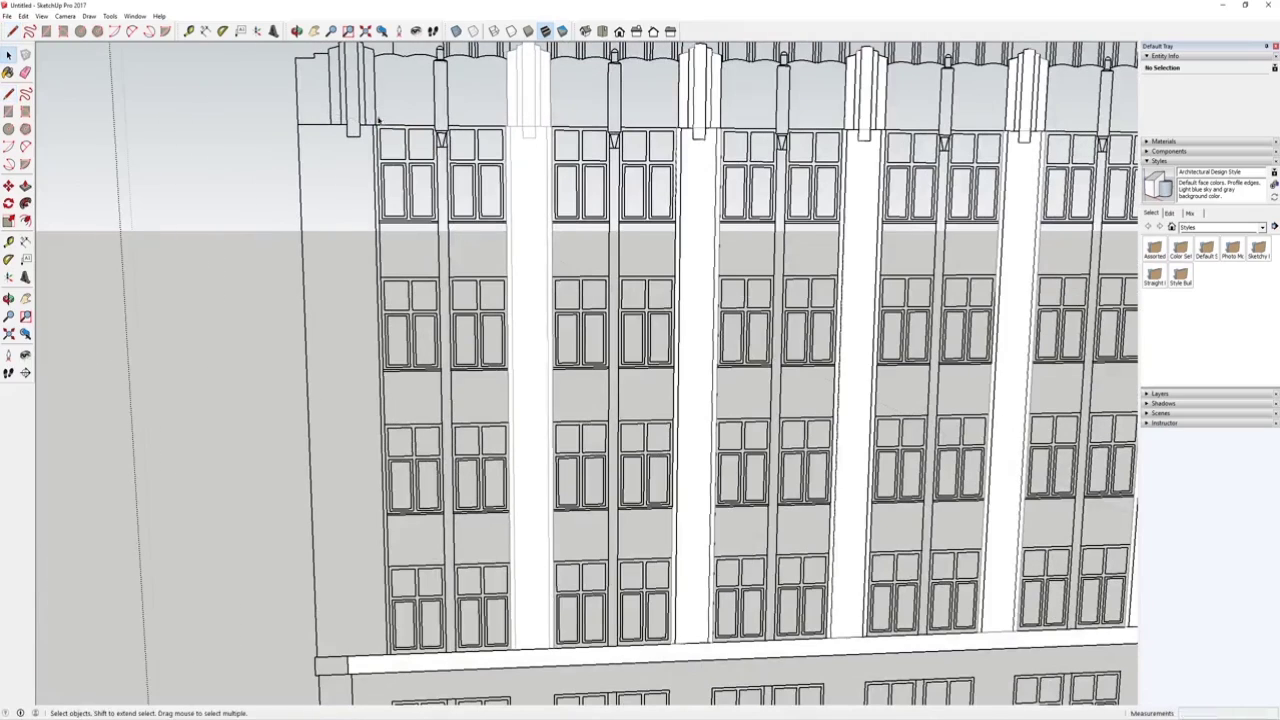
Select all window edges of the first bay between the band and the parapet, leaving out the wall's long vertical edge beside them.
scroll(376, 118, "down", 1)
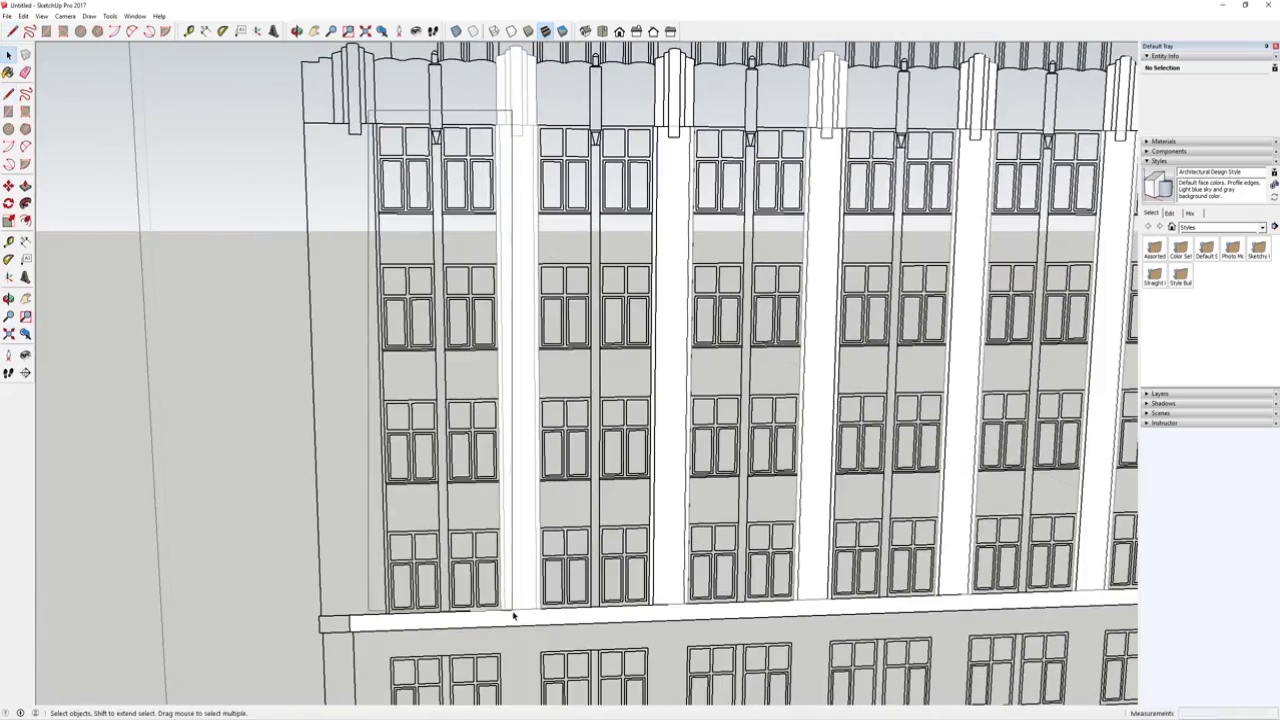
left_click_drag(518, 622, 516, 618)
scroll(522, 518, "up", 3)
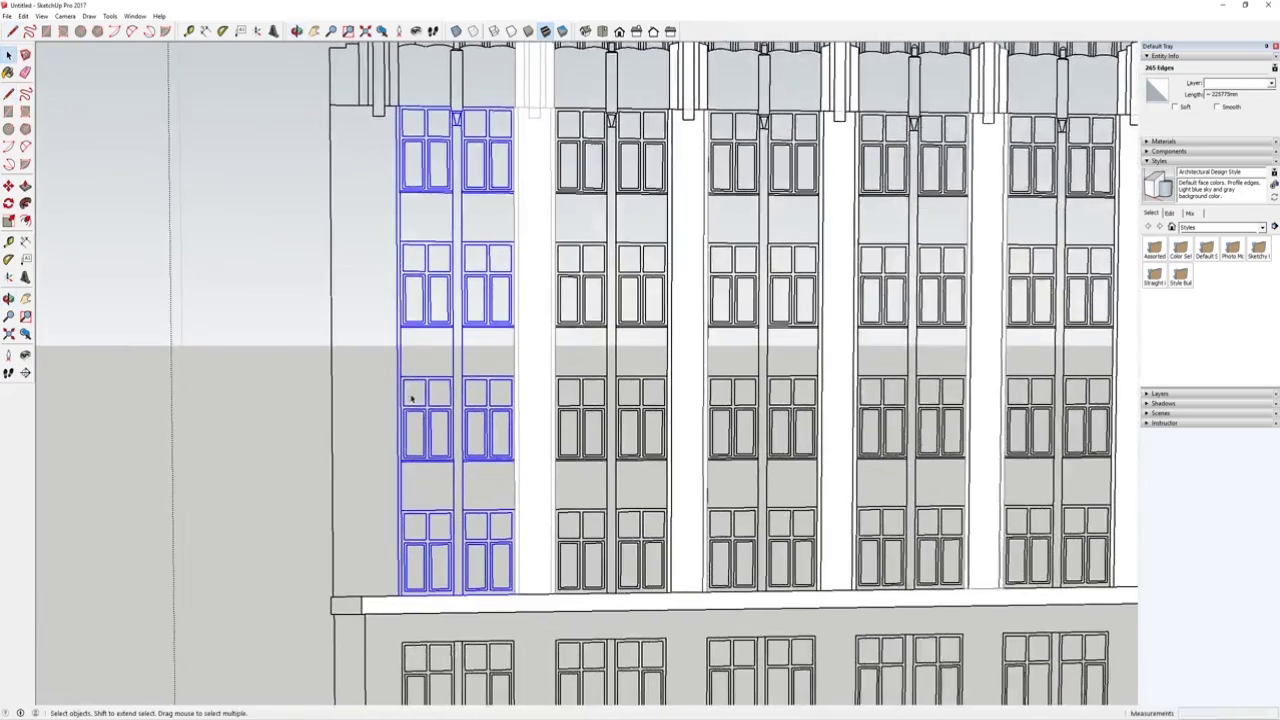
scroll(606, 505, "down", 2)
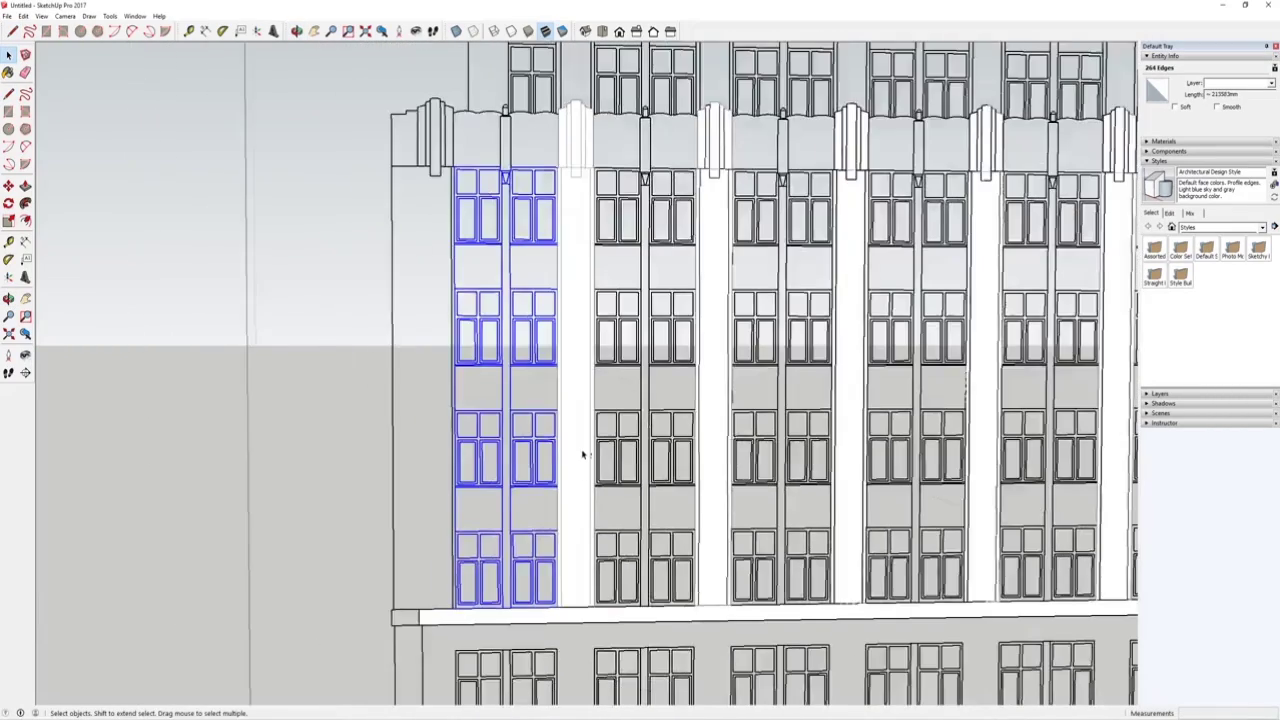
scroll(586, 434, "up", 1)
Deselect the edges of the small tapered bracket between the bay's two topmost windows.
middle_click_drag(586, 434, 586, 537)
scroll(520, 251, "up", 3)
scroll(485, 232, "up", 5)
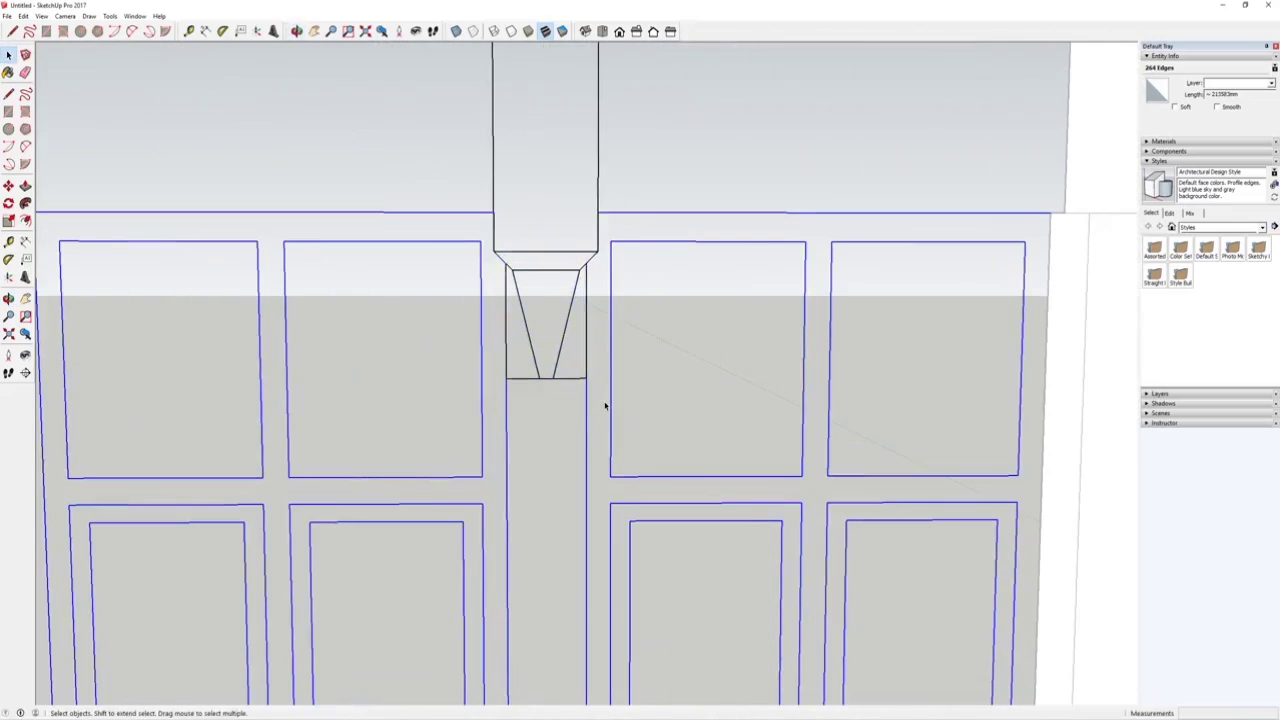
scroll(523, 218, "down", 7)
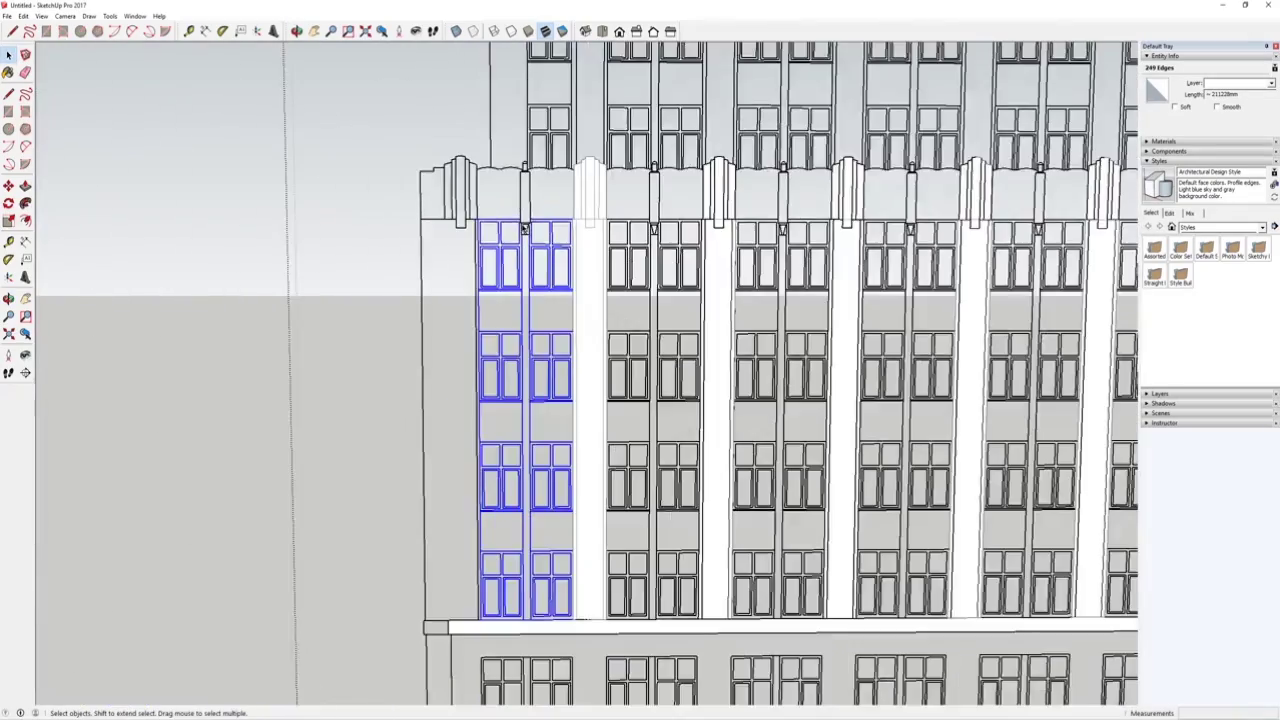
Make the selected window edges of the first bay into a group.
mouse_move(525, 228)
middle_mouse_down()
mouse_move(429, 400)
mouse_move(396, 398)
middle_mouse_up()
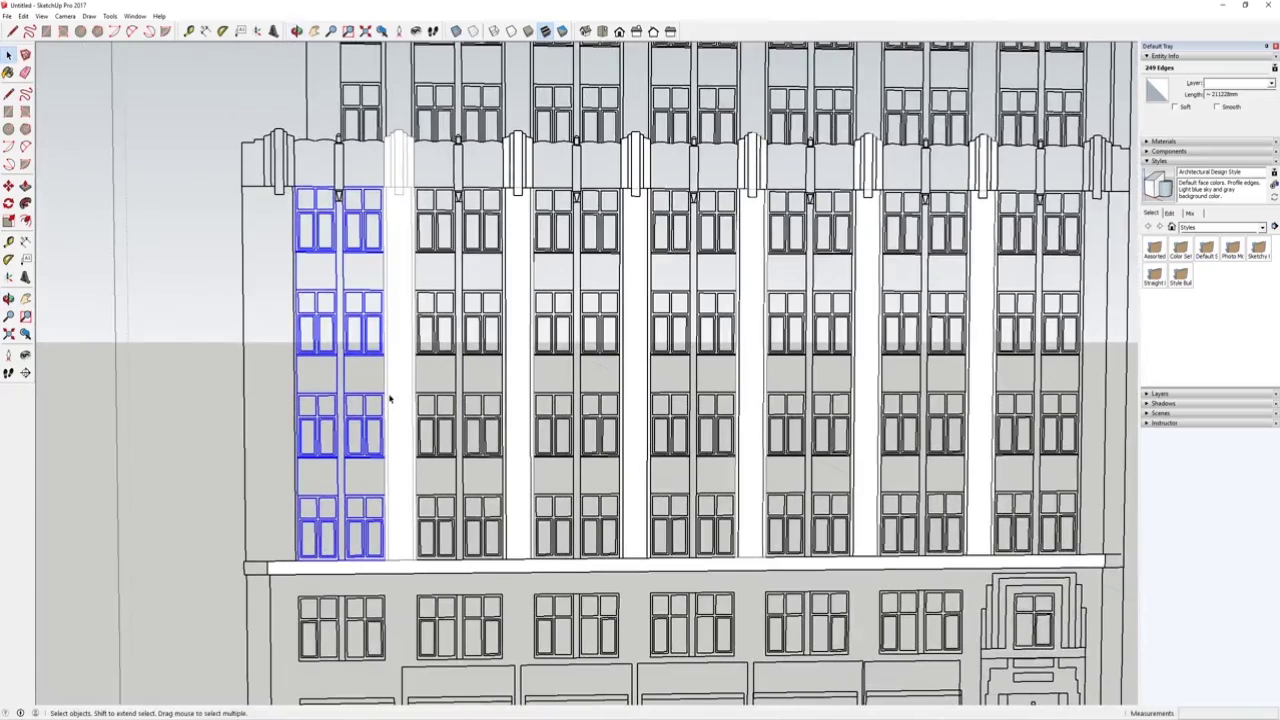
scroll(390, 399, "up", 2)
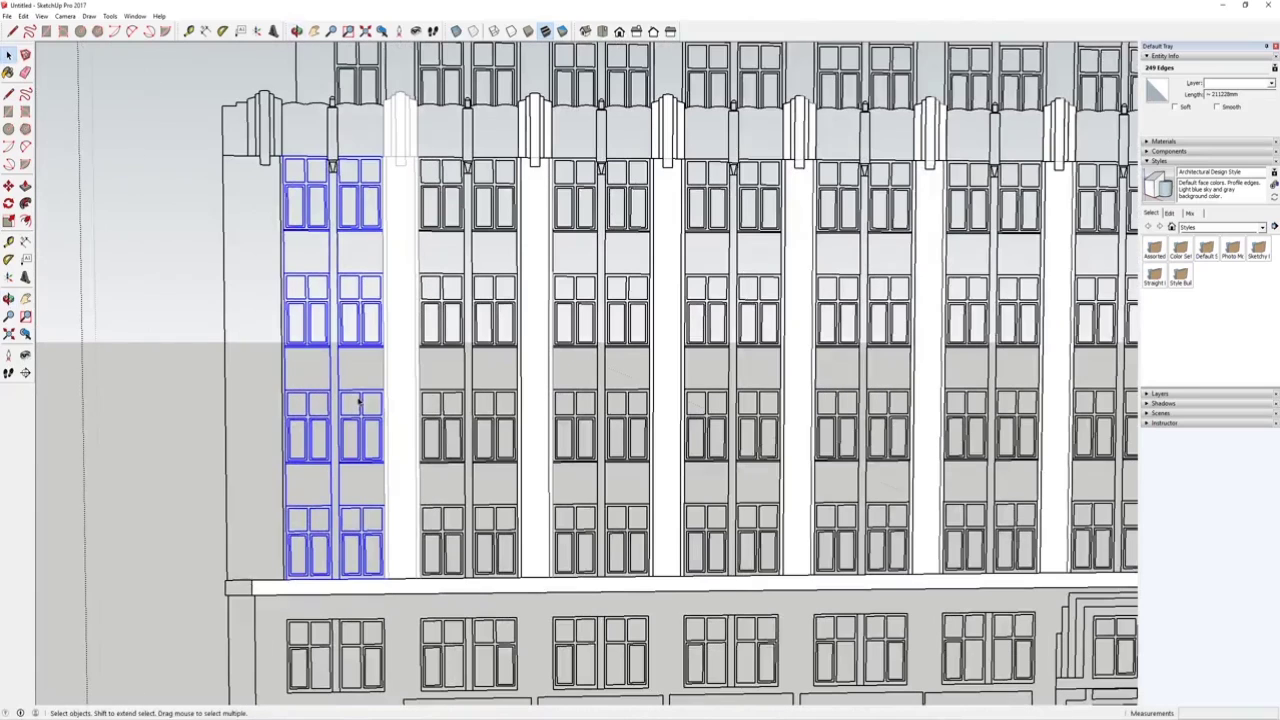
scroll(354, 400, "down", 3)
scroll(360, 397, "up", 3)
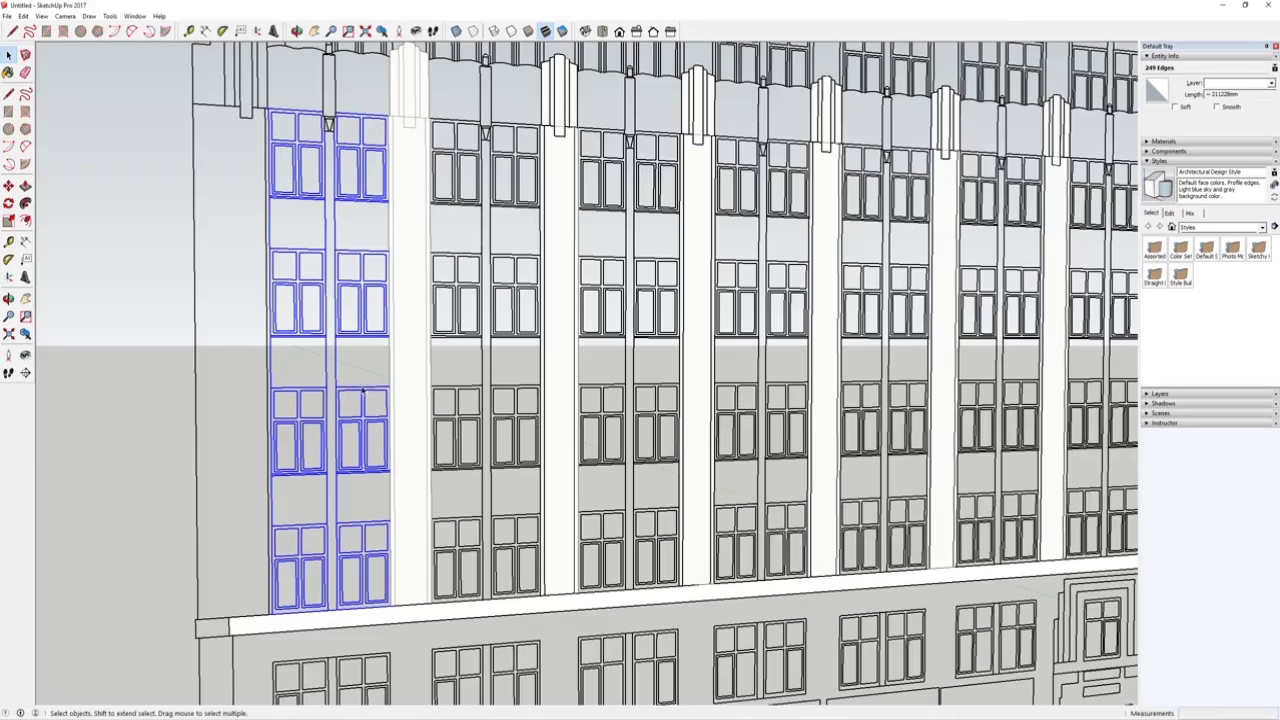
right_click(362, 392)
left_click(400, 470)
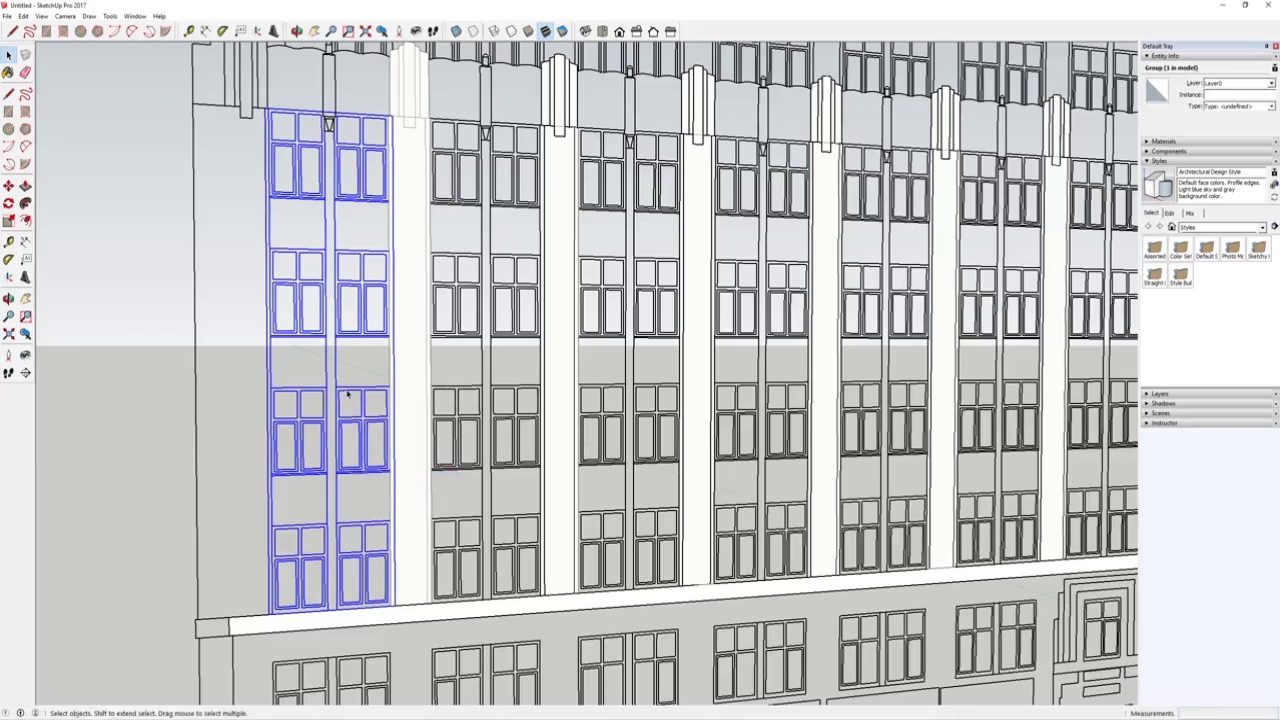
Create a component named Window Set from the grouped windows of the first bay.
right_click(348, 395)
left_click(392, 461)
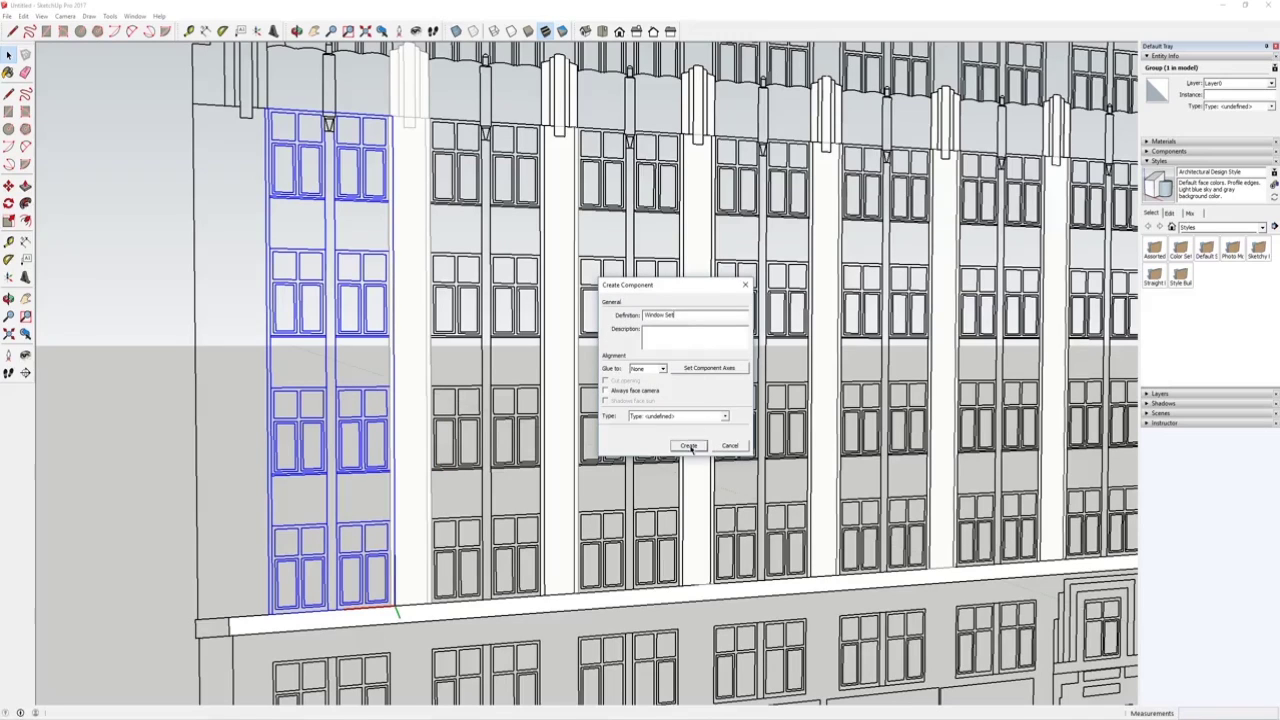
left_click(689, 446)
Cut the Window Set component out of the elevation group and paste it in place outside that group.
key("Delete")
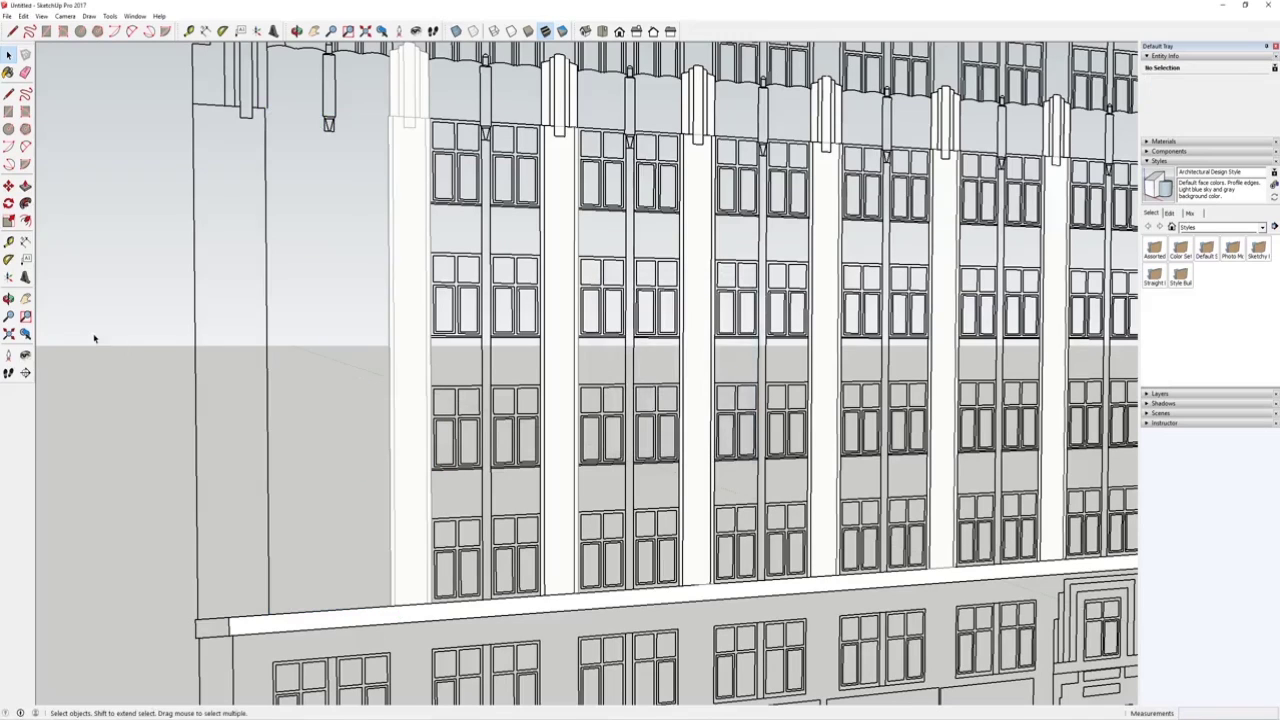
left_click(24, 16)
left_click(45, 84)
Open the Window Set component for editing and hide the rest of the model.
double_click(327, 312)
middle_click_drag(328, 313, 388, 382)
left_click(42, 17)
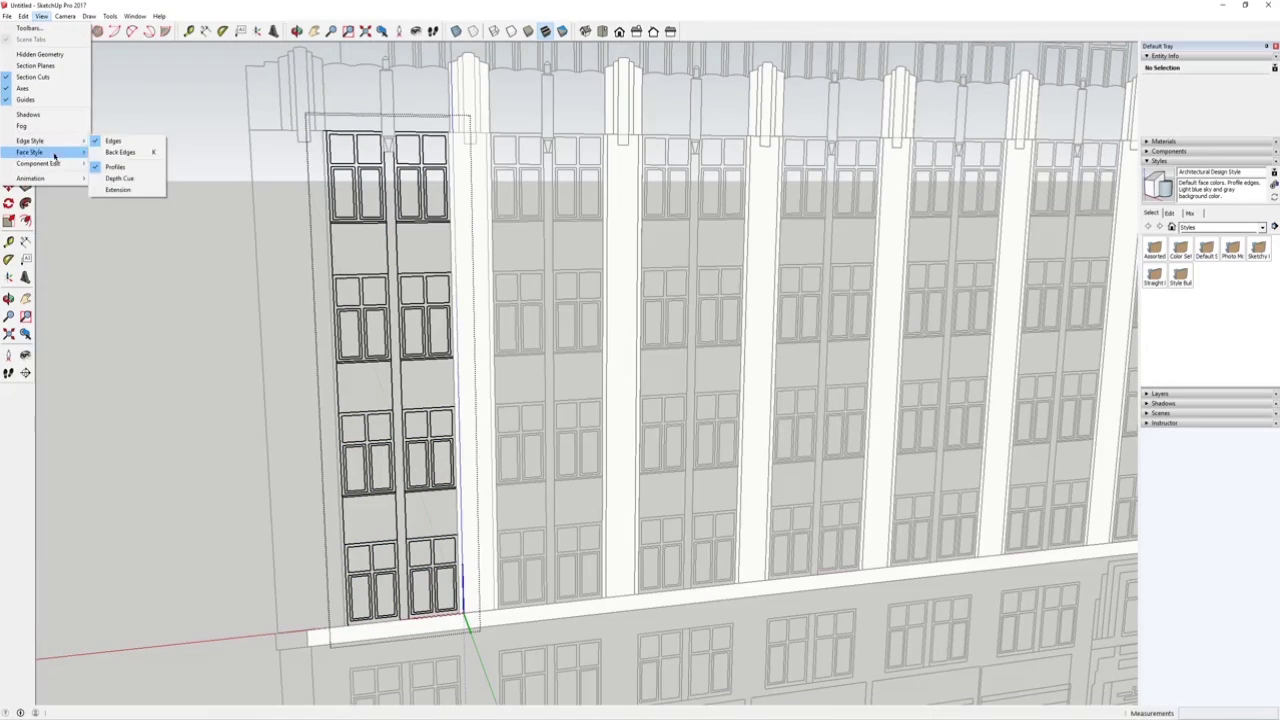
mouse_move(45, 163)
left_click(130, 163)
Draw a continuous vertical edge along the window set's right side, from its bottom corner up to the top.
middle_click_drag(469, 195, 477, 208)
scroll(460, 588, "up", 4)
mouse_move(460, 588)
middle_mouse_down()
mouse_move(455, 549)
mouse_move(457, 566)
middle_mouse_up()
key("l")
left_click(493, 668)
scroll(493, 668, "down", 3)
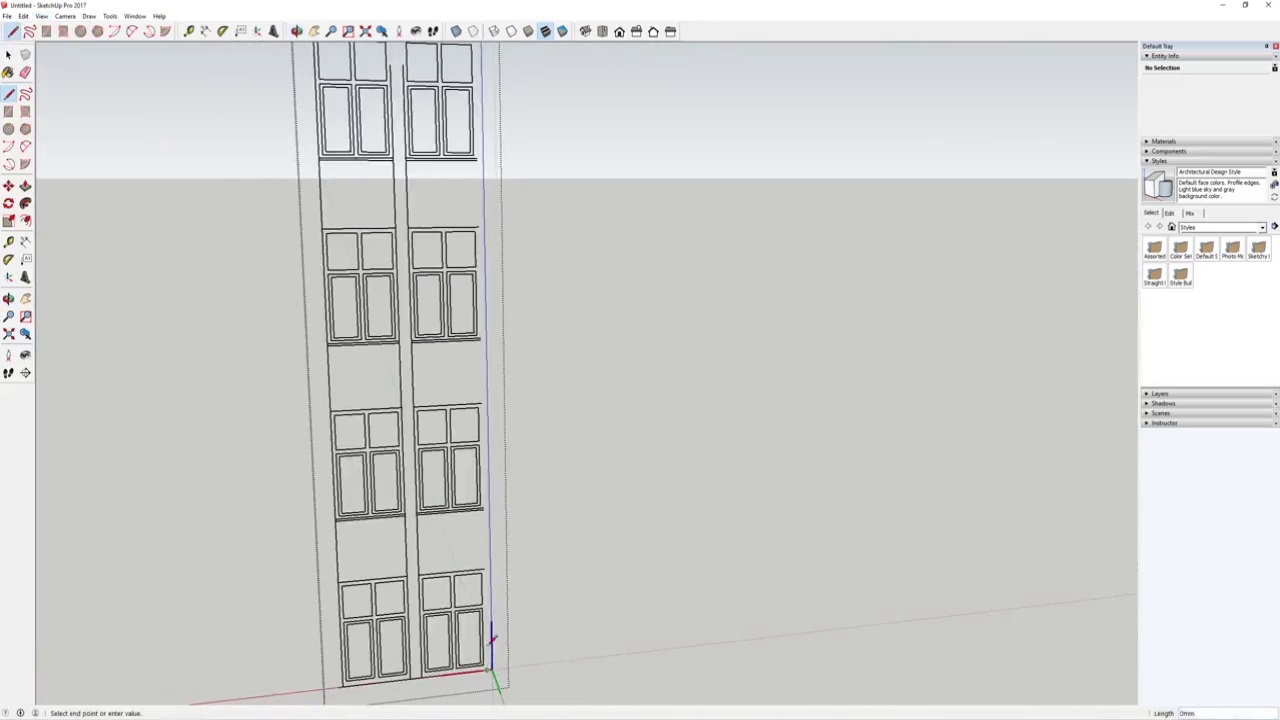
scroll(484, 290, "up", 3)
left_click(486, 260)
Draw the missing edges at the inner top corners of both topmost windows to close their faces.
middle_click_drag(464, 293, 452, 340)
scroll(465, 262, "up", 2)
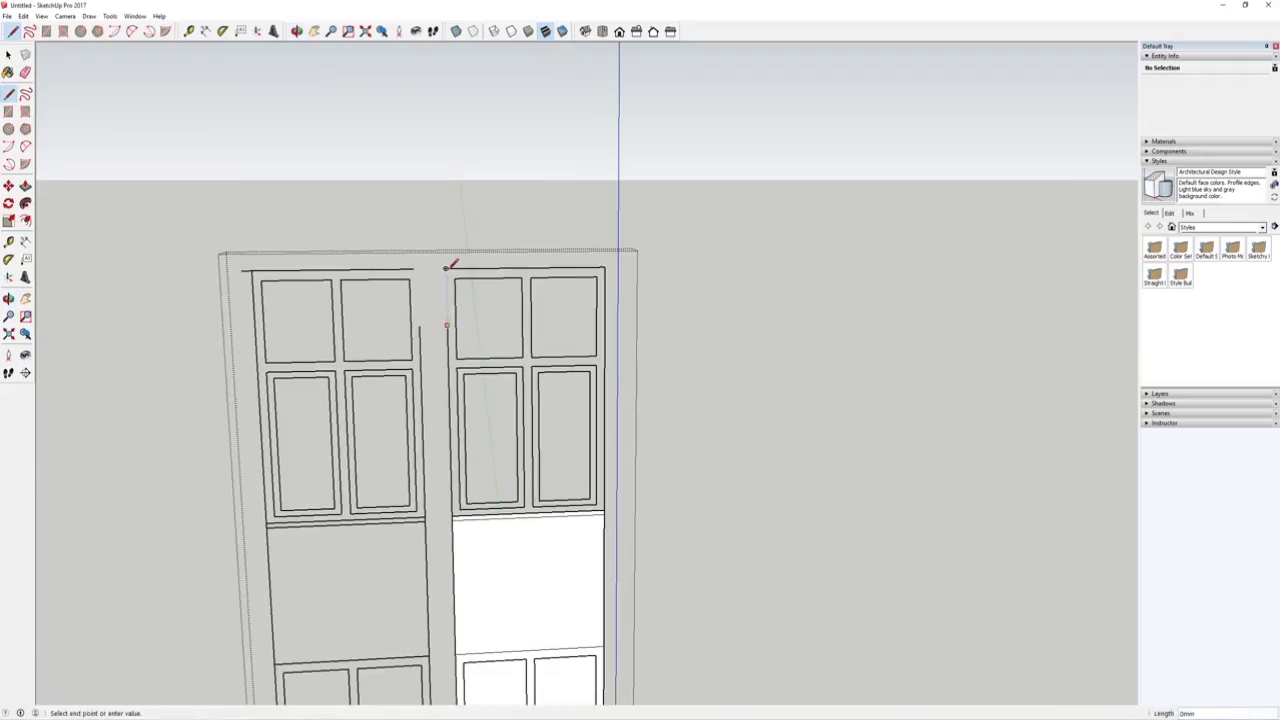
middle_click_drag(449, 258, 455, 264)
left_click(447, 268)
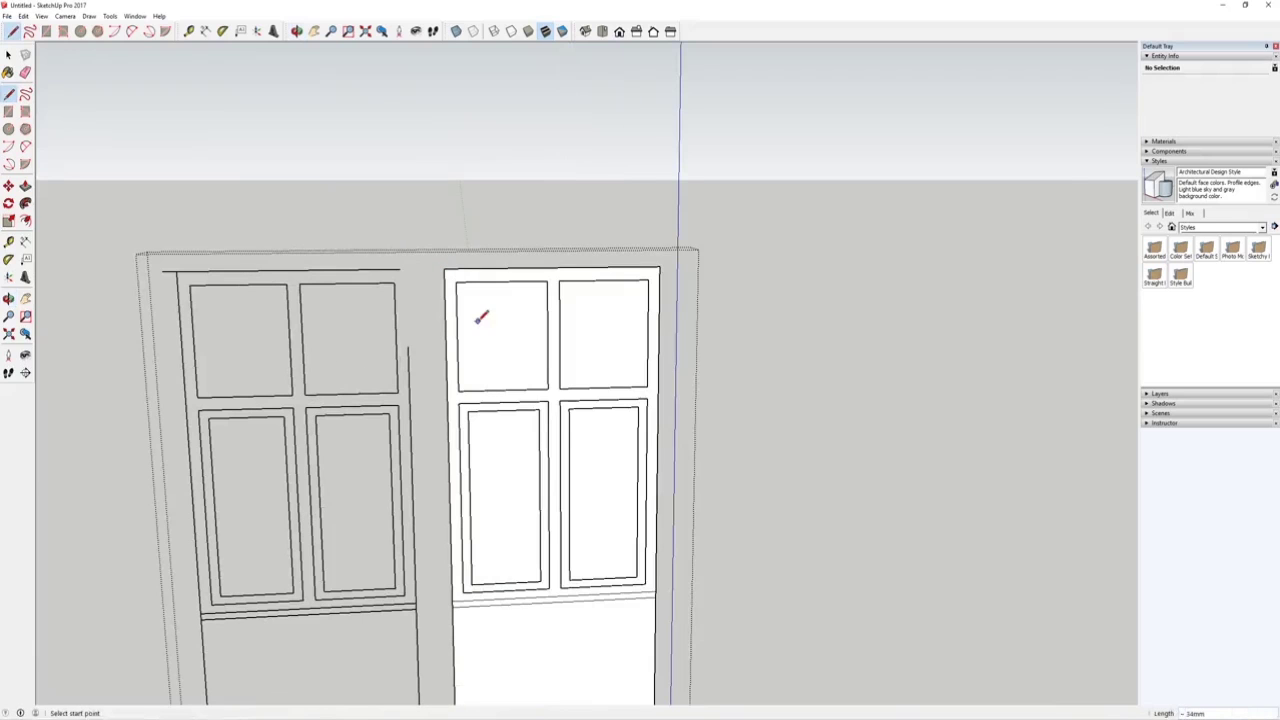
left_click(403, 268)
scroll(323, 334, "down", 4)
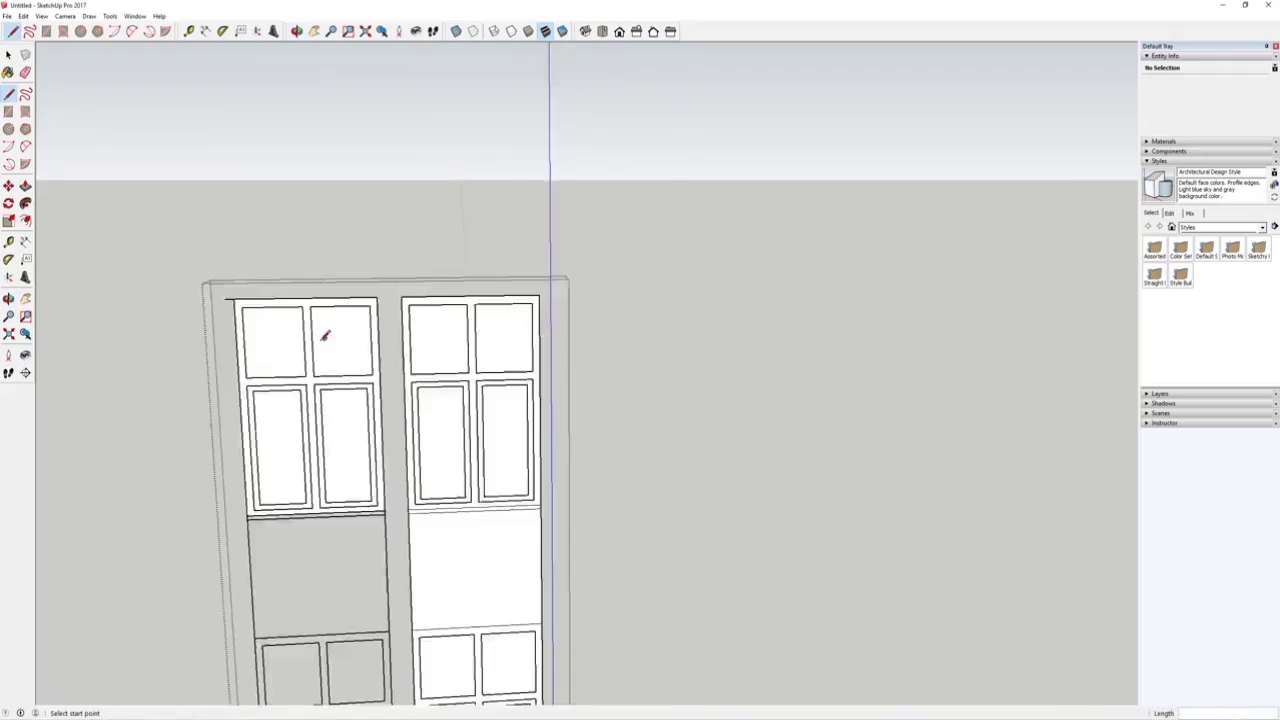
Erase the overhanging line at the top-left corner and bridge the gap between the two topmost windows with an edge about 231 mm long.
key("e")
scroll(349, 323, "up", 3)
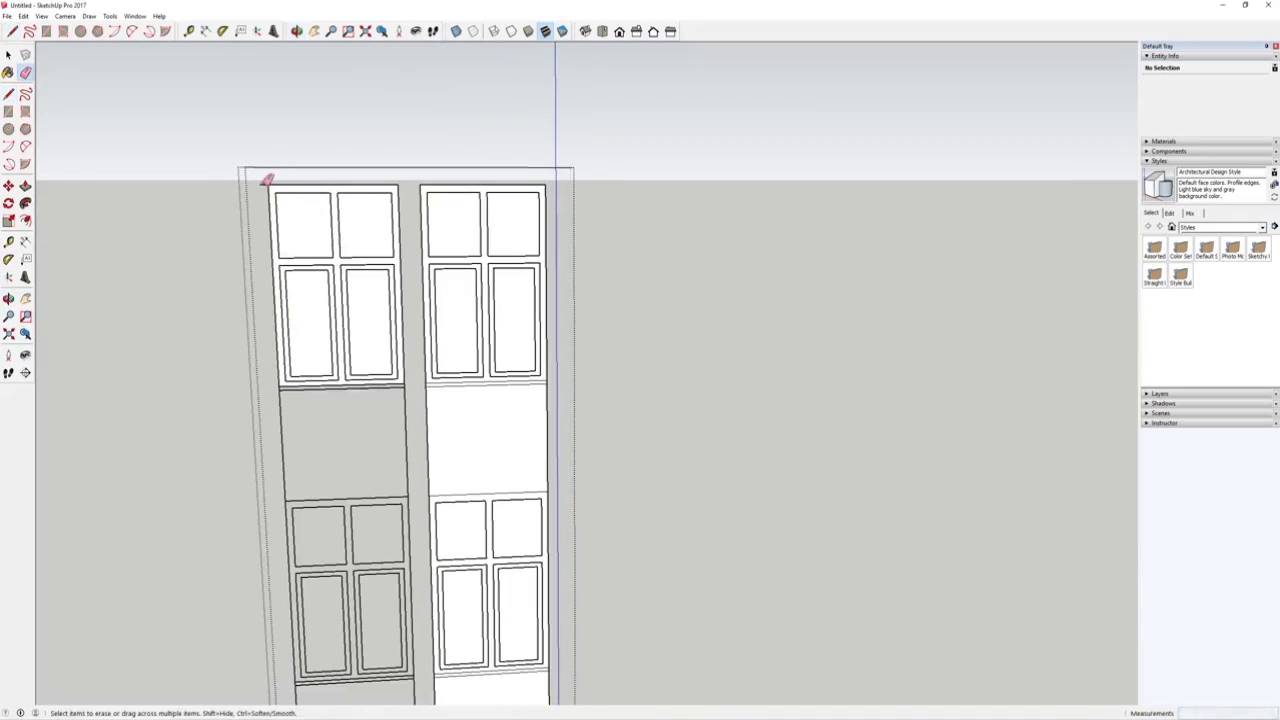
scroll(290, 186, "up", 4)
key("l")
left_click(697, 179)
left_click(765, 183)
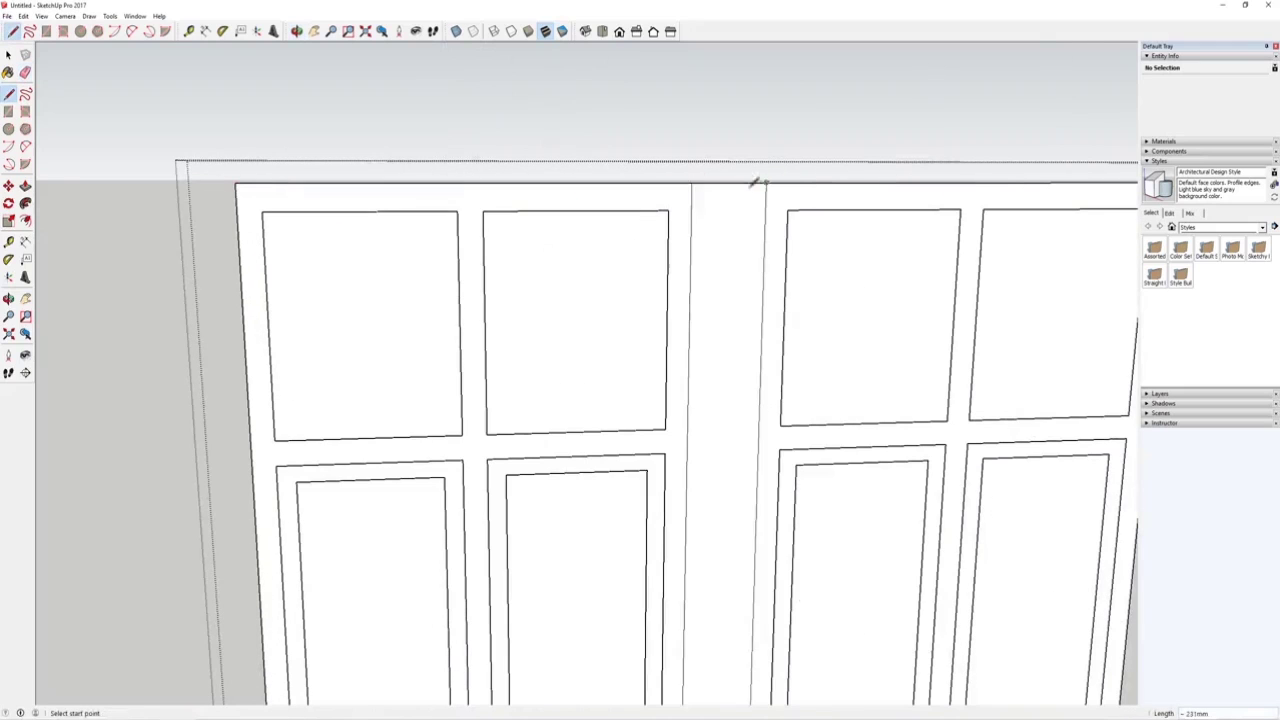
Draw the left-side edges of the blank panels between the left column's windows to fill them with faces.
scroll(517, 214, "down", 5)
scroll(560, 308, "up", 3)
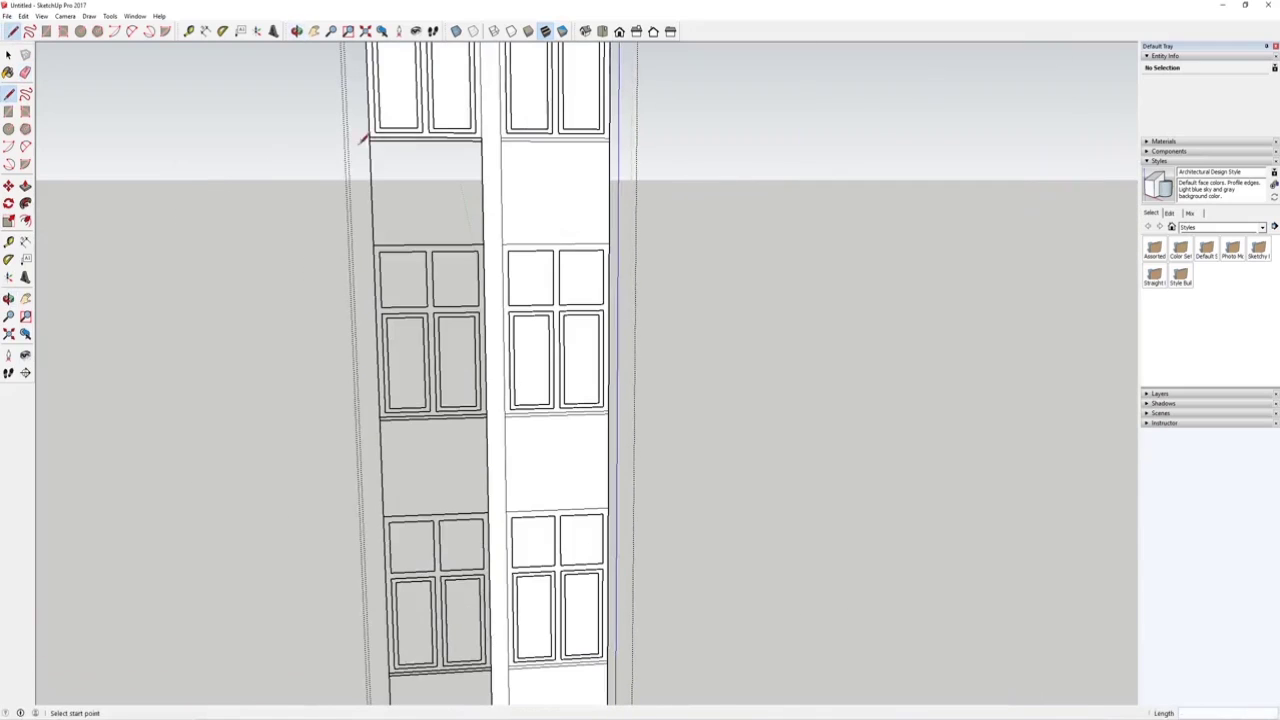
left_click(372, 130)
scroll(372, 130, "down", 3)
scroll(403, 114, "up", 3)
left_click(405, 117)
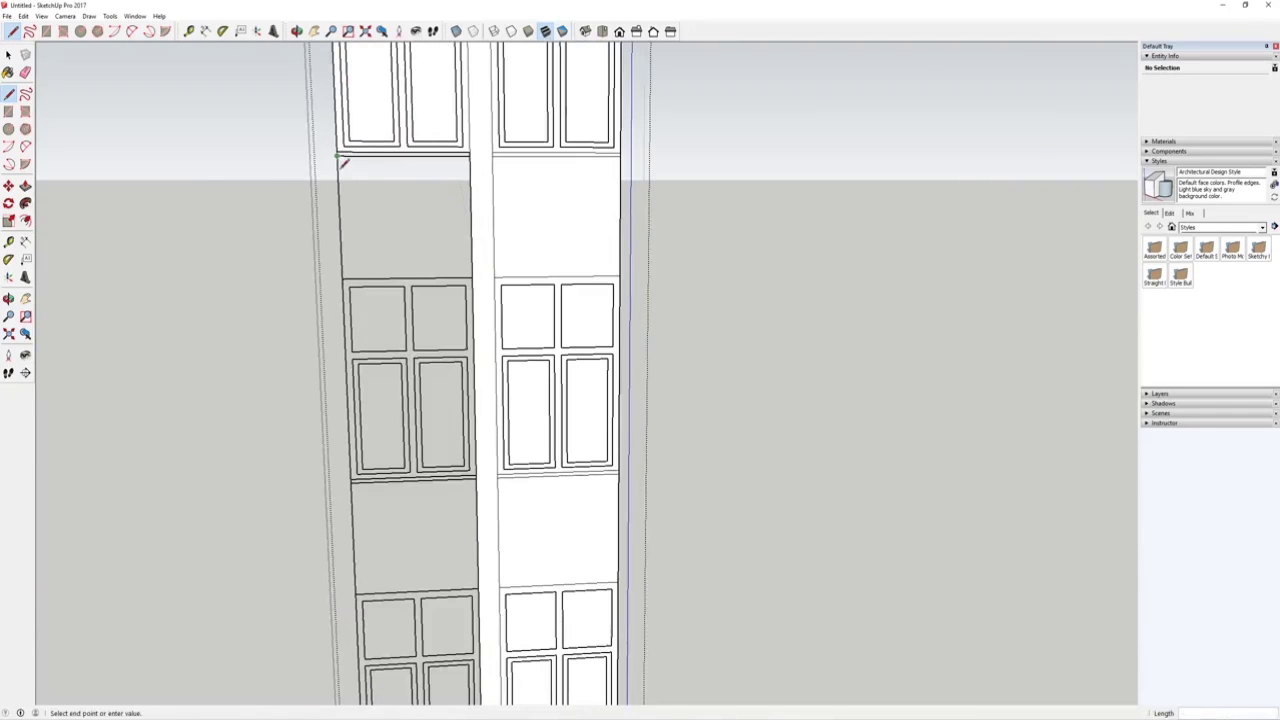
left_click(344, 276)
middle_click_drag(504, 422, 400, 229)
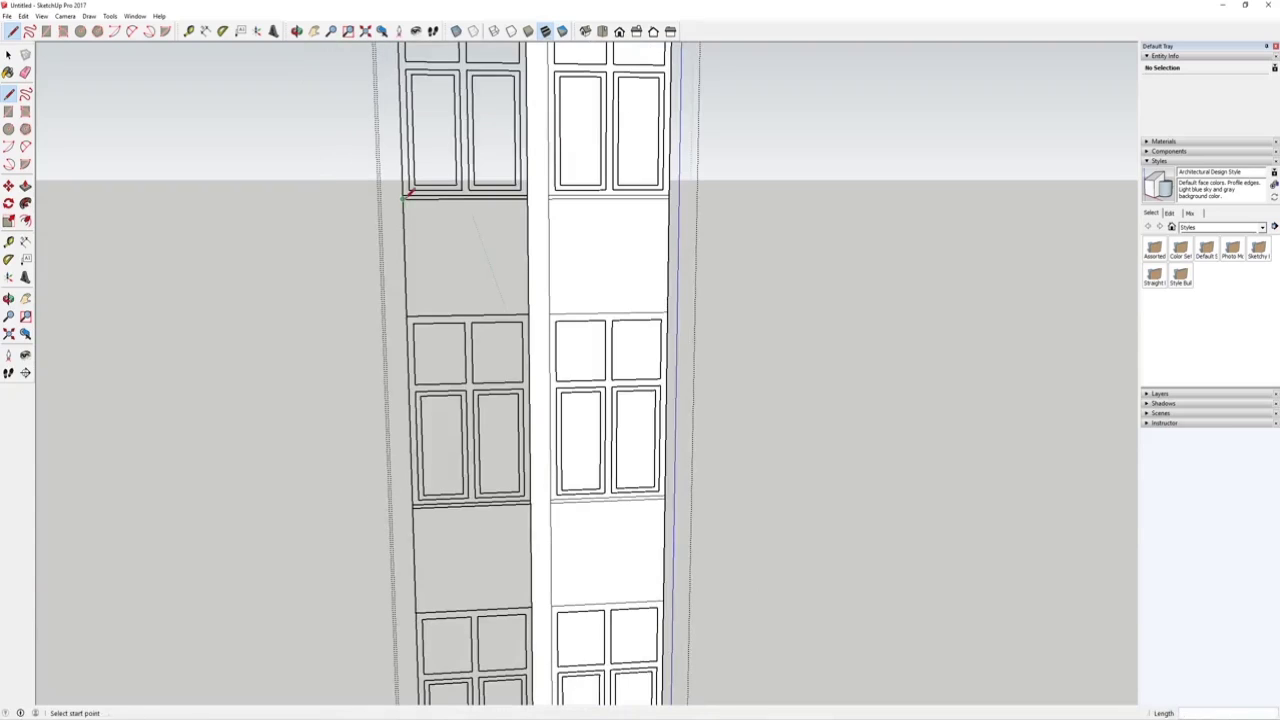
left_click(410, 306)
middle_click_drag(571, 423, 586, 94)
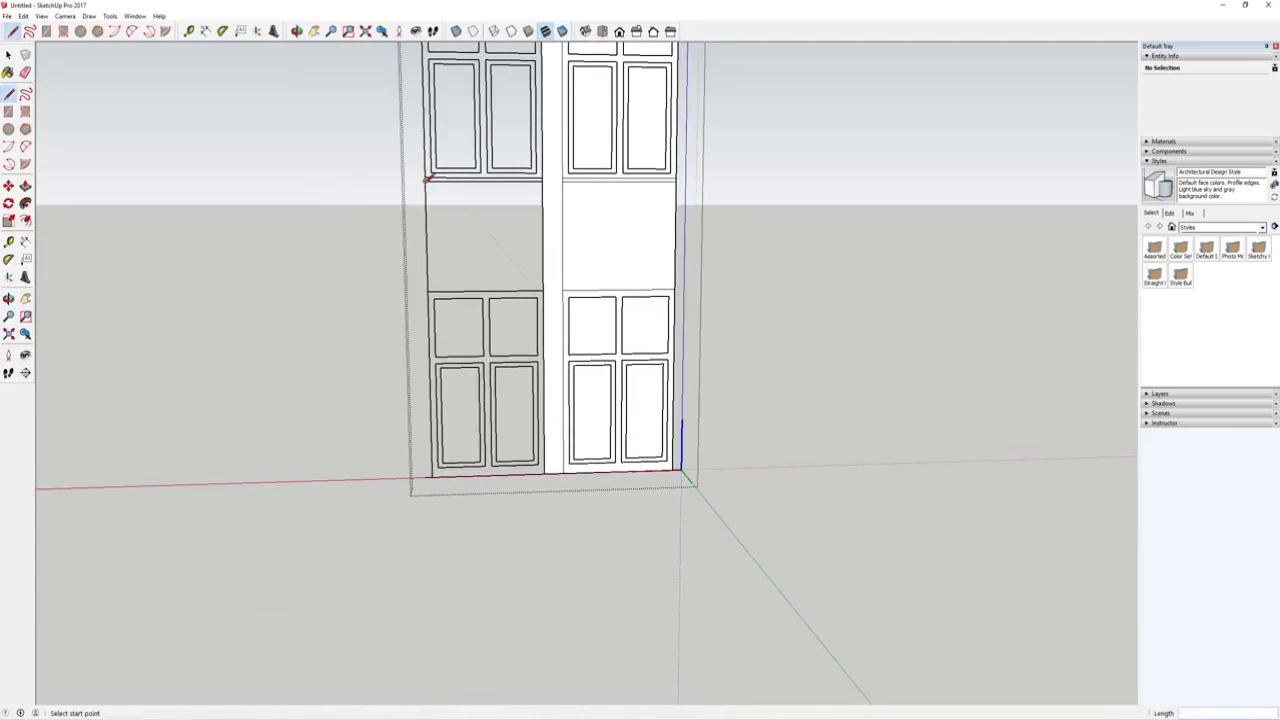
left_click(428, 292)
Draw the left-side edges of the two lowest windows in the left column to fill their faces.
mouse_move(429, 277)
middle_mouse_down()
mouse_move(511, 237)
mouse_move(563, 294)
mouse_move(531, 348)
mouse_move(443, 323)
mouse_move(493, 362)
middle_mouse_up()
scroll(531, 348, "up", 3)
key("e")
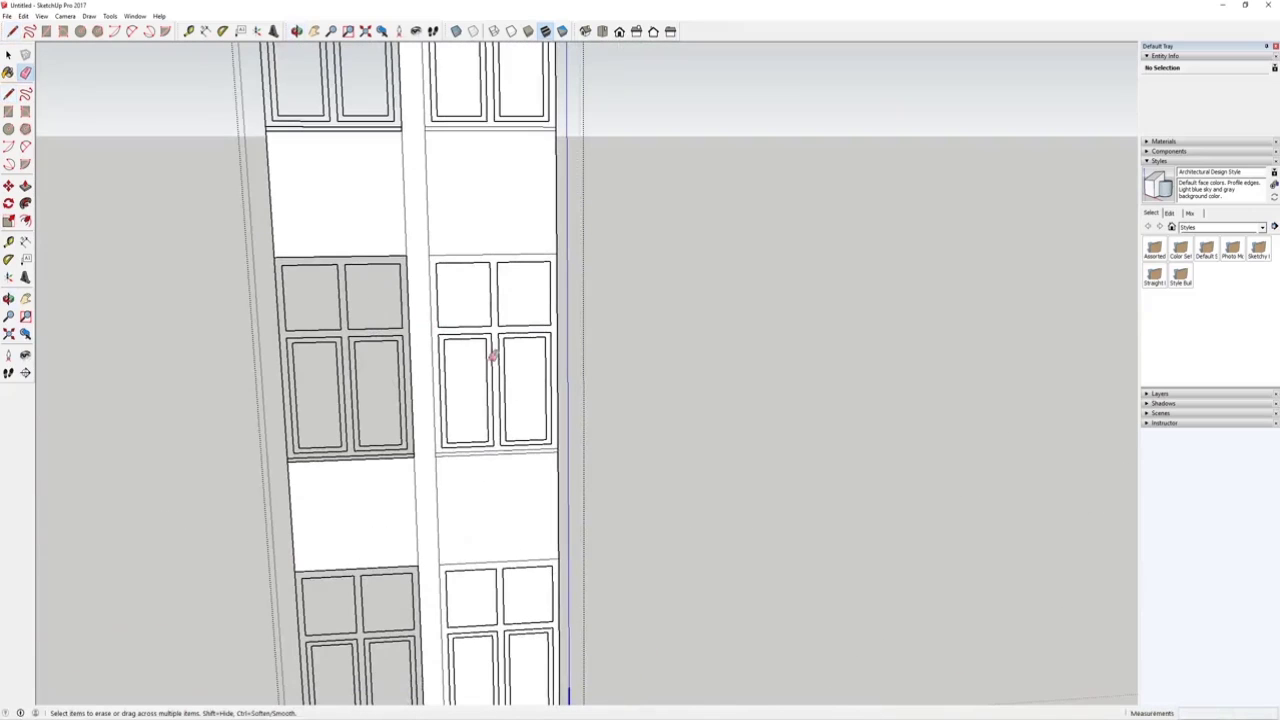
key("l")
left_click(290, 458)
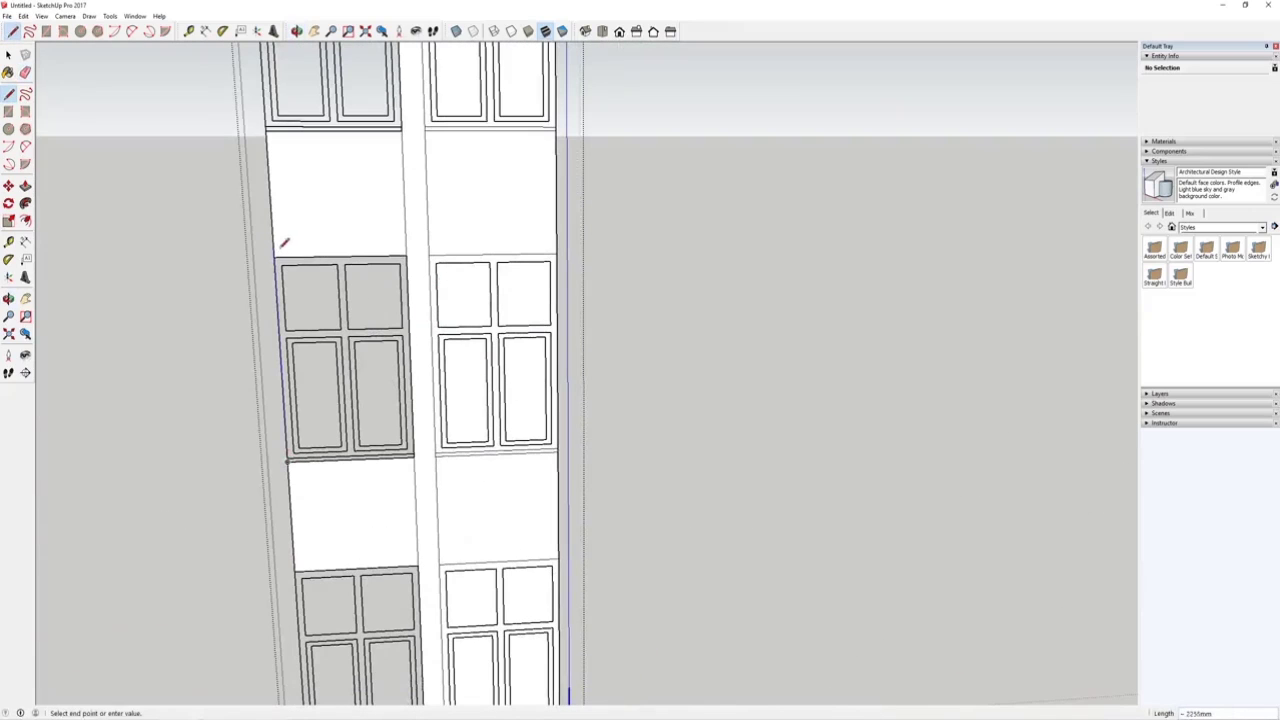
left_click(276, 257)
scroll(503, 551, "down", 5)
scroll(504, 500, "up", 3)
scroll(505, 497, "up", 2)
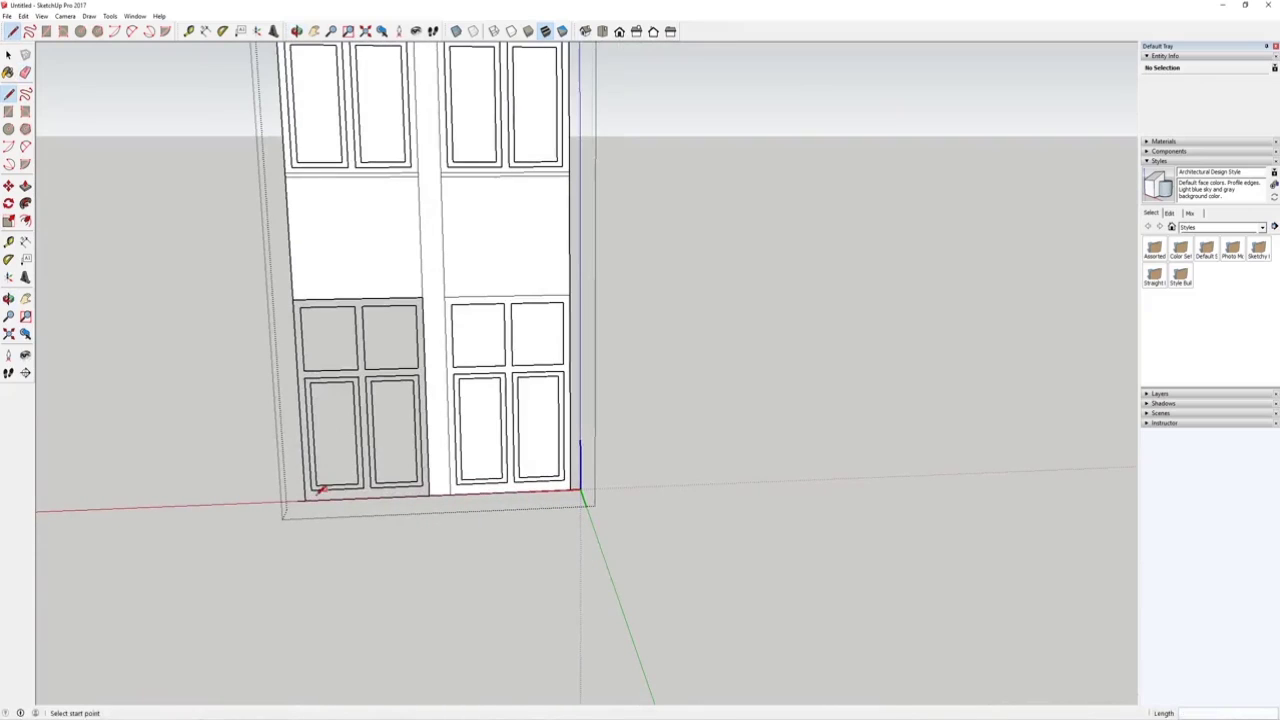
left_click(305, 497)
left_click(298, 289)
Draw the left-side edge of the left column's second window from the top to fill its face.
scroll(330, 362, "up", 2)
key("e")
scroll(454, 491, "down", 4)
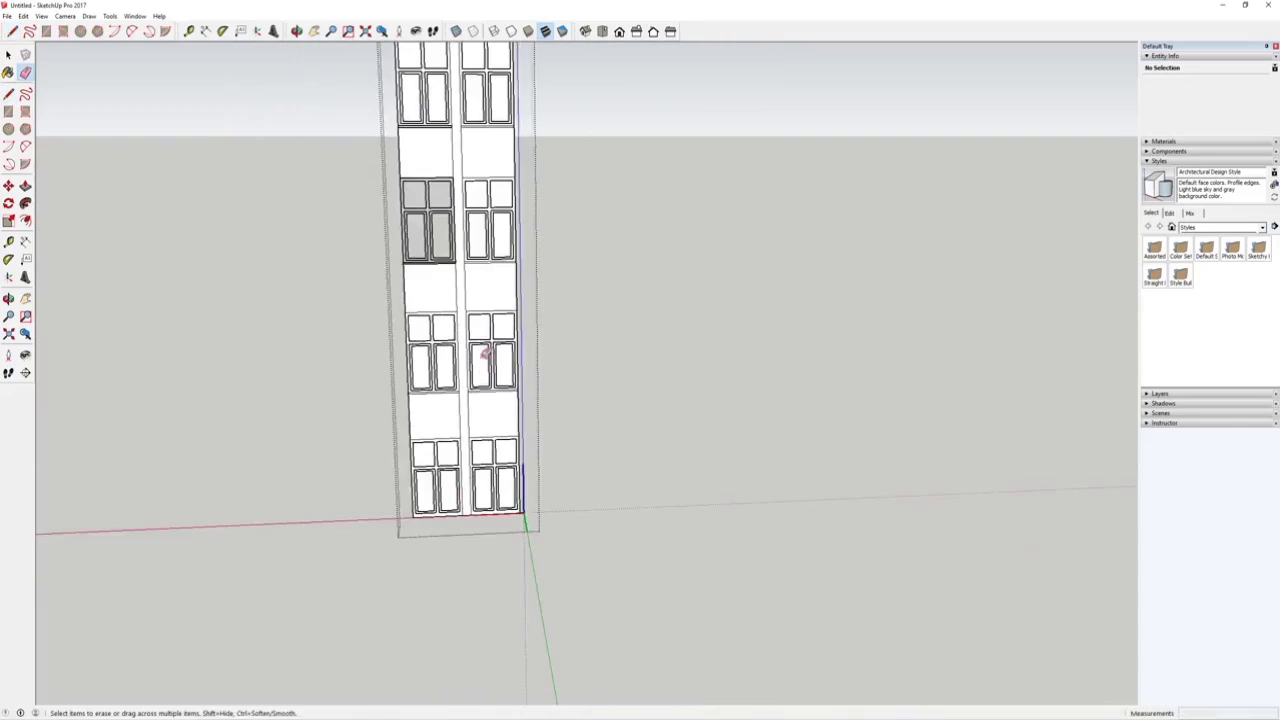
scroll(489, 441, "up", 3)
key("l")
scroll(361, 473, "up", 1)
left_click(279, 455)
left_click(262, 178)
scroll(500, 478, "down", 3)
Close the narrow sill strip beneath the left column's topmost window with a short edge about 40 mm long.
middle_click_drag(468, 230, 468, 382, "shift")
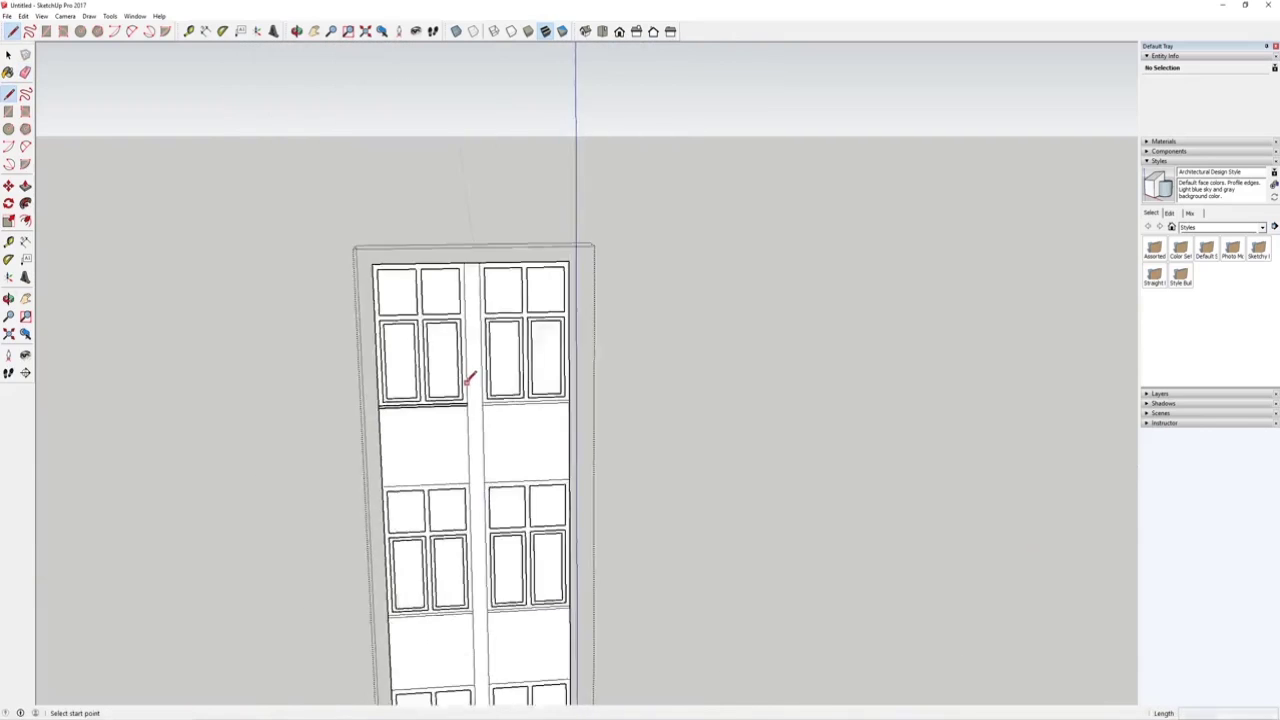
scroll(467, 378, "up", 5)
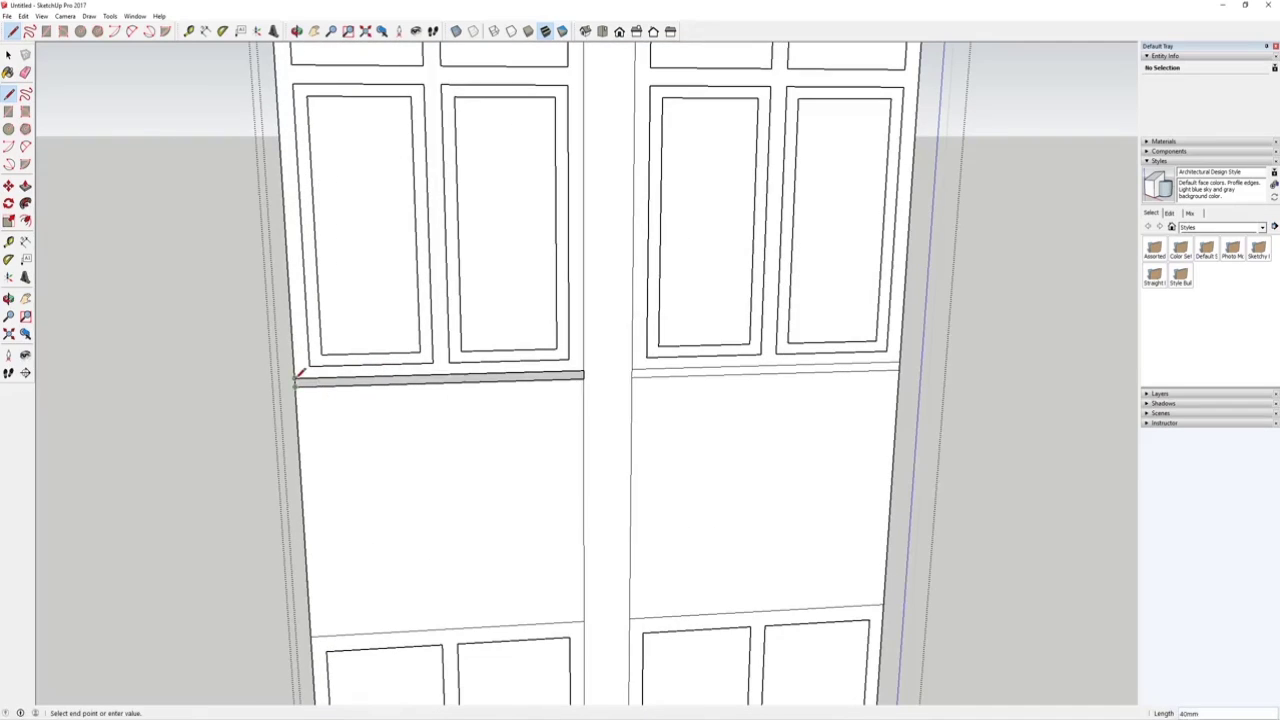
left_click(298, 374)
scroll(451, 249, "down", 4)
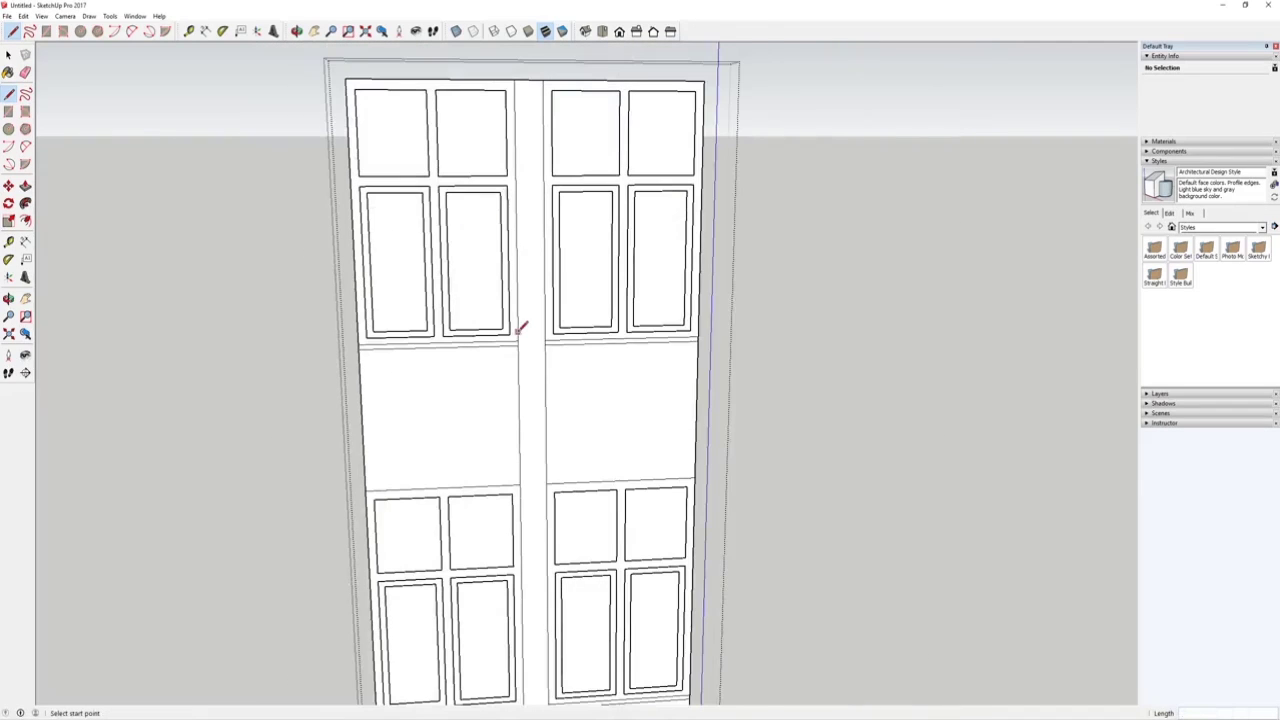
Erase the upper of the two sill lines beneath the left column's topmost window.
scroll(490, 370, "up", 3)
key("e")
scroll(445, 346, "down", 1)
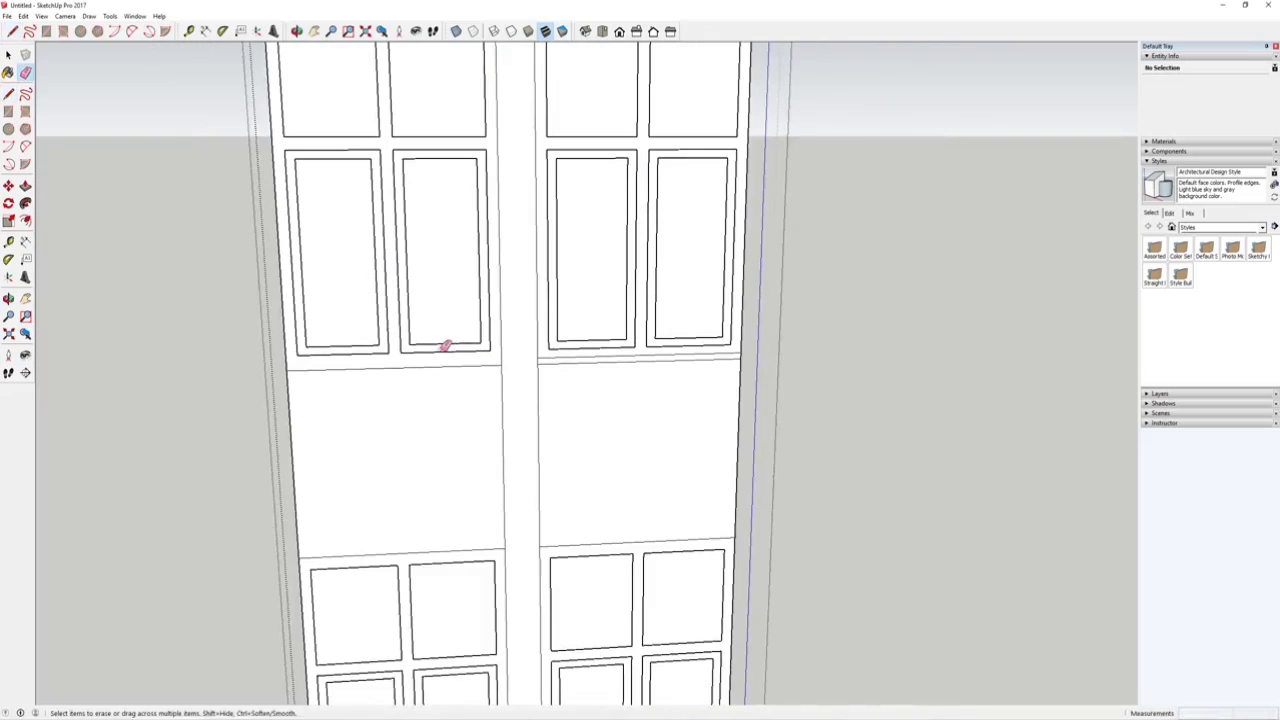
scroll(445, 346, "down", 3)
scroll(470, 290, "up", 3)
mouse_move(572, 320)
middle_mouse_down()
mouse_move(589, 355)
mouse_move(563, 380)
middle_mouse_up()
scroll(591, 357, "down", 3)
scroll(553, 386, "up", 2)
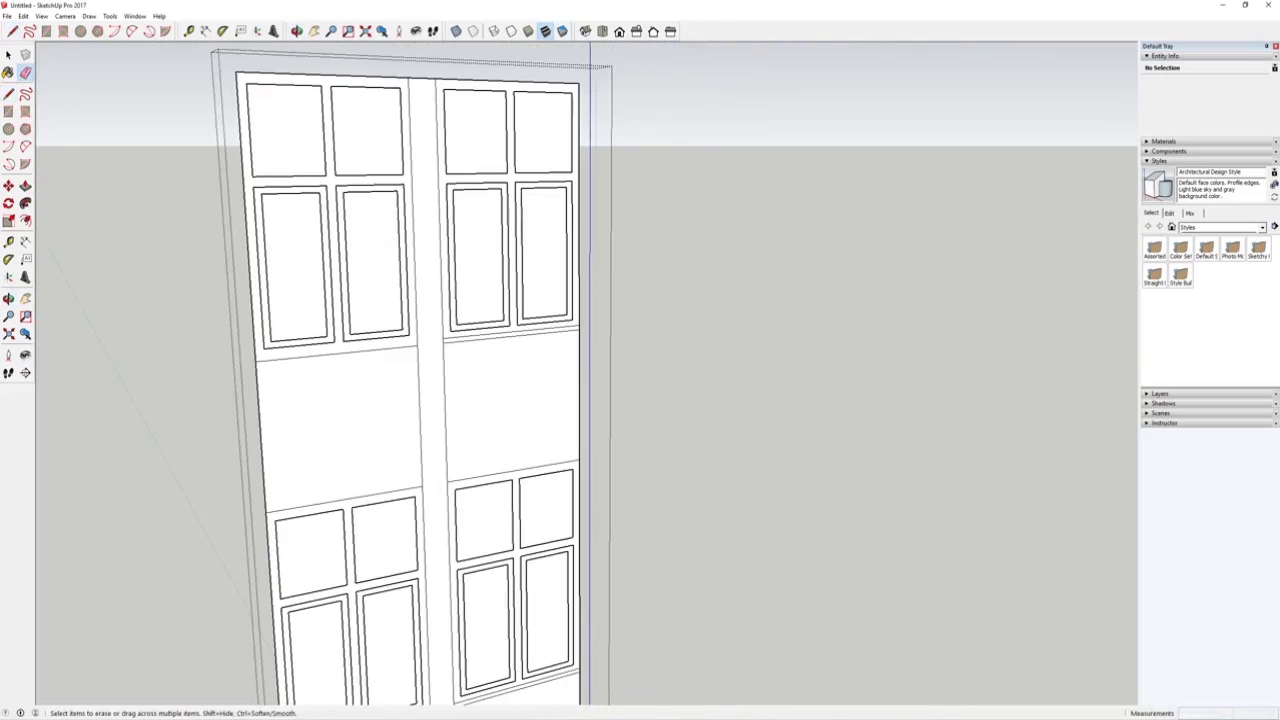
Switch to the Pro Externals folder in File Explorer and open the photo Night shot.jpg.
left_click(257, 719)
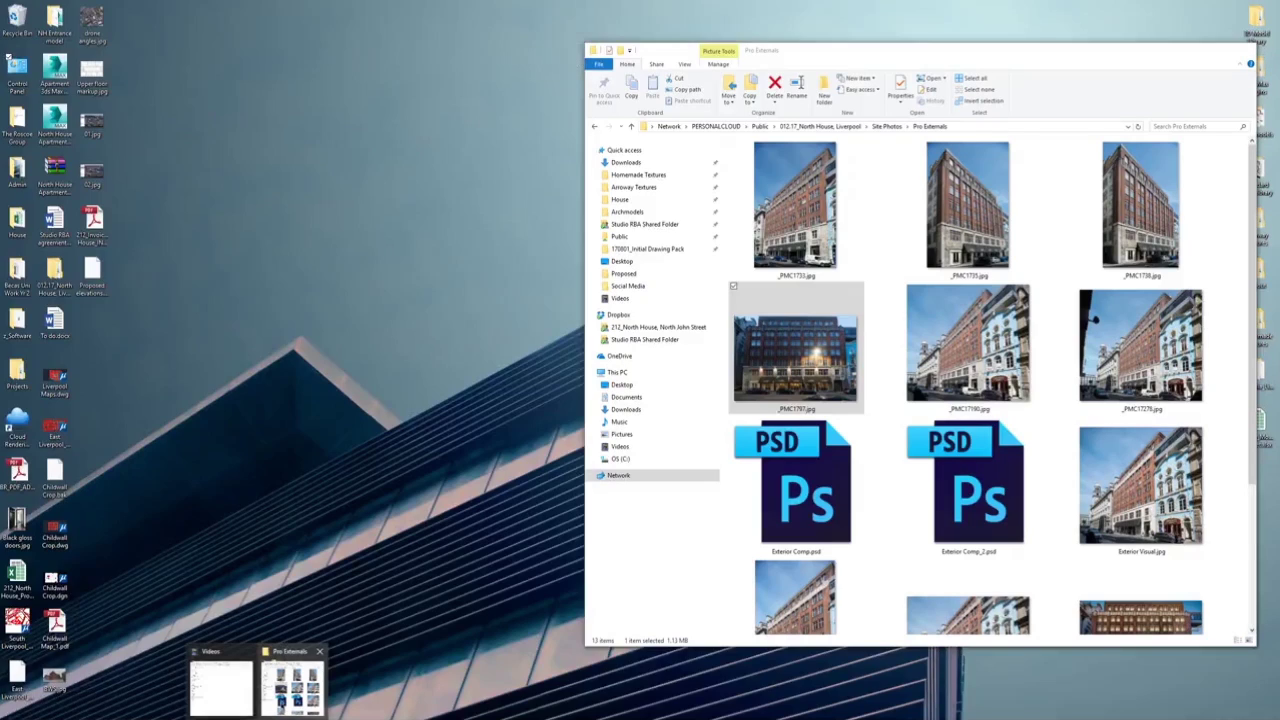
left_click(291, 685)
scroll(878, 328, "down", 2)
scroll(883, 323, "up", 2)
scroll(877, 326, "down", 2)
left_click(1081, 532)
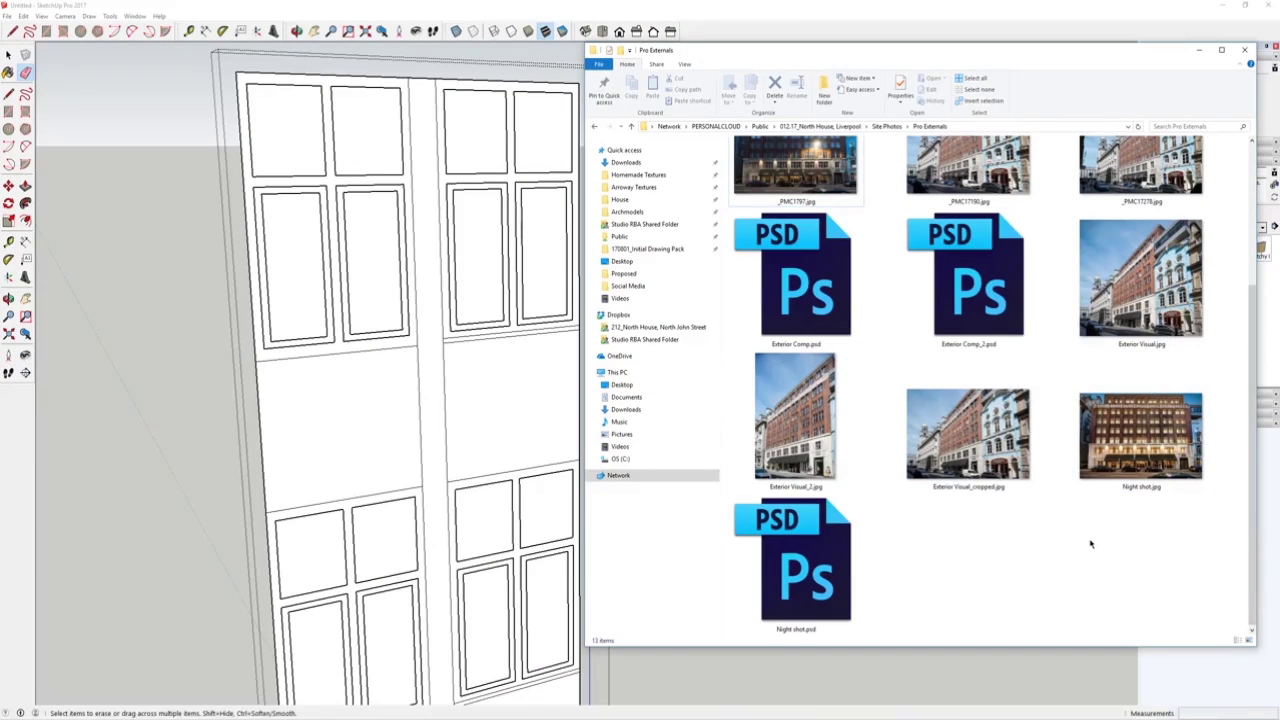
left_click(1126, 475)
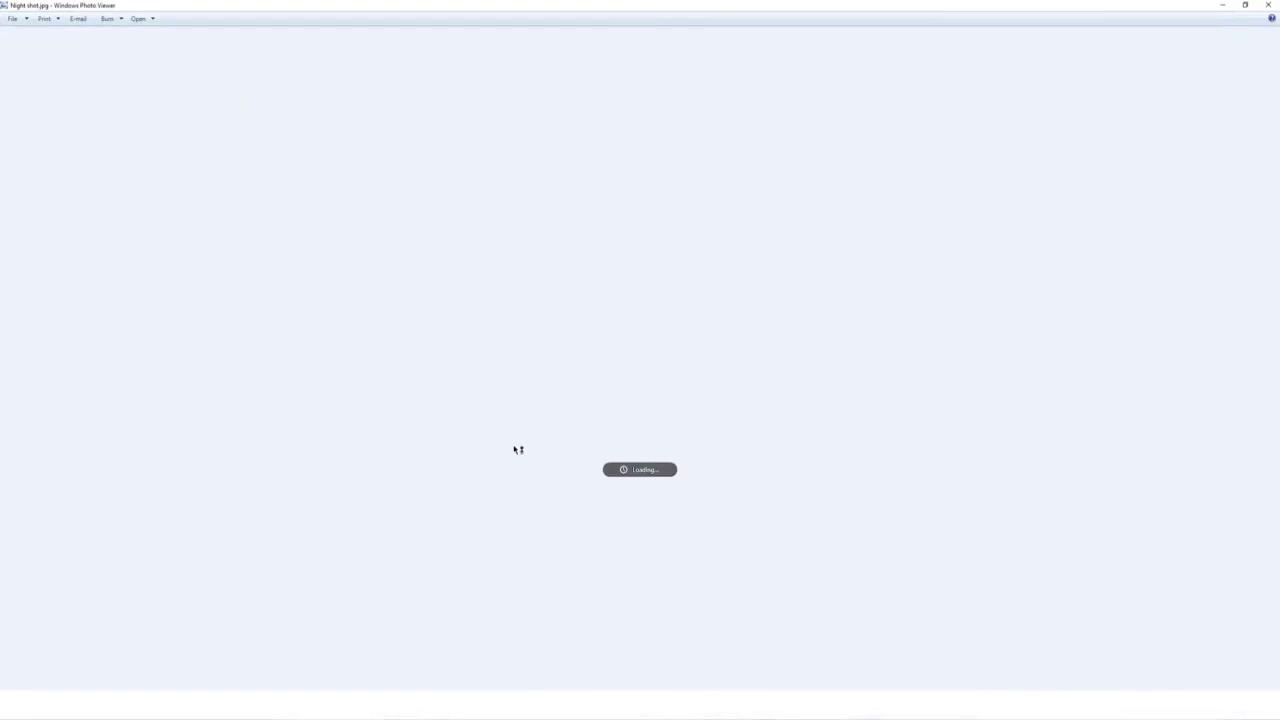
Compare the facade in Night shot.jpg with the original photo _PMC1797.jpg.
mouse_move(638, 707)
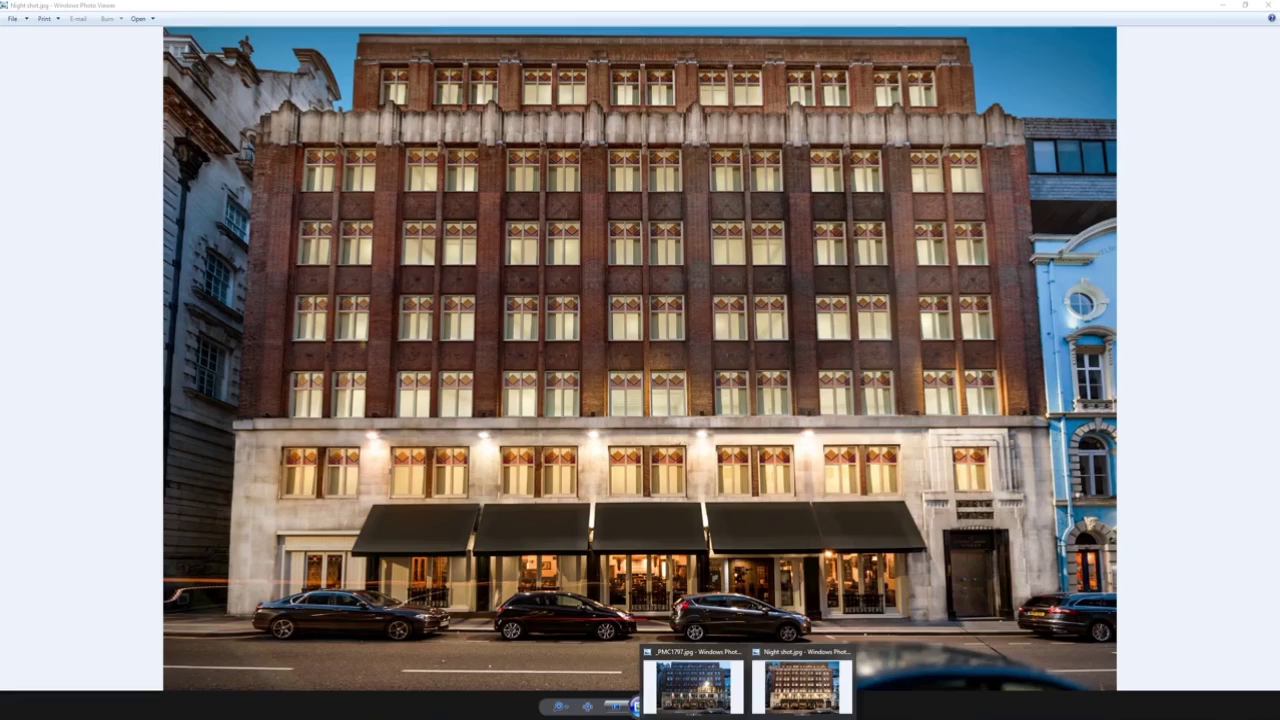
mouse_move(729, 690)
mouse_move(780, 688)
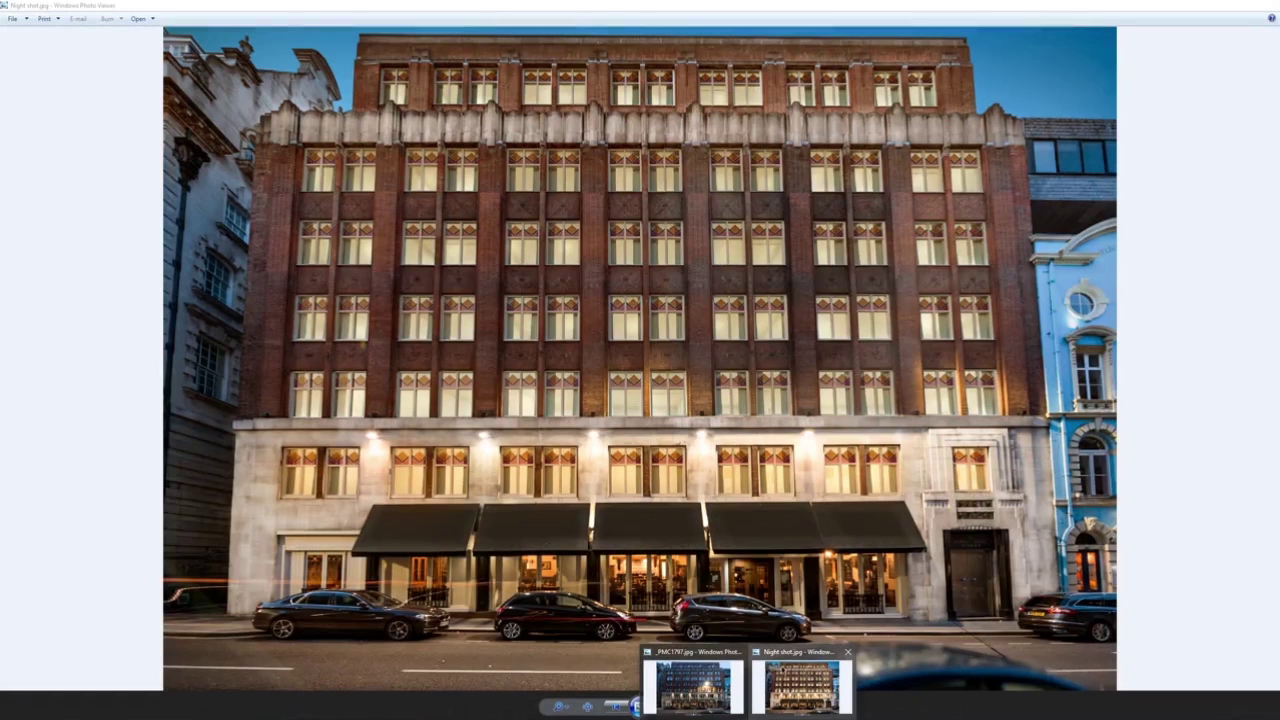
left_click(785, 680)
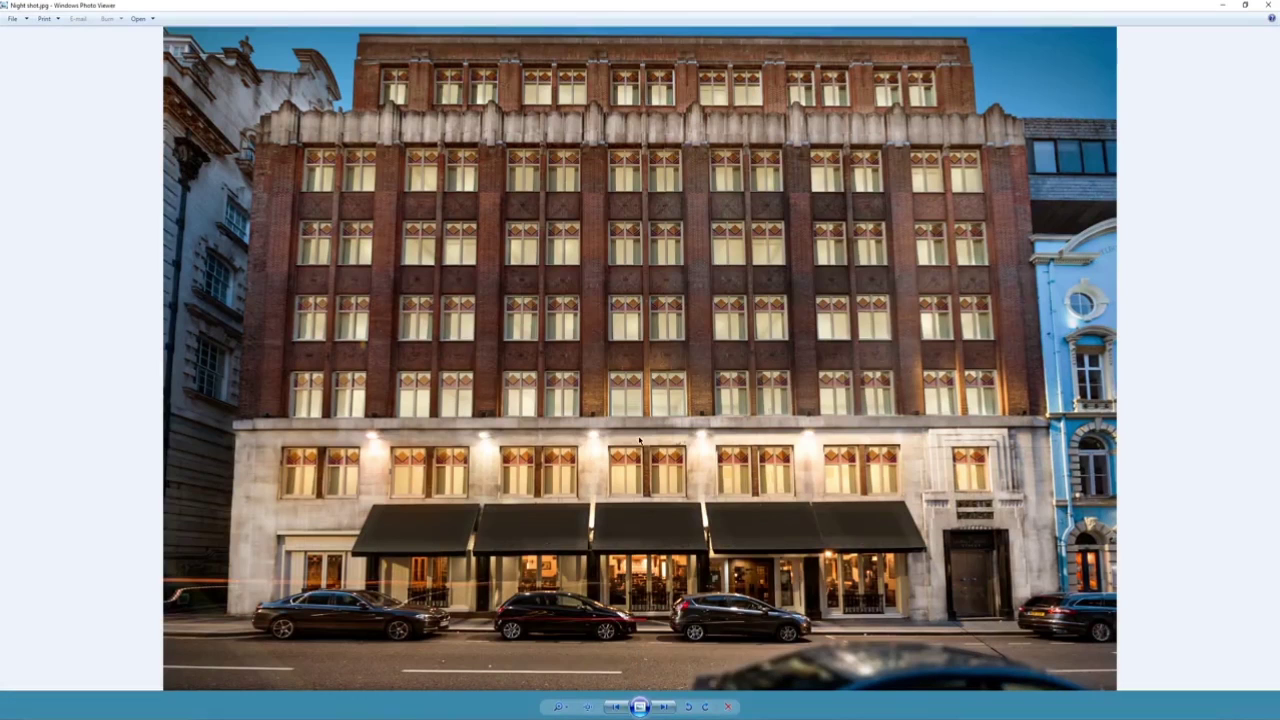
Switch to Night shot model.skp in SketchUp, examine its facade windows from the front, and compare them with the _PMC1797.jpg photo.
mouse_move(356, 719)
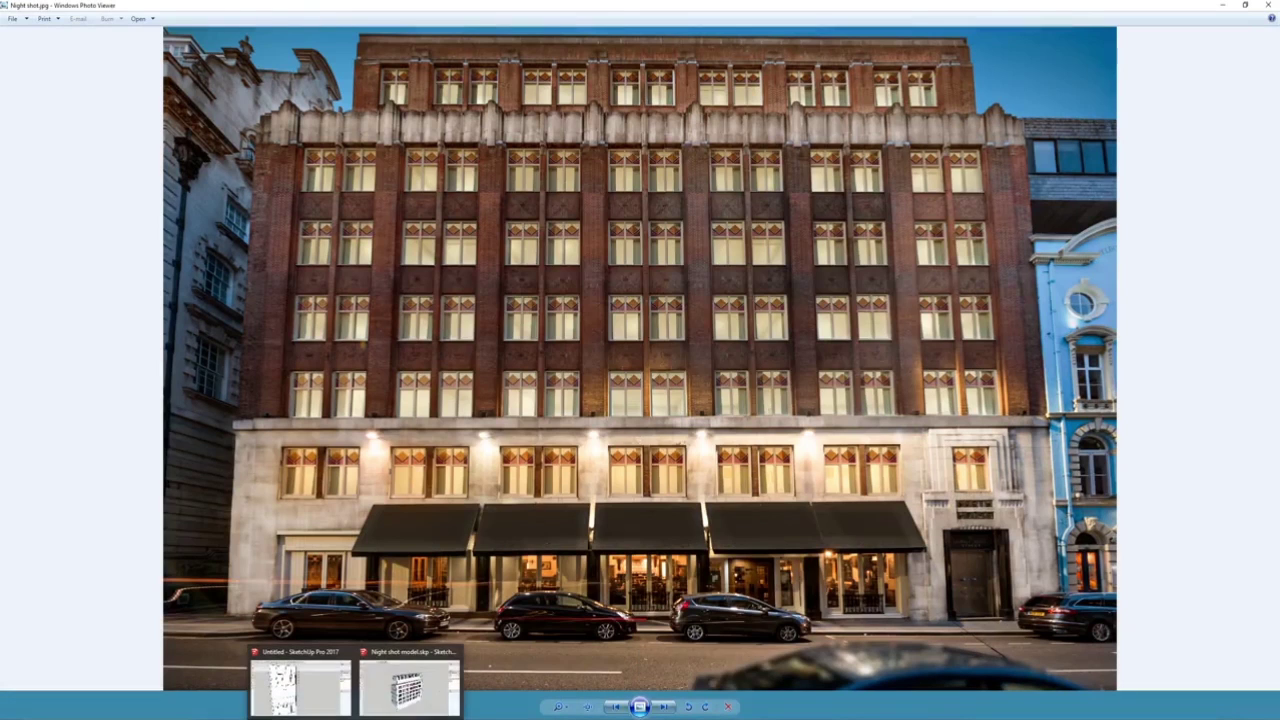
left_click(380, 700)
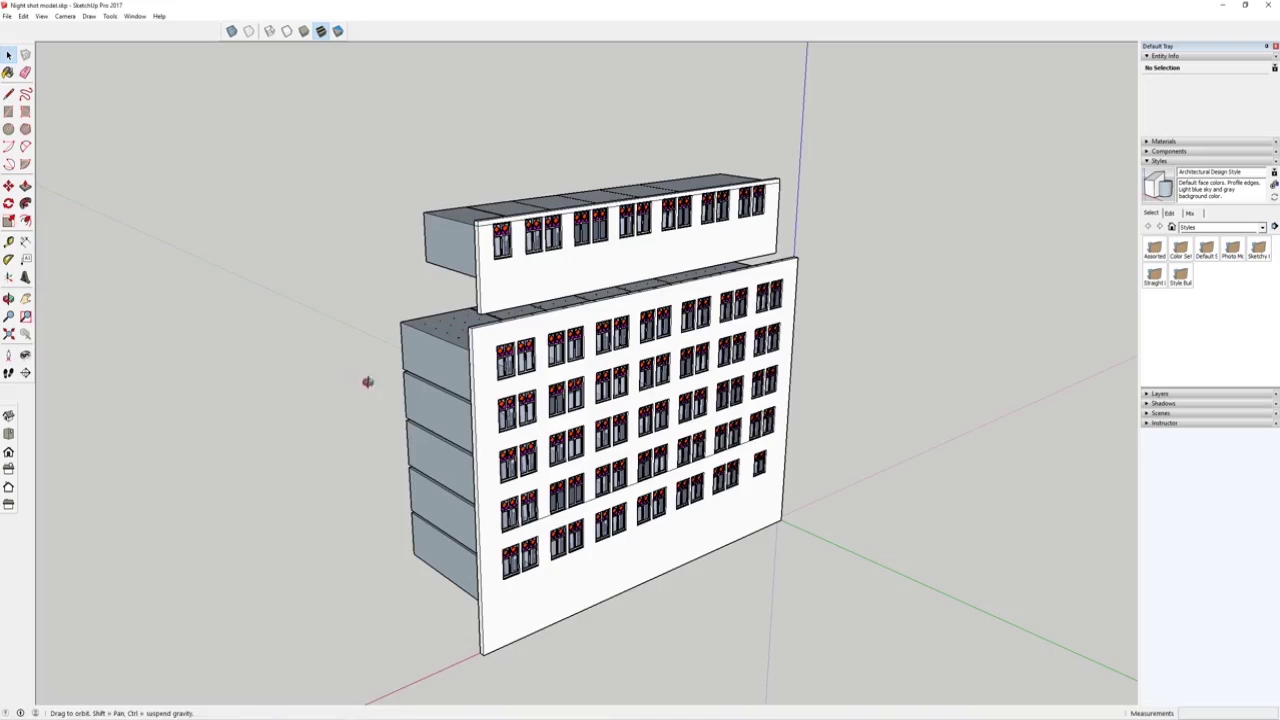
middle_click_drag(300, 344, 160, 245)
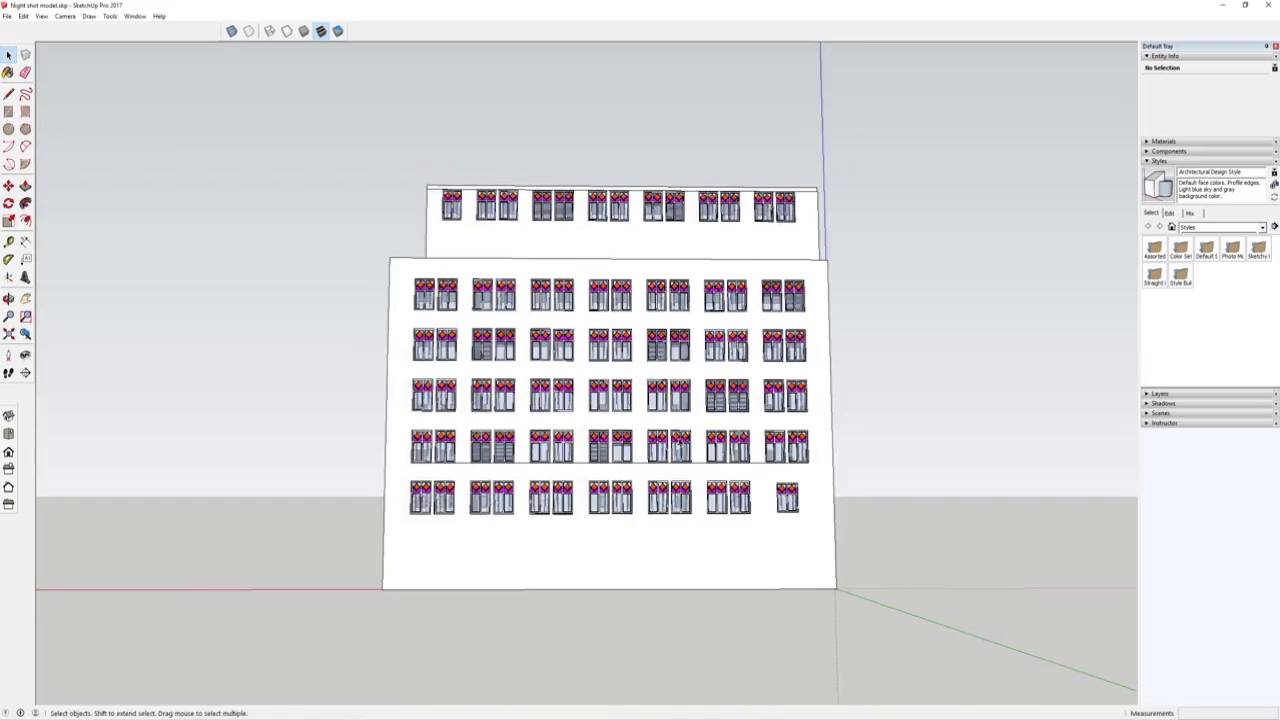
scroll(690, 437, "up", 3)
scroll(654, 394, "up", 3)
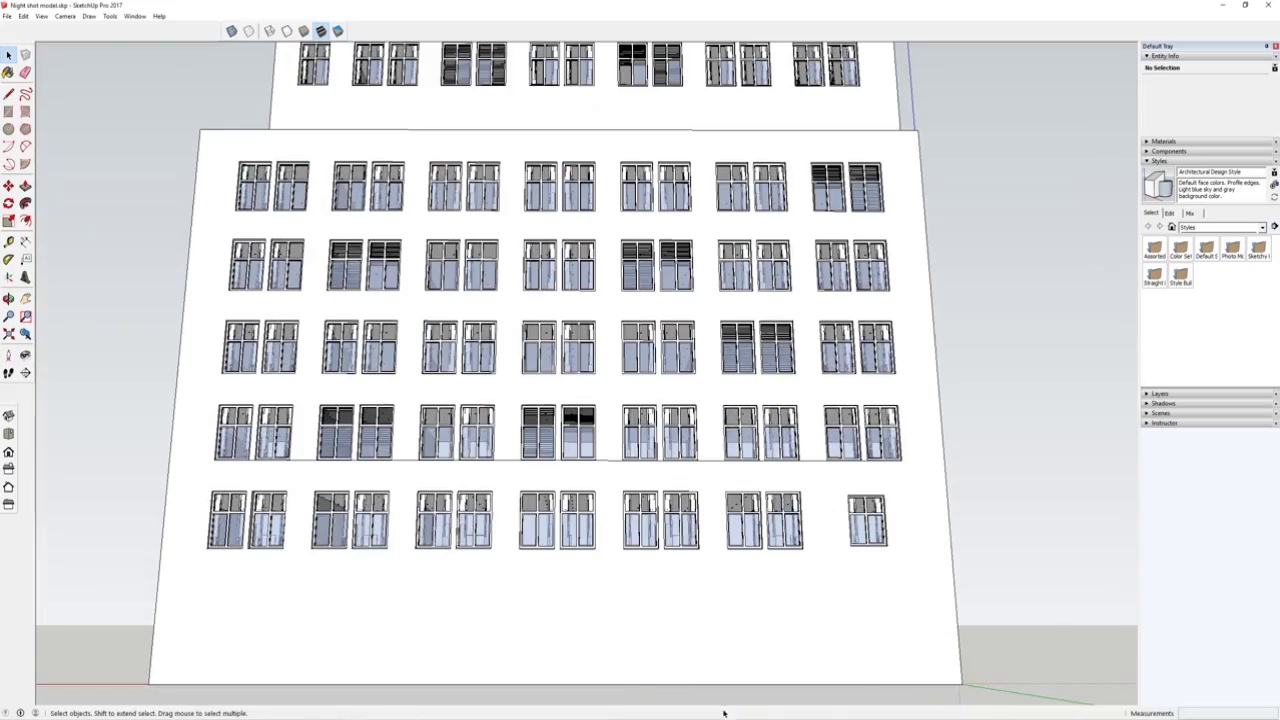
left_click(710, 708)
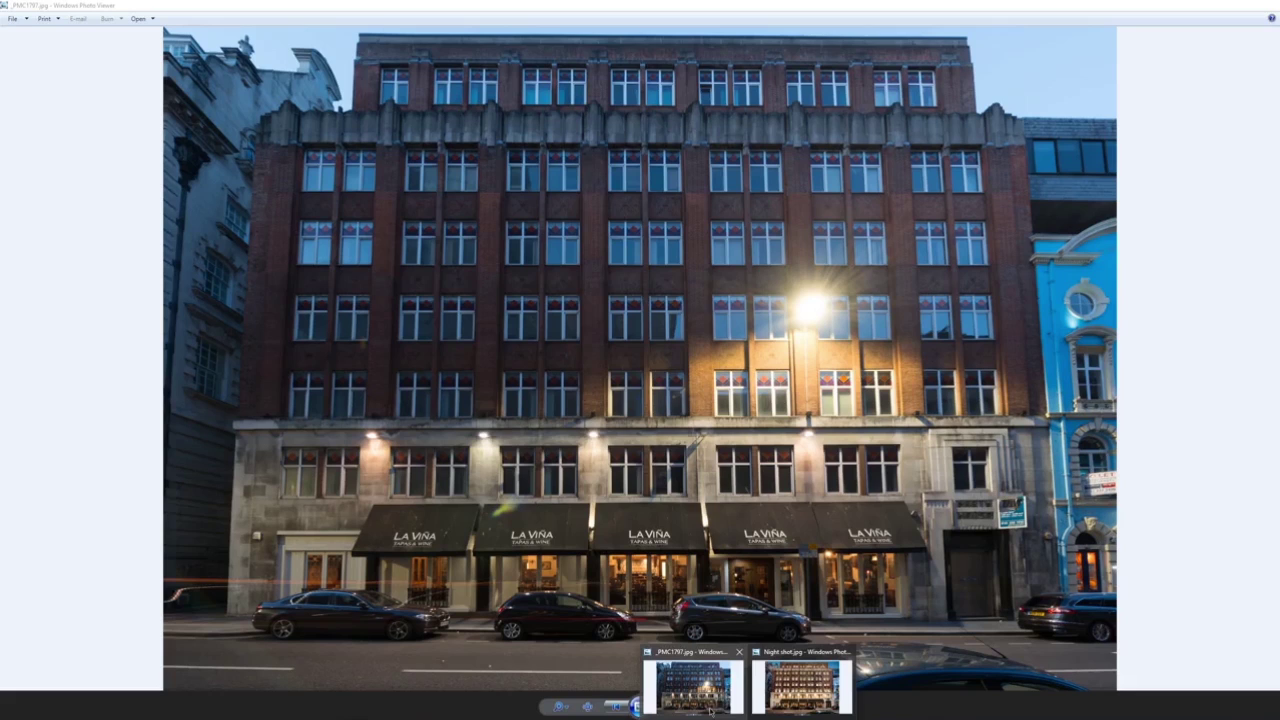
mouse_move(812, 685)
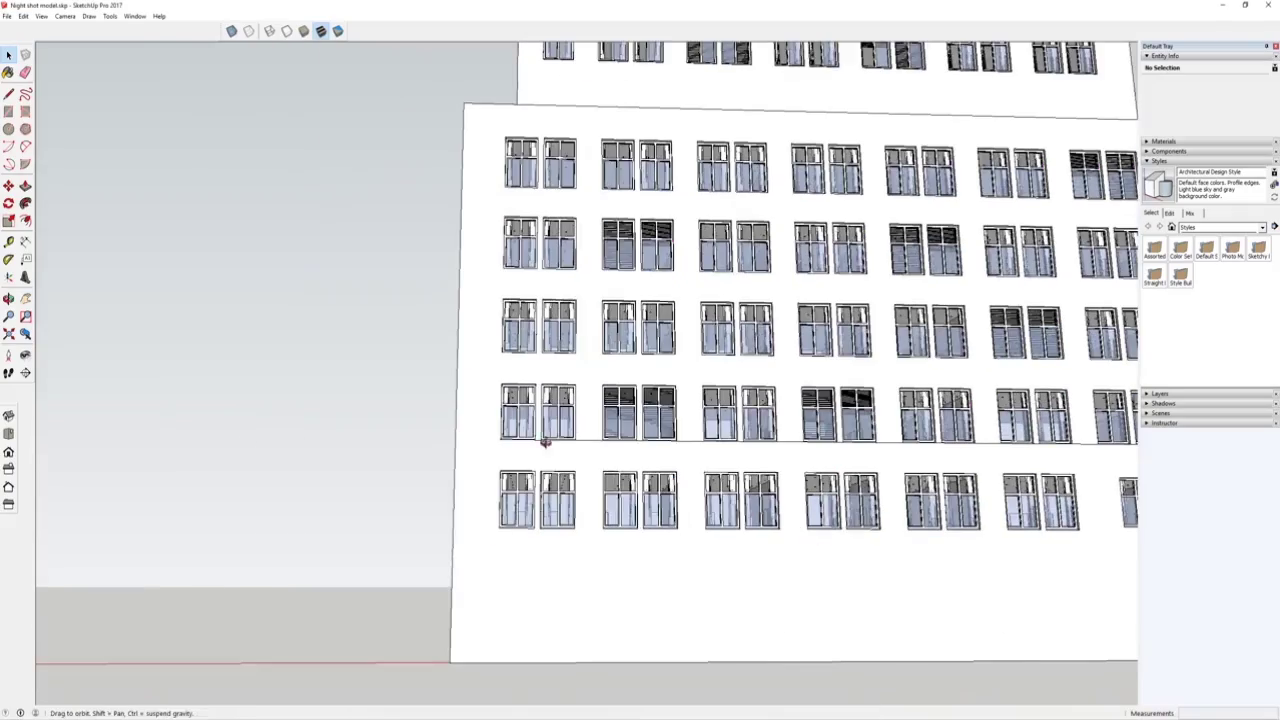
Open one of the facade's Window components in the night shot model and examine its frame and glazing.
middle_click_drag(545, 442, 628, 478)
scroll(628, 478, "up", 5)
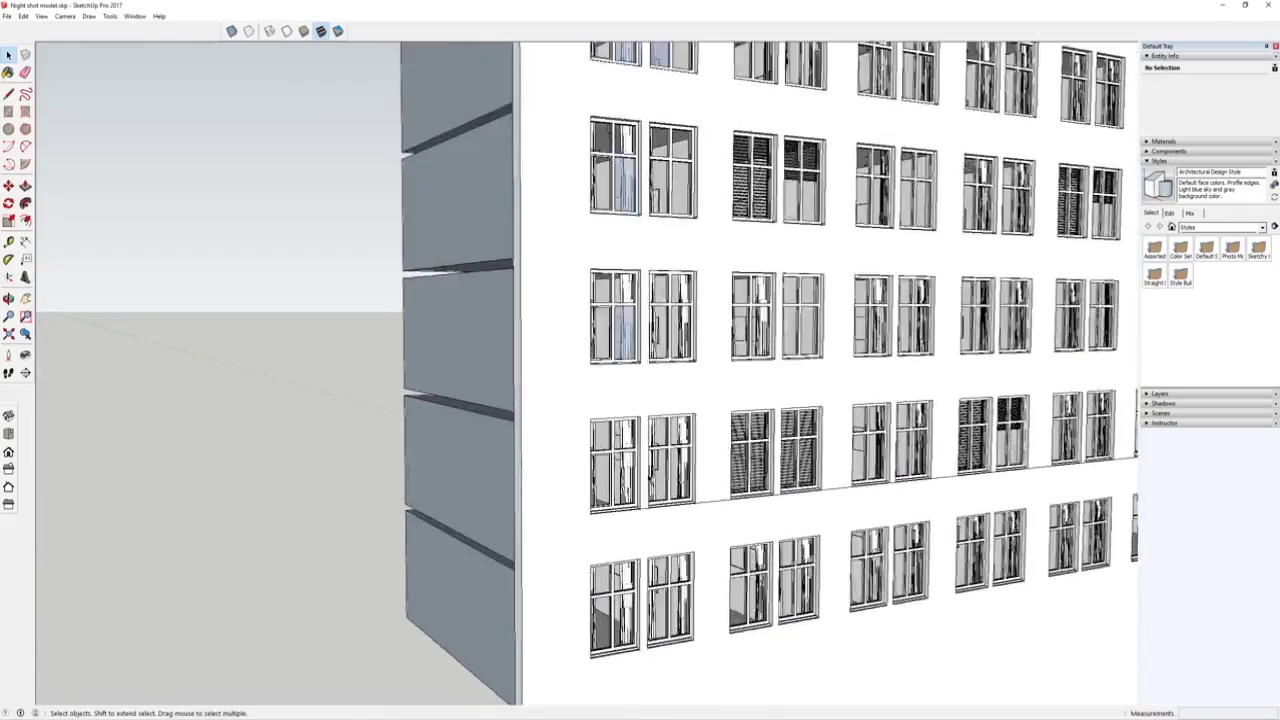
double_click(624, 477)
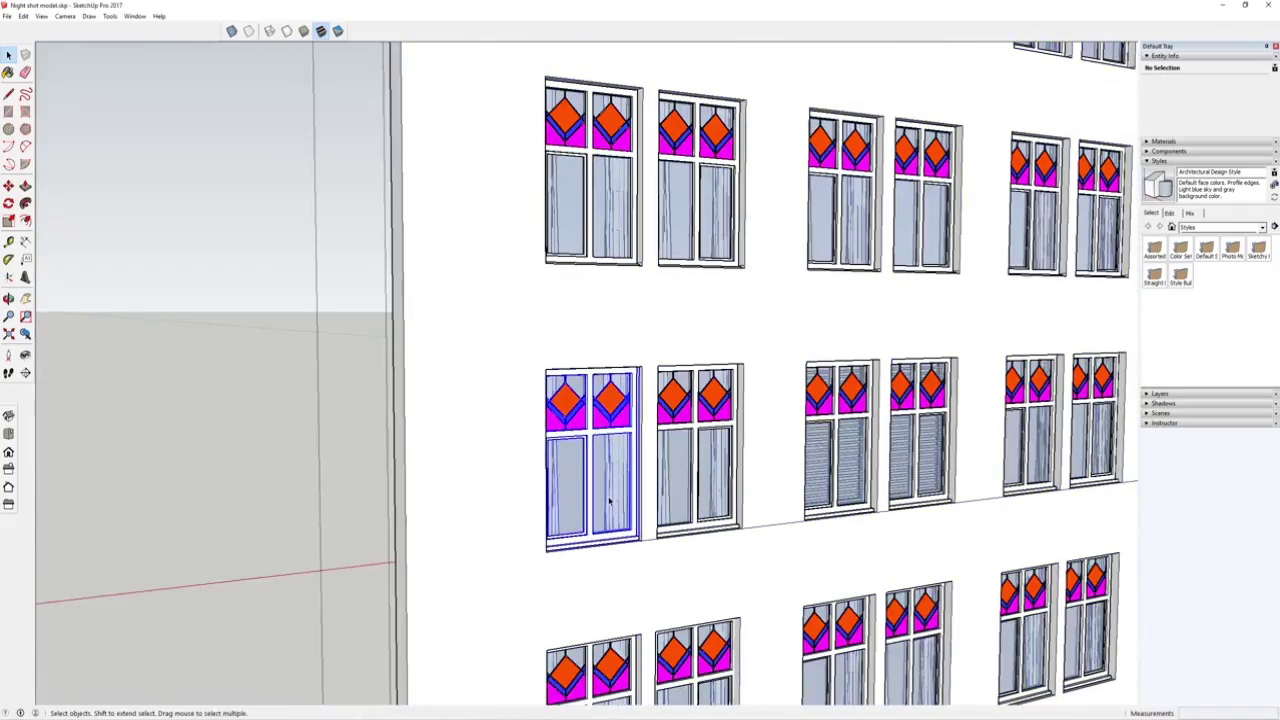
middle_click_drag(609, 502, 608, 491)
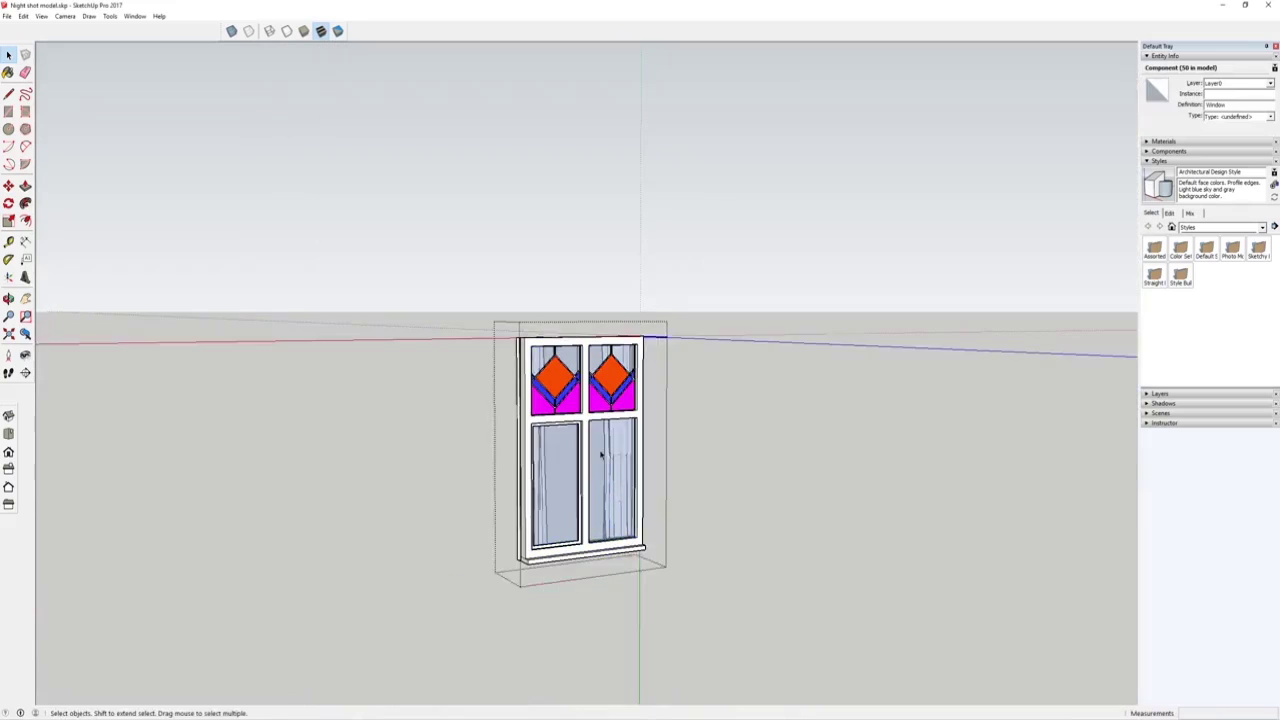
Delete both curtain panels from the Window component in the night shot model.
mouse_move(640, 460)
middle_mouse_down()
mouse_move(972, 641)
mouse_move(891, 577)
mouse_move(651, 456)
middle_mouse_up()
left_click(618, 443, "shift")
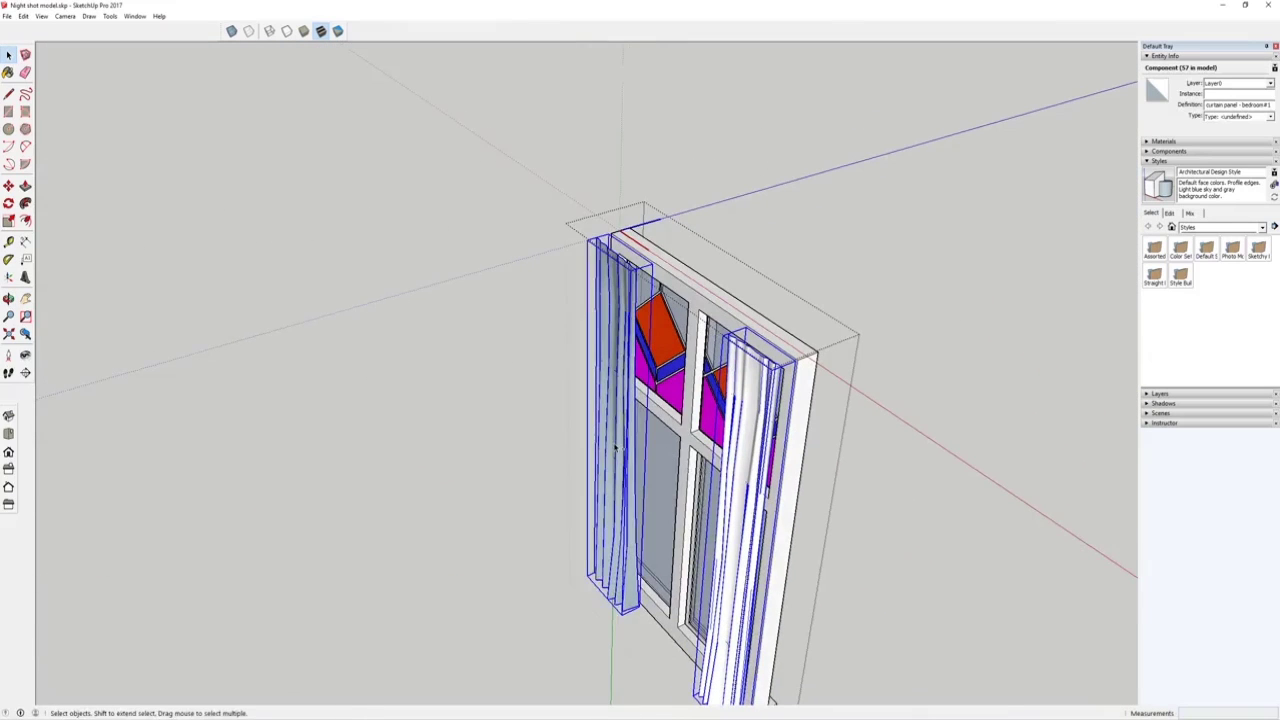
key("Delete")
scroll(635, 374, "down", 3)
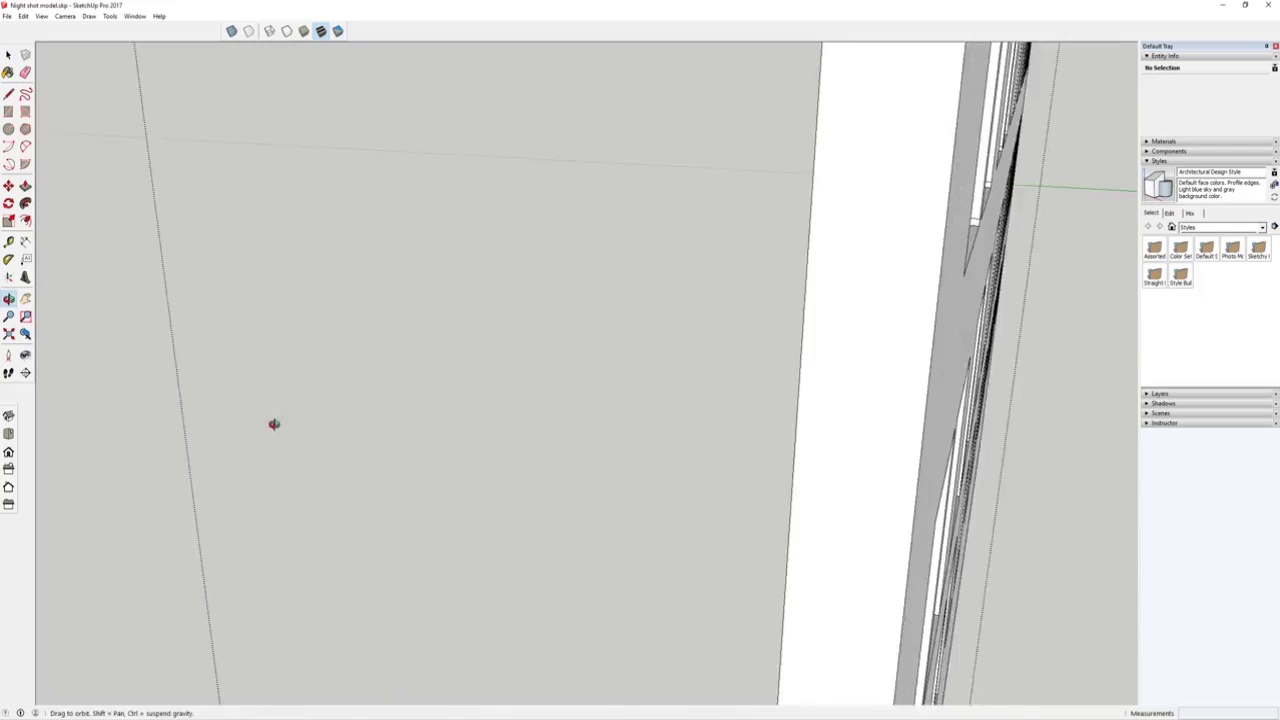
Copy the curtain-free Window component into the untitled model and place it beside the facade panel's top window.
middle_click_drag(274, 423, 543, 358)
left_click(543, 358)
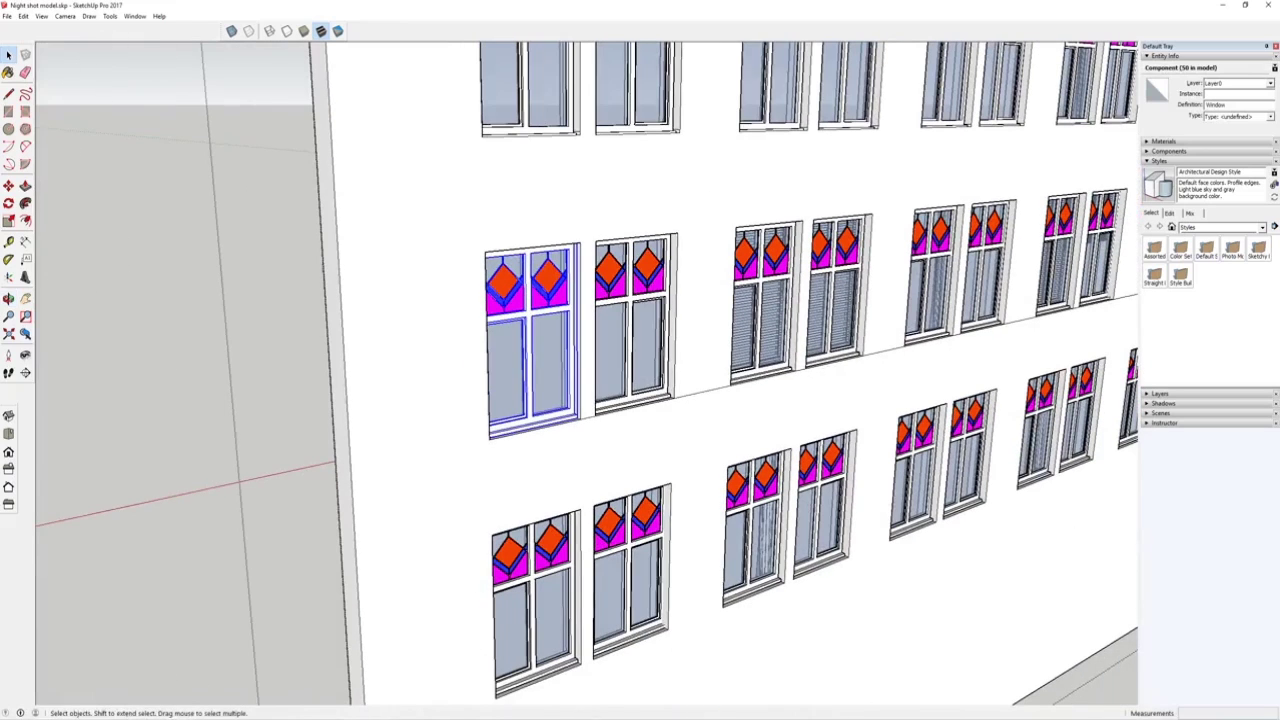
left_click(356, 718)
left_click(324, 701)
mouse_move(400, 364)
middle_mouse_down()
mouse_move(572, 420)
mouse_move(543, 403)
middle_mouse_up()
key("ctrl+v")
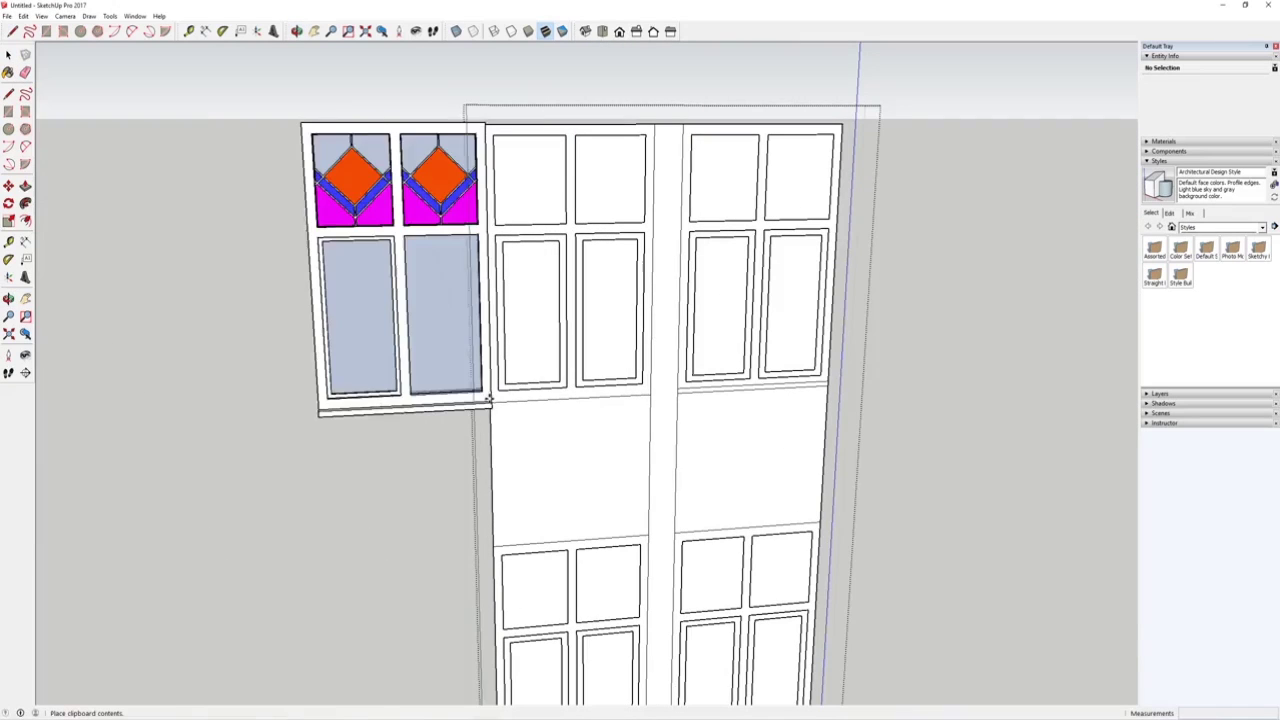
left_click(491, 400)
Move the pasted Window component along the red axis, further away from the facade panel.
middle_click_drag(491, 400, 568, 400)
left_click(510, 355)
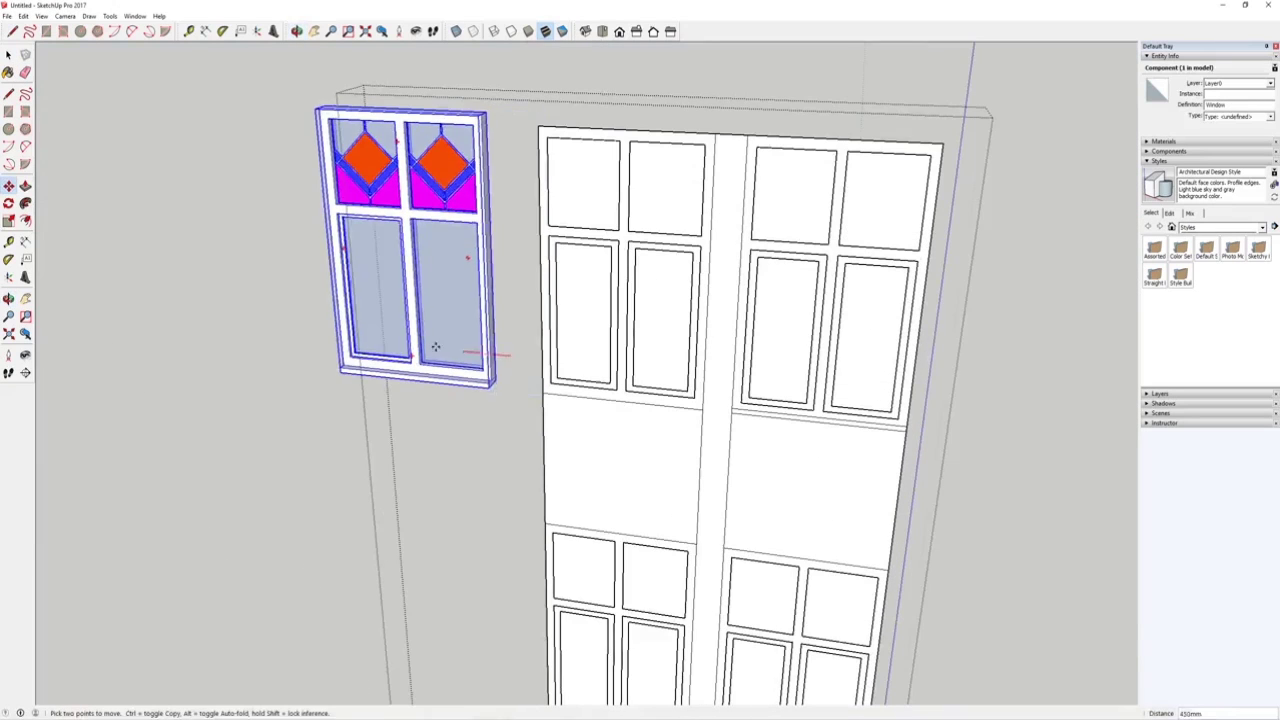
left_click(409, 343)
middle_click_drag(400, 338, 332, 285)
scroll(328, 284, "up", 2)
Trace edges of the facade panel's upper-left window with the Line tool to split its panes into separate faces.
left_click(9, 56)
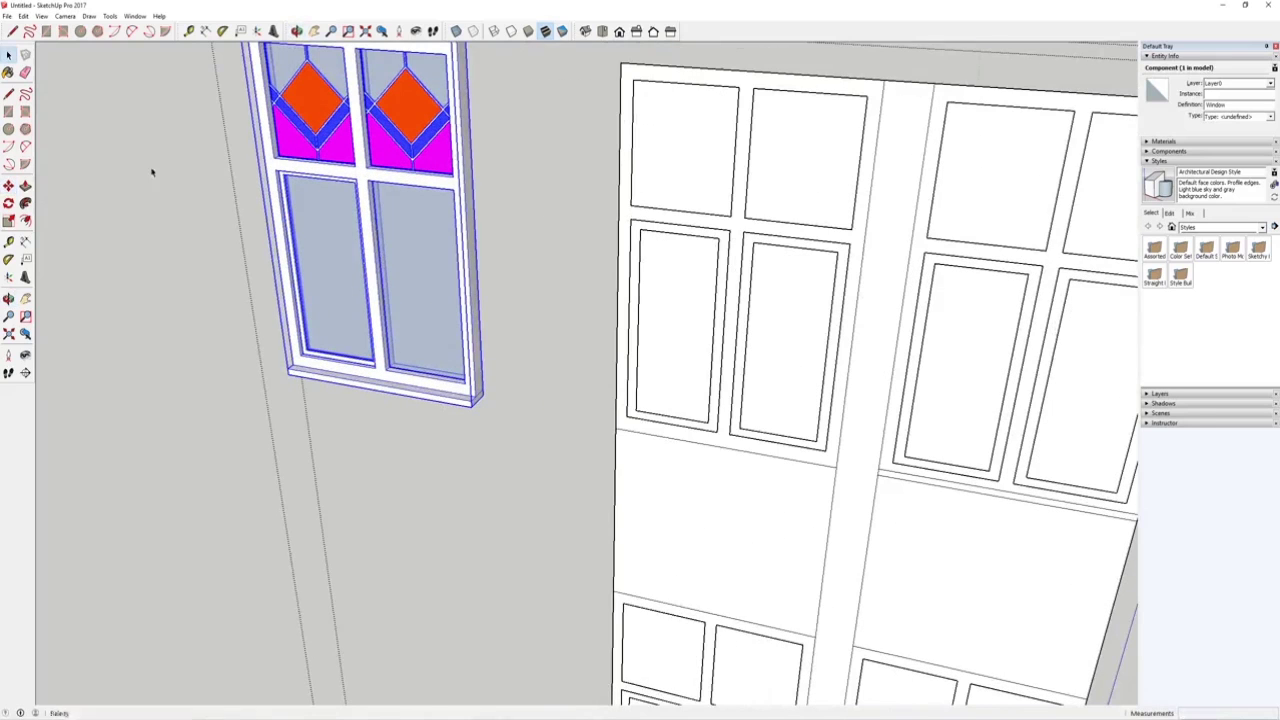
scroll(334, 300, "down", 3)
scroll(388, 257, "up", 3)
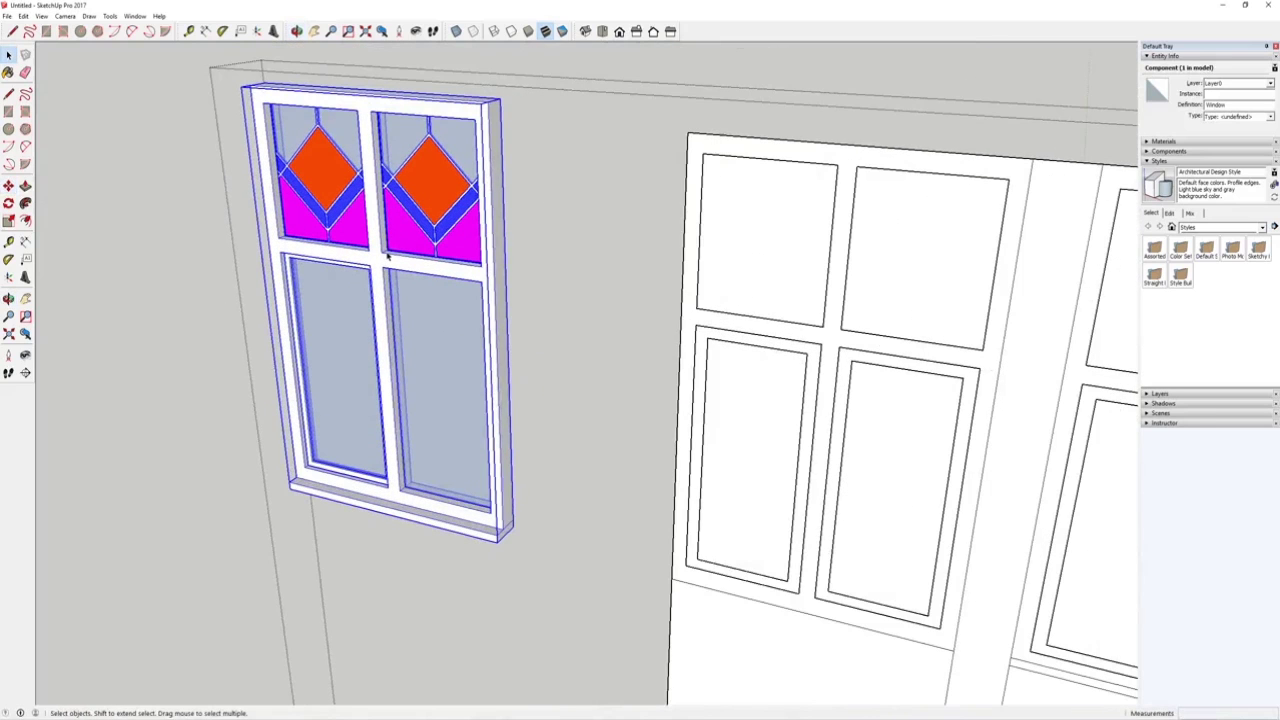
scroll(388, 257, "down", 2)
scroll(823, 406, "up", 1)
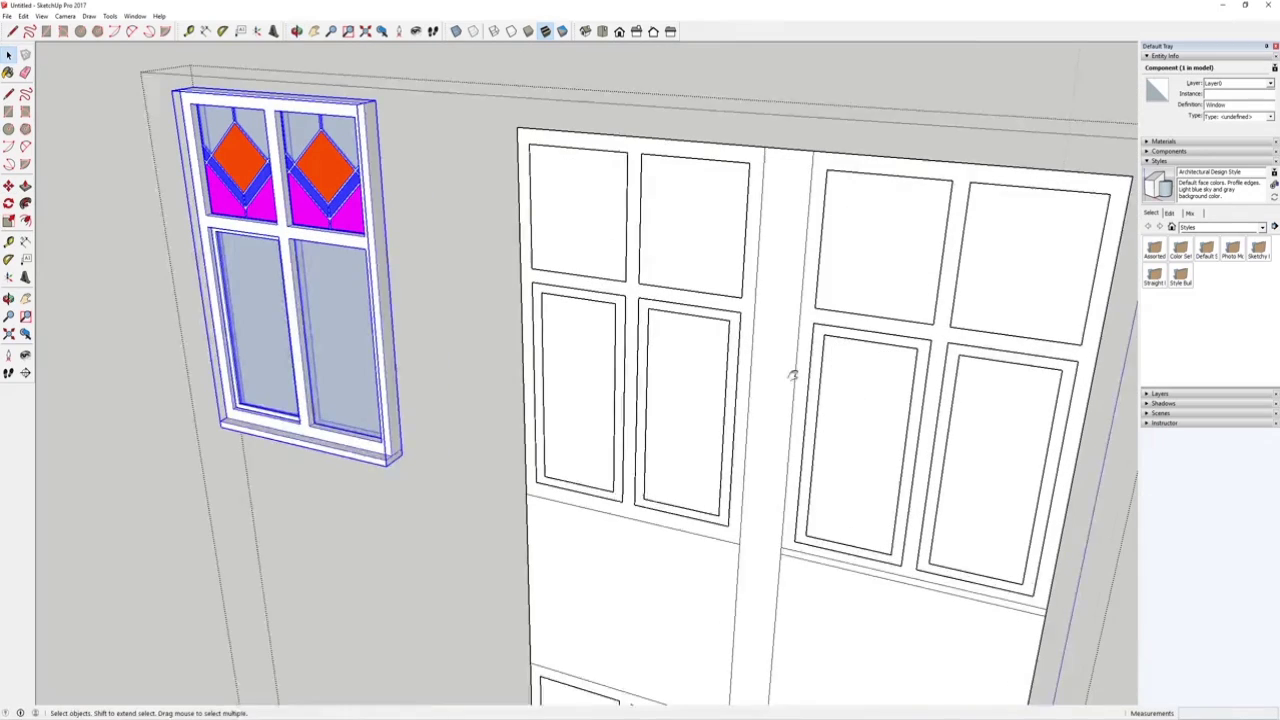
scroll(557, 254, "up", 2)
key("o")
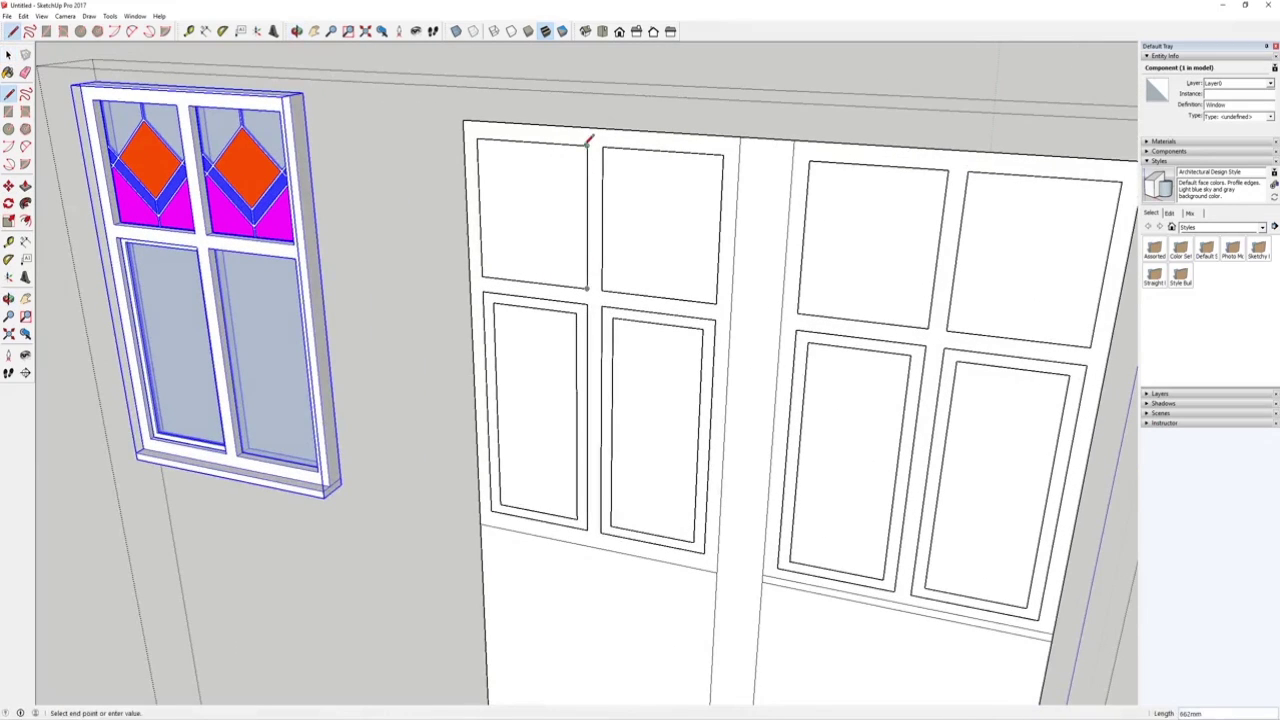
mouse_move(590, 215)
left_mouse_down()
mouse_move(531, 270)
mouse_move(545, 284)
left_mouse_up()
key("l")
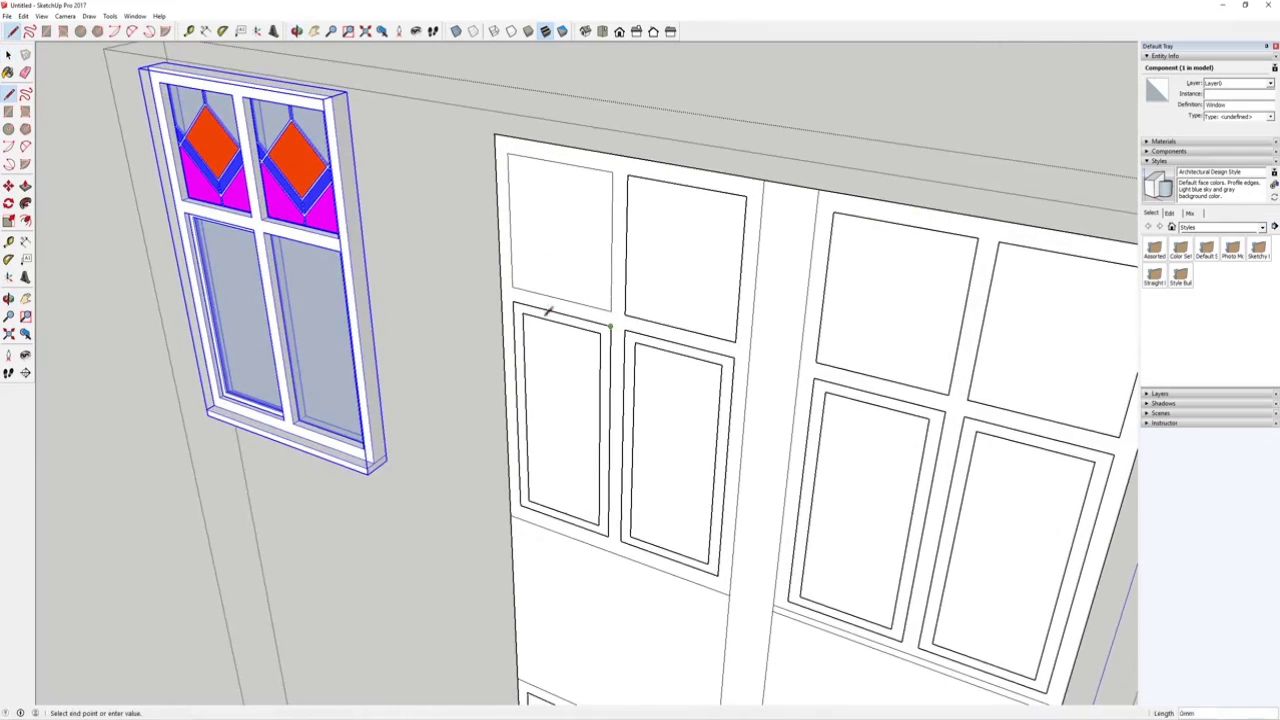
left_click(513, 301)
key("Escape")
Try to extrude the frame face of the facade panel's upper-left window with Push/Pull.
middle_click_drag(533, 311, 550, 270)
scroll(555, 310, "down", 3)
scroll(640, 335, "up", 2)
key("p")
left_click(551, 323)
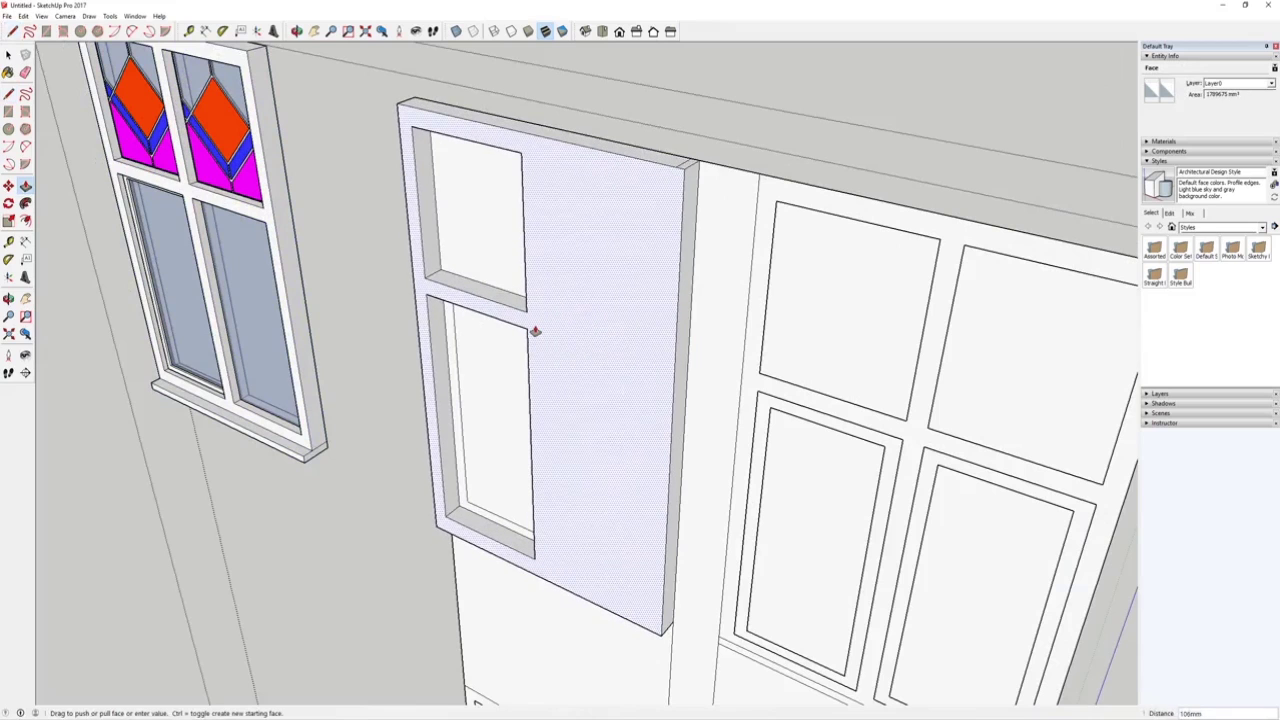
key("Escape")
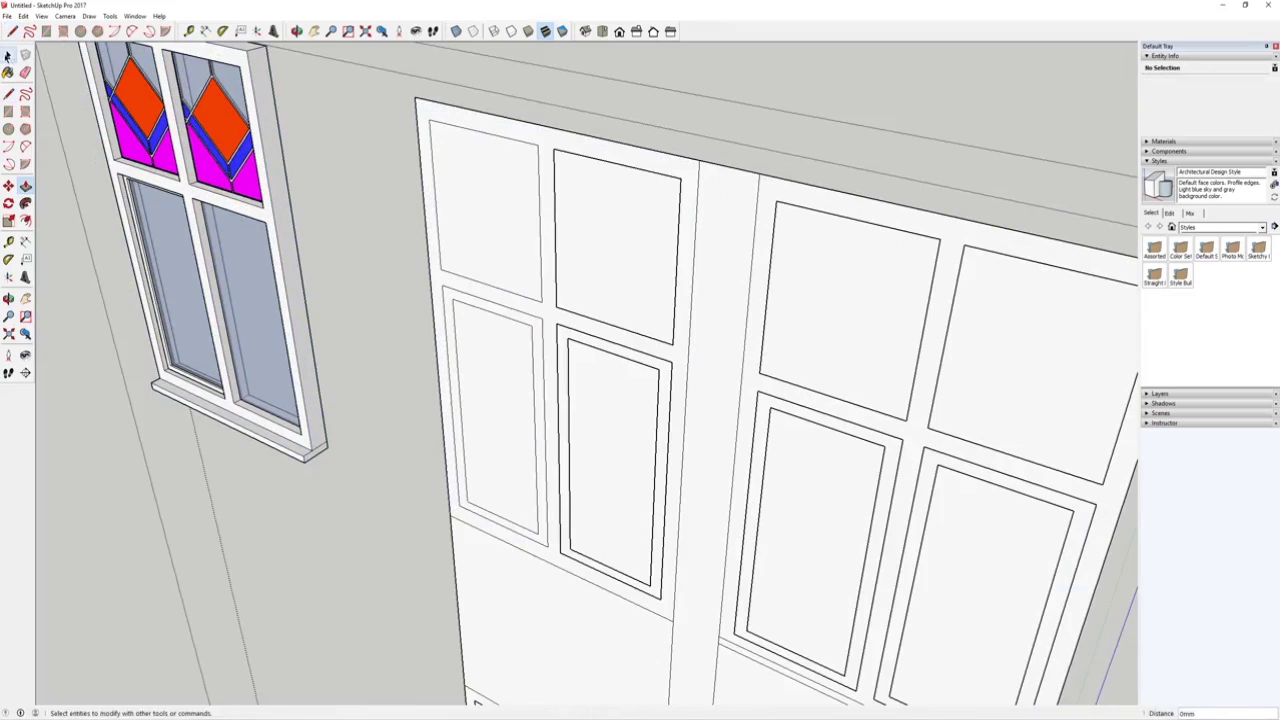
Open the pasted window's lower-left sash and examine how its frame is modelled.
key("space")
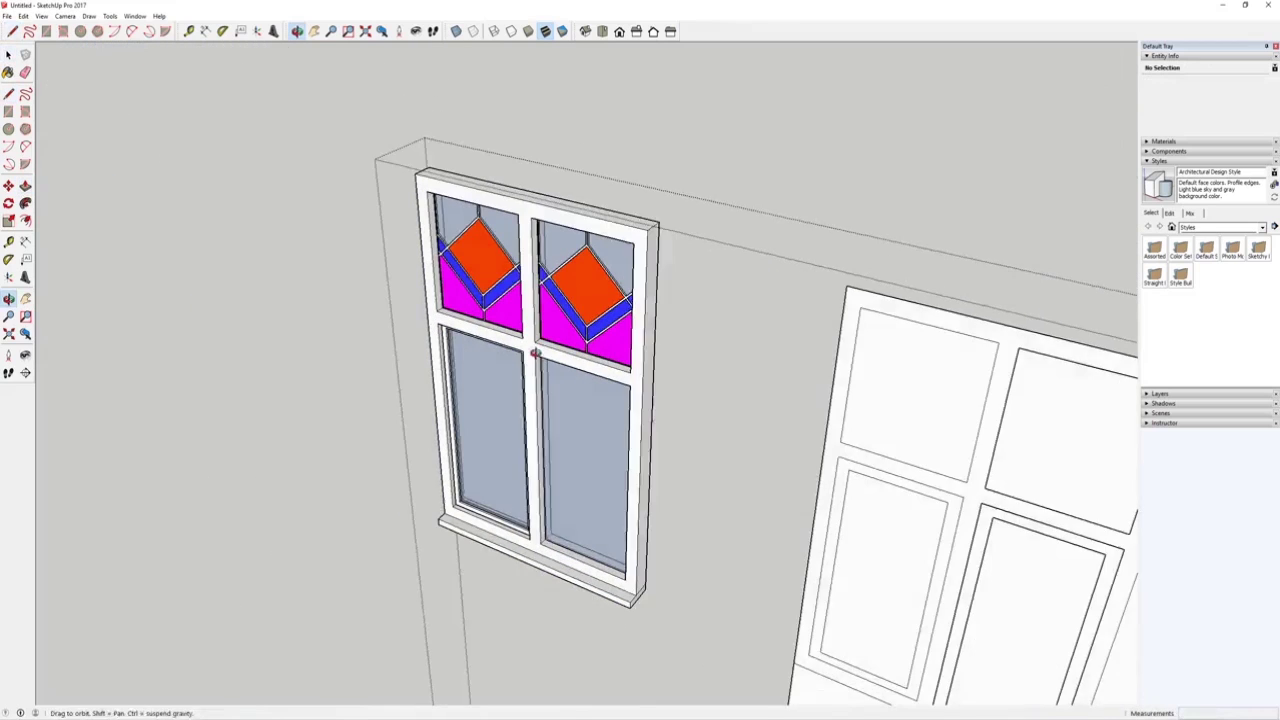
double_click(497, 399)
scroll(493, 404, "up", 2)
double_click(489, 409)
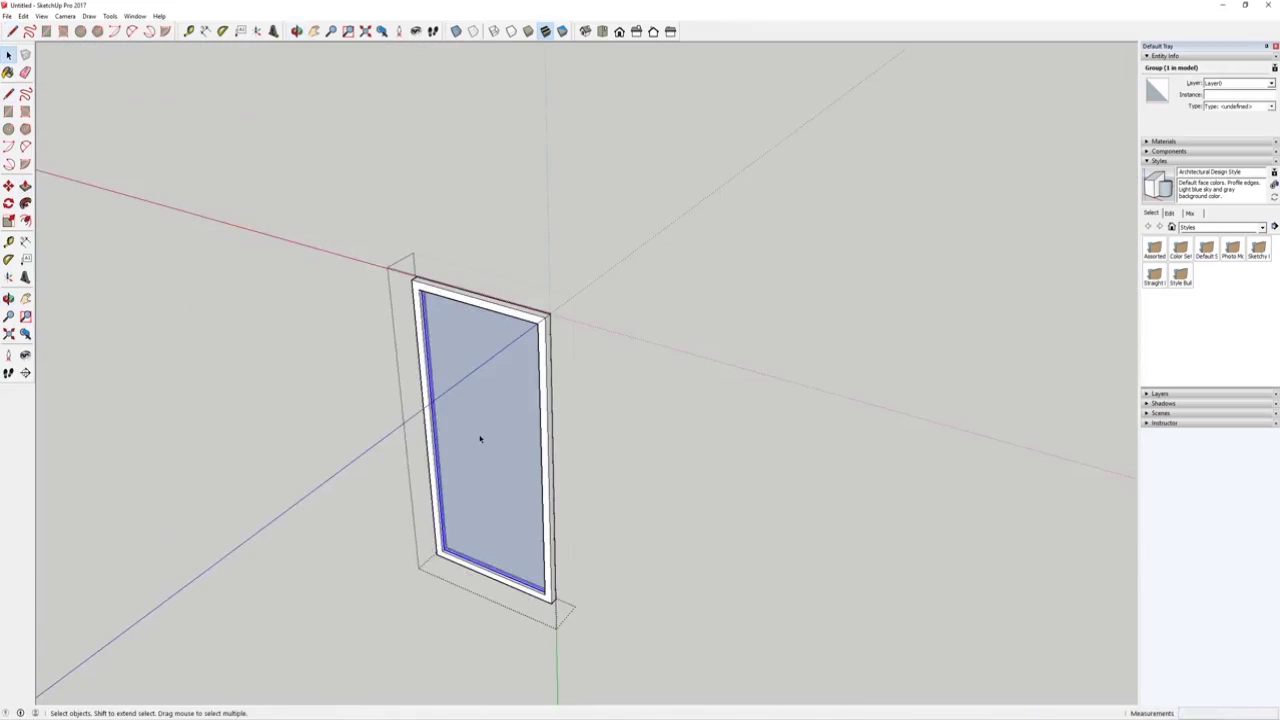
scroll(478, 437, "up", 3)
scroll(479, 415, "down", 2)
left_click(421, 389)
scroll(466, 385, "down", 2)
middle_click_drag(466, 385, 488, 465)
scroll(489, 466, "up", 2)
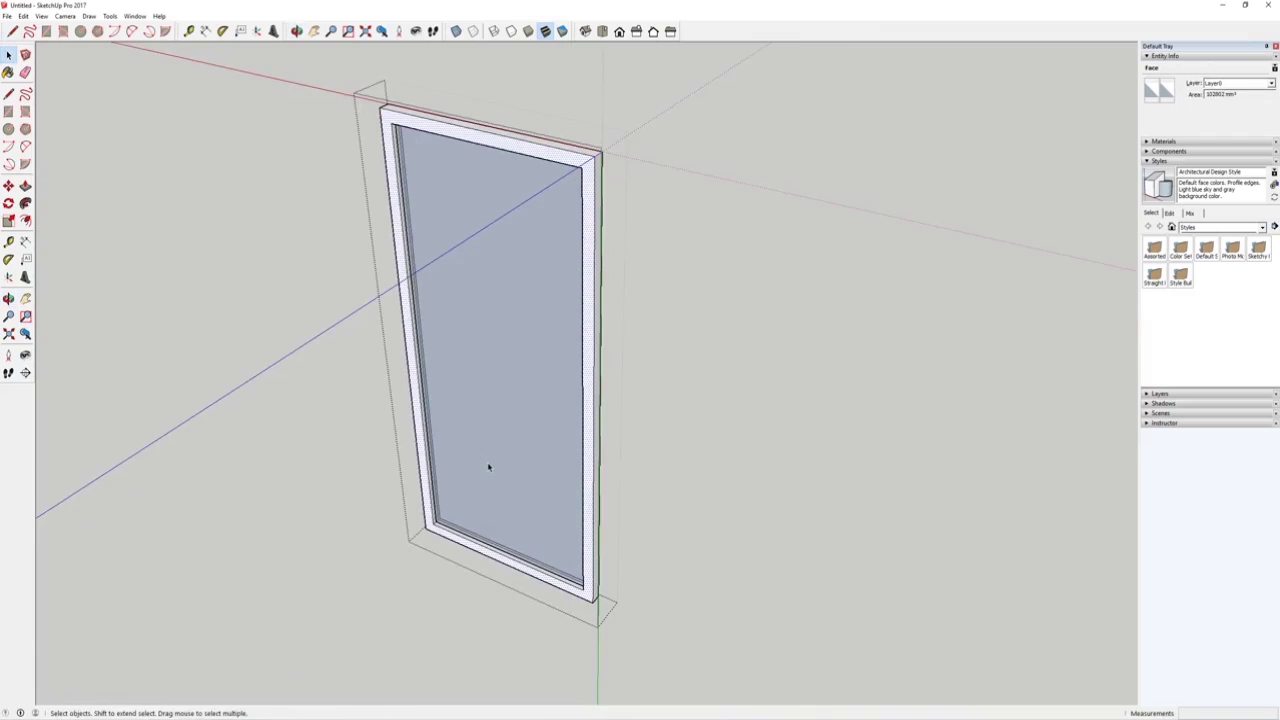
Examine the glass pane and the inner frame group nested in the pasted window's lower-left sash.
left_click(488, 487)
scroll(489, 514, "up", 6)
scroll(457, 519, "down", 3)
scroll(442, 509, "down", 2)
key("Escape")
scroll(502, 493, "up", 2)
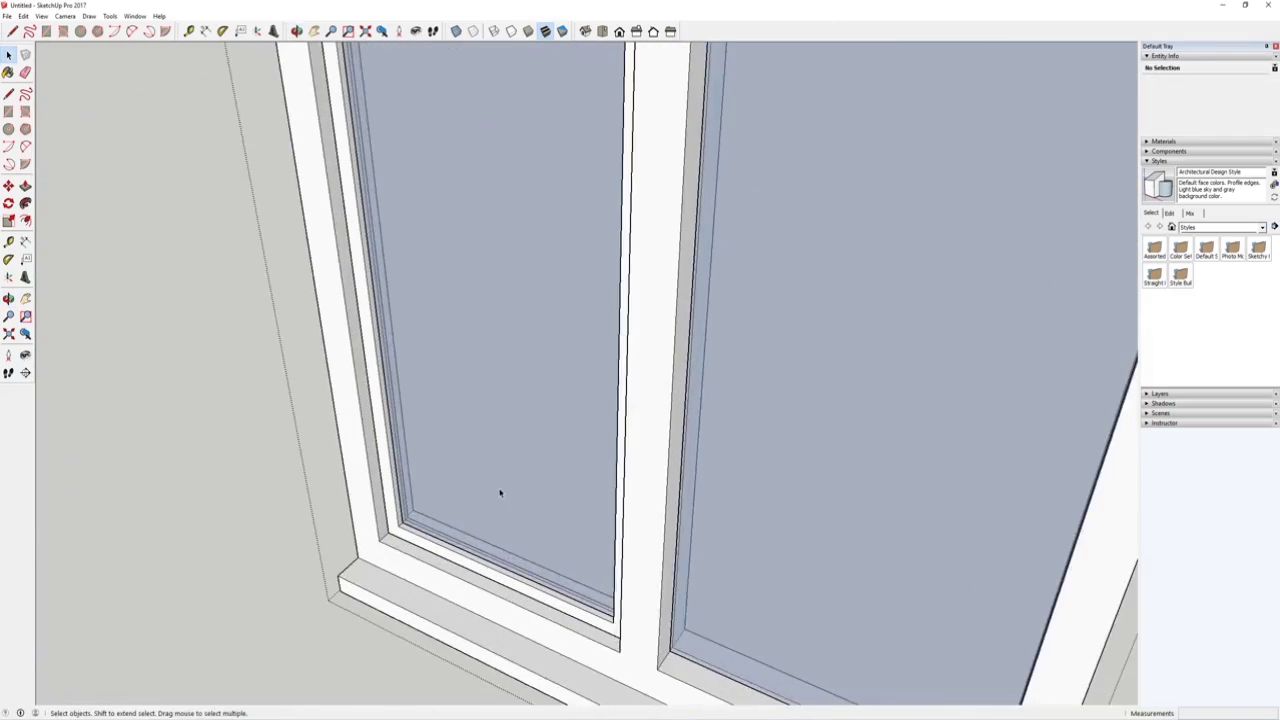
double_click(496, 494)
left_click(490, 497)
double_click(486, 503)
left_click(331, 502)
double_click(393, 487)
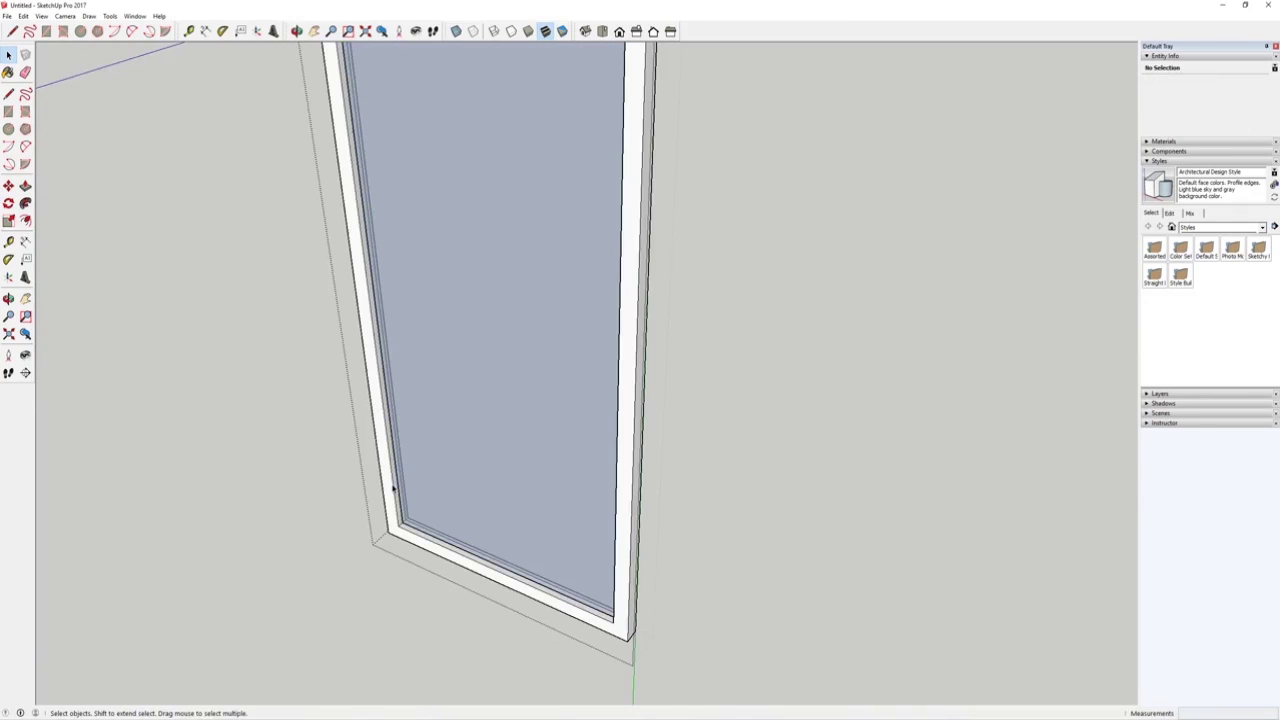
Examine the stained-glass panels in the upper part of the pasted window, then leave the component.
scroll(486, 505, "down", 4)
scroll(484, 502, "up", 3)
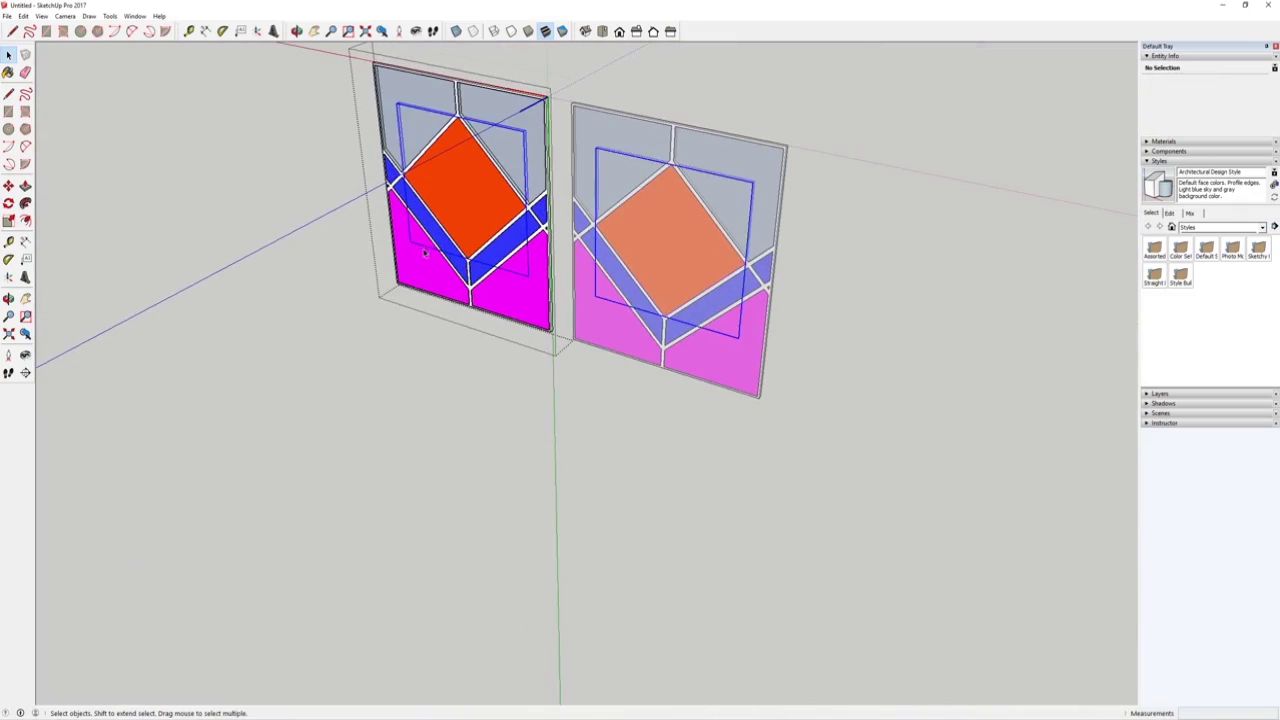
left_click(430, 236)
left_click(502, 246)
scroll(565, 265, "down", 3)
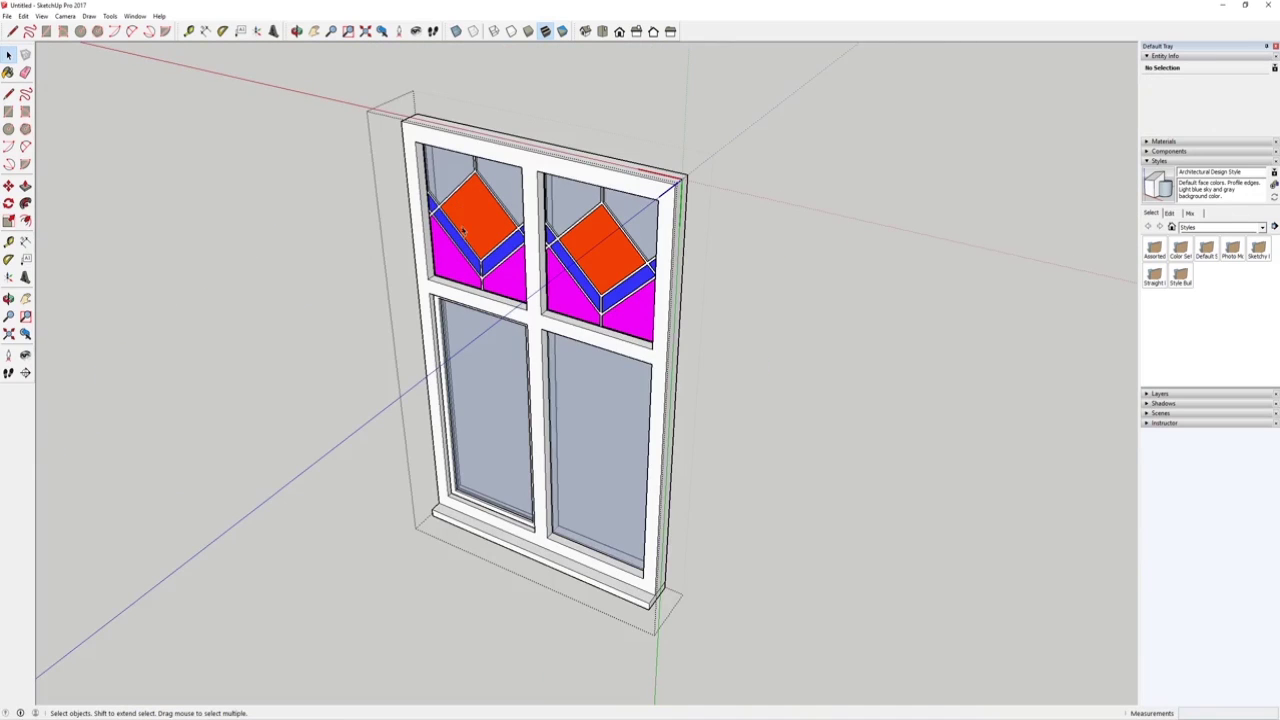
middle_click_drag(504, 307, 549, 321)
scroll(518, 300, "down", 2)
scroll(549, 321, "up", 1)
scroll(549, 320, "down", 3)
scroll(520, 300, "up", 4)
scroll(500, 295, "down", 4)
scroll(467, 282, "up", 2)
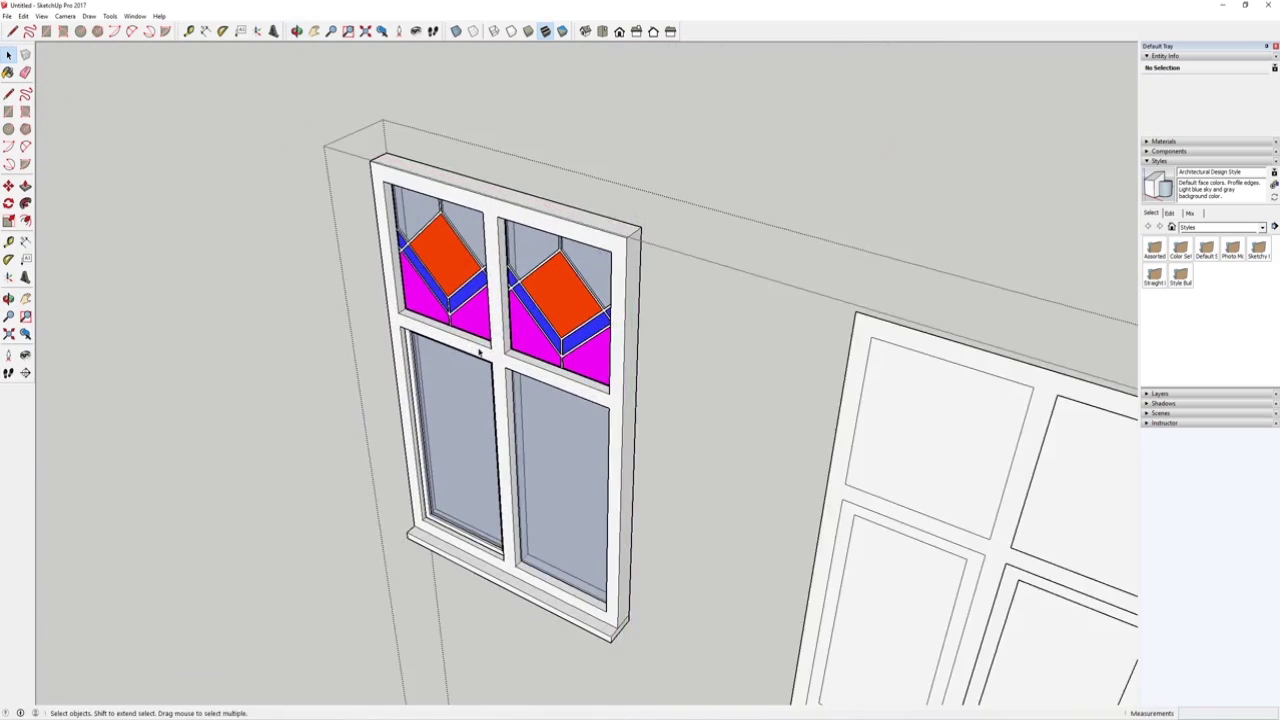
scroll(481, 352, "down", 3)
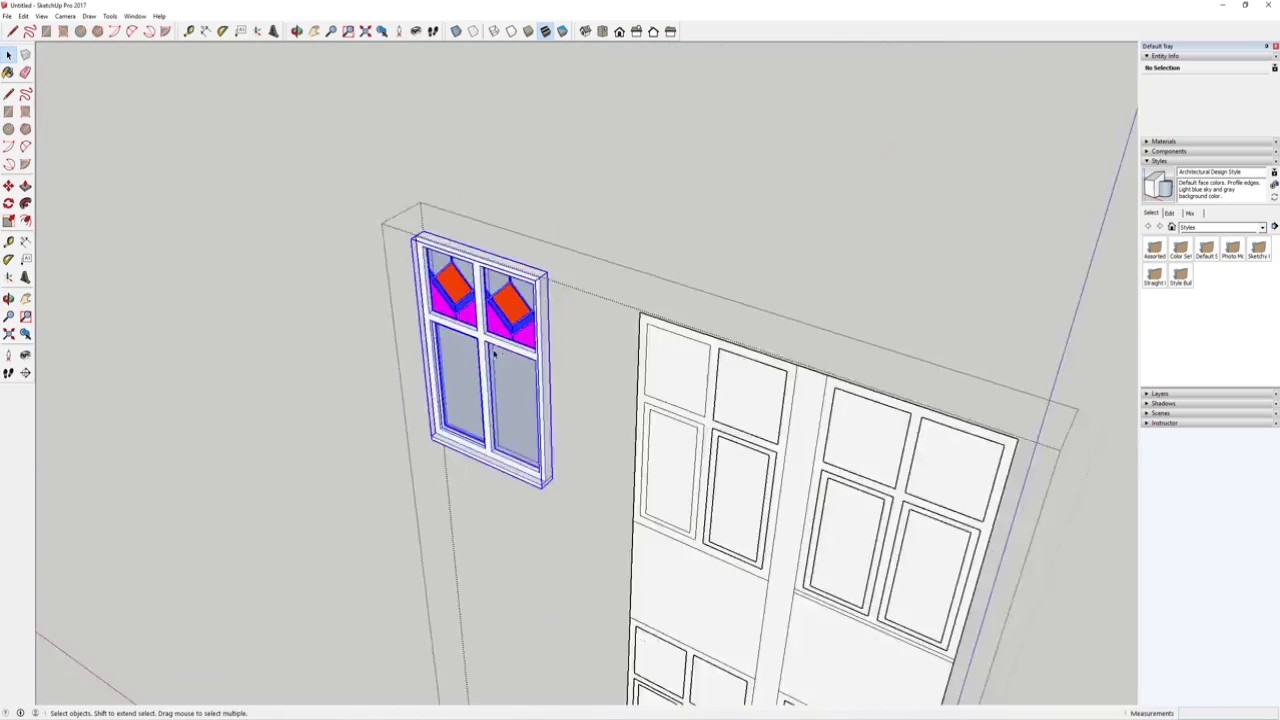
Erase all pane and frame outlines of the two topmost windows on the facade panel.
middle_click_drag(481, 352, 626, 383)
scroll(676, 347, "up", 2)
middle_click_drag(676, 347, 628, 338)
scroll(622, 338, "up", 2)
key("e")
mouse_move(566, 403)
left_mouse_down()
mouse_move(551, 396)
mouse_move(560, 380)
mouse_move(489, 340)
mouse_move(526, 251)
mouse_move(555, 226)
left_mouse_up()
mouse_move(488, 157)
left_mouse_down()
mouse_move(629, 149)
mouse_move(626, 266)
mouse_move(641, 252)
mouse_move(586, 386)
left_mouse_up()
scroll(568, 244, "down", 2)
mouse_move(578, 284)
middle_mouse_down()
mouse_move(603, 277)
mouse_move(580, 251)
middle_mouse_up()
scroll(603, 277, "down", 1)
scroll(580, 251, "up", 3)
middle_click_drag(589, 380, 580, 385)
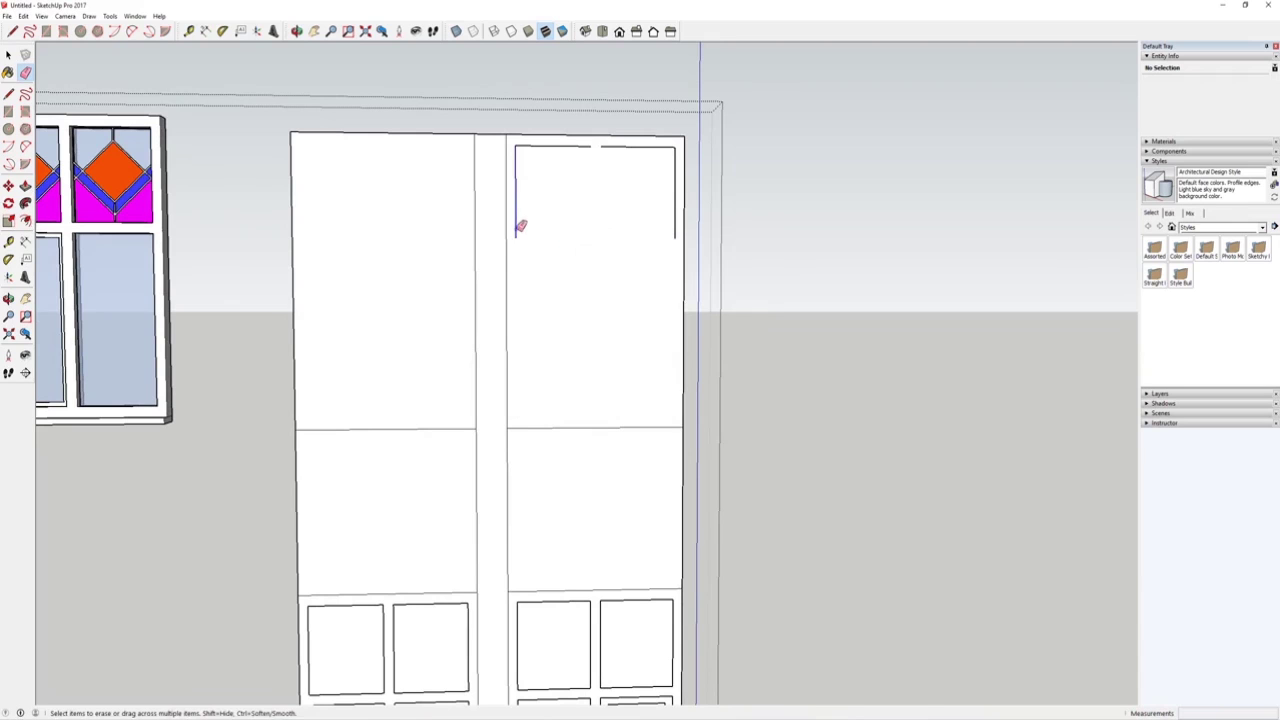
scroll(590, 215, "down", 5)
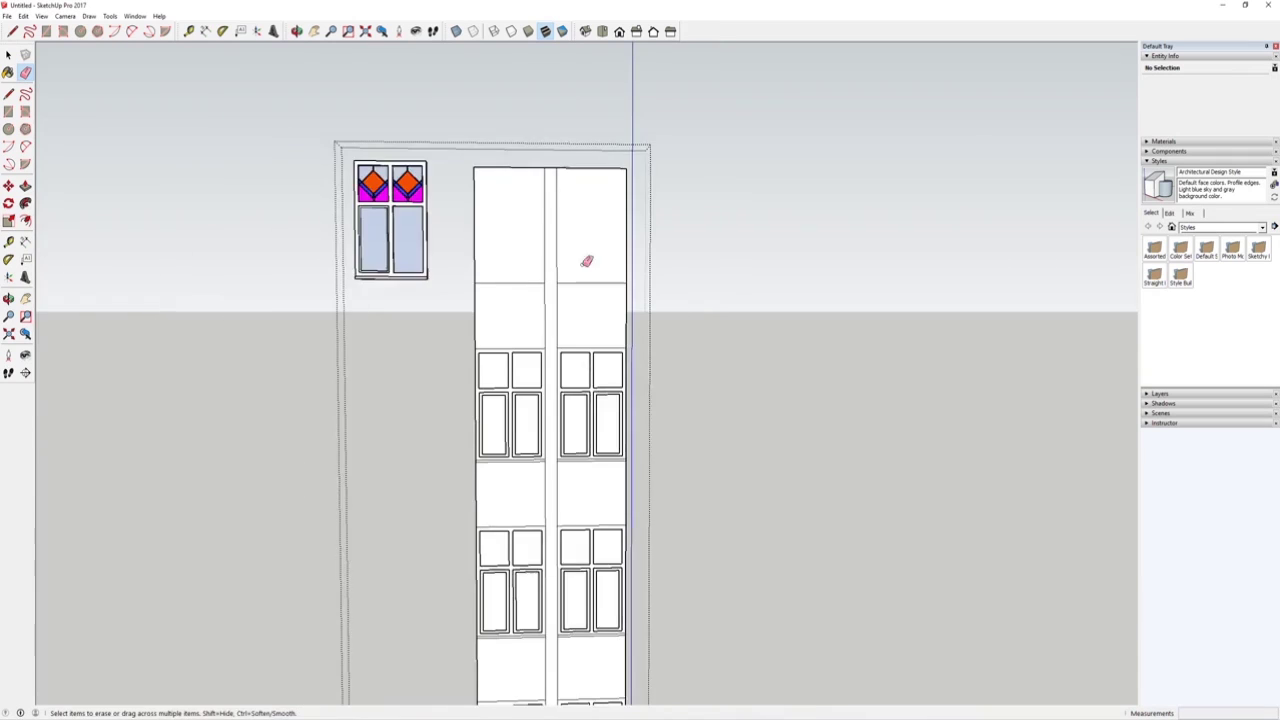
Set the camera to Parallel Projection and align the view with the facade panel's face.
scroll(563, 366, "up", 5)
left_click(7, 55)
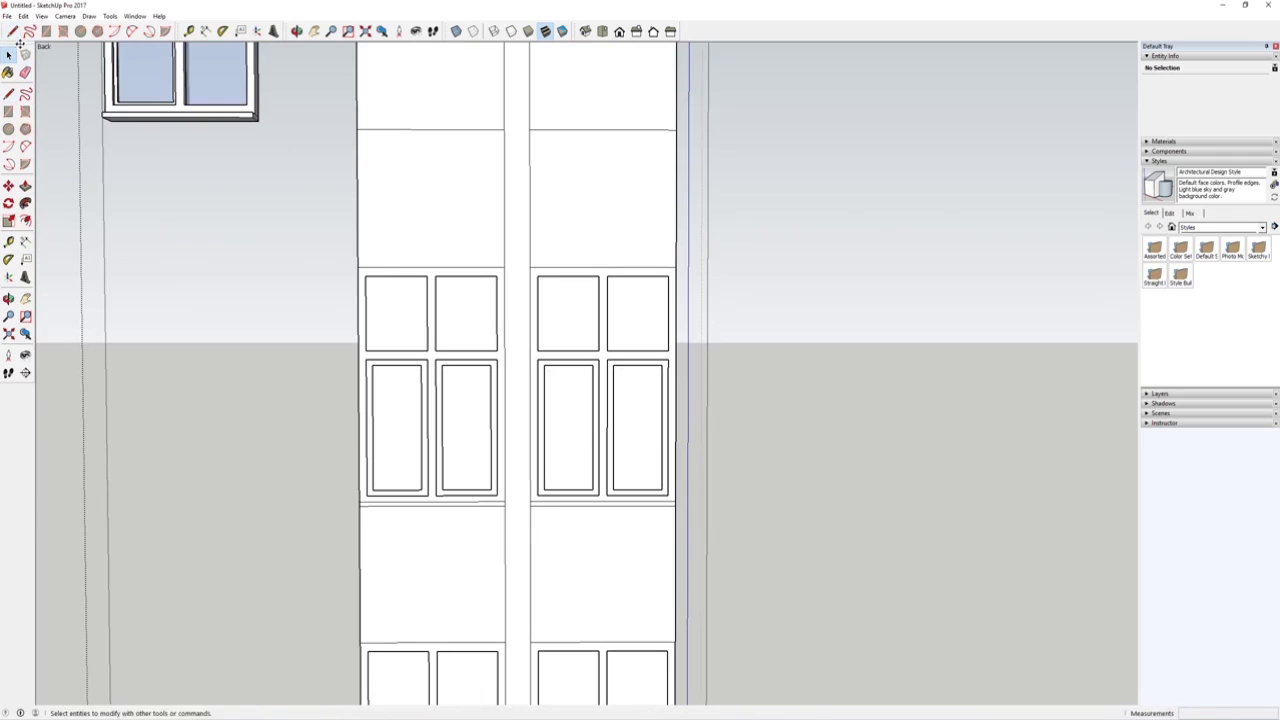
left_click(474, 172)
left_click(65, 16)
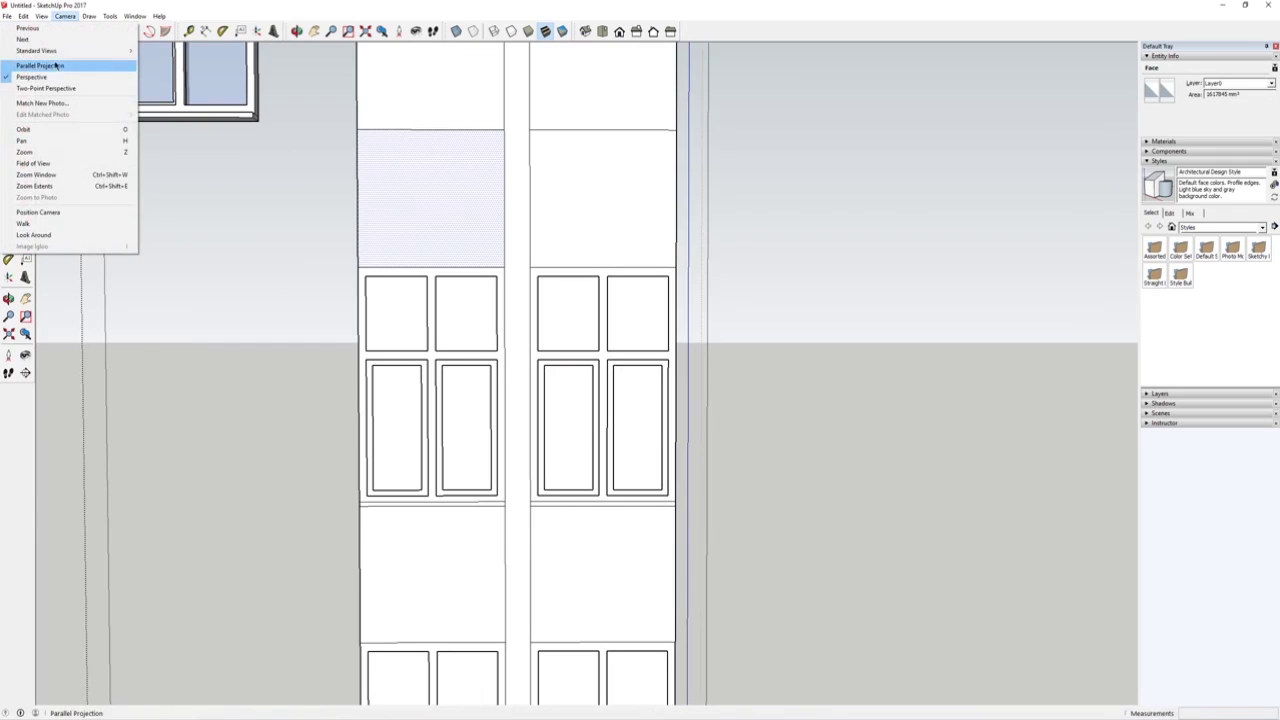
left_click(57, 65)
right_click(510, 277)
left_click(535, 352)
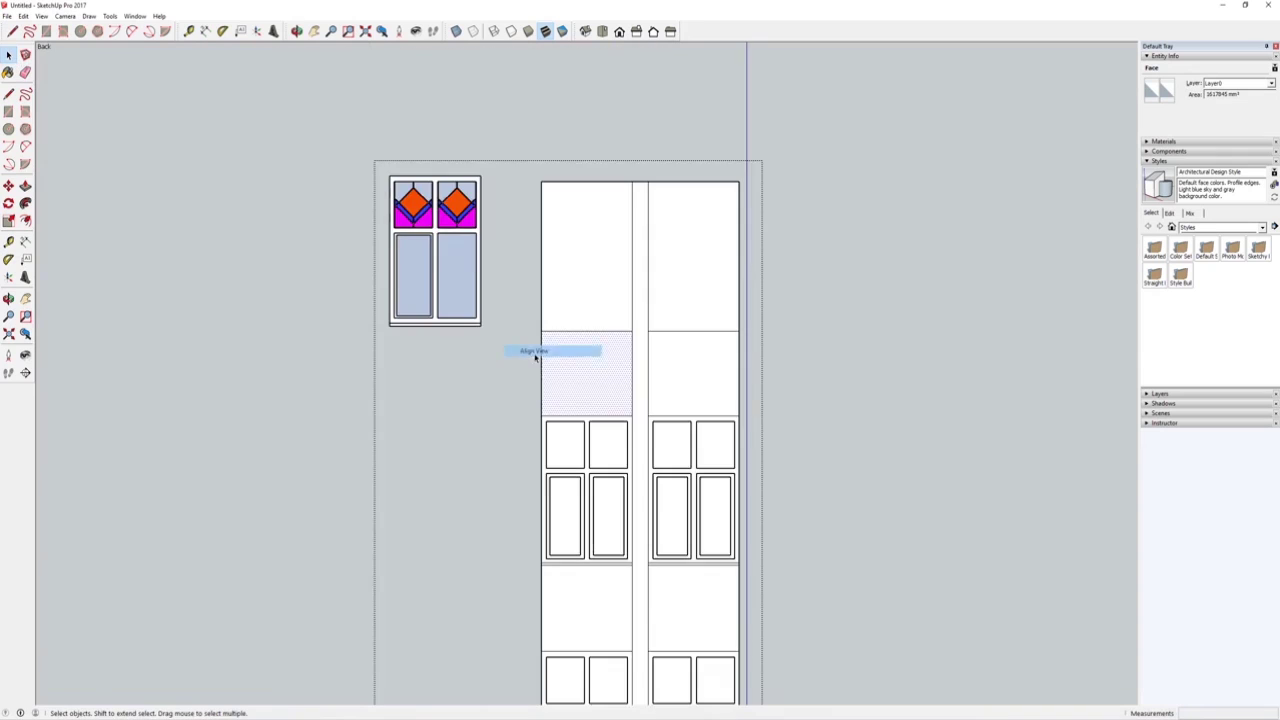
Delete the pane and frame outlines of all remaining window rows on the facade panel, down to the ground floor.
left_click_drag(688, 510, 760, 552)
key("Delete")
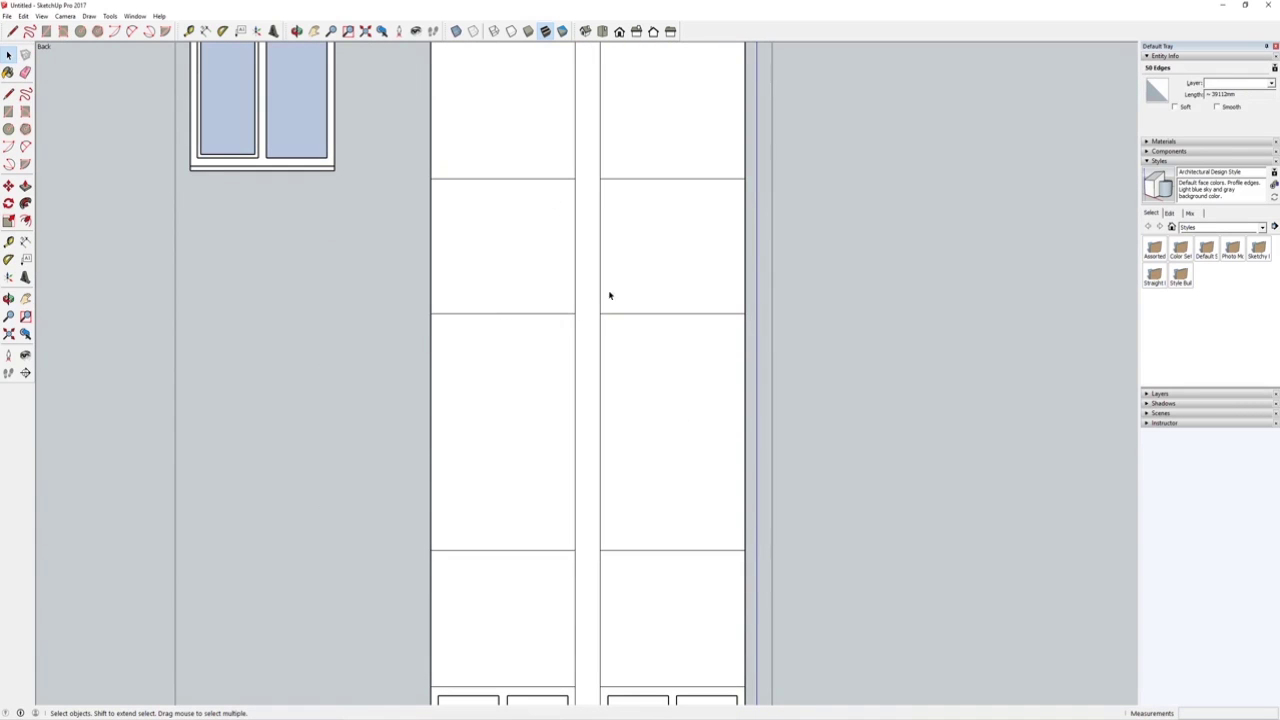
scroll(560, 303, "down", 7)
key("ctrl+z")
scroll(577, 348, "up", 9)
left_click_drag(239, 163, 786, 520)
scroll(557, 277, "down", 3)
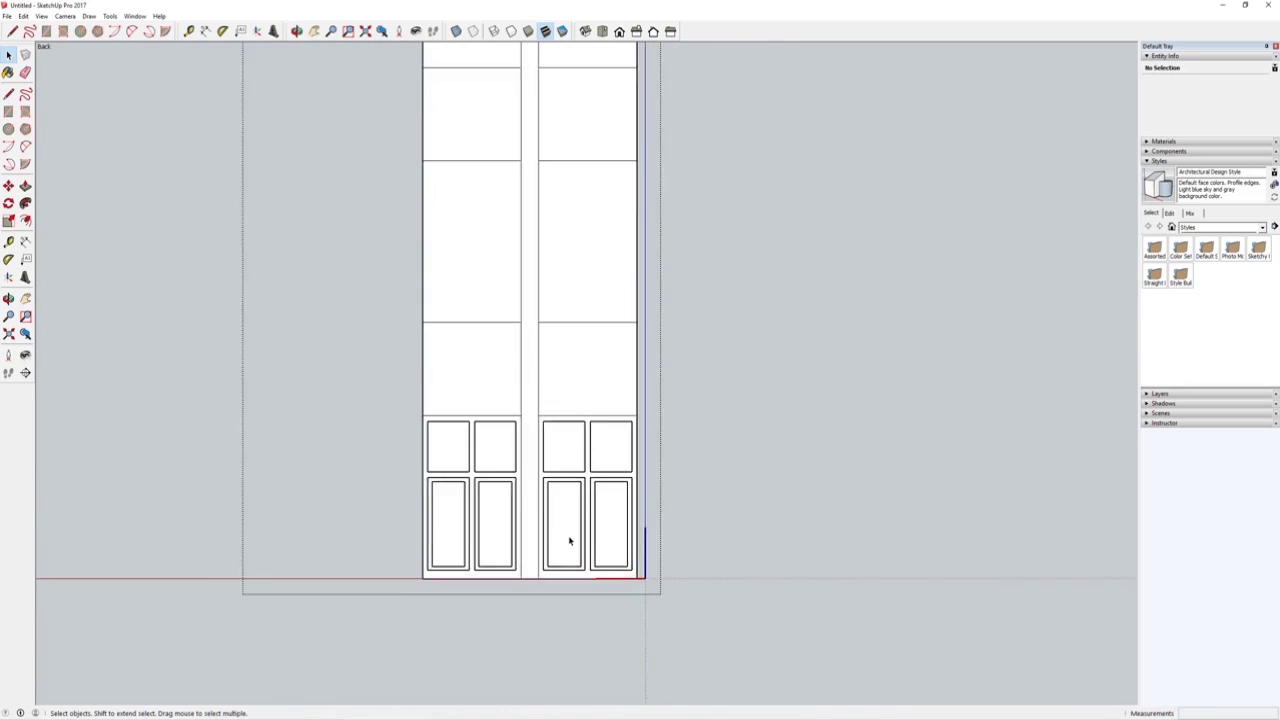
scroll(569, 541, "up", 3)
left_click_drag(275, 237, 809, 586)
scroll(629, 529, "down", 3)
Check the cleared facade panel up to its top and set the camera back to Perspective.
scroll(562, 328, "down", 7)
middle_click_drag(579, 257, 584, 486, "shift")
scroll(594, 259, "up", 3)
middle_click_drag(591, 295, 558, 217, "shift")
left_click_drag(557, 217, 543, 259)
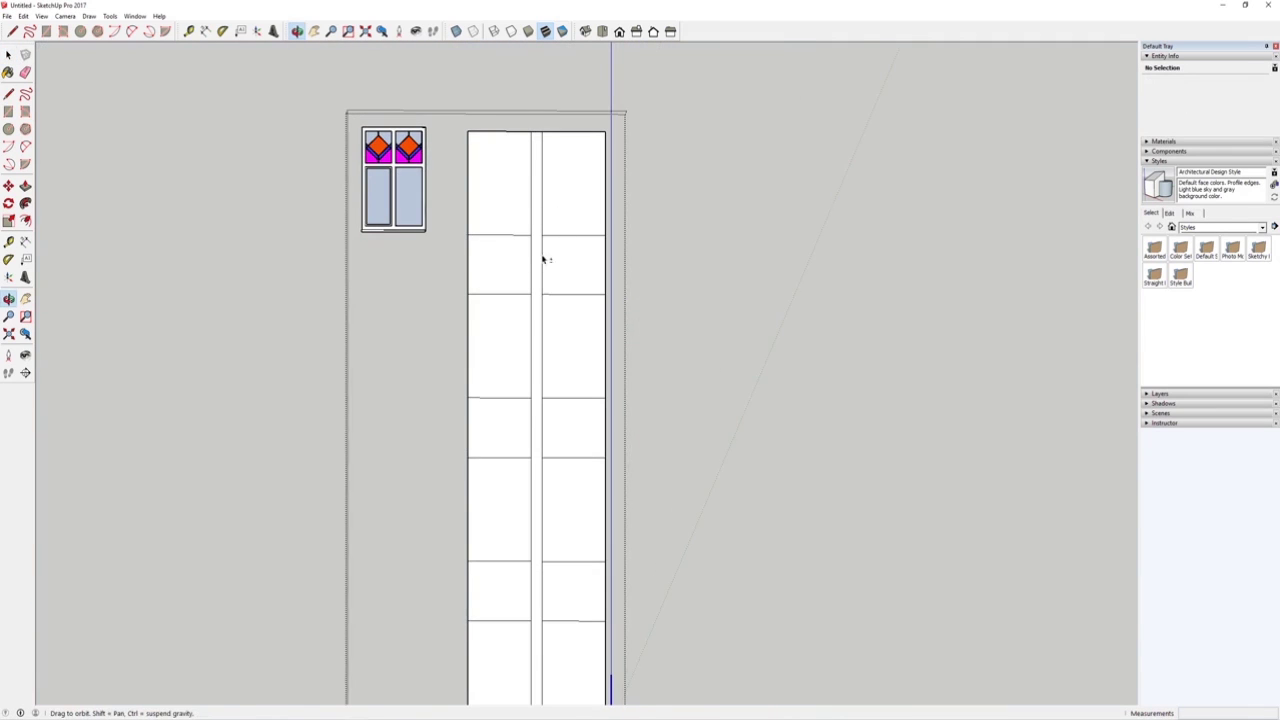
left_click(66, 17)
left_click(60, 79)
scroll(540, 300, "down", 4)
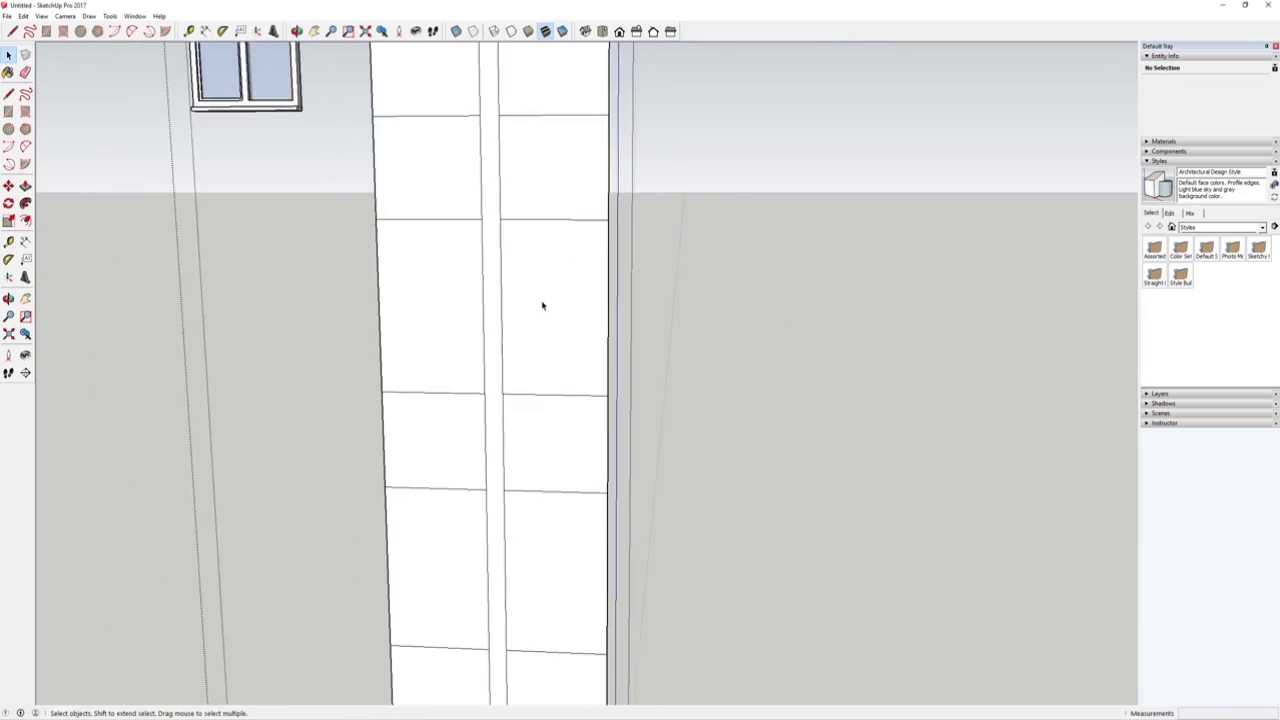
Group the facade panel's upper-left window face together with its bounding edges.
key("space")
scroll(509, 243, "up", 3)
left_click(517, 209)
scroll(514, 283, "down", 3)
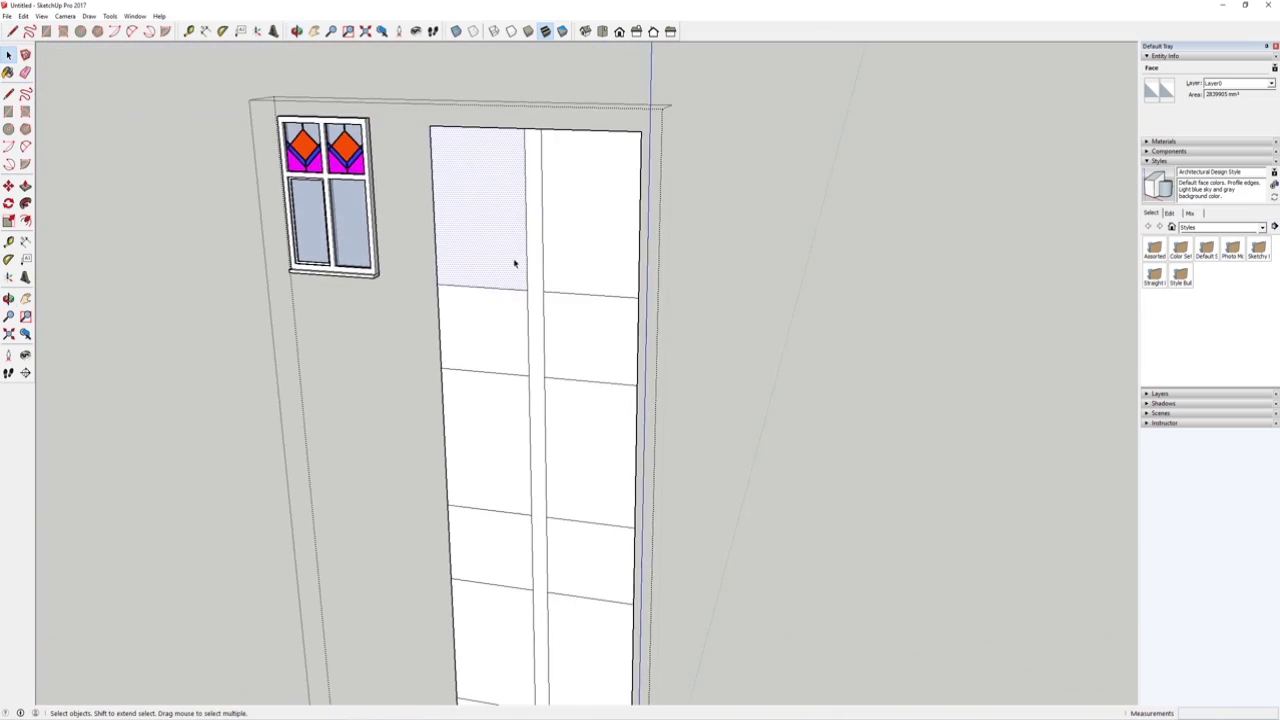
right_click(504, 224)
left_click(528, 305)
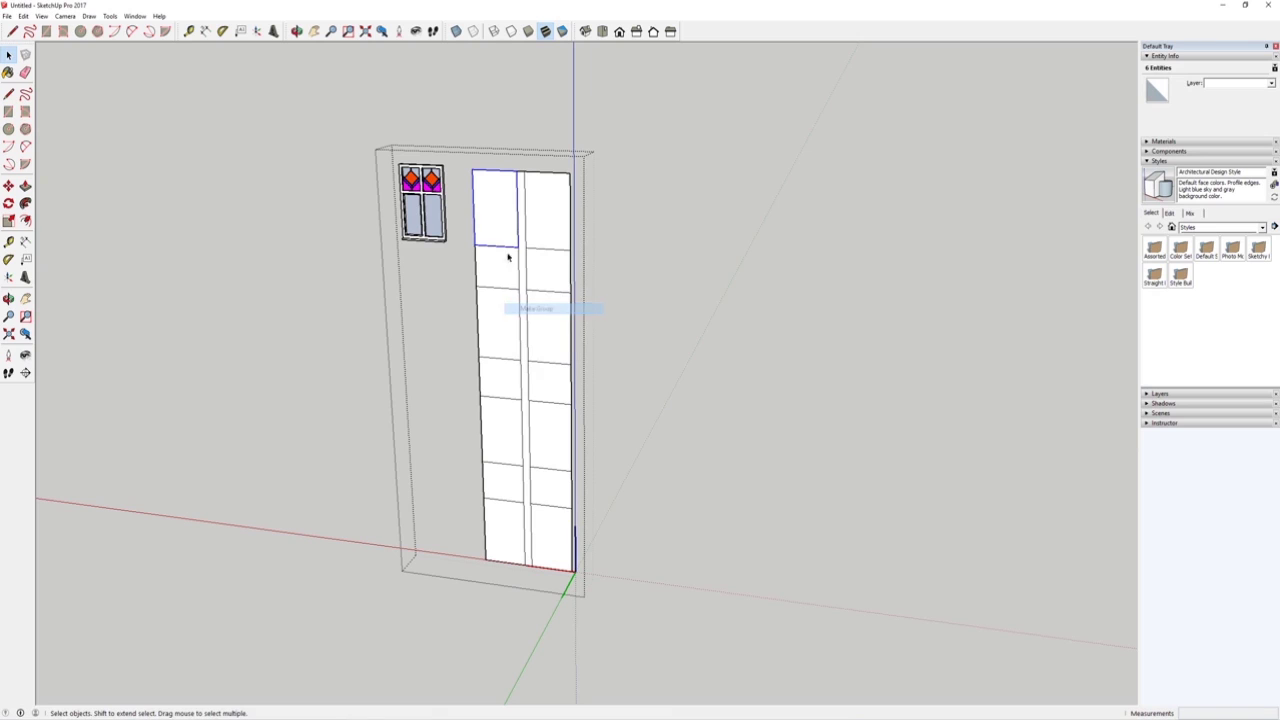
Convert the upper-left window group into a component named "Window template".
right_click(494, 201)
key("Escape")
scroll(491, 195, "up", 2)
right_click(493, 201)
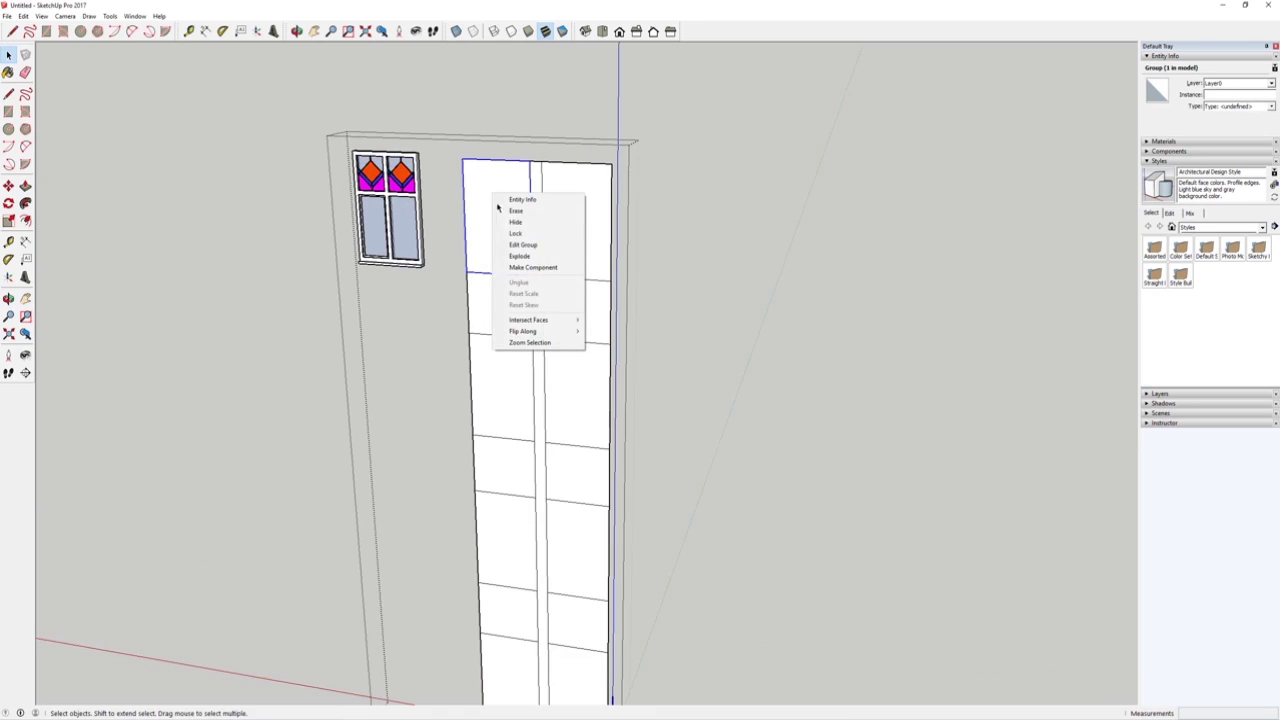
left_click(529, 267)
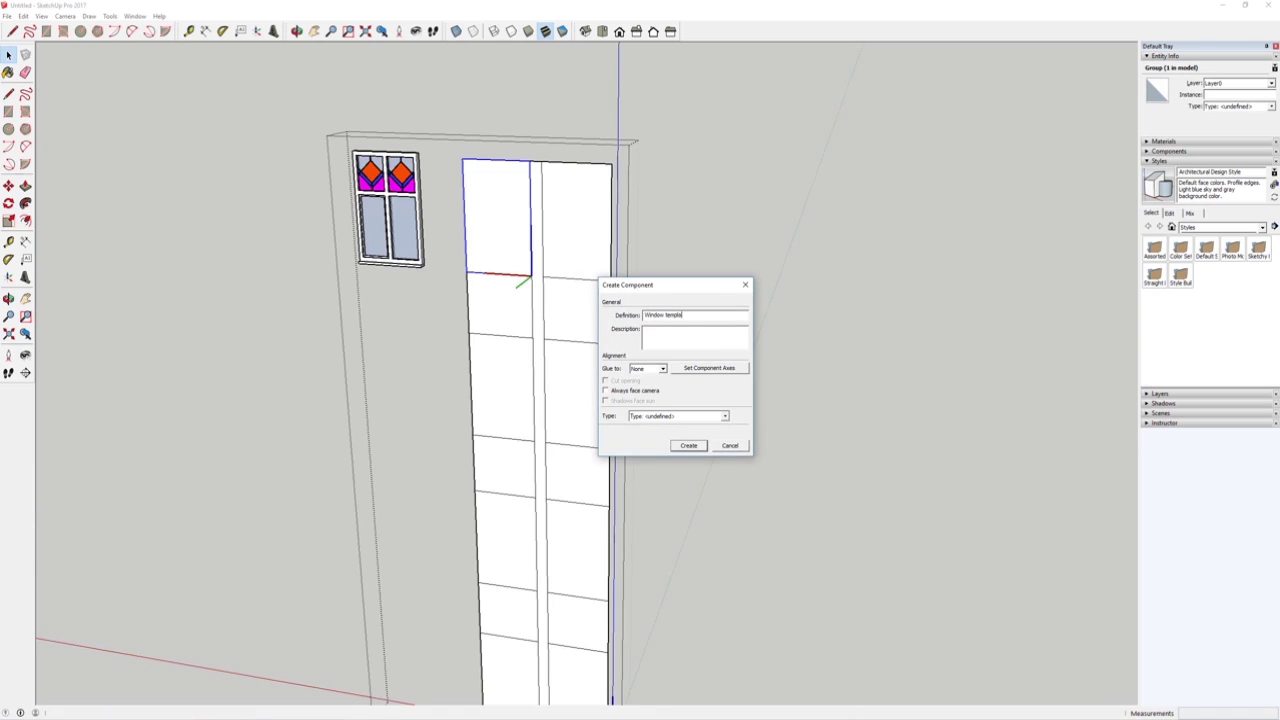
type("Window template")
key("Return")
scroll(589, 326, "down", 5)
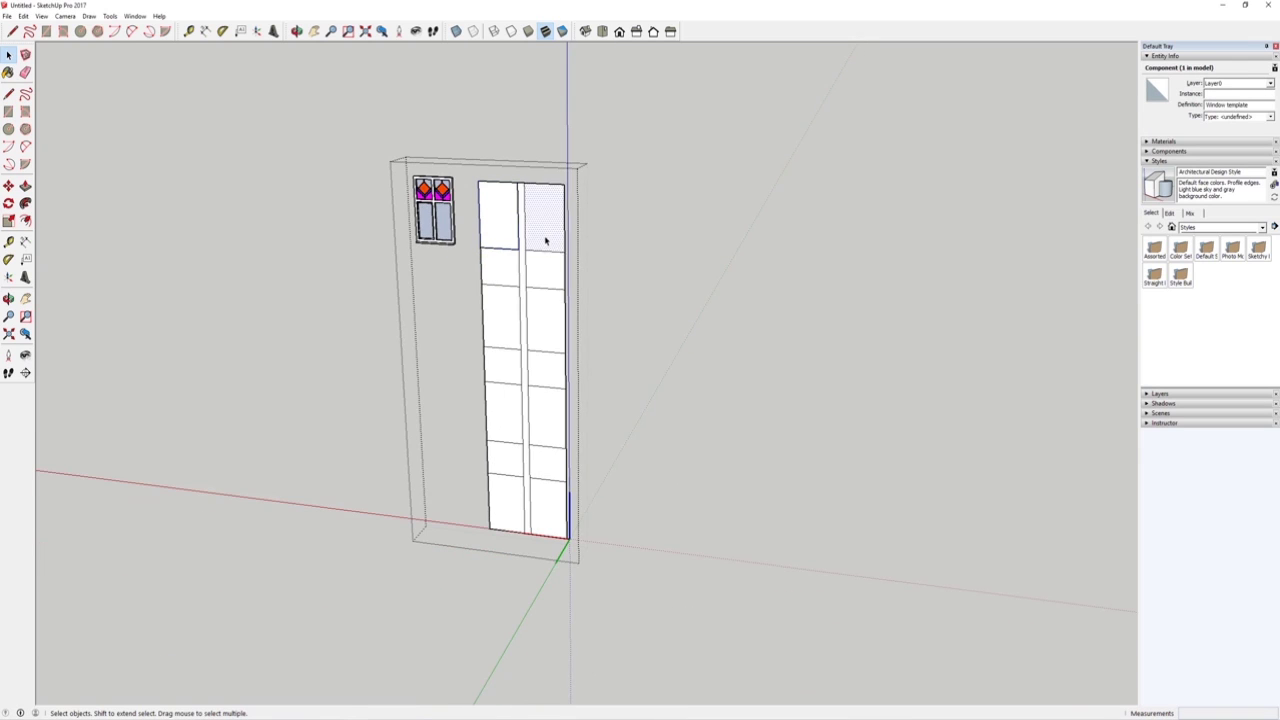
Delete the blank faces from all the other window openings of the facade panel, keeping only the Window template component.
key("Delete")
left_click(509, 502)
key("Delete")
Copy the Window template component from its upper-left corner into the empty opening beside it in the top row.
left_click(500, 227)
scroll(500, 227, "up", 4)
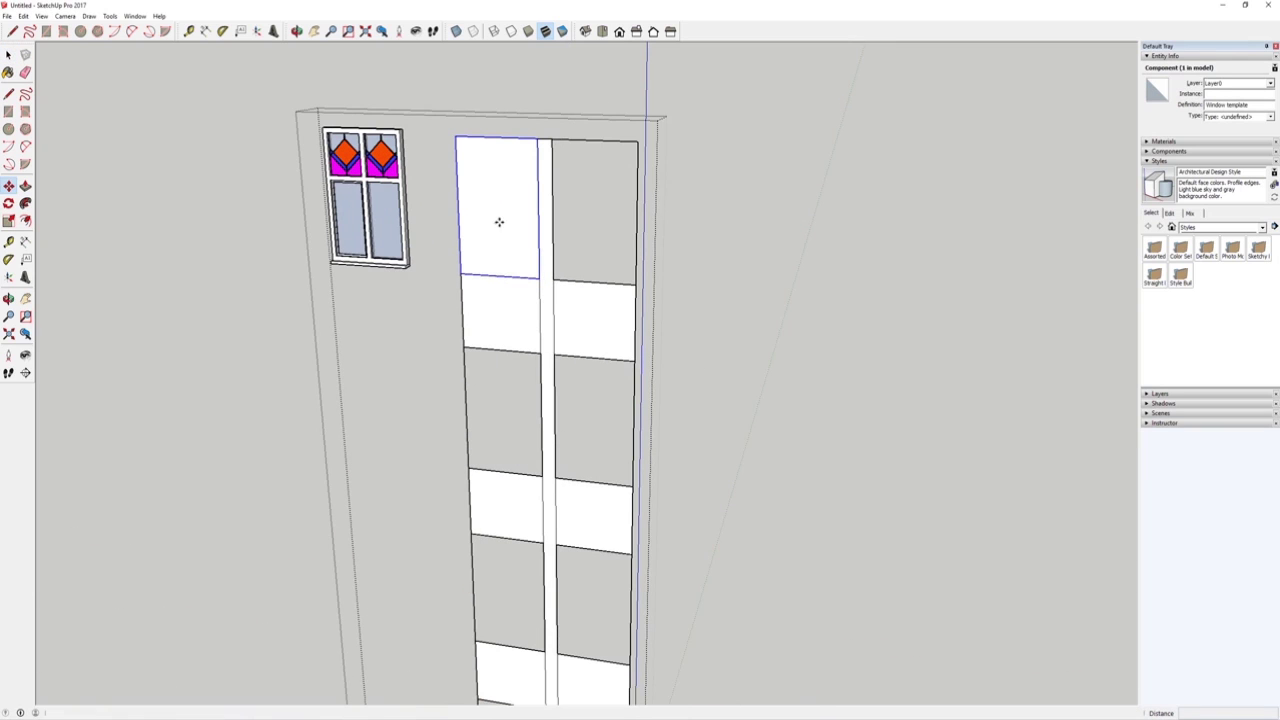
key("ctrl")
left_click(457, 139)
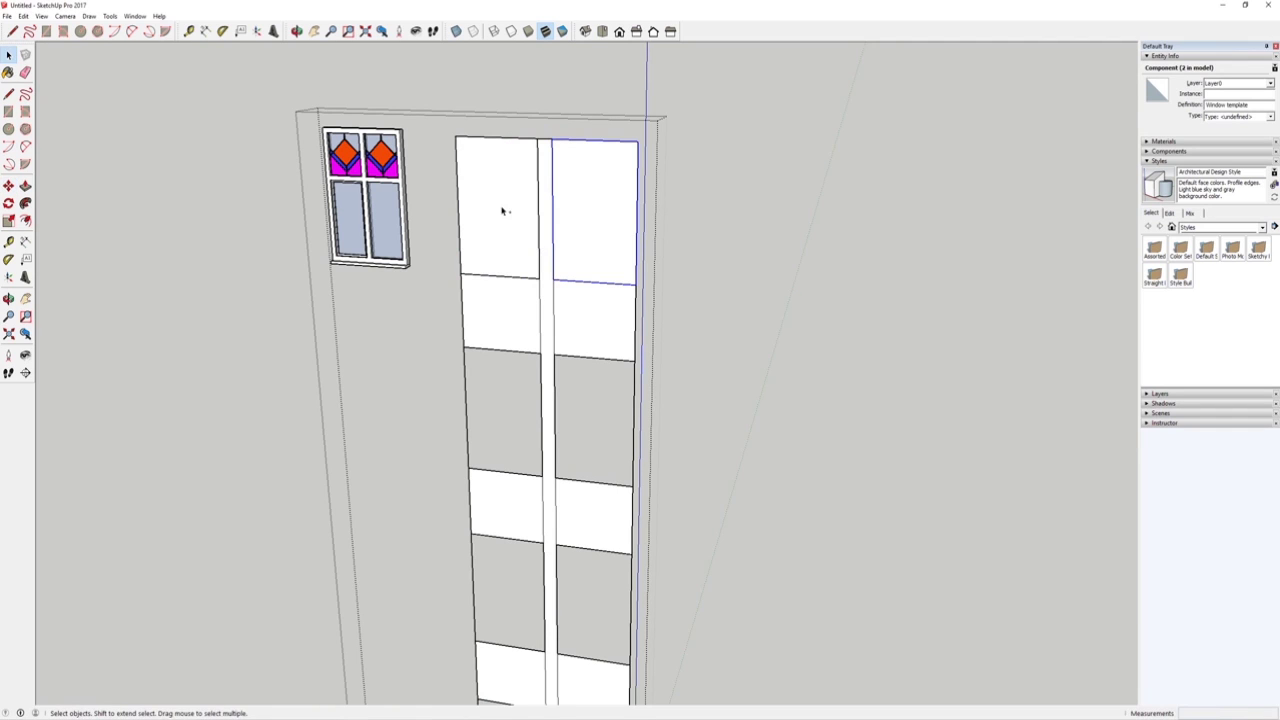
Copy the top pair of window templates down into the openings of the three lower rows.
key("ctrl")
left_click(457, 138)
left_click(465, 348)
middle_click_drag(536, 388, 520, 194, "shift")
left_click(451, 158)
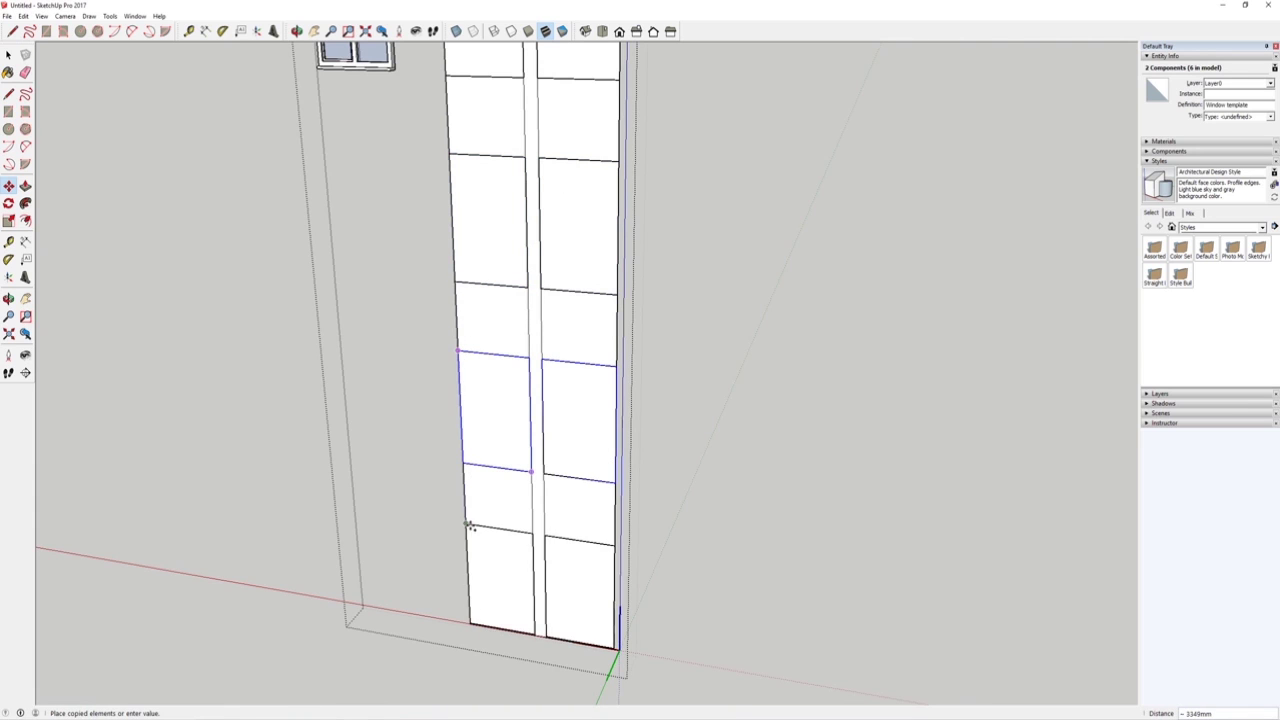
scroll(525, 621, "up", 3)
scroll(529, 629, "down", 1)
Scale the lowest pair of window templates in height to fit the bottom row's openings.
key("s")
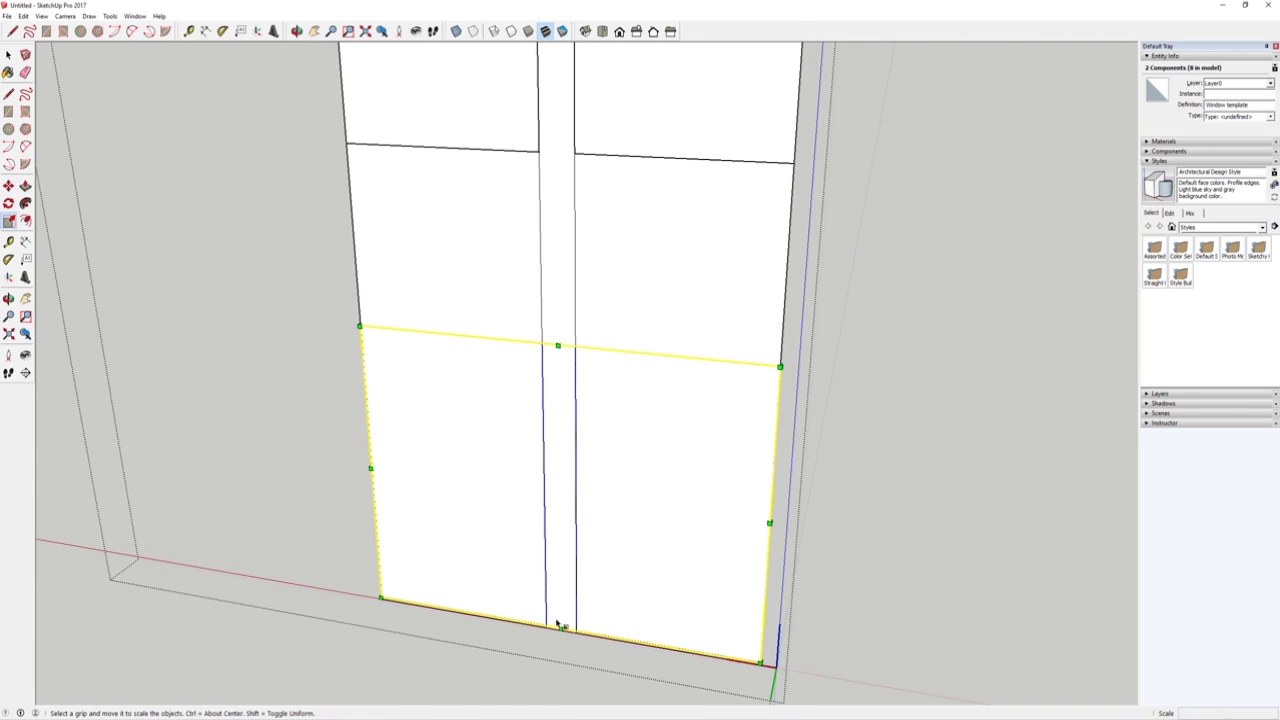
left_click(559, 629)
middle_click_drag(532, 234, 521, 503, "shift")
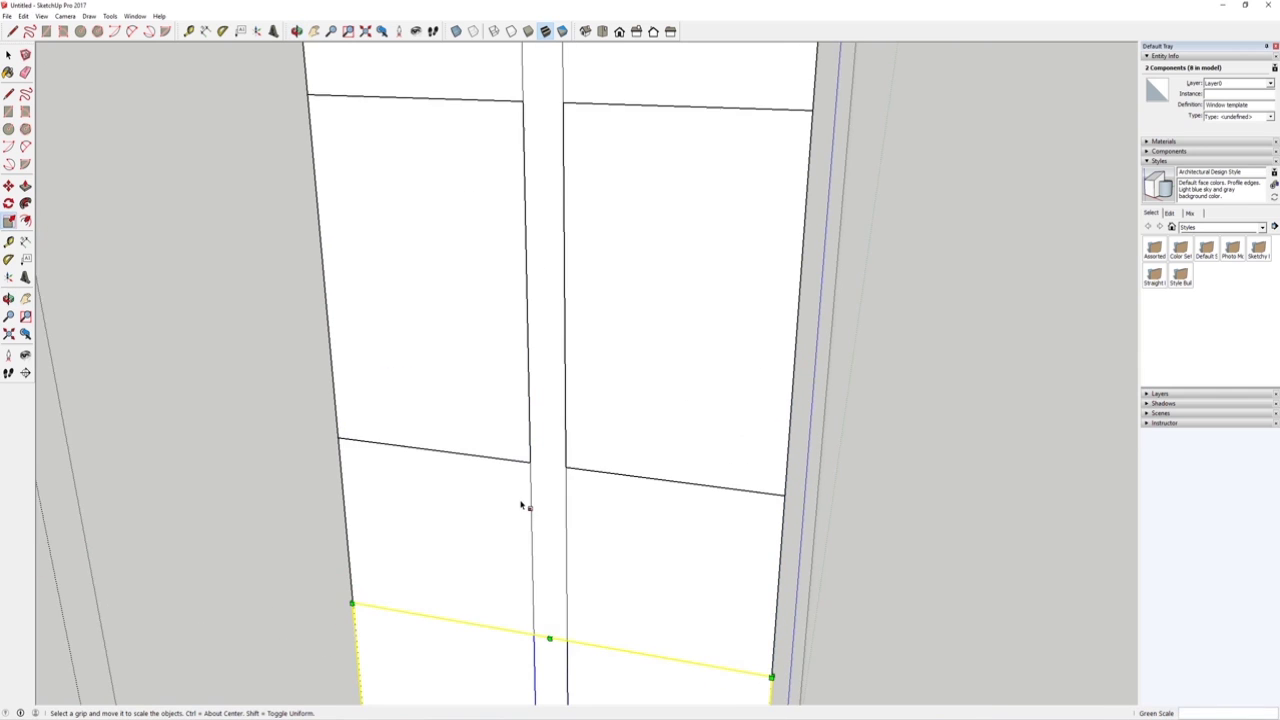
scroll(521, 504, "down", 1)
Check the fit of the copied window templates from the lowest row up to the top of the facade panel.
left_click(8, 55)
scroll(531, 429, "down", 5)
scroll(586, 400, "up", 8)
scroll(464, 519, "down", 2)
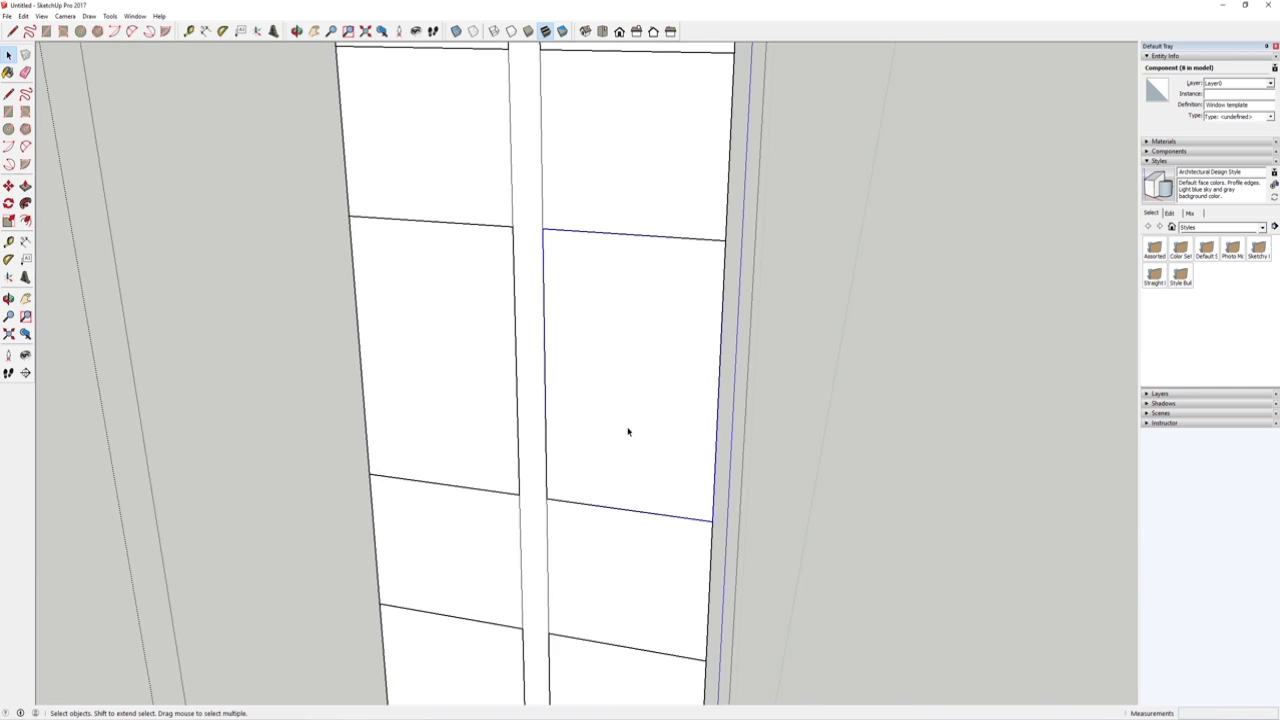
scroll(628, 432, "down", 2)
left_click(537, 417)
scroll(535, 417, "down", 1)
scroll(534, 410, "up", 1)
scroll(486, 283, "up", 1)
Cut the detailed stained-glass window out of the facade panel and paste it inside the Window template component.
left_click(313, 198)
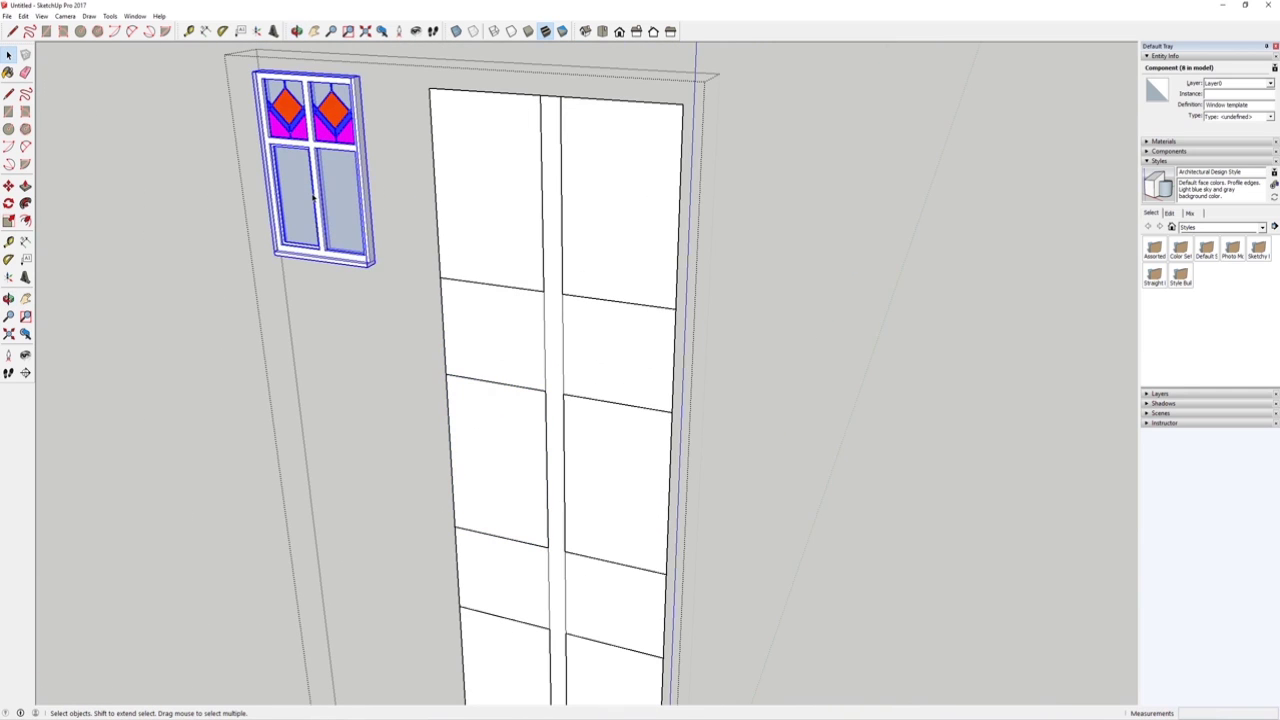
key("Delete")
double_click(449, 229)
middle_click_drag(471, 220, 509, 242)
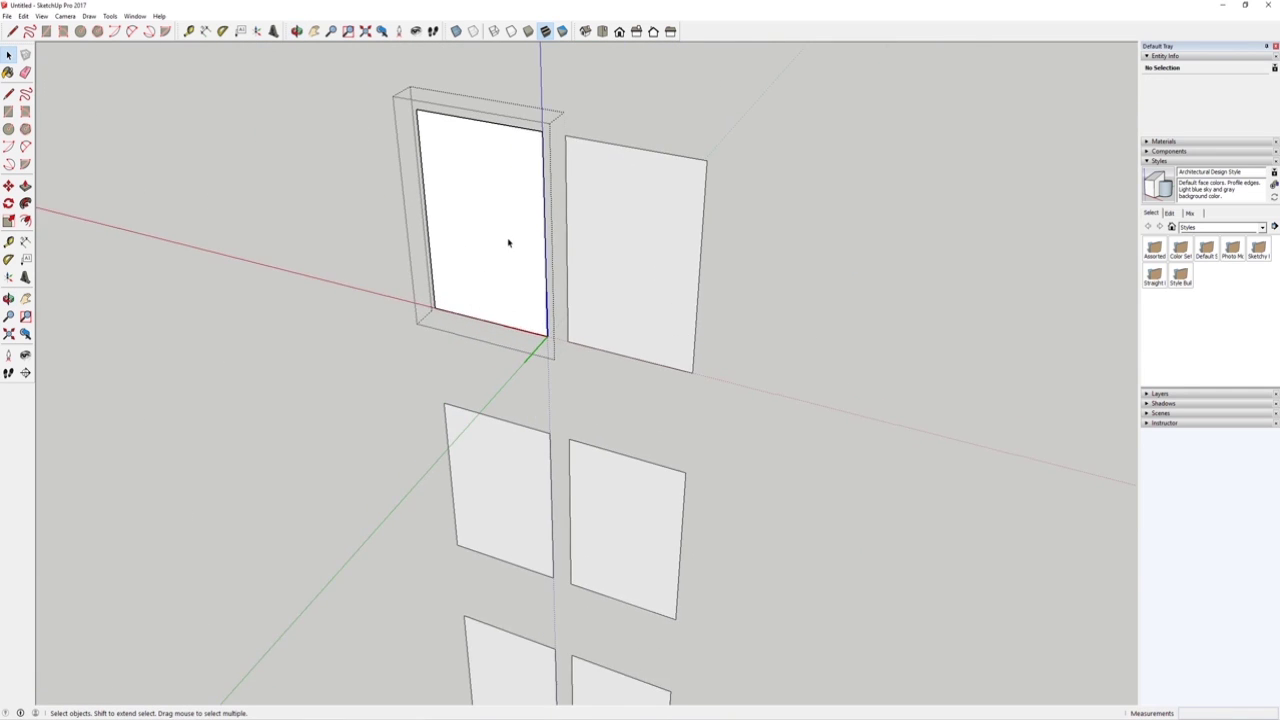
scroll(509, 241, "up", 1)
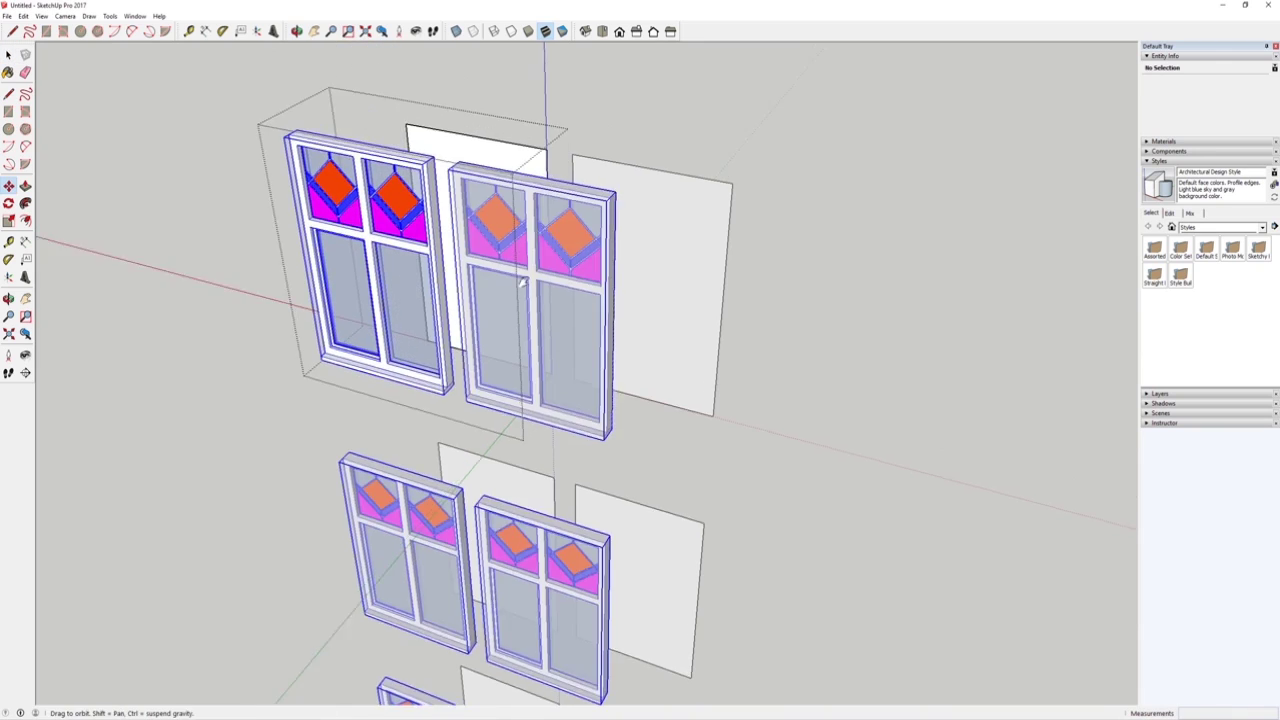
scroll(190, 163, "up", 3)
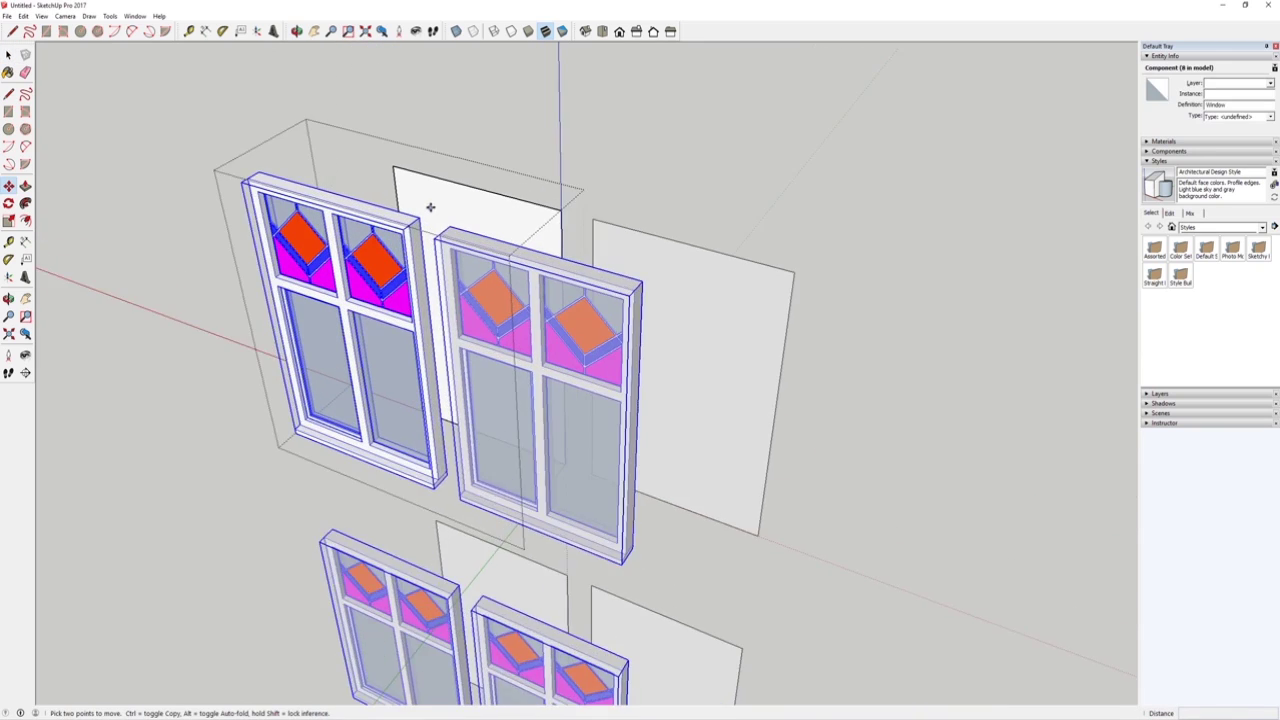
Move the pasted window by its upper-left corner onto the matching corner of the template face.
key("m")
left_click(195, 158)
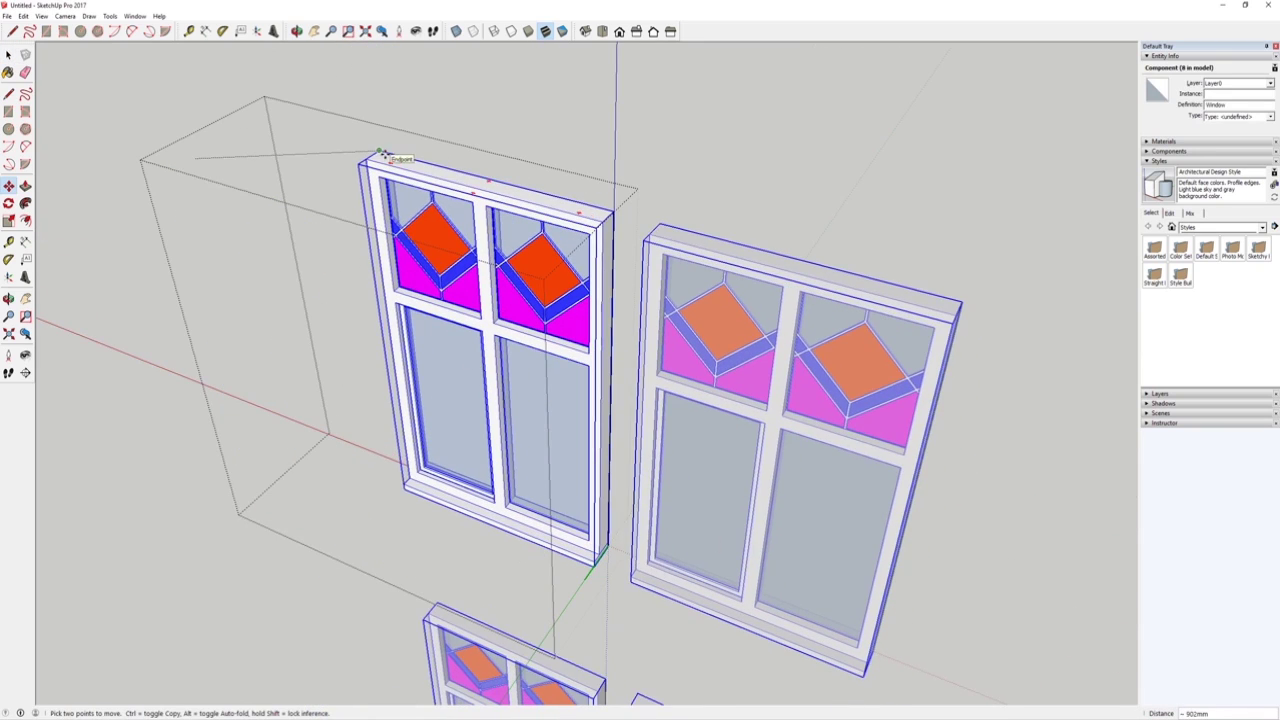
left_click(380, 152)
Shift the window about 109 mm in depth inside the template, and close the Window template component.
scroll(520, 395, "down", 3)
middle_click_drag(375, 535, 488, 405)
scroll(472, 450, "down", 6)
scroll(475, 310, "up", 5)
middle_click_drag(475, 310, 905, 425)
middle_click_drag(518, 412, 494, 408)
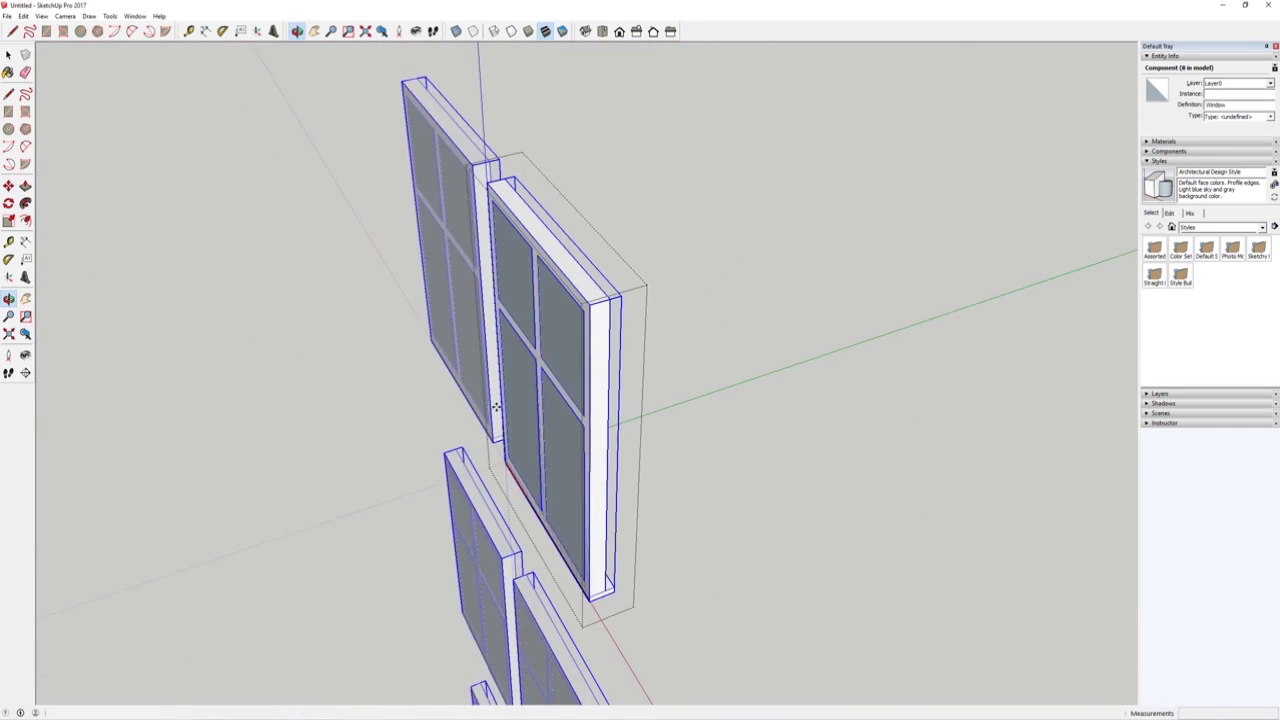
scroll(602, 302, "up", 3)
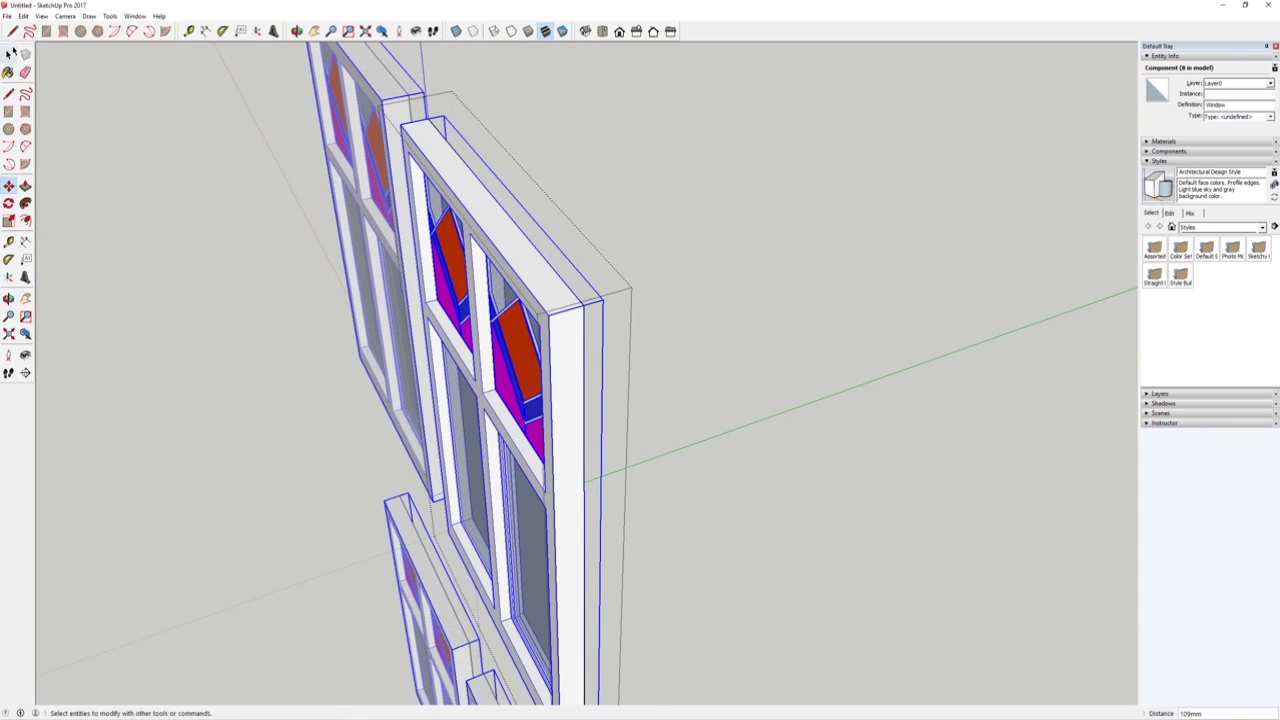
middle_click_drag(521, 398, 283, 371)
scroll(722, 422, "down", 3)
middle_click_drag(722, 422, 243, 289)
middle_click_drag(418, 358, 427, 337)
scroll(413, 358, "up", 1)
left_click(400, 363)
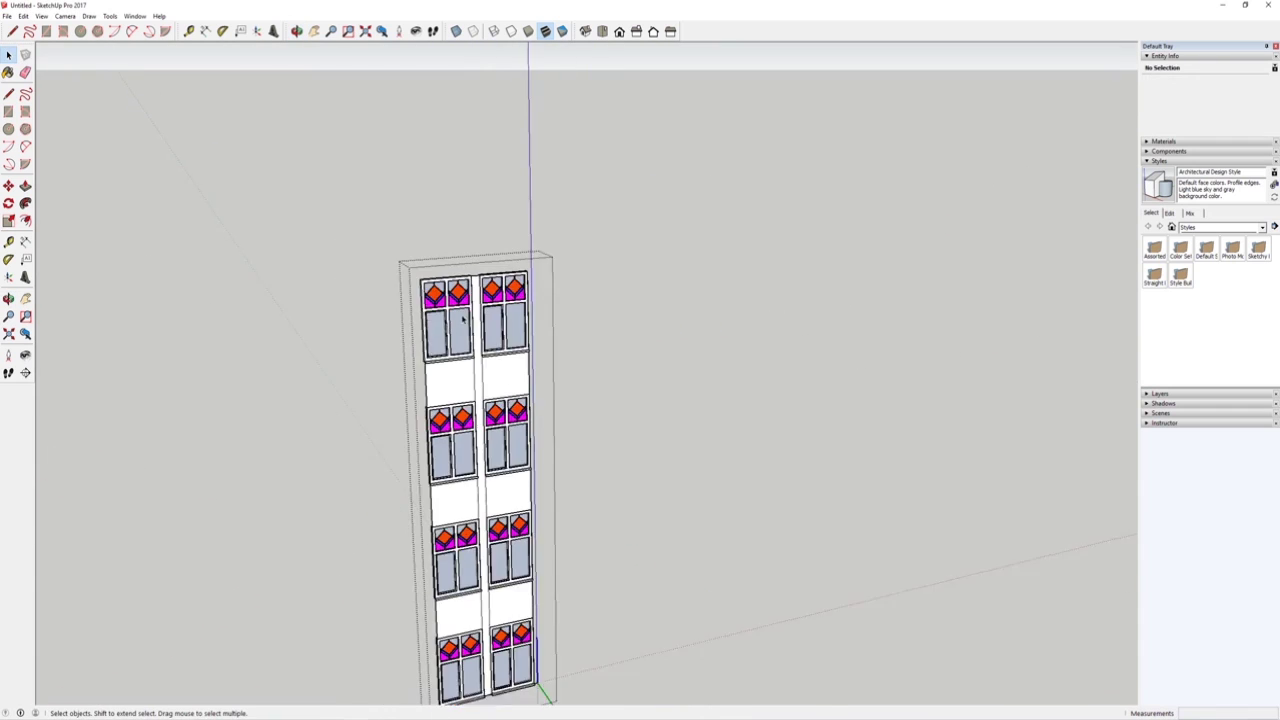
Leave the facade panel and examine its windows against the full building elevation.
scroll(243, 374, "down", 3)
middle_click_drag(243, 374, 277, 331)
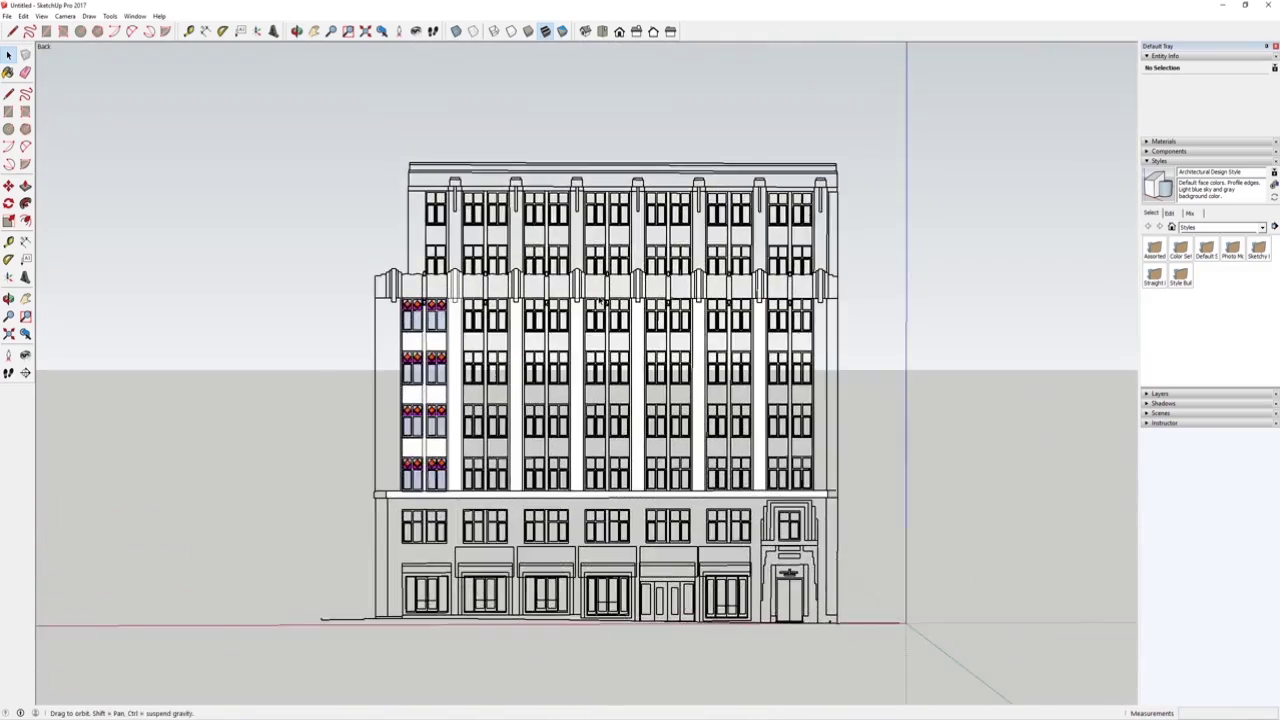
scroll(440, 420, "up", 6)
middle_click_drag(426, 437, 440, 492)
scroll(500, 460, "down", 7)
middle_click_drag(520, 400, 555, 445)
scroll(565, 312, "up", 5)
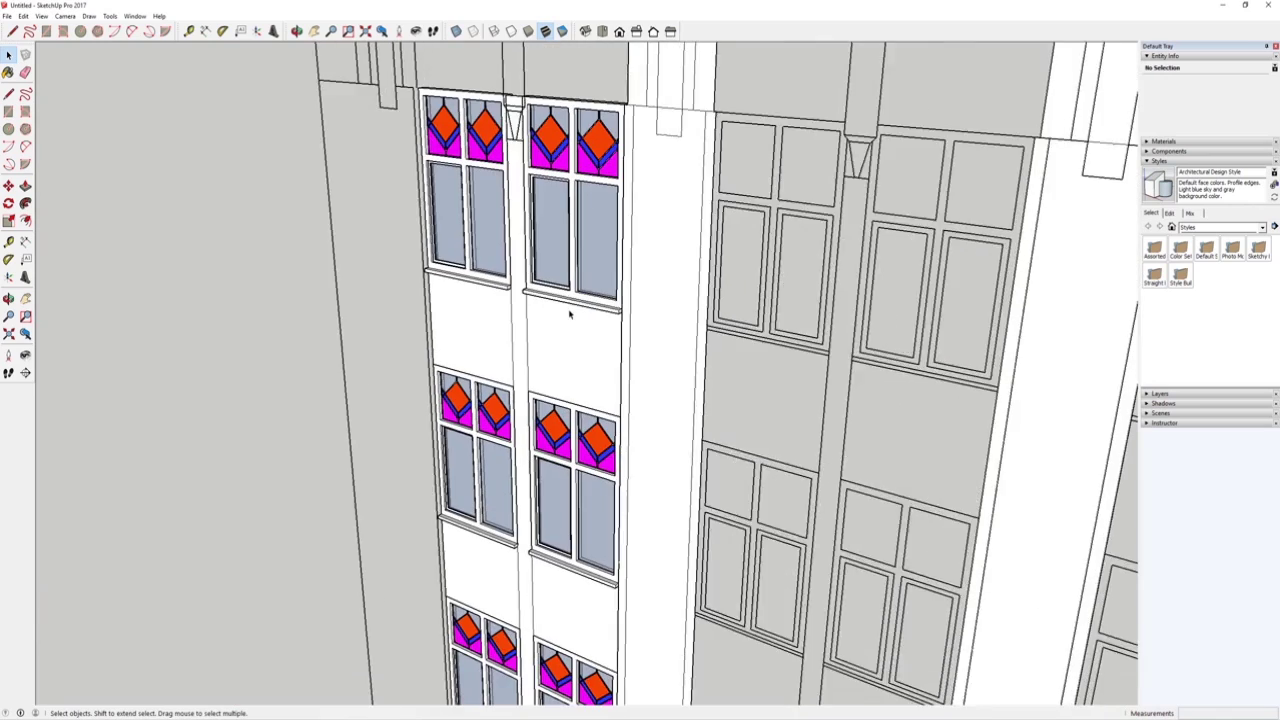
Open the facade panel for editing and select the blank infill face below the upper-right window.
double_click(569, 316)
left_click(563, 330)
middle_click_drag(563, 330, 554, 355)
scroll(555, 370, "down", 5)
scroll(557, 425, "up", 3)
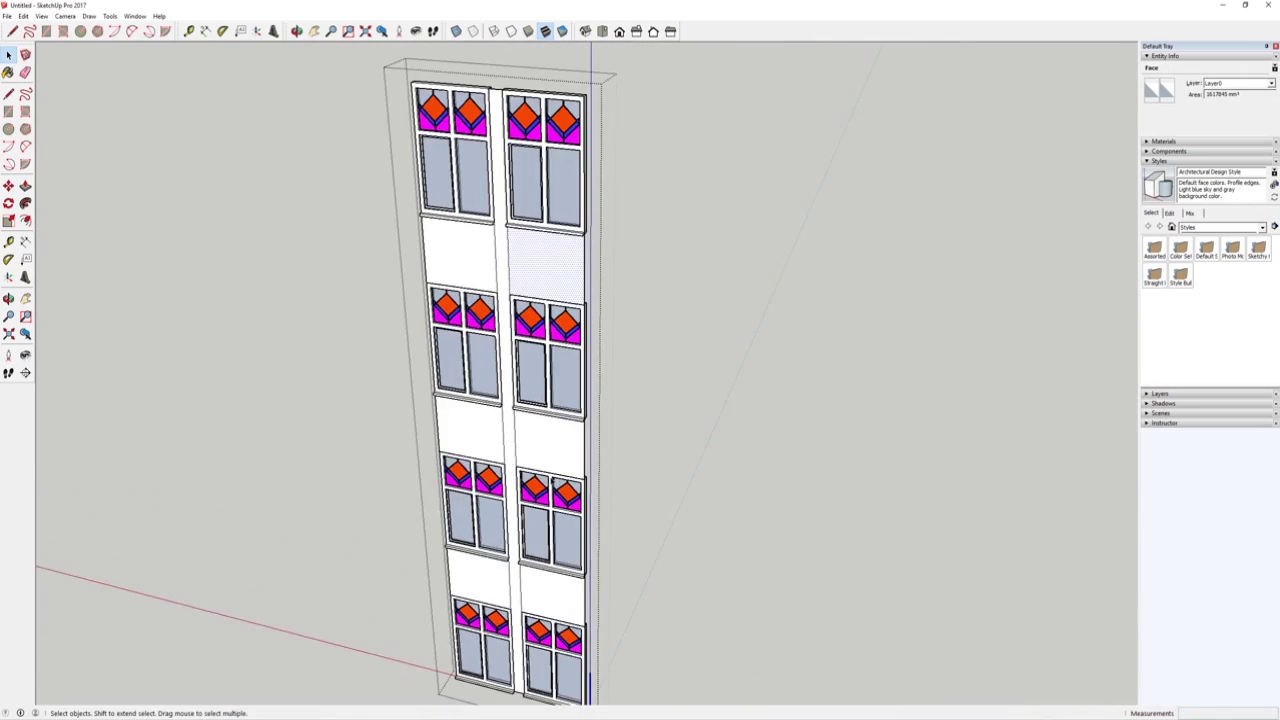
middle_click_drag(553, 483, 675, 610)
Switch to Windows Photo Viewer and view the Night shot.jpg reference photo of the building.
mouse_move(747, 718)
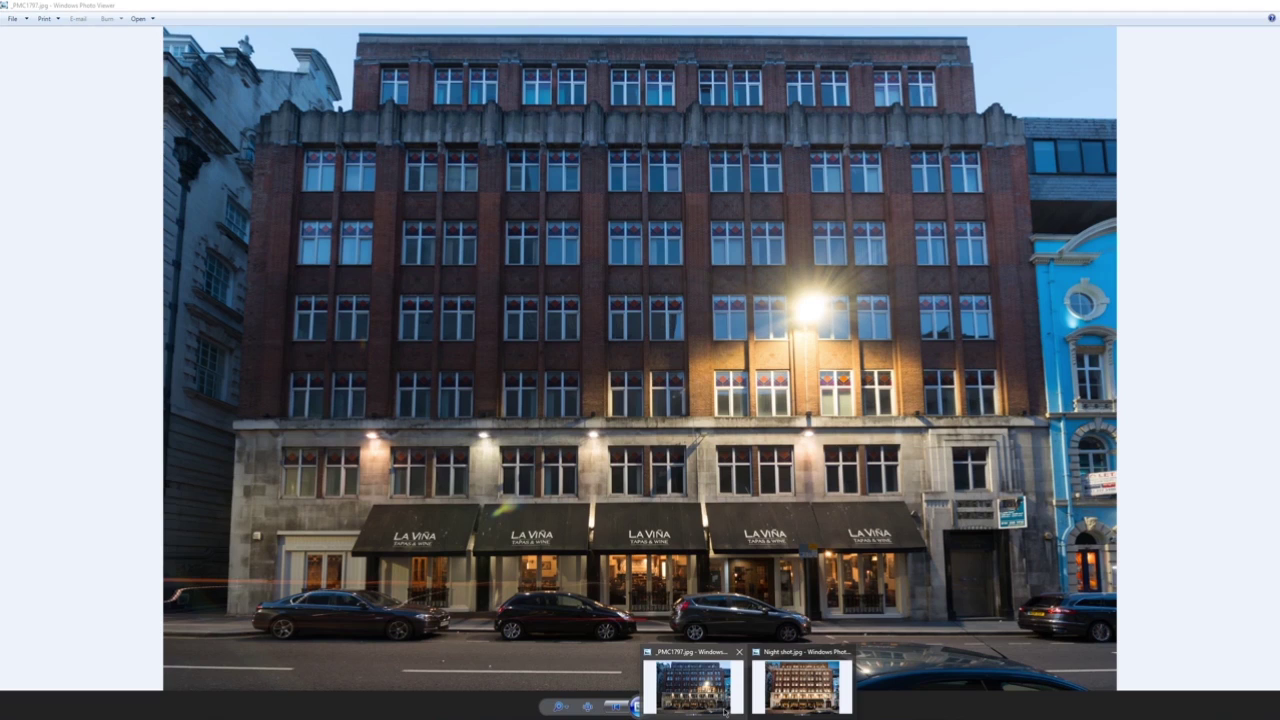
mouse_move(796, 695)
left_click(790, 685)
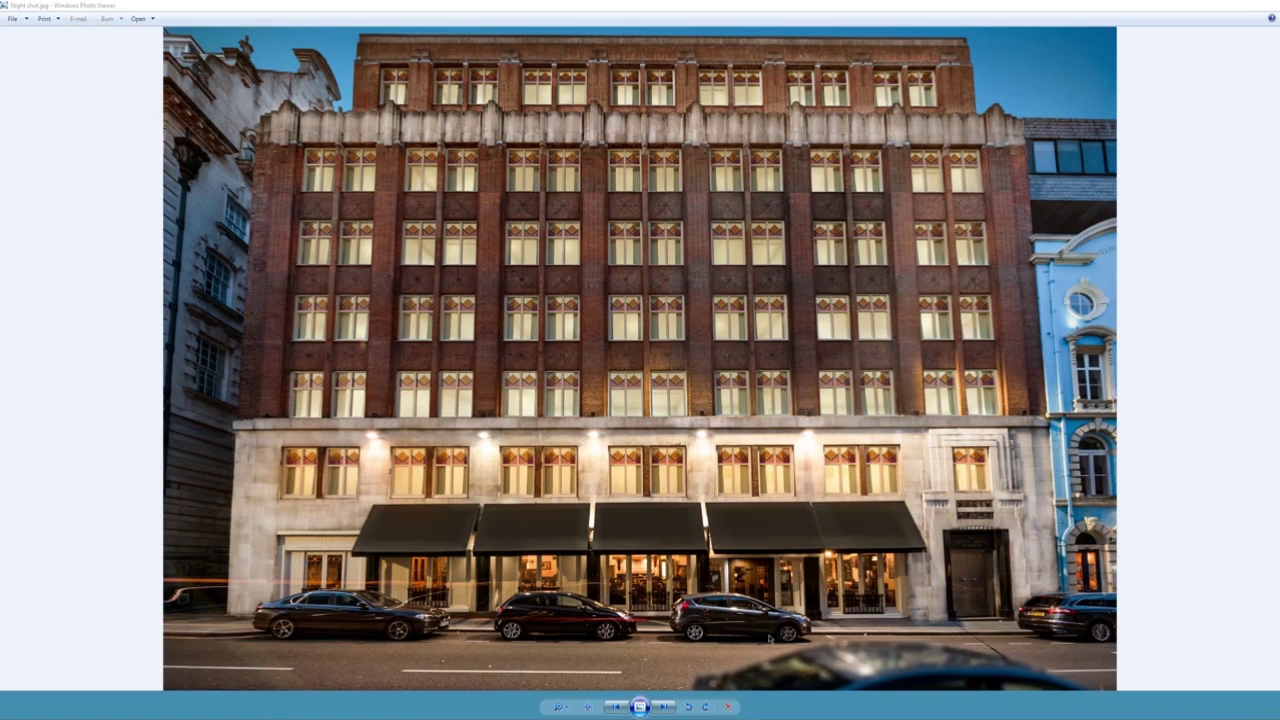
mouse_move(747, 718)
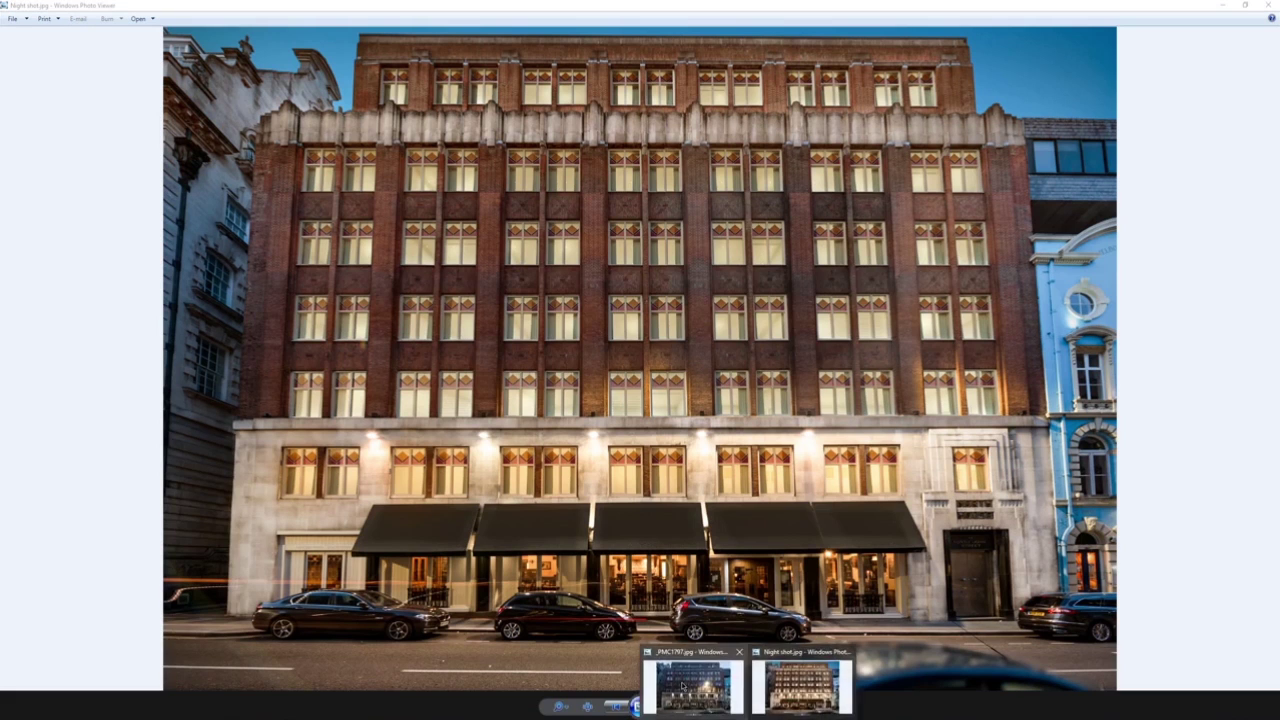
Examine the brick infill panels between the window rows in the darker, unlit reference photo of the building.
left_click(694, 690)
scroll(490, 257, "up", 5)
scroll(597, 317, "down", 4)
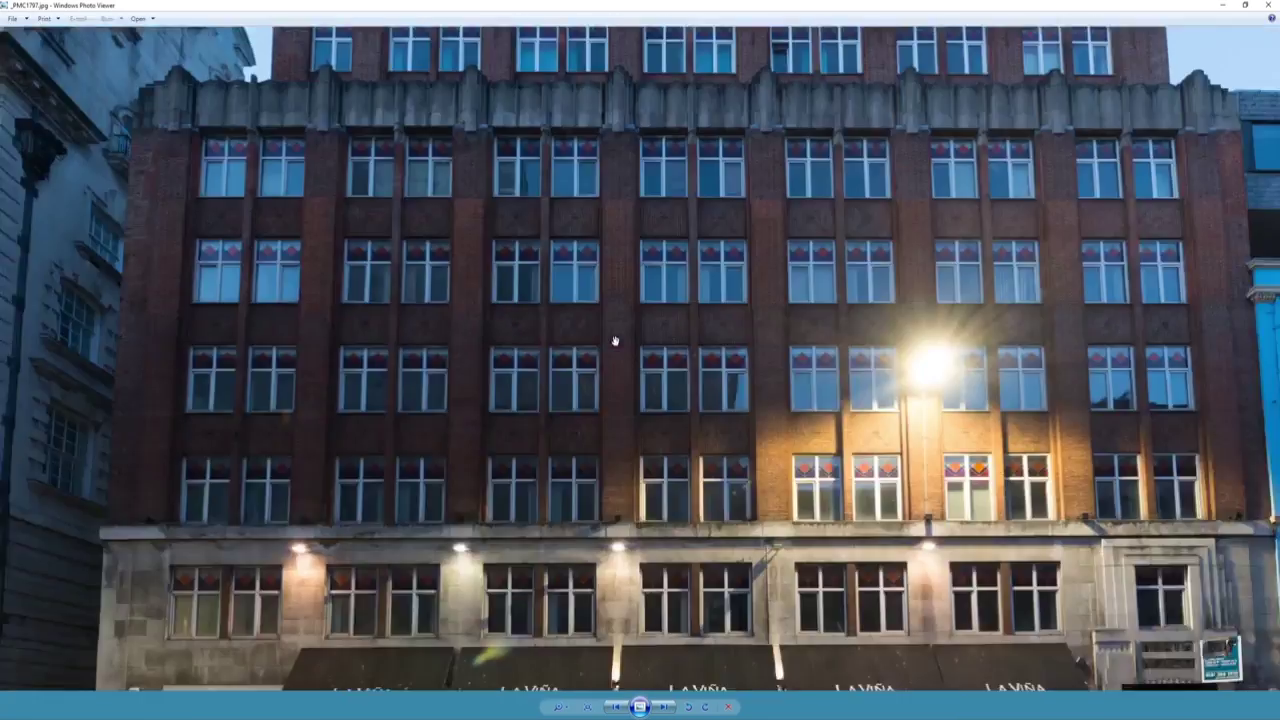
scroll(400, 191, "up", 4)
left_click_drag(407, 253, 527, 378)
scroll(266, 371, "up", 2)
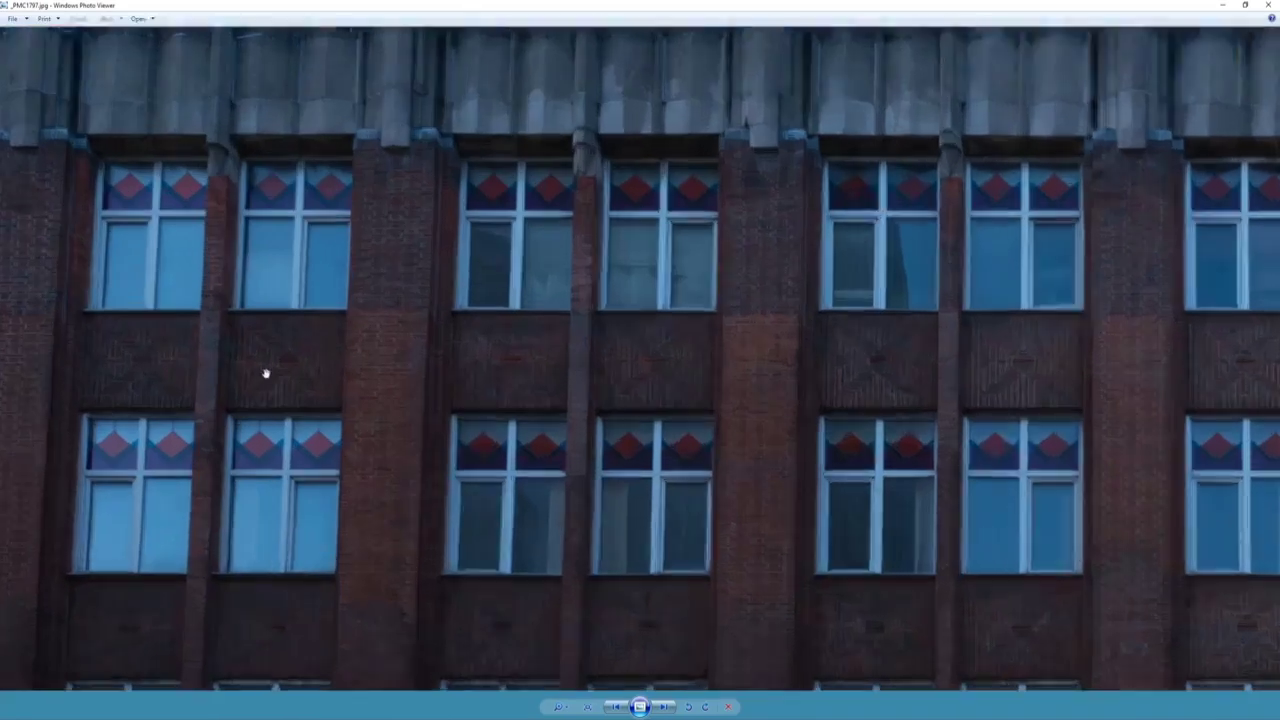
scroll(454, 360, "down", 4)
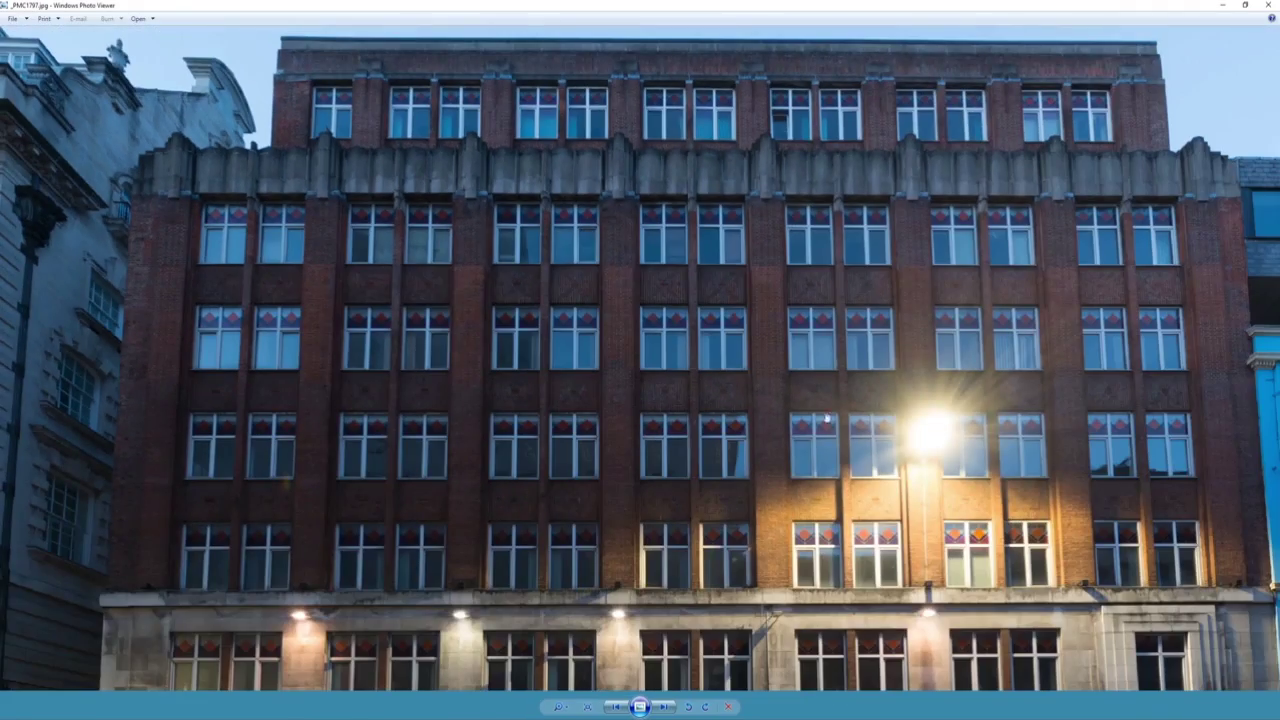
scroll(906, 369, "down", 3)
scroll(898, 386, "up", 1)
scroll(447, 328, "up", 3)
left_click_drag(447, 328, 577, 406)
Switch back to the SketchUp facade model and group the infill face below the upper-left window.
left_click(1258, 5)
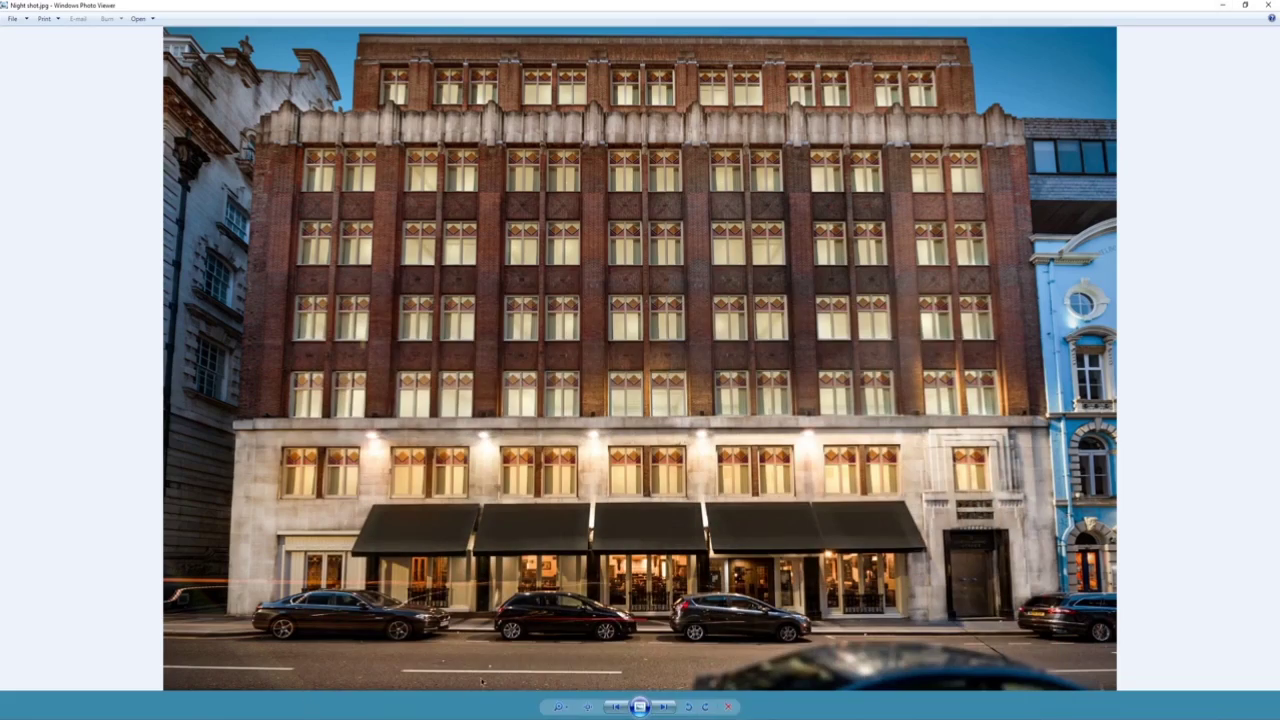
left_click(355, 718)
left_click(320, 684)
middle_click_drag(496, 165, 490, 363, "shift")
scroll(486, 360, "down", 3)
scroll(457, 260, "up", 4)
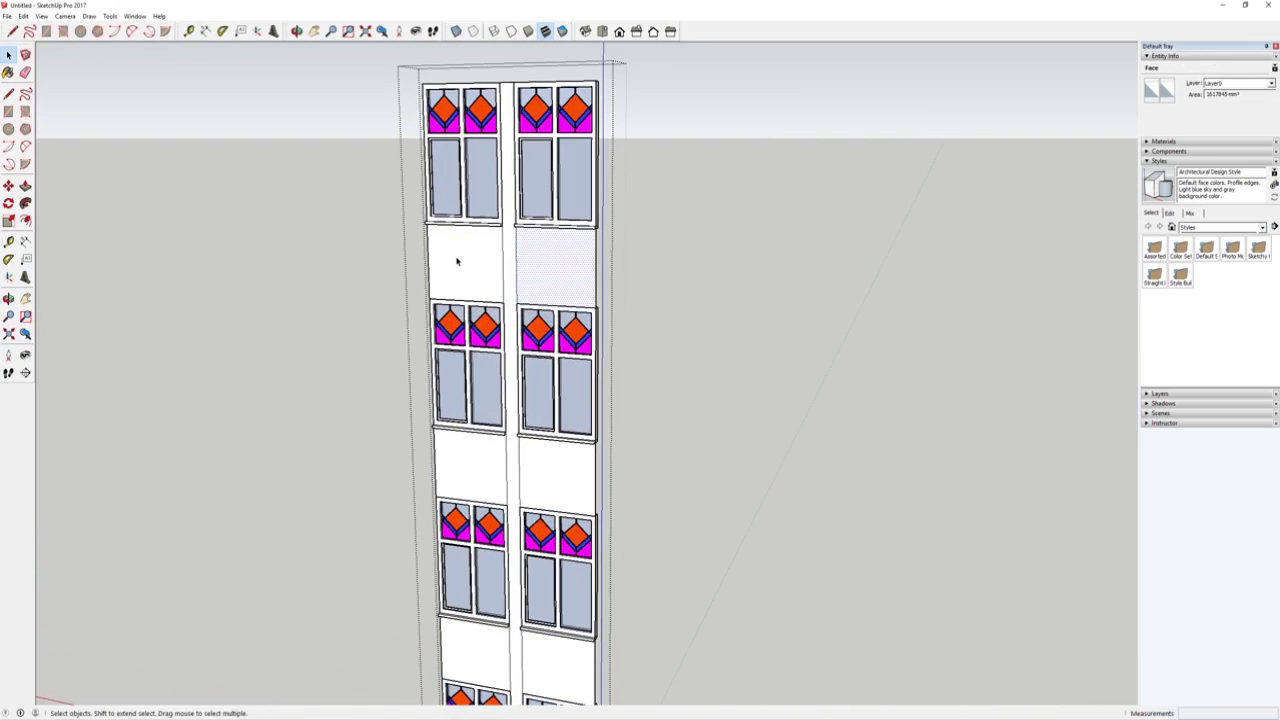
right_click(467, 275)
left_click(489, 346)
Convert the infill face group into a component named "Infill Panel".
right_click(484, 264)
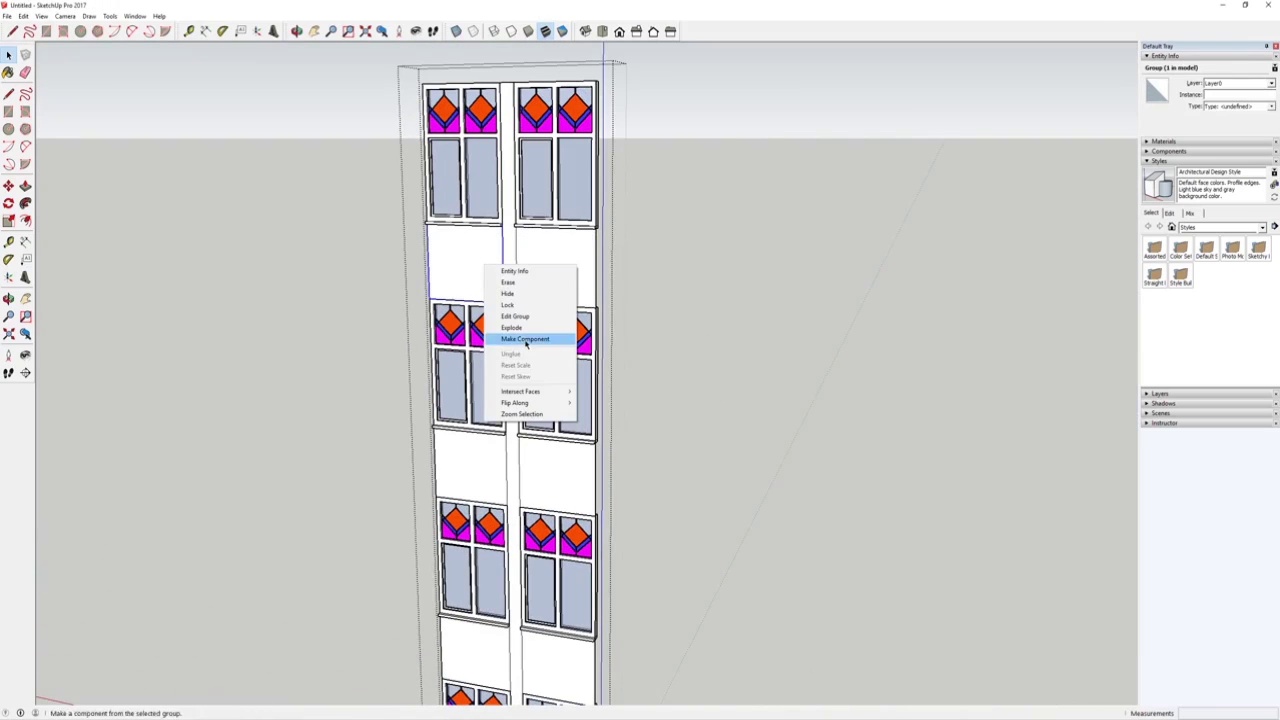
left_click(512, 340)
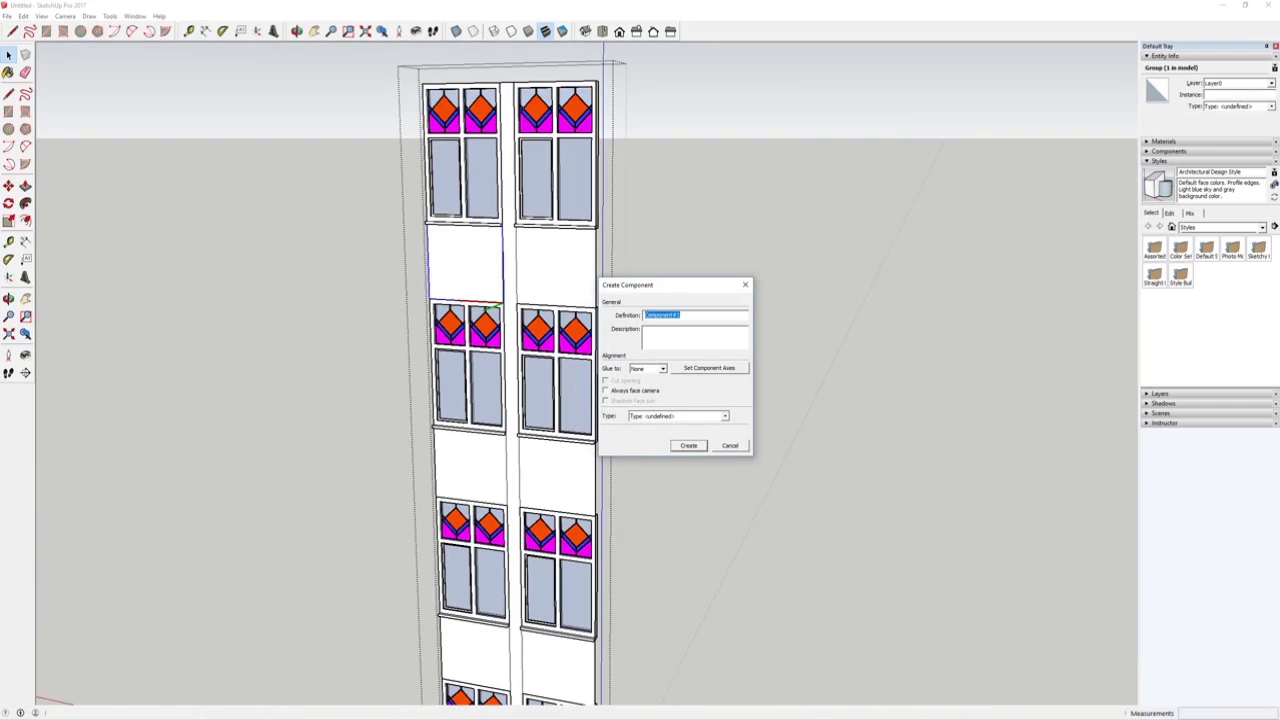
key("Return")
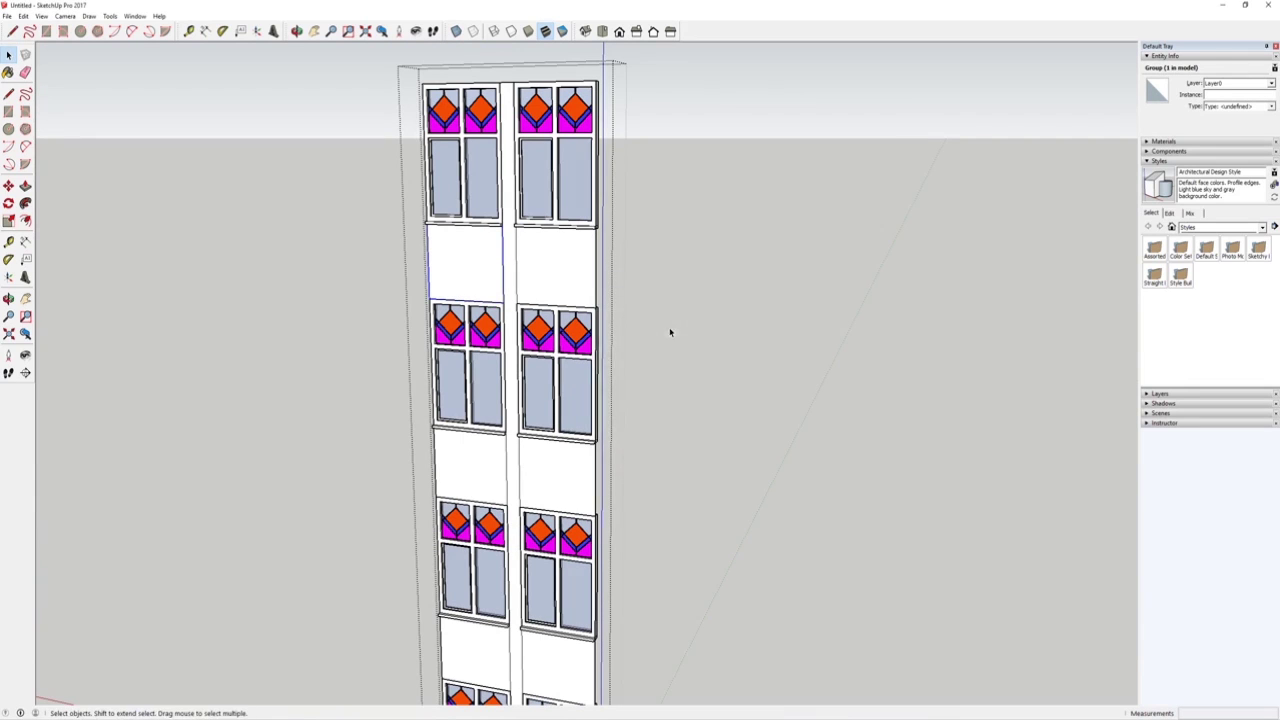
Delete the blank infill faces between all the other windows of the facade panel, keeping the Infill Panel component.
scroll(560, 296, "down", 3)
scroll(531, 337, "up", 4)
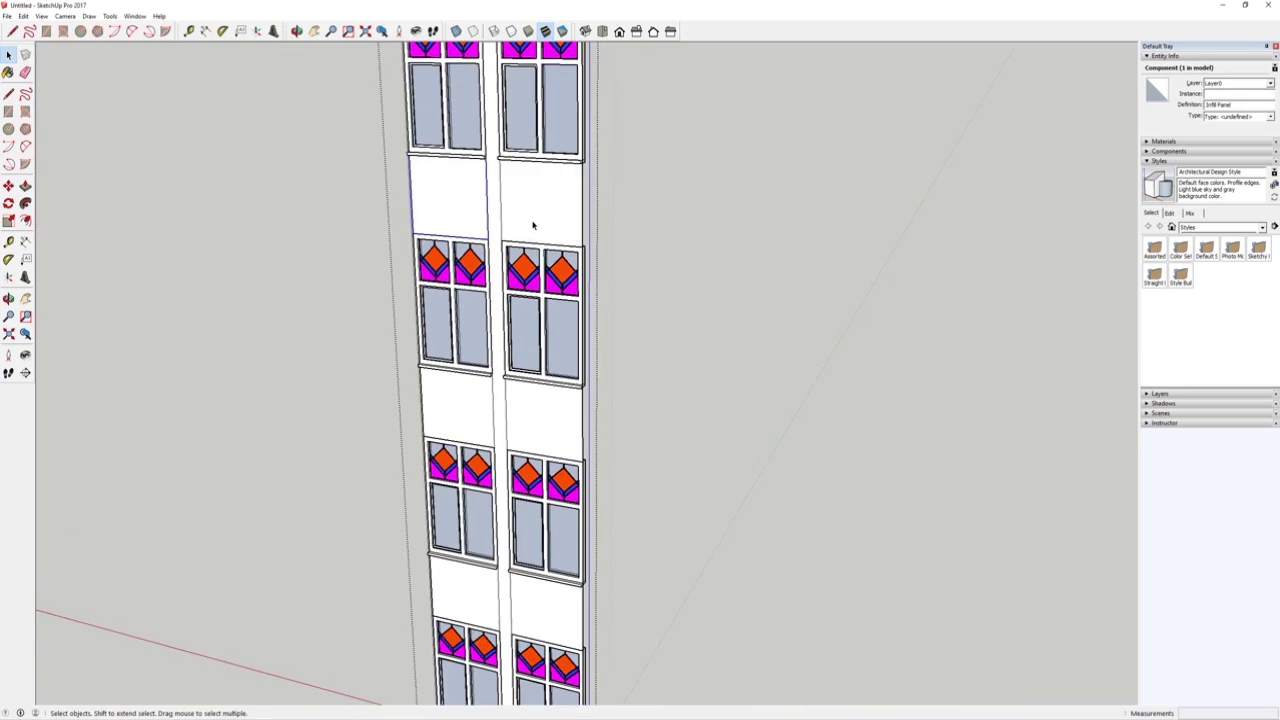
scroll(531, 226, "down", 2)
scroll(534, 422, "up", 2)
key("Delete")
left_click(534, 366)
key("Delete")
left_click(468, 358)
key("Delete")
Copy the Infill Panel component by its lower-right corner into the gap below the upper-right window.
scroll(560, 530, "up", 5)
key("m")
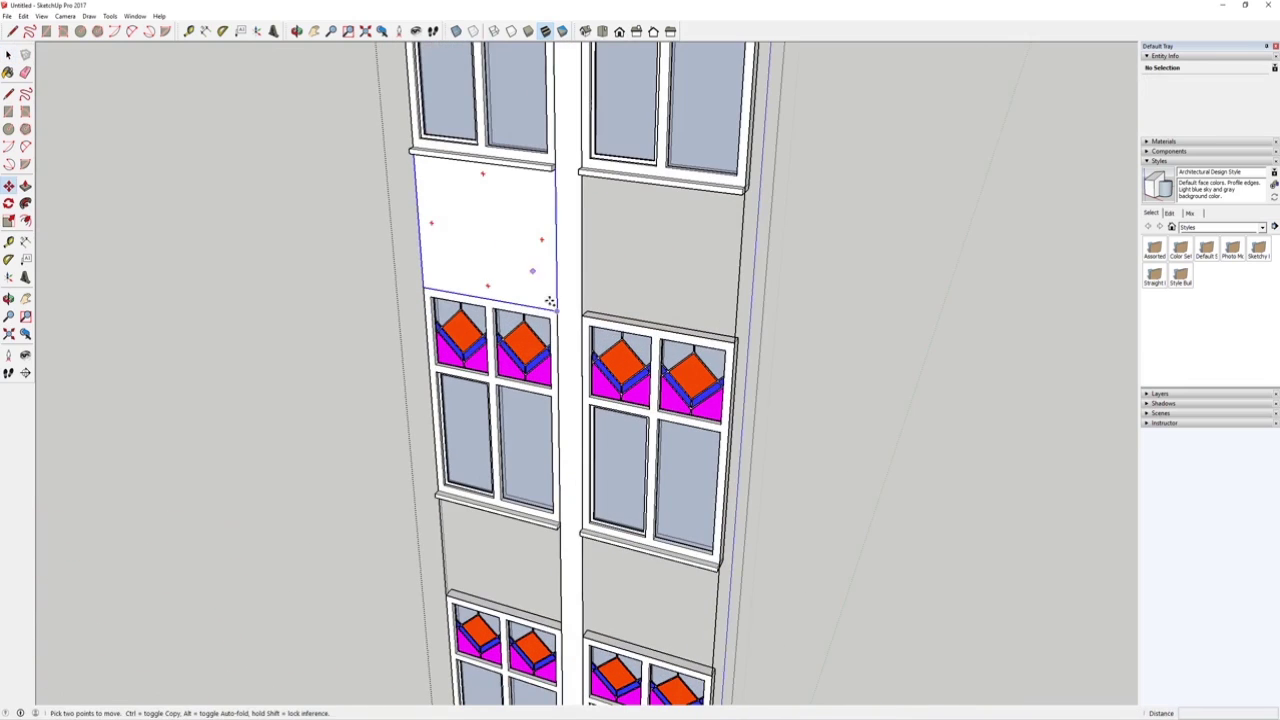
left_click(556, 314)
key("ctrl")
left_click(735, 343)
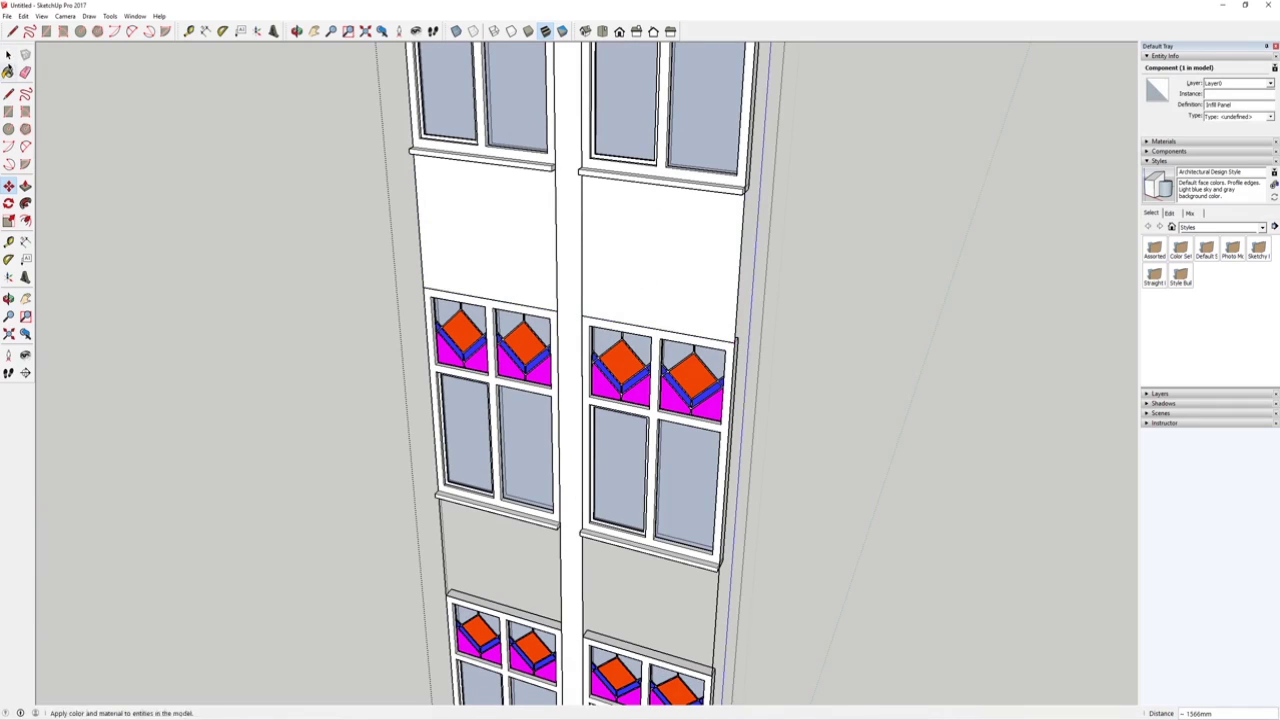
left_click(8, 55)
Copy the pair of infill panels down to the gaps below the second window row and fit their height with Scale.
scroll(487, 201, "down", 2)
middle_click_drag(634, 290, 502, 177, "shift")
left_click(502, 177)
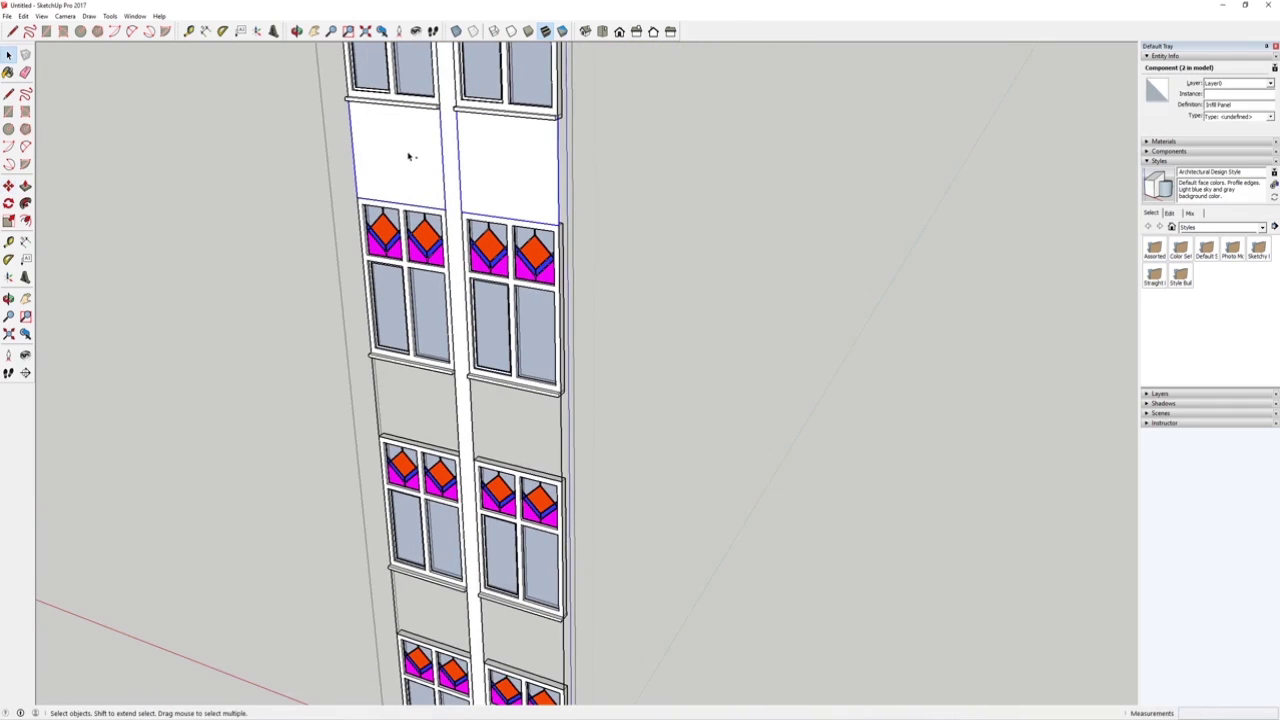
left_click(560, 226)
key("ctrl")
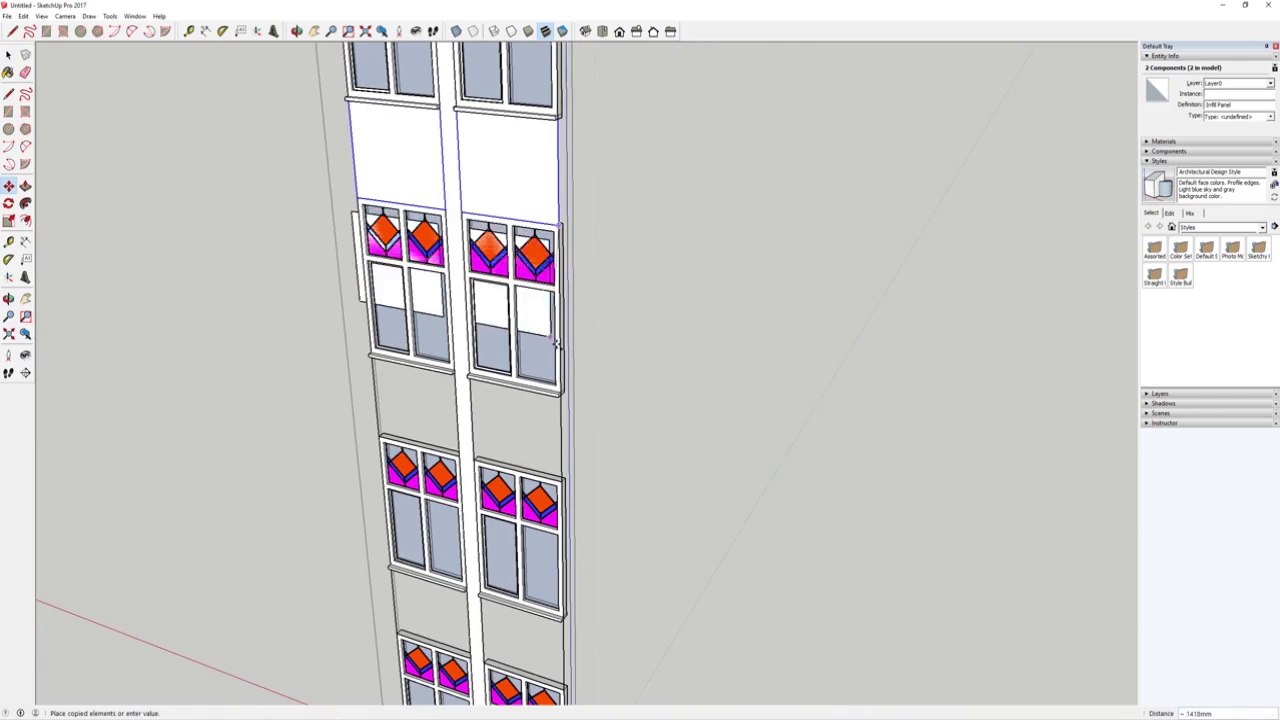
left_click(558, 474)
middle_click_drag(558, 474, 480, 249)
key("s")
scroll(479, 256, "up", 3)
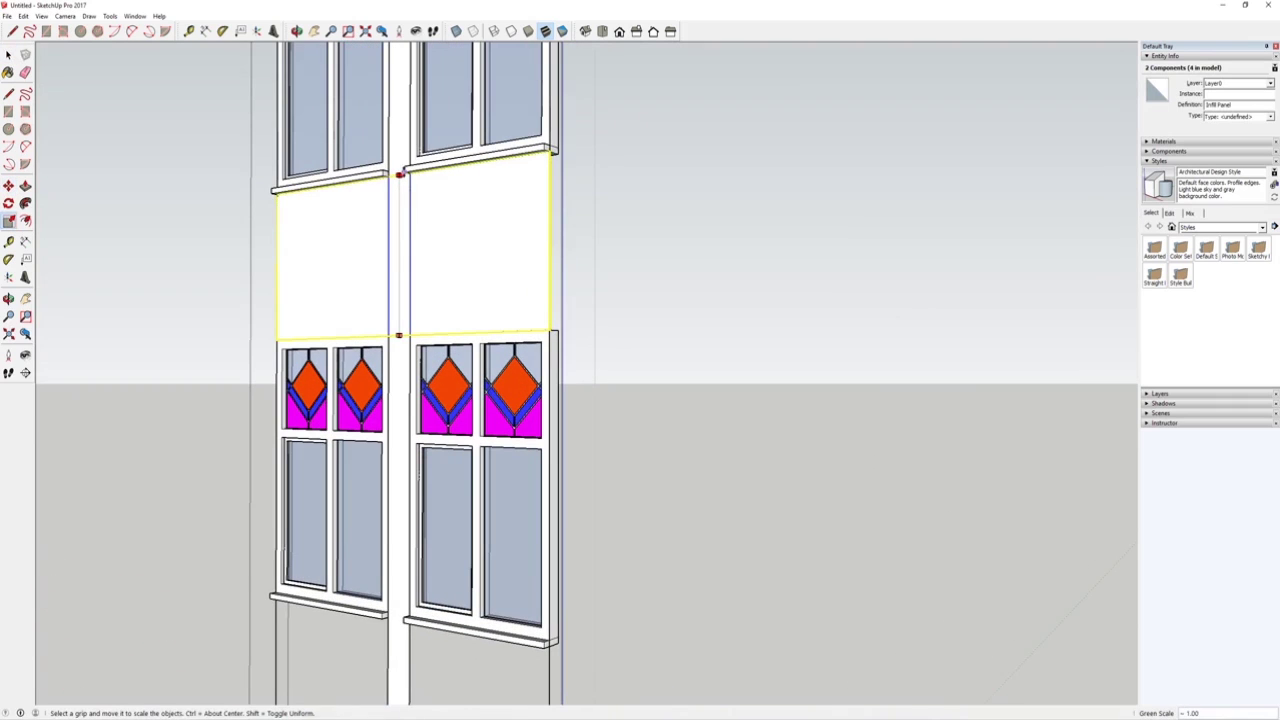
Copy the pair of infill panels down to the gaps above the bottom window row and fit their height with Scale.
key("m")
left_click(549, 331)
key("ctrl")
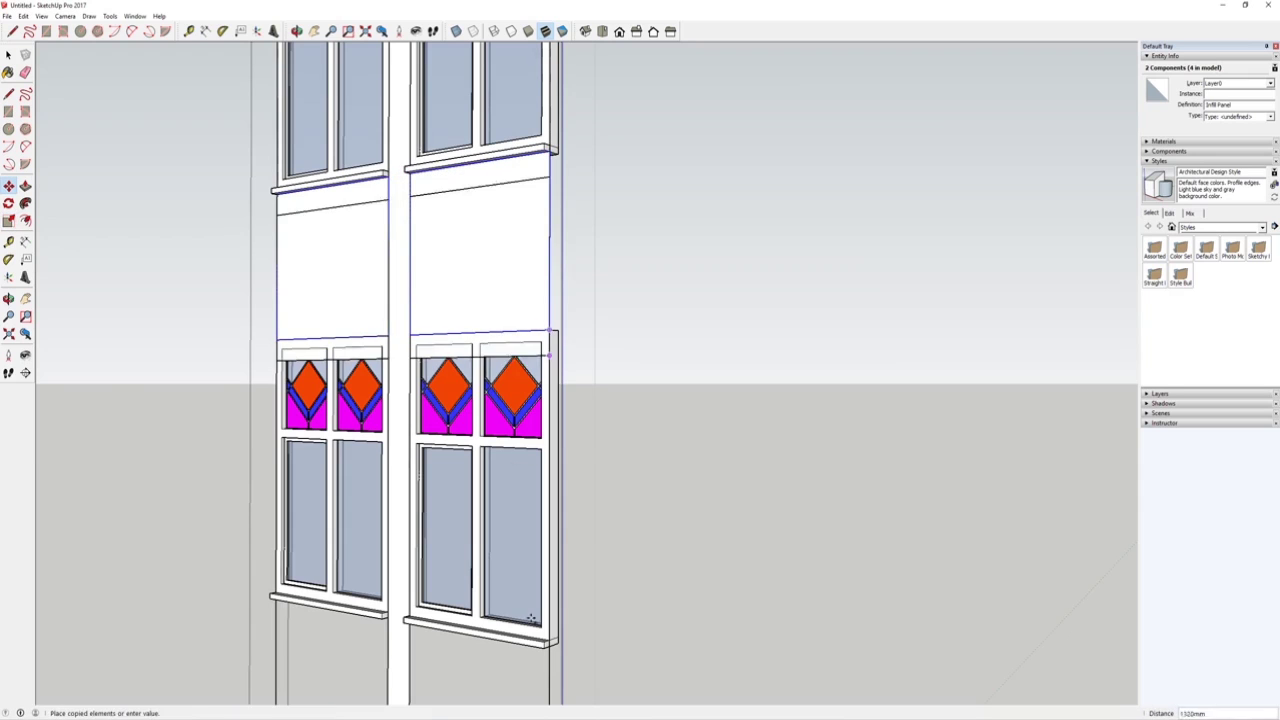
middle_click_drag(549, 610, 548, 64, "shift")
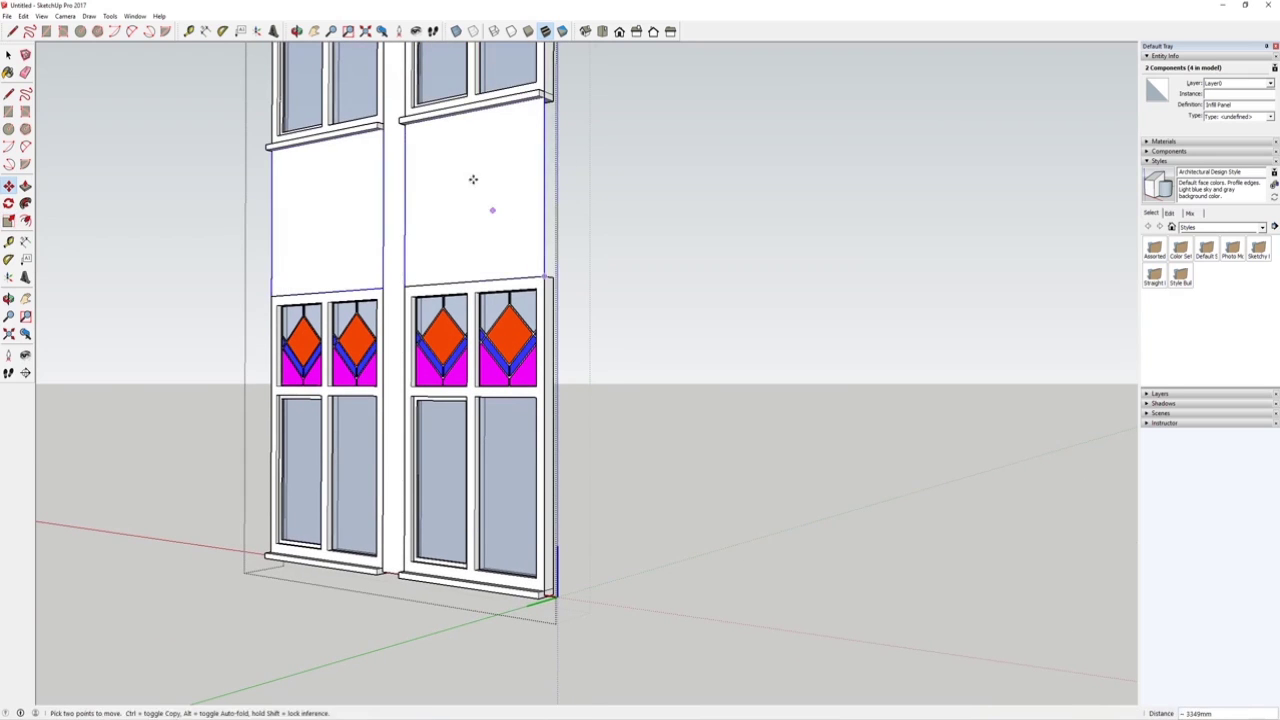
scroll(465, 172, "up", 3)
key("s")
scroll(455, 132, "down", 3)
middle_click_drag(470, 132, 472, 455, "shift")
scroll(520, 417, "down", 2)
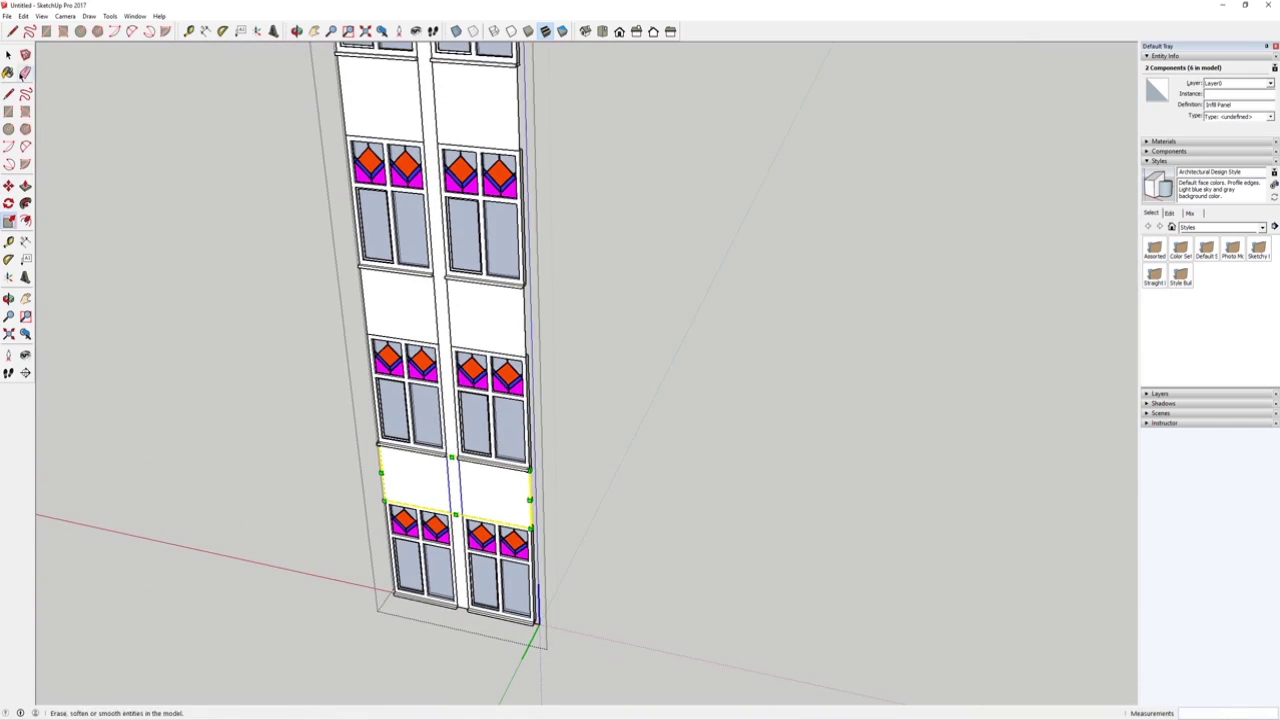
scroll(443, 334, "down", 2)
Group the narrow central pillar strip between the two window columns and open the group for editing.
scroll(437, 136, "up", 3)
double_click(428, 202)
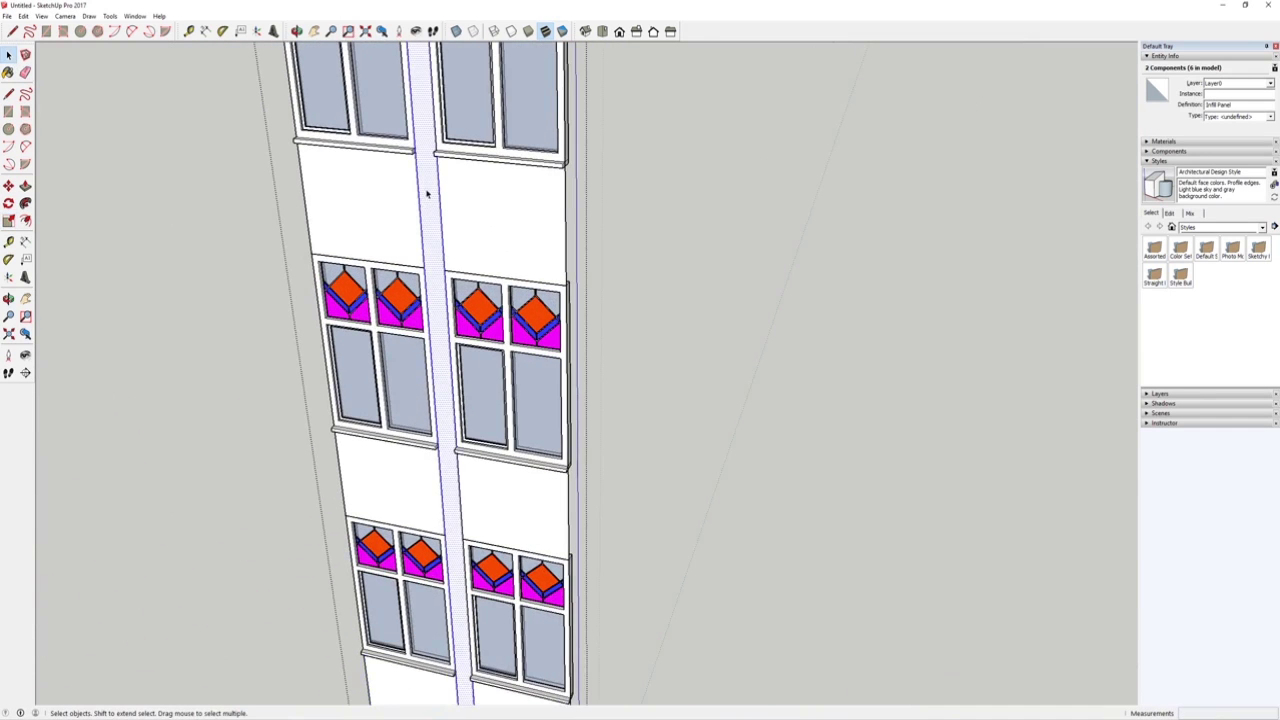
middle_click_drag(428, 195, 488, 340)
scroll(487, 340, "down", 5)
scroll(503, 277, "up", 5)
right_click(502, 296)
left_click(520, 381)
double_click(514, 350)
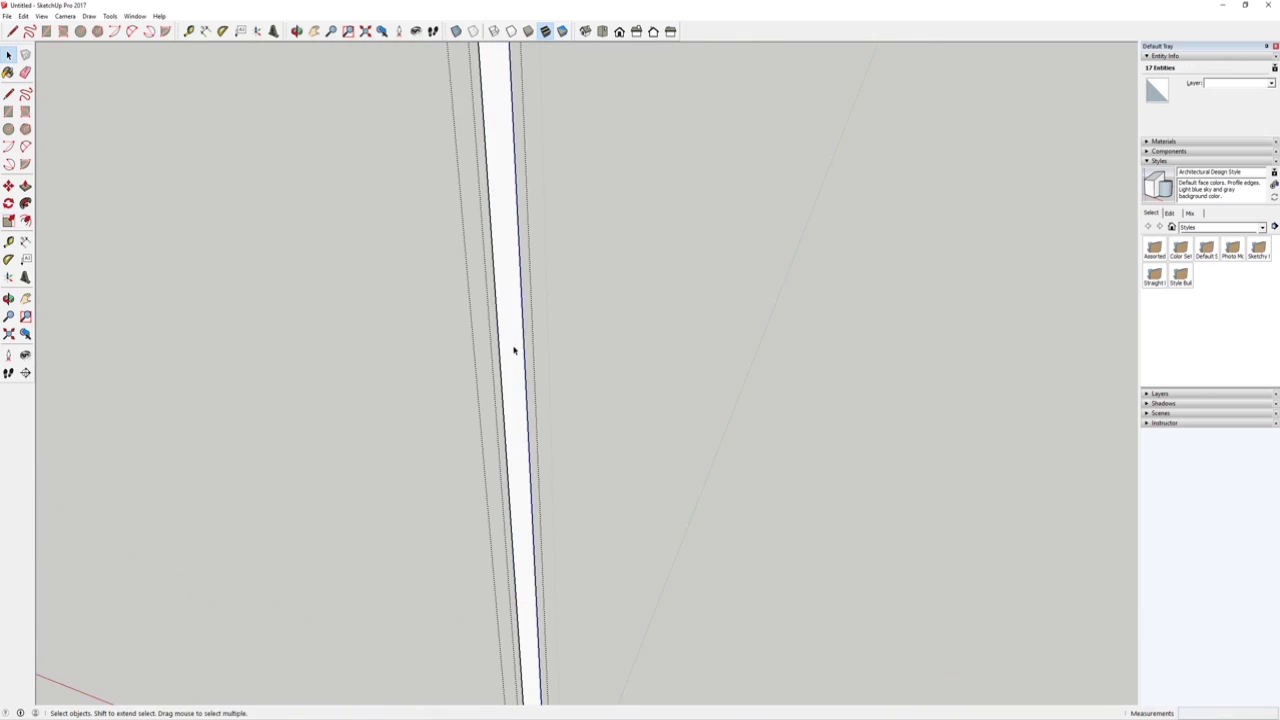
Switch to the Night shot.jpg photo in Windows Photo Viewer and examine the piers and infill panels between the windows.
mouse_move(748, 718)
mouse_move(802, 686)
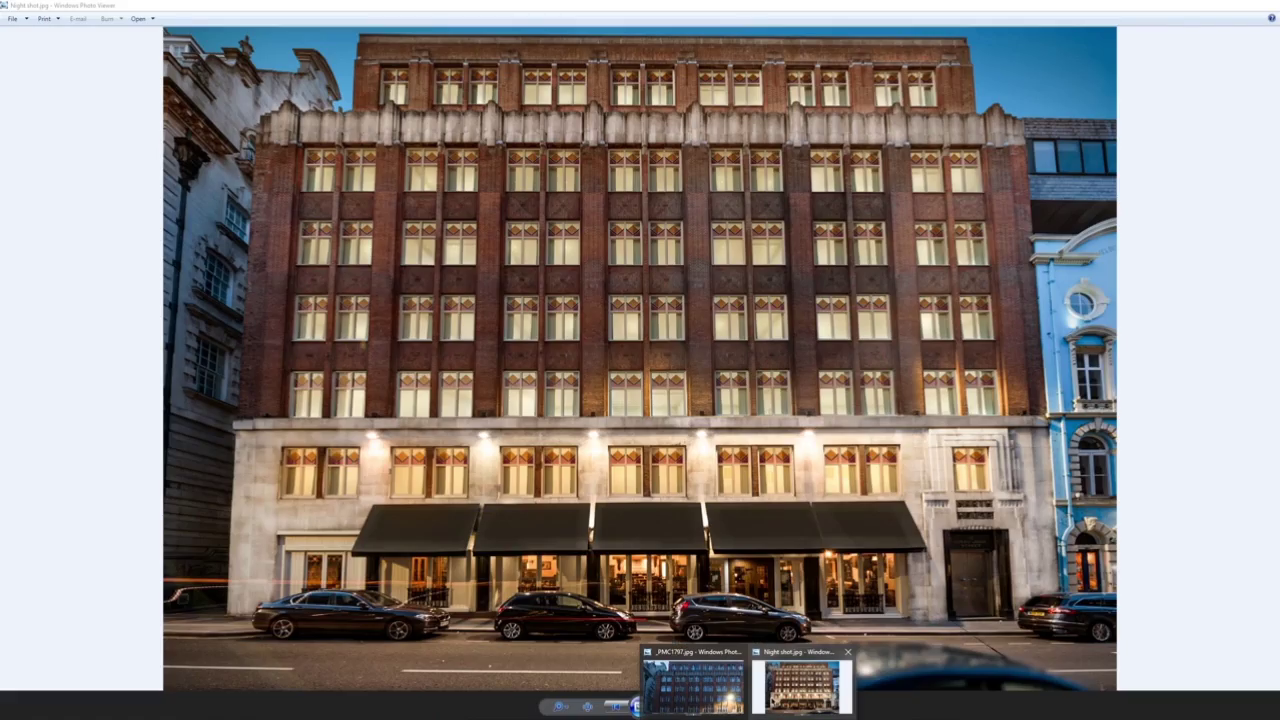
scroll(490, 310, "up", 3)
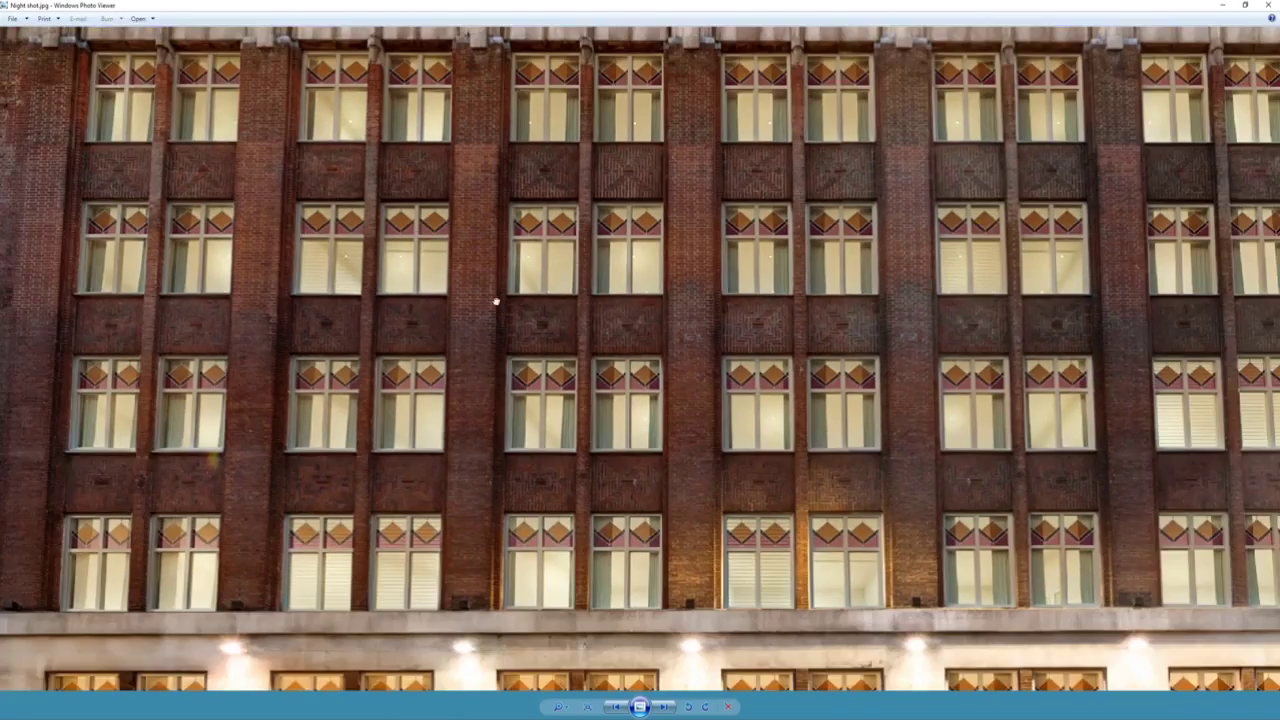
left_click_drag(496, 301, 555, 334)
scroll(357, 200, "up", 2)
scroll(359, 199, "down", 2)
left_click_drag(360, 516, 366, 455)
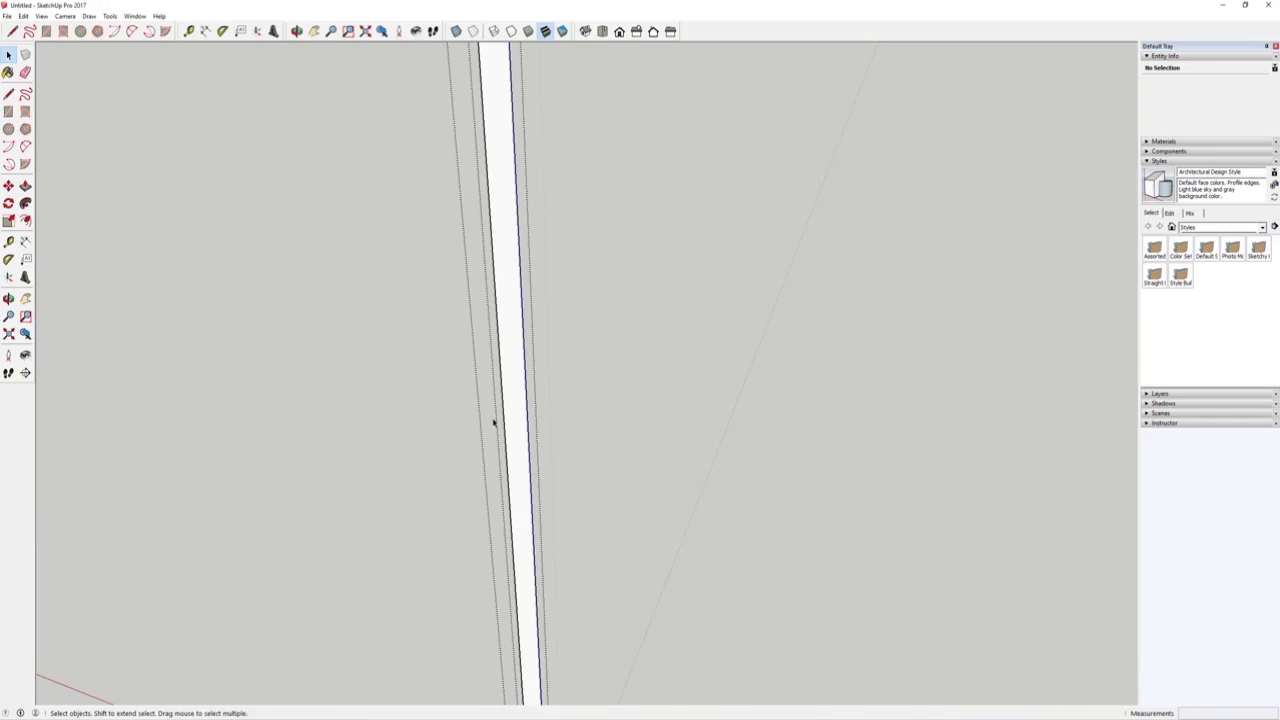
Return to the model and close the pillar group and the Window Set component to get back to the whole facade.
triple_click(517, 371)
right_click(527, 366)
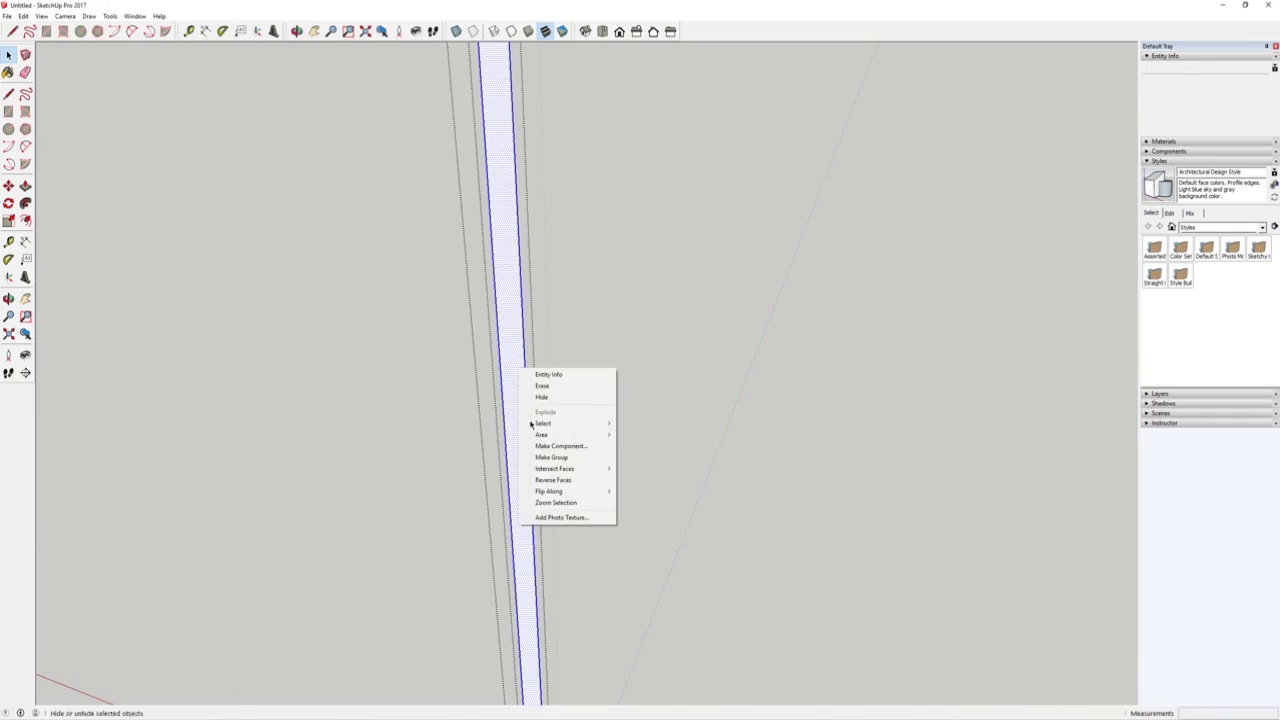
left_click(524, 450)
middle_click_drag(524, 443, 414, 426)
left_click(414, 426)
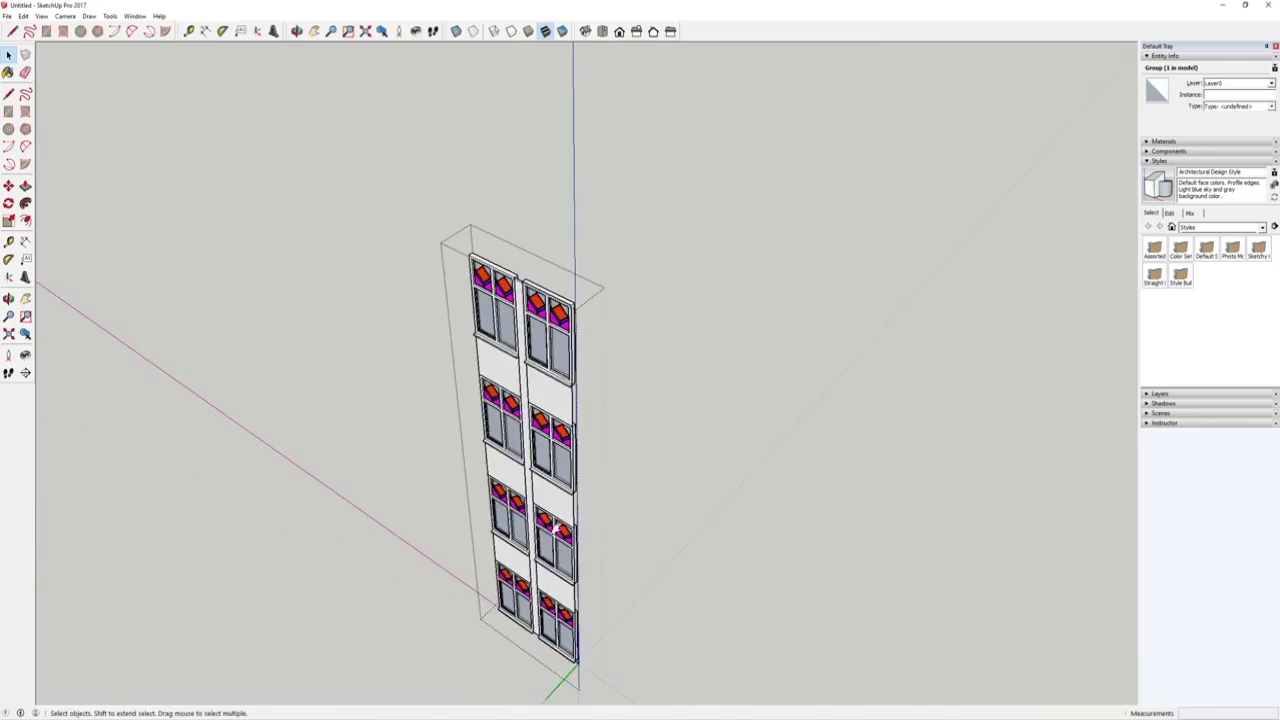
middle_click_drag(557, 525, 507, 476)
scroll(507, 476, "up", 3)
scroll(543, 368, "down", 3)
scroll(543, 358, "up", 4)
scroll(546, 326, "down", 4)
left_click(503, 328)
scroll(504, 328, "up", 2)
middle_click_drag(505, 328, 614, 262)
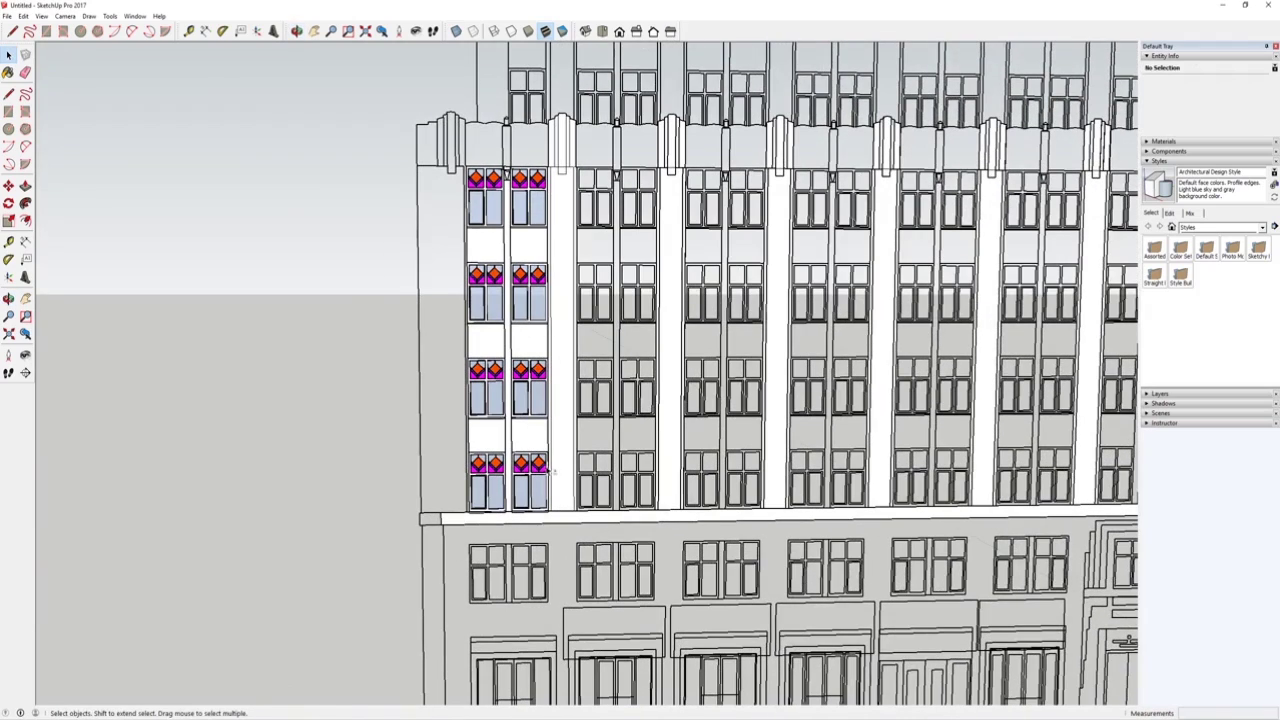
Examine how the lower corners of the Window Set component sit against the facade ledge and adjoining pillar.
middle_click_drag(631, 428, 455, 431, "shift")
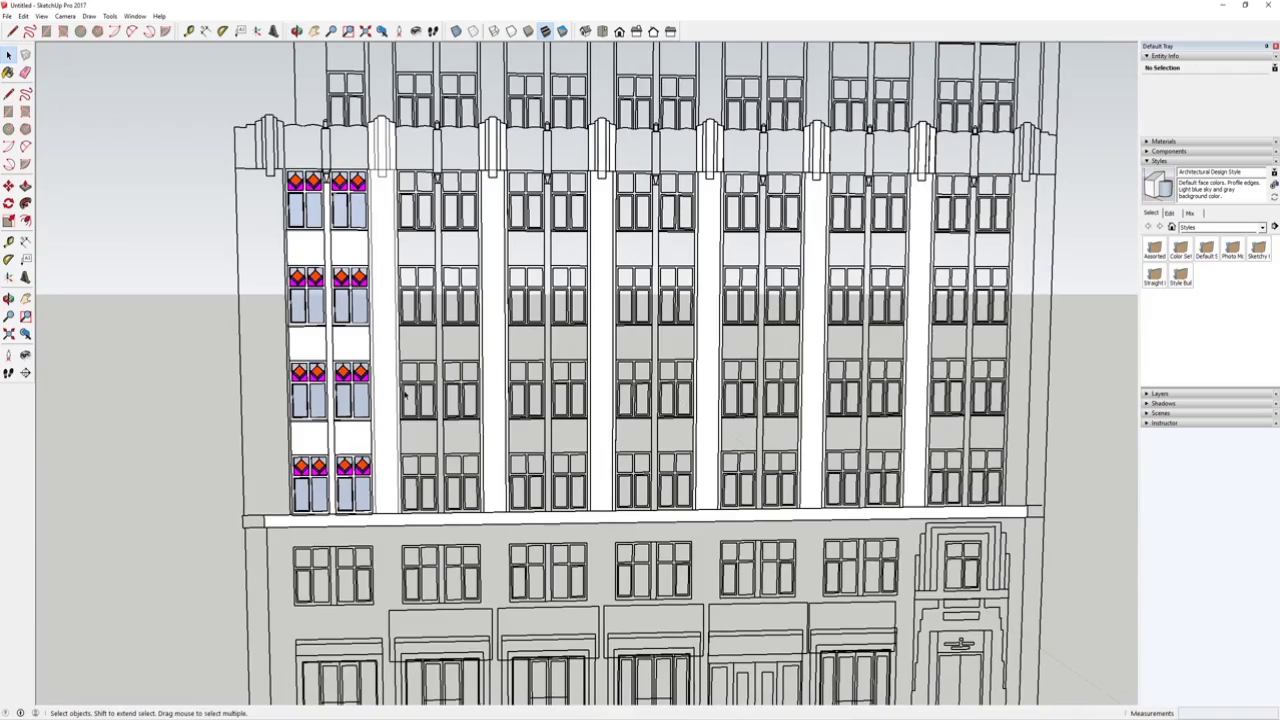
middle_click_drag(836, 457, 496, 482)
left_click(350, 458)
scroll(534, 489, "up", 7)
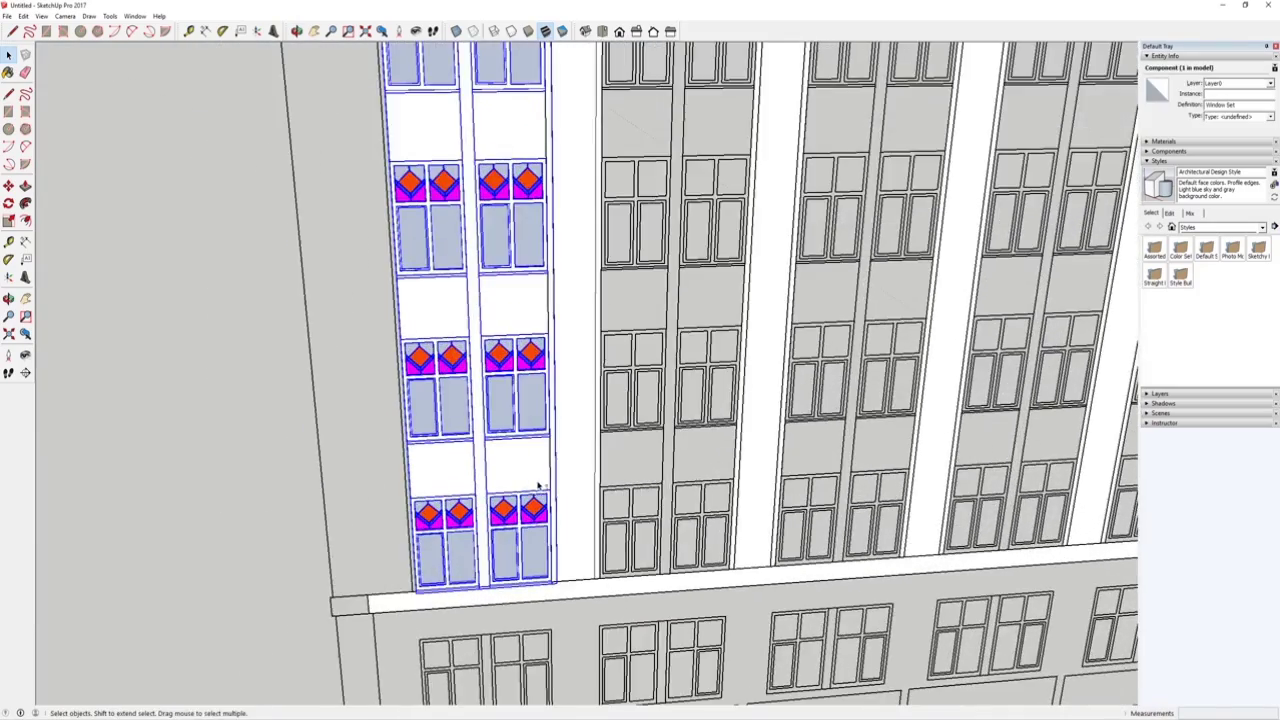
scroll(532, 580, "up", 3)
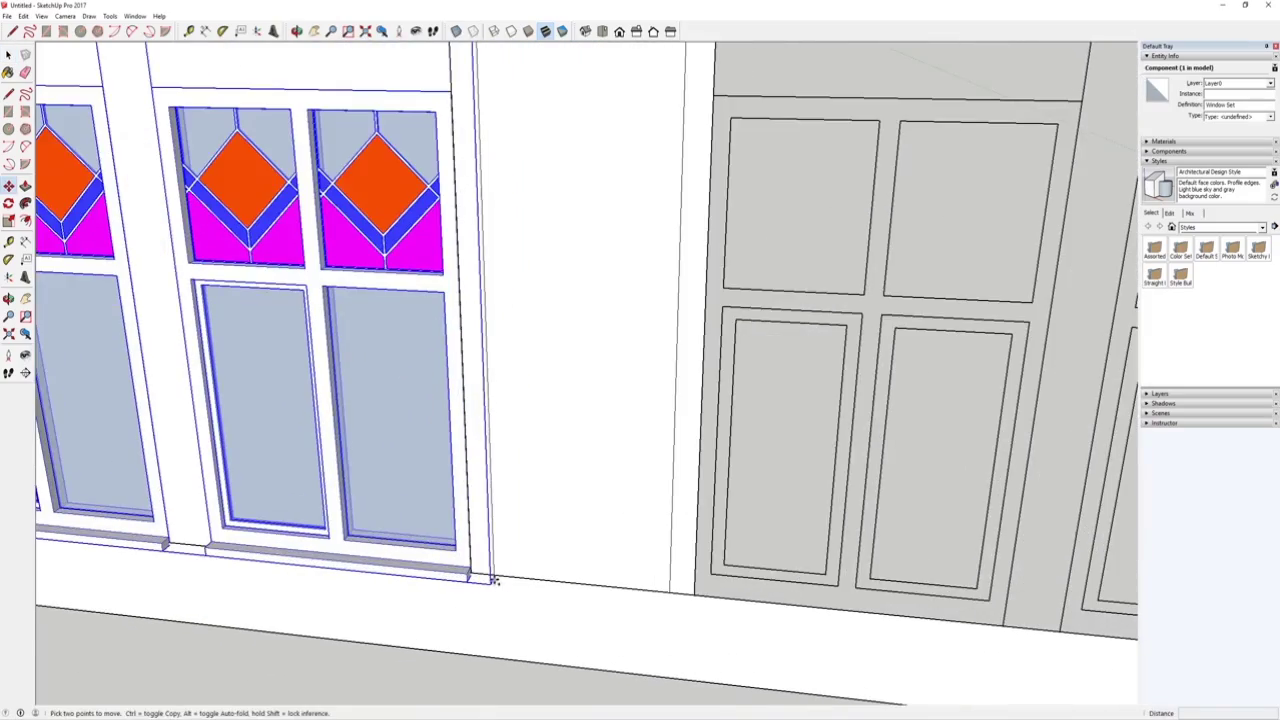
scroll(493, 580, "up", 3)
scroll(430, 563, "down", 8)
scroll(670, 559, "up", 3)
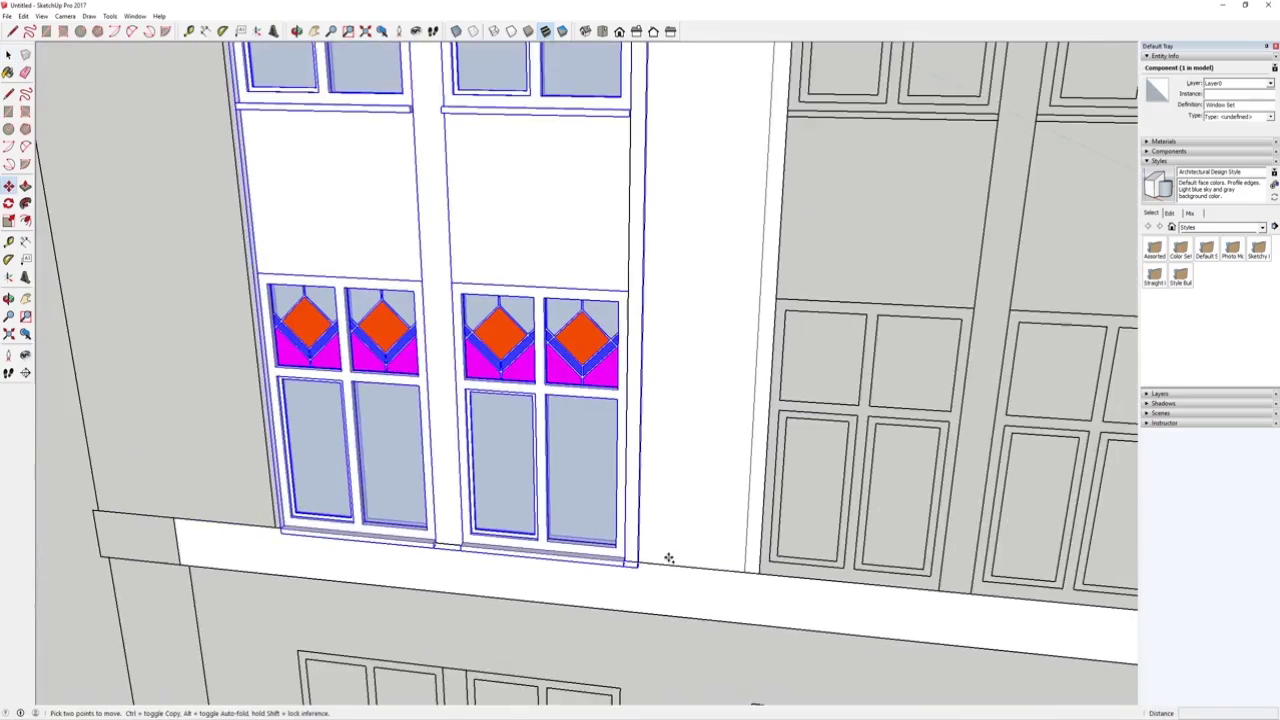
middle_click_drag(547, 545, 616, 523)
scroll(580, 535, "up", 4)
scroll(616, 524, "down", 5)
scroll(571, 443, "up", 4)
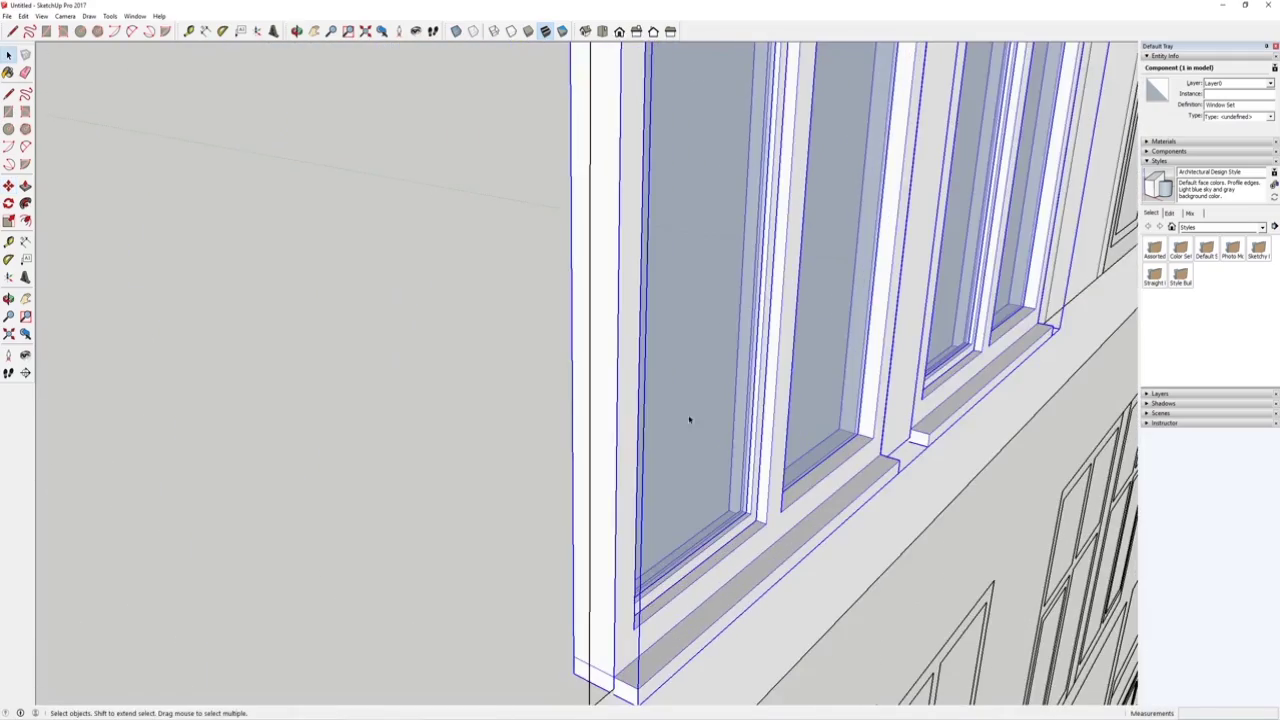
Open the Window Set component for editing and select all eight window components in both columns.
scroll(715, 408, "down", 4)
double_click(726, 403)
left_click(727, 400)
scroll(728, 397, "down", 2)
middle_click_drag(728, 397, 584, 570)
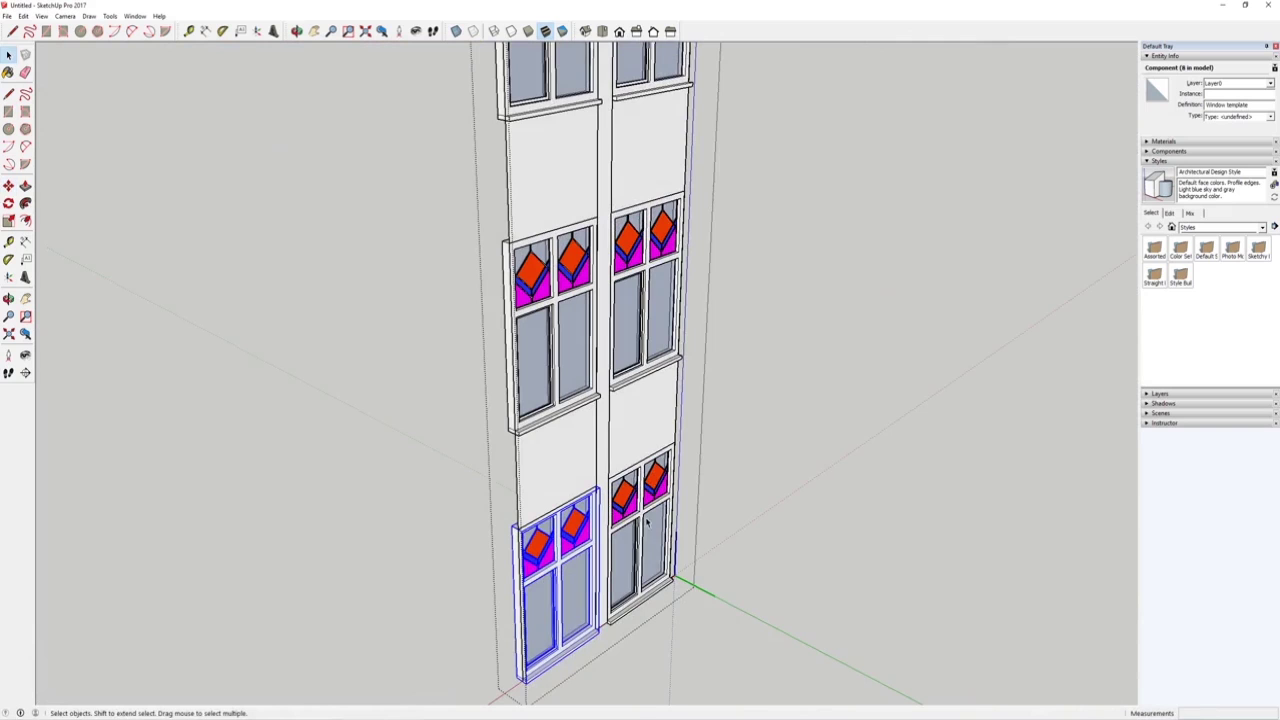
left_click(527, 299, "shift")
scroll(590, 291, "down", 2)
middle_click_drag(591, 291, 560, 540, "shift")
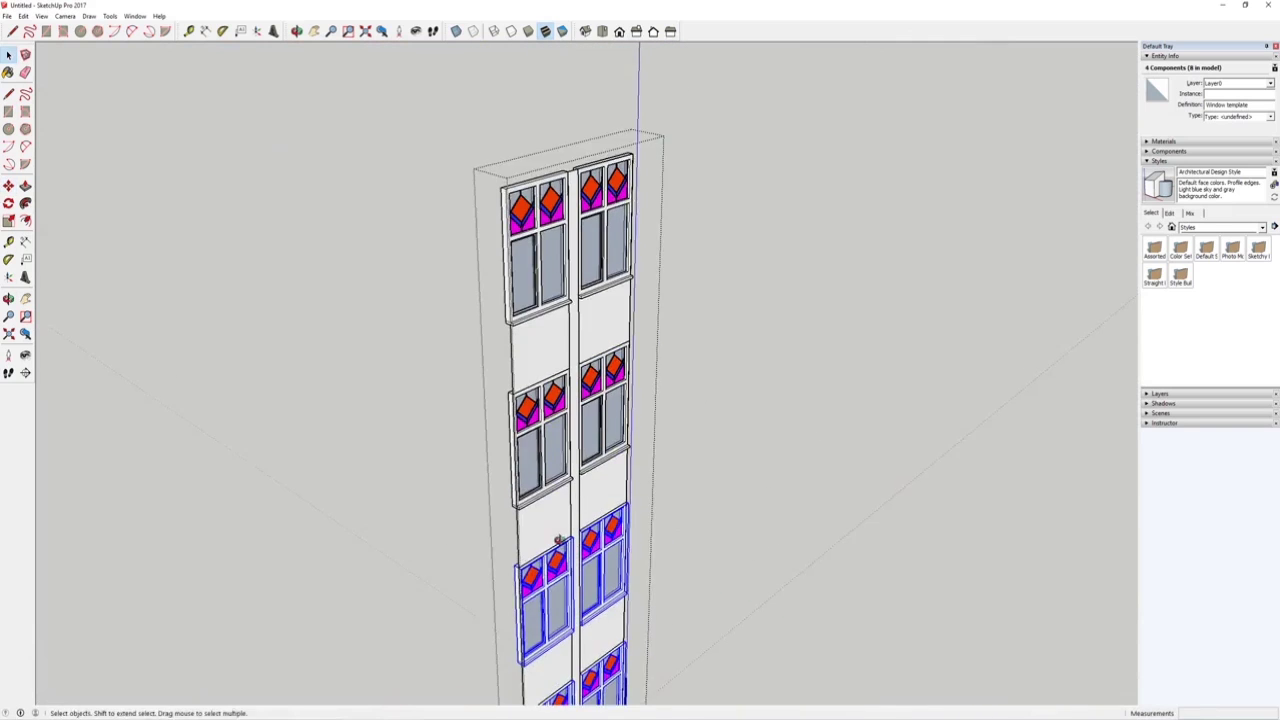
scroll(563, 534, "up", 1)
left_click(573, 467, "shift")
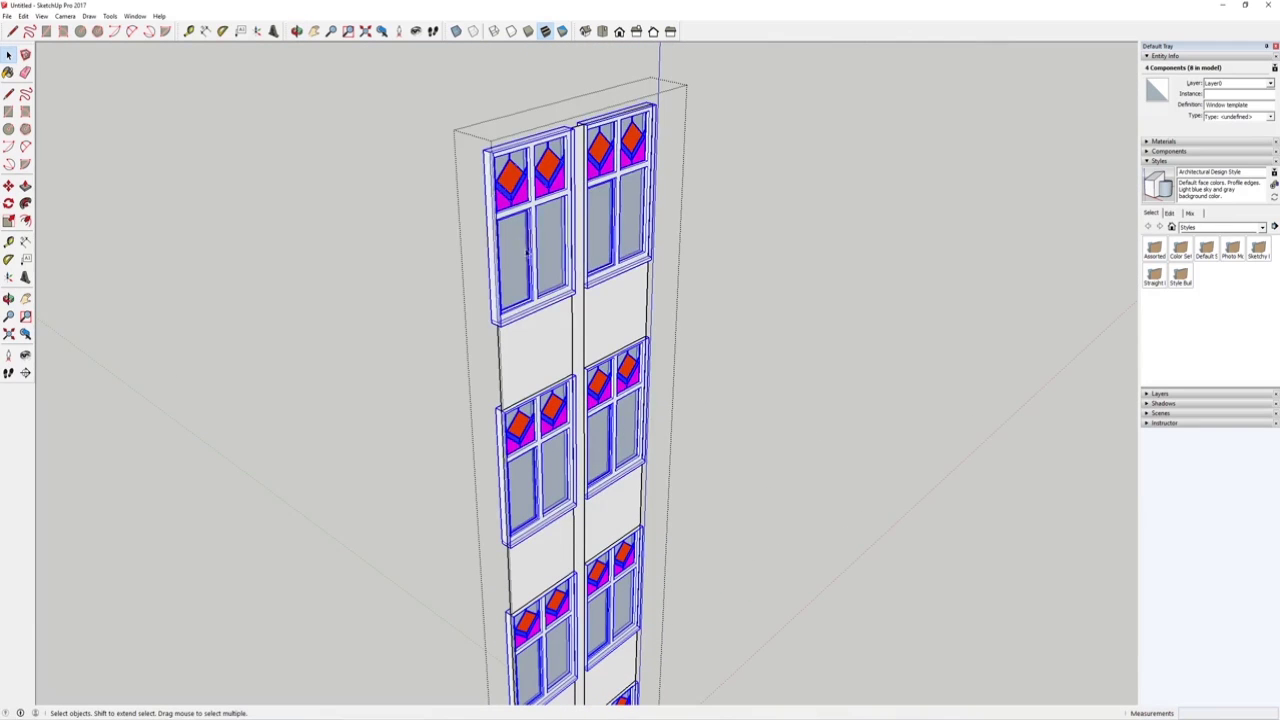
scroll(528, 253, "down", 3)
Move the eight windows back 62 mm by their front sill corner onto the panel's face line and close the component.
scroll(551, 514, "up", 10)
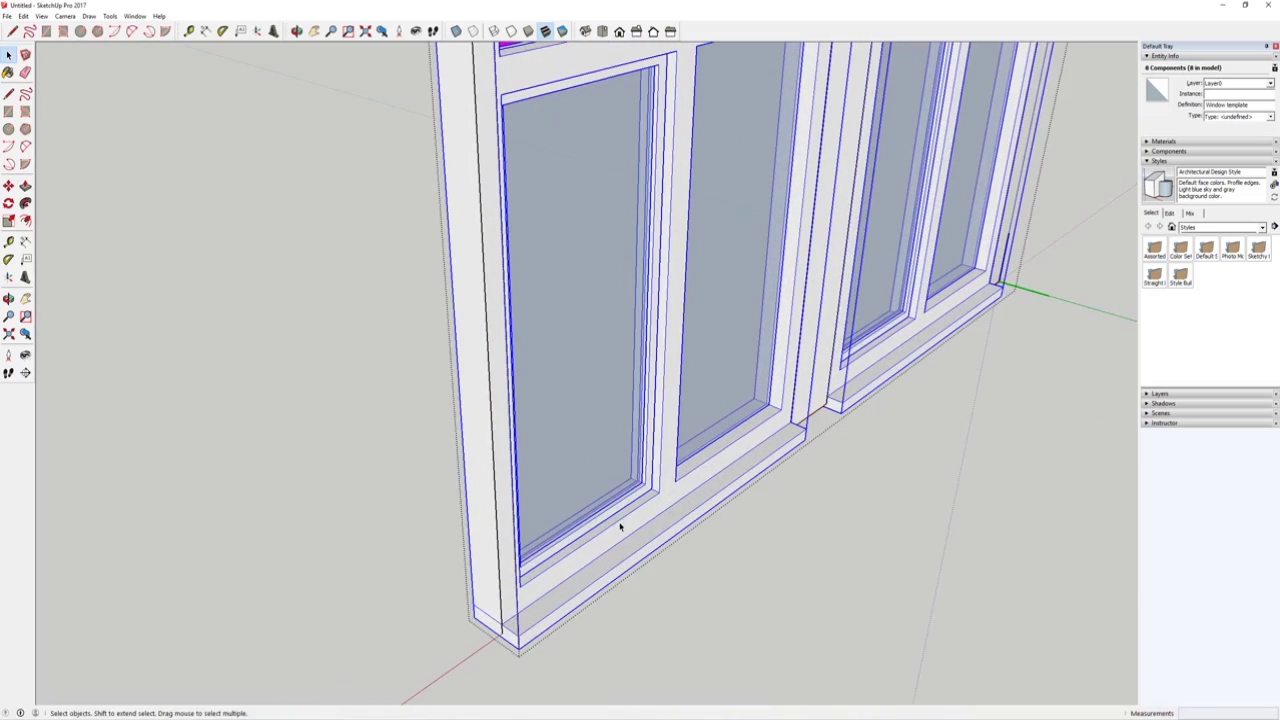
left_click(521, 651)
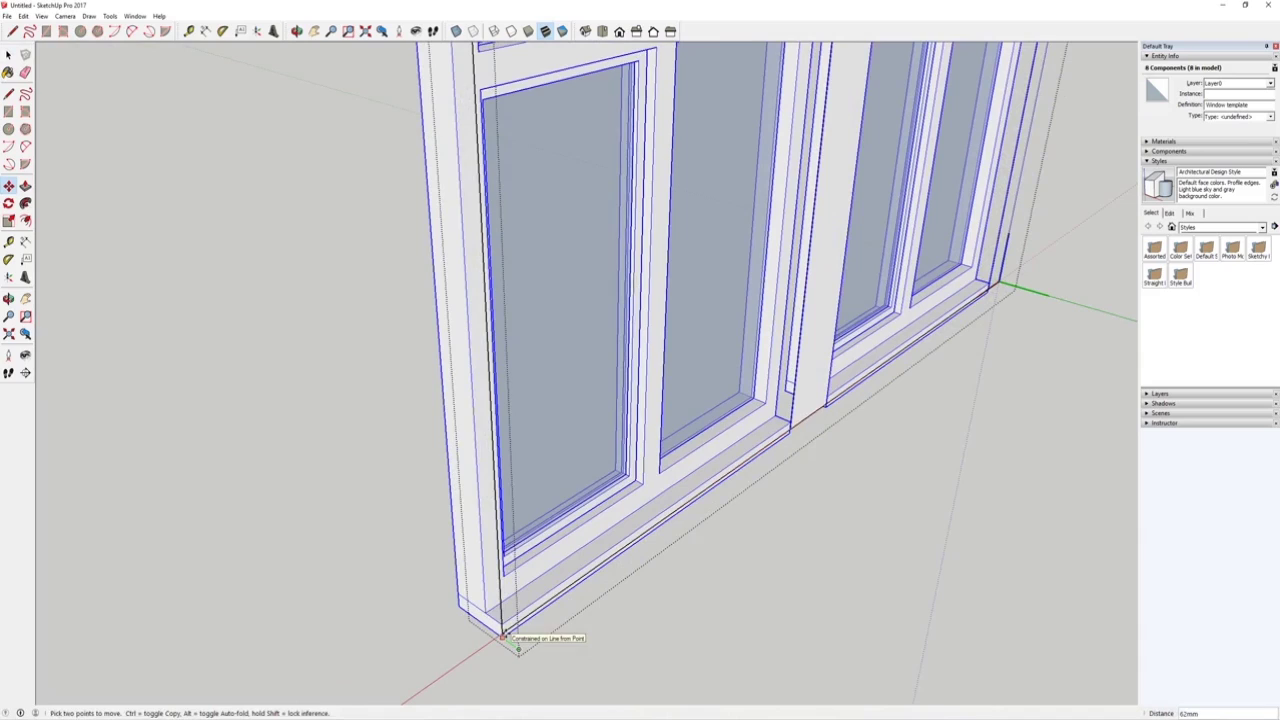
left_click(503, 635)
scroll(594, 480, "down", 4)
middle_click_drag(752, 455, 237, 476)
scroll(391, 420, "down", 2)
middle_click_drag(391, 420, 351, 419)
scroll(409, 334, "up", 3)
left_click(8, 55)
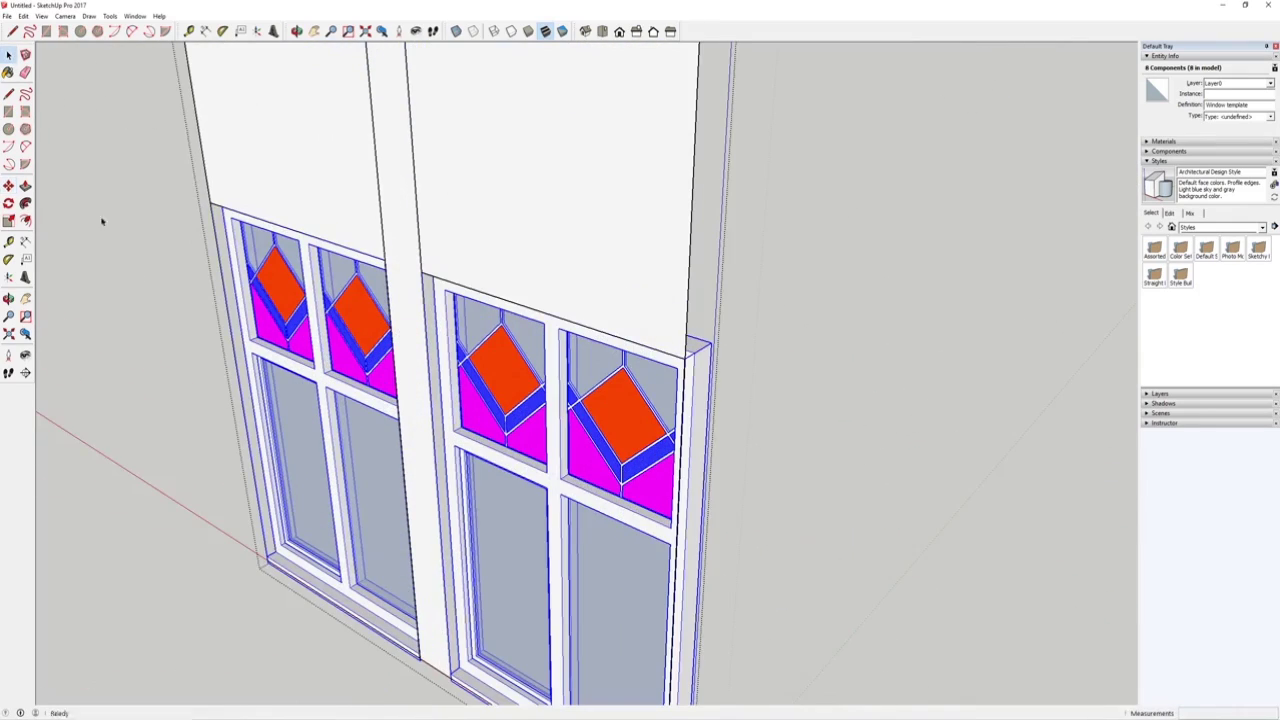
scroll(403, 311, "down", 3)
left_click(403, 311)
Scale the two bottom windows of the Window Set to about 0.99 in height so their sills meet the base line.
left_click(480, 410)
scroll(530, 543, "up", 3)
scroll(516, 558, "up", 2)
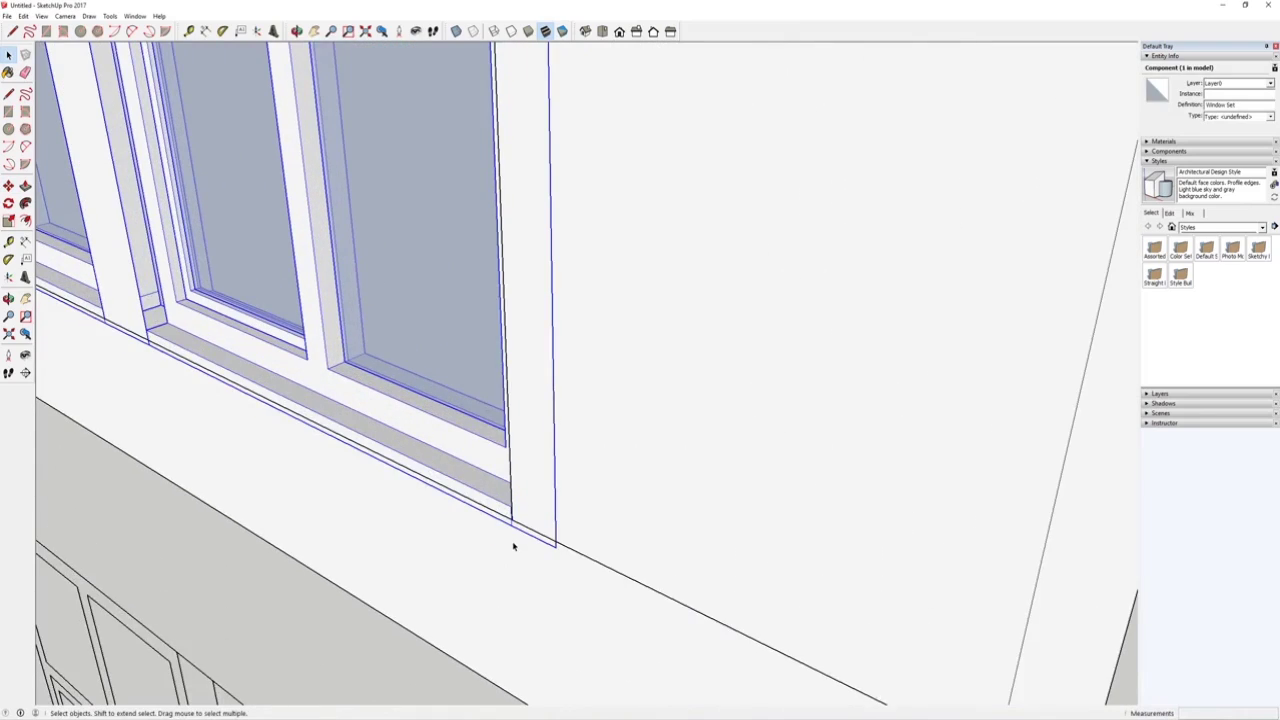
double_click(437, 427)
left_click(430, 394)
scroll(427, 393, "down", 4)
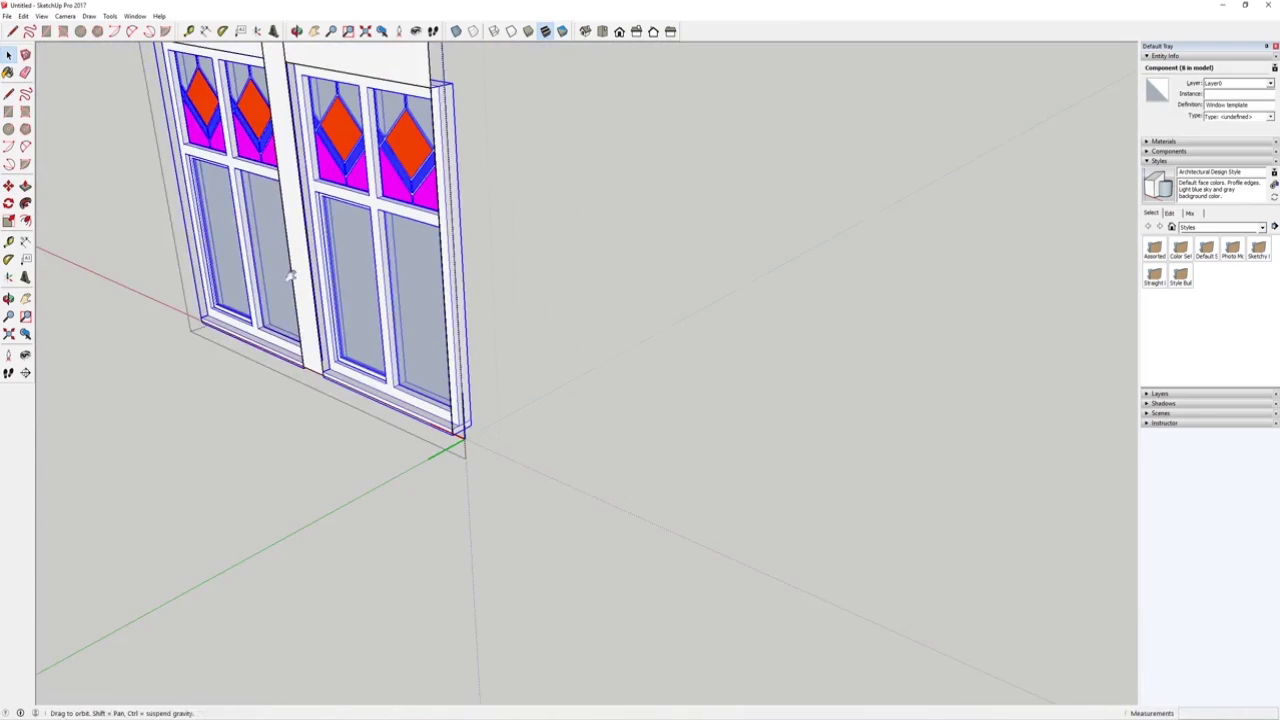
middle_click_drag(272, 267, 437, 368)
key("s")
scroll(438, 422, "up", 5)
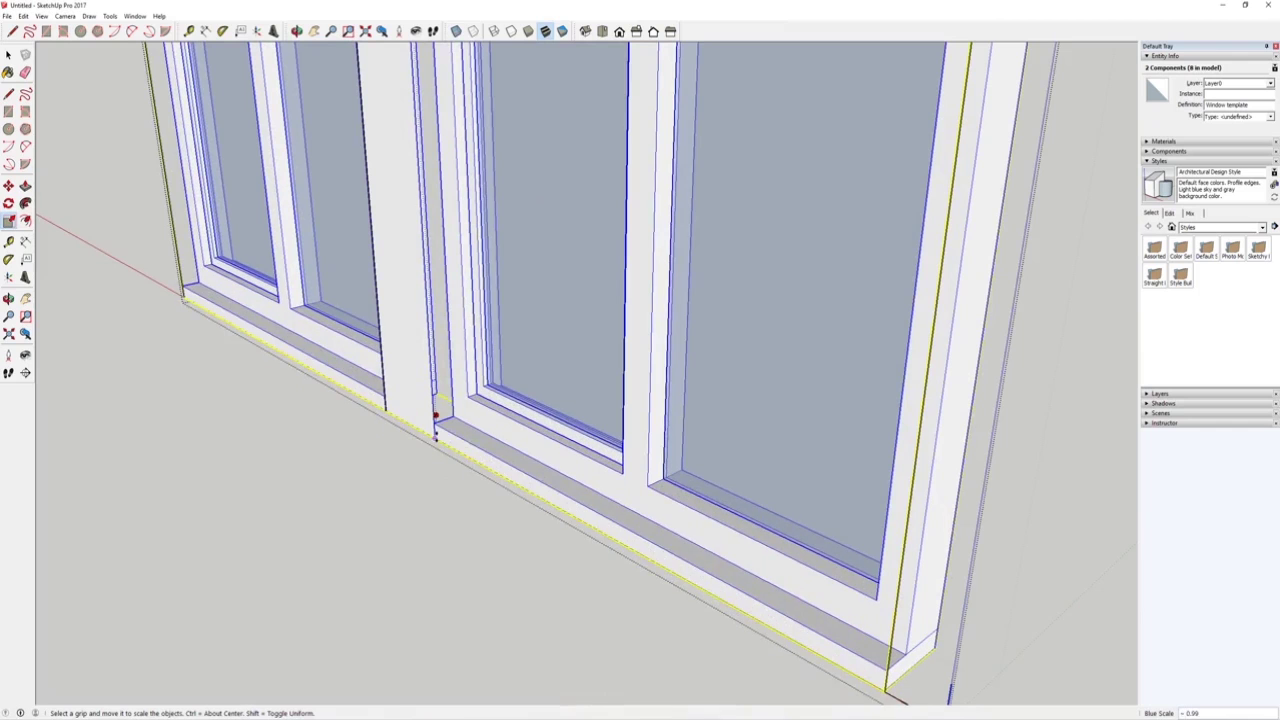
left_click(9, 56)
left_click(76, 168)
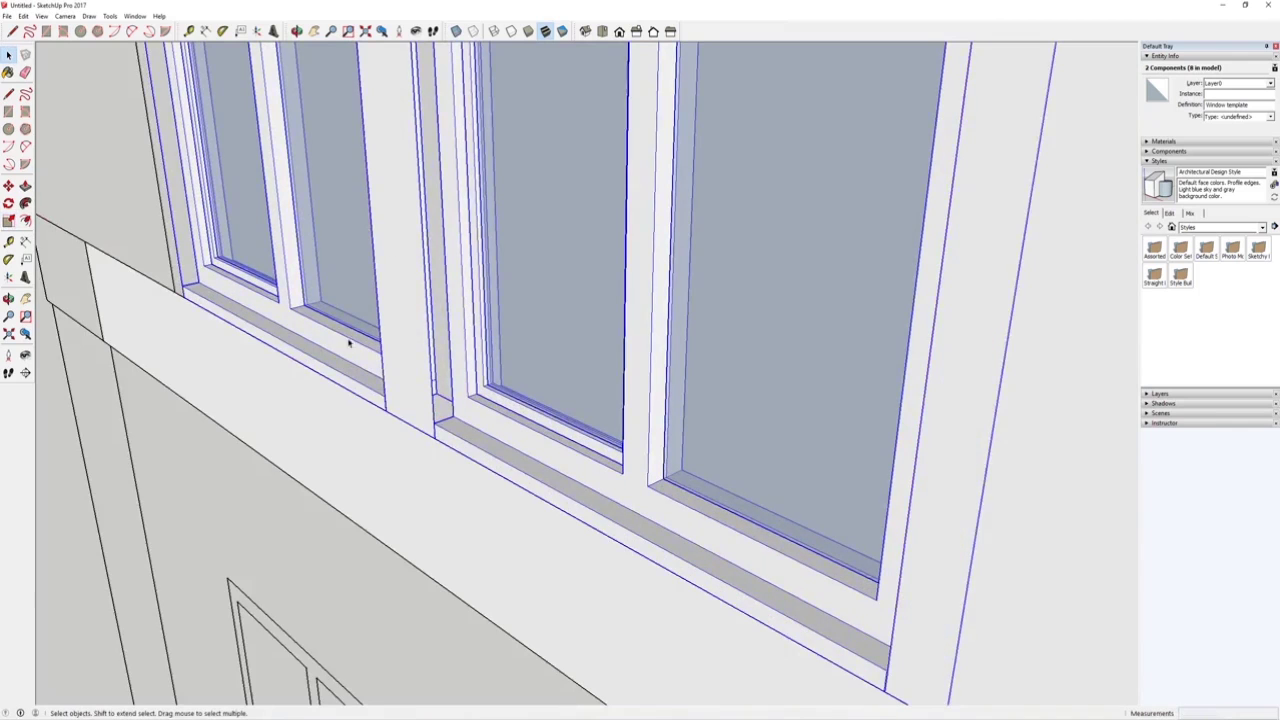
scroll(361, 295, "down", 5)
scroll(507, 470, "up", 2)
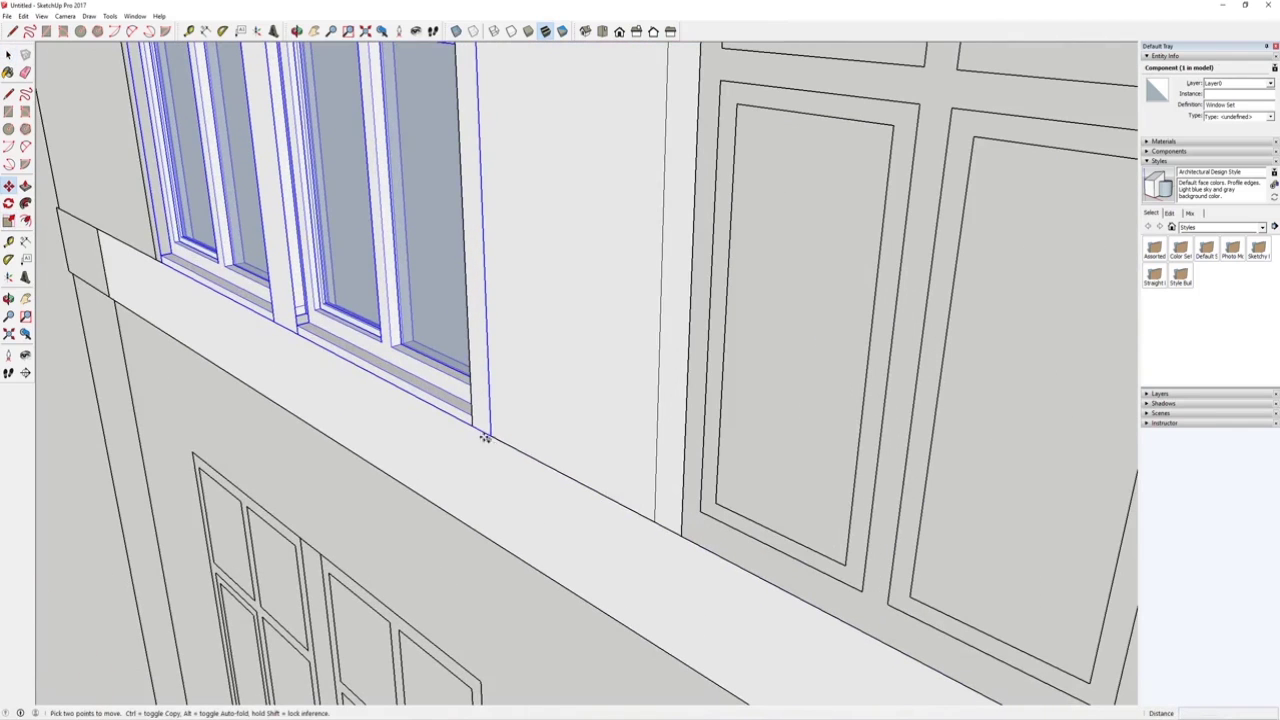
middle_click_drag(527, 436, 640, 432)
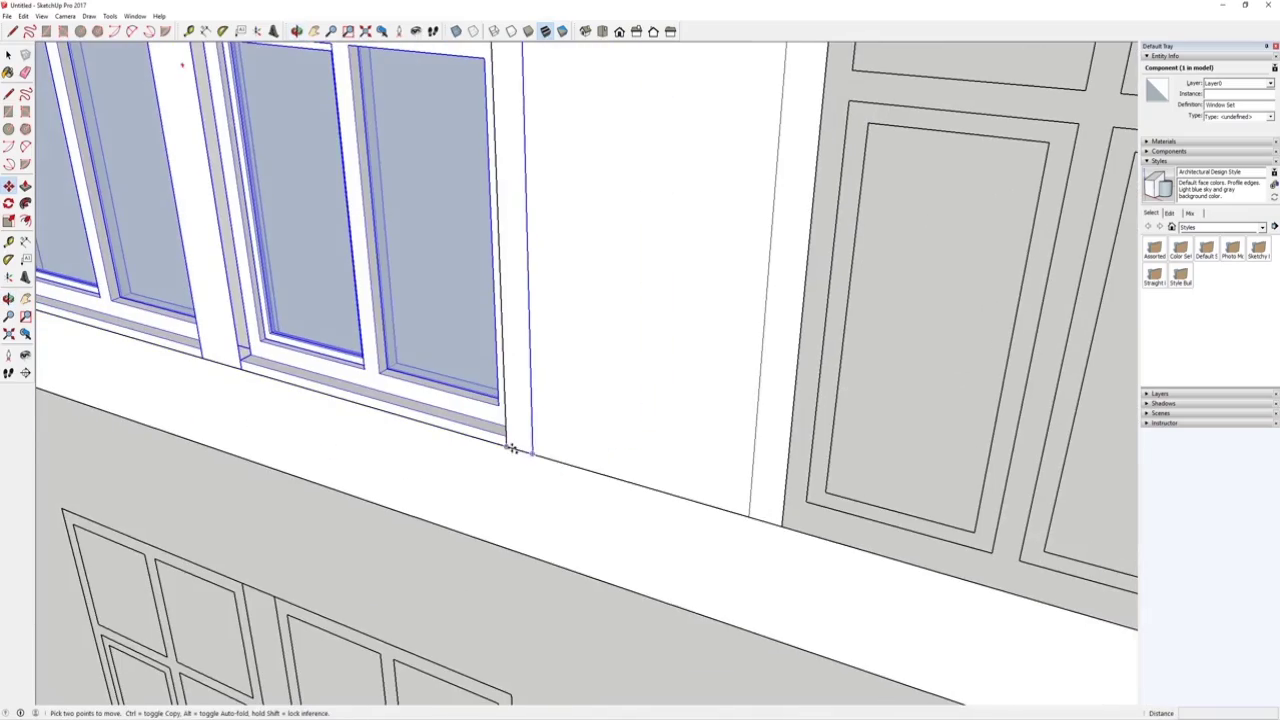
scroll(309, 328, "down", 5)
scroll(346, 364, "up", 3)
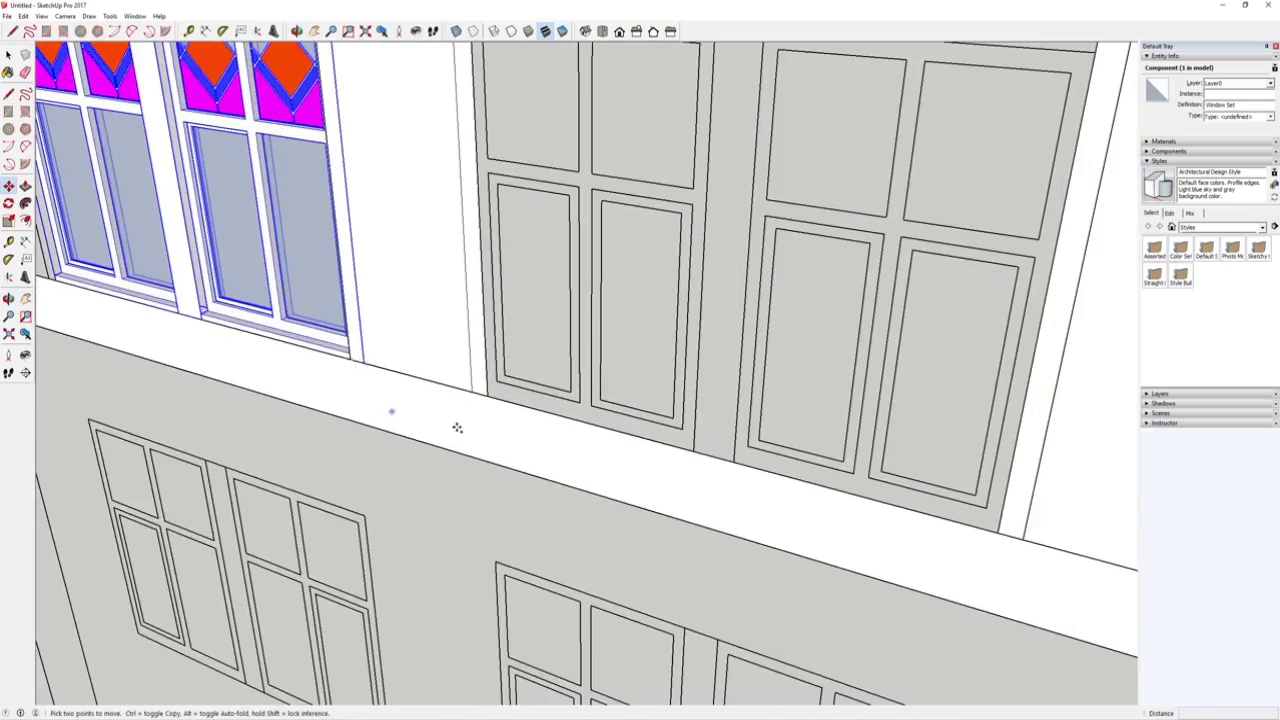
scroll(457, 427, "down", 5)
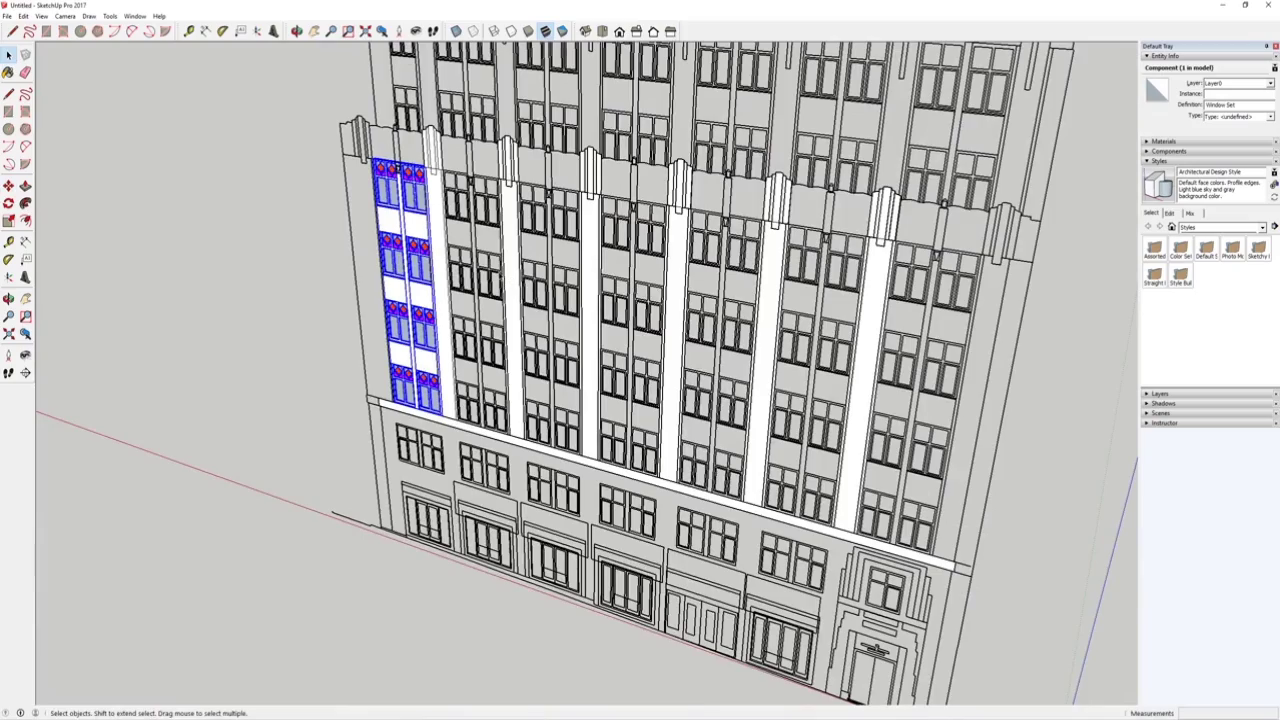
Copy the Window Set component by its lower-right corner into the second bay of the facade.
left_click(460, 338)
double_click(434, 402)
scroll(441, 418, "up", 6)
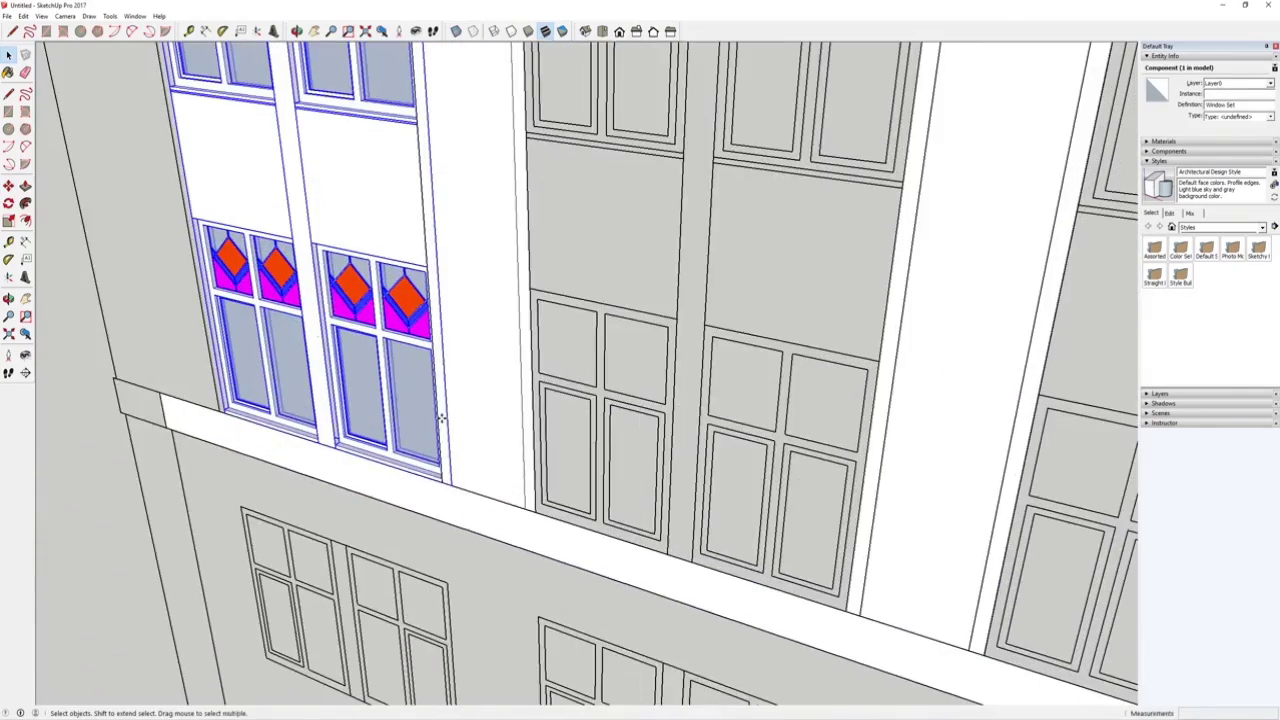
scroll(446, 488, "up", 4)
key("ctrl")
left_click(433, 471)
scroll(232, 278, "down", 7)
scroll(790, 445, "up", 2)
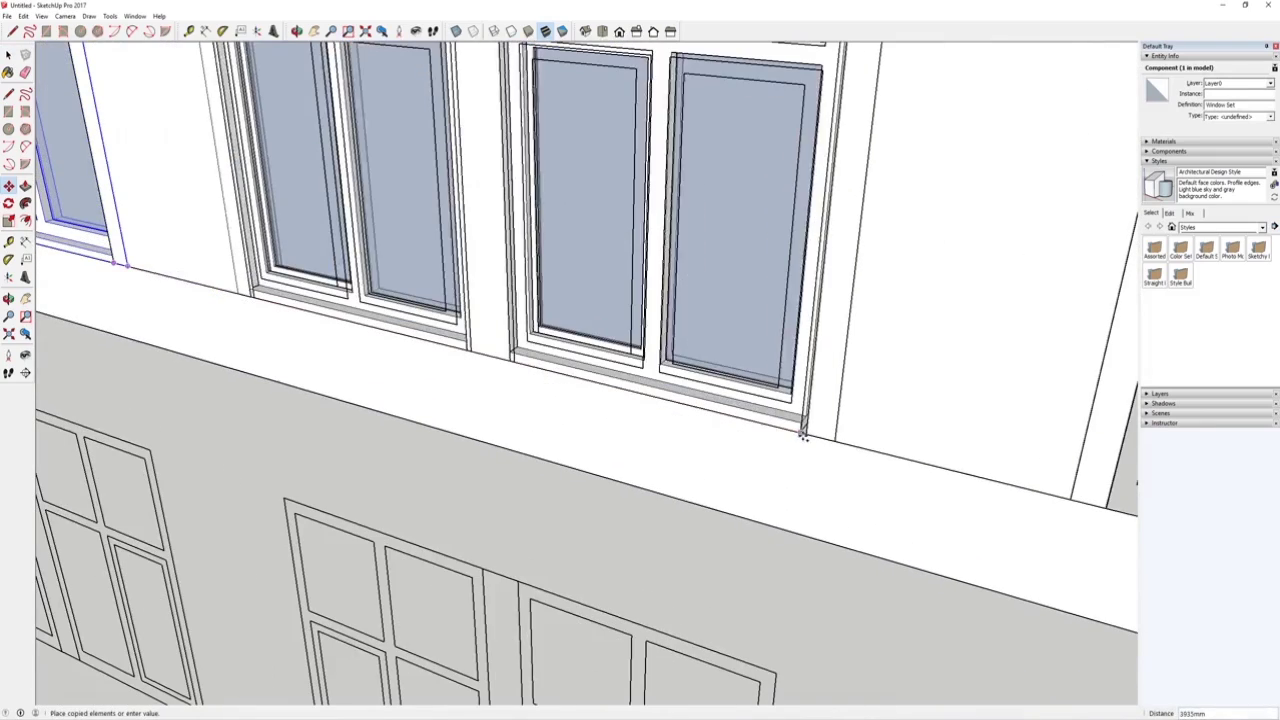
left_click(803, 437)
left_click(10, 57)
Open the Window Set component for editing, inspect its infill panels and outer edges from both sides, and close it.
double_click(410, 234)
middle_click_drag(630, 318, 670, 336)
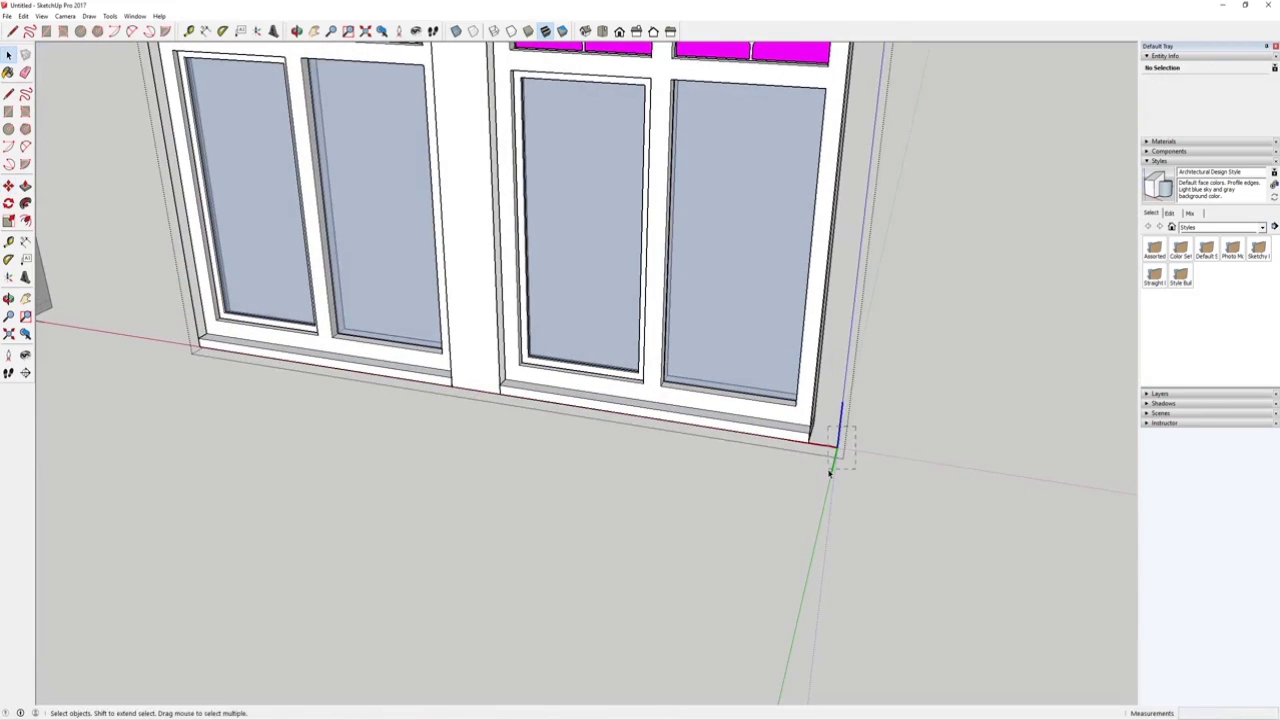
scroll(775, 440, "down", 5)
middle_click_drag(716, 424, 634, 486)
scroll(596, 237, "up", 1)
left_click(580, 236)
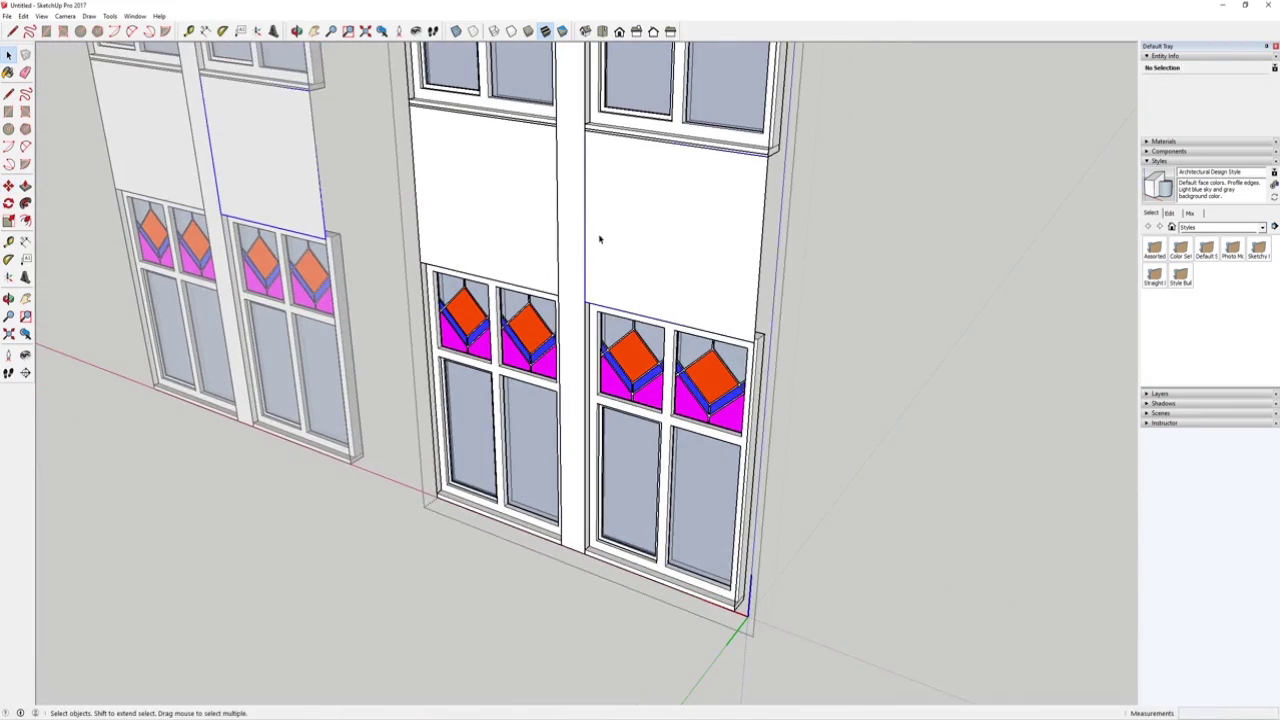
left_click(538, 230)
scroll(612, 336, "down", 6)
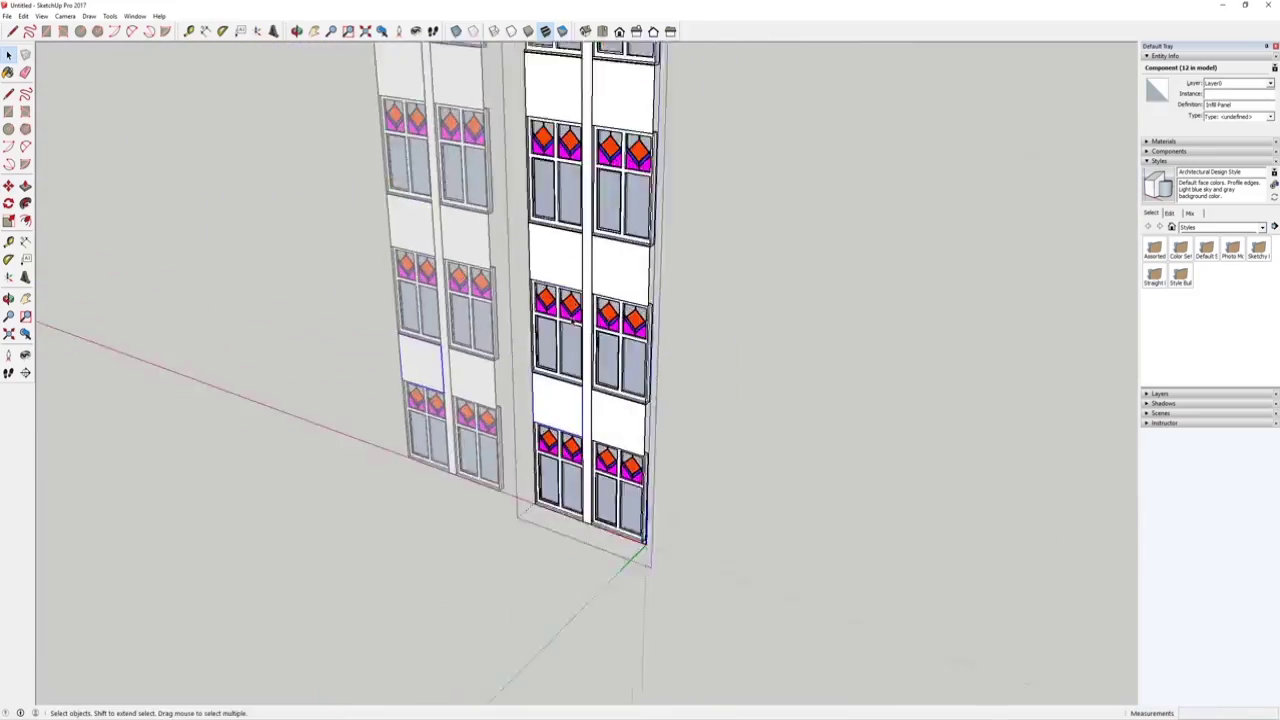
scroll(537, 381, "up", 7)
scroll(537, 381, "up", 3)
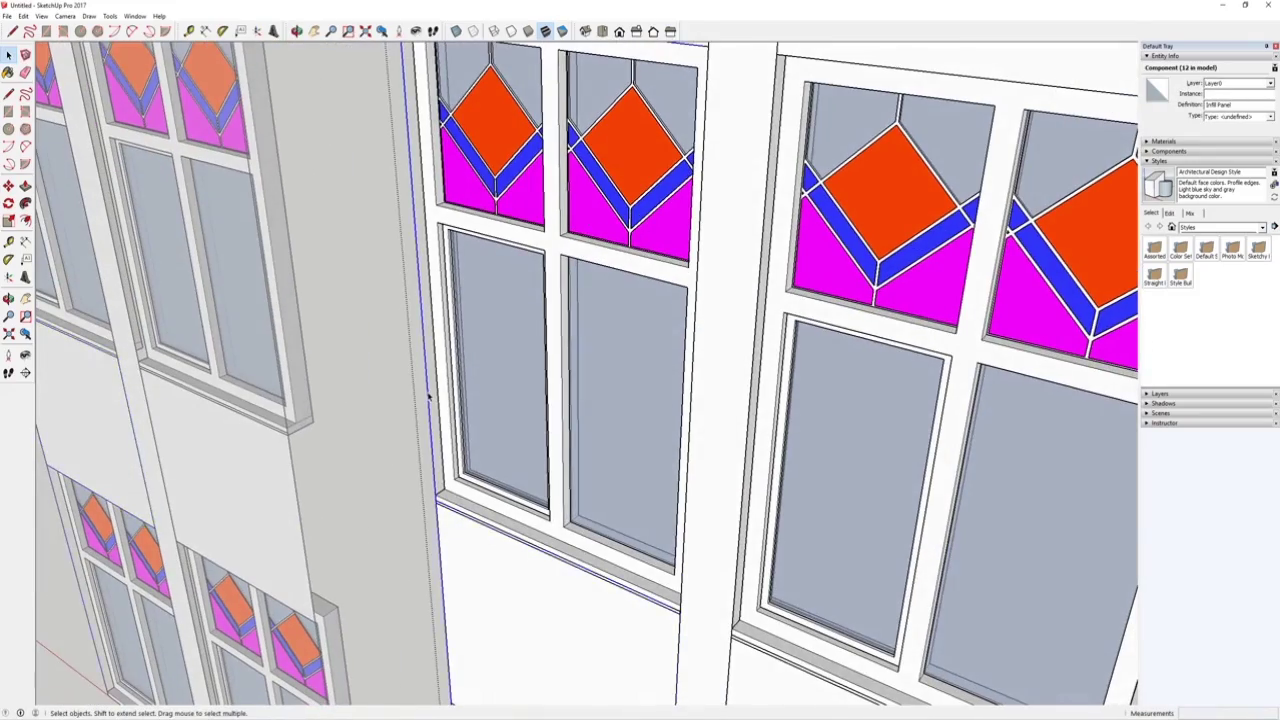
scroll(602, 380, "down", 7)
scroll(700, 470, "up", 4)
middle_click_drag(705, 473, 1093, 461)
left_click(1092, 460)
middle_click_drag(976, 262, 706, 497)
scroll(706, 495, "up", 3)
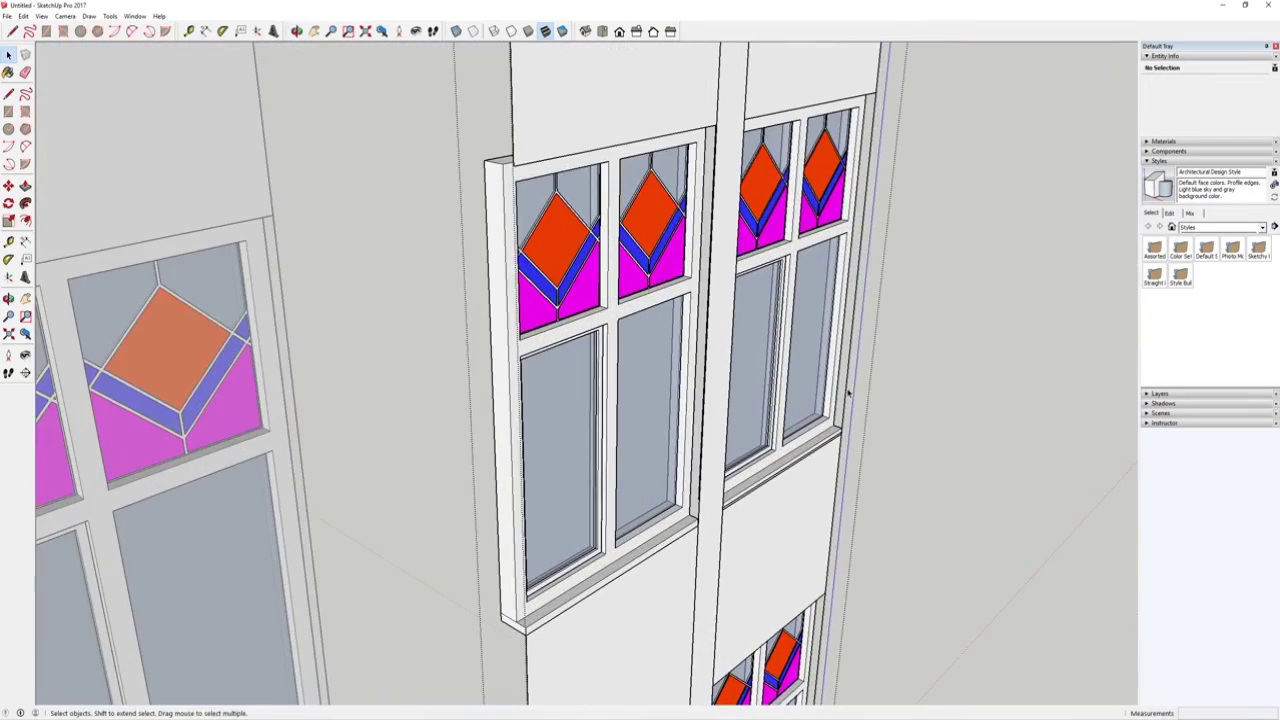
scroll(646, 451, "down", 6)
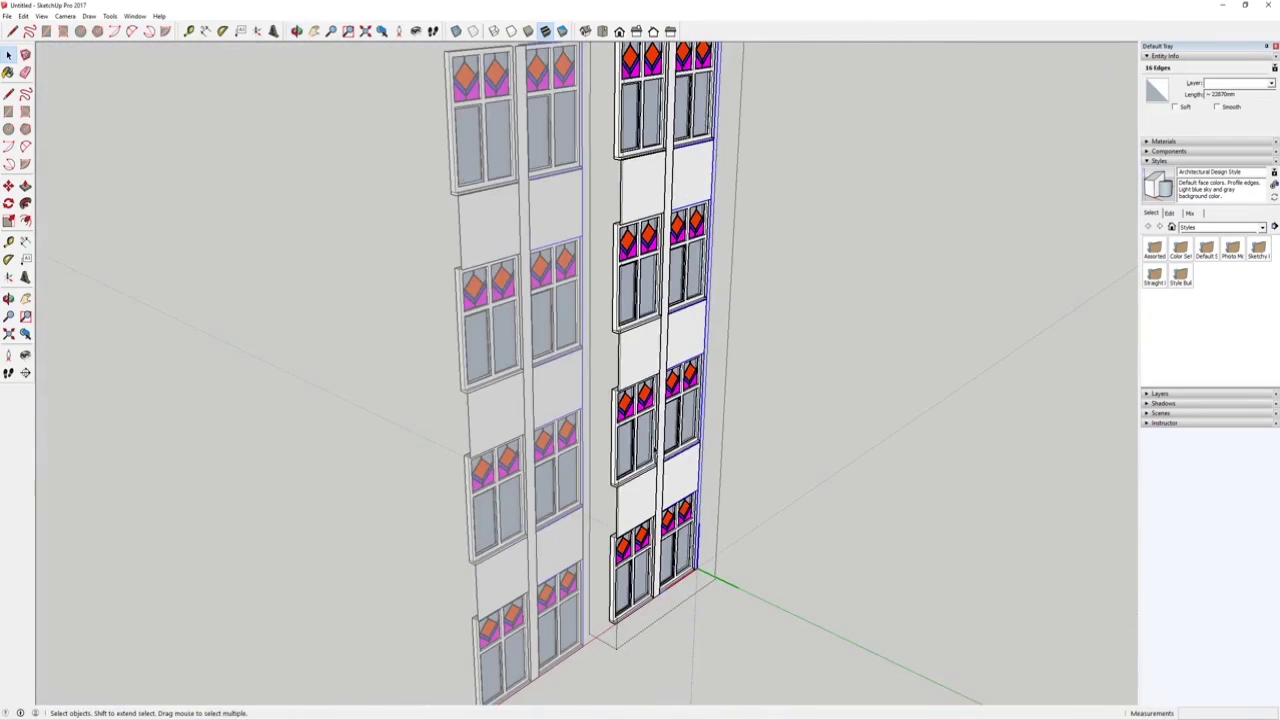
middle_click_drag(655, 450, 120, 450)
left_click(554, 449)
scroll(391, 500, "up", 5)
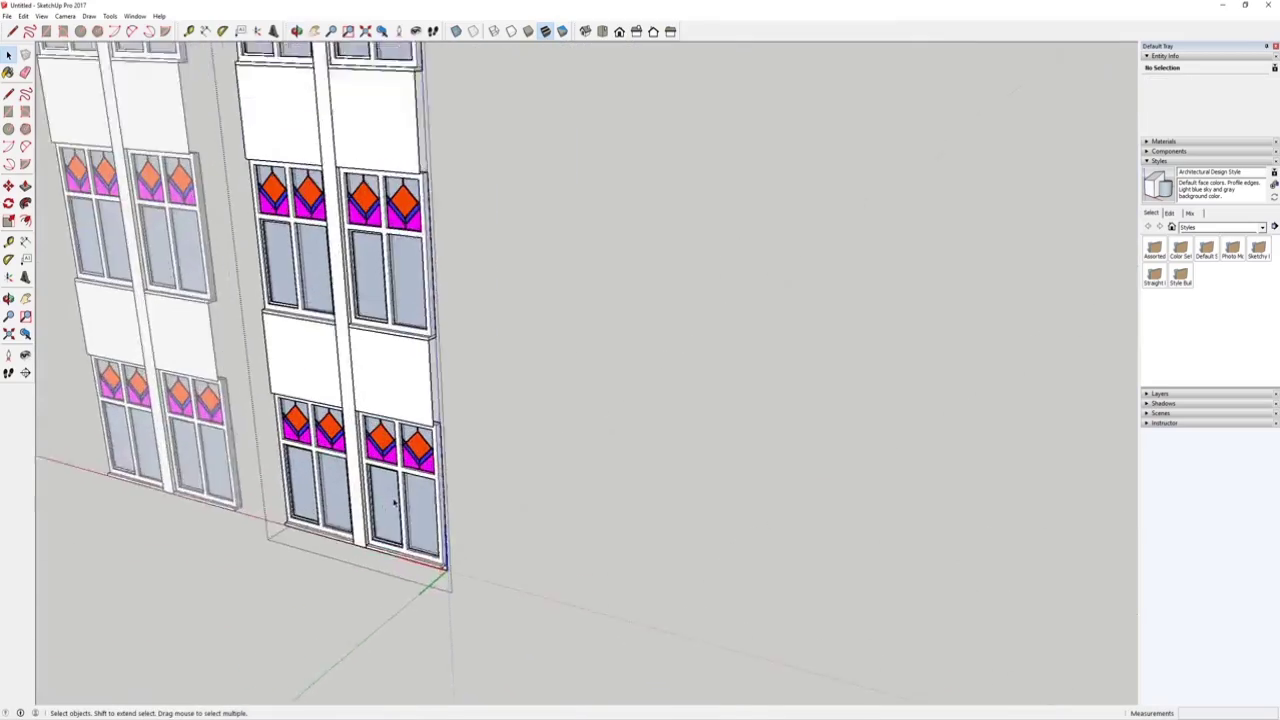
key("Escape")
Copy the second bay's Window Set by its lower-right corner onto the matching base-line corner of the third bay.
left_click(393, 528)
scroll(486, 580, "up", 4)
key("m")
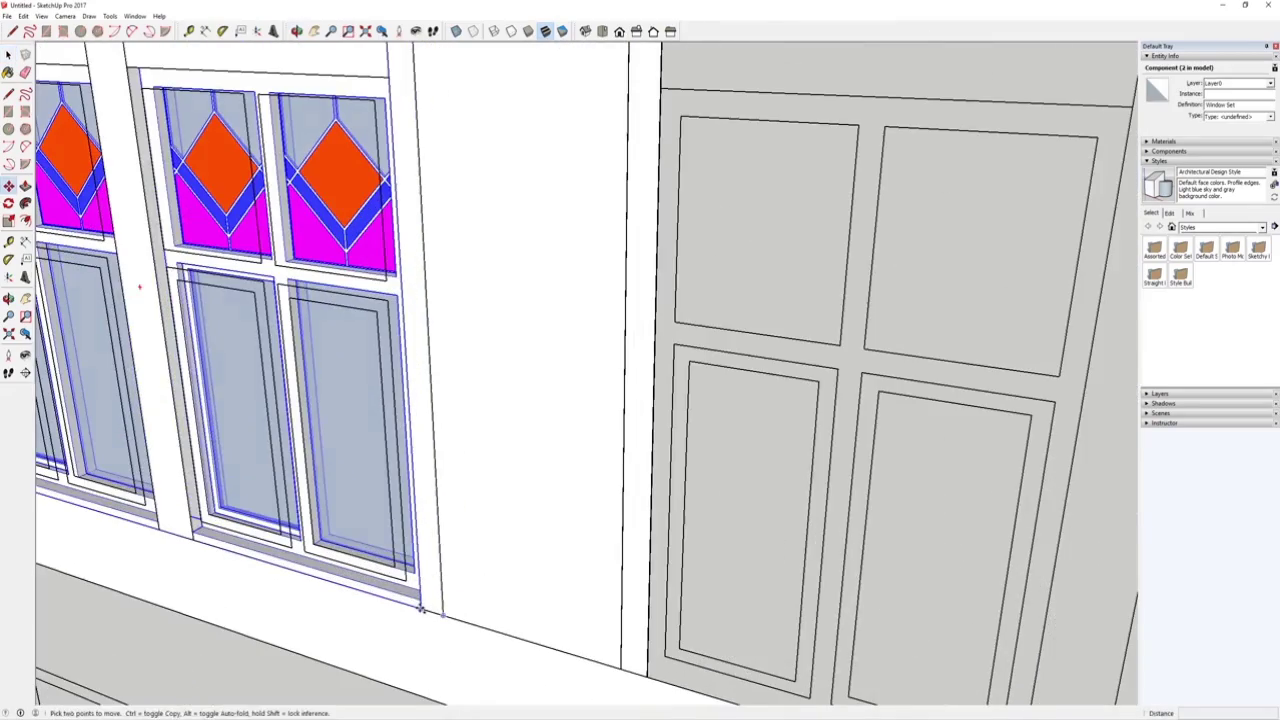
left_click(421, 608)
key("ctrl")
scroll(228, 310, "down", 6)
scroll(550, 457, "up", 3)
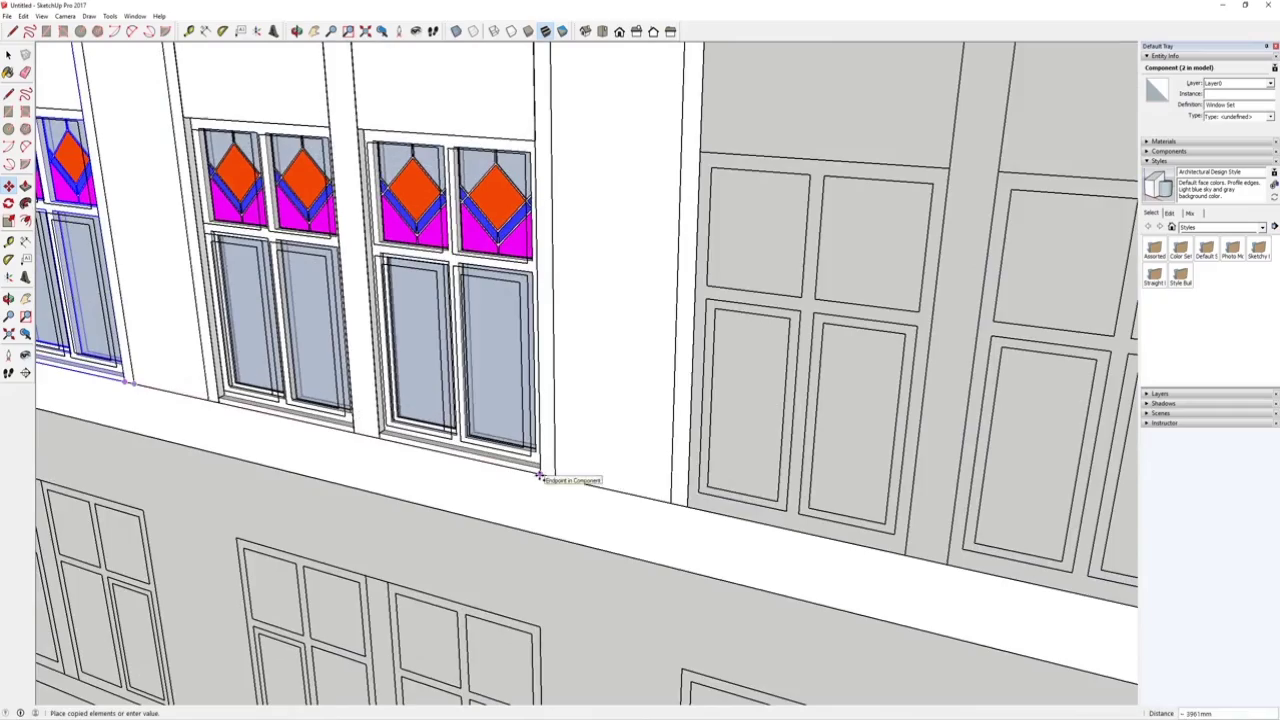
left_click(542, 475)
Copy the third bay's Window Set by its lower-right corner into the fourth bay of the facade.
scroll(566, 480, "down", 4)
key("ctrl")
middle_click_drag(650, 535, 446, 531, "shift")
scroll(641, 558, "up", 2)
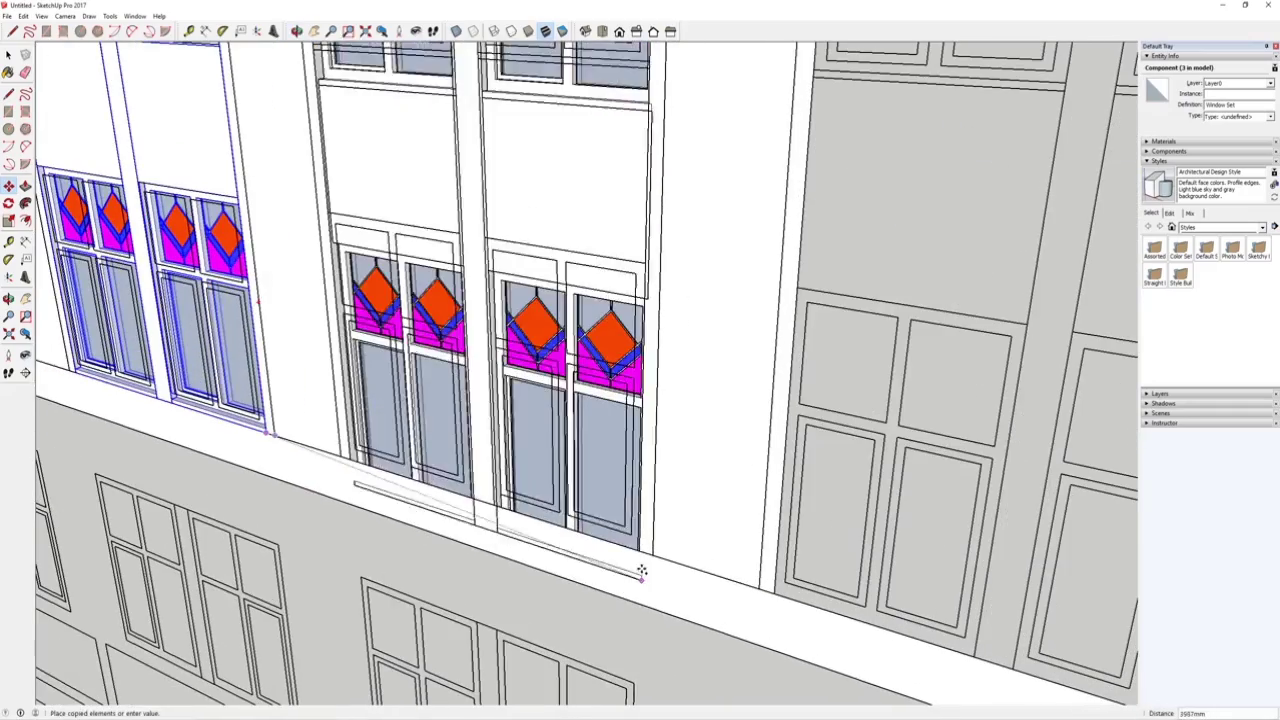
left_click(642, 553)
Copy the fourth bay's Window Set by its lower-right corner into the fifth bay of the facade.
left_click(644, 552)
key("ctrl")
scroll(648, 553, "down", 4)
middle_click_drag(810, 588, 620, 574, "shift")
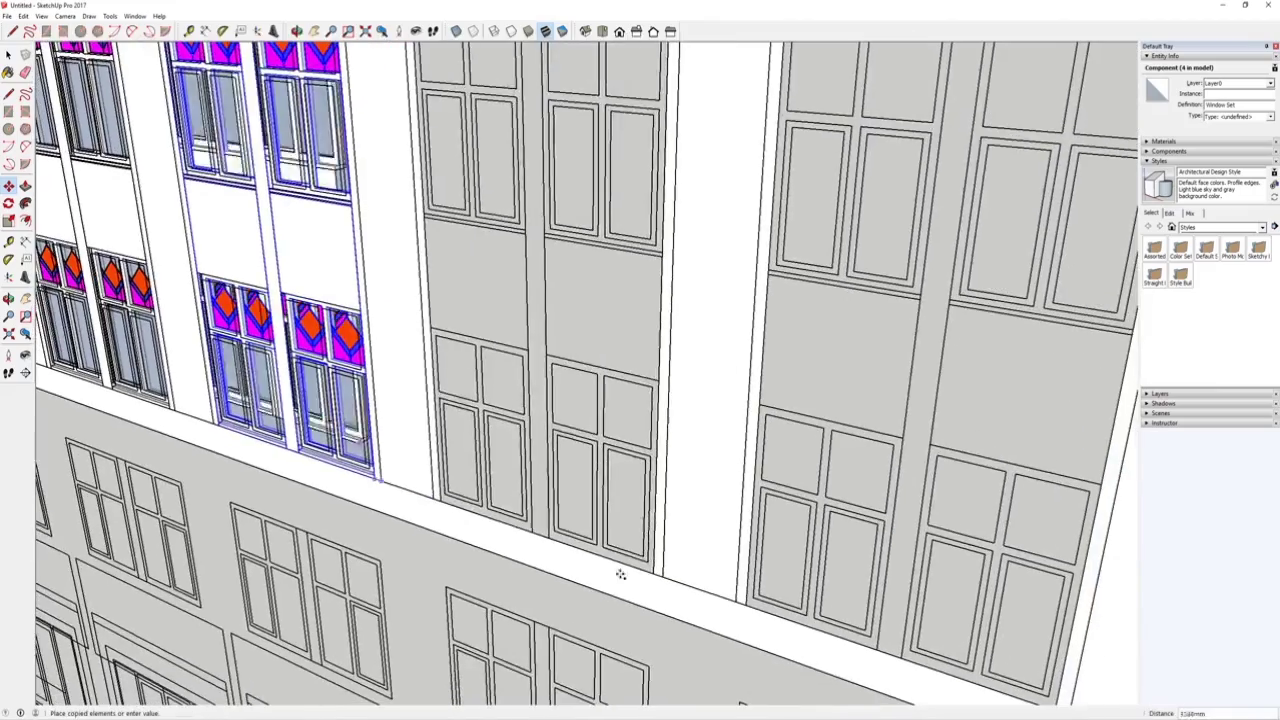
scroll(655, 580, "up", 2)
left_click(655, 573)
Copy the fifth bay's Window Set by its lower-right corner into the sixth bay of the facade.
left_click(655, 573)
key("ctrl")
scroll(659, 574, "down", 4)
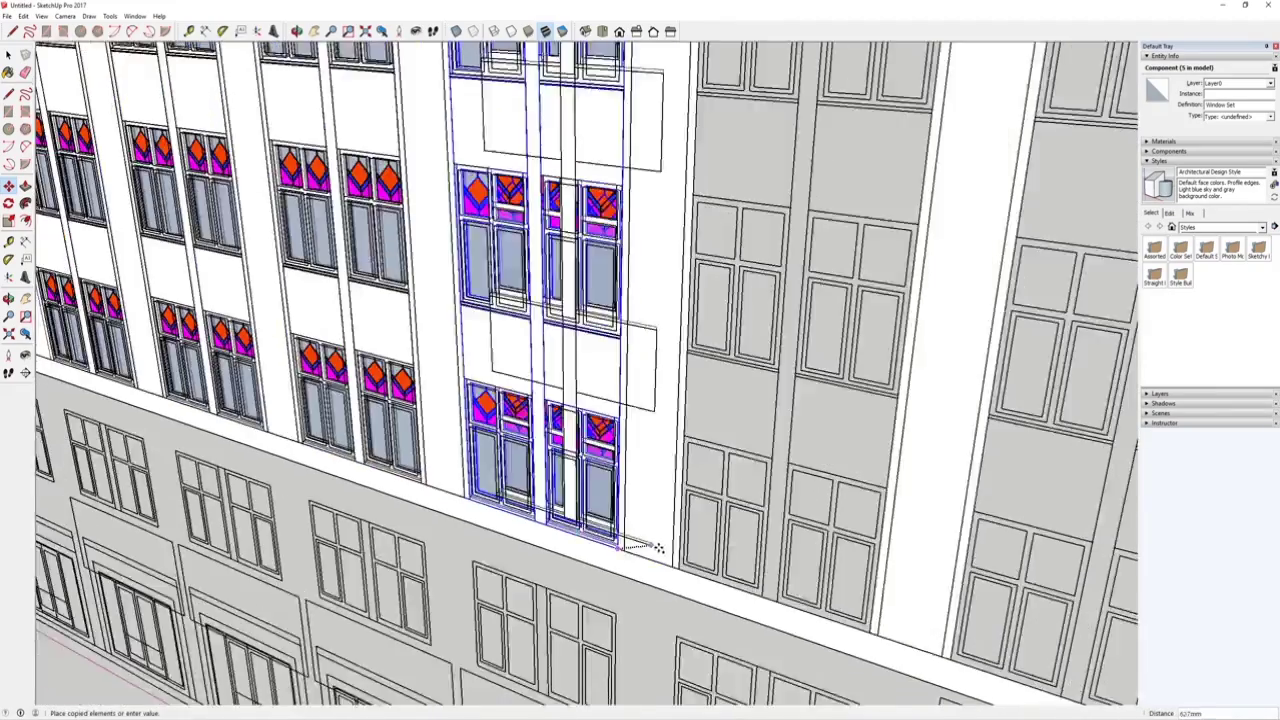
middle_click_drag(806, 626, 621, 595, "shift")
scroll(667, 605, "up", 3)
left_click(606, 561)
Copy the sixth bay's Window Set by its lower-right corner into the last, seventh bay of the facade.
left_click(606, 561)
key("ctrl")
scroll(684, 610, "down", 2)
middle_click_drag(796, 656, 486, 511, "shift")
left_click(686, 556)
middle_click_drag(560, 335, 683, 346)
scroll(500, 503, "up", 8)
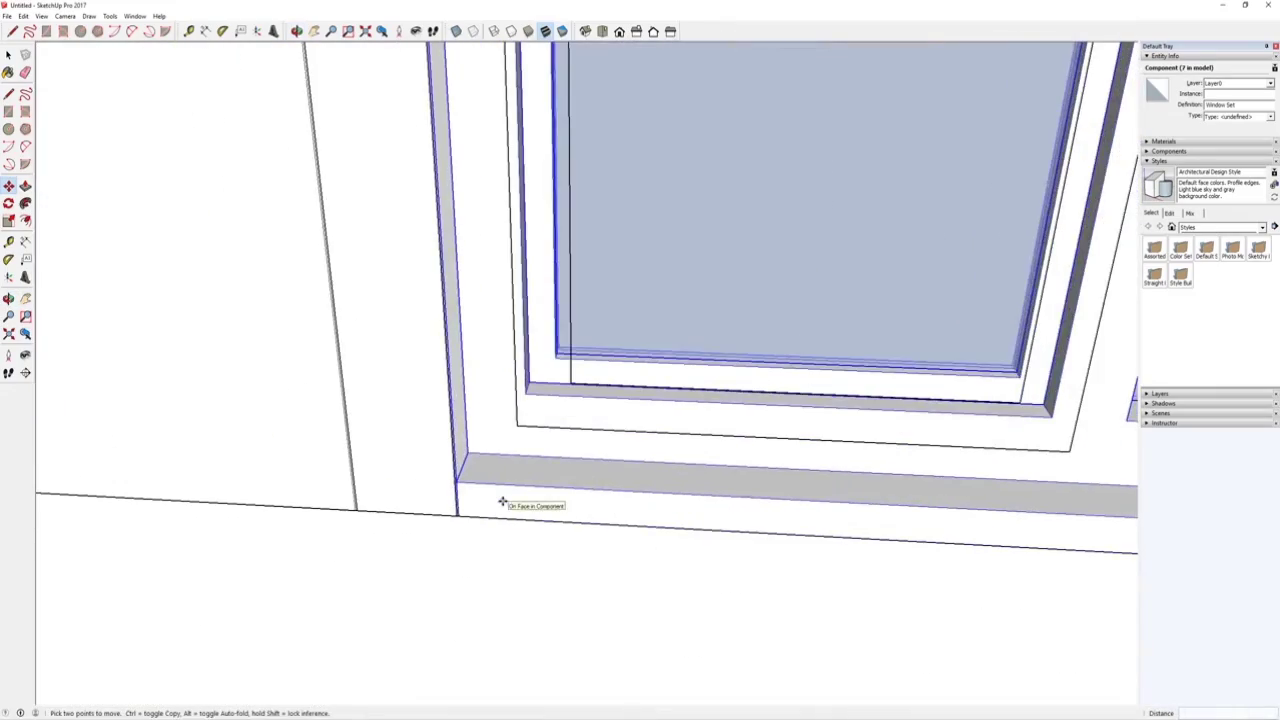
Scale the seventh bay's Window Set in width along the red axis so its left edge meets the adjoining pillar.
scroll(561, 579, "down", 4)
scroll(561, 579, "down", 6)
key("s")
scroll(553, 383, "up", 3)
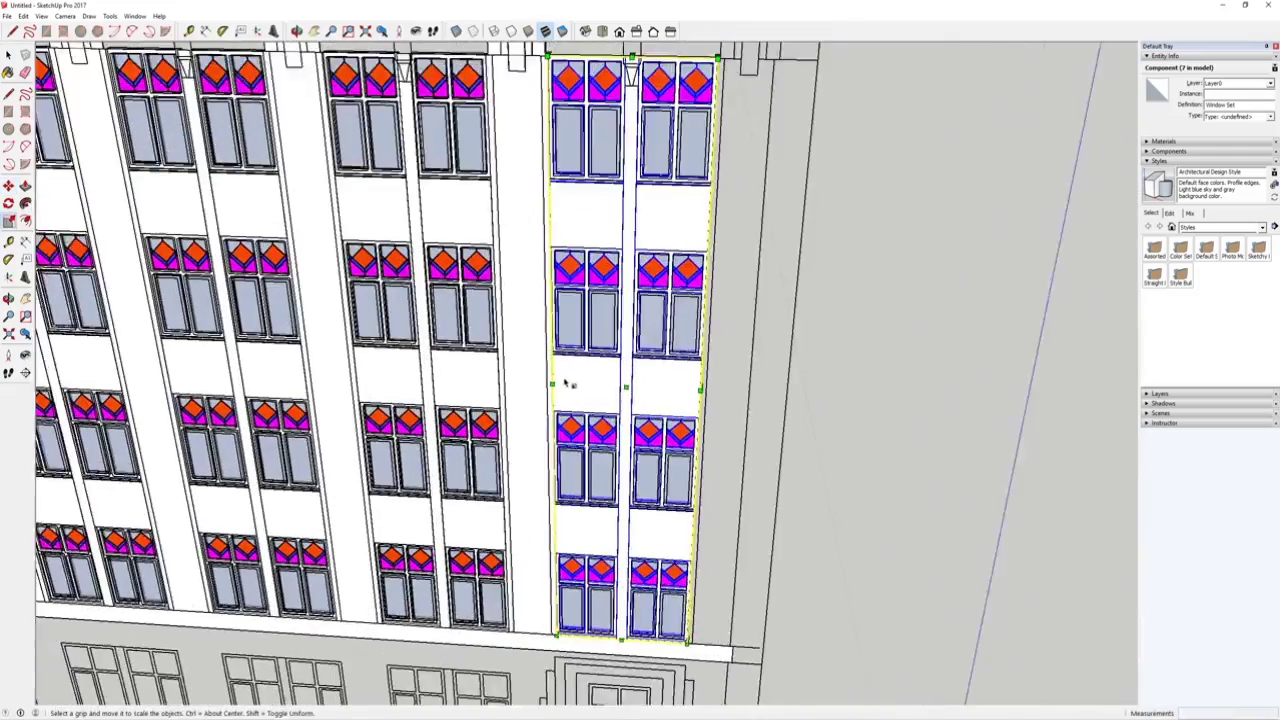
left_click(553, 383)
scroll(551, 647, "up", 5)
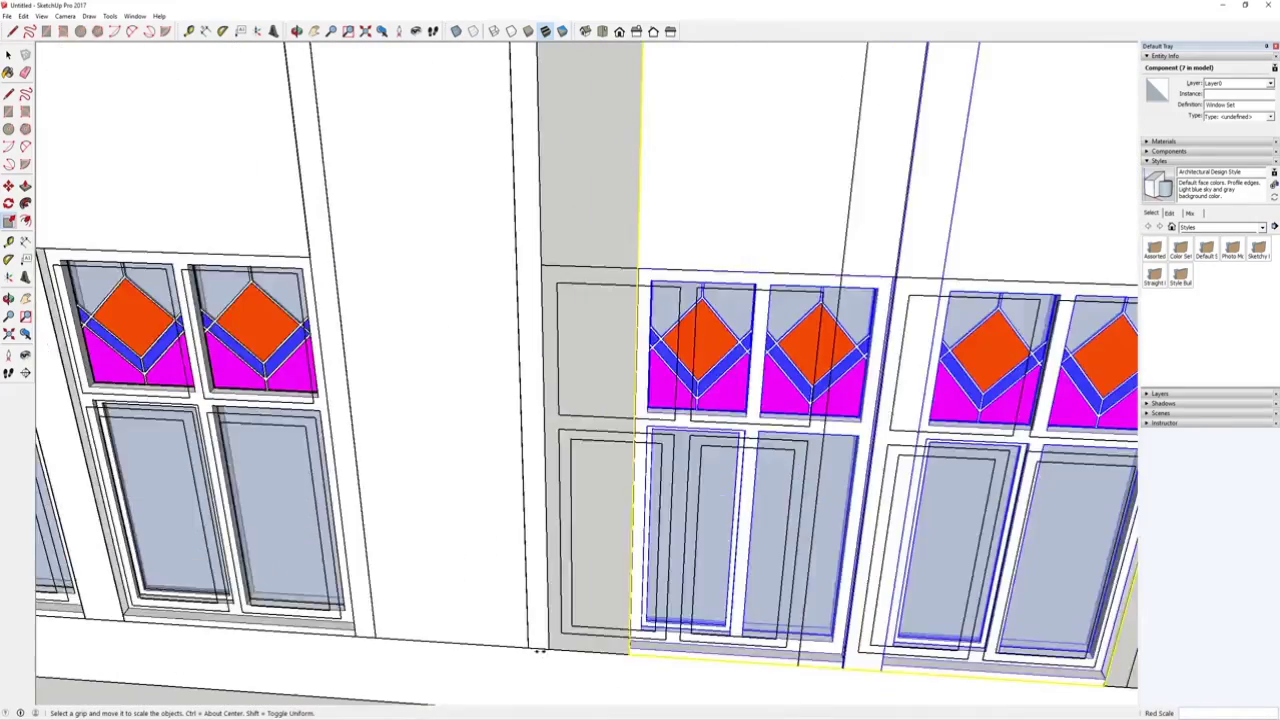
scroll(521, 442, "up", 1)
Scale the sixth bay's Window Set in width so its left edge meets the adjoining pillar.
key("space")
scroll(520, 523, "down", 6)
scroll(499, 546, "up", 3)
left_click(500, 545)
scroll(490, 540, "down", 3)
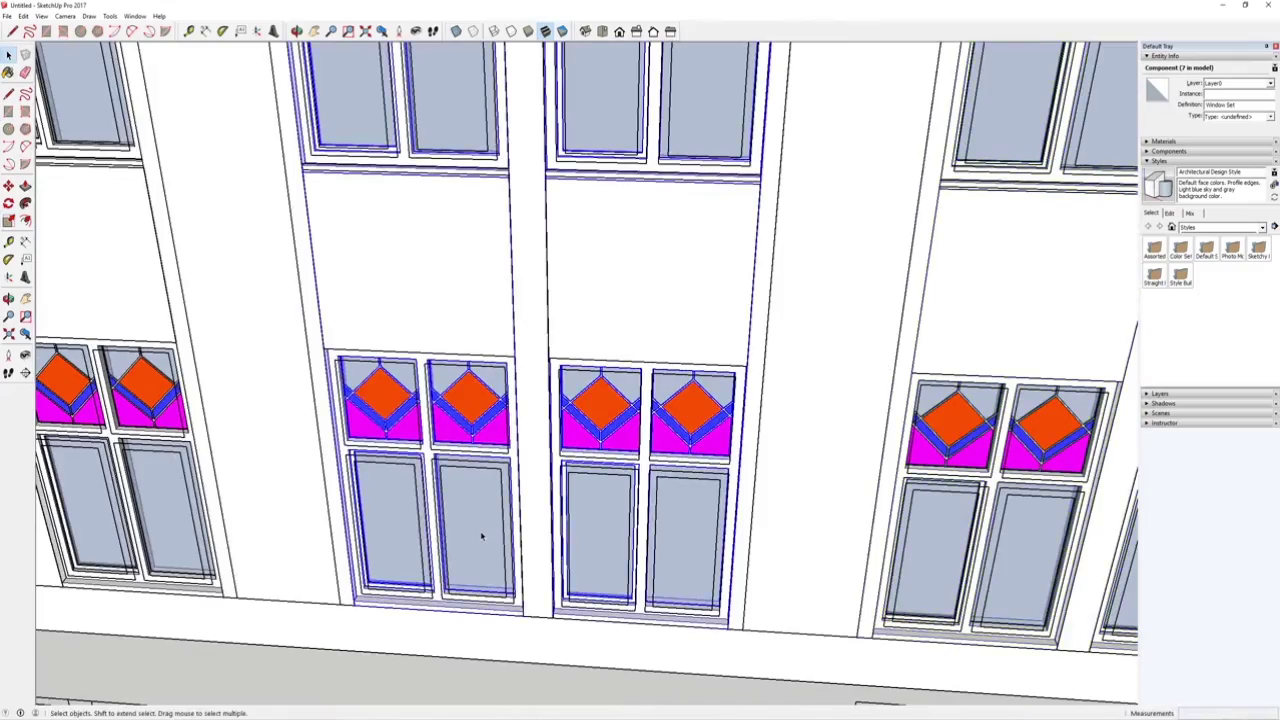
key("s")
scroll(490, 590, "down", 3)
scroll(373, 245, "up", 3)
scroll(592, 520, "down", 3)
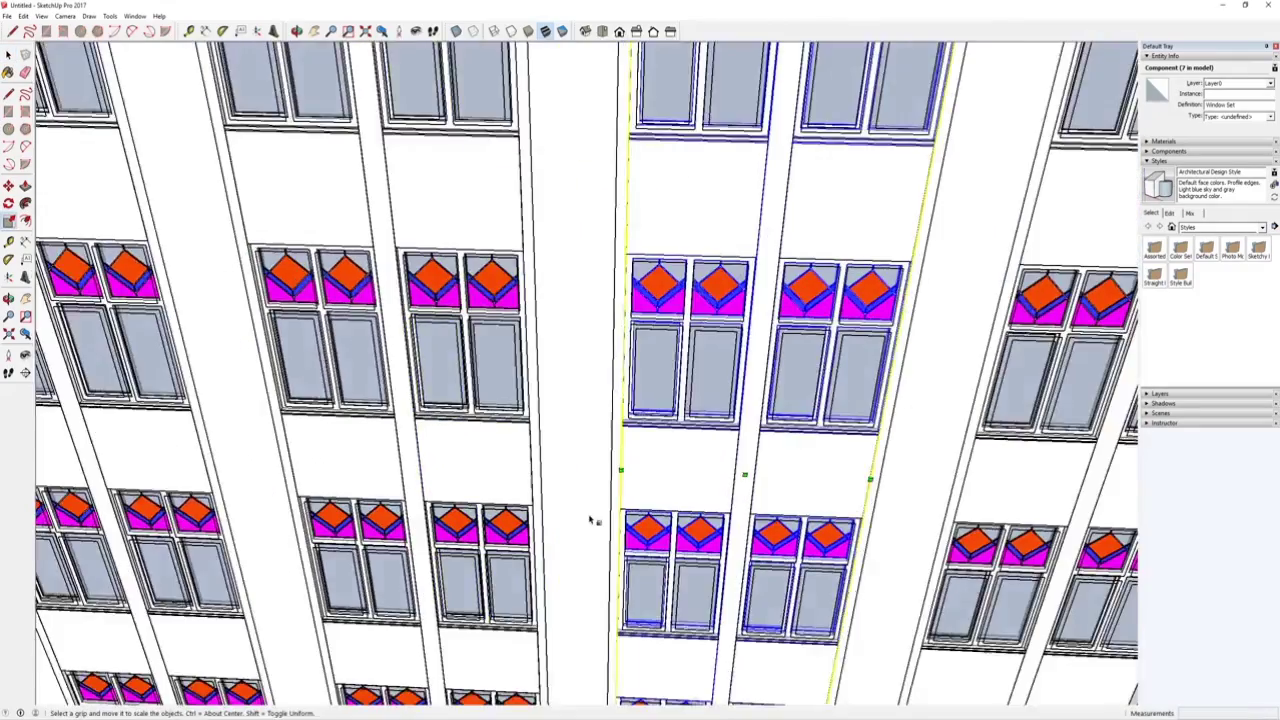
scroll(614, 451, "up", 3)
left_click(614, 451)
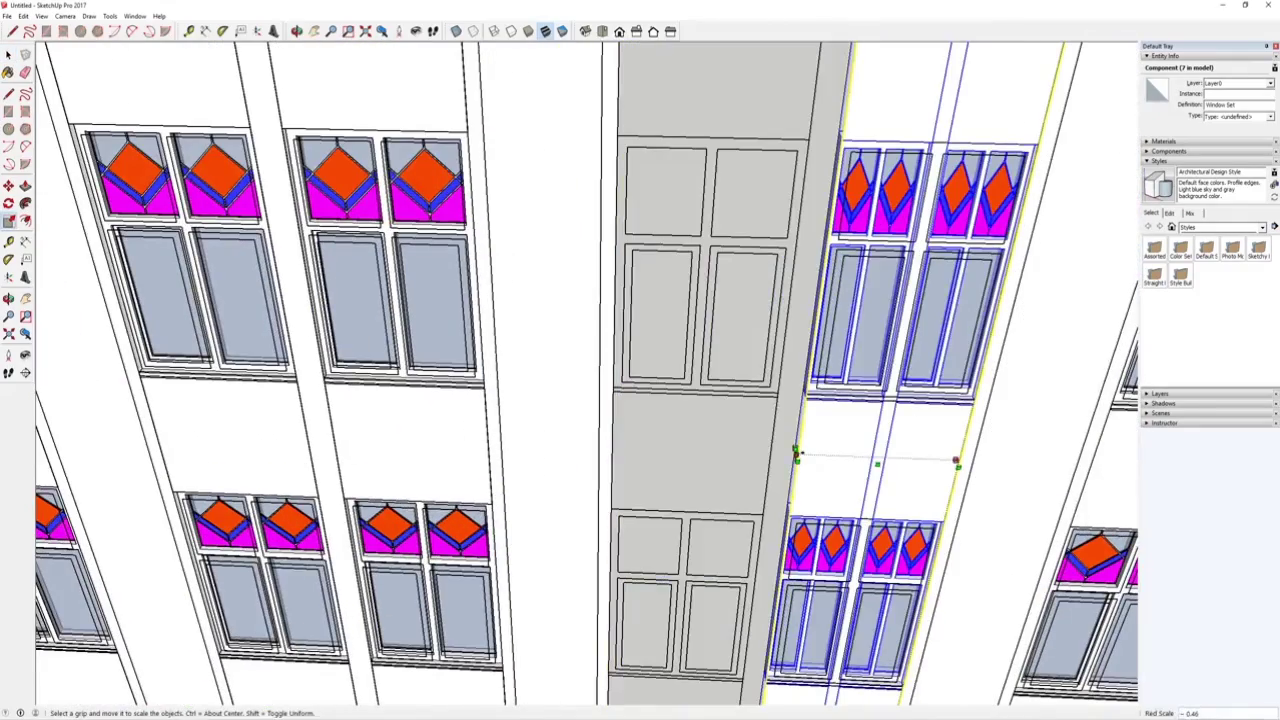
left_click(612, 469)
Scale the fifth bay's Window Set in width so its left edge meets the adjoining pillar.
scroll(772, 488, "down", 3)
scroll(462, 481, "up", 4)
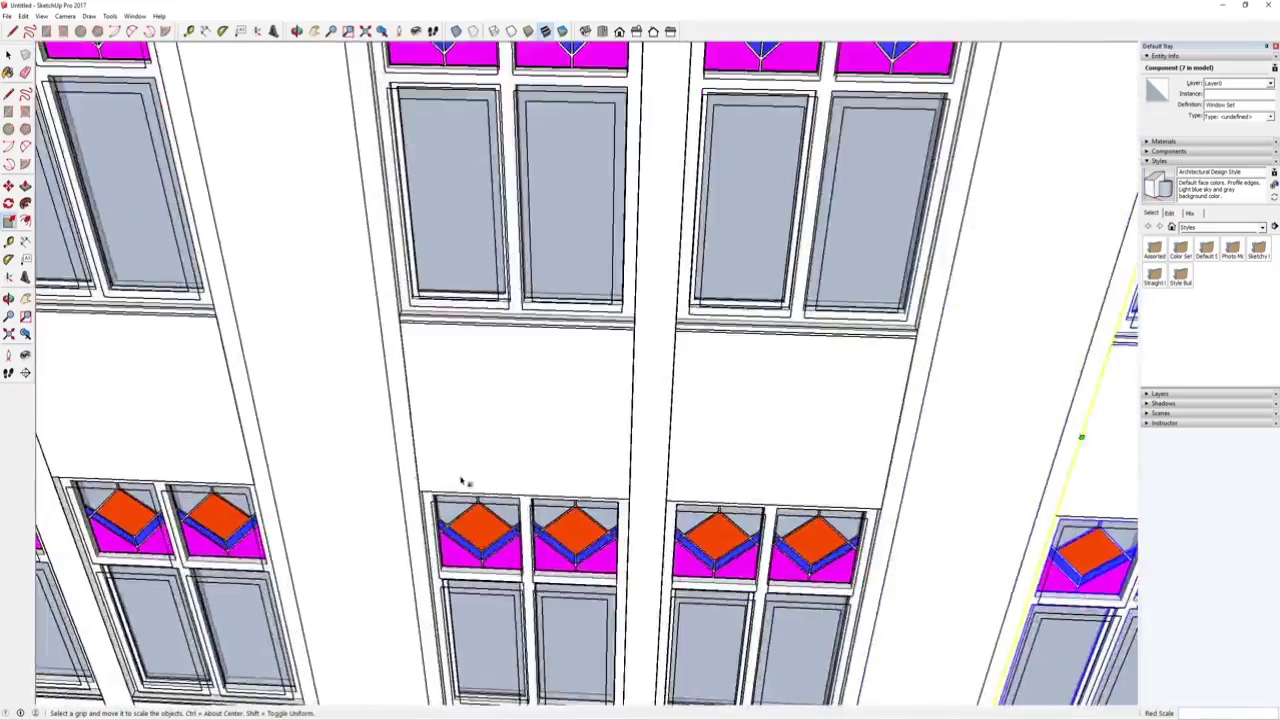
scroll(462, 481, "up", 3)
scroll(728, 515, "down", 5)
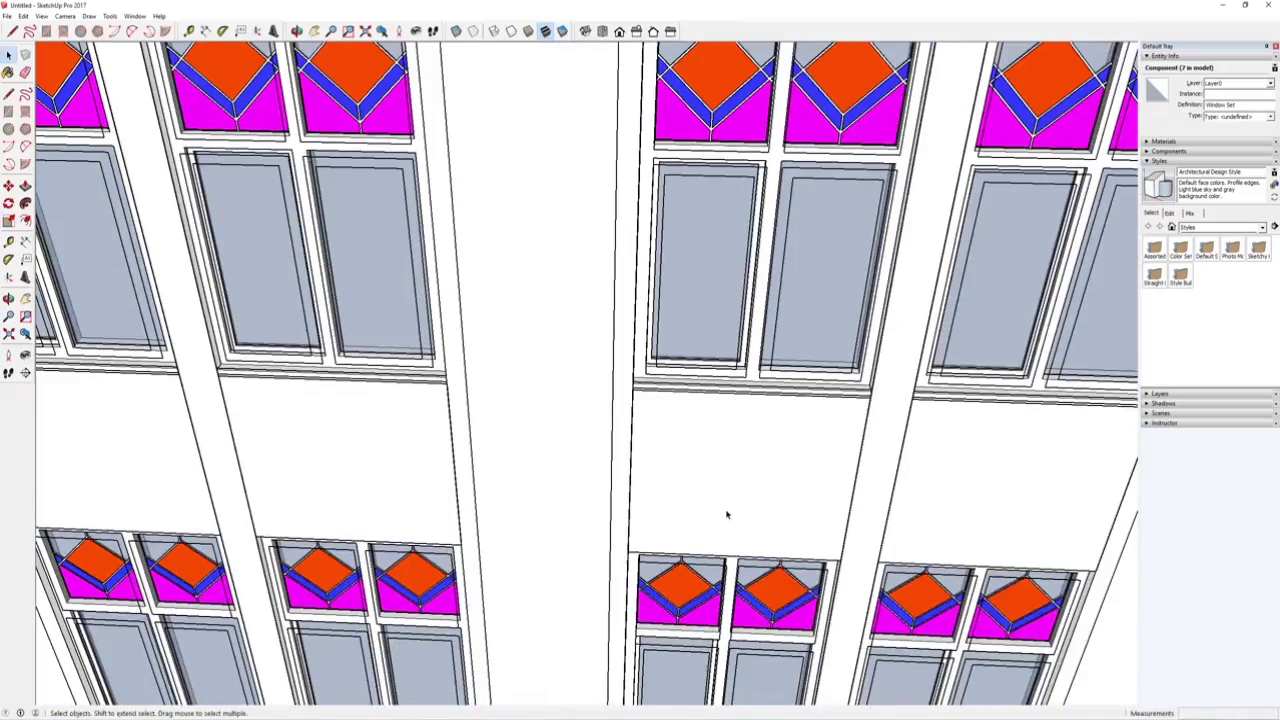
left_click(631, 468)
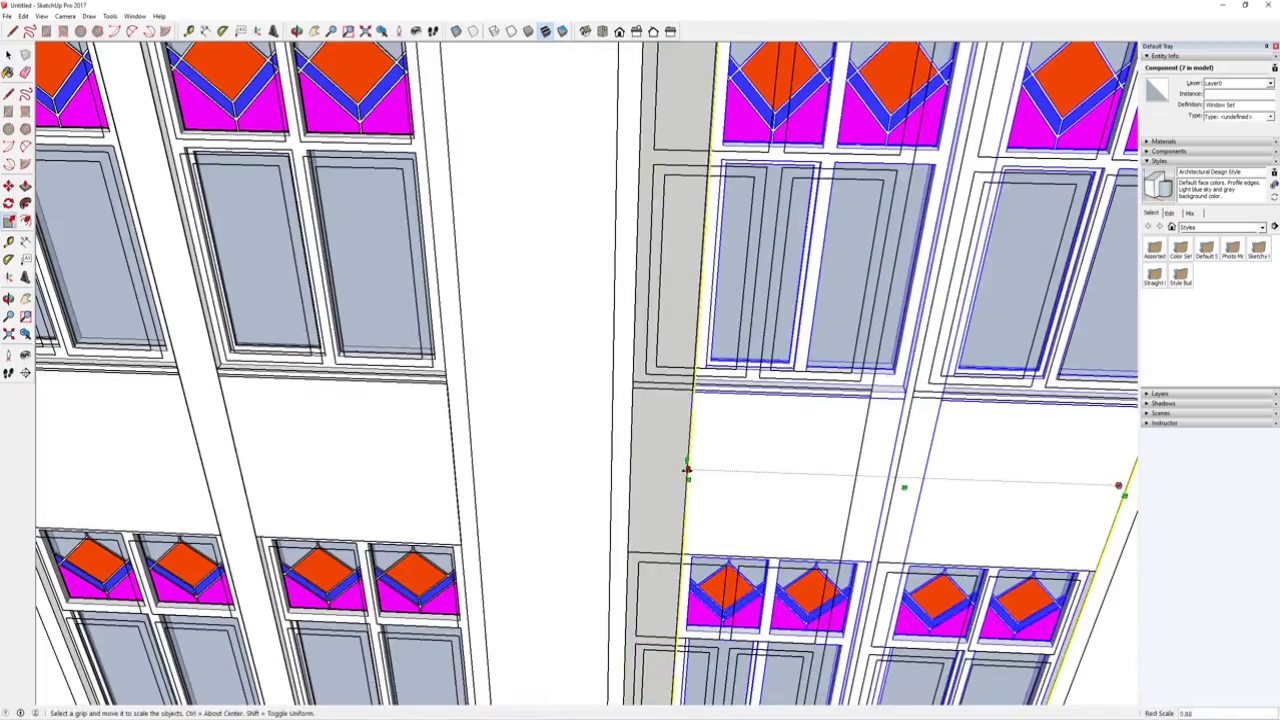
scroll(803, 486, "down", 2)
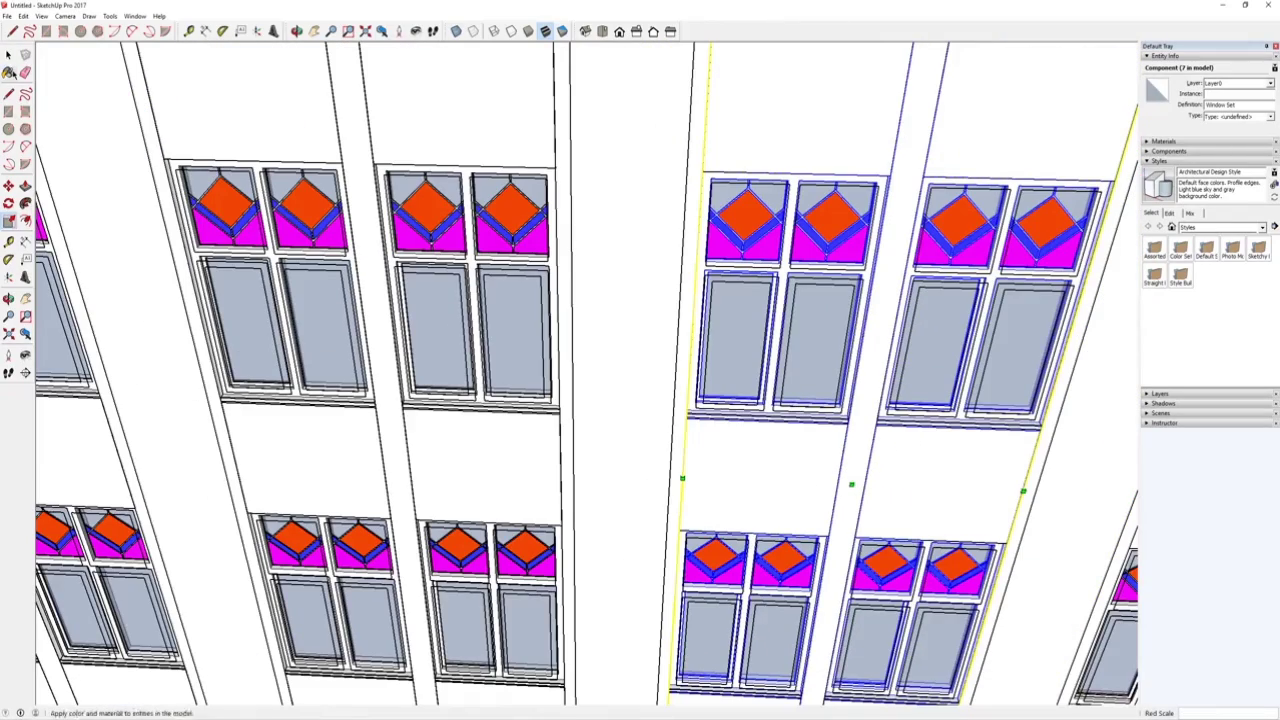
Scale the fourth bay's Window Set in width so its left edge meets the adjoining pillar.
left_click(9, 57)
left_click(266, 431)
middle_click_drag(260, 455, 348, 450, "shift")
key("s")
left_click_drag(329, 450, 405, 452)
middle_click_drag(445, 470, 557, 503)
scroll(557, 503, "up", 2)
left_click_drag(487, 450, 384, 478)
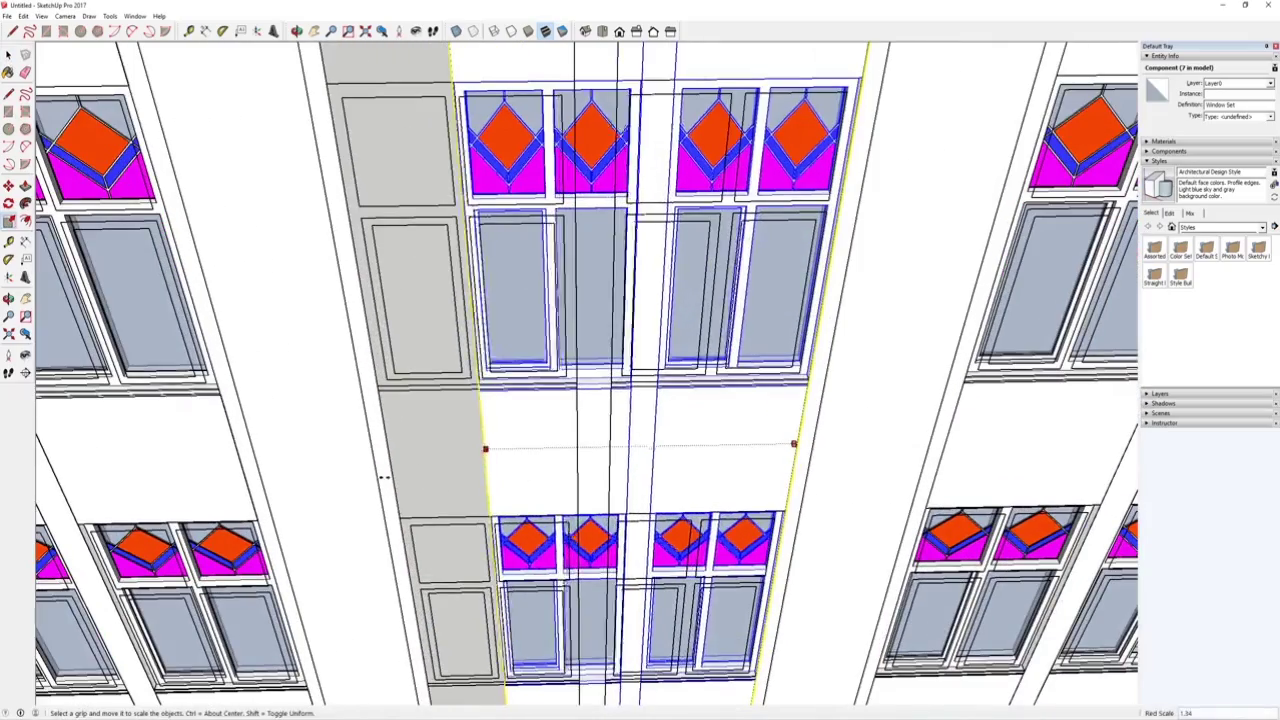
scroll(384, 477, "down", 5)
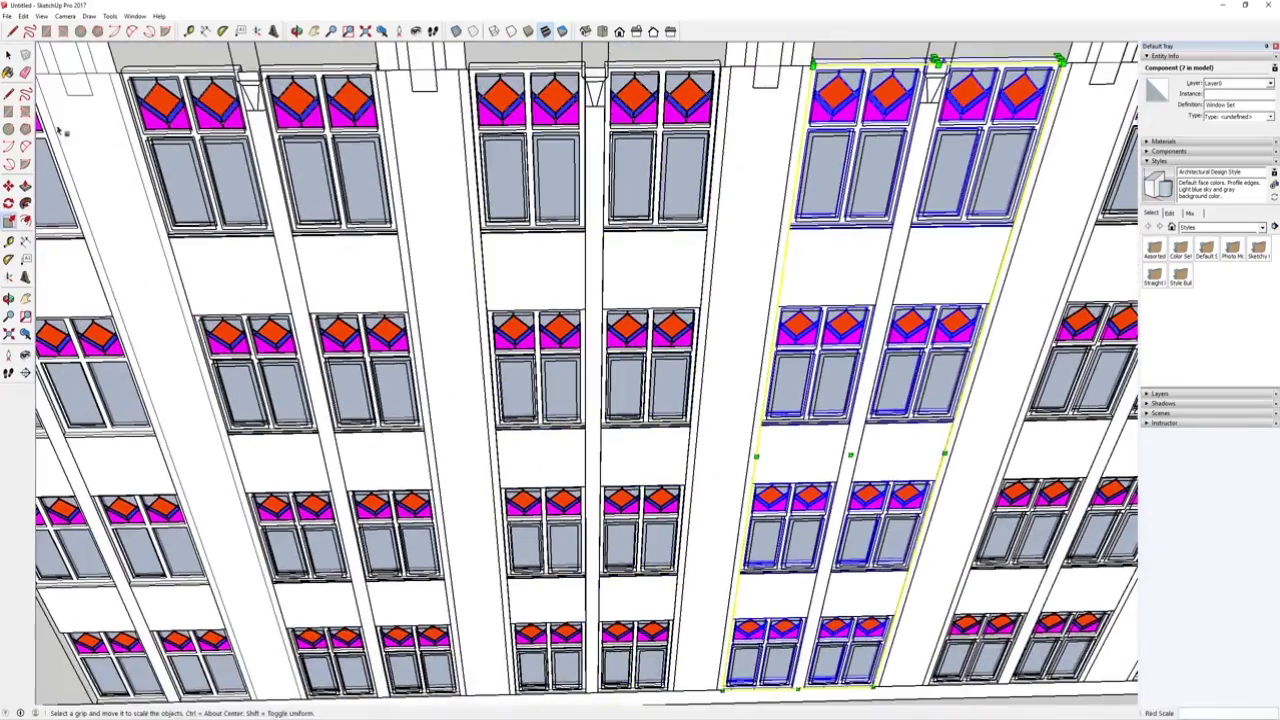
Scale the third bay's Window Set in width so its left edge meets the adjoining pillar.
scroll(543, 480, "up", 4)
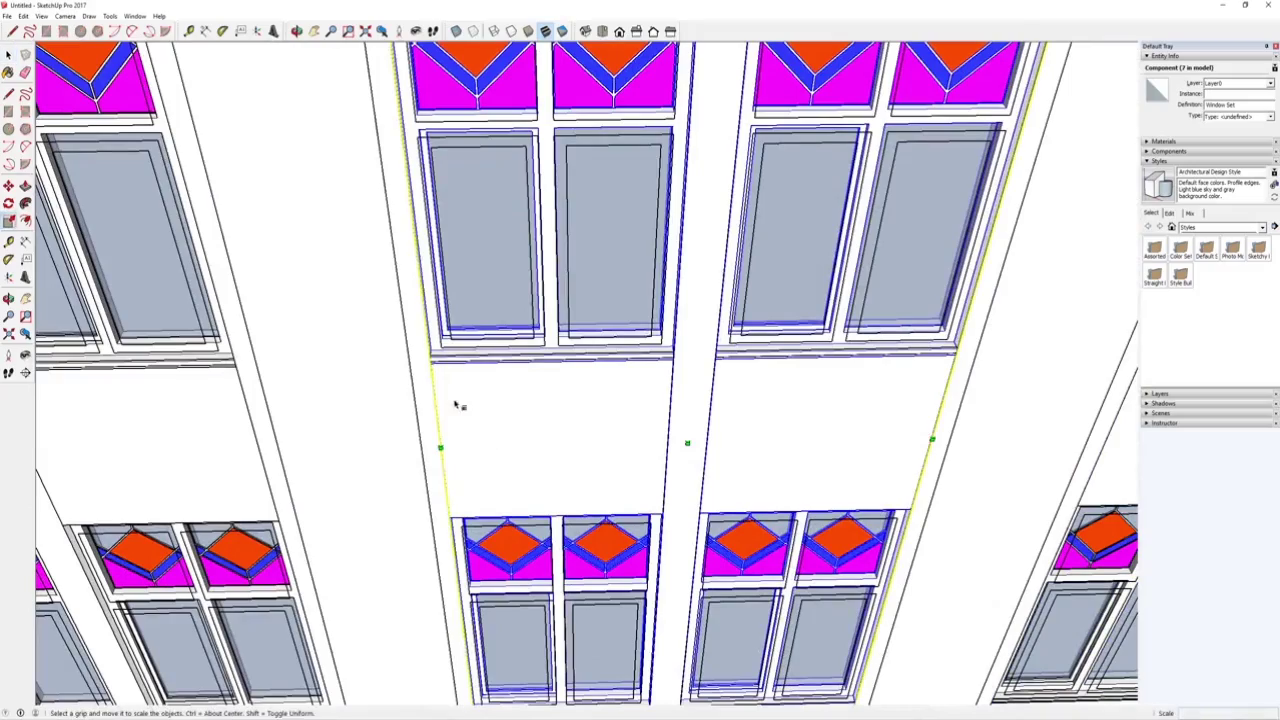
left_click(441, 437)
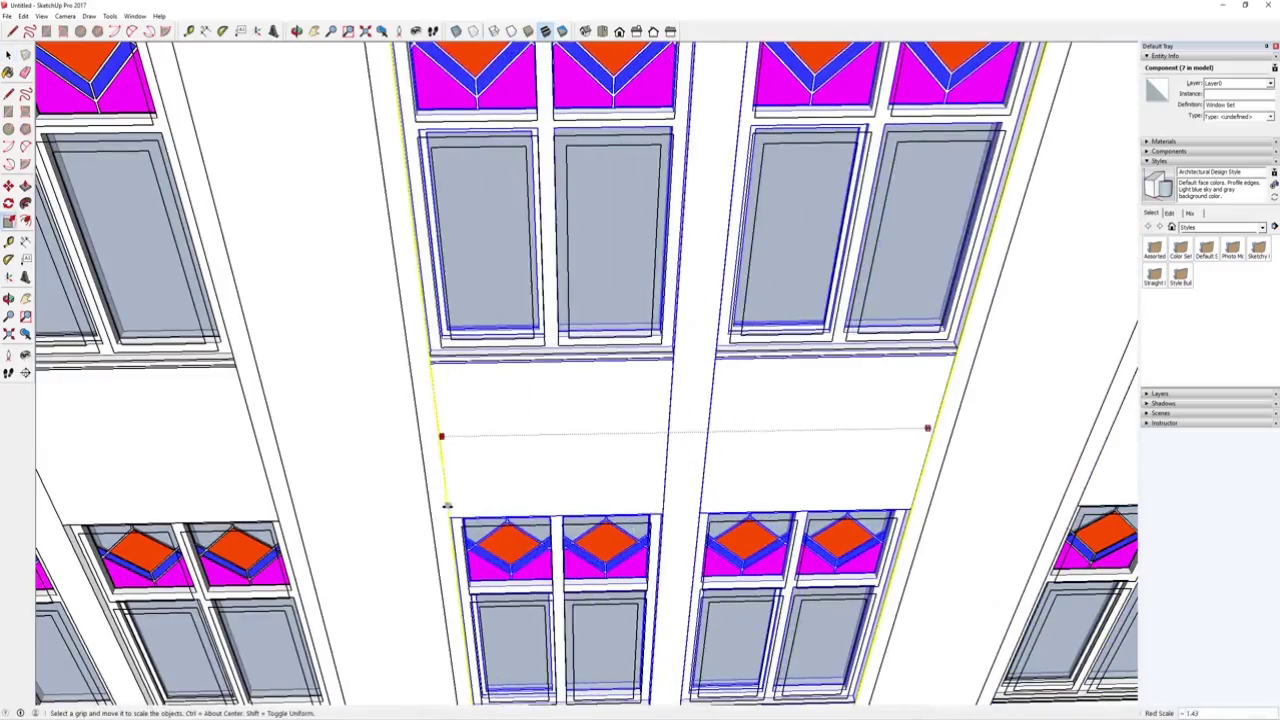
scroll(828, 387, "down", 4)
middle_click_drag(481, 403, 689, 426, "shift")
Scale the second bay's Window Set in width so its left edge meets the adjoining pillar.
key("space")
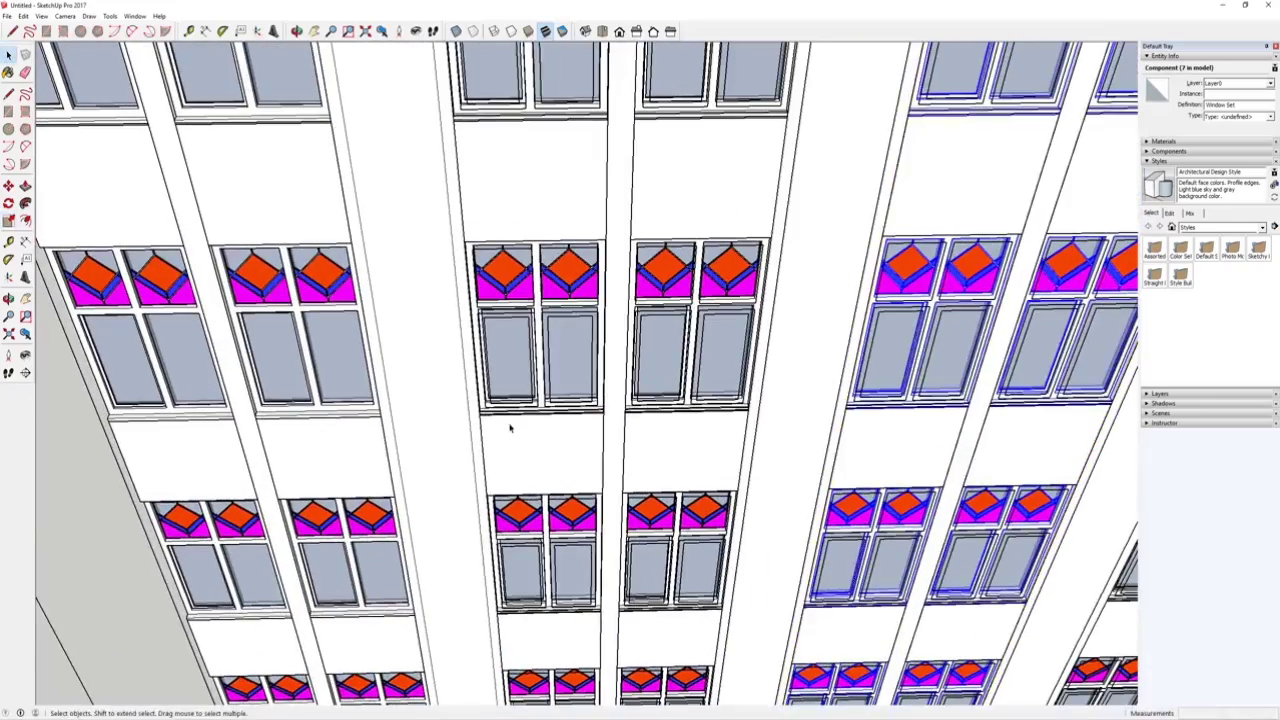
left_click(561, 453)
scroll(561, 453, "up", 1)
scroll(561, 453, "up", 1)
key("s")
left_click(455, 452)
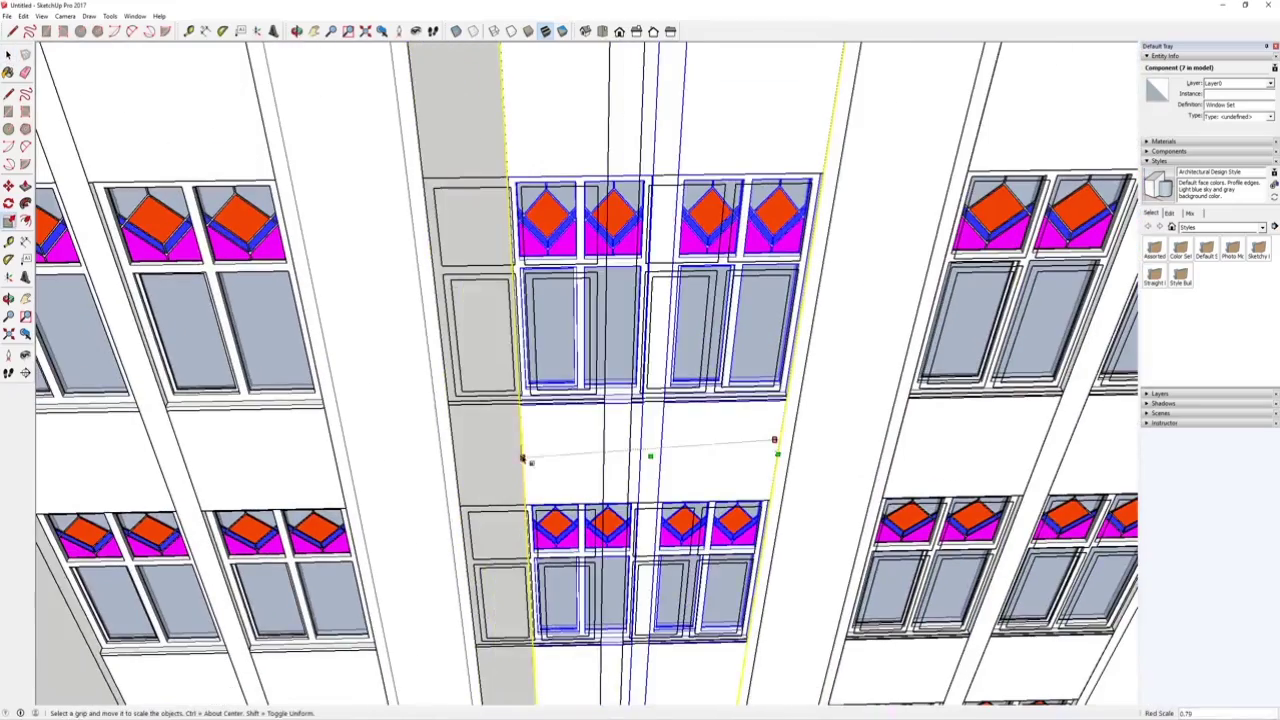
scroll(455, 453, "down", 5)
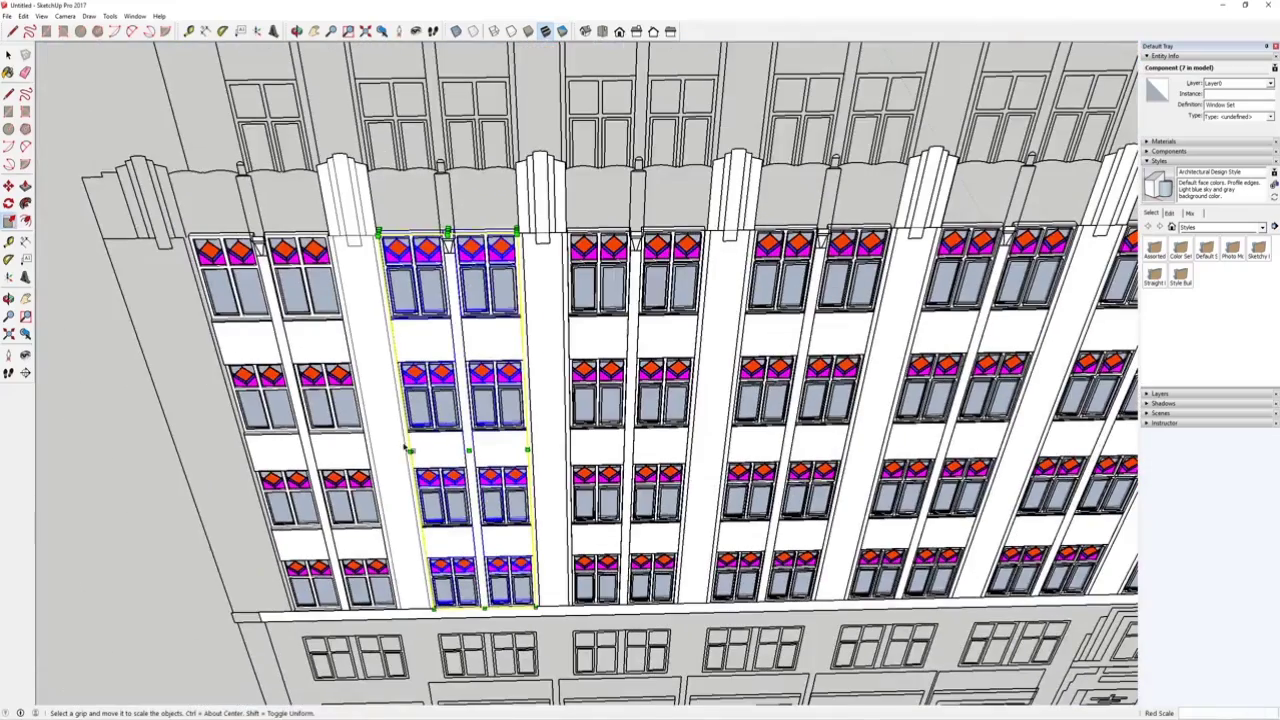
Clear the selection and inspect the seven window bays, pillars and parapet line across the whole facade.
scroll(557, 429, "down", 2)
mouse_move(557, 429)
middle_mouse_down()
mouse_move(580, 337)
mouse_move(755, 320)
middle_mouse_up()
scroll(590, 330, "down", 2)
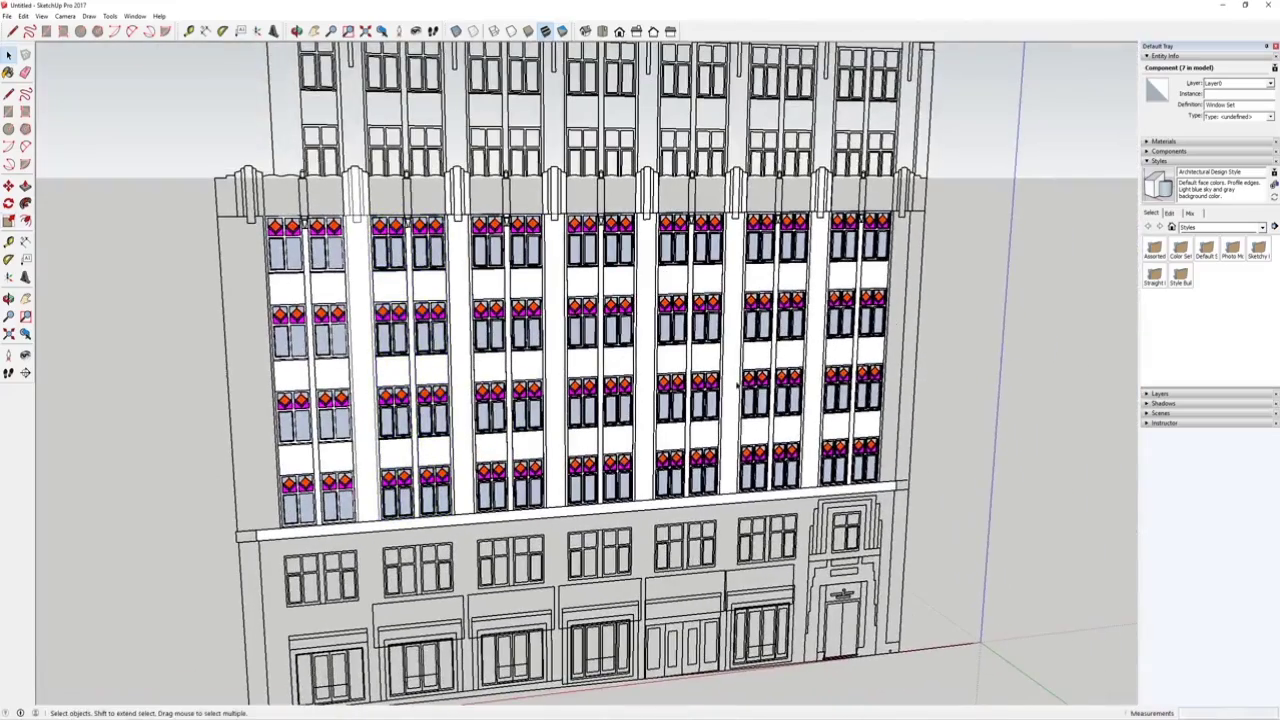
left_click(897, 319)
middle_click_drag(500, 381, 520, 320)
scroll(530, 368, "up", 2)
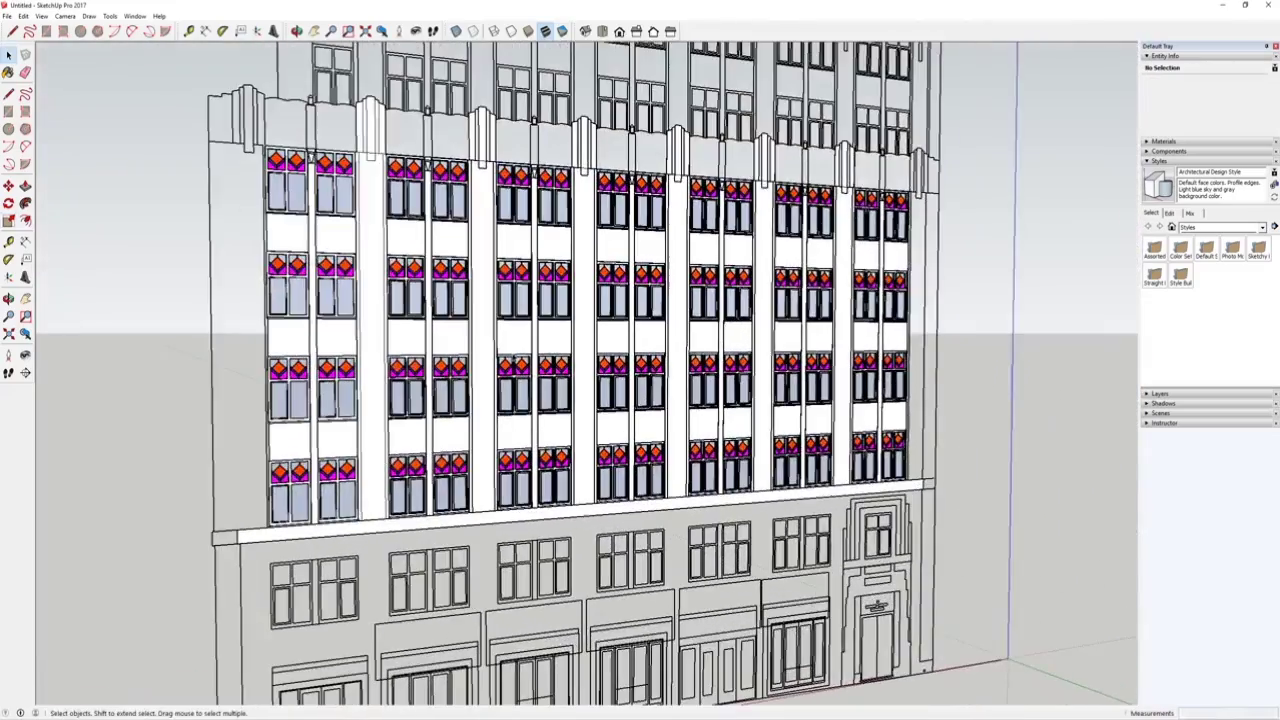
mouse_move(757, 347)
middle_mouse_down()
mouse_move(625, 356)
mouse_move(697, 371)
mouse_move(680, 405)
middle_mouse_up()
scroll(640, 356, "down", 2)
scroll(650, 248, "up", 4)
scroll(386, 286, "down", 5)
scroll(336, 378, "up", 5)
middle_click_drag(336, 378, 557, 323)
scroll(557, 323, "down", 5)
middle_click_drag(633, 386, 480, 290)
scroll(466, 283, "up", 5)
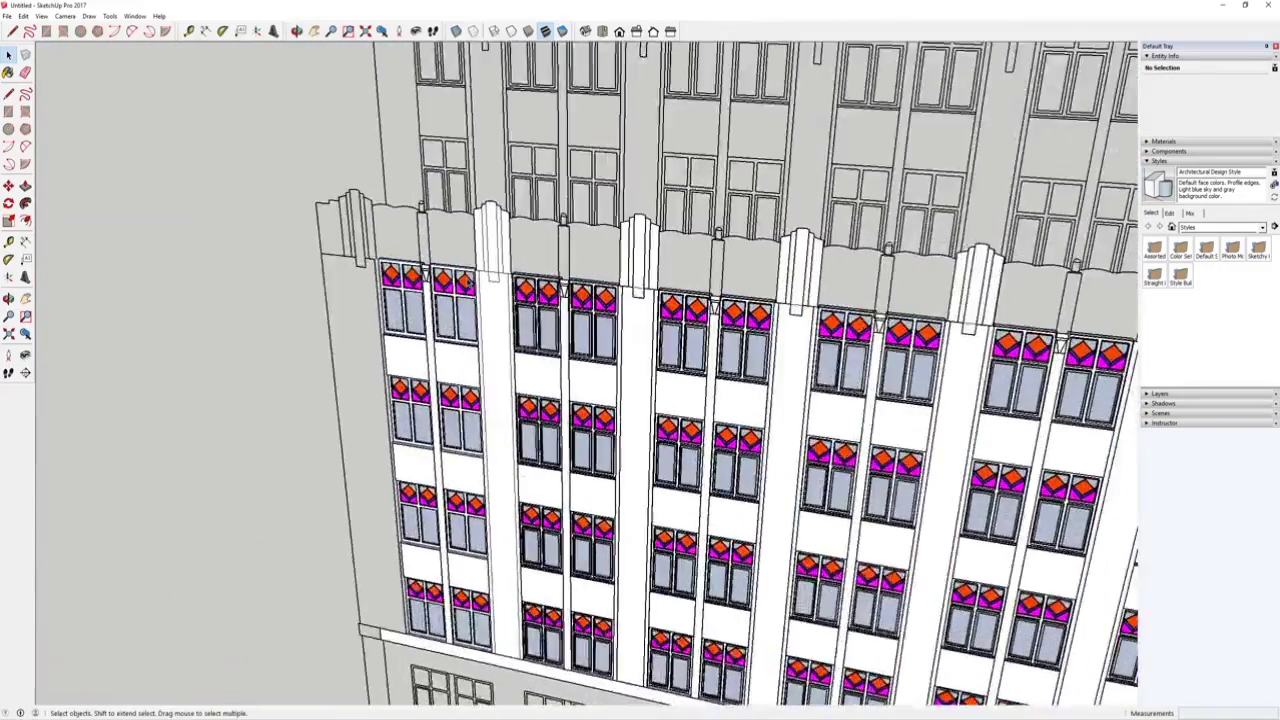
scroll(466, 283, "up", 2)
scroll(464, 285, "down", 10)
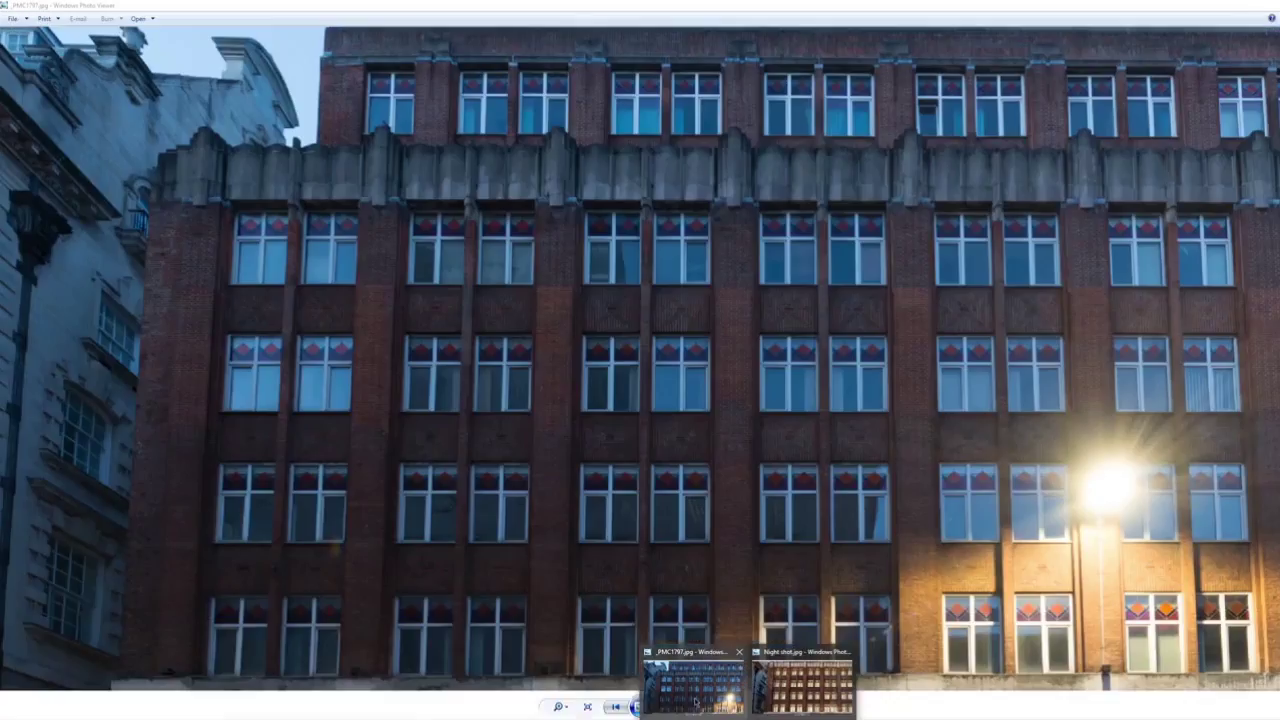
Switch to Windows Photo Viewer and examine the whole street facade in the dusk reference photo.
left_click(700, 690)
scroll(540, 391, "down", 4)
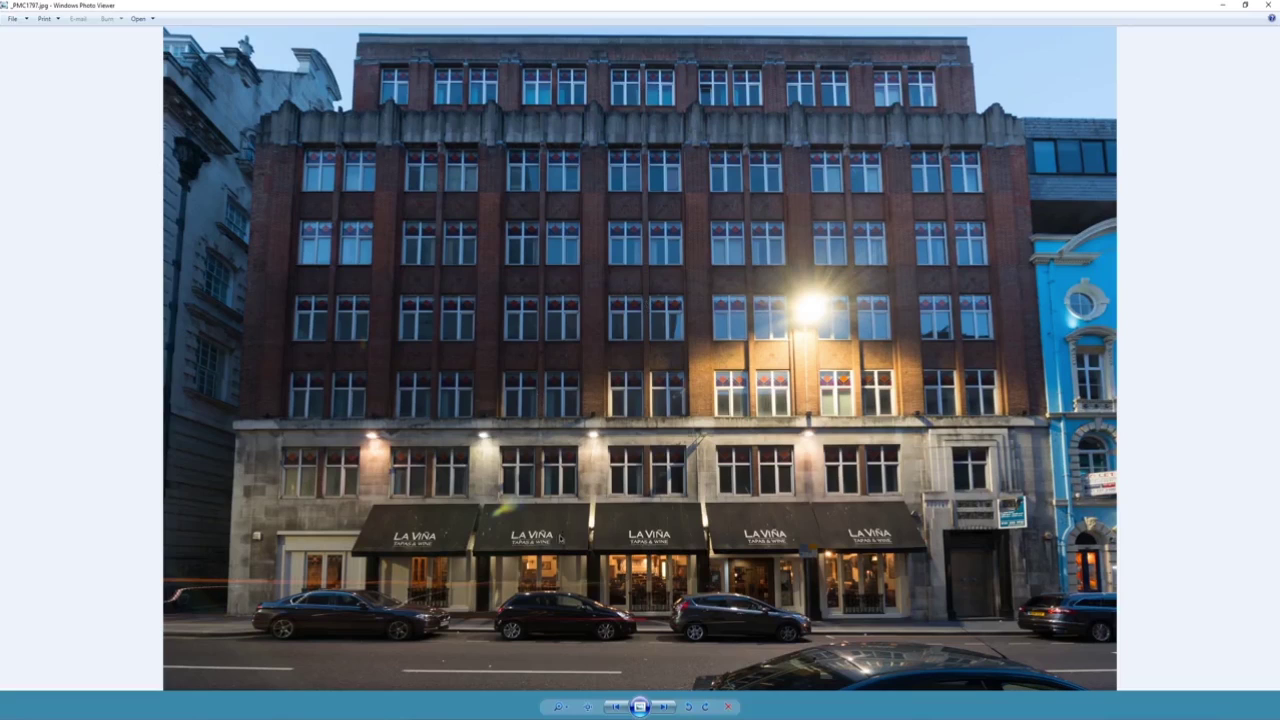
left_click(355, 718)
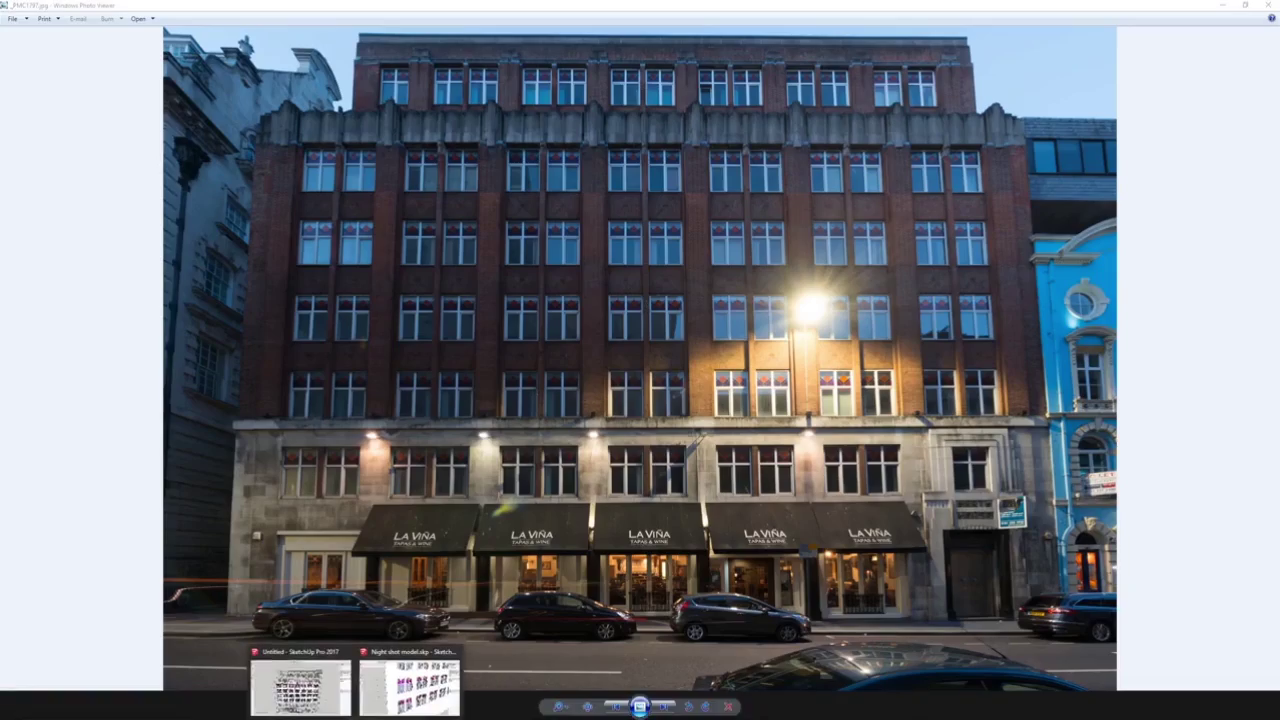
Switch back to SketchUp and open the CAD elevation group for editing at the top storeys.
left_click(328, 697)
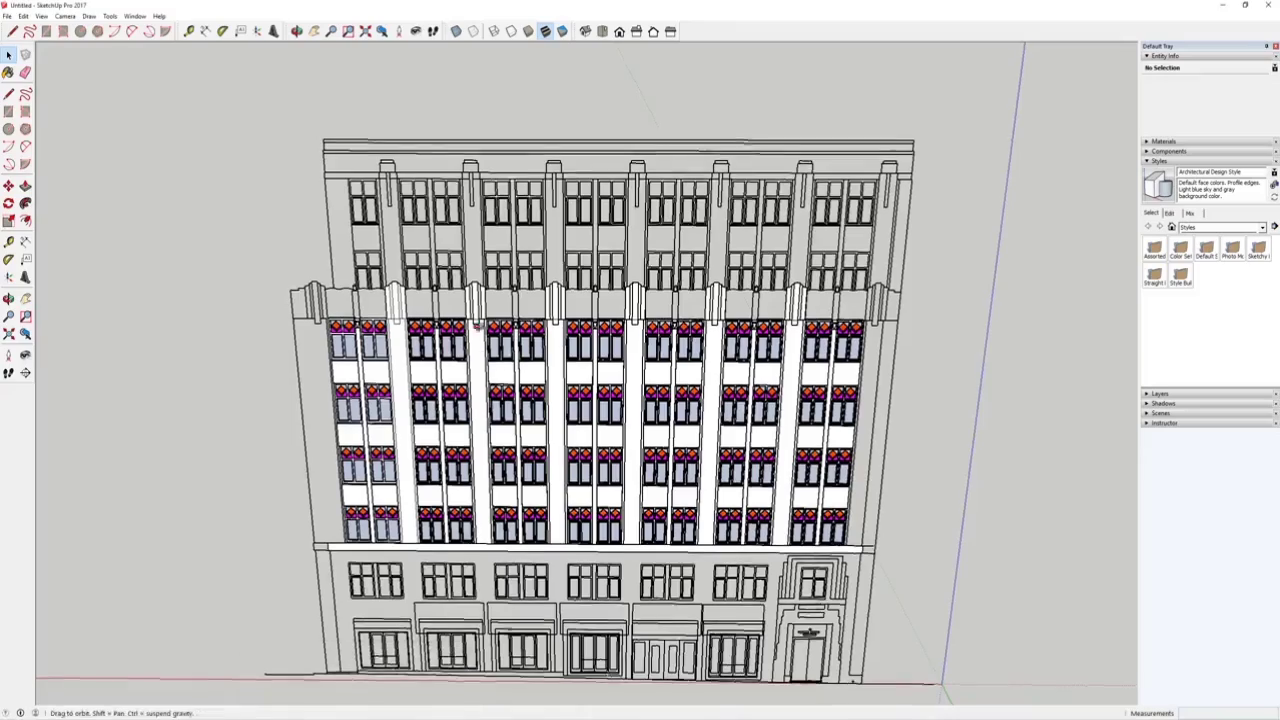
scroll(390, 252, "up", 3)
scroll(385, 254, "down", 1)
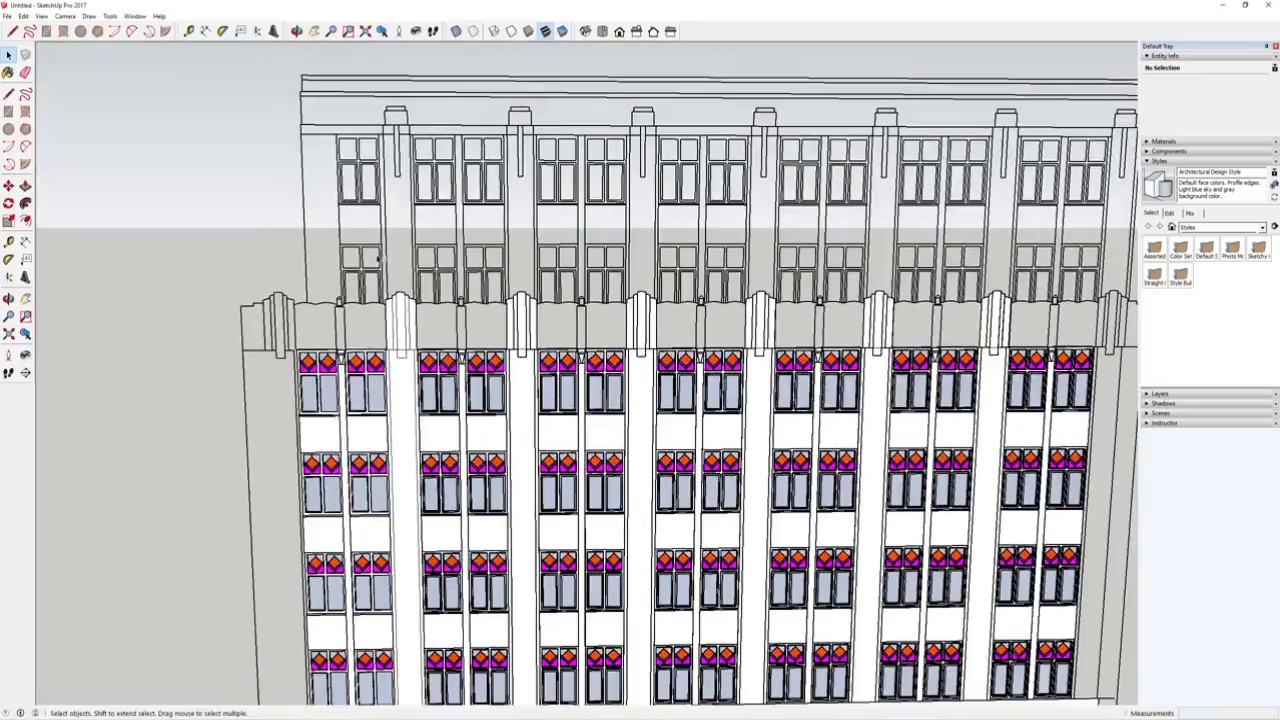
scroll(381, 257, "down", 3)
left_click(421, 291)
middle_click_drag(421, 291, 432, 320, "shift")
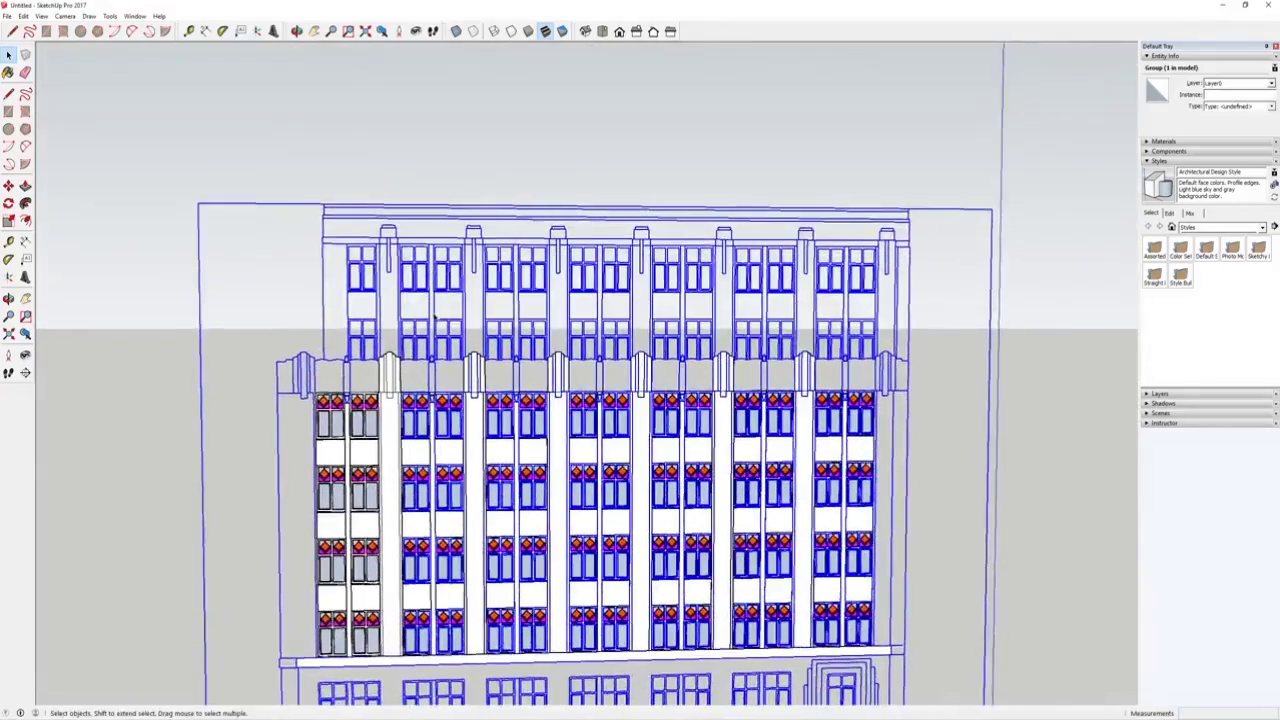
scroll(433, 320, "up", 1)
triple_click(434, 321)
scroll(434, 321, "up", 2)
left_click(265, 320)
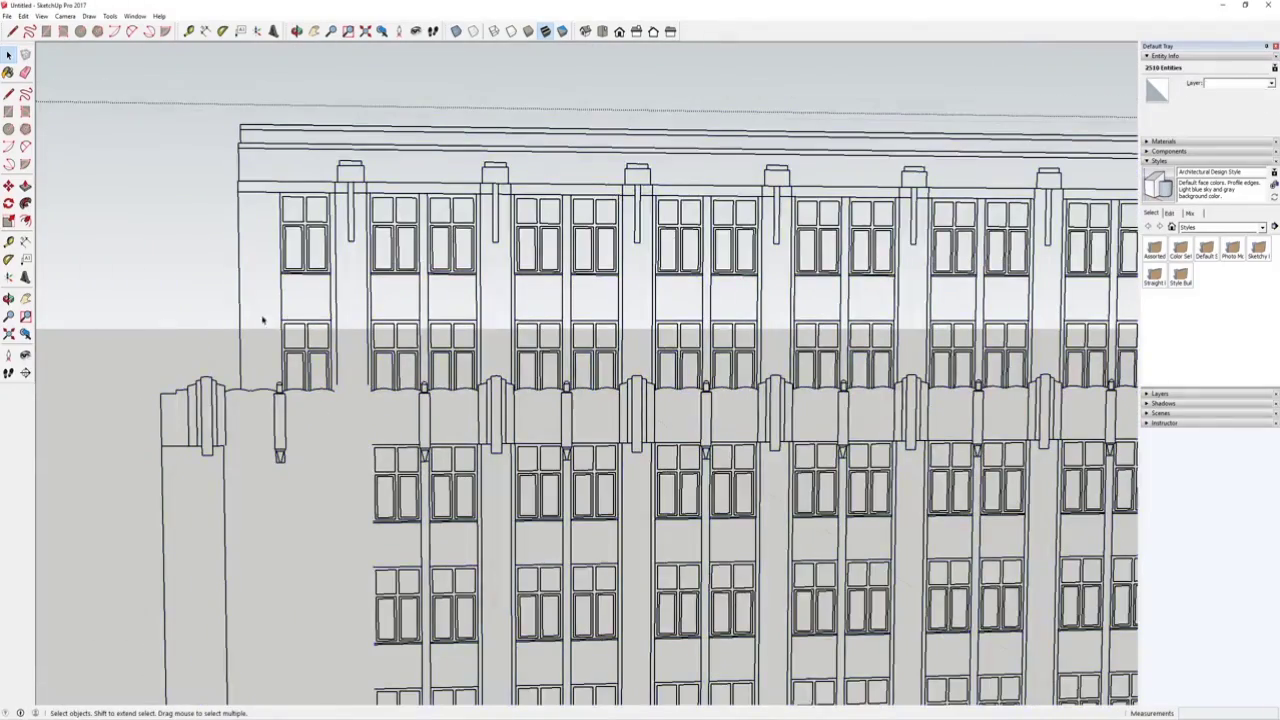
Delete the lower row of windows just above the parapet on the elevation's top storey.
scroll(278, 314, "down", 2)
left_click_drag(274, 310, 982, 348)
key("Delete")
scroll(348, 336, "up", 5)
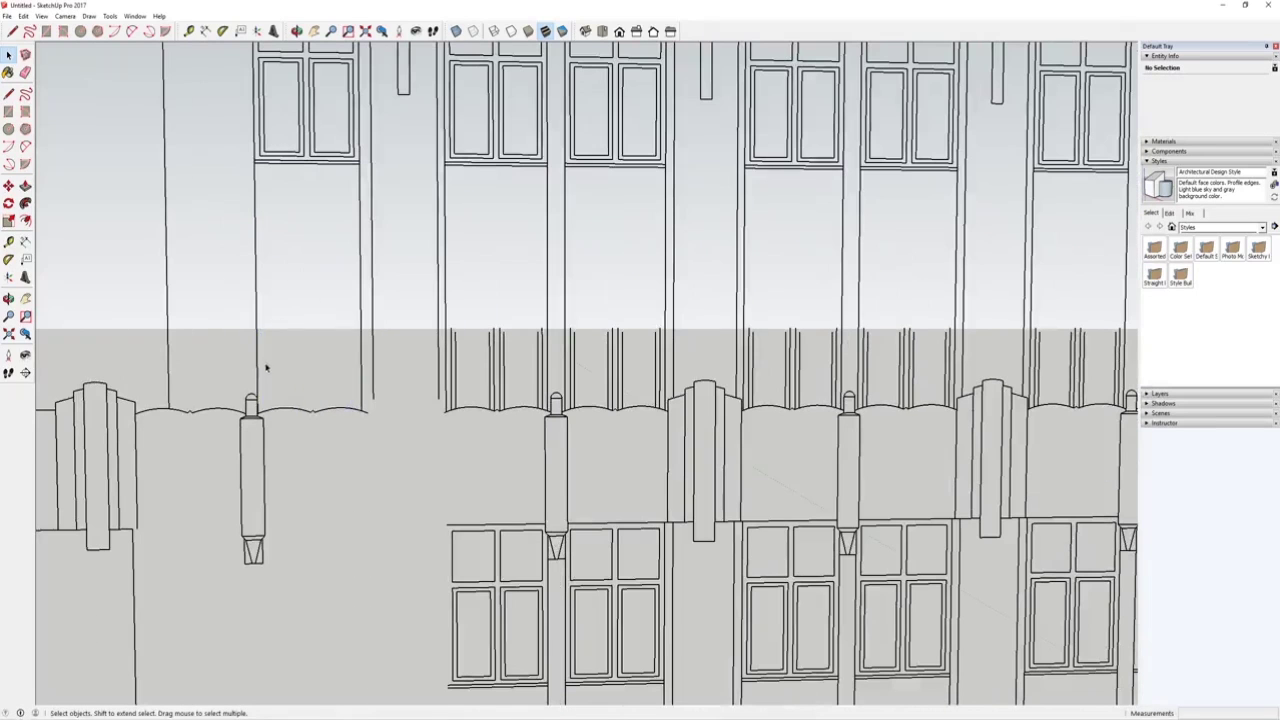
Set the camera to parallel projection and show the parapet in front view.
left_click(65, 16)
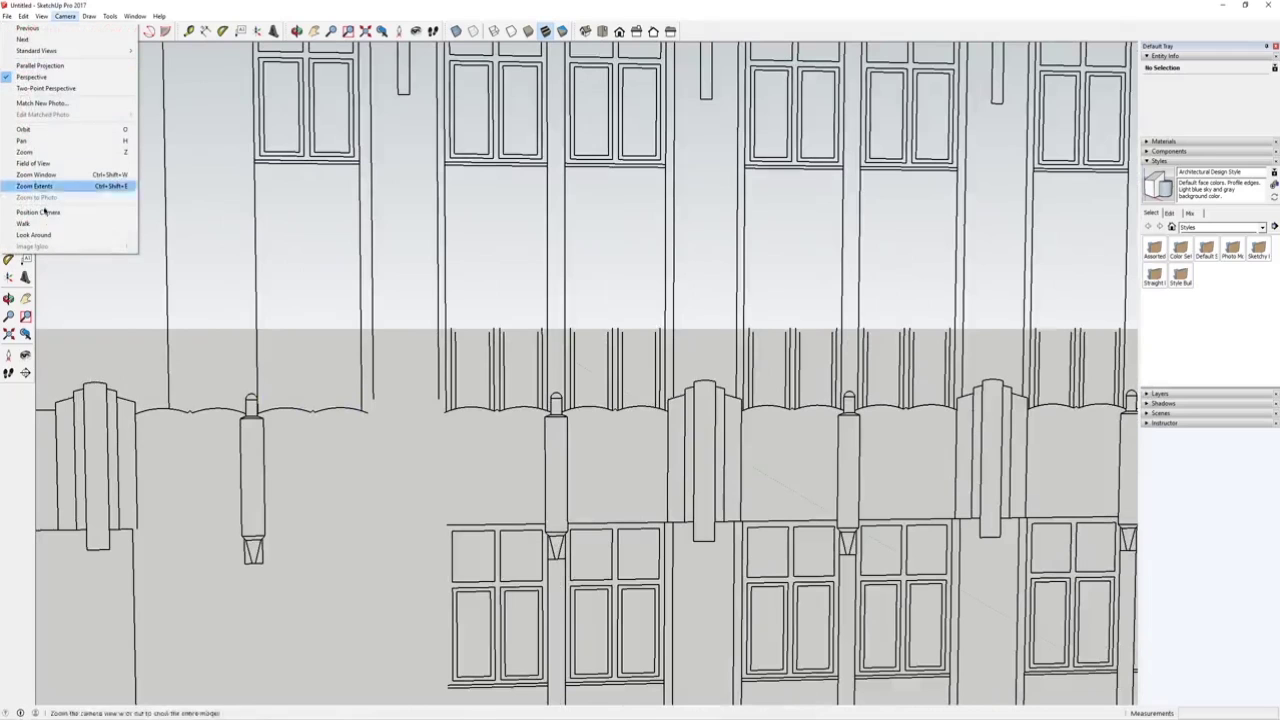
left_click(40, 66)
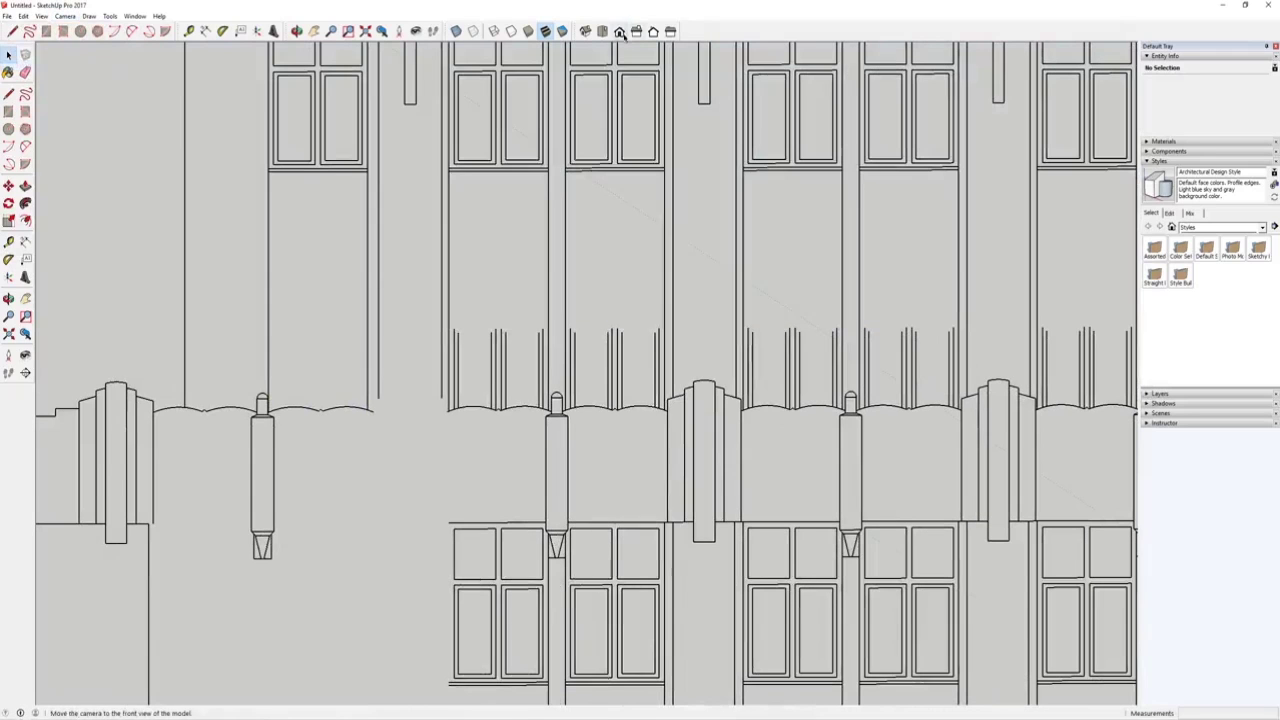
left_click(619, 31)
scroll(543, 391, "down", 5)
scroll(209, 345, "up", 8)
scroll(230, 336, "up", 3)
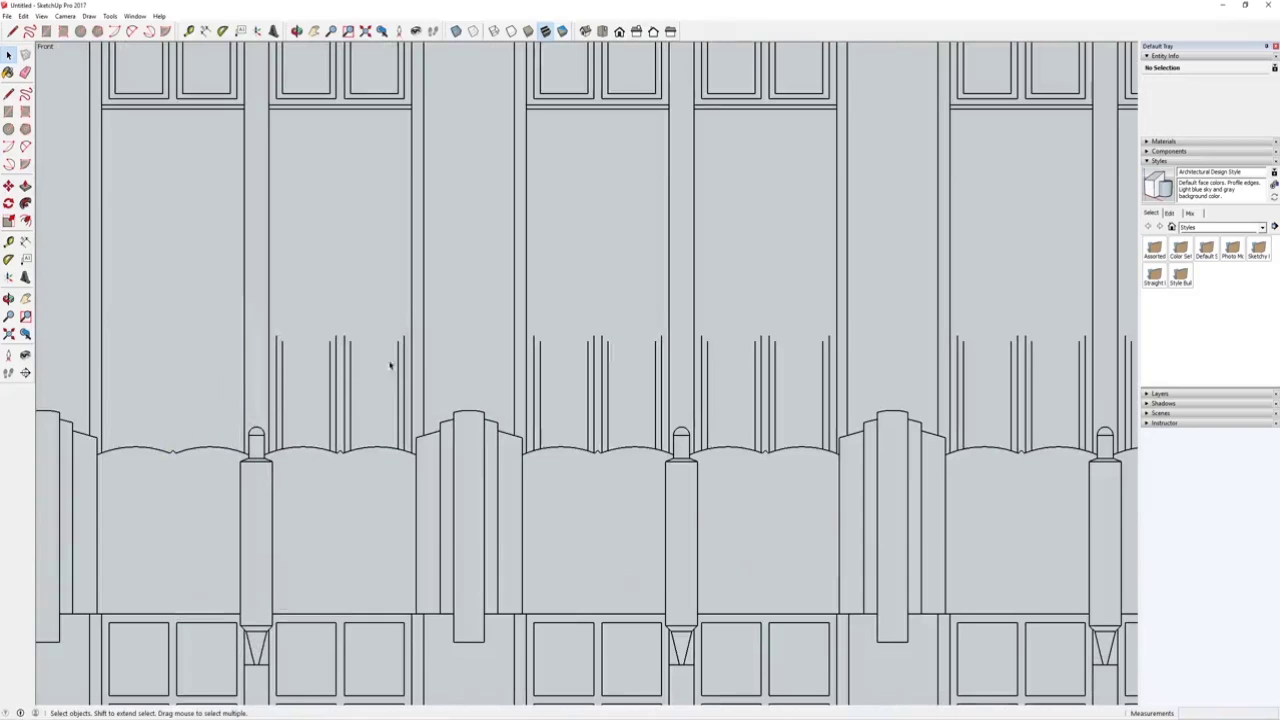
Delete the leftover vertical window lines above the parapet in the first bays of the front view.
left_click_drag(282, 379, 274, 384)
key("Delete")
middle_click_drag(617, 514, 270, 506, "shift")
key("Delete")
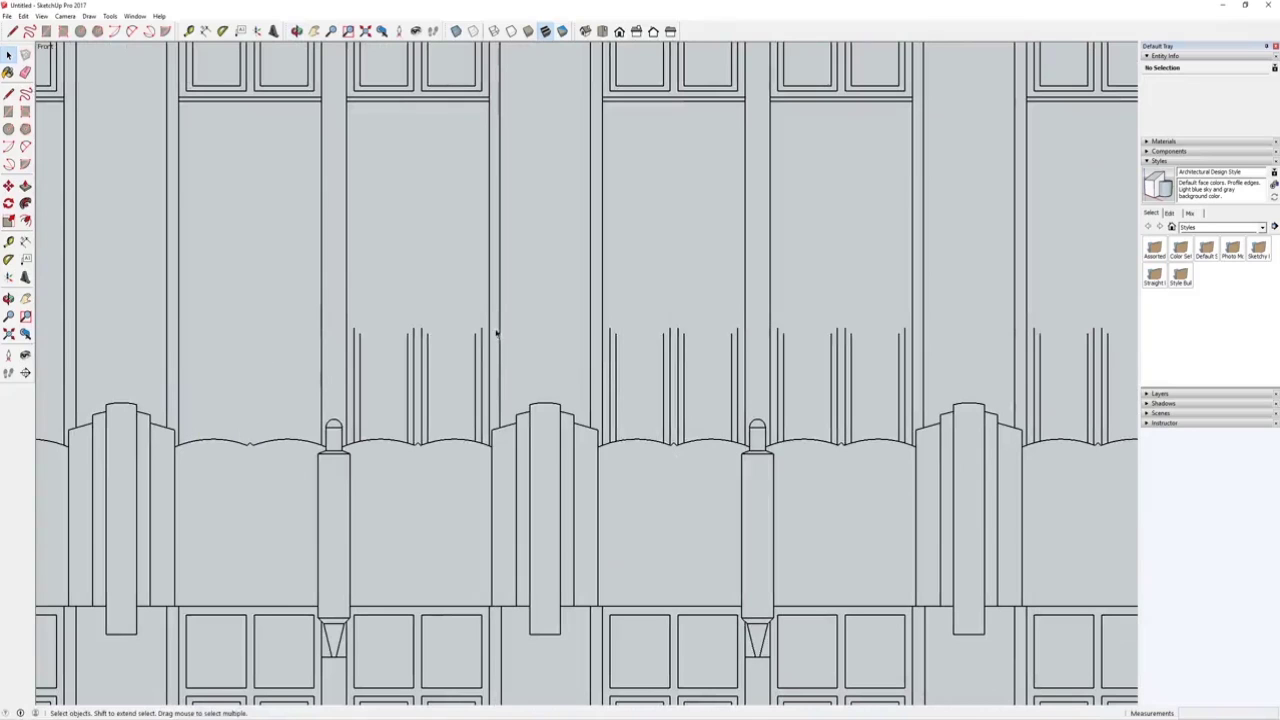
left_click_drag(366, 378, 352, 380)
key("Delete")
middle_click_drag(601, 450, 271, 458, "shift")
left_click_drag(278, 390, 278, 390)
key("Delete")
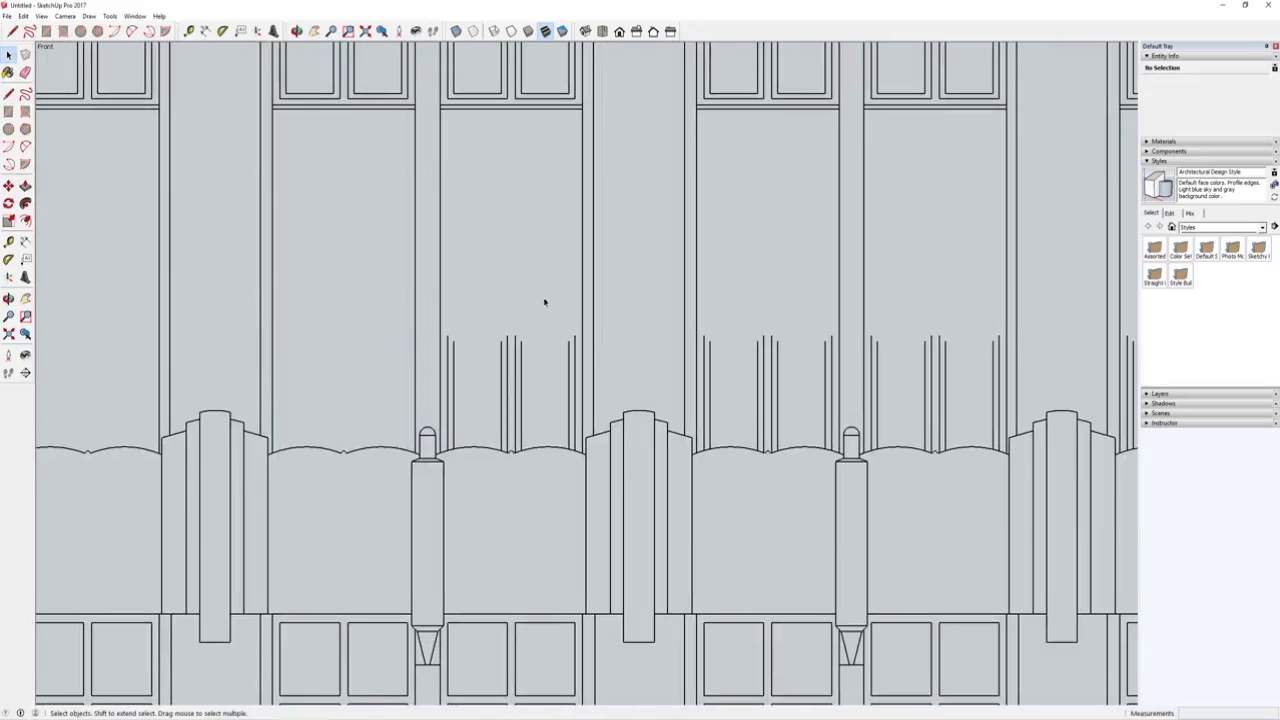
Delete the leftover window lines above the parapet in both halves of the middle bay.
middle_click_drag(624, 499, 228, 503, "shift")
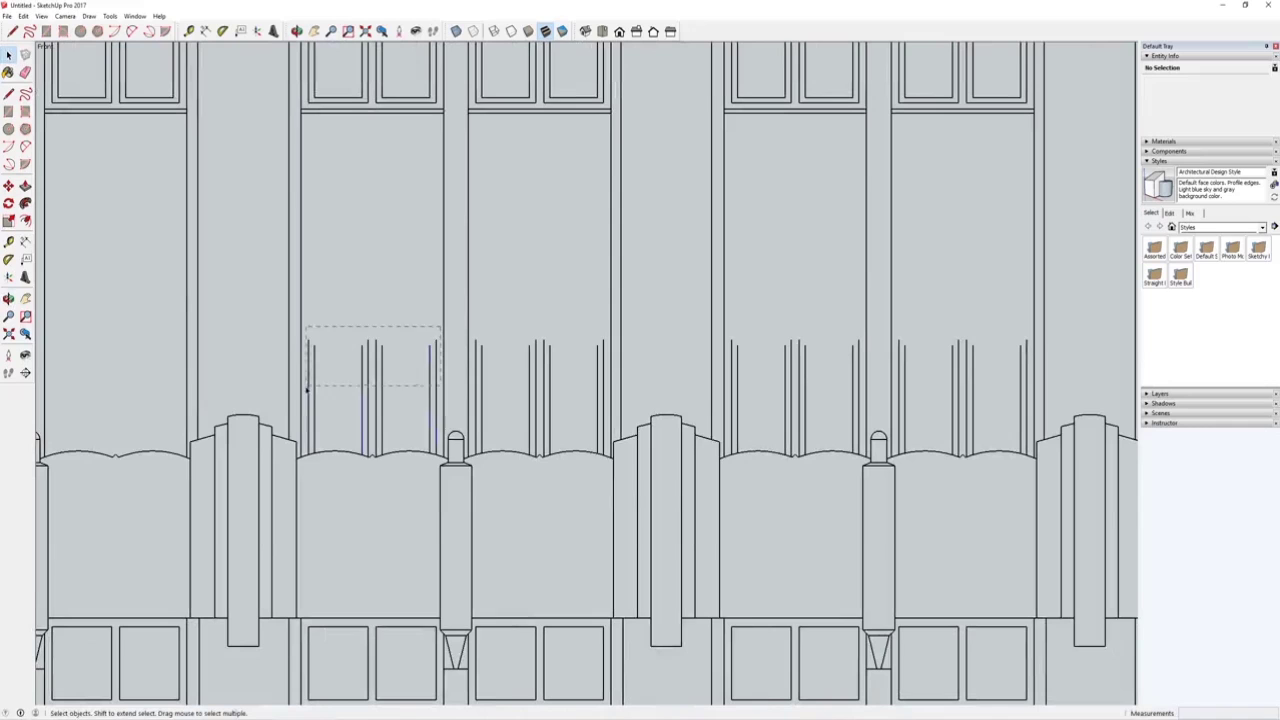
left_click_drag(307, 390, 307, 390)
key("Delete")
left_click_drag(481, 387, 472, 390)
key("Delete")
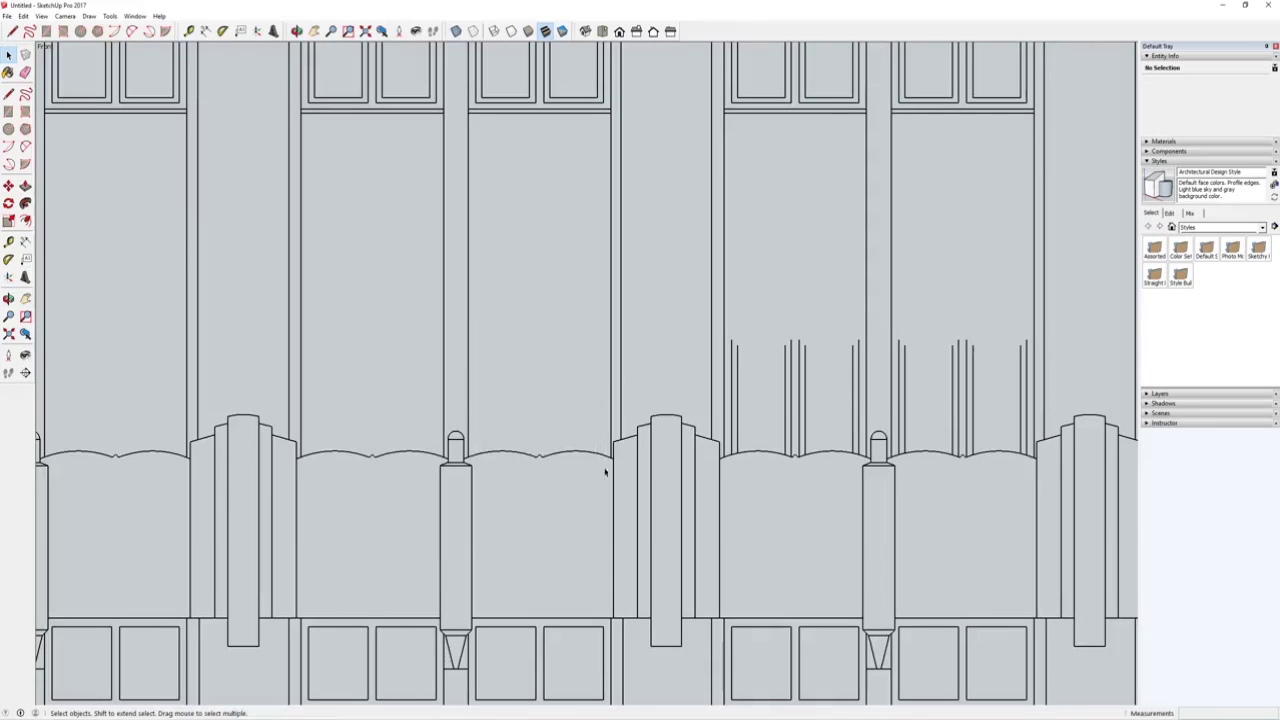
Delete the remaining window lines above the parapet in the two bays beside the gap in the drawing.
middle_click_drag(832, 517, 357, 505, "shift")
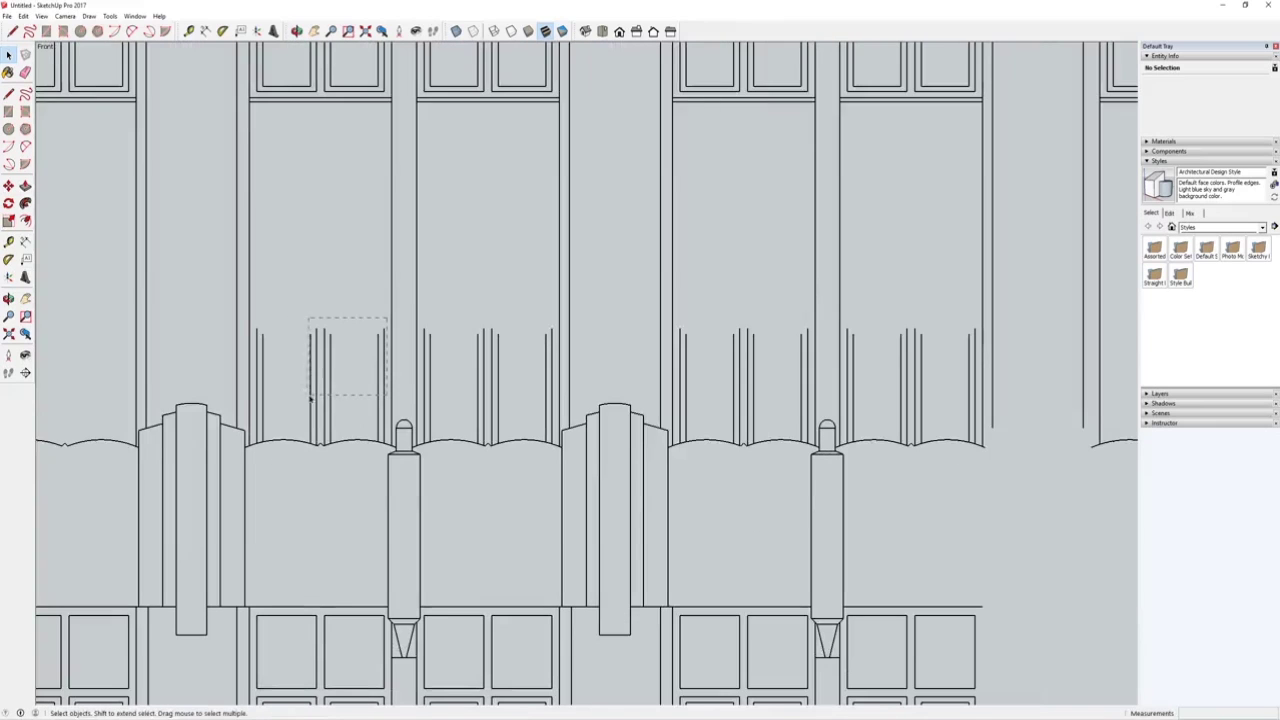
left_click_drag(260, 399, 260, 399)
key("Delete")
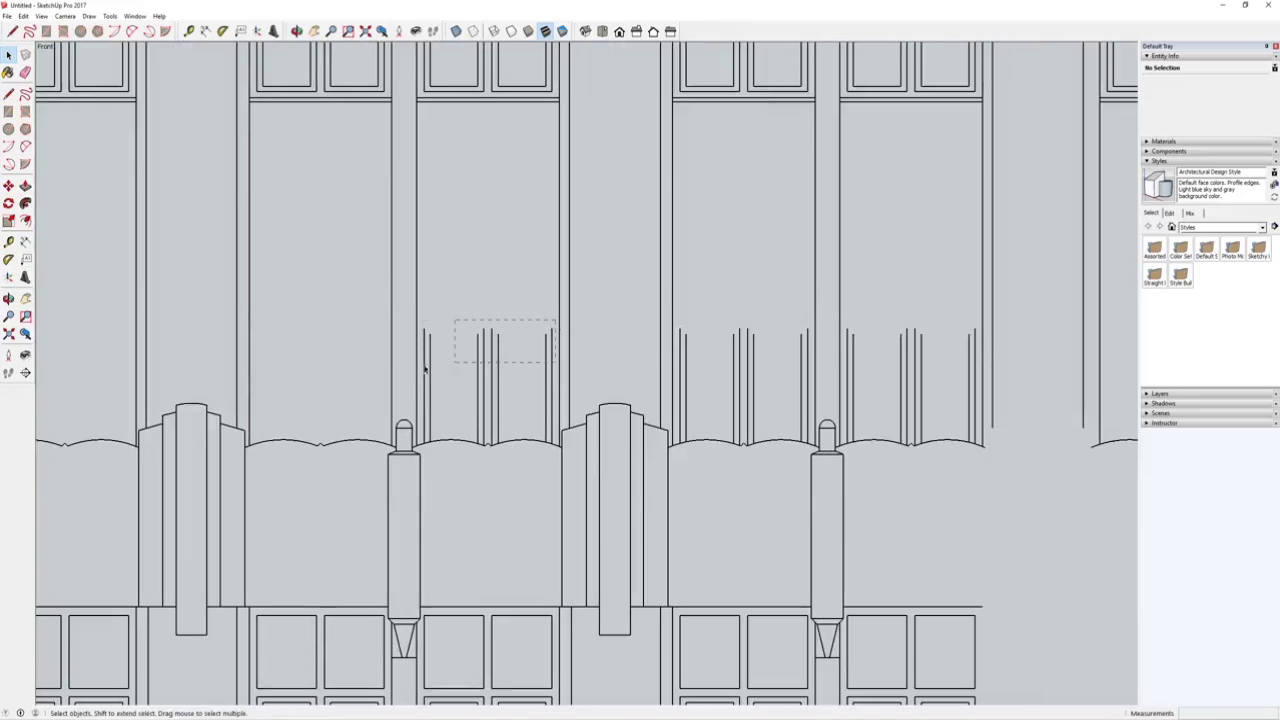
left_click_drag(422, 374, 422, 374)
key("Delete")
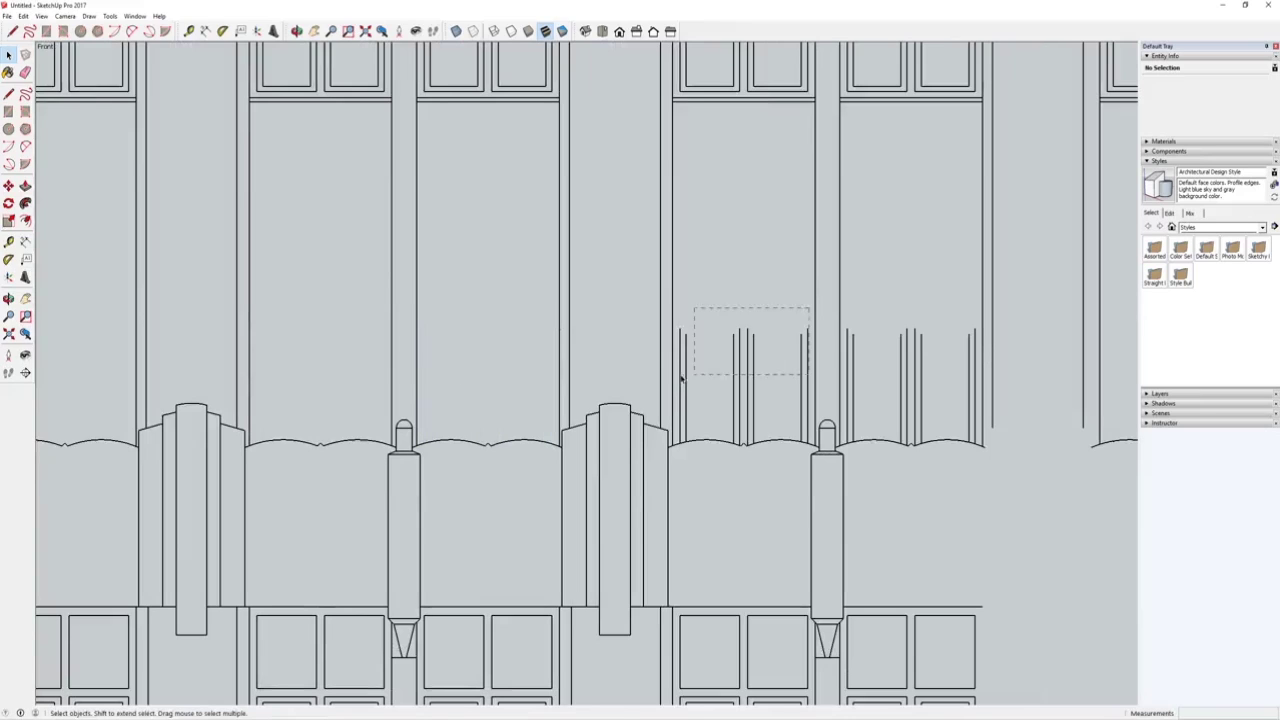
key("Delete")
left_click_drag(857, 373, 857, 373)
key("Delete")
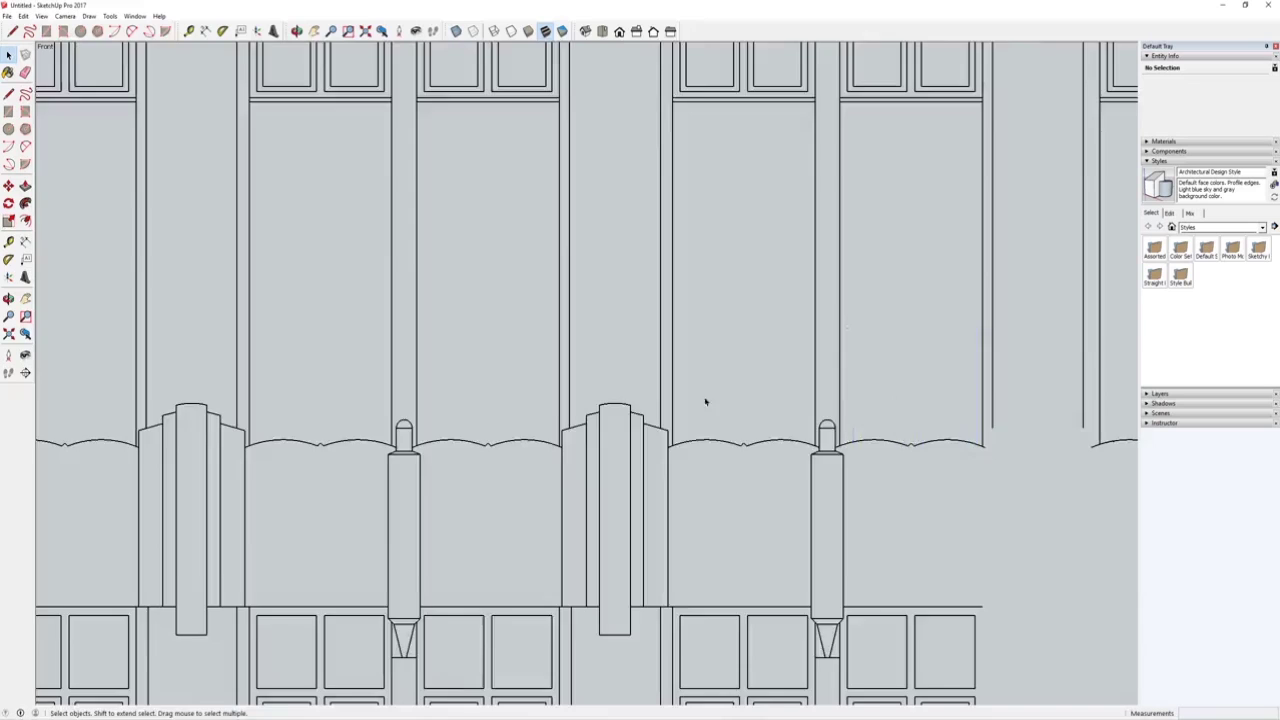
Select all top-storey edges above the parapet and make them a group.
scroll(575, 409, "down", 5)
middle_click_drag(621, 420, 740, 388, "shift")
scroll(737, 391, "down", 2)
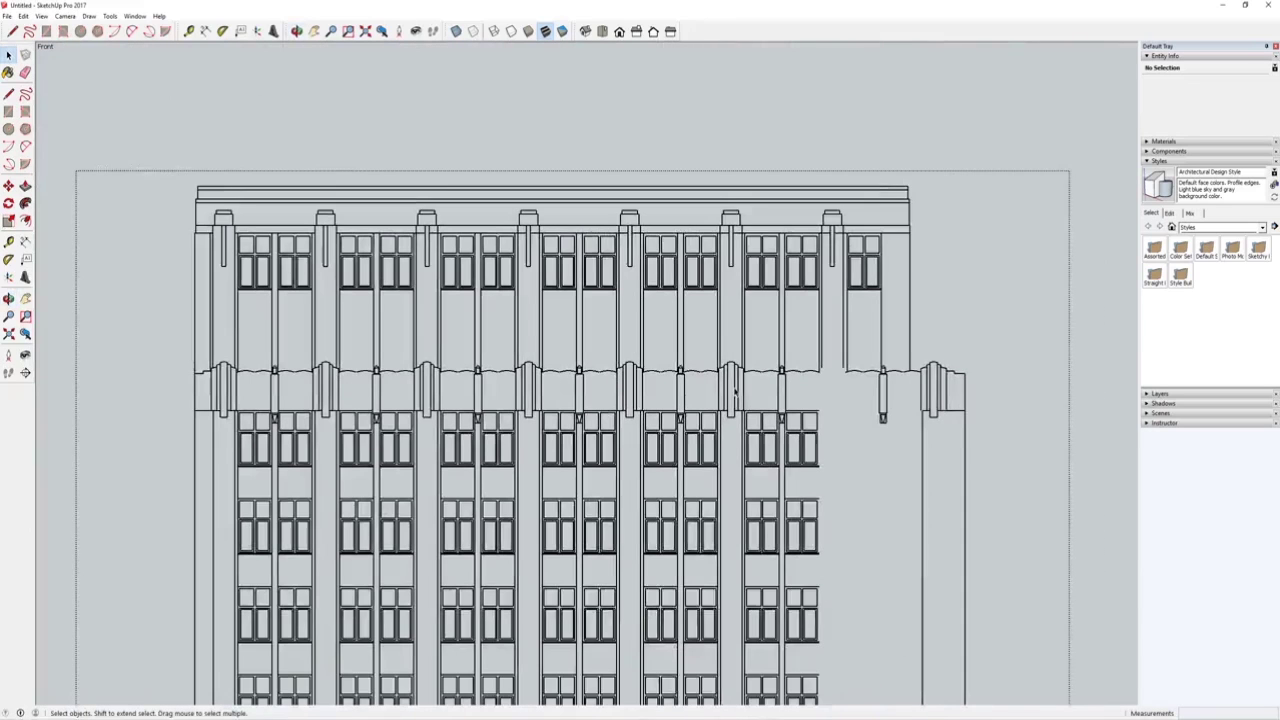
scroll(737, 391, "up", 1)
left_click_drag(122, 338, 123, 336)
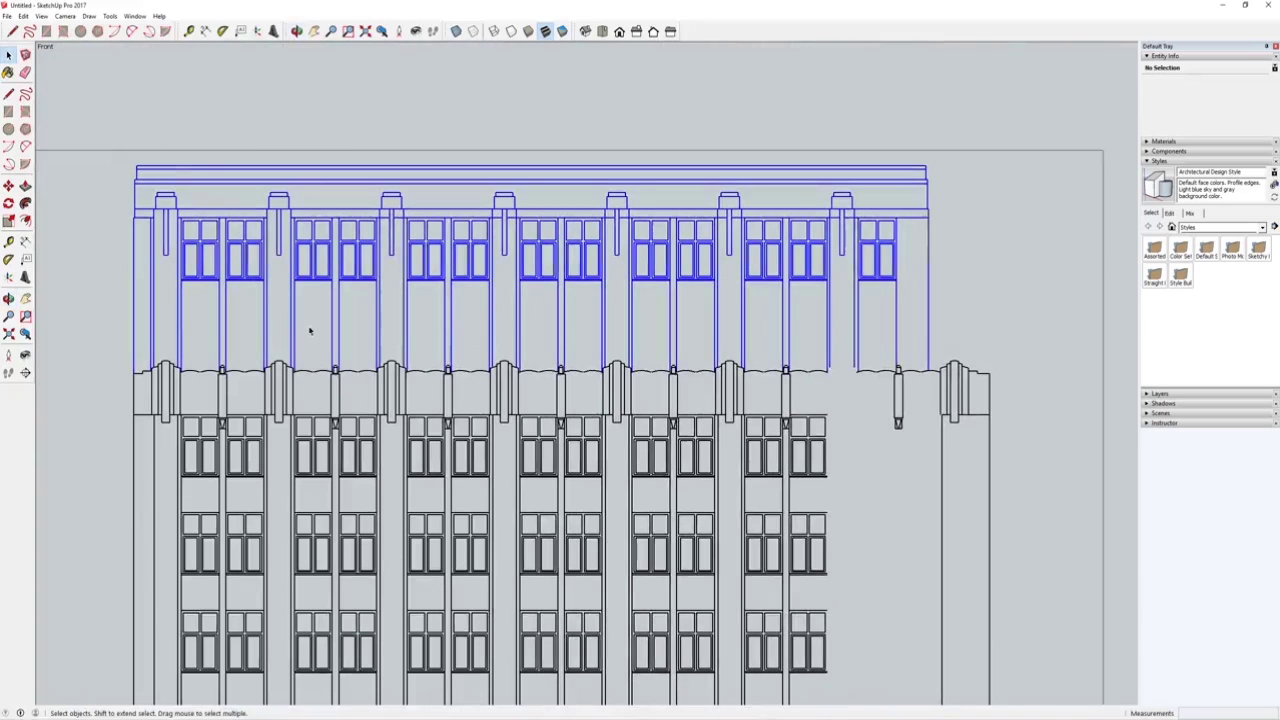
scroll(712, 362, "down", 3)
scroll(758, 336, "up", 4)
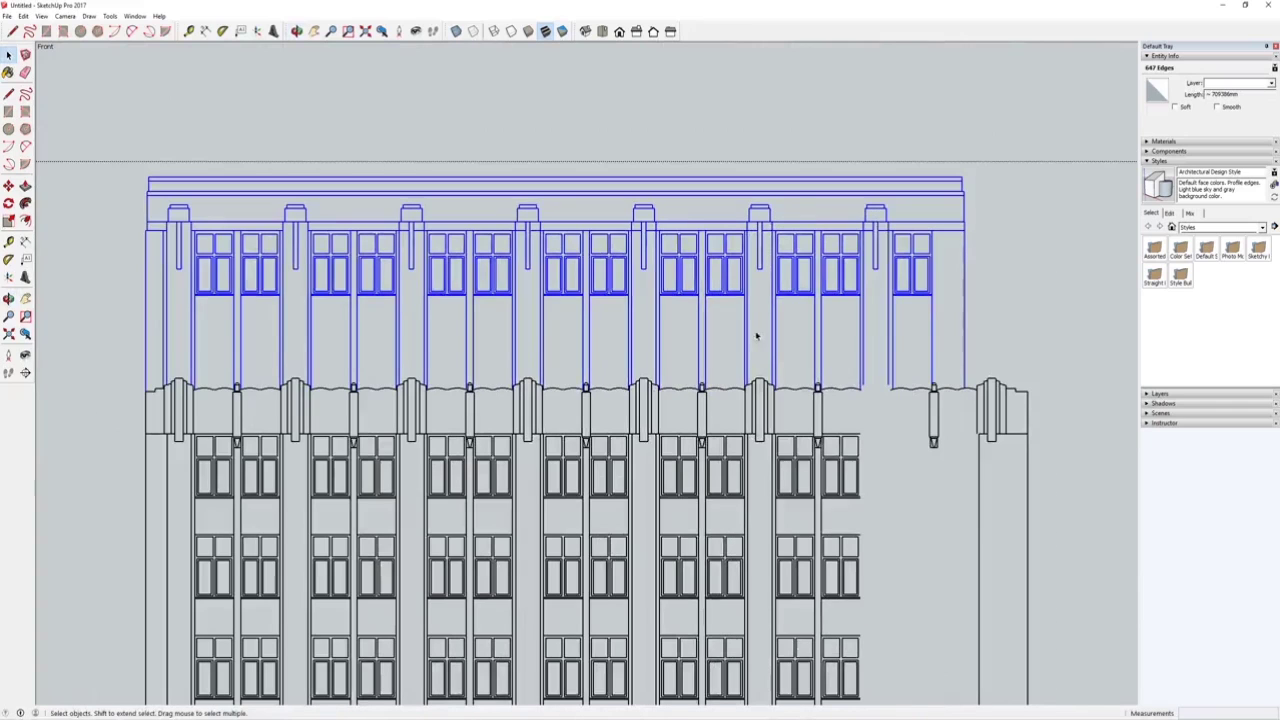
right_click(745, 334)
left_click(777, 419)
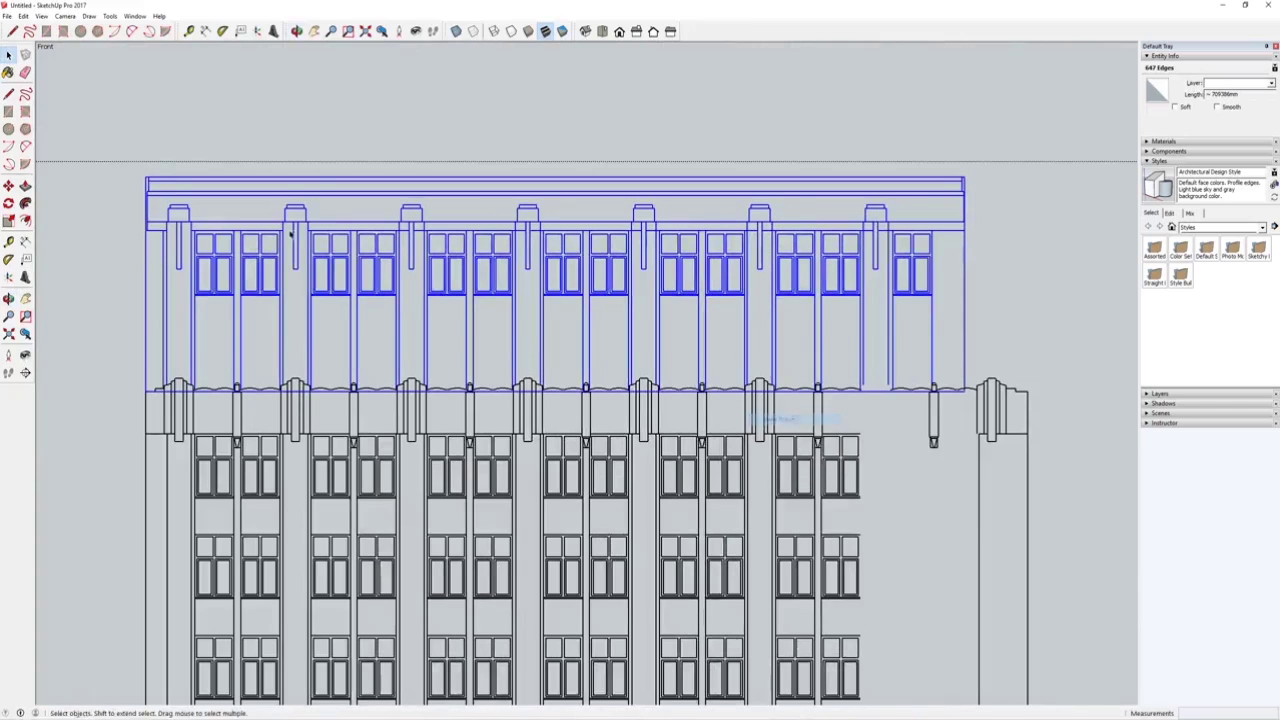
Return the camera to perspective and close the elevation group.
left_click(64, 16)
left_click(61, 84)
scroll(680, 354, "down", 5)
middle_click_drag(680, 354, 760, 420)
scroll(800, 436, "up", 5)
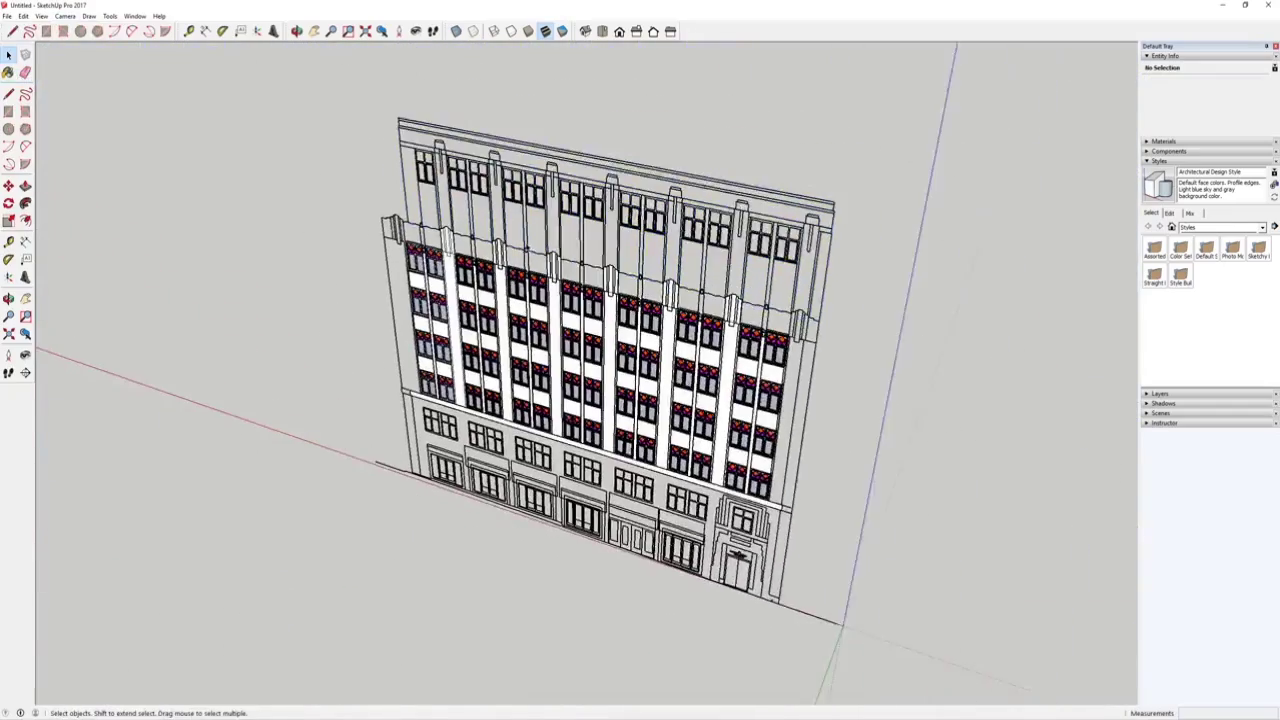
Reopen the elevation group and move the top-storey group back along the green axis, behind the main facade.
scroll(640, 380, "up", 3)
left_click(536, 199)
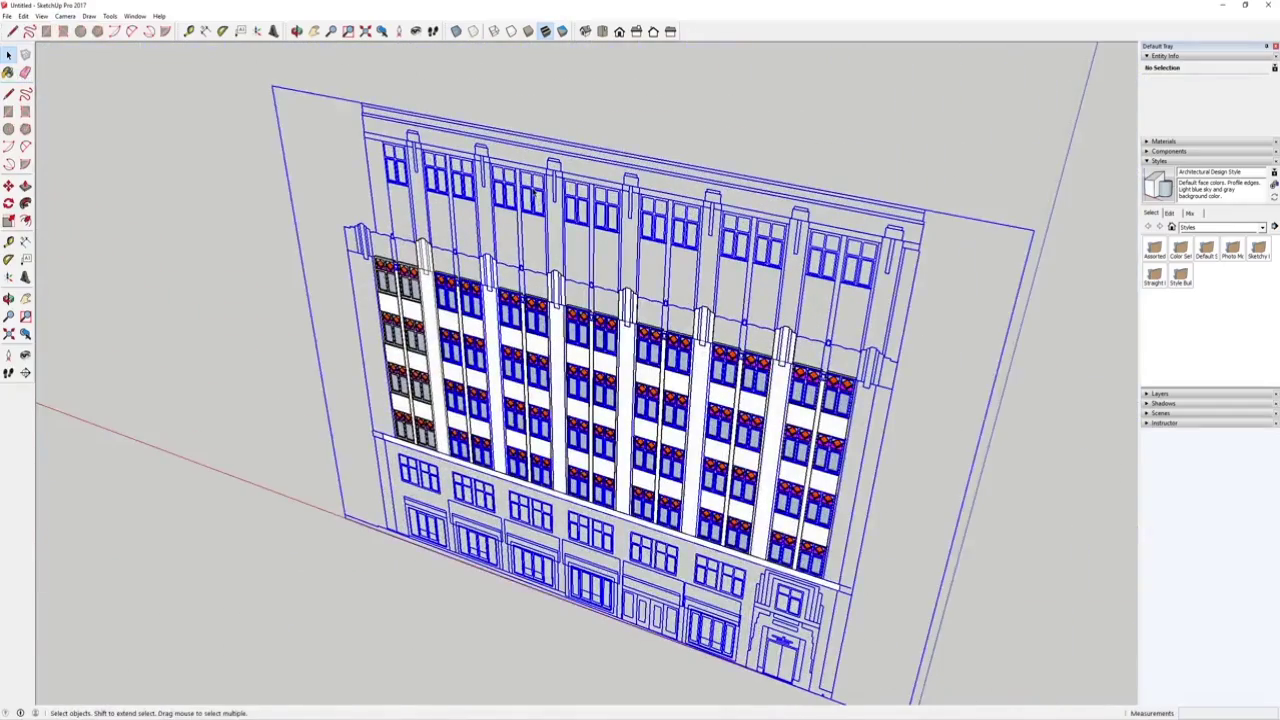
double_click(536, 199)
left_click(540, 180)
middle_click_drag(540, 180, 480, 256)
scroll(480, 256, "down", 3)
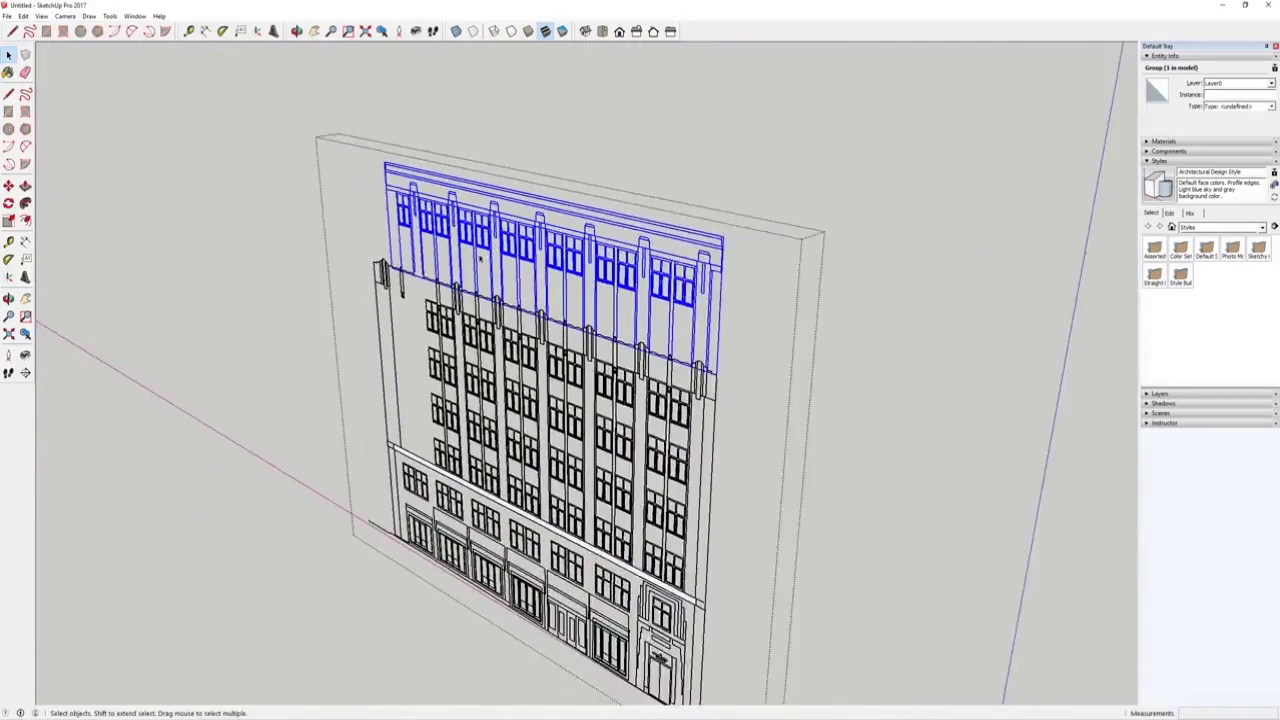
scroll(656, 320, "up", 2)
key("m")
middle_click_drag(656, 319, 585, 368)
mouse_move(642, 413)
middle_mouse_down()
mouse_move(374, 434)
mouse_move(663, 420)
middle_mouse_up()
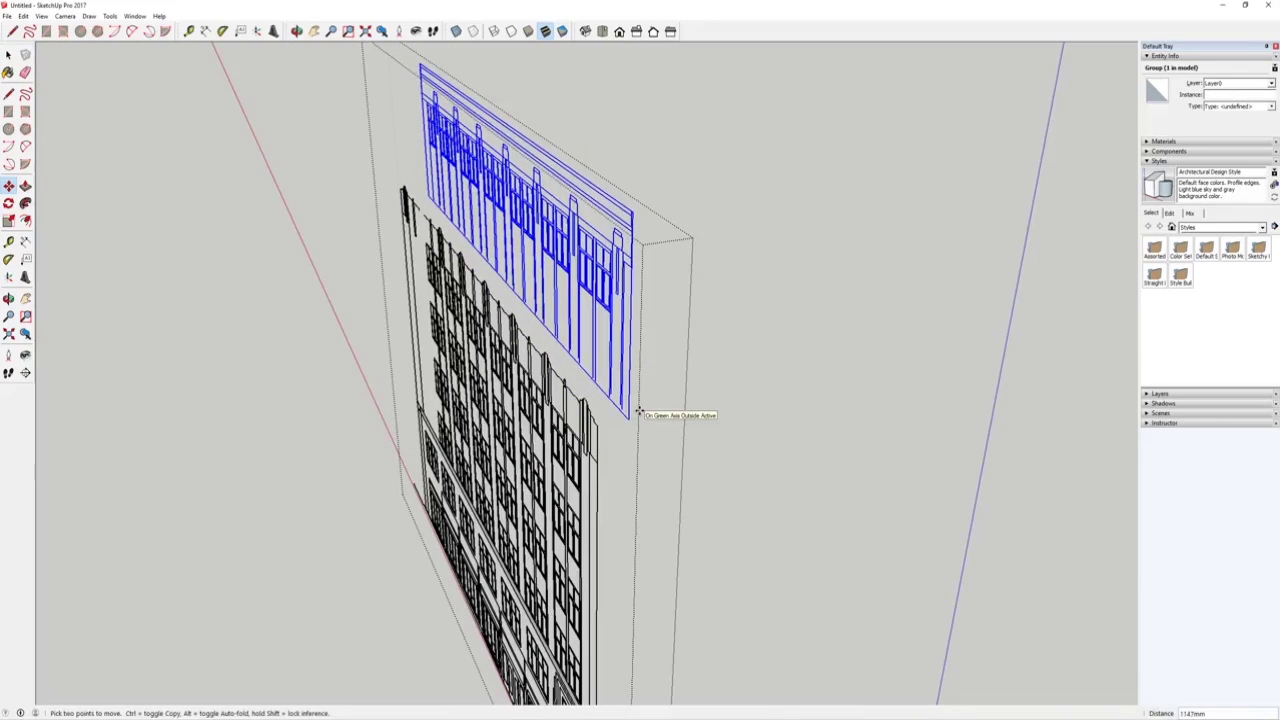
key("Return")
Examine the set-back top storey against the parapet from the front and from a low viewpoint, with the elevation group closed for the last close-up.
middle_click_drag(613, 416, 886, 352)
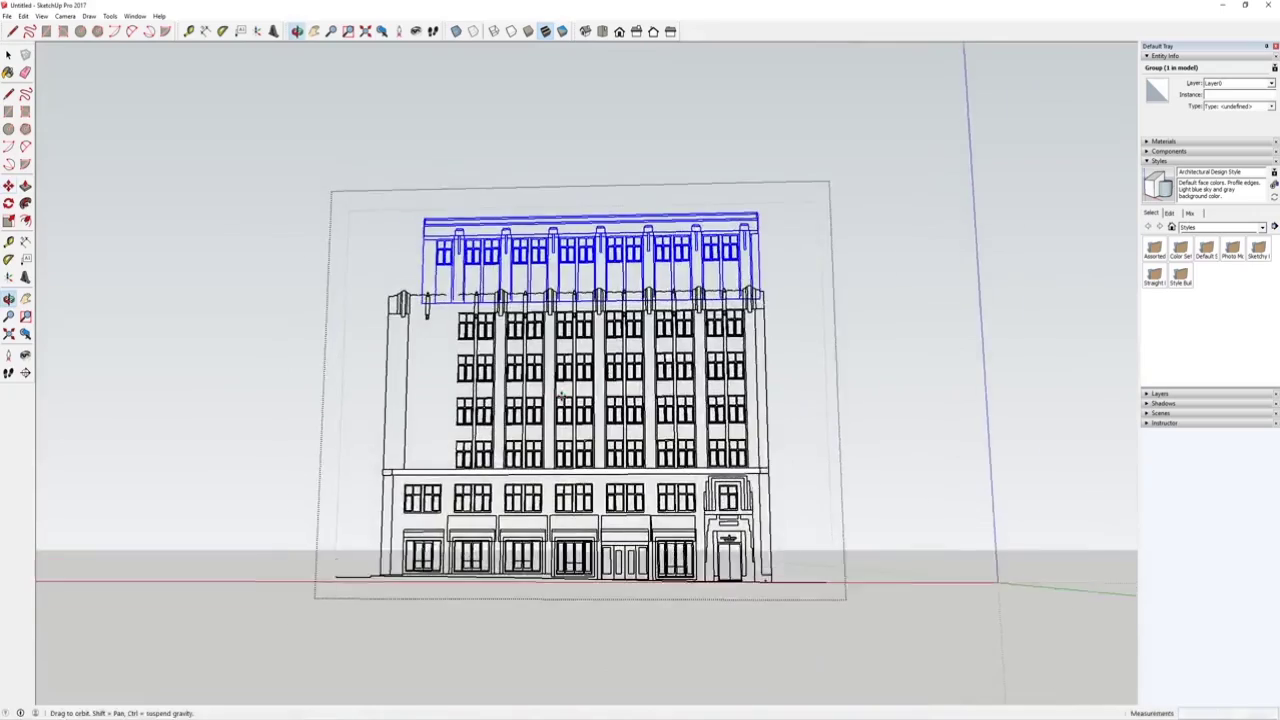
scroll(589, 390, "up", 3)
middle_click_drag(588, 389, 612, 332)
key("space")
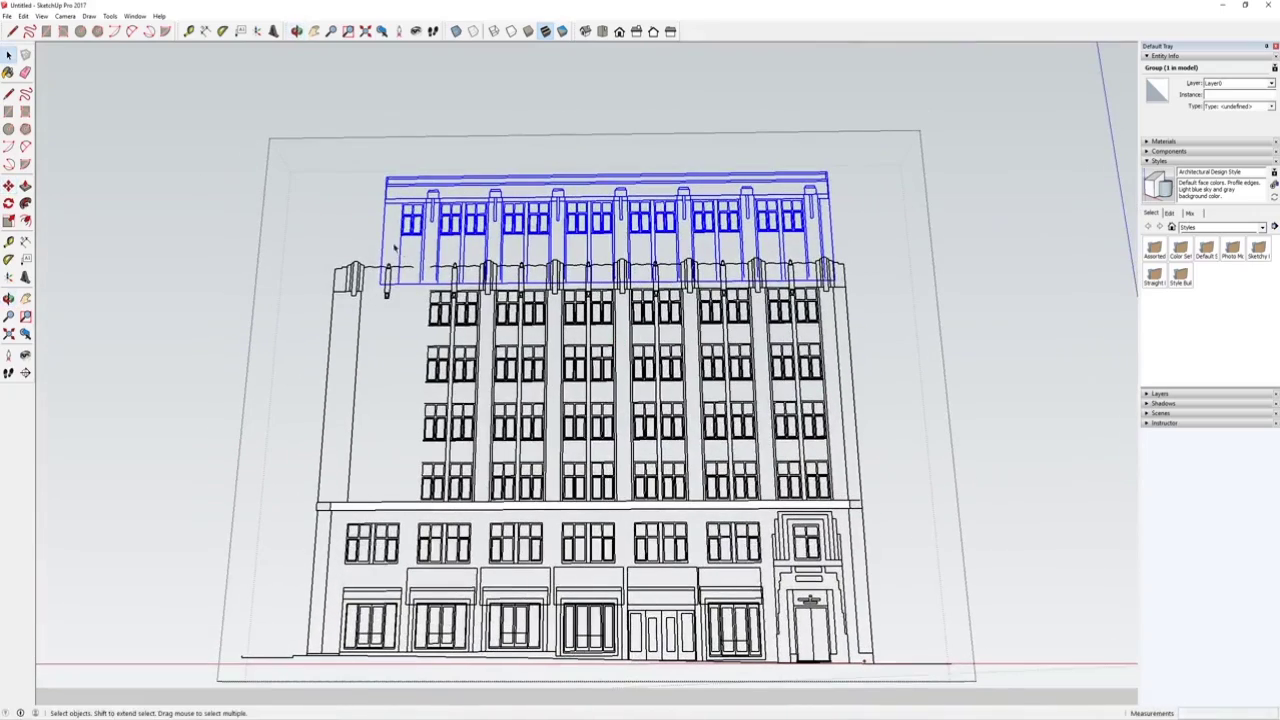
scroll(672, 422, "up", 1)
middle_click_drag(668, 428, 676, 324)
scroll(626, 380, "up", 1)
left_click(750, 717)
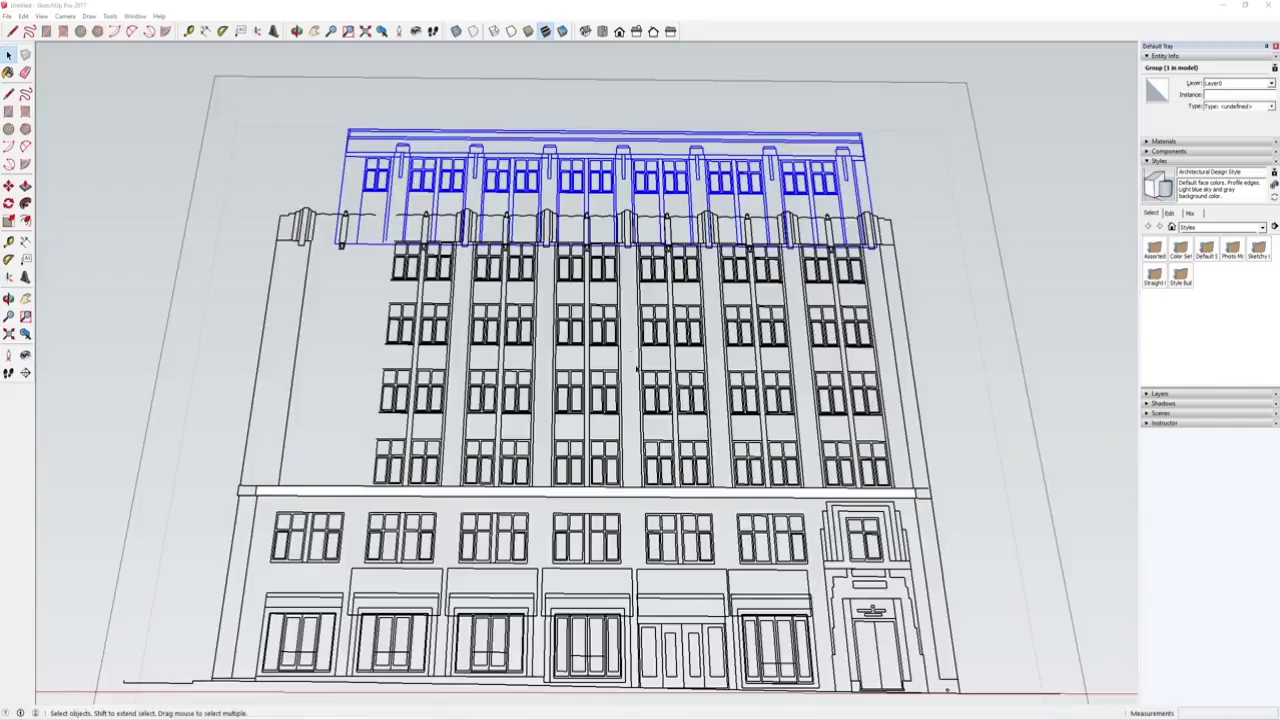
mouse_move(637, 366)
middle_mouse_down()
mouse_move(634, 531)
mouse_move(626, 426)
mouse_move(573, 436)
middle_mouse_up()
scroll(575, 418, "up", 2)
left_click(180, 350)
middle_click_drag(506, 305, 590, 298)
left_click(185, 290)
scroll(375, 295, "up", 3)
middle_click_drag(300, 282, 534, 343, "shift")
scroll(585, 440, "up", 4)
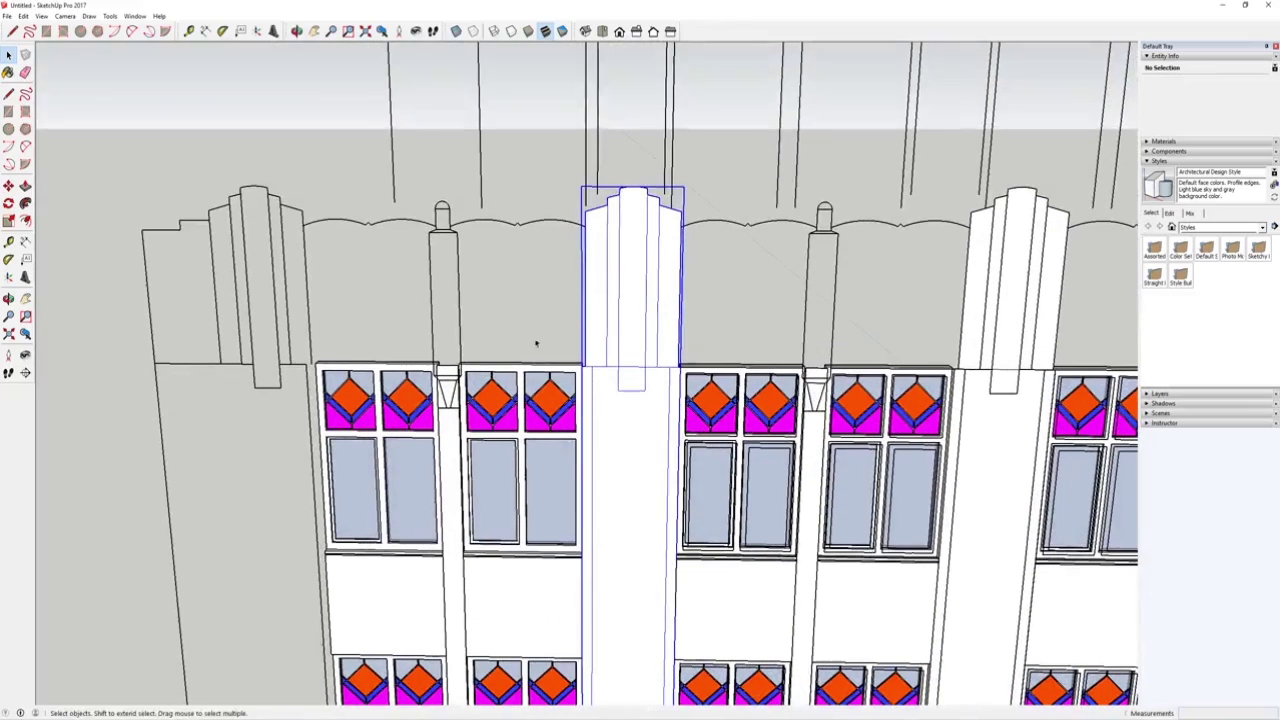
Open the elevation group for editing again at the parapet bays.
left_click(434, 292)
double_click(432, 292)
left_click(434, 290)
scroll(415, 334, "down", 5)
middle_click_drag(768, 334, 669, 366, "shift")
scroll(669, 367, "up", 4)
scroll(669, 367, "down", 1)
middle_click_drag(538, 367, 526, 335, "shift")
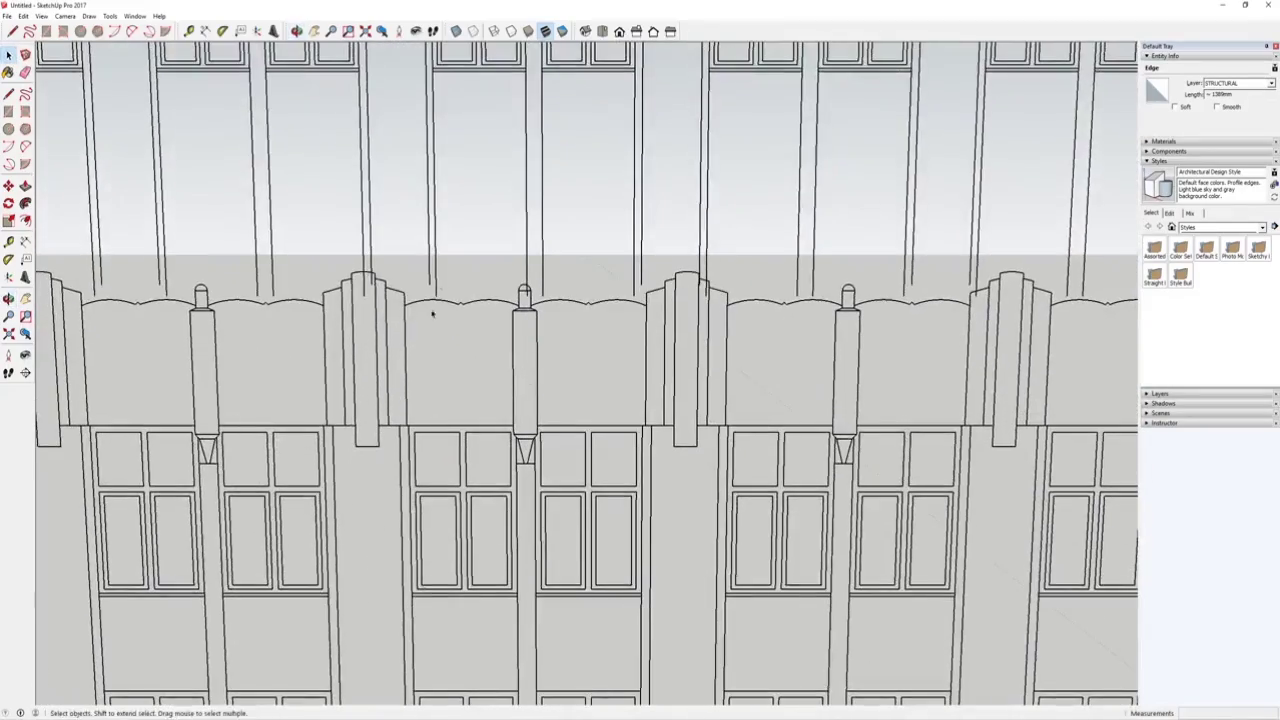
Select the parapet panel edges of one bay between two pillars, including the central post and its tapered bracket.
middle_click_drag(431, 309, 422, 270)
scroll(421, 267, "down", 1)
left_click_drag(400, 217, 634, 440)
scroll(515, 430, "up", 6)
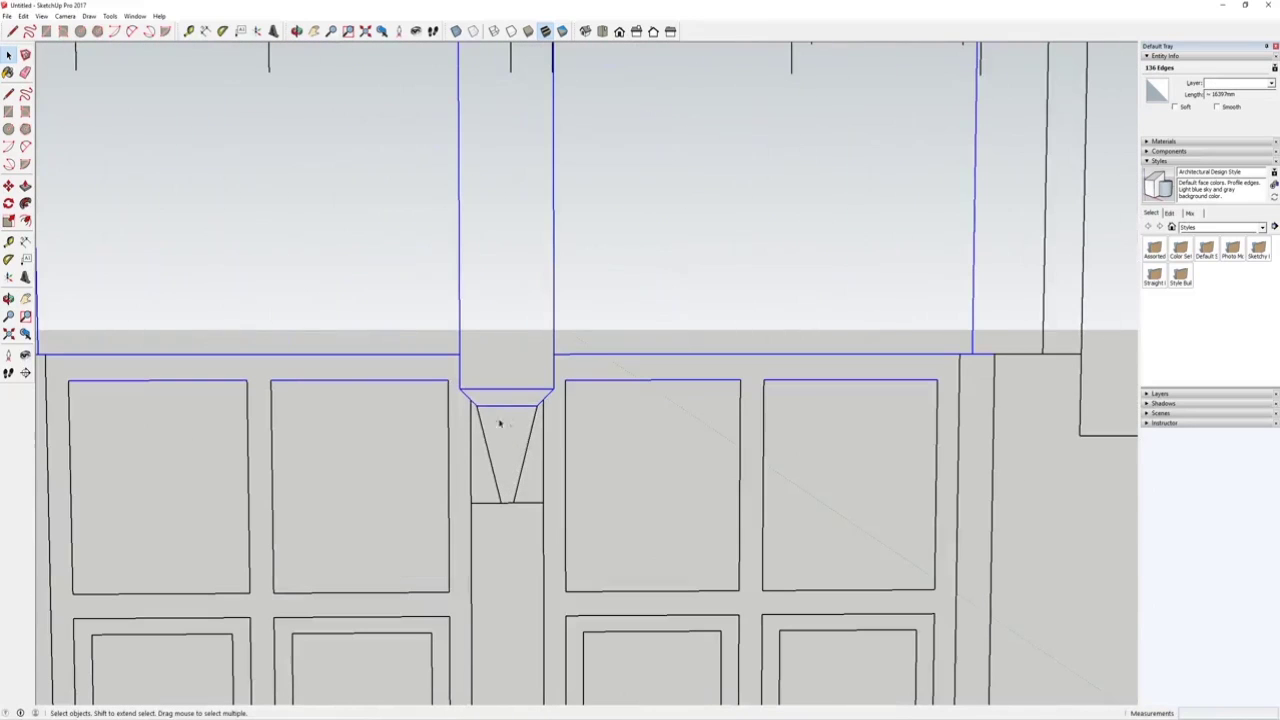
left_click(534, 477, "shift")
scroll(523, 457, "down", 6)
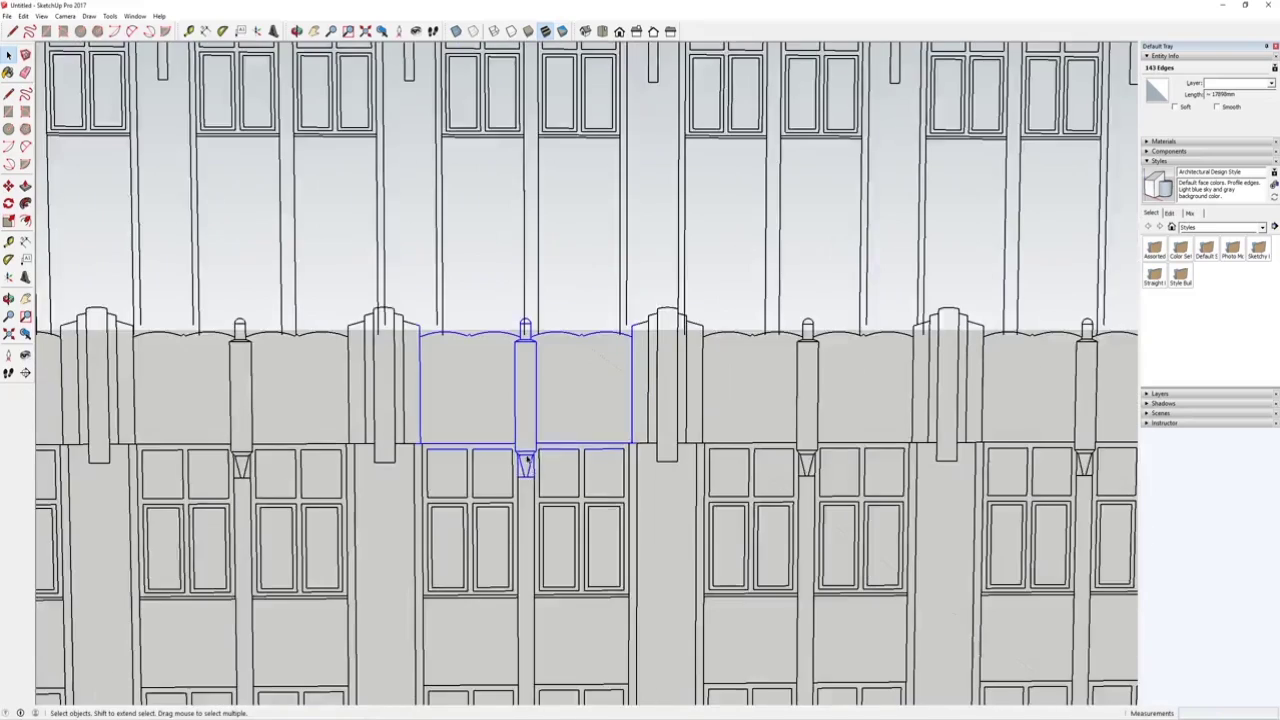
scroll(440, 380, "up", 2)
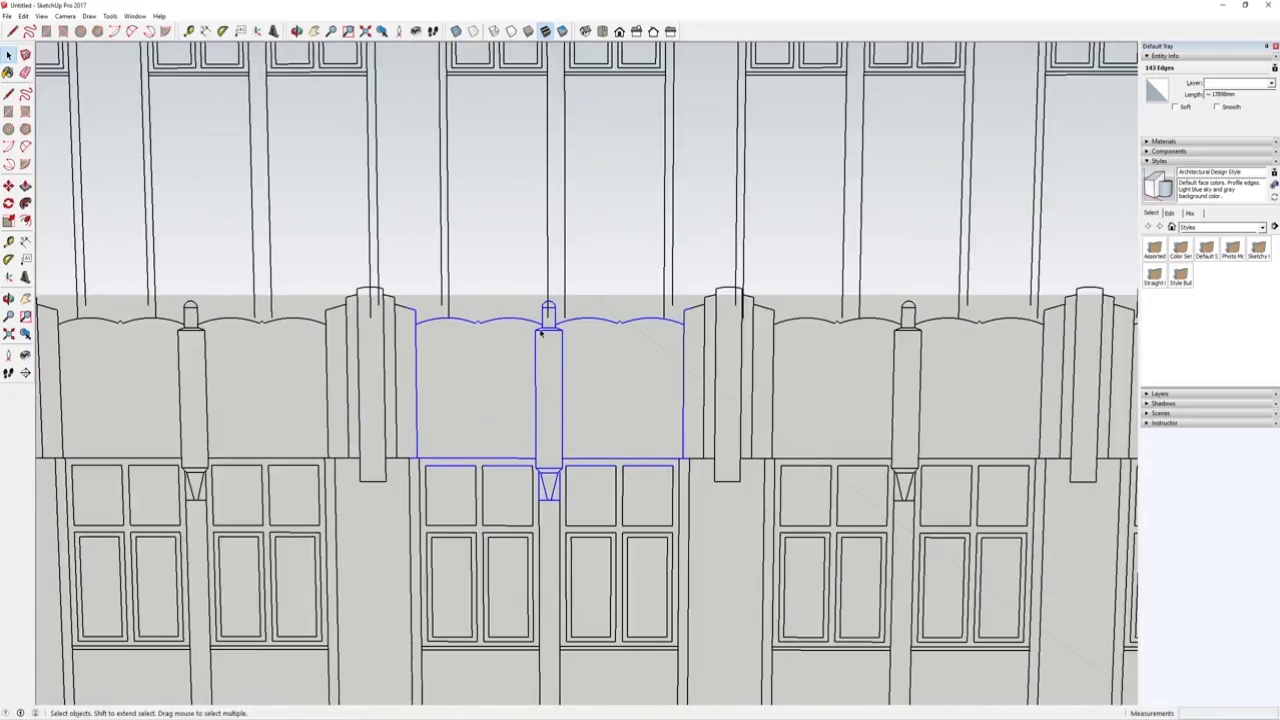
Group the selected parapet edges of the centre bay and convert the group into a component named Parapet Element.
right_click(546, 318)
left_click(570, 401)
middle_click_drag(570, 401, 562, 322)
right_click(561, 322)
left_click(600, 383)
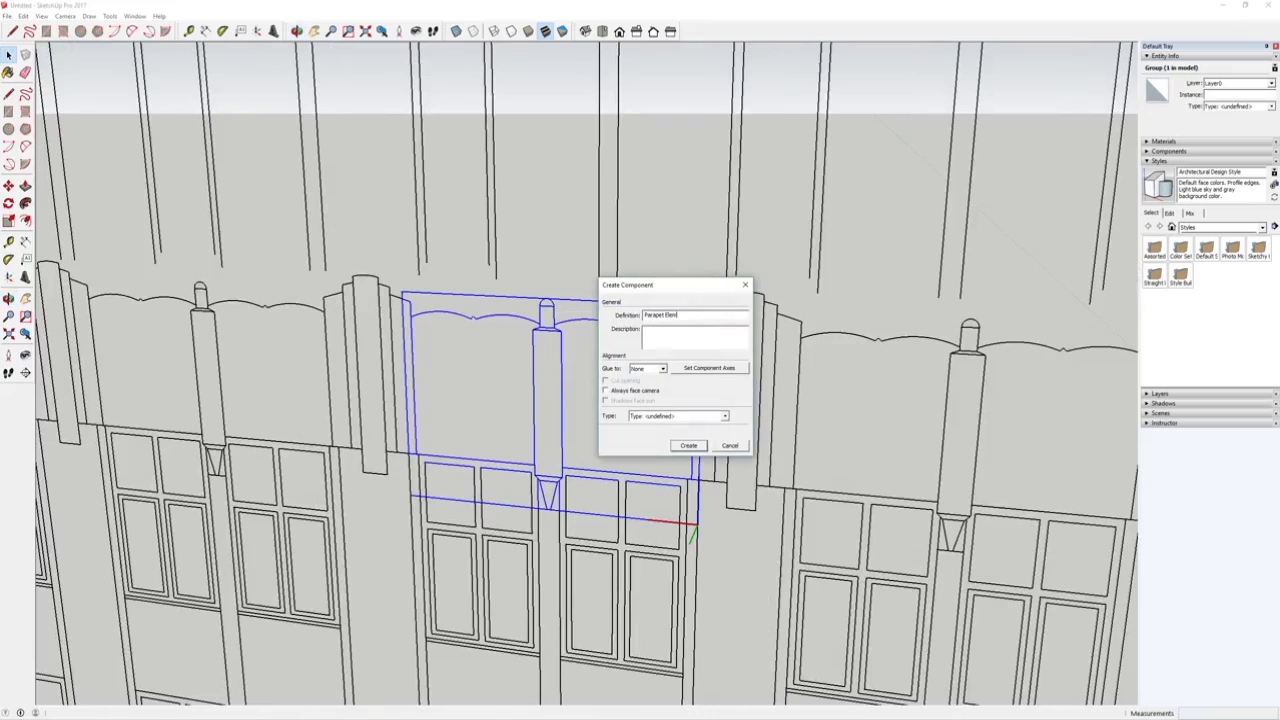
key("Return")
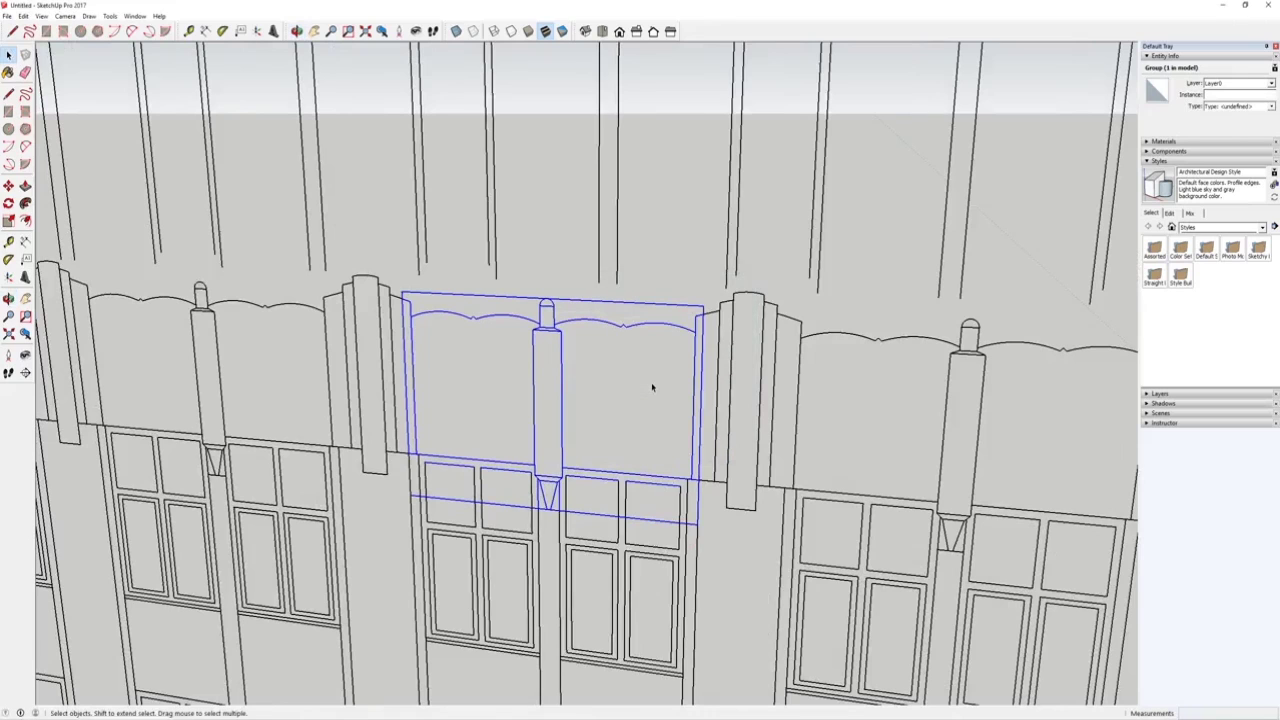
Cut the Parapet Element out of the facade linework group and paste it in place in the main model.
key("Escape")
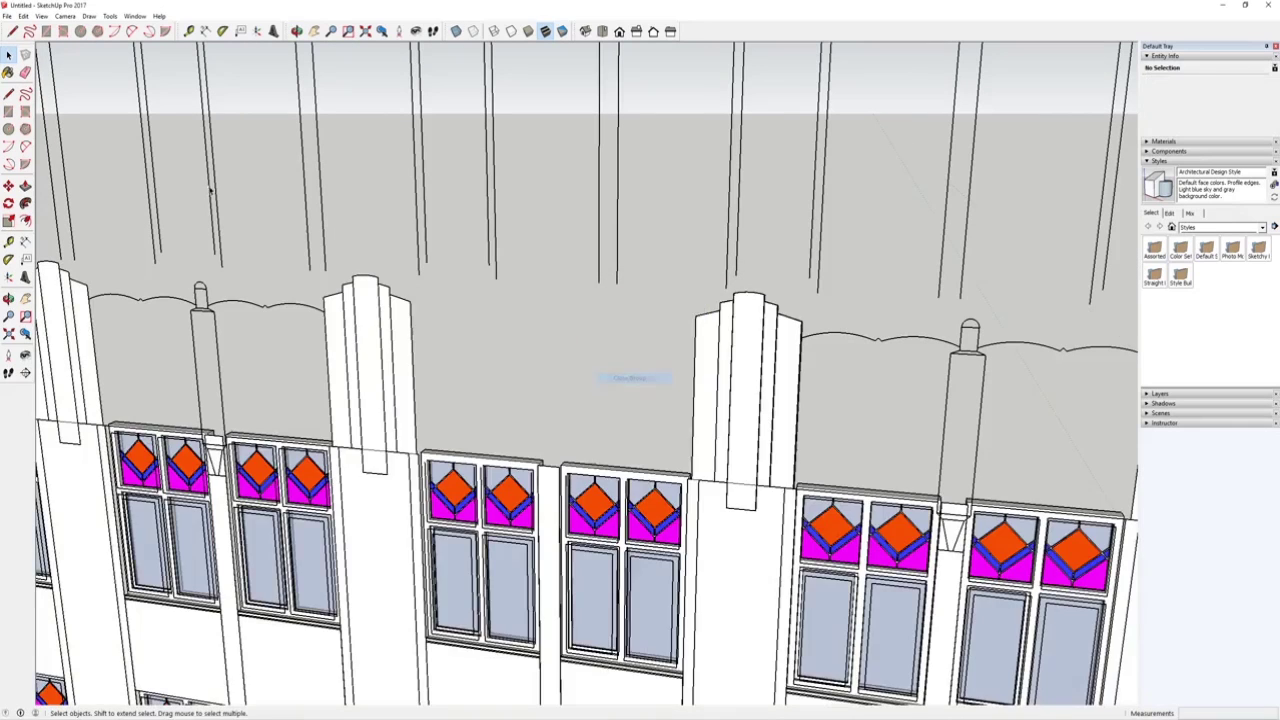
left_click(23, 16)
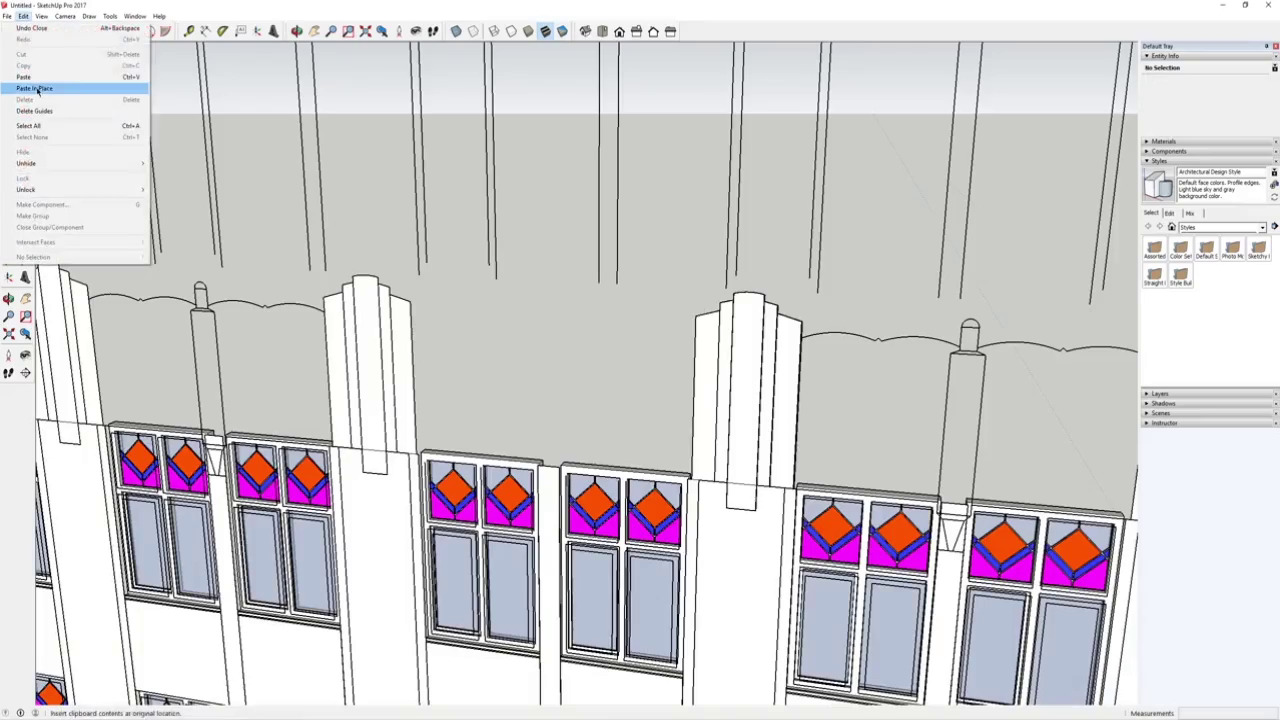
left_click(60, 88)
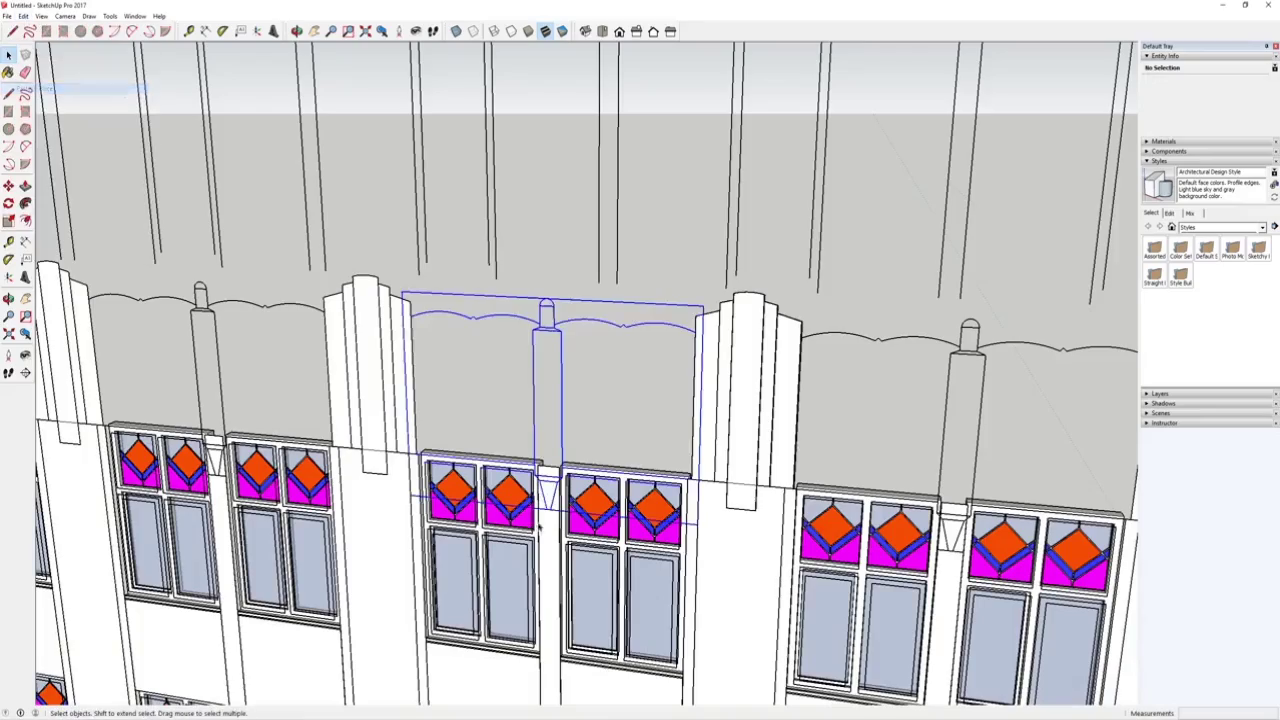
scroll(527, 425, "down", 8)
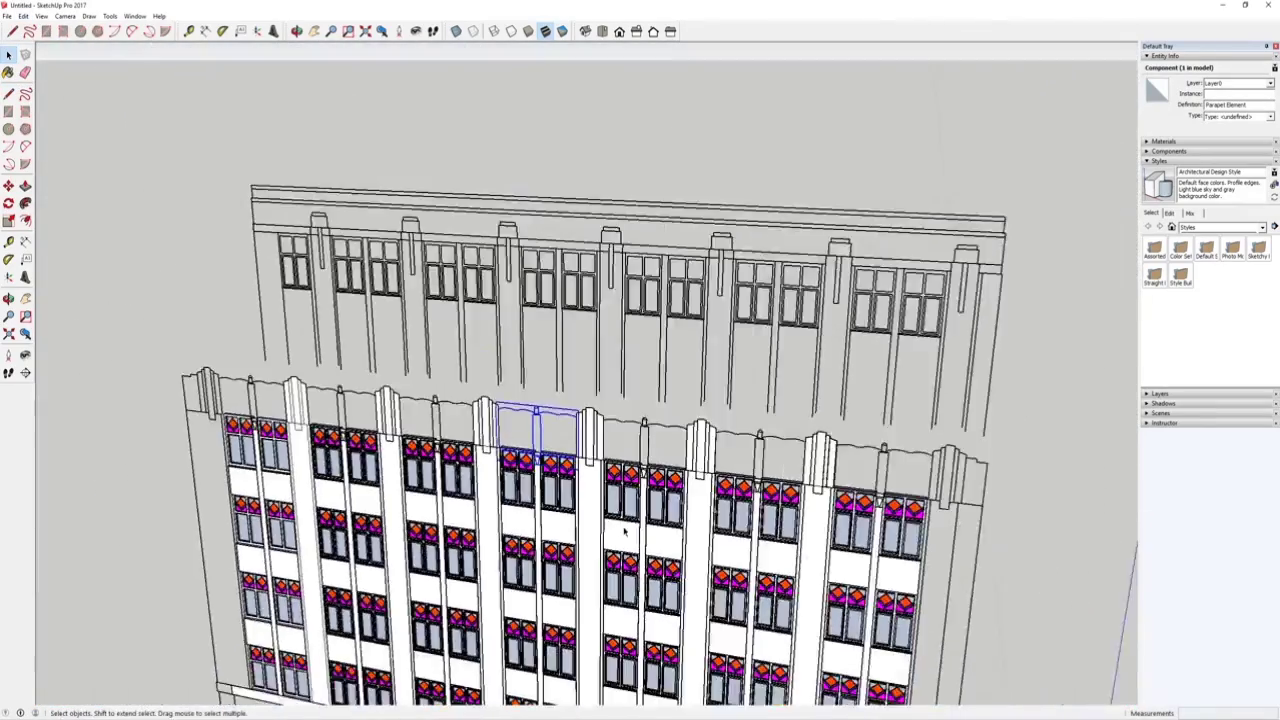
middle_click_drag(527, 425, 533, 432)
scroll(533, 432, "up", 4)
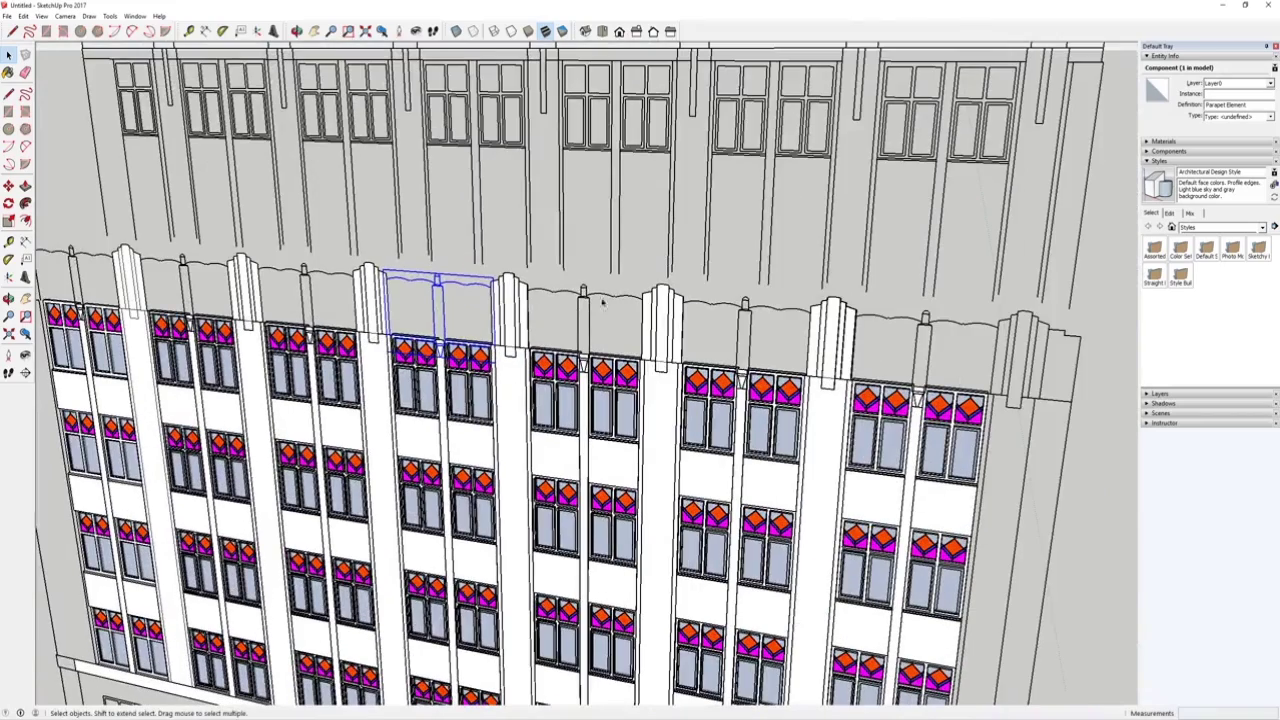
double_click(582, 296)
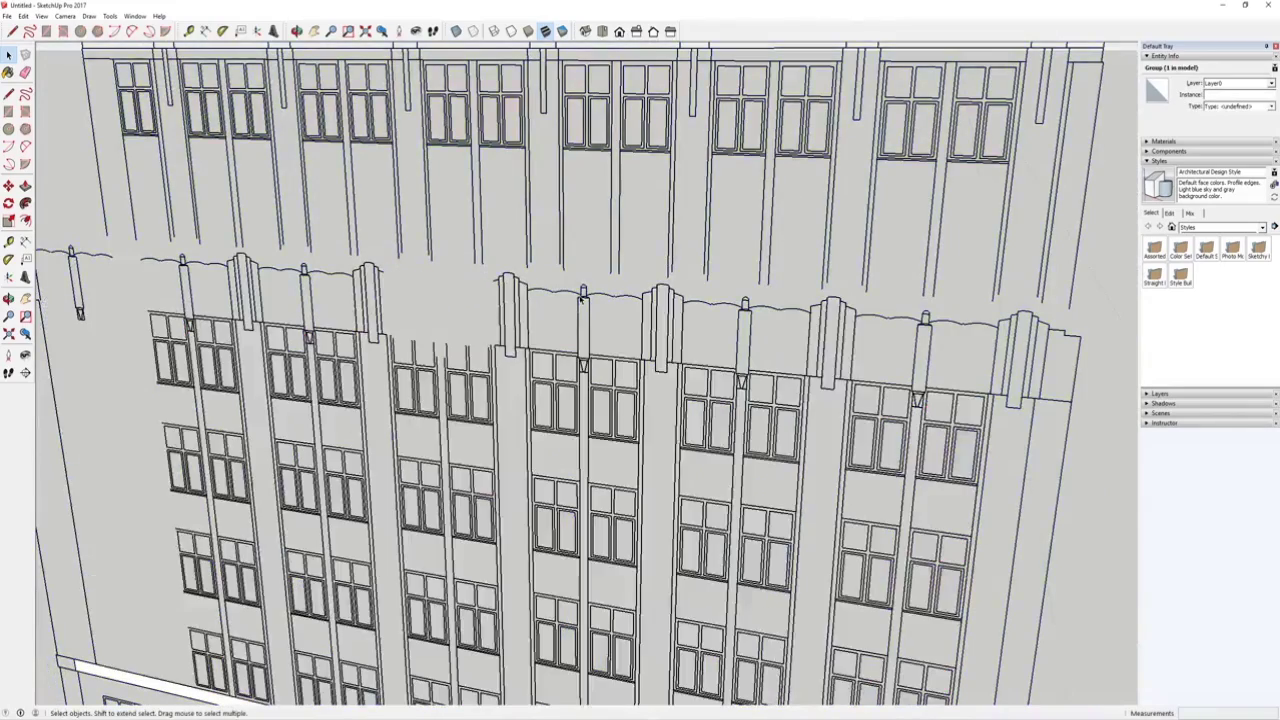
scroll(581, 300, "down", 5)
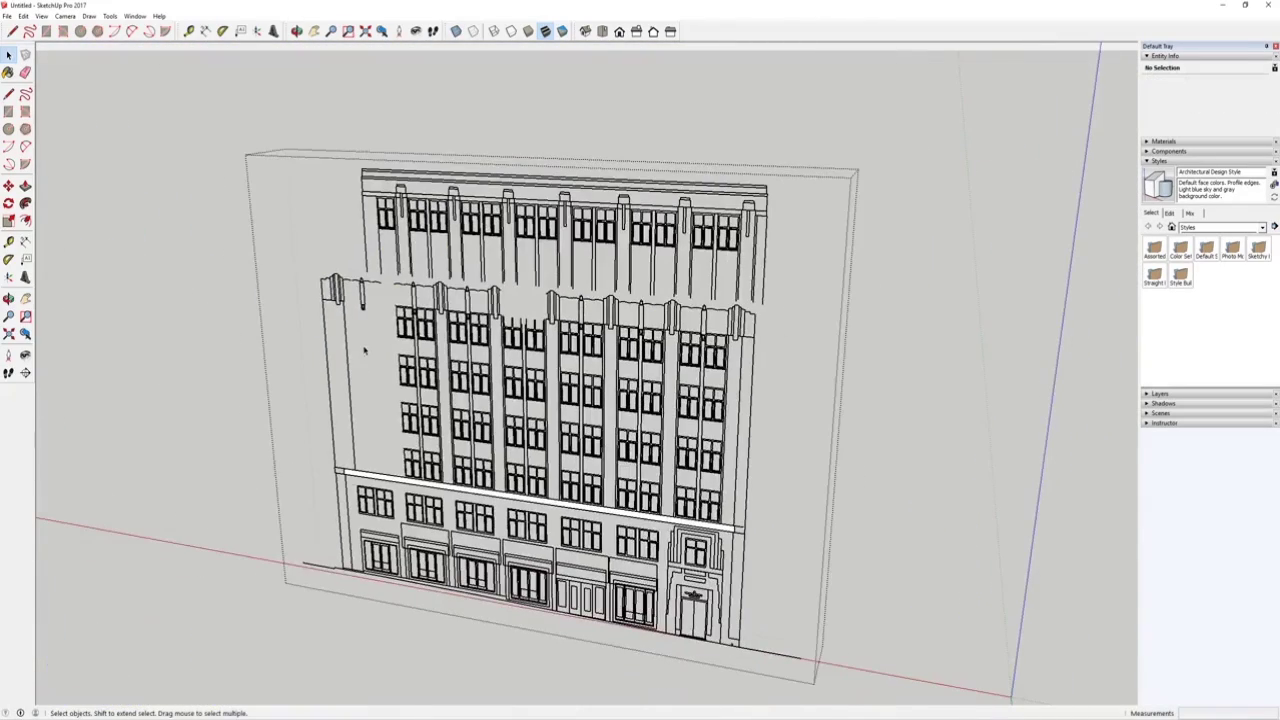
scroll(509, 358, "up", 6)
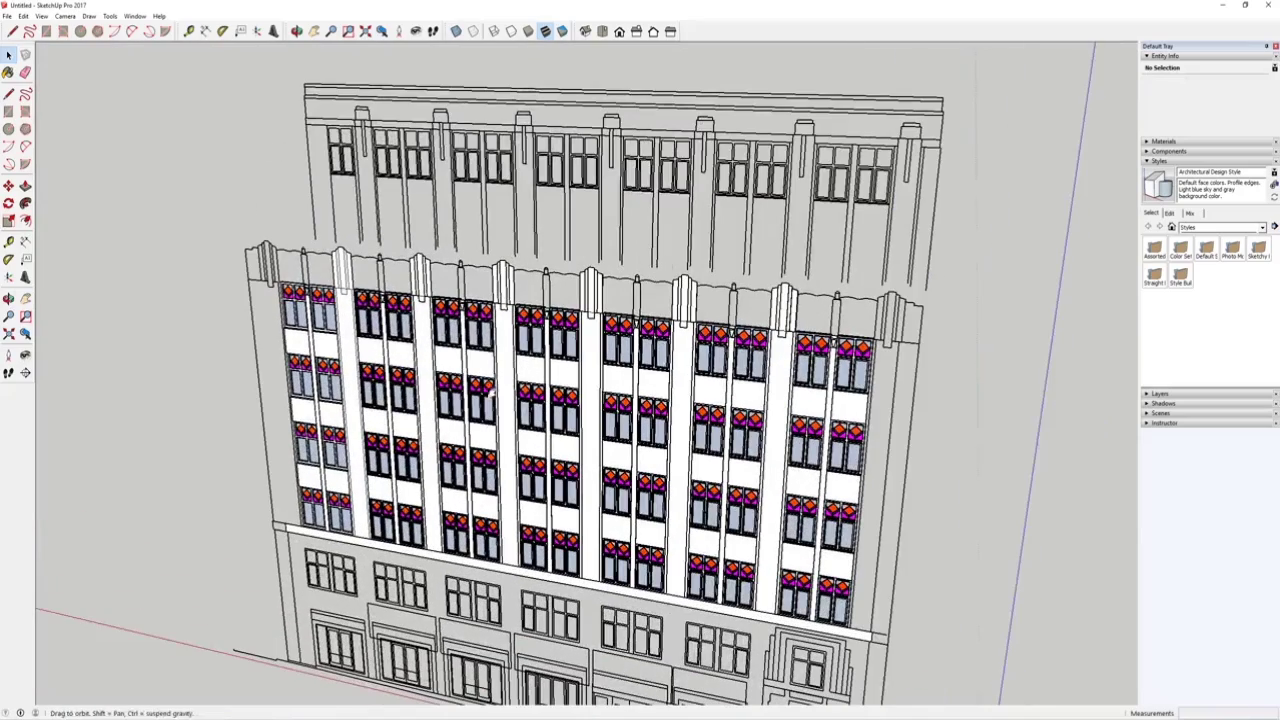
scroll(516, 360, "up", 4)
Open the Parapet Element for editing and delete the leftover window-head lines below its base line.
left_click(521, 333)
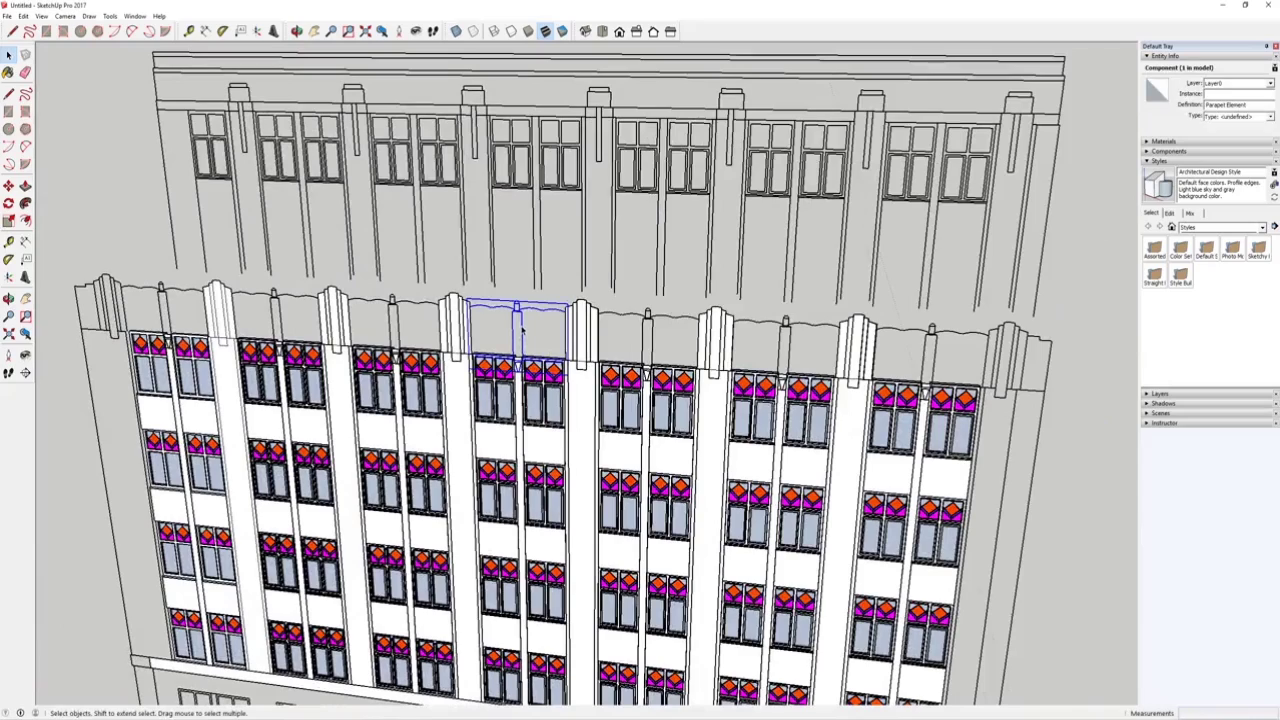
double_click(522, 330)
scroll(502, 374, "up", 2)
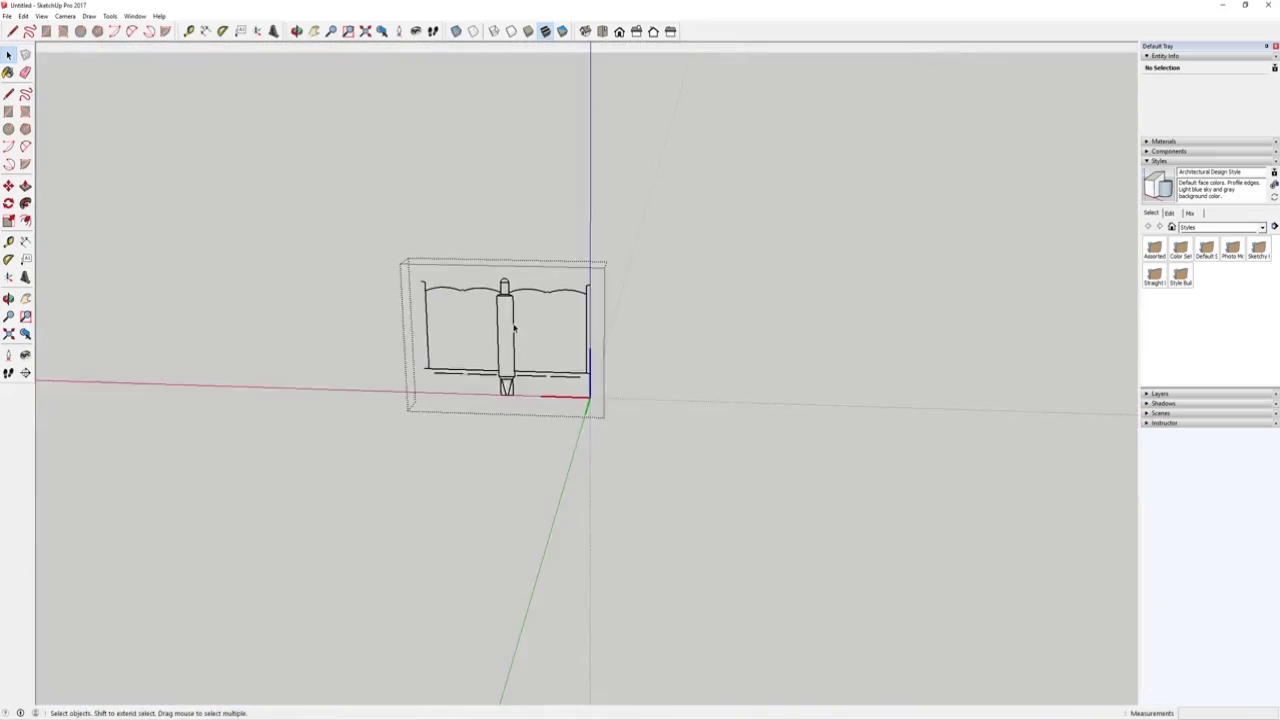
scroll(291, 251, "up", 5)
scroll(291, 251, "up", 1)
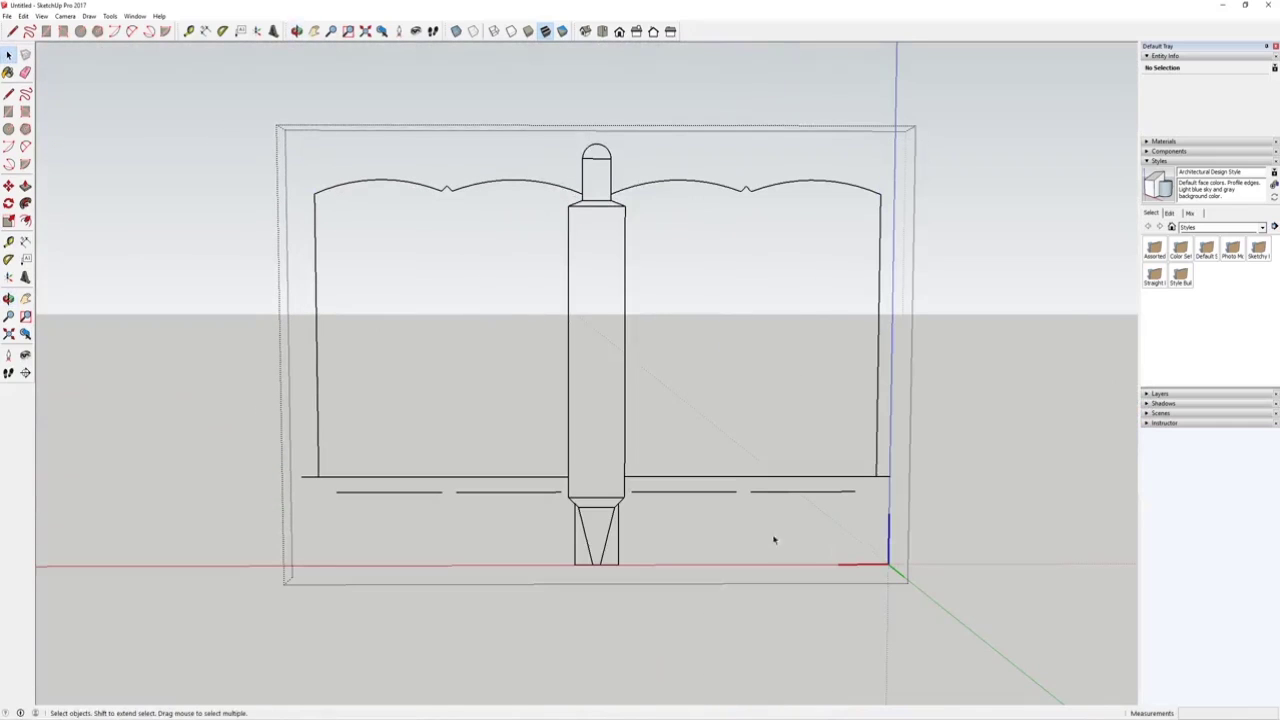
left_click_drag(407, 491, 406, 490)
key("Delete")
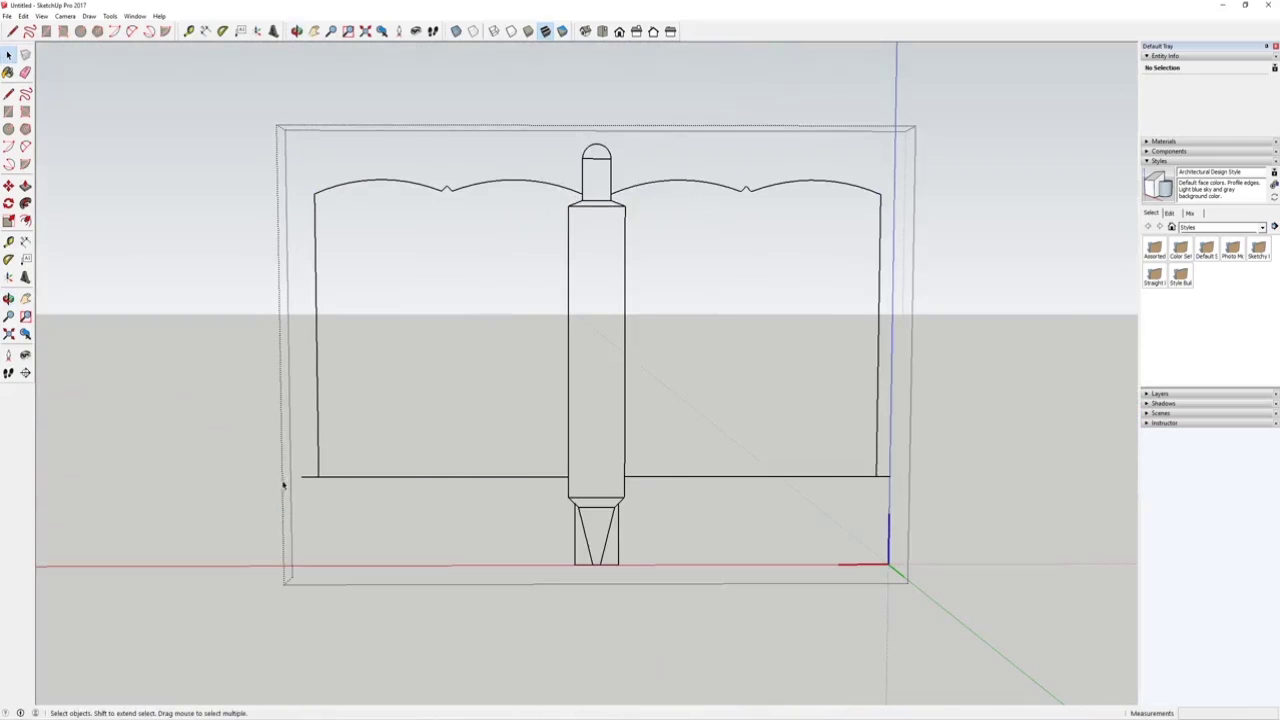
Delete the base line's overhanging stubs at both ends of the parapet and close the component.
left_click_drag(316, 461, 293, 496)
key("Delete")
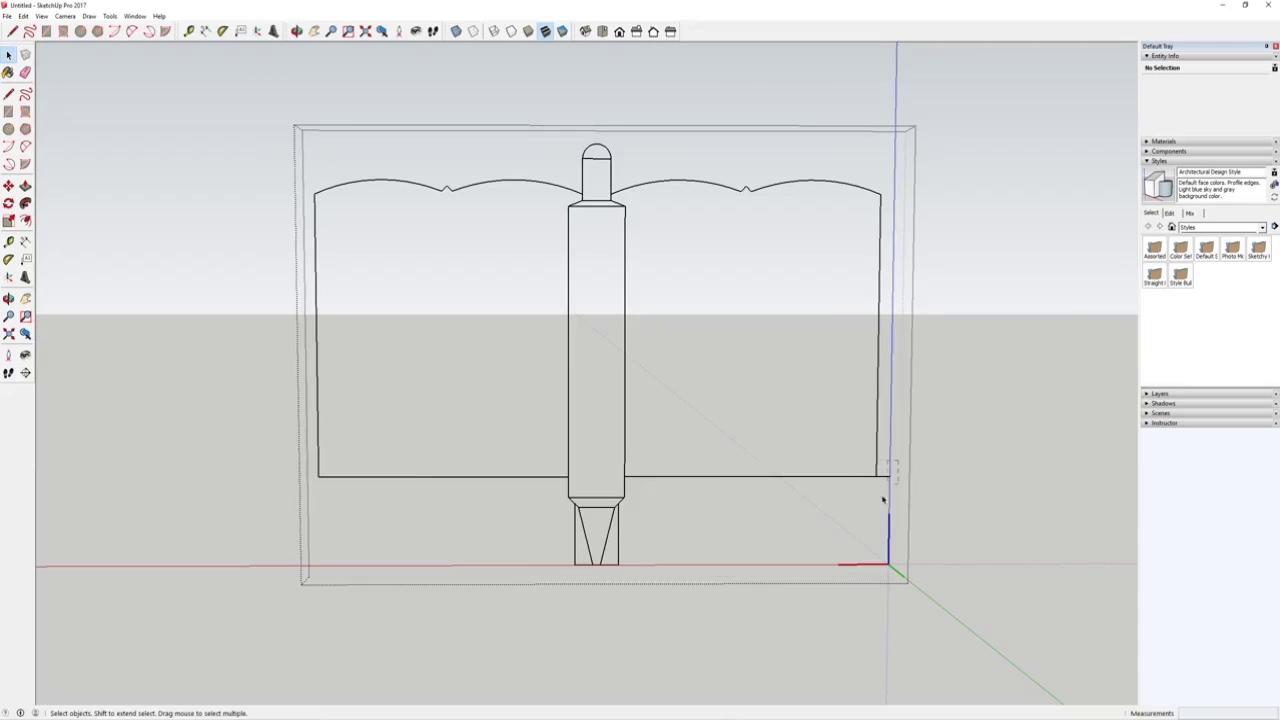
scroll(748, 700, "down", 3)
middle_click_drag(520, 450, 354, 443)
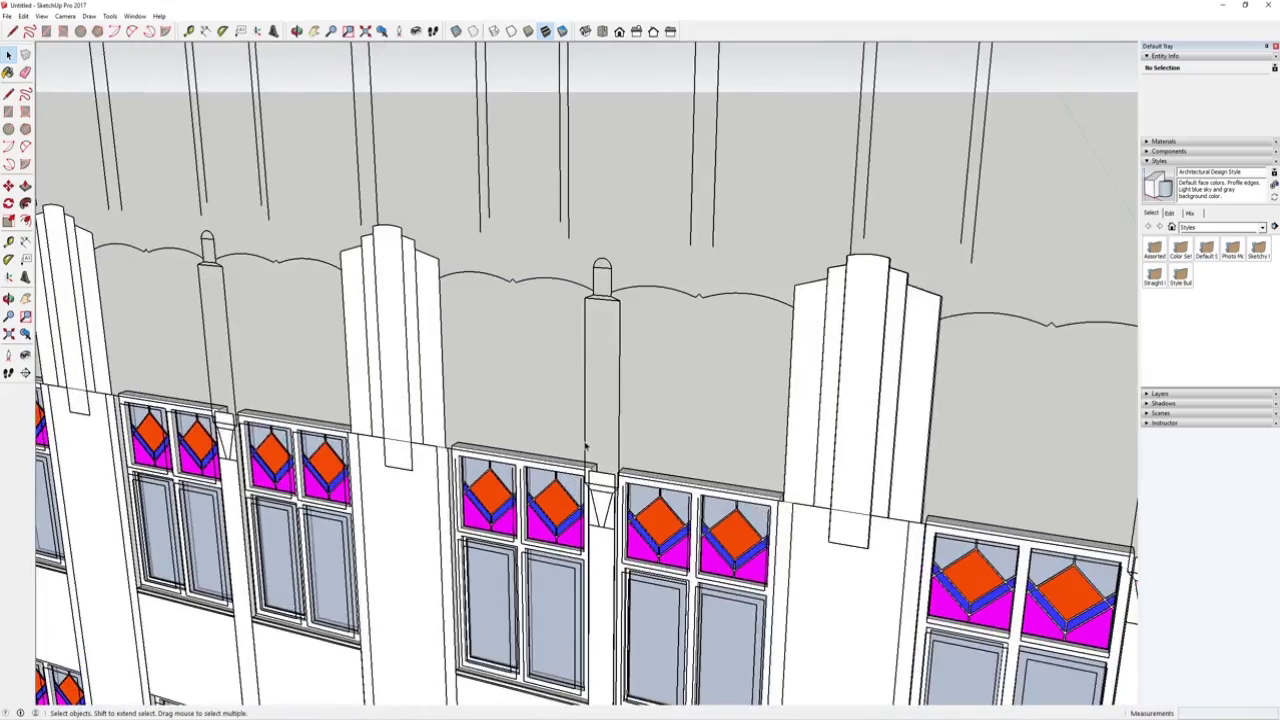
Cut the Parapet Element and paste it in place inside the repeated window bay component.
left_click(586, 447)
scroll(586, 447, "down", 10)
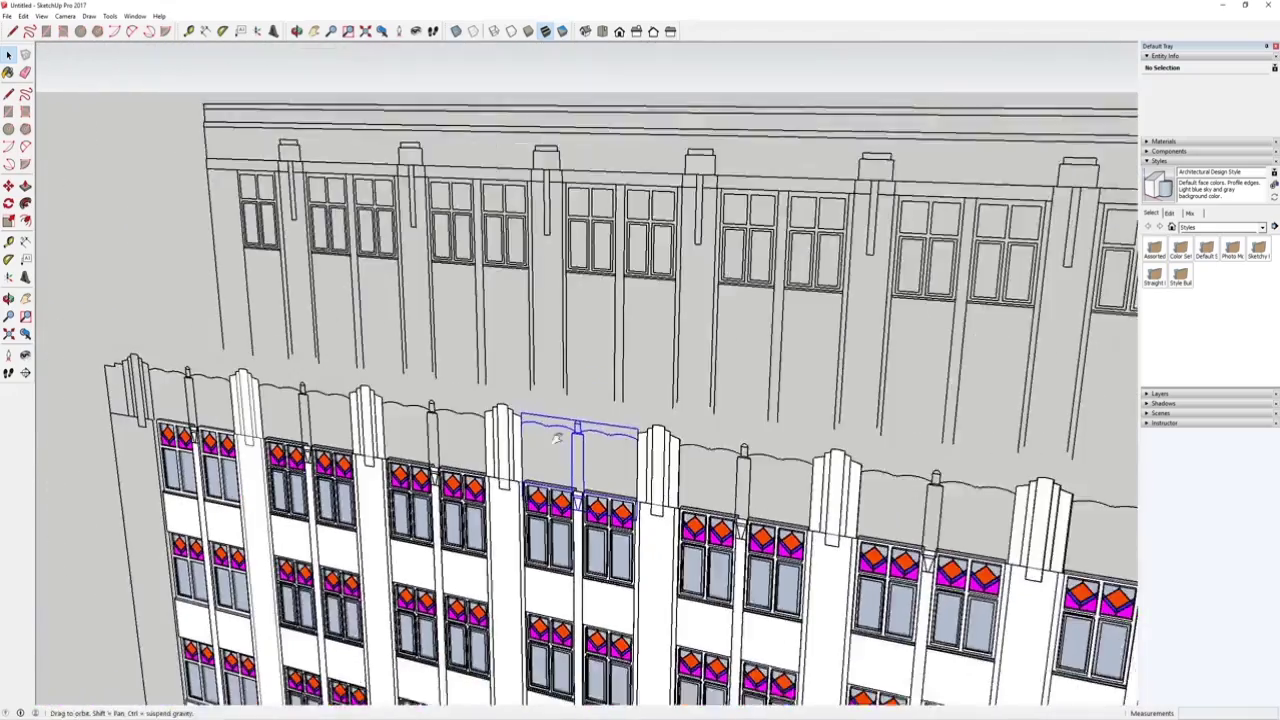
scroll(552, 446, "down", 2)
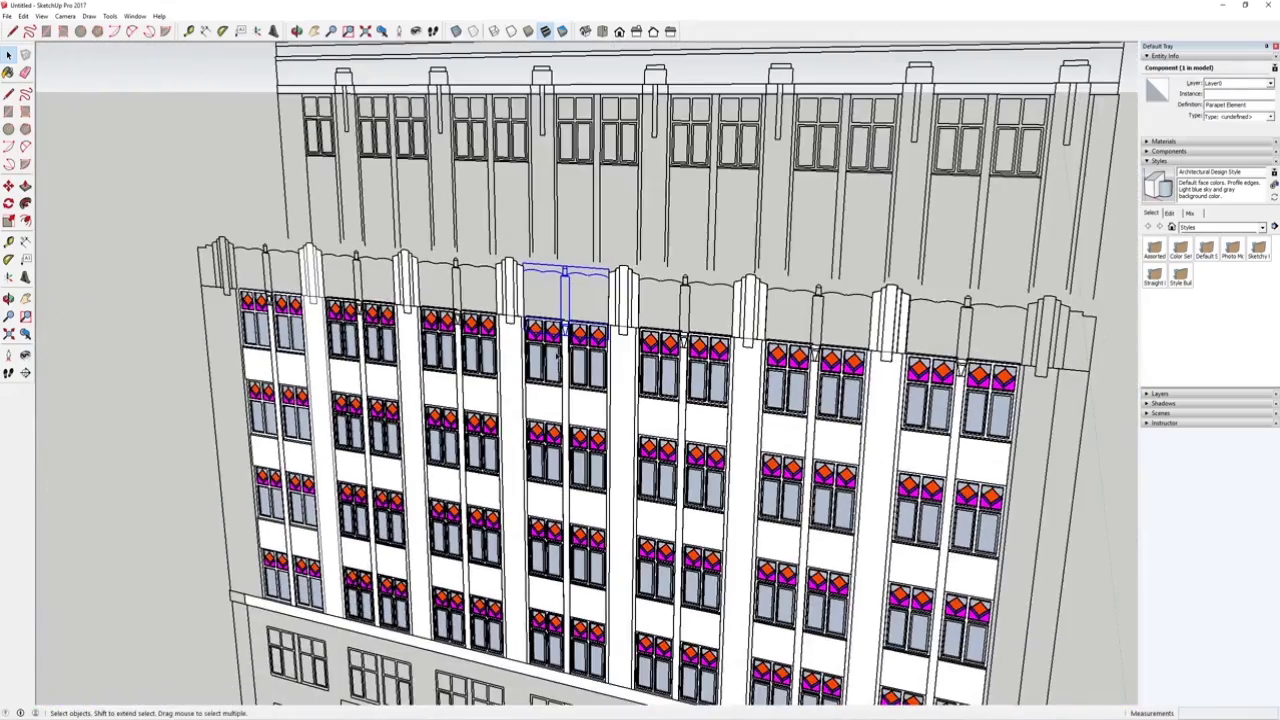
left_click(566, 454)
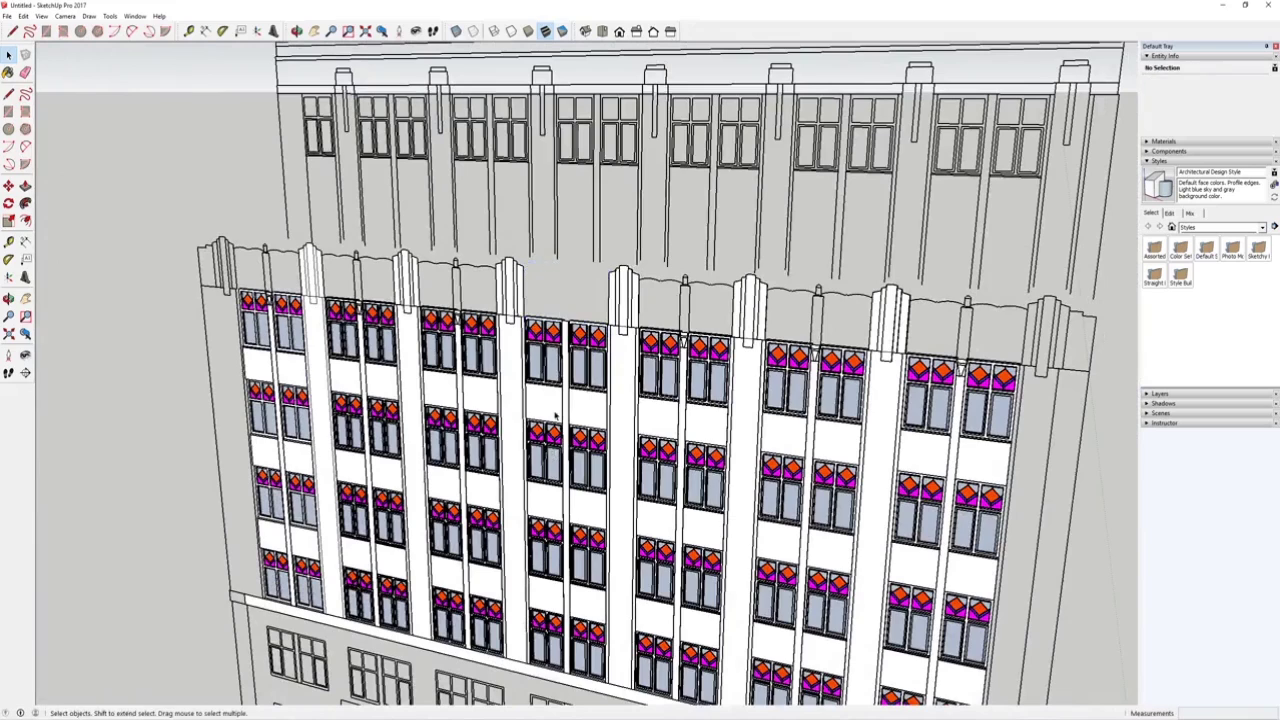
double_click(549, 410)
left_click(551, 408)
scroll(551, 408, "up", 2)
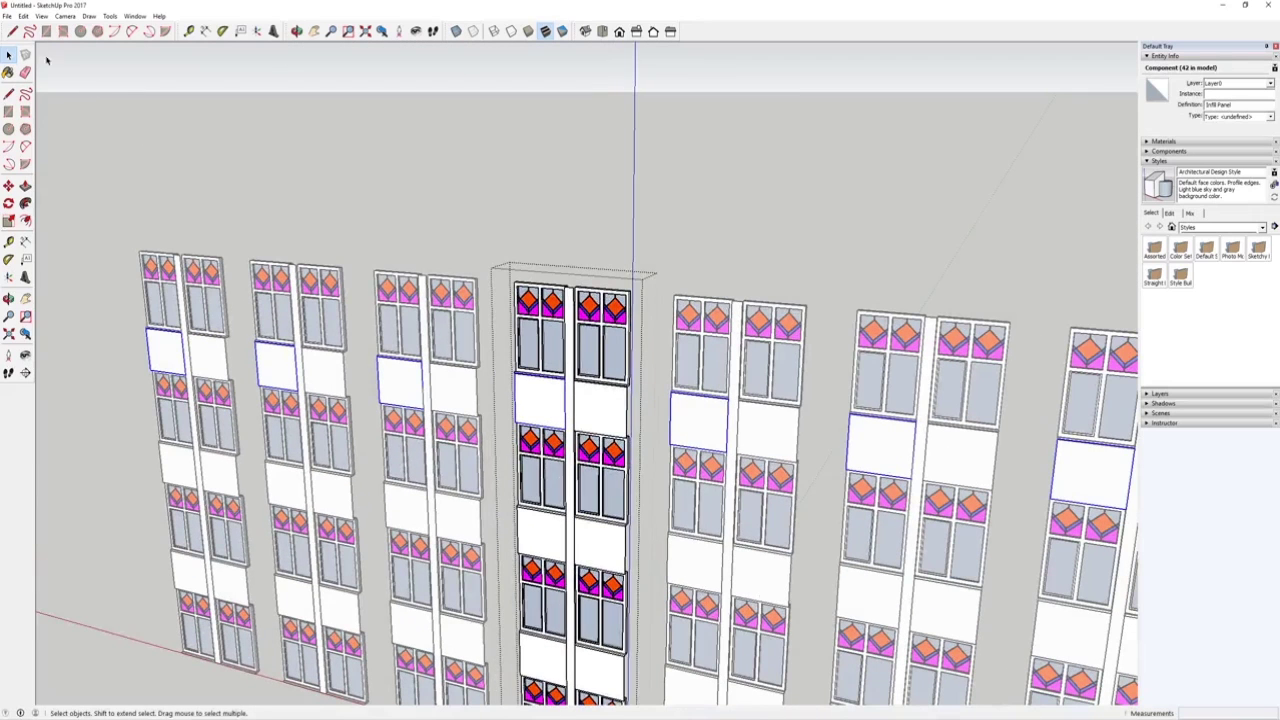
left_click(22, 16)
left_click(40, 88)
Open the centre bay's Parapet Element for editing inside the window bay component.
scroll(600, 394, "down", 2)
middle_click_drag(556, 404, 604, 392)
scroll(550, 388, "up", 3)
scroll(505, 360, "down", 3)
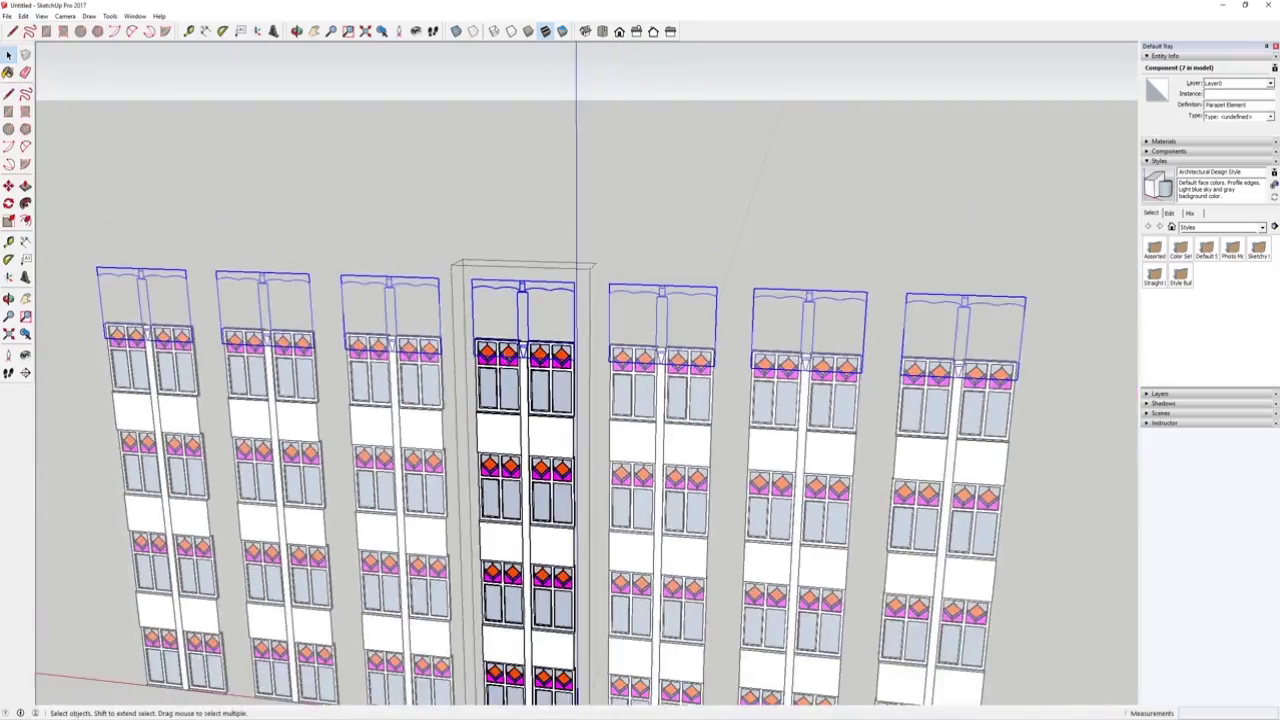
scroll(408, 390, "down", 1)
scroll(519, 286, "up", 4)
double_click(519, 279)
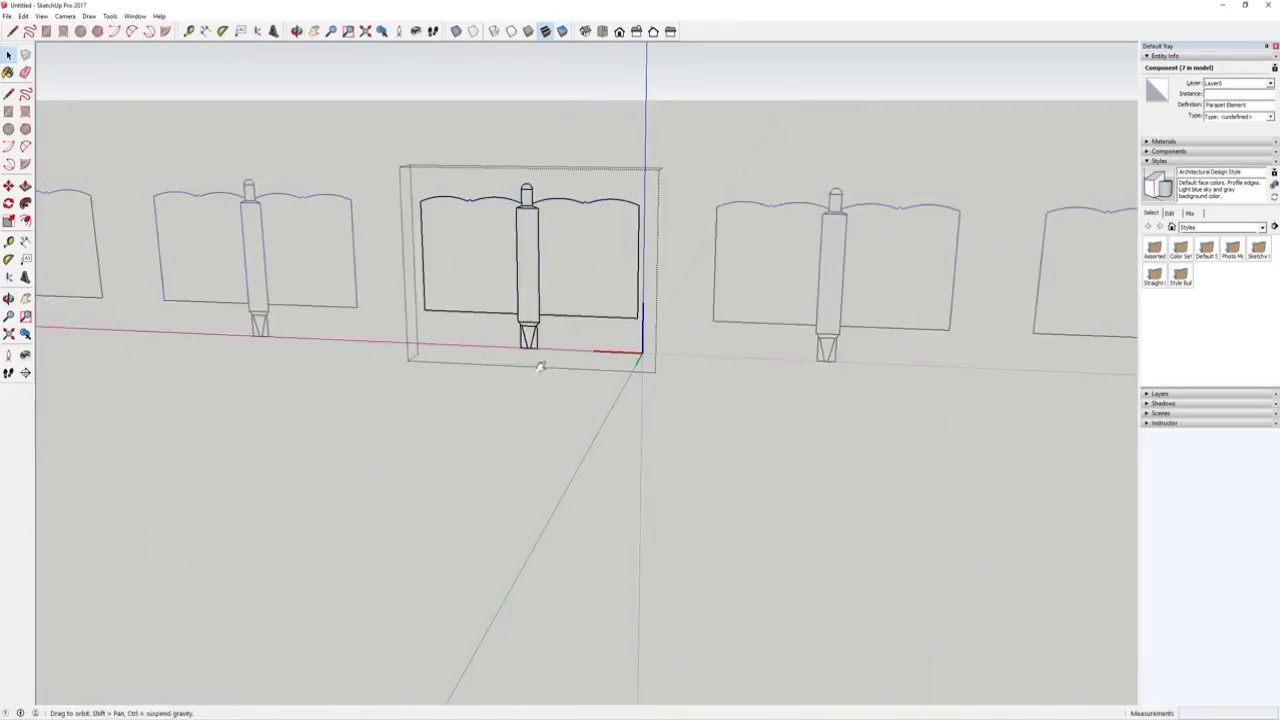
scroll(510, 368, "up", 3)
Switch to Windows Photo Viewer and examine the parapet's scalloped panels and posts in the reference photo _PMC1797.jpg.
mouse_move(748, 718)
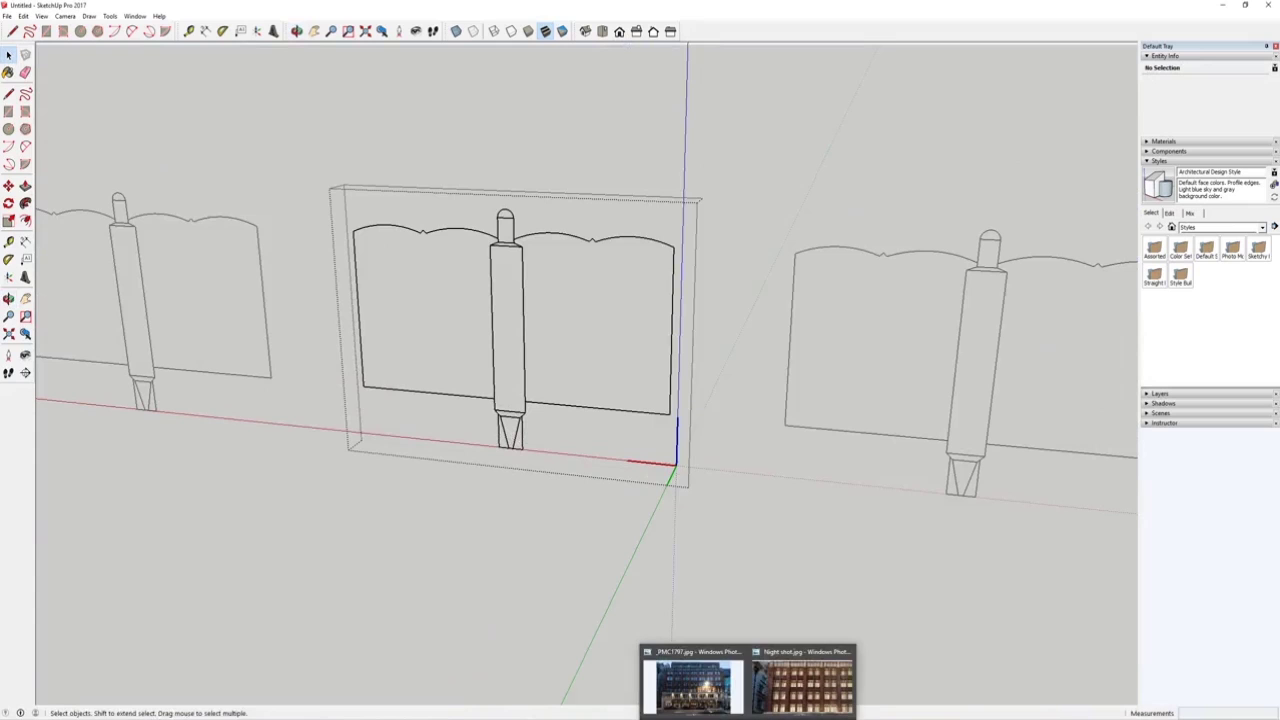
mouse_move(729, 697)
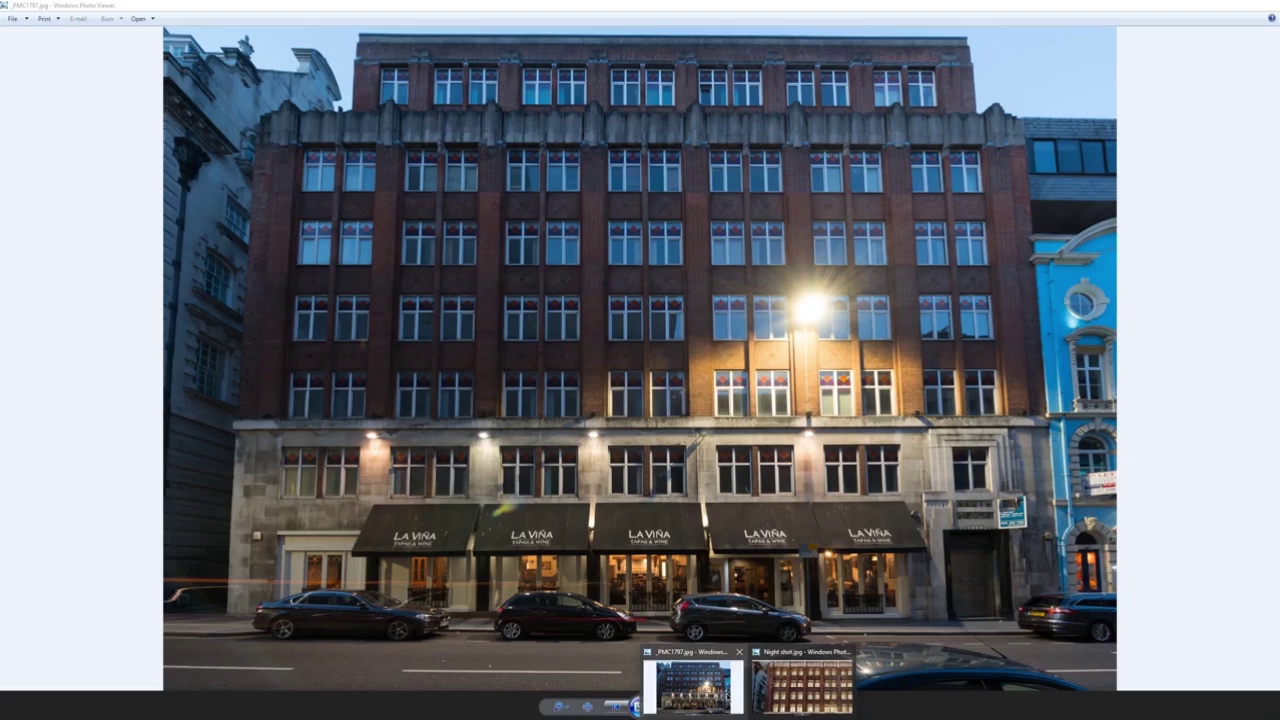
left_click(693, 688)
scroll(631, 126, "up", 5)
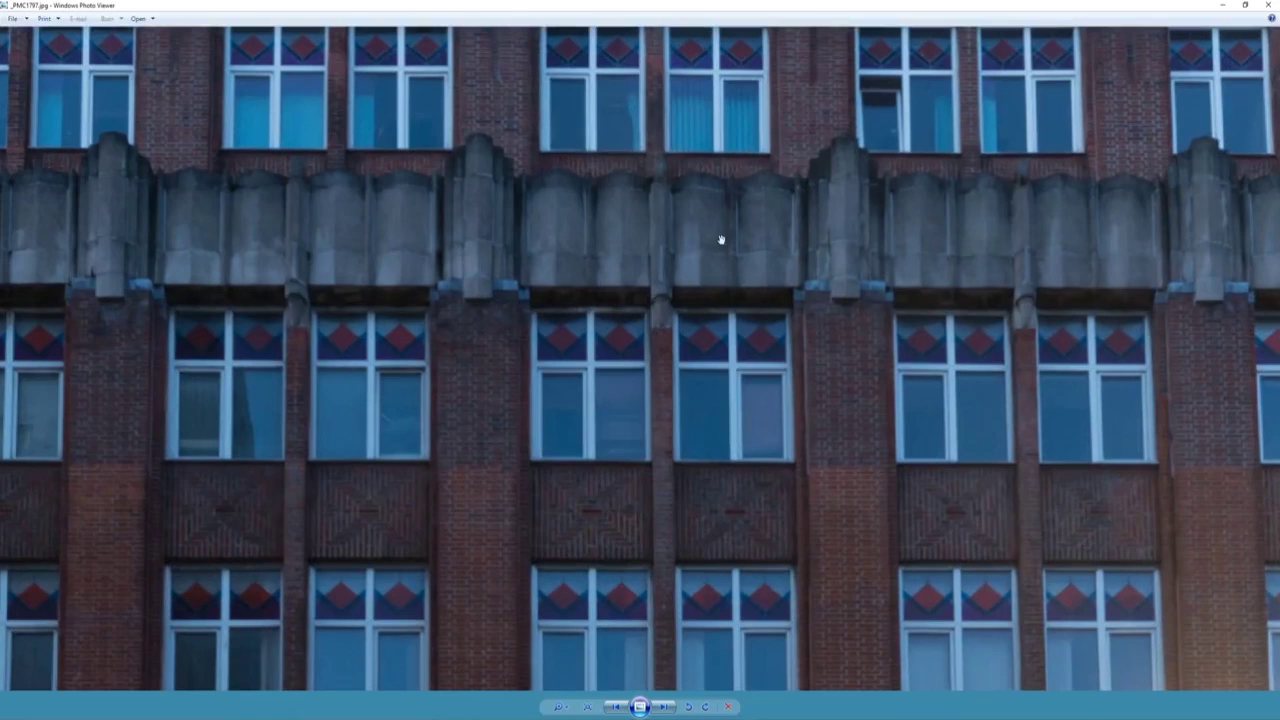
scroll(720, 240, "down", 3)
mouse_move(360, 716)
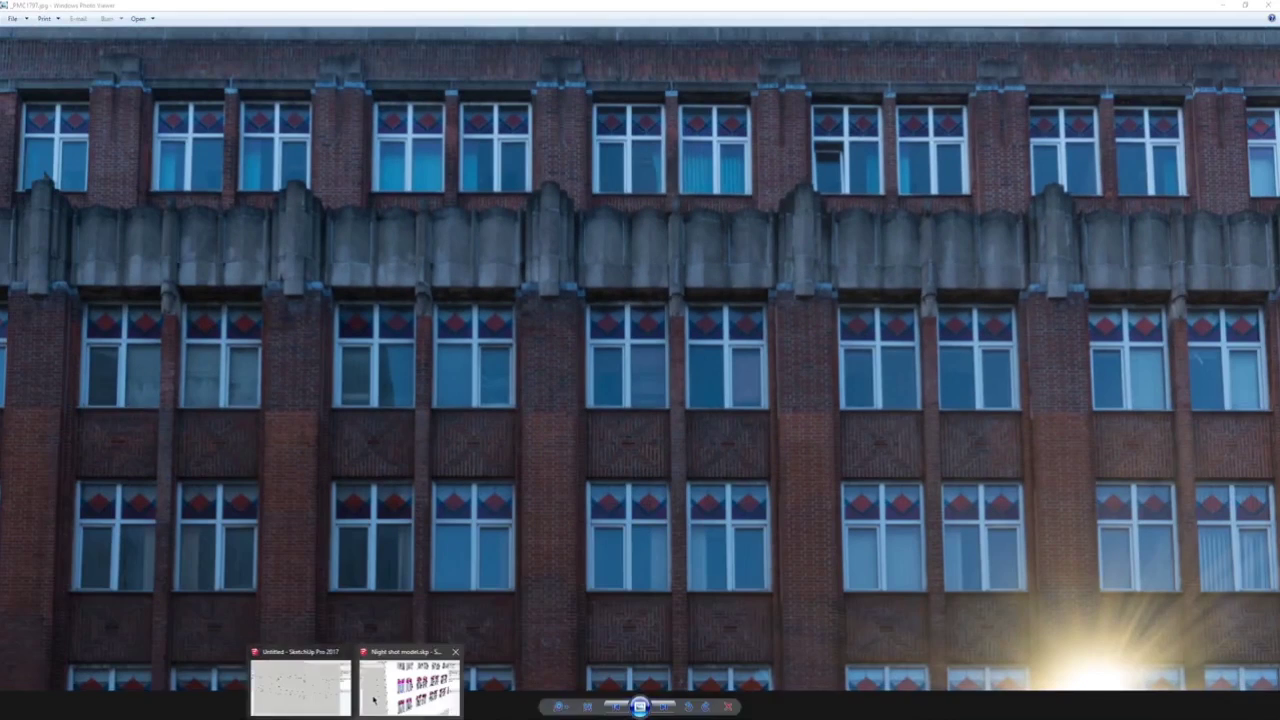
left_click(328, 690)
Return to SketchUp, check the parapet within the whole facade, and reopen the centre Parapet Element for editing.
scroll(569, 500, "down", 3)
scroll(658, 201, "up", 1)
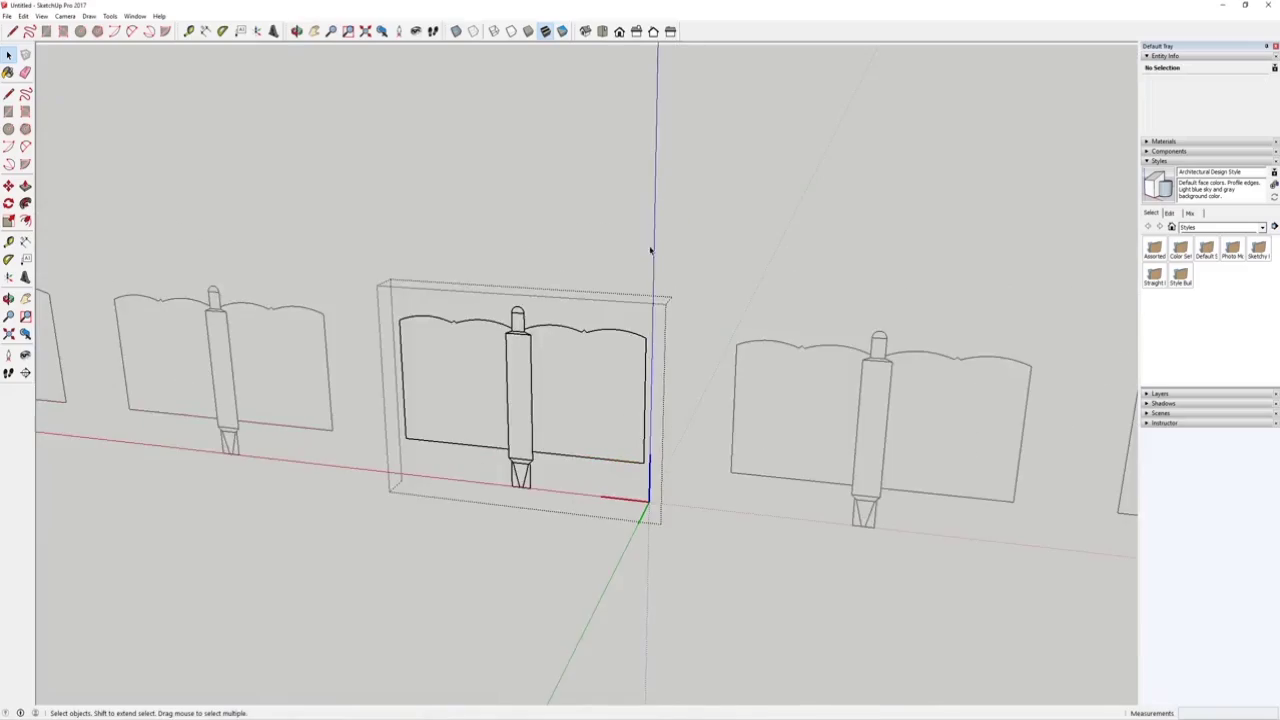
scroll(631, 283, "down", 3)
left_click(632, 284)
scroll(669, 406, "down", 4)
left_click(662, 291)
mouse_move(582, 425)
middle_mouse_down()
mouse_move(586, 346)
mouse_move(557, 491)
mouse_move(586, 405)
middle_mouse_up()
scroll(588, 399, "up", 3)
scroll(589, 398, "up", 1)
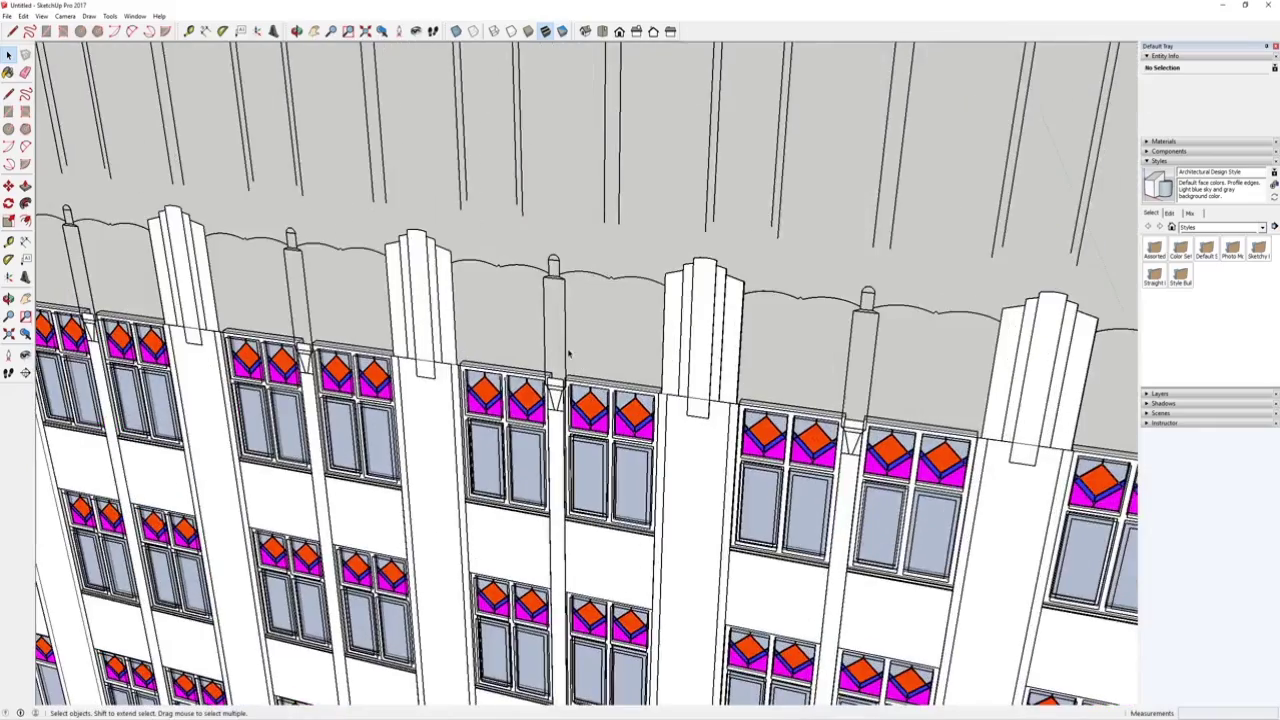
double_click(567, 350)
double_click(566, 309)
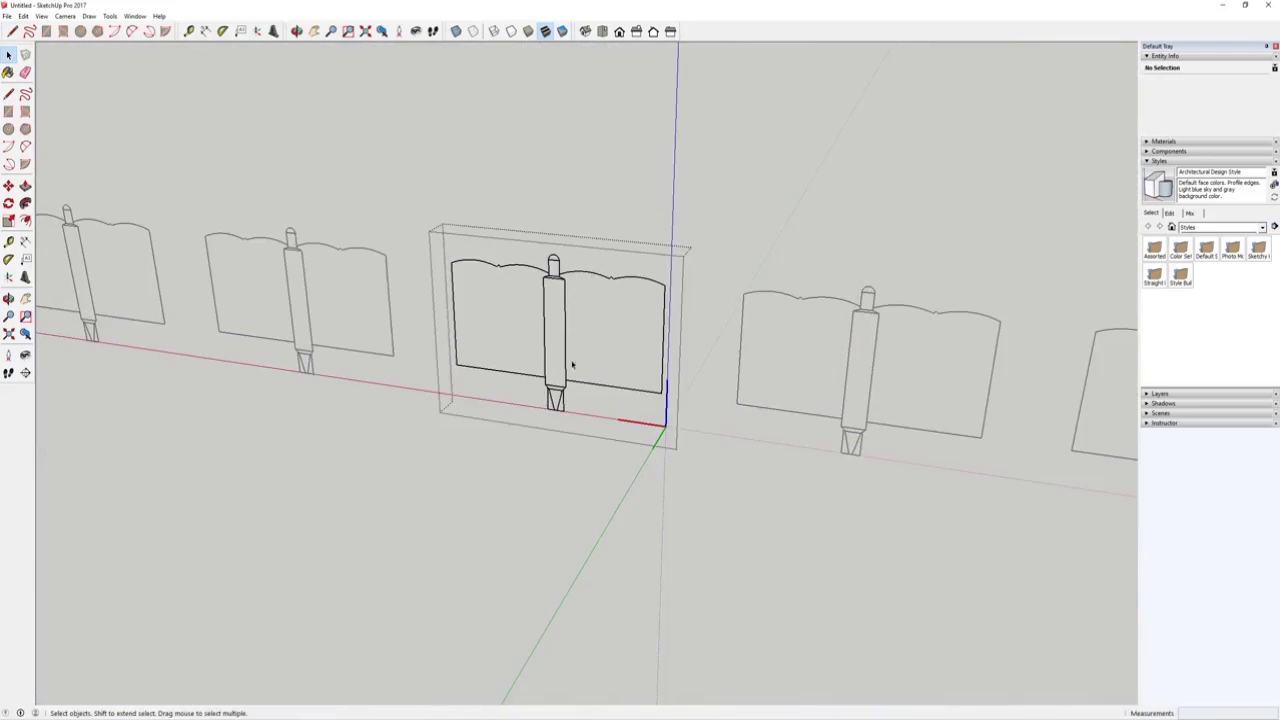
Draw two vertical lines from the small notch between the left panel's scallops down to the base line.
mouse_move(748, 717)
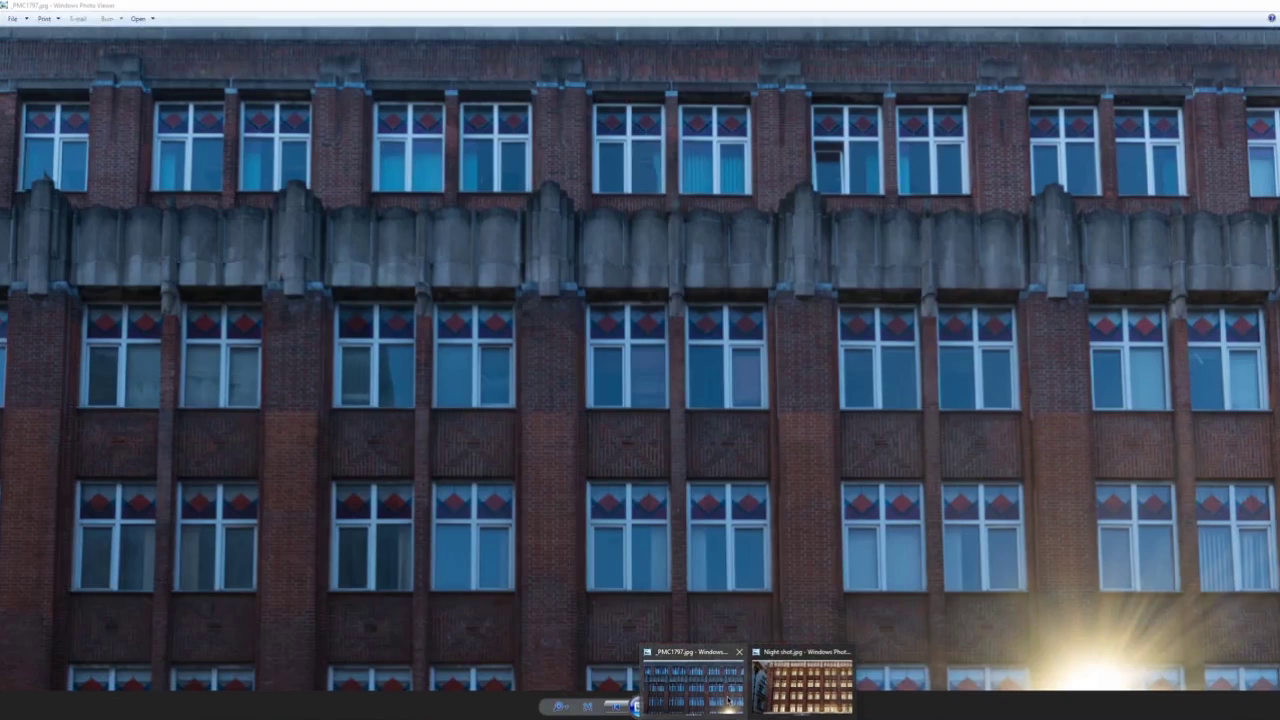
scroll(575, 360, "up", 4)
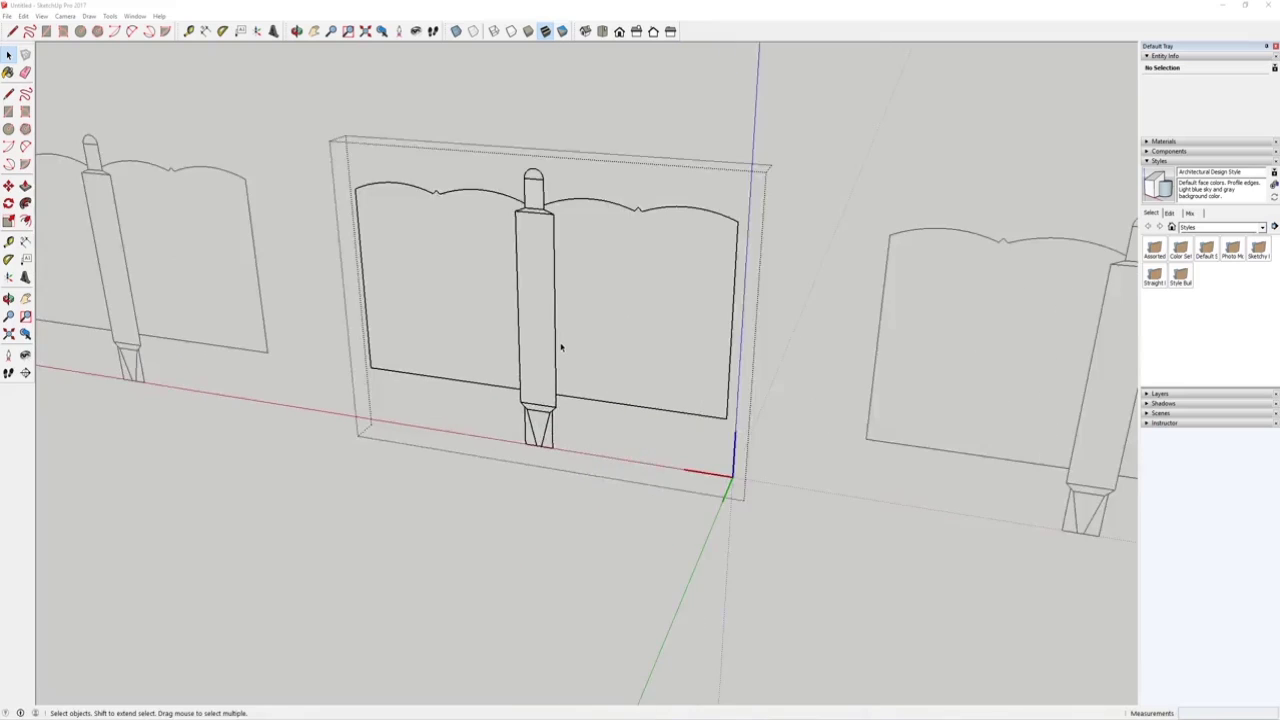
key("l")
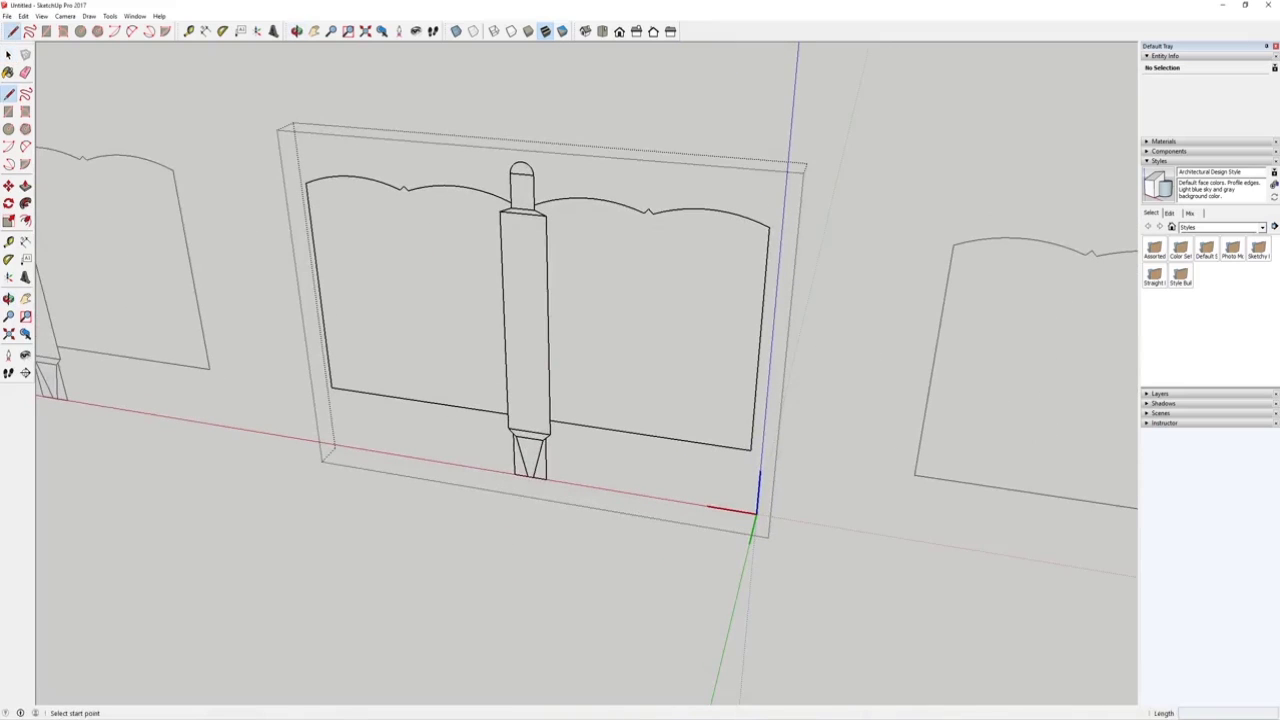
mouse_move(636, 706)
left_click(404, 186)
left_click(417, 399)
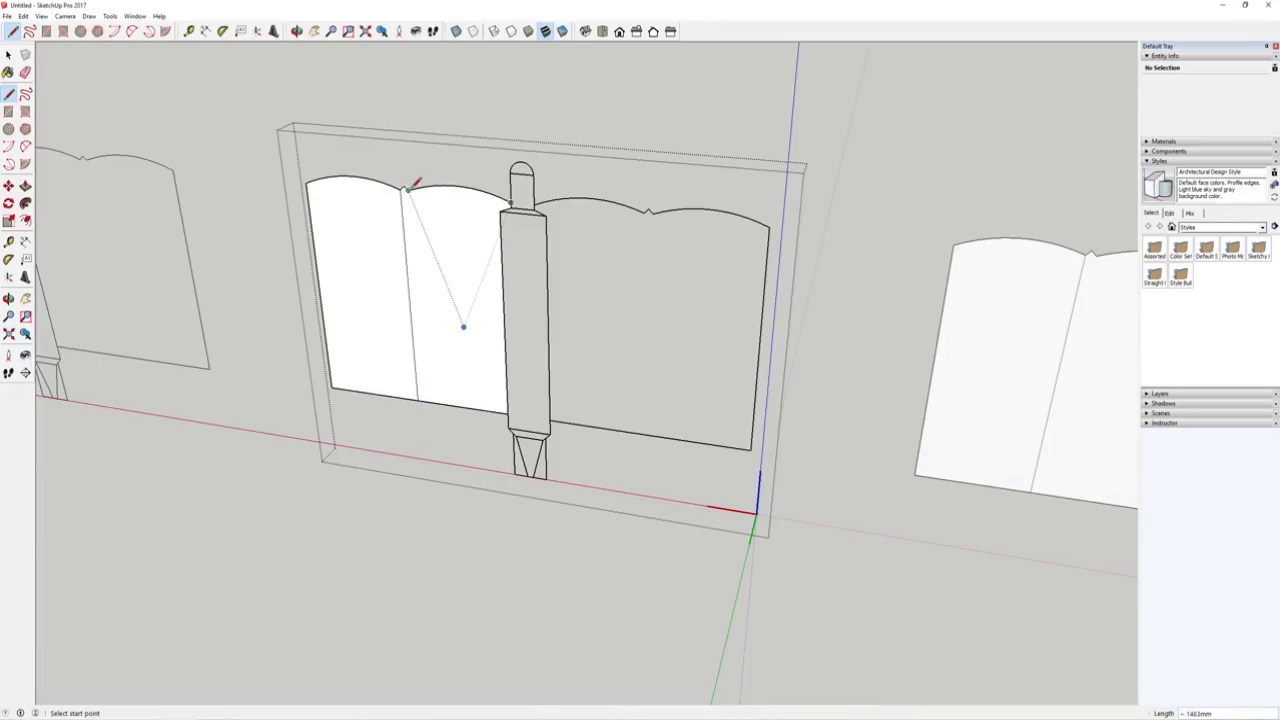
key("Escape")
mouse_move(443, 363)
middle_mouse_down()
mouse_move(413, 280)
mouse_move(462, 255)
mouse_move(451, 274)
mouse_move(429, 237)
middle_mouse_up()
scroll(462, 255, "down", 1)
scroll(460, 262, "up", 3)
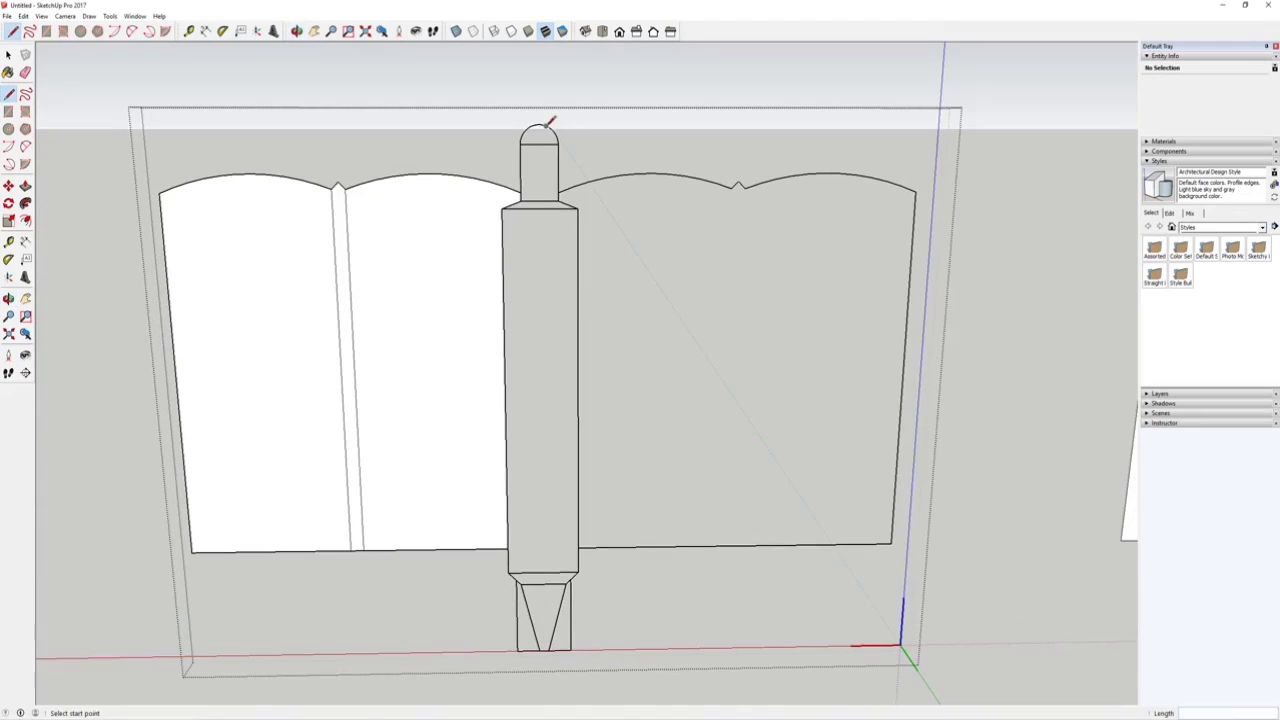
Draw a vertical centre line through the parapet's middle post and erase the excess above its rounded cap.
left_click(545, 662)
key("e")
key("l")
left_click(539, 145)
left_click(539, 79)
key("e")
left_click(538, 85)
key("space")
scroll(613, 317, "down", 3)
mouse_move(550, 311)
middle_mouse_down()
mouse_move(546, 268)
mouse_move(335, 210)
middle_mouse_up()
scroll(519, 332, "up", 1)
middle_click_drag(542, 346, 460, 312, "shift")
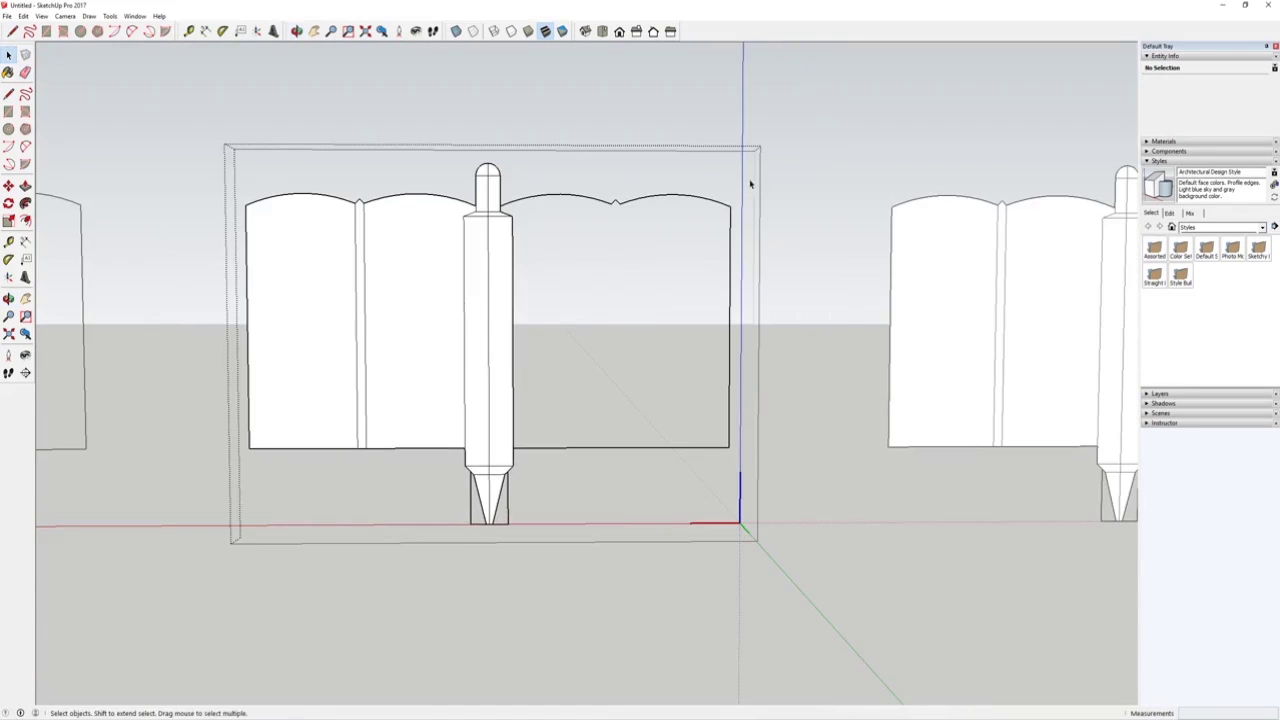
Delete everything beyond the post's centre line so only the parapet's left half remains.
left_click_drag(498, 566, 494, 563)
key("Delete")
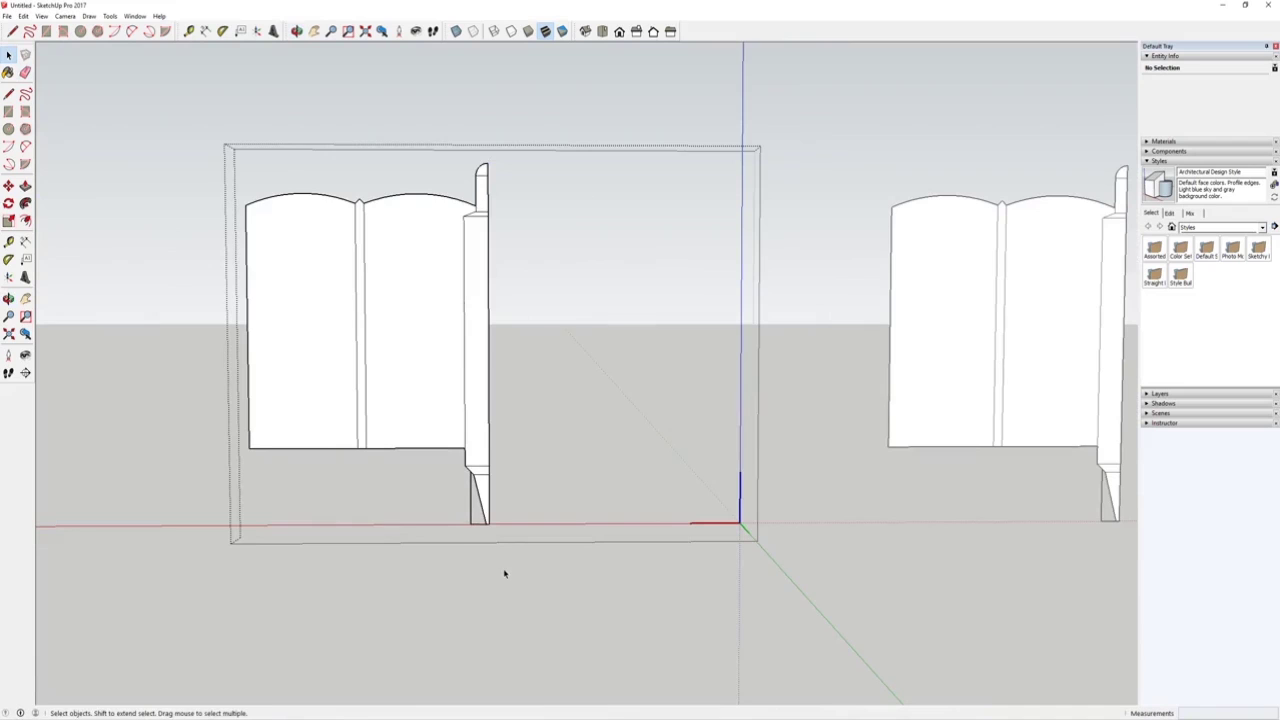
scroll(456, 488, "down", 4)
scroll(390, 385, "up", 1)
middle_click_drag(386, 372, 442, 370, "shift")
Group the remaining half of the parapet and turn it into a component named Parapet Half.
left_click_drag(303, 195, 591, 641)
right_click(462, 386)
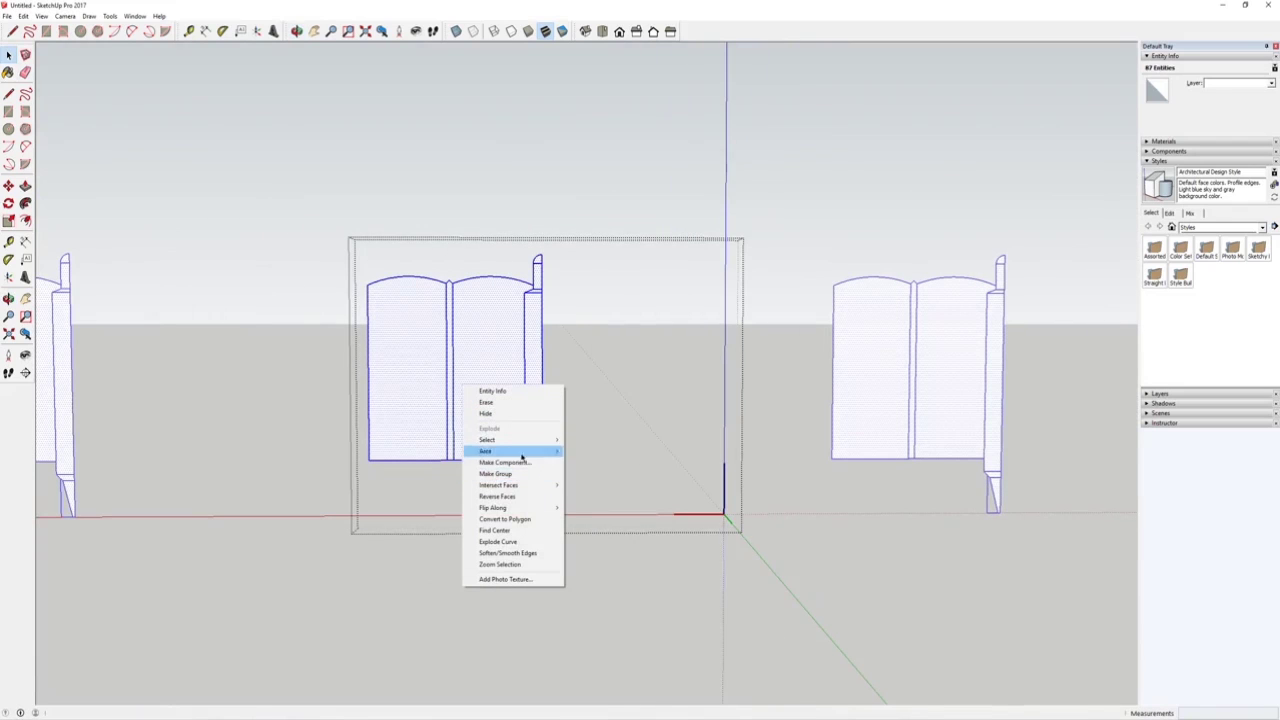
left_click(510, 474)
right_click(486, 380)
left_click(527, 452)
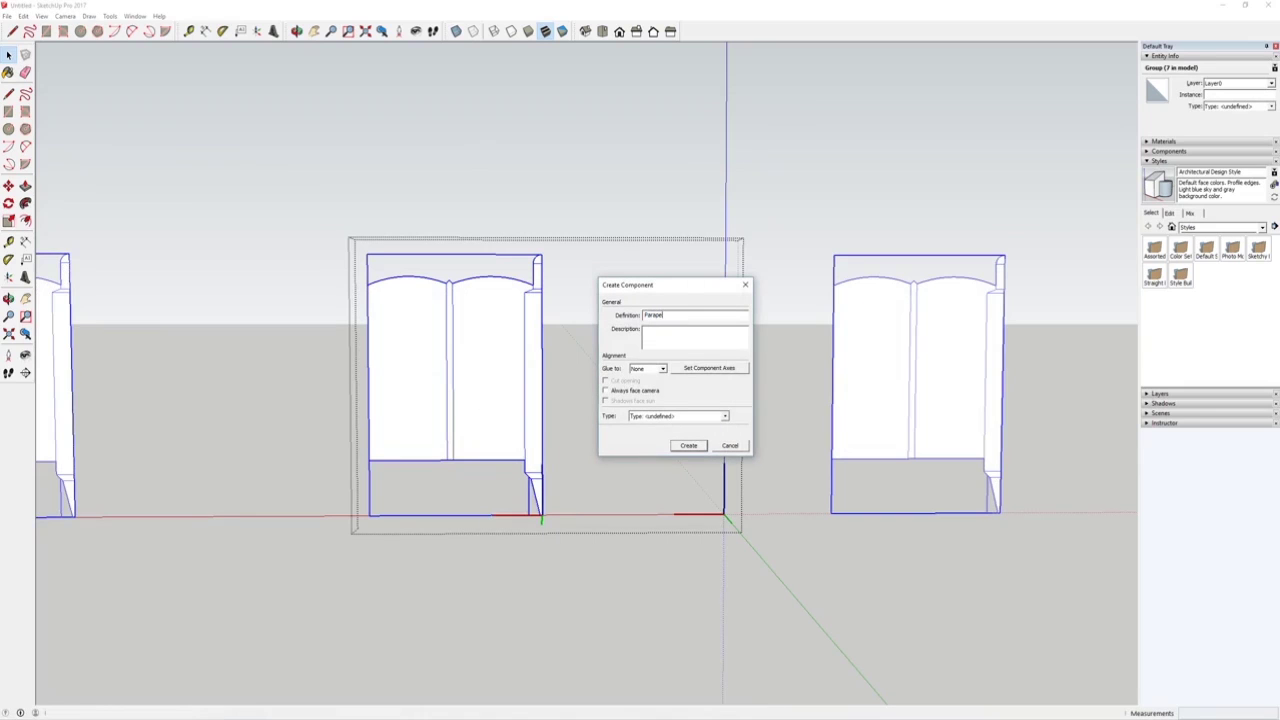
type("Parapet Half")
key("Return")
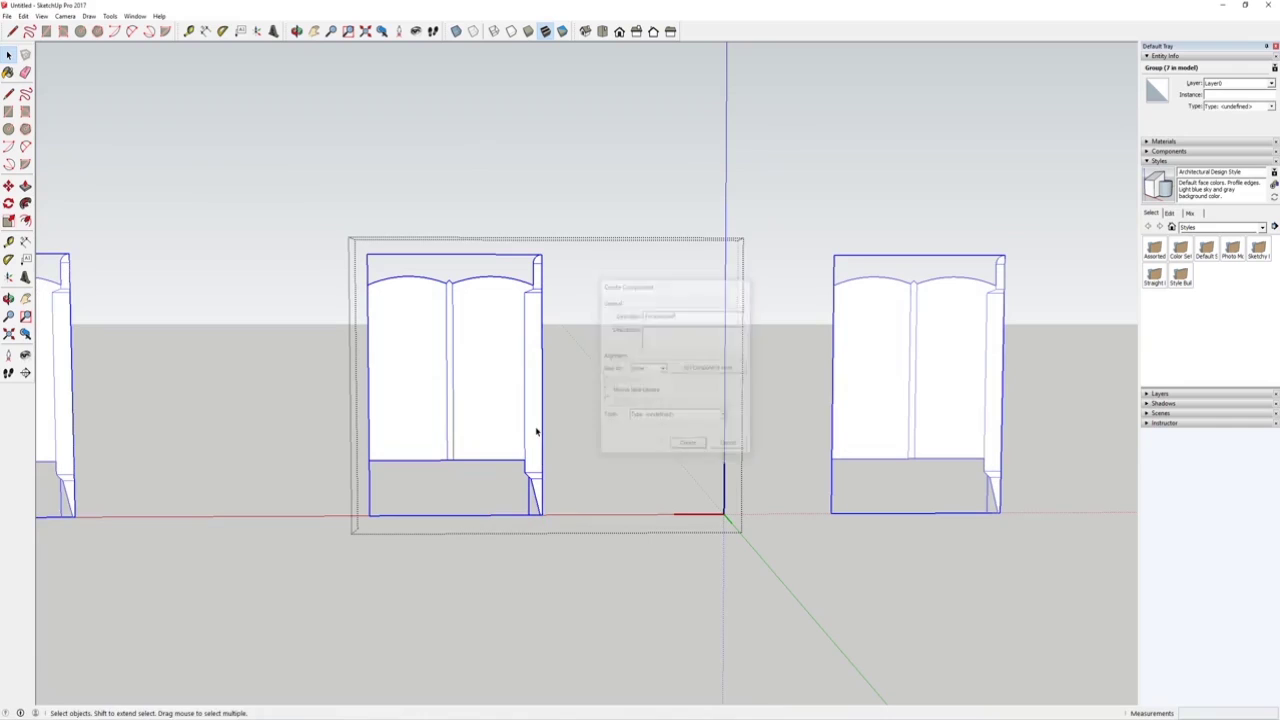
Copy the Parapet Half about 1823 mm along the red axis and mirror the copy sideways.
key("m")
left_click(480, 559)
key("ctrl")
left_click(712, 566)
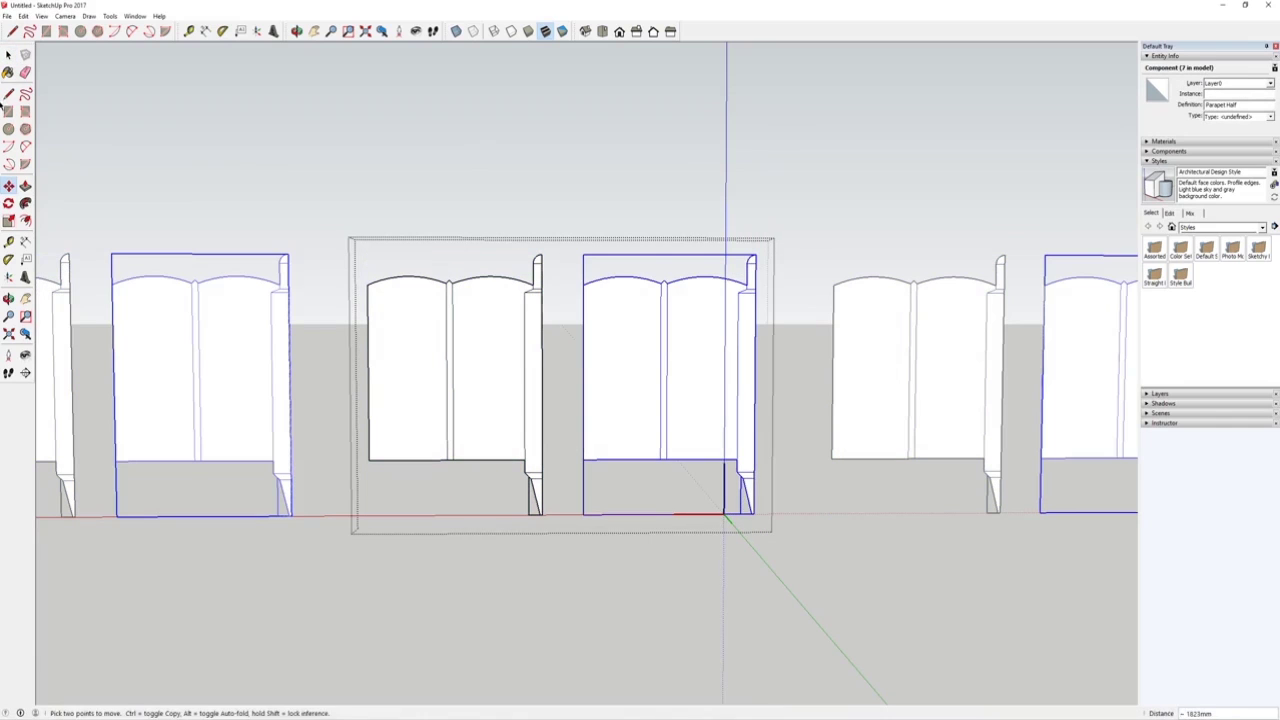
left_click(8, 54)
right_click(702, 354)
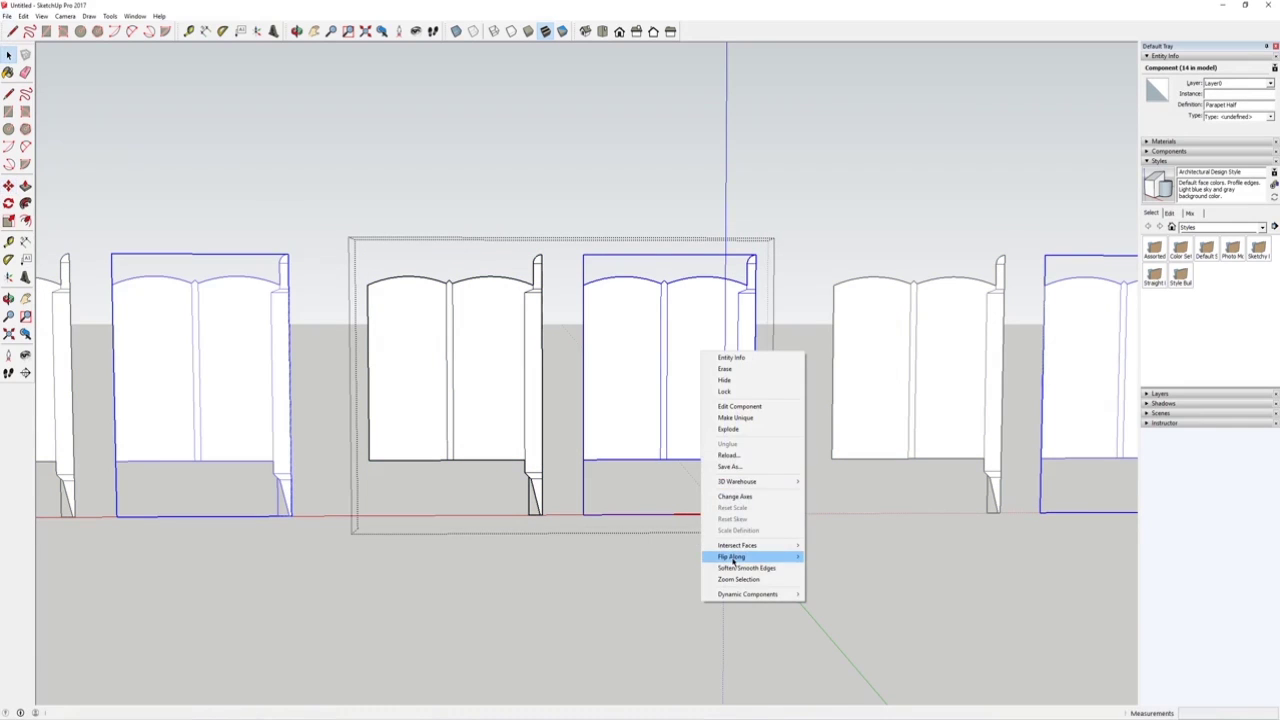
mouse_move(734, 560)
left_click(645, 557)
Move the mirrored Parapet Half by its post's bottom tip onto the original's tip so the two halves meet.
middle_click_drag(543, 439, 598, 482)
scroll(608, 418, "up", 3)
key("m")
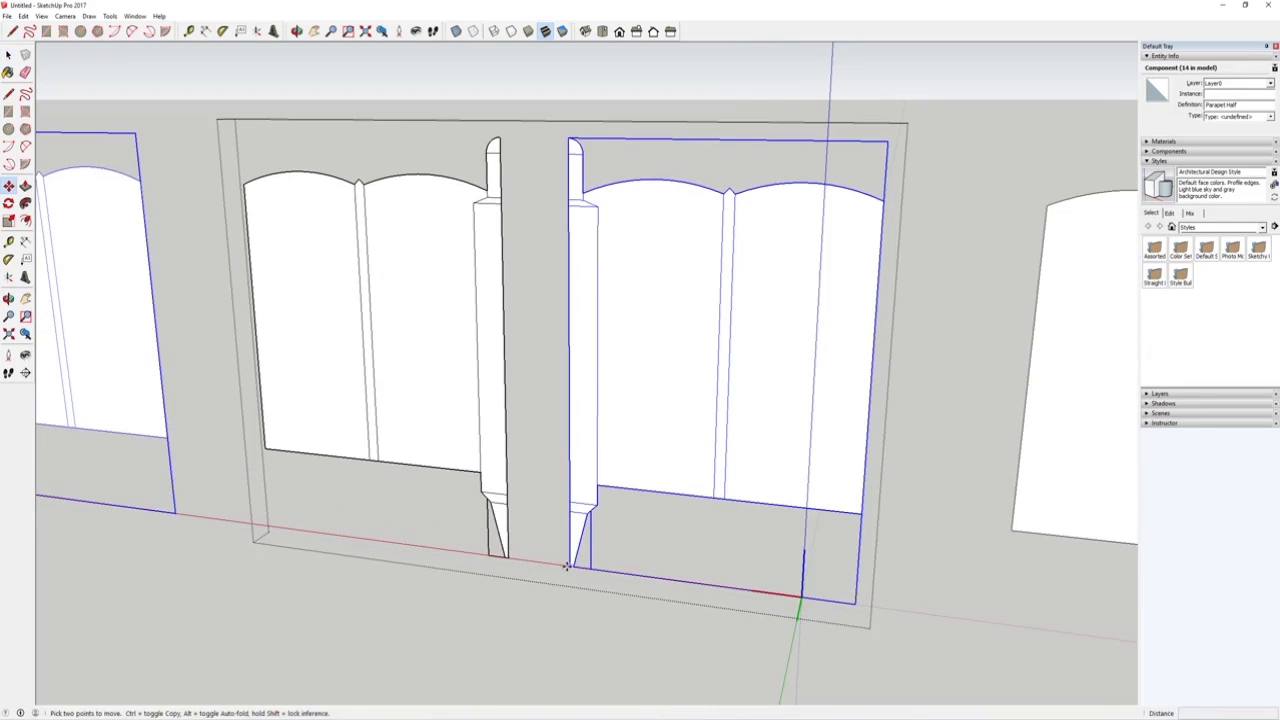
left_click(566, 566)
left_click(508, 557)
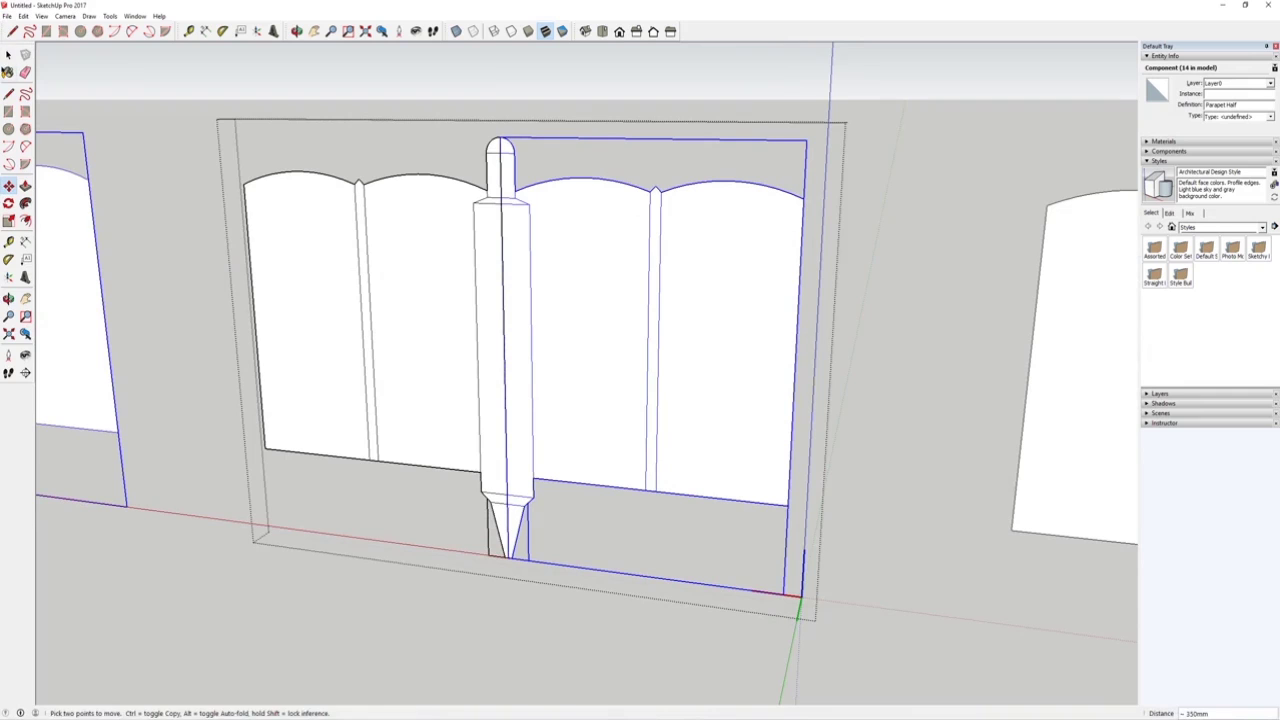
Open the original Parapet Half for editing and extrude its outer scalloped panel forward about 149 mm.
left_click(8, 56)
middle_click_drag(314, 266, 421, 360)
double_click(371, 320)
scroll(421, 360, "up", 2)
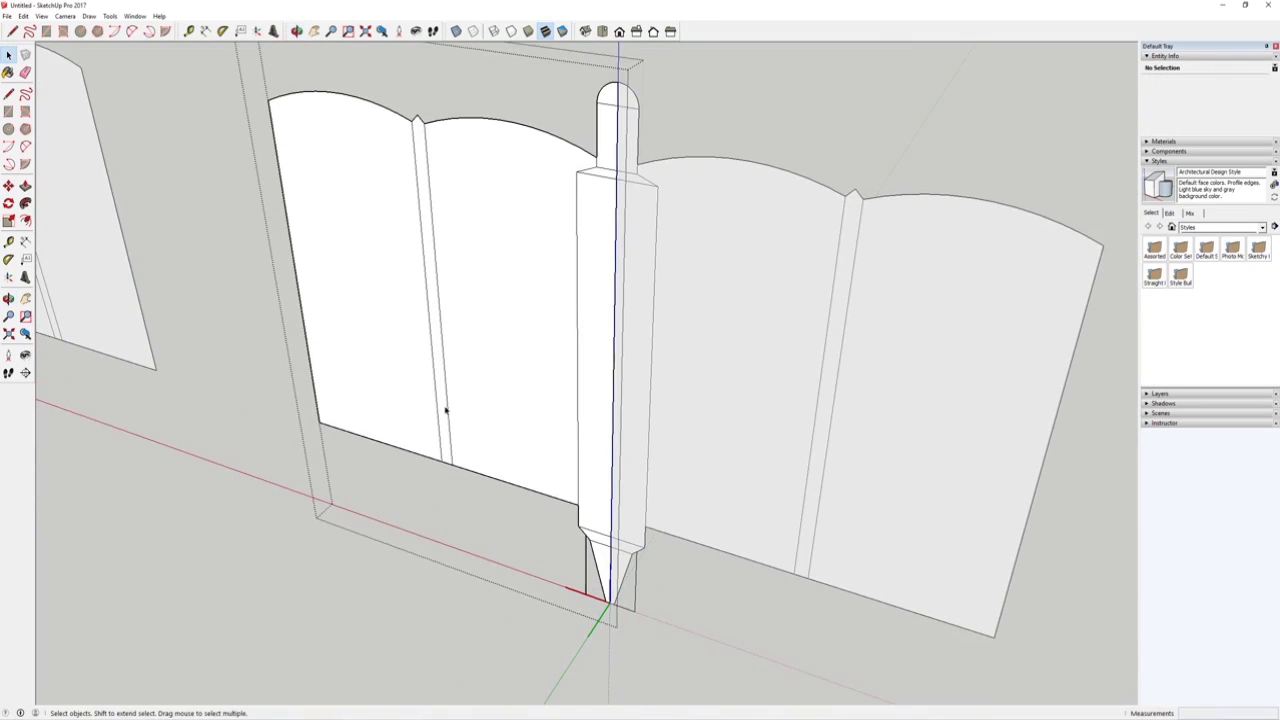
left_click(749, 719)
left_click(746, 690)
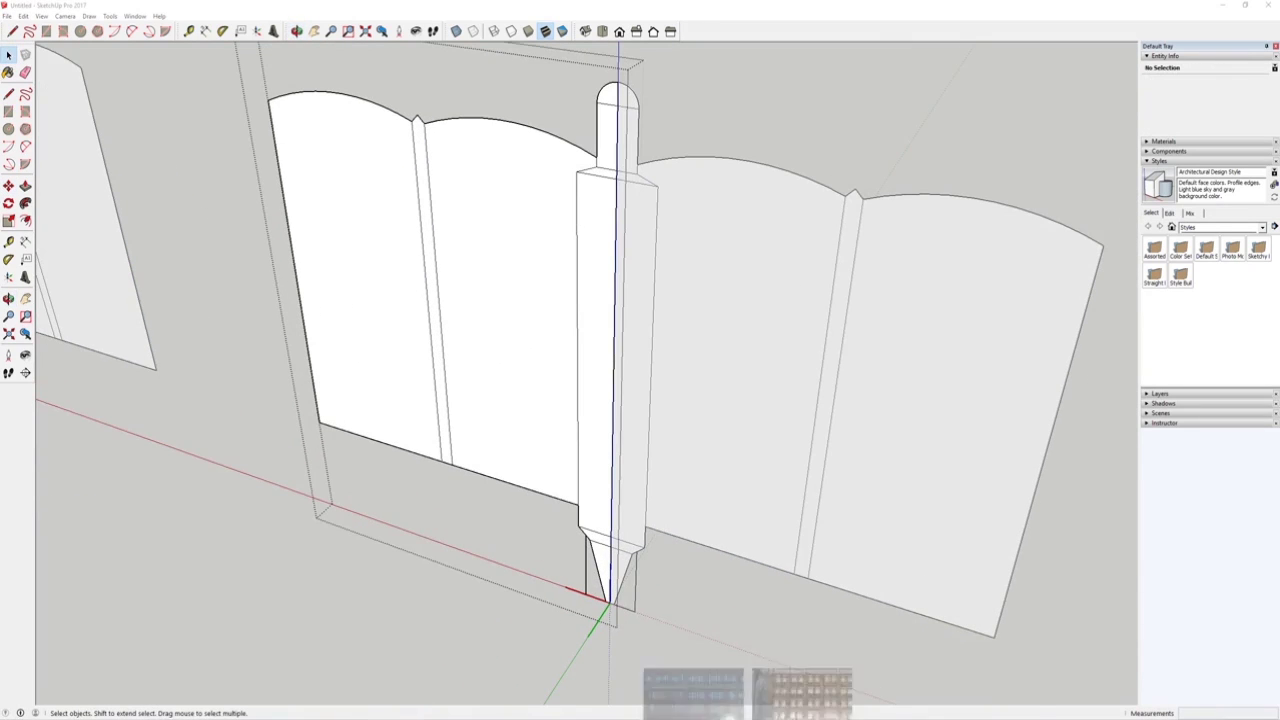
mouse_move(712, 700)
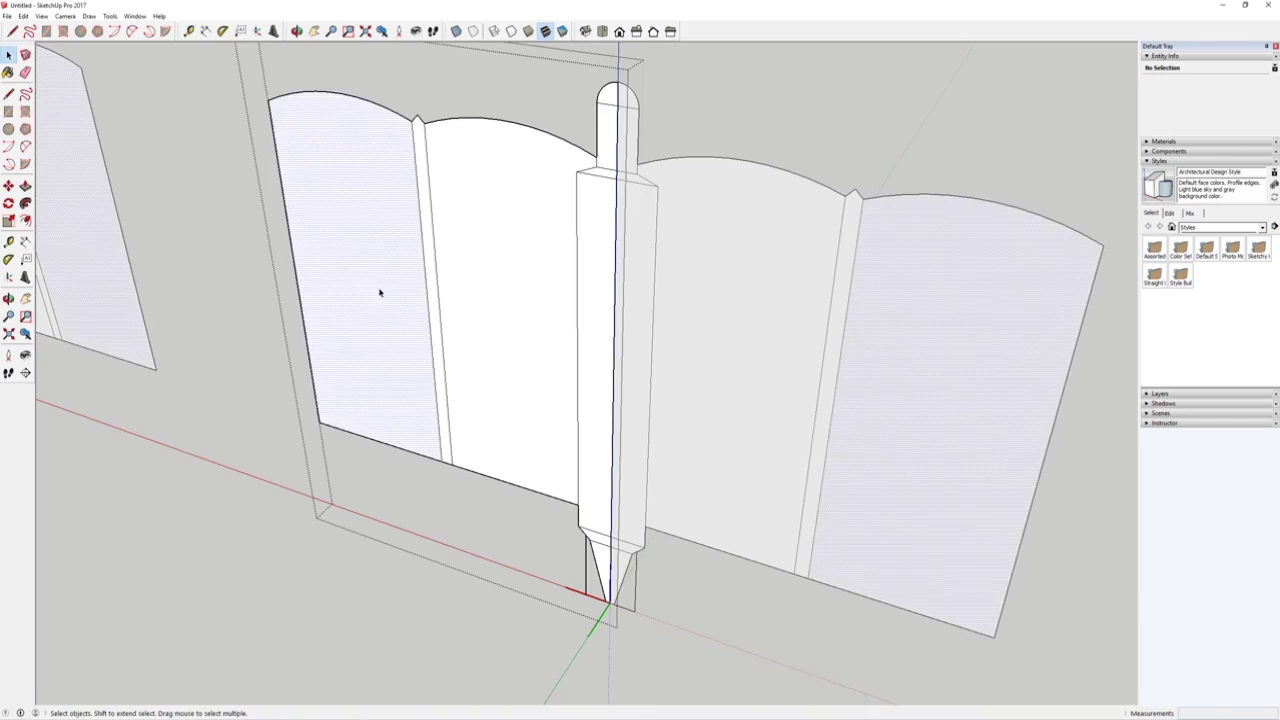
mouse_move(380, 289)
middle_mouse_down()
mouse_move(389, 337)
mouse_move(406, 310)
mouse_move(400, 320)
middle_mouse_up()
key("p")
left_click_drag(400, 363, 382, 390)
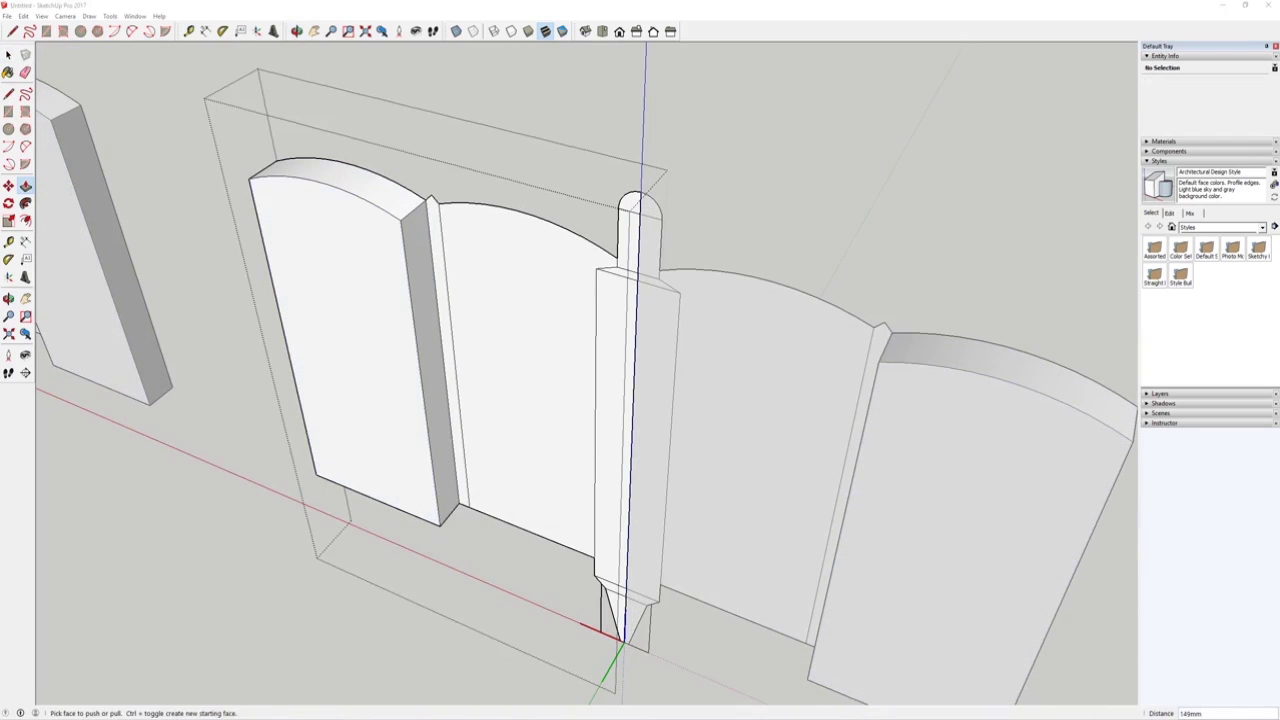
Extrude the inner scalloped panel beside the post to the same 149 mm depth as the outer panel.
mouse_move(710, 712)
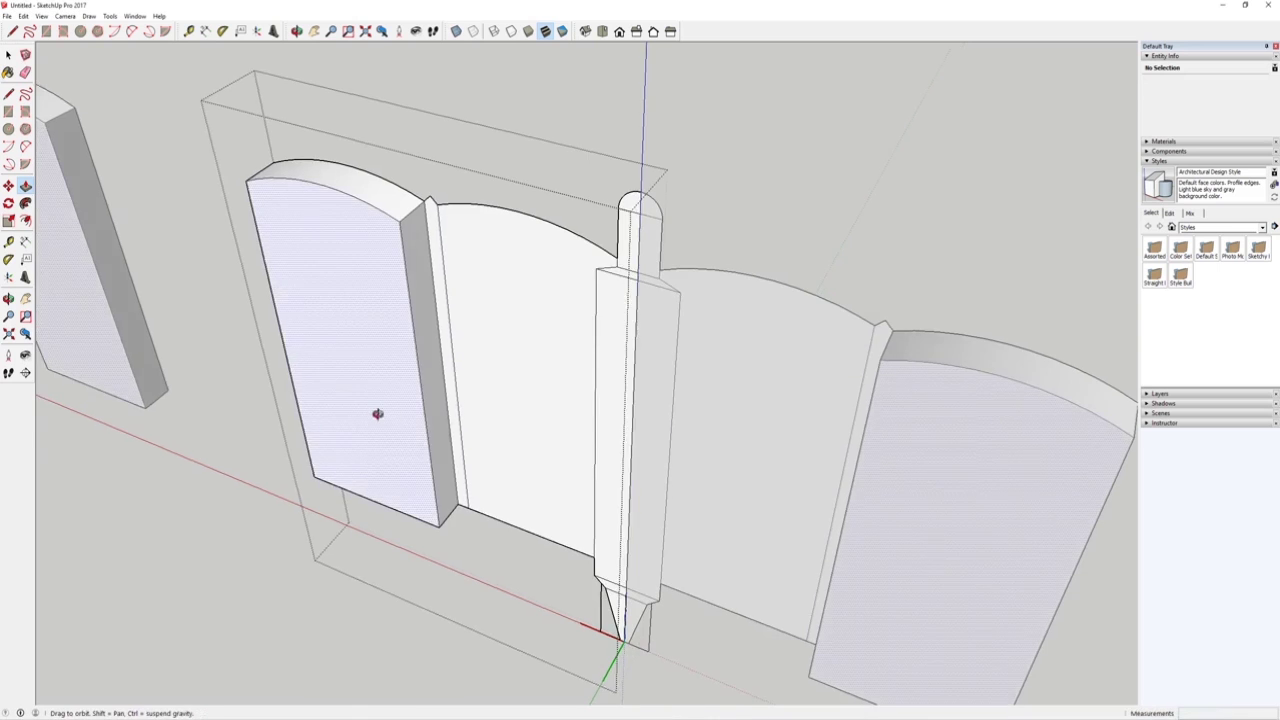
middle_click_drag(377, 414, 463, 431)
scroll(401, 437, "up", 2)
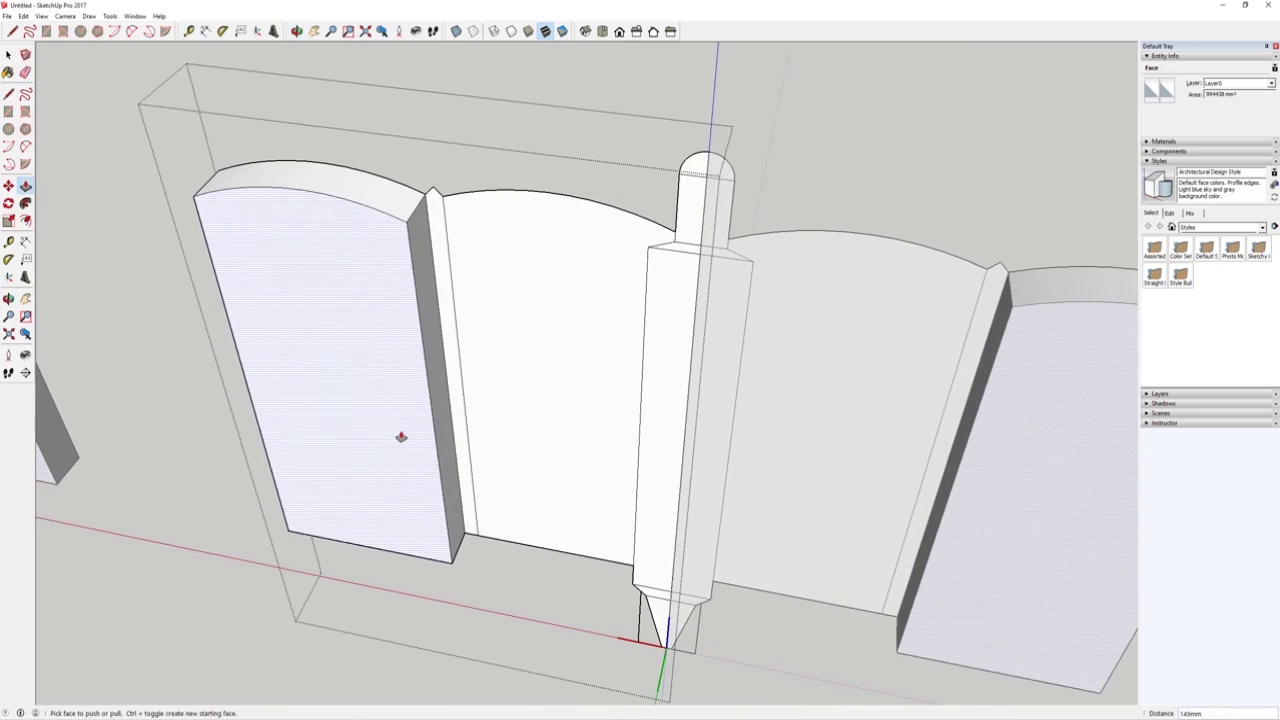
key("l")
middle_click_drag(347, 438, 290, 345)
scroll(432, 347, "down", 2)
key("p")
left_click(549, 311)
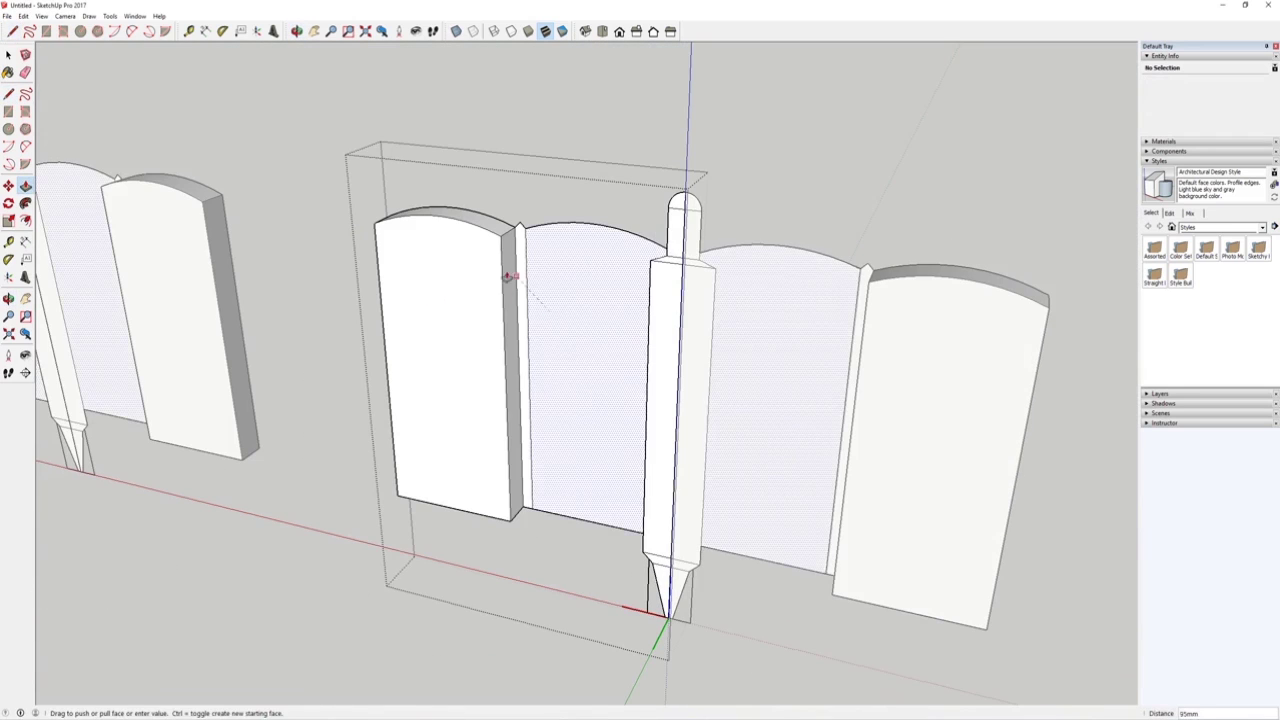
left_click(491, 263)
Extrude the narrow notch strip between the two scalloped panels forward 149 mm, matching their depth.
mouse_move(728, 718)
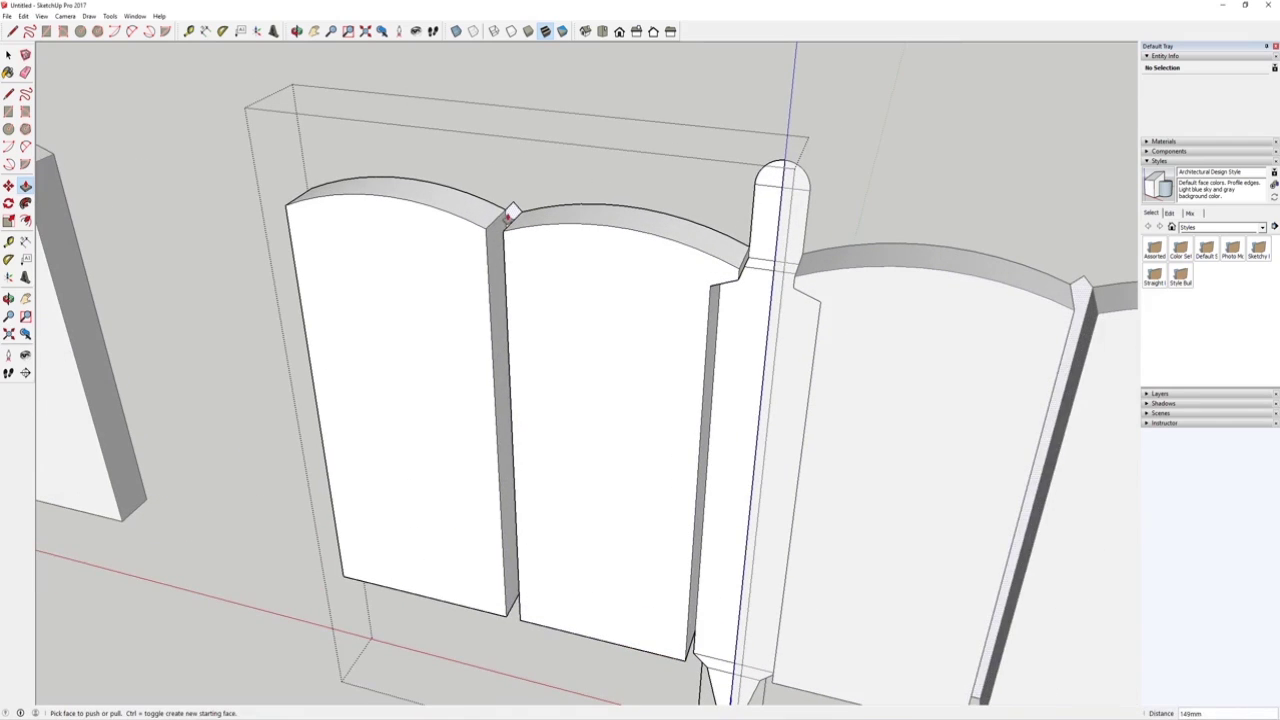
left_click(510, 216)
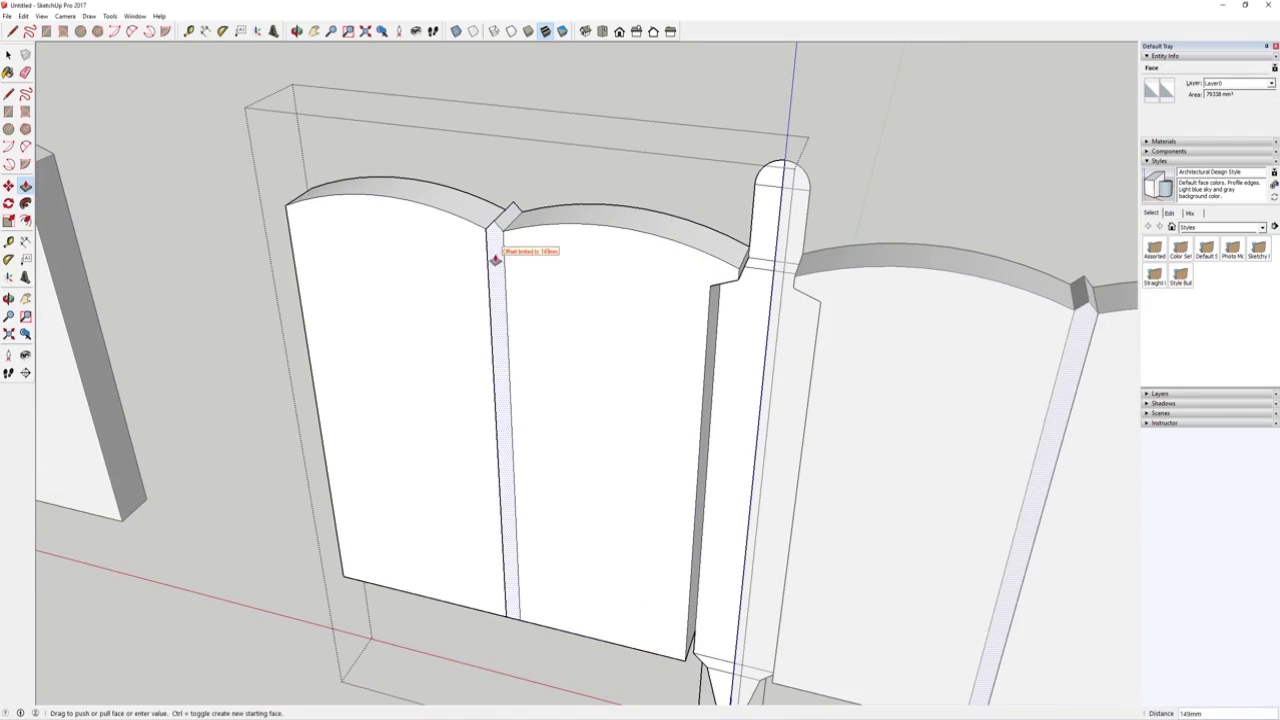
left_click(497, 289)
scroll(497, 289, "down", 3)
middle_click_drag(497, 289, 571, 401)
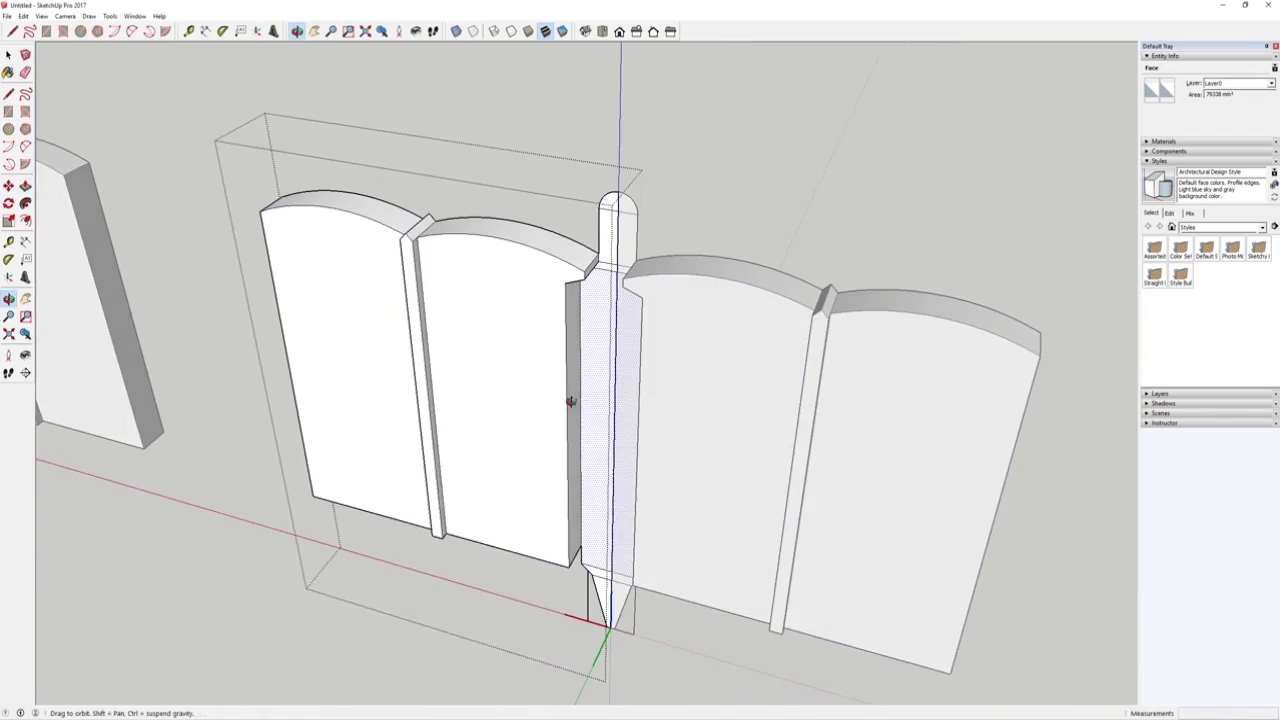
Try to extrude the post's main shaft face 149 mm and another 40 mm beyond the panels.
scroll(598, 343, "up", 3)
left_click(600, 343)
left_click(530, 310)
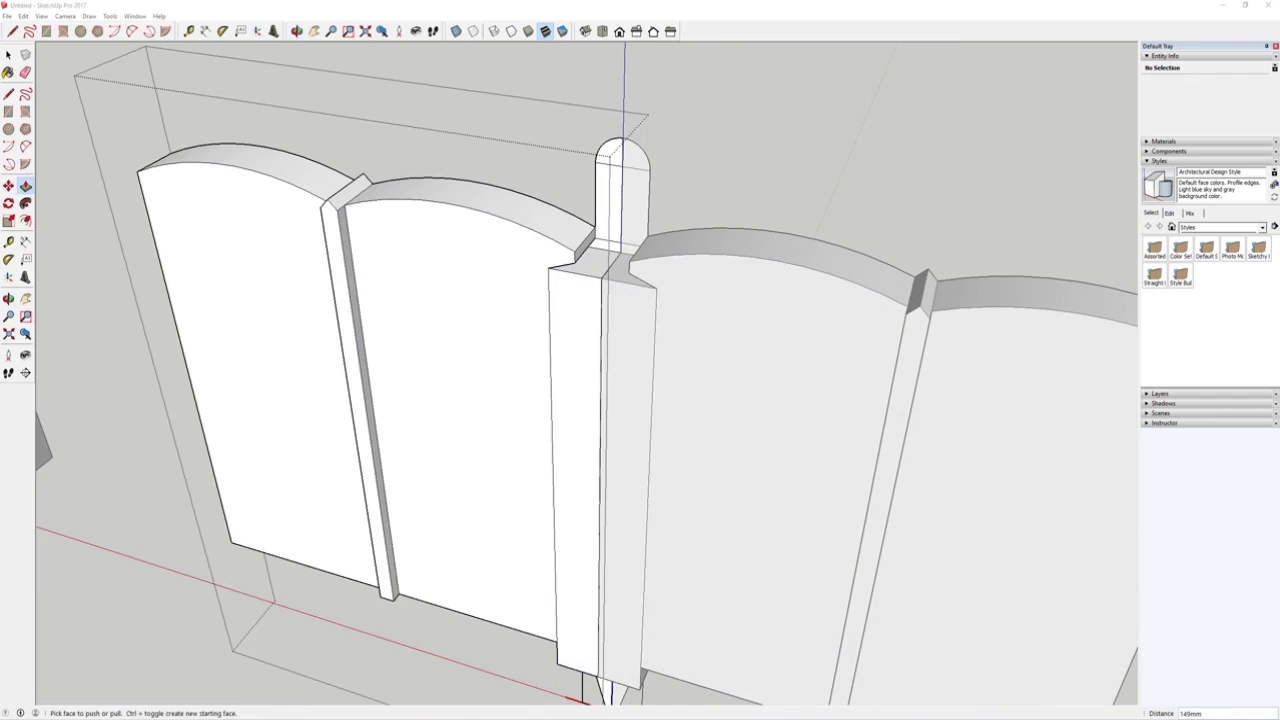
mouse_move(749, 718)
mouse_move(804, 690)
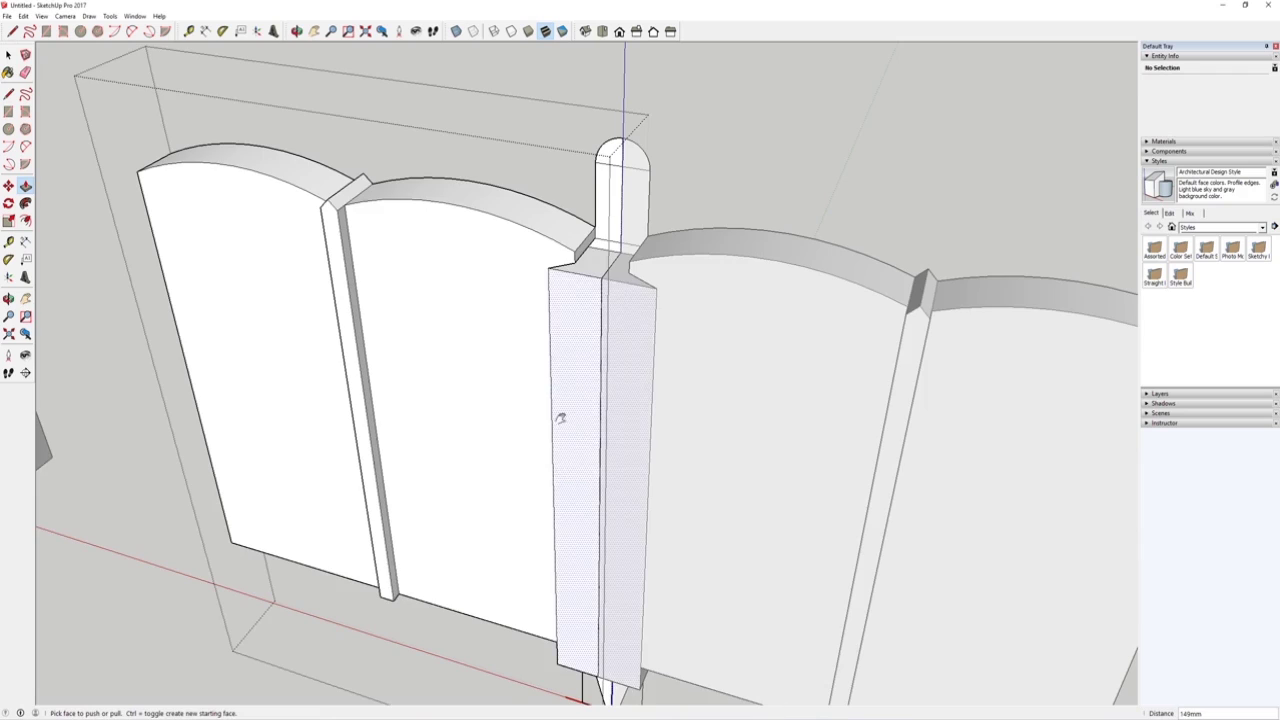
middle_click_drag(563, 498, 563, 391, "shift")
left_click(563, 391)
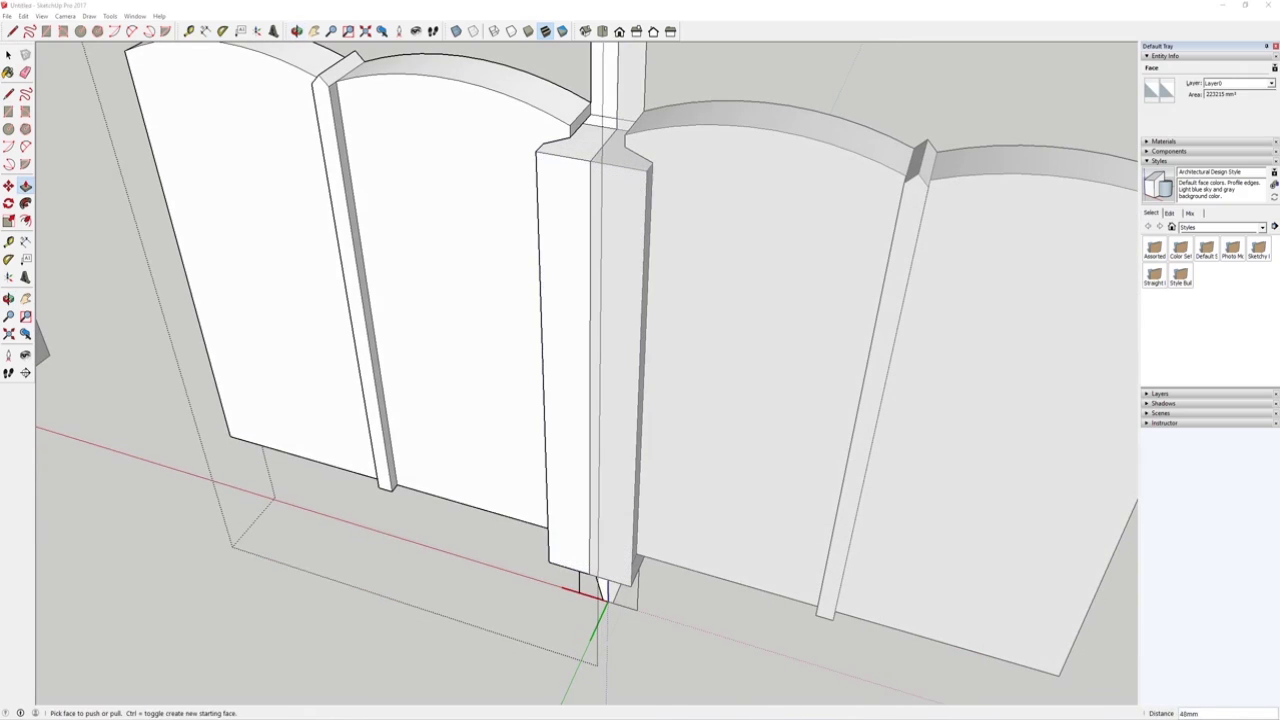
Switch to Windows Photo Viewer and examine the parapet posts' depth and stepped profile in Night shot.jpg.
mouse_move(636, 706)
mouse_move(707, 688)
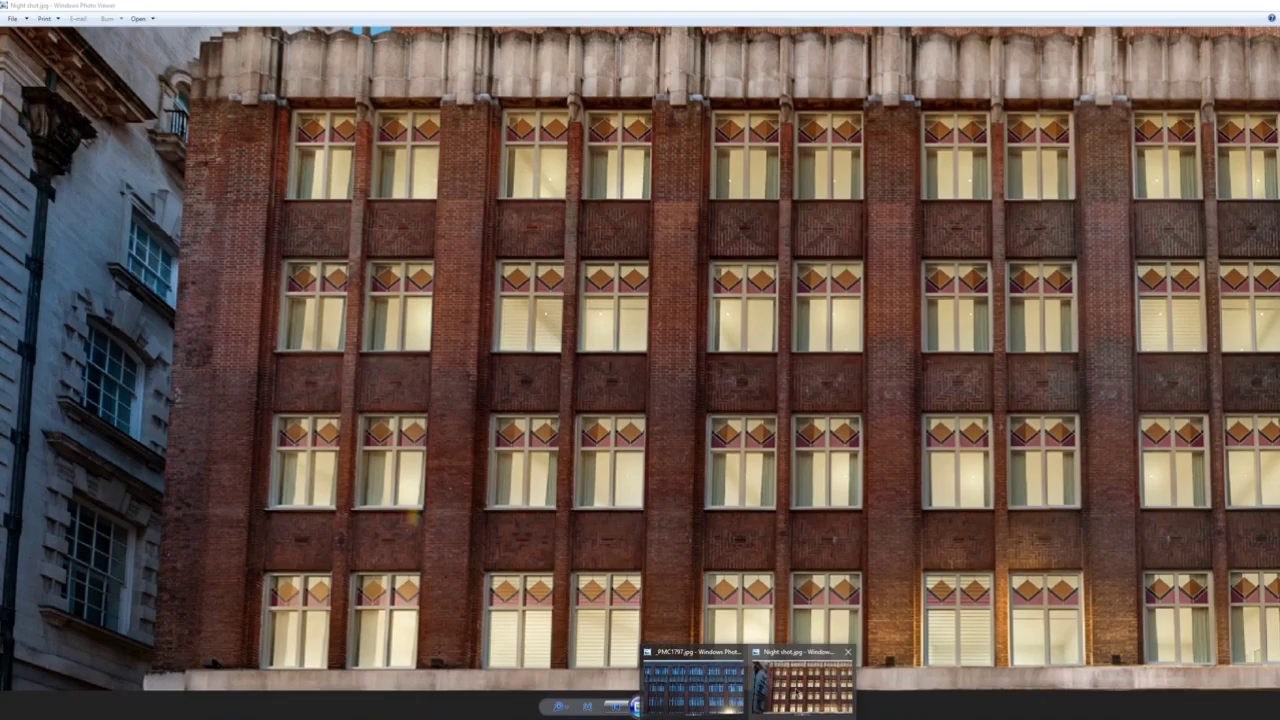
left_click(802, 688)
scroll(702, 236, "up", 3)
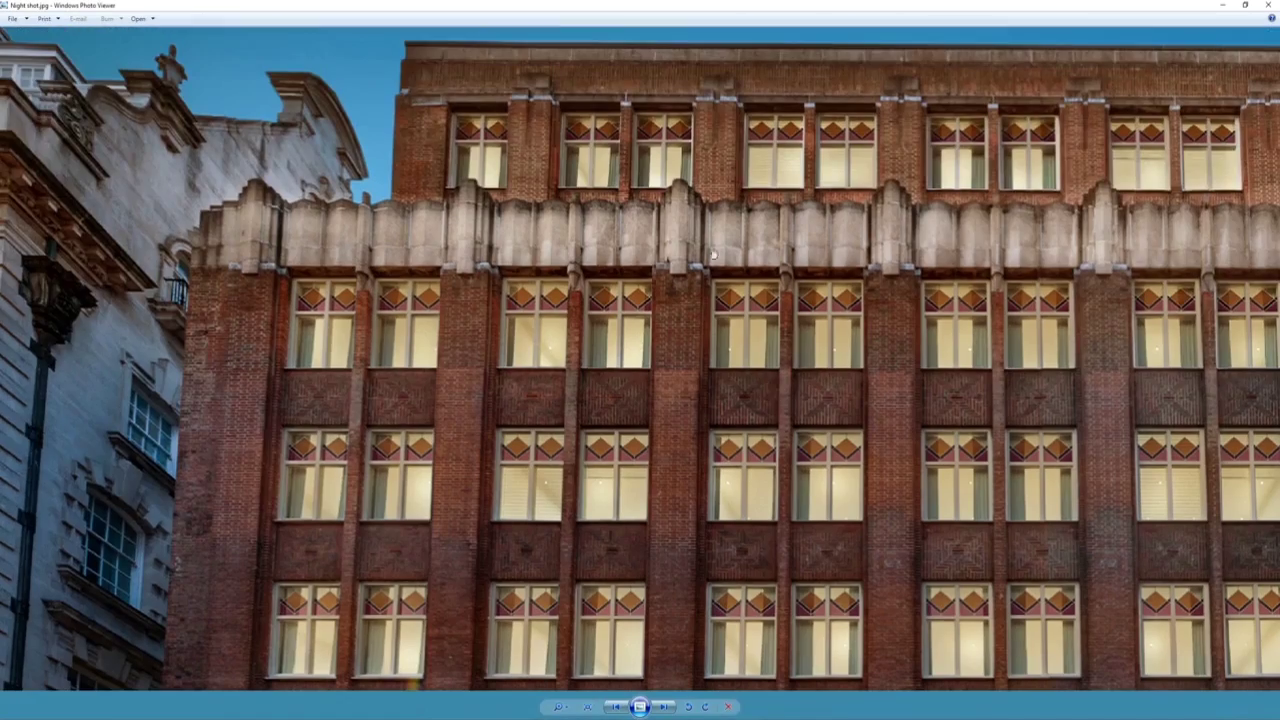
left_click_drag(702, 236, 675, 282)
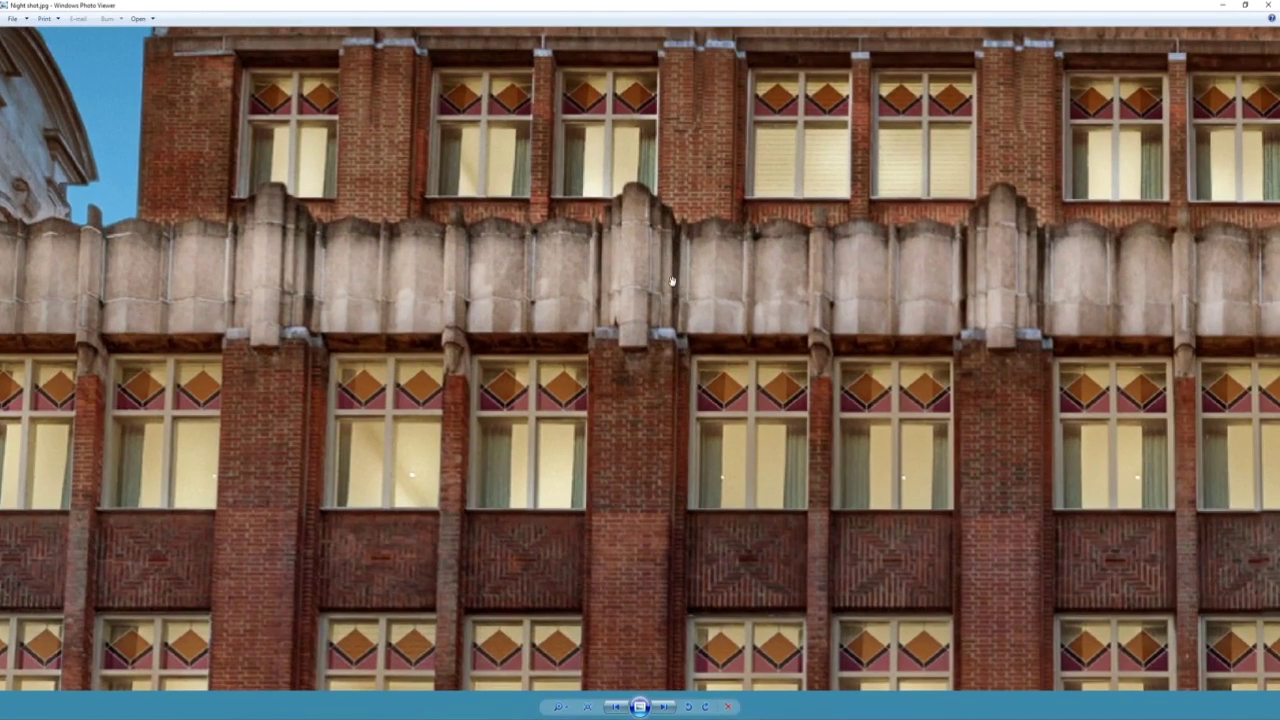
left_click_drag(818, 350, 633, 328)
scroll(726, 328, "up", 2)
scroll(726, 327, "down", 1)
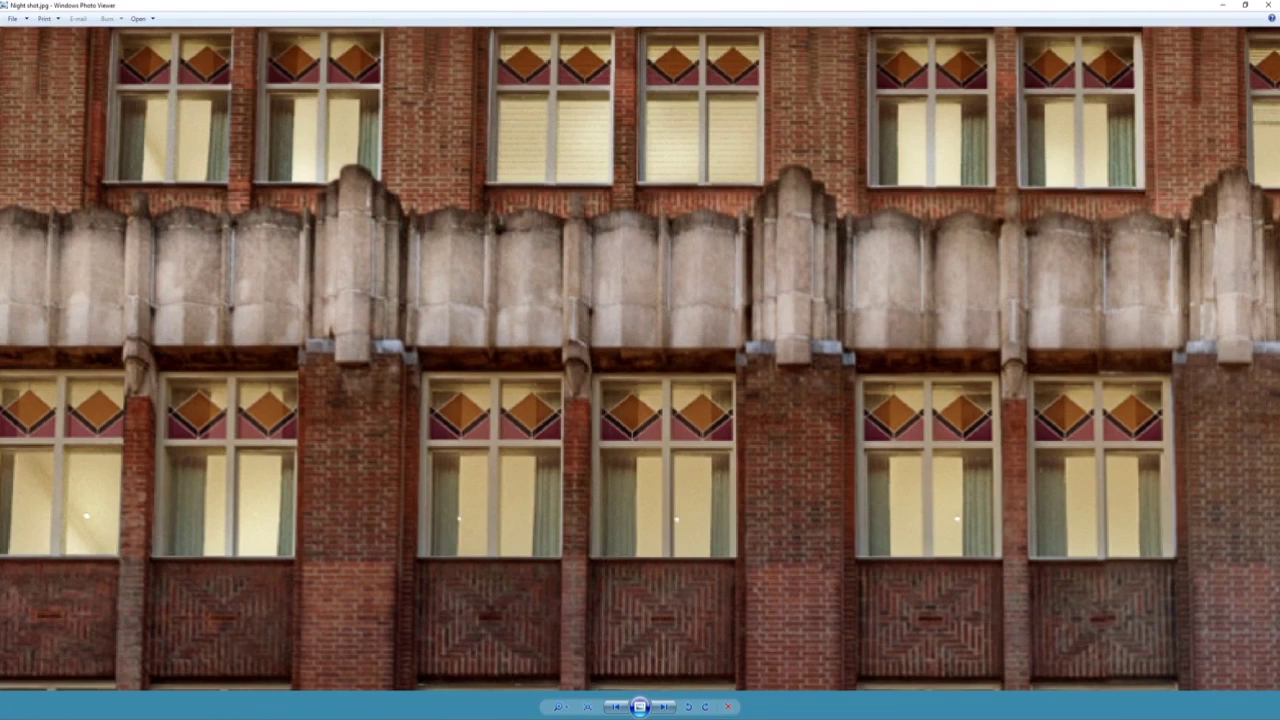
mouse_move(356, 719)
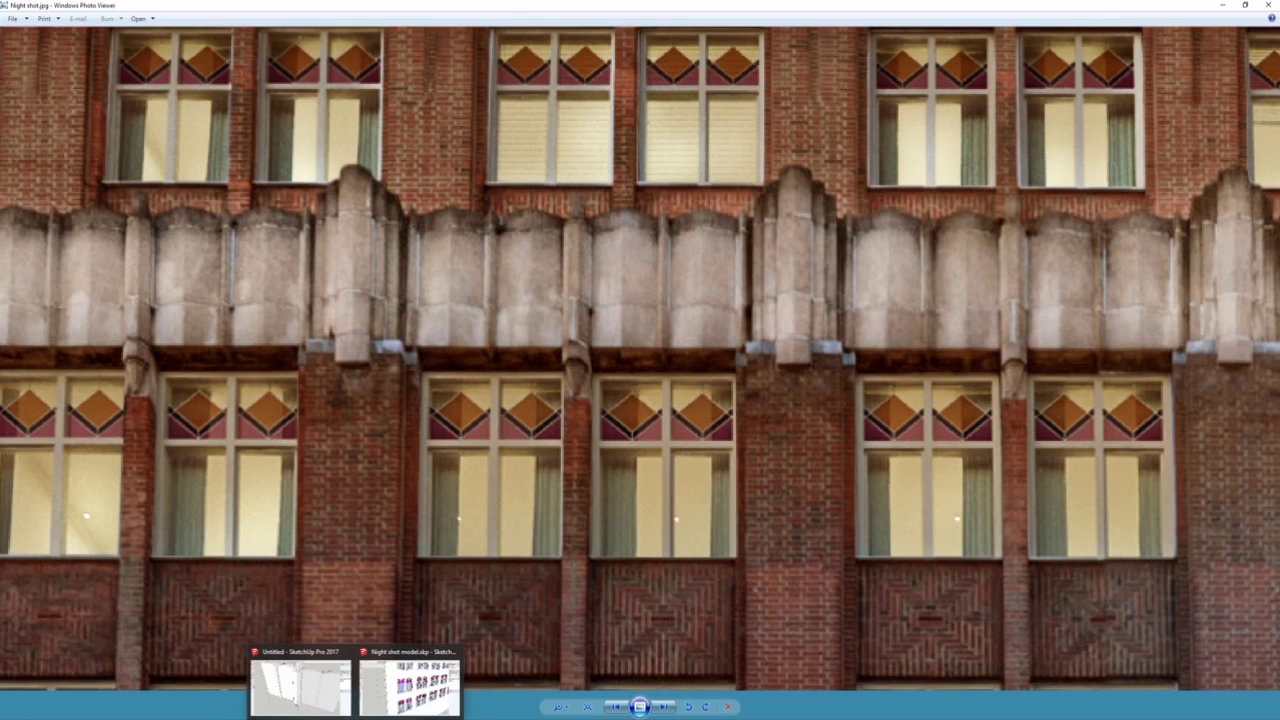
Return to the untitled SketchUp model and undo the extrusions of the post's shaft.
left_click(300, 688)
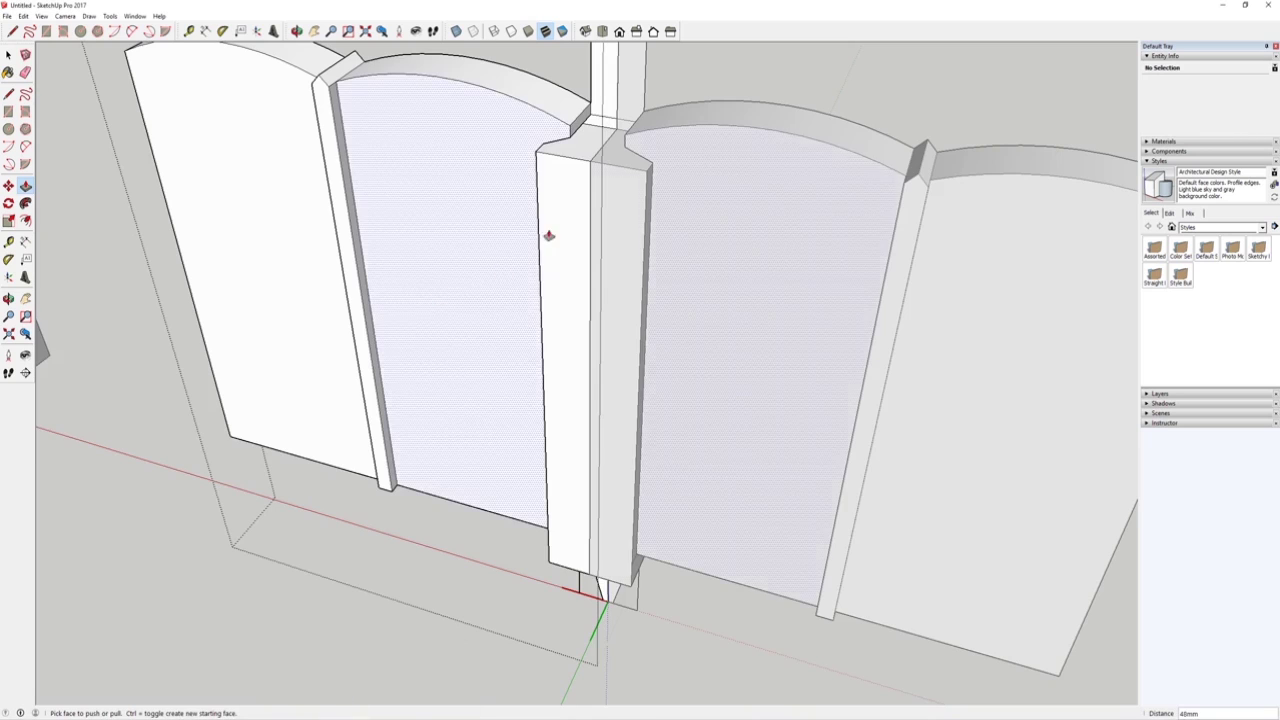
scroll(548, 250, "up", 5)
left_click(548, 250)
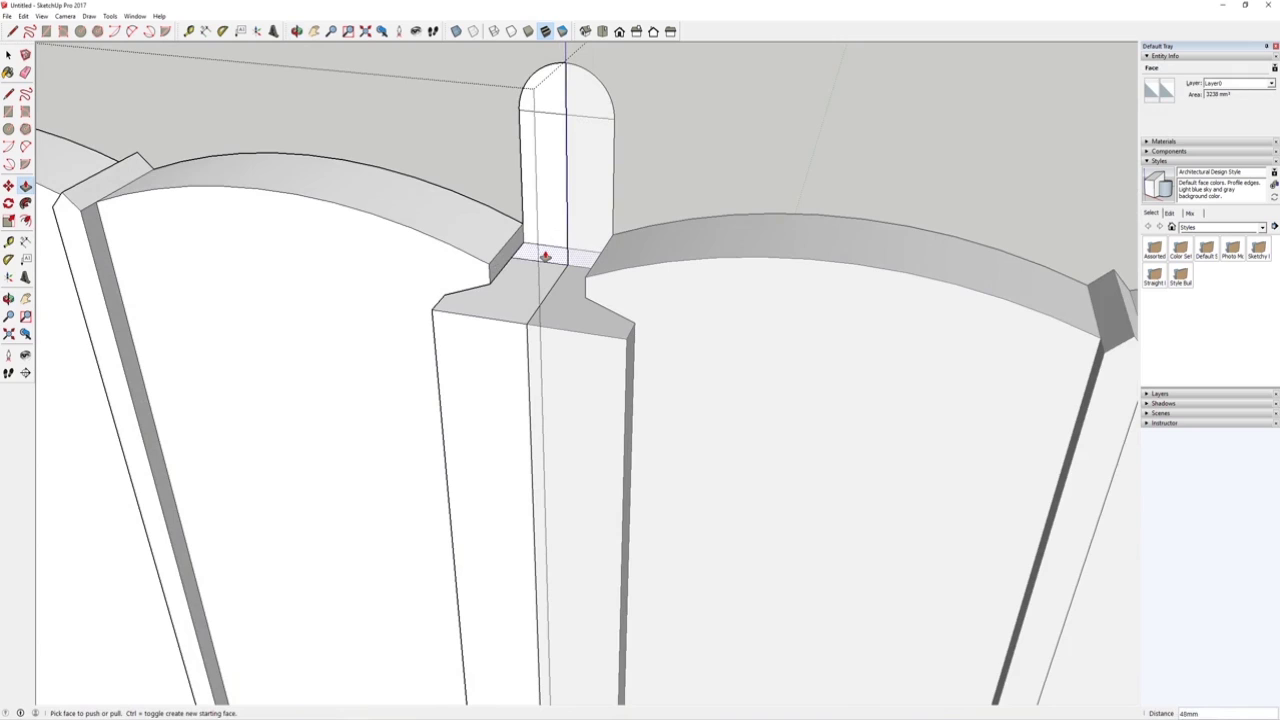
scroll(543, 257, "down", 6)
key("ctrl+z")
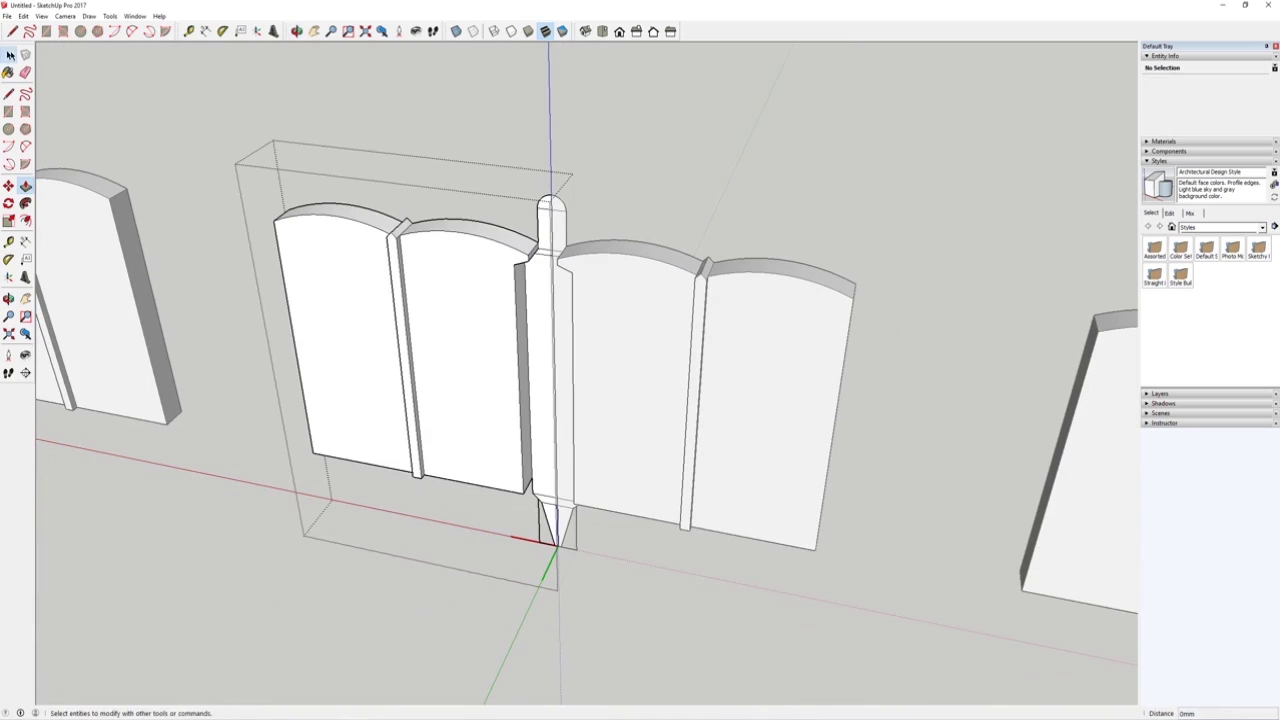
Delete the stray edges beside the post's tapered foot.
left_click(8, 55)
middle_click_drag(535, 515, 560, 458)
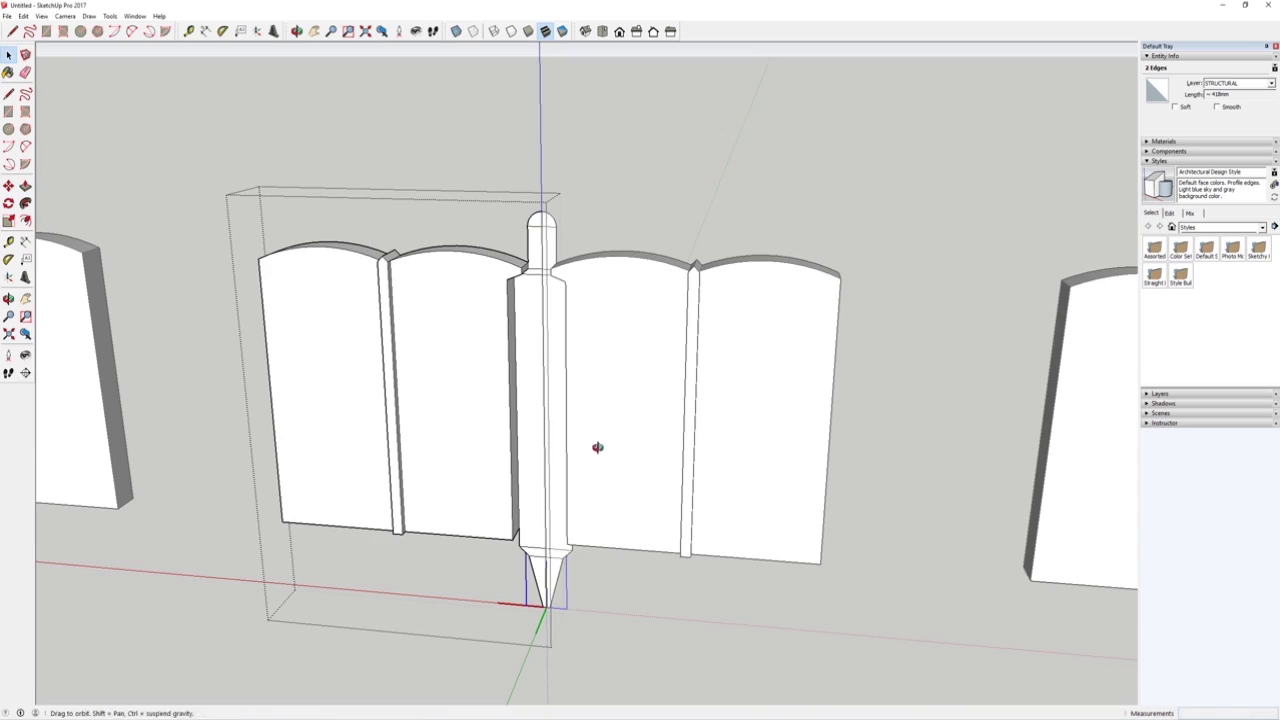
key("Delete")
middle_click_drag(597, 451, 589, 431)
scroll(570, 499, "down", 1)
scroll(546, 575, "up", 3)
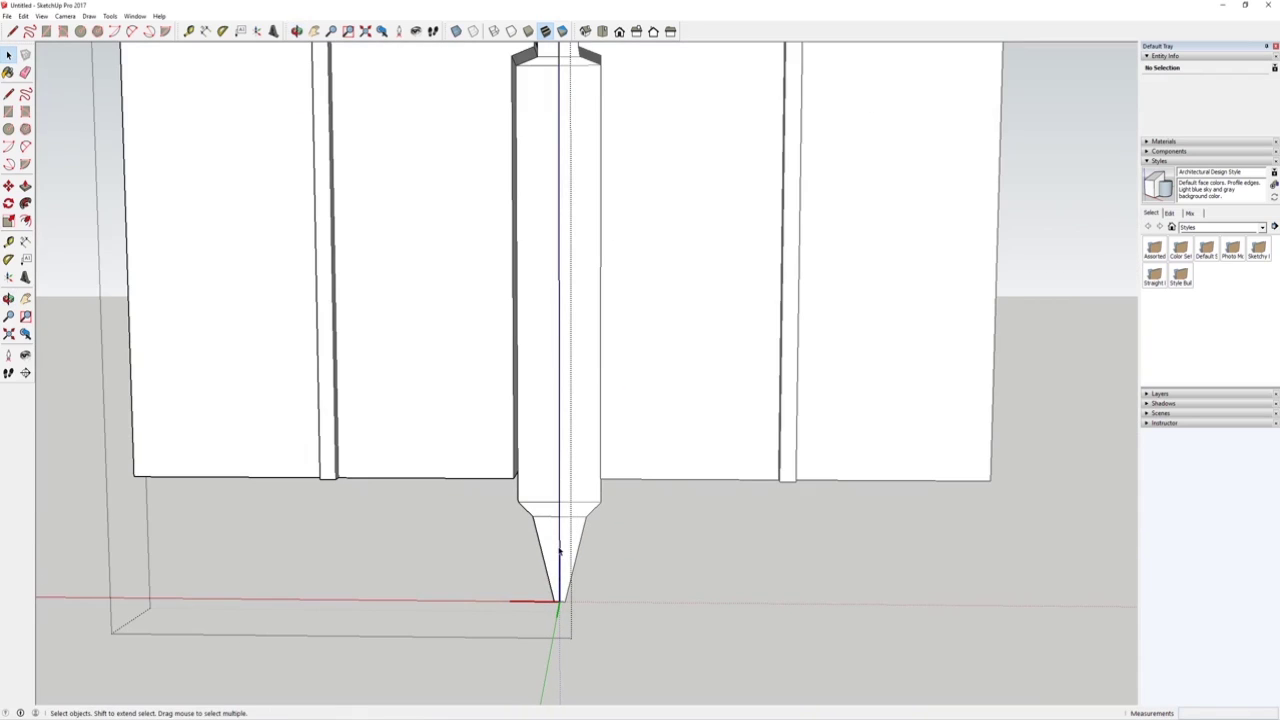
Select all of the half post's faces from the tapered foot to the rounded cap and group them.
left_click(547, 513)
left_click(549, 534, "shift")
left_click(538, 486, "shift")
scroll(534, 480, "down", 2)
middle_click_drag(562, 212, 521, 240)
scroll(550, 240, "up", 2)
right_click(589, 147)
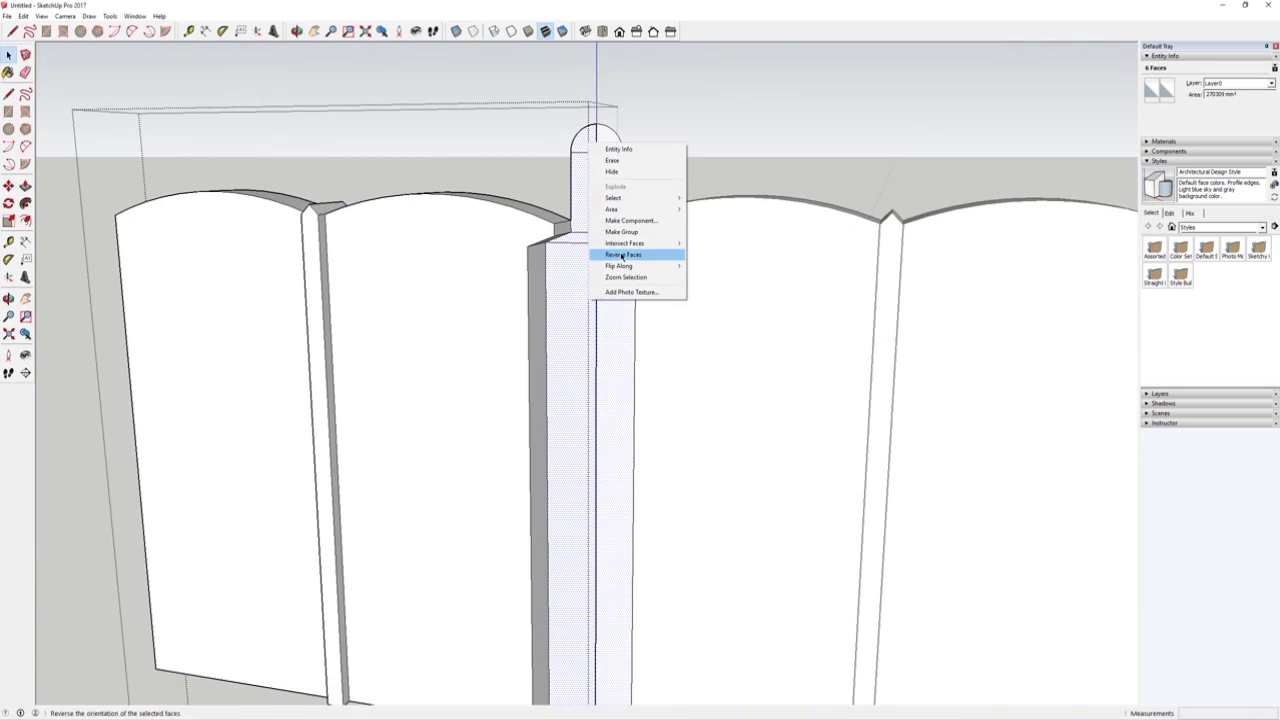
left_click(620, 236)
Open the half post group and extrude the tapered foot's faces outward by 104 mm.
middle_click_drag(600, 260, 448, 357)
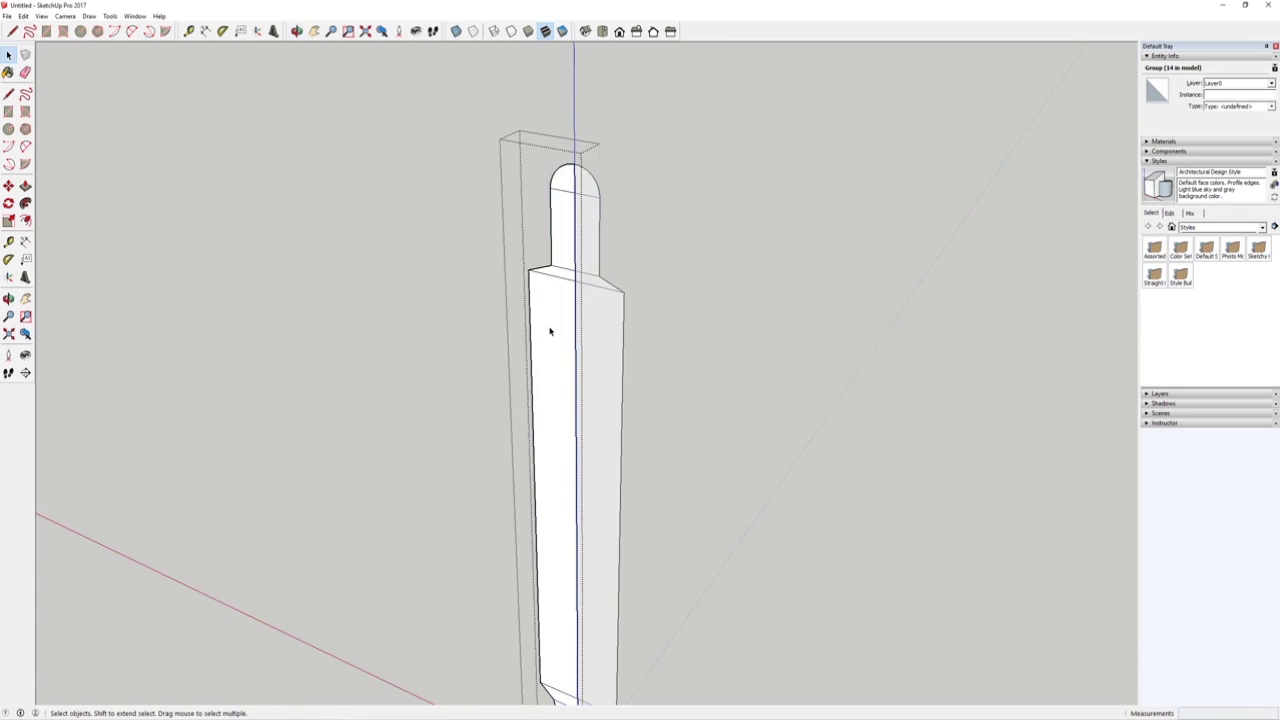
middle_click_drag(549, 329, 540, 477)
scroll(566, 600, "up", 4)
key("p")
left_click_drag(563, 597, 525, 592)
left_click_drag(543, 514, 525, 547)
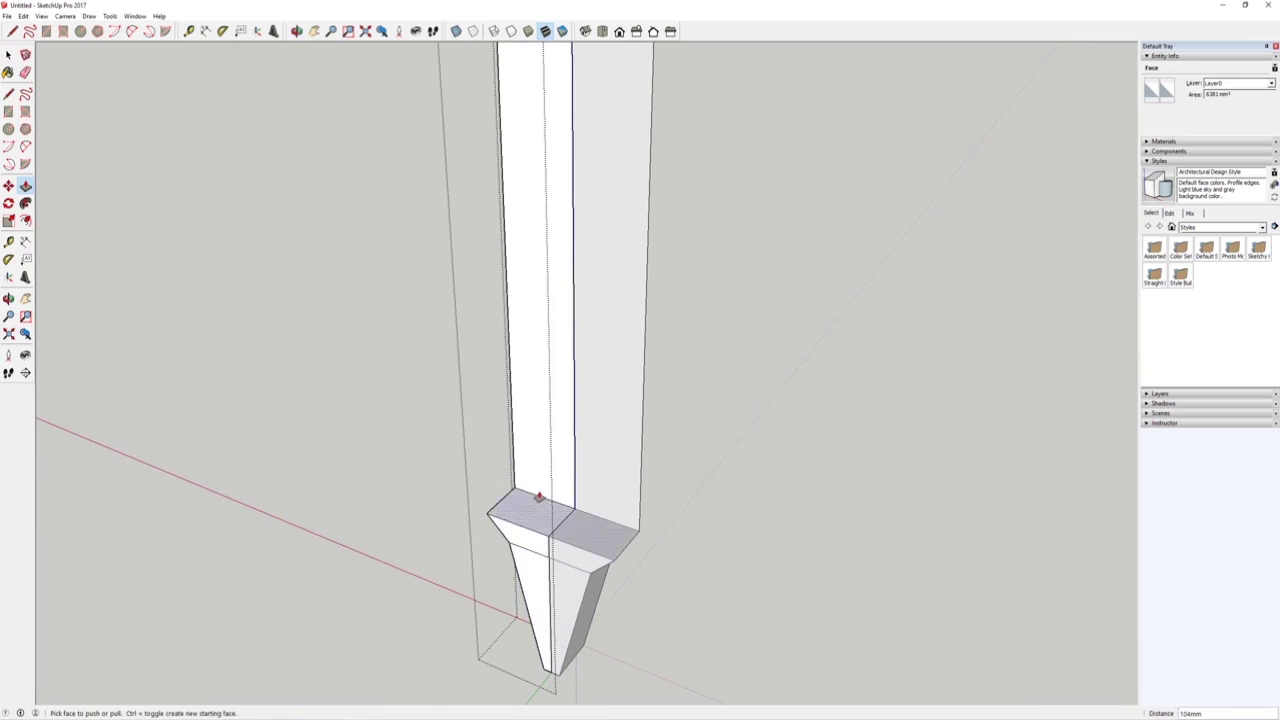
Extrude the half post's shaft, shoulder, neck and rounded cap by the same 104 mm as the foot.
scroll(538, 507, "down", 2)
scroll(531, 545, "down", 3)
scroll(532, 333, "up", 4)
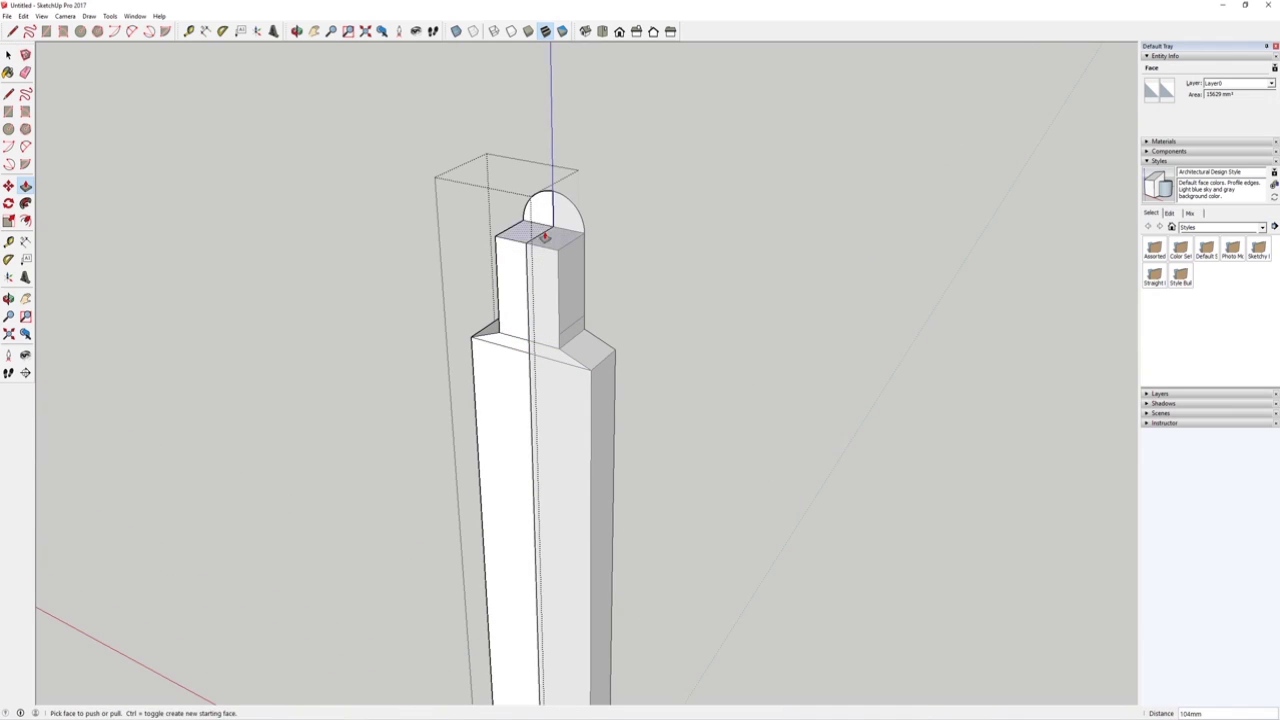
left_click(517, 257)
scroll(516, 267, "down", 5)
scroll(488, 316, "up", 1)
Scale the half post group's depth along the green axis by about 2.59.
key("space")
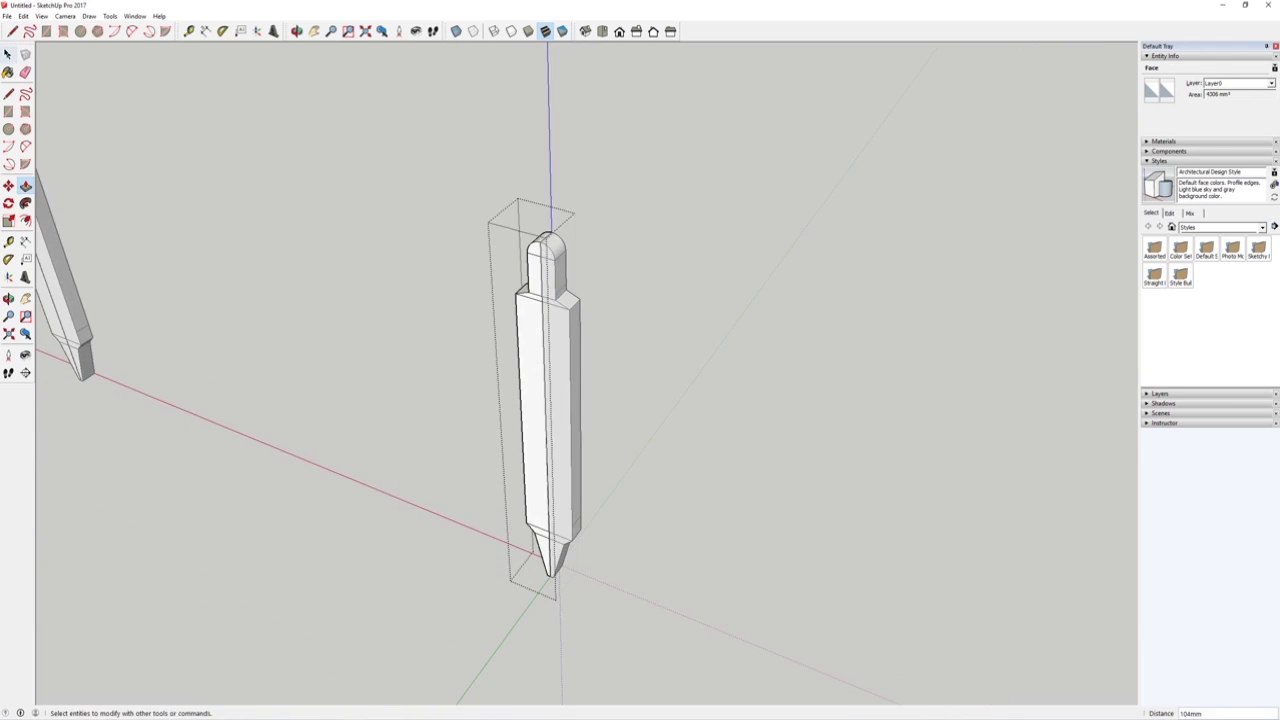
left_click(460, 446)
left_click(530, 410)
scroll(532, 420, "up", 2)
key("s")
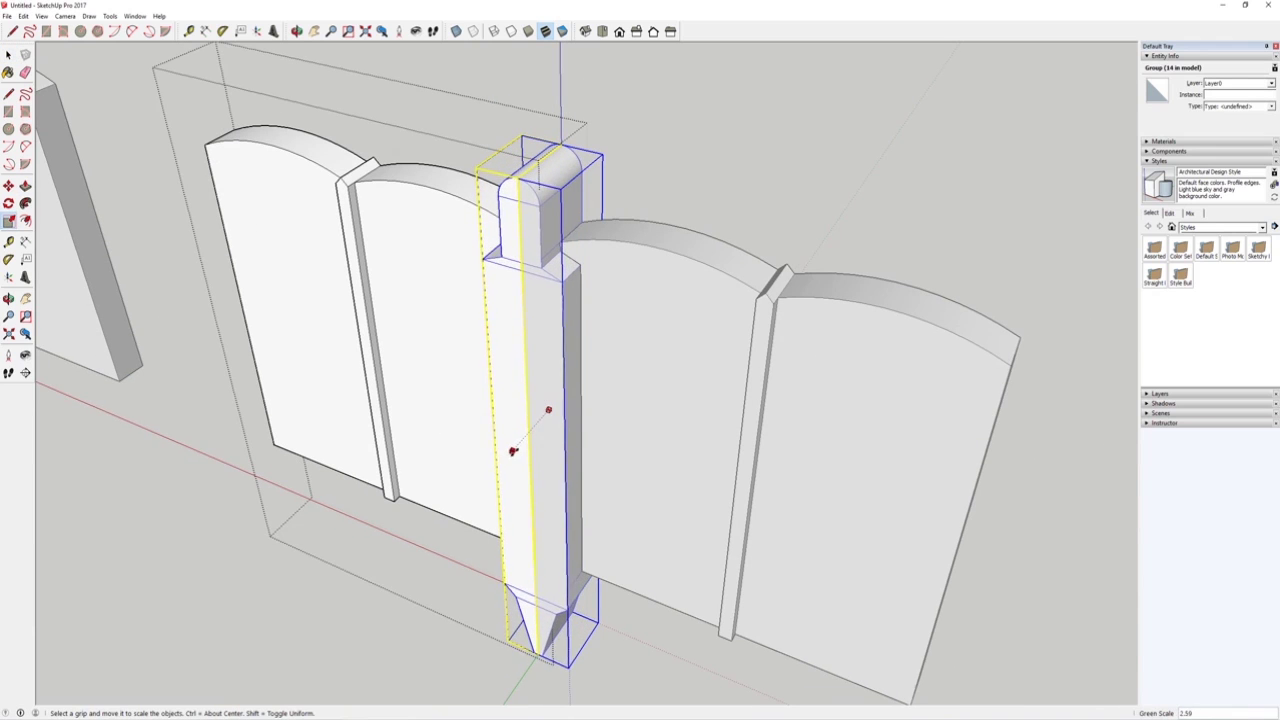
left_click(512, 452)
left_click(12, 58)
Examine the deepened parapet posts and scalloped panels along the whole facade.
scroll(550, 375, "down", 2)
middle_click_drag(550, 375, 590, 290)
left_click(414, 114)
scroll(638, 337, "down", 5)
key("Escape")
middle_click_drag(638, 337, 318, 380)
scroll(500, 369, "down", 4)
middle_click_drag(438, 232, 290, 380)
scroll(586, 231, "down", 2)
scroll(576, 228, "up", 1)
scroll(565, 350, "down", 1)
scroll(520, 342, "up", 2)
scroll(408, 344, "down", 2)
scroll(270, 285, "up", 3)
middle_click_drag(250, 270, 375, 355)
scroll(450, 255, "up", 1)
Copy the pillar between the first two window bays onto the matching outline at the facade's left end.
middle_click_drag(447, 264, 560, 262, "shift")
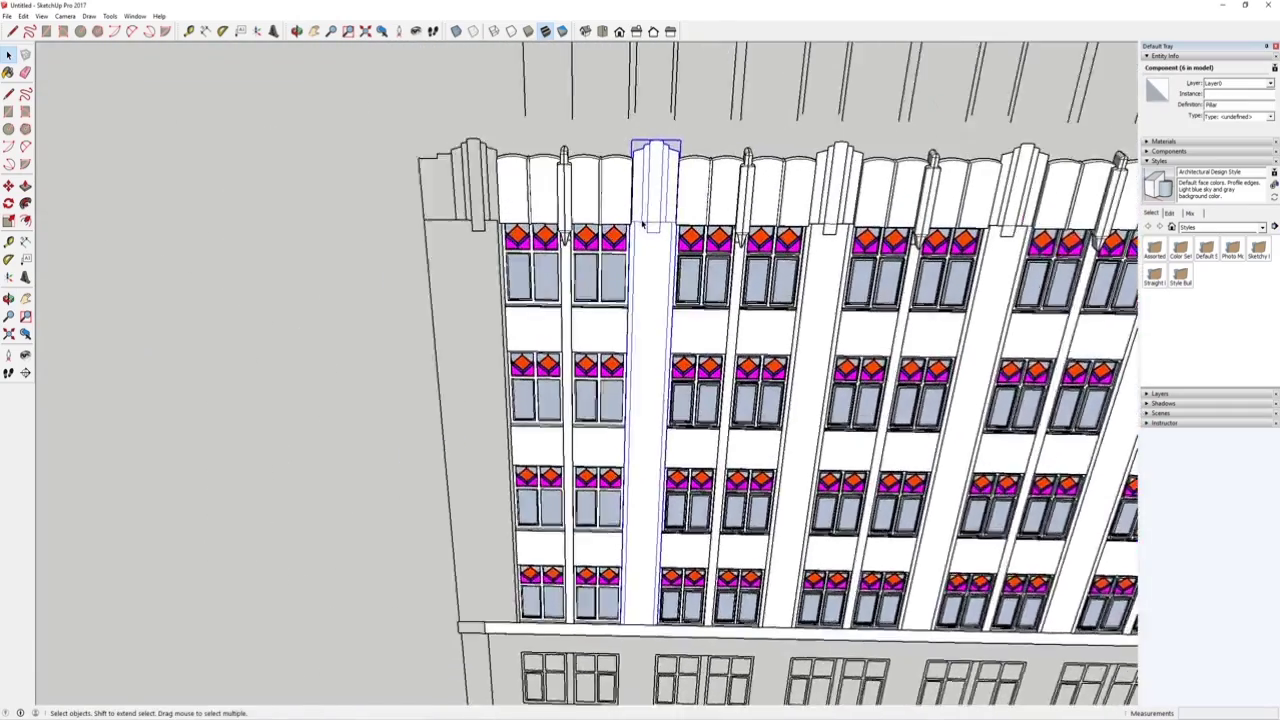
scroll(643, 225, "up", 4)
key("m")
left_click(669, 250)
middle_click_drag(391, 253, 602, 343, "shift")
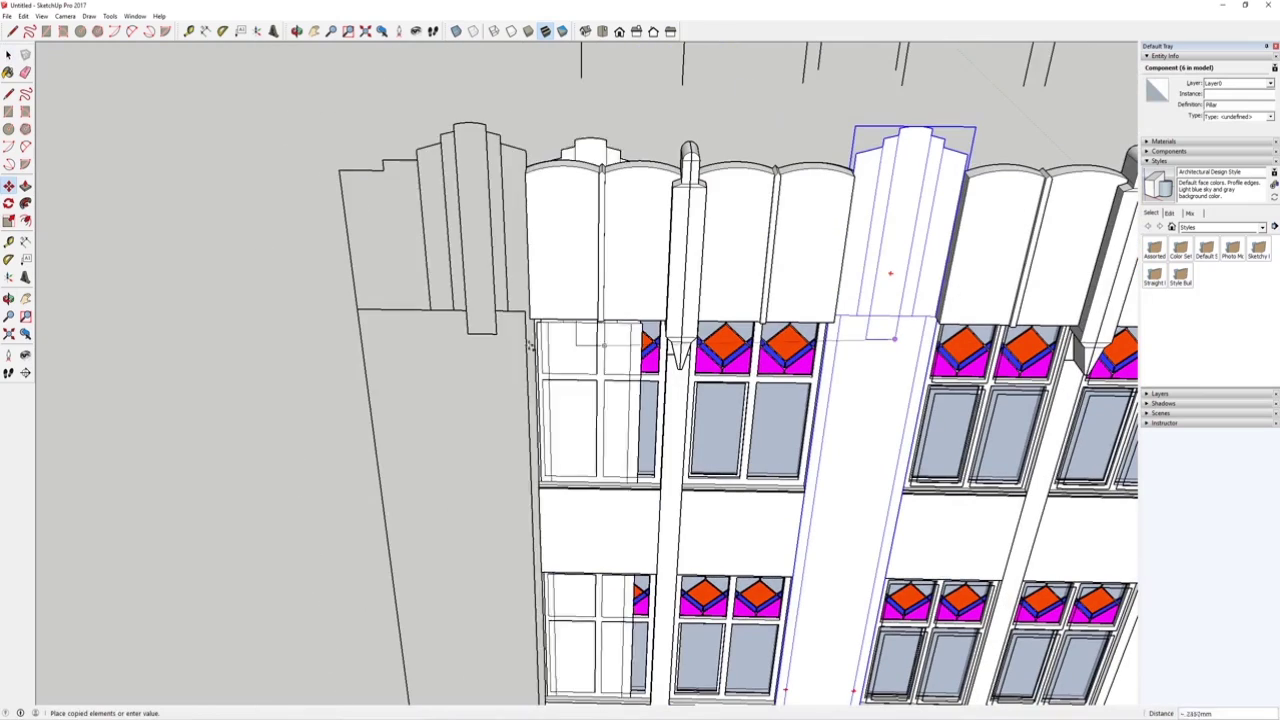
left_click(497, 335)
key("space")
scroll(519, 411, "up", 3)
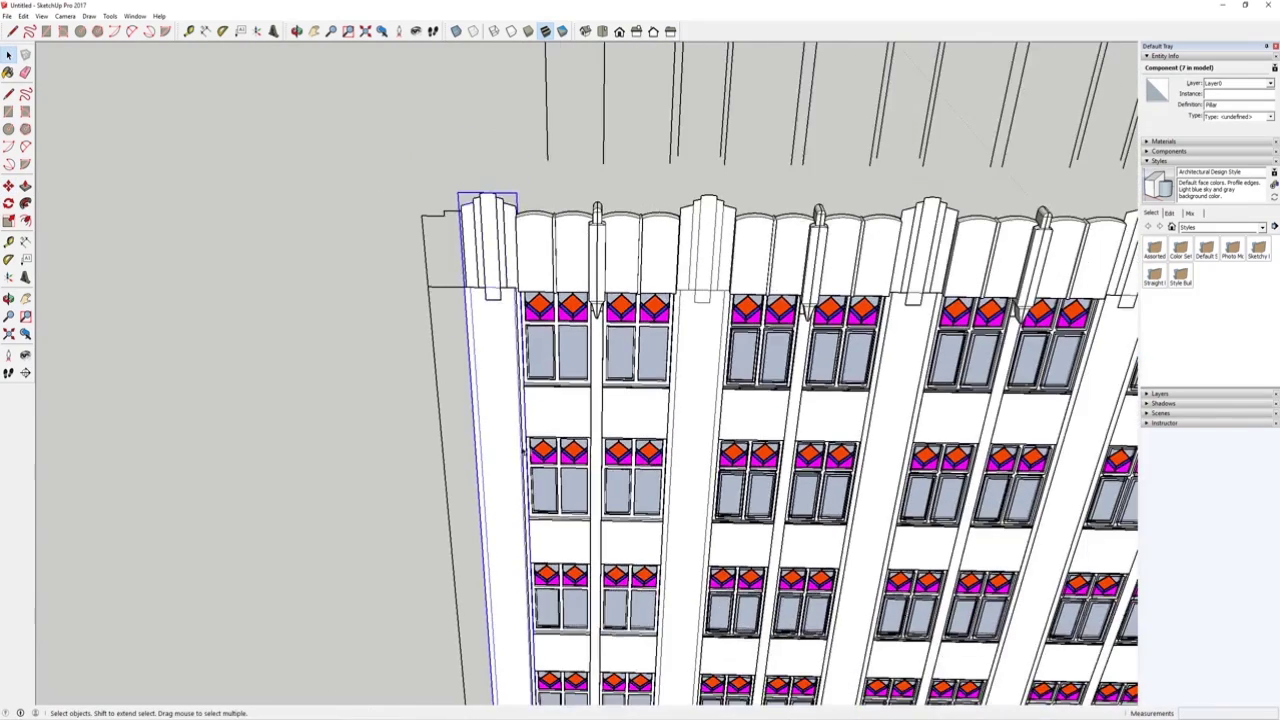
Switch to Windows Photo Viewer and examine the wall edge beside the leftmost pillar in Night shot.jpg.
middle_click_drag(574, 545, 557, 303, "shift")
scroll(590, 385, "up", 1)
left_click(748, 718)
left_click(758, 682)
scroll(831, 418, "down", 6)
scroll(261, 228, "up", 4)
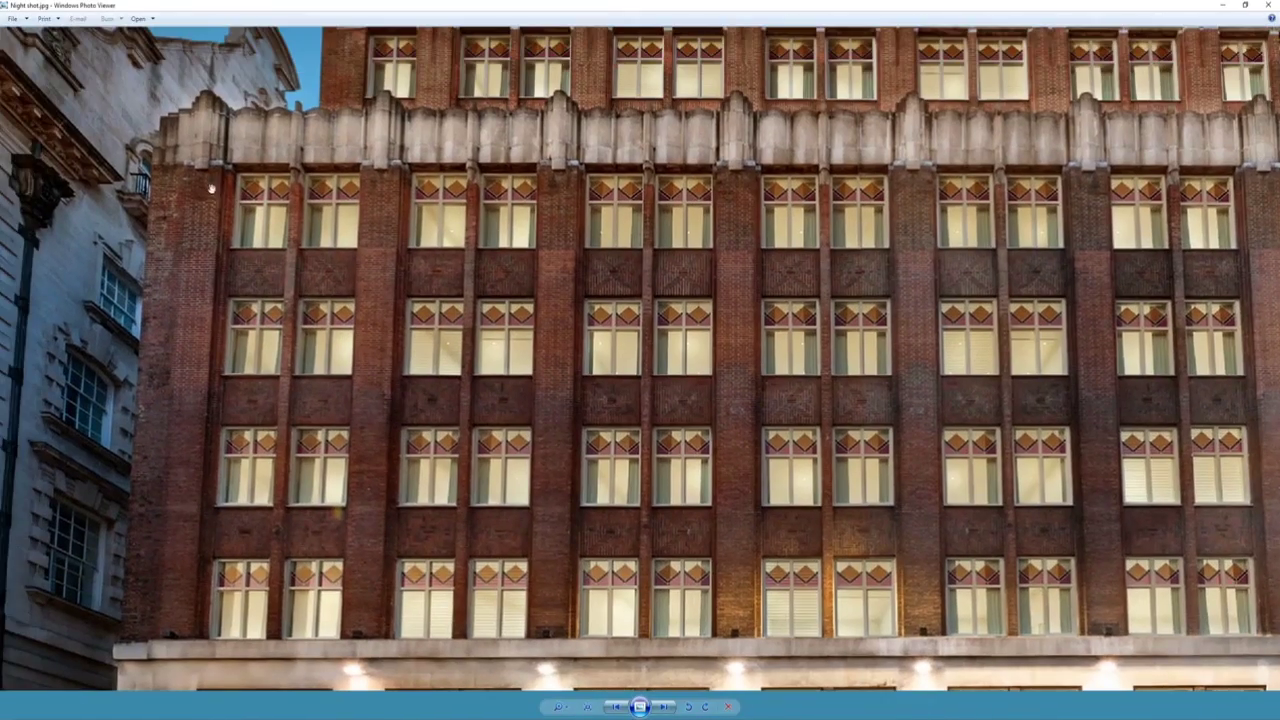
left_click_drag(252, 376, 258, 326)
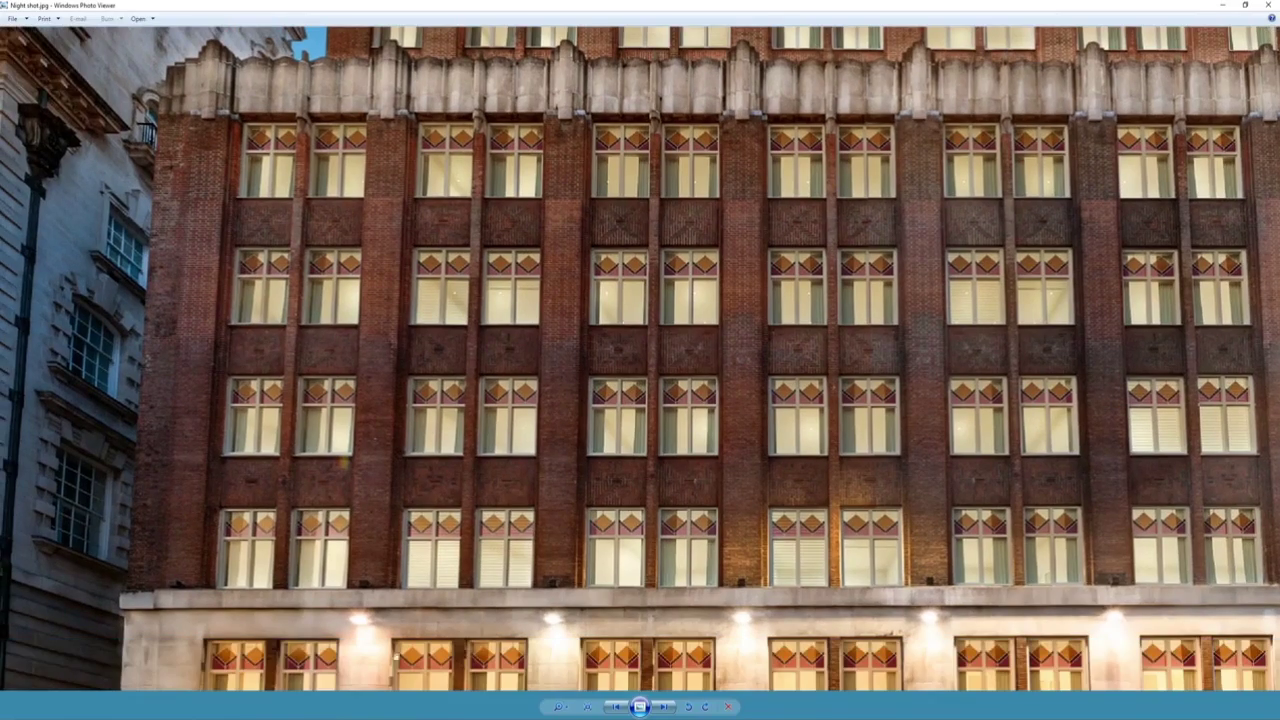
Return to the untitled SketchUp model and draw a rectangle filling the wall strip outside the leftmost pillar.
mouse_move(355, 712)
left_click(412, 690)
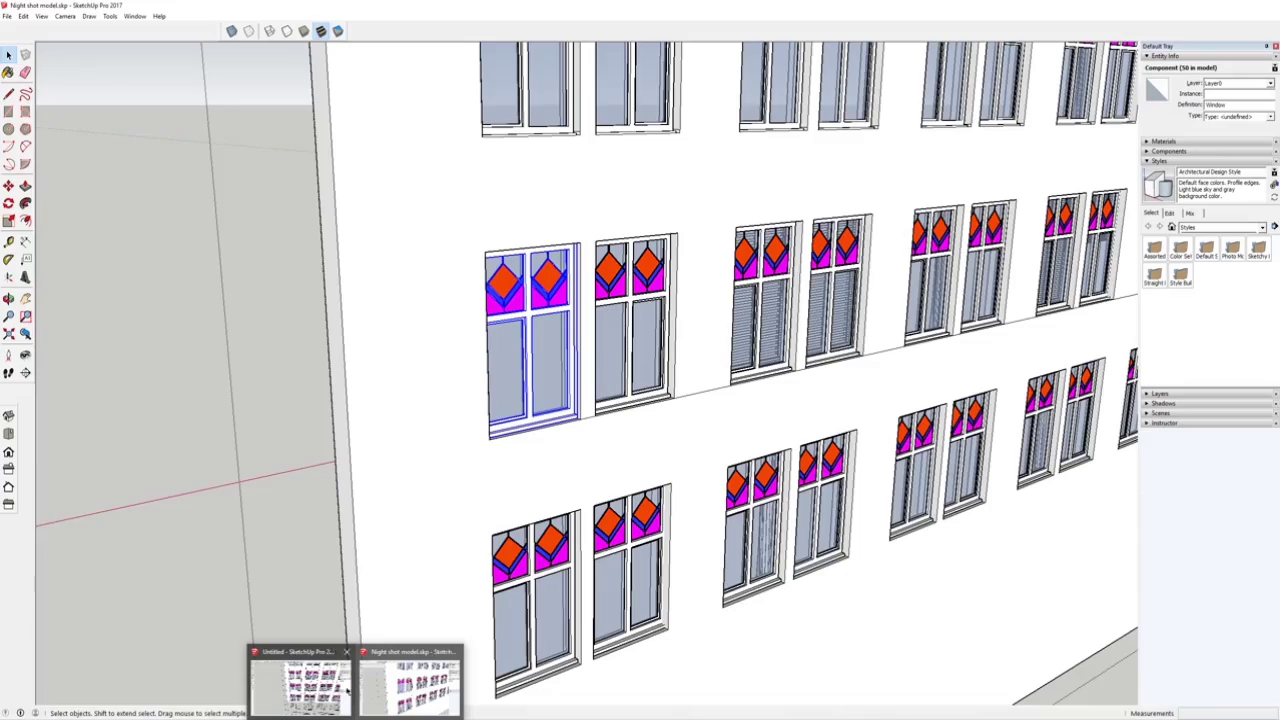
left_click(347, 688)
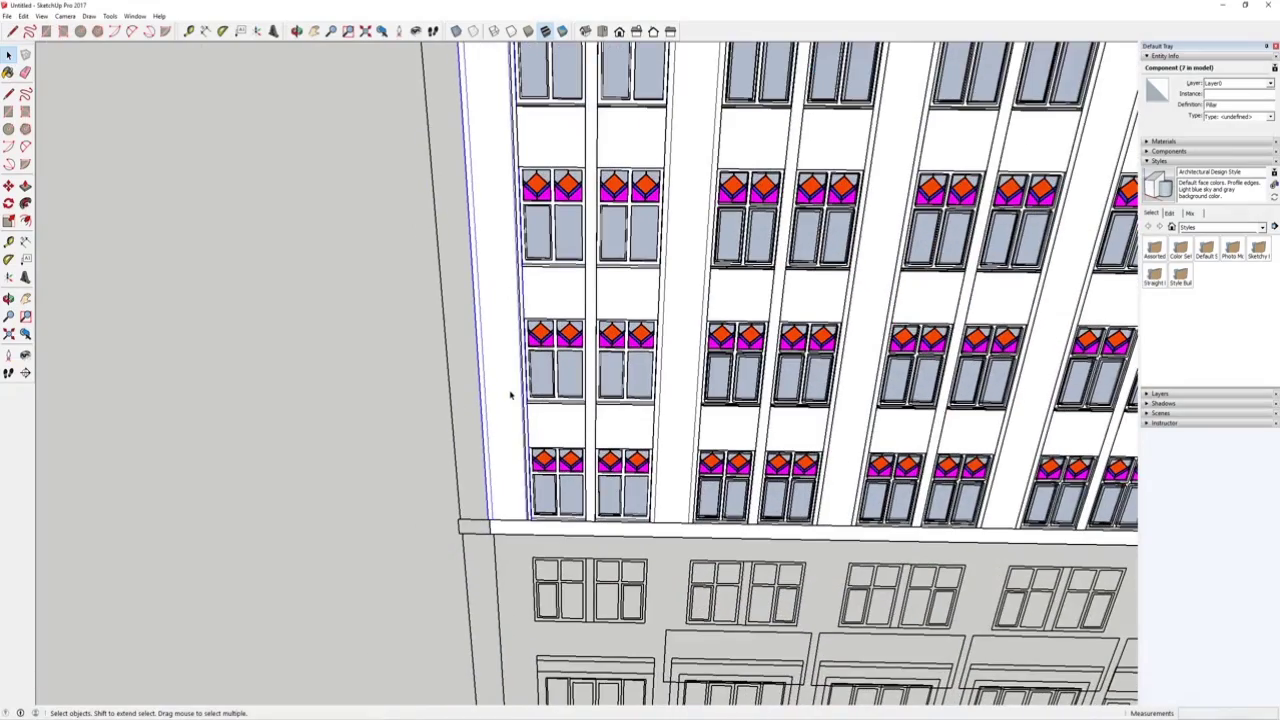
scroll(485, 370, "down", 3)
middle_click_drag(485, 370, 522, 345)
scroll(502, 250, "up", 3)
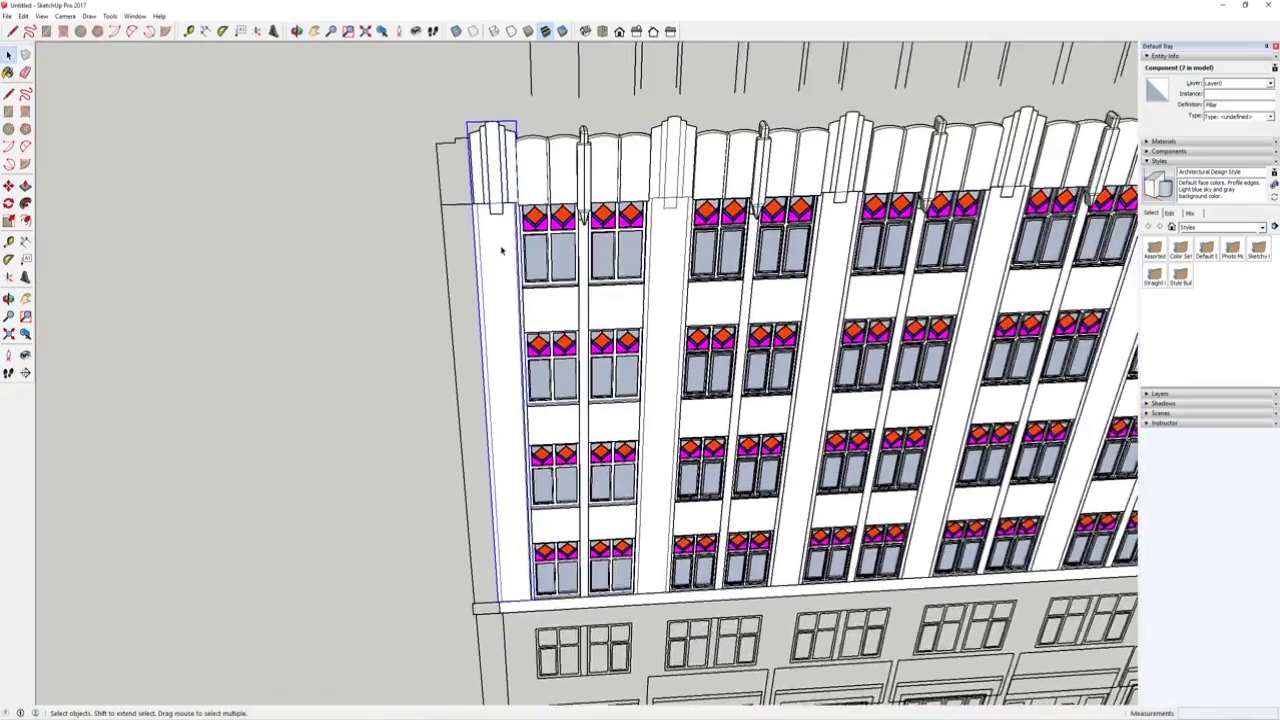
key("r")
scroll(466, 186, "down", 3)
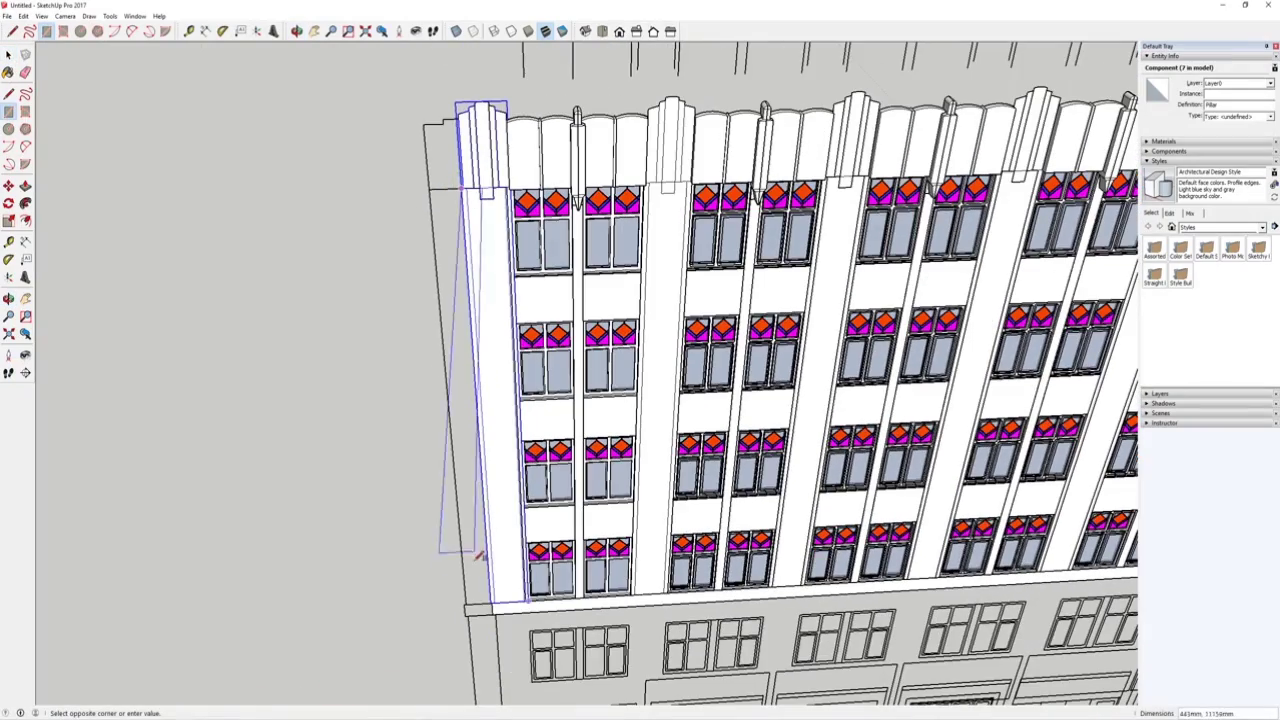
left_click(472, 595)
Trace the stepped parapet outline above the wall strip with lines to close it as a face.
scroll(478, 150, "up", 3)
scroll(478, 150, "up", 2)
key("l")
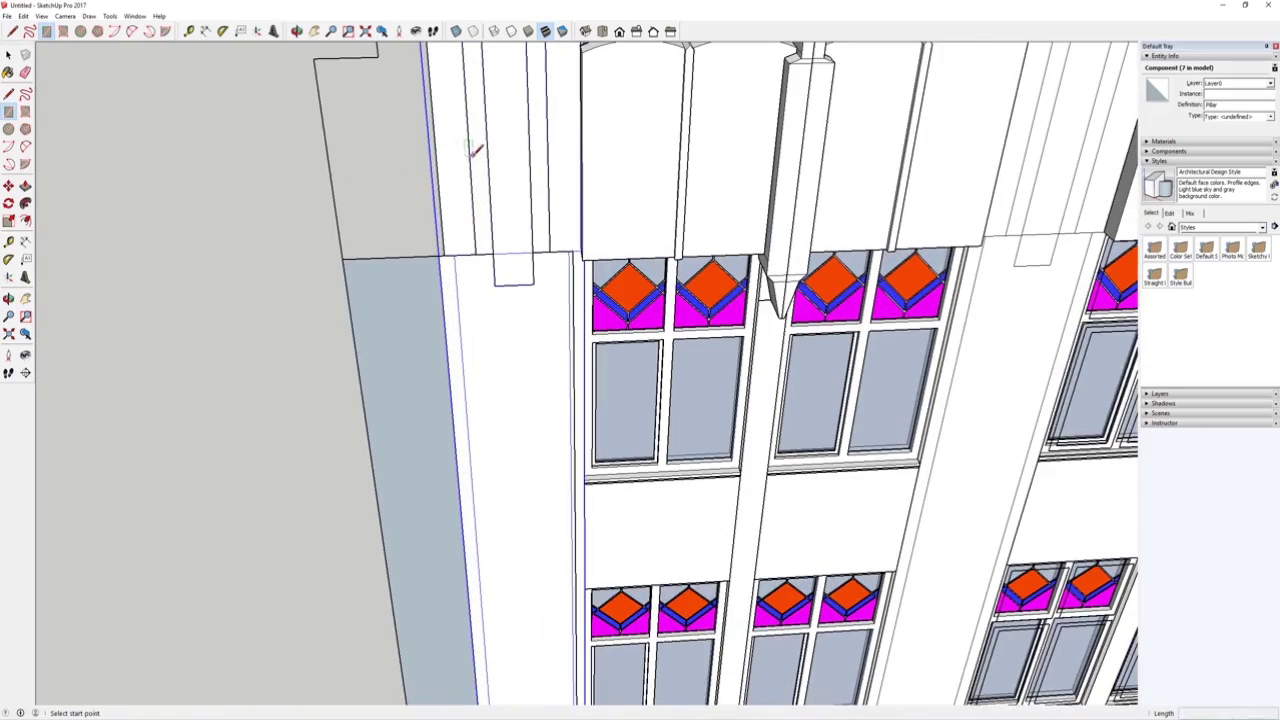
scroll(462, 150, "down", 3)
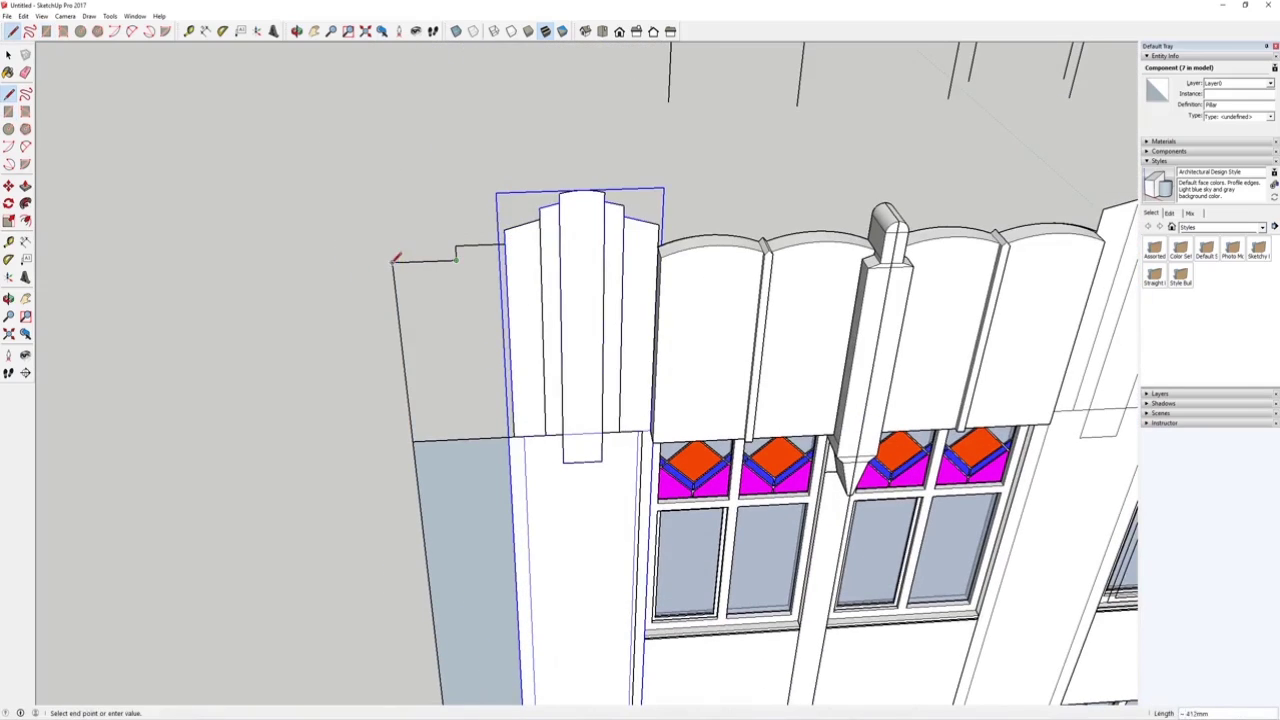
left_click(414, 440)
Select the wall strip face and the stepped parapet face above it and group them.
left_click(8, 55)
left_click(443, 486)
left_click(444, 372, "shift")
right_click(444, 372)
left_click(480, 452)
Open the end strip group and reverse its faces so the front sides point outward.
middle_click_drag(480, 452, 600, 370)
middle_click_drag(722, 342, 858, 340)
scroll(790, 350, "down", 1)
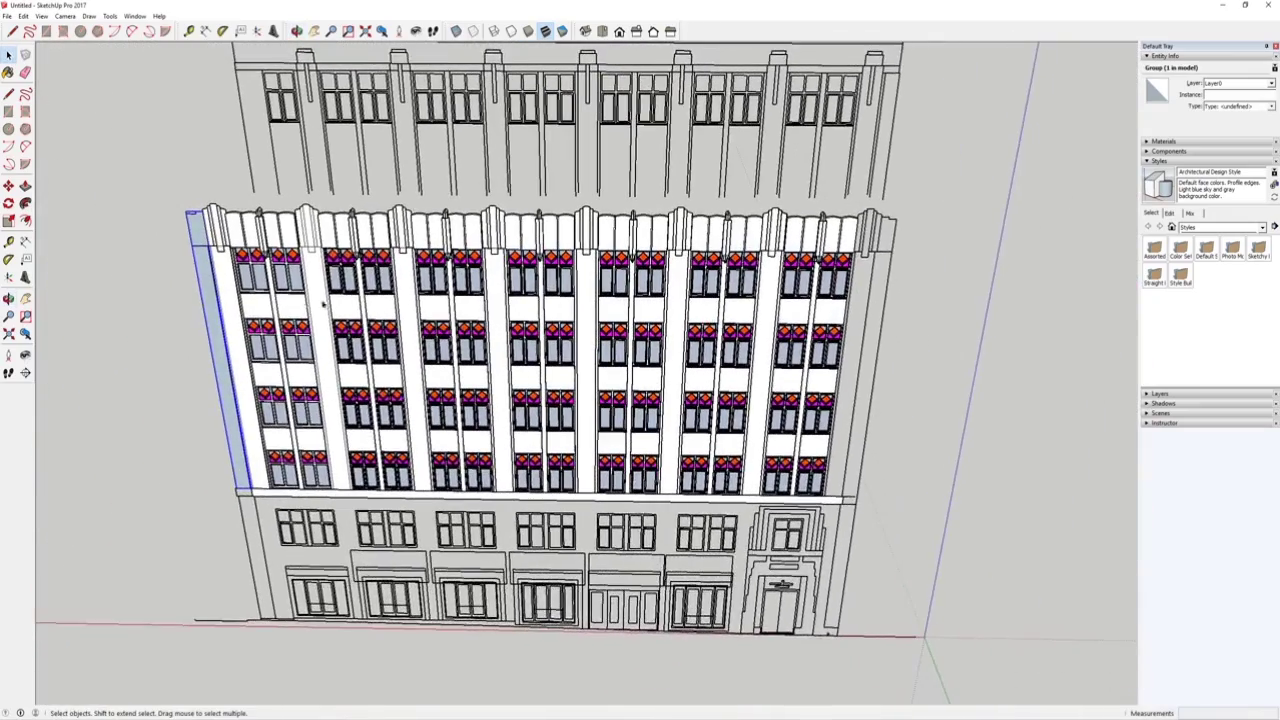
scroll(218, 270, "up", 1)
scroll(216, 268, "down", 2)
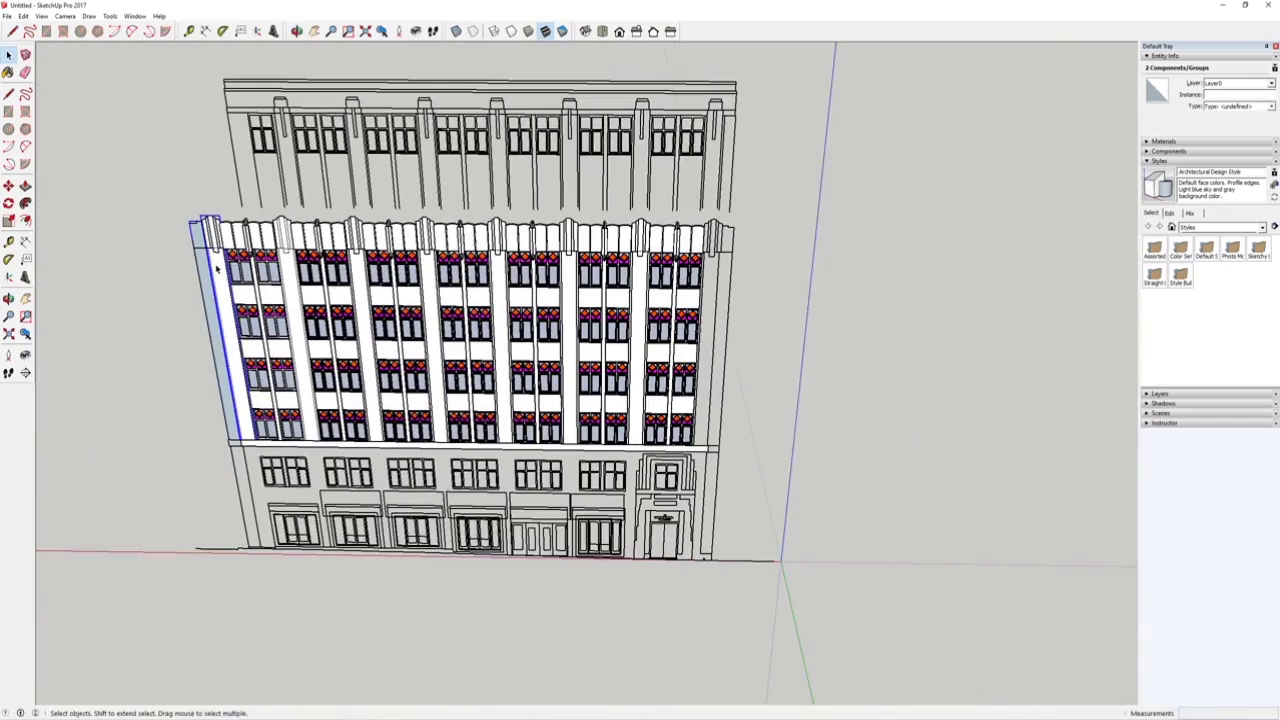
scroll(212, 283, "up", 2)
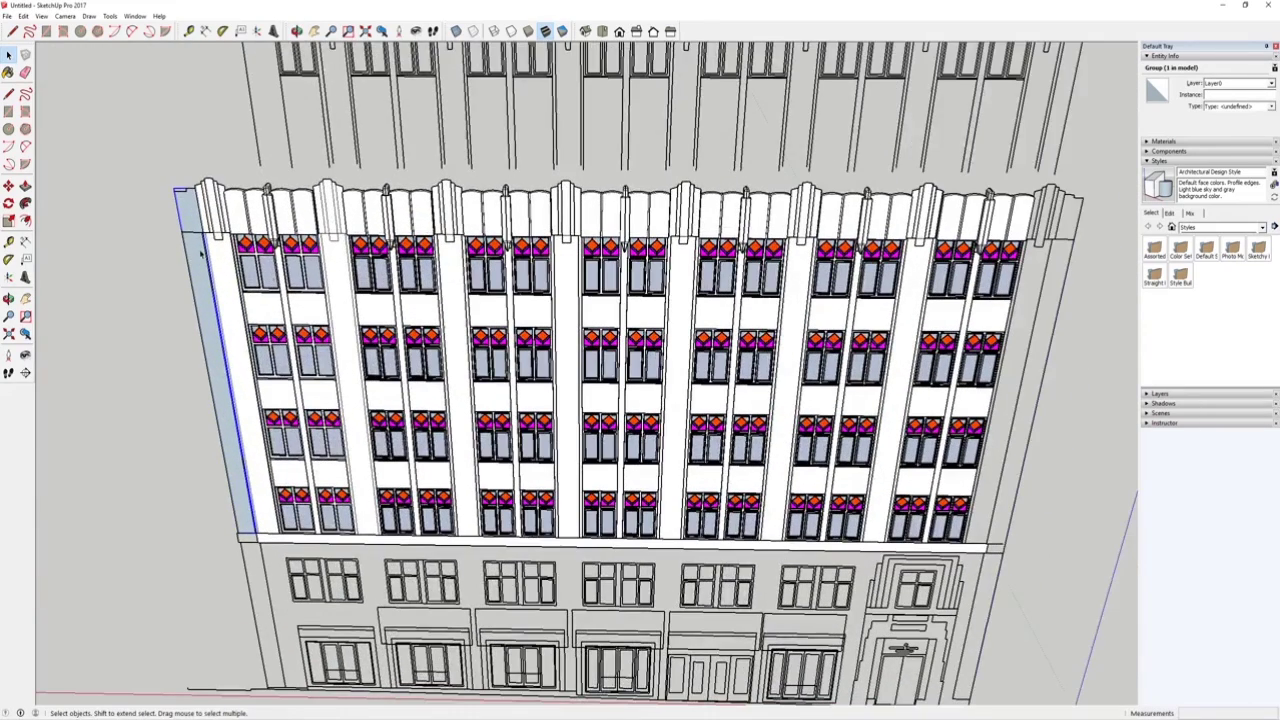
double_click(200, 253)
right_click(194, 217)
left_click(230, 330)
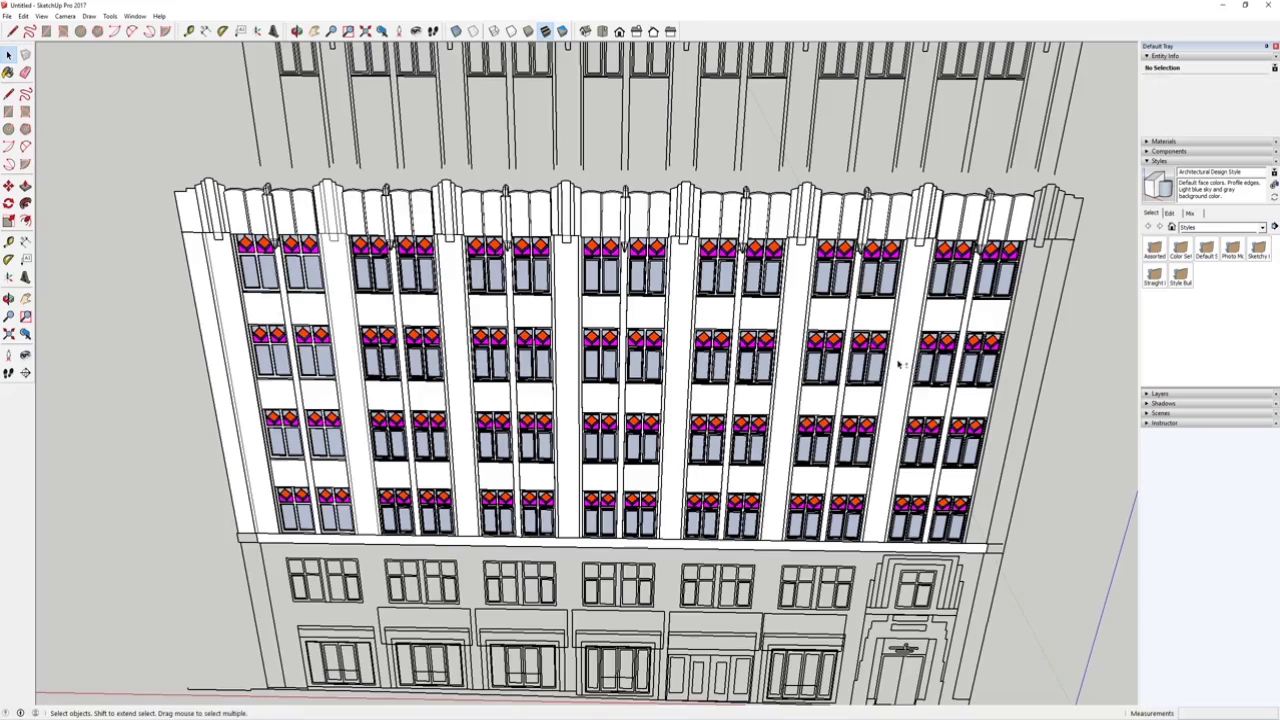
Convert the end strip group into a component named End piece.
scroll(895, 363, "up", 3)
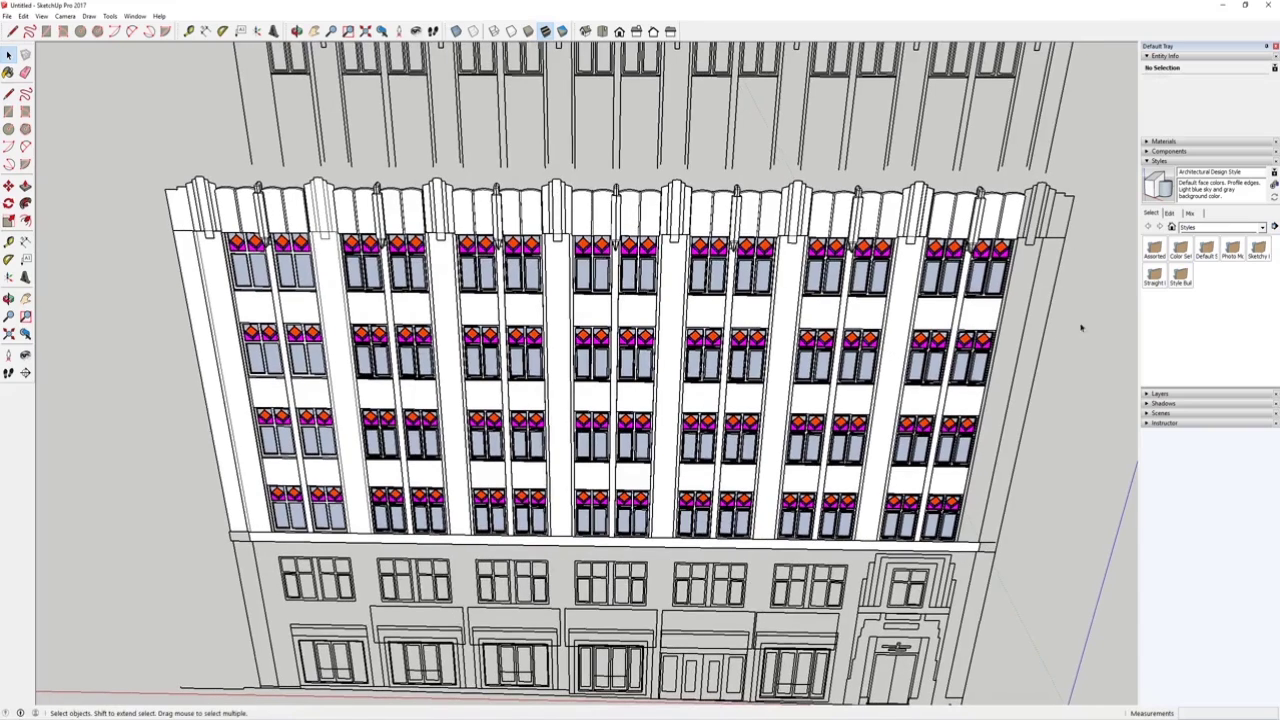
right_click(189, 182)
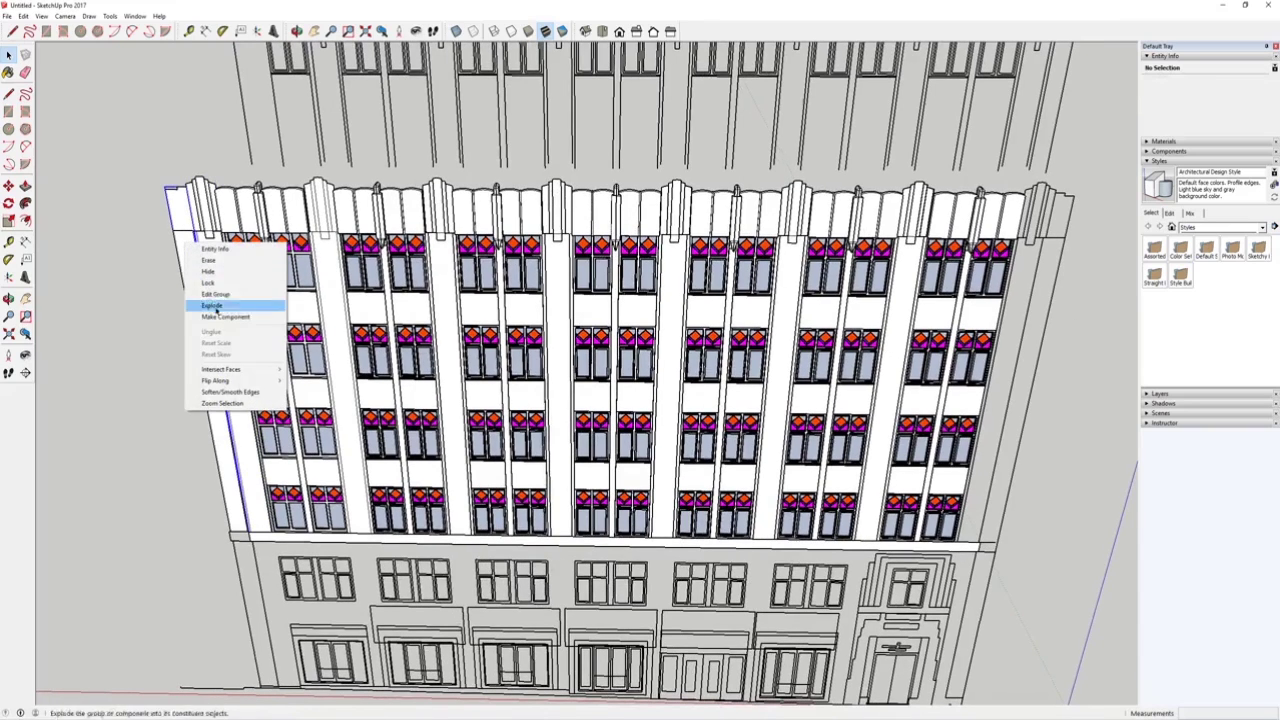
left_click(220, 318)
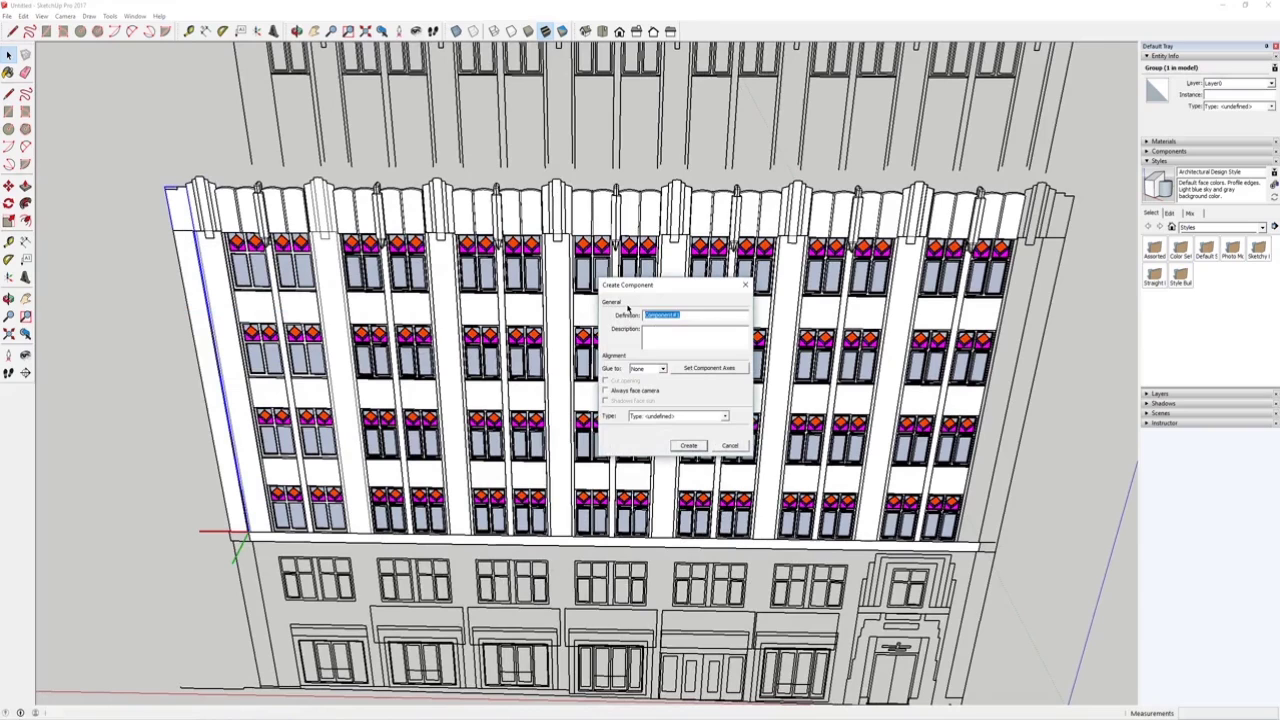
key("Return")
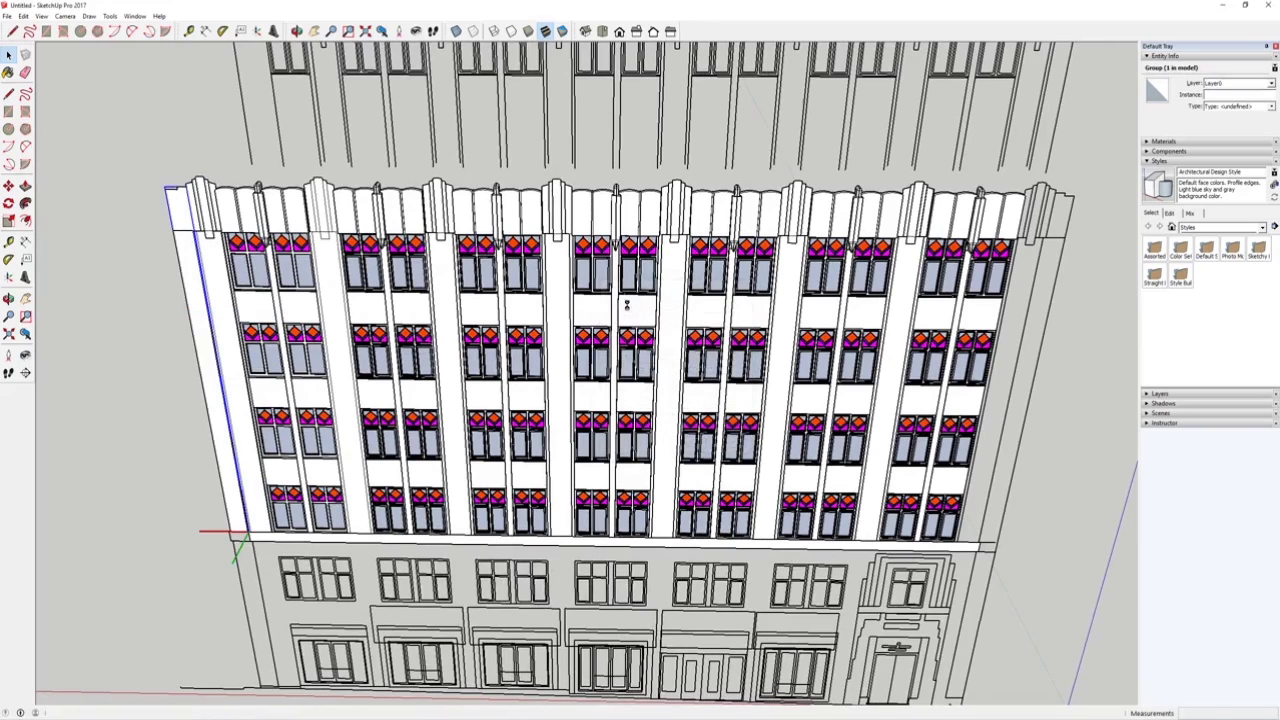
Copy the End piece and the leftmost pillar together about 32330 mm to the free space right of the facade.
left_click(216, 261, "shift")
scroll(217, 269, "down", 3)
key("m")
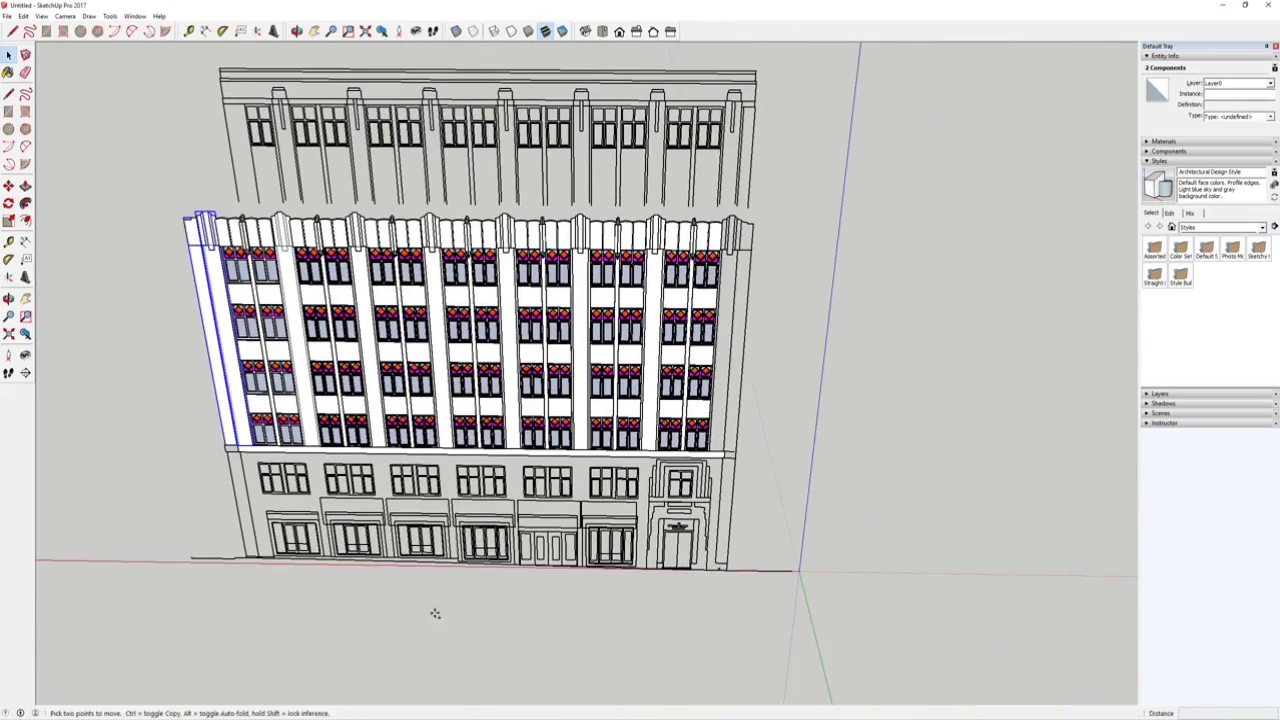
key("ctrl")
left_click(403, 611)
left_click(960, 608)
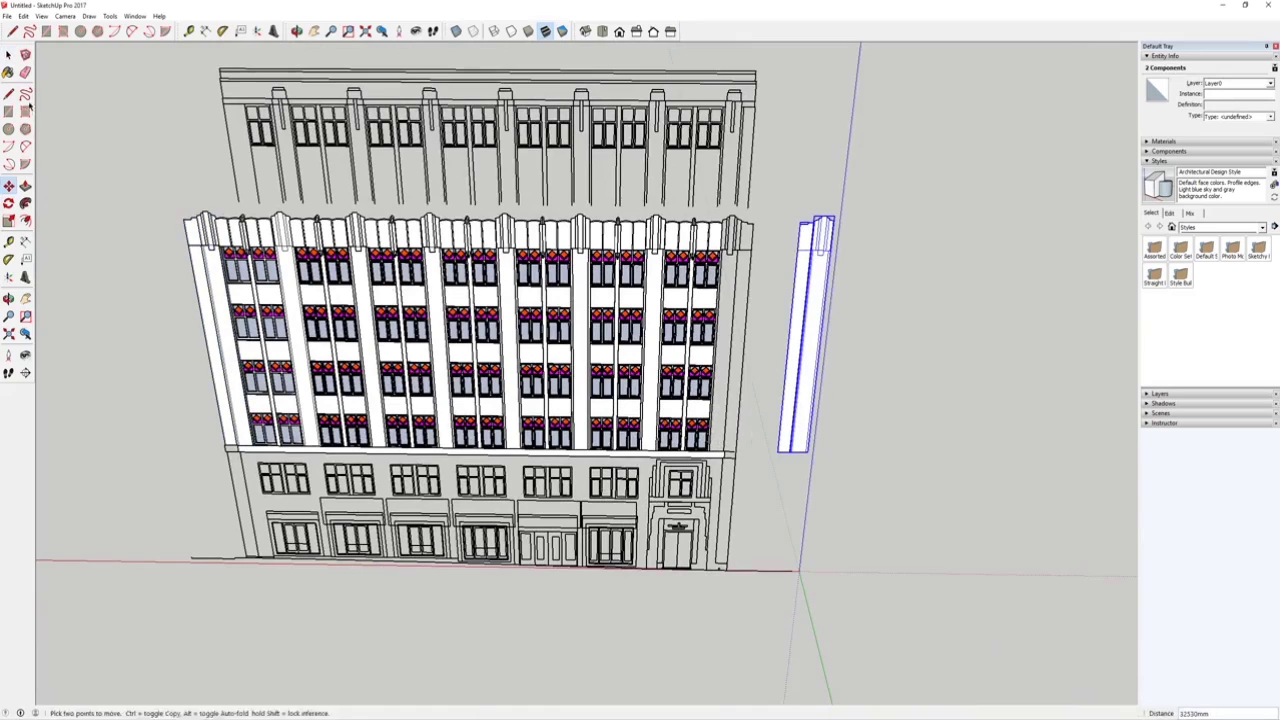
Mirror the copied pillar and End piece horizontally and move them against the last window bay at the facade's right end.
key("space")
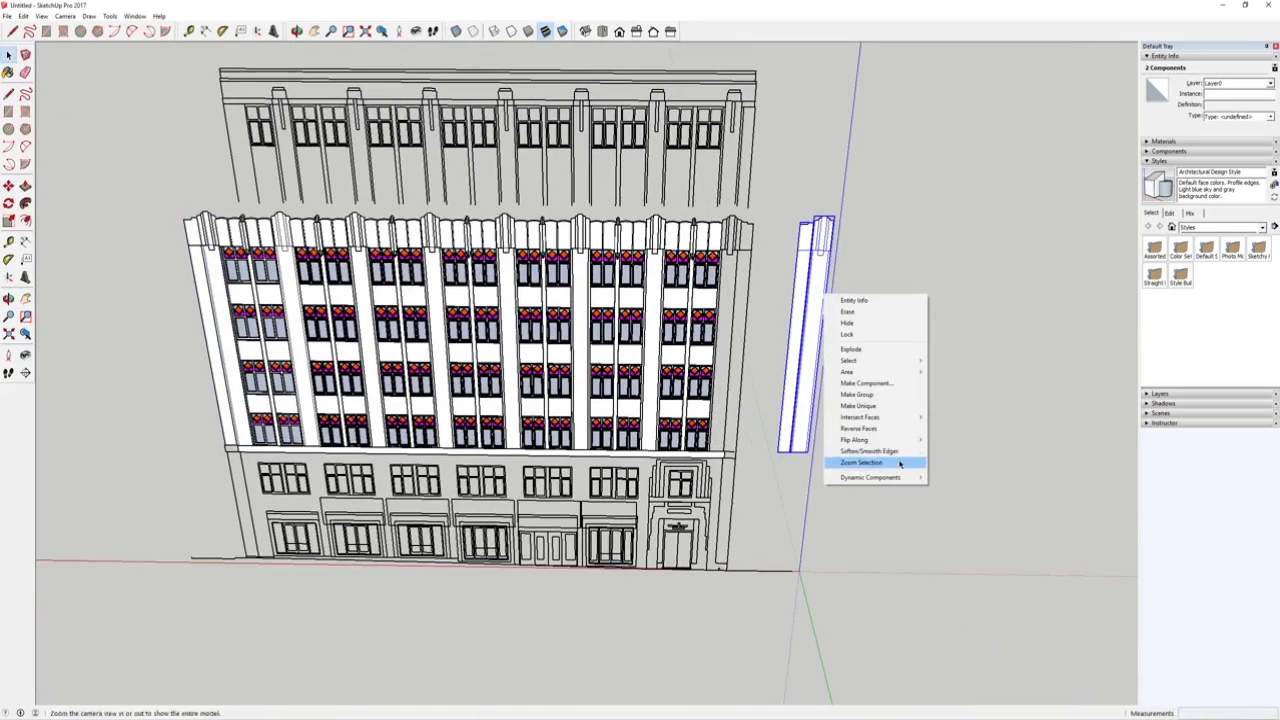
mouse_move(878, 445)
left_click(776, 440)
key("m")
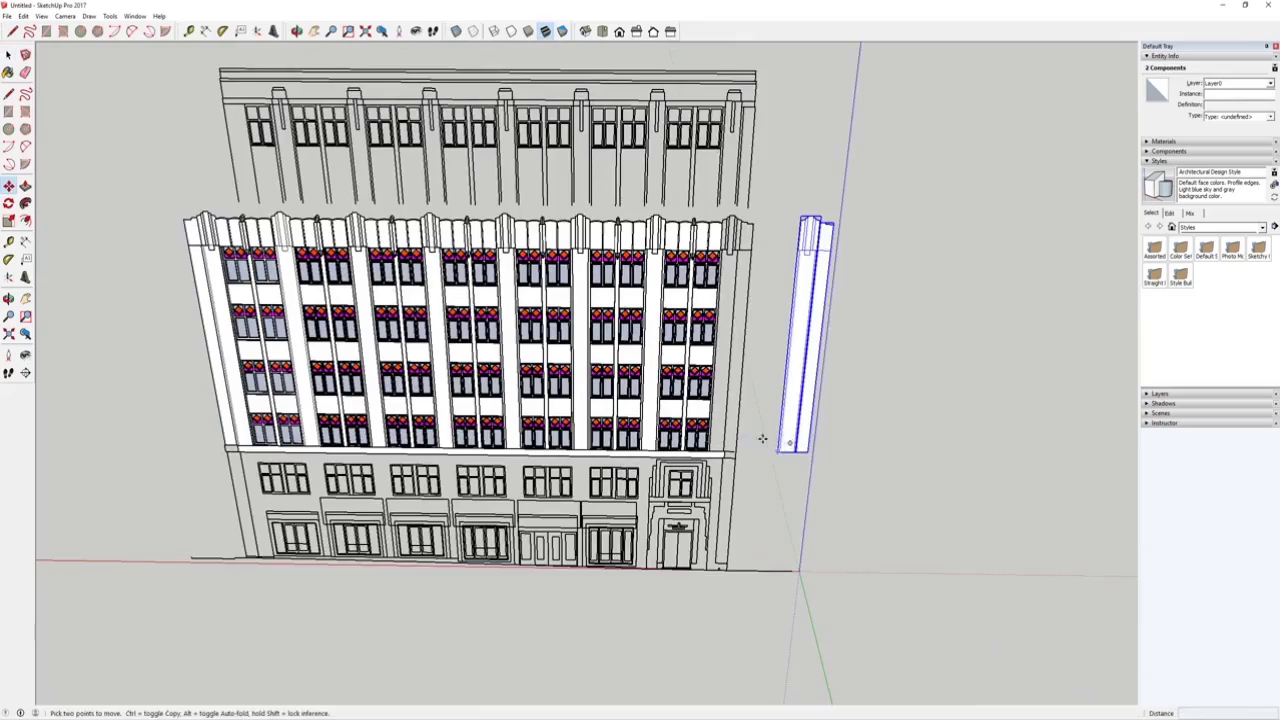
scroll(760, 450, "up", 6)
left_click(757, 469)
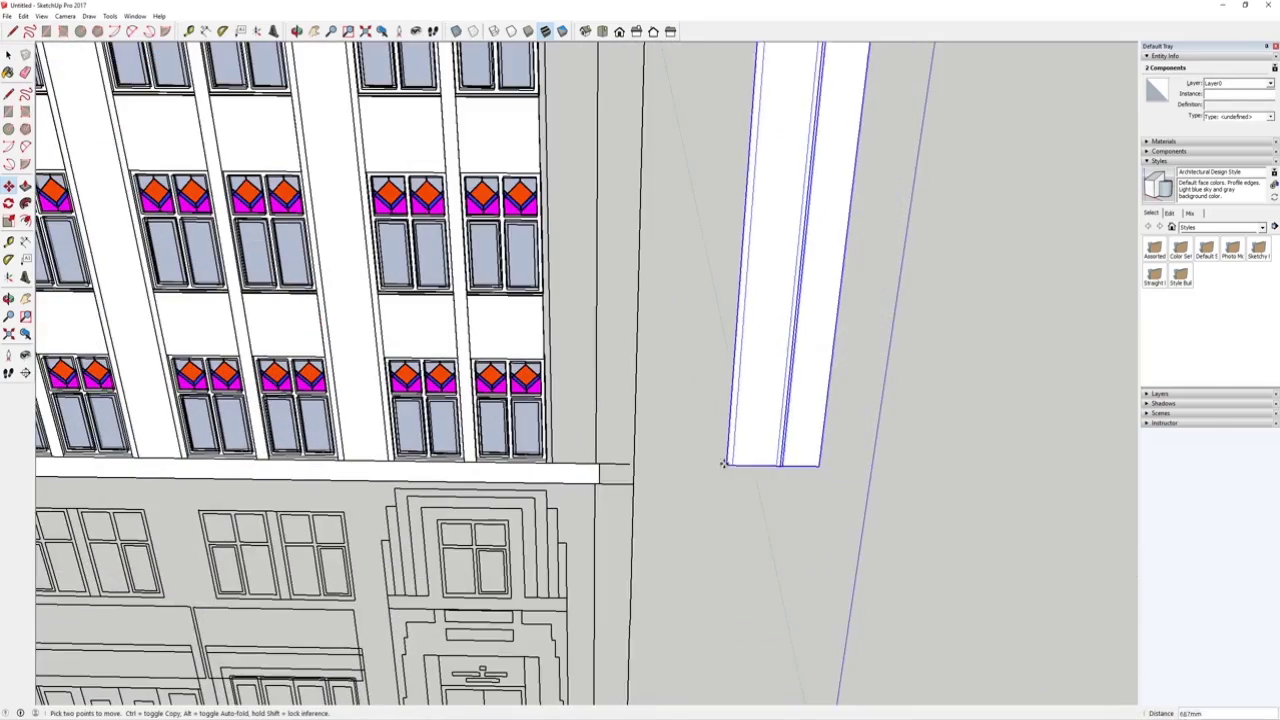
left_click(547, 462)
scroll(490, 418, "down", 6)
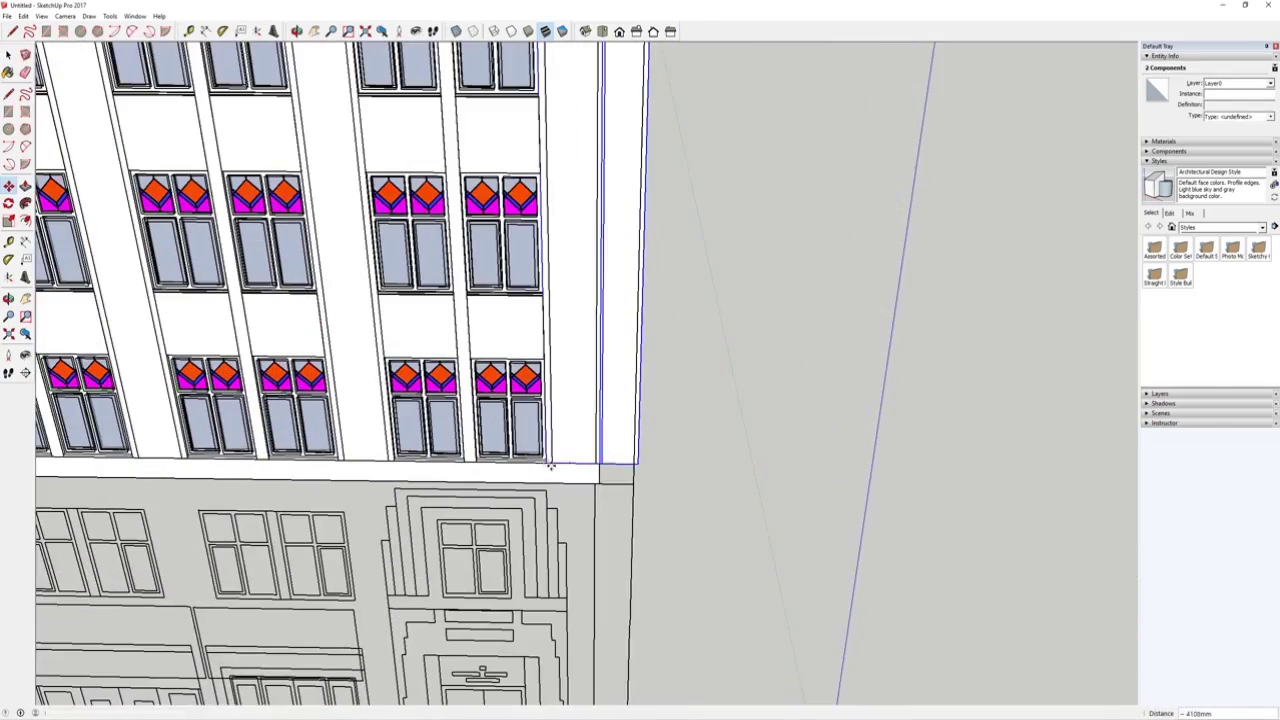
Scale the right End piece's width to meet the facade outline's outer edge.
scroll(517, 371, "up", 5)
scroll(588, 410, "up", 2)
key("s")
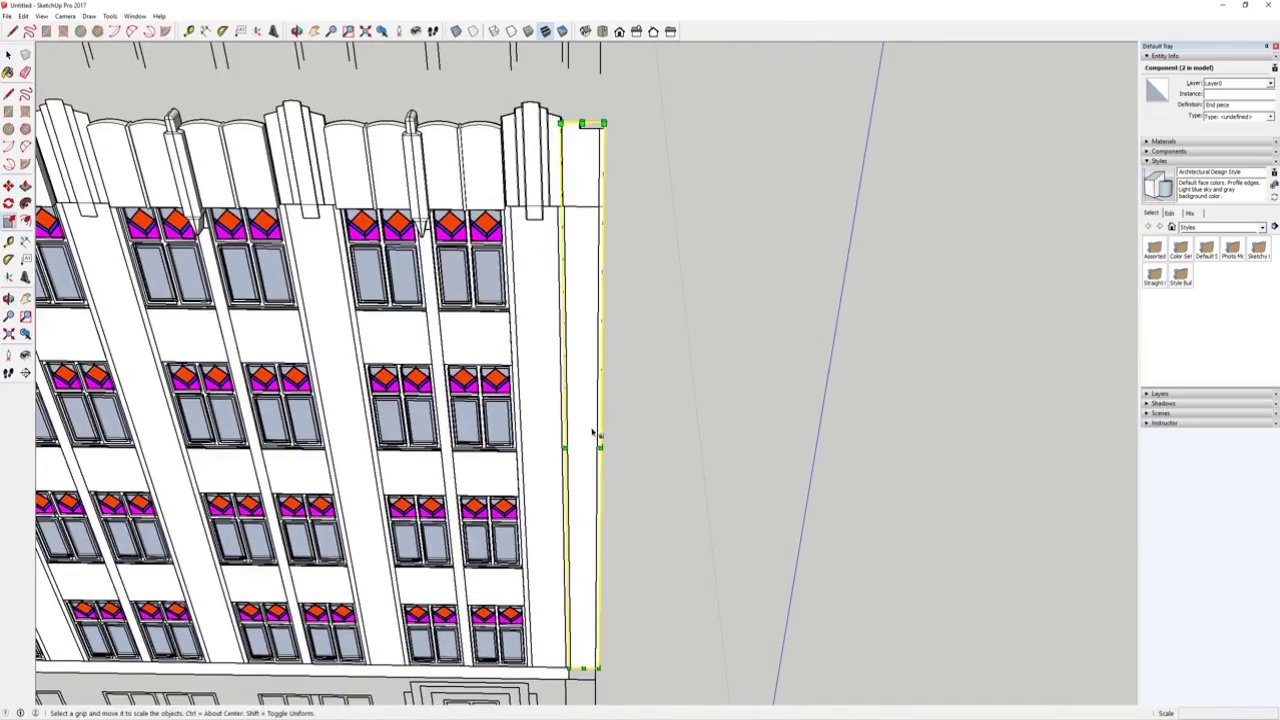
left_click(598, 432)
left_click(7, 57)
Set the back elevation view, open the facade linework for editing and select the horizontal band's face above the ground floors.
left_click(531, 226)
scroll(541, 272, "down", 7)
scroll(541, 272, "down", 1)
middle_click_drag(541, 272, 583, 190)
left_click(653, 32)
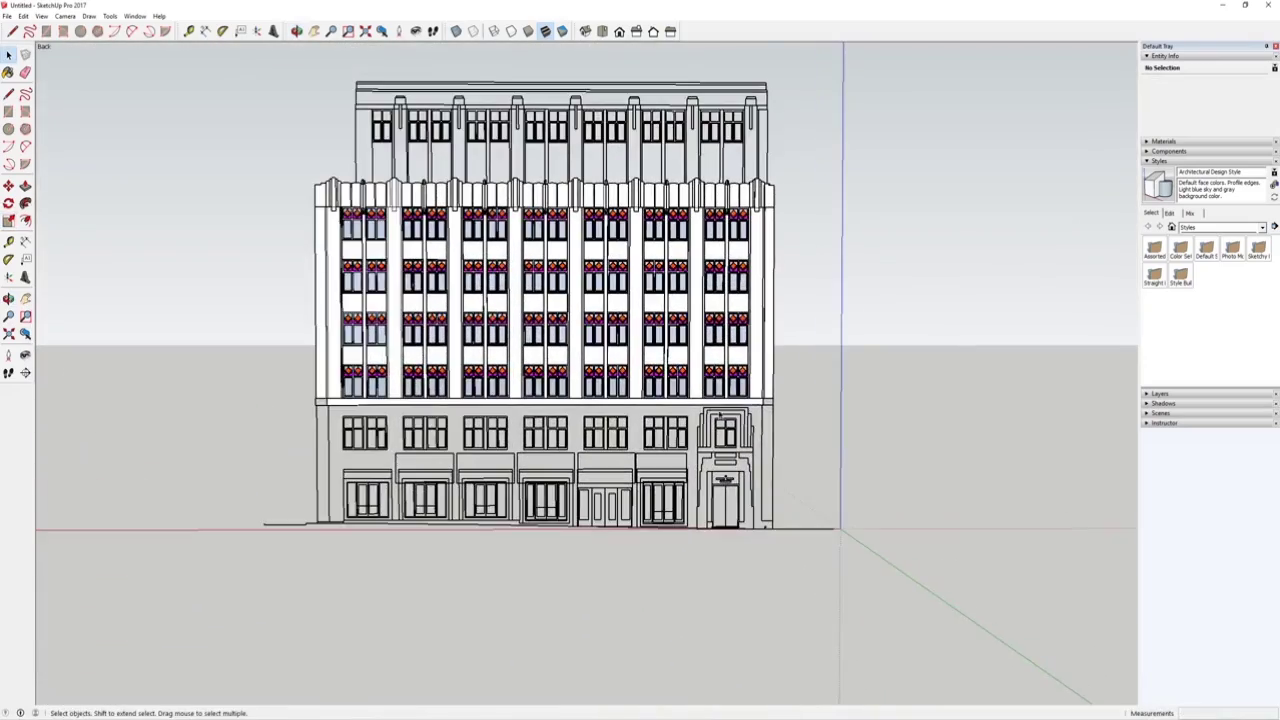
scroll(719, 414, "up", 3)
left_click(635, 405)
middle_click_drag(212, 397, 408, 394, "shift")
scroll(408, 394, "up", 4)
scroll(408, 394, "up", 3)
double_click(381, 409)
left_click(381, 409)
Trace the left corner pier's outline below the horizontal band with lines to close it as a face.
middle_click_drag(320, 417, 383, 405, "shift")
scroll(384, 405, "up", 2)
key("l")
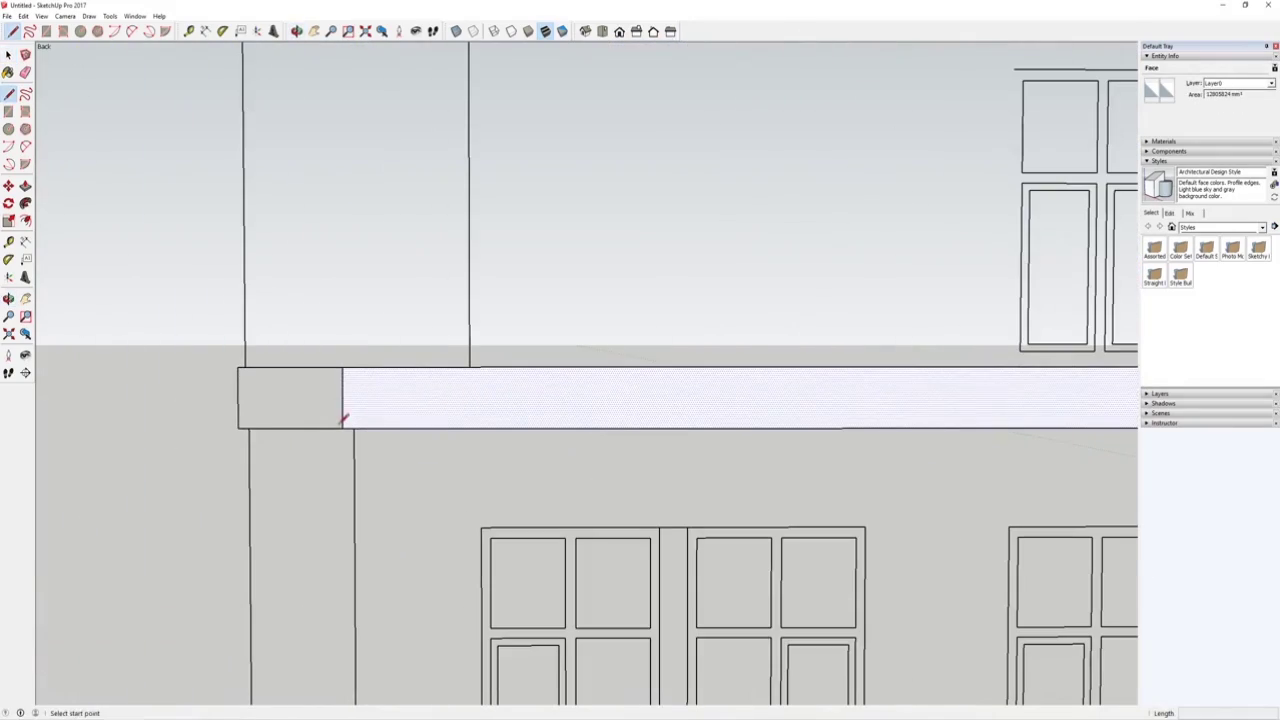
left_click(280, 422)
scroll(278, 400, "down", 6)
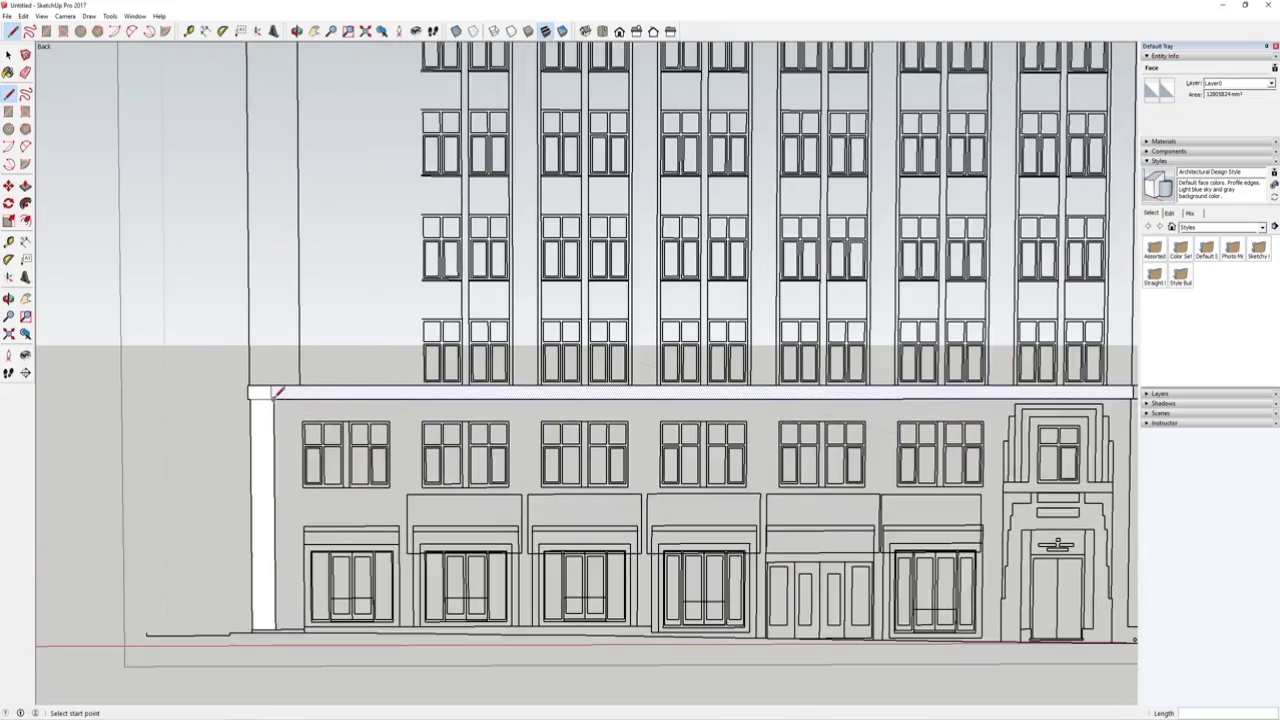
Draw lines at the right end of the horizontal band to close the open corner-pier outline where it meets the band.
left_click(277, 395)
scroll(600, 393, "down", 2)
scroll(922, 393, "up", 5)
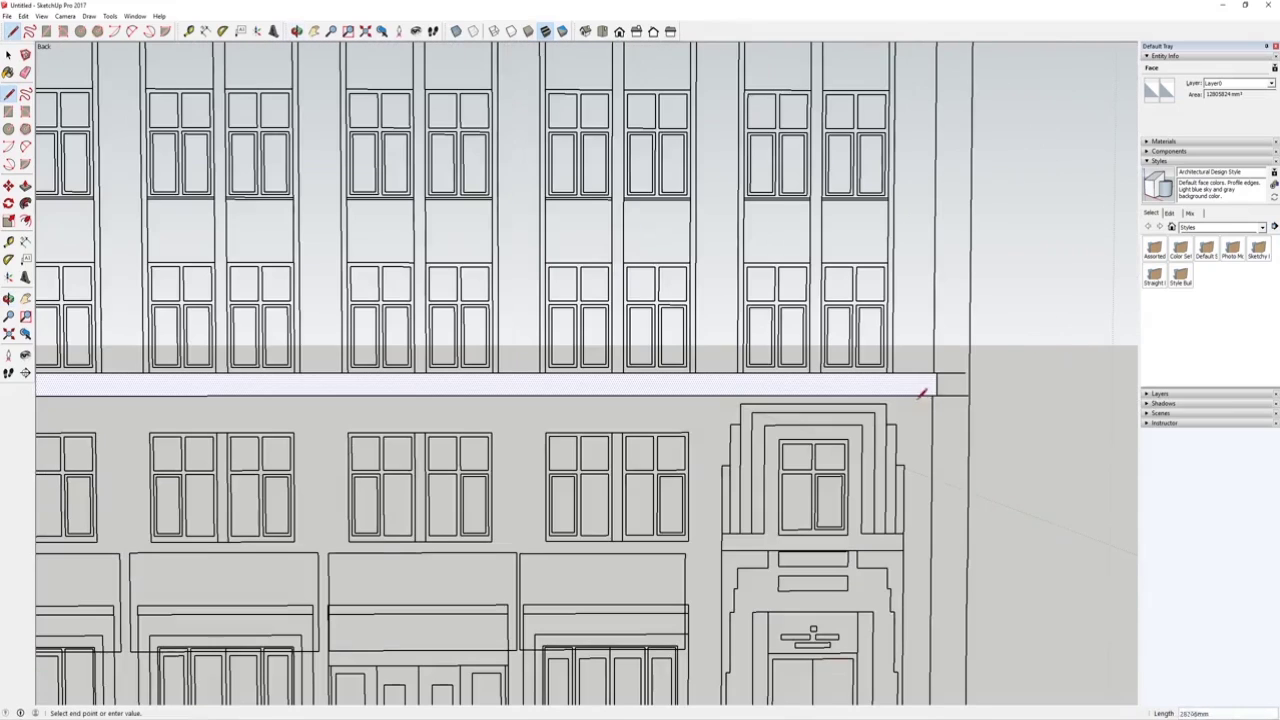
scroll(800, 385, "up", 4)
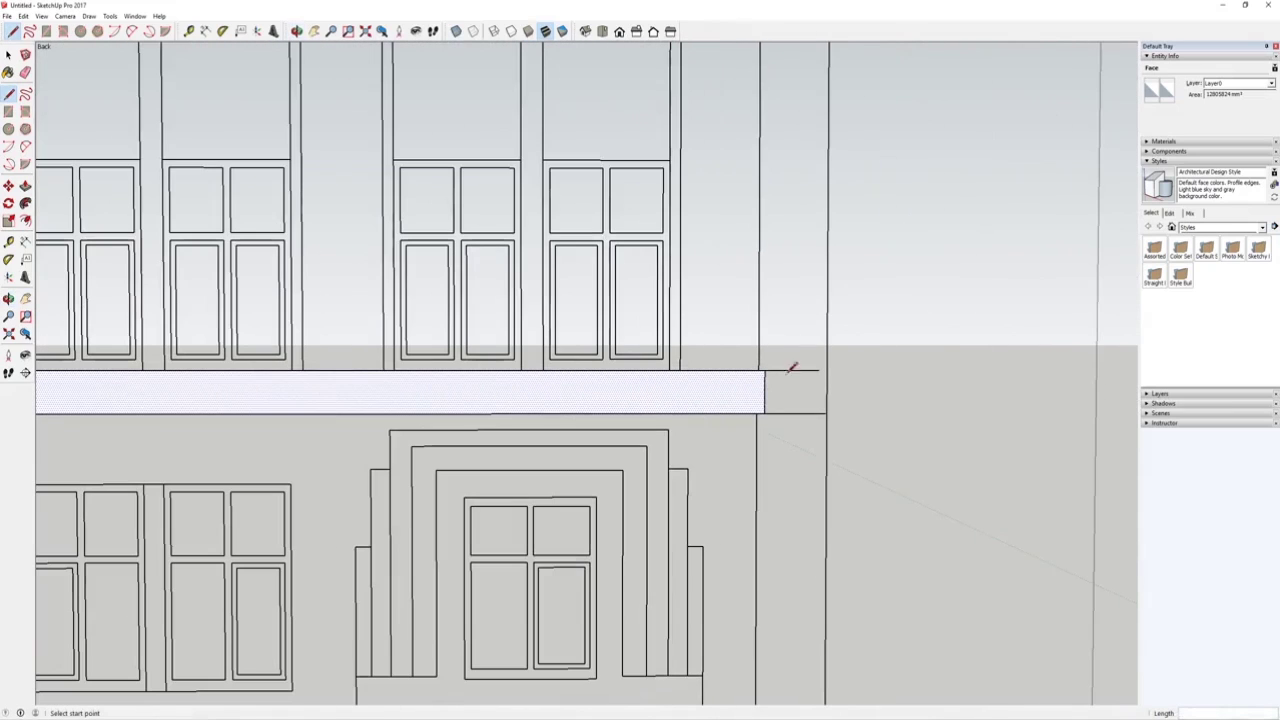
left_click(820, 368)
scroll(828, 408, "up", 3)
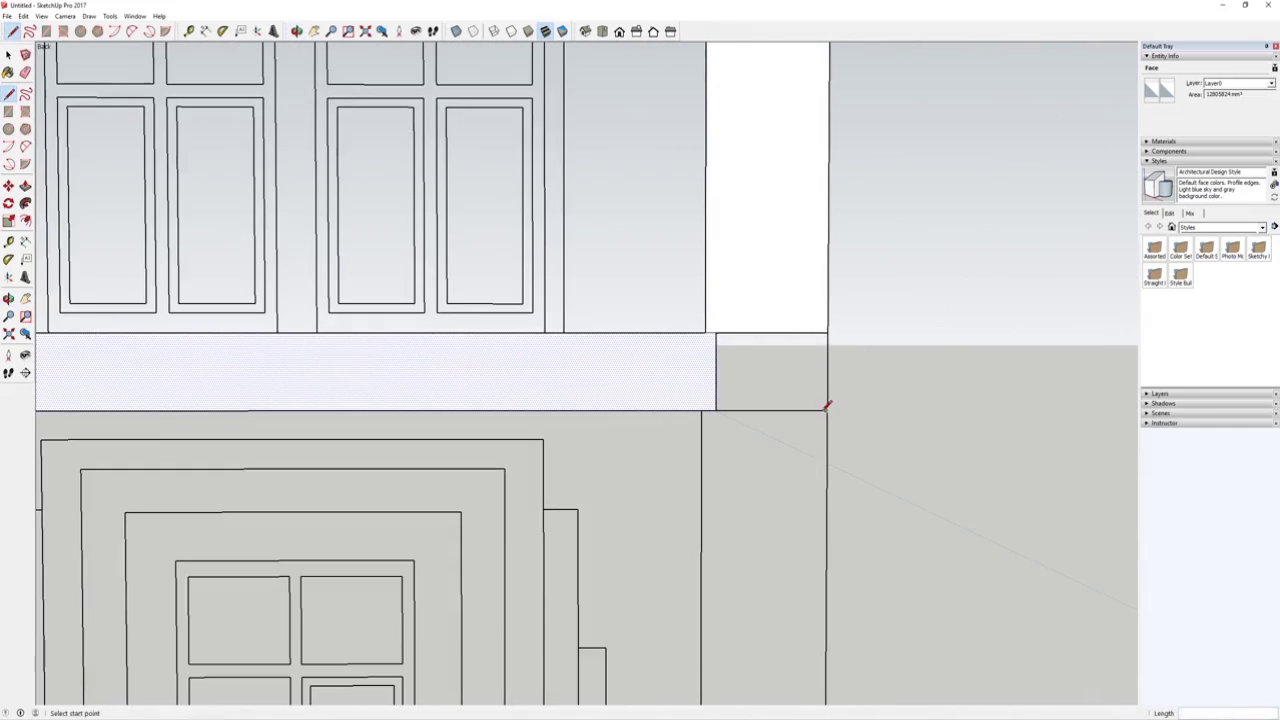
left_click(828, 408)
scroll(831, 400, "down", 8)
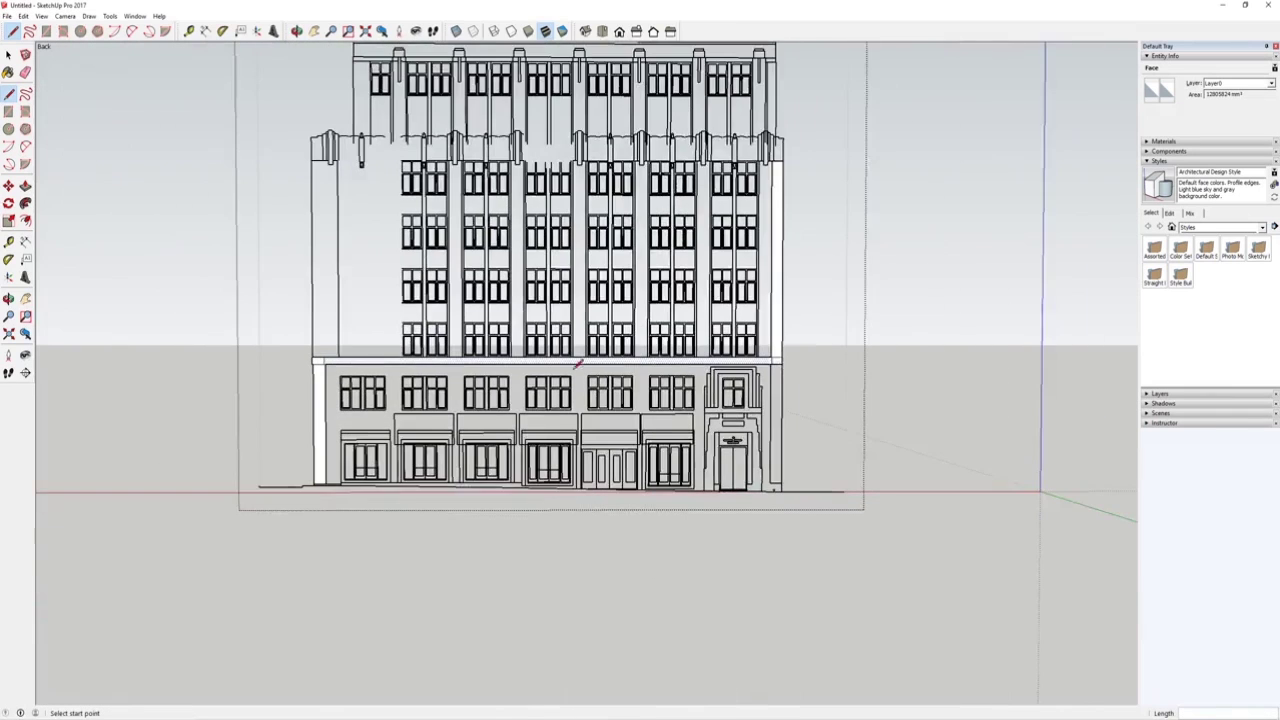
middle_click_drag(348, 233, 346, 213, "shift")
left_click(10, 32)
Switch to Windows Photo Viewer and examine the lower storeys and shopfronts in the _PMC1797.jpg and Night shot.jpg reference photos.
scroll(600, 588, "up", 2)
left_click(749, 718)
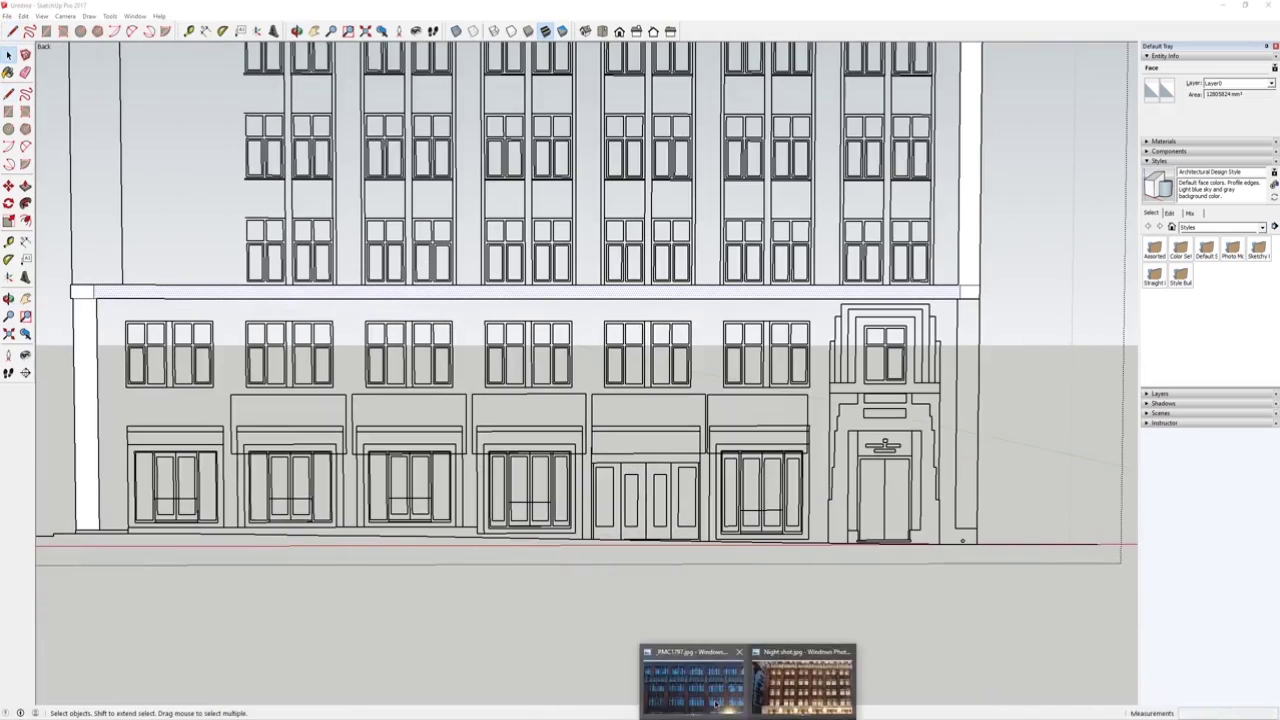
left_click(695, 686)
scroll(769, 384, "down", 6)
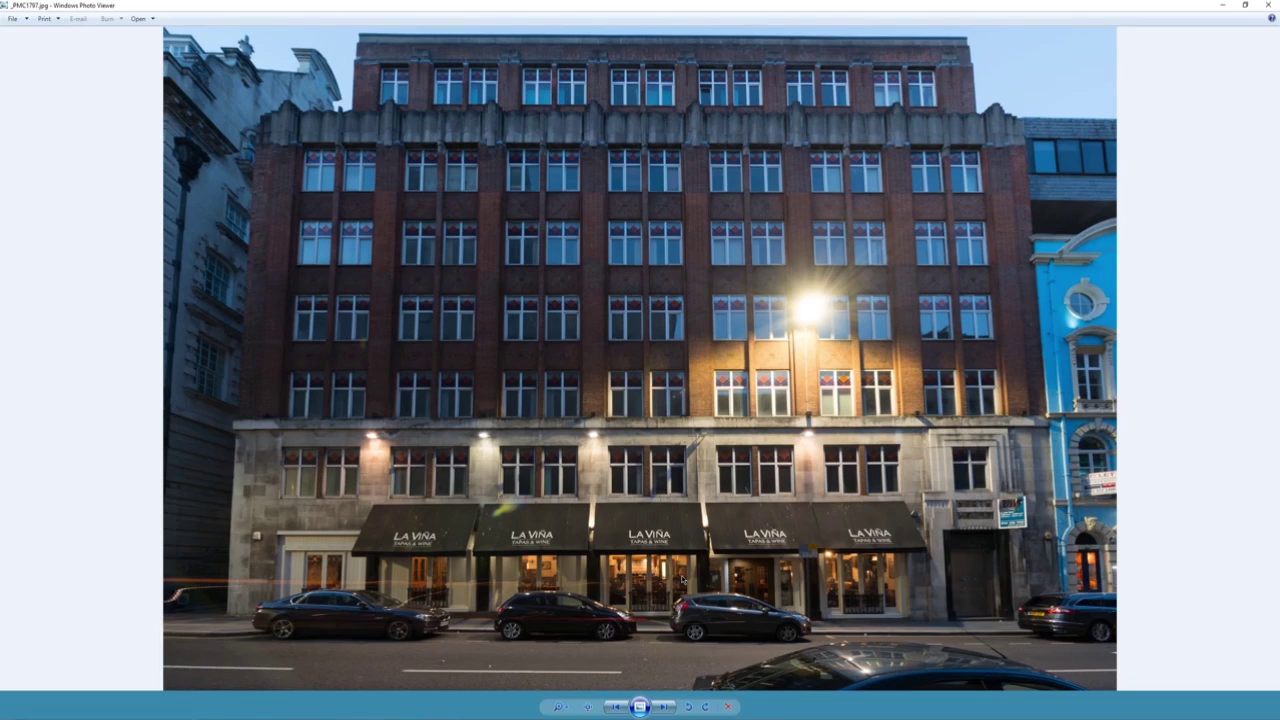
left_click(750, 717)
left_click(806, 688)
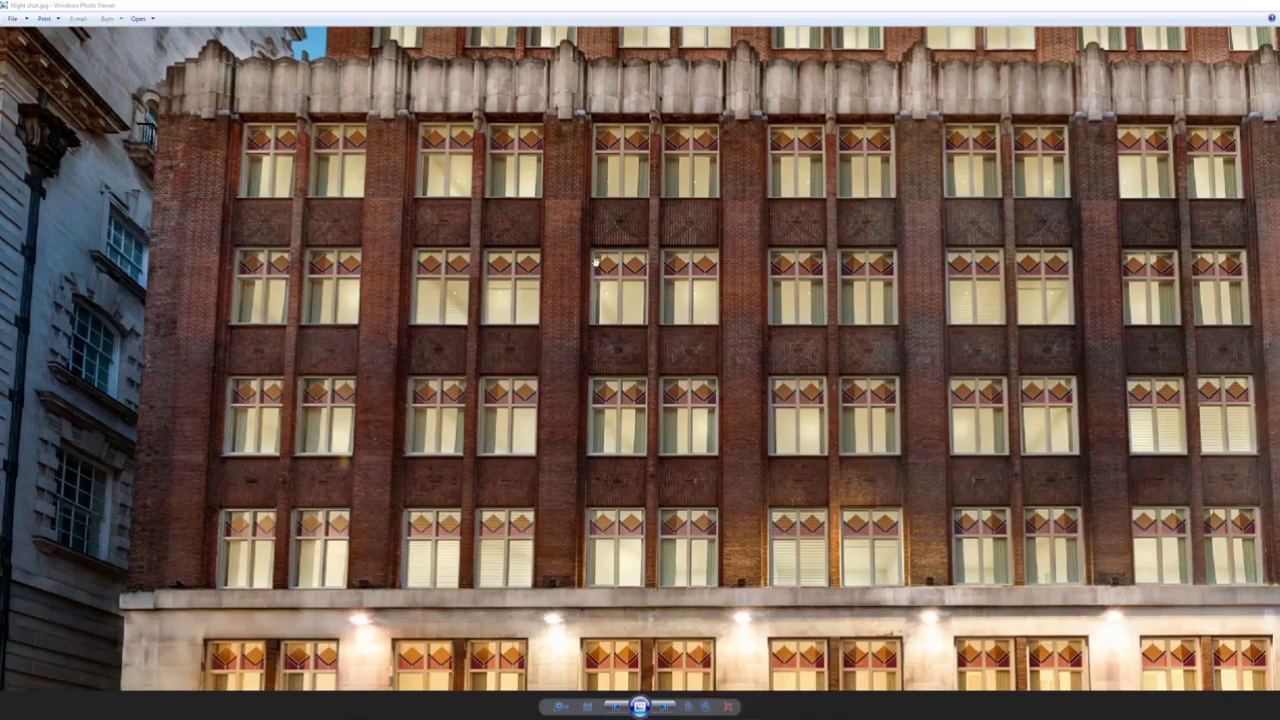
scroll(624, 352, "down", 3)
scroll(708, 589, "up", 1)
left_click_drag(617, 599, 802, 511)
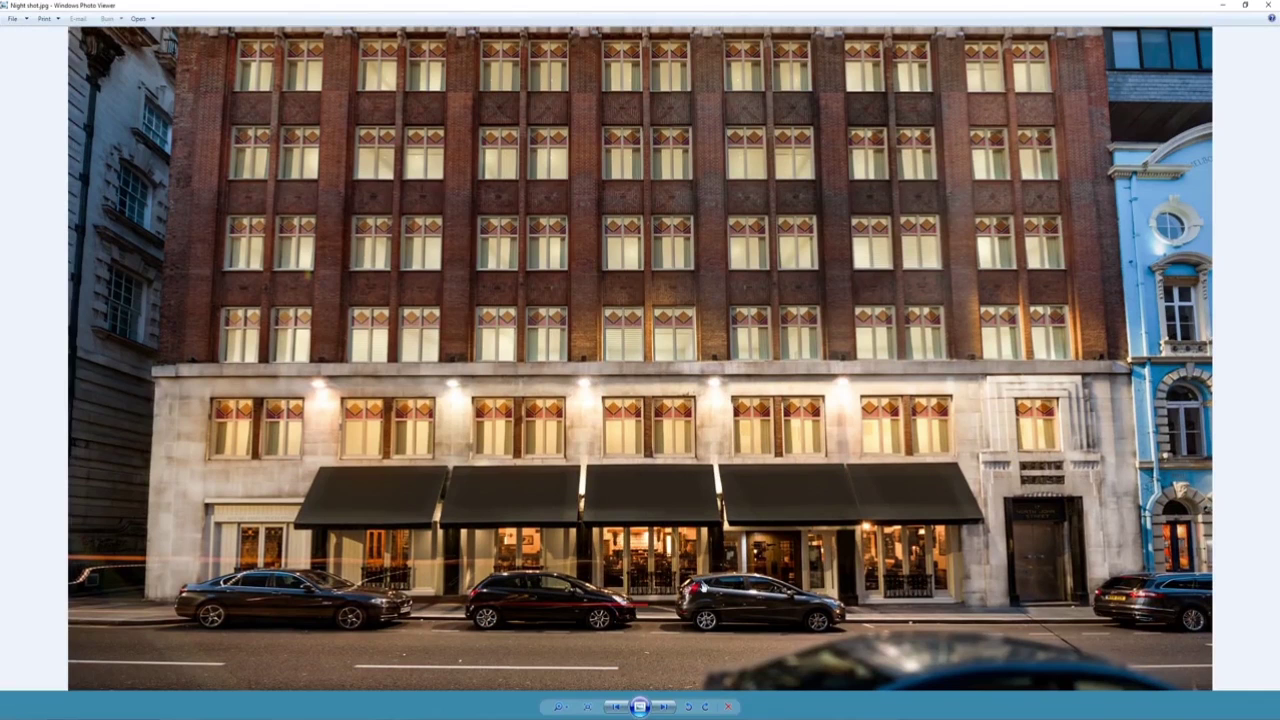
mouse_move(356, 718)
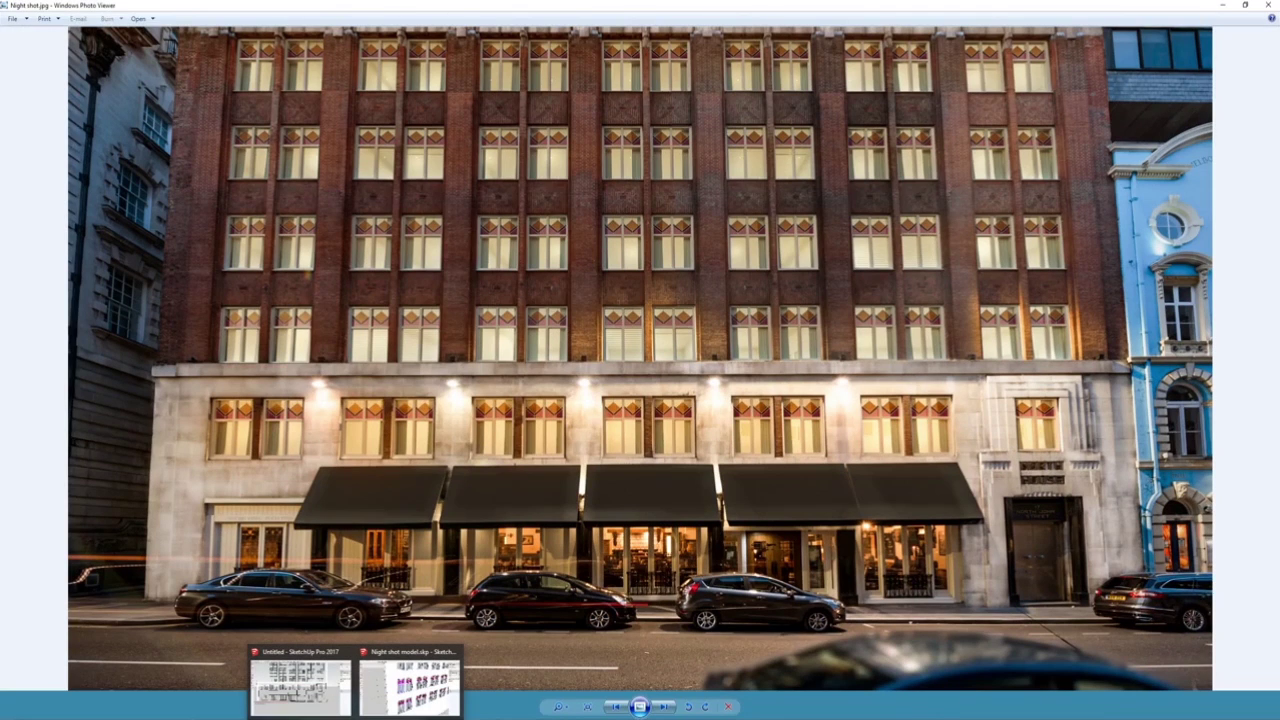
Return to the untitled SketchUp model and delete all the shopfront and awning linework below the lower window row, keeping the entrance.
left_click(305, 685)
scroll(305, 493, "up", 2)
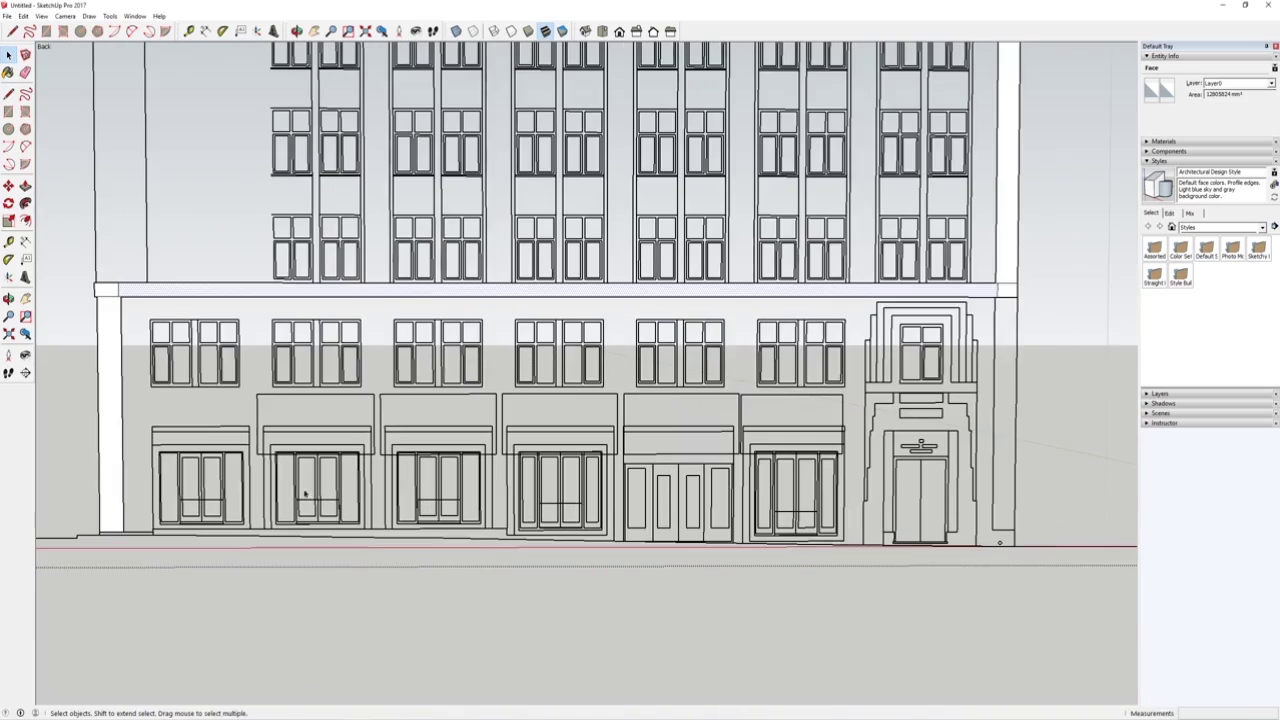
left_click_drag(149, 395, 849, 562)
key("Delete")
Try to close the lower-storey wall face with lines along the ground and at the left corner pier's base.
key("l")
left_click(822, 543)
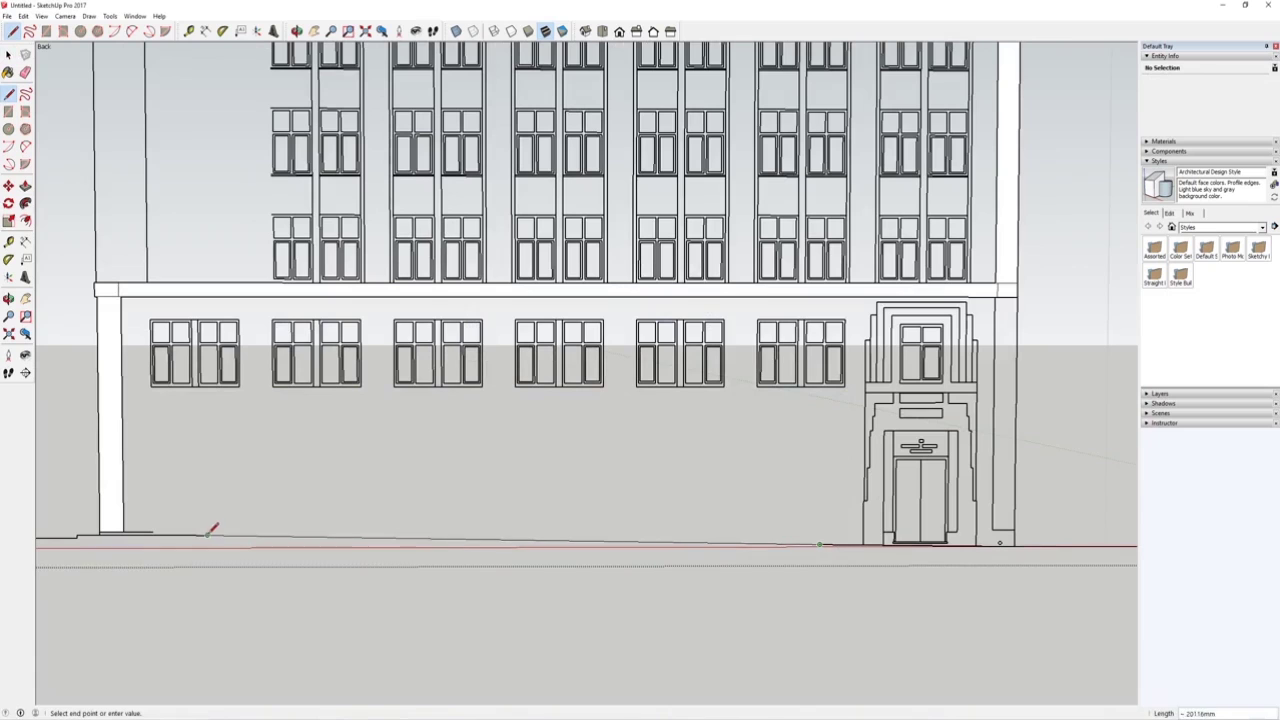
scroll(187, 540, "up", 8)
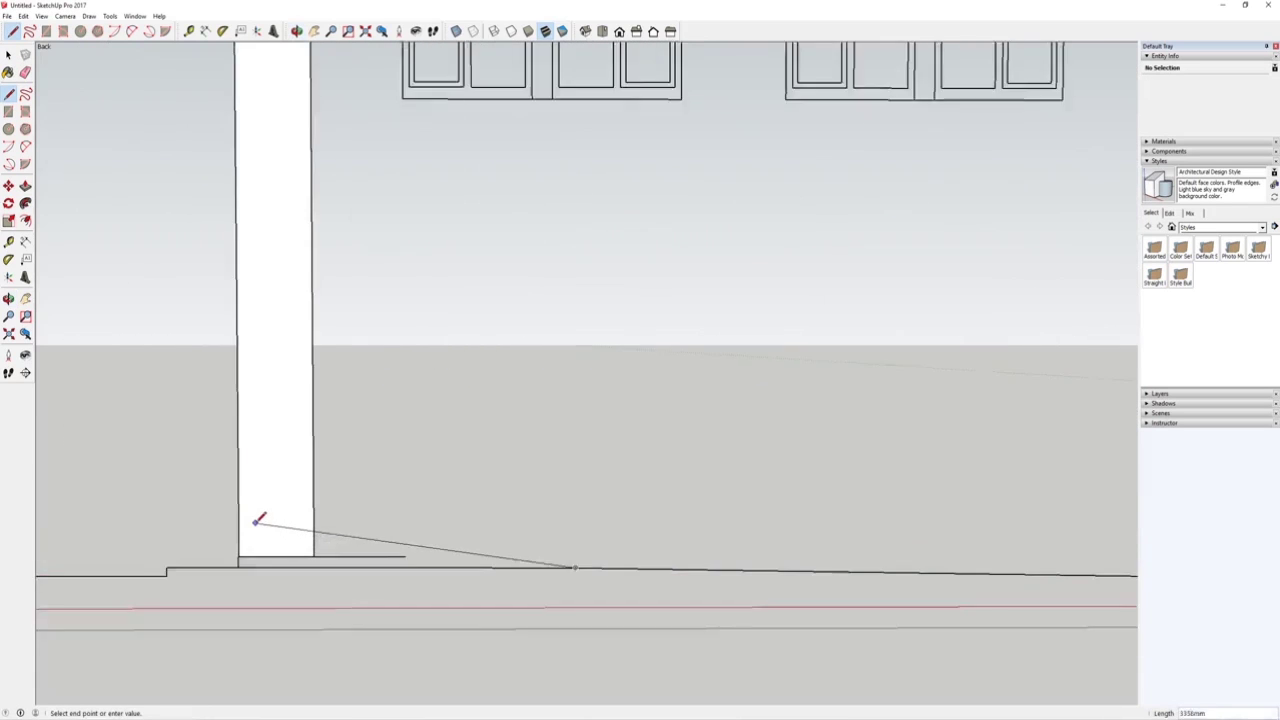
key("e")
key("l")
left_click(350, 601)
scroll(286, 534, "down", 6)
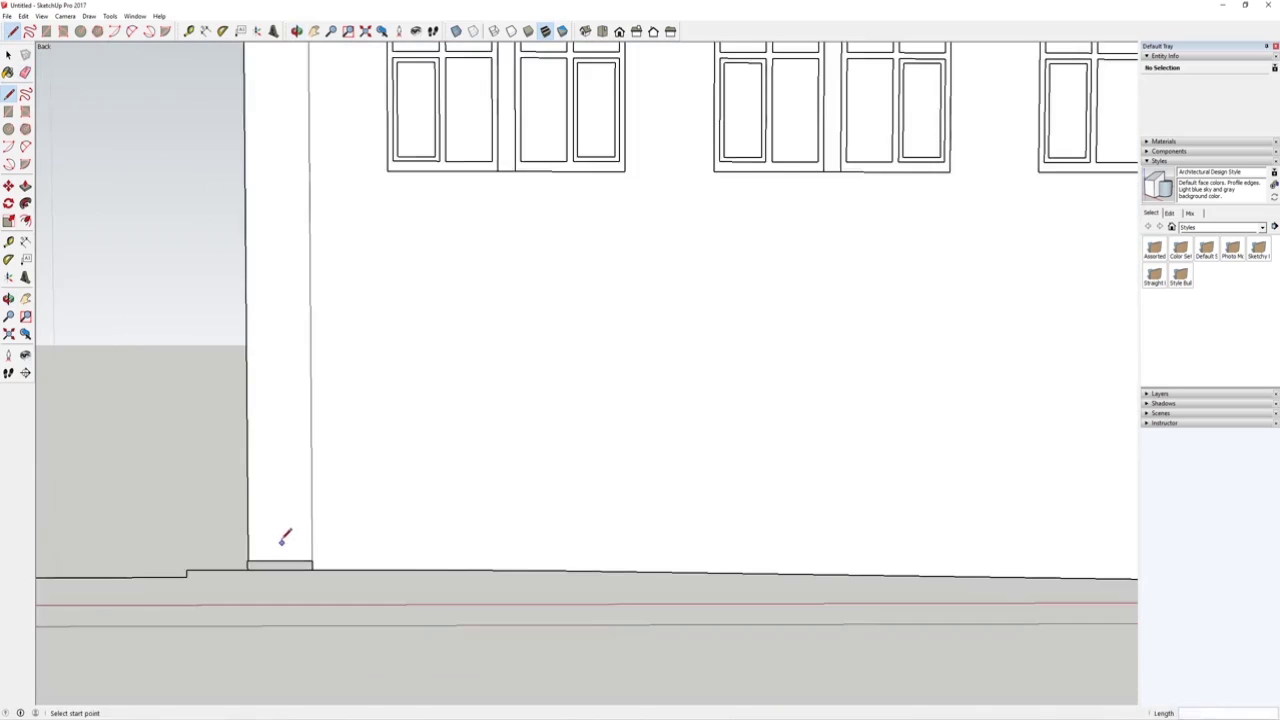
scroll(328, 535, "up", 5)
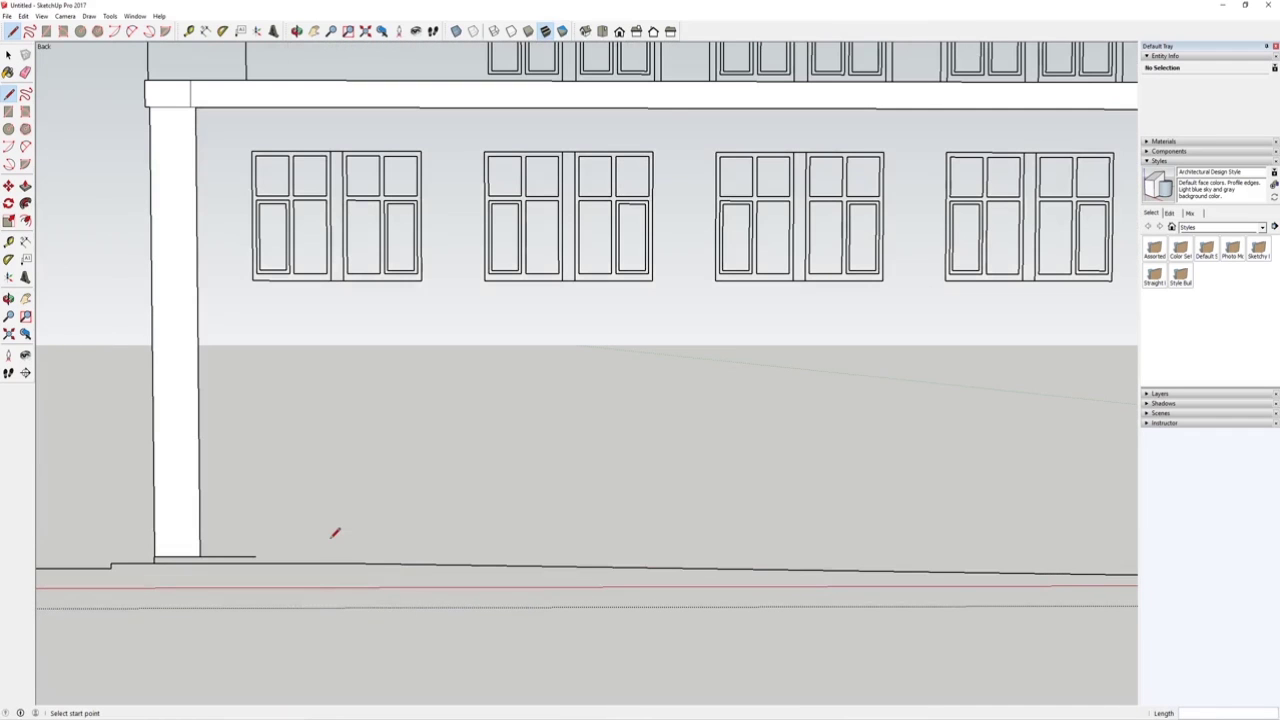
scroll(334, 530, "down", 5)
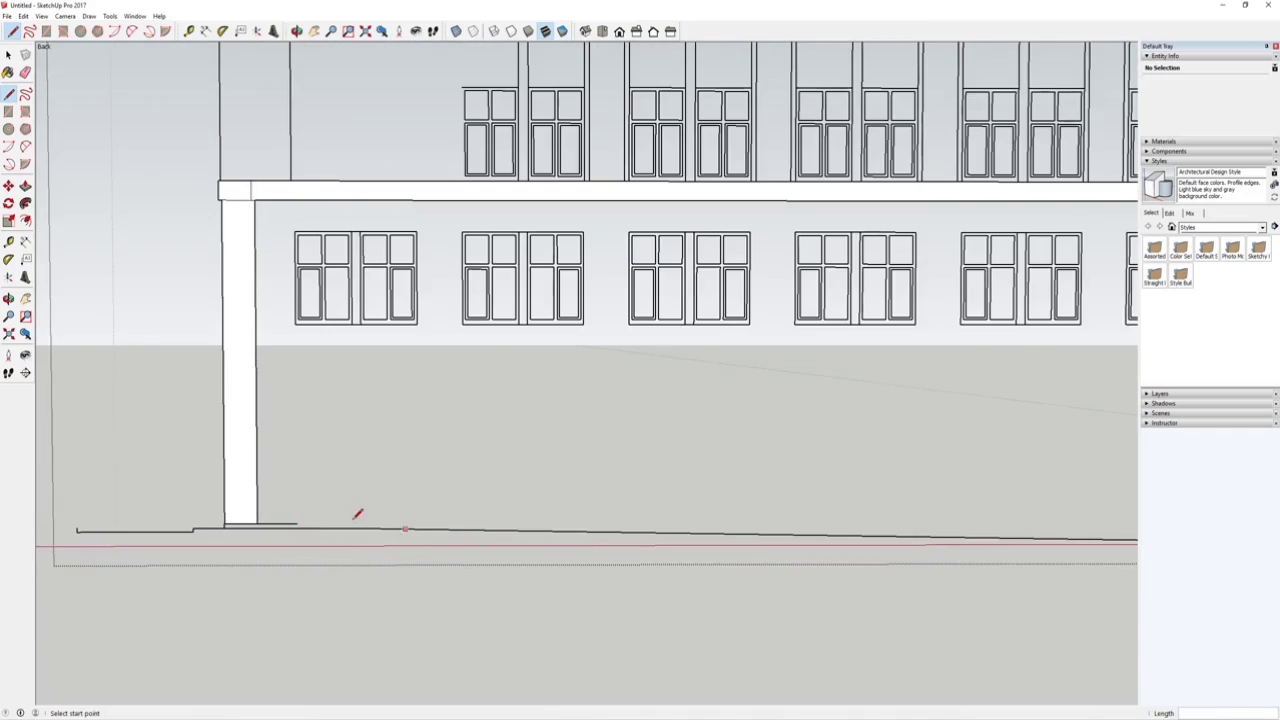
scroll(383, 519, "down", 3)
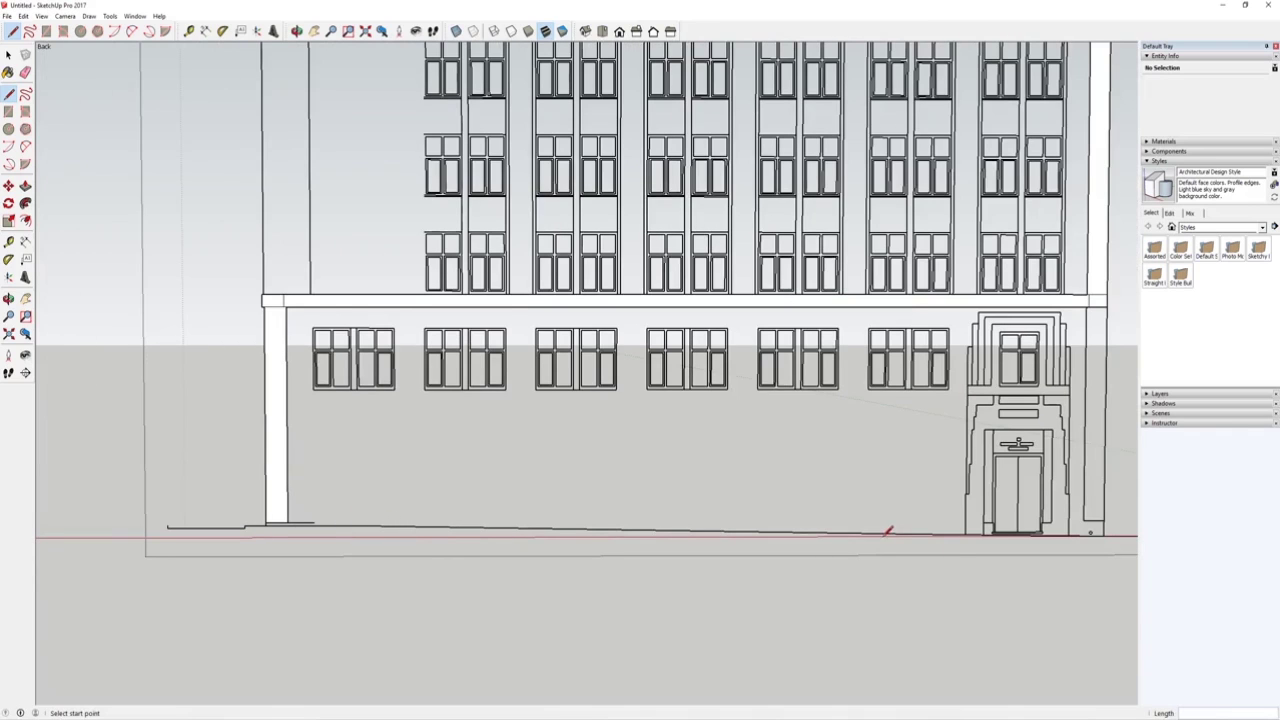
Erase the stray horizontal line projecting from the left corner pier's base into the wall area.
scroll(324, 482, "up", 6)
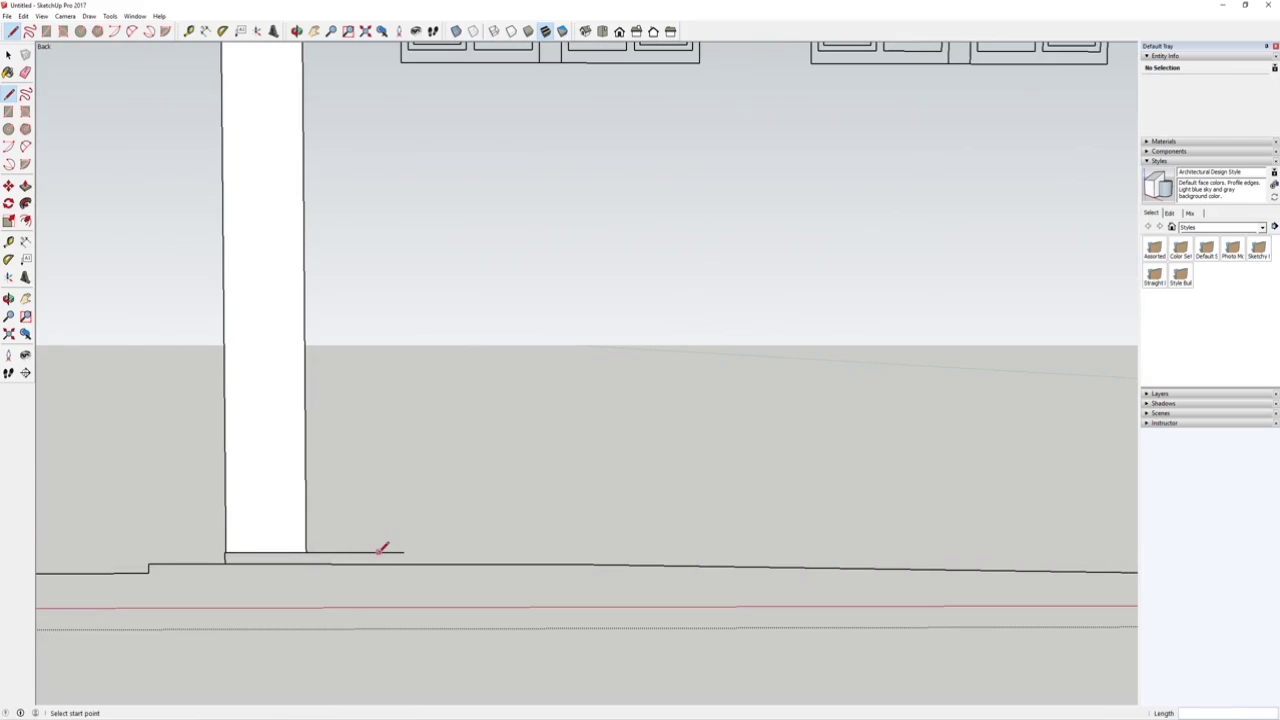
scroll(327, 549, "up", 1)
scroll(350, 541, "down", 1)
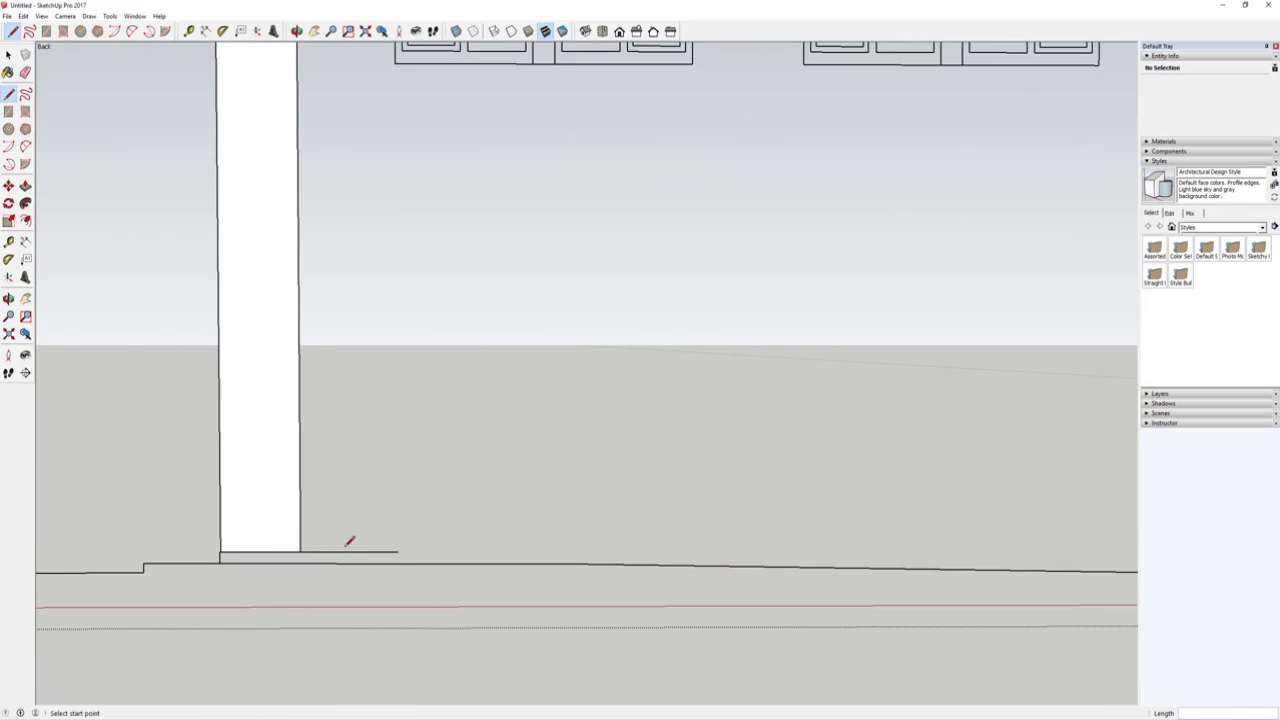
scroll(340, 549, "up", 1)
key("e")
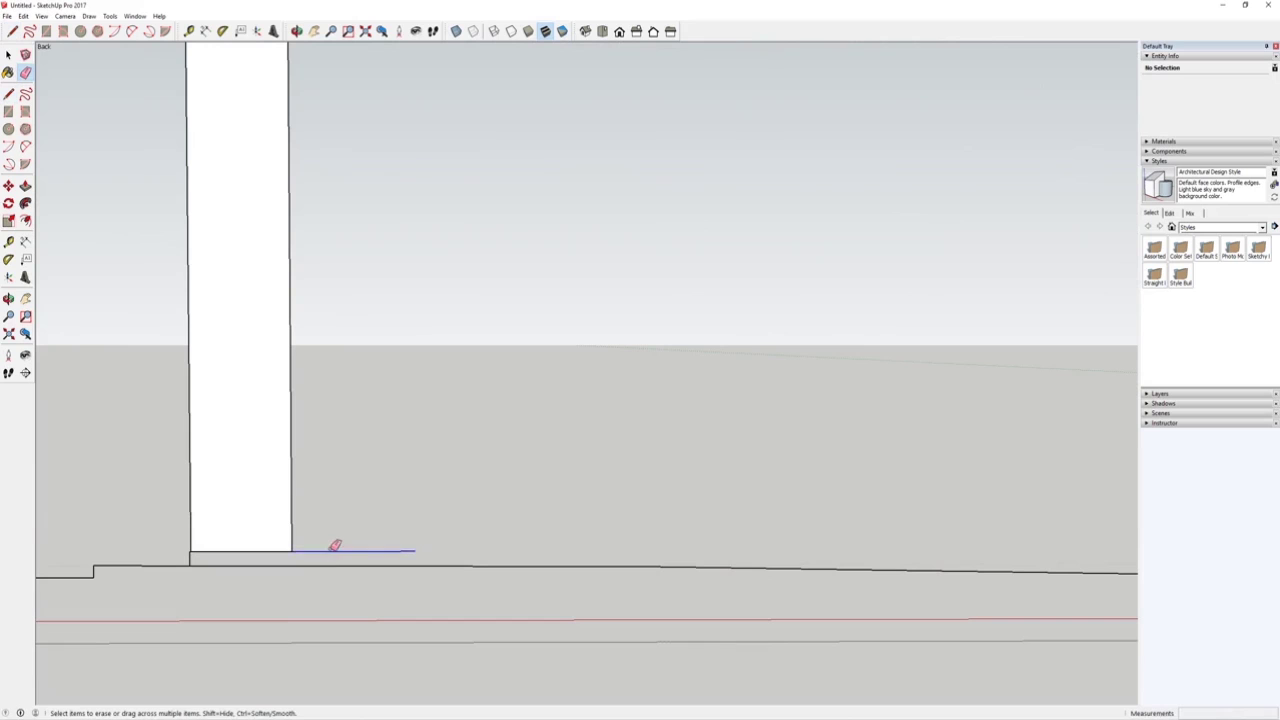
left_click_drag(335, 546, 282, 545)
scroll(282, 545, "down", 3)
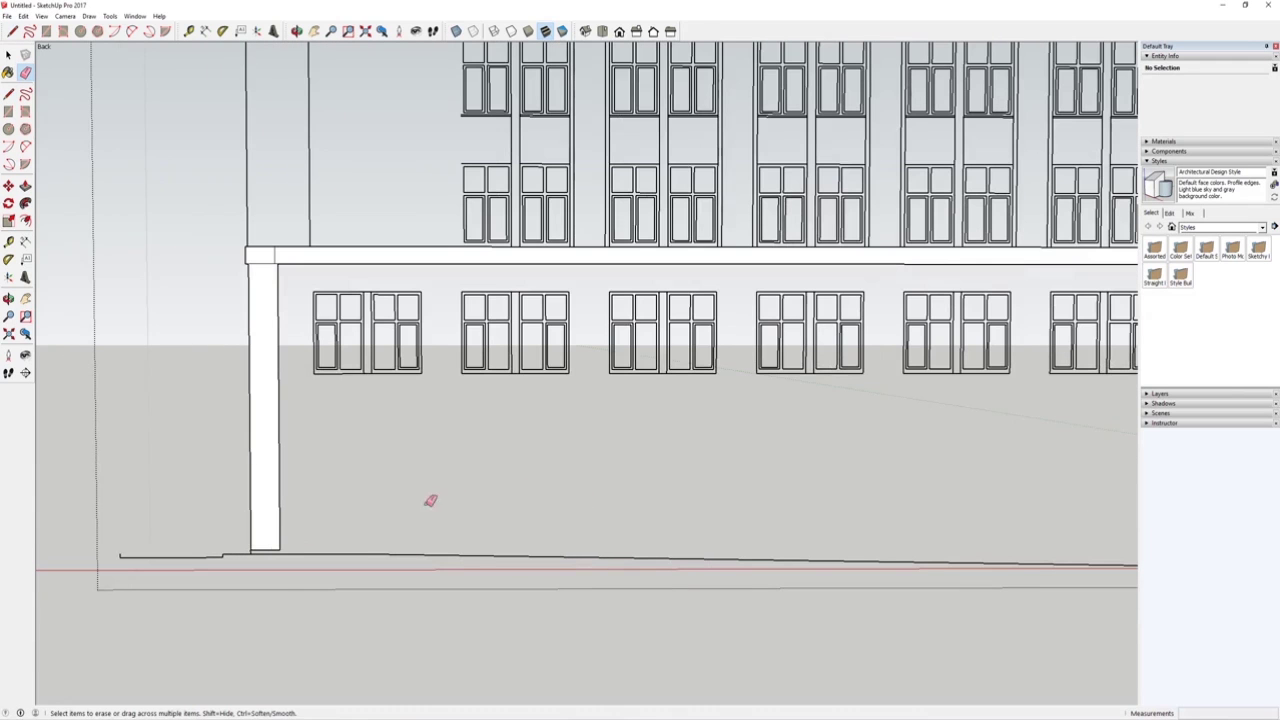
scroll(520, 502, "down", 3)
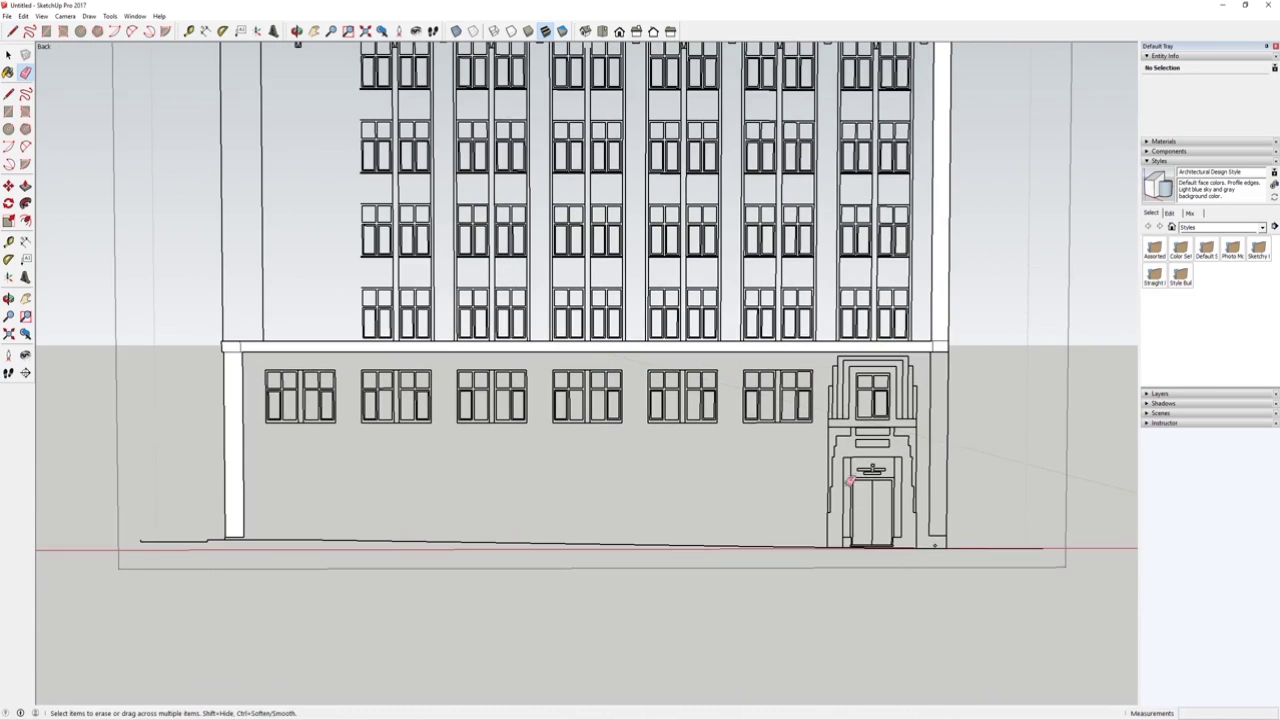
Draw a vertical line from the left corner pier's inner bottom corner down to the ground line to close the lower-storey wall face.
scroll(440, 510, "up", 1)
scroll(311, 537, "up", 2)
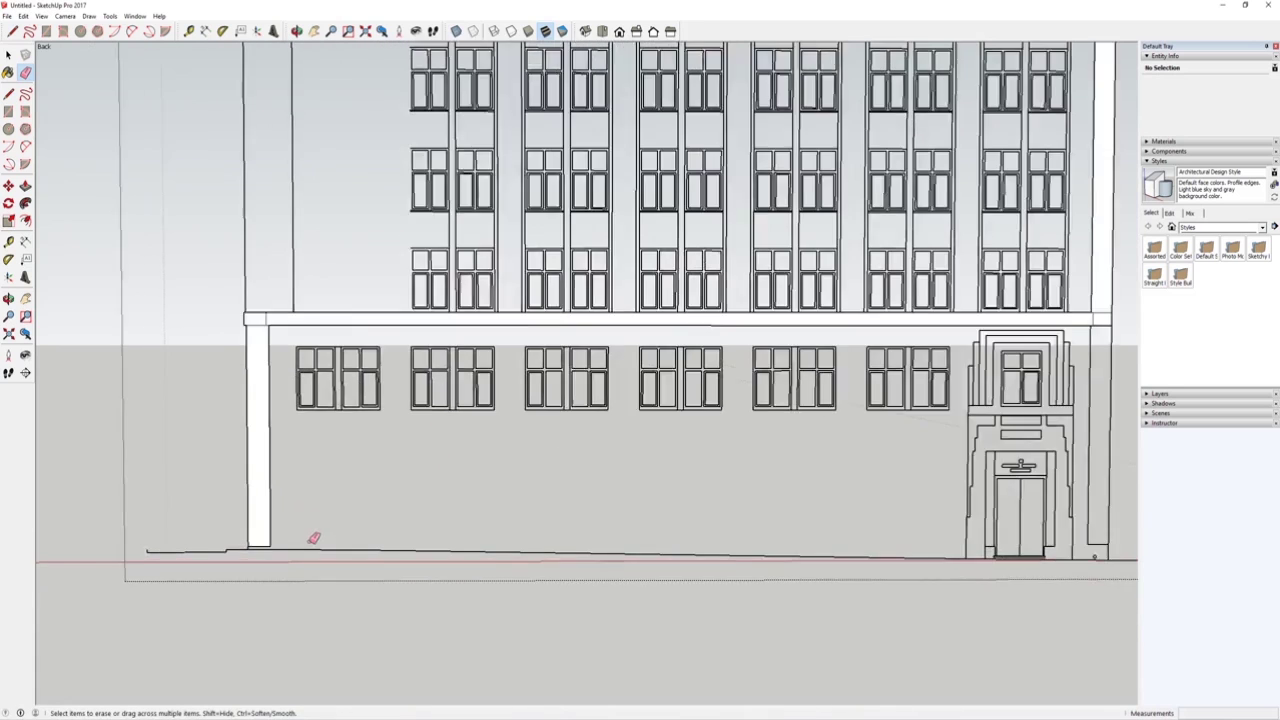
scroll(254, 537, "down", 1)
scroll(251, 535, "up", 4)
key("l")
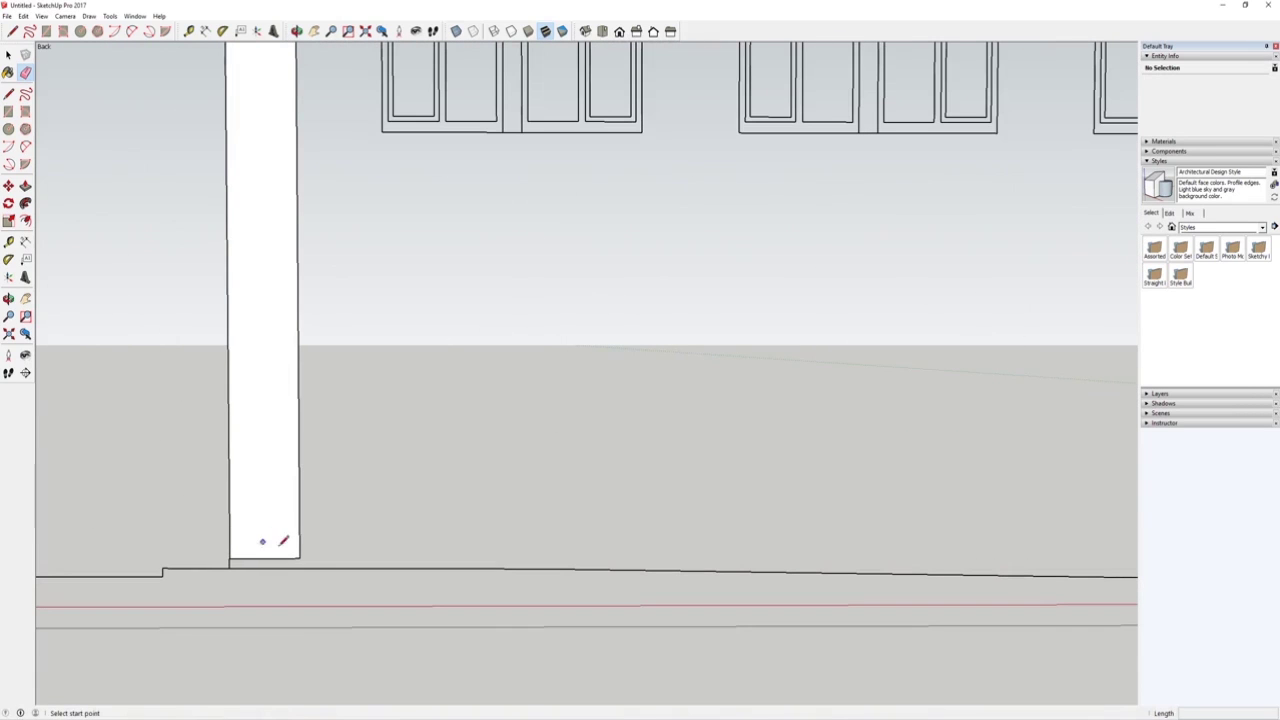
left_click(299, 557)
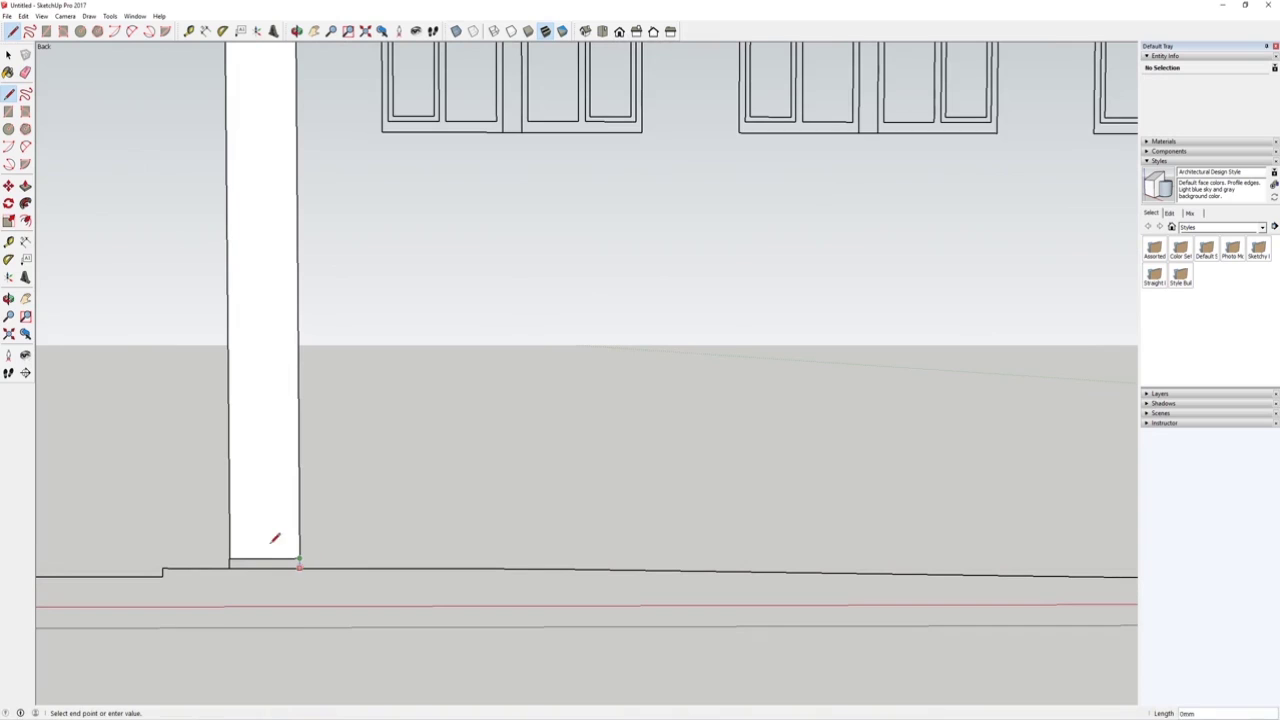
scroll(290, 556, "down", 1)
left_click(298, 566)
scroll(267, 518, "down", 5)
Try to close the plinth face beneath the left corner pier with a line at its outer bottom corner.
scroll(268, 523, "up", 7)
scroll(298, 525, "up", 2)
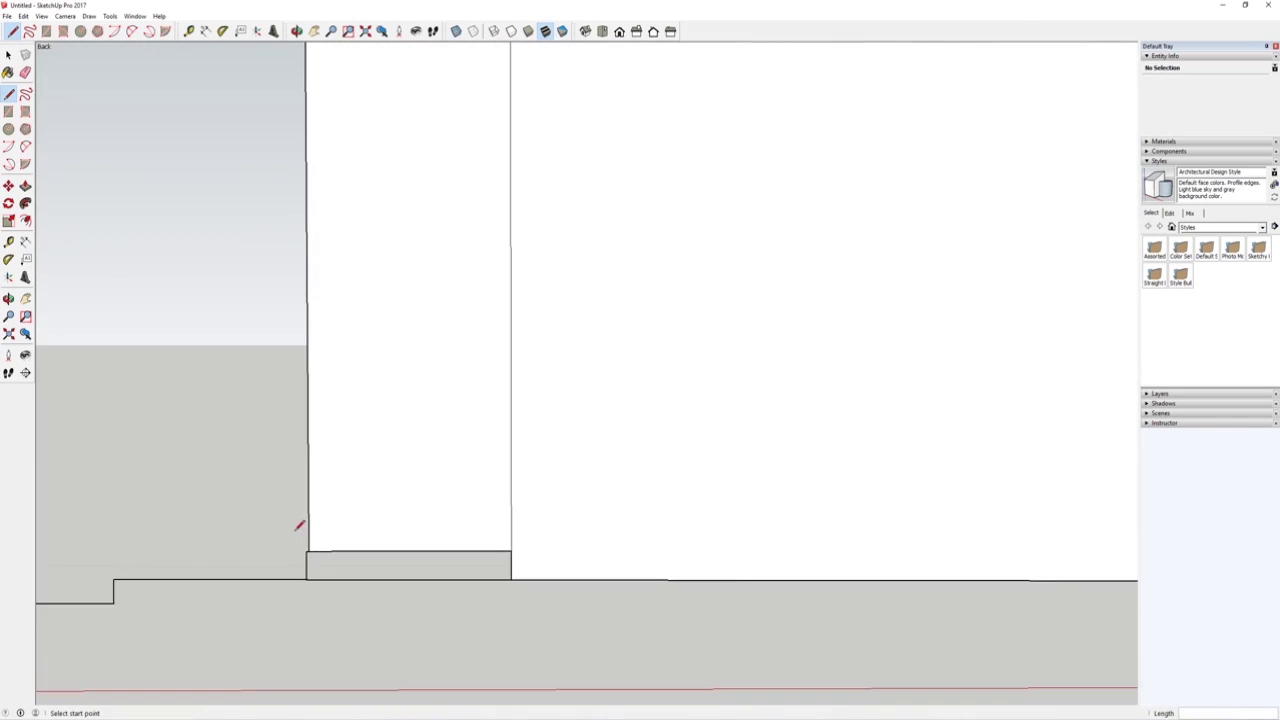
left_click(309, 578)
scroll(323, 569, "down", 5)
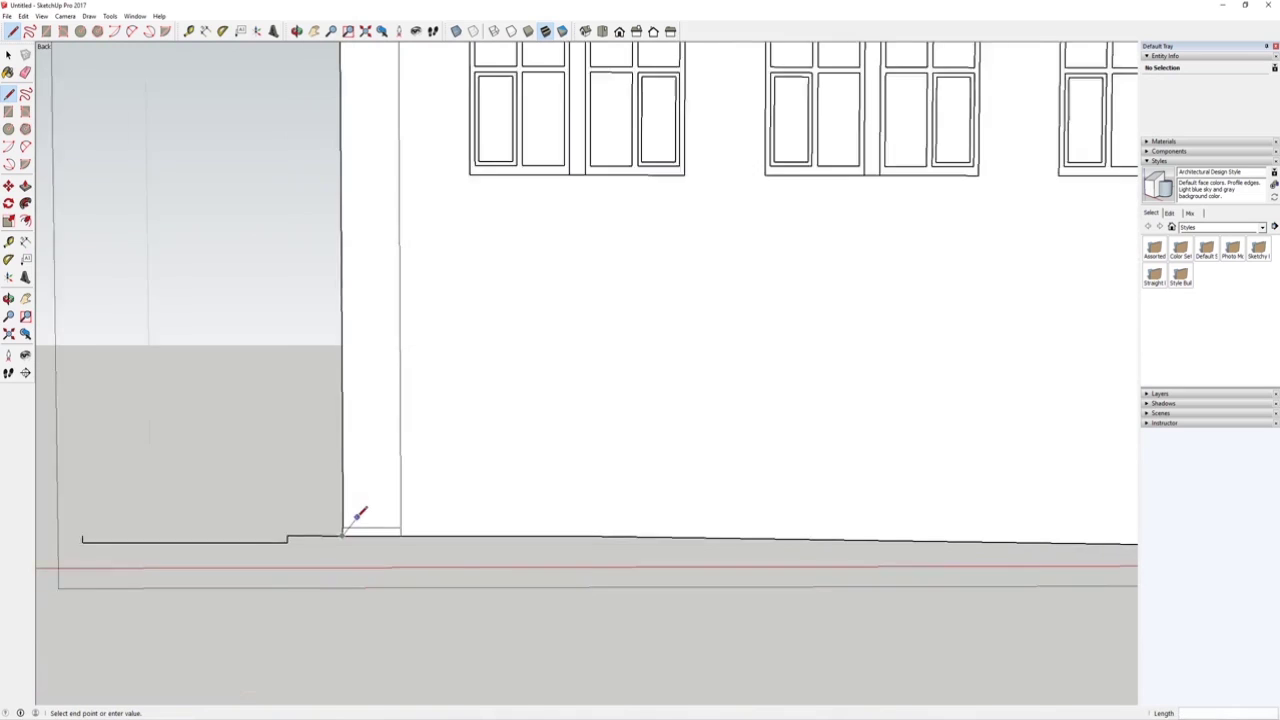
left_click(8, 55)
scroll(586, 403, "down", 3)
scroll(337, 523, "up", 4)
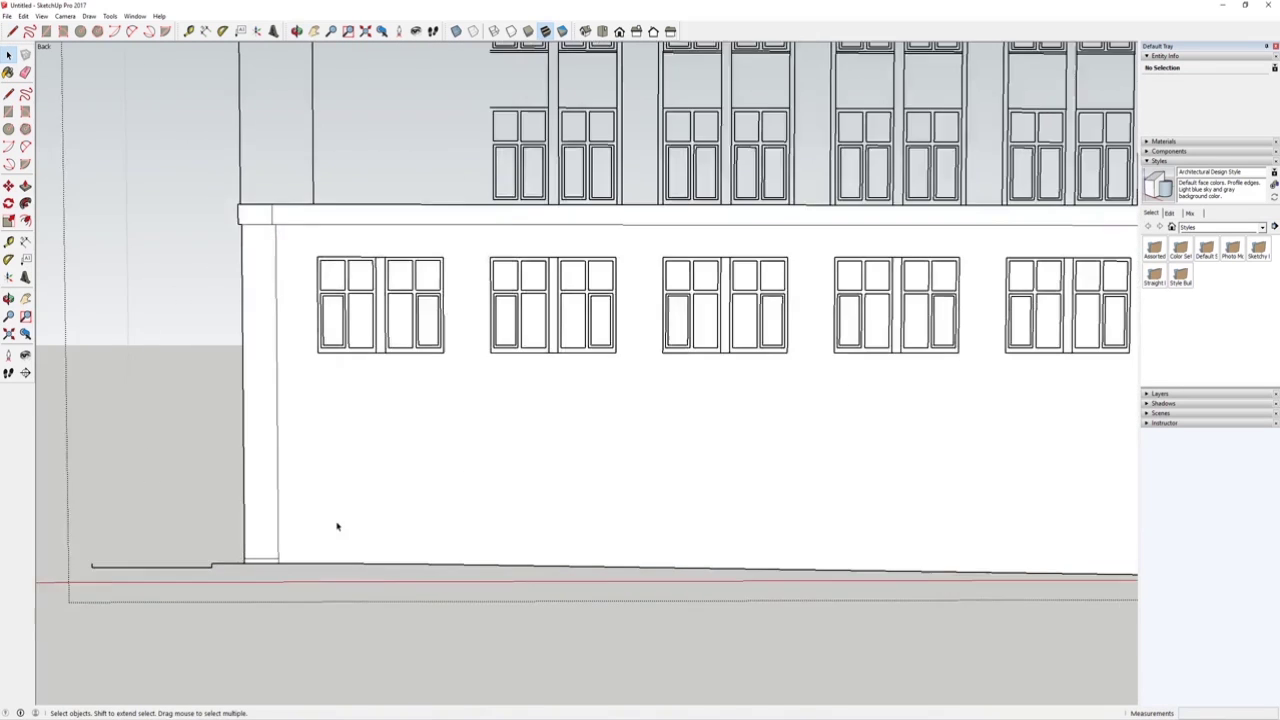
scroll(106, 609, "down", 2)
scroll(231, 589, "up", 6)
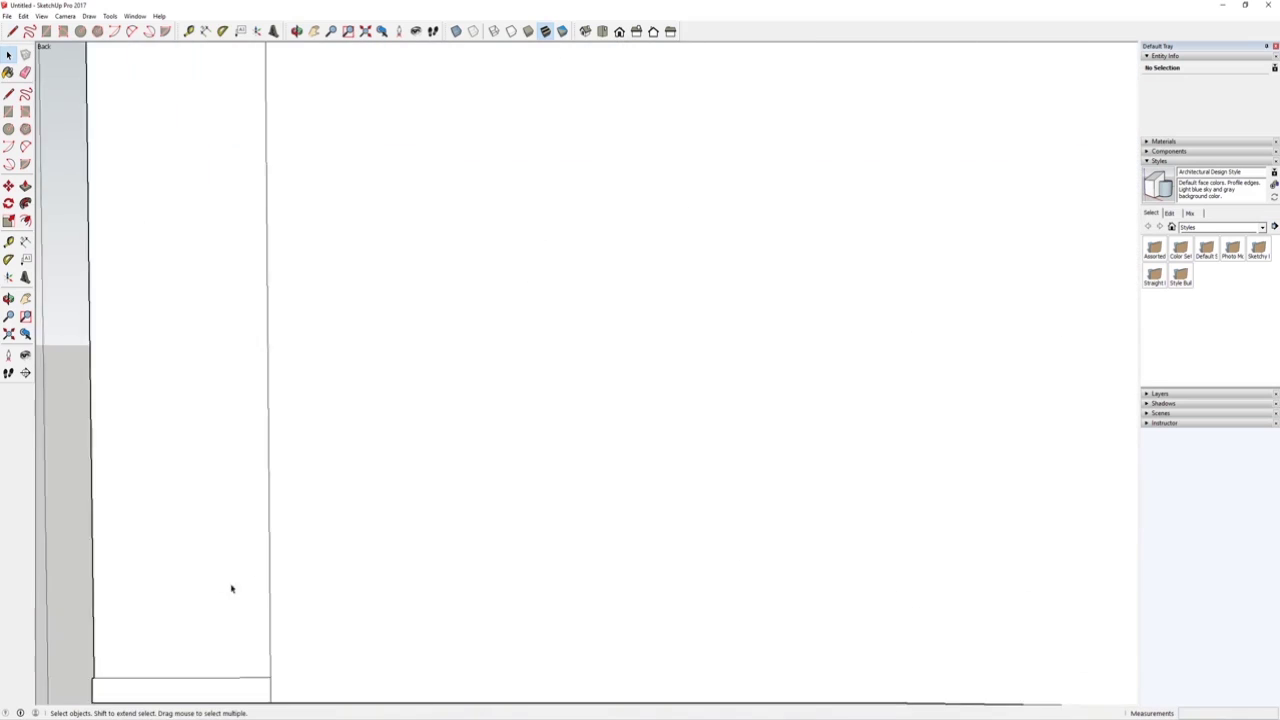
scroll(334, 540, "up", 2)
scroll(354, 517, "up", 1)
scroll(300, 543, "up", 1)
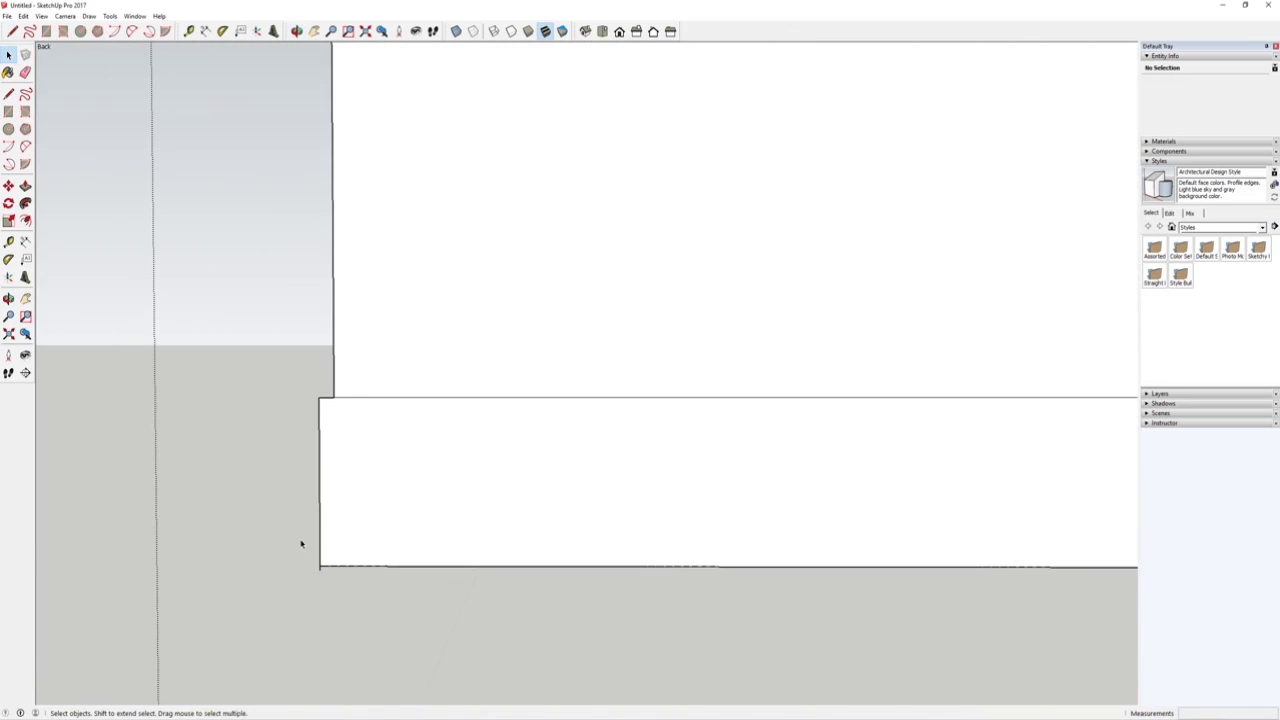
scroll(393, 513, "down", 1)
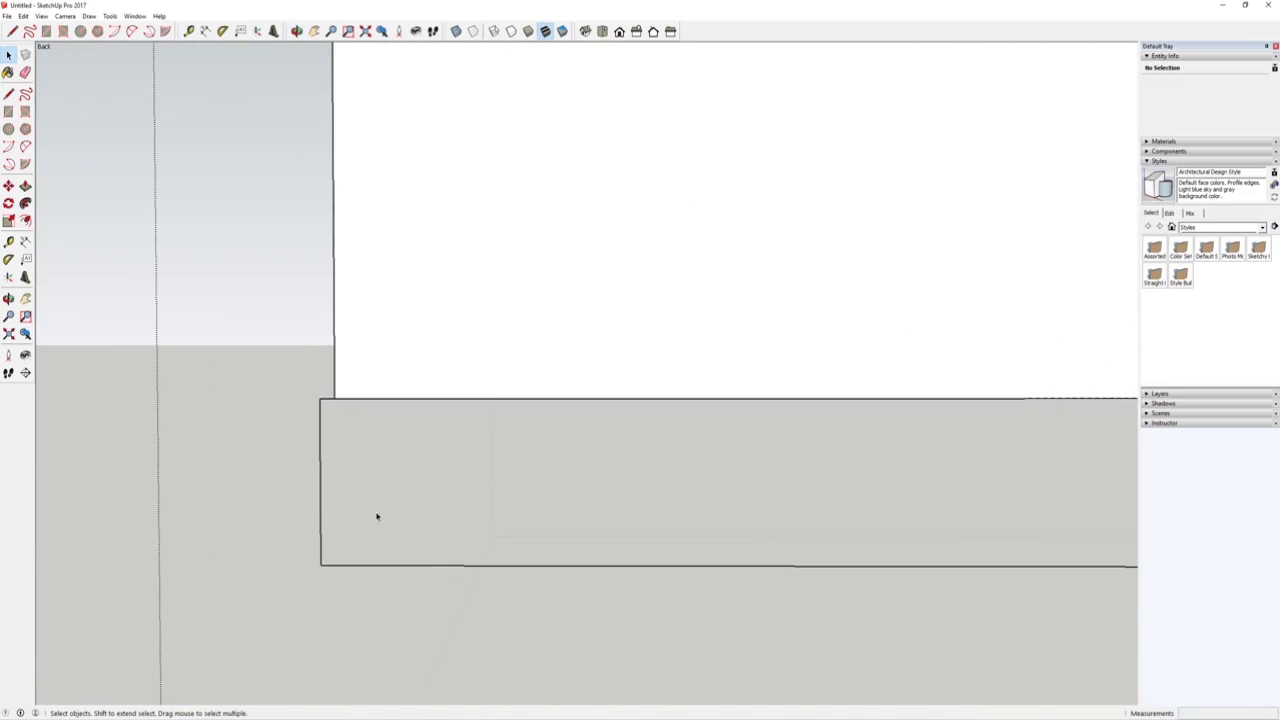
Replace the plinth's outer vertical edge beneath the left corner pier with a new line joining its lower and upper corners.
left_click(319, 500)
key("l")
left_click(321, 566)
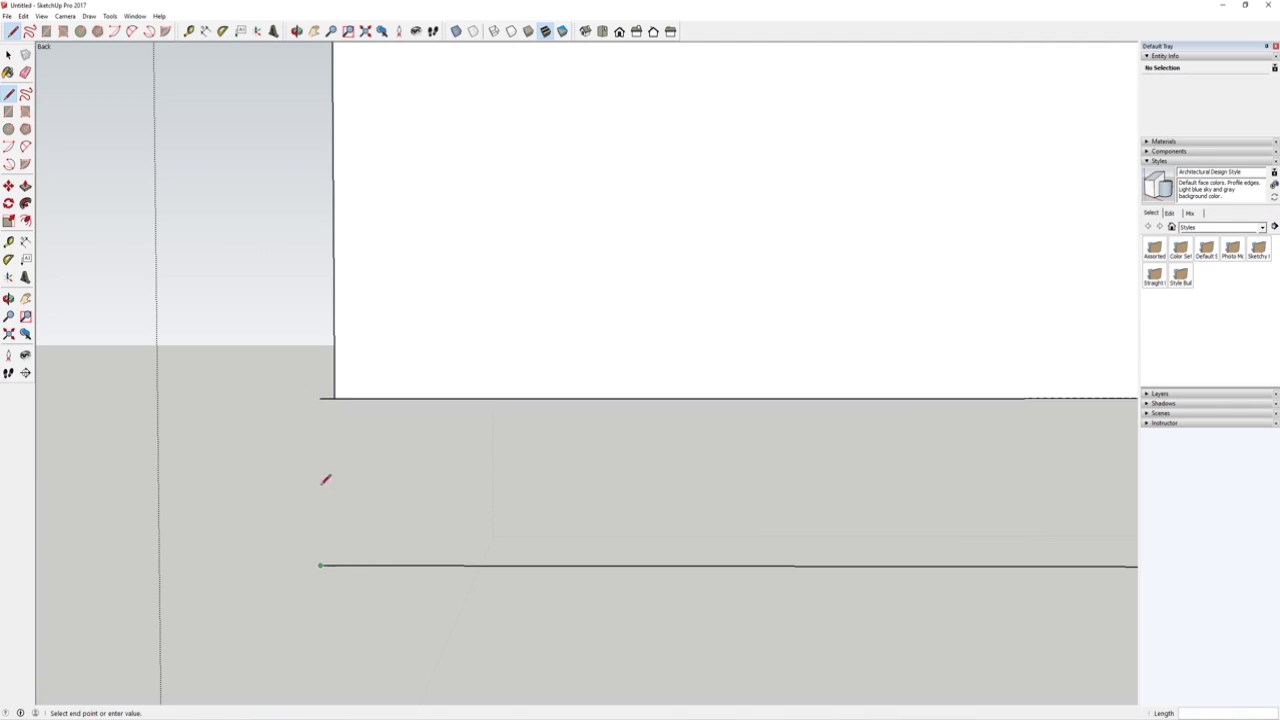
left_click(321, 399)
scroll(424, 423, "down", 5)
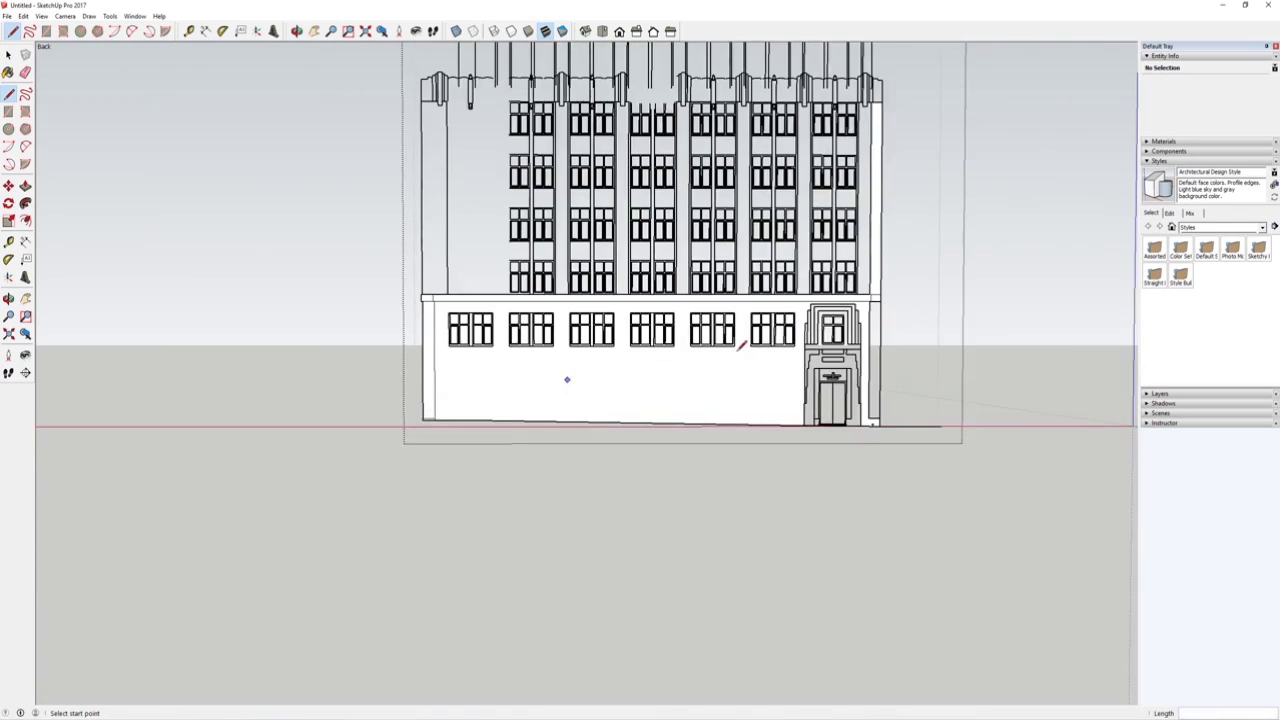
Switch to the Night shot.jpg reference photo and examine the stone entrance surround and door at the facade's right end.
scroll(724, 400, "up", 5)
middle_click_drag(724, 401, 376, 393, "shift")
scroll(376, 393, "down", 1)
left_click(750, 718)
mouse_move(773, 691)
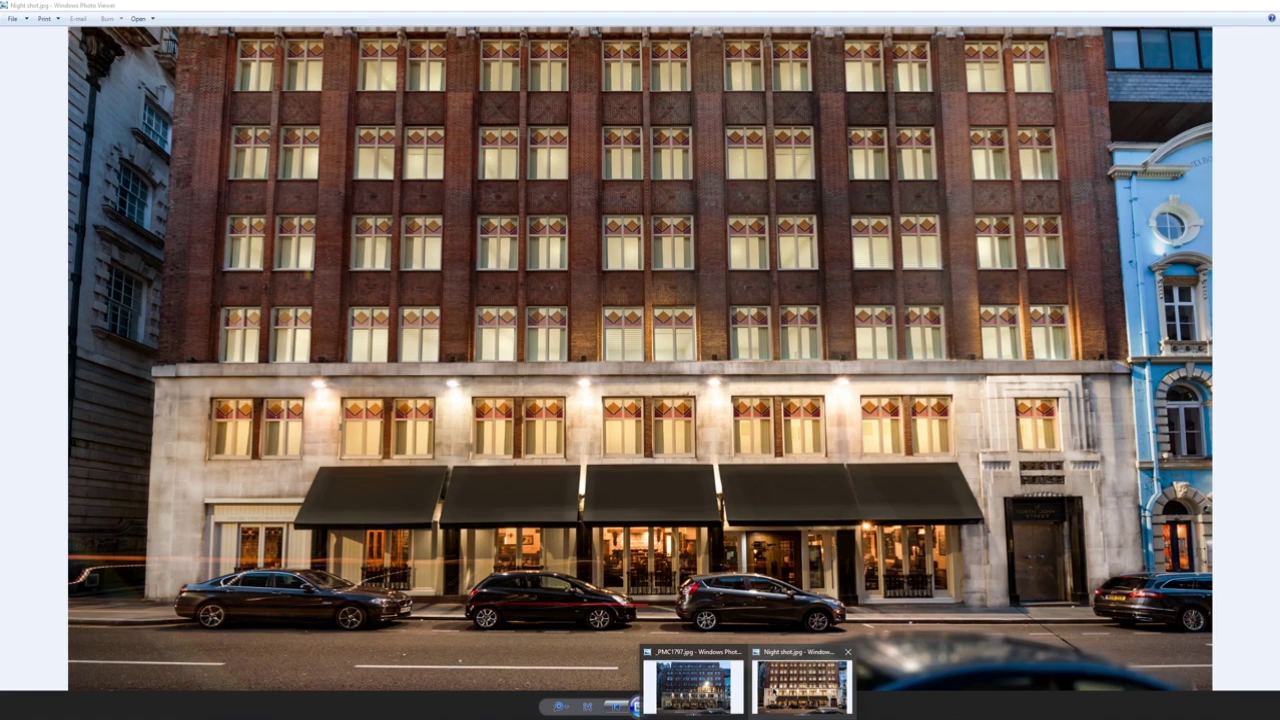
left_click(800, 685)
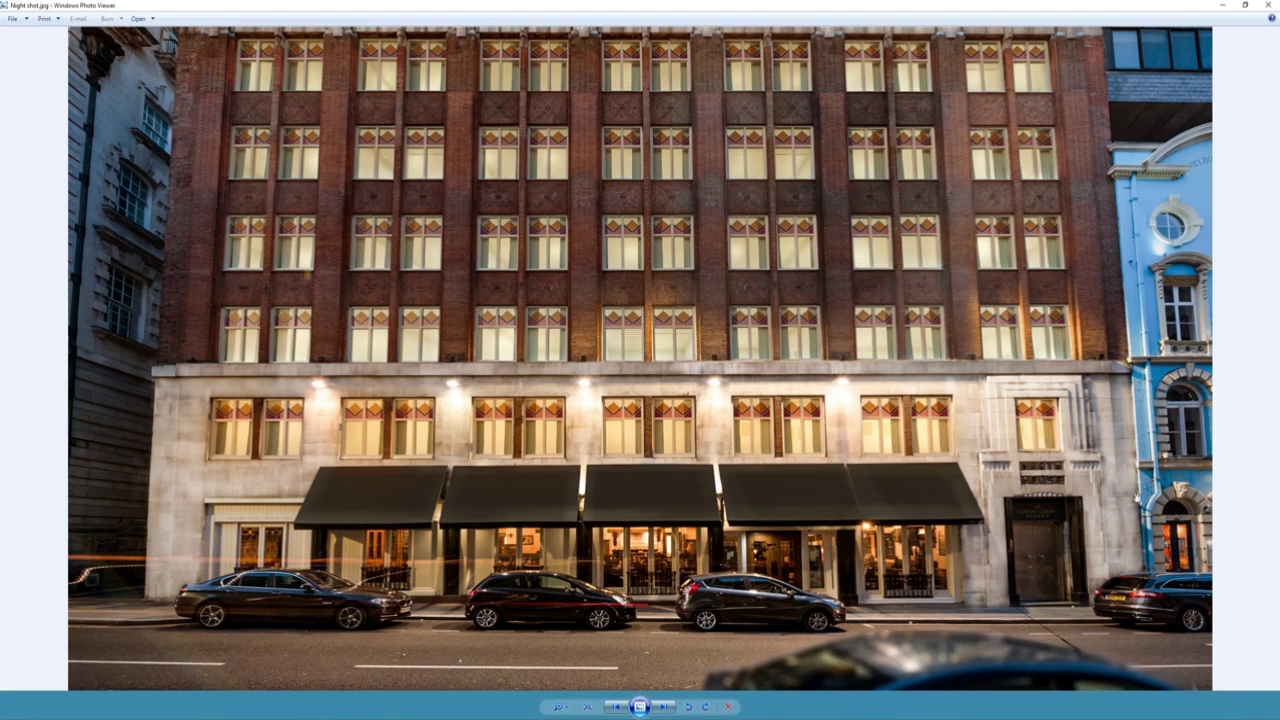
scroll(1131, 510, "up", 4)
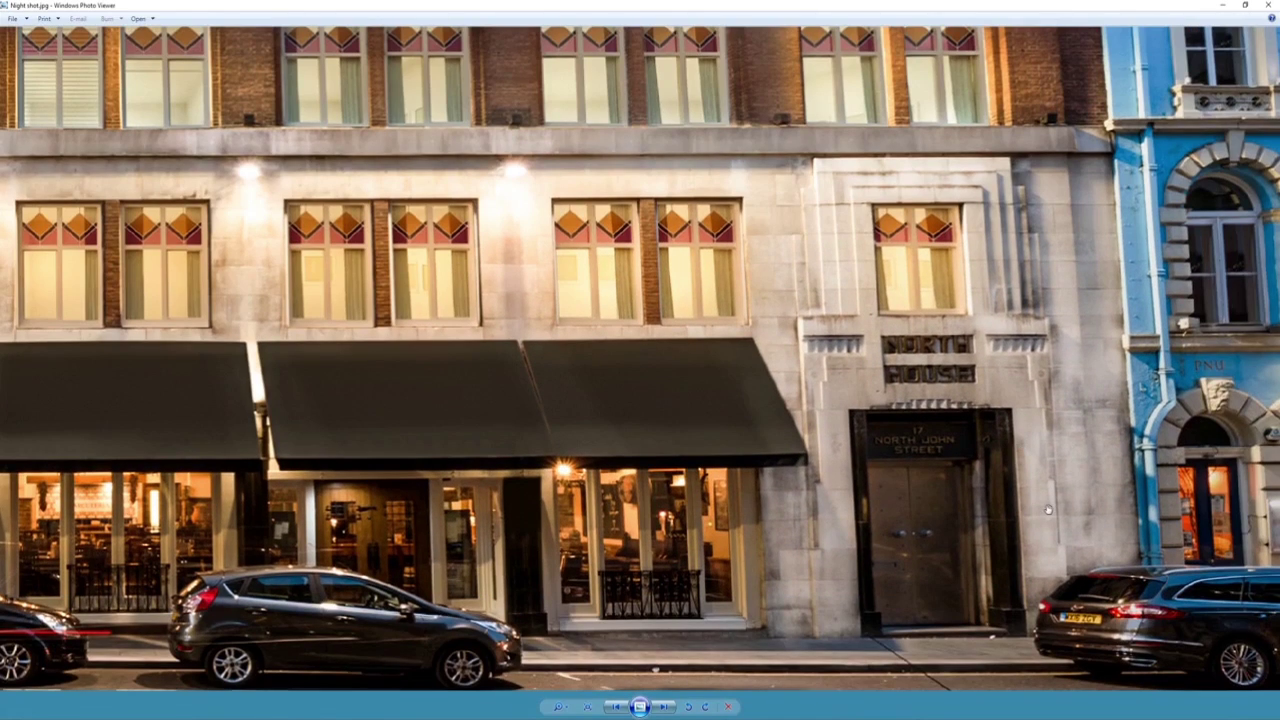
Examine the entrance surround and doorway in the Night shot.jpg photo and return to the untitled SketchUp model.
left_click_drag(835, 530, 834, 504)
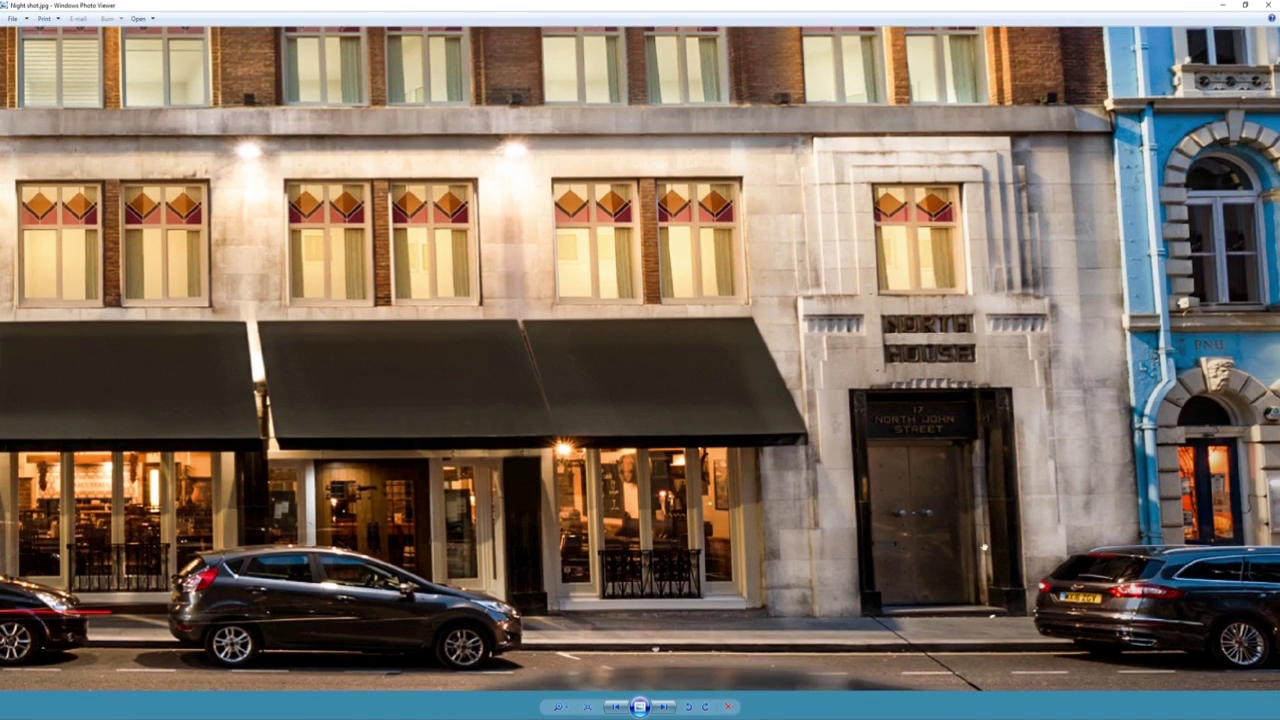
left_click_drag(980, 549, 966, 580)
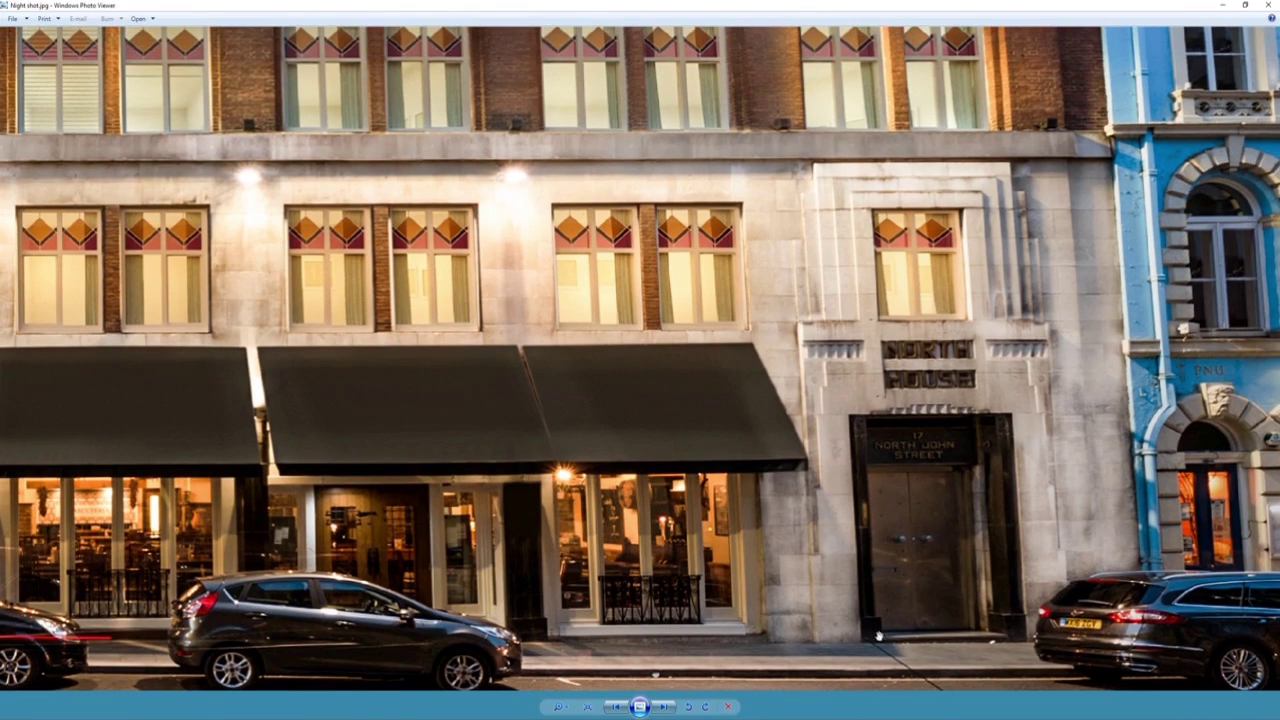
left_click_drag(1004, 587, 1003, 601)
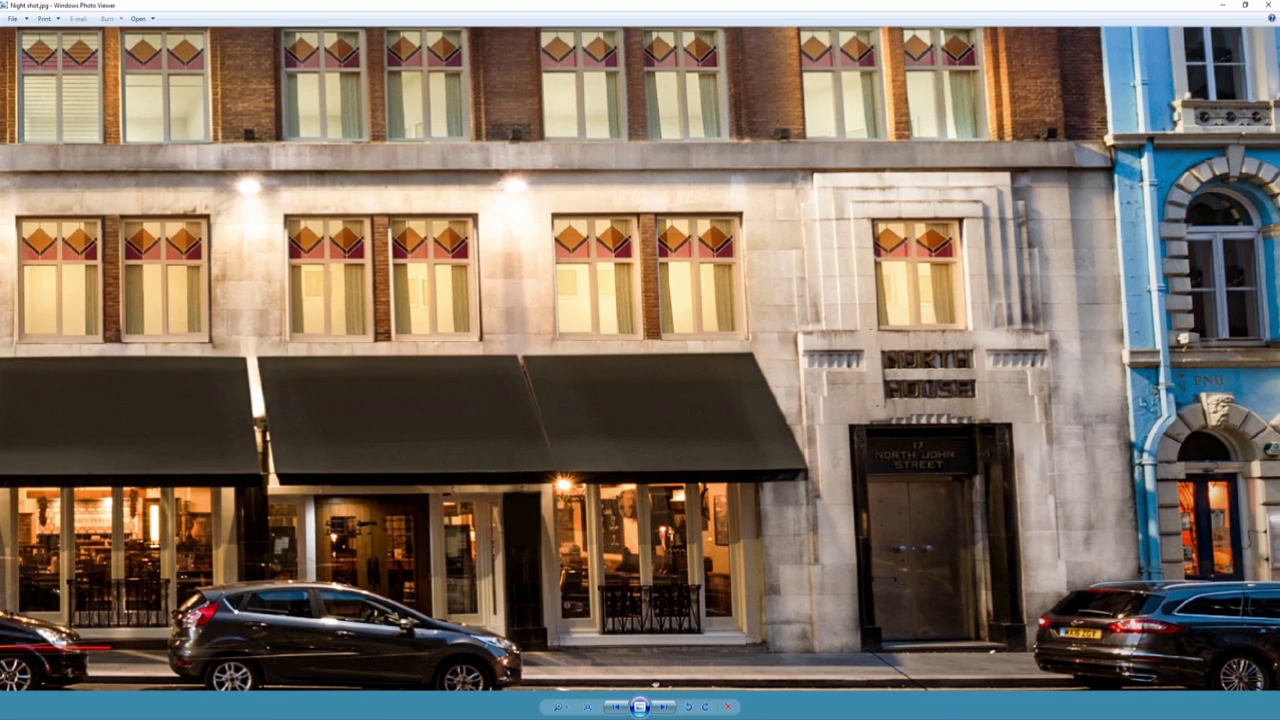
mouse_move(355, 719)
left_click(300, 685)
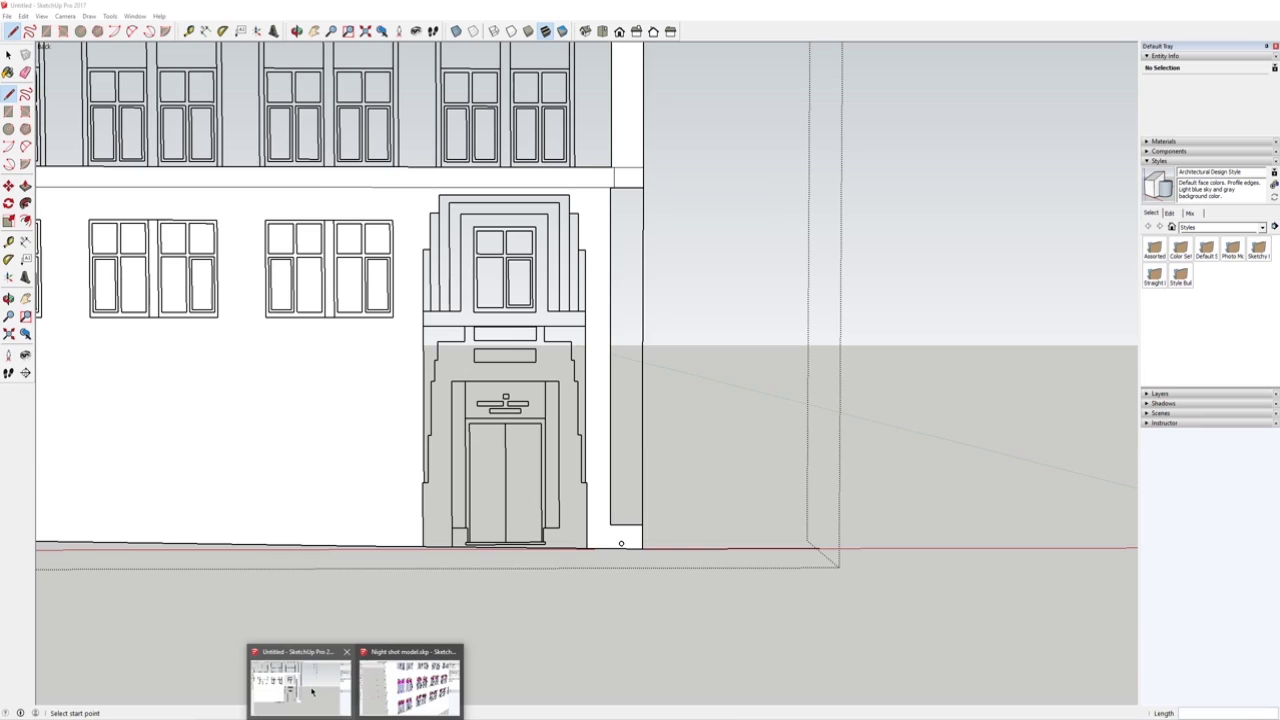
Retrace the outer stepped edges of the surround above the entrance with lines to fill its side strips and outer band.
scroll(398, 346, "up", 4)
scroll(414, 263, "up", 3)
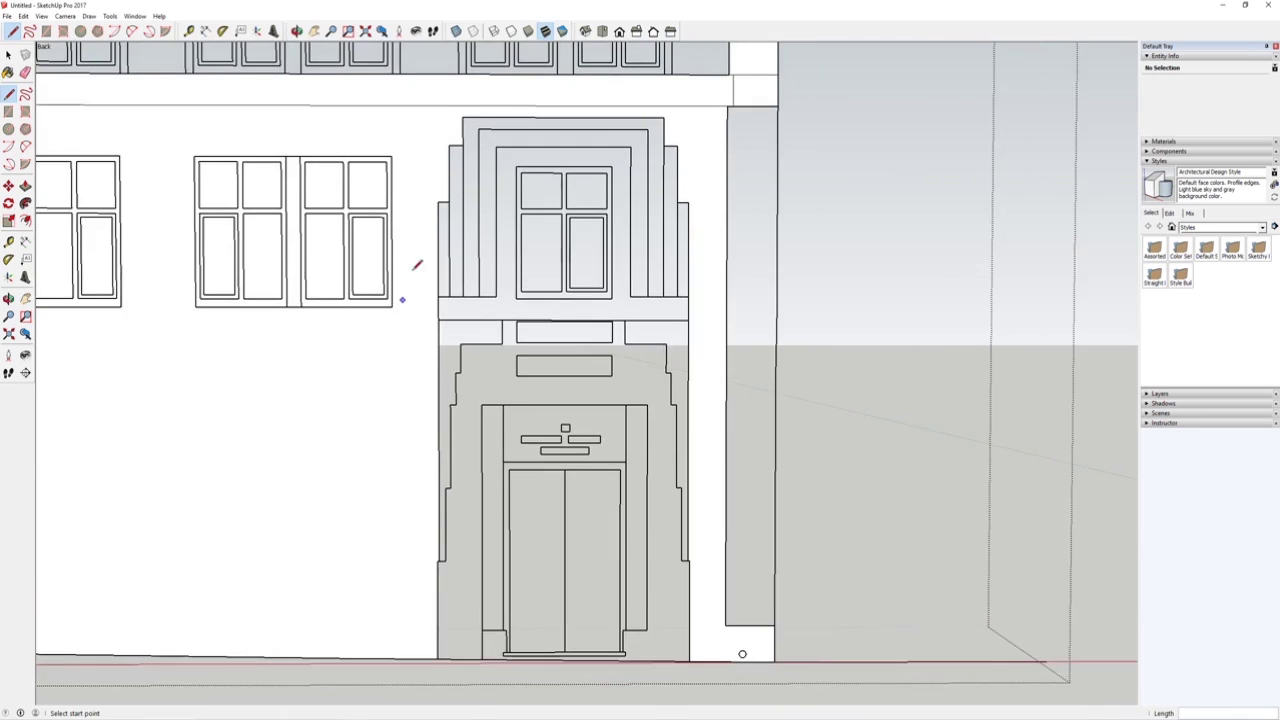
left_click(453, 194)
middle_click_drag(446, 125, 447, 180, "shift")
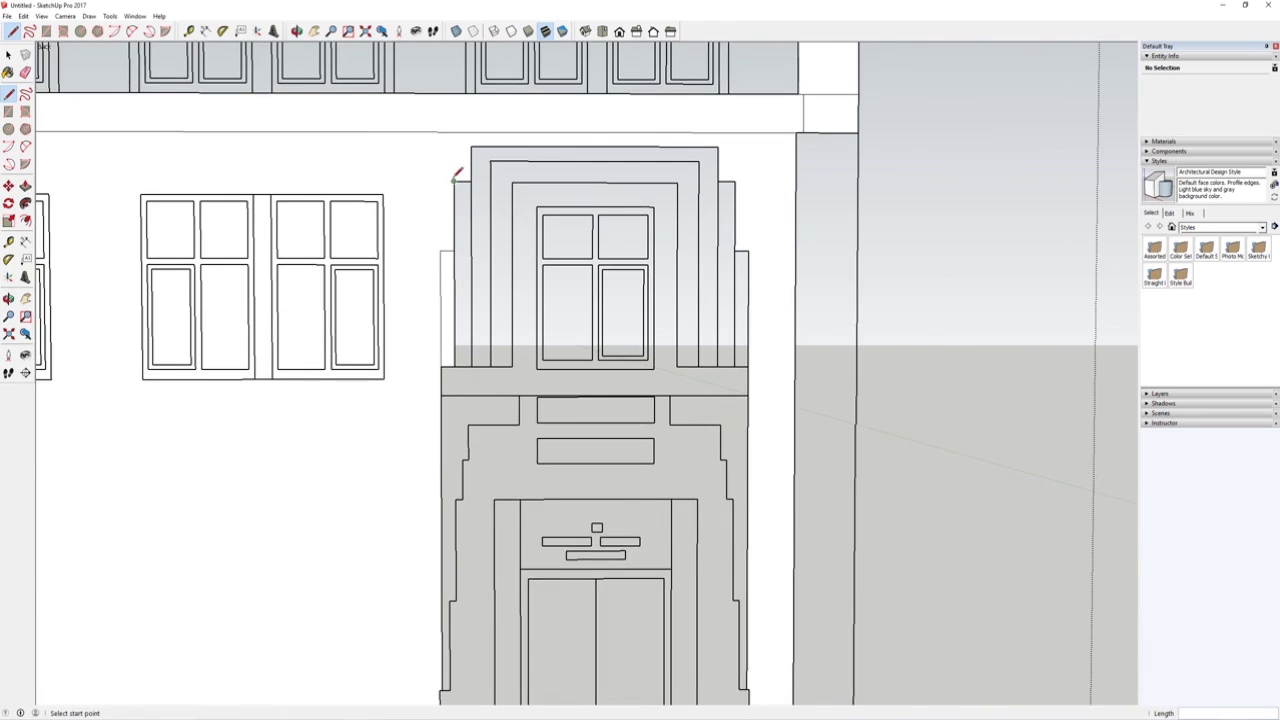
scroll(447, 180, "up", 1)
left_click(454, 182)
left_click(474, 182)
left_click(473, 143)
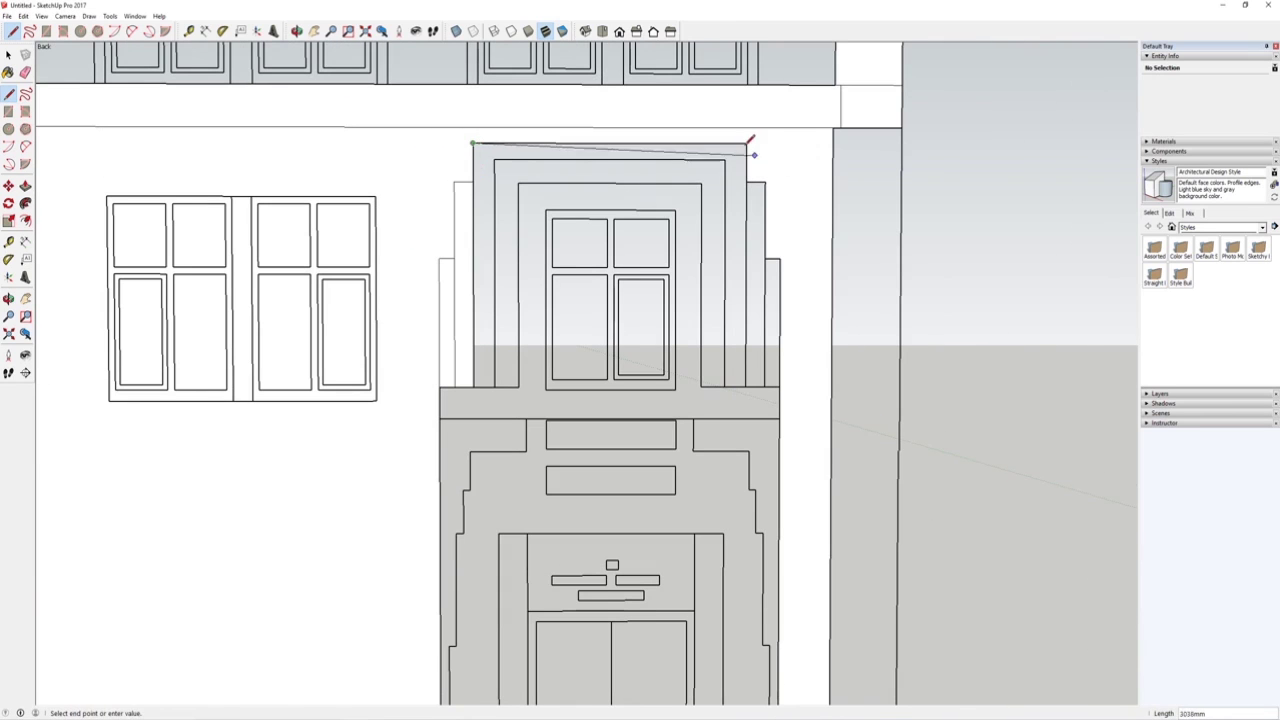
left_click(746, 143)
left_click(766, 182)
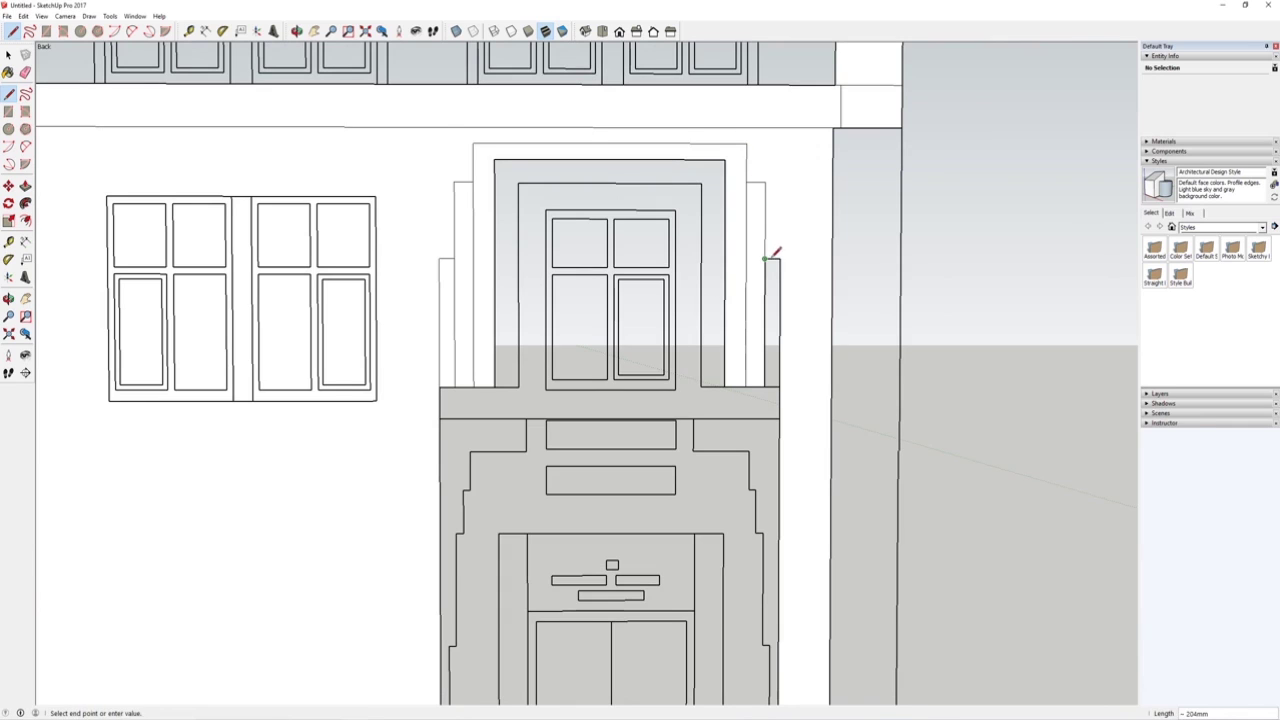
left_click(779, 259)
Retrace the inner band and window edges in the surround above the entrance to fill the remaining faces.
middle_click_drag(739, 169, 737, 207, "shift")
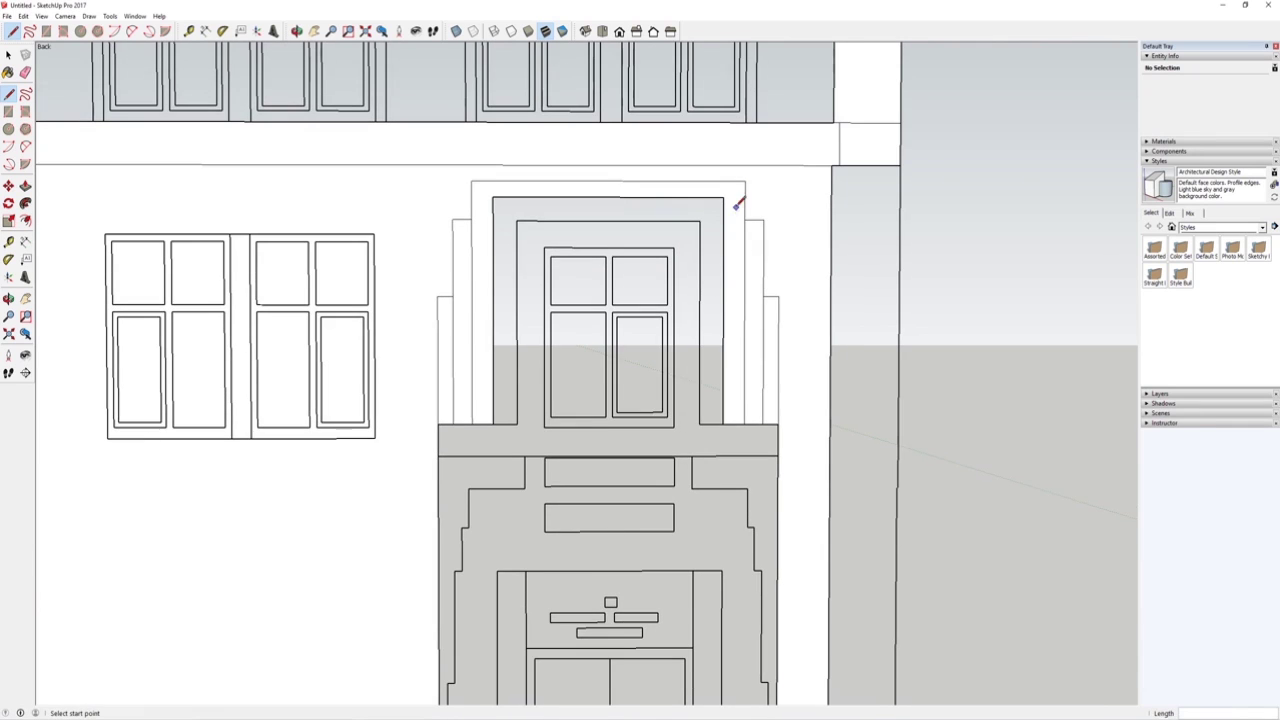
left_click(721, 423)
scroll(523, 414, "up", 2)
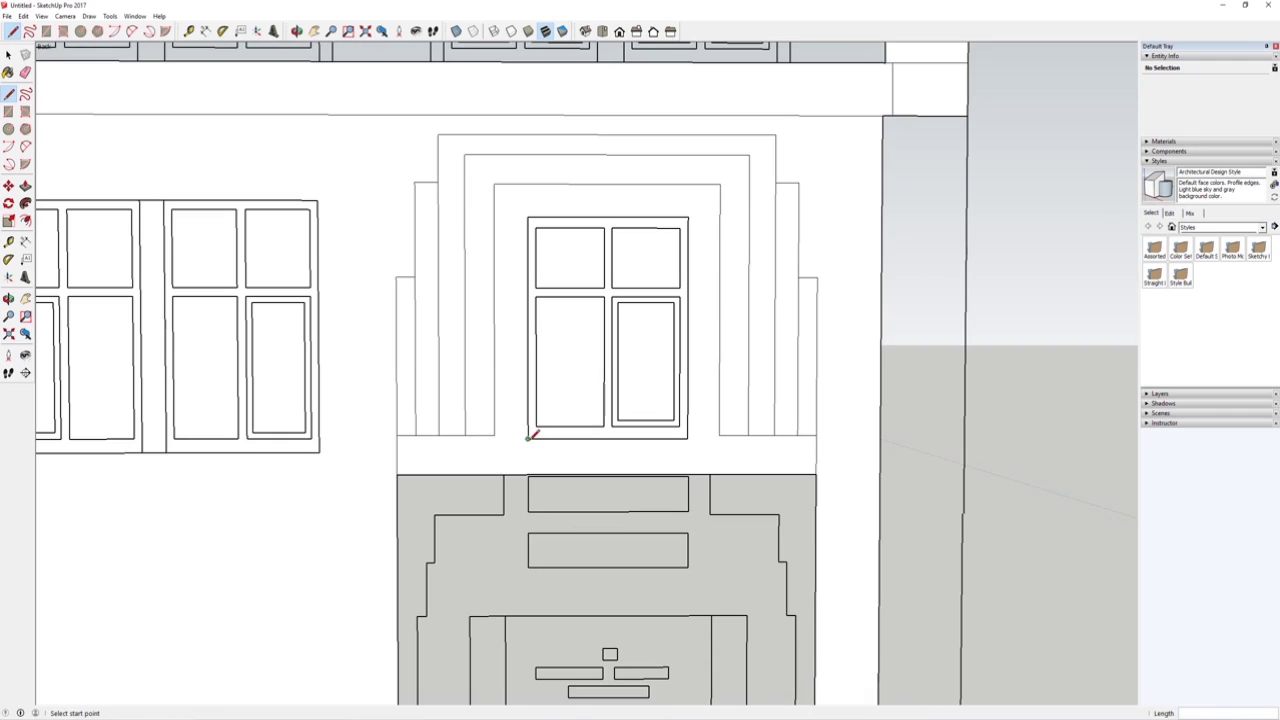
left_click(681, 436)
Delete the glazing-bar linework inside the window above the entrance, keeping only its outer frame.
left_click(9, 56)
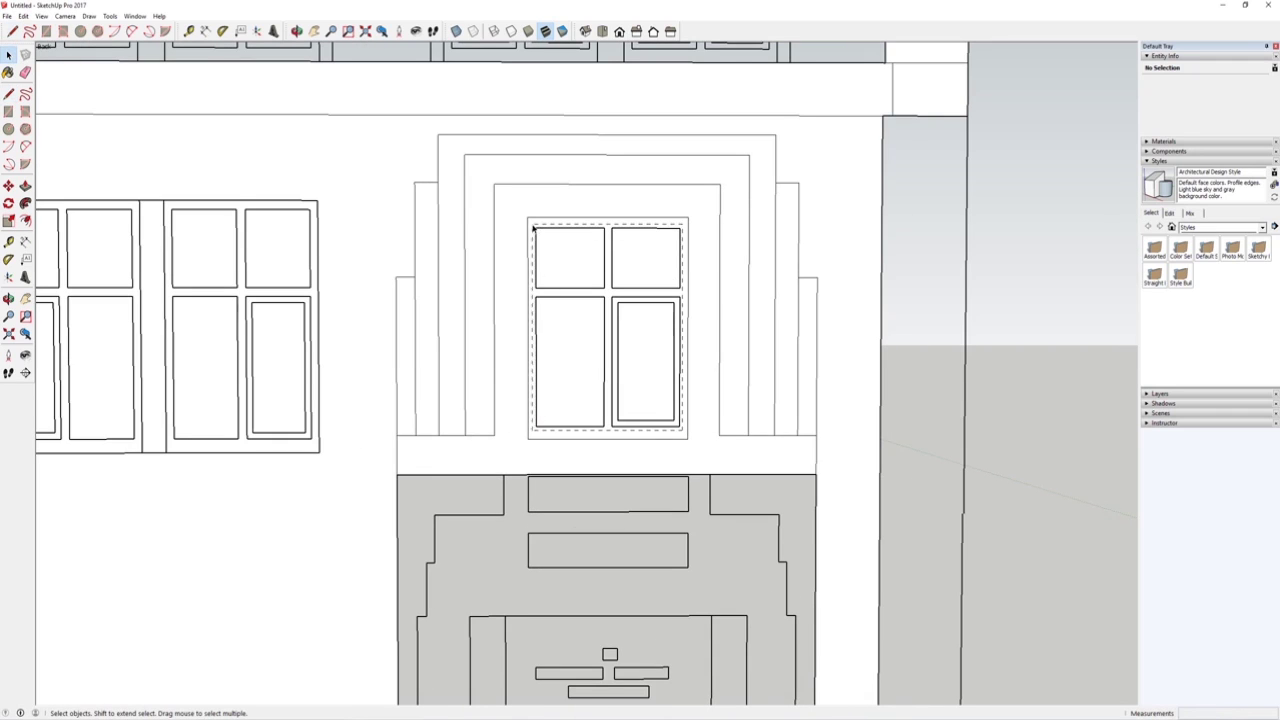
scroll(533, 228, "down", 5)
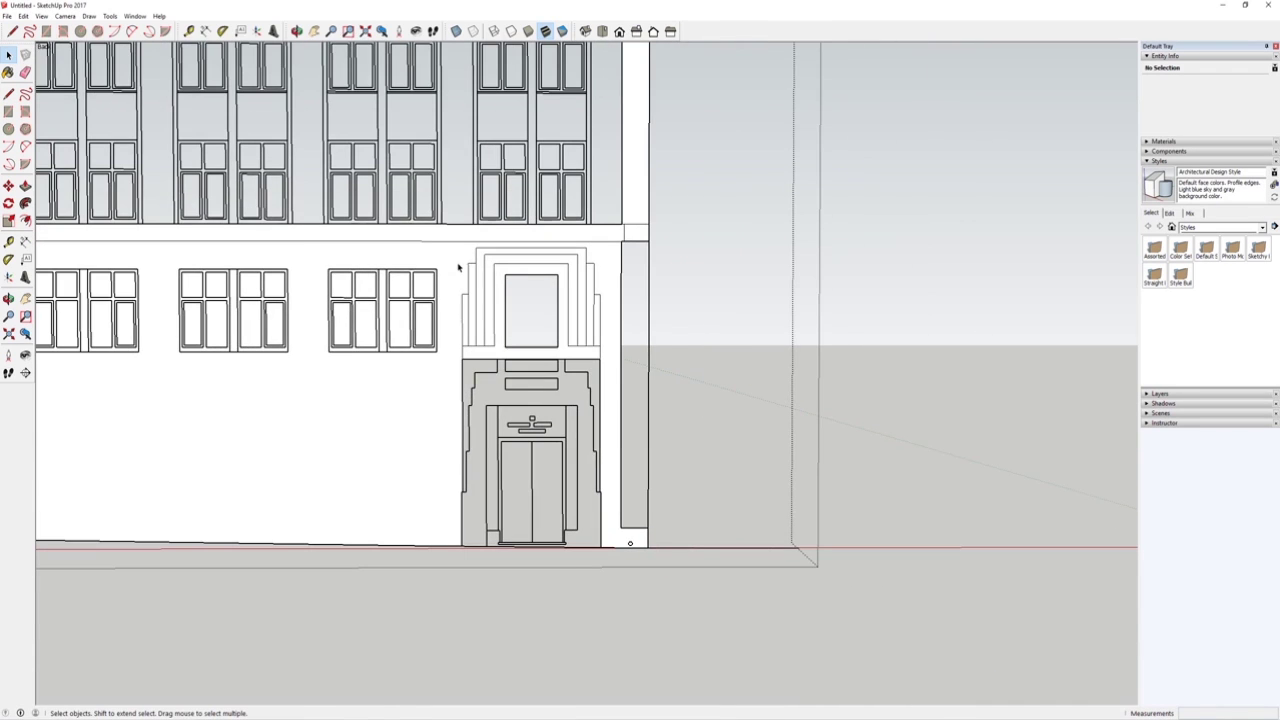
scroll(458, 267, "up", 2)
scroll(449, 294, "down", 2)
scroll(445, 298, "down", 1)
scroll(457, 290, "up", 3)
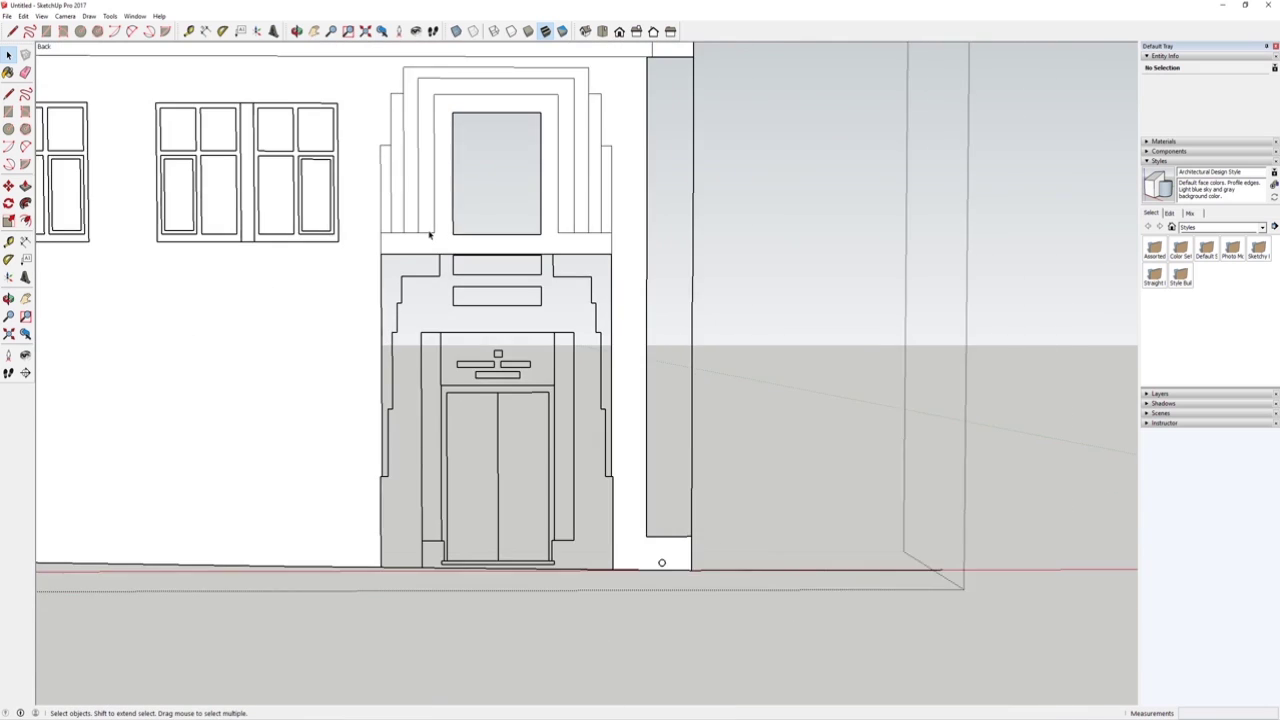
Delete the door's centre line and the small sign details above the door.
scroll(430, 235, "up", 2)
middle_click_drag(557, 603, 584, 580, "shift")
left_click(540, 607)
left_click_drag(566, 388, 600, 404)
key("Delete")
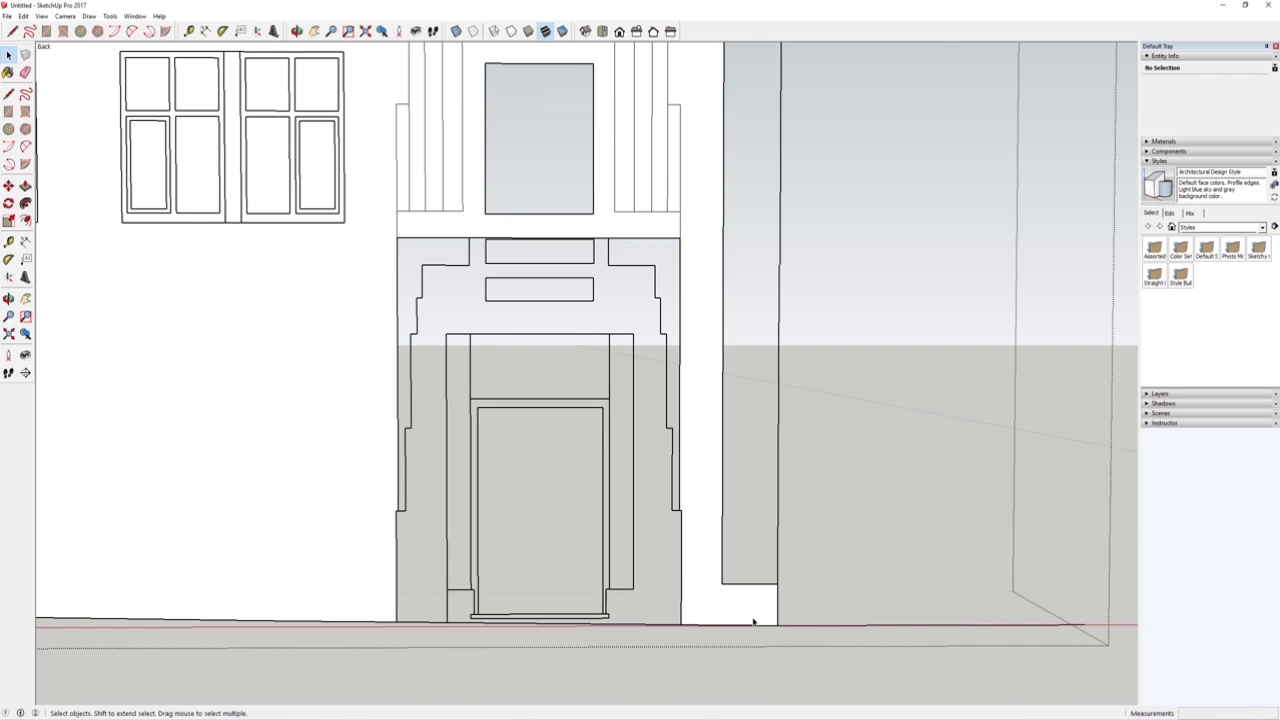
Erase the right corner pier's outer vertical edge and redraw it from the plinth corner up to the cornice.
scroll(753, 622, "down", 2)
key("l")
scroll(745, 213, "up", 4)
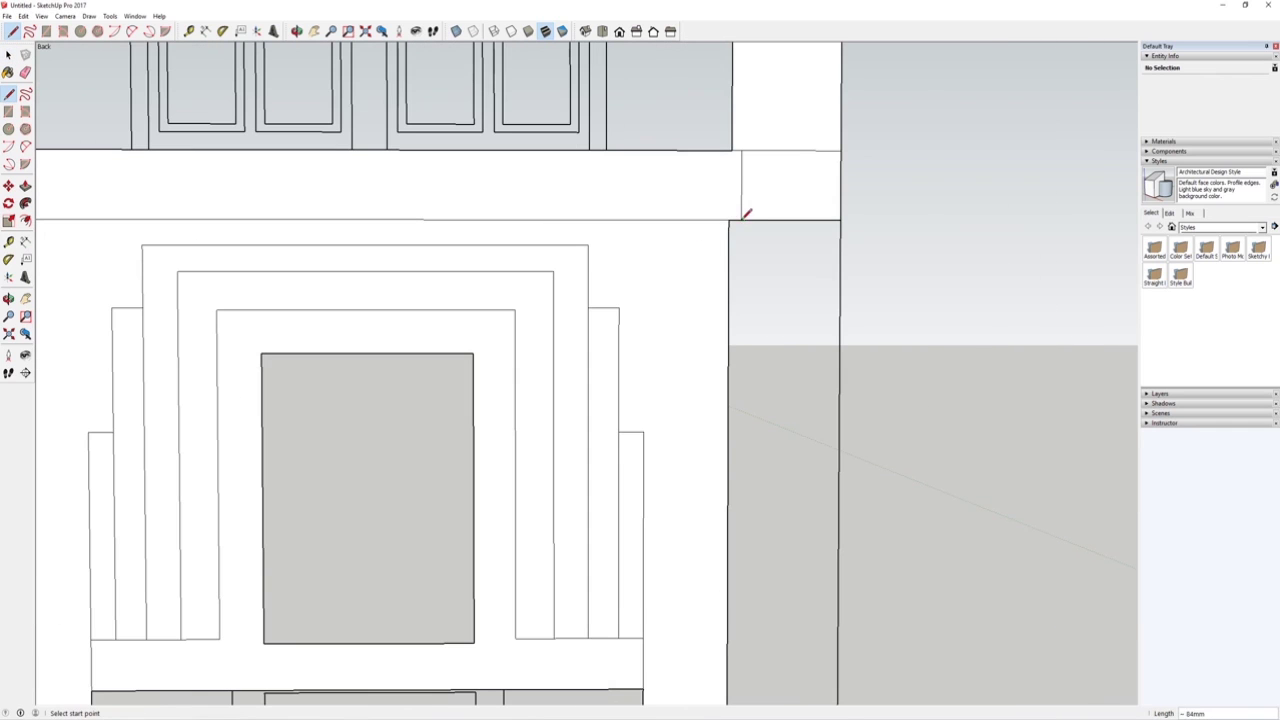
scroll(745, 213, "down", 3)
key("e")
left_click(743, 331)
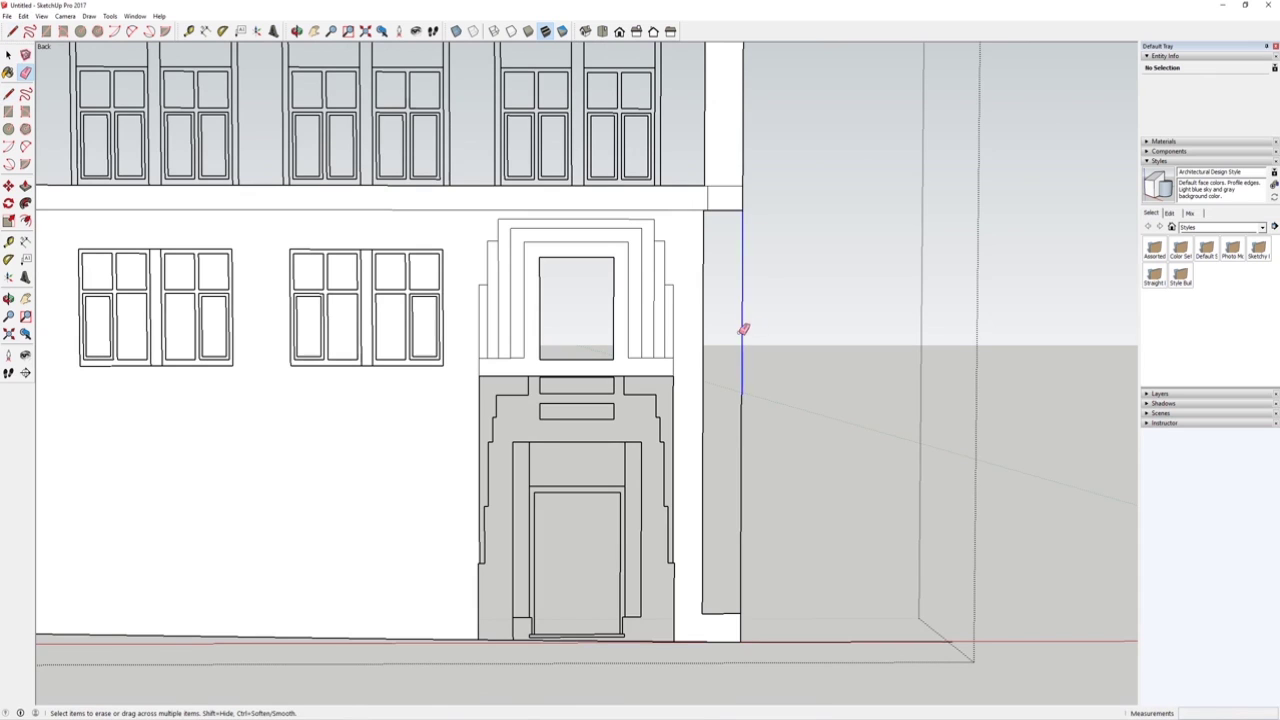
left_click(741, 475)
key("l")
left_click(742, 613)
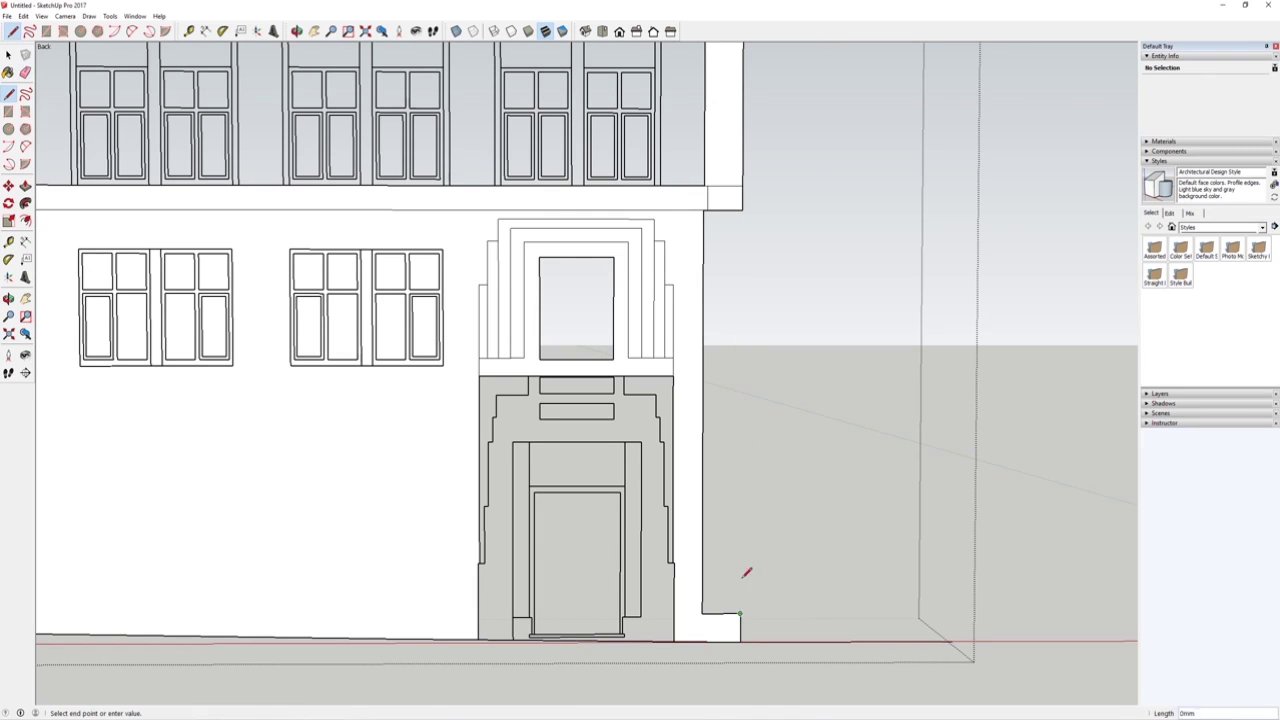
left_click(743, 210)
Retrace the top corners of the stepped doorway surround and the two sign panels with lines to fill their faces.
scroll(612, 230, "down", 1)
scroll(617, 304, "up", 2)
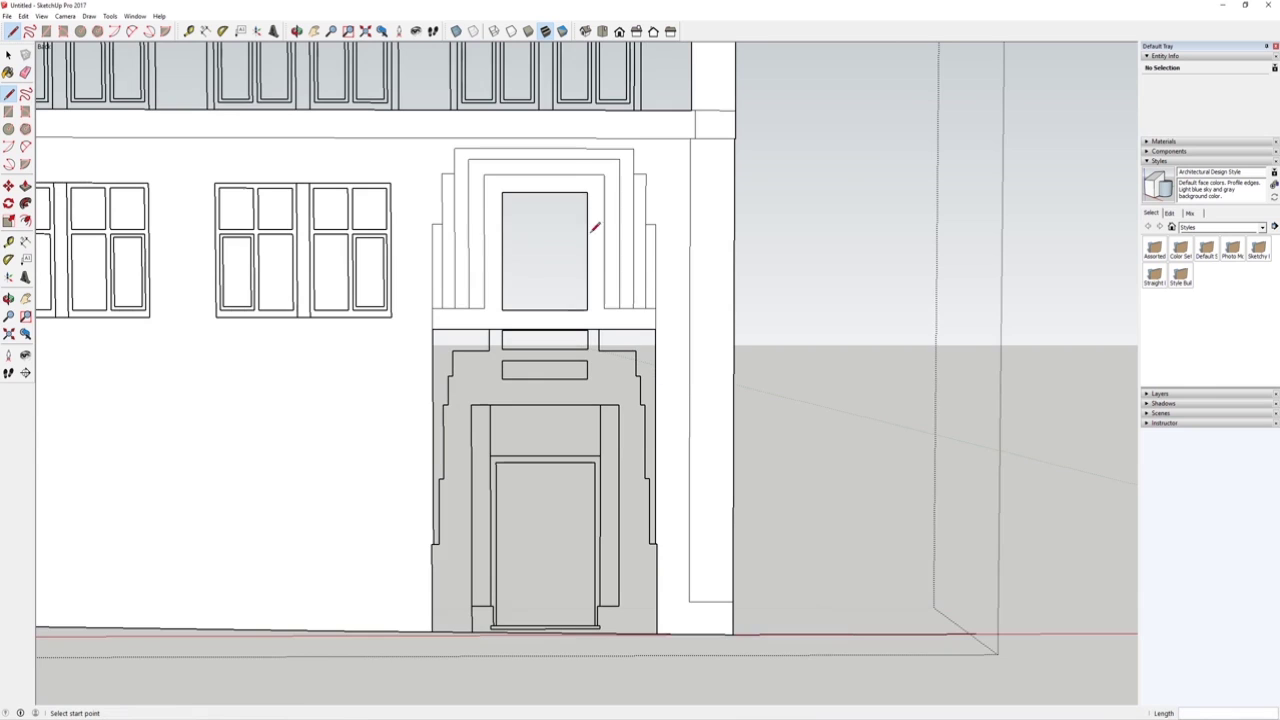
scroll(680, 464, "up", 3)
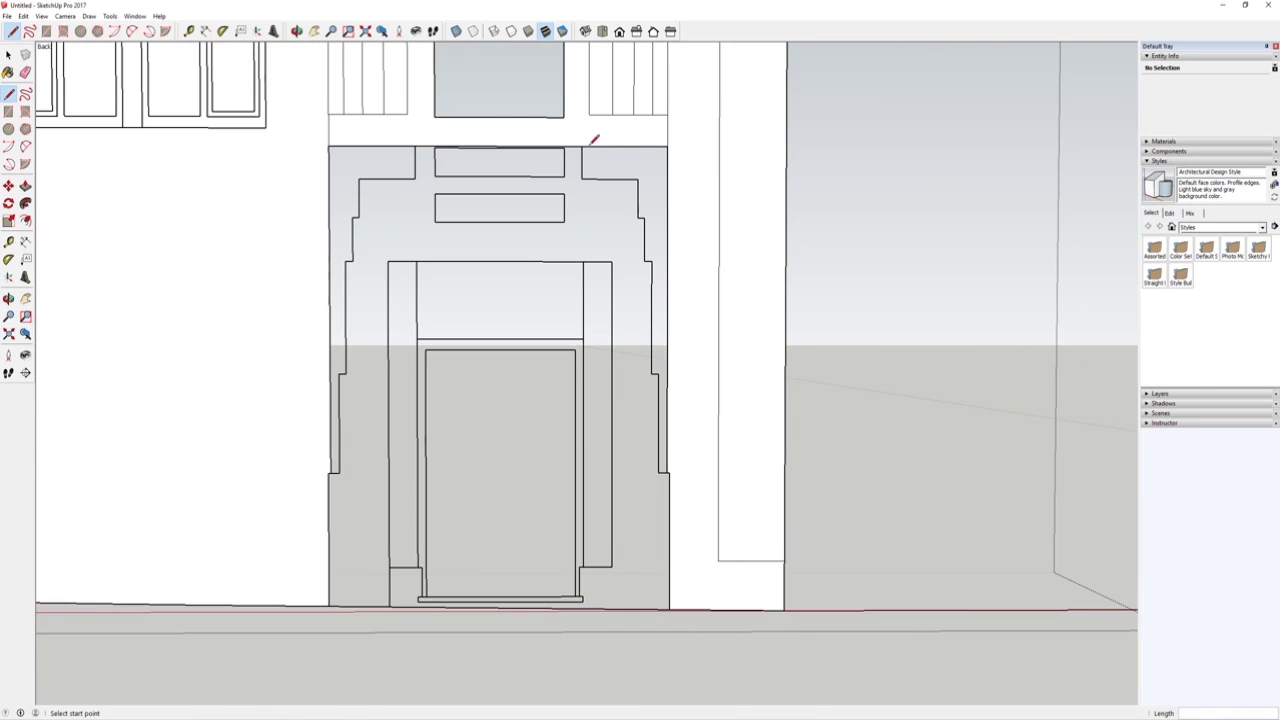
scroll(443, 186, "up", 3)
left_click(471, 230)
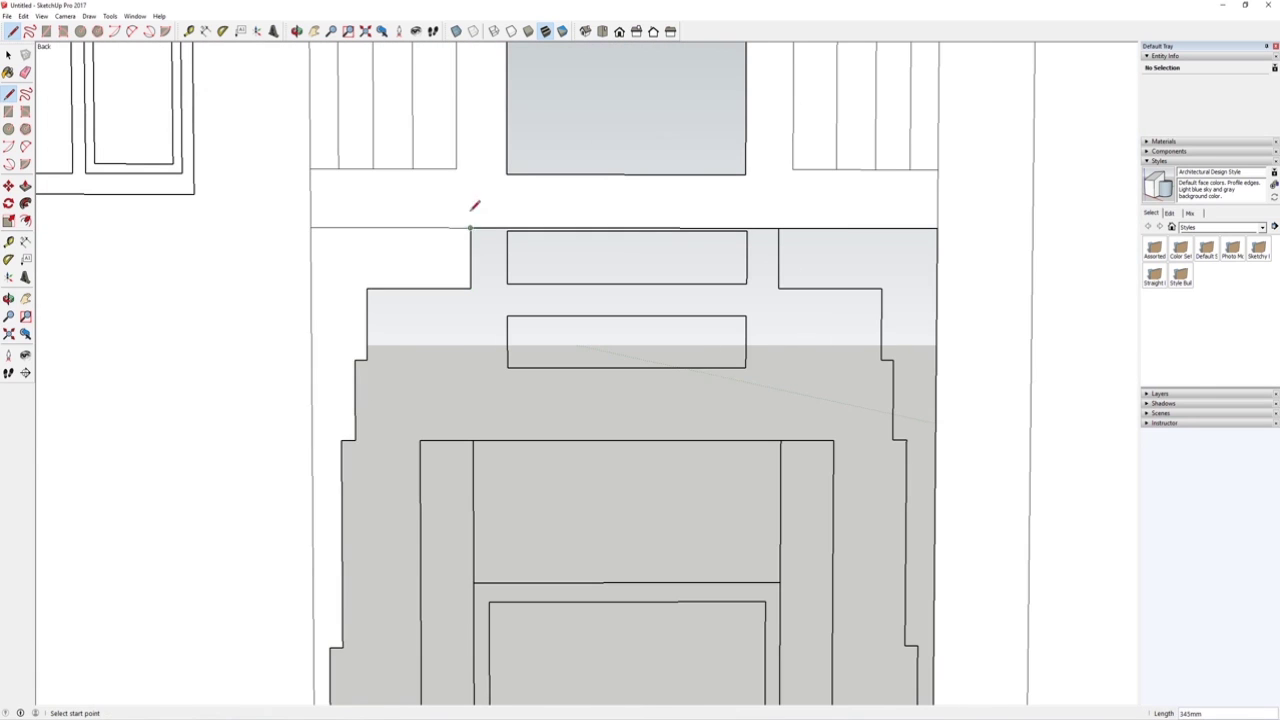
middle_click_drag(474, 211, 703, 240)
left_click(699, 214)
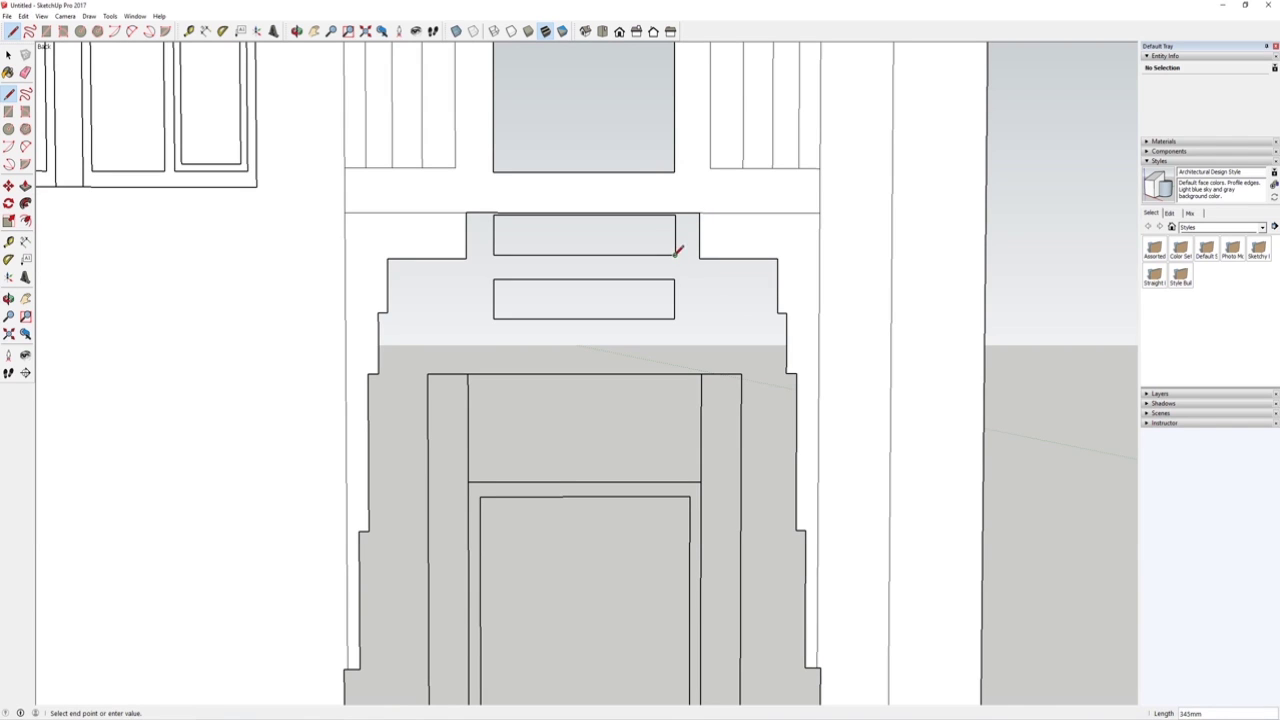
left_click(676, 213)
left_click(675, 280)
Retrace the door frame, the panel over the door and the door's edges with lines to fill their faces.
scroll(525, 127, "down", 5)
scroll(664, 440, "up", 3)
middle_click_drag(699, 265, 717, 349, "shift")
left_click(433, 213)
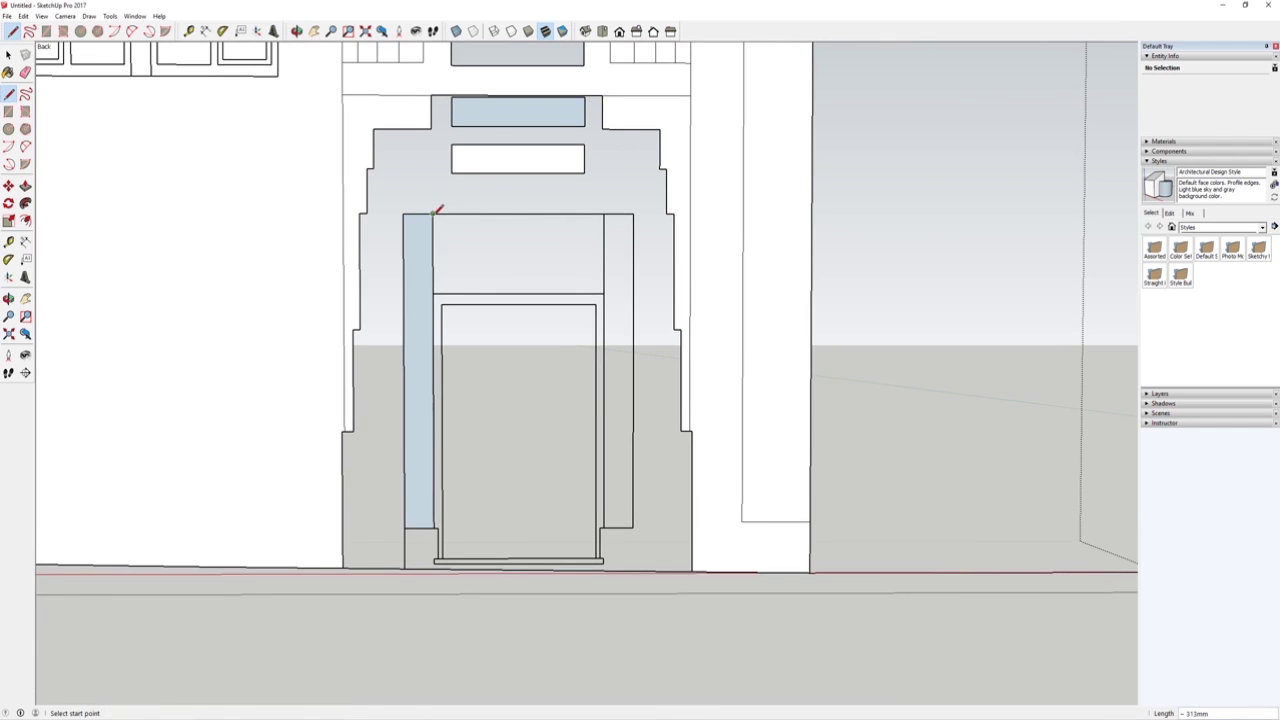
left_click(434, 293)
left_click(604, 294)
left_click(604, 527)
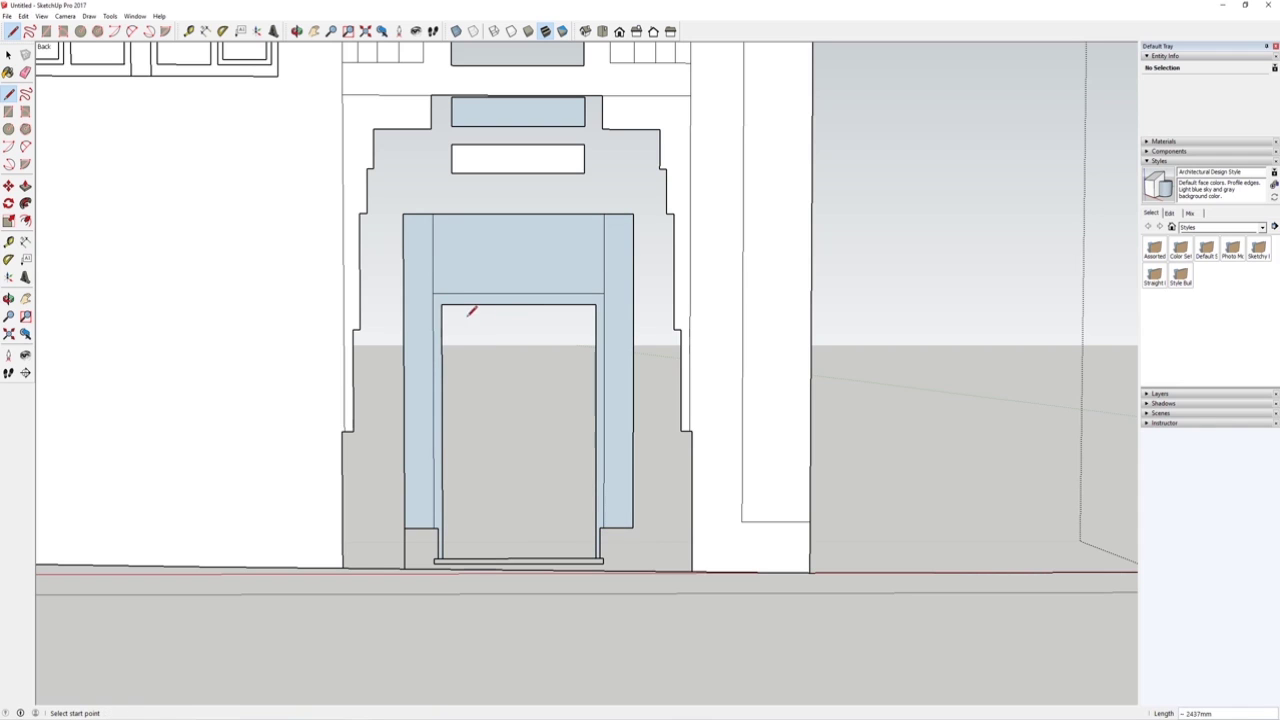
left_click(597, 304)
scroll(606, 512, "up", 2)
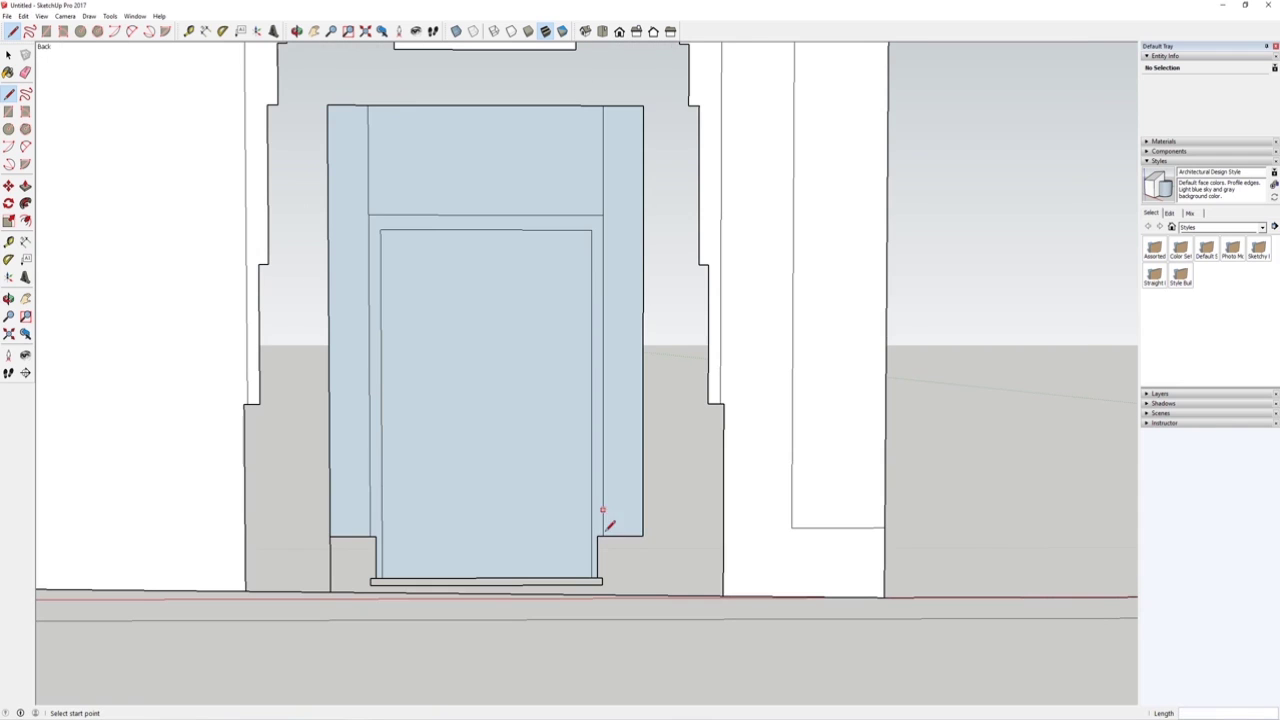
Draw a line at the doorway surround's upper-left step to fill the stepped surround face.
scroll(546, 377, "down", 5)
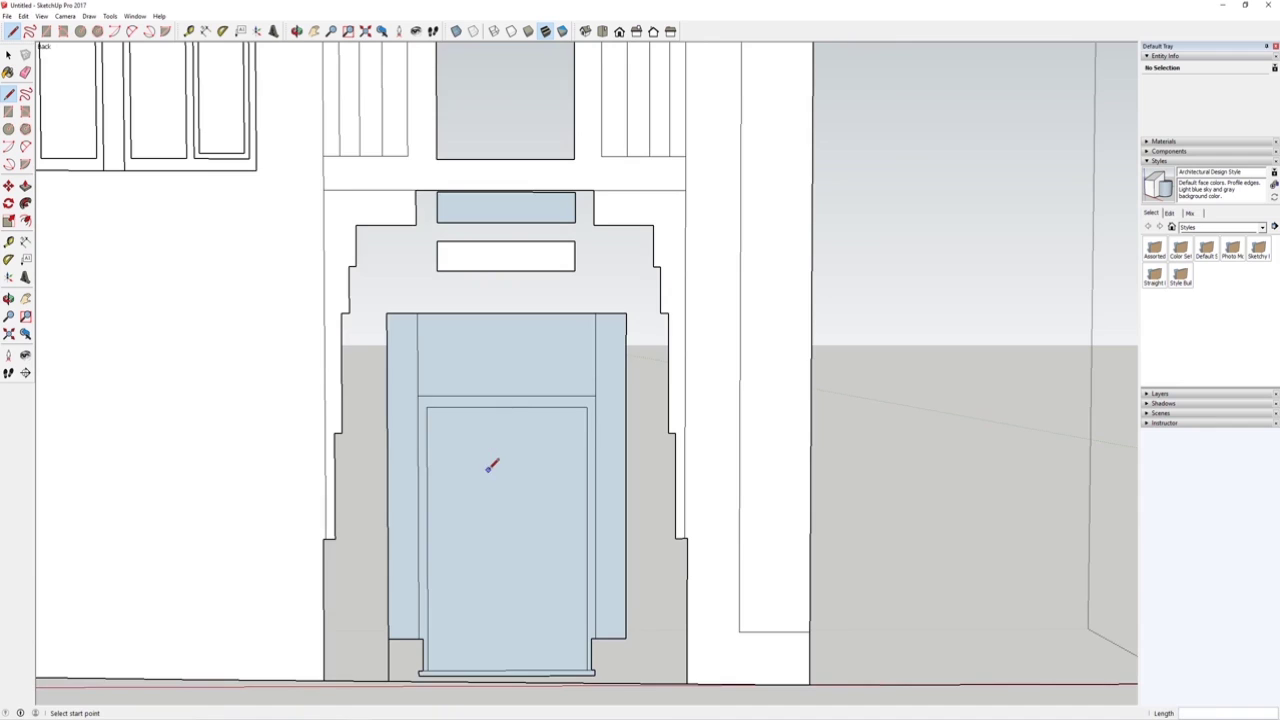
key("e")
key("l")
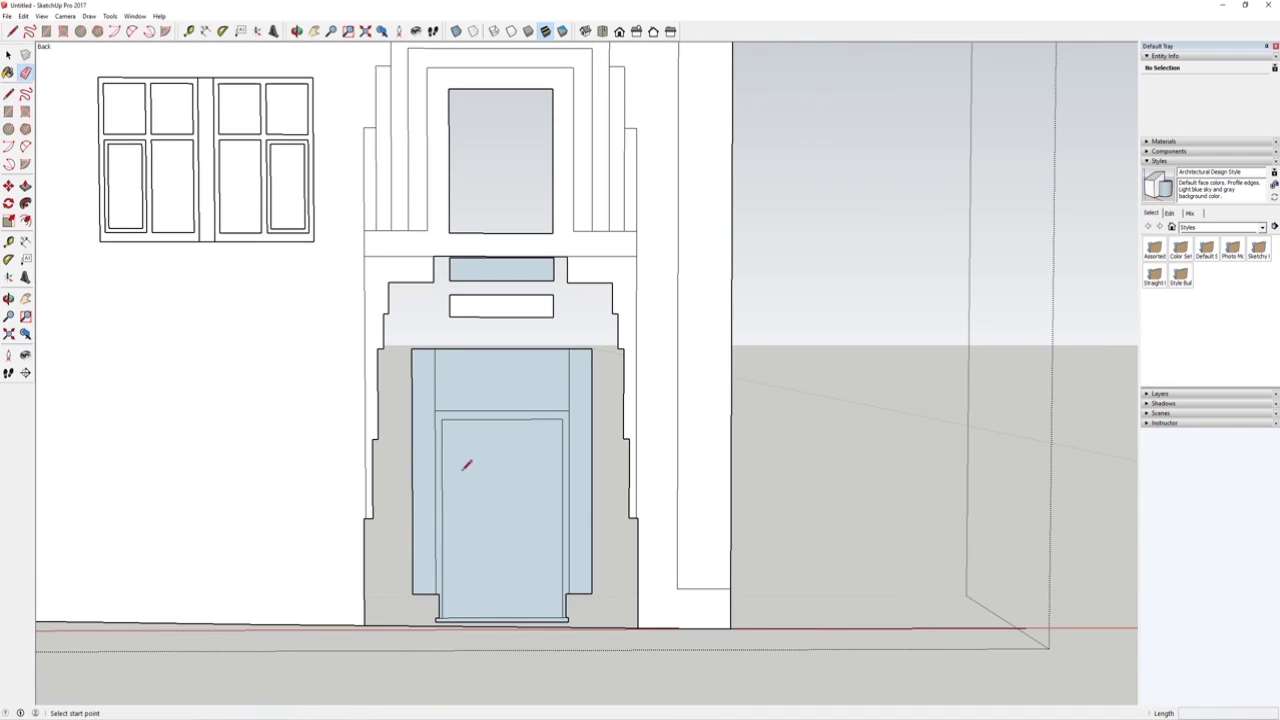
left_click(433, 283)
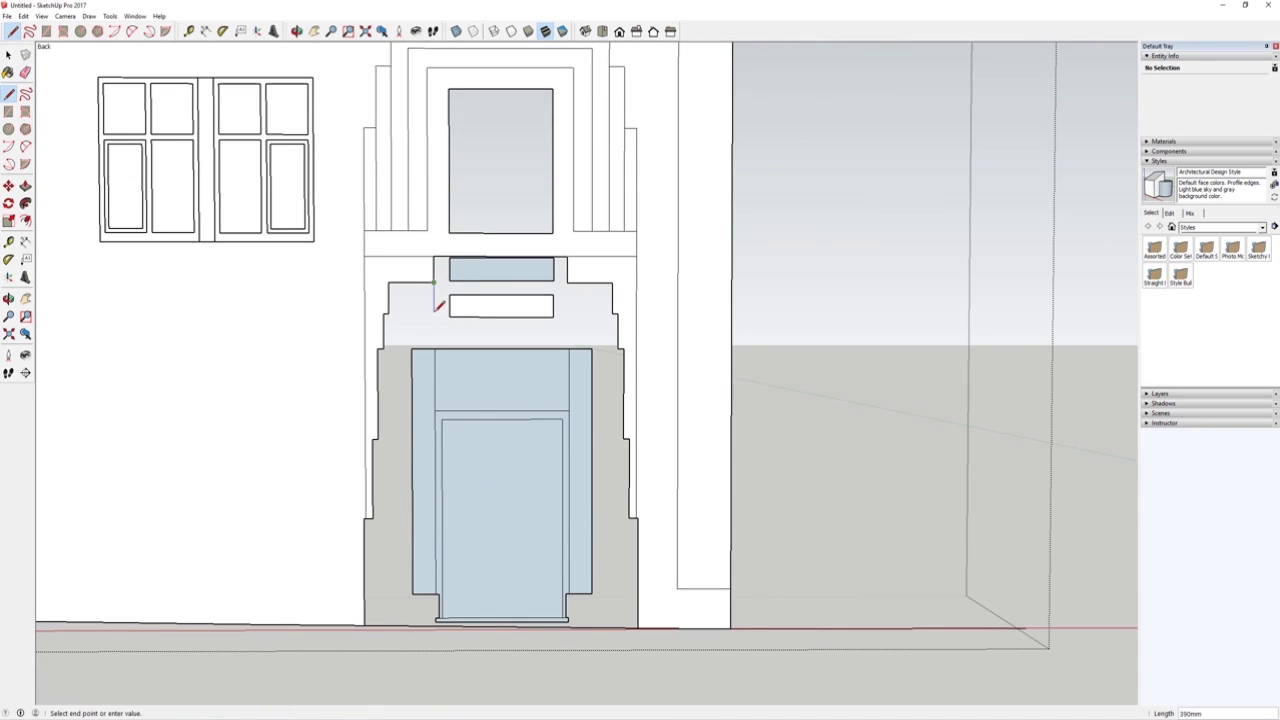
left_click(430, 283)
scroll(523, 480, "down", 2)
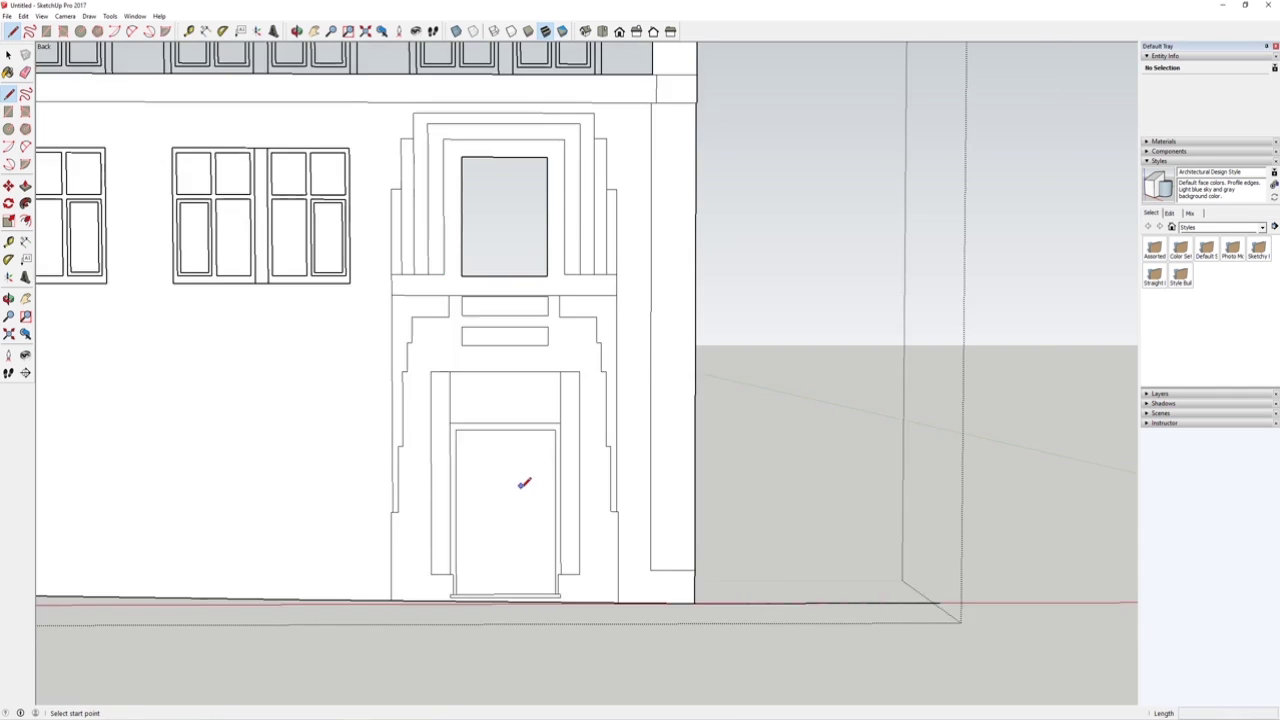
scroll(500, 350, "up", 3)
Retrace the outline of the leftmost lower-storey window with lines to fill its faces.
left_click(8, 56)
scroll(674, 480, "down", 4)
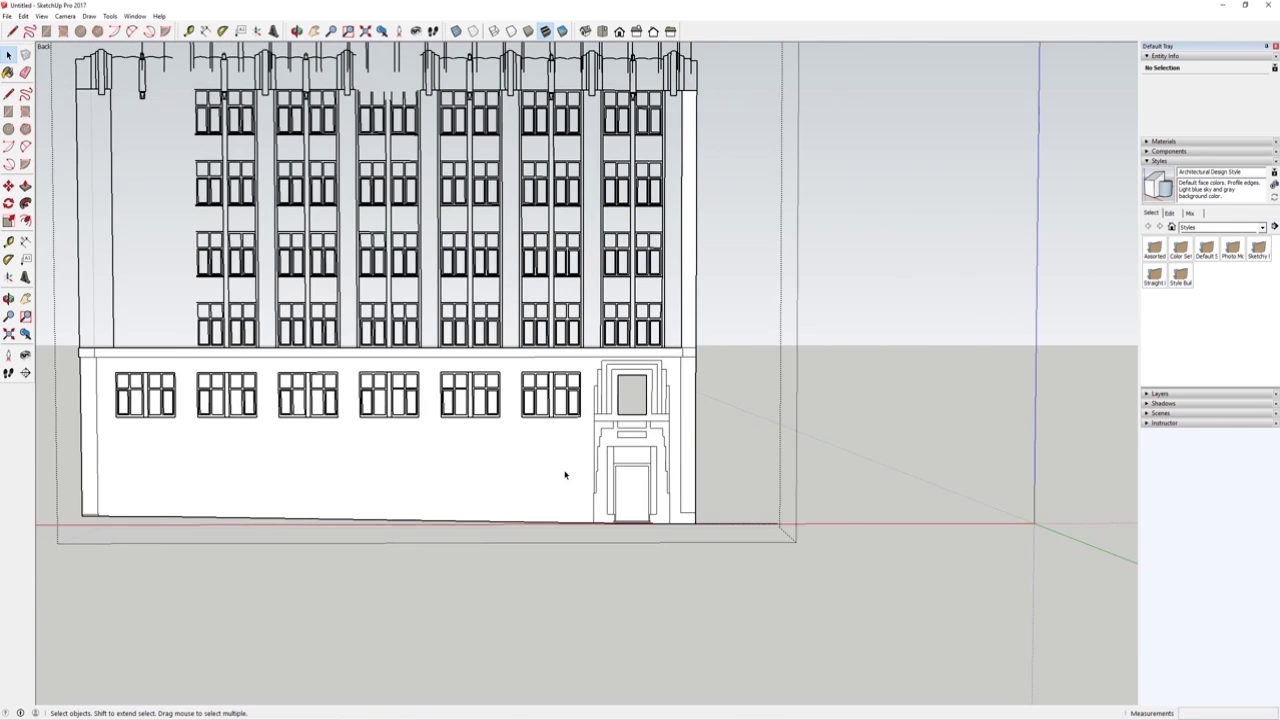
scroll(347, 432, "up", 5)
key("l")
scroll(223, 329, "down", 4)
scroll(240, 340, "up", 5)
left_click(236, 348)
left_click(402, 347)
scroll(438, 362, "down", 3)
scroll(402, 443, "up", 3)
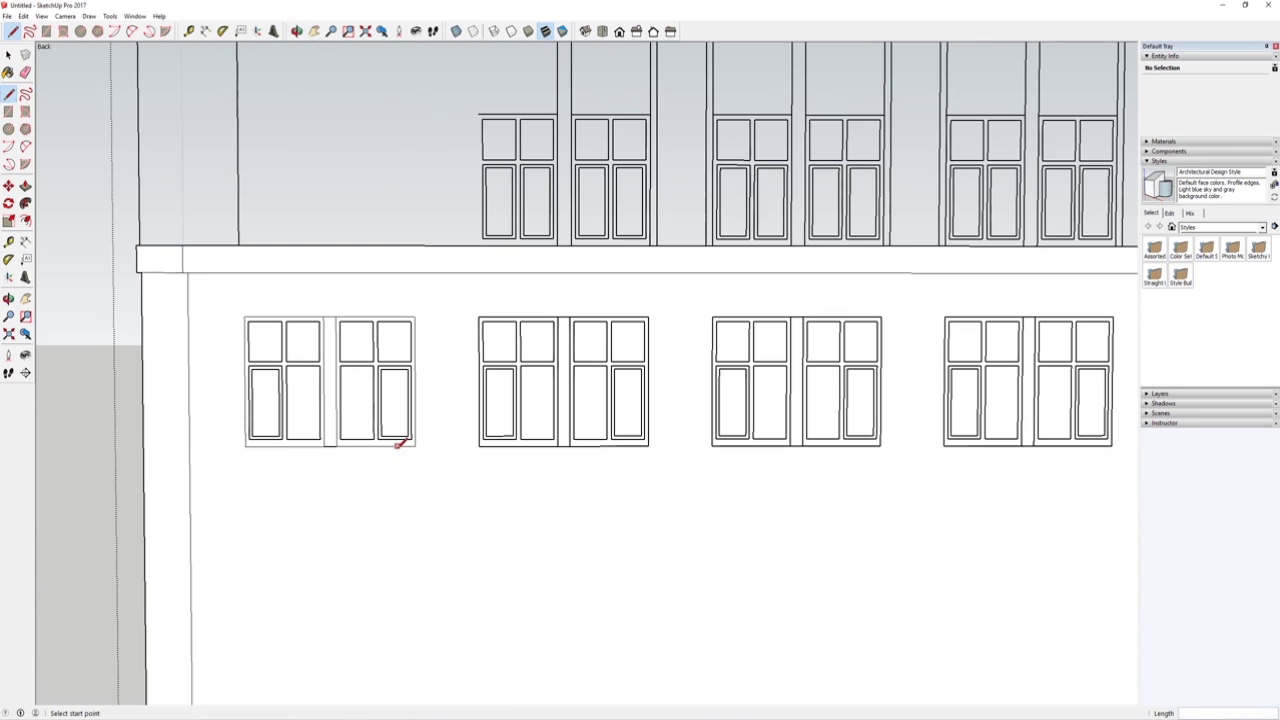
Delete the glazing linework inside both halves of the leftmost lower-storey window, keeping its outline and central mullion.
left_click(8, 56)
scroll(324, 420, "up", 4)
key("l")
scroll(251, 326, "down", 3)
scroll(251, 326, "up", 3)
key("space")
scroll(266, 280, "up", 2)
left_click_drag(338, 204, 500, 471)
key("Delete")
left_click_drag(534, 205, 690, 472)
key("Delete")
middle_click_drag(690, 472, 310, 213, "shift")
Select the linework of the other five lower-storey windows and make it a group.
scroll(540, 380, "down", 5)
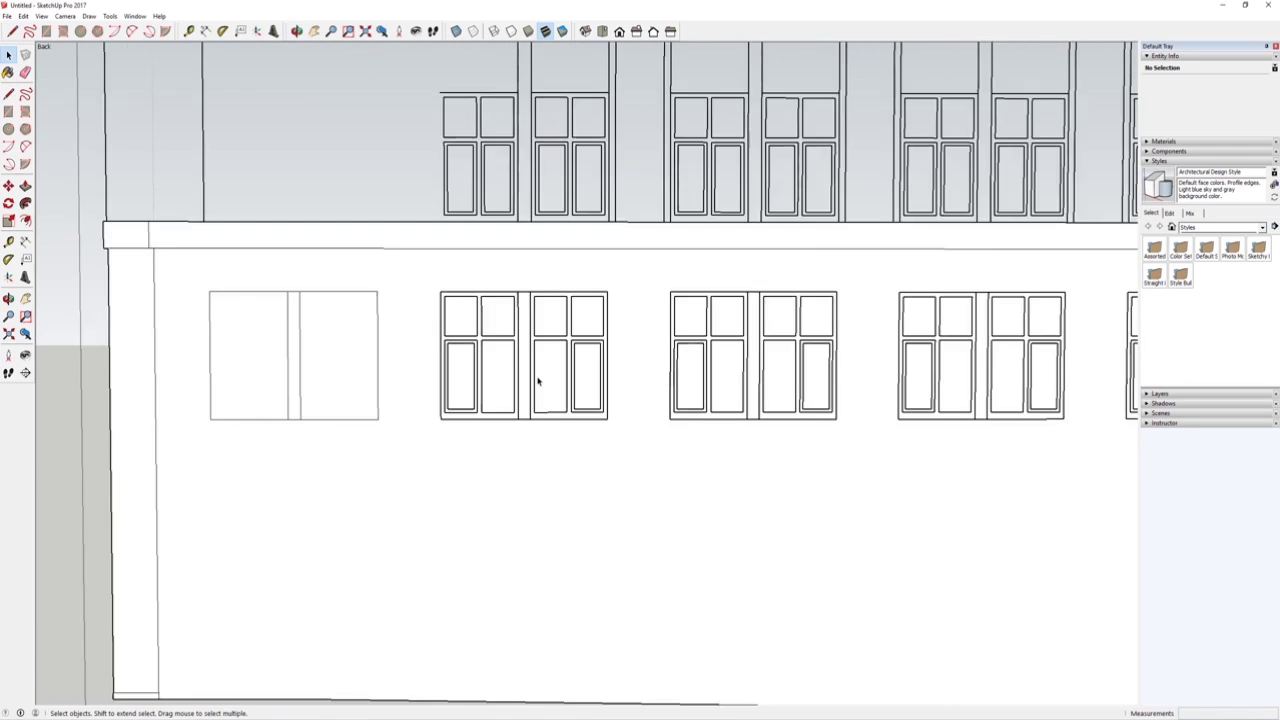
left_click_drag(429, 335, 906, 410)
right_click(888, 372)
left_click(924, 460)
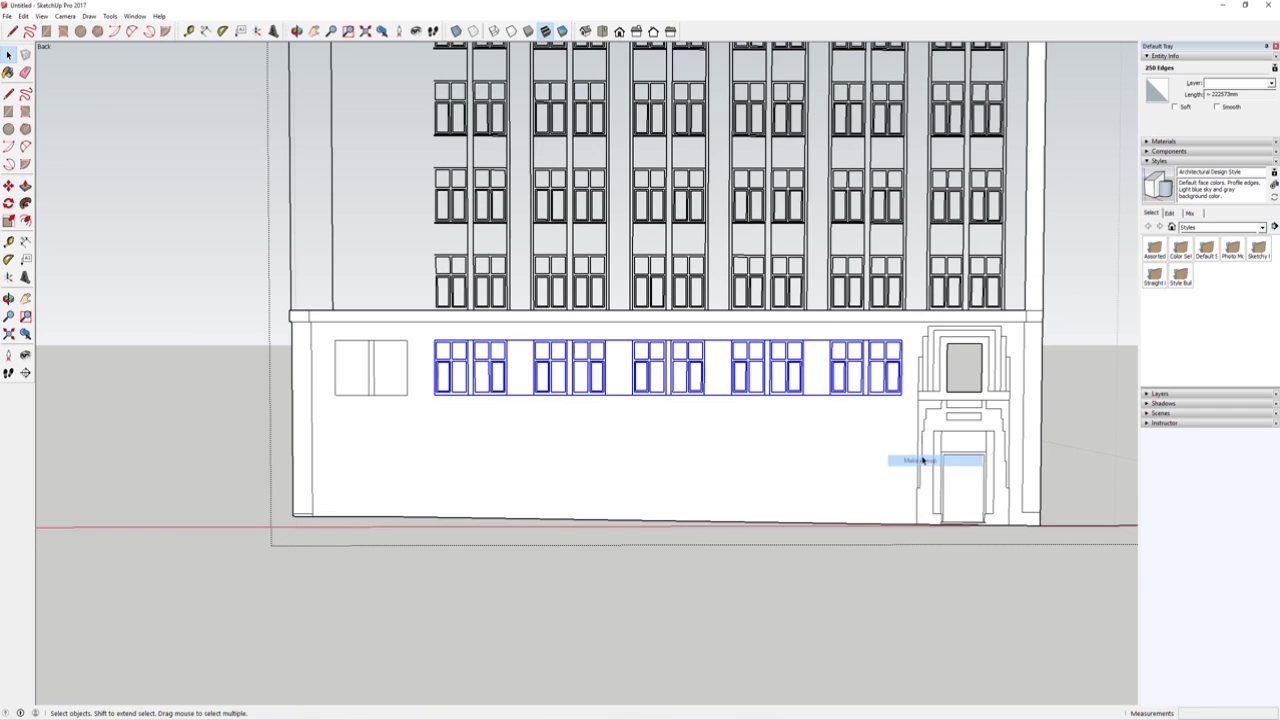
Copy the leftmost lower-storey window's outline and mullion faces onto the second window, aligned at its upper-left corner.
scroll(310, 390, "up", 3)
left_click_drag(331, 302, 454, 409)
scroll(454, 405, "up", 2)
key("m")
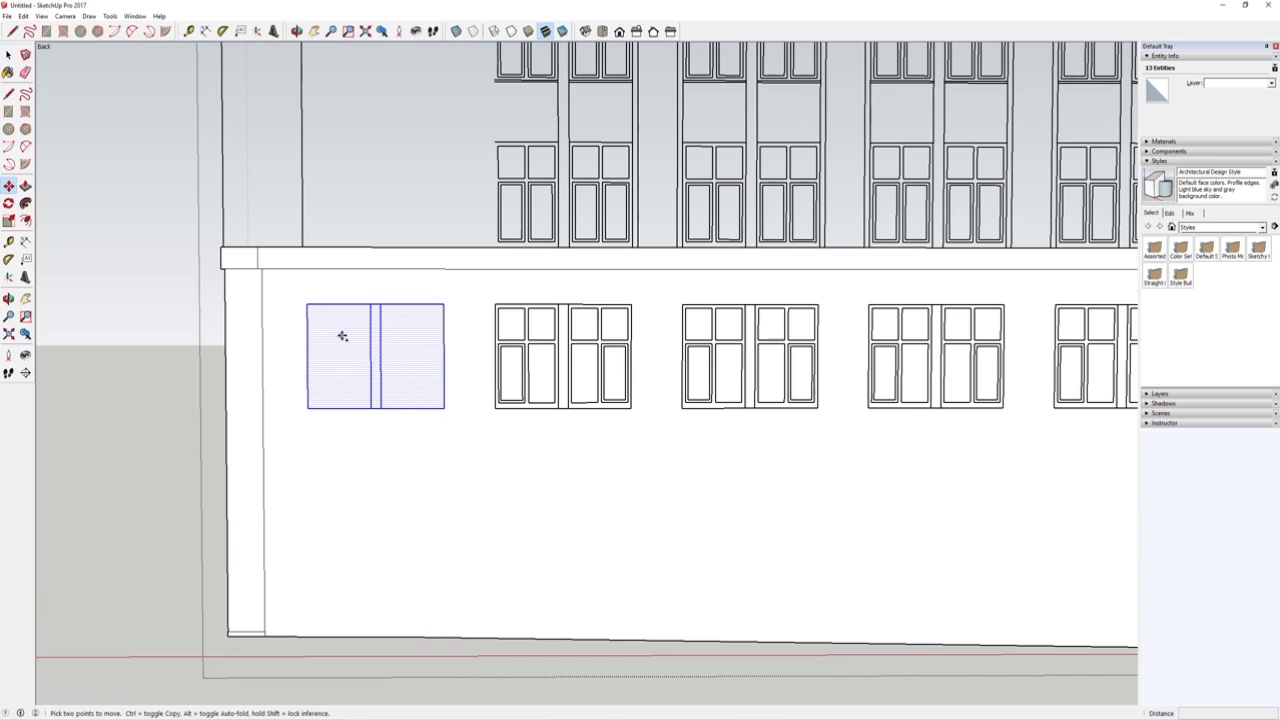
left_click(8, 56)
middle_click_drag(406, 346, 373, 354, "shift")
key("m")
left_click(270, 314)
key("ctrl")
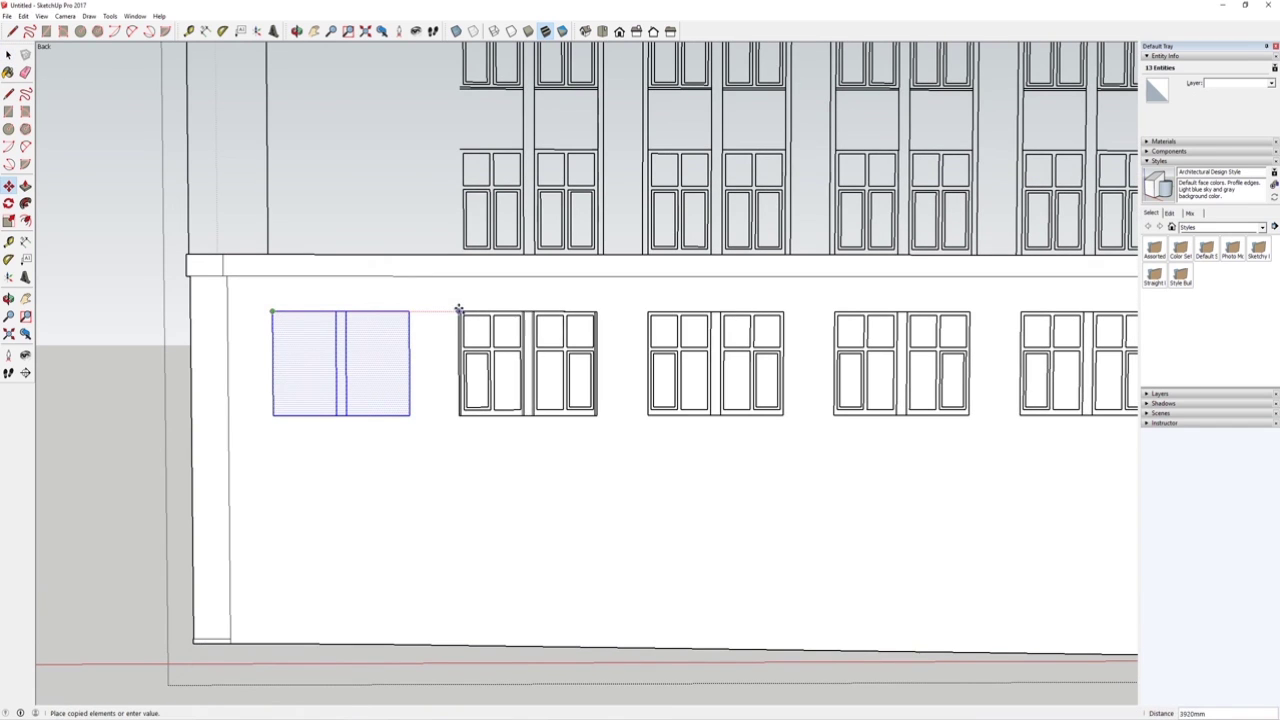
scroll(460, 311, "up", 3)
left_click(463, 313)
left_click(458, 314)
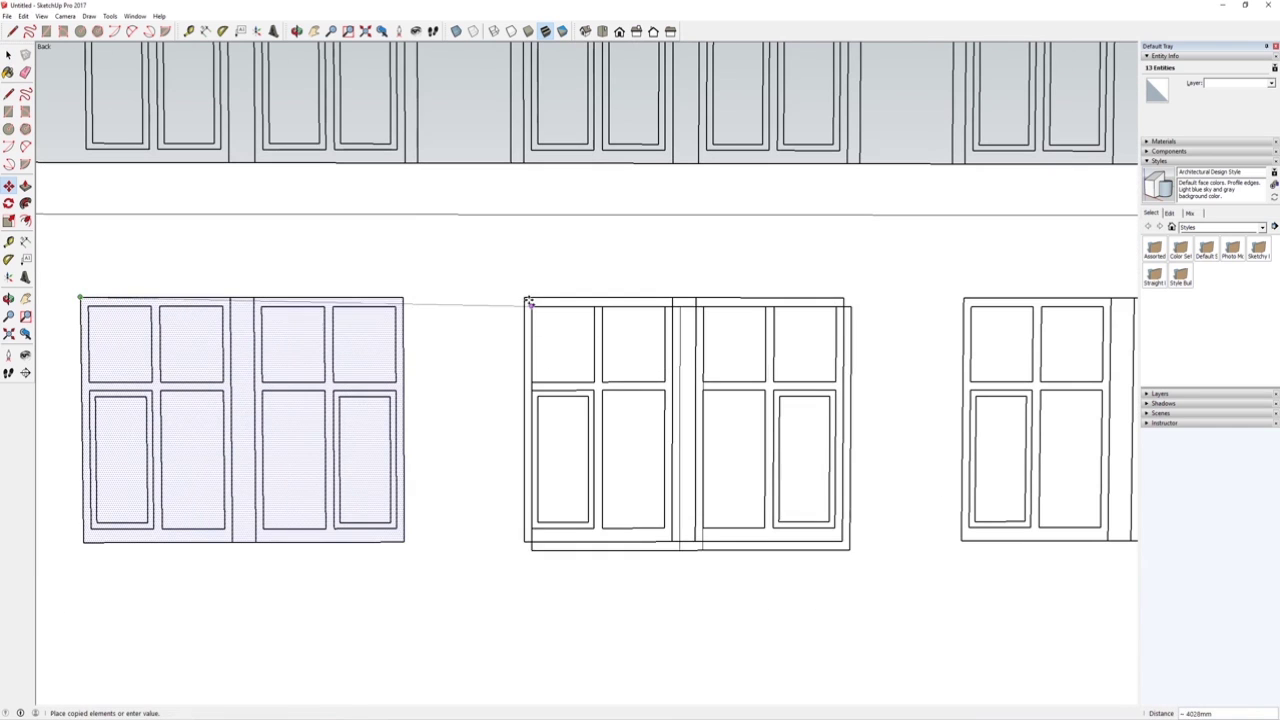
left_click(527, 300)
Continue copying the window outline and mullion faces onto the remaining lower-storey windows, matching their upper corners.
left_click(523, 295)
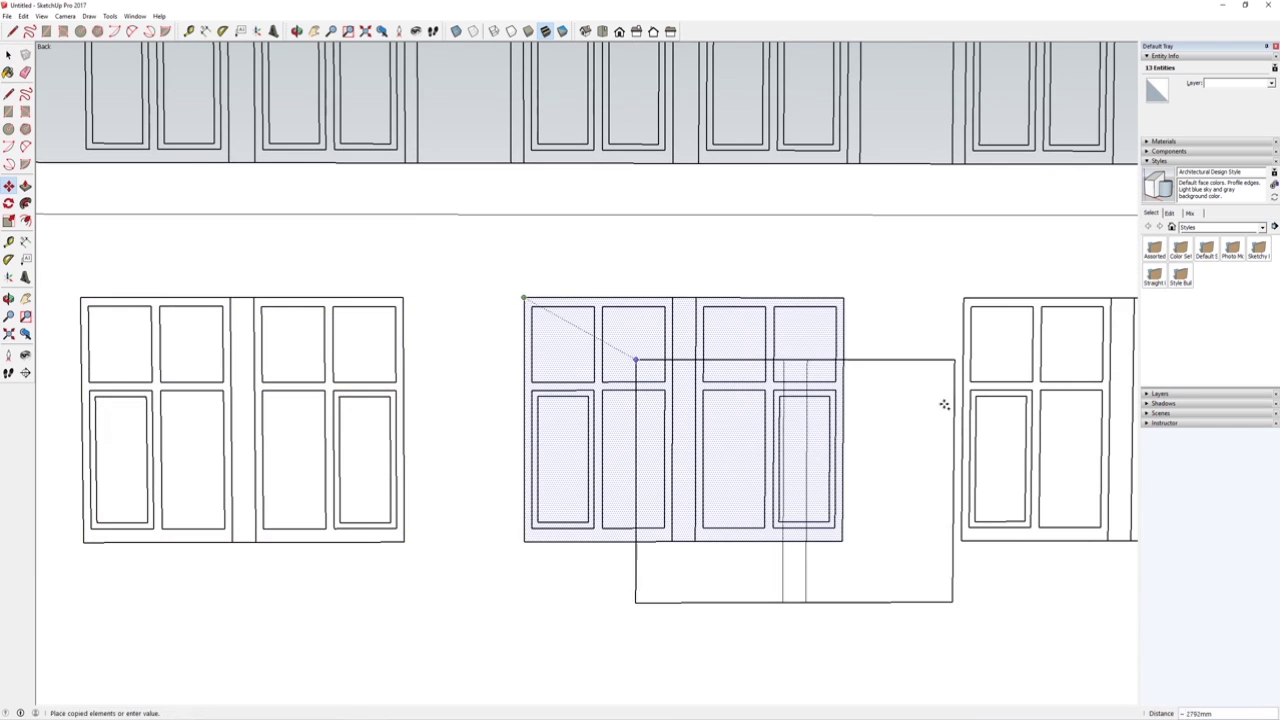
middle_click_drag(943, 403, 389, 346, "shift")
left_click(372, 271)
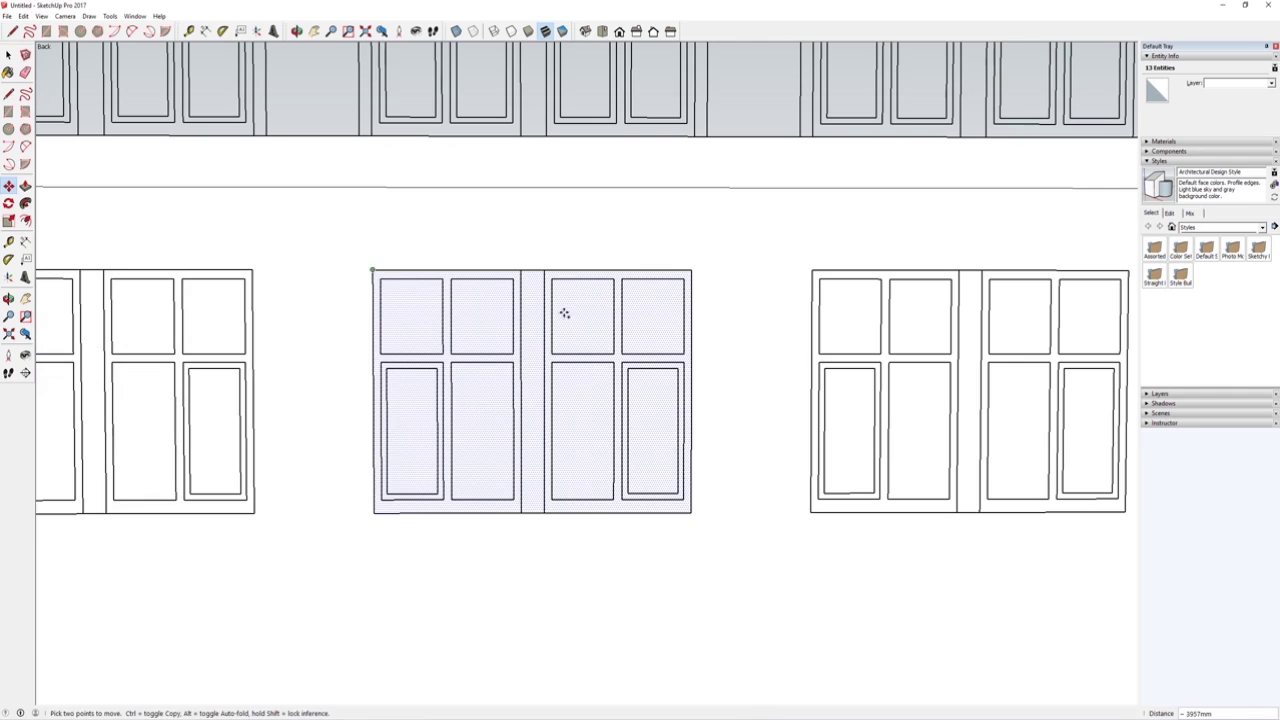
middle_click_drag(776, 309, 394, 320, "shift")
left_click(309, 281)
key("ctrl")
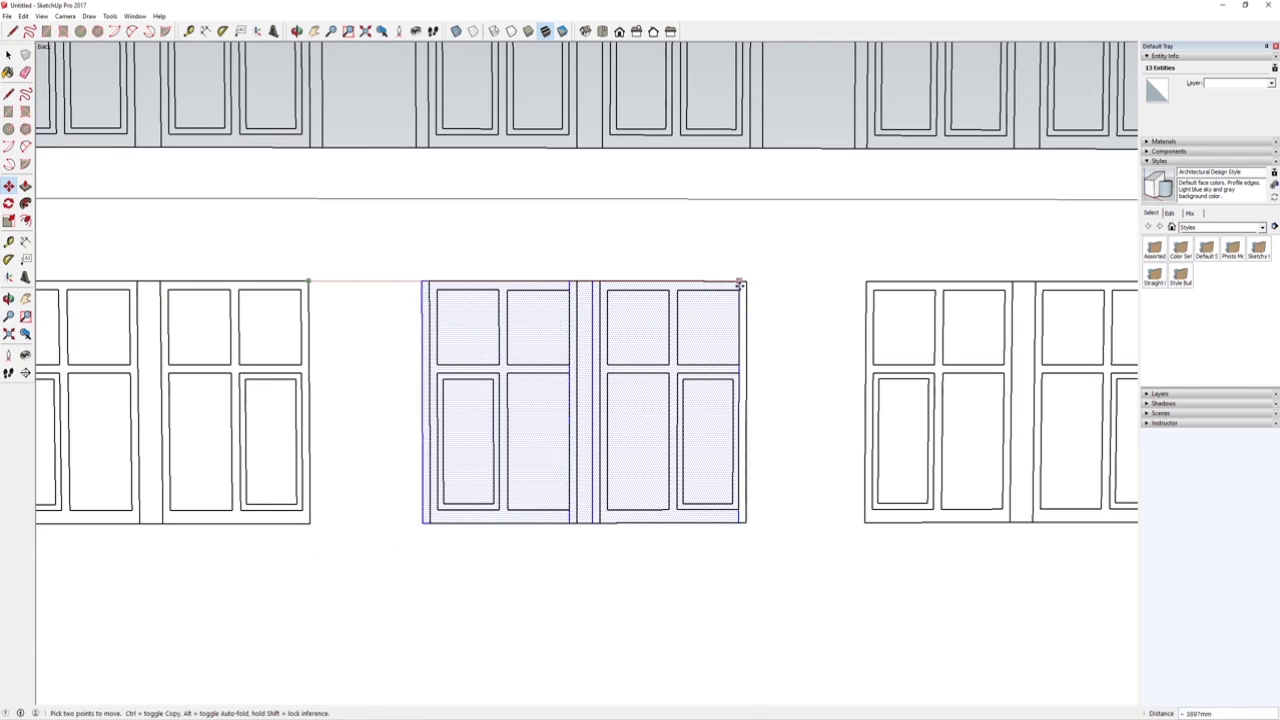
left_click(744, 283)
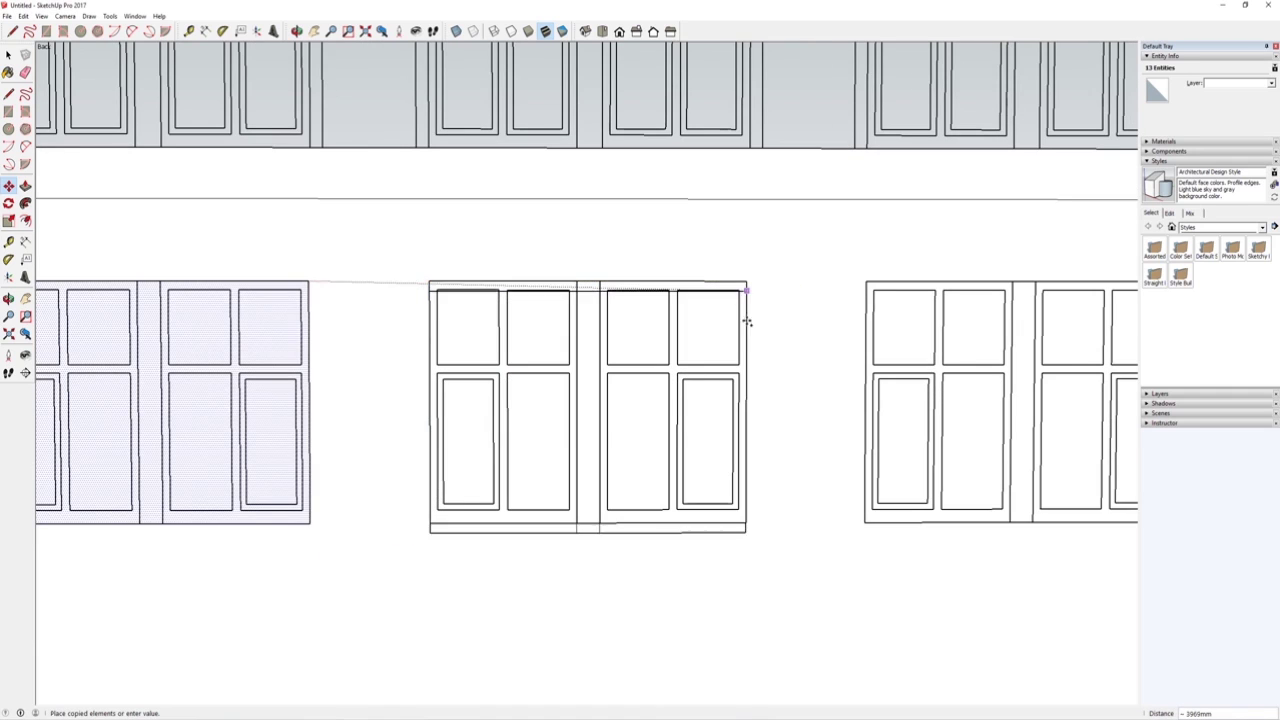
left_click(747, 281)
left_click(747, 282)
key("ctrl")
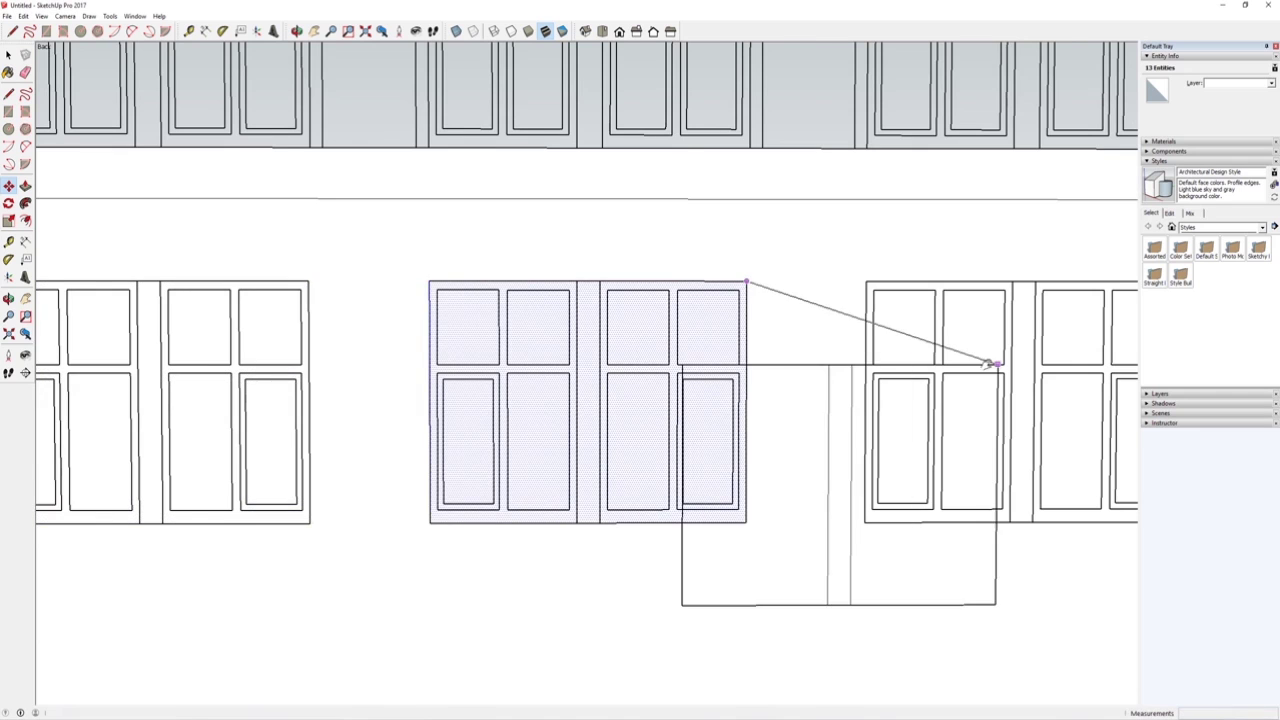
middle_click_drag(1131, 348, 454, 346, "shift")
left_click(506, 283)
Delete the group holding the old glazing linework of the five lower-storey windows.
key("space")
scroll(560, 370, "down", 6)
triple_click(368, 362)
key("Delete")
scroll(364, 374, "down", 2)
middle_click_drag(291, 383, 437, 388, "shift")
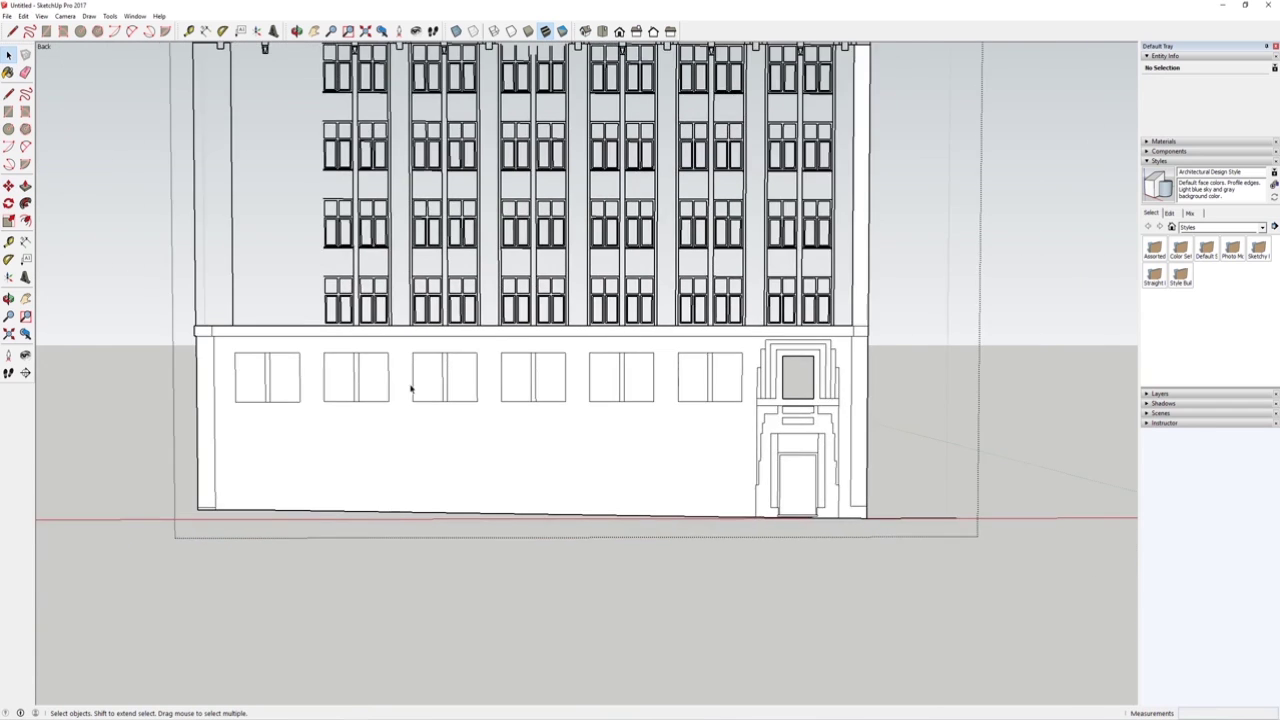
Delete the faces in both halves of all six lower-storey windows to leave open holes, keeping the mullions.
scroll(437, 388, "up", 1)
left_click(323, 381)
key("Delete")
left_click(367, 388)
key("Delete")
left_click(426, 392)
key("Delete")
left_click(468, 382)
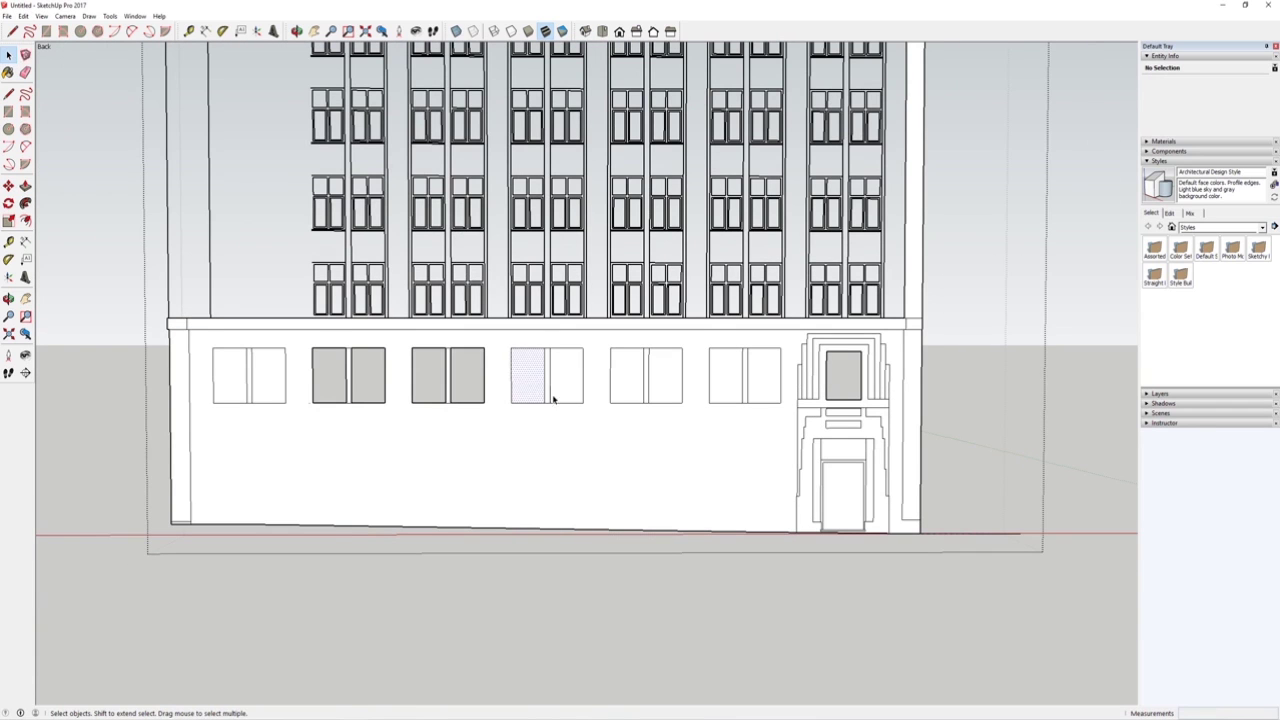
key("Delete")
left_click(566, 395)
key("Delete")
left_click(627, 391)
key("Delete")
left_click(673, 397)
key("Delete")
left_click(730, 390)
key("Delete")
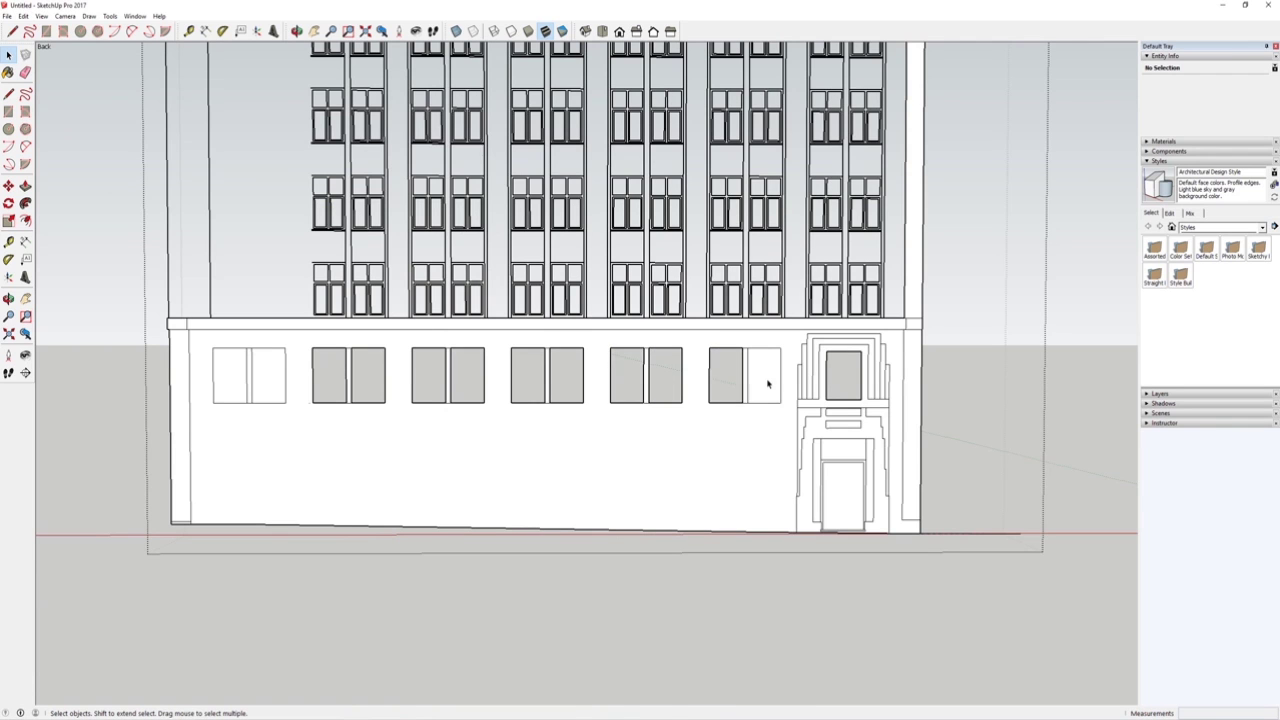
left_click(767, 383)
key("Delete")
left_click(380, 381)
key("Delete")
left_click(303, 354)
key("Delete")
Select the complete lower-storey facade, cut it from the linework group and paste it in place in the main model beneath the upper storeys.
scroll(411, 466, "down", 4)
middle_click_drag(411, 466, 391, 449)
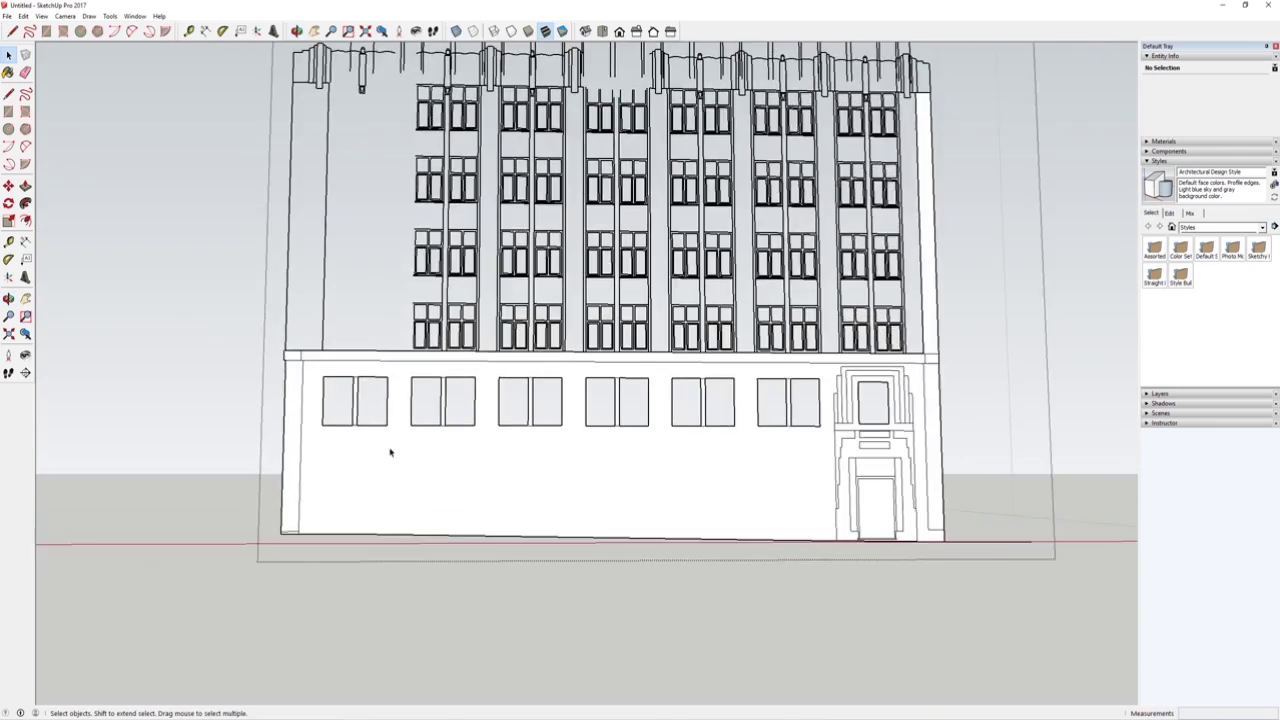
scroll(397, 540, "up", 3)
middle_click_drag(397, 540, 791, 588)
scroll(674, 426, "down", 3)
middle_click_drag(674, 426, 434, 367)
left_click_drag(170, 323, 860, 512)
middle_click_drag(789, 469, 770, 476)
scroll(694, 474, "up", 1)
right_click(660, 452)
left_click(695, 540)
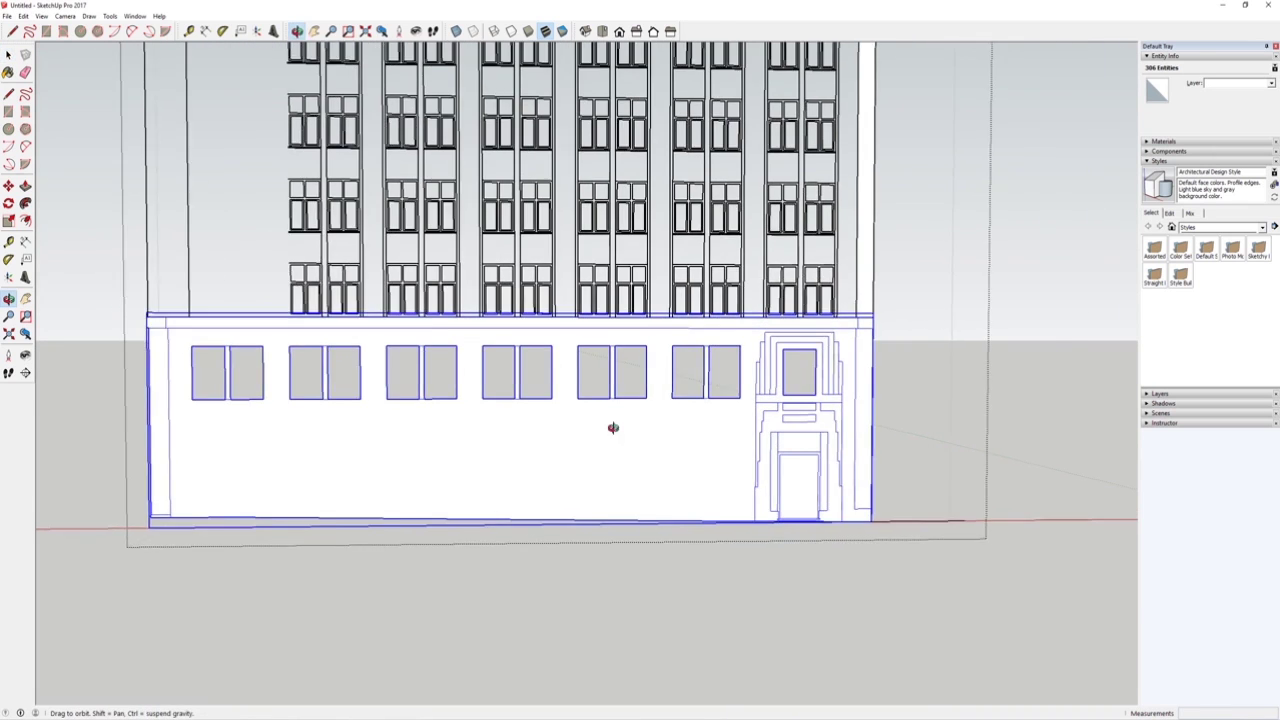
middle_click_drag(614, 429, 483, 440)
key("Delete")
scroll(381, 609, "down", 2)
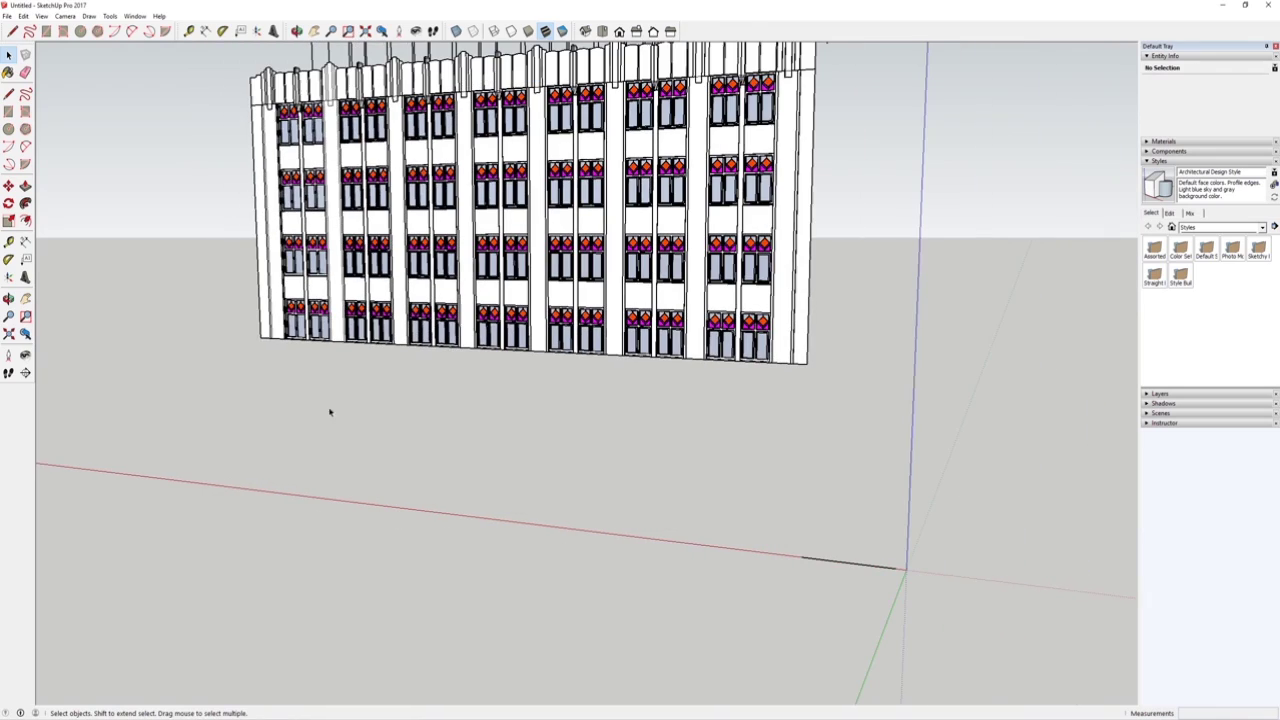
left_click(23, 16)
left_click(45, 89)
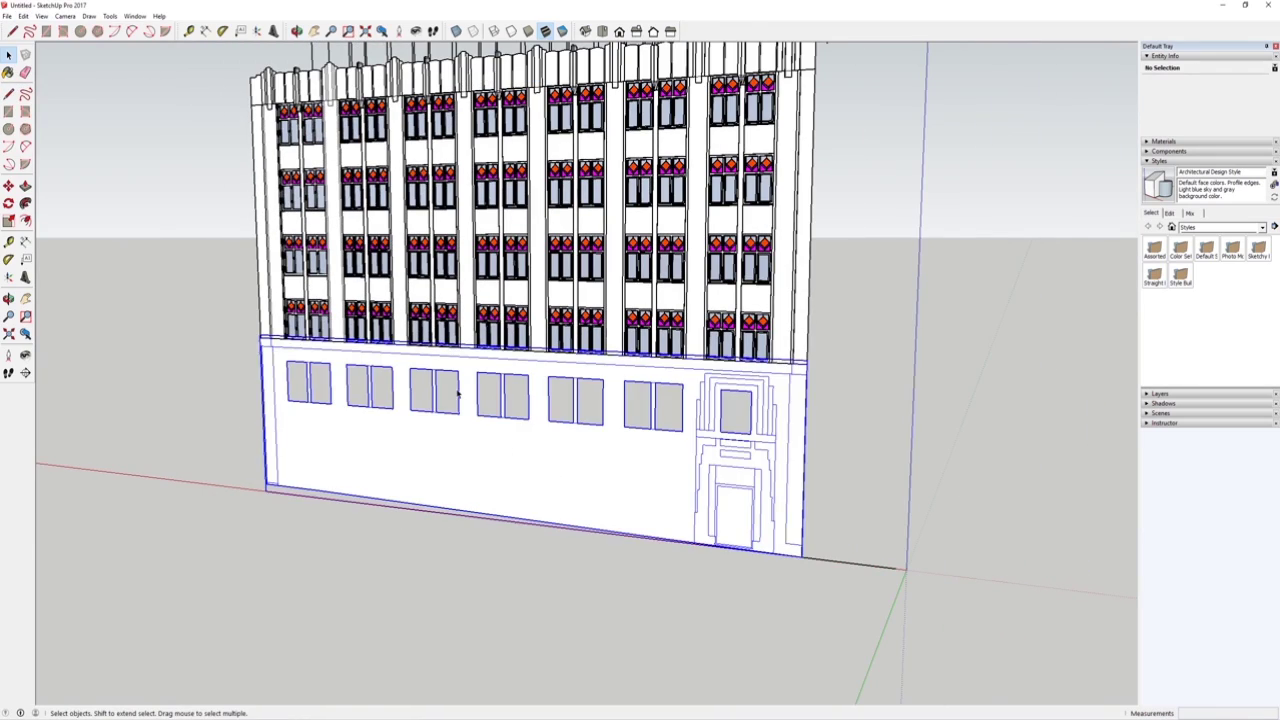
Delete the stray window lines above the band over the left-hand lower-storey windows, keeping the band's top edge.
scroll(457, 392, "up", 2)
scroll(486, 469, "down", 2)
middle_click_drag(512, 470, 608, 487)
middle_click_drag(489, 482, 550, 440)
scroll(290, 408, "up", 5)
middle_click_drag(292, 407, 376, 378)
left_click_drag(265, 297, 538, 344)
key("Delete")
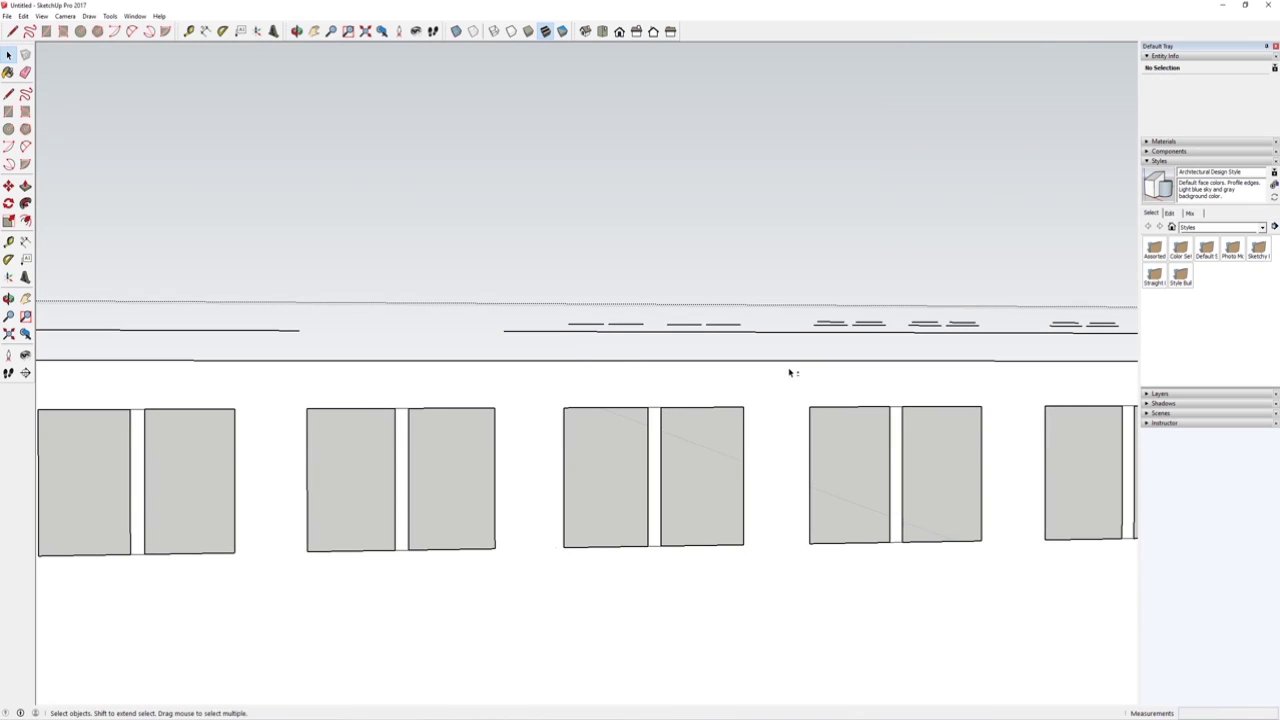
key("ctrl+z")
left_click_drag(509, 332, 510, 333)
key("Delete")
middle_click_drag(688, 383, 660, 391)
left_click_drag(461, 333, 461, 333)
key("Delete")
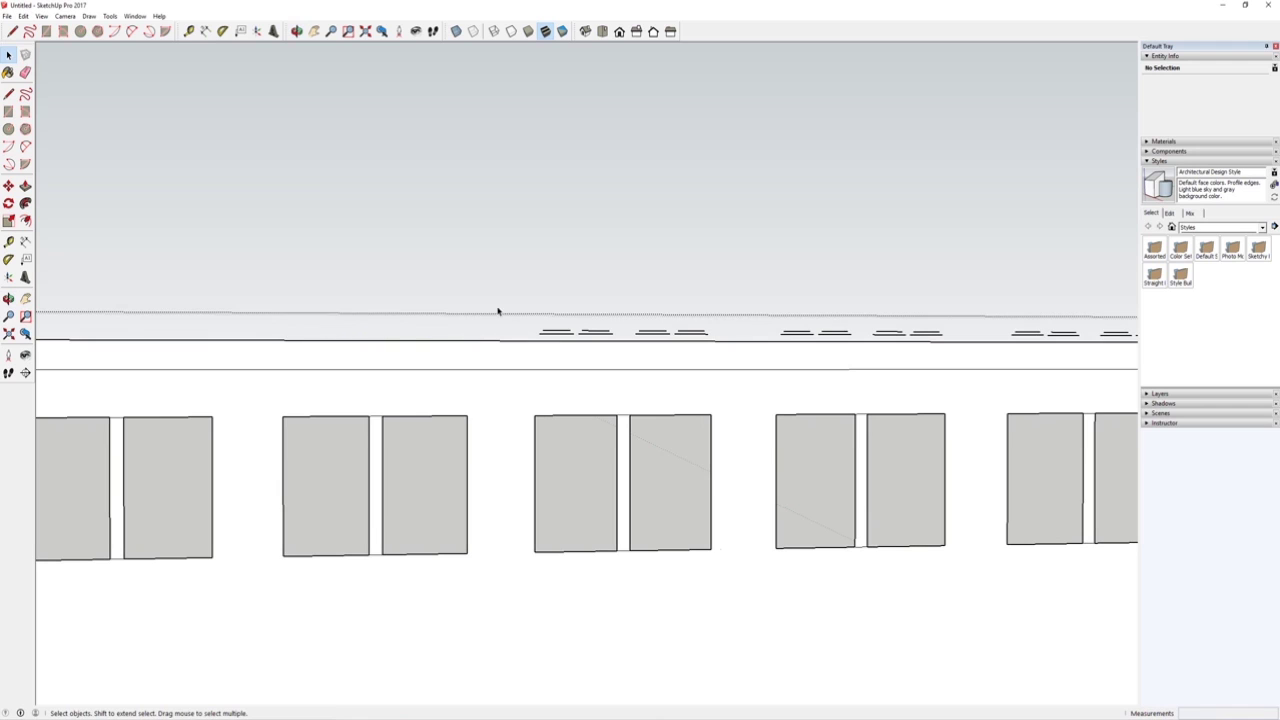
Delete the remaining stray window lines above the band over the right-hand windows and the entrance surround.
left_click_drag(709, 337, 709, 337)
key("Delete")
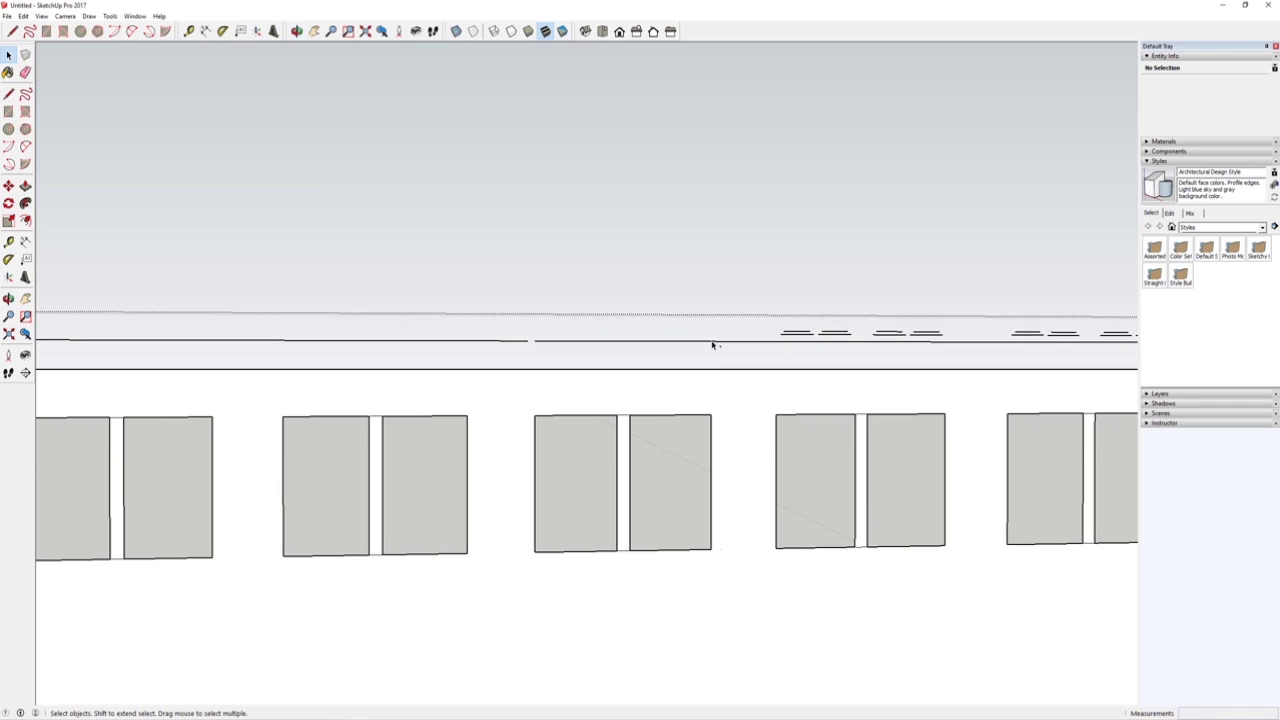
key("ctrl+z")
left_click_drag(725, 340, 725, 340)
key("Delete")
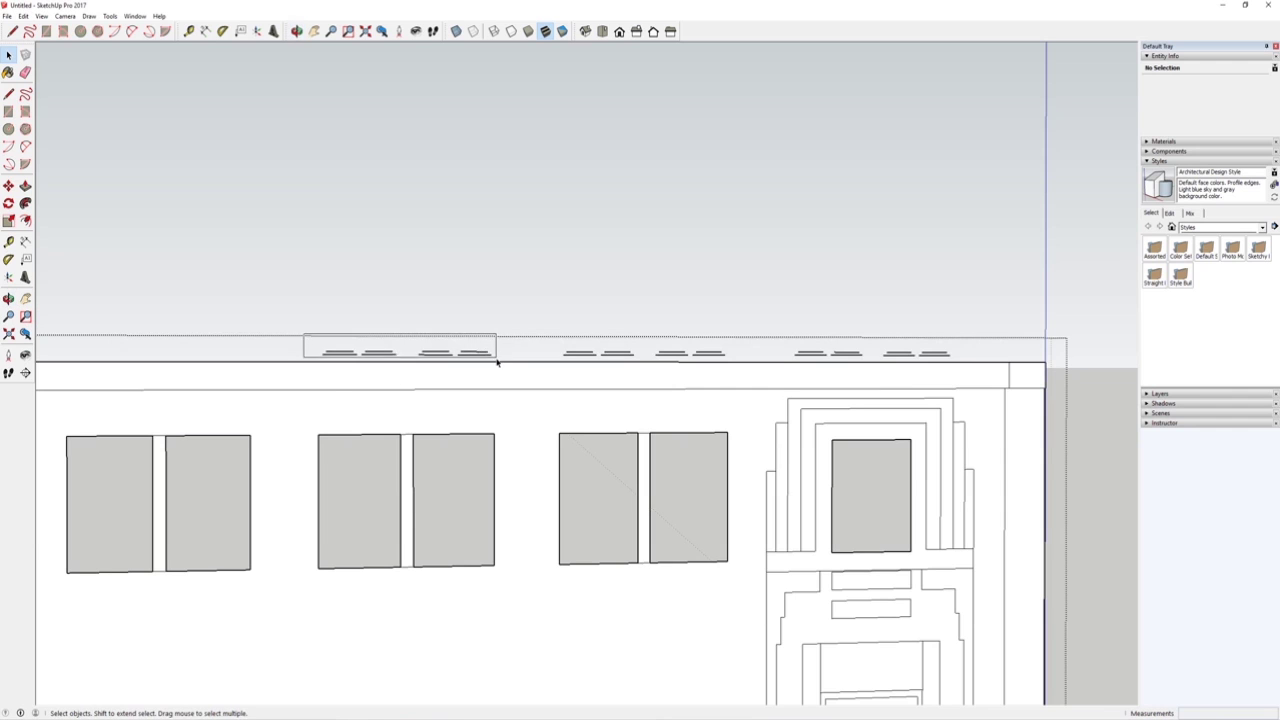
left_click_drag(497, 362, 497, 362)
key("Delete")
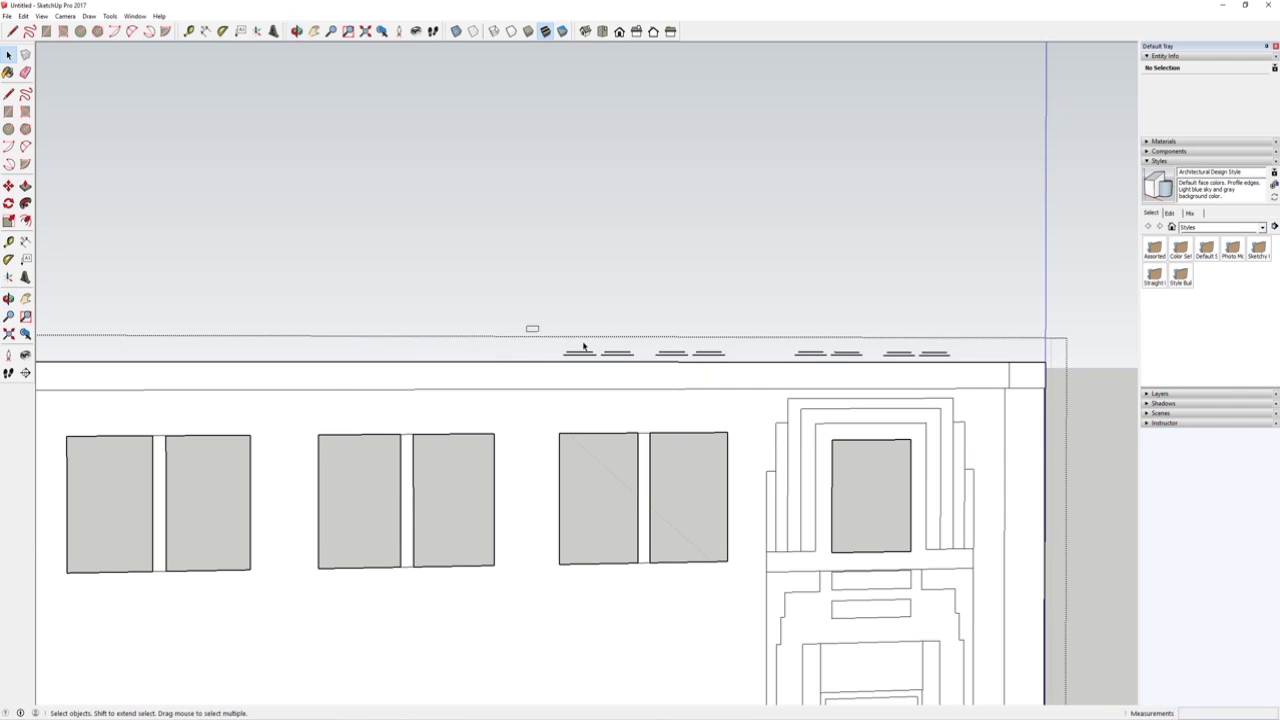
left_click_drag(740, 362, 740, 362)
key("Delete")
left_click_drag(761, 336, 969, 360)
key("Delete")
Switch to Windows Photo Viewer and examine the lower-storey windows in the night shot reference photo.
scroll(711, 417, "down", 6)
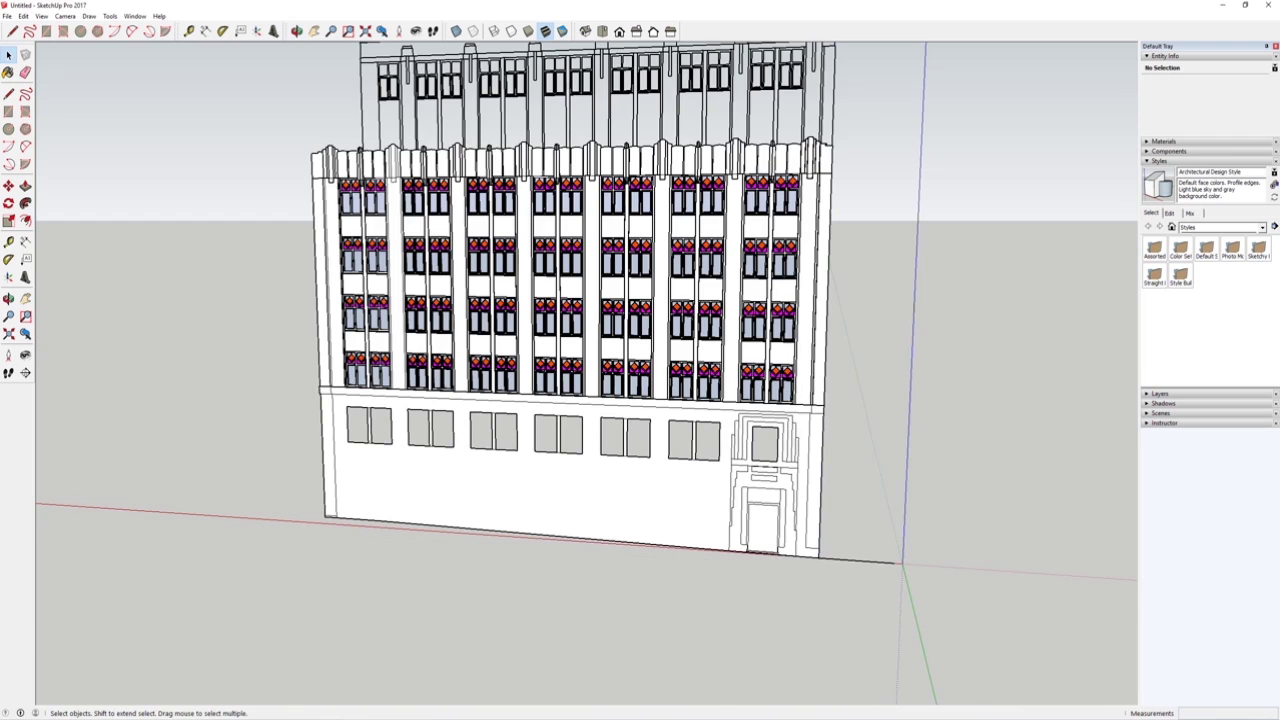
left_click(748, 718)
mouse_move(797, 697)
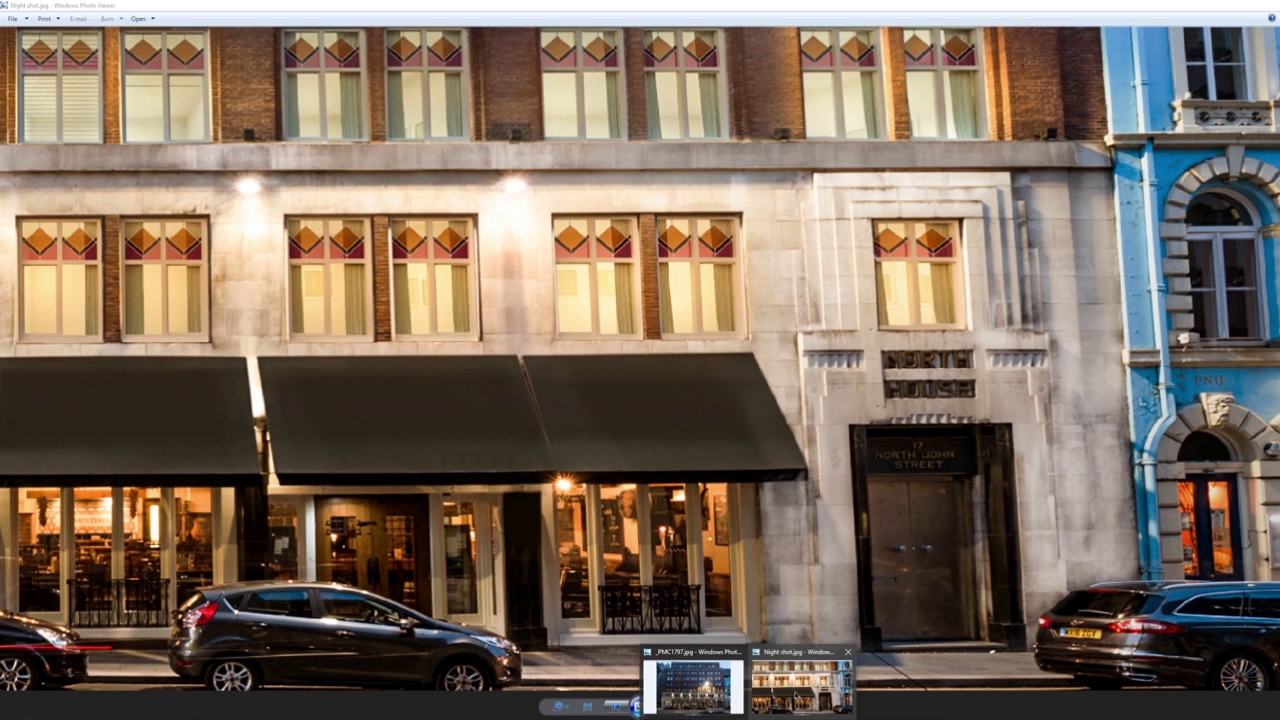
scroll(390, 459, "up", 3)
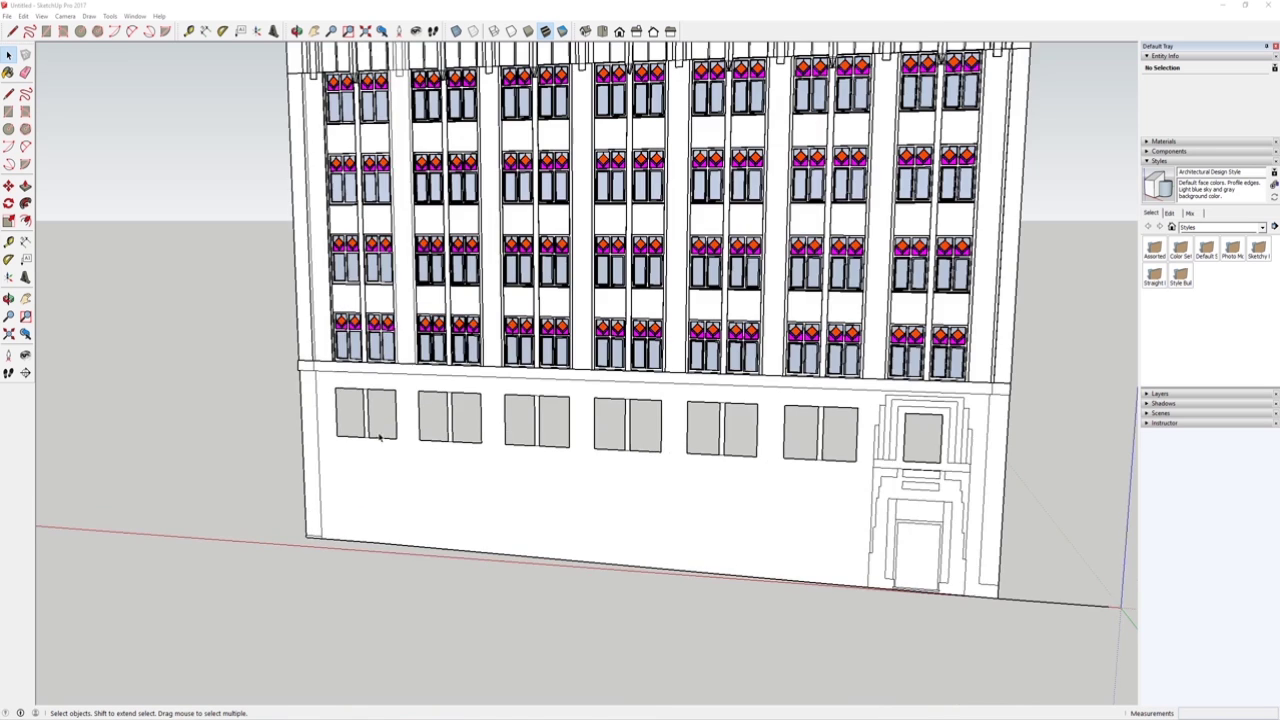
Copy a stained-glass window component from the upper storeys and paste it at the leftmost lower-storey window.
scroll(377, 348, "up", 3)
double_click(375, 343)
left_click(379, 330)
middle_click_drag(380, 328, 400, 370)
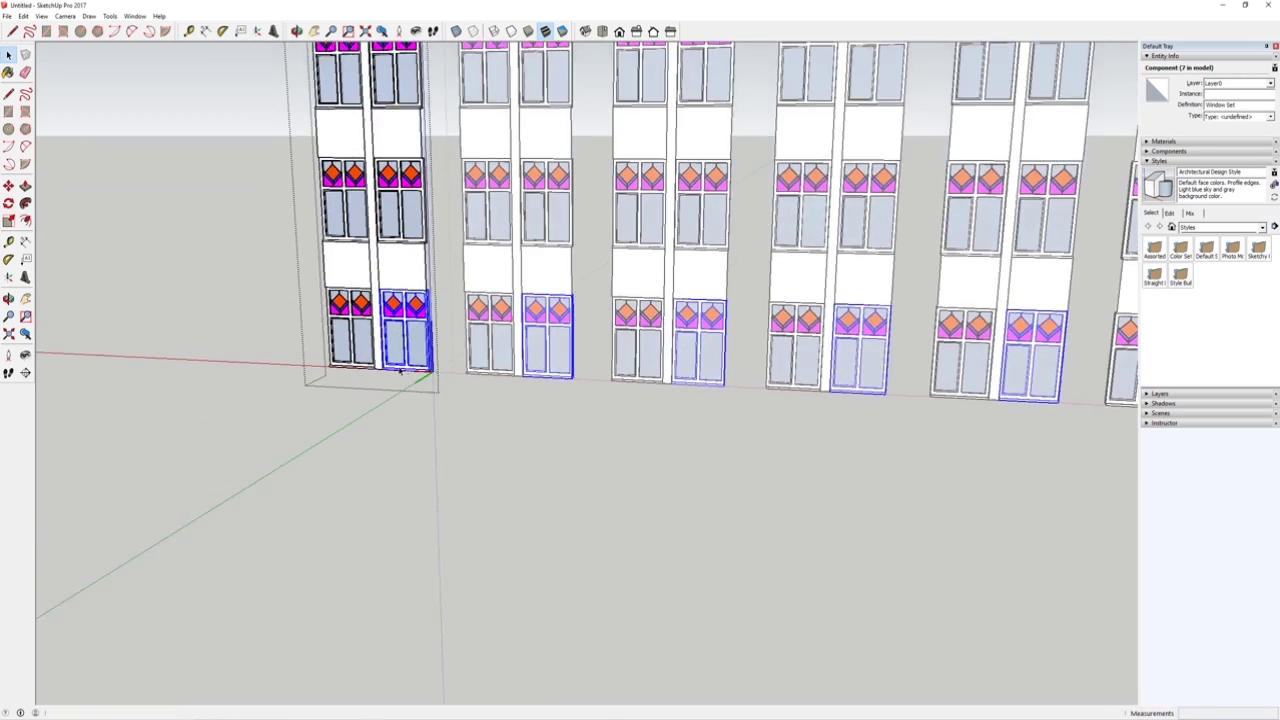
scroll(400, 369, "up", 3)
left_click(178, 339)
double_click(374, 558)
scroll(367, 589, "up", 6)
key("ctrl+v")
scroll(436, 537, "down", 3)
scroll(414, 540, "up", 3)
left_click(400, 563)
Move the pasted window by its corner into the right half of the leftmost opening and copy it into the left half.
left_click(409, 566)
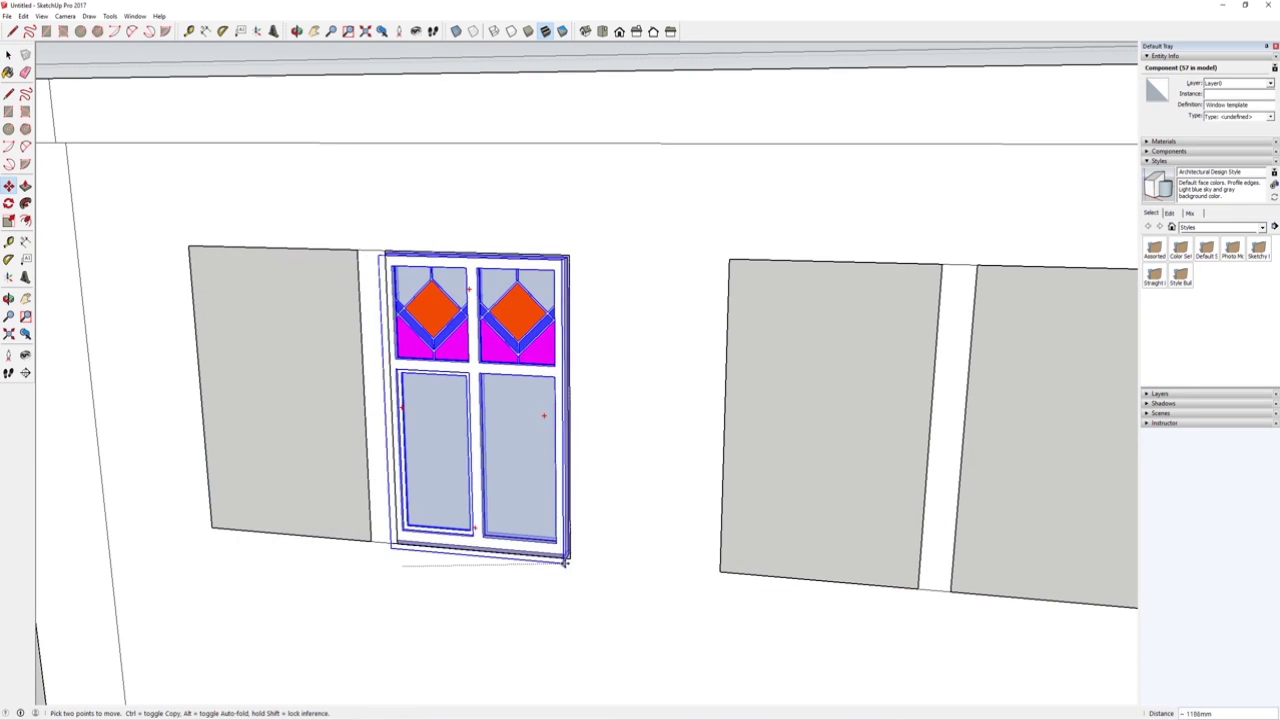
left_click(572, 553)
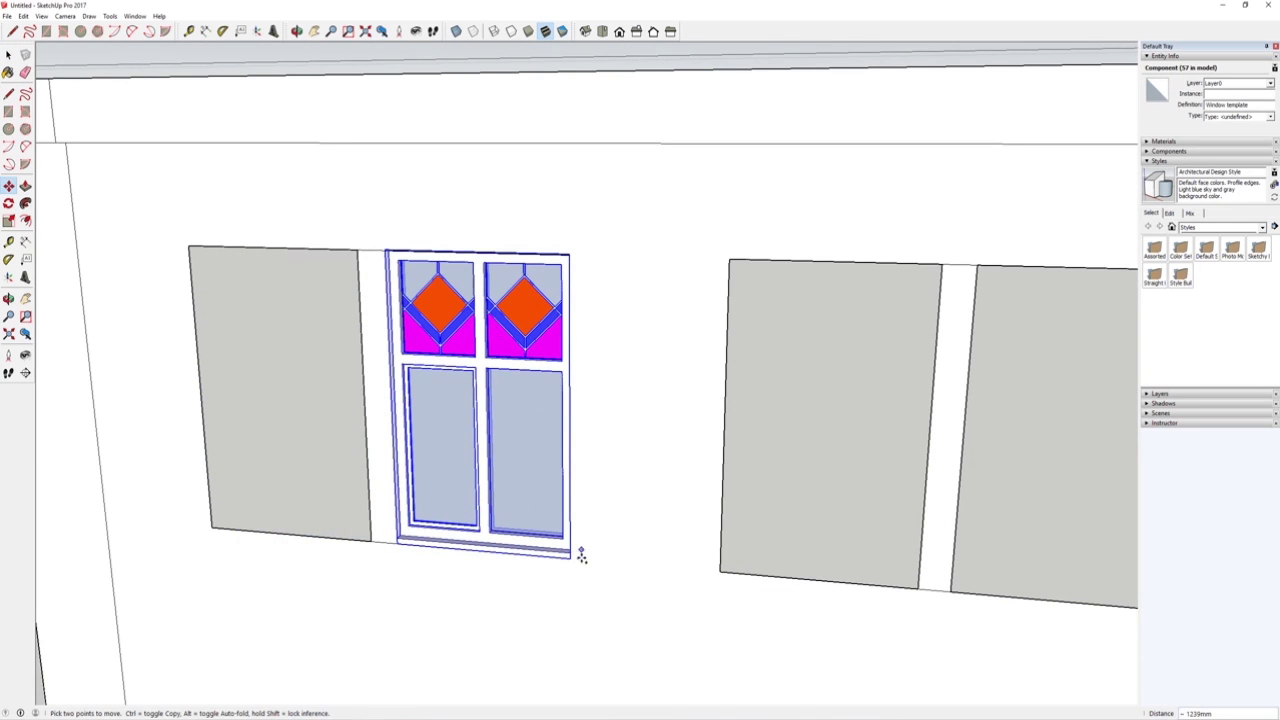
left_click(571, 560)
left_click(371, 541)
left_click(8, 55)
Group the mullion between the two stained-glass windows and make it a component named First Floor Windows.
middle_click_drag(392, 333, 392, 353)
double_click(383, 339)
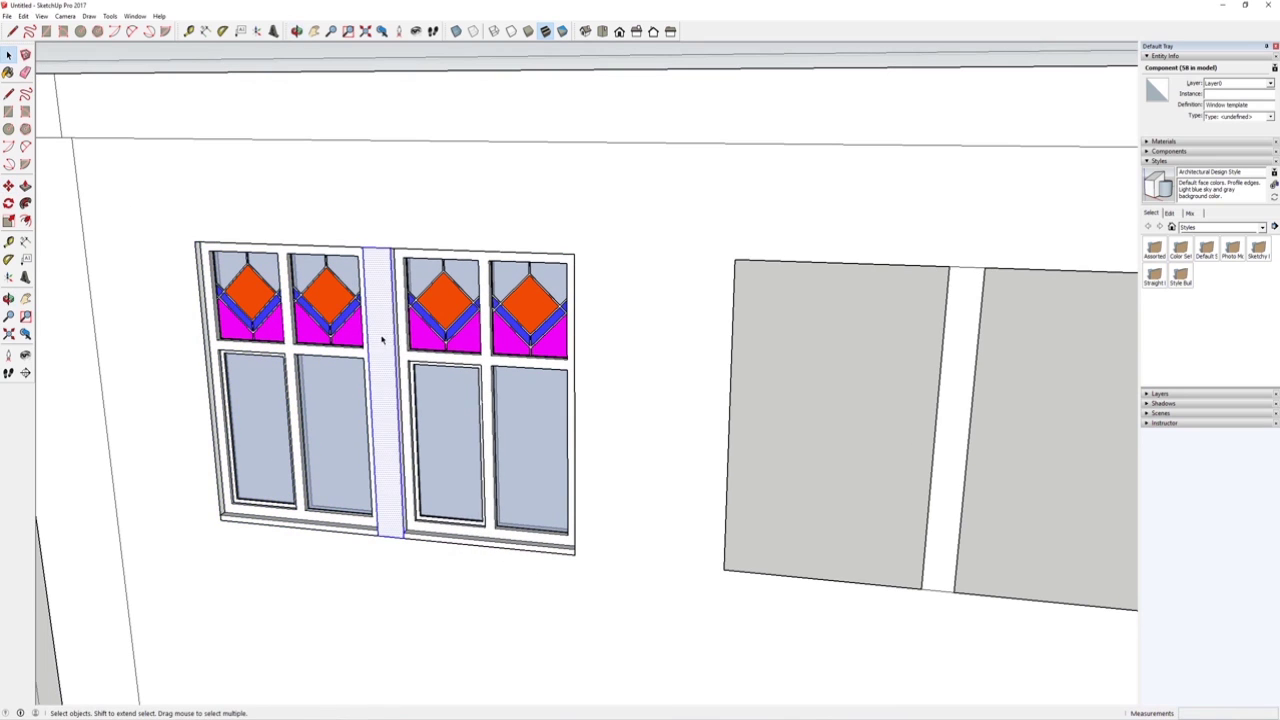
right_click(383, 337)
left_click(418, 425)
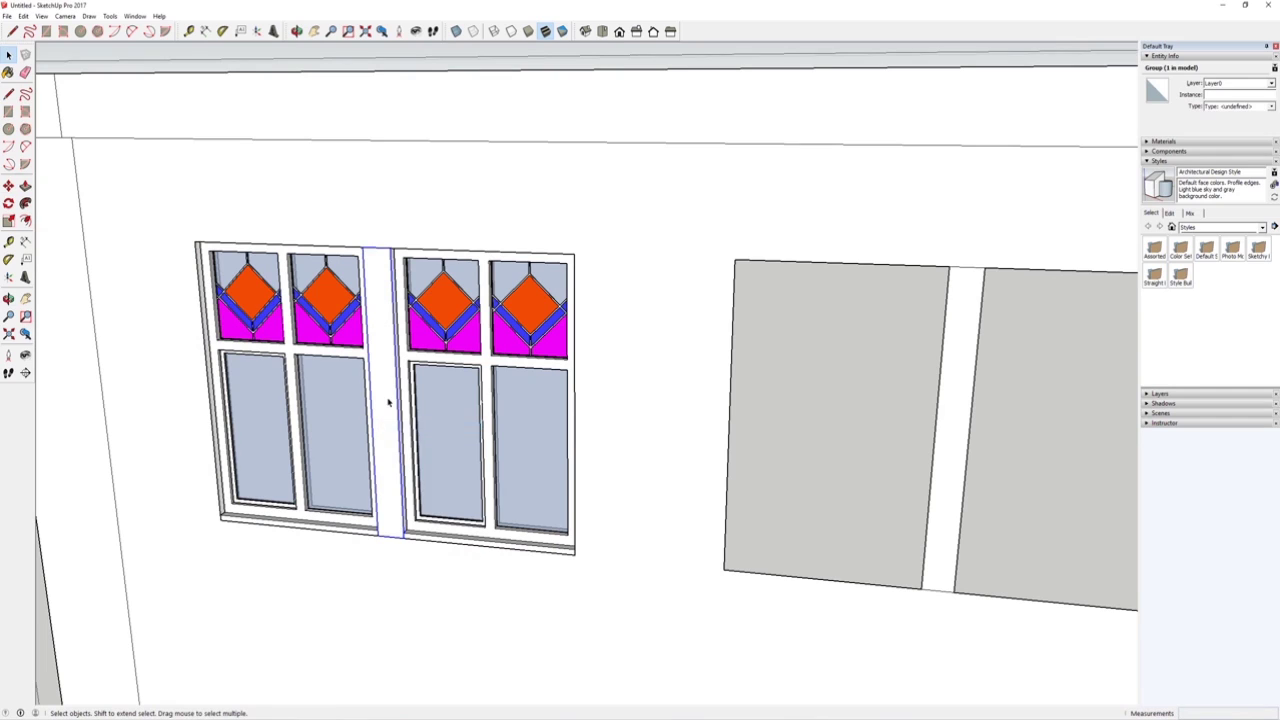
right_click(390, 400)
left_click(428, 472)
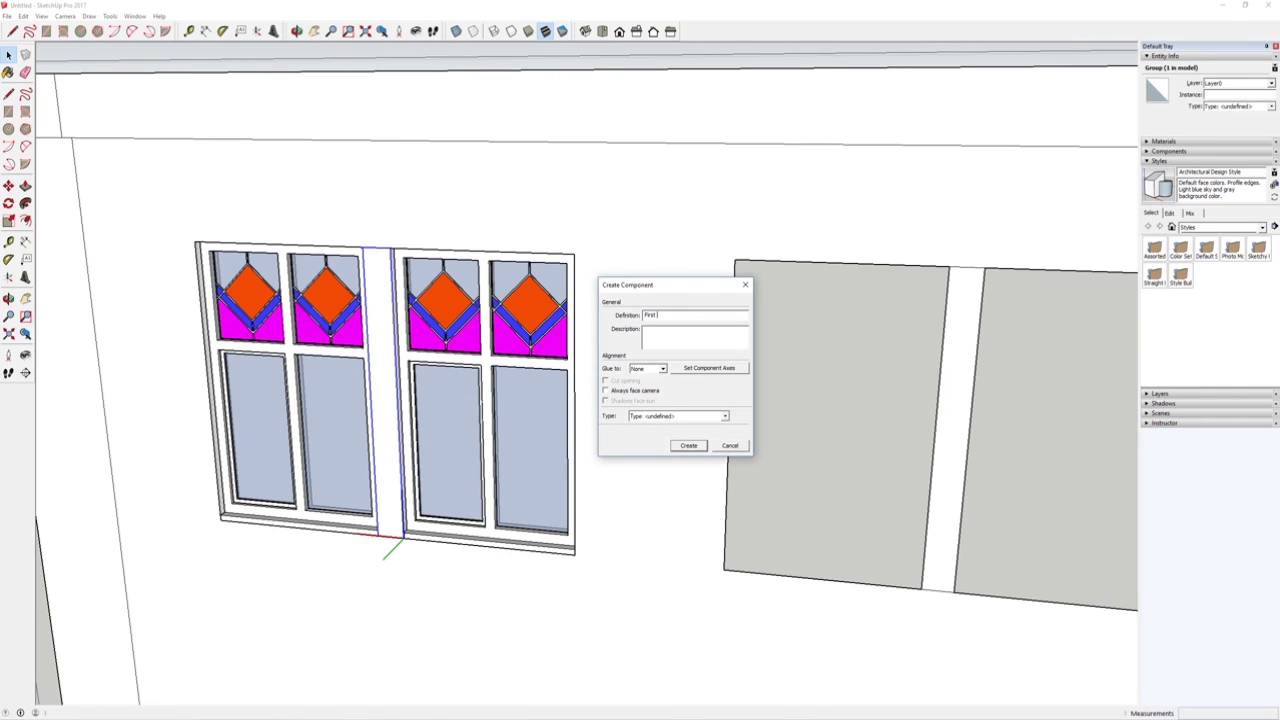
key("Return")
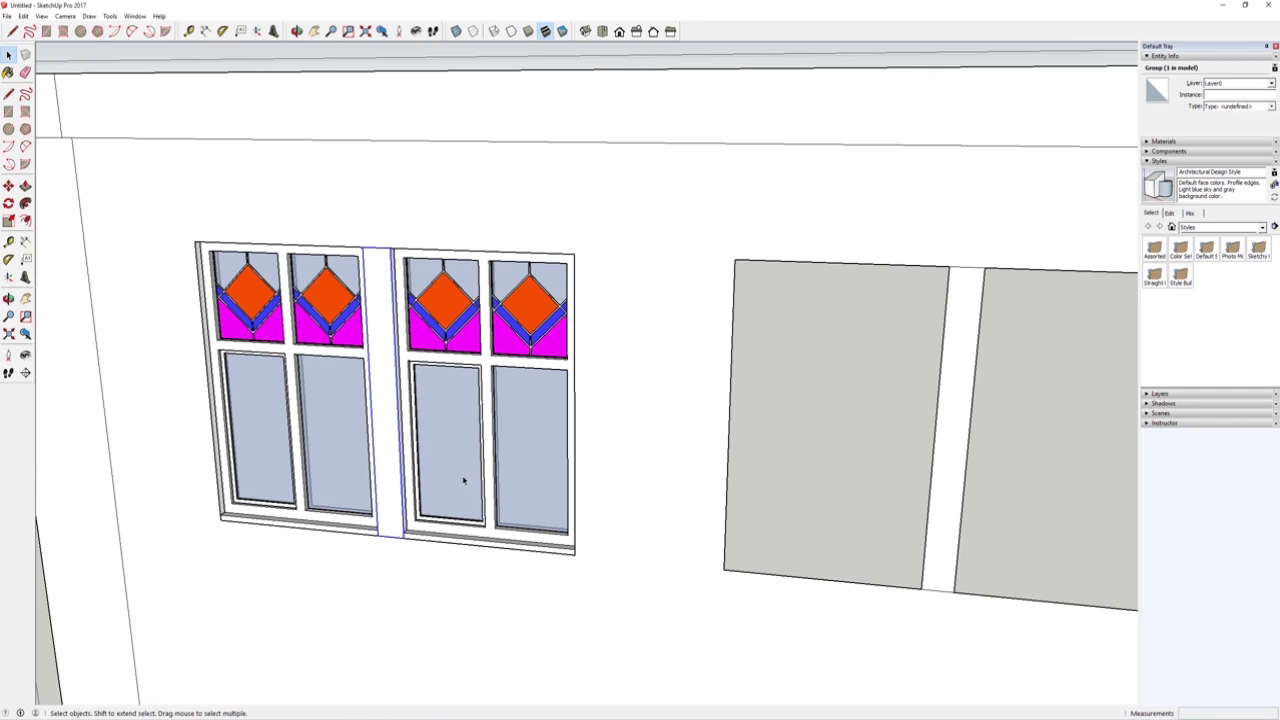
Cut the two stained-glass windows and paste them in place inside the First Floor Windows component.
middle_click_drag(466, 477, 410, 370)
left_click(434, 343, "shift")
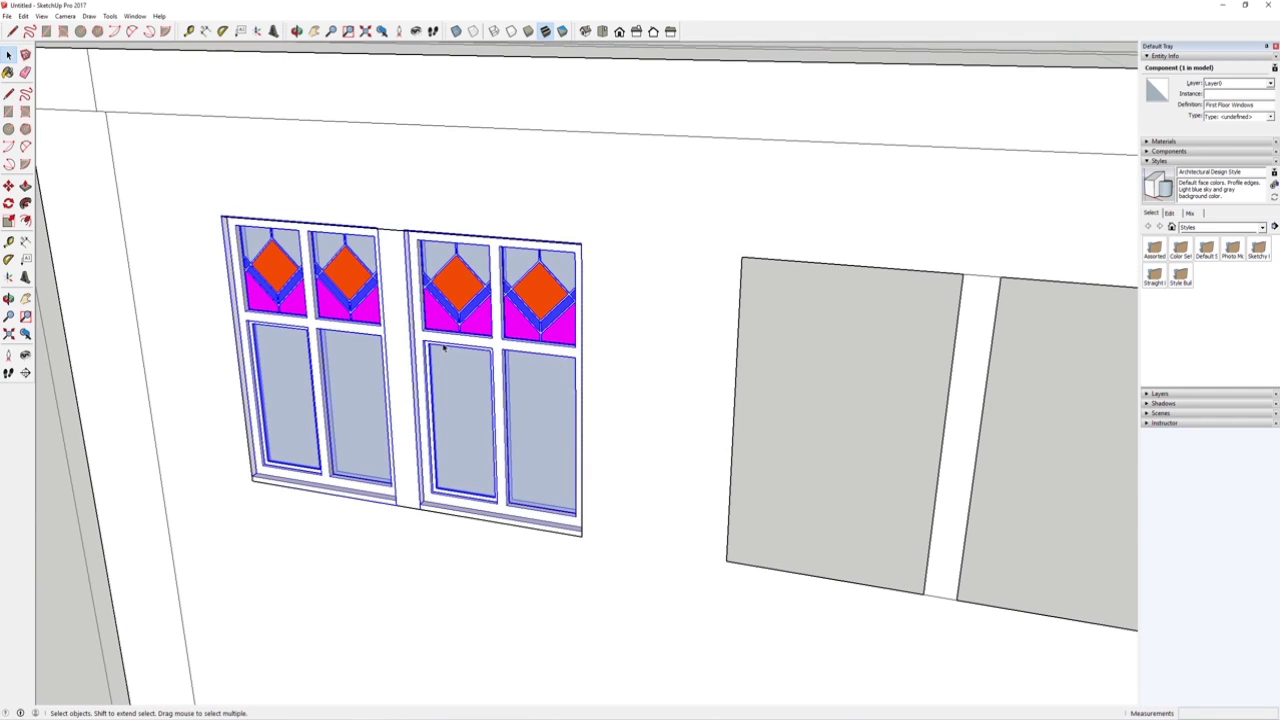
key("Delete")
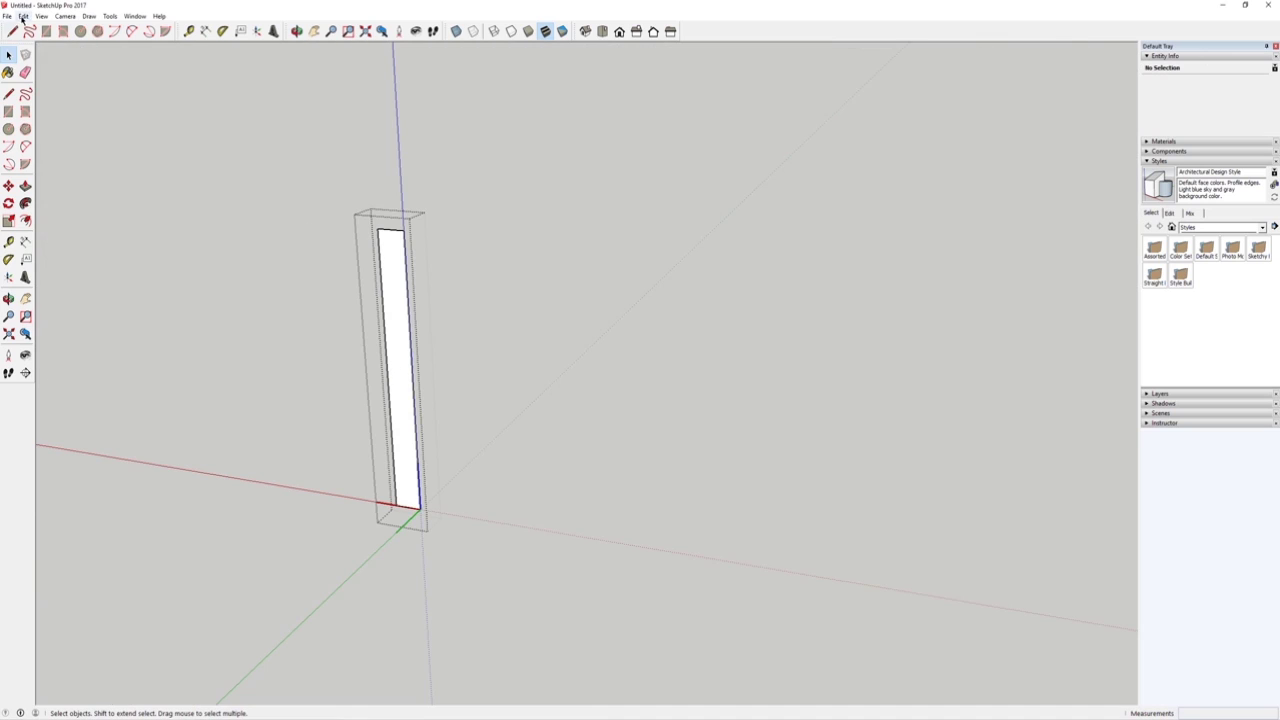
left_click(22, 16)
left_click(50, 88)
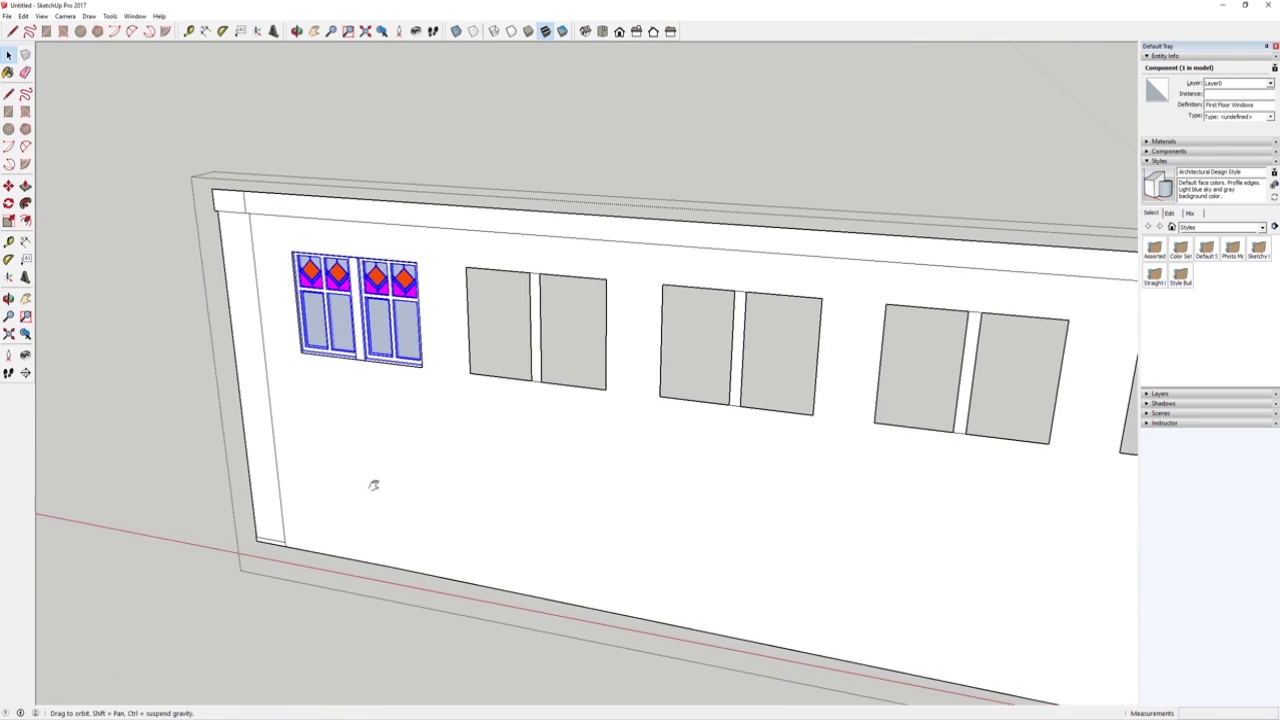
Delete the mullions from the remaining lower-storey window openings to leave each one undivided.
middle_click_drag(371, 486, 517, 453)
left_click_drag(461, 424, 460, 424)
key("Delete")
middle_click_drag(640, 575, 457, 563, "shift")
left_click_drag(540, 399, 469, 420)
key("Delete")
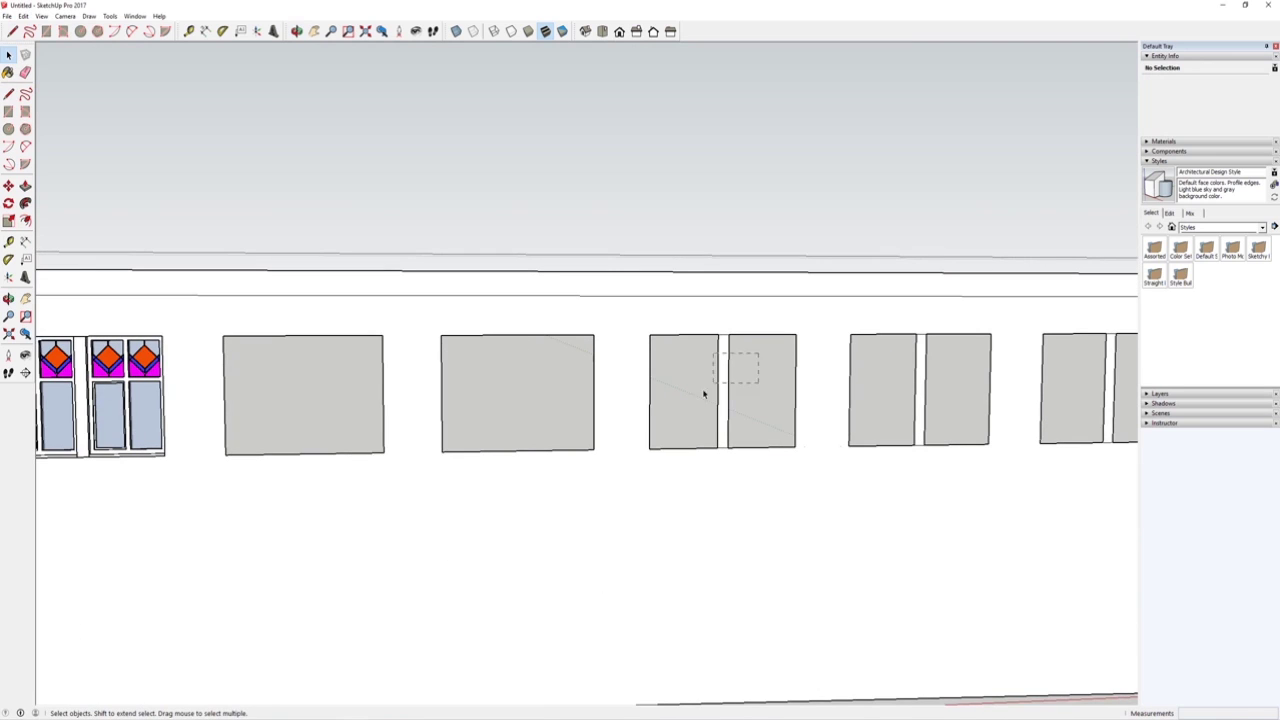
left_click_drag(703, 393, 702, 395)
key("Delete")
key("Delete")
middle_click_drag(648, 549, 604, 556)
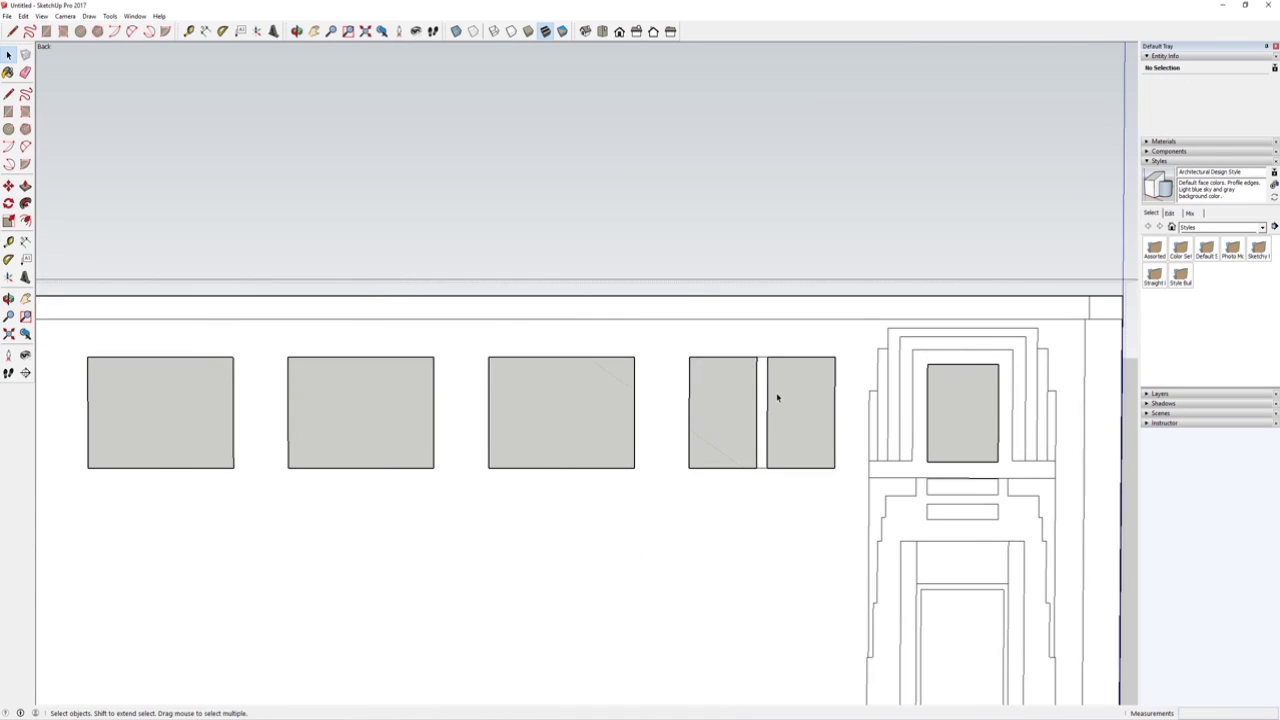
Copy the First Floor Windows component by its upper corner from the leftmost opening into the second and third openings.
scroll(785, 476, "down", 4)
middle_click_drag(503, 554, 430, 574)
scroll(437, 451, "up", 3)
left_click(433, 438)
middle_click_drag(424, 449, 414, 466)
scroll(412, 434, "up", 4)
key("m")
left_click(361, 273)
key("ctrl")
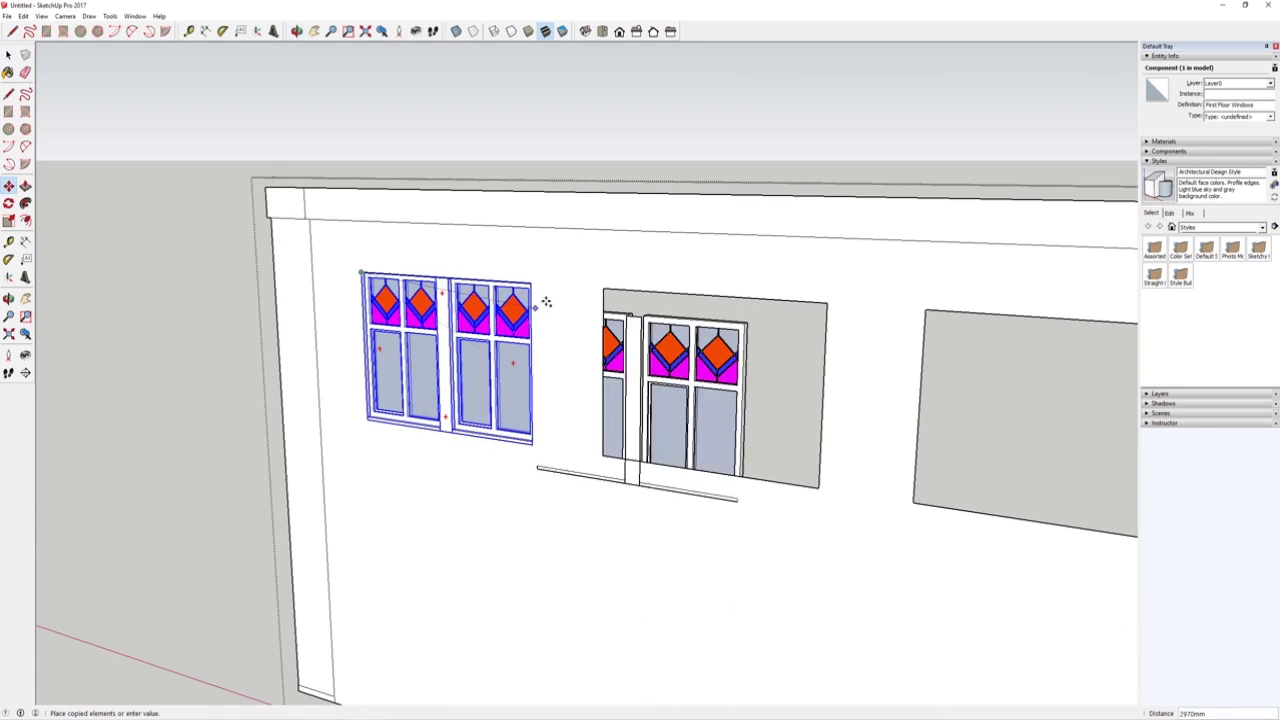
left_click(602, 290)
left_click(603, 289)
key("ctrl")
left_click(925, 310)
Copy the First Floor Windows component corner to corner into the fourth, fifth and sixth openings.
scroll(925, 312, "down", 2)
middle_click_drag(920, 340, 385, 340, "shift")
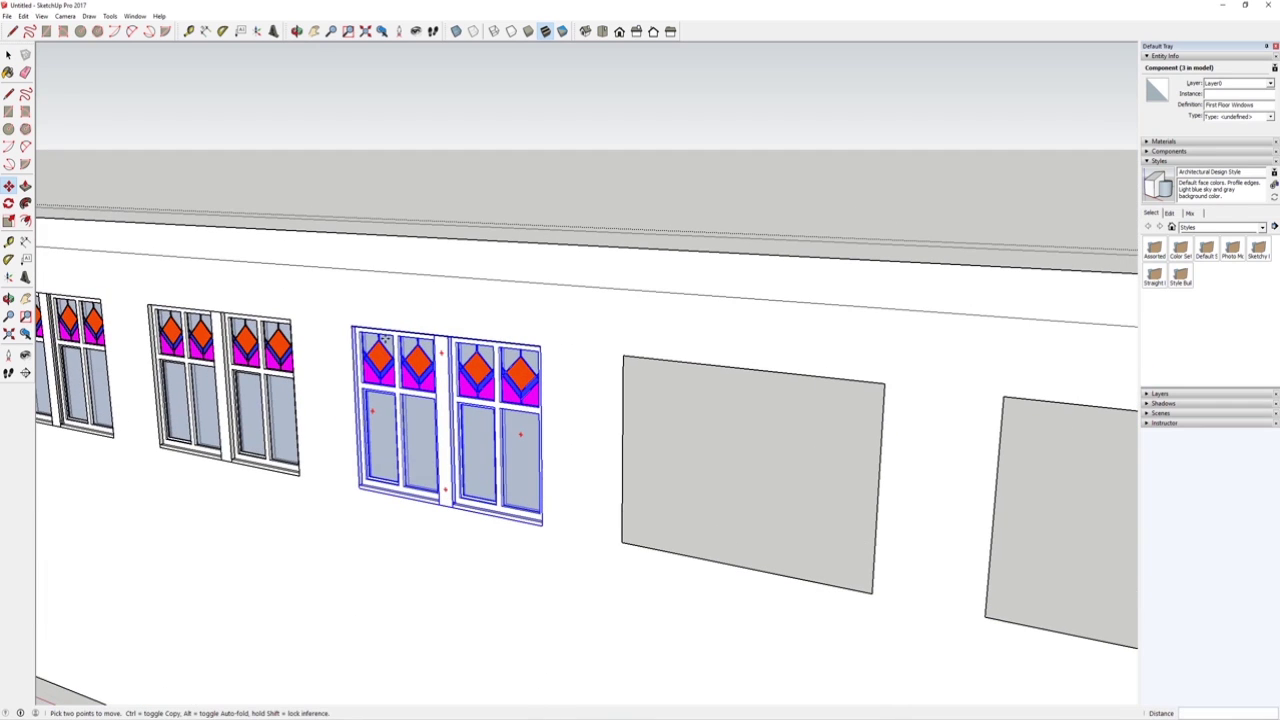
left_click(350, 326)
left_click(623, 356)
middle_click_drag(626, 358, 327, 304)
left_click(276, 318)
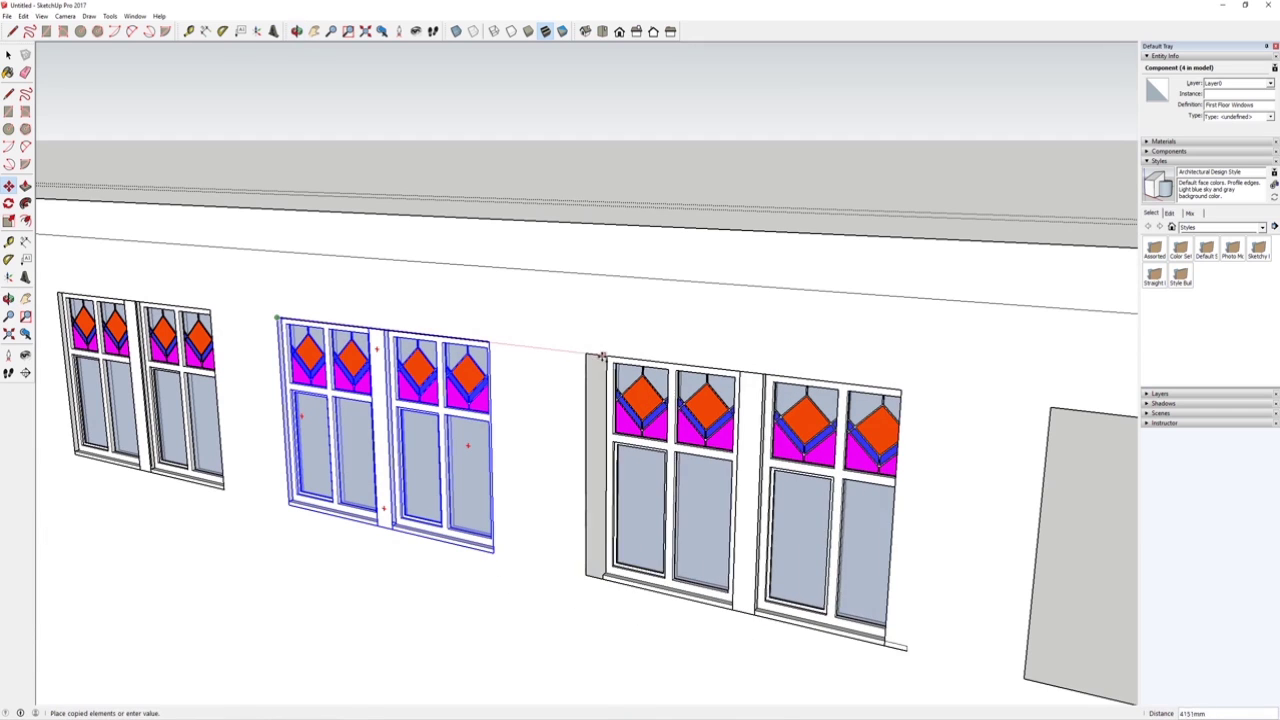
left_click(586, 355)
middle_click_drag(586, 355, 412, 394)
scroll(588, 391, "up", 1)
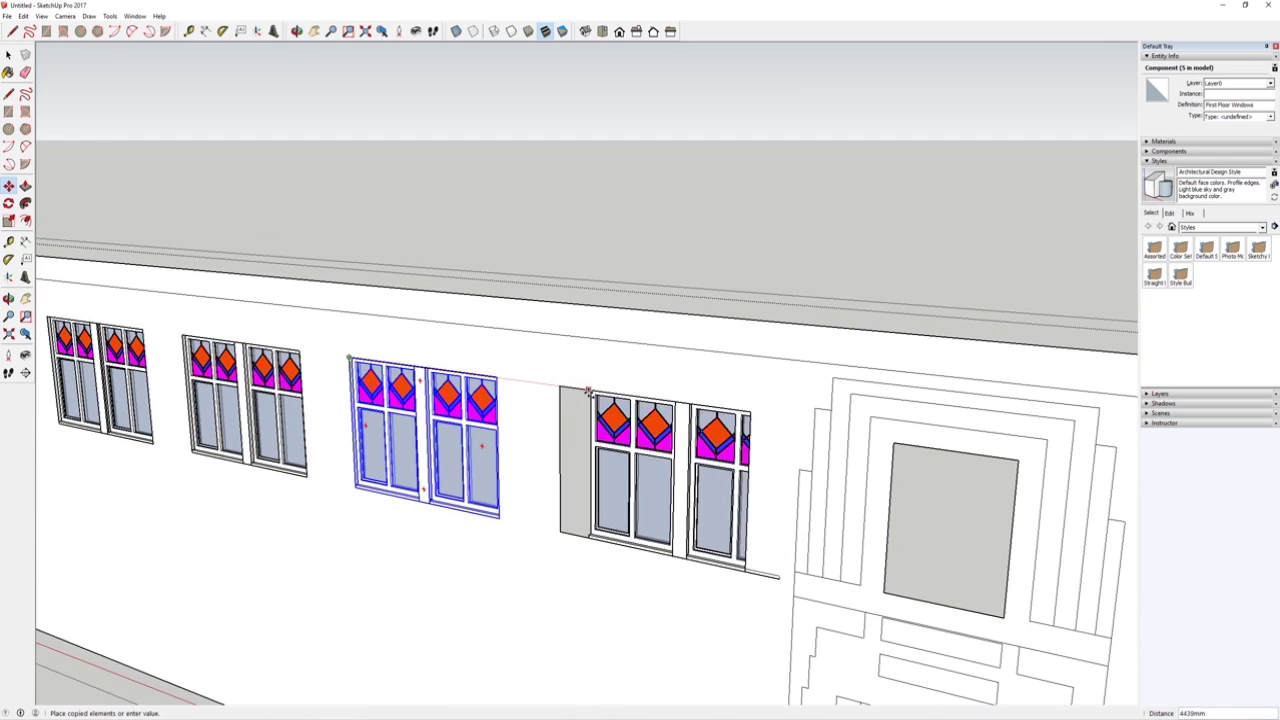
left_click(560, 386)
Copy a single stained-glass window from inside the last First Floor Windows component and paste it near the opening above the entrance.
left_click(6, 54)
scroll(400, 350, "down", 1)
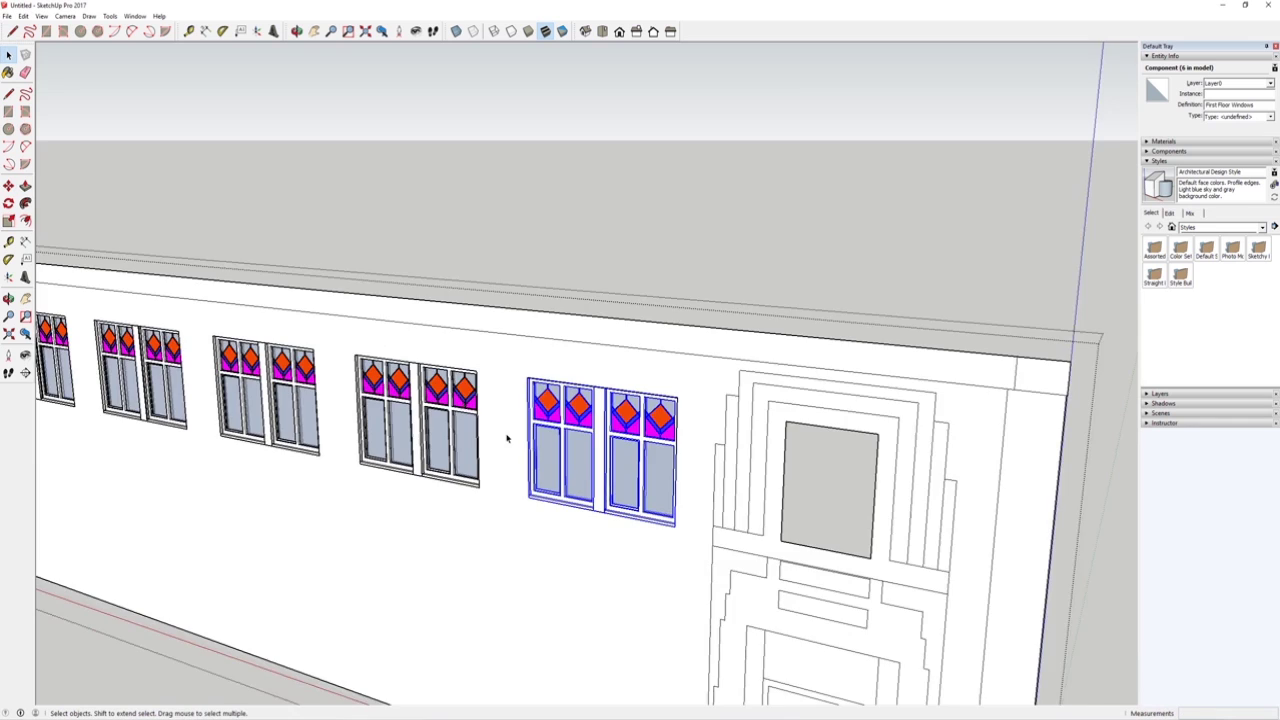
scroll(660, 520, "up", 2)
double_click(604, 446)
left_click(603, 446)
left_click(793, 478)
middle_click_drag(793, 478, 351, 414, "shift")
key("ctrl+v")
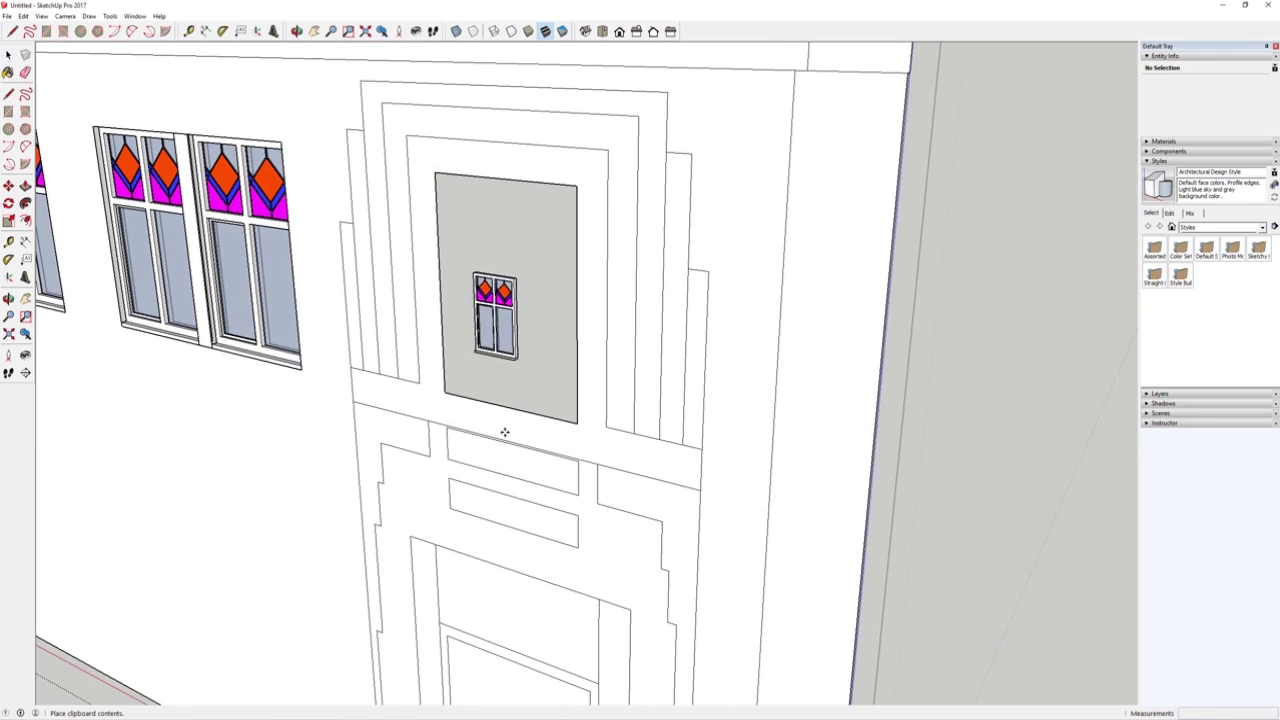
left_click(496, 426)
Move the pasted window by its lower corner onto the matching lower corner of the opening above the entrance.
scroll(495, 425, "up", 3)
left_click(487, 435)
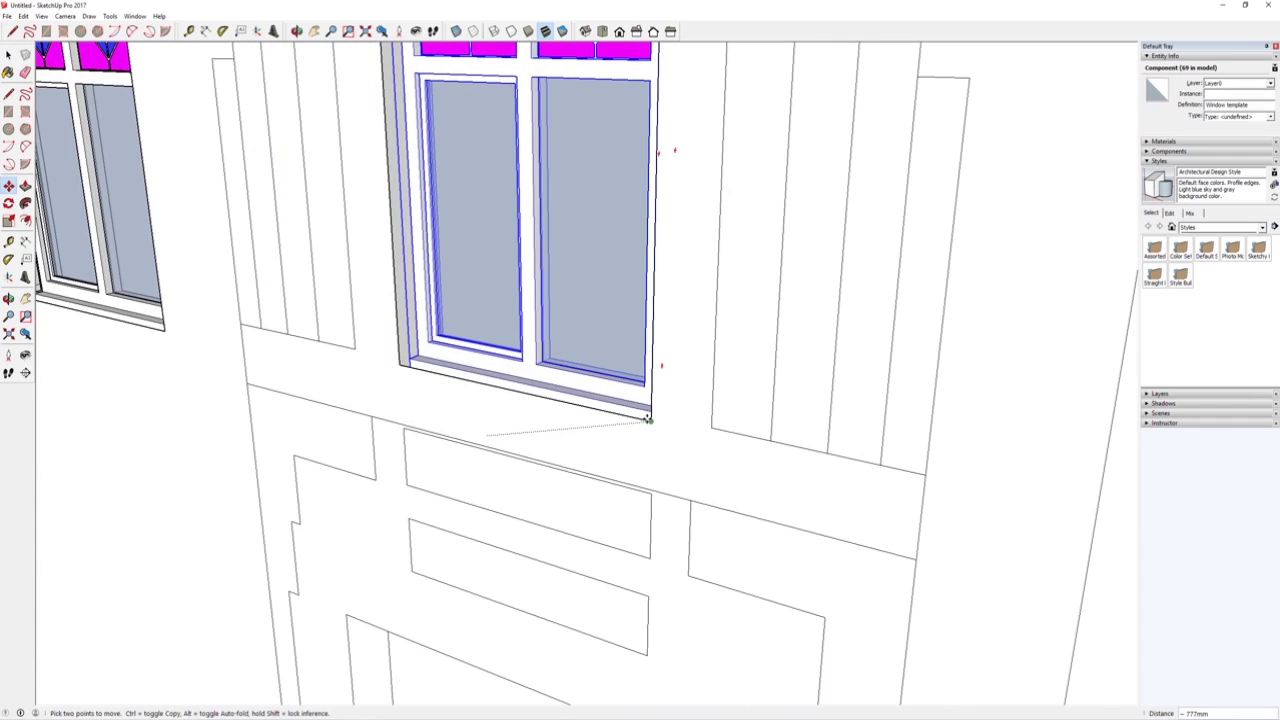
left_click(648, 420)
scroll(631, 400, "down", 3)
middle_click_drag(631, 400, 597, 443)
key("s")
left_click_drag(443, 334, 427, 330)
middle_click_drag(427, 330, 345, 110)
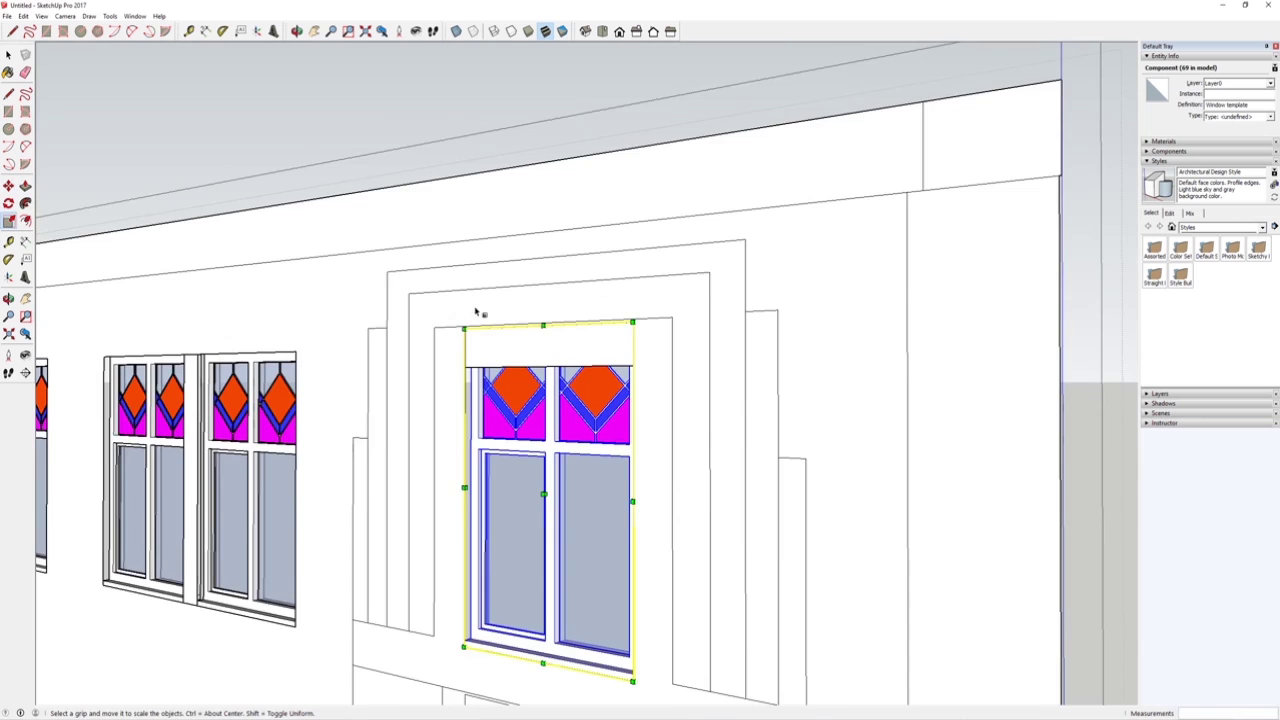
scroll(476, 313, "down", 1)
middle_click_drag(476, 313, 471, 423)
scroll(471, 423, "up", 1)
Examine the proportions of the window above the entrance in the Night shot.jpg reference photo.
left_click(744, 718)
mouse_move(785, 713)
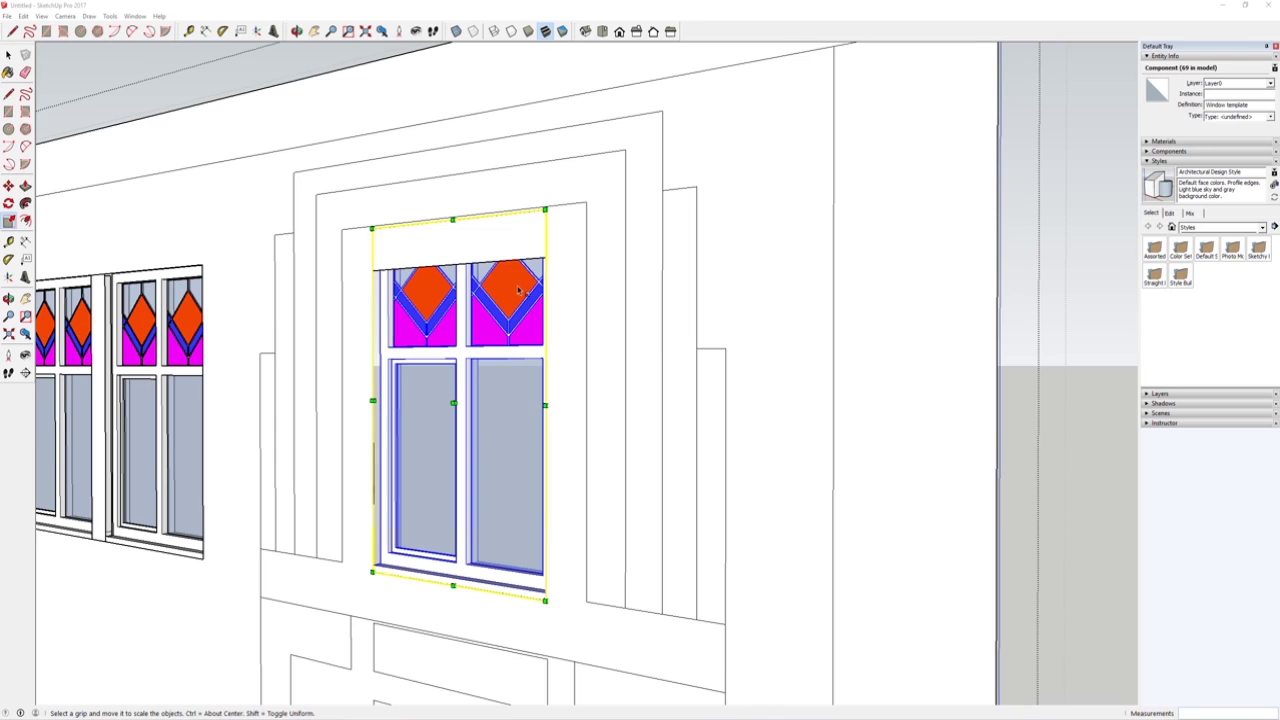
scroll(518, 290, "down", 1)
middle_click_drag(518, 290, 583, 420)
scroll(550, 455, "up", 1)
left_click(747, 718)
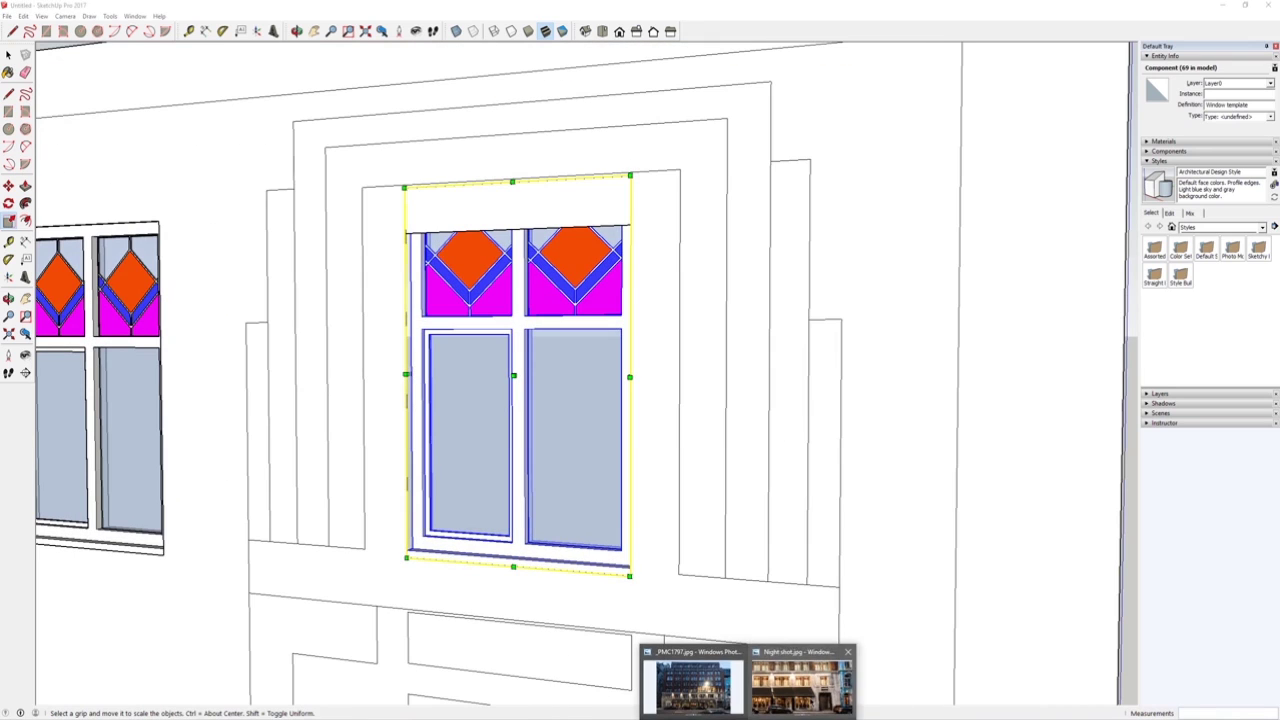
left_click(800, 686)
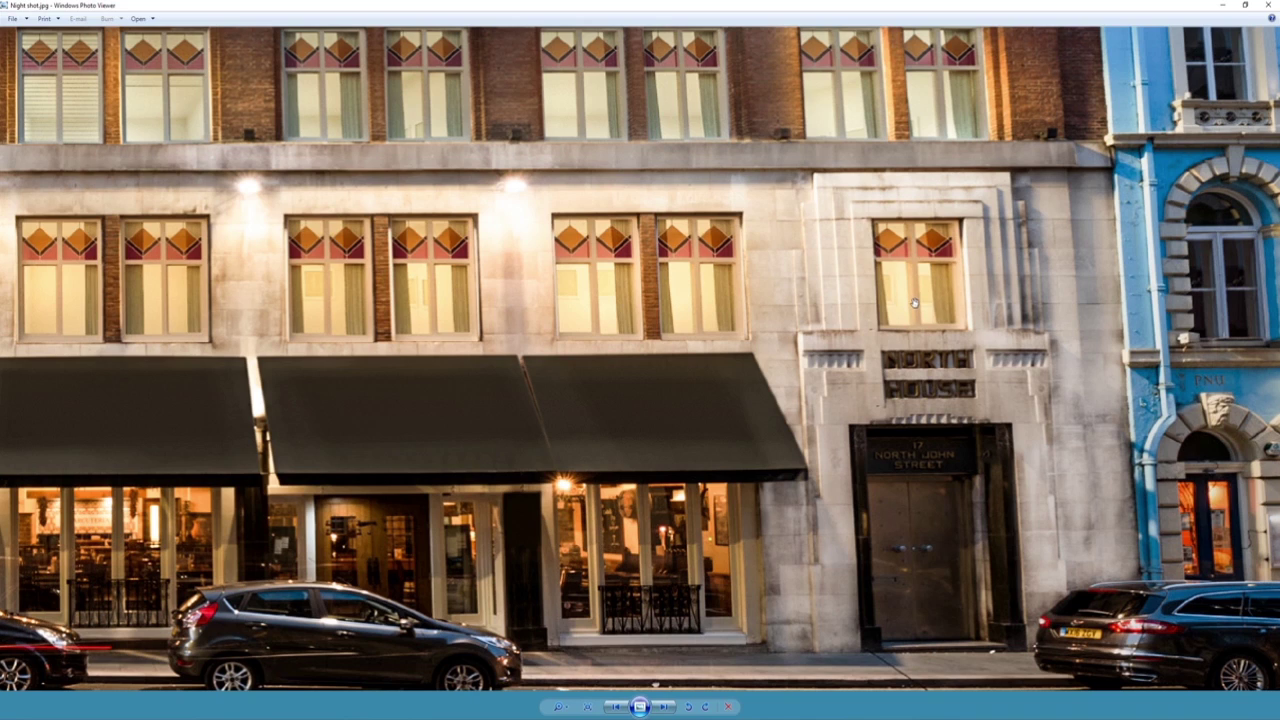
left_click(355, 718)
left_click(325, 689)
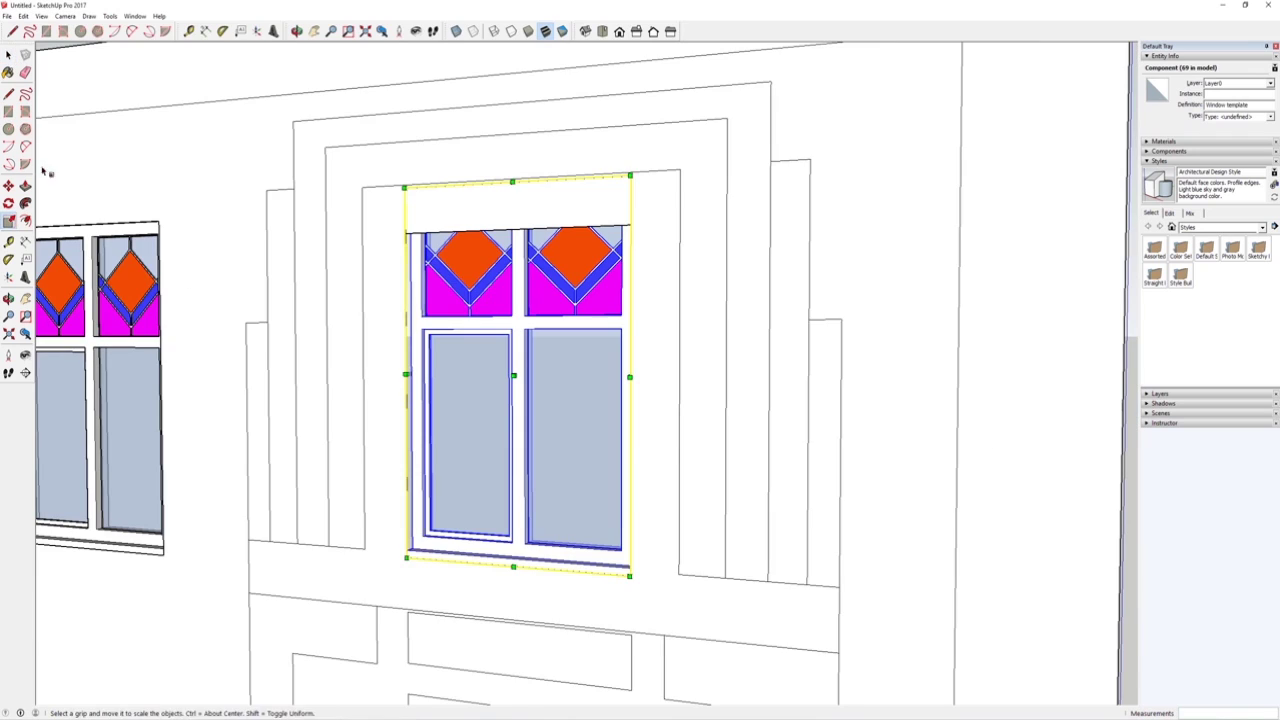
Make the entrance window a unique component and move it down about 300 mm to the top of its opening.
scroll(434, 389, "down", 2)
right_click(429, 364)
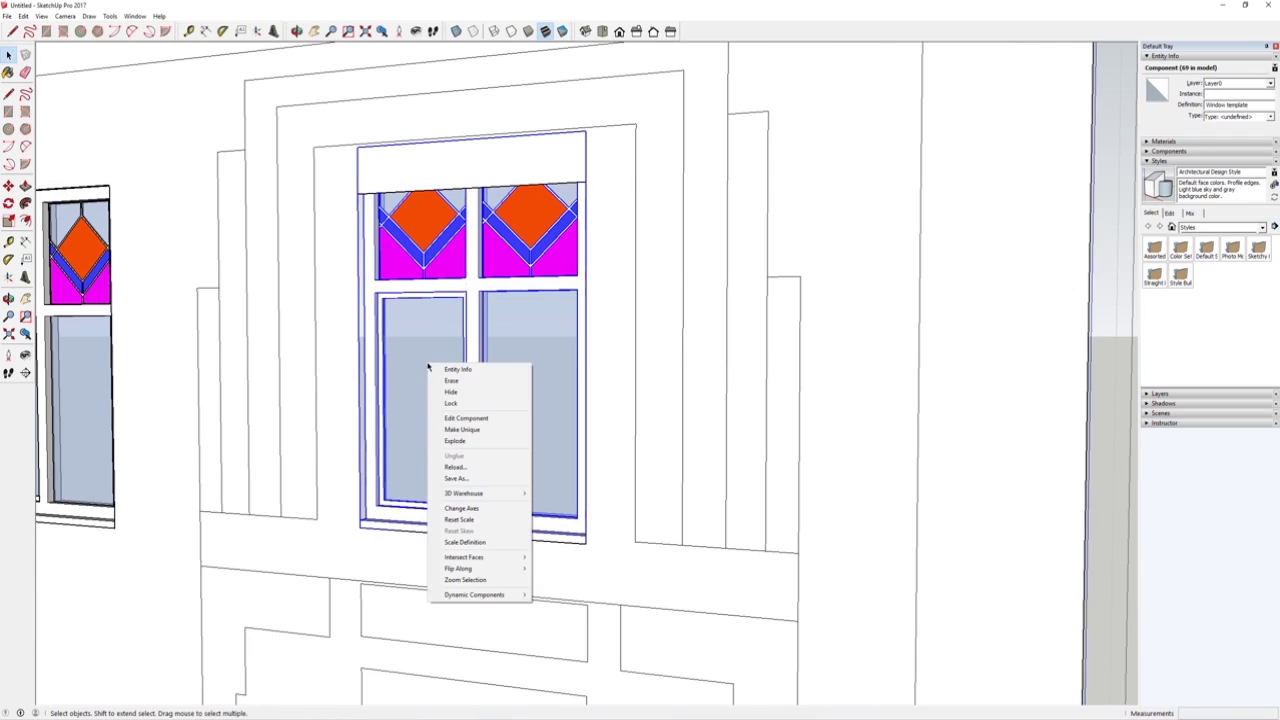
left_click(450, 430)
key("m")
left_click(466, 343)
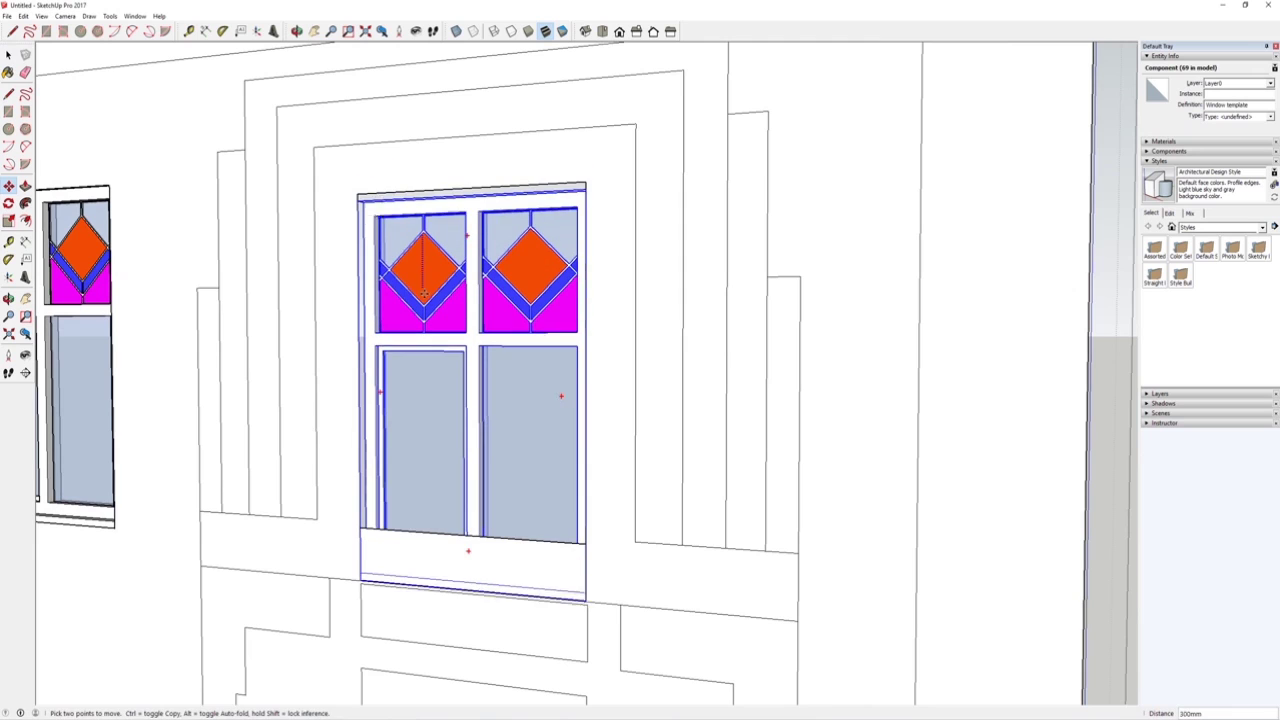
left_click(365, 209)
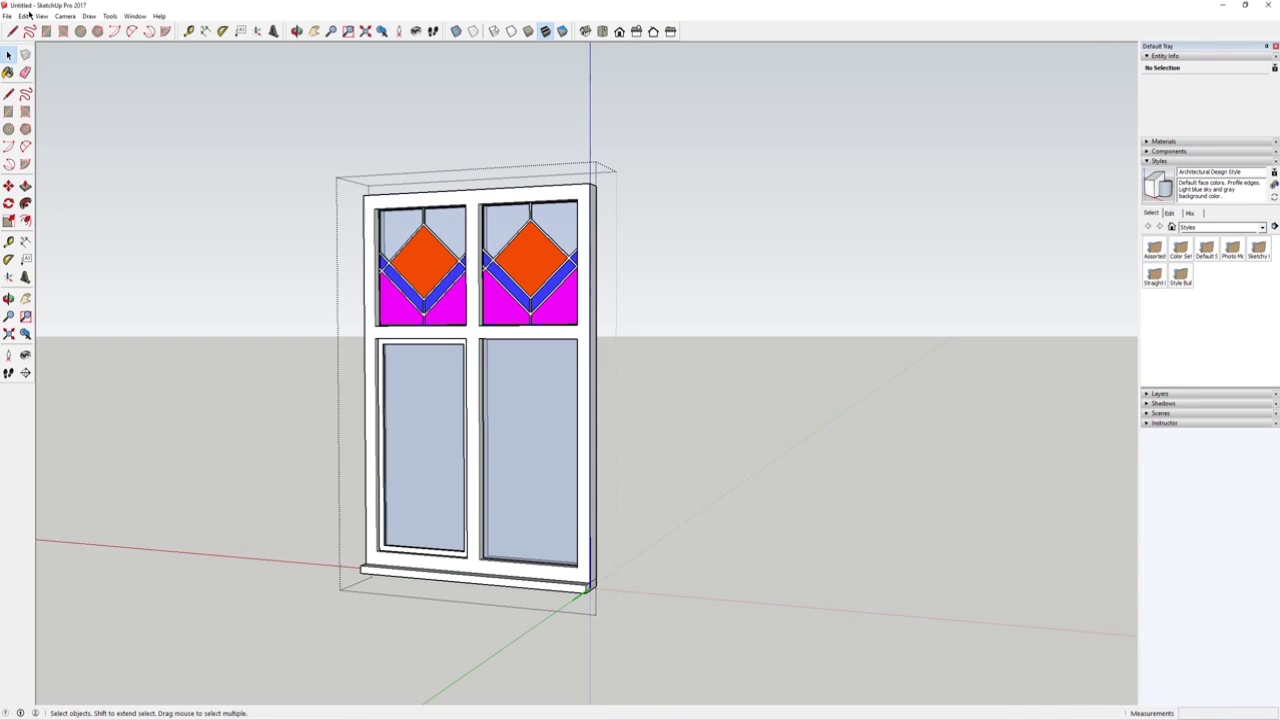
Show the rest of the model while editing the entrance window component.
left_click(41, 16)
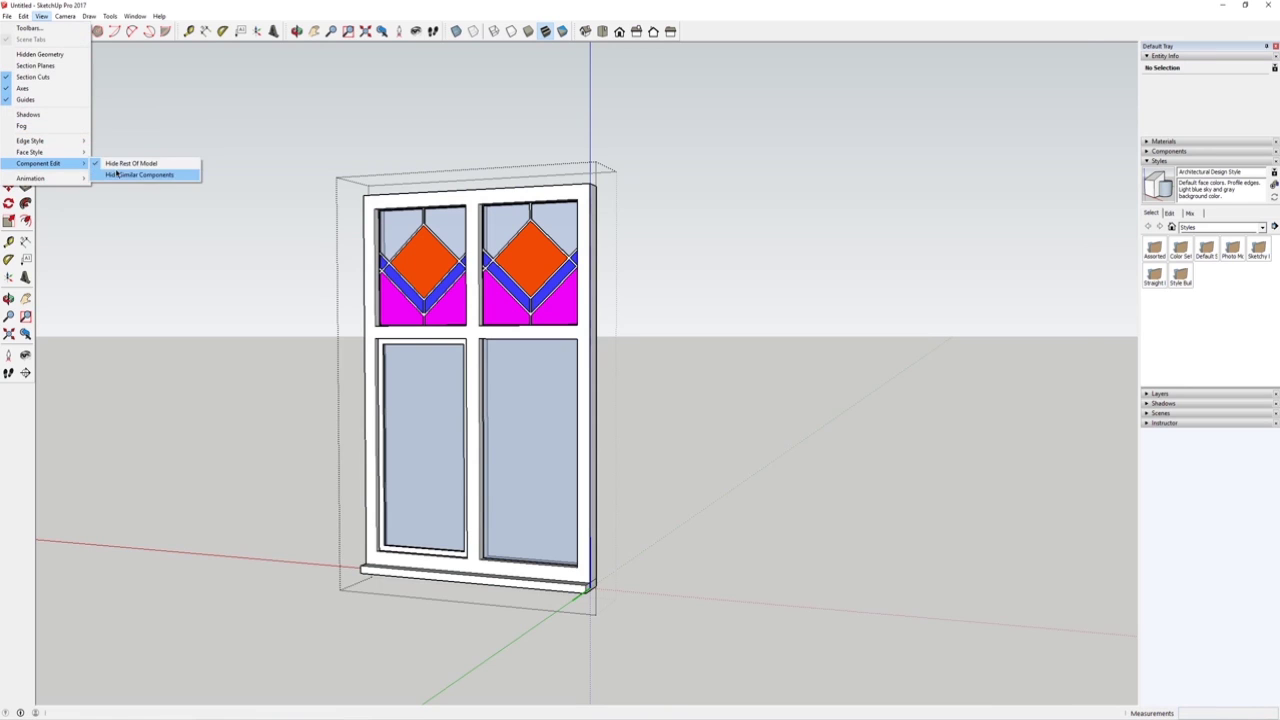
left_click(130, 163)
left_click_drag(271, 471, 749, 657)
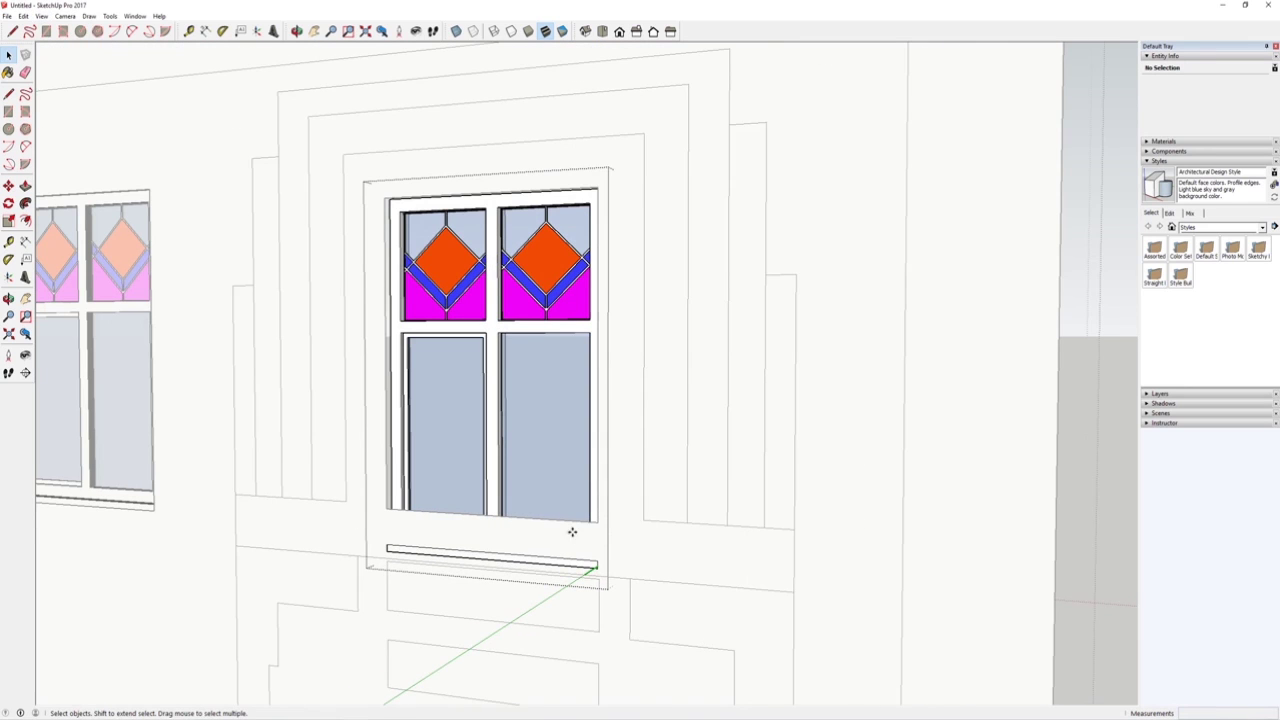
key("m")
scroll(627, 570, "up", 2)
scroll(46, 96, "up", 1)
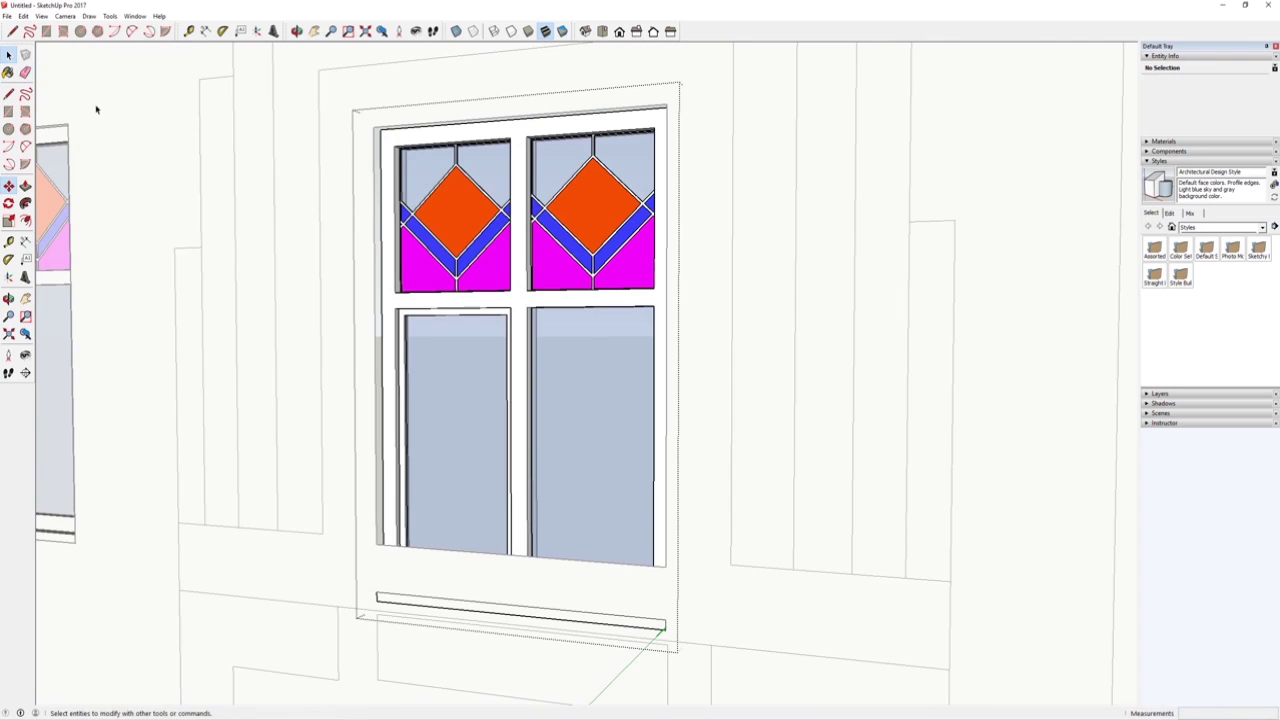
scroll(335, 290, "down", 1)
scroll(383, 366, "up", 1)
Open the nested Window component inside the entrance window for editing.
double_click(384, 374)
middle_click_drag(412, 420, 388, 354, "shift")
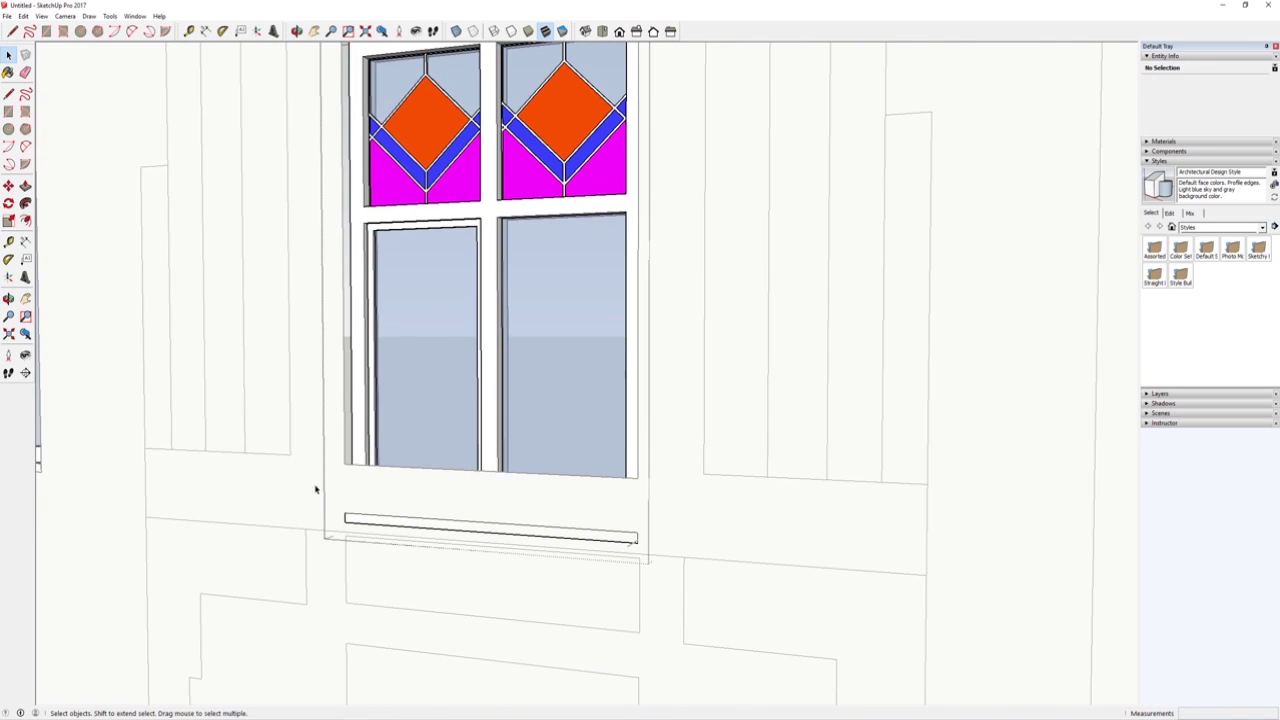
scroll(490, 430, "down", 3)
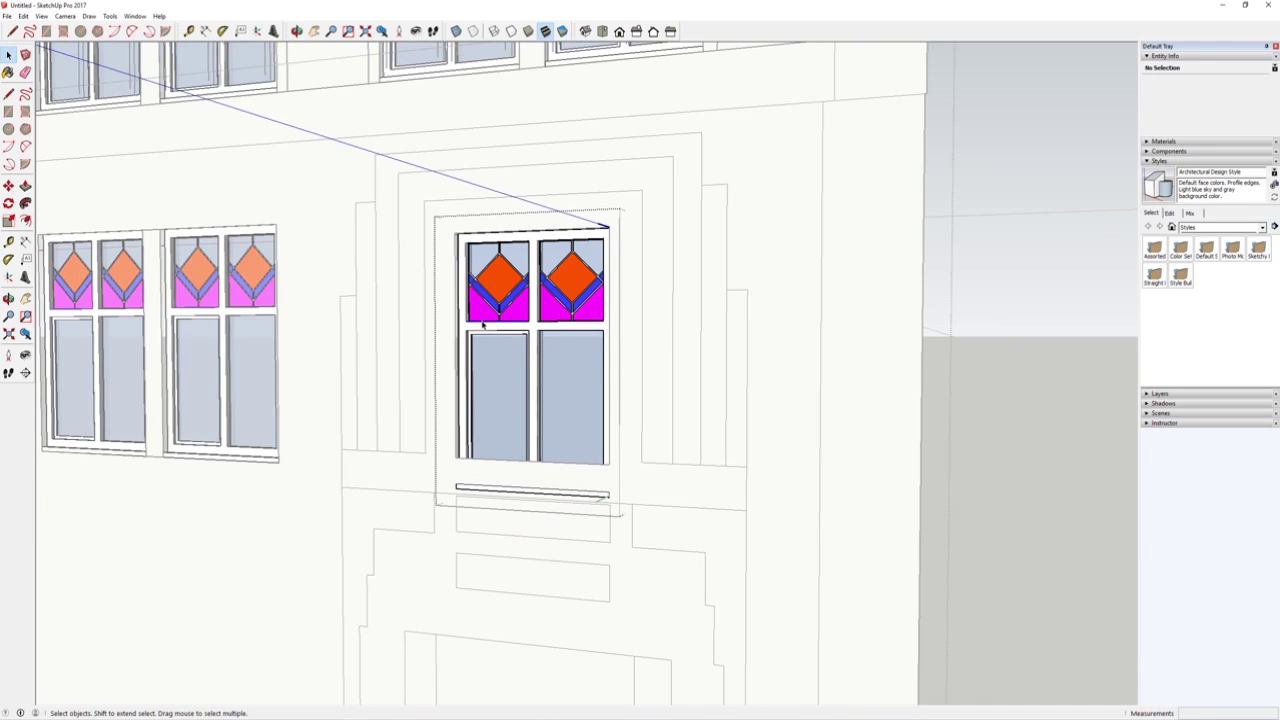
left_click(486, 331)
scroll(537, 338, "up", 2)
left_click(537, 338)
scroll(532, 340, "down", 1)
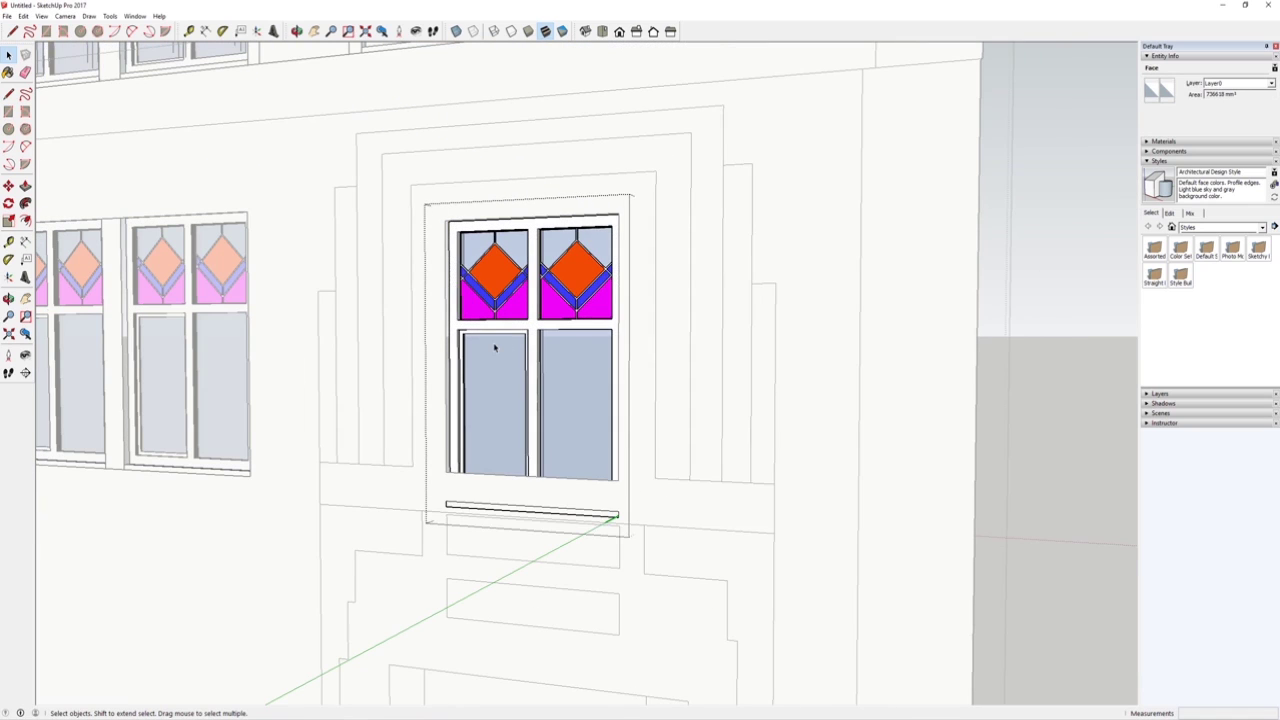
right_click(494, 347)
left_click(497, 398)
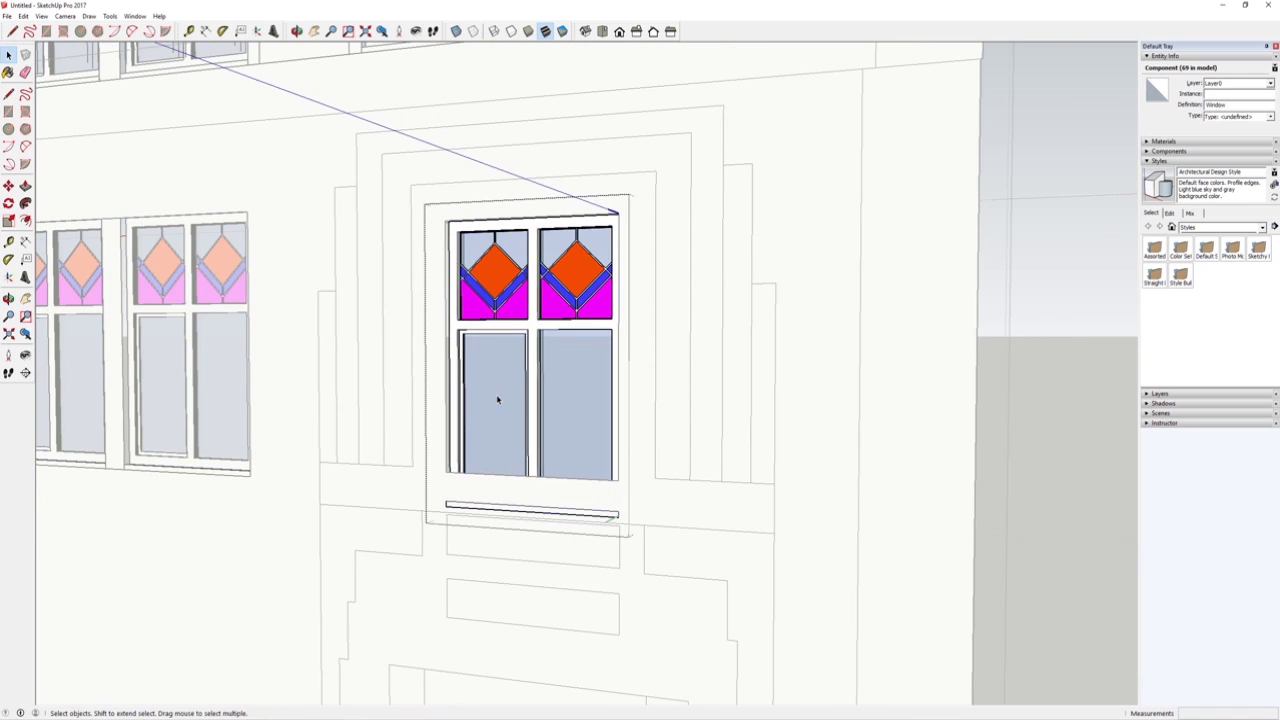
Move the entrance window's lower frame and sill geometry up about 263 mm to the bottom of the opening.
scroll(467, 329, "down", 1)
scroll(525, 429, "up", 1)
left_click(525, 428)
left_click_drag(350, 400, 752, 611)
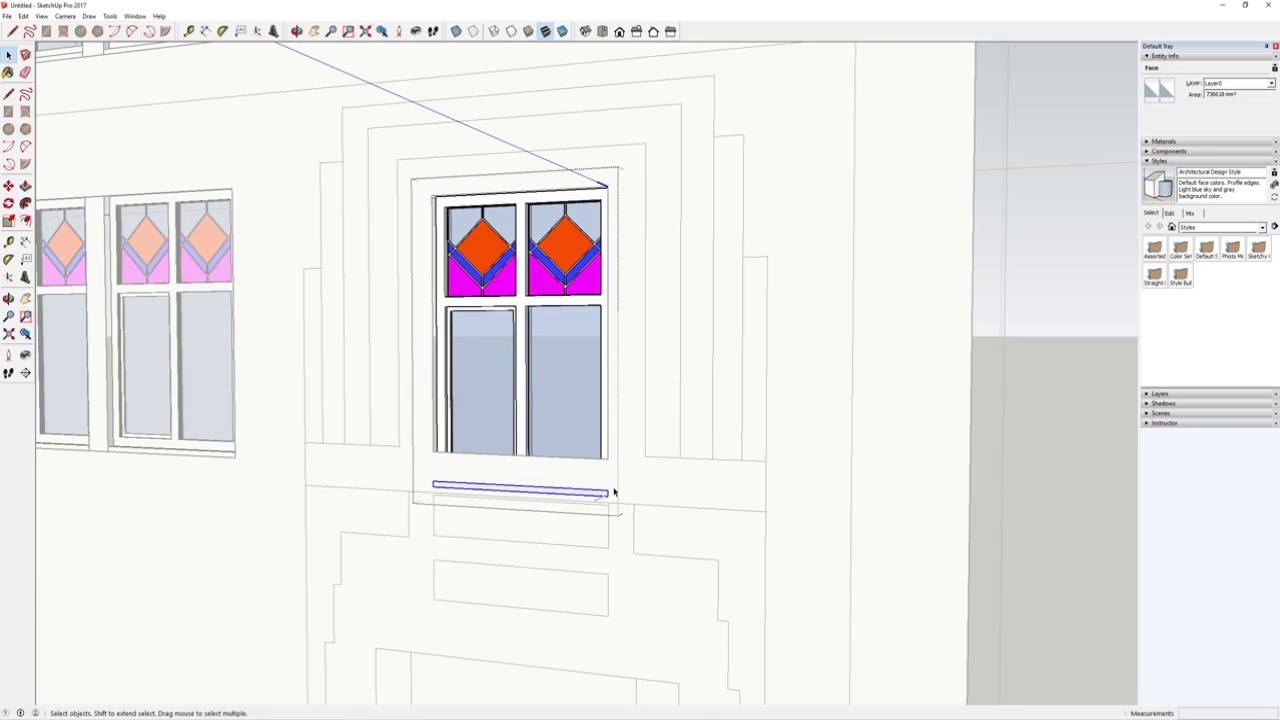
triple_click(614, 492)
scroll(614, 492, "up", 3)
key("m")
left_click(621, 507)
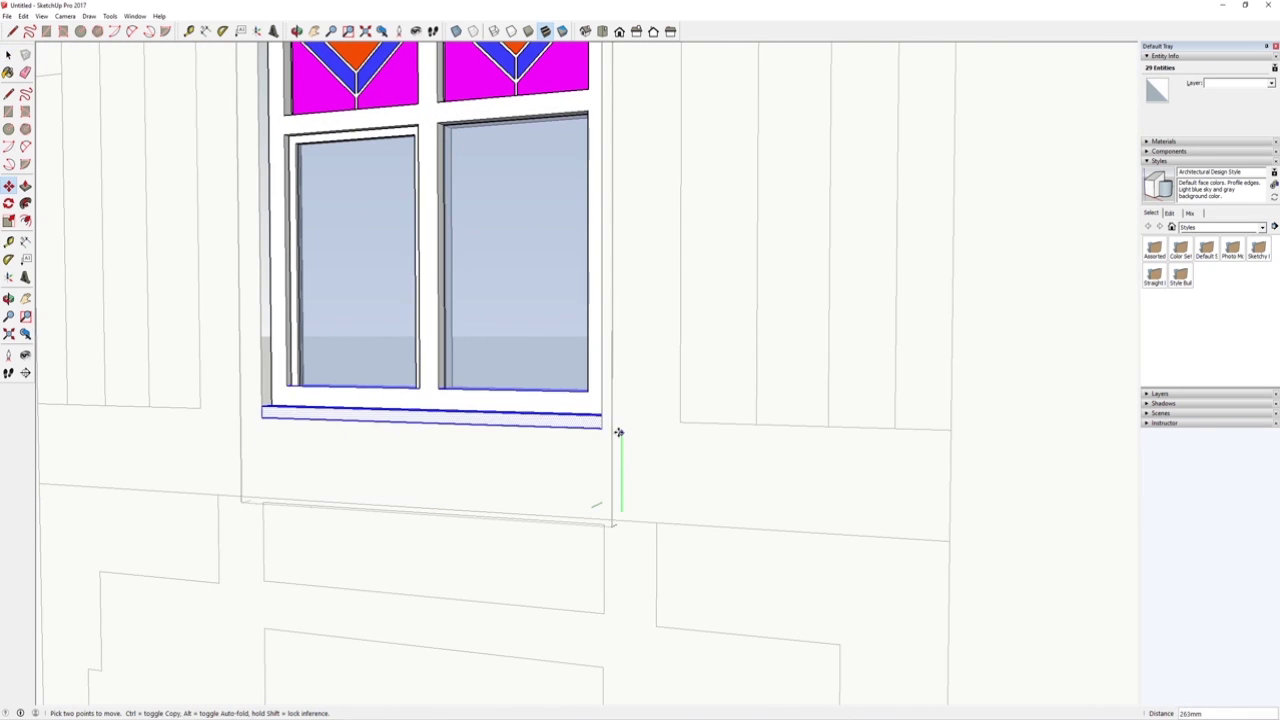
left_click(603, 427)
scroll(603, 427, "down", 3)
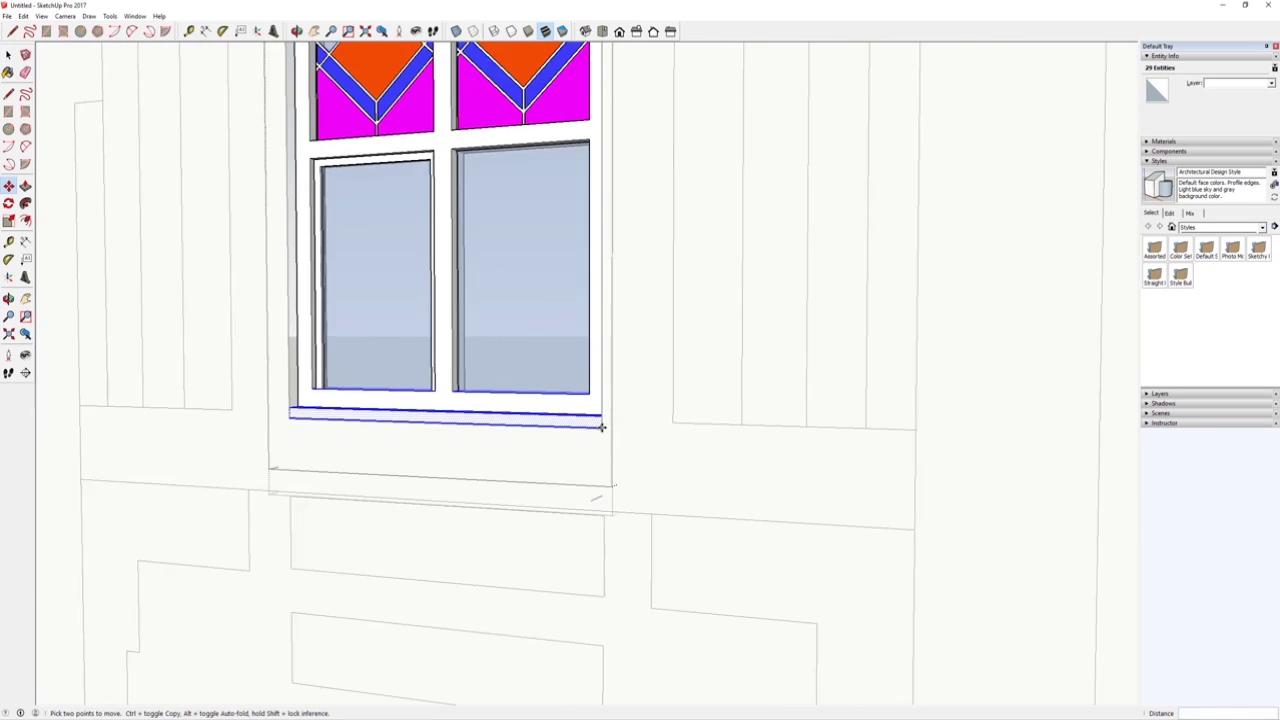
Hide the rest of the model again while editing the entrance window component.
middle_click_drag(538, 376, 417, 423)
middle_click_drag(459, 266, 446, 428)
left_click(41, 16)
mouse_move(50, 163)
left_click(140, 163)
middle_click_drag(509, 459, 500, 371)
Scale the lower-left casement group vertically to about 0.78 so its bottom edge fits the shortened window frame.
scroll(494, 394, "up", 5)
key("space")
scroll(200, 194, "down", 3)
scroll(431, 411, "up", 4)
left_click(430, 413)
scroll(383, 343, "up", 1)
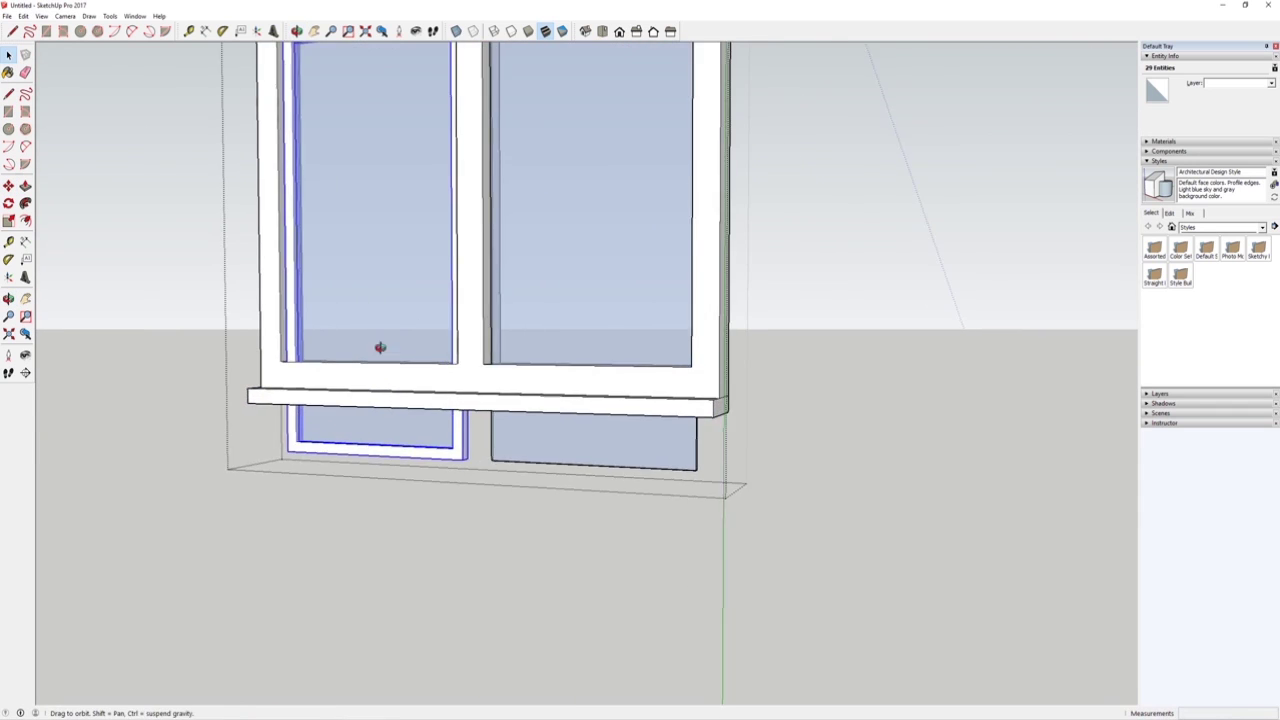
middle_click_drag(383, 346, 358, 374)
scroll(360, 374, "down", 3)
scroll(460, 418, "up", 3)
key("s")
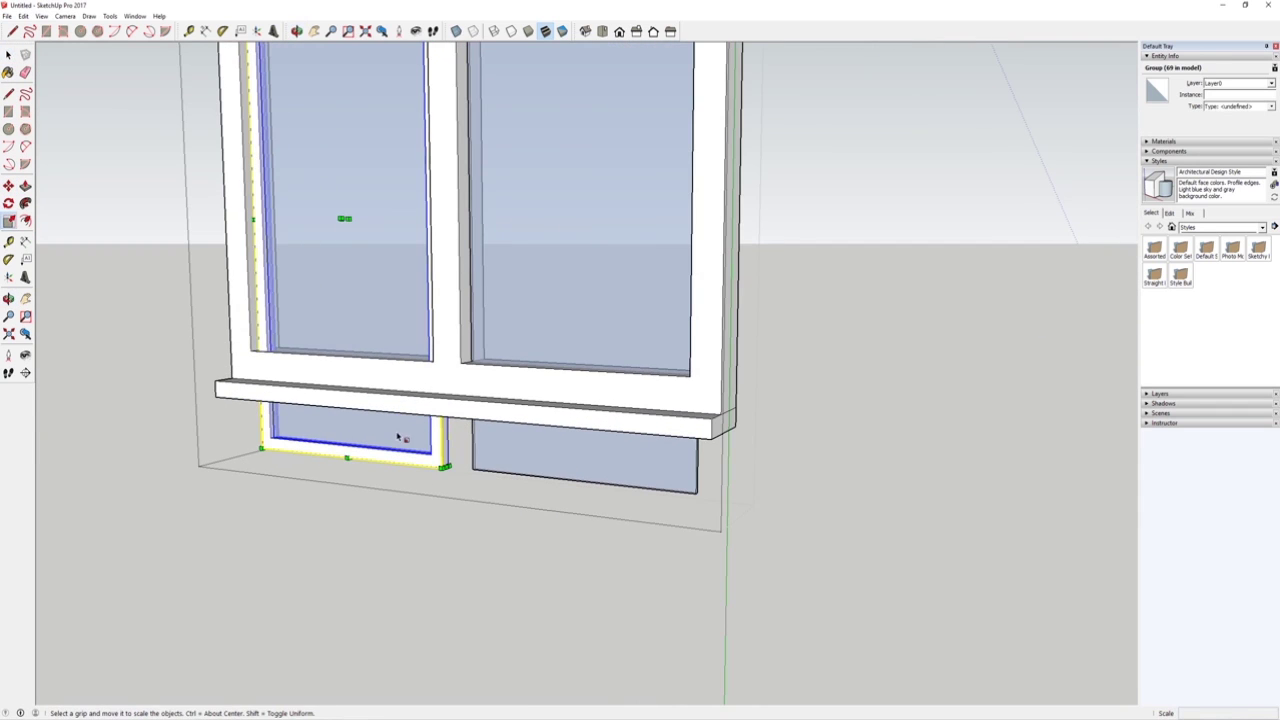
scroll(400, 437, "up", 1)
left_click_drag(343, 461, 341, 344)
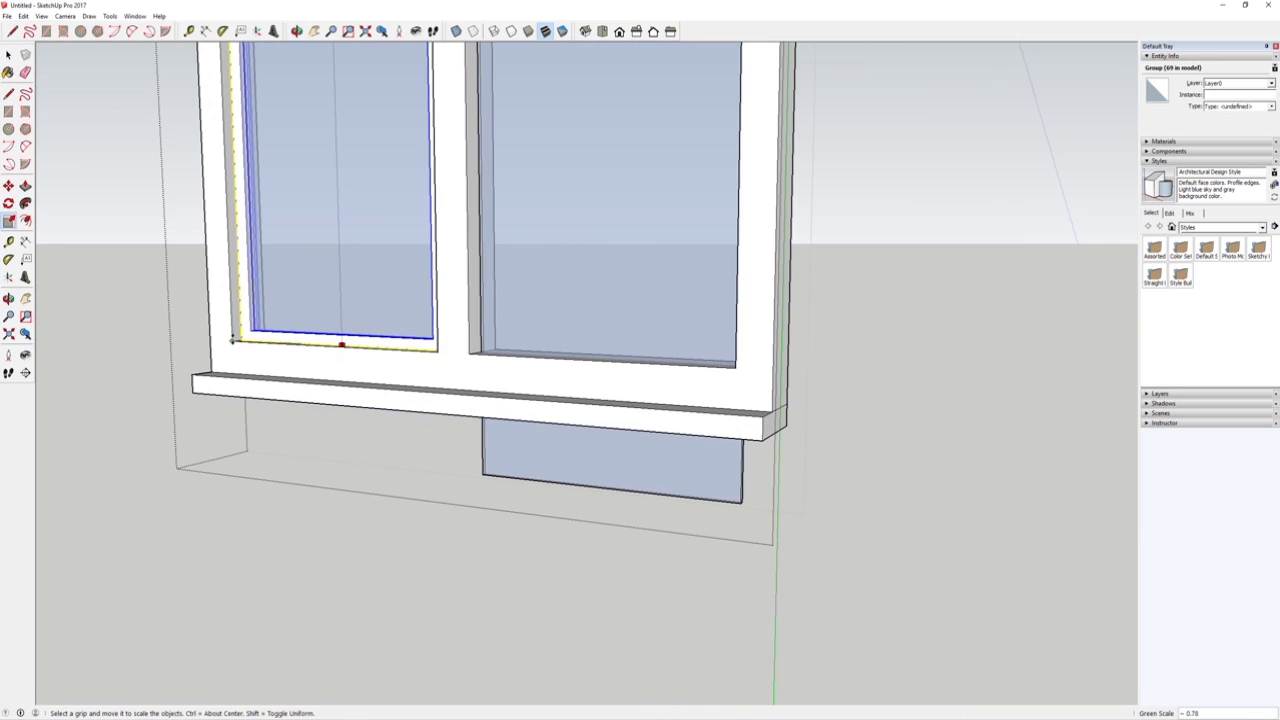
scroll(234, 343, "down", 3)
Scale the lower-right glass pane group vertically to about 0.78 so it ends at the frame's inner bottom edge.
middle_click_drag(268, 312, 335, 424)
left_click(9, 56)
scroll(328, 301, "down", 1)
scroll(445, 475, "up", 2)
left_click(483, 537)
scroll(377, 394, "down", 2)
scroll(528, 520, "up", 2)
key("s")
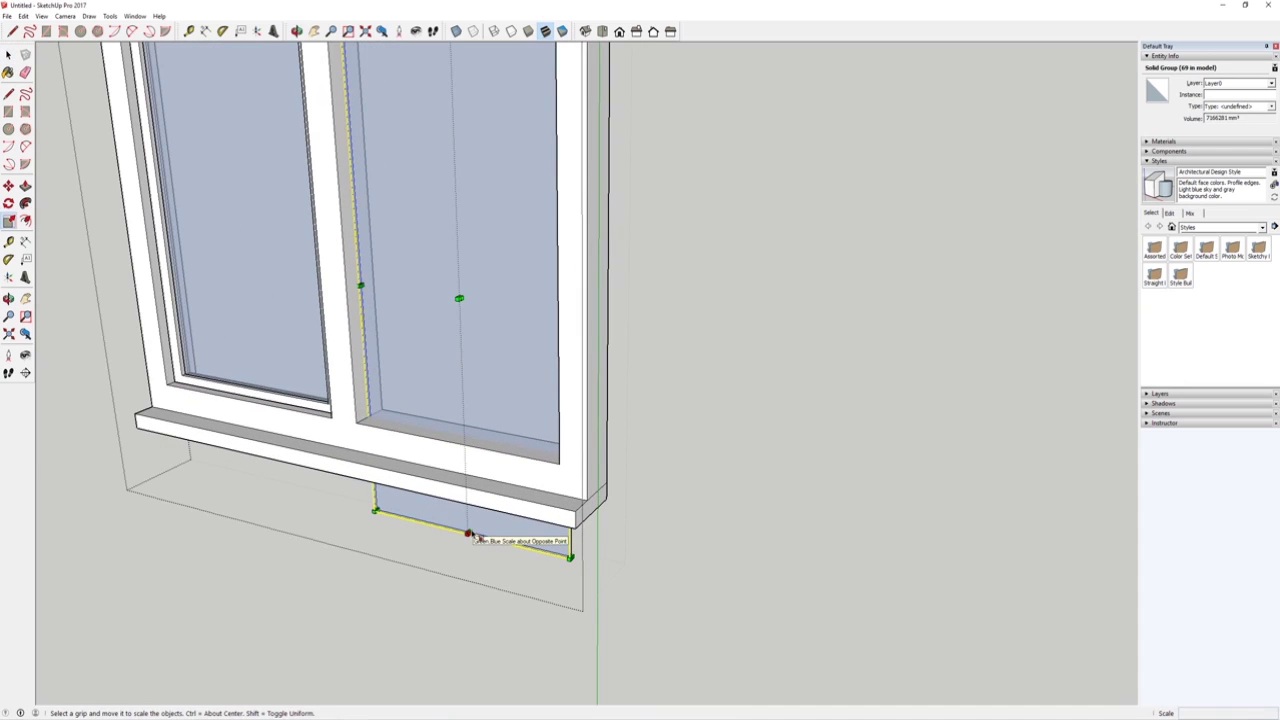
left_click_drag(469, 530, 464, 435)
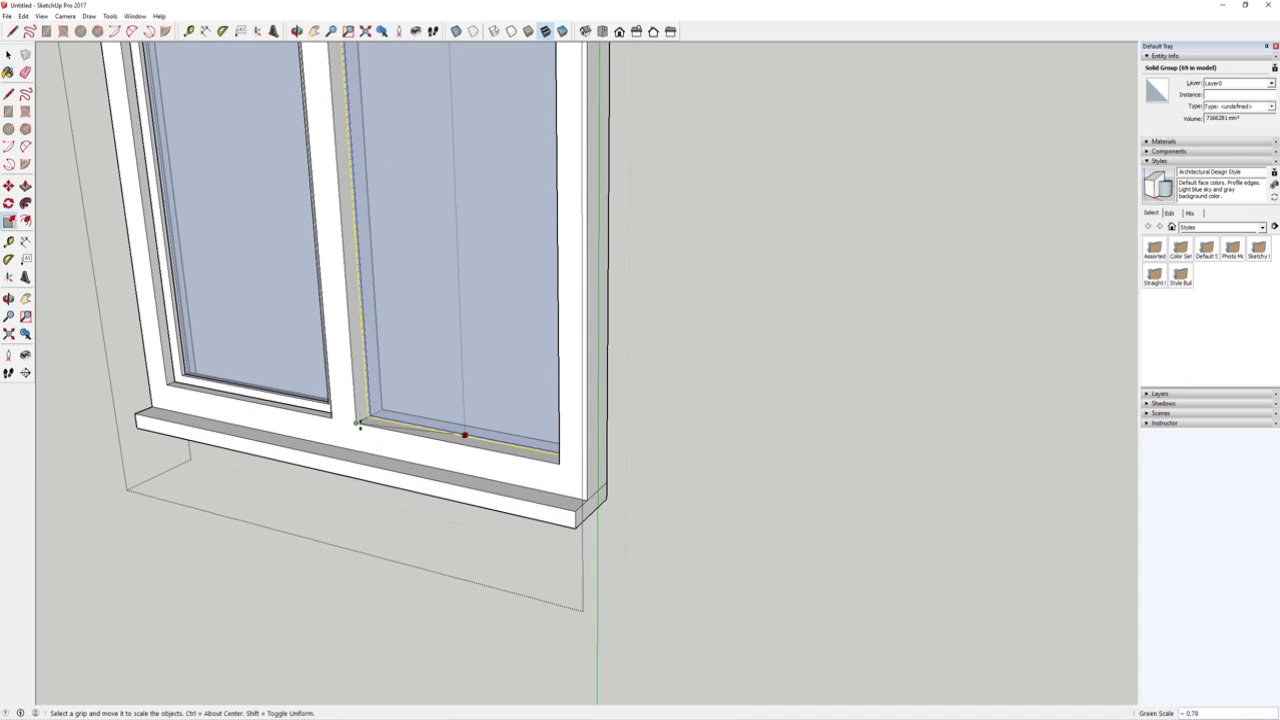
left_click(357, 424)
scroll(438, 447, "down", 4)
Close the nested window component and wall group to return to the whole facade.
left_click(9, 57)
scroll(466, 380, "down", 3)
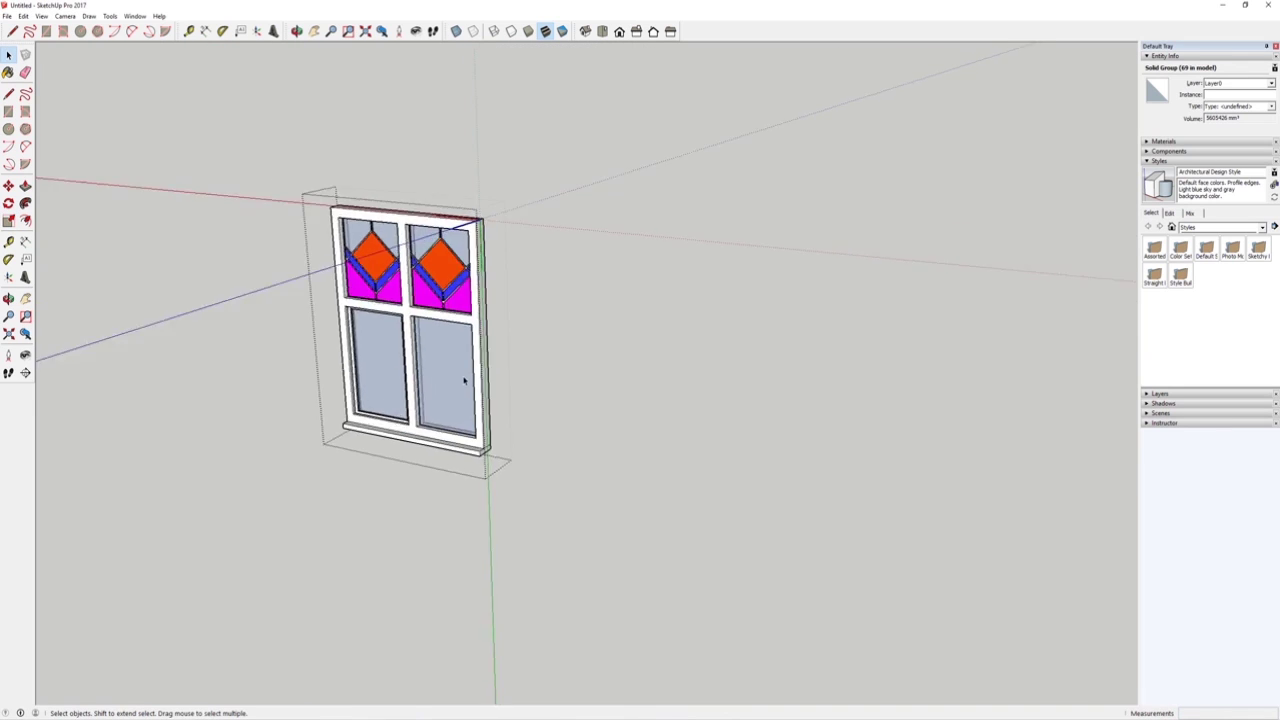
left_click(306, 346)
scroll(456, 395, "down", 2)
left_click(363, 363)
scroll(430, 408, "down", 2)
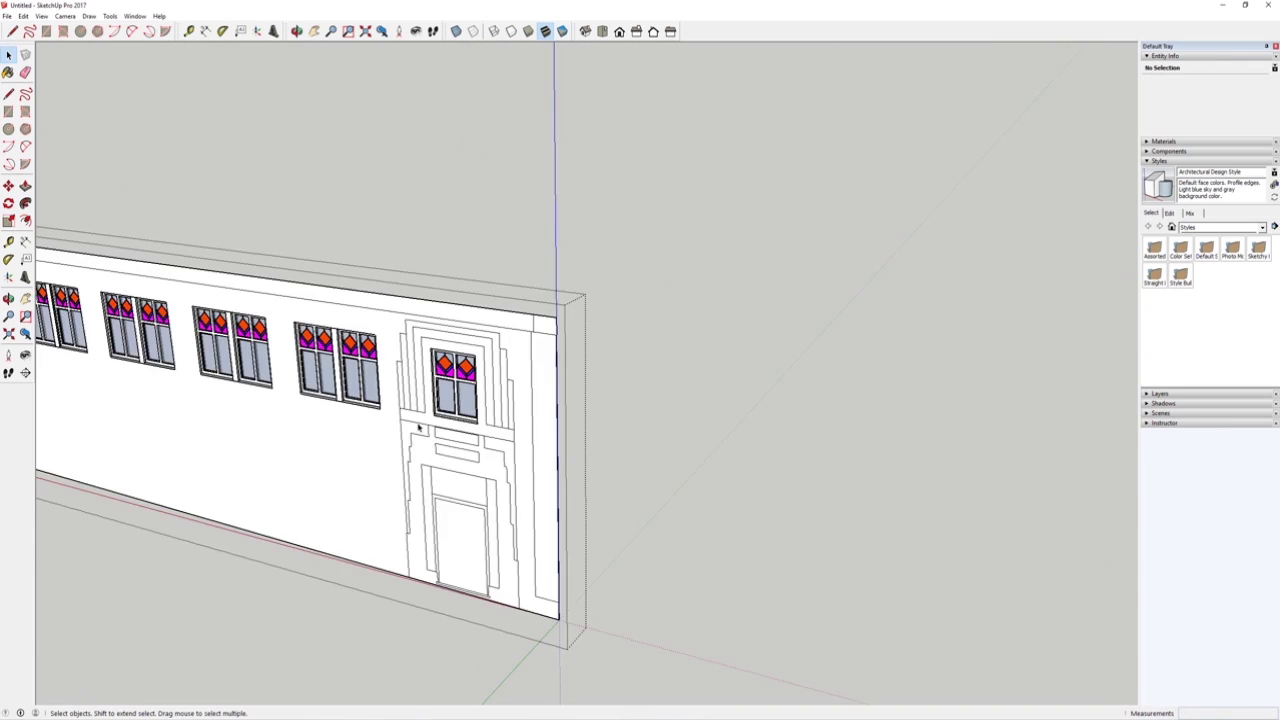
scroll(603, 341, "up", 3)
middle_click_drag(569, 370, 383, 383)
scroll(454, 408, "down", 2)
middle_click_drag(460, 421, 428, 509)
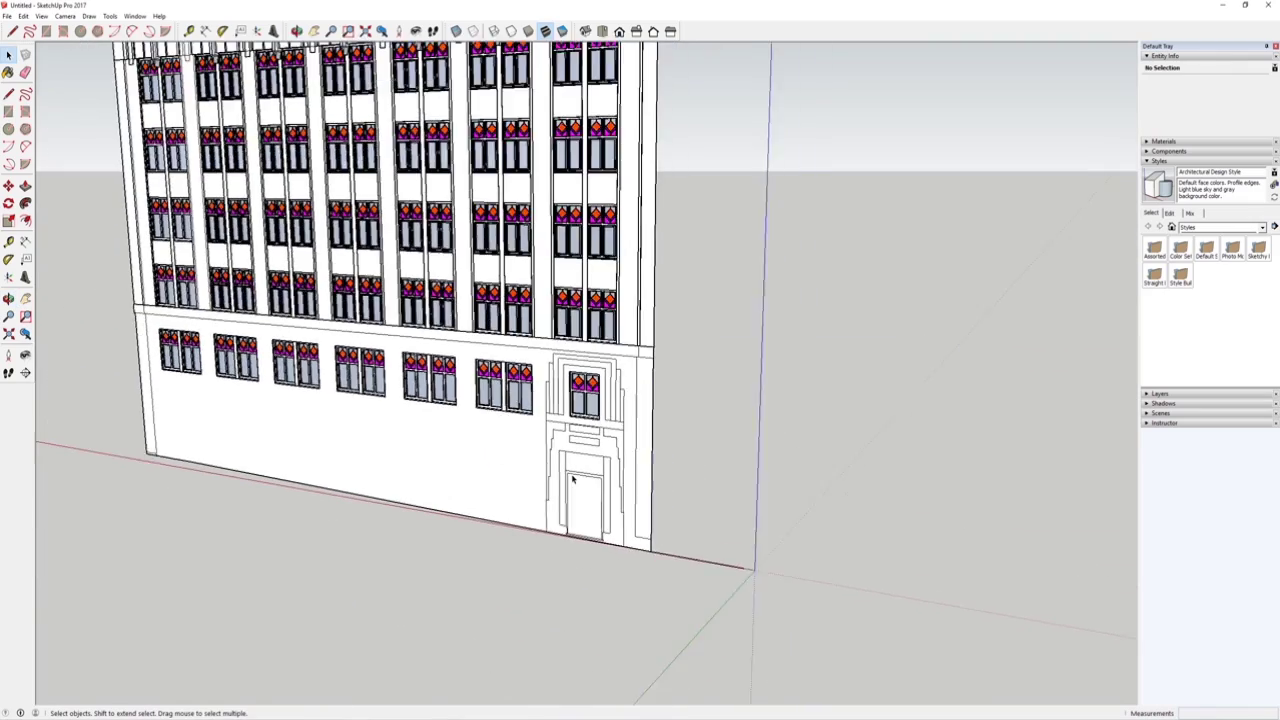
Examine the whole facade from several angles, from the lower-storey windows up to the unfinished roof storey.
scroll(400, 380, "down", 2)
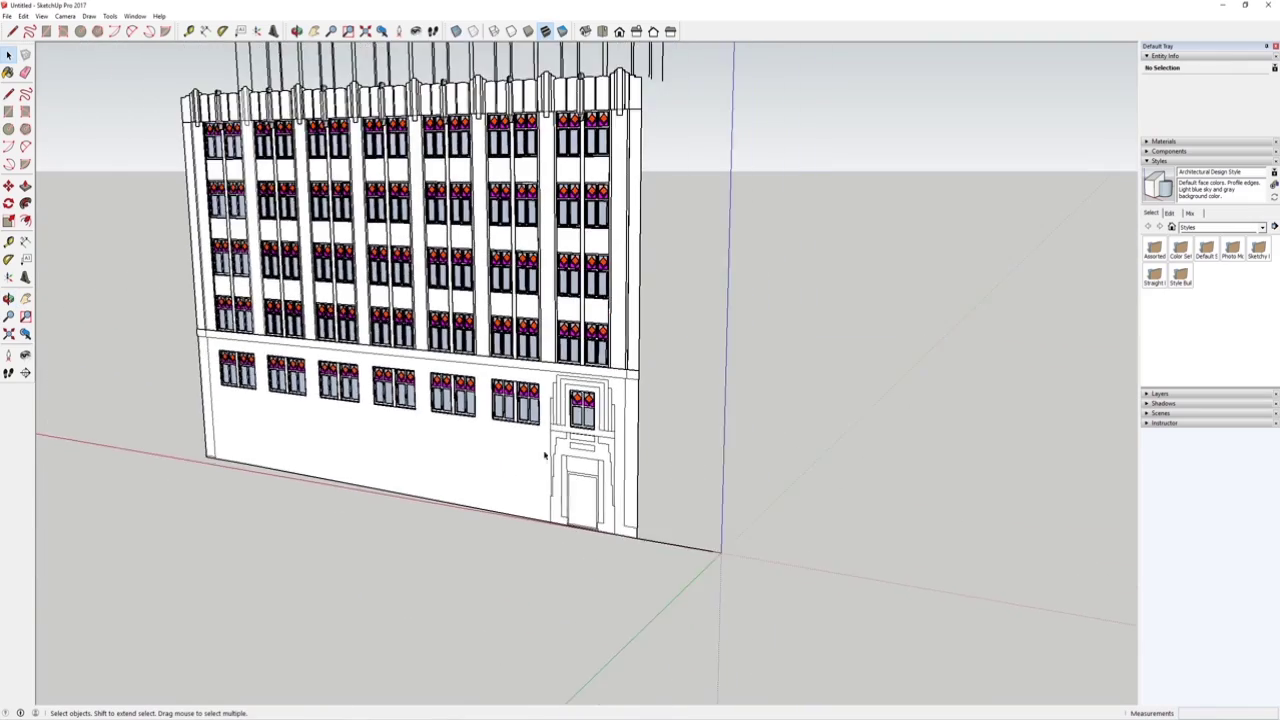
mouse_move(400, 380)
middle_mouse_down()
mouse_move(351, 374)
mouse_move(571, 293)
mouse_move(580, 215)
middle_mouse_up()
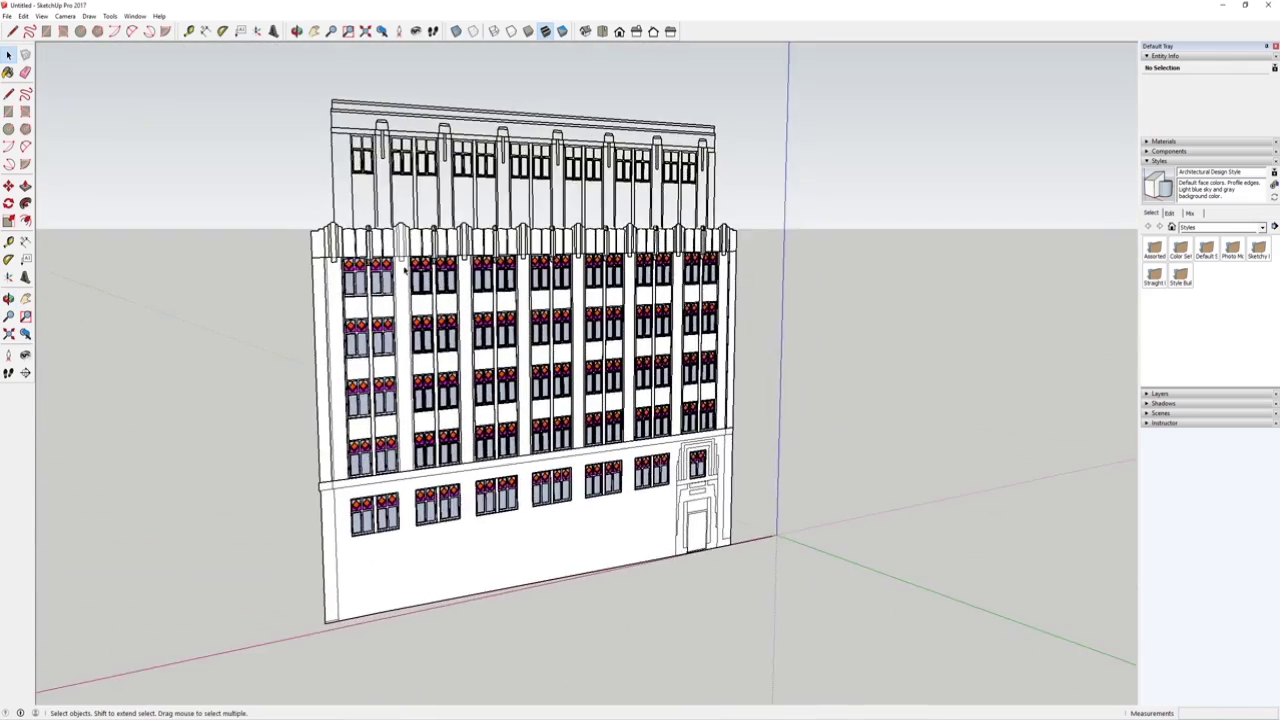
scroll(441, 275, "up", 3)
scroll(450, 330, "down", 1)
middle_click_drag(660, 494, 604, 450)
scroll(604, 450, "up", 1)
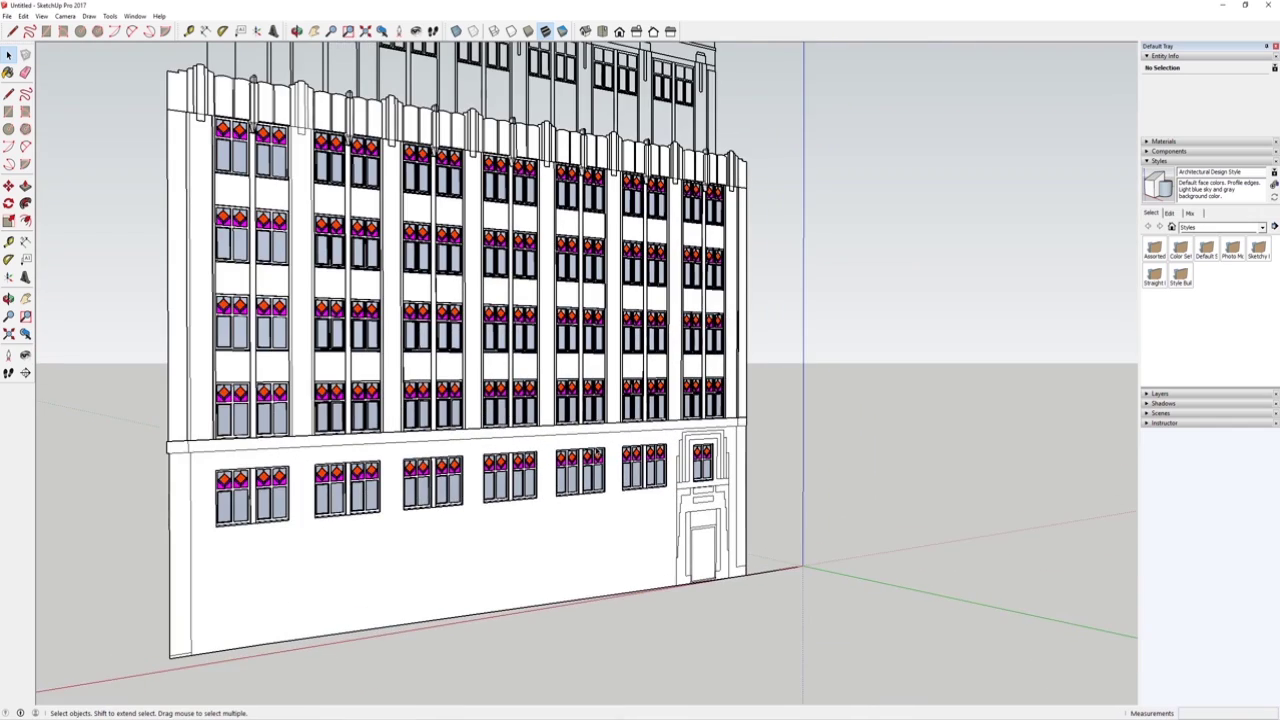
scroll(602, 448, "down", 3)
scroll(588, 388, "up", 3)
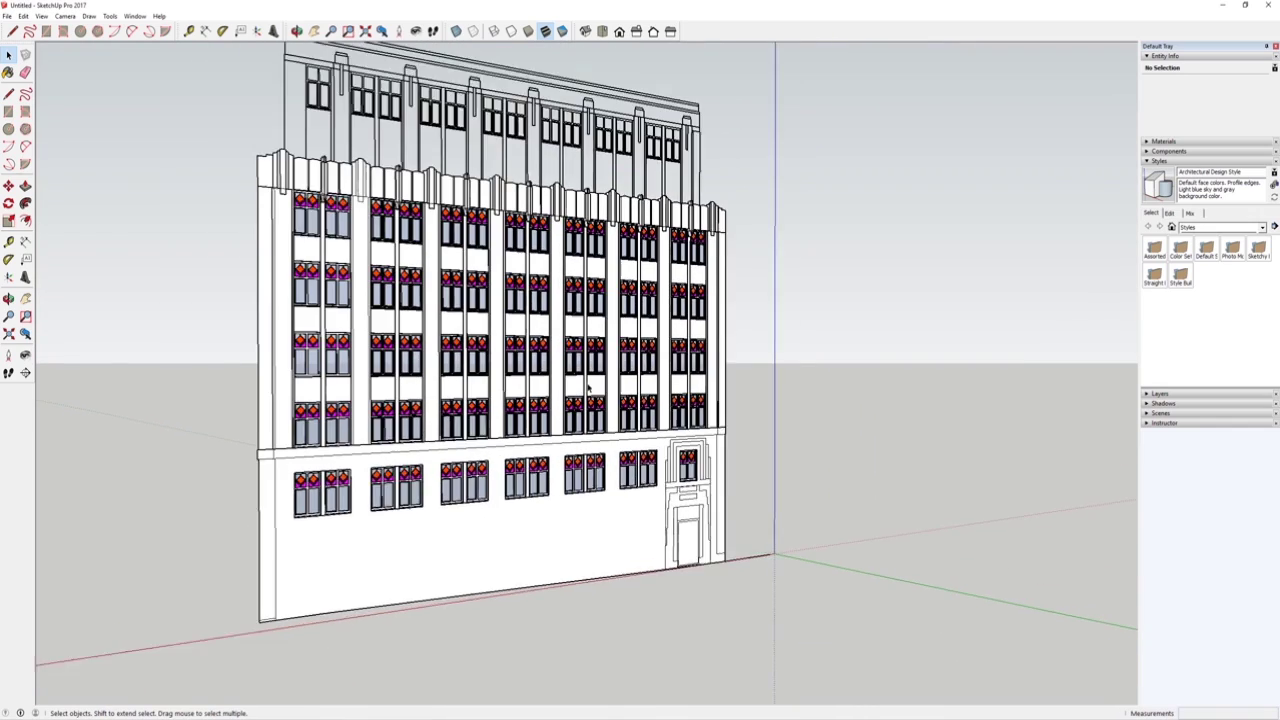
scroll(574, 355, "up", 5)
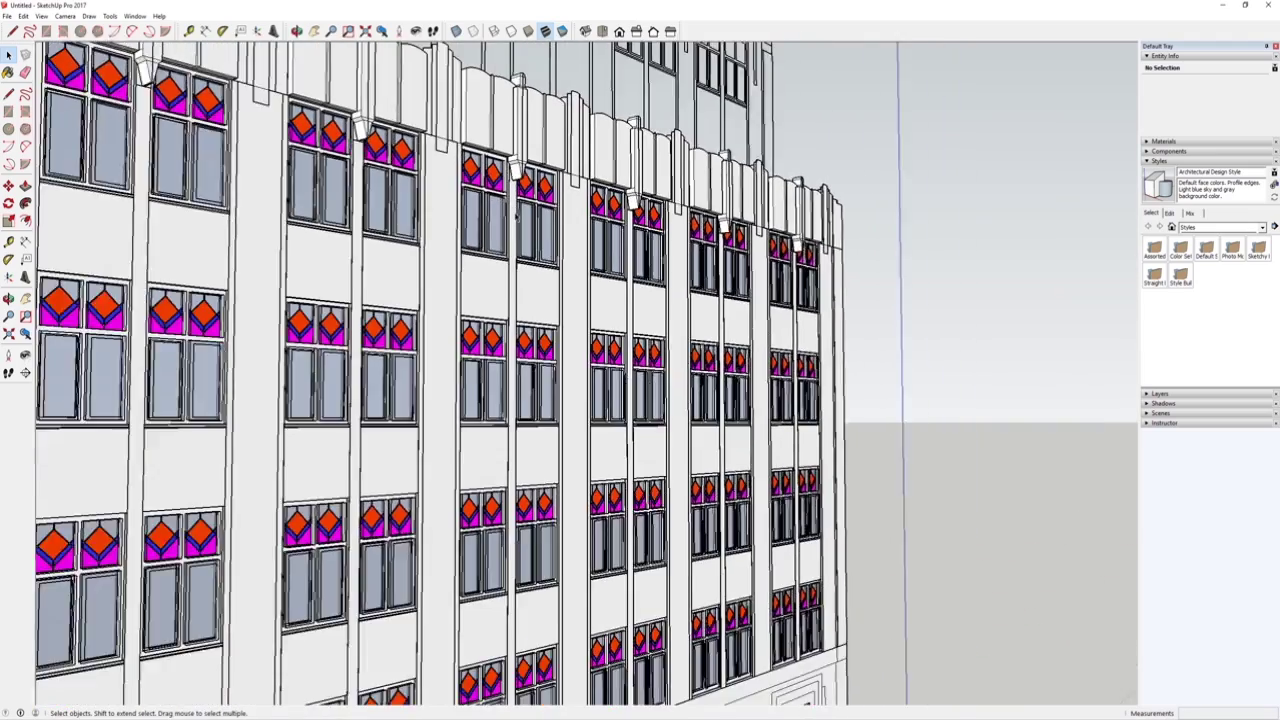
scroll(517, 216, "down", 3)
middle_click_drag(694, 326, 480, 281)
Open the facade group and its nested roof-storey group for editing.
left_click(481, 194)
scroll(480, 281, "up", 1)
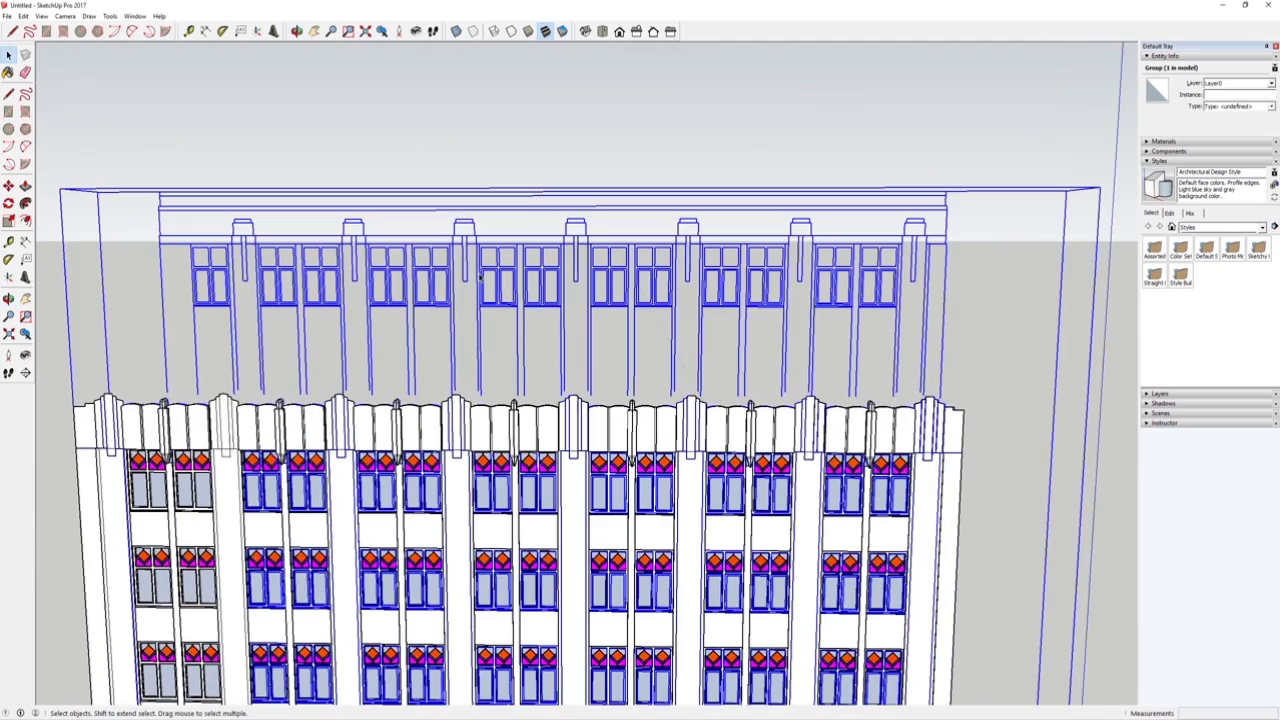
double_click(481, 280)
left_click(481, 280)
scroll(466, 290, "up", 4)
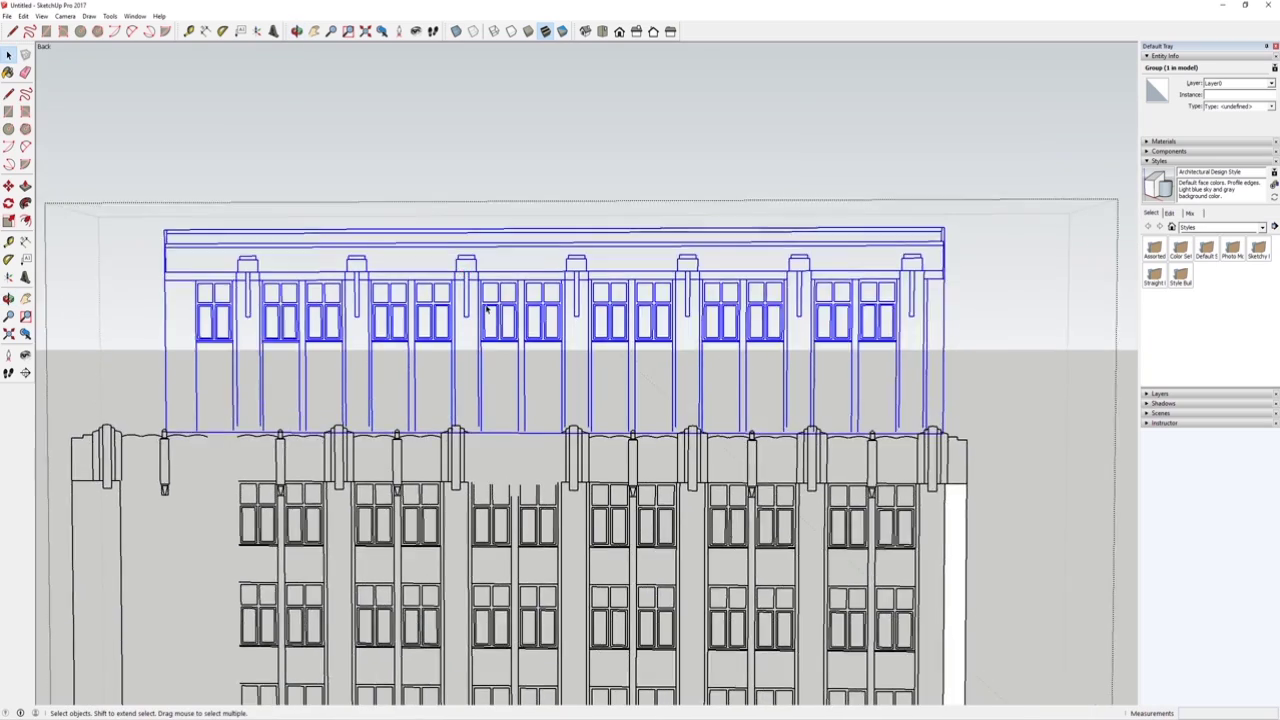
double_click(489, 340)
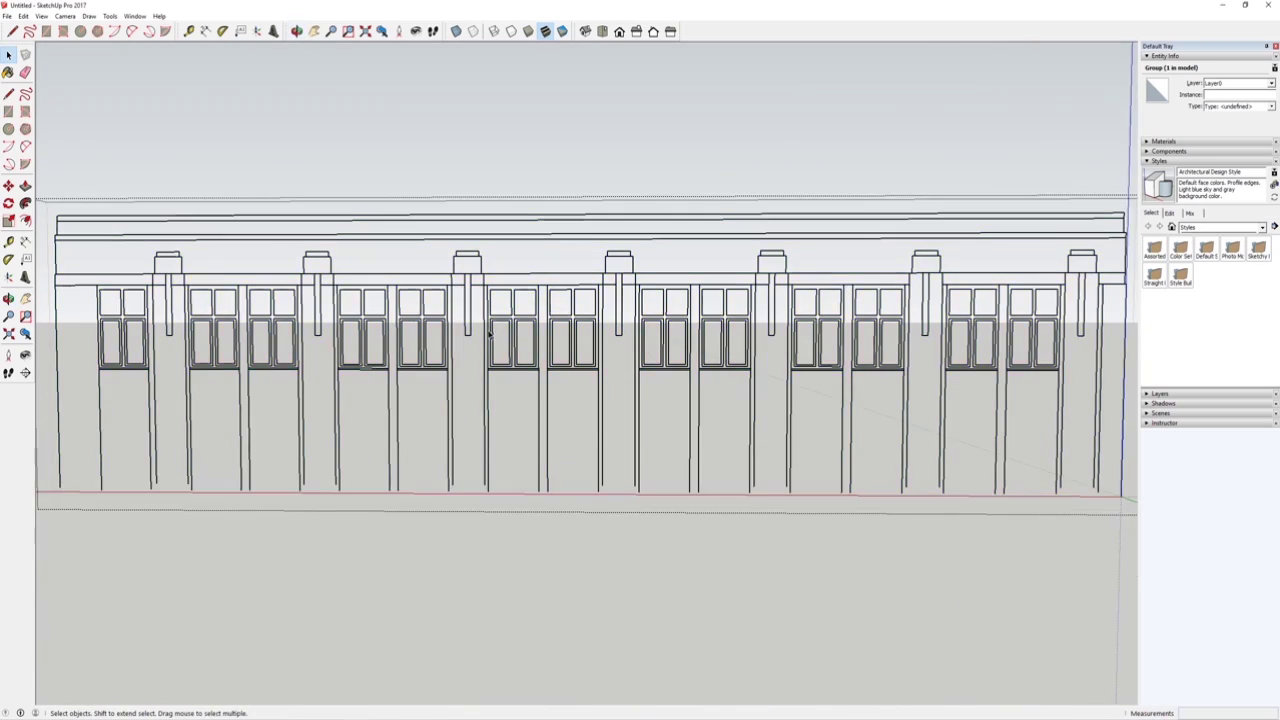
left_click(489, 340)
Draw a horizontal line across the lower ends of the roof-storey pillar lines to close the wall face.
scroll(488, 340, "down", 1)
scroll(466, 315, "up", 6)
scroll(461, 311, "down", 6)
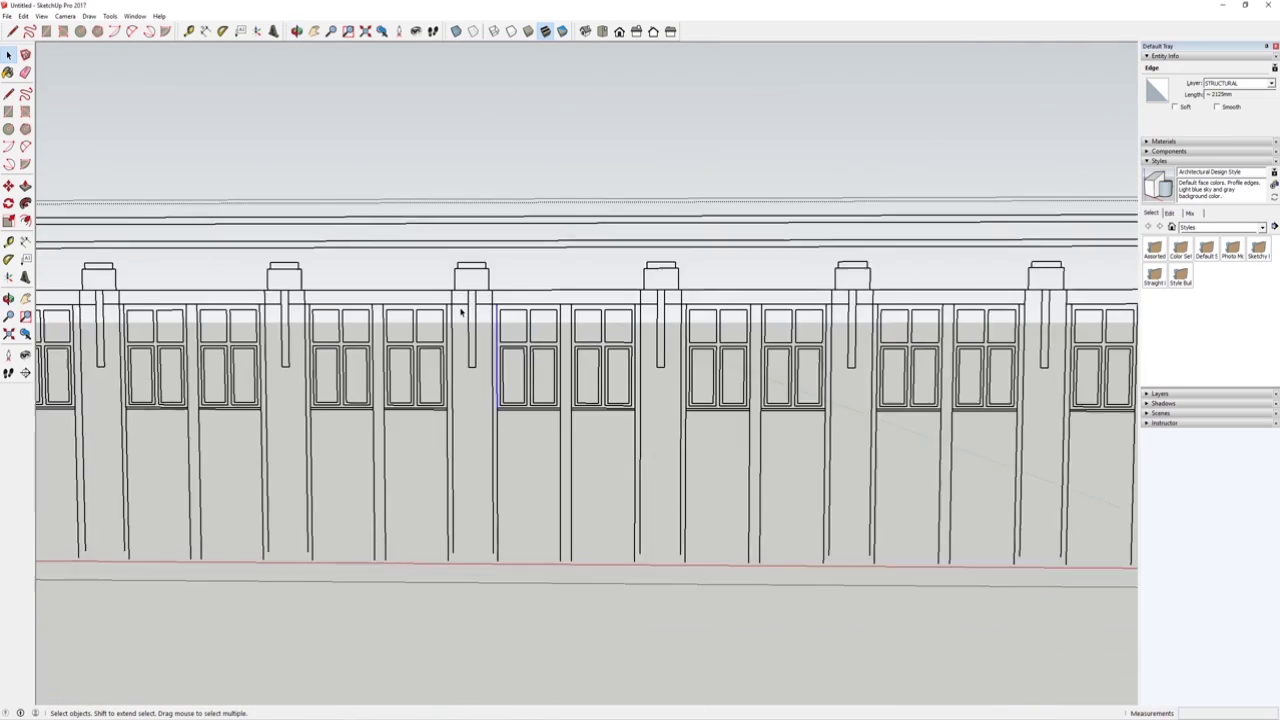
key("l")
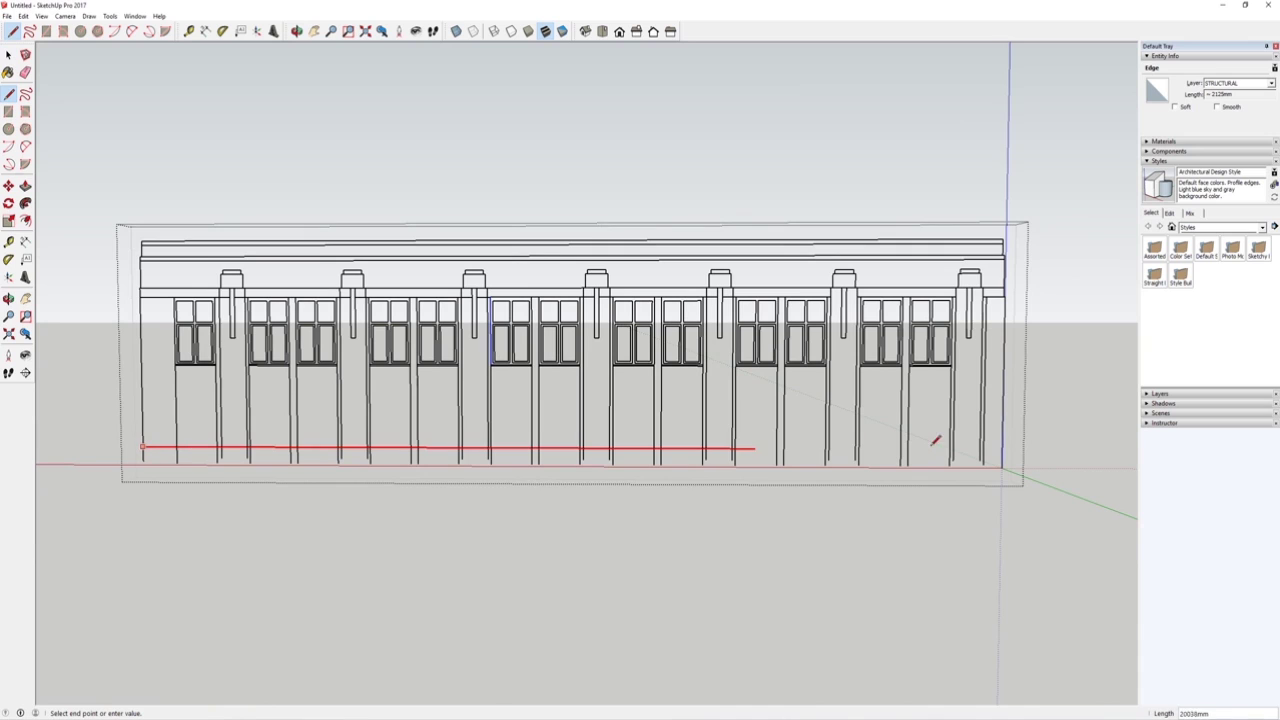
left_click(1002, 447)
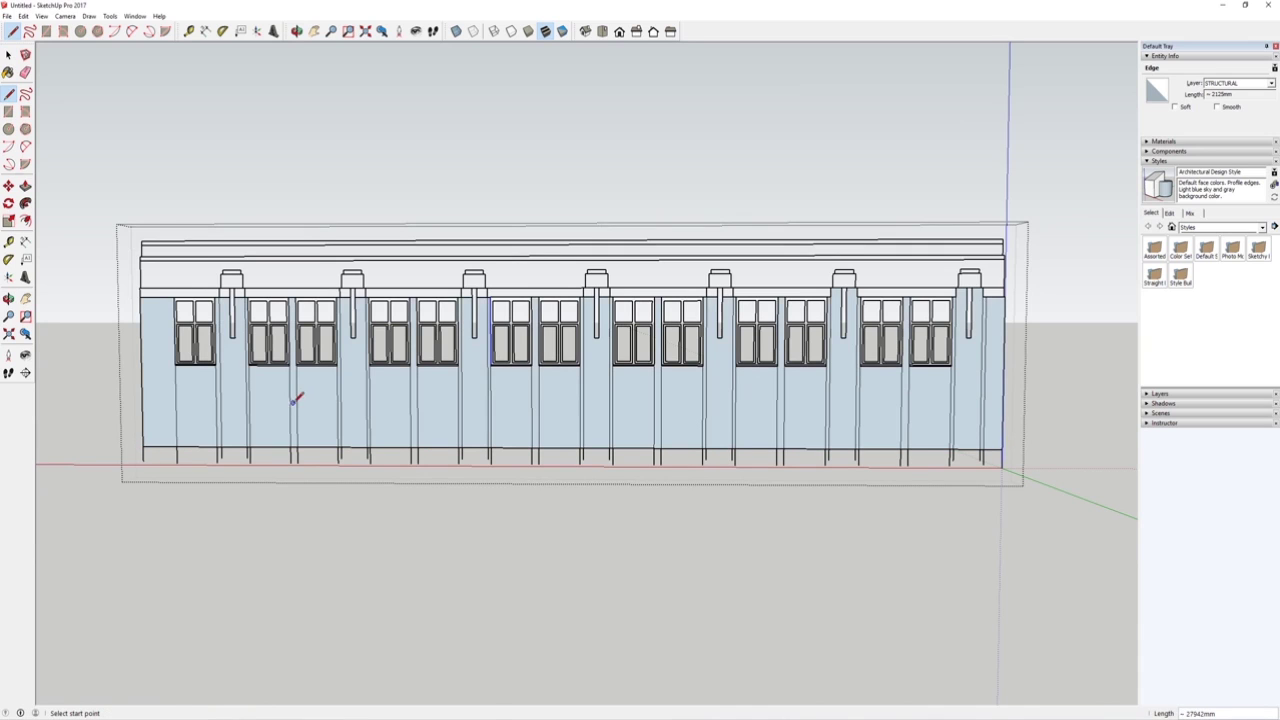
Remove the line stubs below the new base line and move the wall's bottom edges down about 263 mm.
left_click(8, 56)
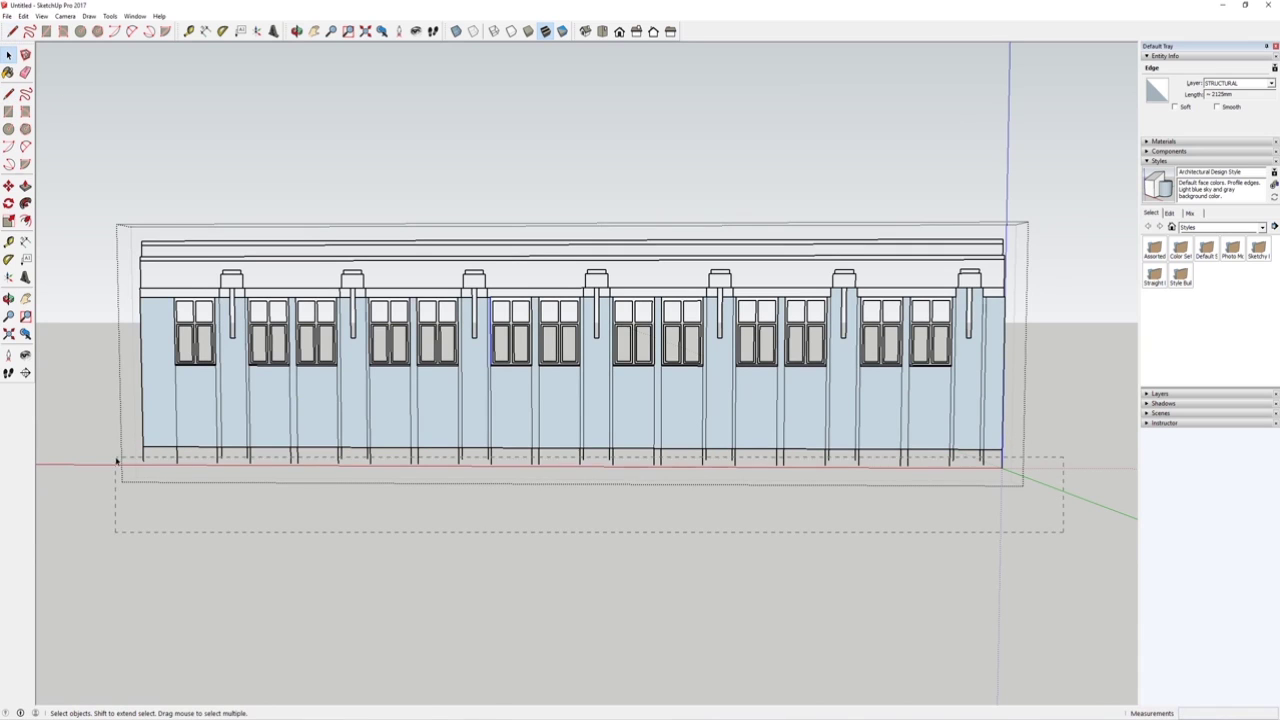
left_click_drag(115, 457, 1024, 494)
scroll(880, 434, "up", 3)
key("m")
left_click(874, 434)
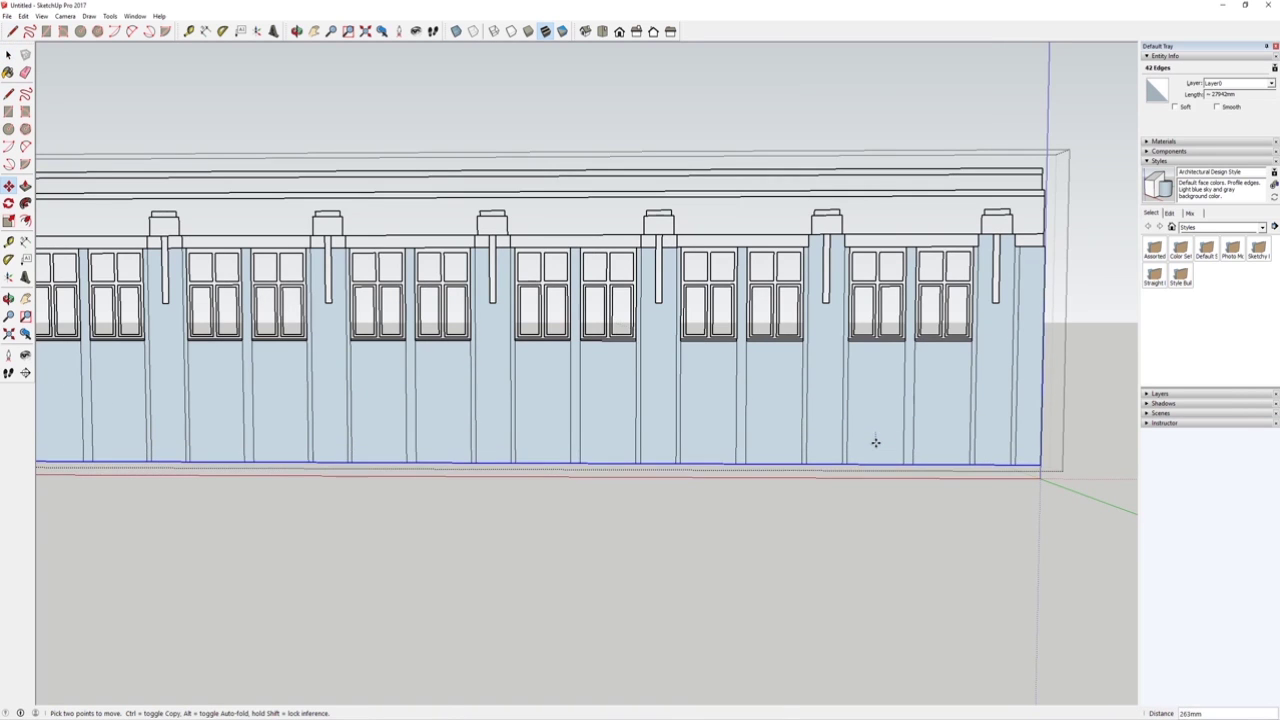
left_click(6, 53)
Check the roof storey and its parapet in the reference photo of the building.
scroll(620, 430, "down", 3)
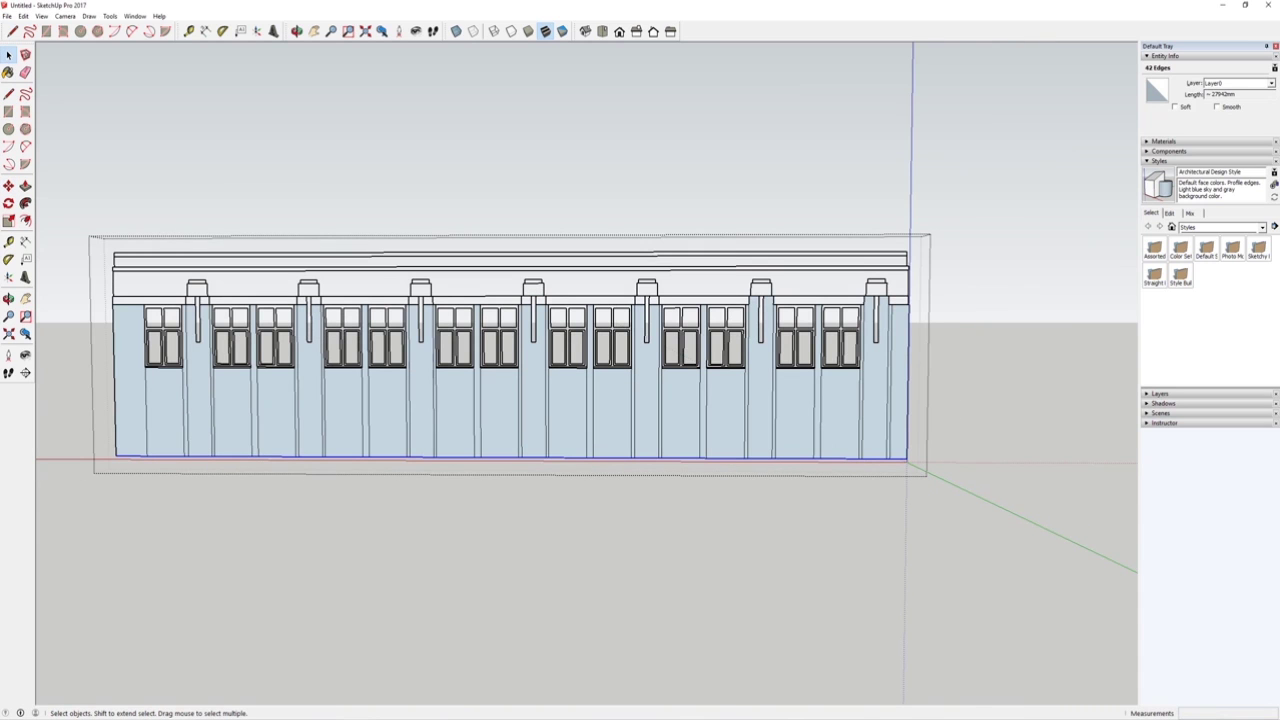
mouse_move(750, 718)
left_click(690, 688)
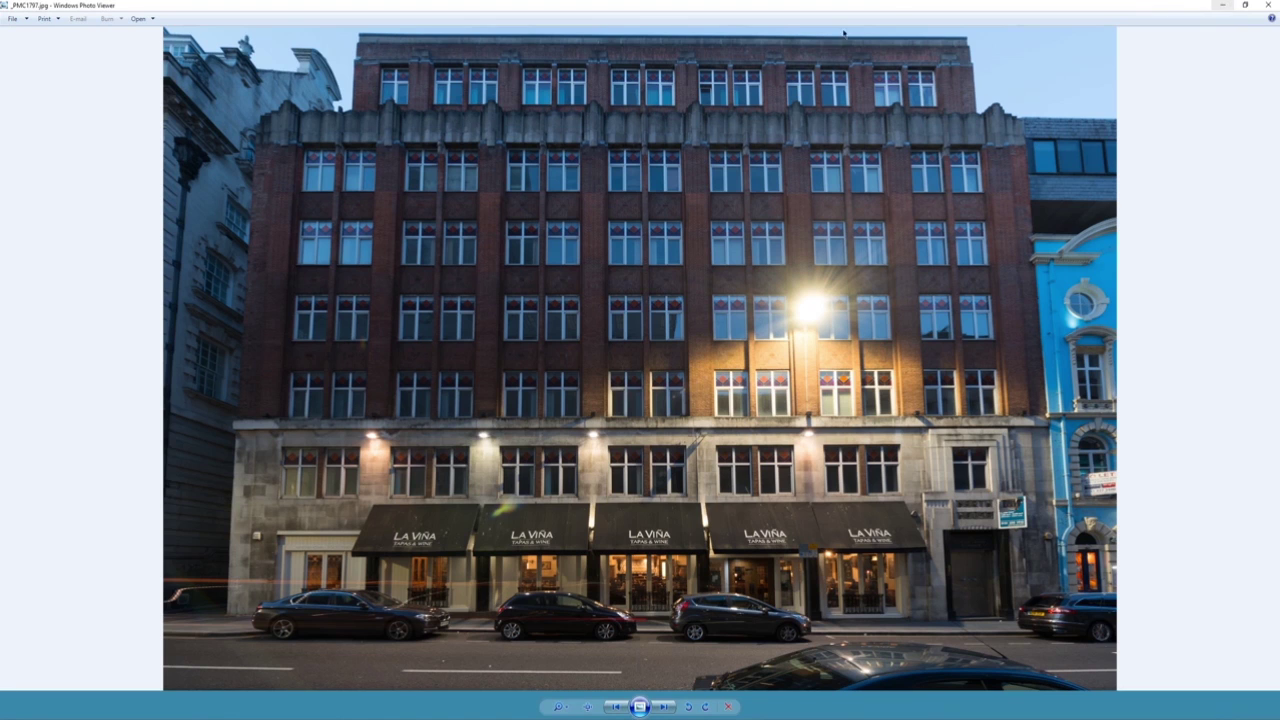
left_click(1224, 4)
scroll(240, 450, "up", 2)
scroll(286, 423, "down", 2)
Retrace the left end edges of the parapet and the band above the windows to fill their faces.
scroll(272, 420, "up", 3)
scroll(272, 419, "up", 1)
middle_click_drag(355, 414, 390, 386)
scroll(316, 367, "up", 1)
scroll(354, 428, "up", 5)
middle_click_drag(282, 314, 406, 477, "shift")
key("l")
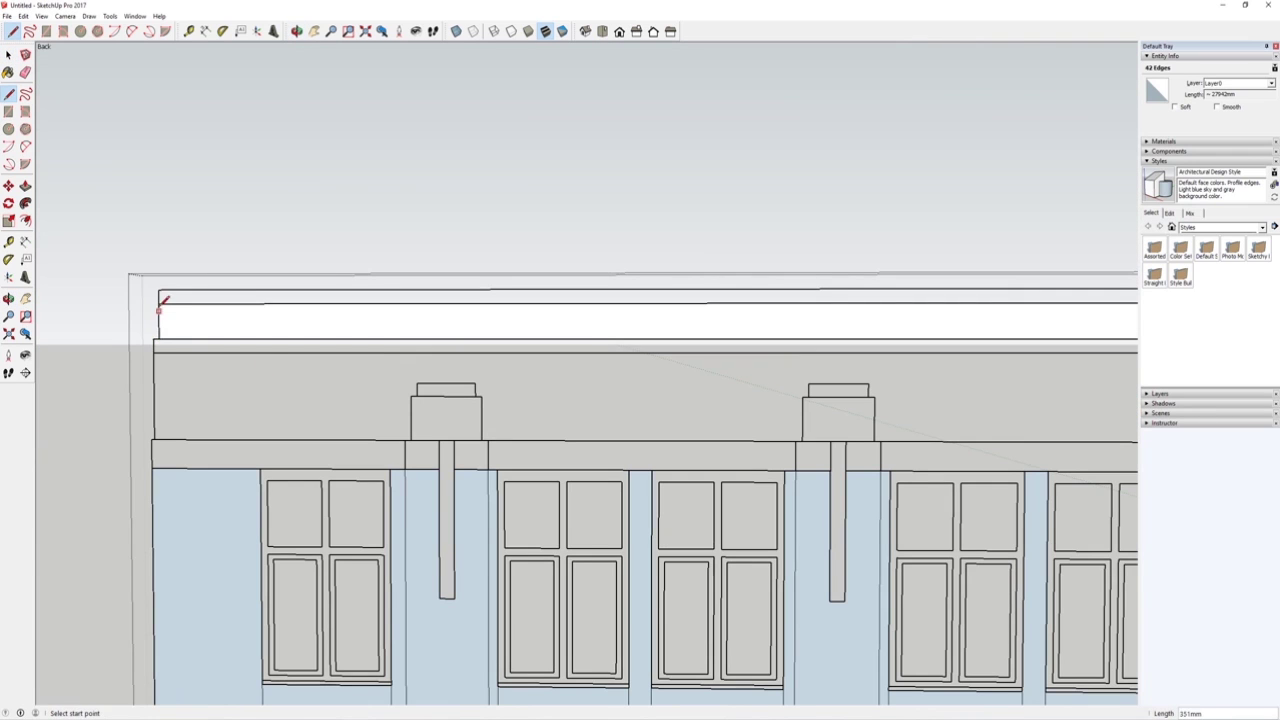
key("Escape")
scroll(186, 334, "up", 2)
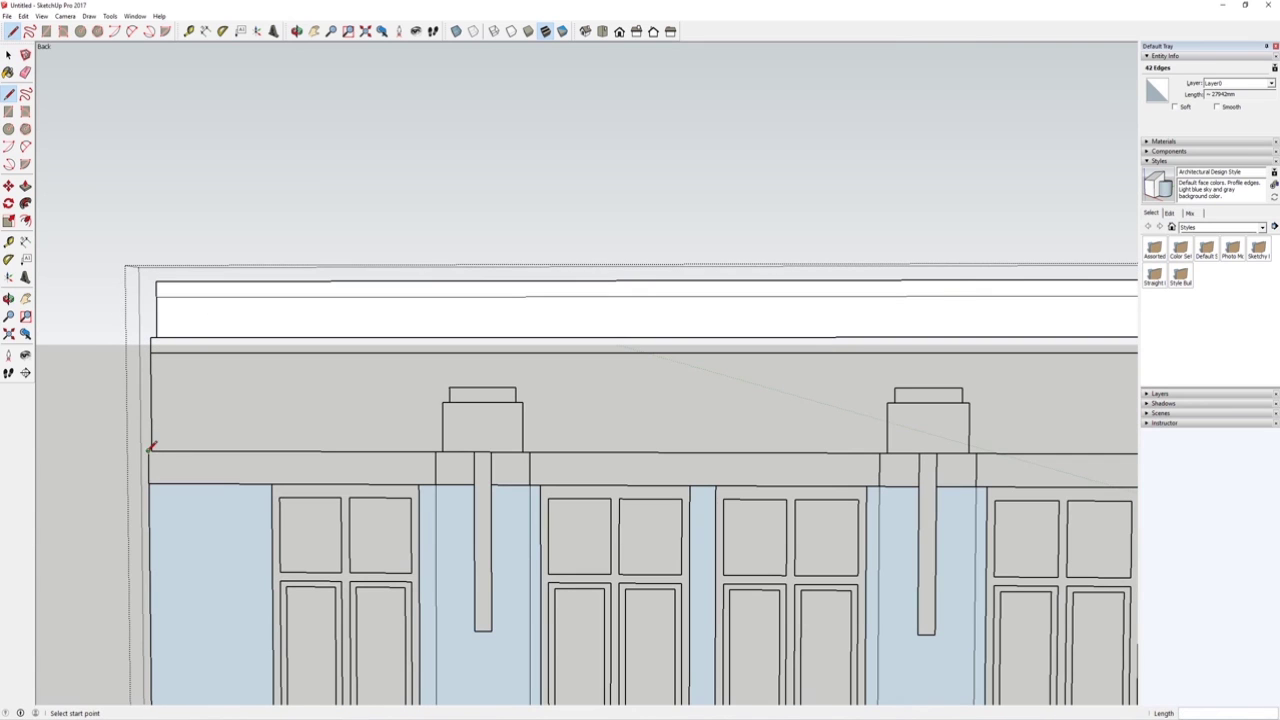
left_click(152, 337)
scroll(212, 337, "down", 2)
scroll(212, 337, "up", 3)
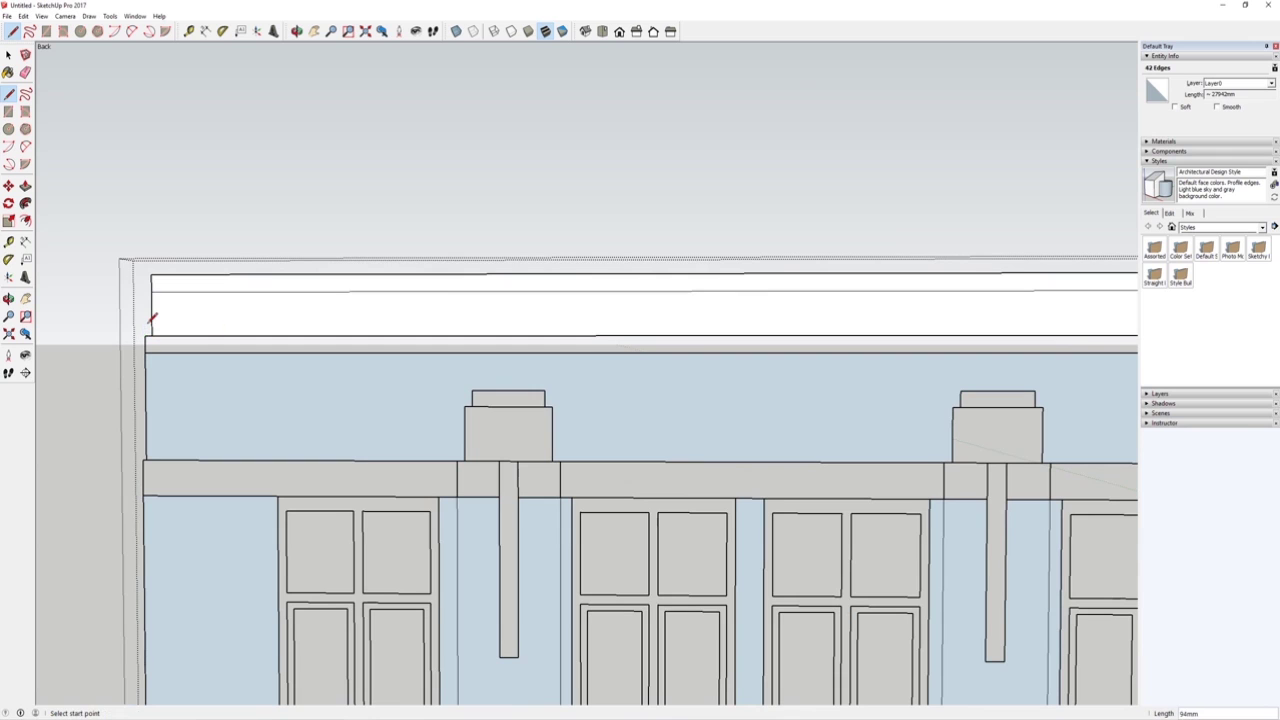
Redraw the left end edge of the narrow strip beneath the parapet to fill its face.
scroll(148, 343, "up", 1)
key("e")
scroll(160, 318, "up", 2)
key("l")
left_click(130, 368)
scroll(190, 311, "down", 8)
middle_click_drag(476, 323, 328, 324, "shift")
scroll(325, 330, "down", 3)
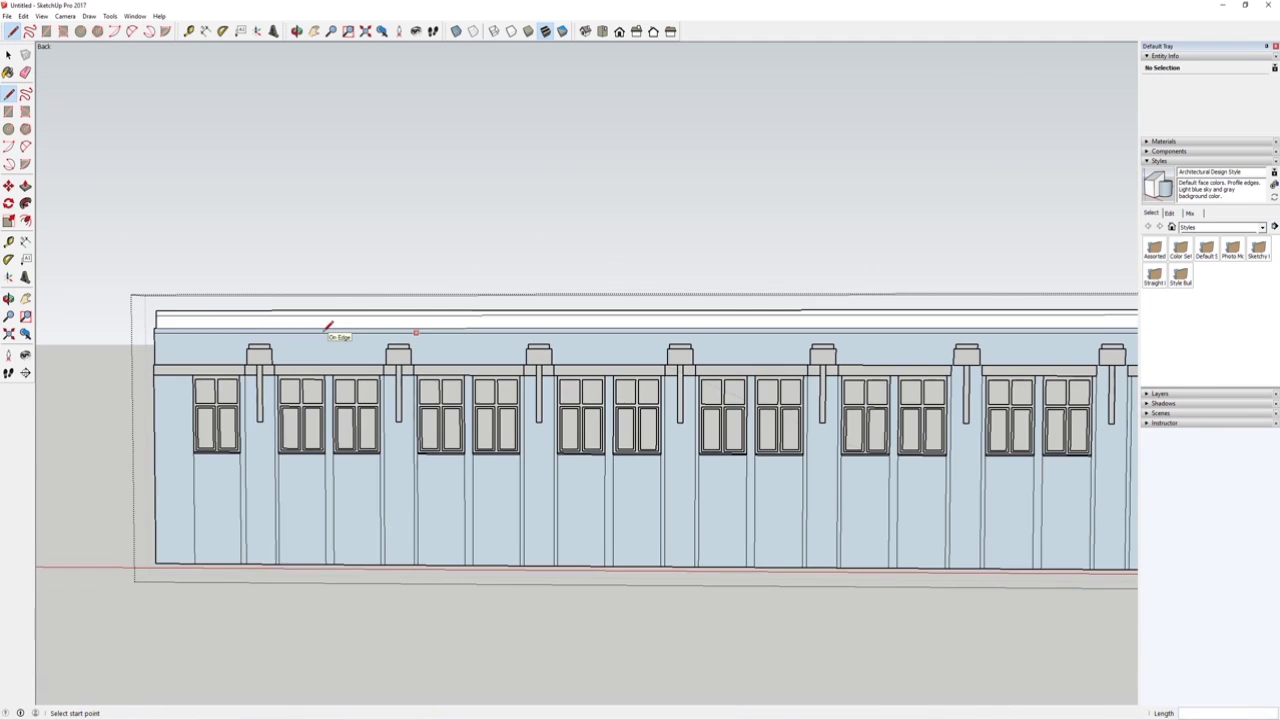
scroll(322, 333, "down", 3)
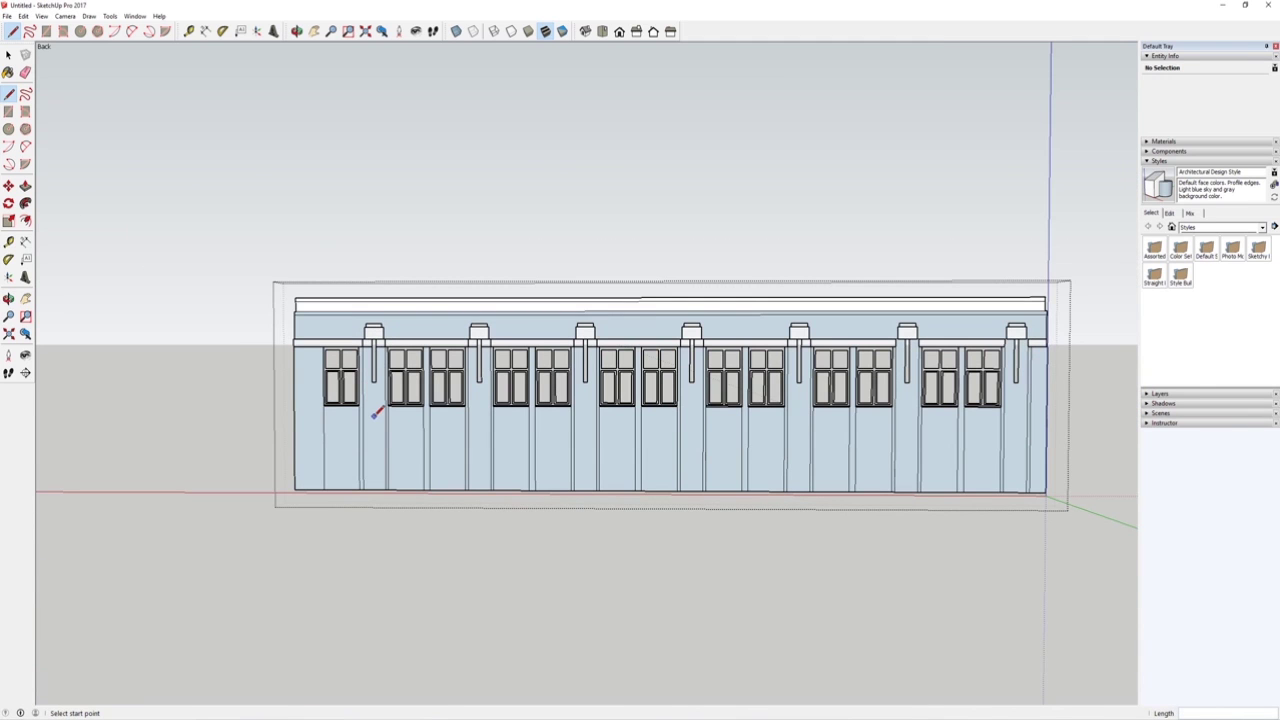
Retrace edges of the leftmost roof-storey pillar to fill its cap, block, lintel section and narrow central strip.
scroll(380, 345, "up", 5)
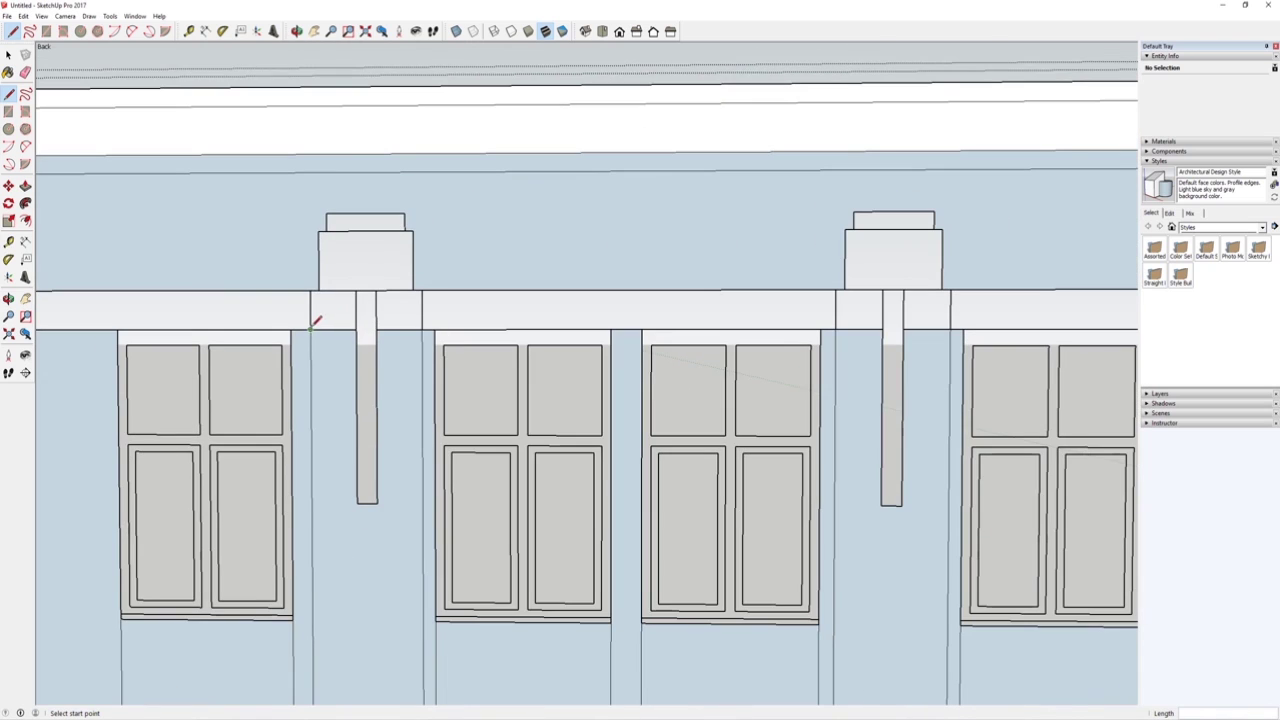
left_click(315, 288)
left_click(320, 230)
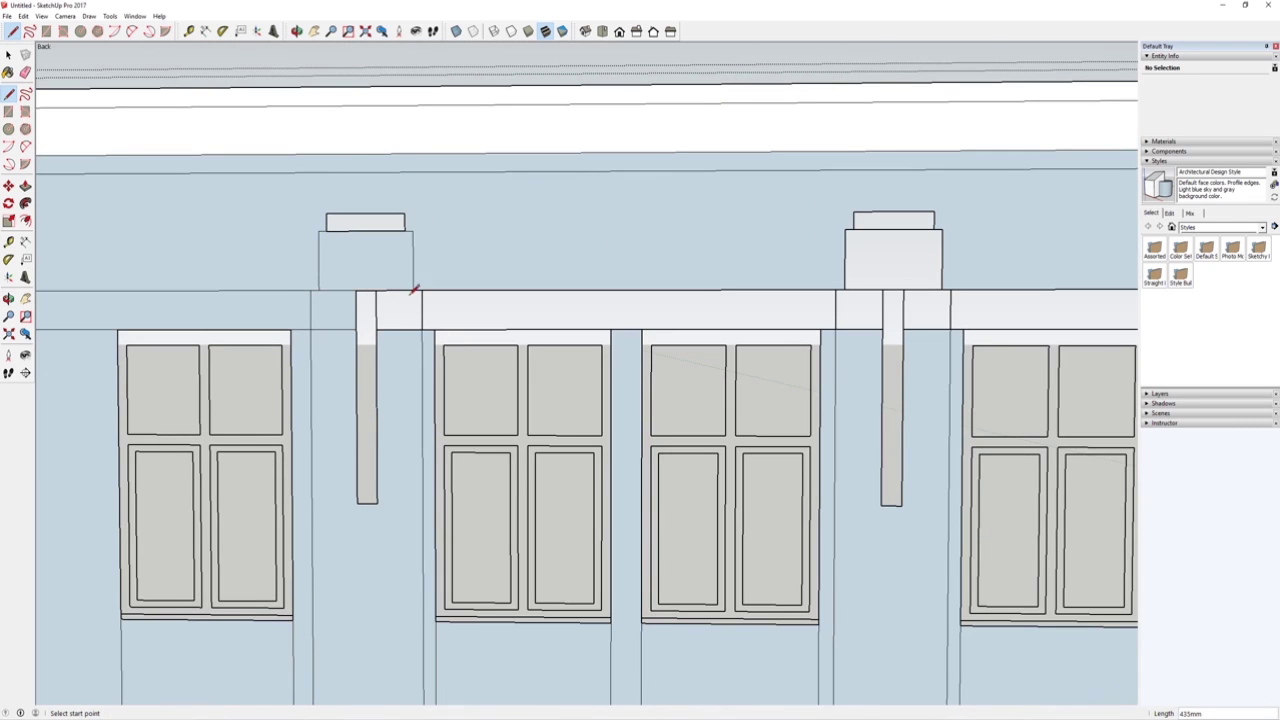
left_click(376, 328)
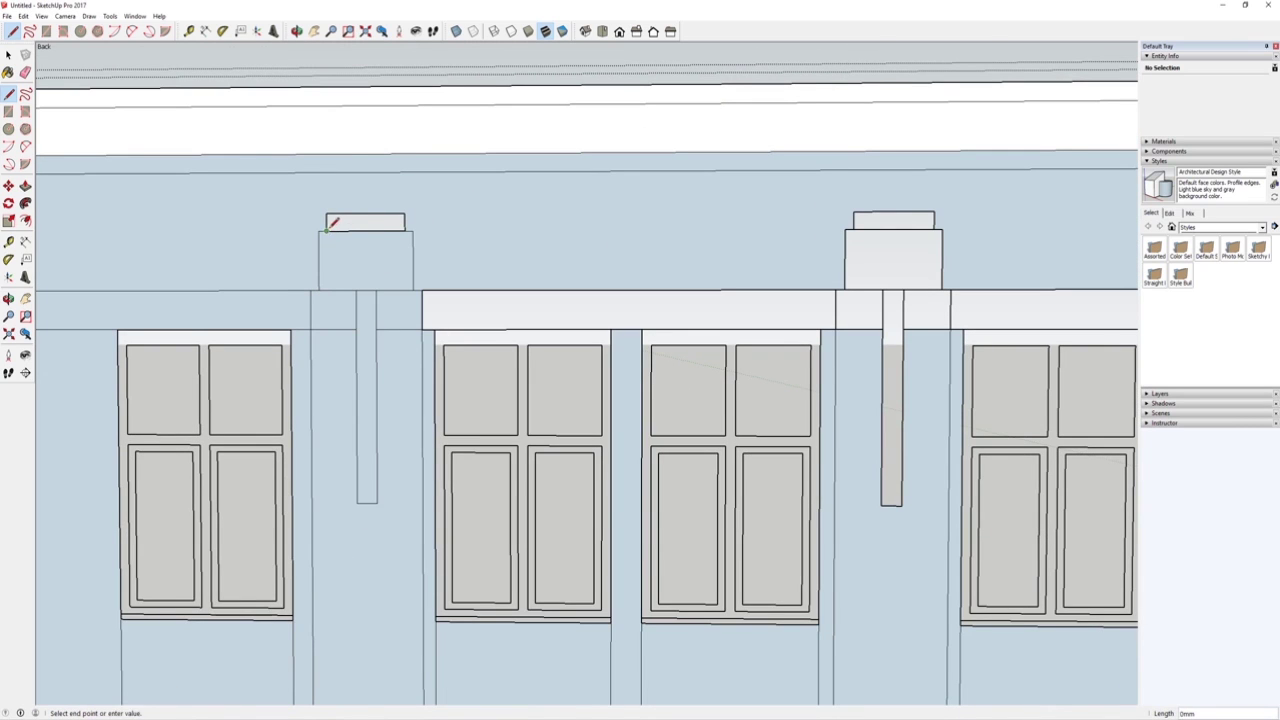
left_click(327, 228)
scroll(312, 203, "down", 3)
Select all faces of the leftmost roof-storey pillar, including cap and central strip, and group them.
left_click(16, 55)
left_click(343, 260)
scroll(335, 258, "up", 3)
left_click(293, 255, "shift")
left_click(320, 193, "shift")
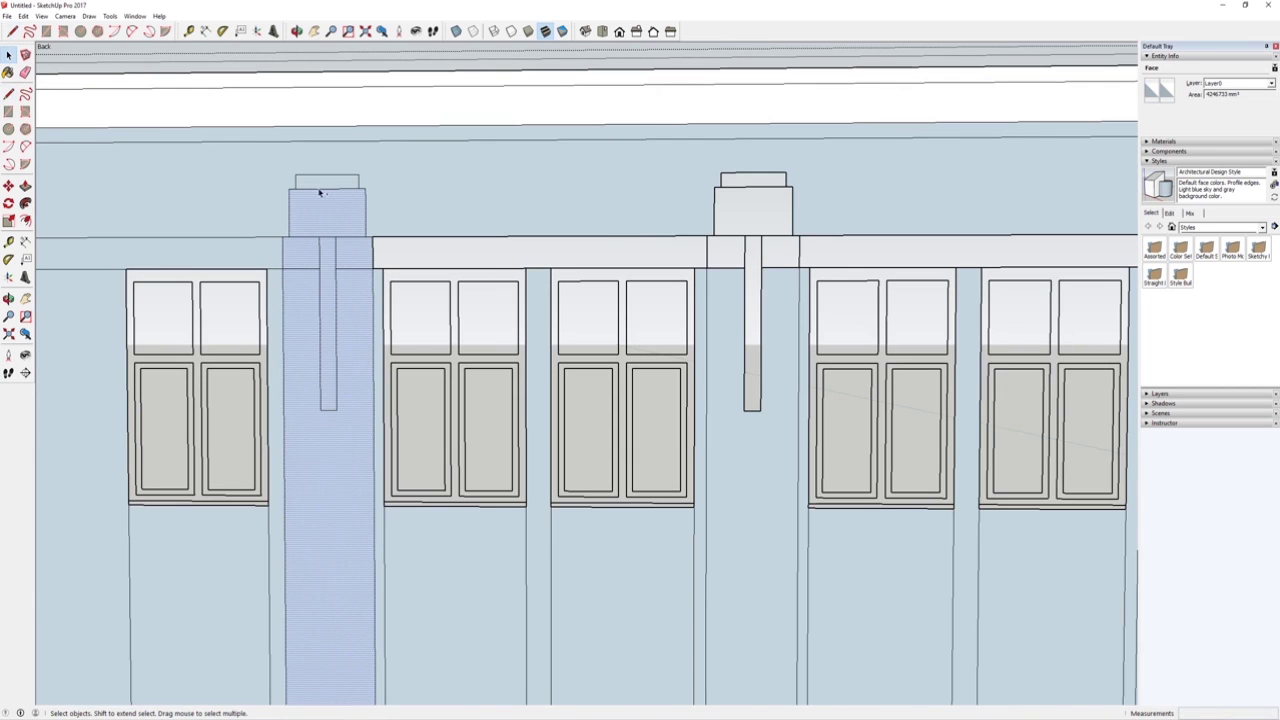
scroll(343, 338, "down", 3)
middle_click_drag(323, 363, 371, 360)
scroll(370, 272, "up", 2)
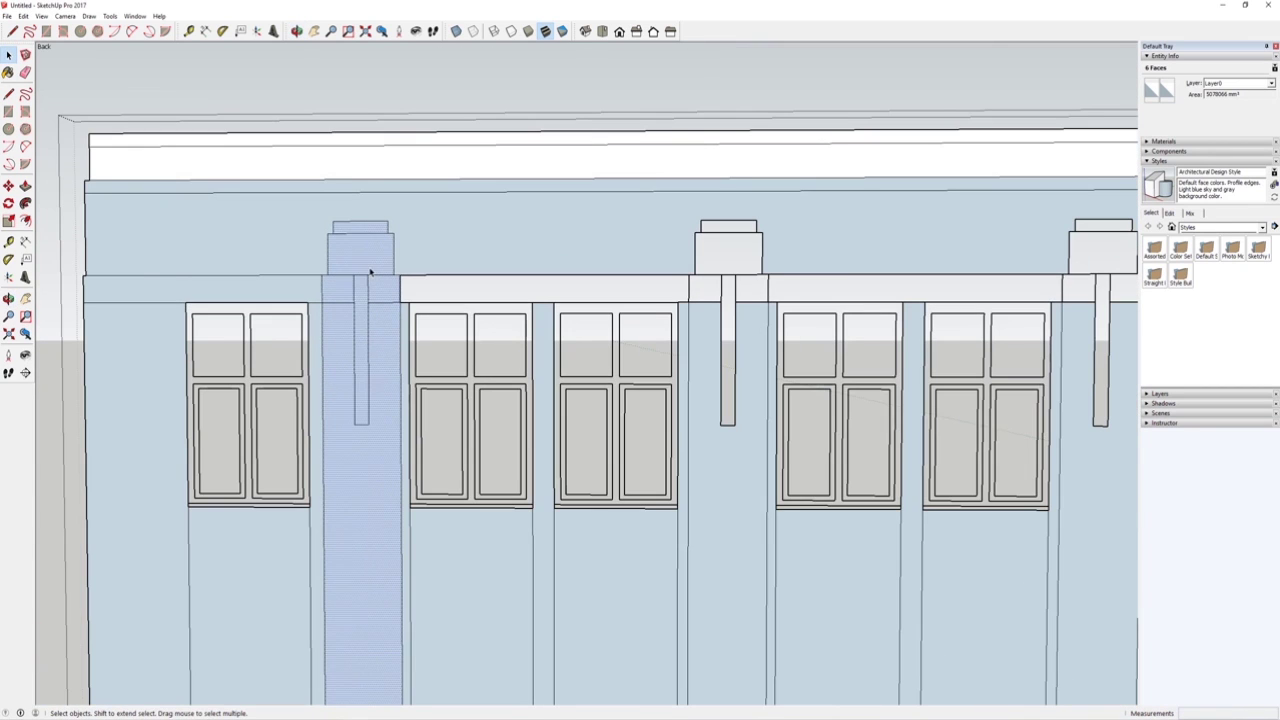
right_click(362, 257)
left_click(400, 338)
Convert the pillar group into a component named Roof Top Pillar.
right_click(363, 255)
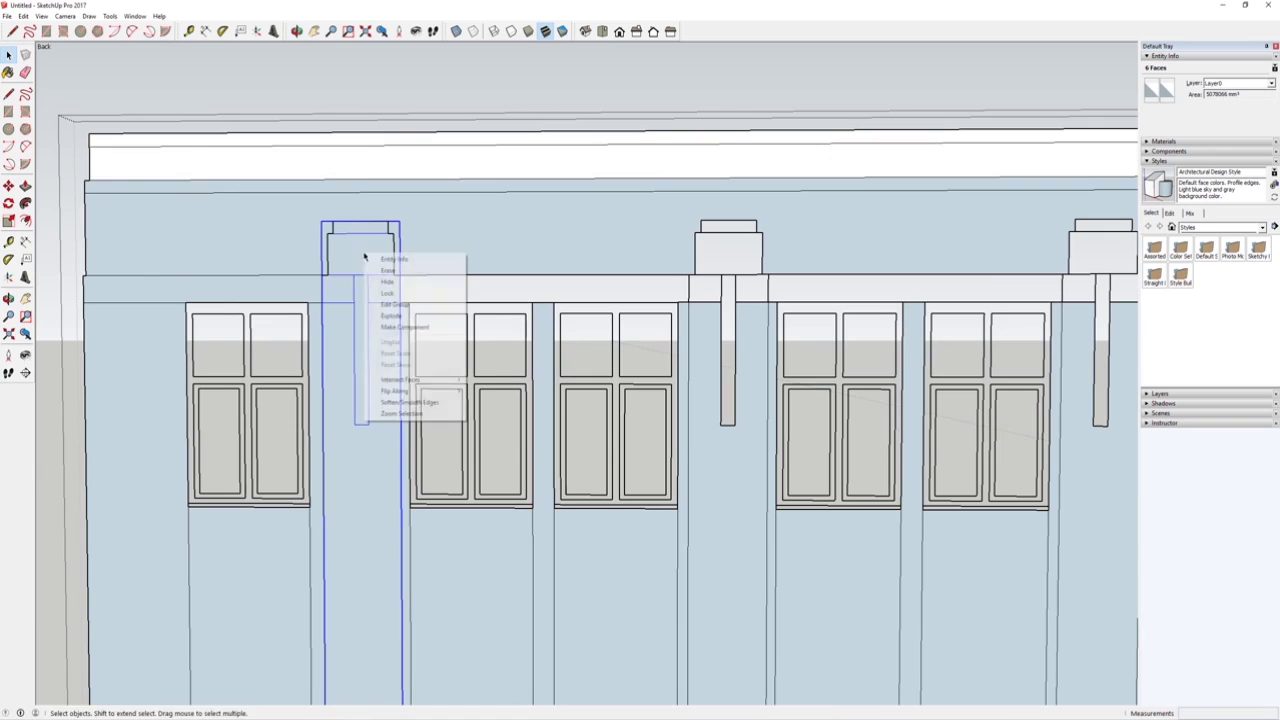
left_click(401, 328)
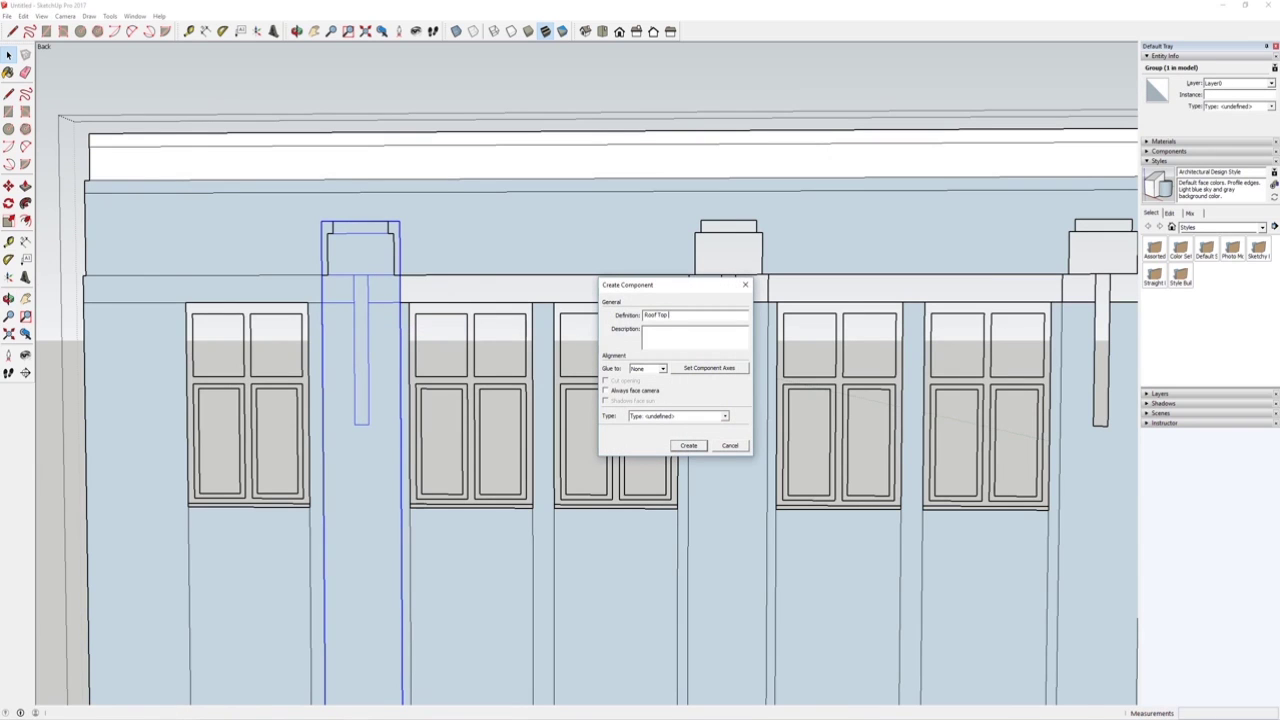
key("Return")
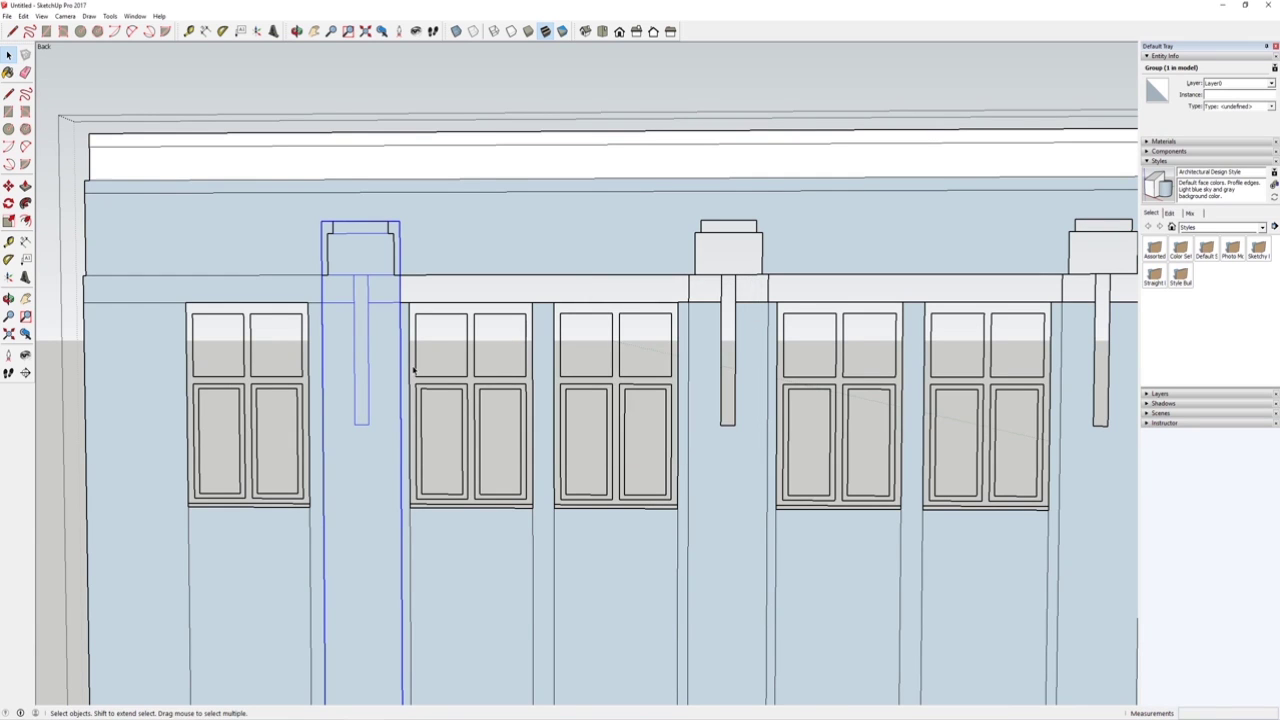
Cut the pillar component out of the roof-storey group and paste it in place in the parent group.
key("ctrl+x")
scroll(373, 298, "down", 4)
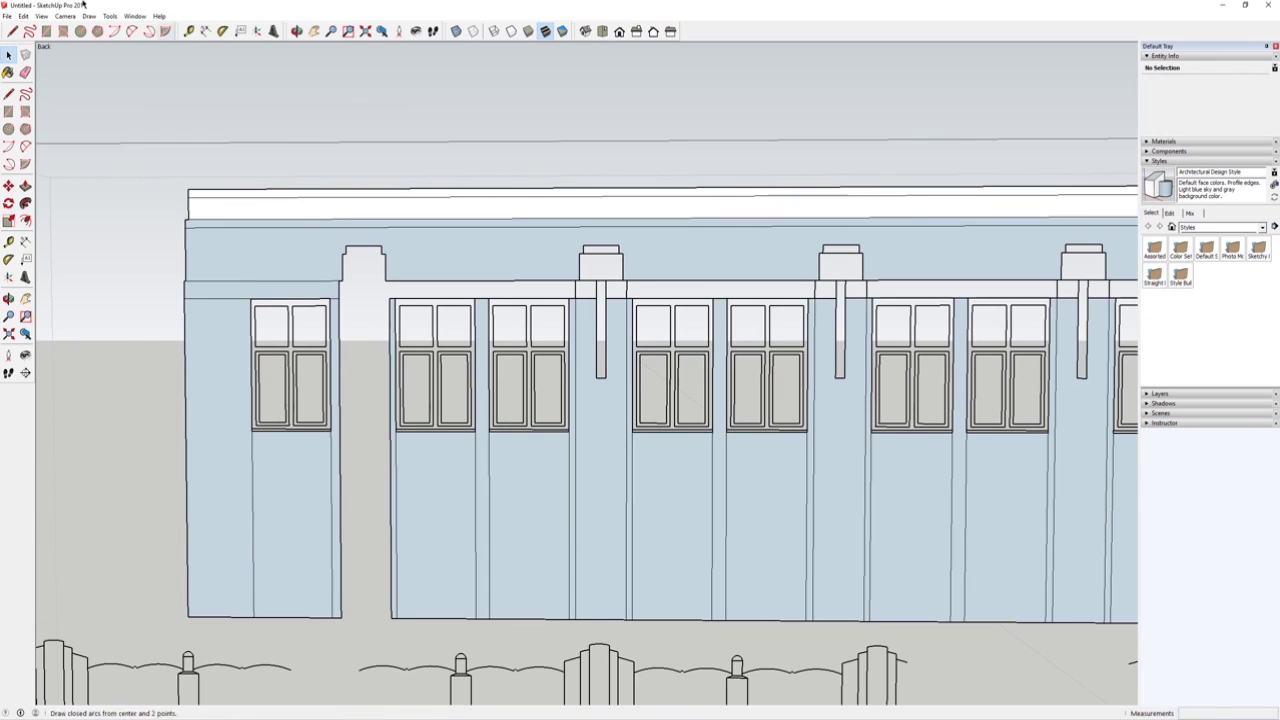
left_click(28, 15)
left_click(45, 87)
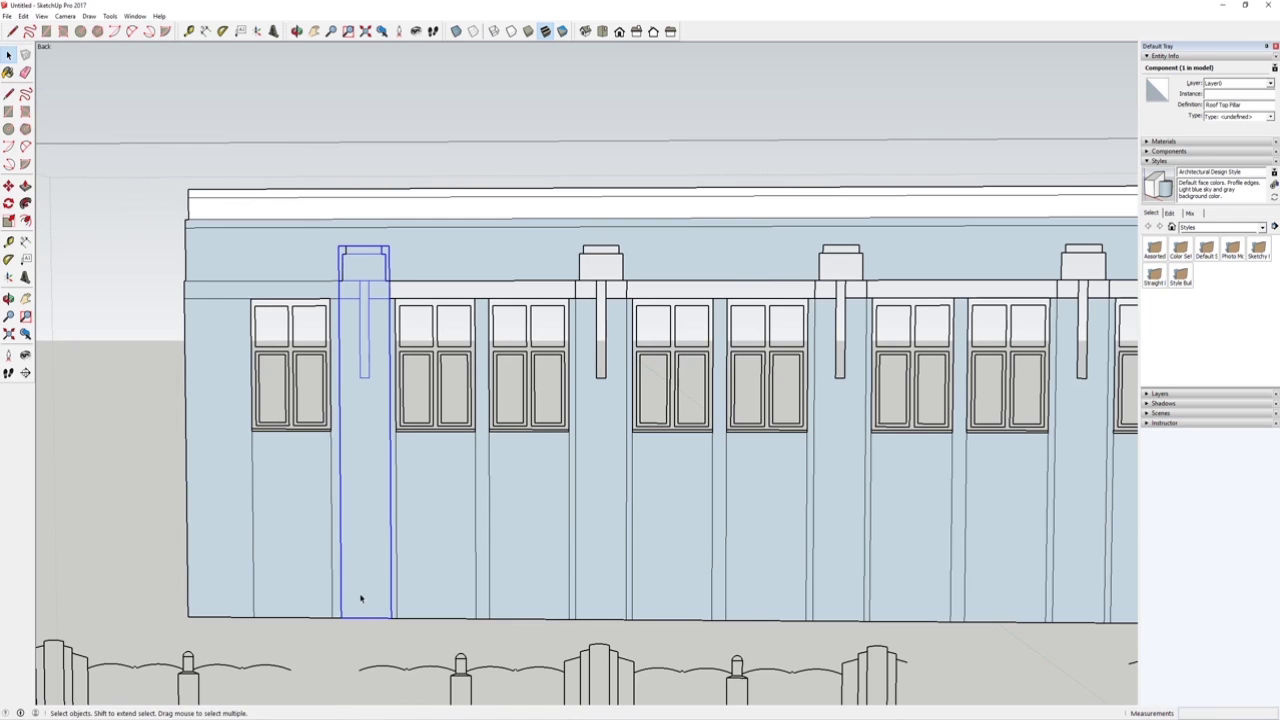
Copy the pillar component along the roof storey onto each of the six remaining pillar positions.
left_click(391, 620)
key("ctrl")
left_click(627, 620)
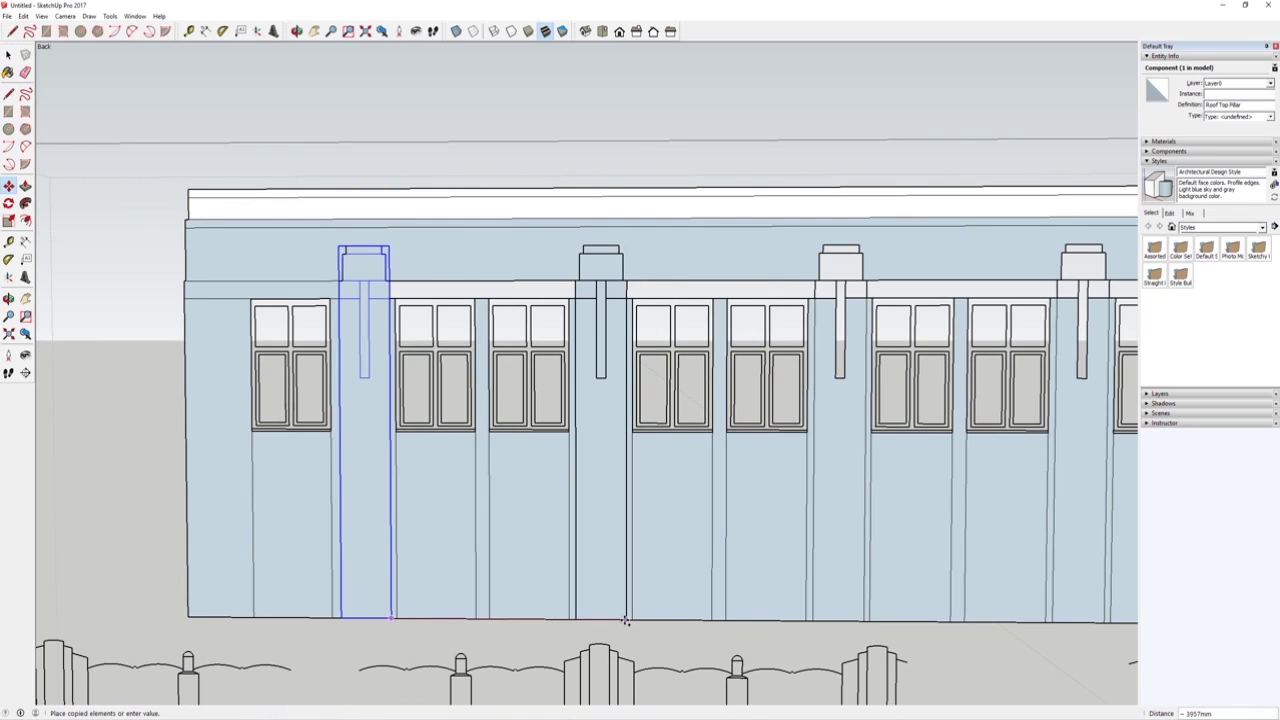
left_click(627, 620)
middle_click_drag(923, 521, 376, 483, "shift")
left_click(315, 583)
left_click(316, 583)
key("ctrl")
left_click(554, 585)
left_click(554, 585)
key("ctrl")
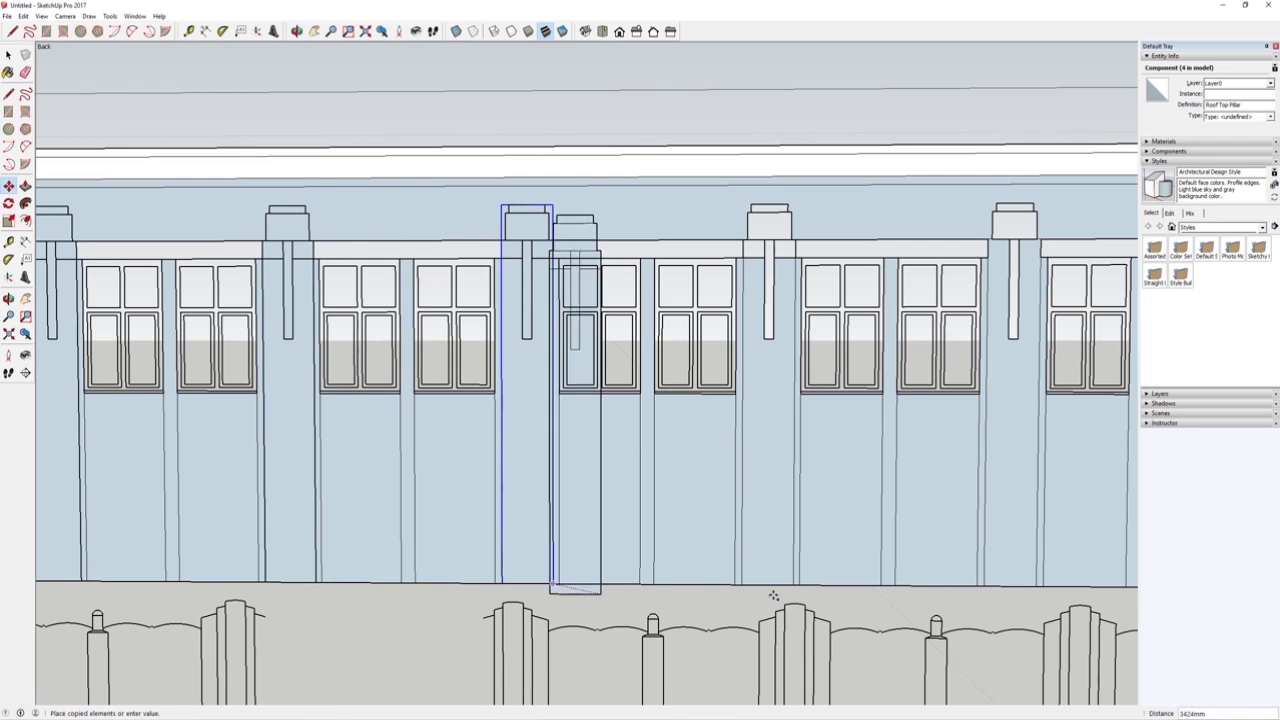
left_click(795, 586)
middle_click_drag(924, 518, 236, 477, "shift")
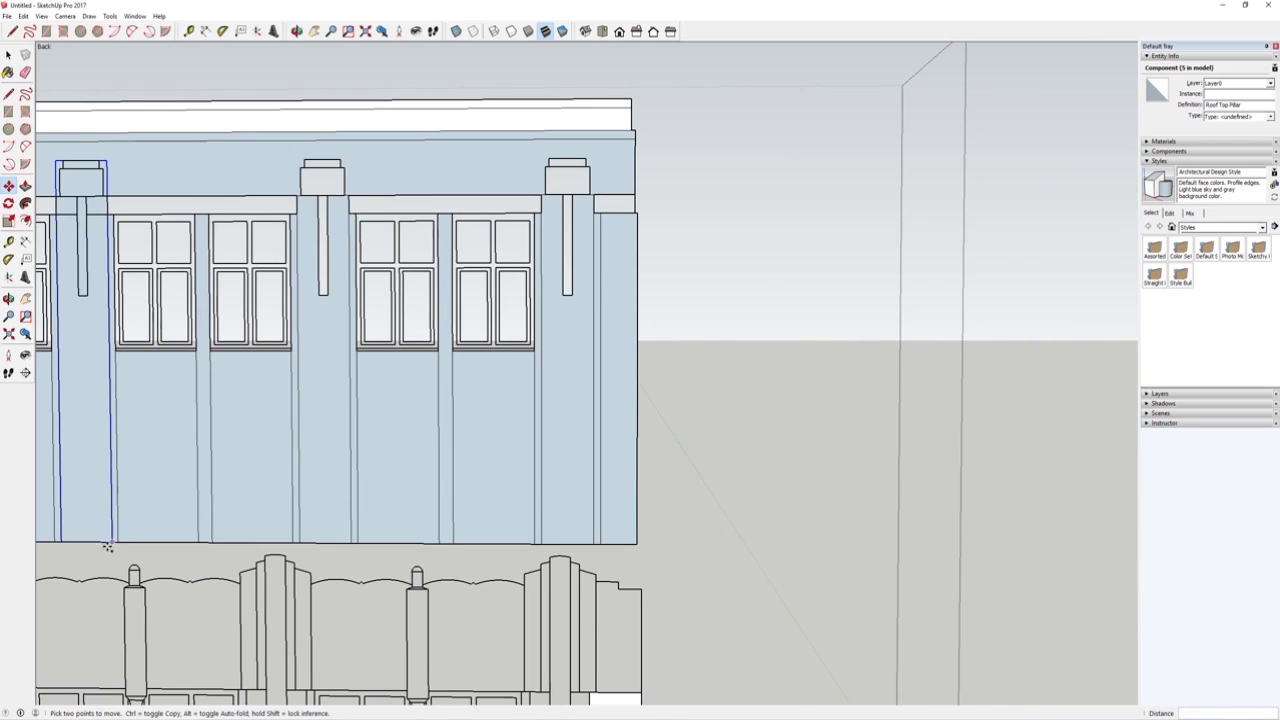
left_click(112, 543)
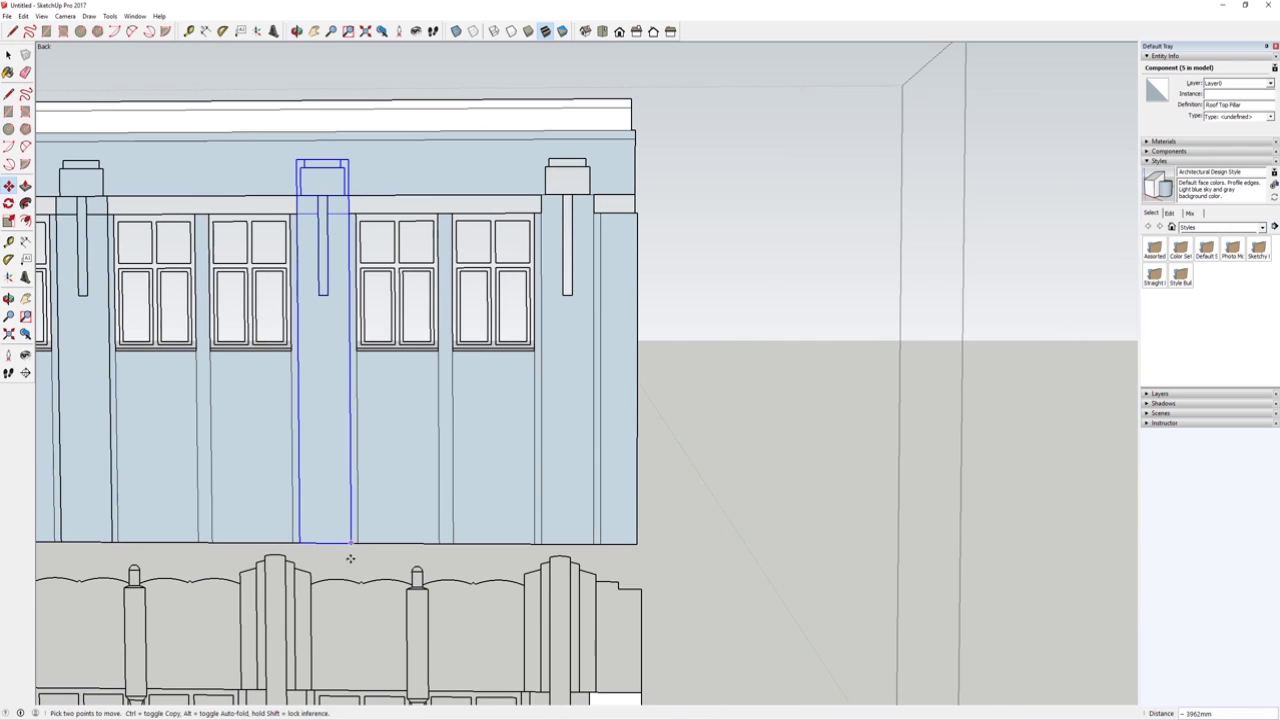
left_click(591, 543)
scroll(594, 451, "down", 1)
scroll(594, 451, "down", 4)
middle_click_drag(328, 428, 195, 462)
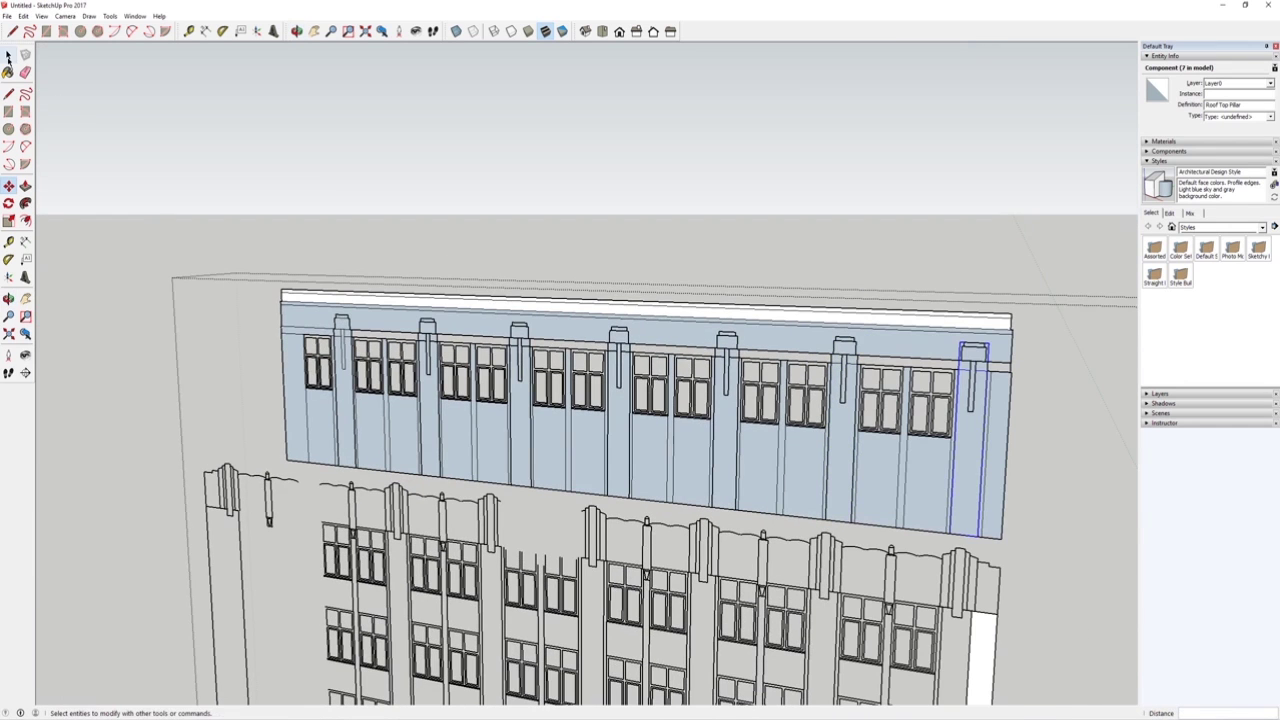
Open the roof-storey group and delete the wall faces behind the second to fifth pillars.
scroll(509, 447, "up", 2)
double_click(501, 413)
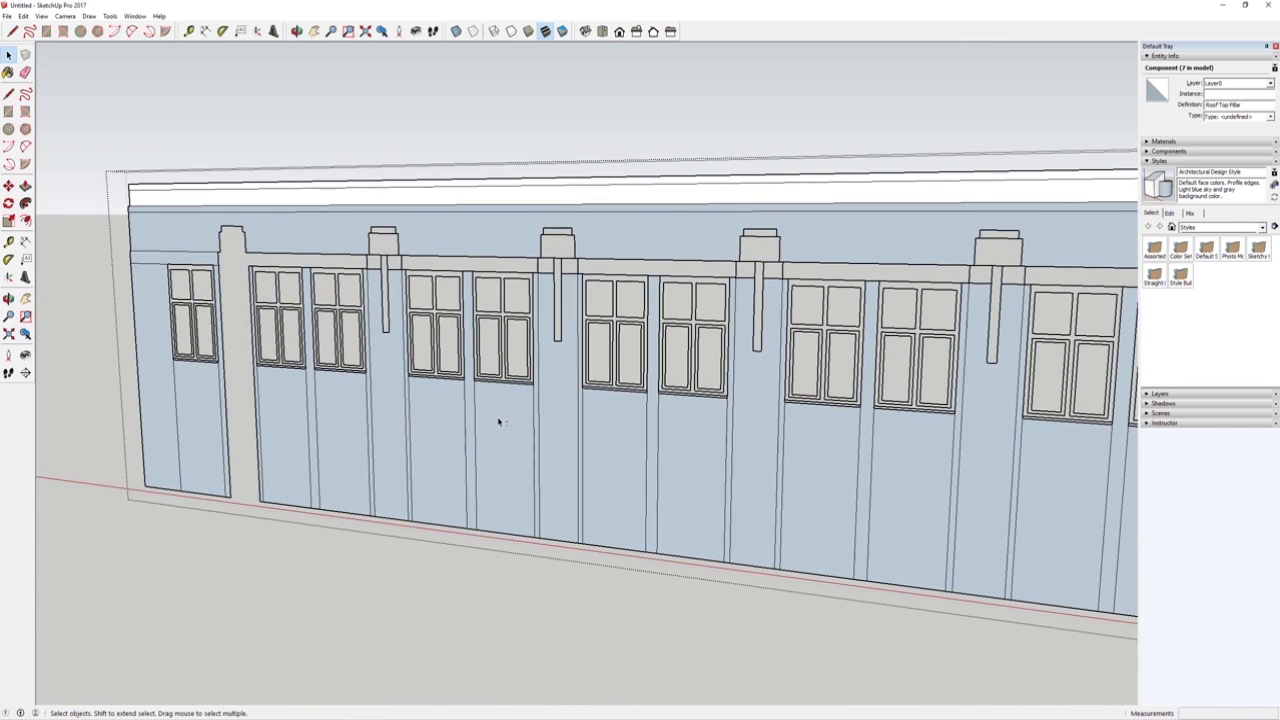
middle_click_drag(497, 426, 431, 440)
scroll(335, 500, "down", 1)
left_click(327, 563)
left_click(523, 580)
middle_click_drag(517, 543, 355, 486)
left_click(534, 530)
key("Delete")
scroll(526, 515, "down", 1)
scroll(649, 507, "up", 2)
left_click(702, 543)
key("Delete")
Delete the wall faces behind the last two pillars of the roof-storey group.
middle_click_drag(868, 525, 560, 546, "shift")
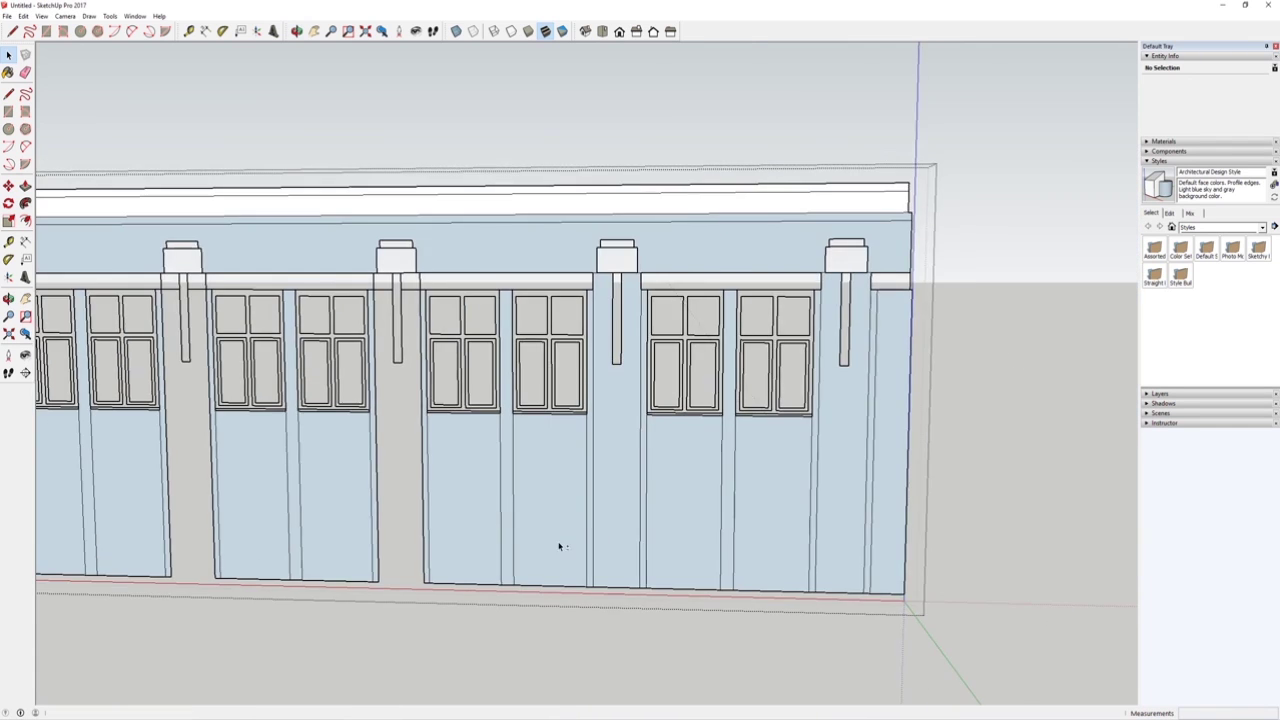
scroll(588, 548, "up", 1)
left_click(616, 543)
key("Delete")
scroll(618, 543, "down", 2)
scroll(796, 560, "up", 2)
scroll(785, 580, "down", 6)
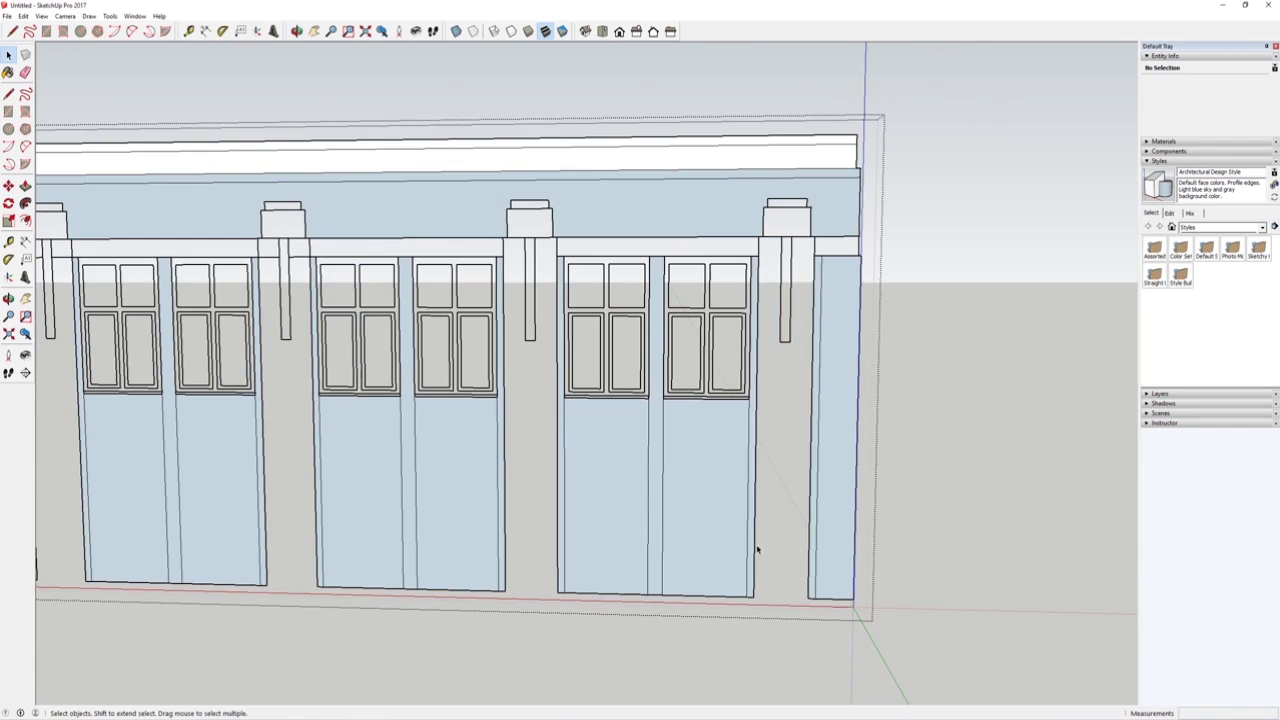
Draw dividing lines across the horizontal band beside the pillars to close its face above the second double-window bay.
scroll(448, 504, "up", 2)
left_click(367, 252)
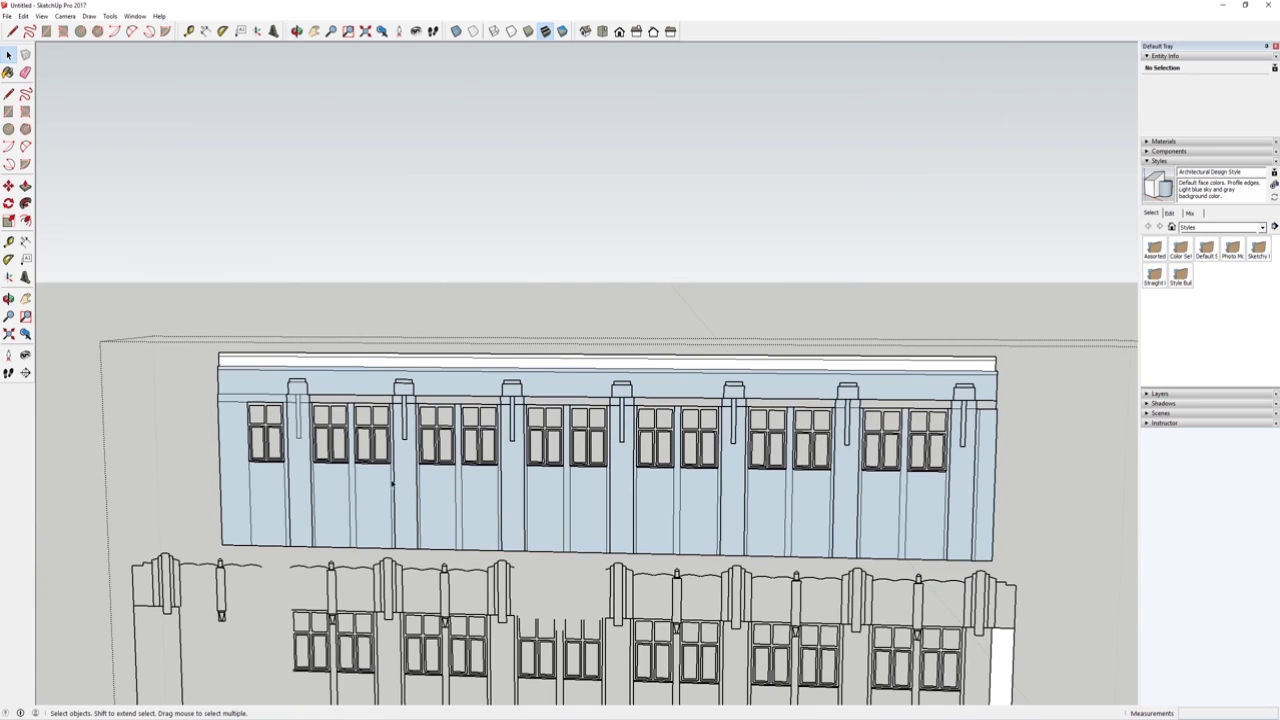
double_click(443, 486)
middle_click_drag(449, 492, 363, 491, "shift")
scroll(503, 471, "up", 4)
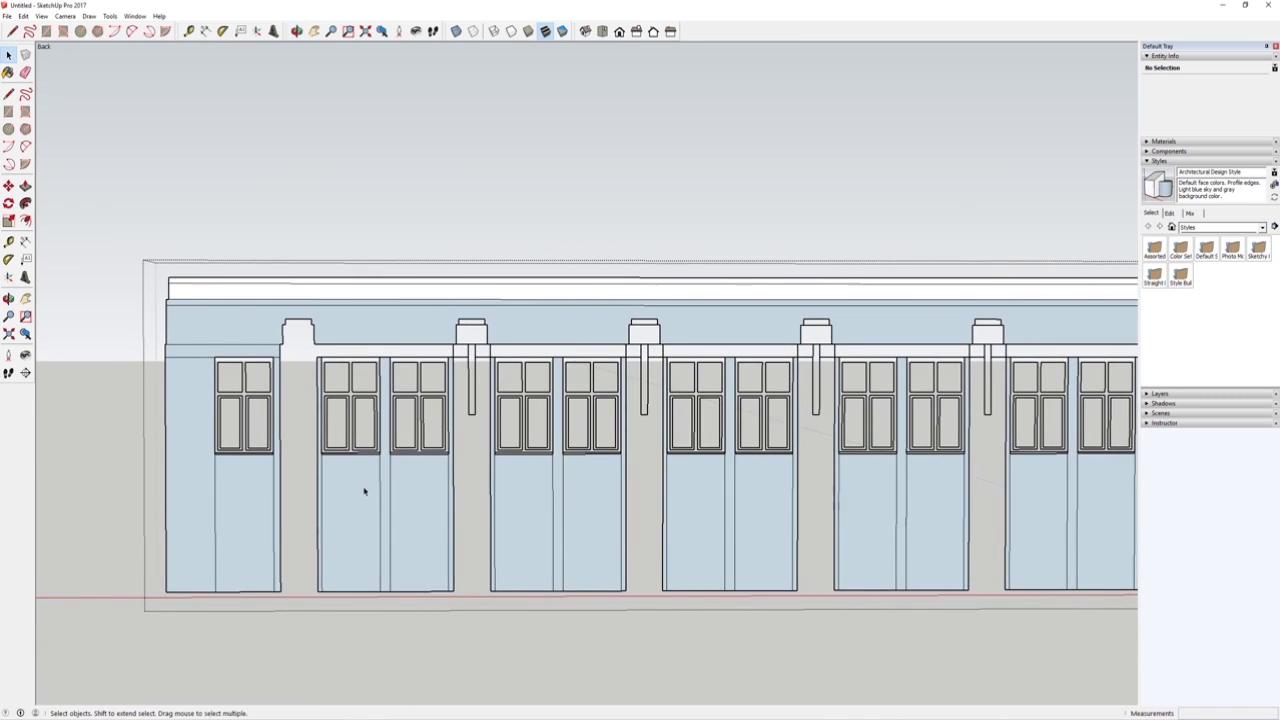
scroll(326, 336, "up", 2)
left_click(352, 242)
double_click(595, 541)
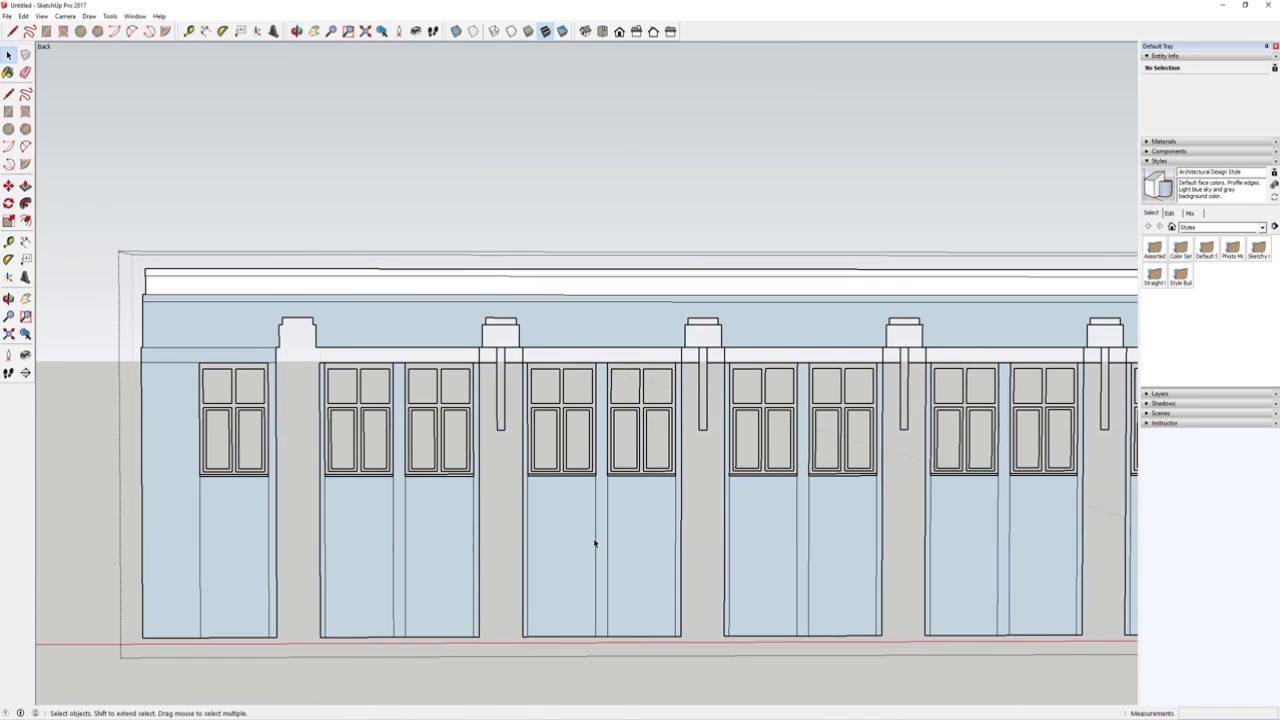
middle_click_drag(595, 541, 577, 538, "shift")
scroll(577, 538, "up", 1)
scroll(543, 300, "up", 4)
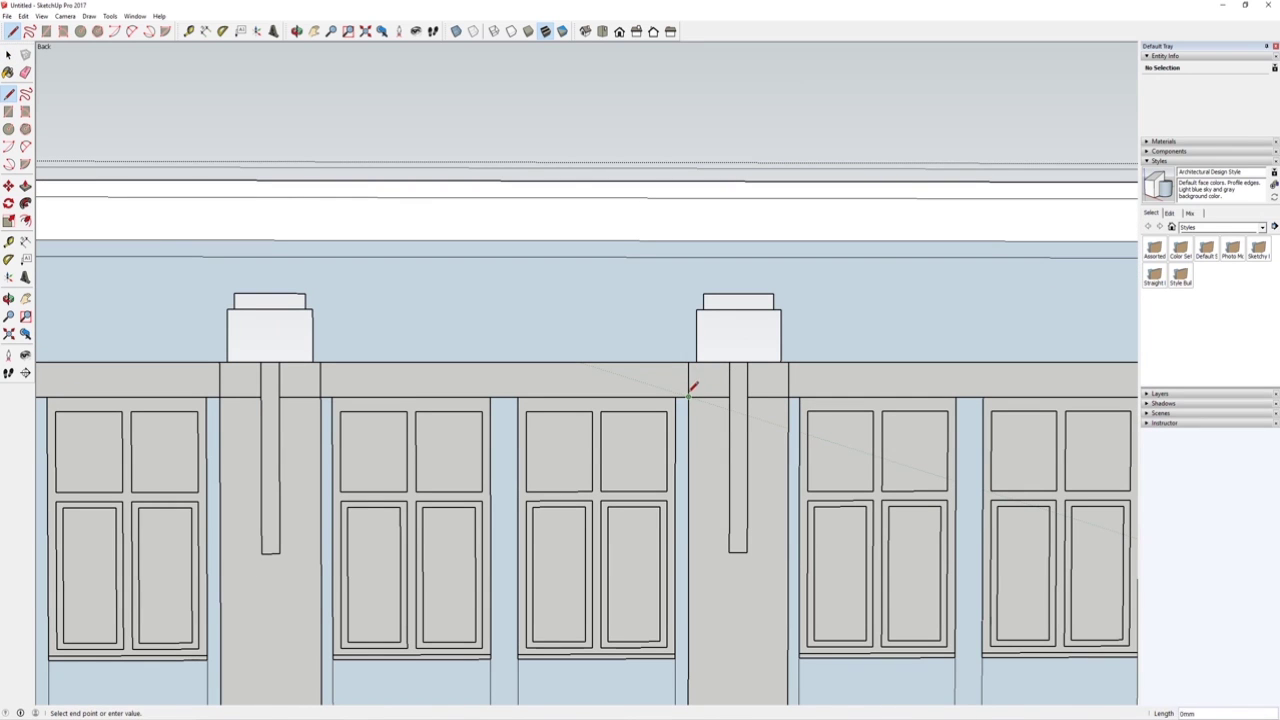
key("Escape")
scroll(329, 249, "down", 5)
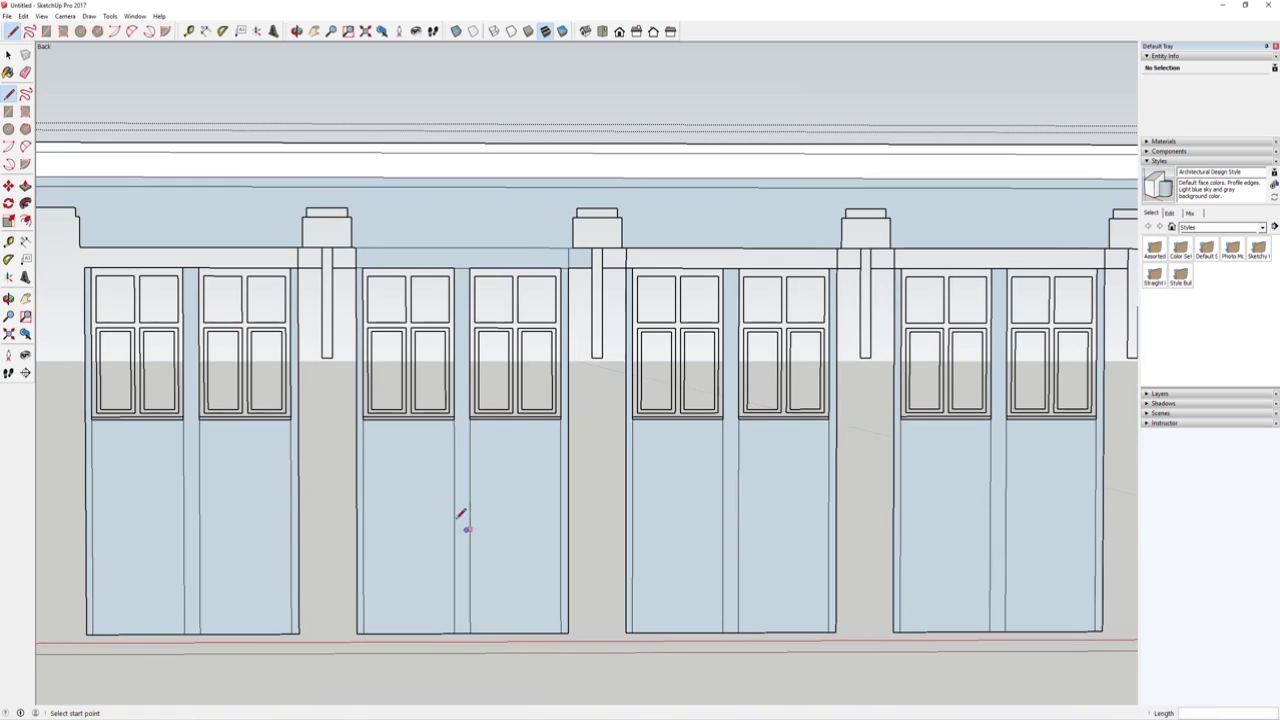
Select the six wall and band faces of the second double-window bay and group them.
left_click(8, 56)
scroll(399, 262, "up", 4)
scroll(401, 253, "down", 2)
left_click(402, 254)
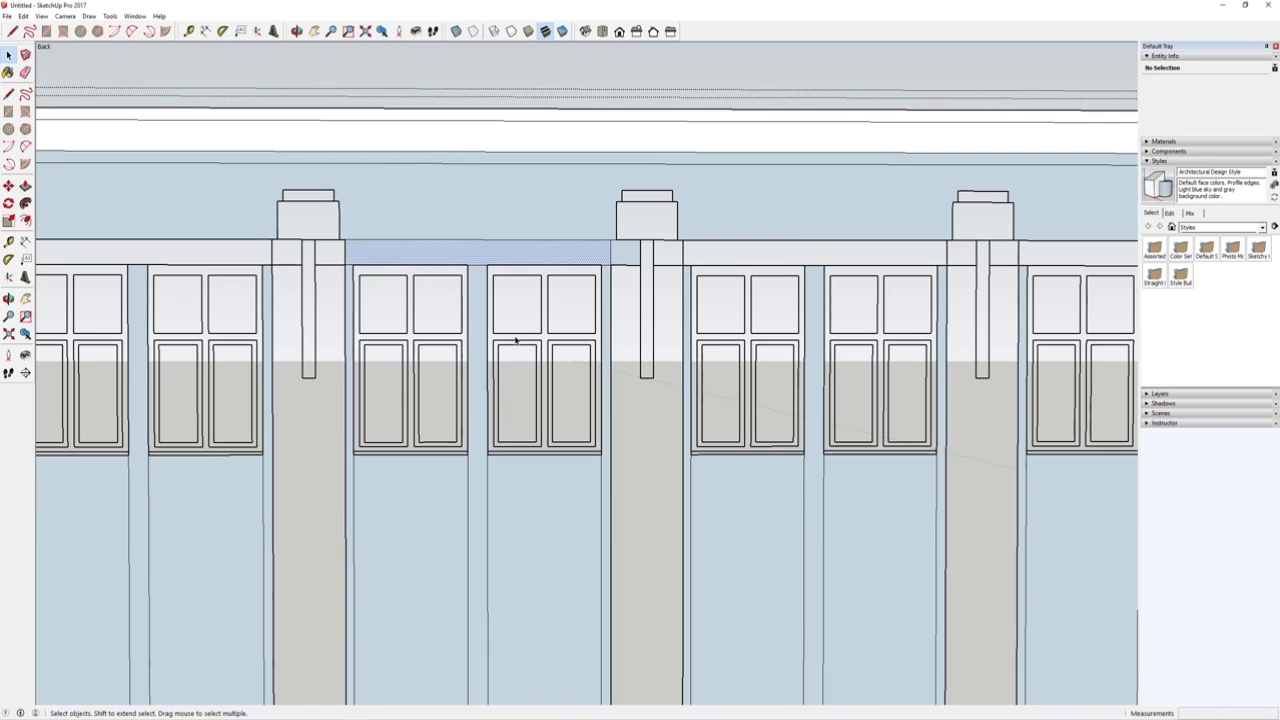
scroll(575, 480, "up", 2)
left_click(586, 477, "shift")
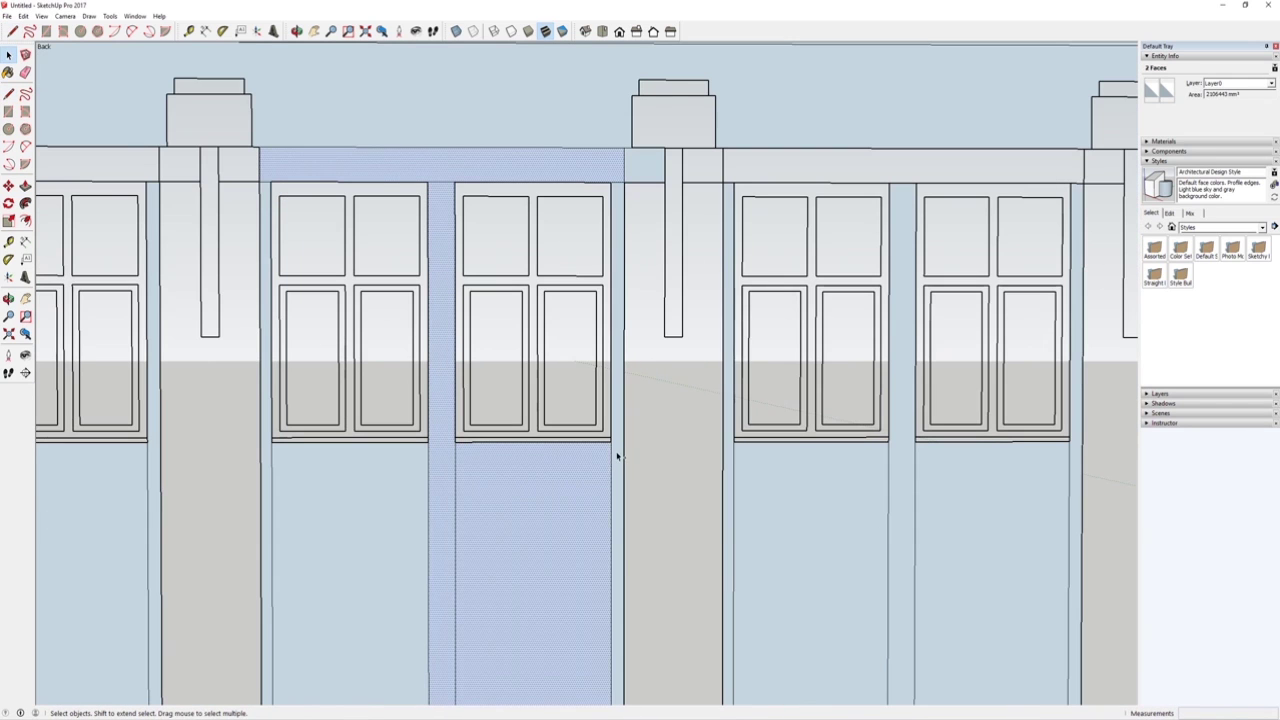
left_click(362, 507, "shift")
left_click(268, 491, "shift")
scroll(434, 291, "down", 2)
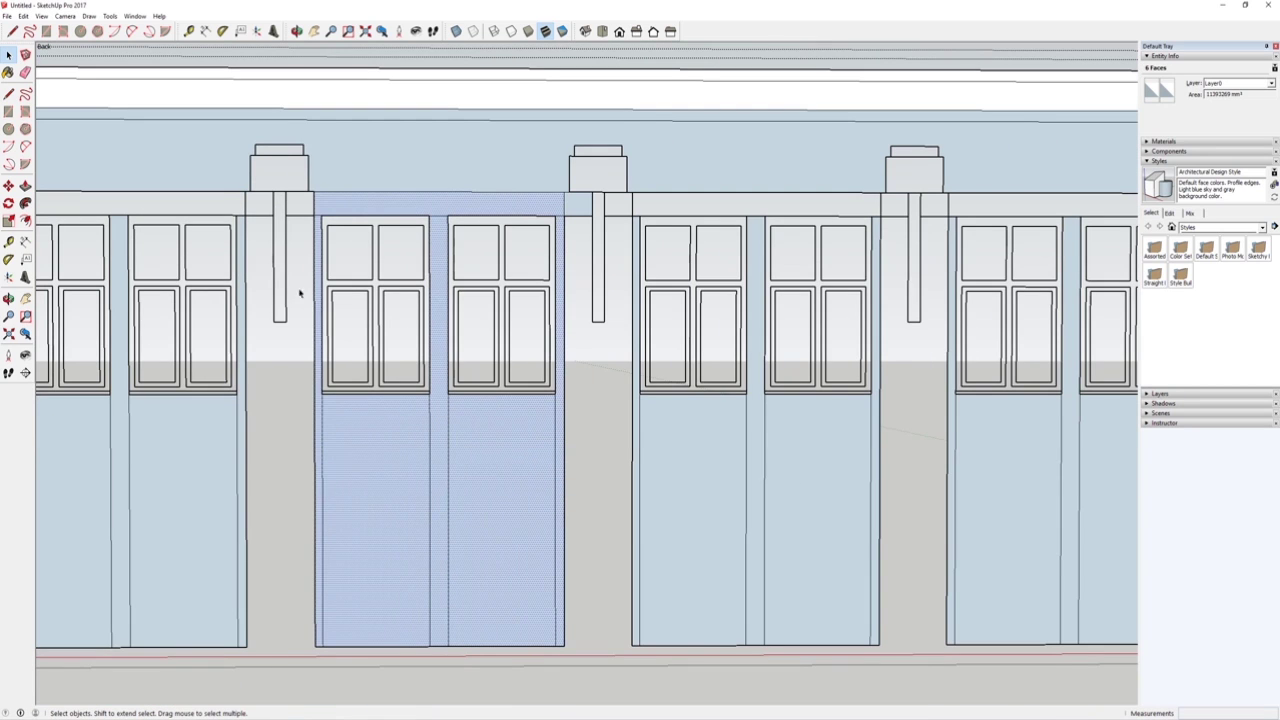
scroll(430, 452, "down", 5)
scroll(526, 423, "up", 2)
scroll(526, 423, "up", 3)
scroll(551, 440, "up", 1)
right_click(527, 378)
left_click(570, 466)
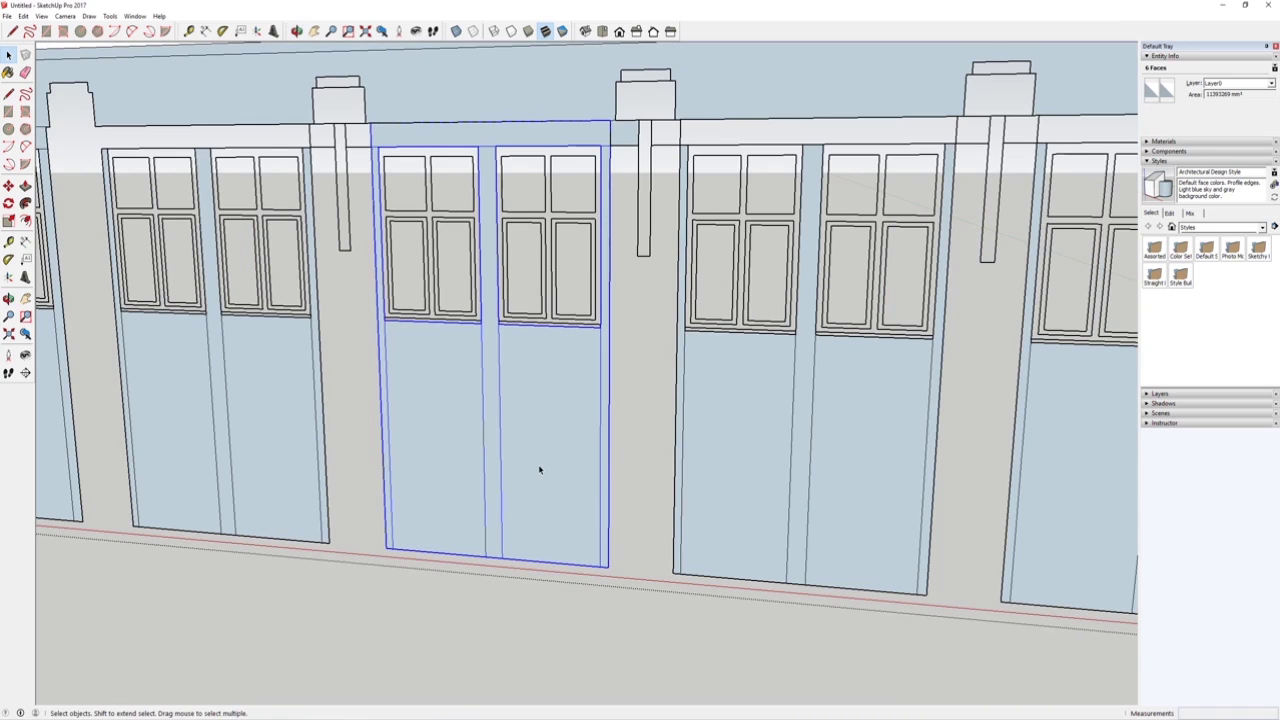
Convert the window bay group into a component named Roof Top Windows.
right_click(519, 424)
left_click(555, 498)
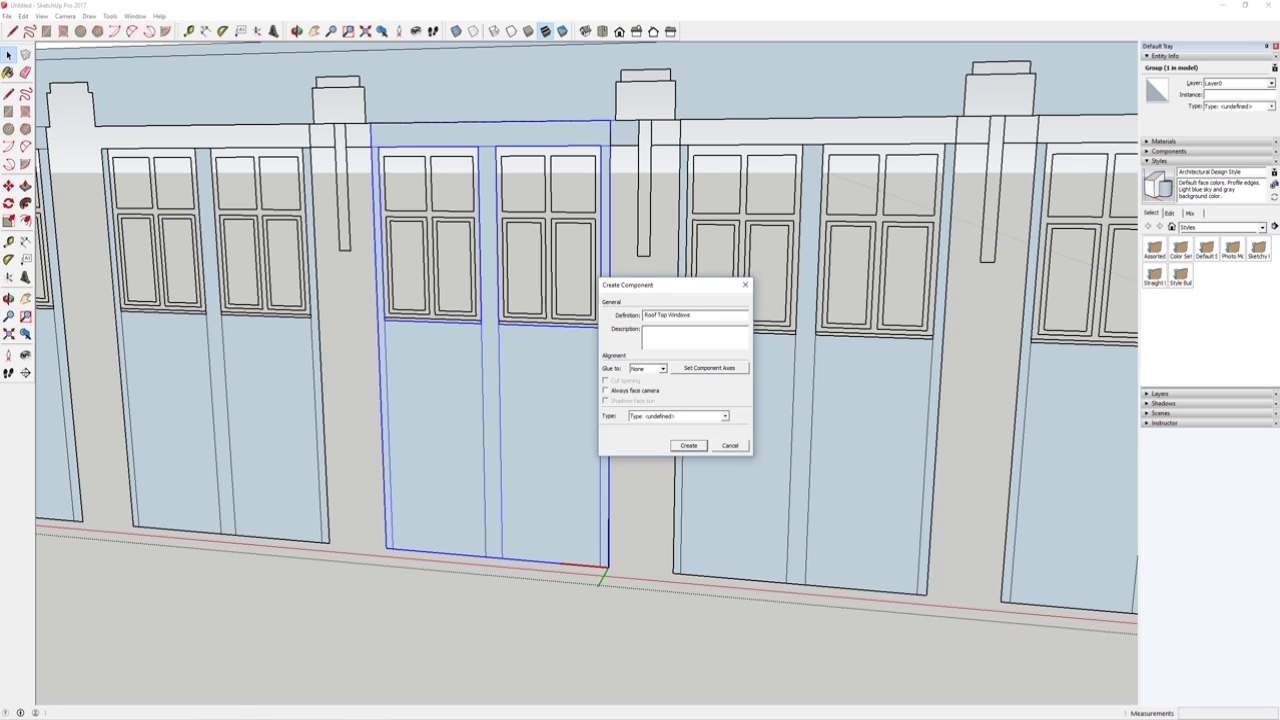
key("Return")
Cut the window bay component out of the roof-storey group and paste it in place in the parent group.
key("Delete")
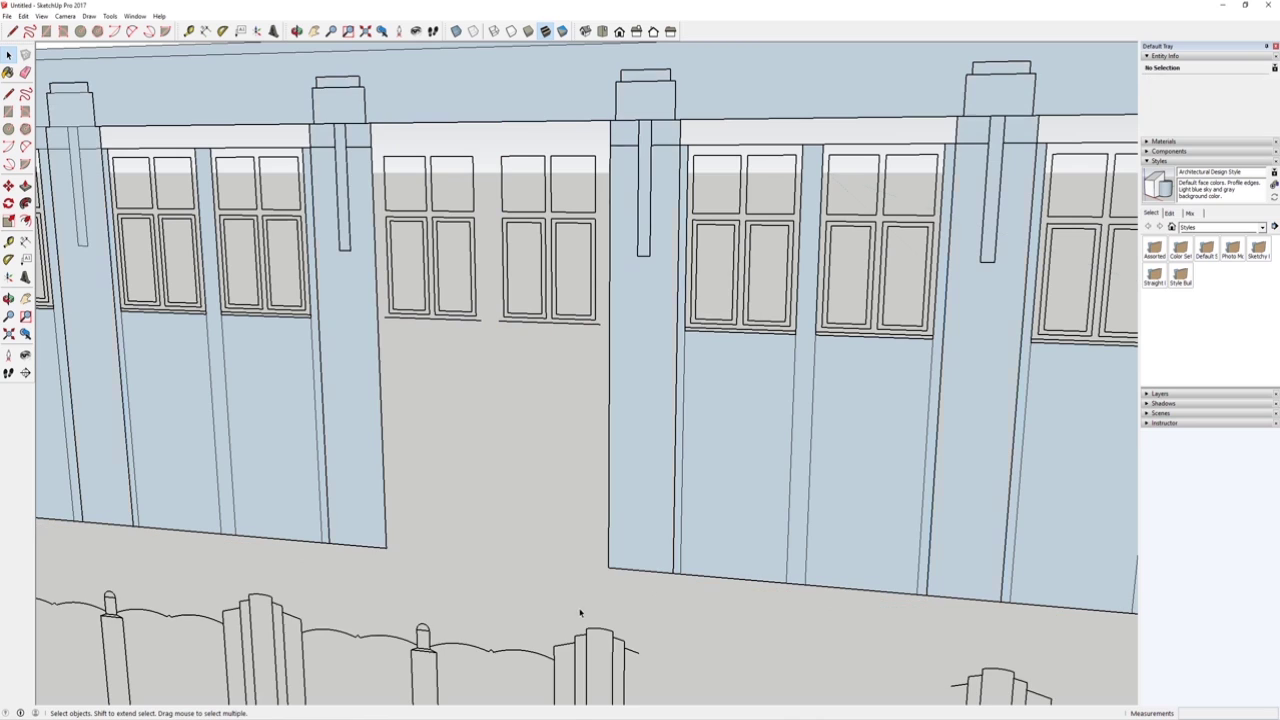
left_click(23, 16)
left_click(45, 90)
Open the Roof Top Windows component and reverse all of its faces.
scroll(504, 368, "down", 3)
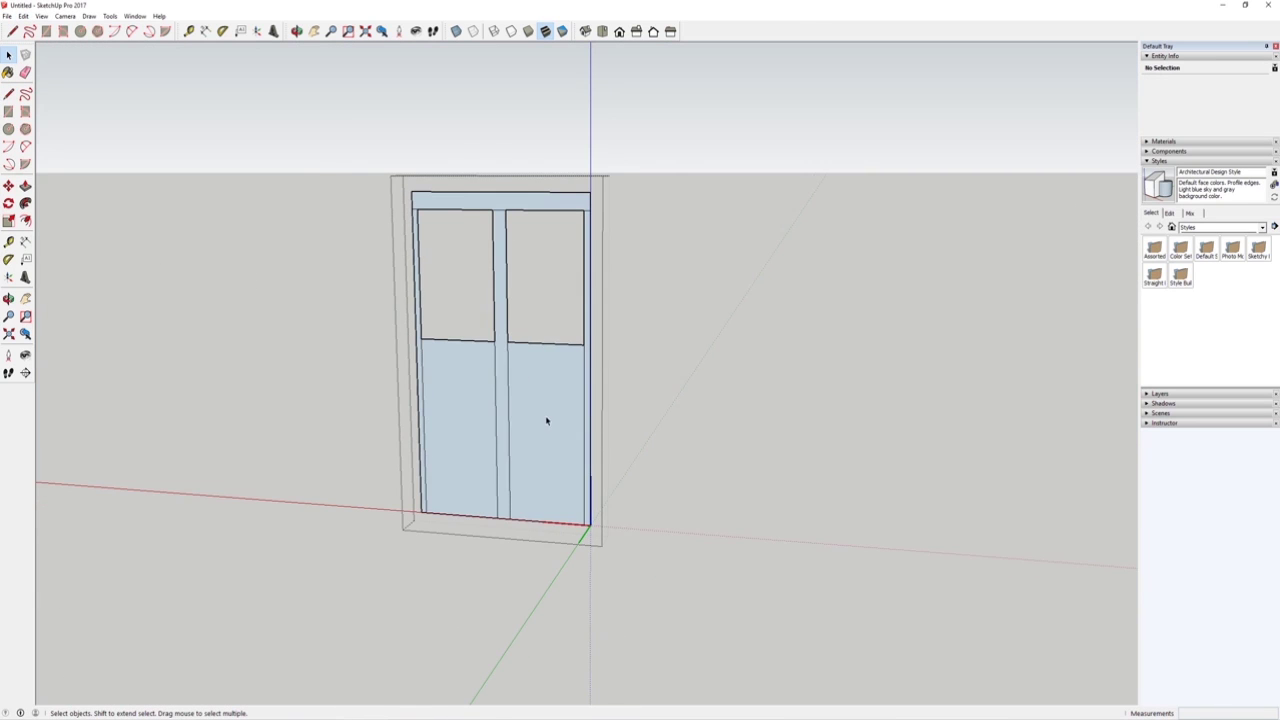
left_click(546, 420)
left_click_drag(317, 134, 709, 589)
right_click(528, 420)
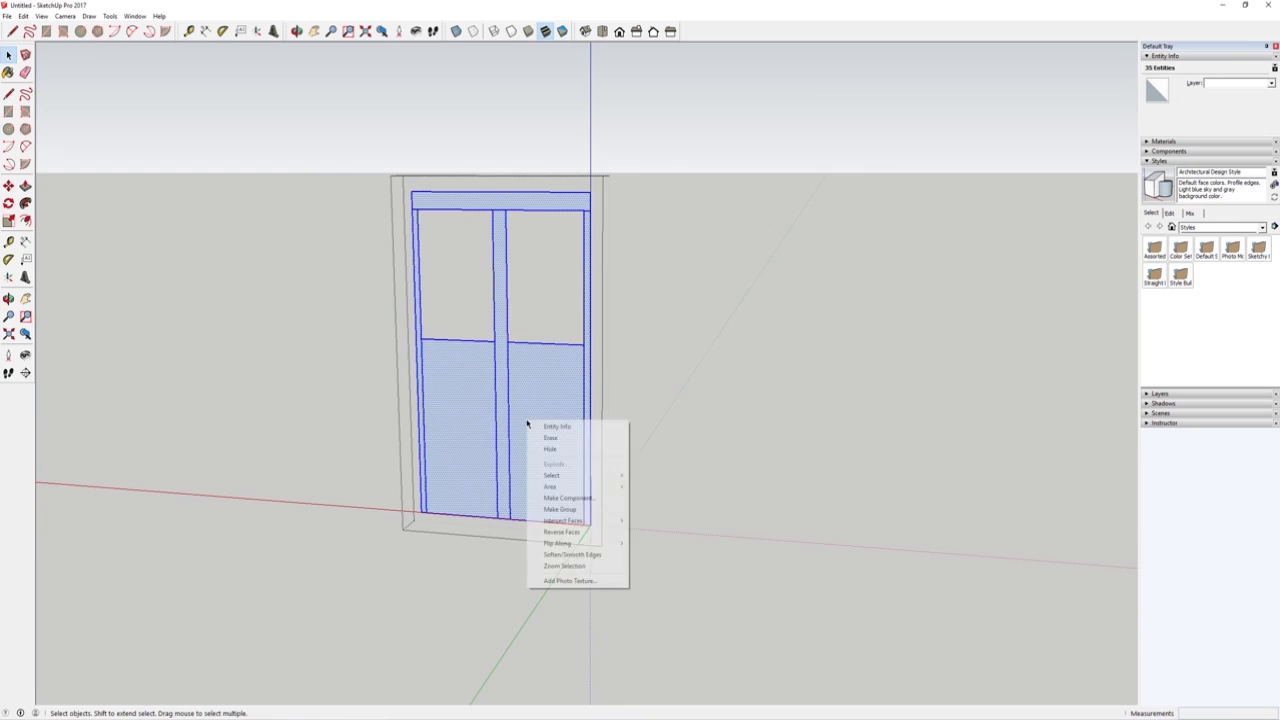
left_click(556, 533)
left_click(542, 308)
scroll(537, 426, "down", 2)
scroll(538, 427, "up", 4)
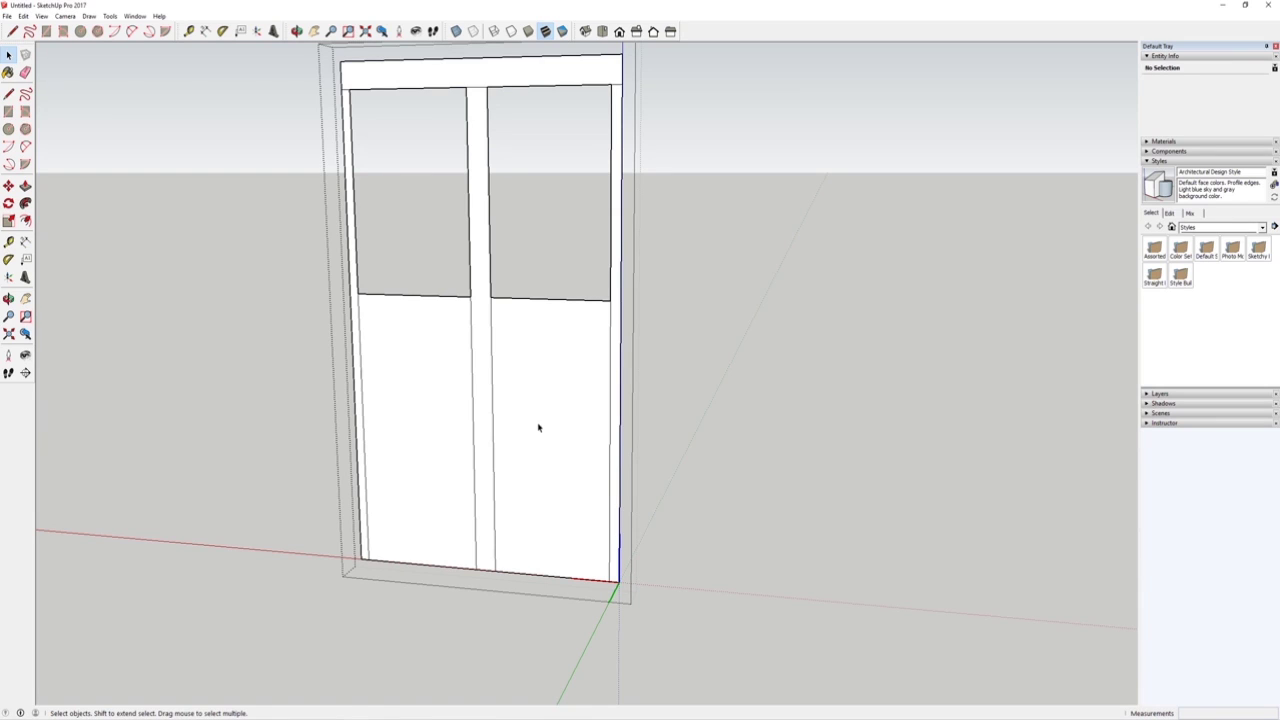
middle_click_drag(538, 428, 529, 451)
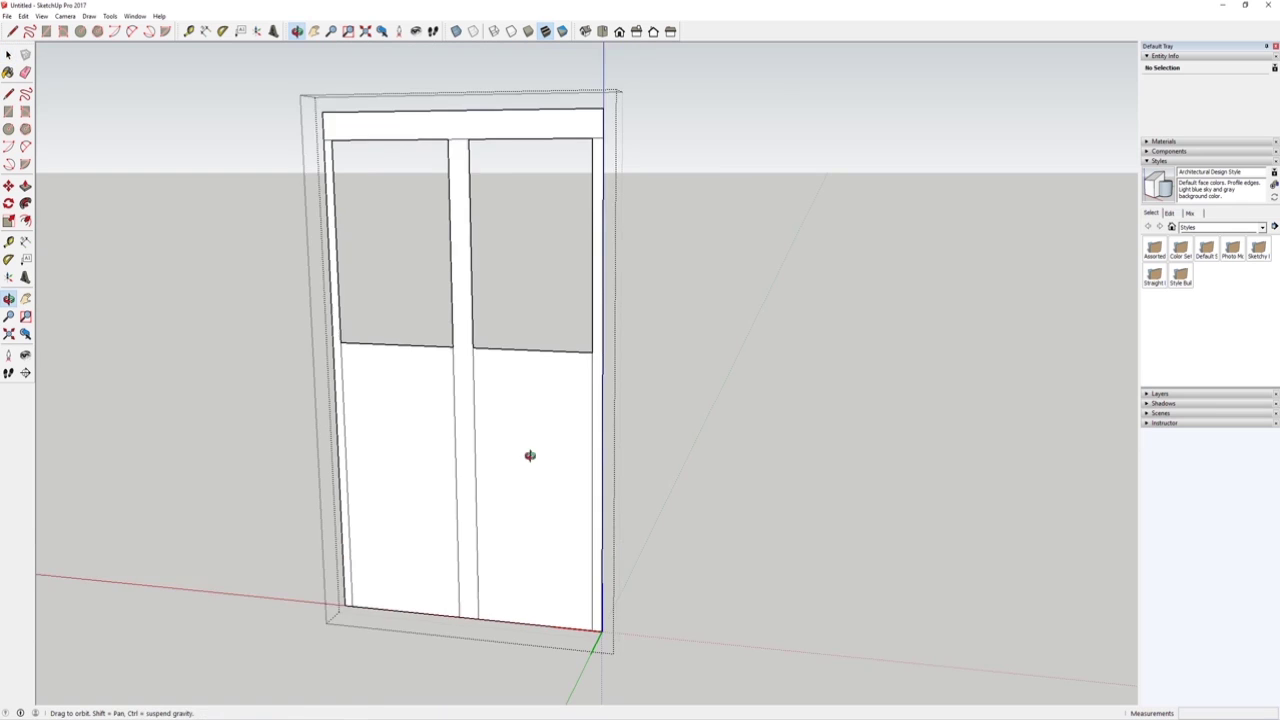
scroll(571, 423, "down", 3)
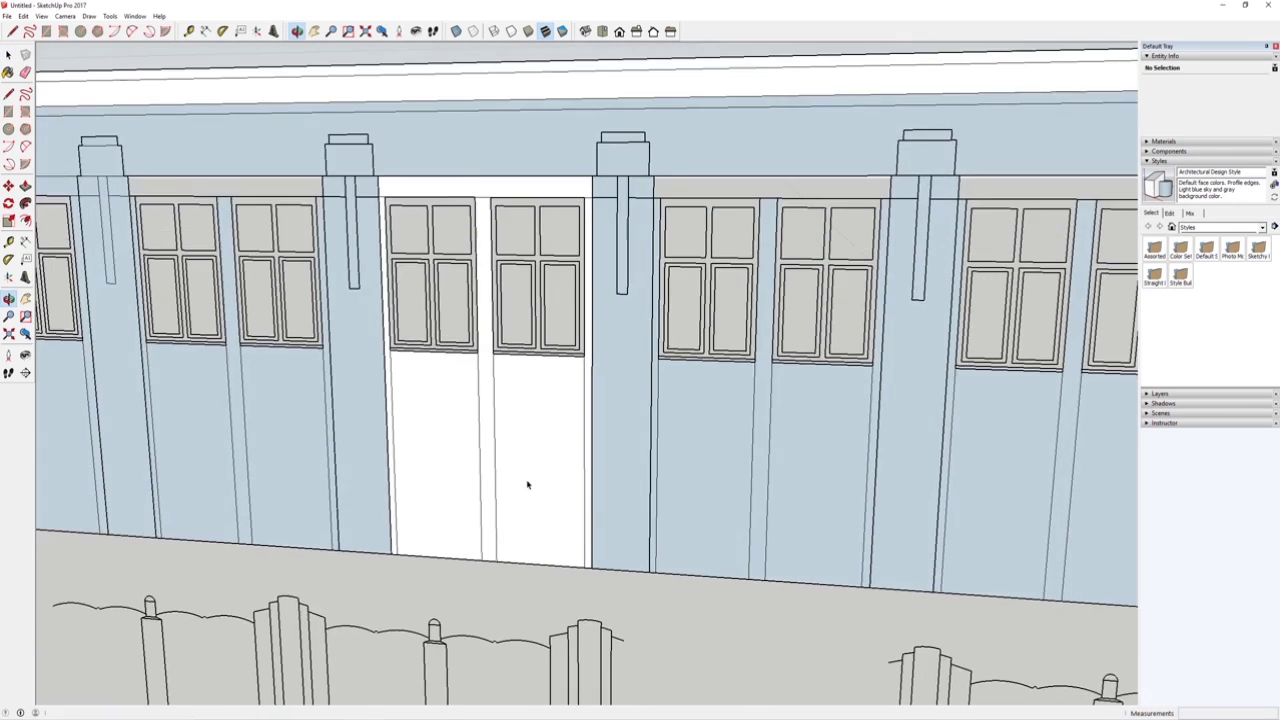
Open a Roof Top Pillar component and reverse all of its faces.
key("space")
scroll(534, 466, "down", 5)
scroll(534, 466, "up", 4)
scroll(509, 450, "down", 1)
scroll(509, 450, "up", 2)
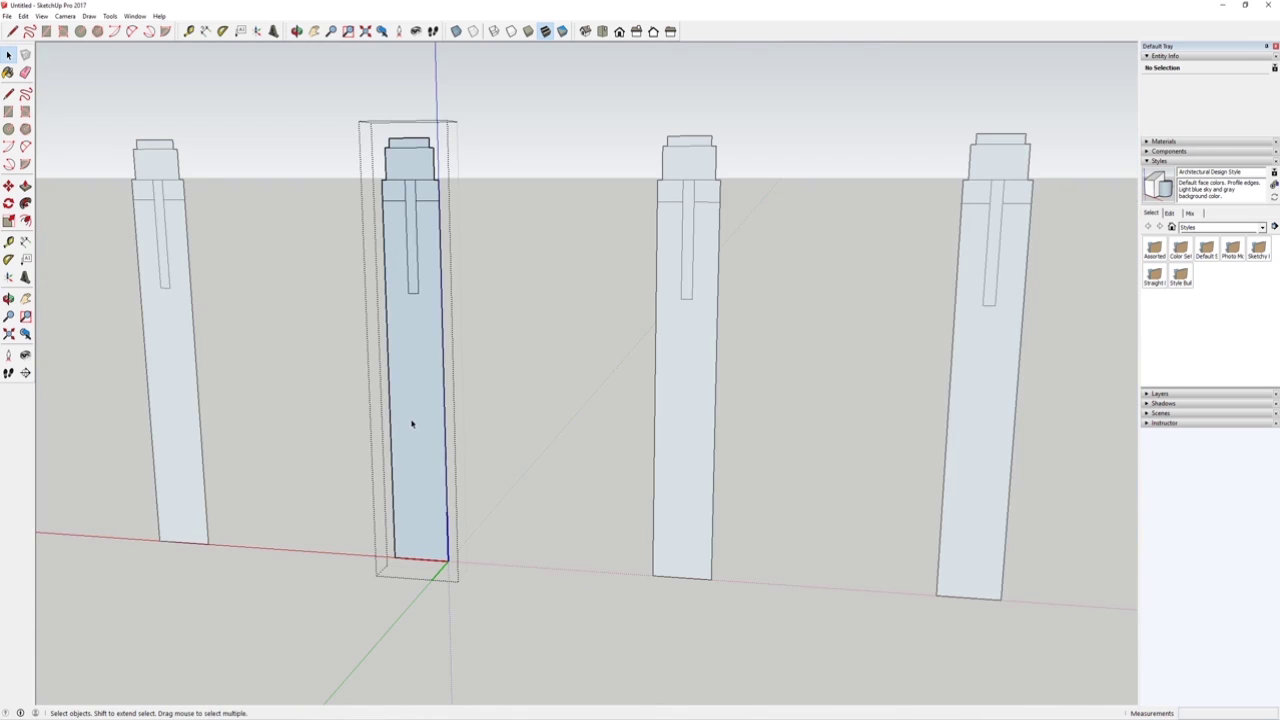
left_click(414, 423)
scroll(431, 268, "down", 1)
left_click_drag(348, 127, 492, 531)
scroll(411, 371, "up", 1)
middle_click_drag(431, 354, 443, 332)
scroll(440, 340, "up", 1)
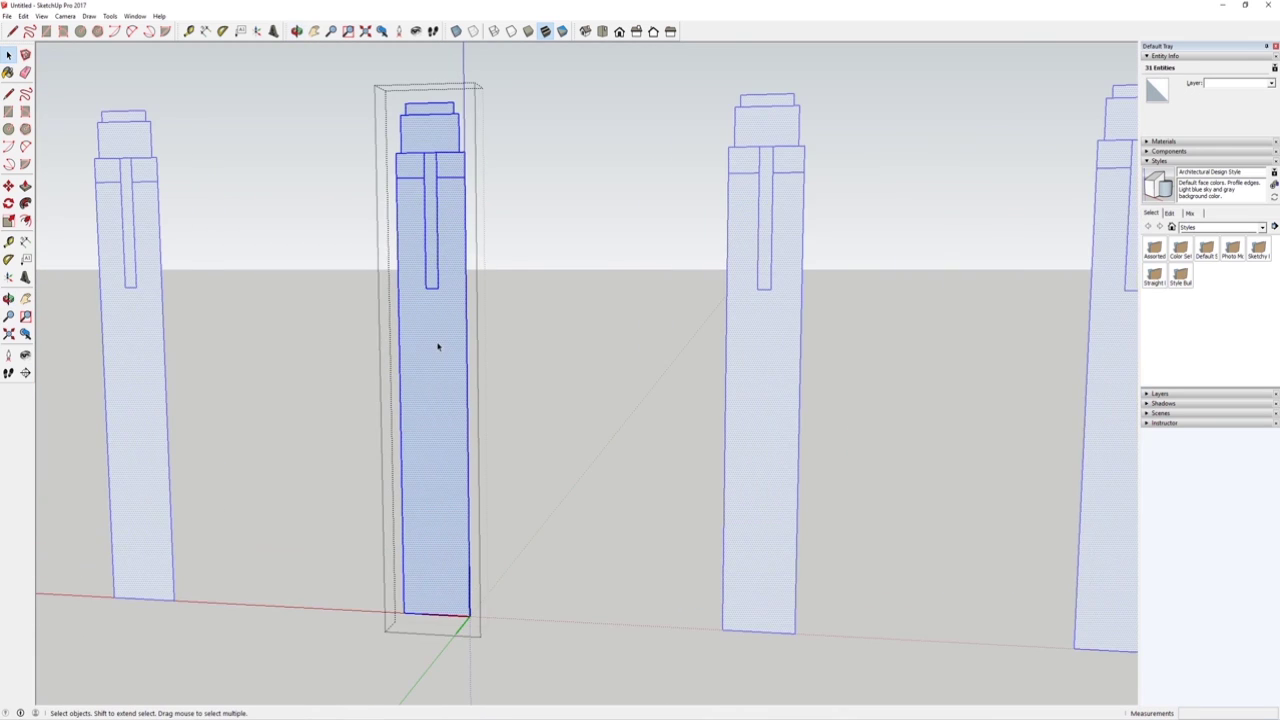
scroll(436, 346, "up", 3)
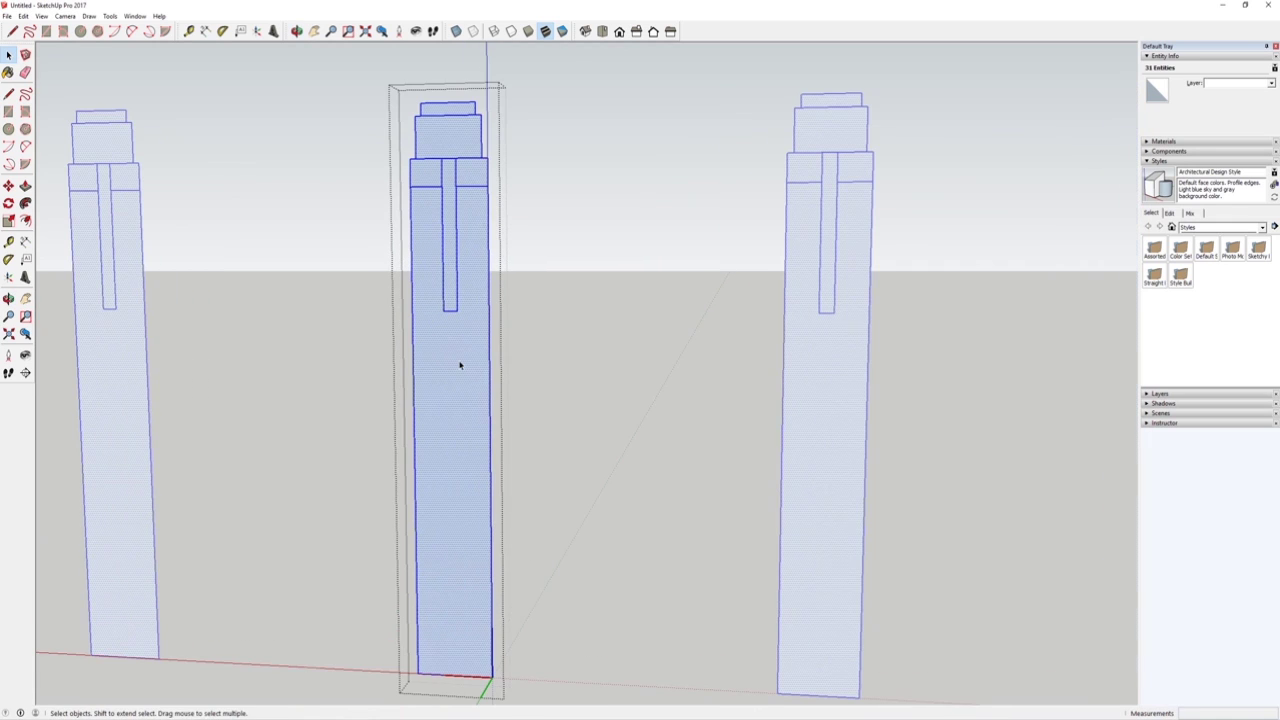
right_click(459, 359)
left_click(503, 470)
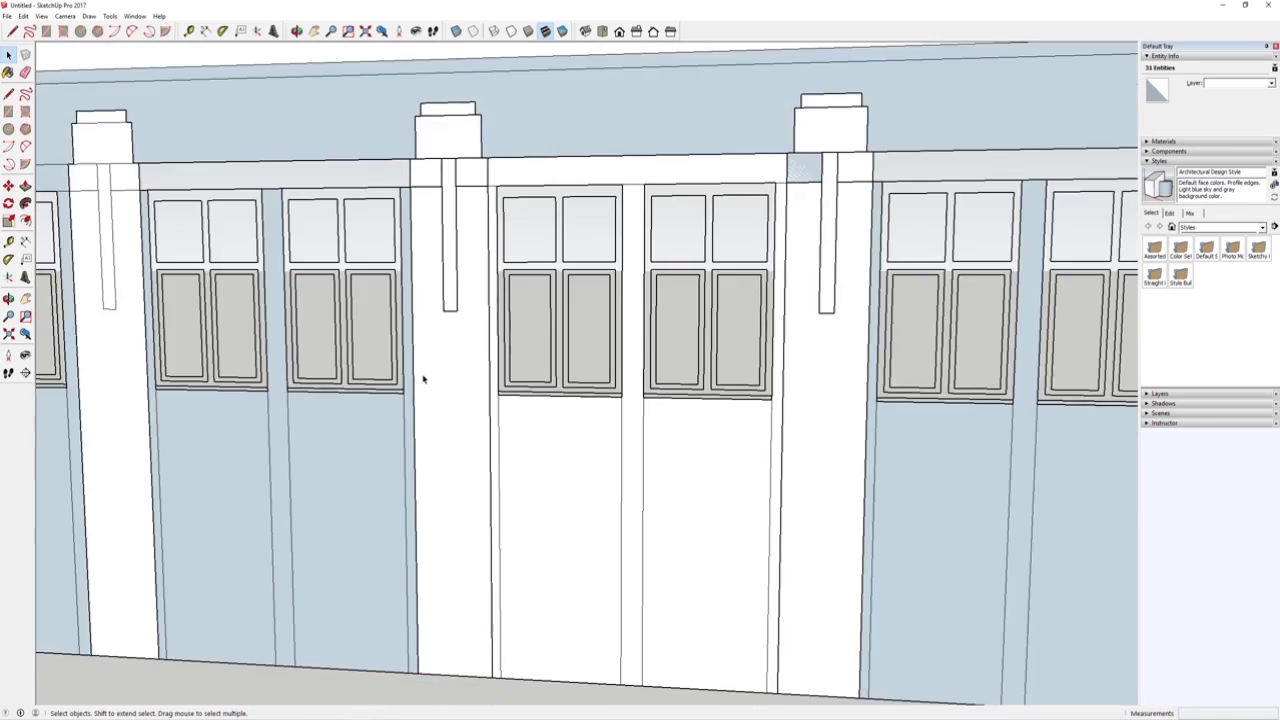
Copy the Roof Top Windows component onto the first double-window bay, aligned to the pillar's lower corner.
scroll(414, 380, "down", 5)
scroll(480, 424, "up", 3)
left_click(480, 424)
scroll(460, 432, "up", 2)
key("m")
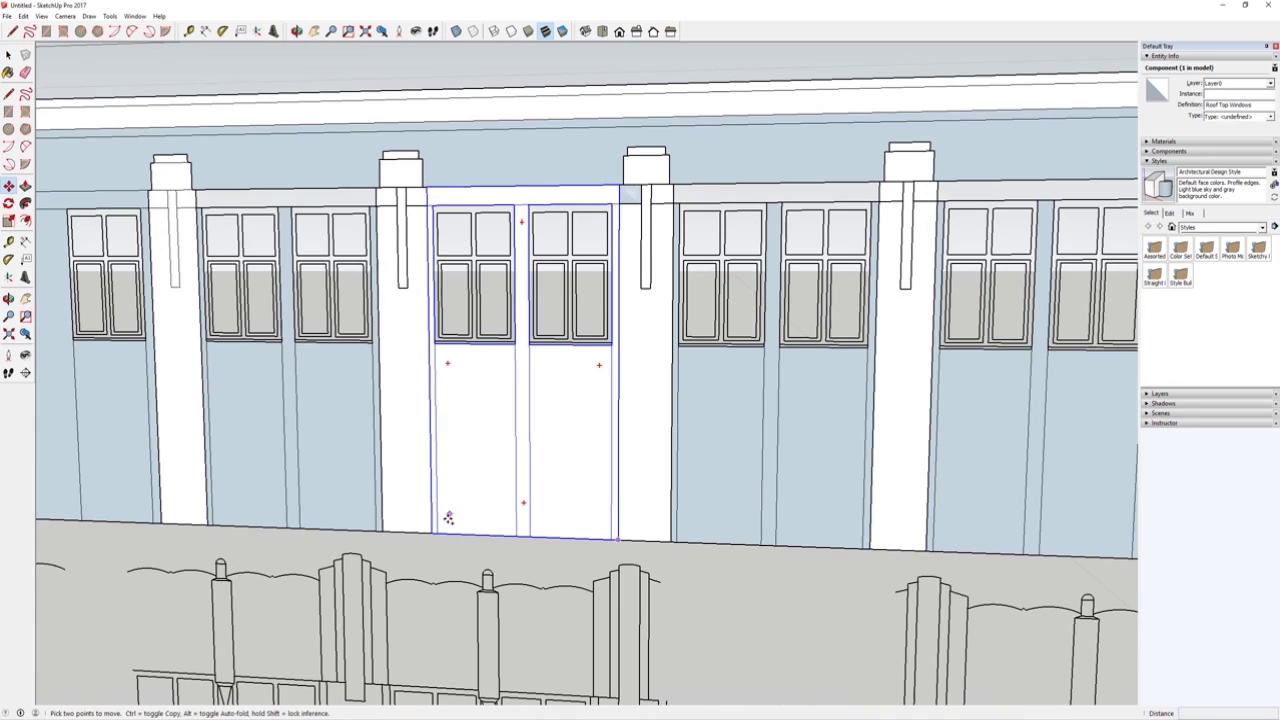
key("ctrl")
left_click(429, 531)
left_click(208, 524)
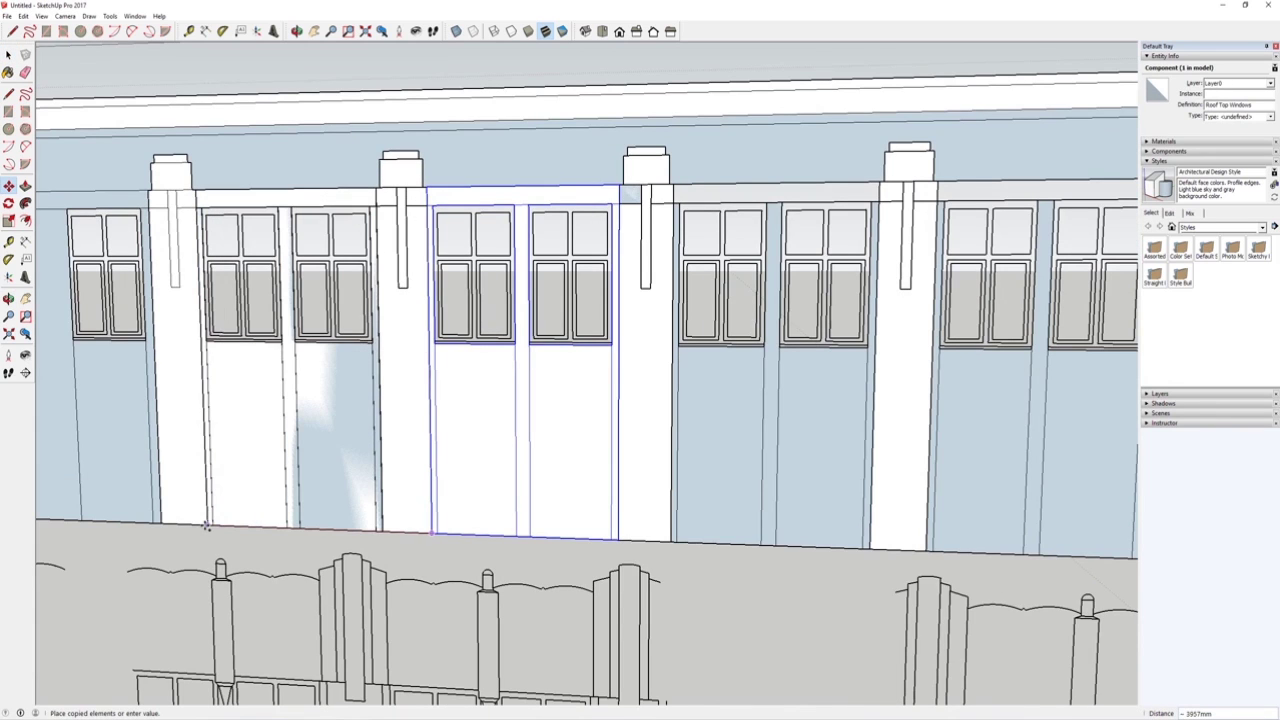
Copy the Roof Top Windows component onto the four remaining double-window bays towards the far end of the storey.
middle_click_drag(427, 508, 186, 500, "shift")
left_click(424, 533)
key("ctrl")
left_click(424, 533)
left_click(673, 547)
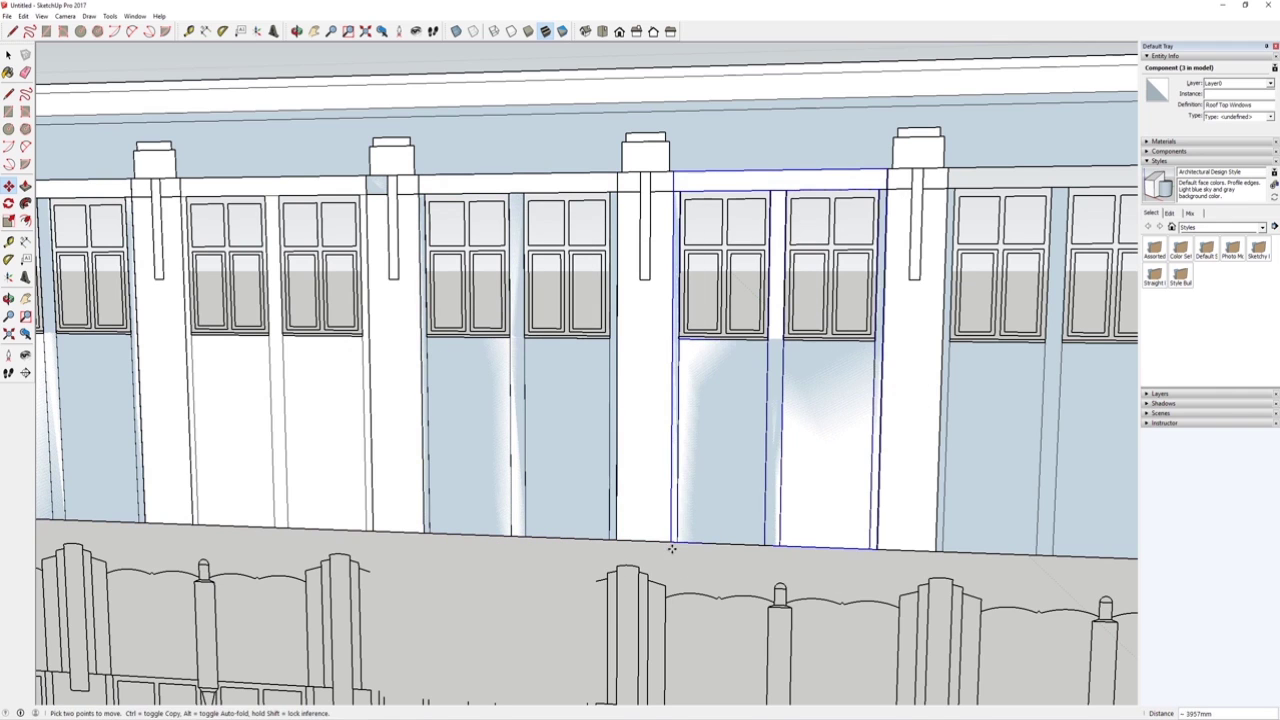
middle_click_drag(779, 527, 371, 480)
left_click(388, 550)
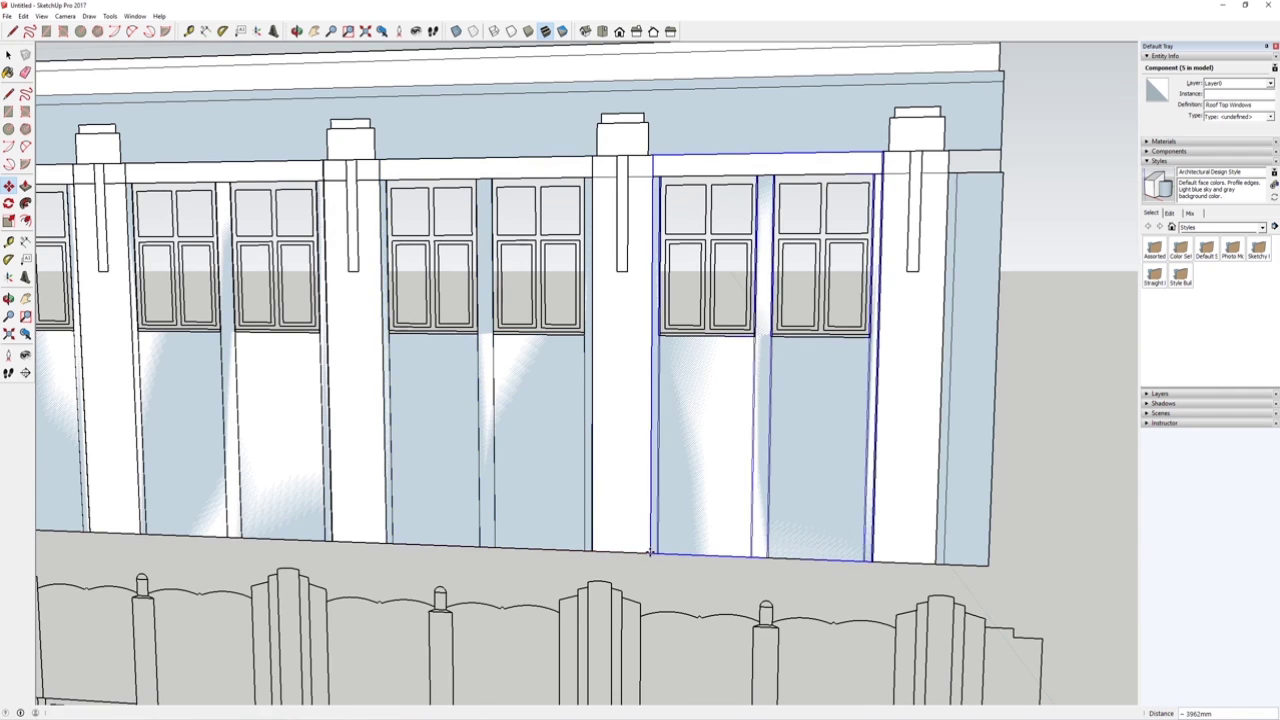
Hide the original roof-storey group so only the pillar and window bay components remain.
left_click(8, 57)
scroll(738, 299, "down", 3)
right_click(558, 156)
left_click(585, 188)
Scale the fifth Roof Top Windows bay sideways so its edge meets the adjacent pillar.
left_click(768, 417)
middle_click_drag(720, 404, 528, 471)
scroll(563, 426, "up", 4)
key("s")
scroll(716, 268, "down", 6)
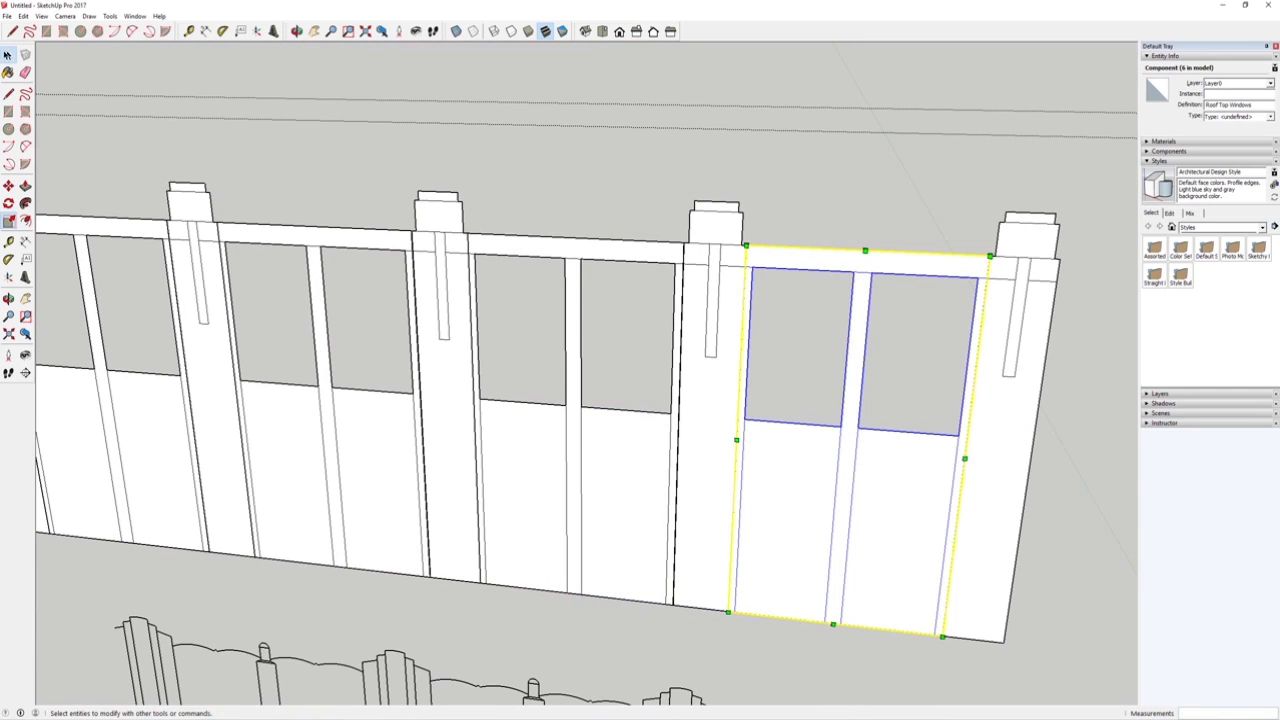
left_click(540, 506)
key("s")
left_click_drag(671, 434, 677, 463)
middle_click_drag(346, 467, 491, 480, "shift")
Scale the fourth Roof Top Windows bay sideways to close the gap to its neighbouring pillar.
left_click(8, 55)
left_click(374, 420)
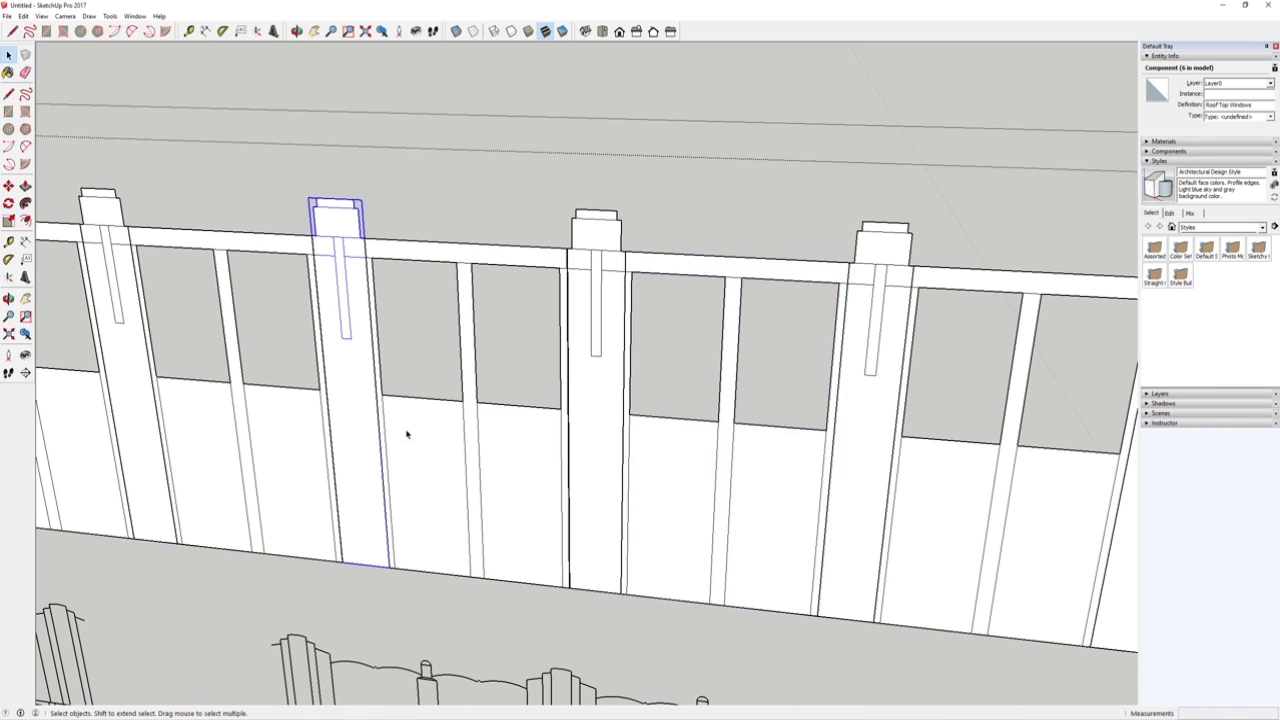
left_click(418, 442)
scroll(420, 443, "up", 3)
key("s")
mouse_move(677, 421)
left_mouse_down()
mouse_move(648, 418)
mouse_move(677, 423)
left_mouse_up()
middle_click_drag(495, 468, 967, 480, "shift")
Scale the third Roof Top Windows bay sideways to fit against its neighbouring pillar.
left_click(8, 55)
left_click(573, 455)
key("s")
left_click_drag(740, 398, 730, 427)
middle_click_drag(281, 478, 490, 491, "shift")
Scale the second Roof Top Windows bay sideways until its edge reaches the adjacent pillar.
left_click(8, 55)
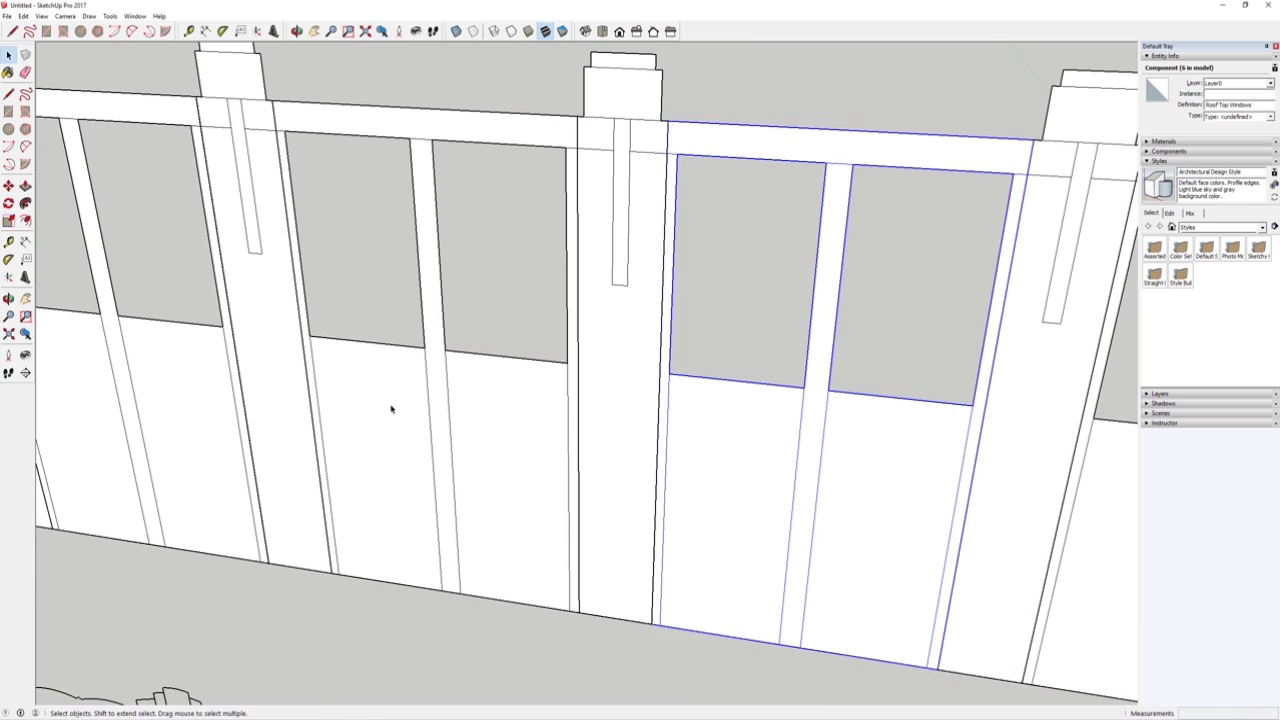
scroll(817, 486, "down", 3)
scroll(363, 466, "up", 3)
left_click(388, 448)
key("s")
left_click_drag(484, 353, 485, 385)
key("space")
Open the first window-column component of the lower floors and select one of its top-row windows.
scroll(309, 334, "down", 5)
scroll(479, 263, "up", 2)
scroll(479, 300, "down", 3)
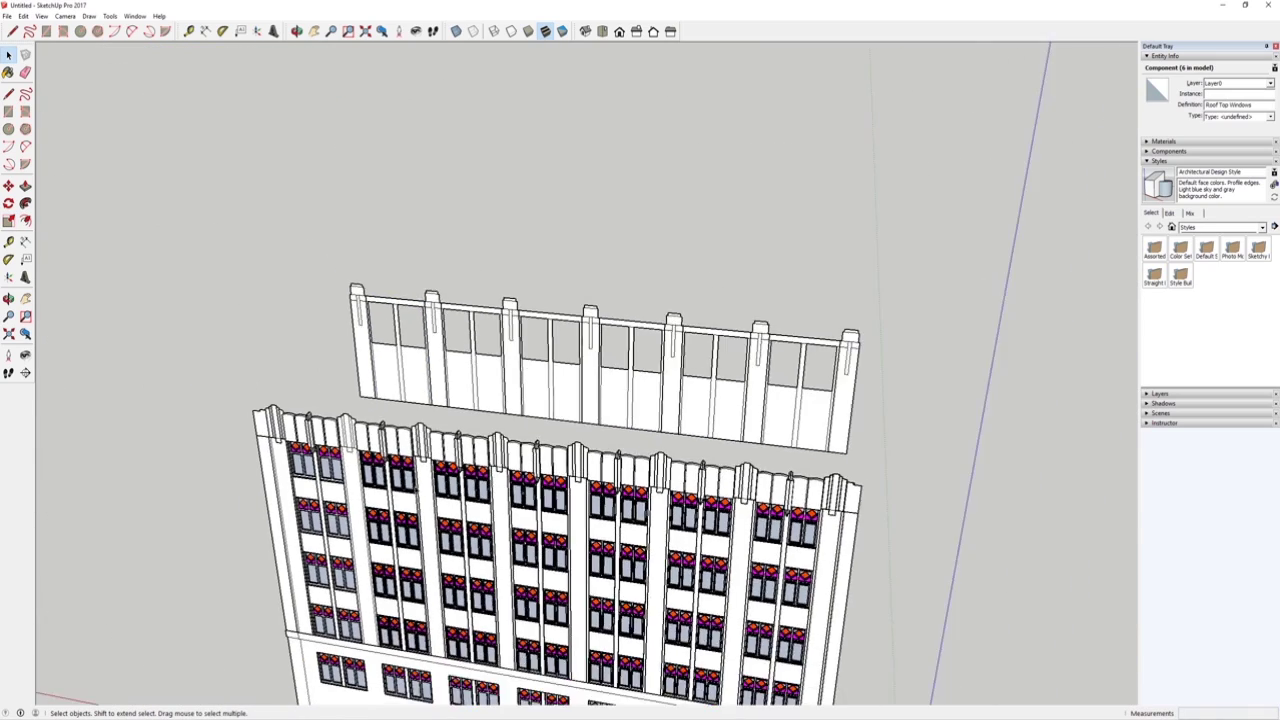
left_click(479, 263)
scroll(370, 468, "up", 3)
double_click(291, 458)
left_click(286, 466)
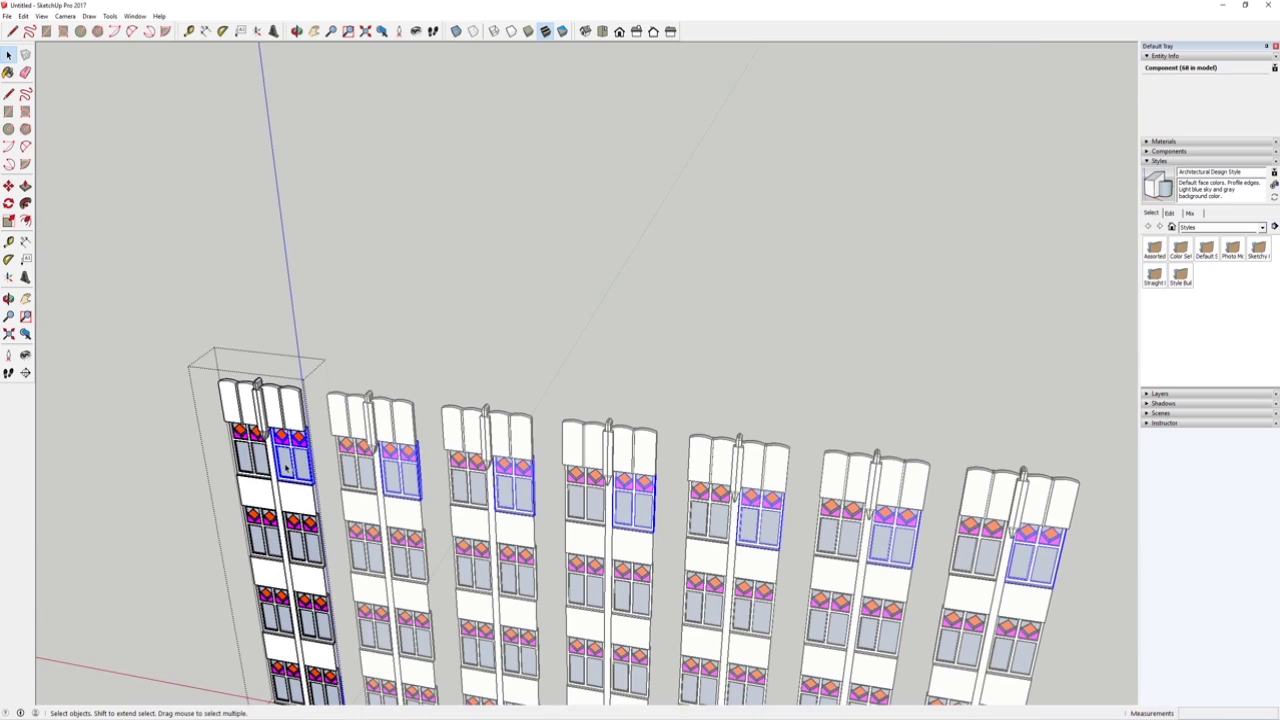
Return to the roof storey and open its first Roof Top Windows component for editing.
left_click(373, 324)
scroll(412, 306, "up", 4)
double_click(411, 303)
left_click(411, 303)
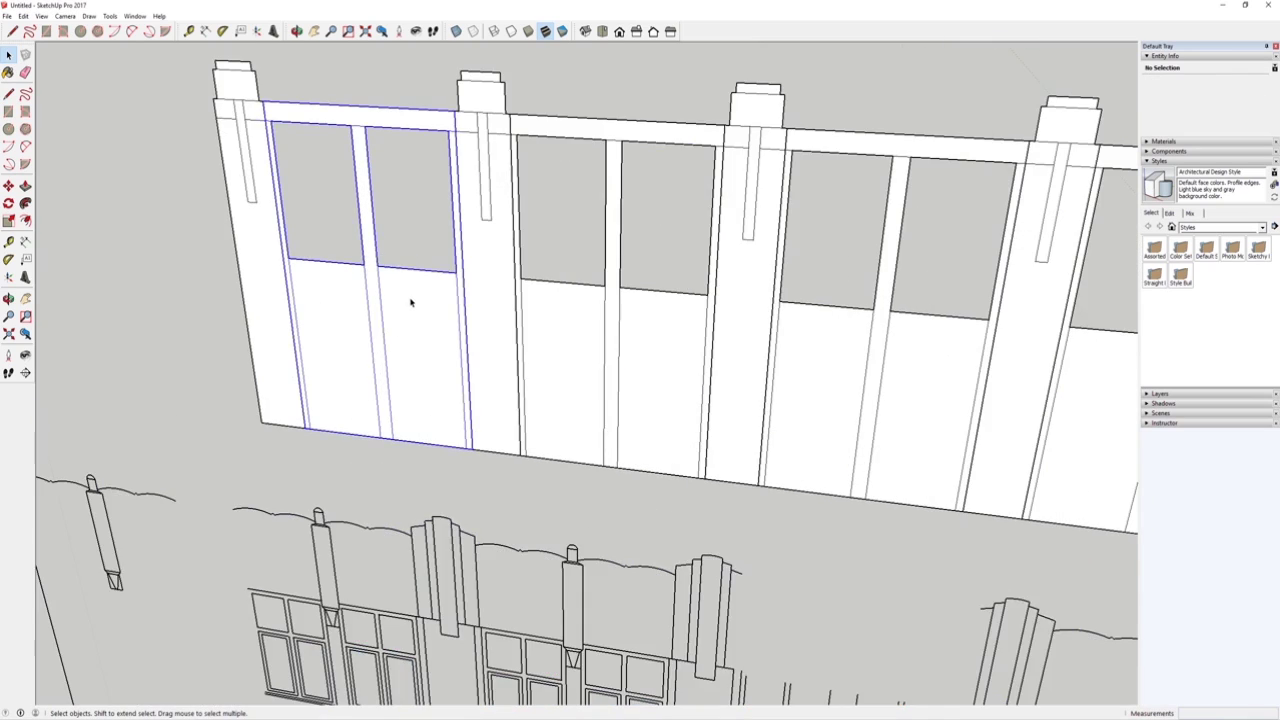
Paste the window template into the first rooftop bay component and align its lower corner with the left opening's lower-left corner.
middle_click_drag(411, 301, 419, 434)
key("space")
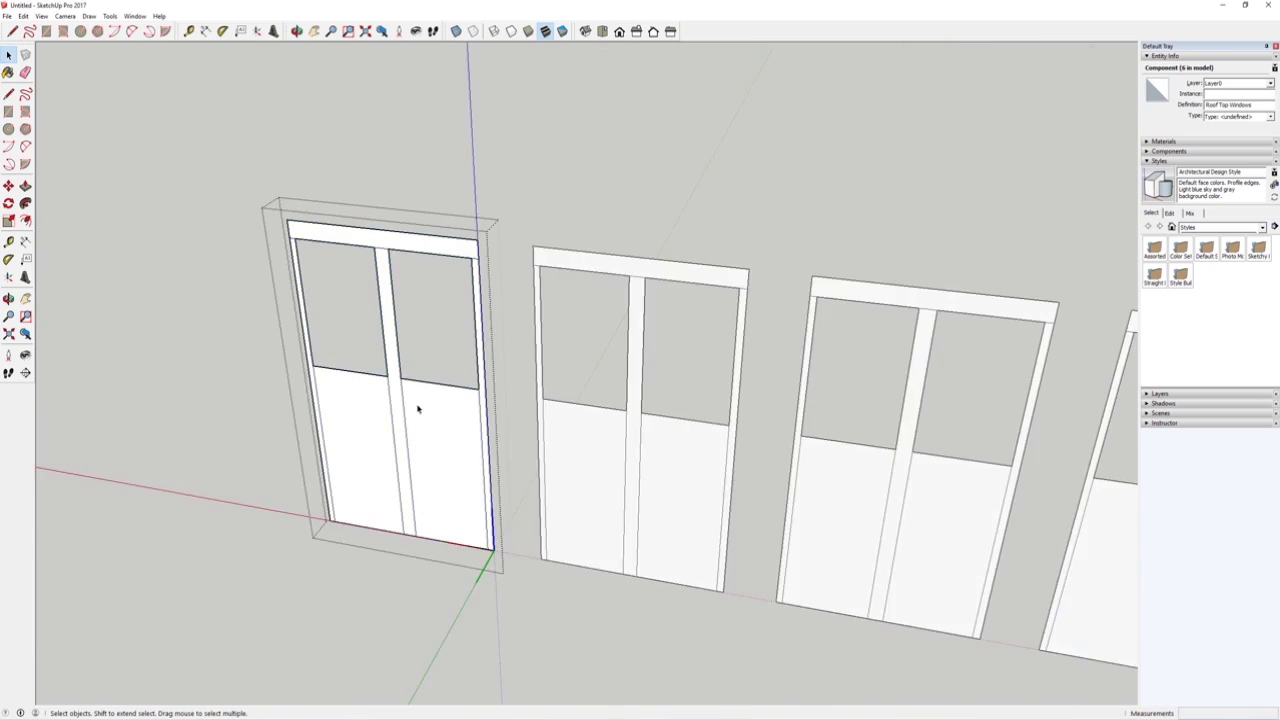
scroll(420, 408, "up", 3)
key("ctrl+v")
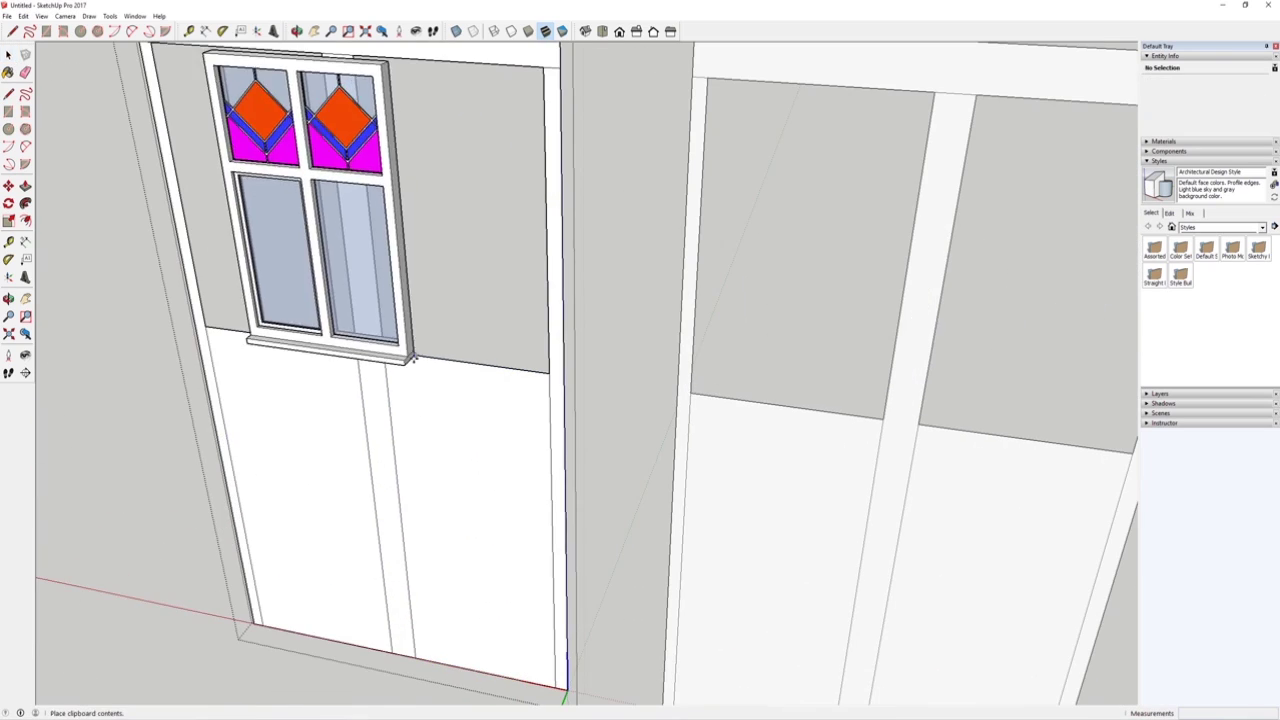
left_click(395, 367)
scroll(225, 370, "up", 3)
key("m")
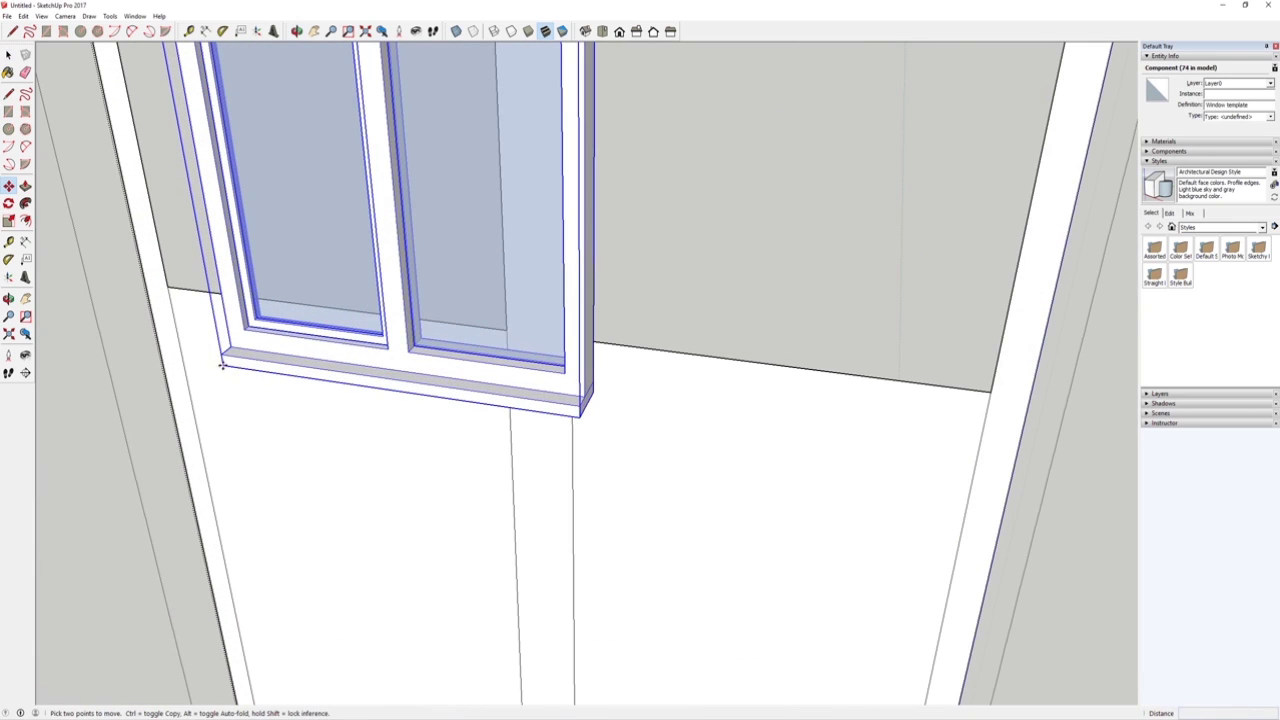
left_click(222, 366)
left_click(172, 290)
Scale the placed window slightly in width to fit the left opening.
scroll(357, 486, "down", 4)
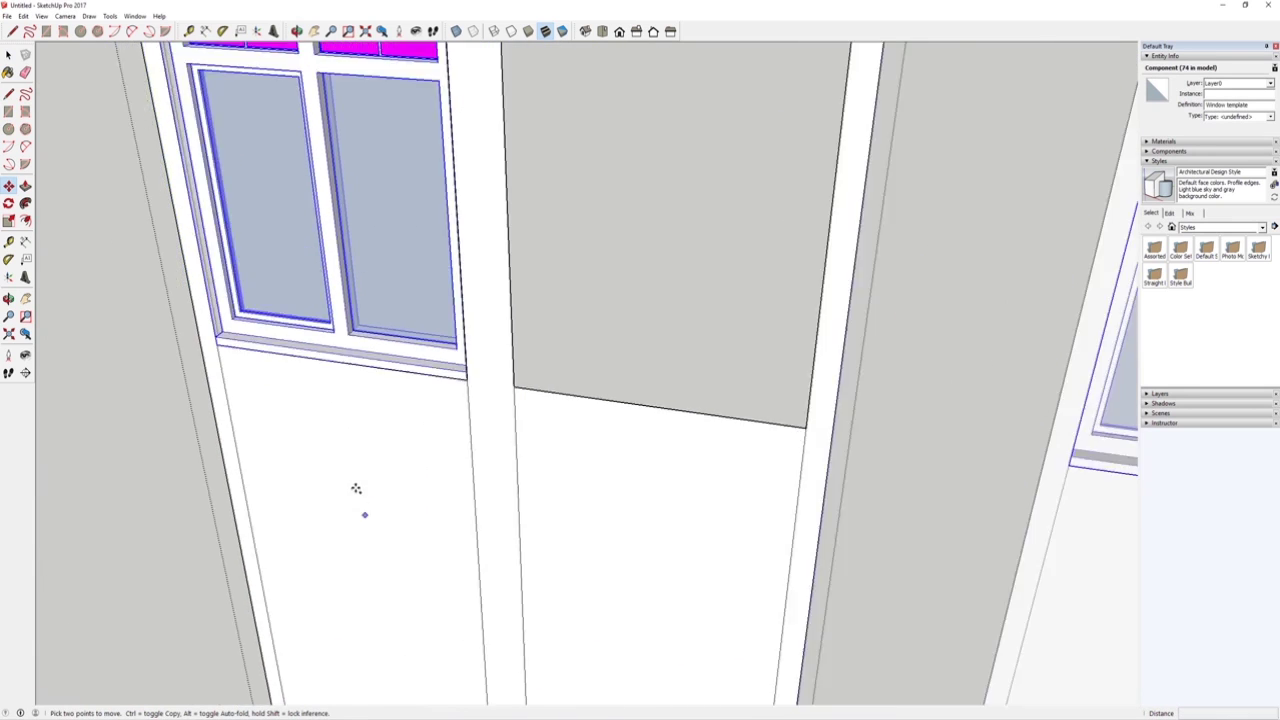
key("s")
scroll(403, 328, "up", 4)
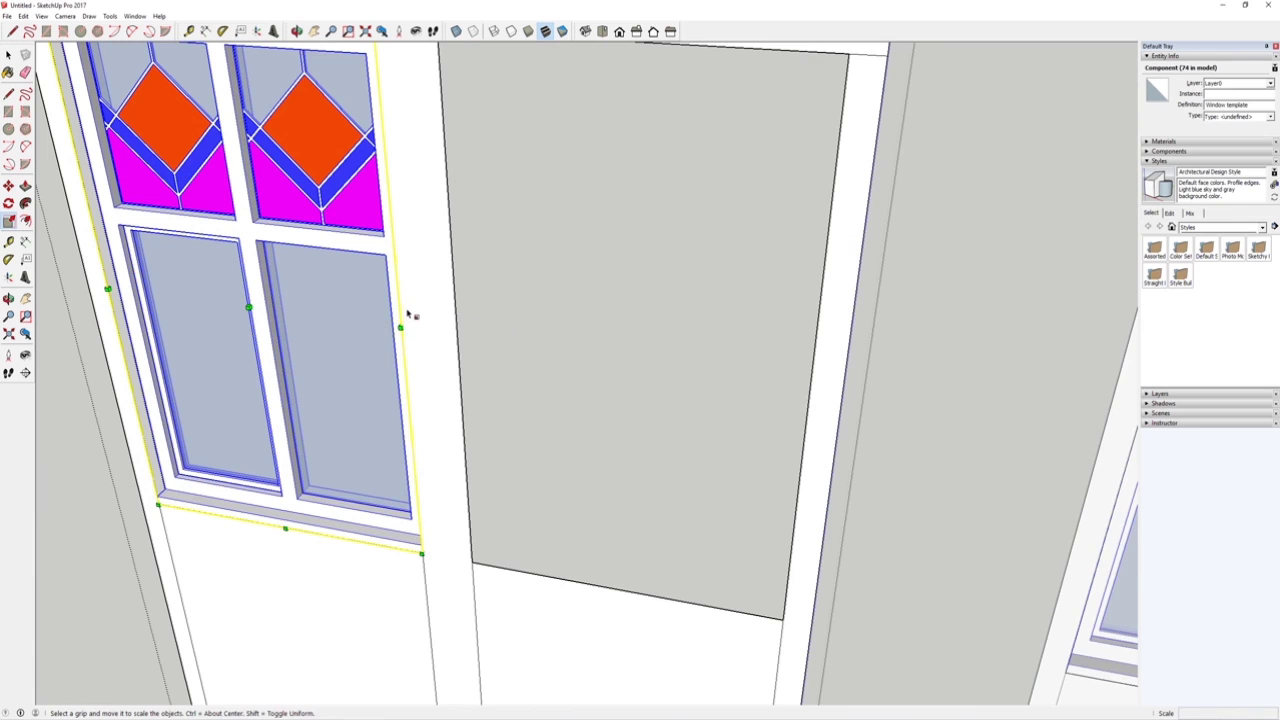
mouse_move(410, 317)
left_mouse_down()
mouse_move(471, 320)
mouse_move(414, 317)
left_mouse_up()
Copy the window from the left opening's lower-left corner to the matching corner of the right opening.
key("m")
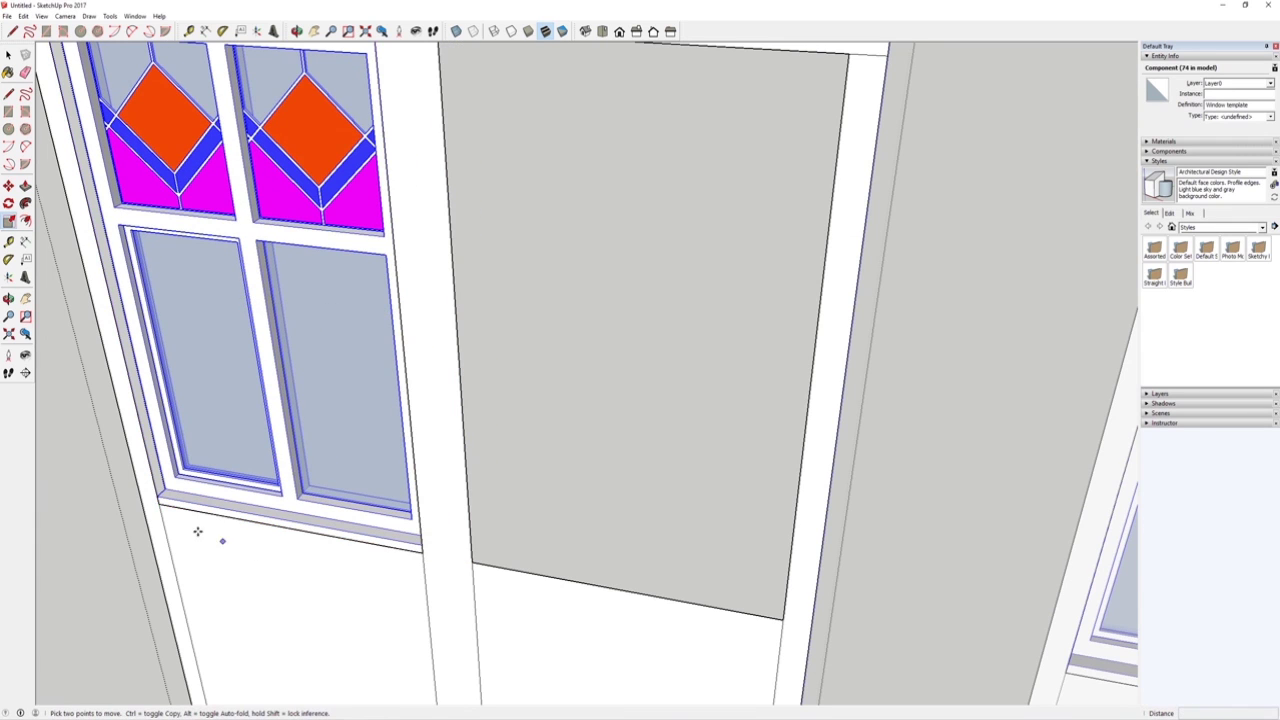
key("ctrl")
left_click(163, 507)
left_click(474, 564)
middle_click_drag(659, 610, 424, 568, "shift")
scroll(302, 444, "up", 1)
key("c")
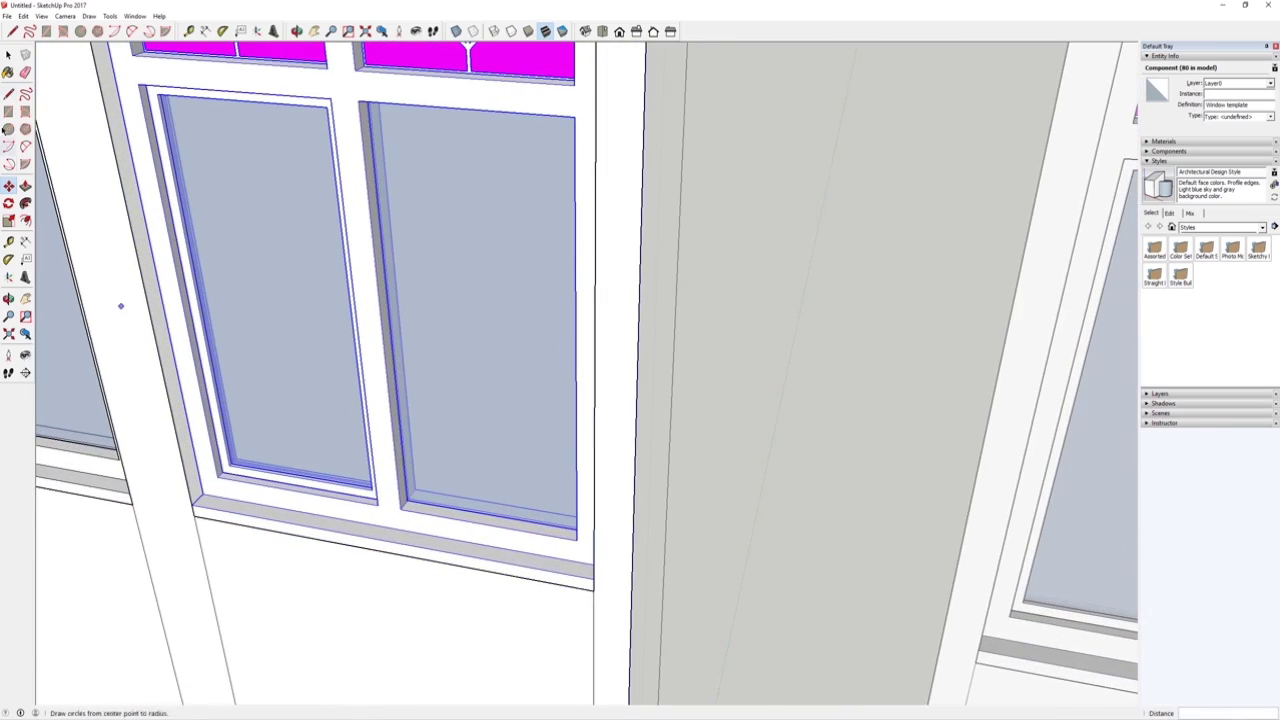
left_click(8, 57)
Examine how the two windows fit inside the openings of the rooftop bay.
scroll(465, 393, "down", 6)
middle_click_drag(463, 394, 406, 370)
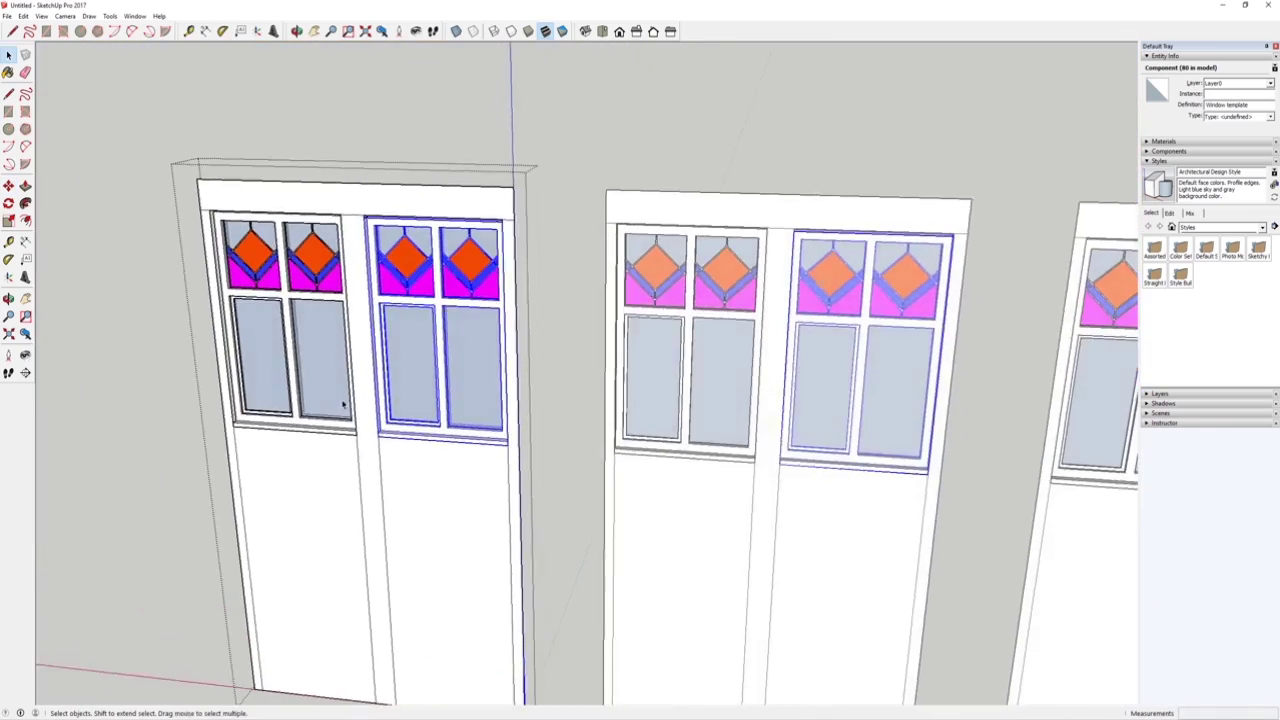
scroll(219, 434, "up", 4)
scroll(219, 433, "down", 3)
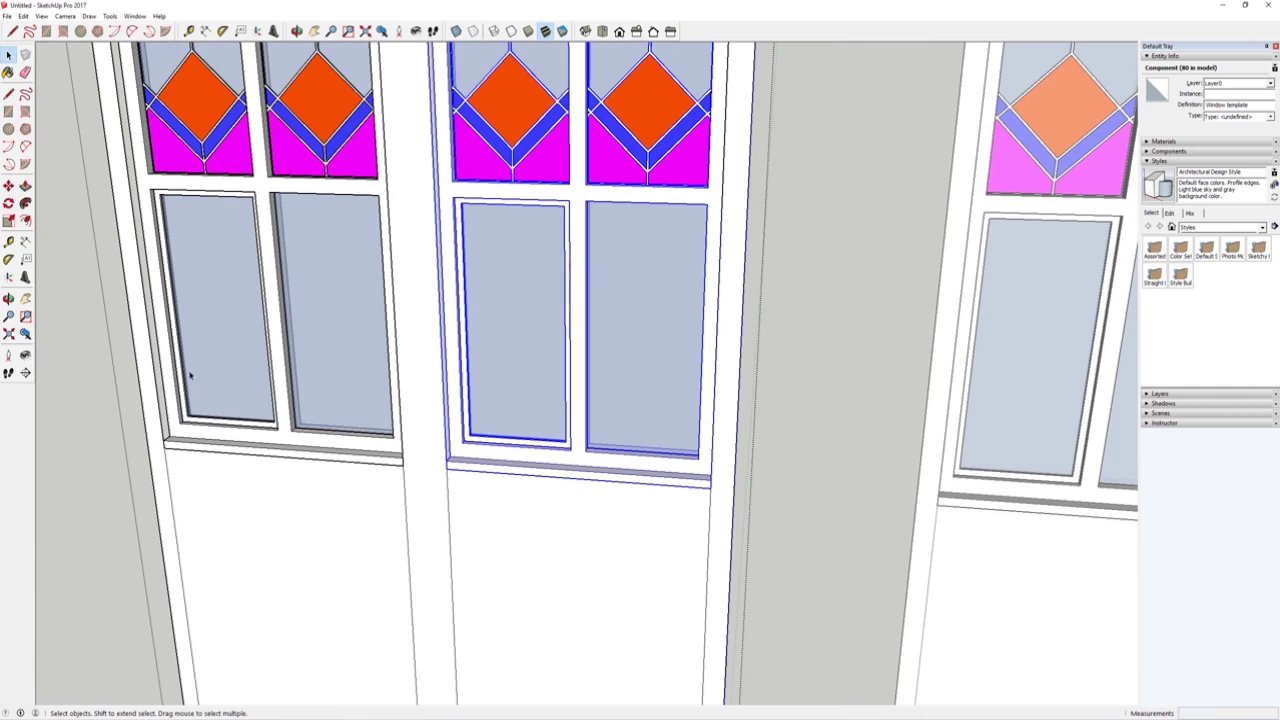
scroll(200, 451, "up", 3)
scroll(447, 430, "down", 6)
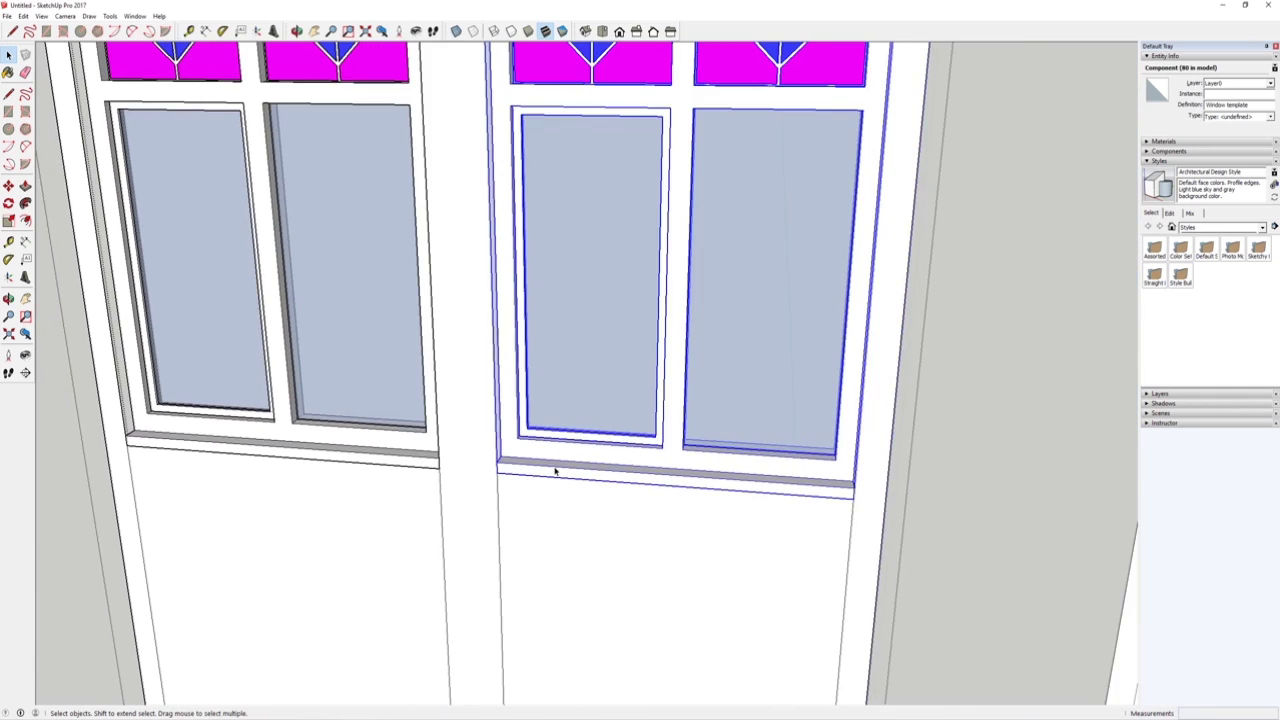
scroll(470, 428, "down", 2)
scroll(457, 463, "up", 4)
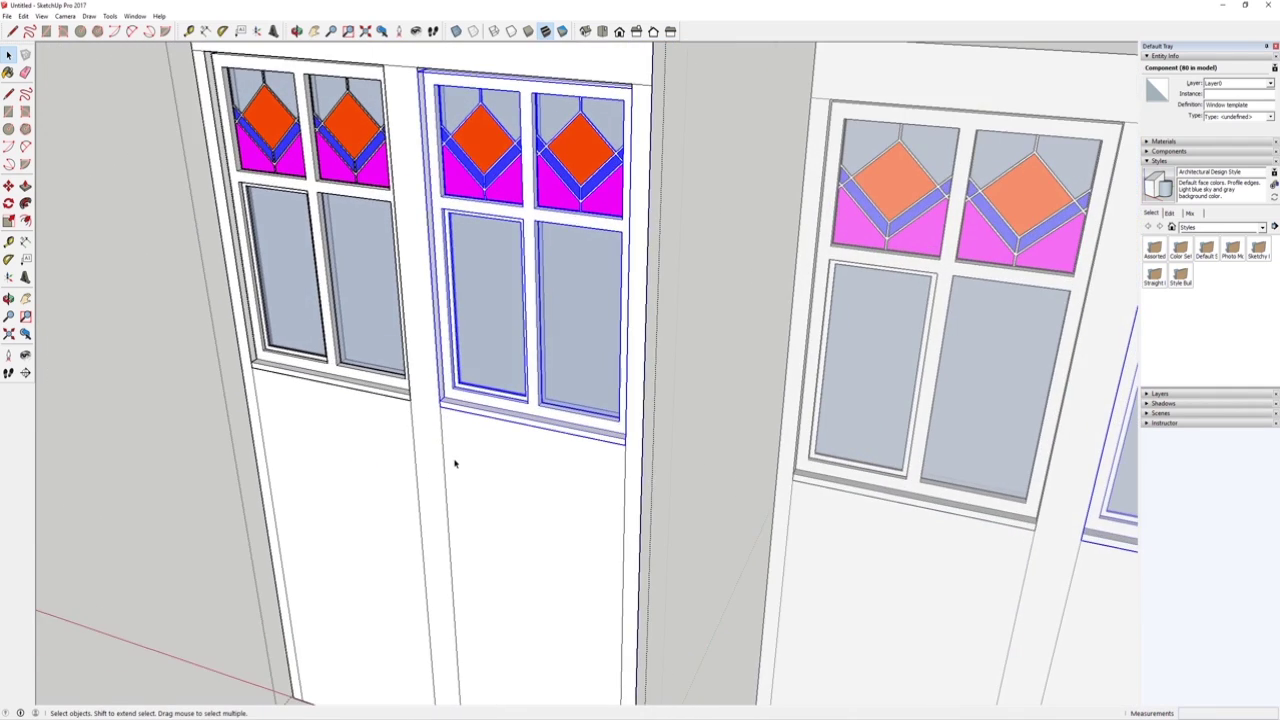
key("ctrl+v")
left_click(359, 540)
key("m")
scroll(372, 548, "up", 2)
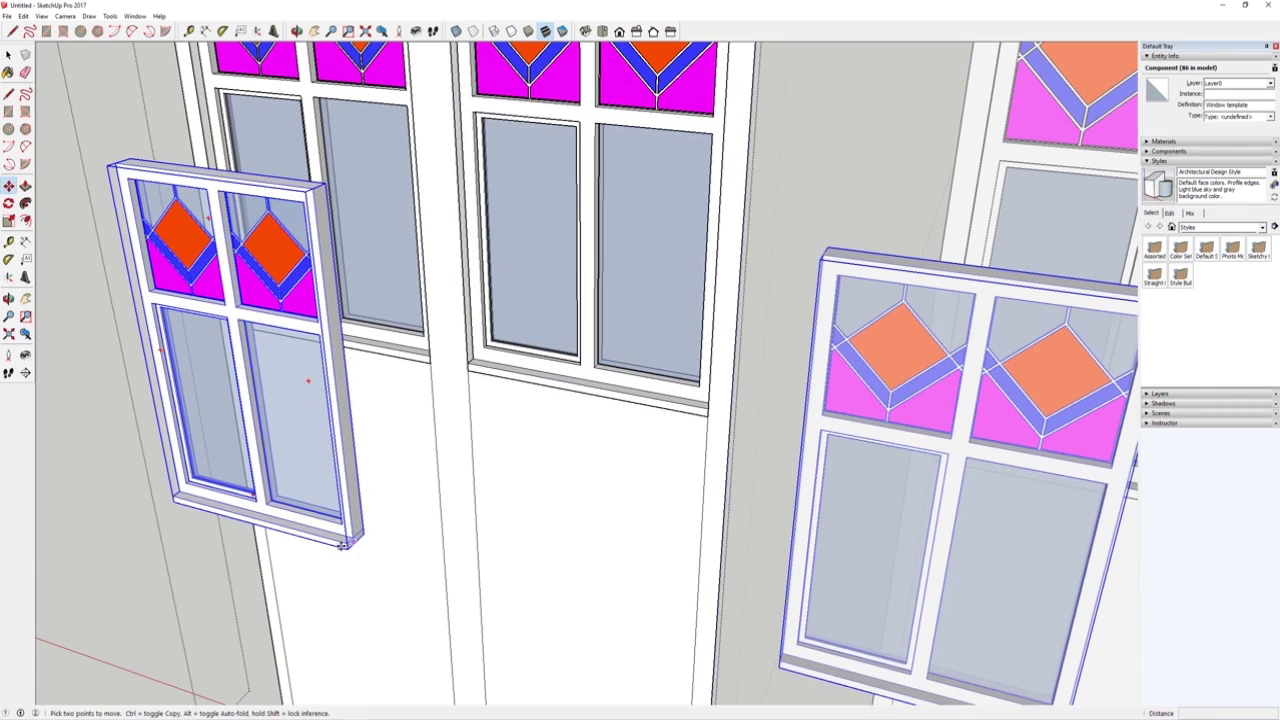
left_click(449, 516)
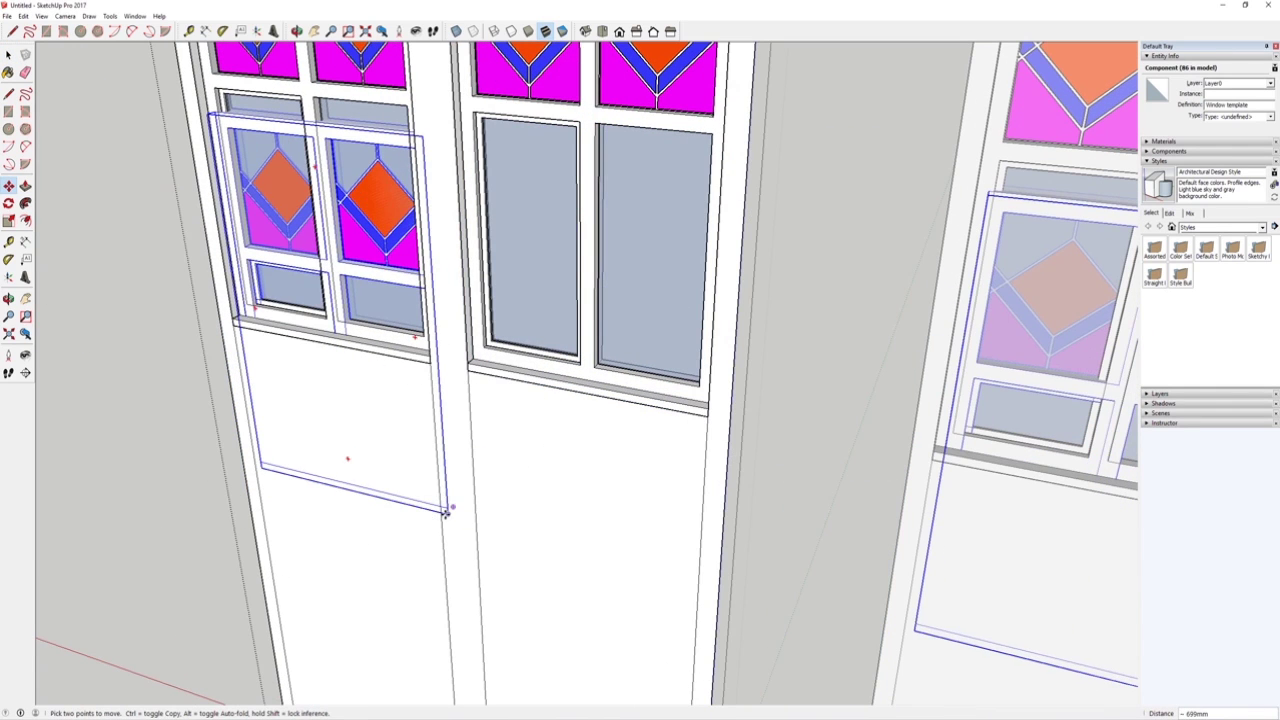
key("Delete")
left_click(8, 55)
Close the rooftop window component and its parent group to return to the whole building.
scroll(415, 330, "down", 3)
left_click(220, 297)
scroll(425, 317, "down", 3)
middle_click_drag(425, 317, 709, 306)
scroll(709, 306, "down", 2)
middle_click_drag(530, 380, 494, 394)
scroll(457, 340, "down", 4)
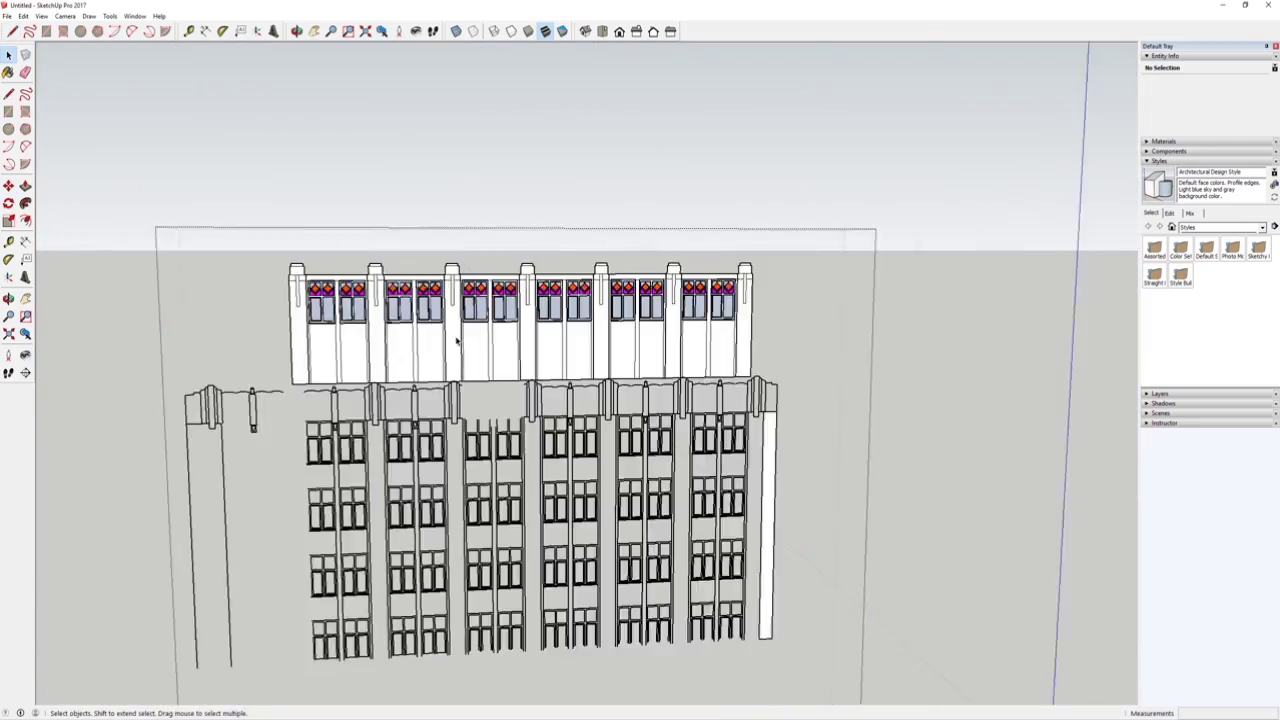
middle_click_drag(457, 340, 378, 285)
key("space")
scroll(426, 180, "up", 2)
scroll(480, 260, "down", 3)
scroll(564, 323, "up", 5)
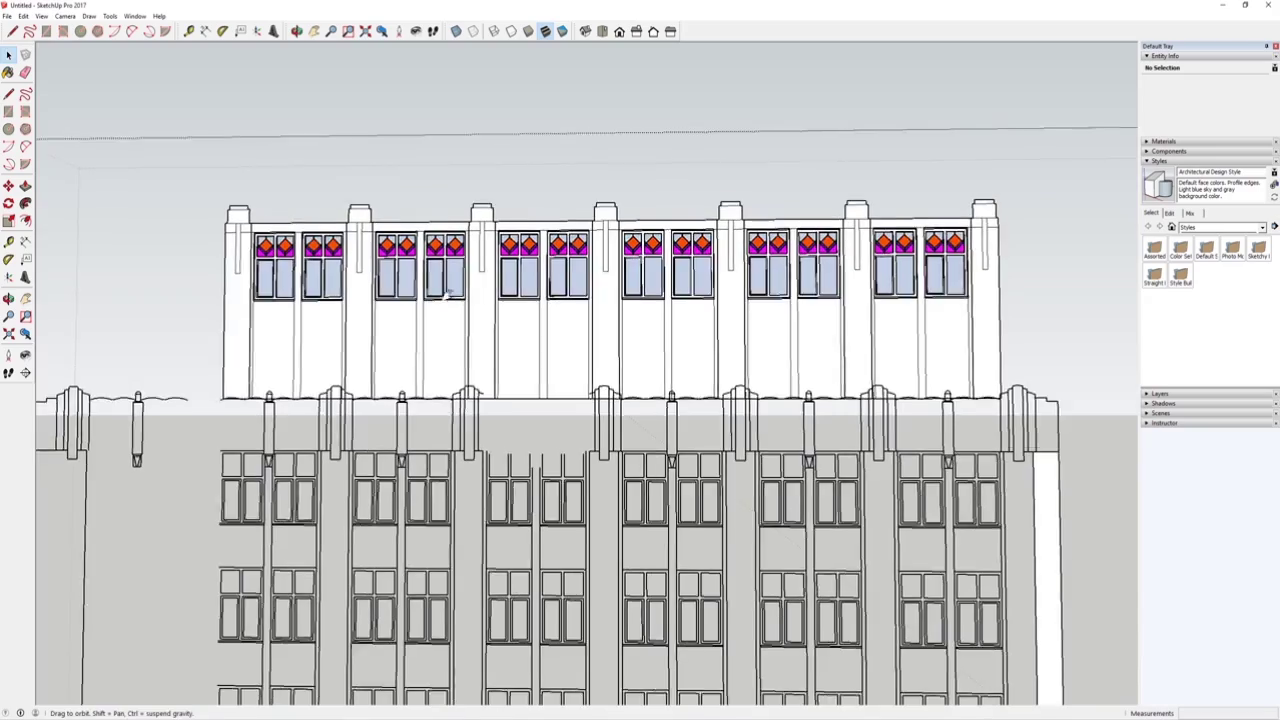
scroll(564, 323, "down", 2)
scroll(549, 343, "up", 4)
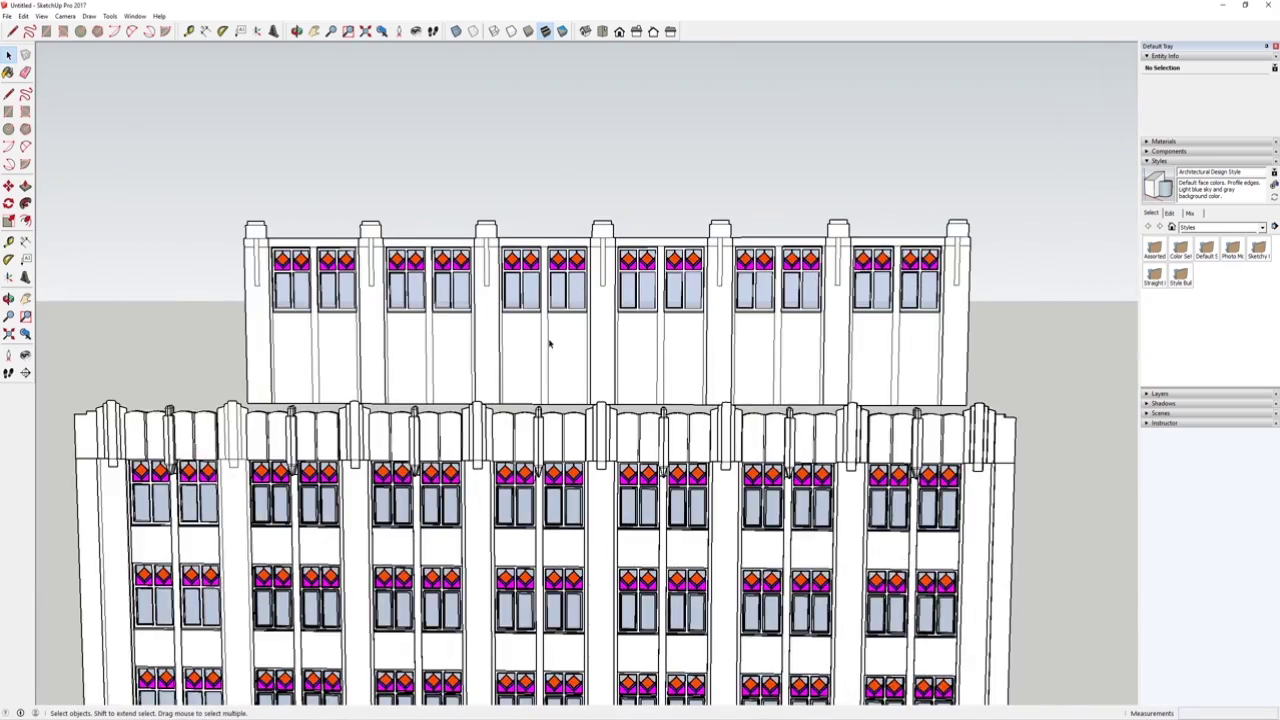
Examine the complete facade with the rooftop storey and its windows in place.
left_click(584, 346)
scroll(577, 354, "down", 4)
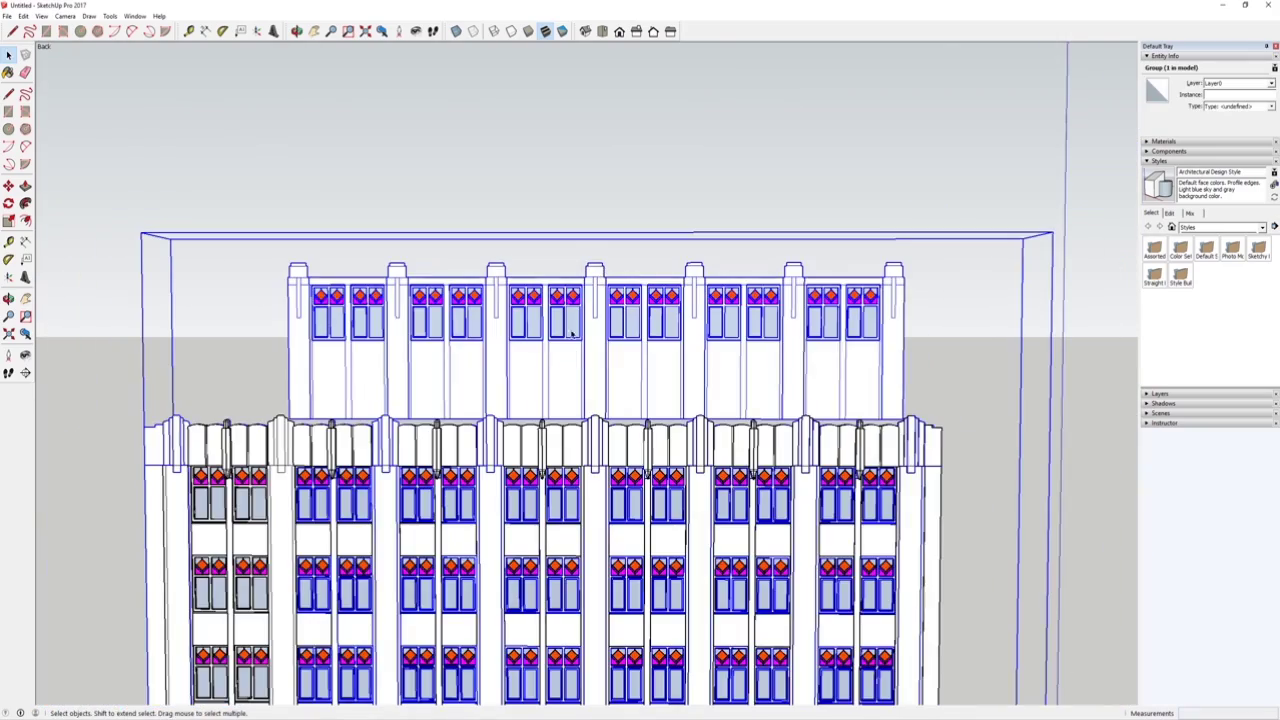
scroll(545, 263, "down", 2)
left_click(523, 331)
scroll(523, 346, "up", 3)
scroll(526, 346, "down", 4)
scroll(530, 325, "down", 2)
middle_click_drag(540, 372, 557, 294, "shift")
mouse_move(580, 395)
middle_mouse_down()
mouse_move(601, 361)
mouse_move(671, 356)
middle_mouse_up()
scroll(594, 366, "up", 1)
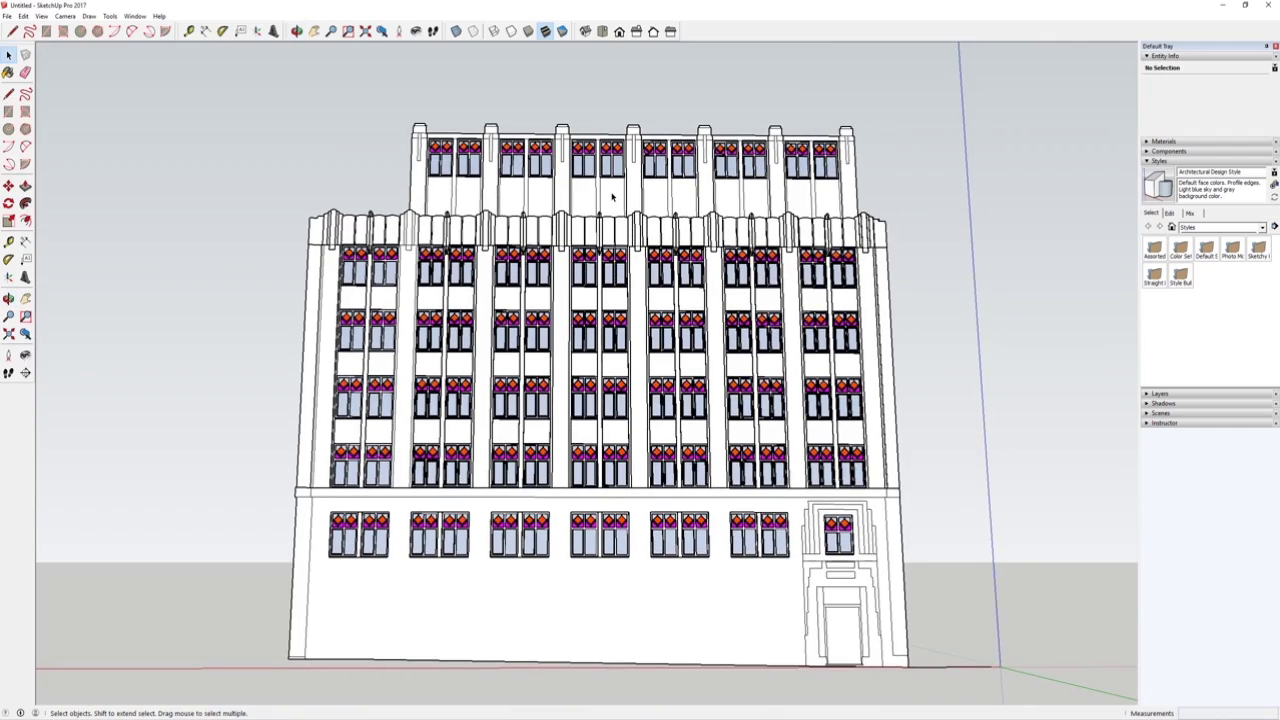
Unhide the hidden wall group inside the building group and open it for editing.
double_click(620, 193)
middle_click_drag(655, 115, 634, 174)
scroll(634, 174, "up", 3)
middle_click_drag(586, 283, 548, 378, "shift")
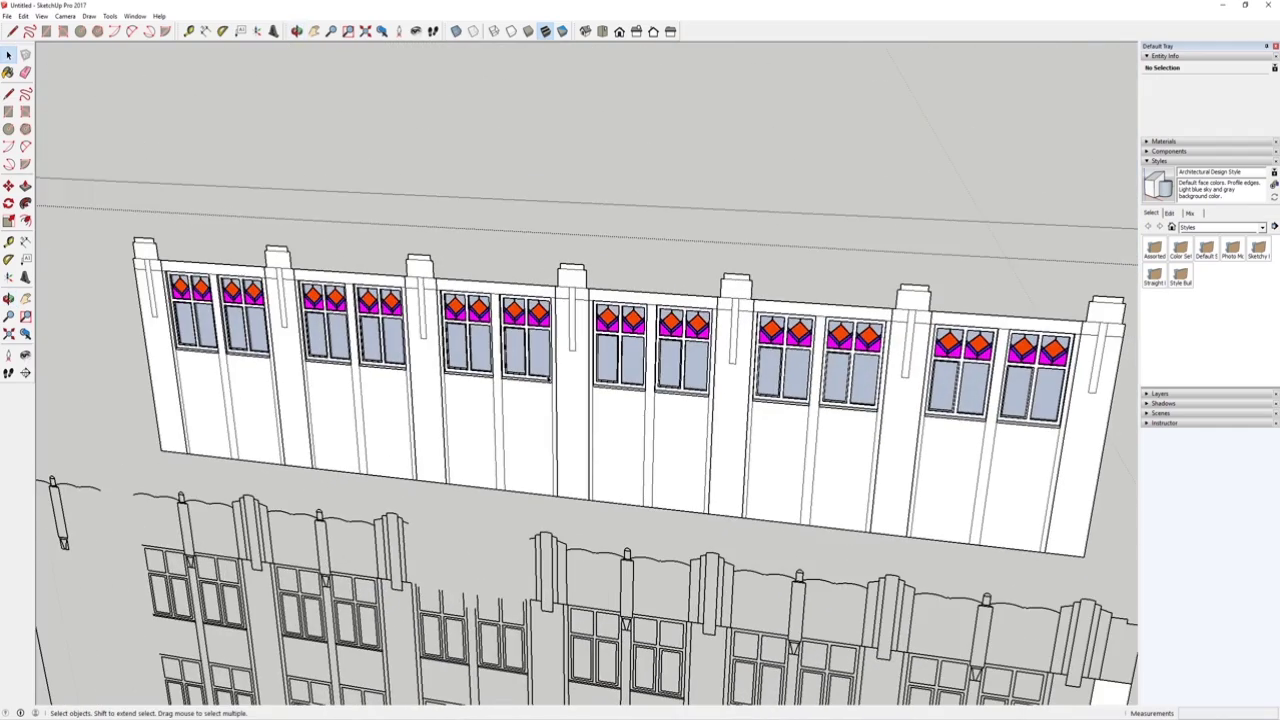
left_click(24, 17)
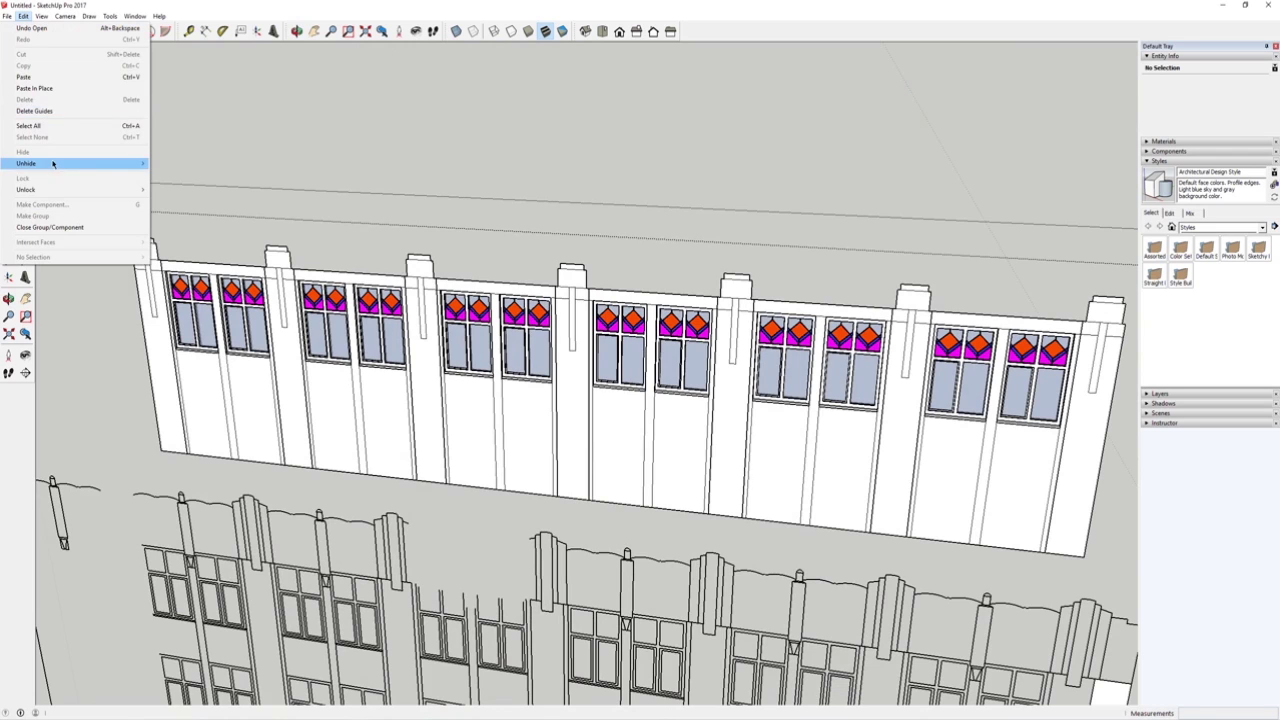
left_click(176, 175)
left_click(385, 259)
scroll(385, 259, "down", 2)
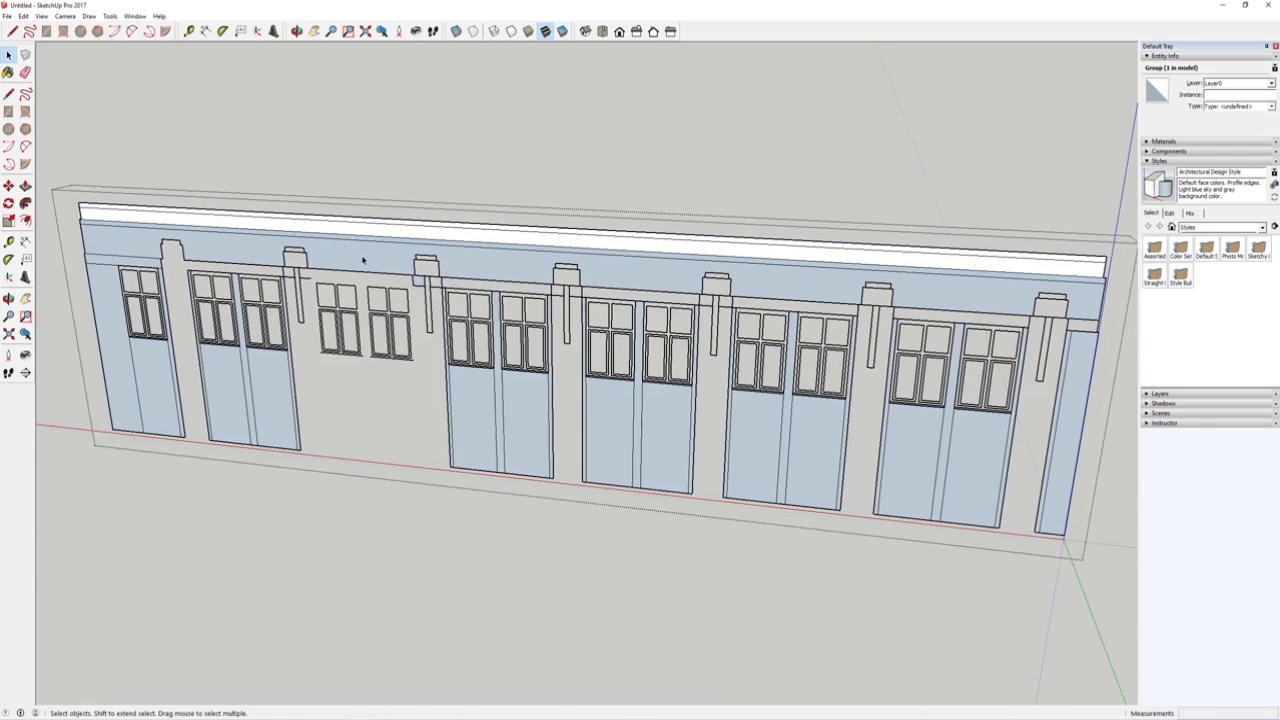
Delete the leftover window outlines and wall panels in the bays between the two ends of the wall group.
middle_click_drag(357, 257, 451, 227)
key("space")
scroll(392, 399, "up", 2)
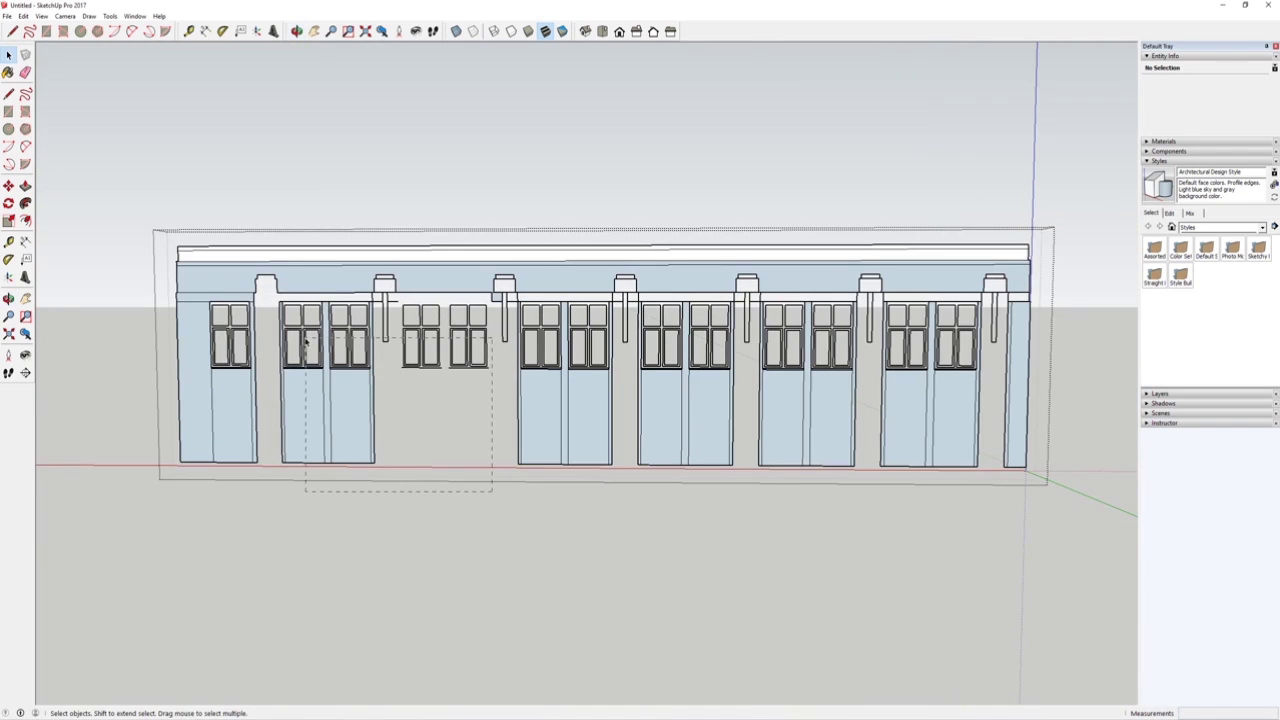
left_click_drag(271, 301, 275, 298)
key("Delete")
scroll(277, 298, "down", 2)
scroll(552, 358, "up", 2)
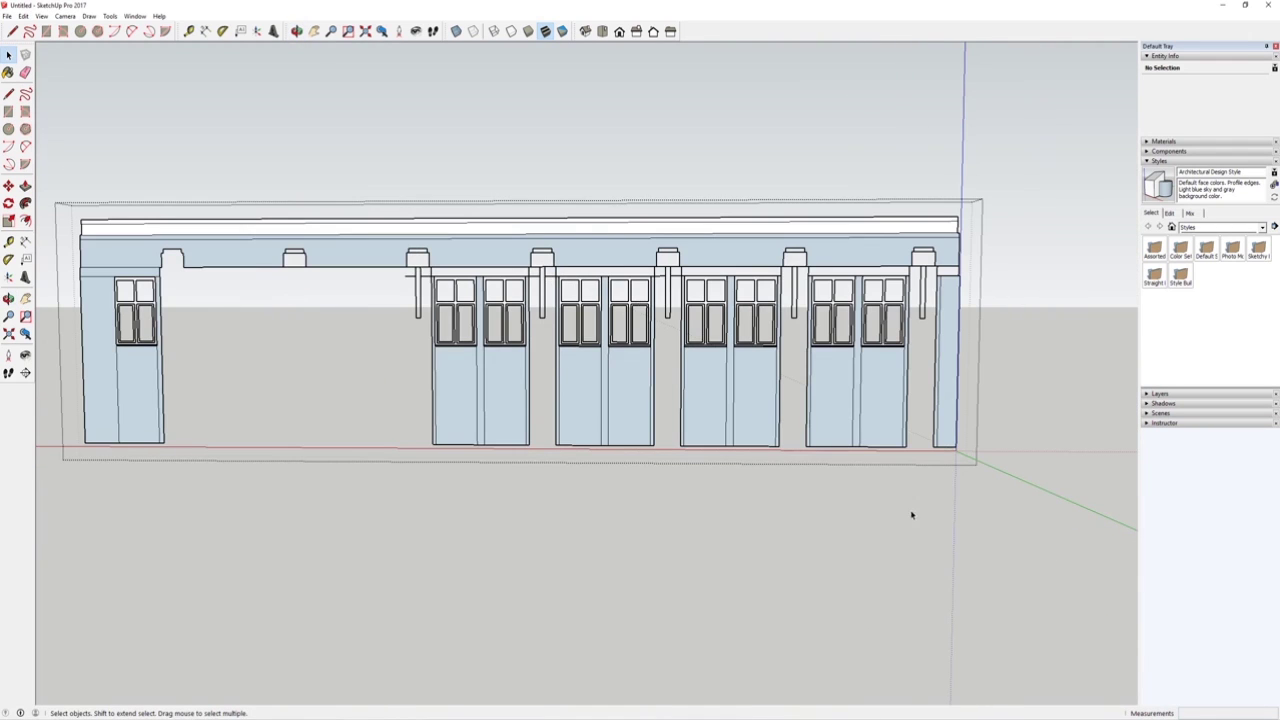
left_click_drag(399, 278, 400, 277)
key("Delete")
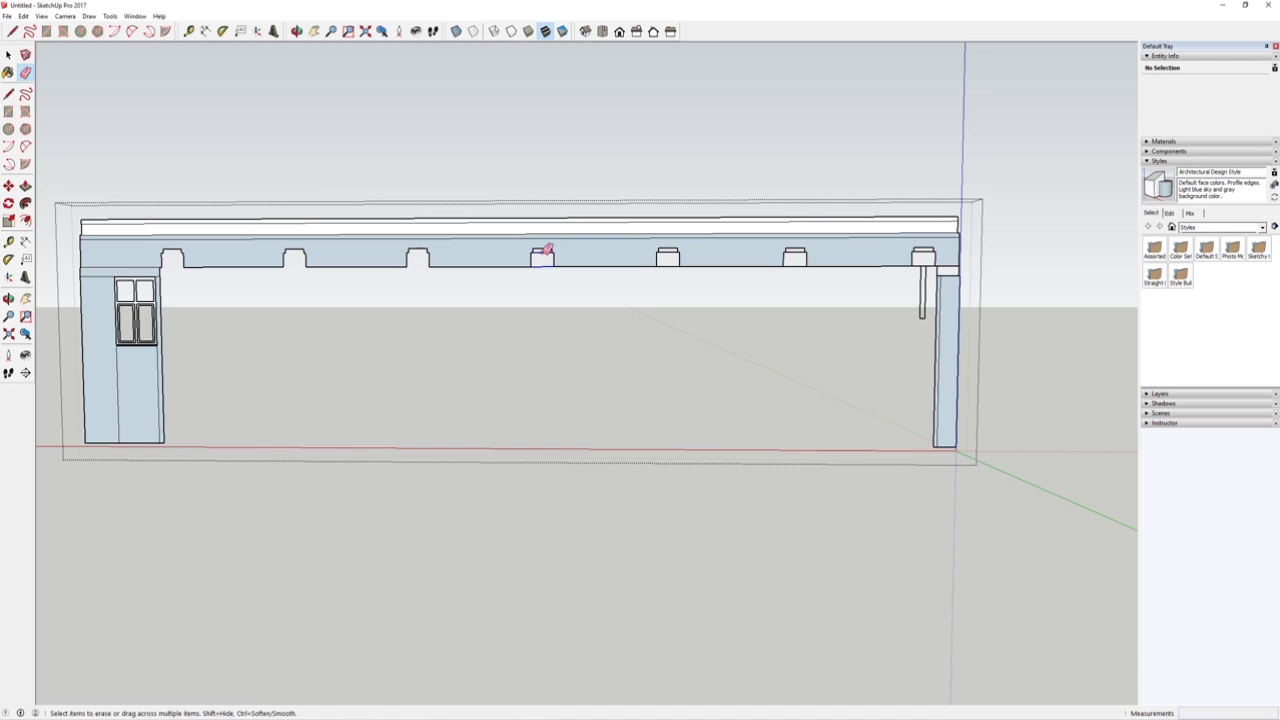
Erase the remaining pillar strip at the wall's right end and the inner lines of the pillar caps.
scroll(670, 247, "up", 5)
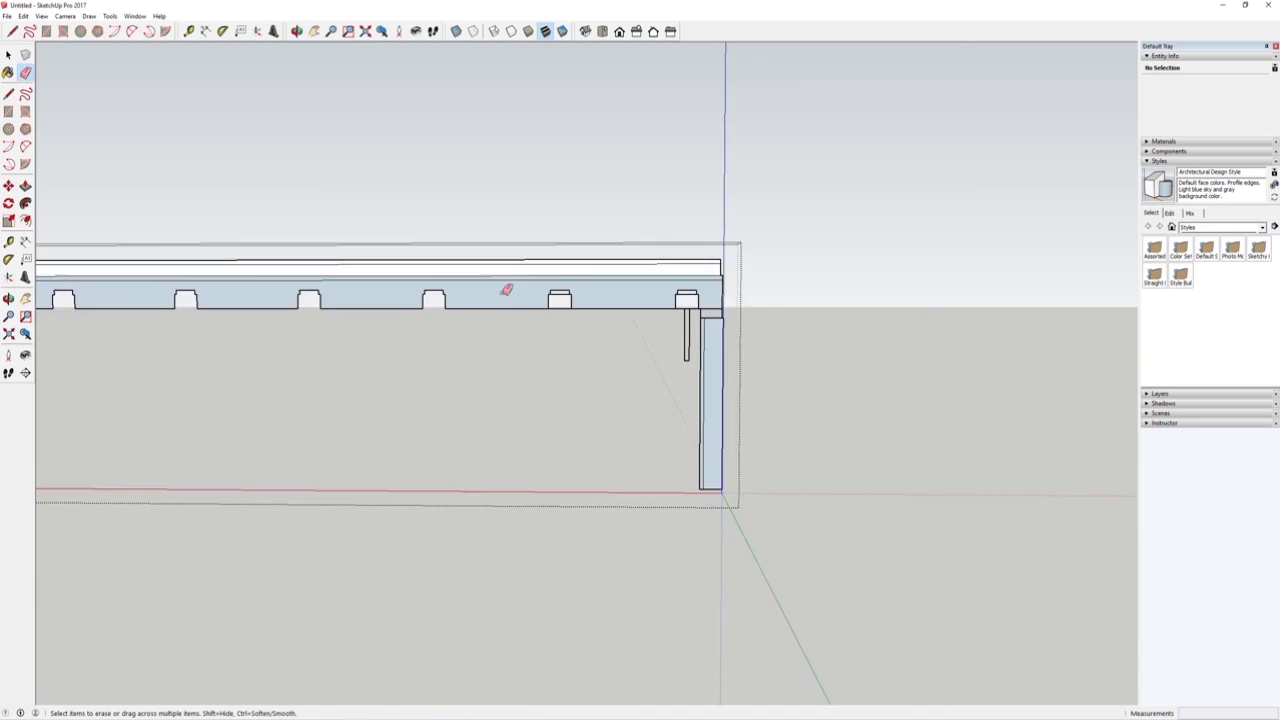
scroll(730, 310, "up", 2)
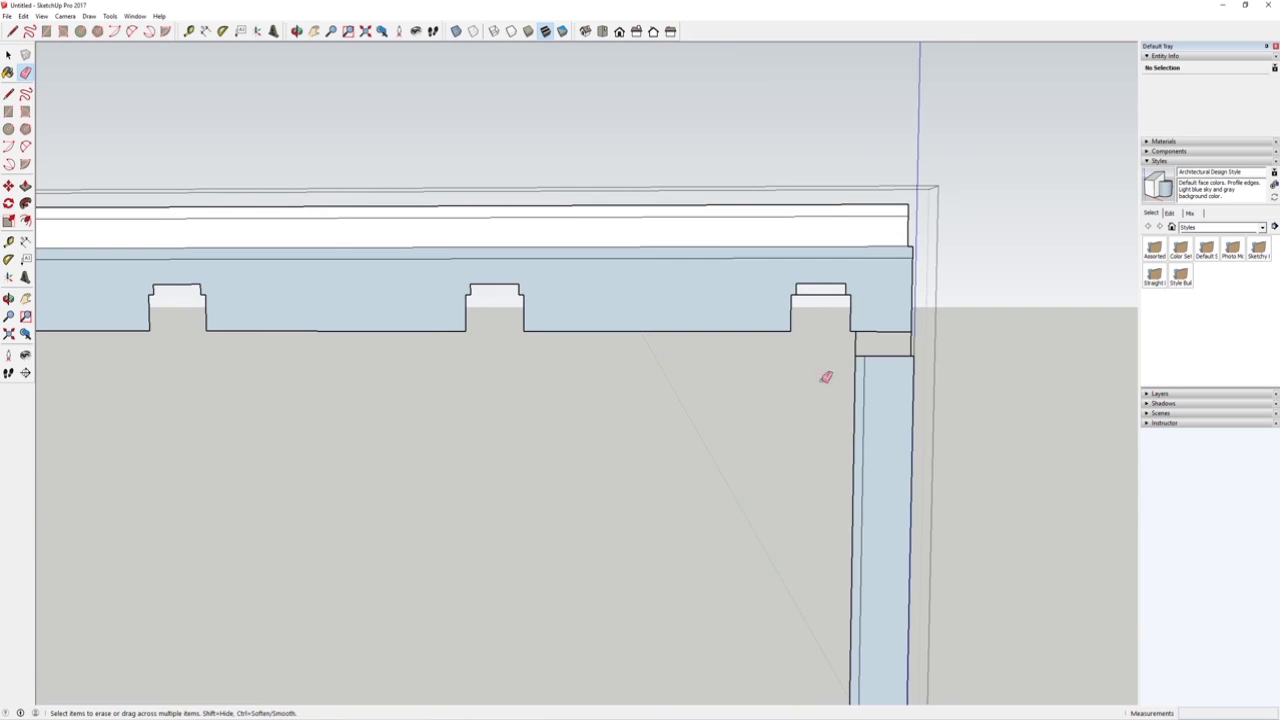
scroll(800, 282, "down", 4)
scroll(770, 278, "up", 4)
Draw a line along the upper band's lower edge from the right end post to the left end bay, closing the pillar gaps.
key("l")
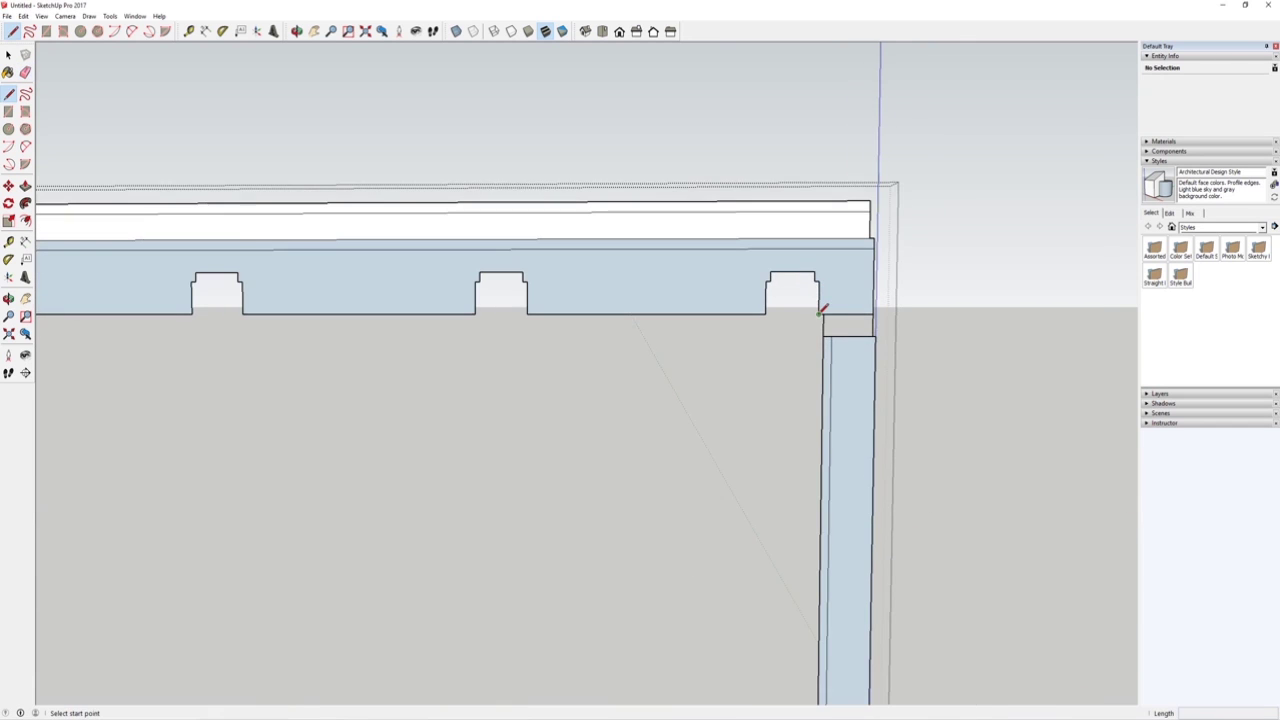
left_click(821, 314)
scroll(618, 300, "down", 4)
scroll(360, 300, "up", 5)
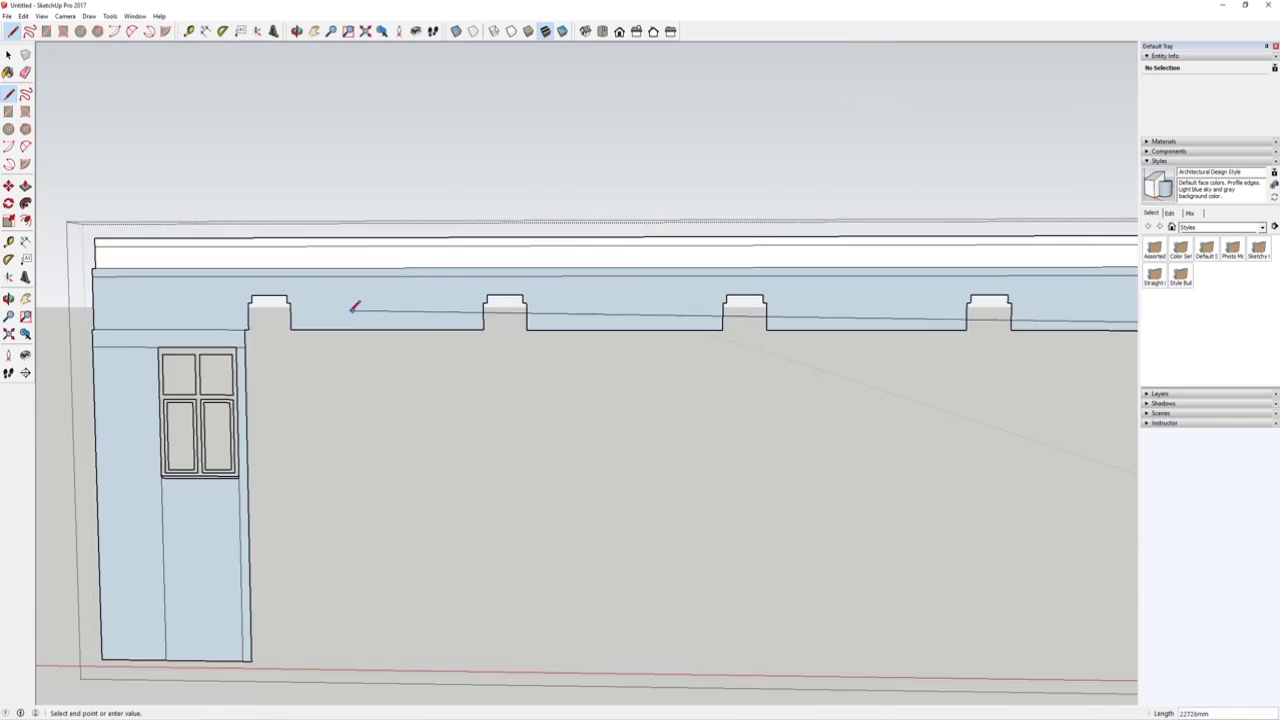
left_click(156, 345)
Erase all the pillar cap outlines along the upper wall band, from the left end bay to the right end.
scroll(253, 289, "down", 2)
key("e")
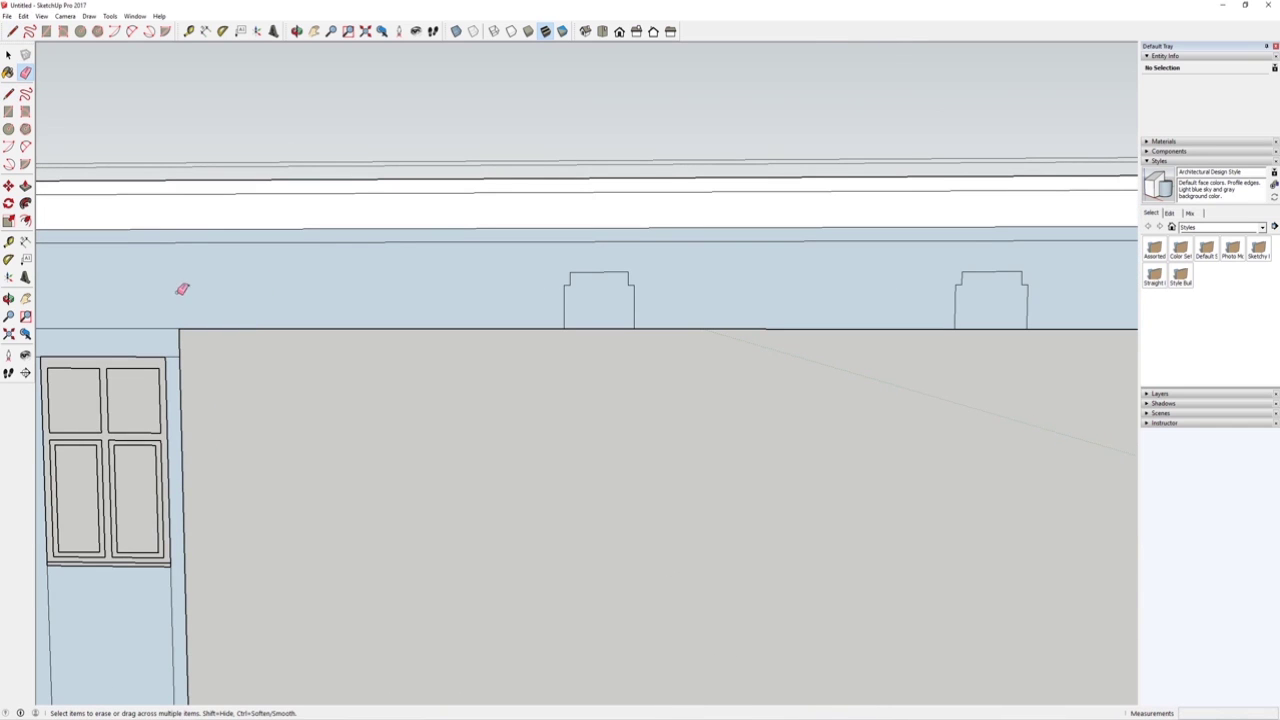
left_click_drag(572, 289, 578, 289)
middle_click_drag(532, 298, 222, 302, "shift")
scroll(322, 288, "up", 2)
middle_click_drag(747, 306, 381, 318, "shift")
scroll(389, 340, "down", 3)
scroll(364, 304, "up", 3)
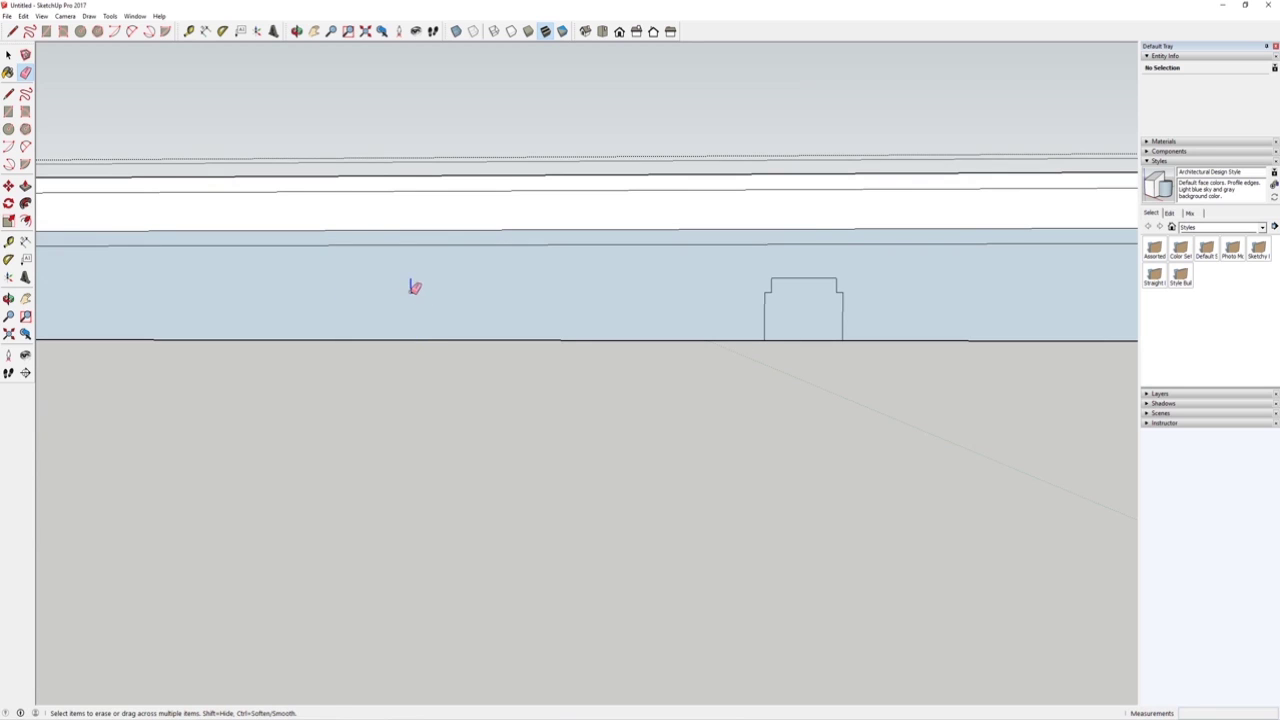
middle_click_drag(421, 289, 487, 302)
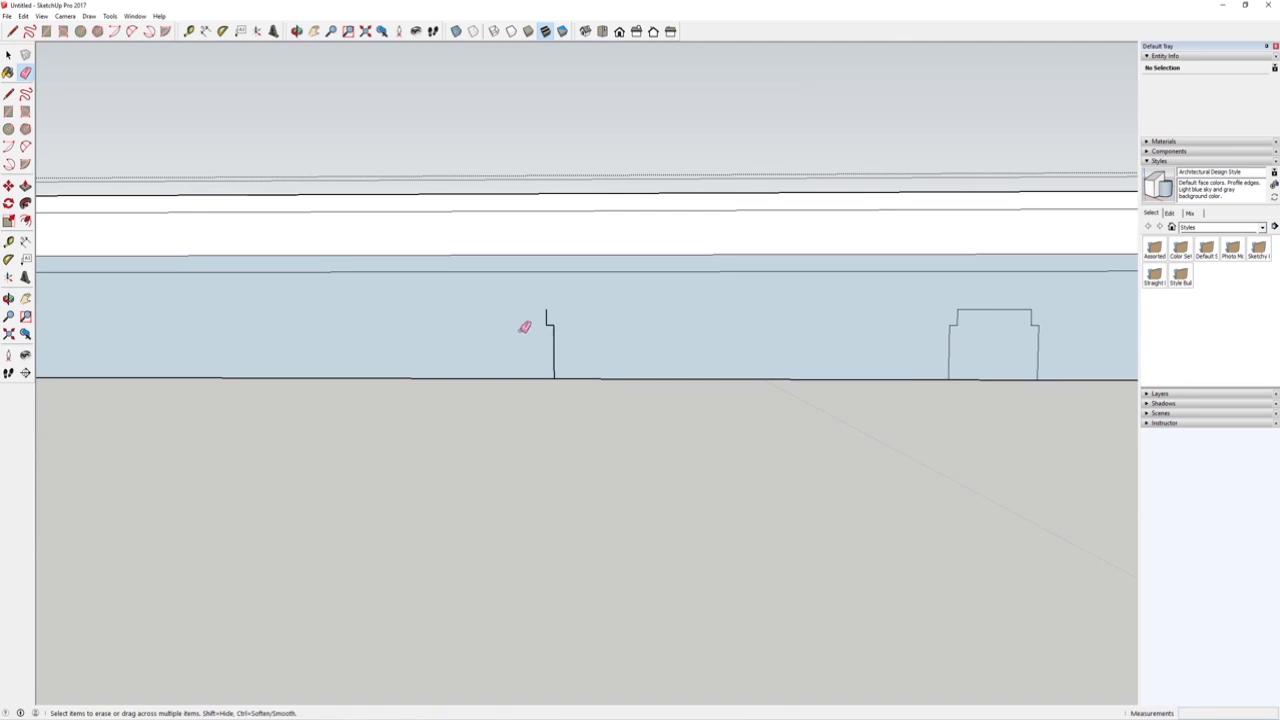
middle_click_drag(555, 323, 467, 333)
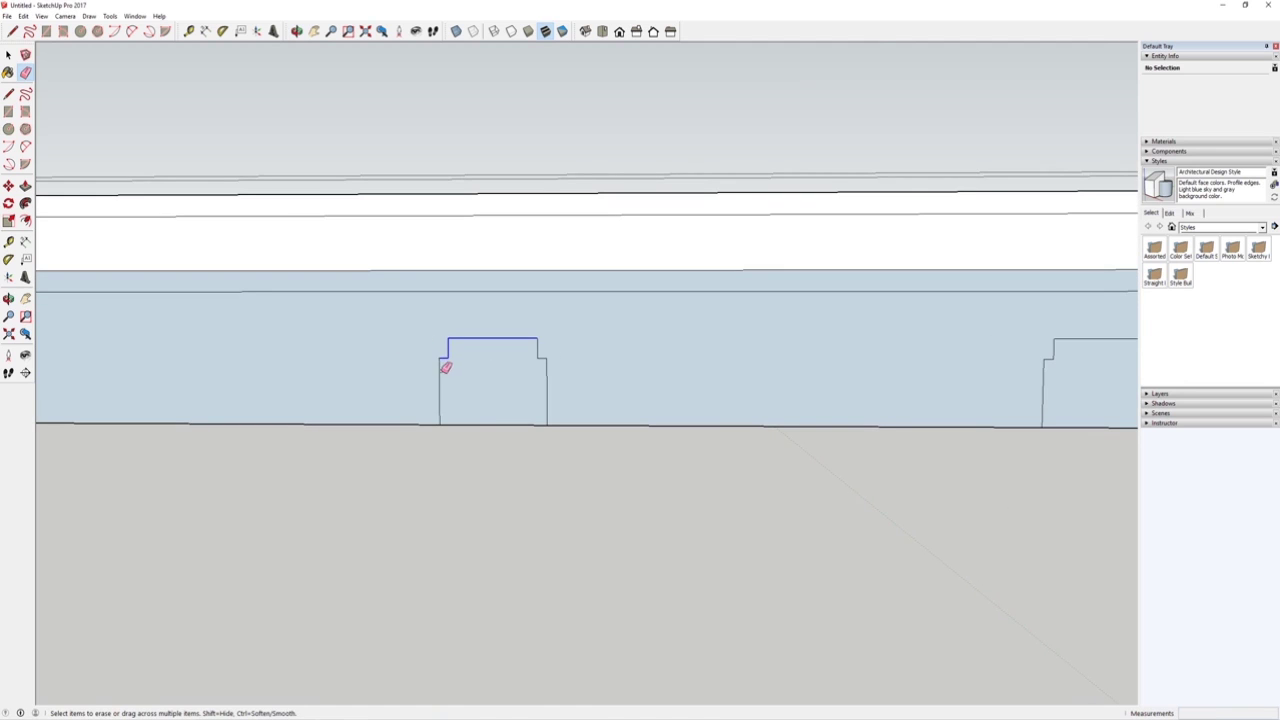
middle_click_drag(551, 371, 505, 376)
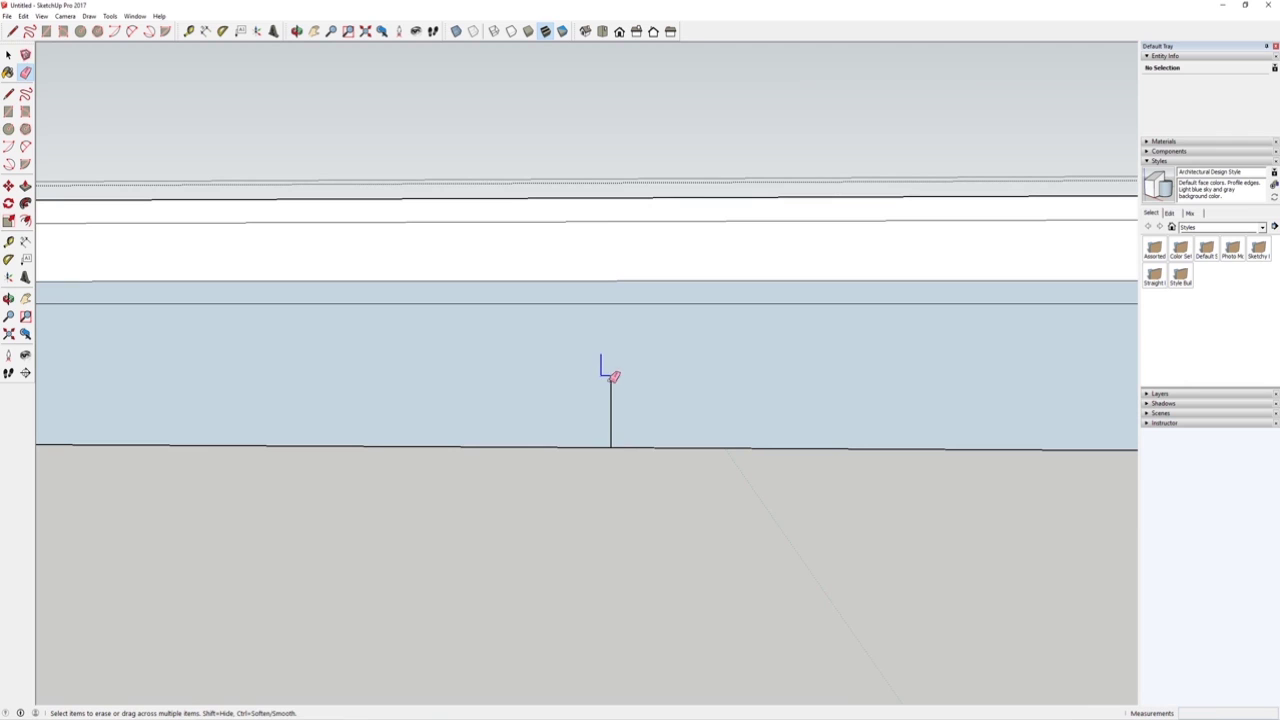
middle_click_drag(757, 380, 324, 351, "shift")
scroll(641, 352, "up", 1)
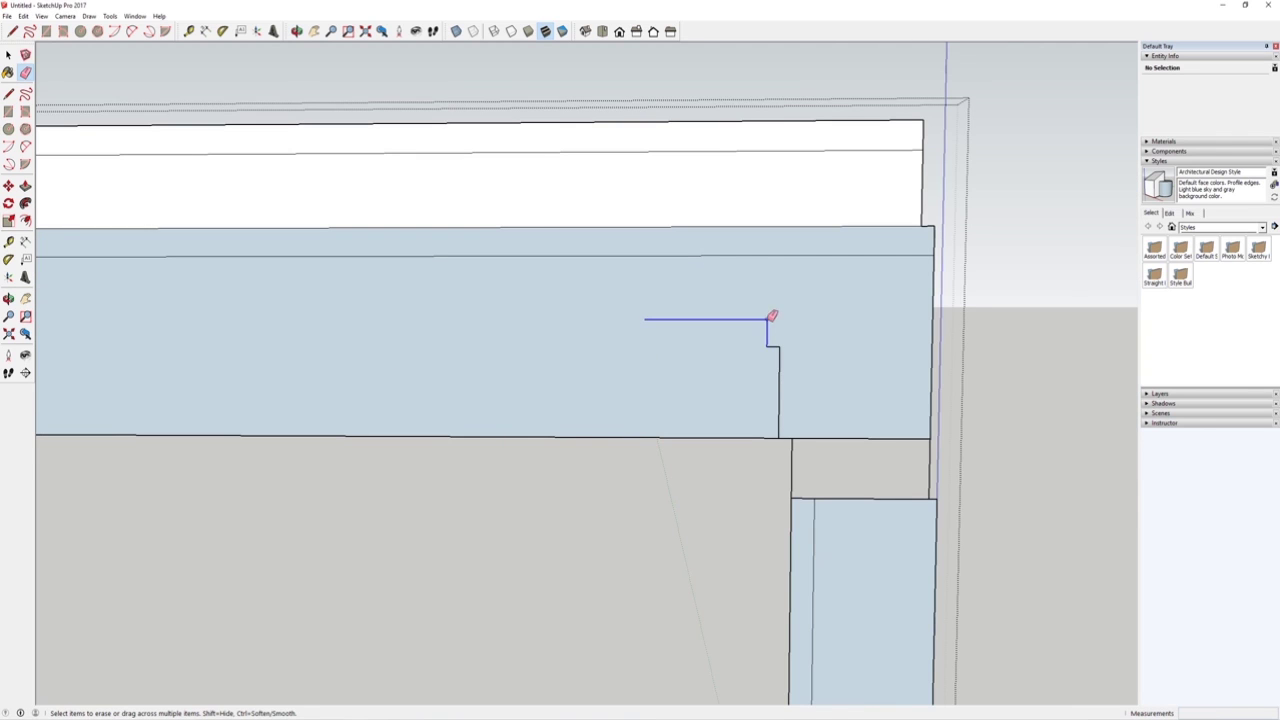
scroll(757, 314, "down", 11)
scroll(257, 297, "up", 3)
middle_click_drag(110, 382, 328, 345, "shift")
scroll(328, 345, "down", 1)
scroll(300, 400, "up", 3)
scroll(297, 406, "down", 1)
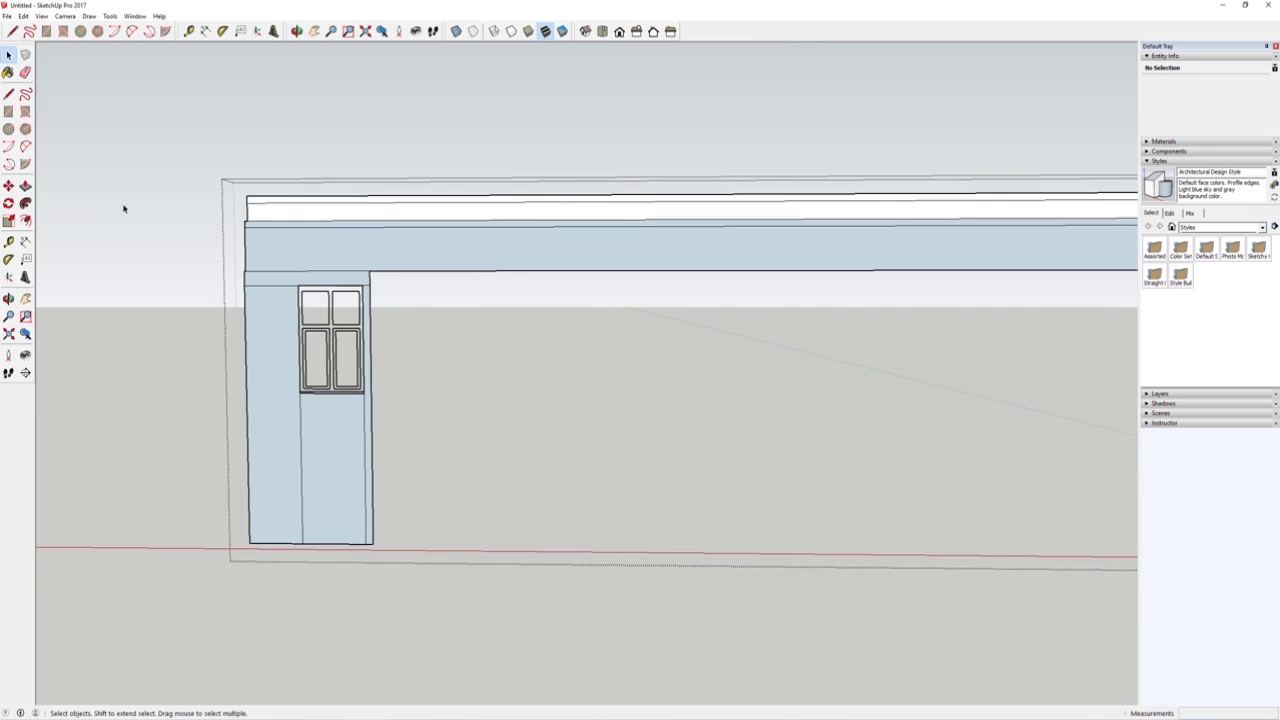
Delete the leftover window frame outlines inside the opening of the wall's left end bay.
scroll(280, 326, "up", 6)
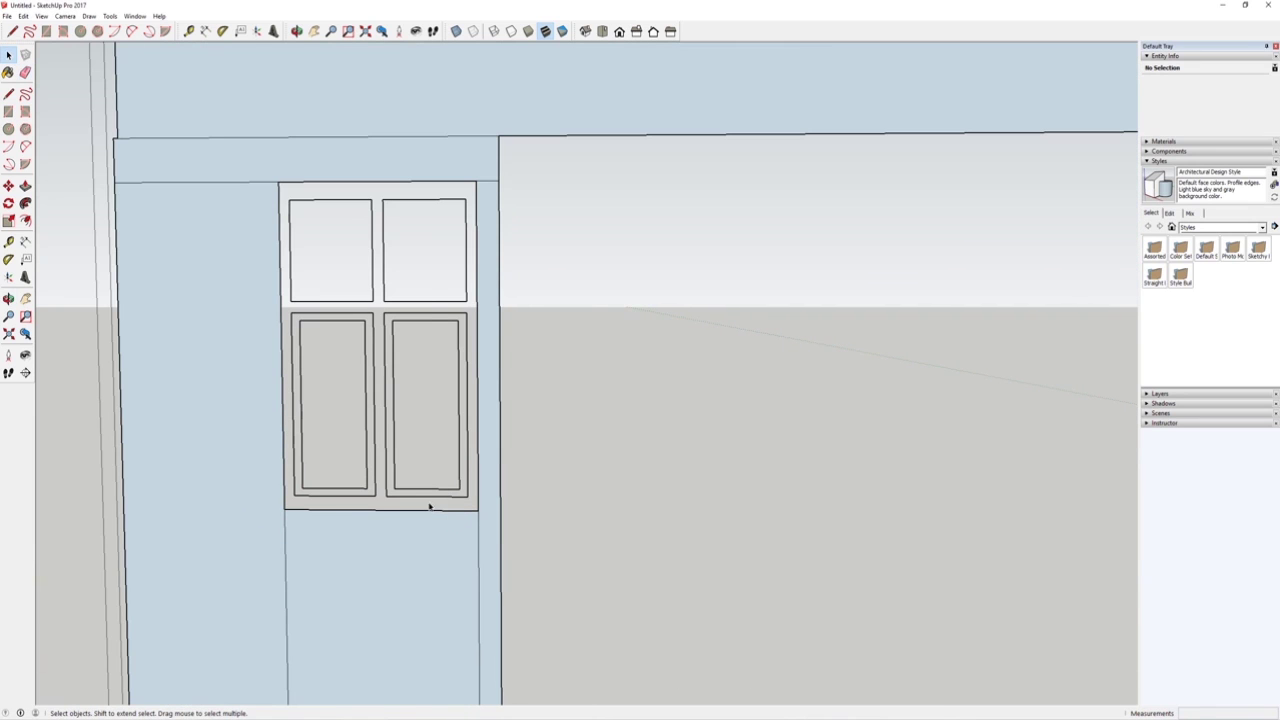
key("Delete")
scroll(223, 272, "up", 2)
scroll(272, 216, "down", 2)
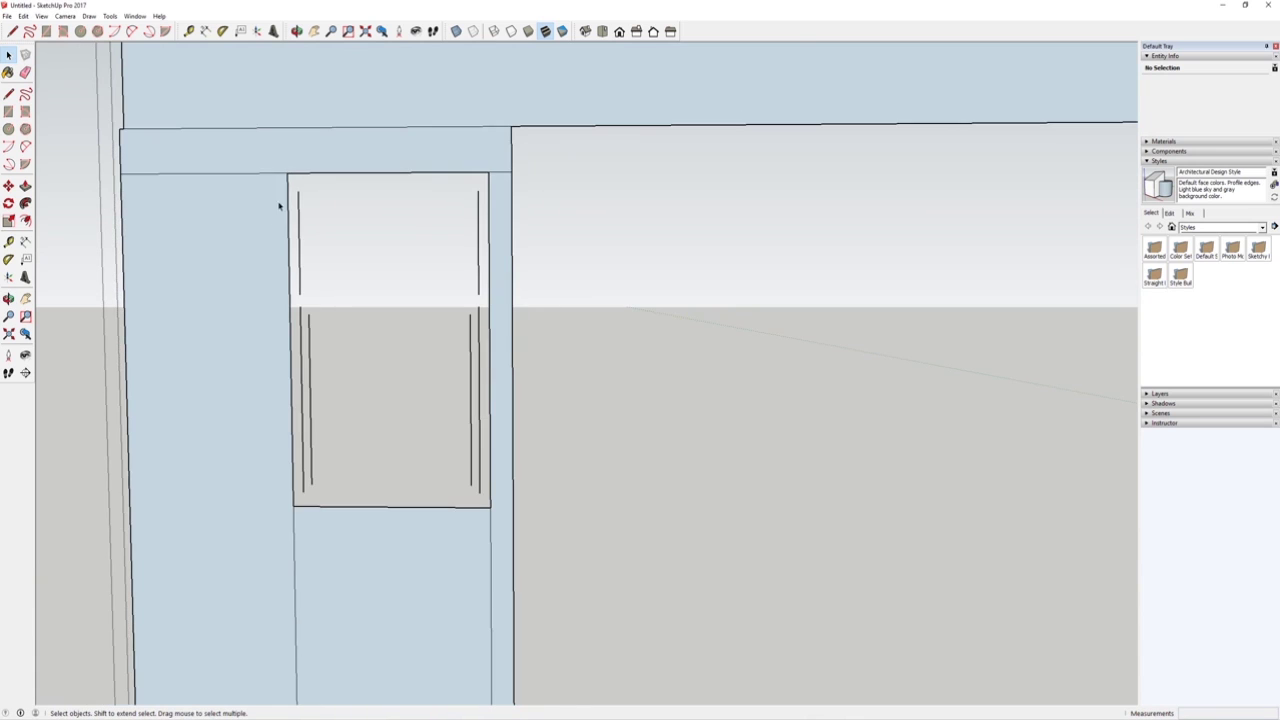
scroll(485, 250, "up", 2)
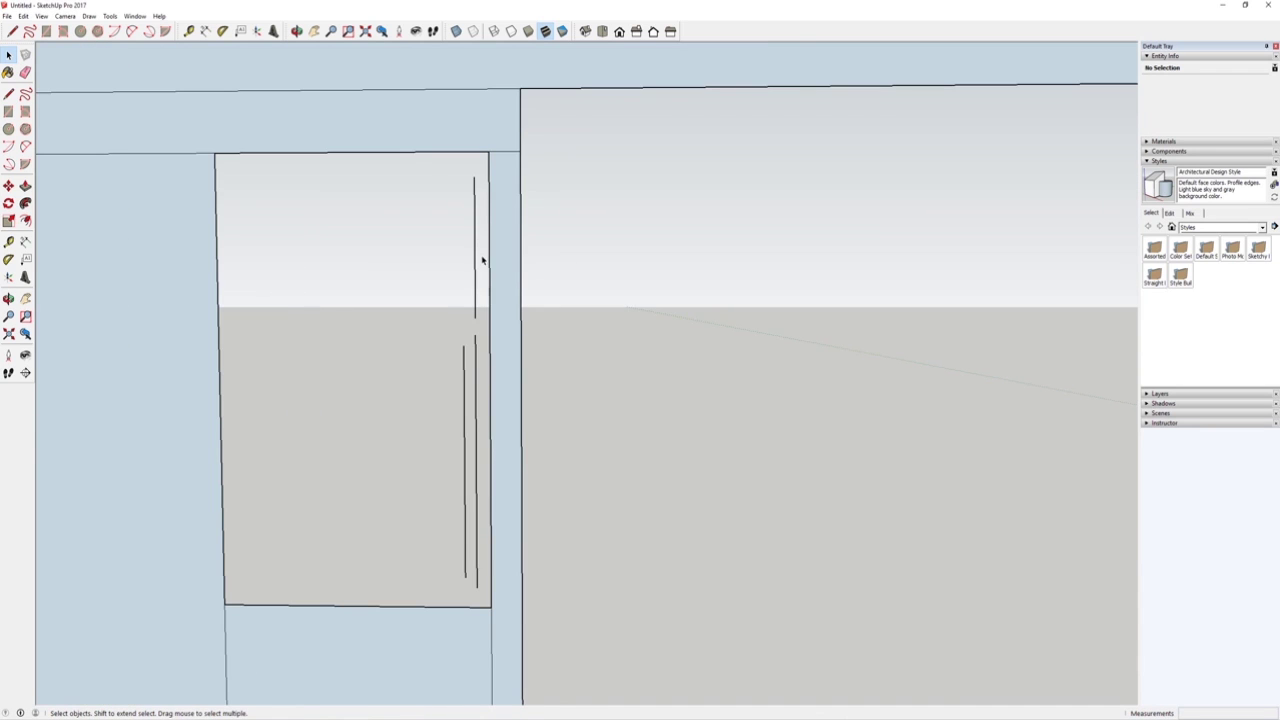
scroll(337, 354, "down", 8)
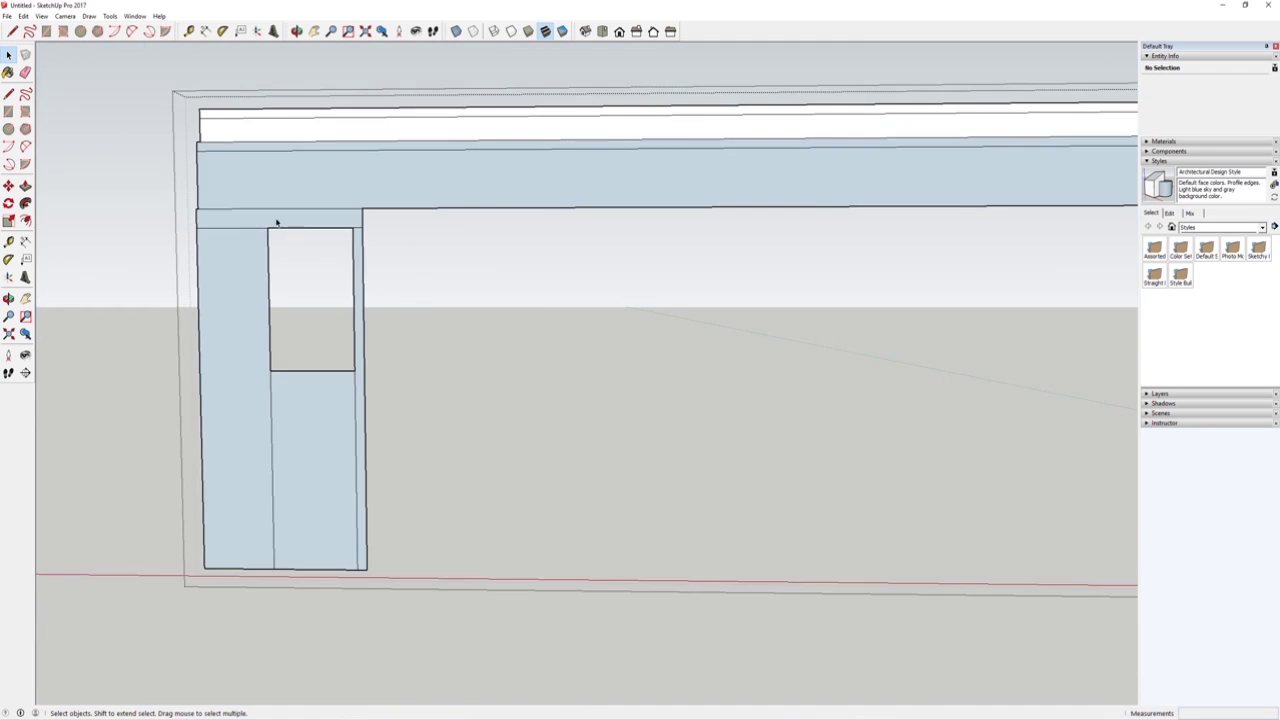
Redraw an edge at the gap between the right end post and the upper band to restore the missing face.
scroll(823, 237, "up", 8)
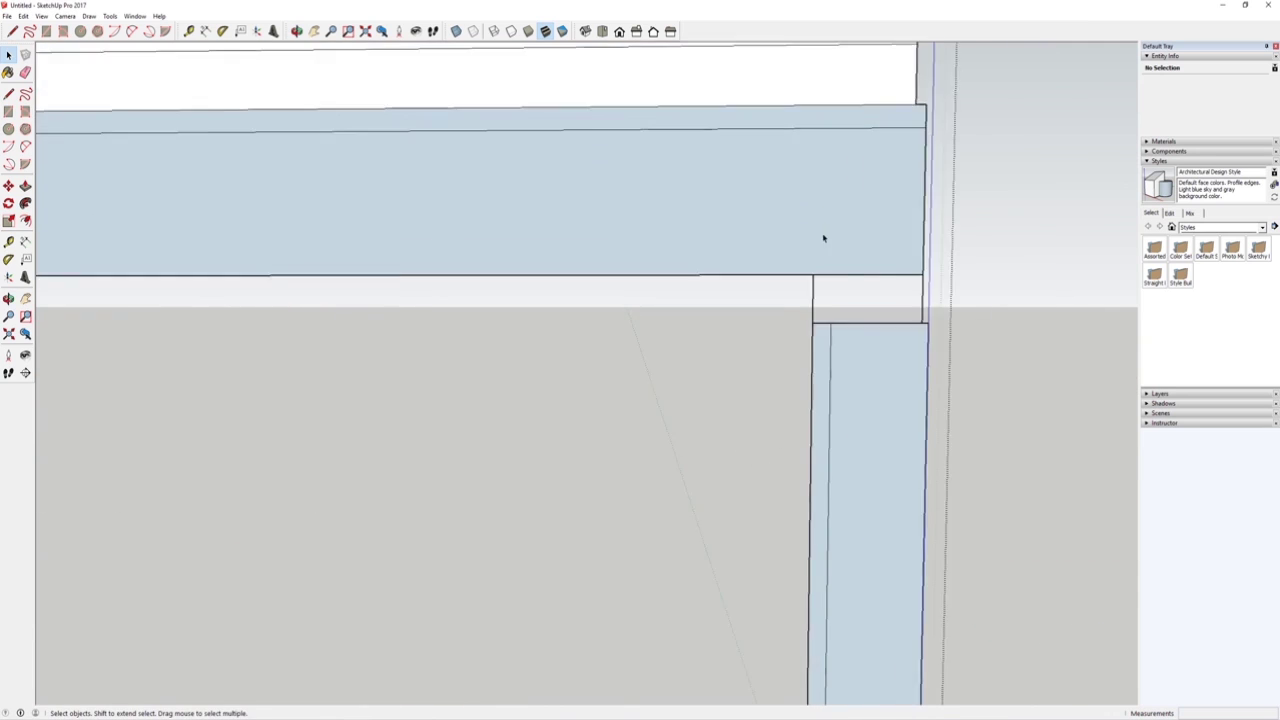
left_click(802, 296)
scroll(909, 209, "down", 10)
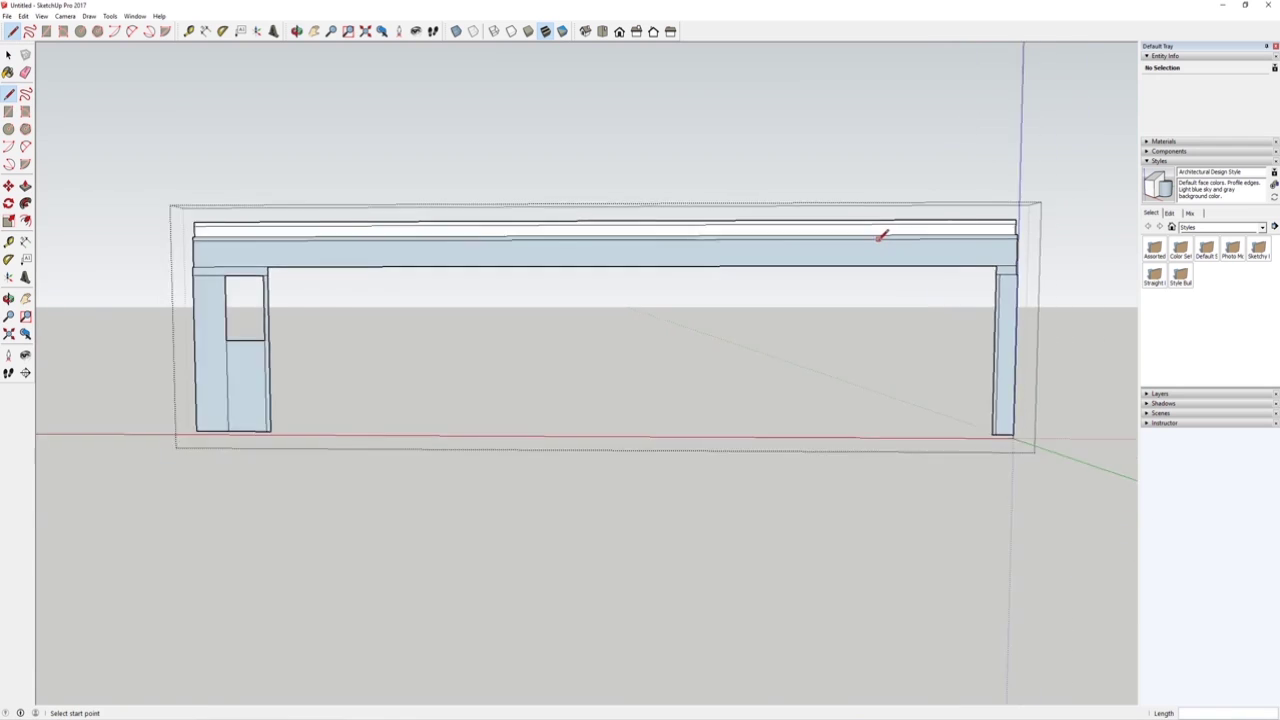
middle_click_drag(878, 240, 929, 251, "shift")
Cut all the rooftop window bay and pillar components and paste them in place inside the wall group.
left_click(8, 56)
double_click(346, 281)
scroll(390, 274, "down", 3)
left_click(334, 180)
scroll(384, 263, "up", 3)
double_click(381, 272)
scroll(380, 276, "down", 2)
scroll(405, 277, "up", 2)
left_click(496, 311)
middle_click_drag(499, 328, 432, 243, "shift")
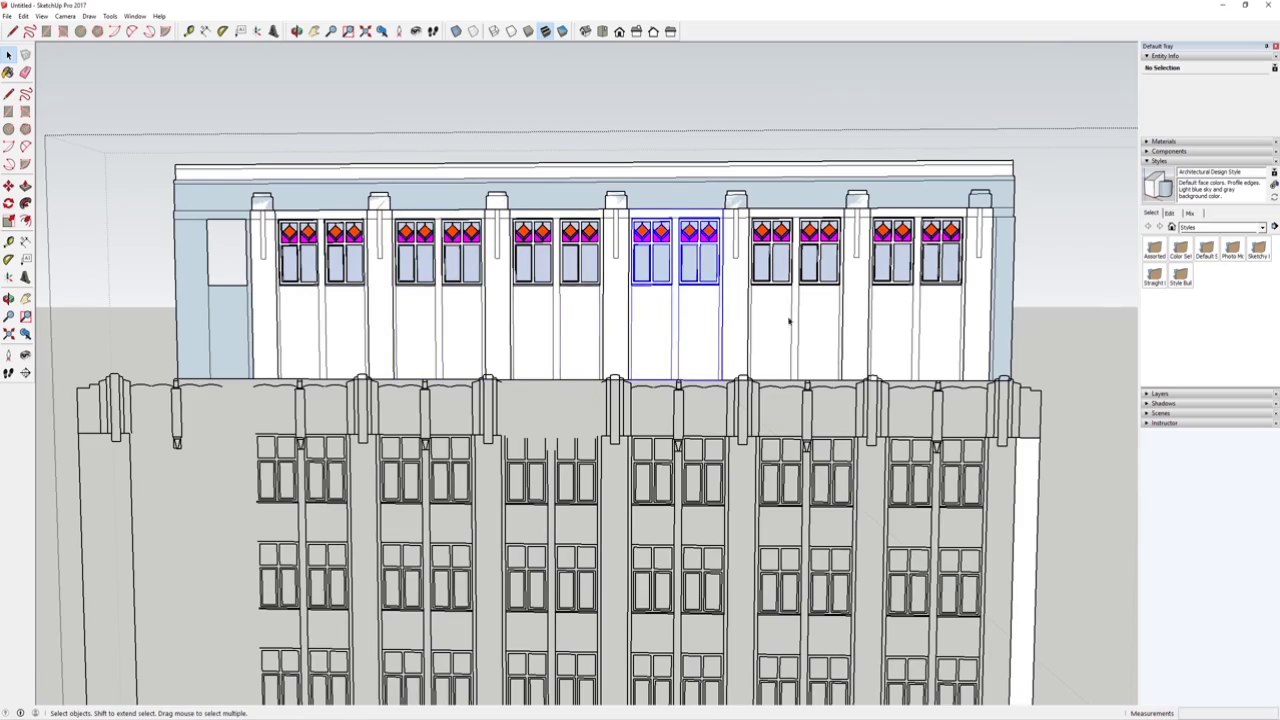
left_click(923, 320)
scroll(763, 314, "down", 2)
scroll(763, 314, "up", 2)
middle_click_drag(408, 301, 380, 316)
scroll(382, 300, "up", 3)
left_click(383, 288)
scroll(350, 374, "down", 3)
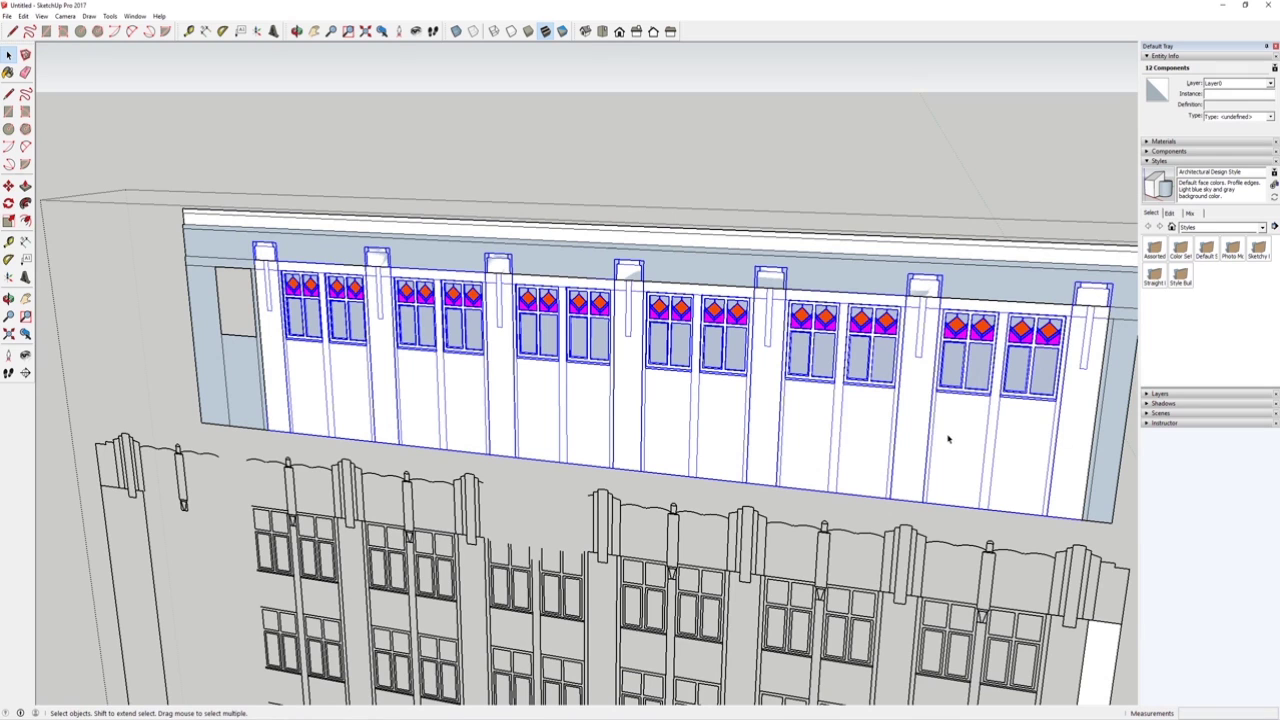
key("ctrl+x")
double_click(553, 238)
left_click(23, 18)
left_click(40, 72)
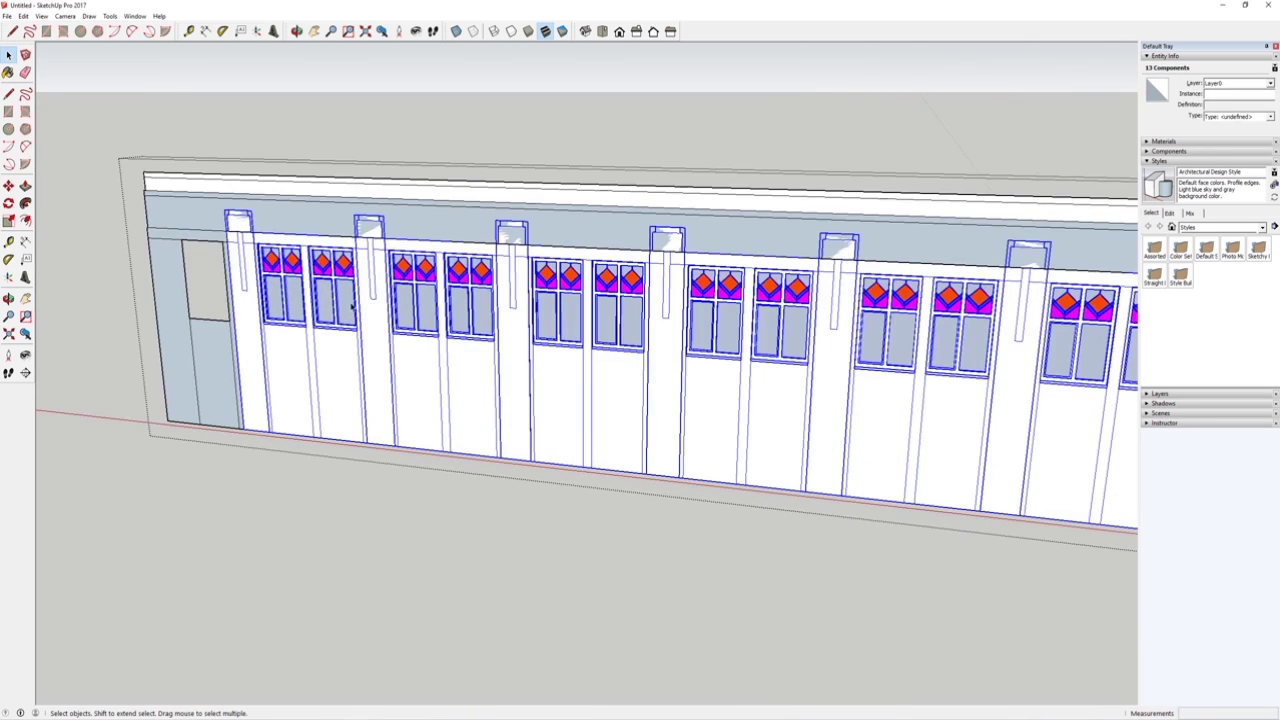
Leave the wall group and examine the leftover group's outlines overlapping the facade windows up close.
middle_click_drag(352, 307, 383, 217)
scroll(383, 217, "down", 3)
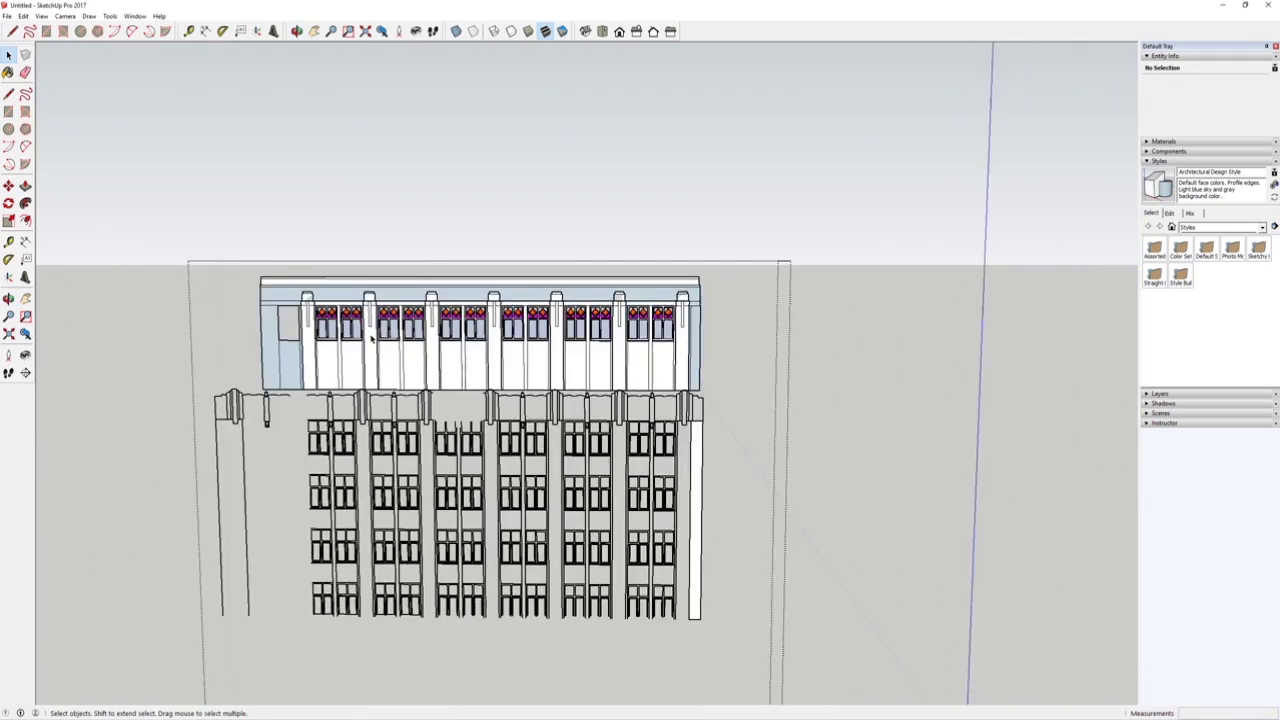
scroll(370, 340, "up", 4)
left_click(455, 326)
scroll(490, 318, "down", 3)
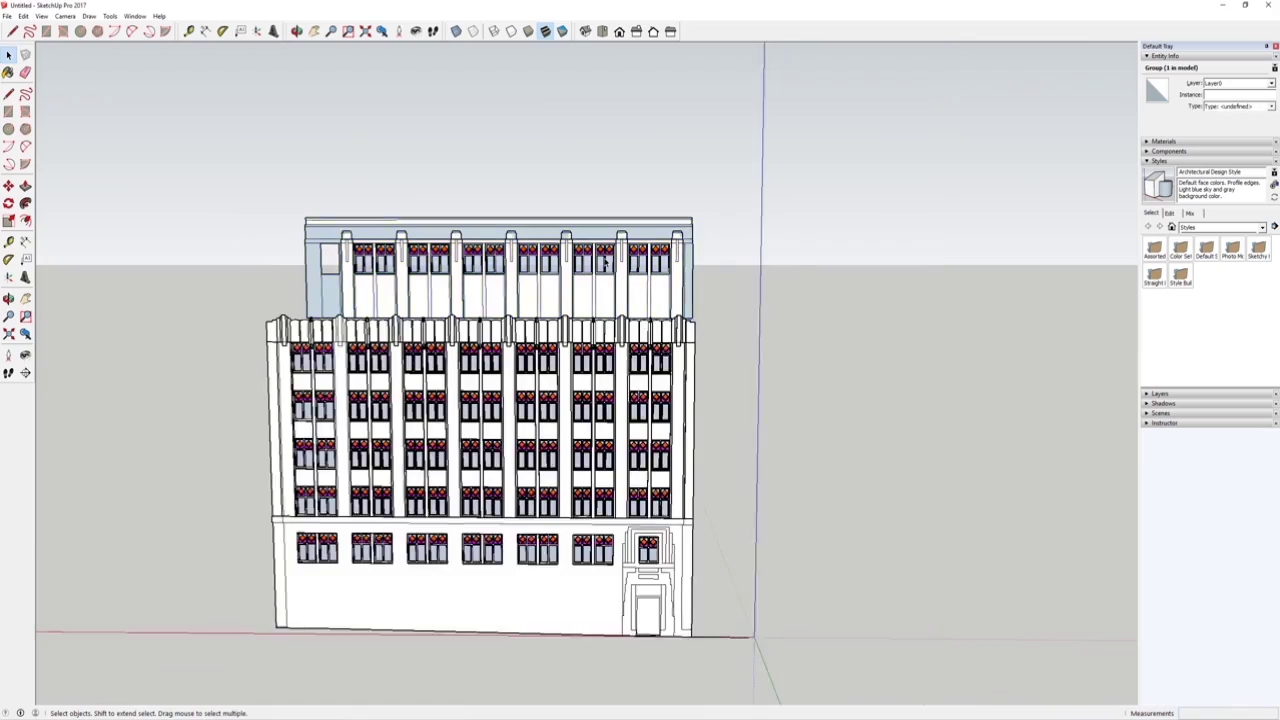
scroll(605, 263, "up", 2)
middle_click_drag(422, 336, 268, 300)
left_click(394, 324)
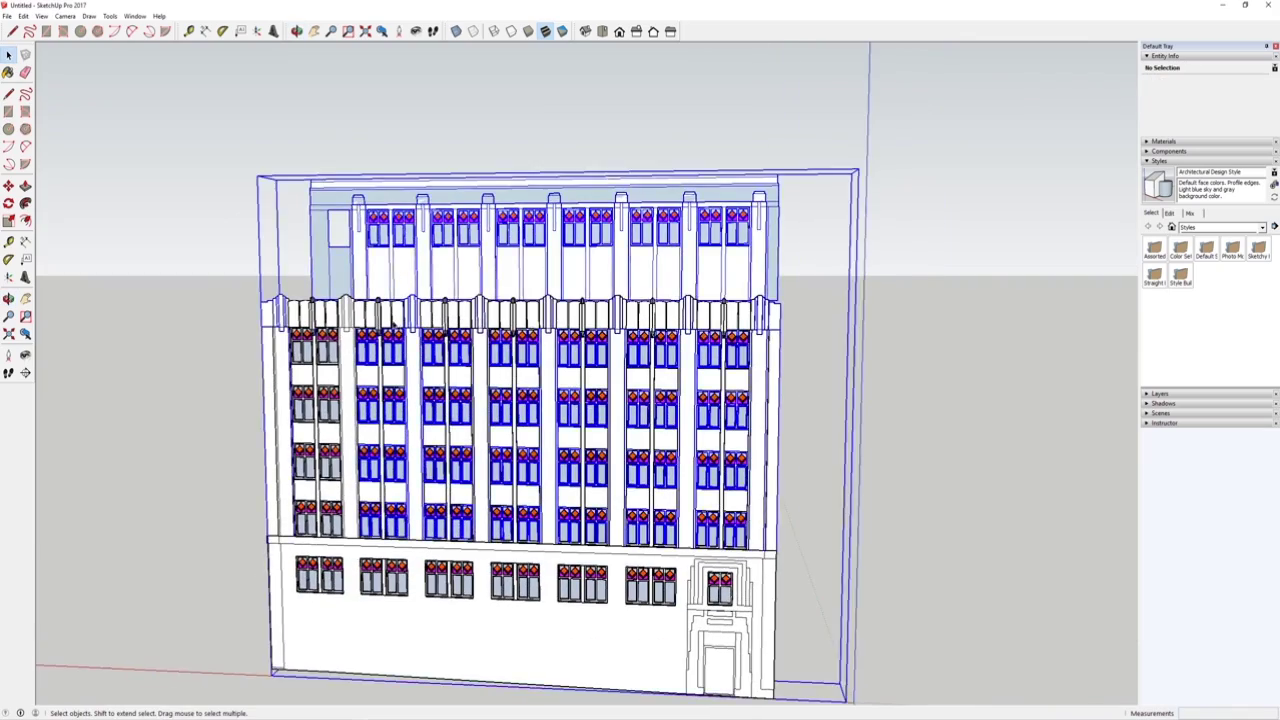
scroll(393, 325, "up", 2)
scroll(283, 325, "up", 10)
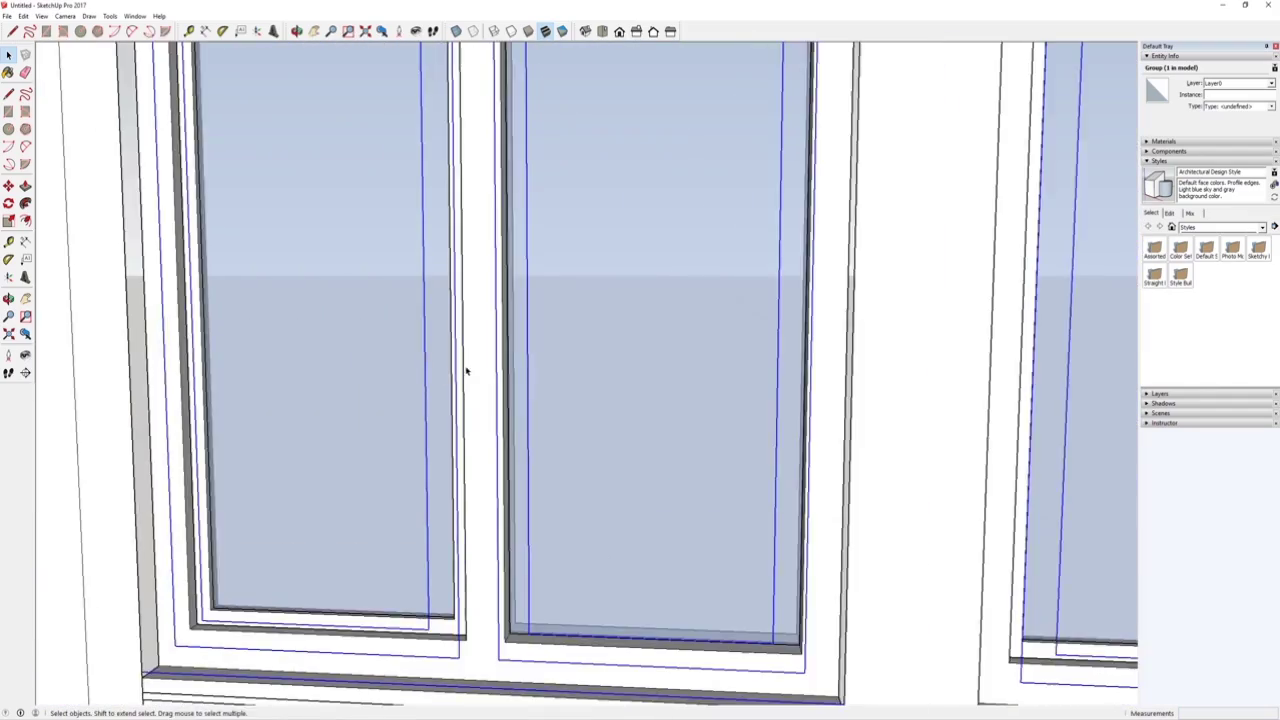
middle_click_drag(466, 371, 263, 451)
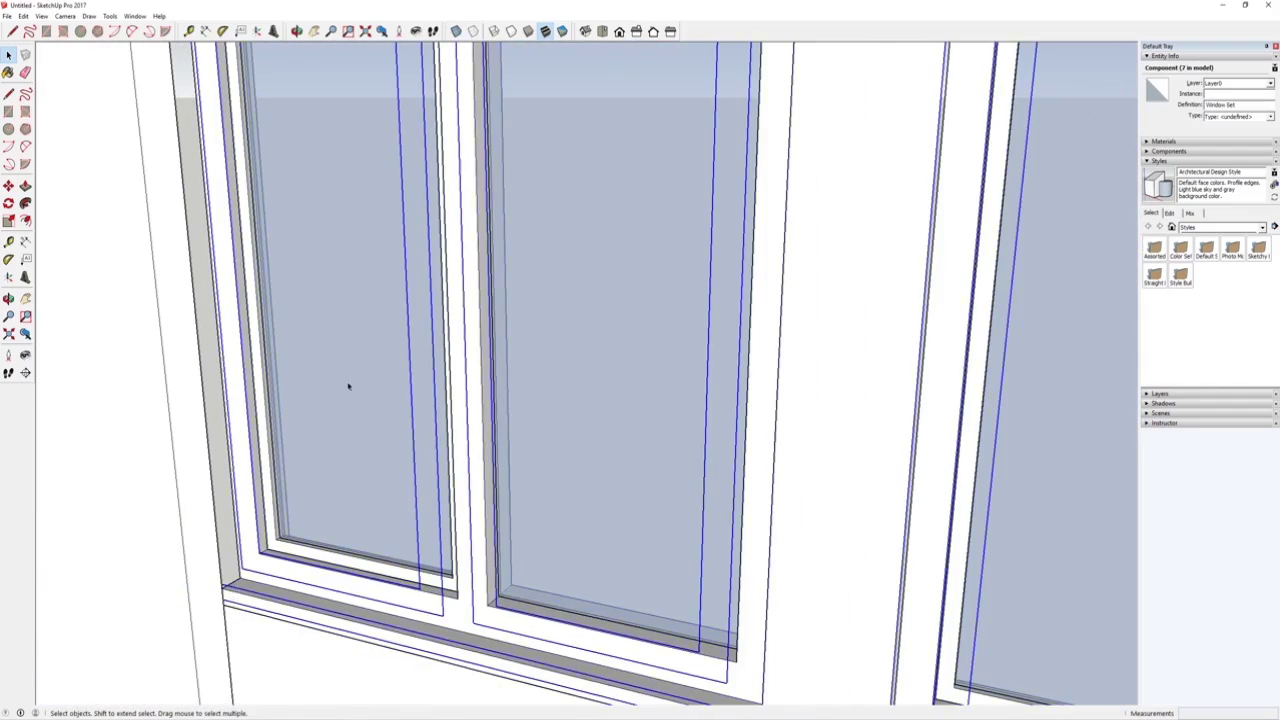
scroll(357, 334, "down", 12)
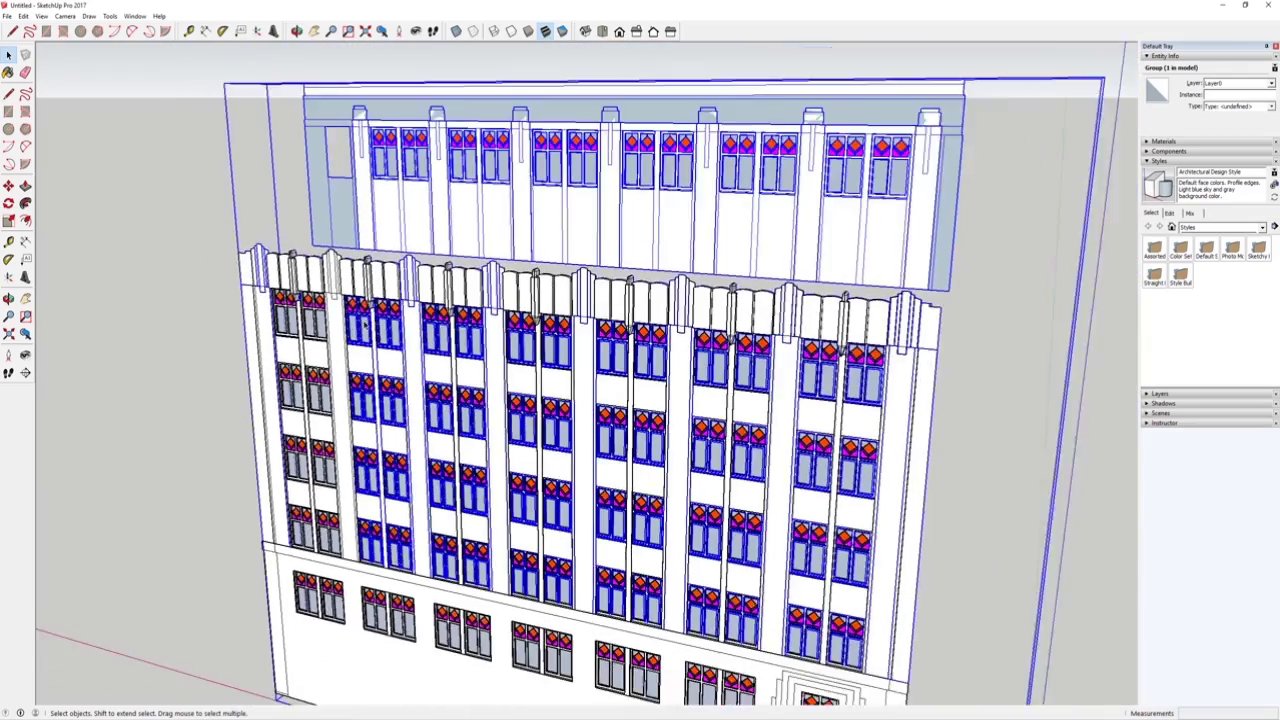
scroll(364, 324, "down", 2)
middle_click_drag(534, 449, 575, 404)
scroll(575, 404, "down", 2)
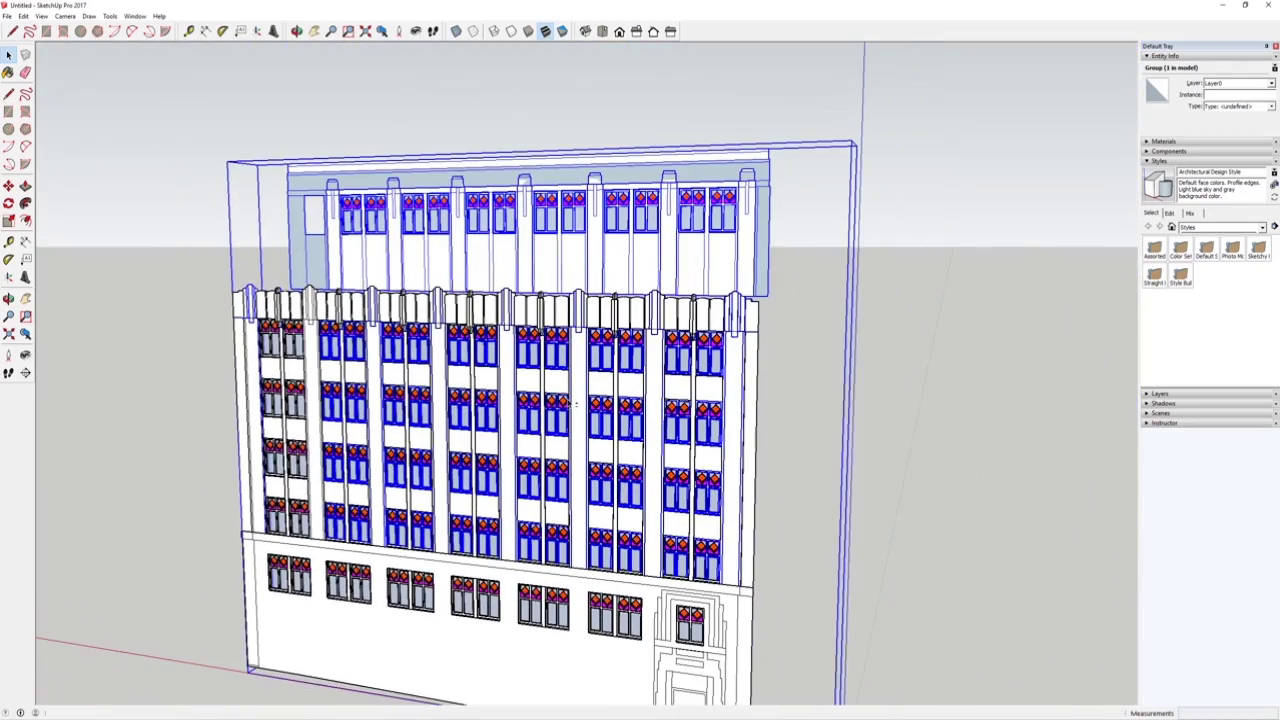
scroll(566, 440, "down", 3)
scroll(548, 535, "up", 2)
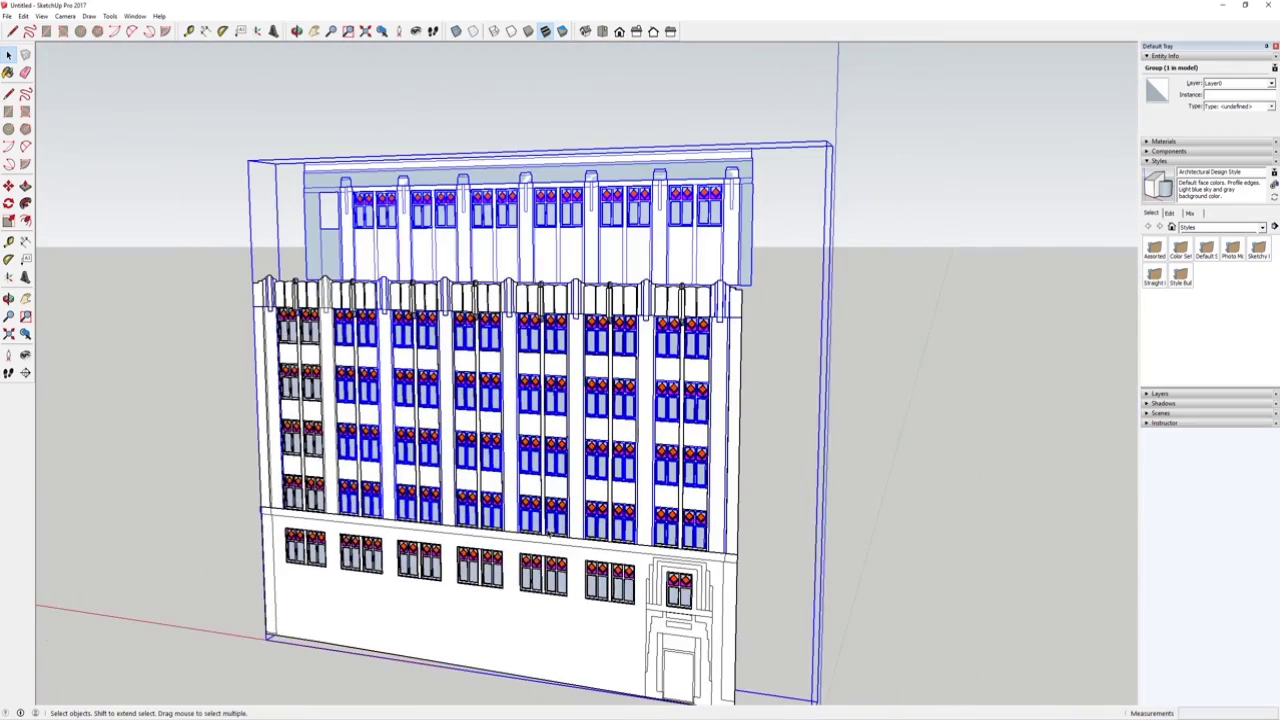
Cut the rooftop storey group out of the leftover outline group and paste it in place at the model's top level.
key("Delete")
double_click(454, 243)
left_click(447, 241)
middle_click_drag(446, 240, 428, 263)
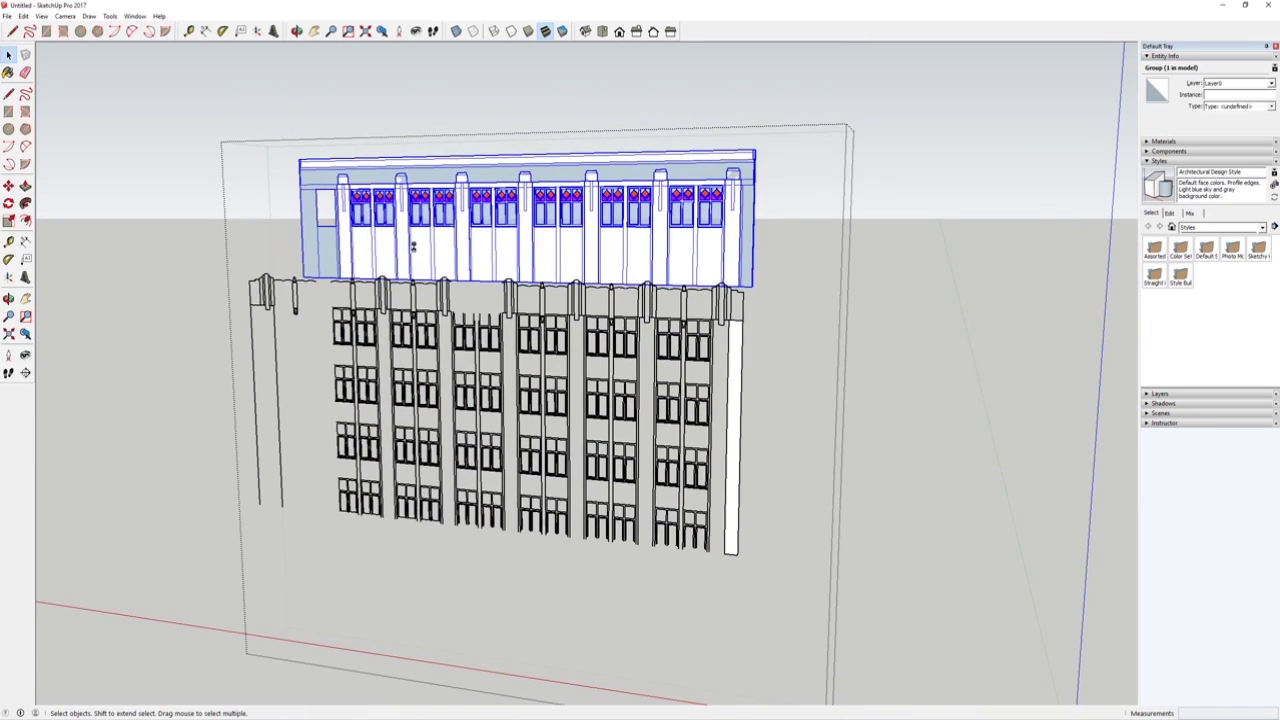
key("Delete")
key("Escape")
left_click(23, 17)
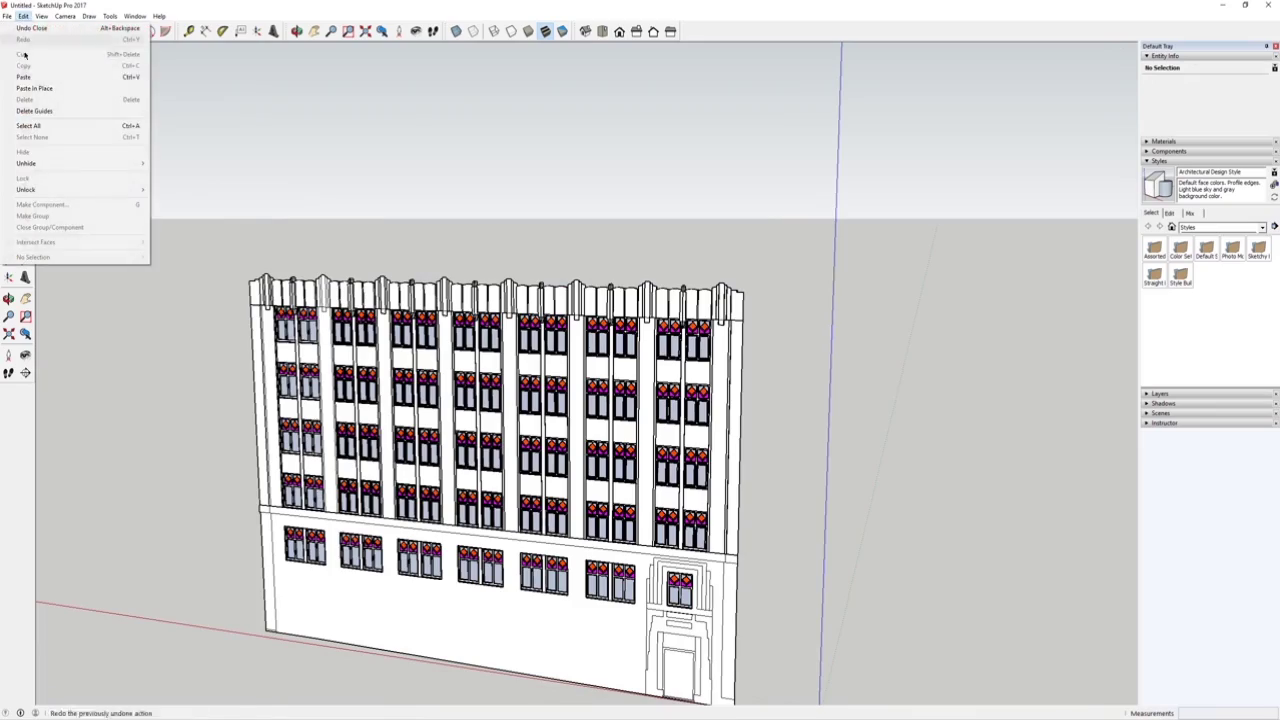
left_click(33, 88)
Delete the leftover group of window and pillar outlines behind the facade.
scroll(480, 425, "up", 5)
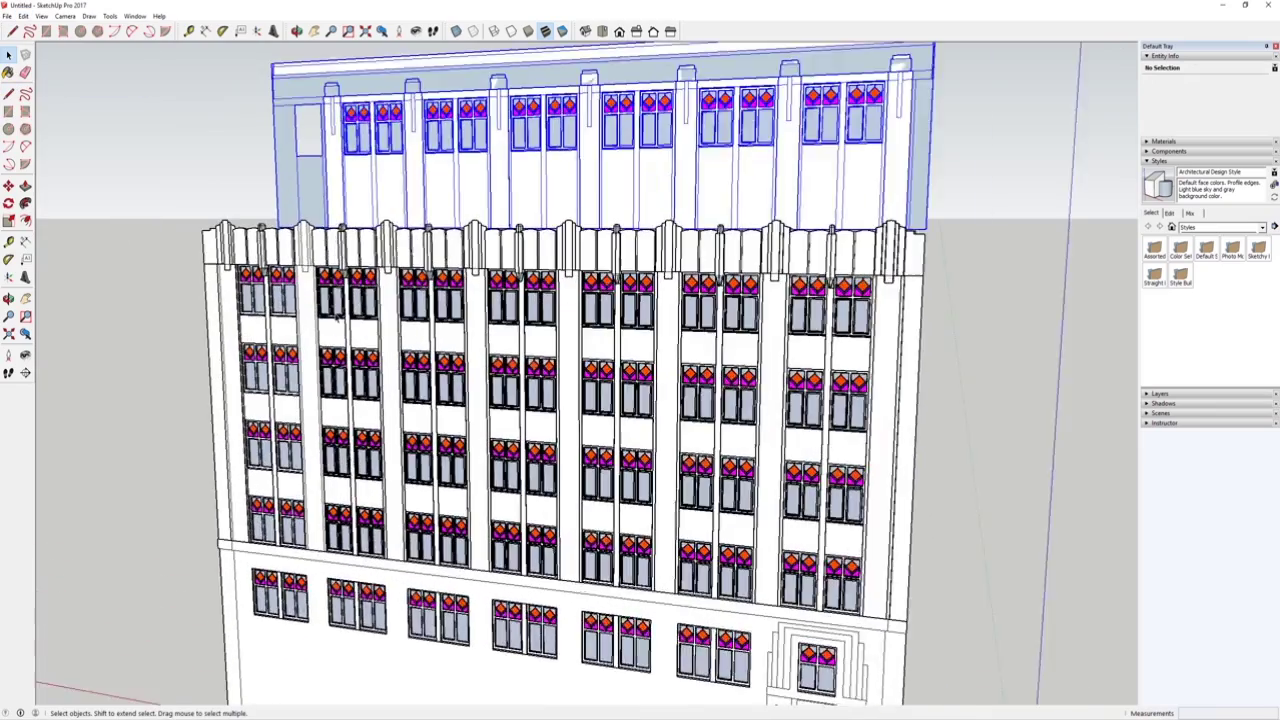
scroll(335, 320, "up", 6)
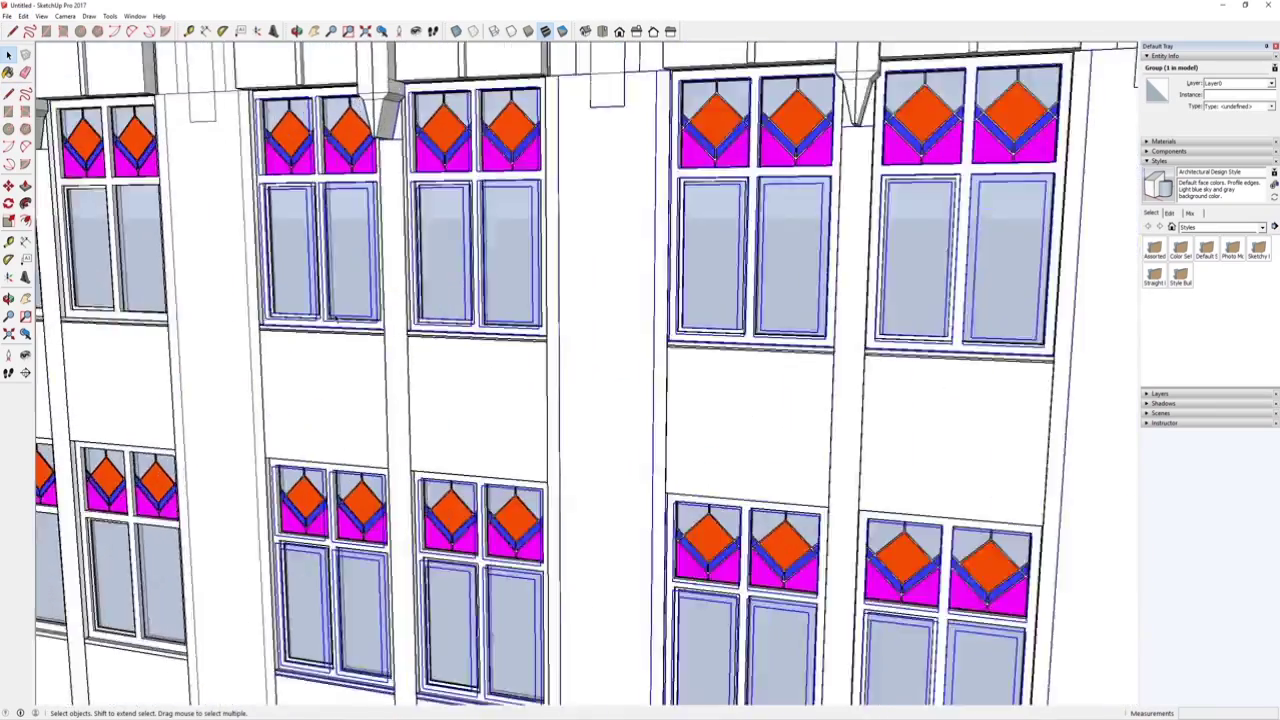
scroll(330, 335, "down", 3)
scroll(330, 343, "down", 10)
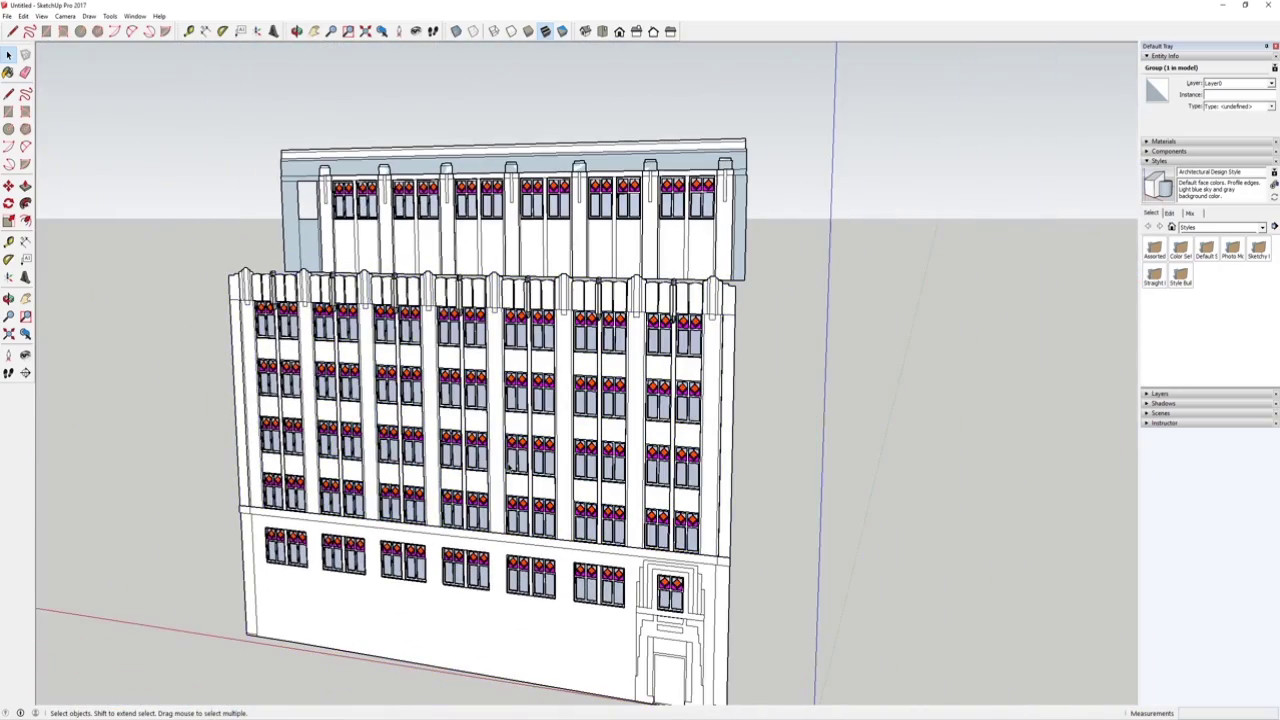
middle_click_drag(509, 463, 380, 490)
scroll(446, 296, "up", 5)
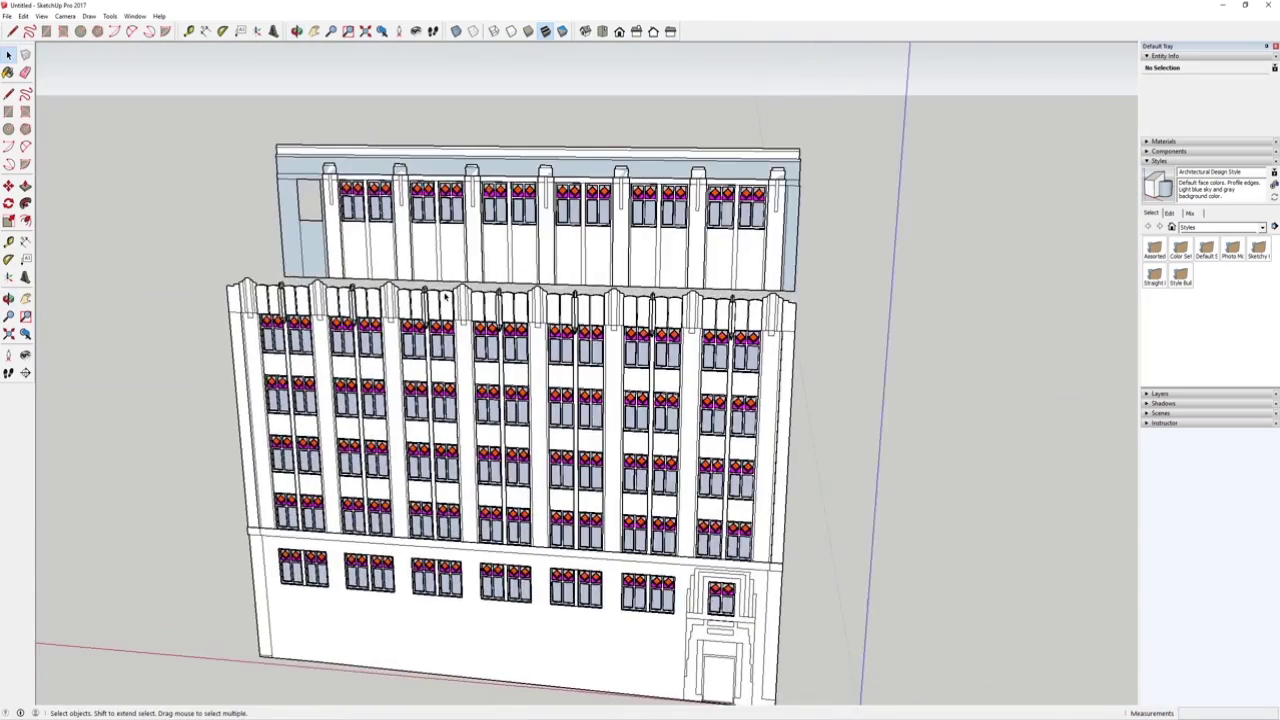
Select the blue wall faces below the upper band at both ends of the rooftop wall and make them a group.
scroll(330, 195, "up", 8)
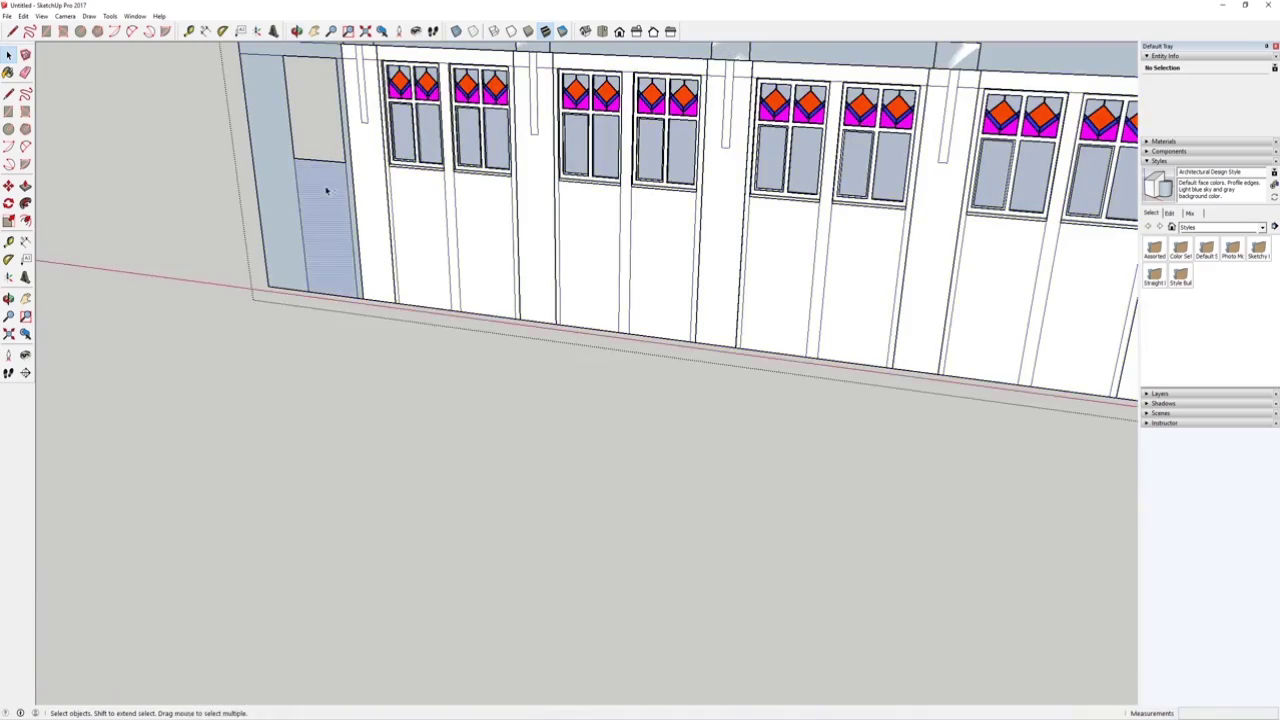
middle_click_drag(326, 190, 340, 448)
scroll(341, 444, "up", 4)
left_click(337, 400)
middle_click_drag(337, 402, 354, 451)
left_click(286, 423)
scroll(251, 389, "down", 4)
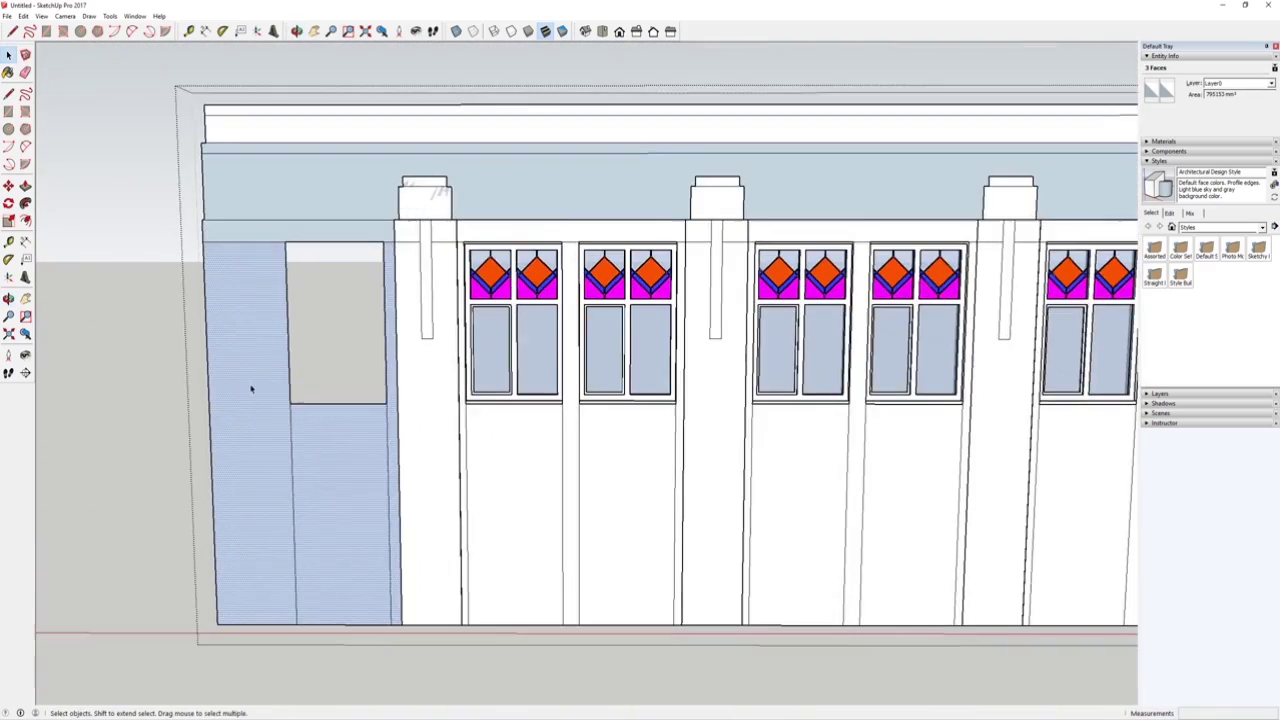
scroll(251, 392, "down", 2)
scroll(846, 374, "up", 5)
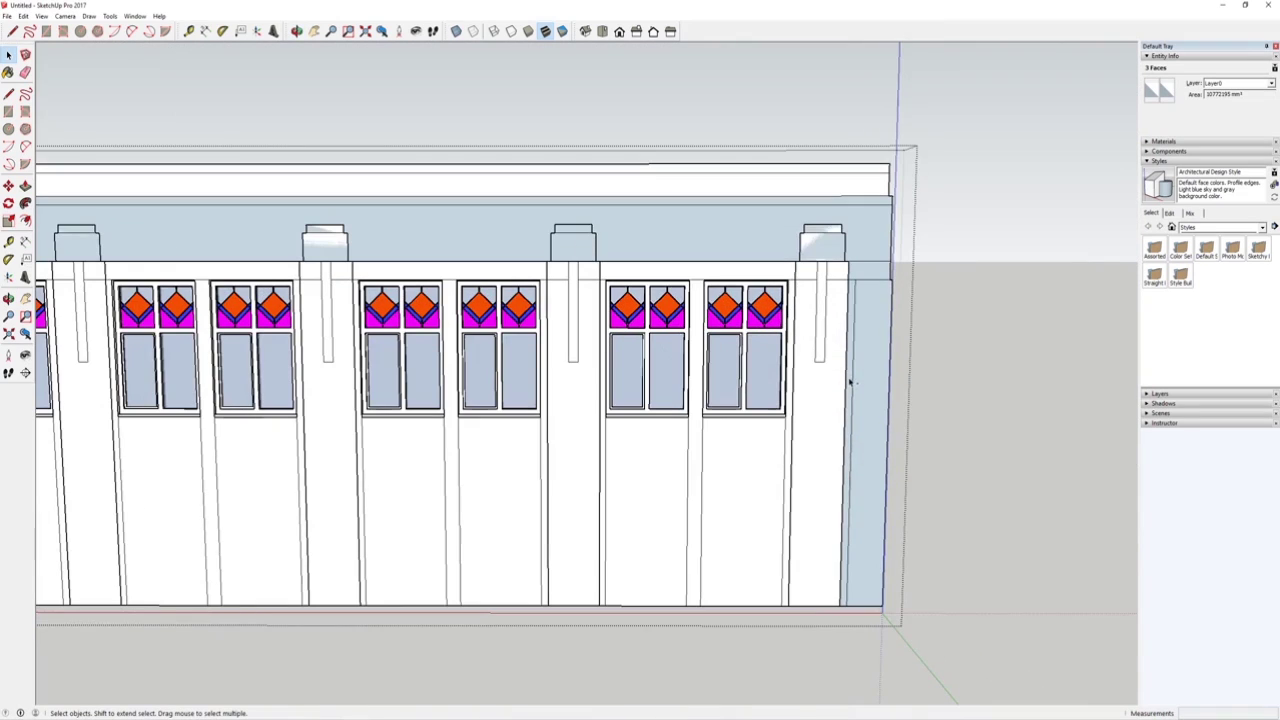
scroll(875, 596, "up", 2)
scroll(872, 590, "down", 5)
middle_click_drag(391, 543, 908, 492, "shift")
right_click(217, 464)
left_click(252, 552)
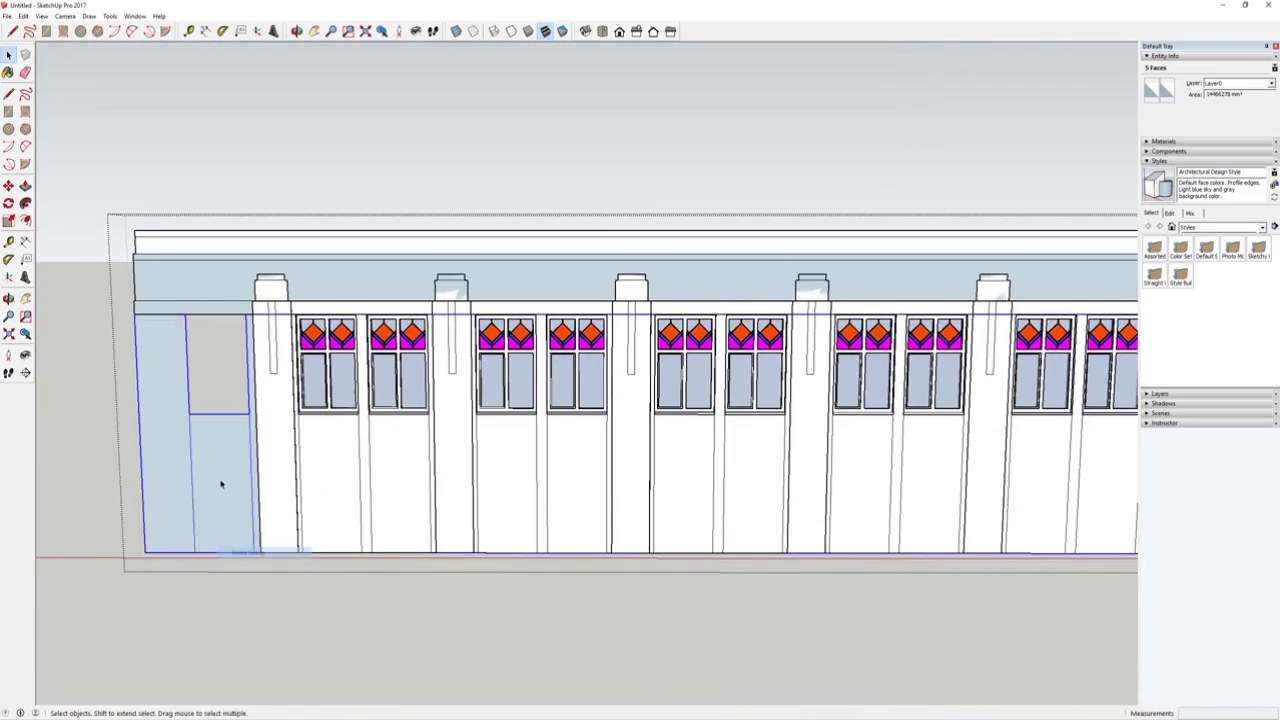
Reverse all faces inside the end panel group so their white sides face outward.
scroll(222, 480, "down", 6)
scroll(230, 460, "up", 4)
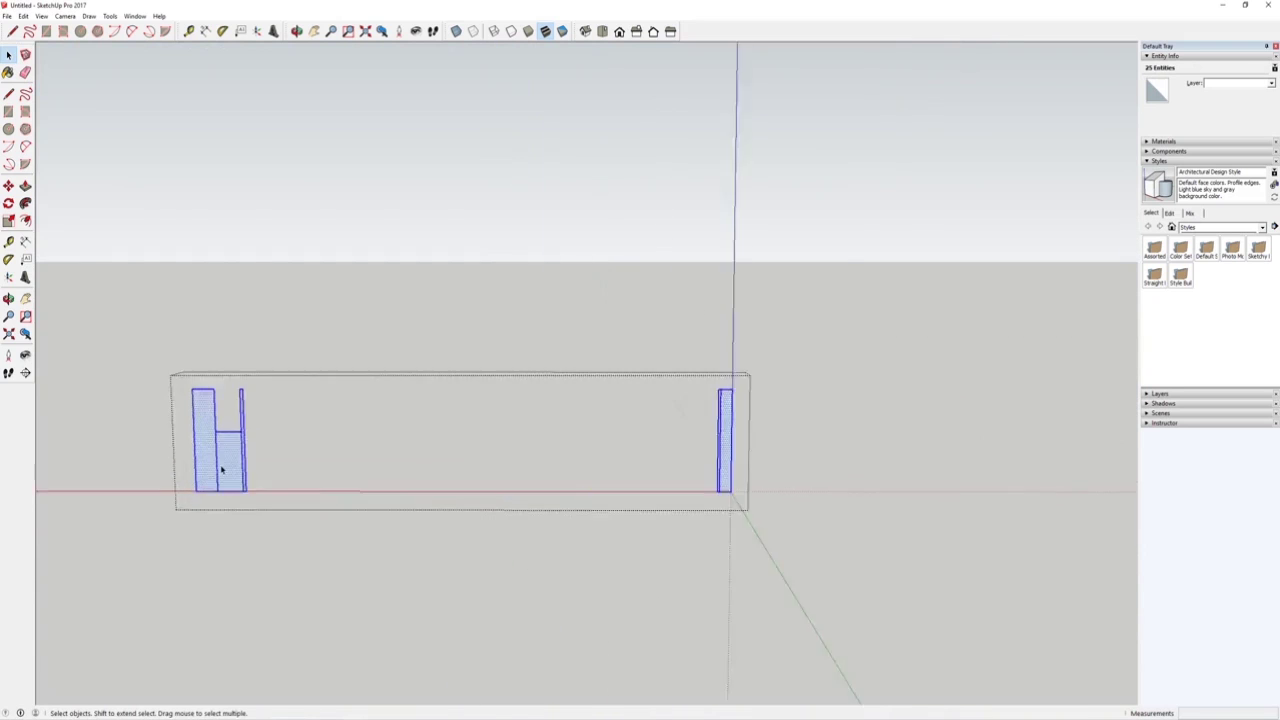
right_click(237, 461)
left_click(266, 561)
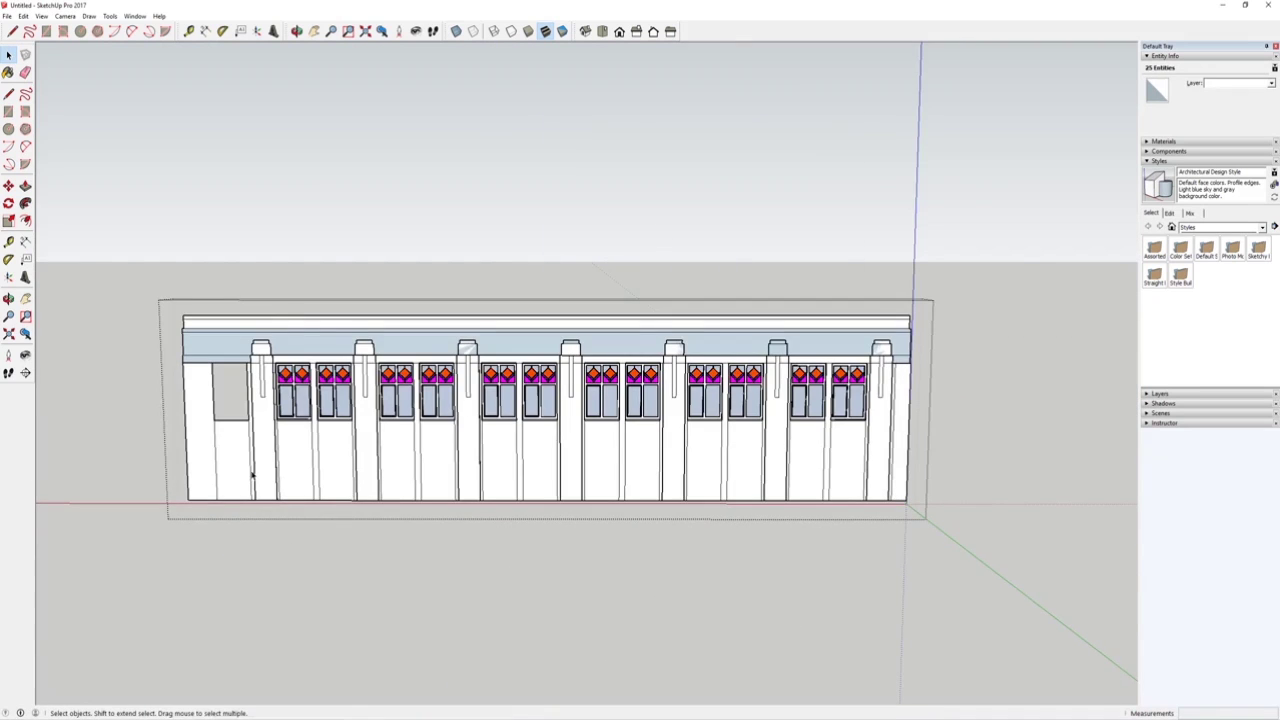
Copy a Window template component from the neighbouring bay and fit it into the empty opening in the left end bay.
scroll(263, 508, "up", 5)
scroll(453, 377, "up", 3)
scroll(410, 368, "down", 2)
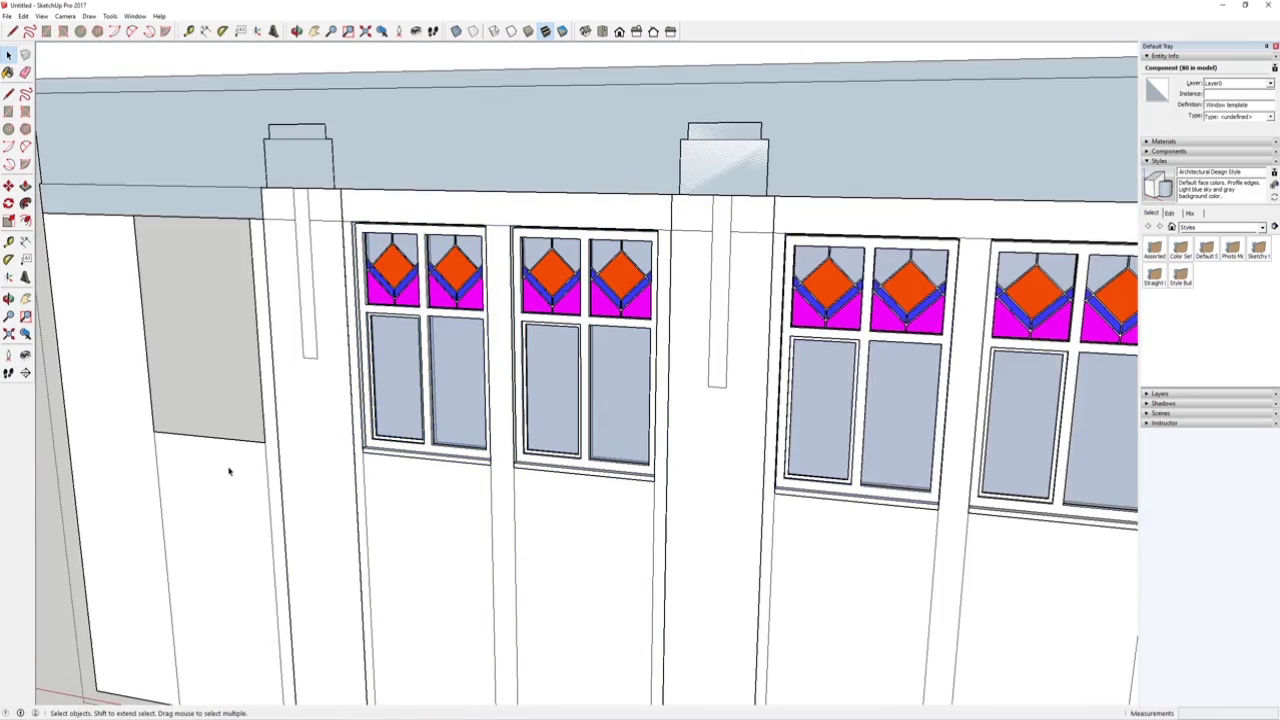
scroll(354, 551, "up", 5)
scroll(334, 537, "up", 1)
key("ctrl+v")
left_click(75, 456)
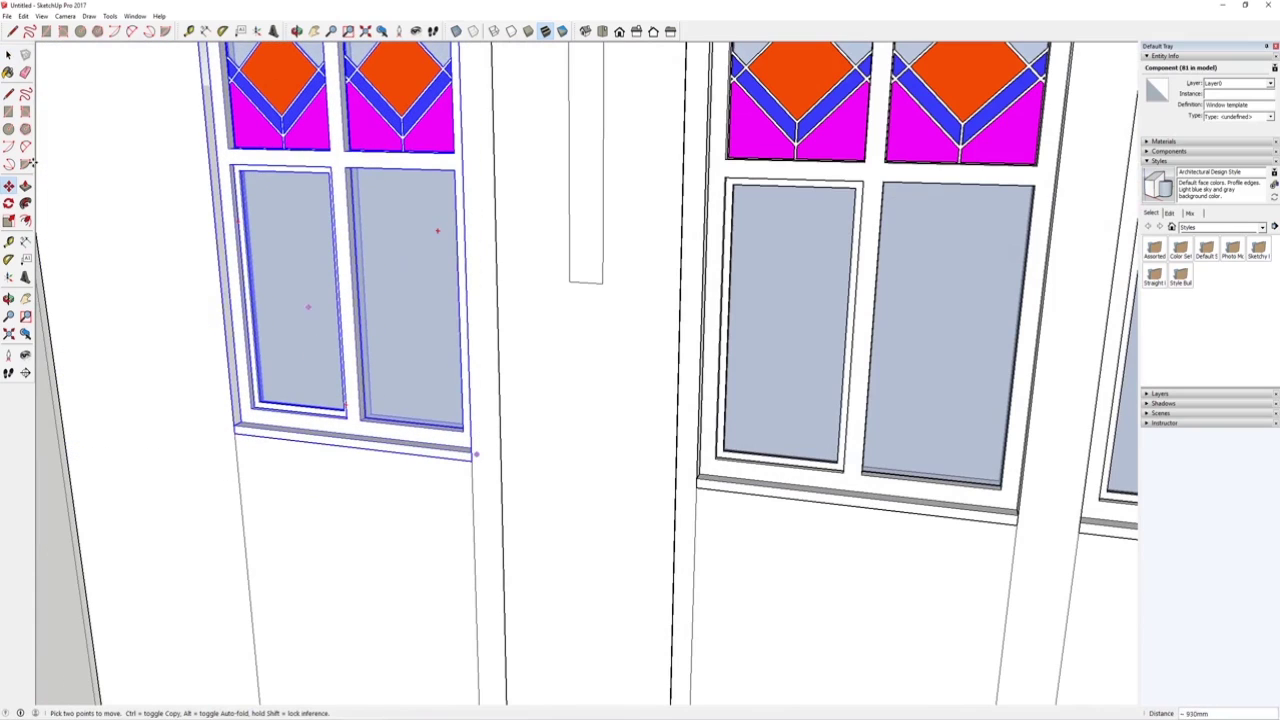
left_click(141, 227)
key("space")
Examine the whole rooftop wall and the window placed in its left end bay from several angles.
scroll(337, 328, "down", 10)
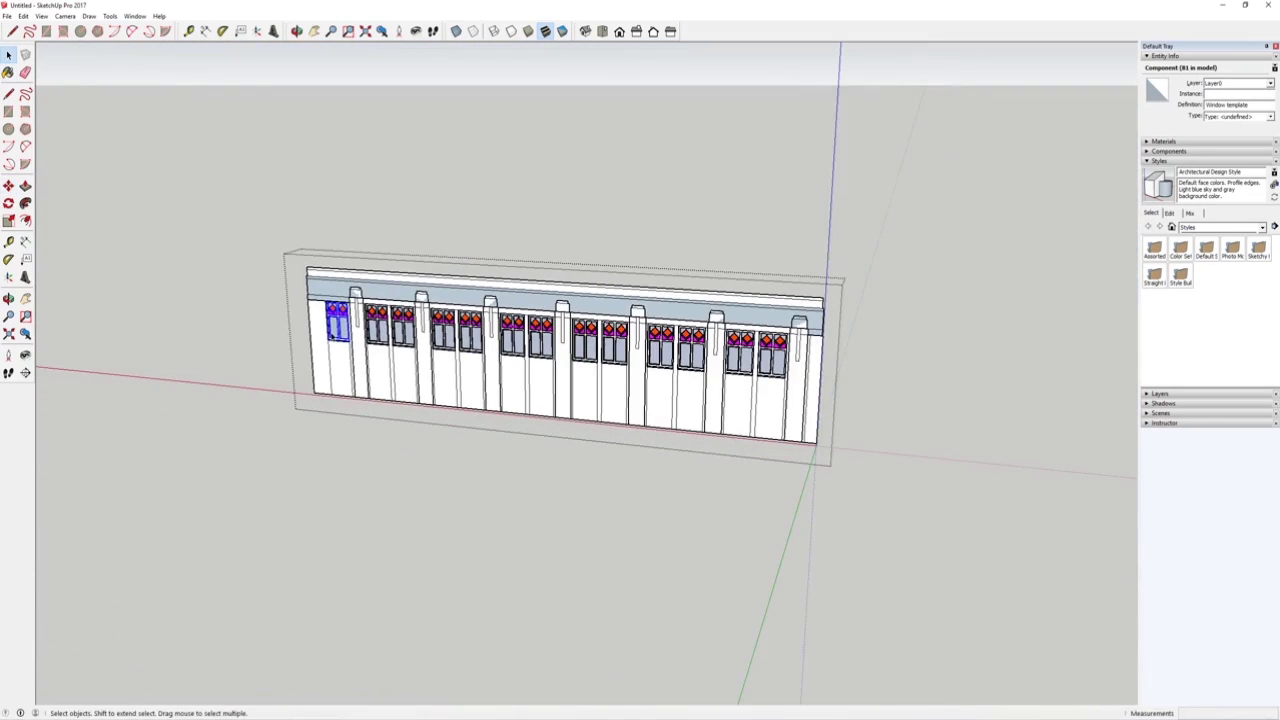
scroll(335, 347, "up", 5)
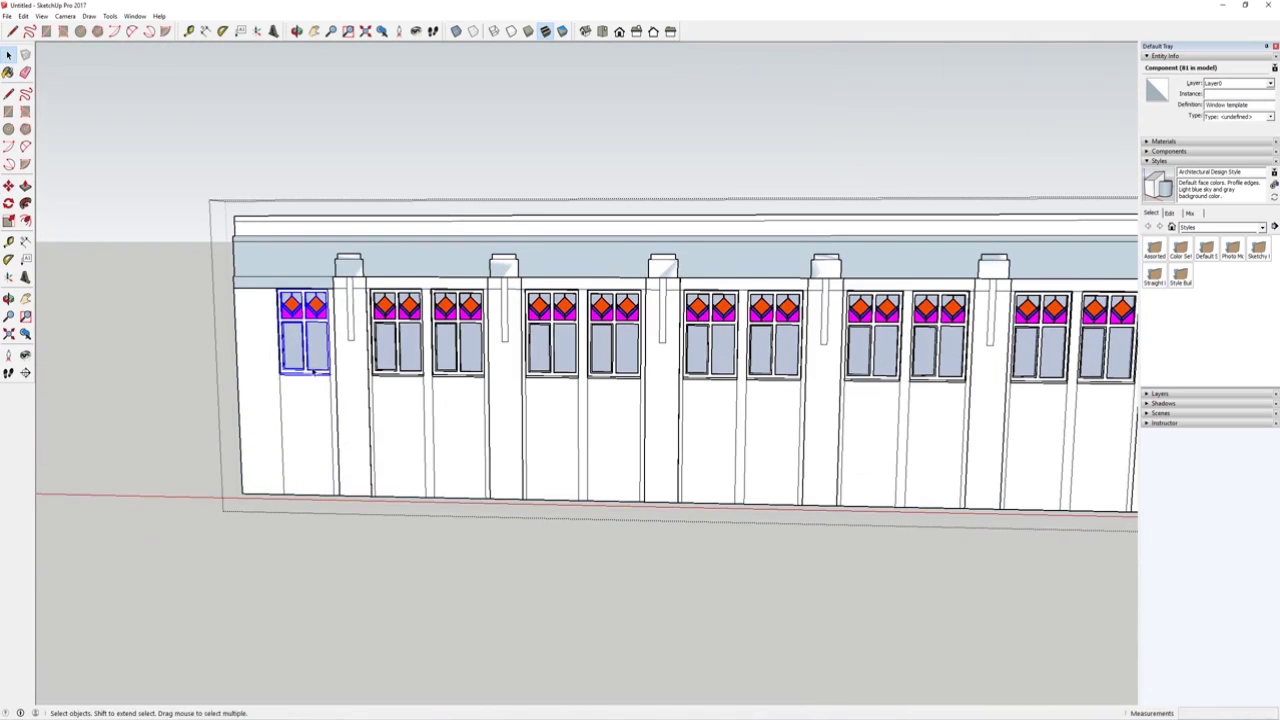
scroll(313, 370, "down", 3)
scroll(373, 330, "up", 3)
scroll(343, 400, "down", 3)
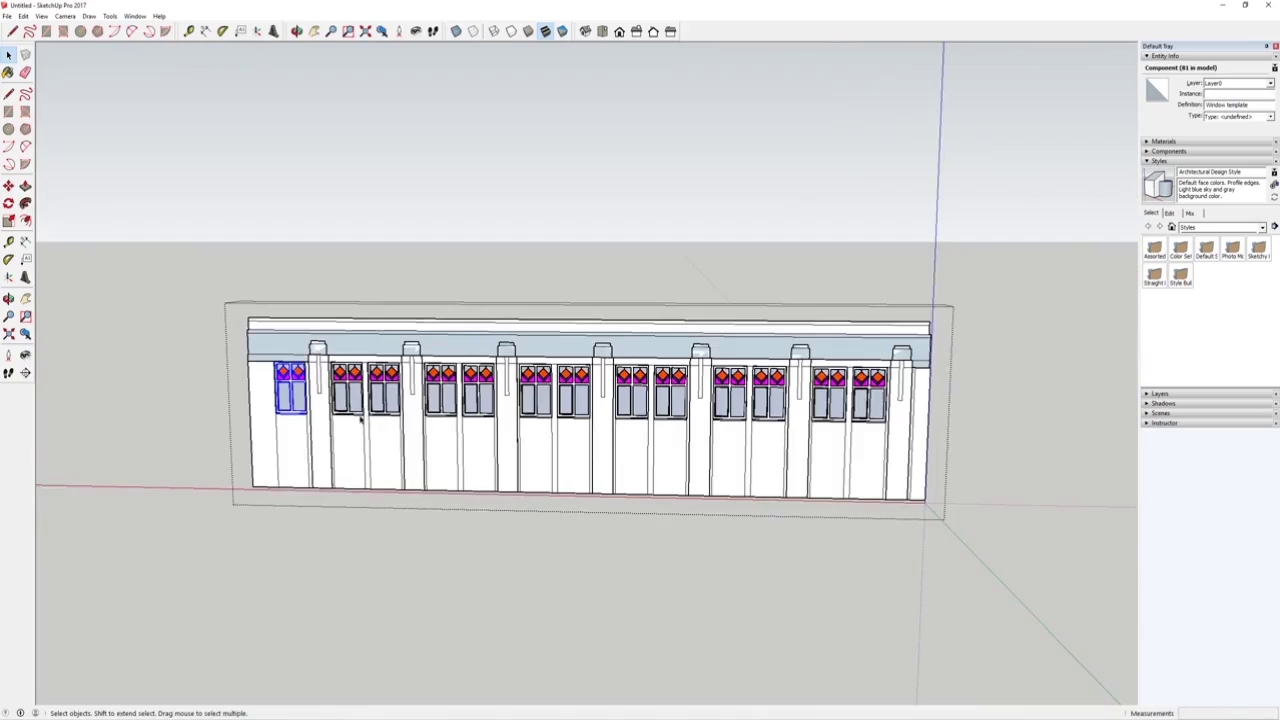
scroll(533, 438, "up", 3)
middle_click_drag(421, 395, 347, 412)
scroll(346, 413, "down", 1)
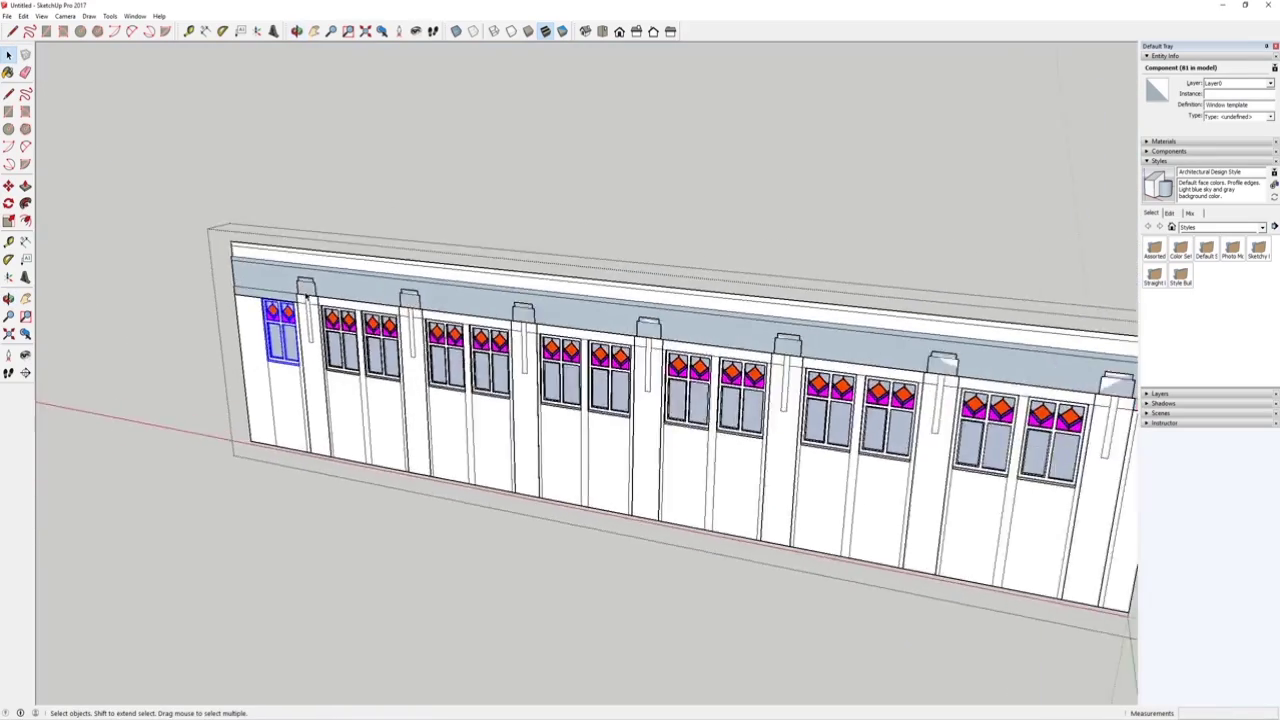
Select the five long blue and white faces forming the upper bands of the rooftop wall and make them a group.
scroll(297, 289, "up", 6)
scroll(305, 362, "down", 2)
scroll(305, 362, "down", 3)
scroll(232, 319, "up", 5)
left_click(229, 328)
left_click(222, 349)
left_click(191, 250)
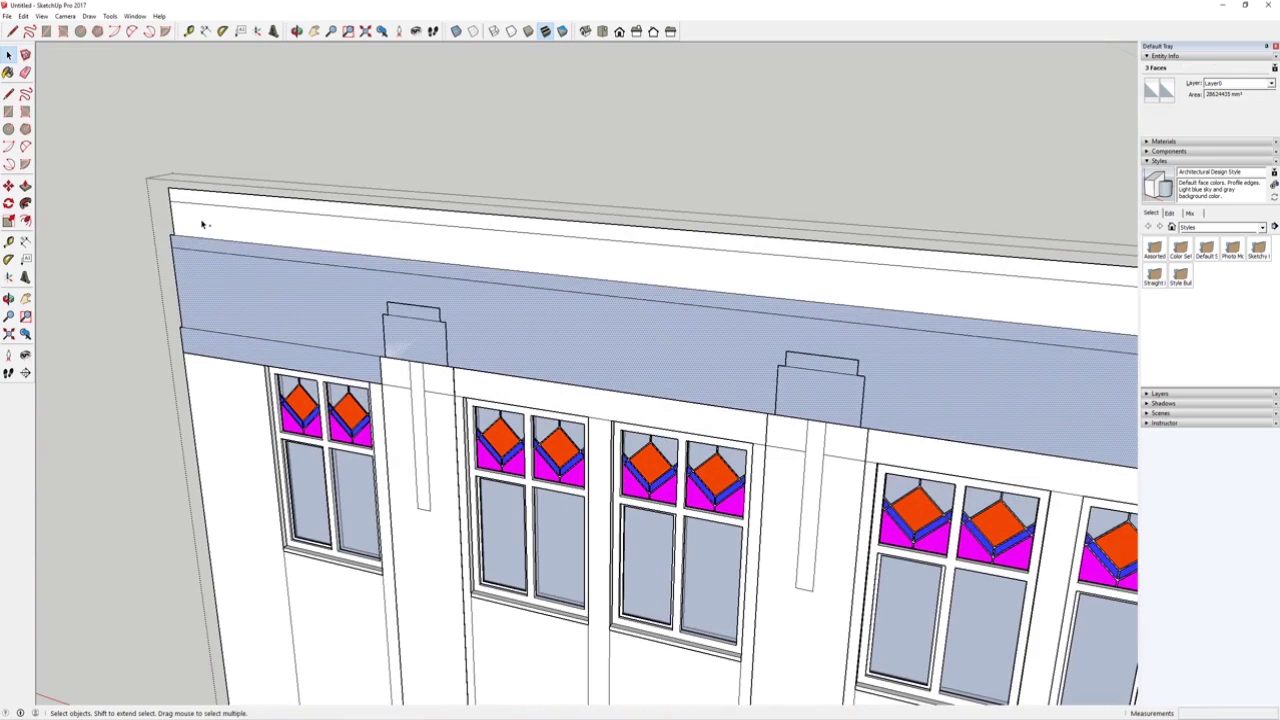
left_click(208, 226, "shift")
left_click(251, 312)
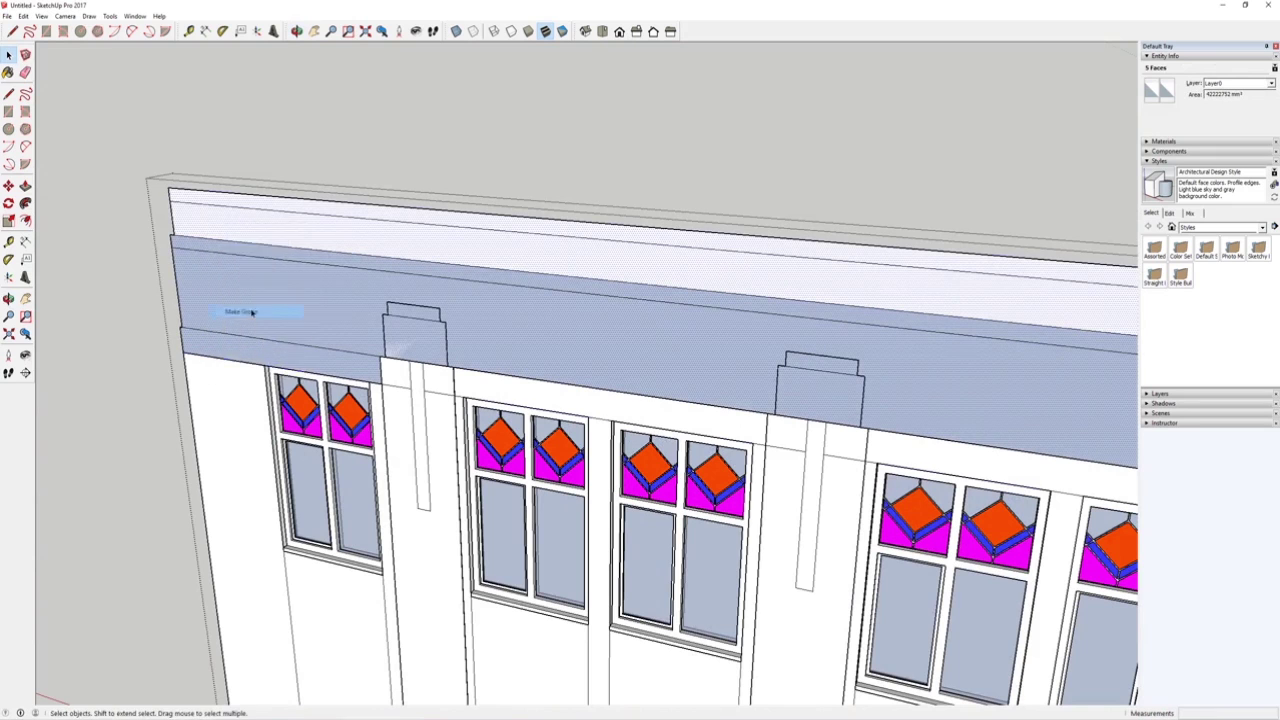
scroll(251, 289, "down", 6)
scroll(251, 289, "up", 1)
key("m")
left_click(273, 261)
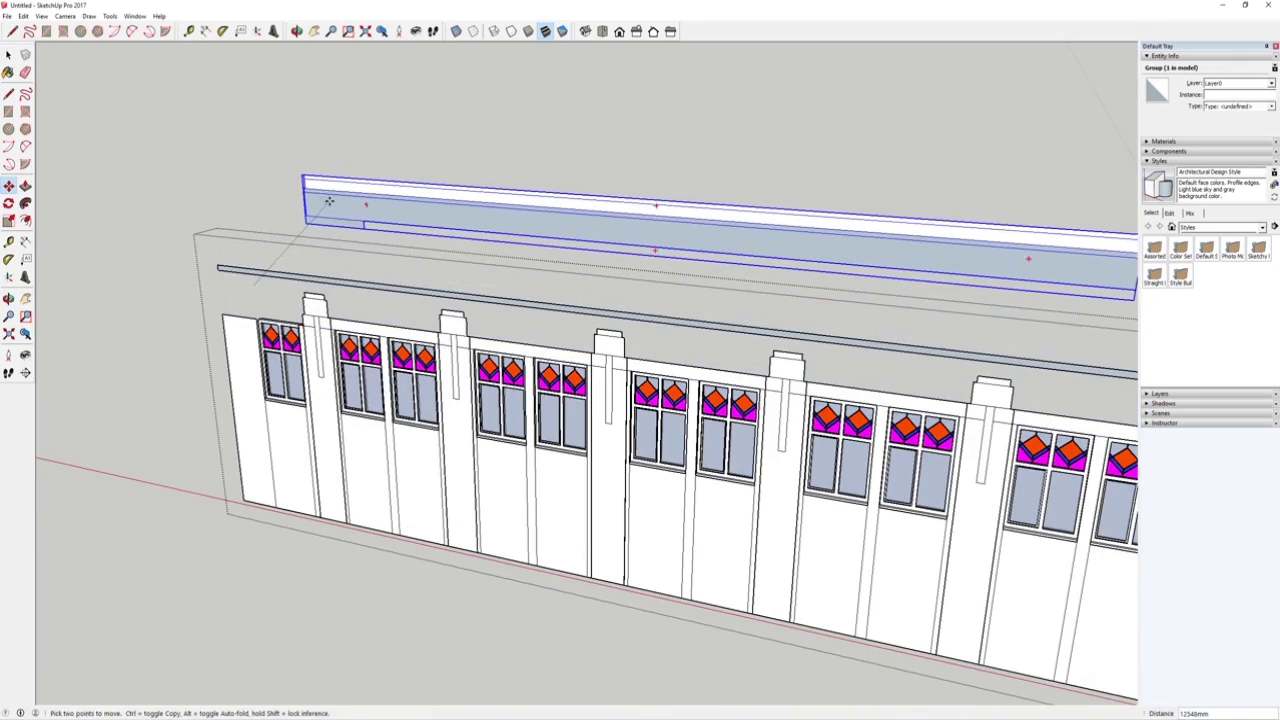
key("Escape")
left_click(10, 56)
scroll(225, 305, "up", 5)
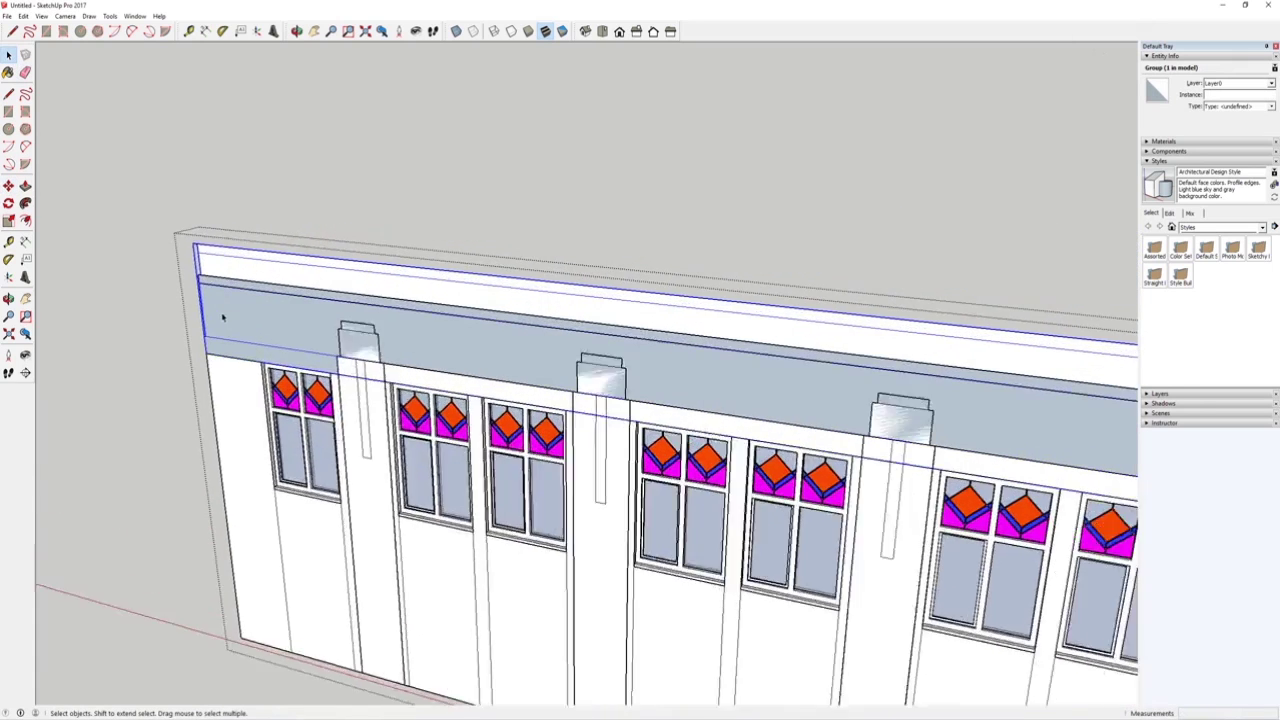
Move the upper band group away from the wall and delete the leftover thin strip behind it.
left_click(157, 289)
scroll(237, 316, "down", 3)
key("m")
left_click(258, 320)
left_click(318, 306)
triple_click(200, 279)
scroll(200, 281, "down", 6)
scroll(200, 281, "up", 1)
scroll(200, 283, "up", 1)
key("Delete")
scroll(231, 294, "up", 4)
scroll(231, 300, "down", 5)
Move the upper band group back onto the wall, aligning its lower corner with the corner of the right end bay.
middle_click_drag(485, 451, 760, 380)
scroll(762, 378, "up", 4)
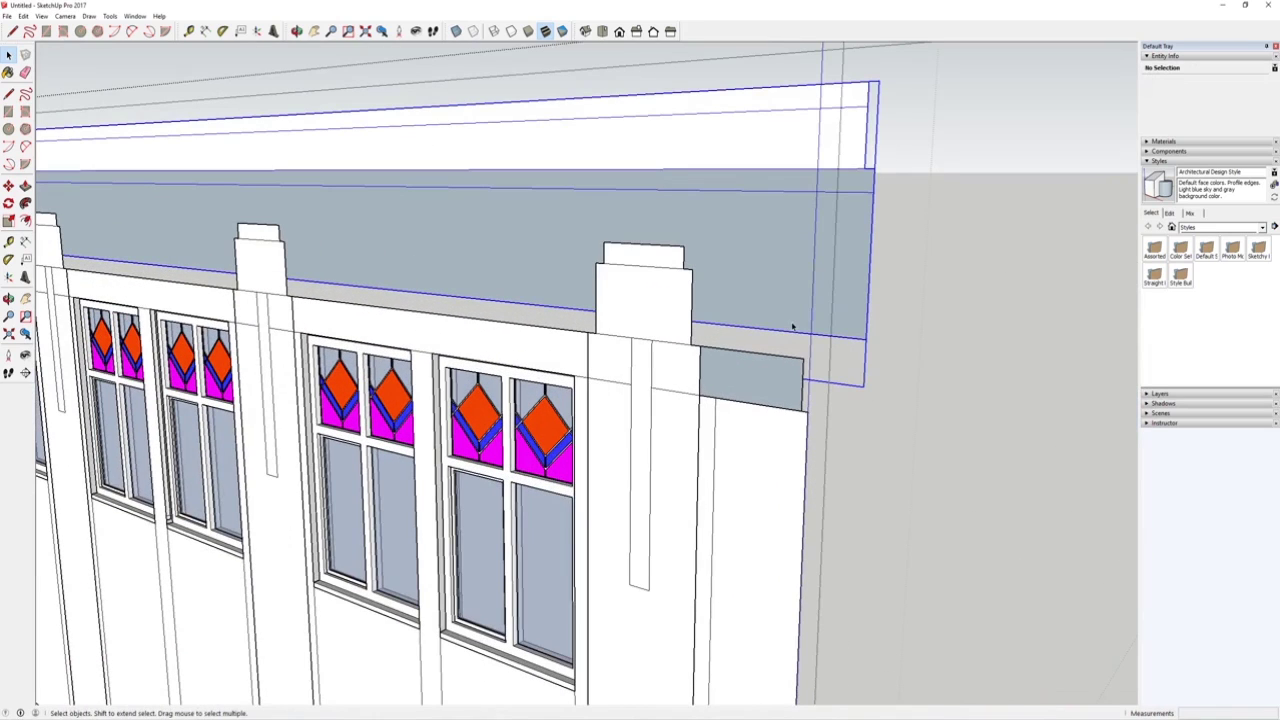
left_click(792, 326)
key("m")
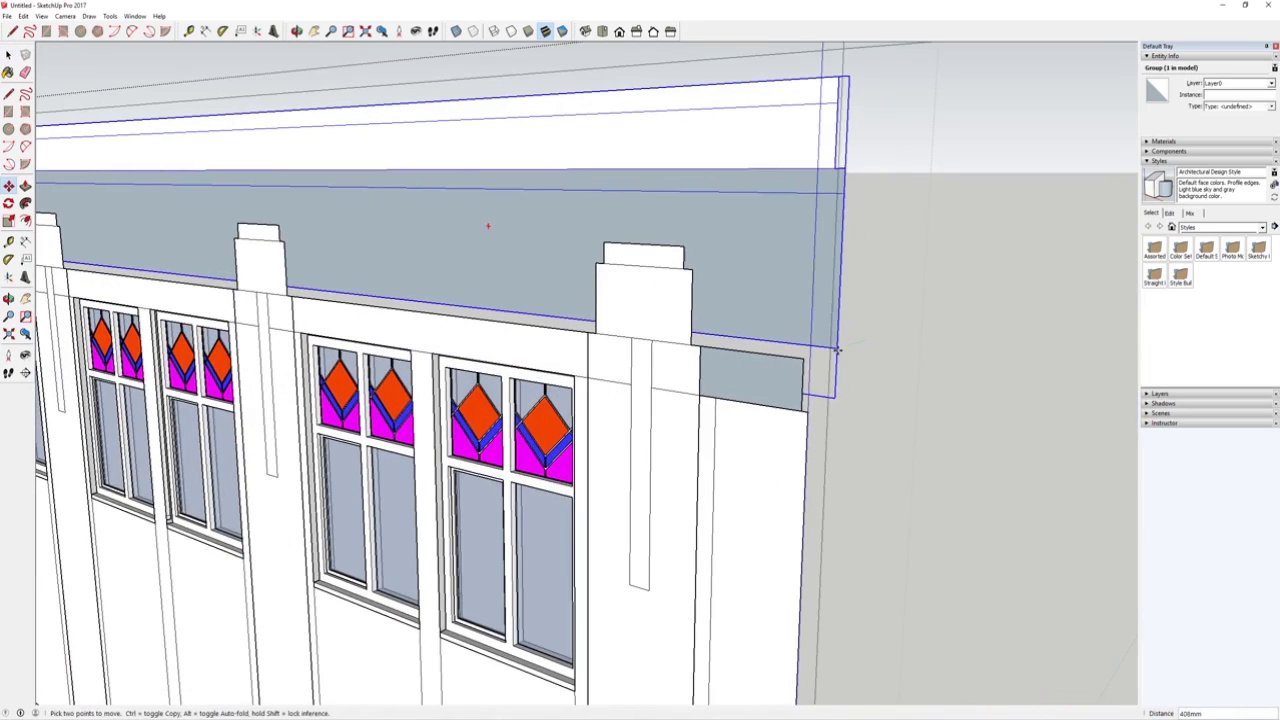
left_click(798, 362)
key("space")
scroll(490, 350, "down", 3)
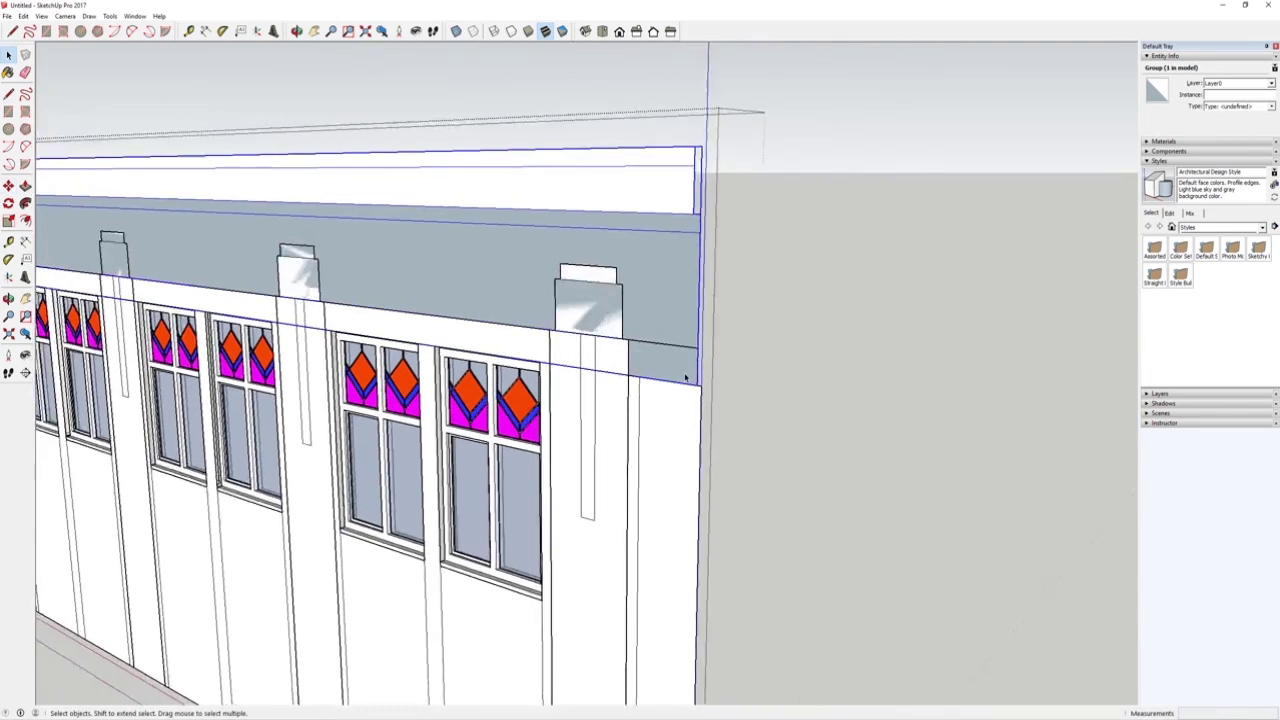
Cut the blue strip faces below the band at the wall's ends and paste them in place inside the band group.
scroll(668, 363, "up", 3)
right_click(656, 357)
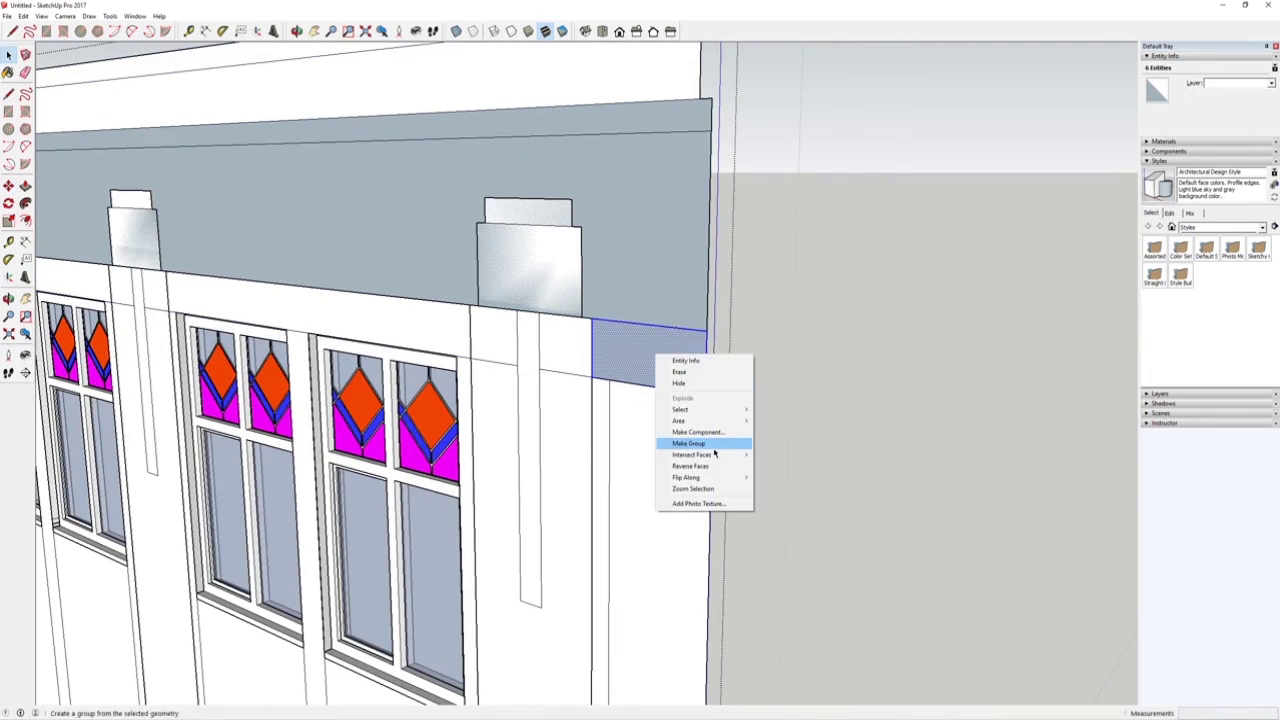
left_click(622, 357)
key("Delete")
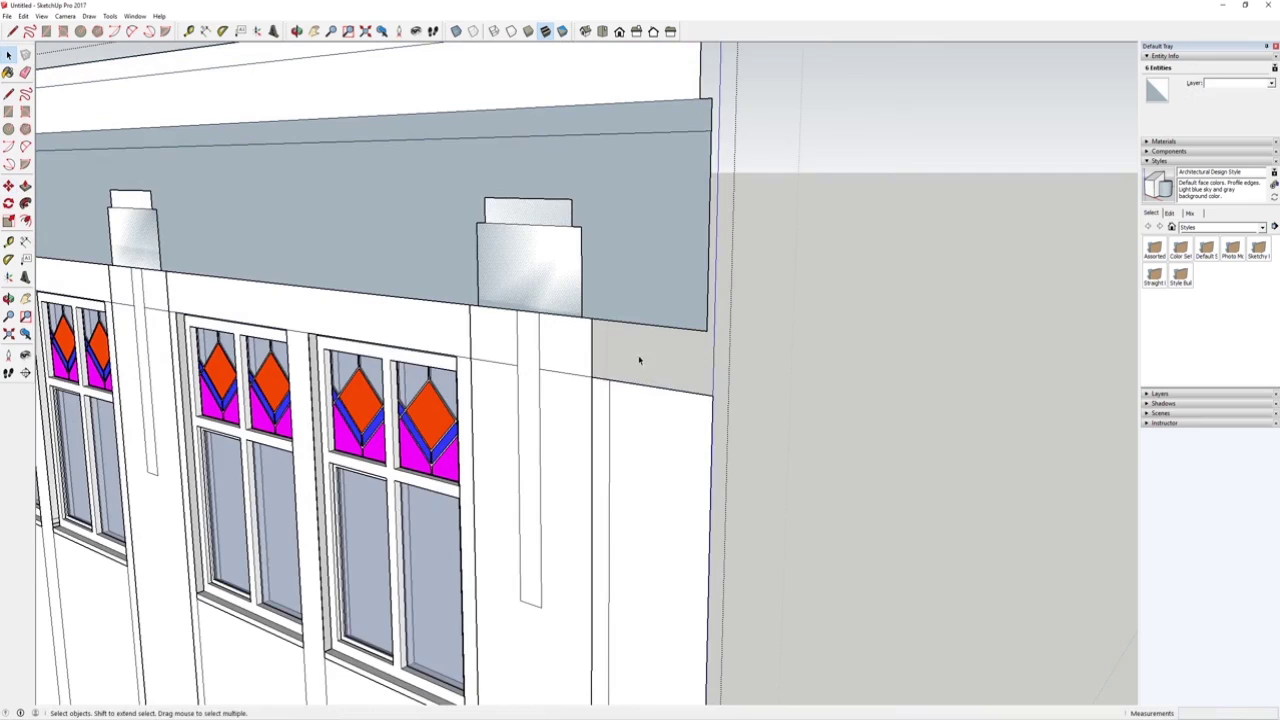
double_click(597, 257)
left_click(20, 16)
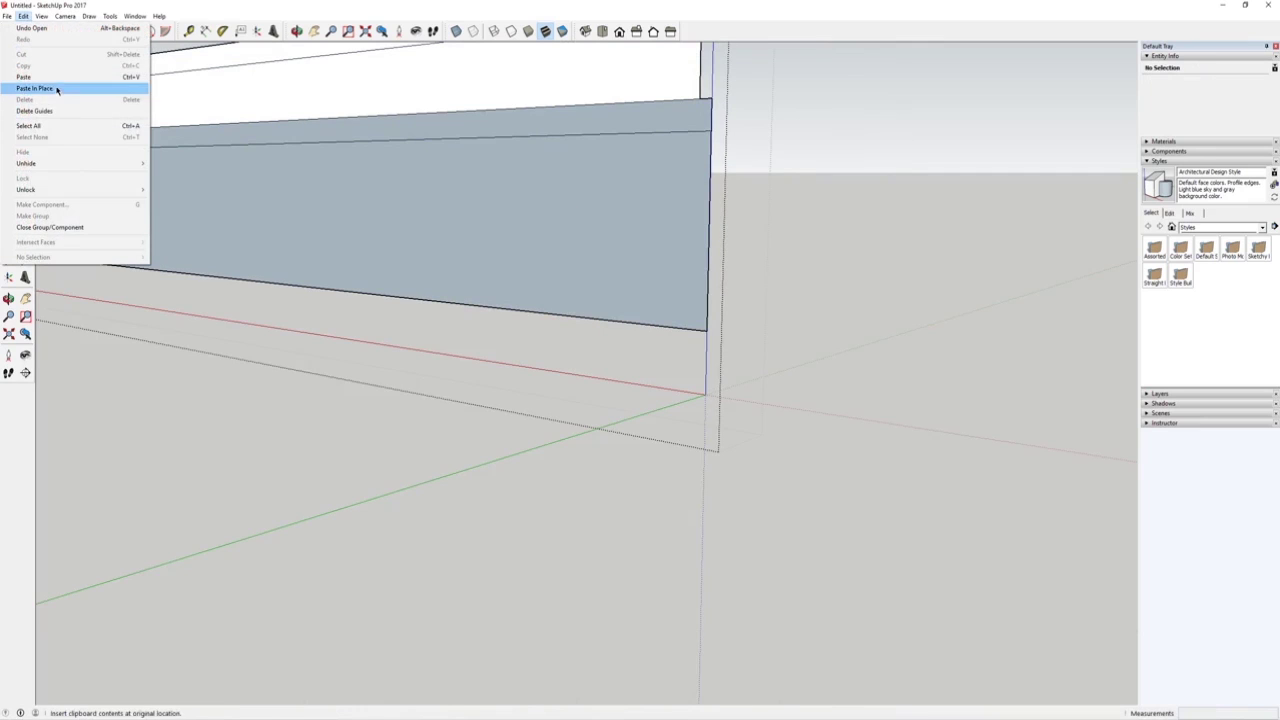
left_click(63, 88)
Select the band group's blue faces, including the short strips at both lower ends, and reverse them so their white sides face outward.
scroll(654, 283, "down", 5)
scroll(654, 285, "up", 4)
left_click(652, 273)
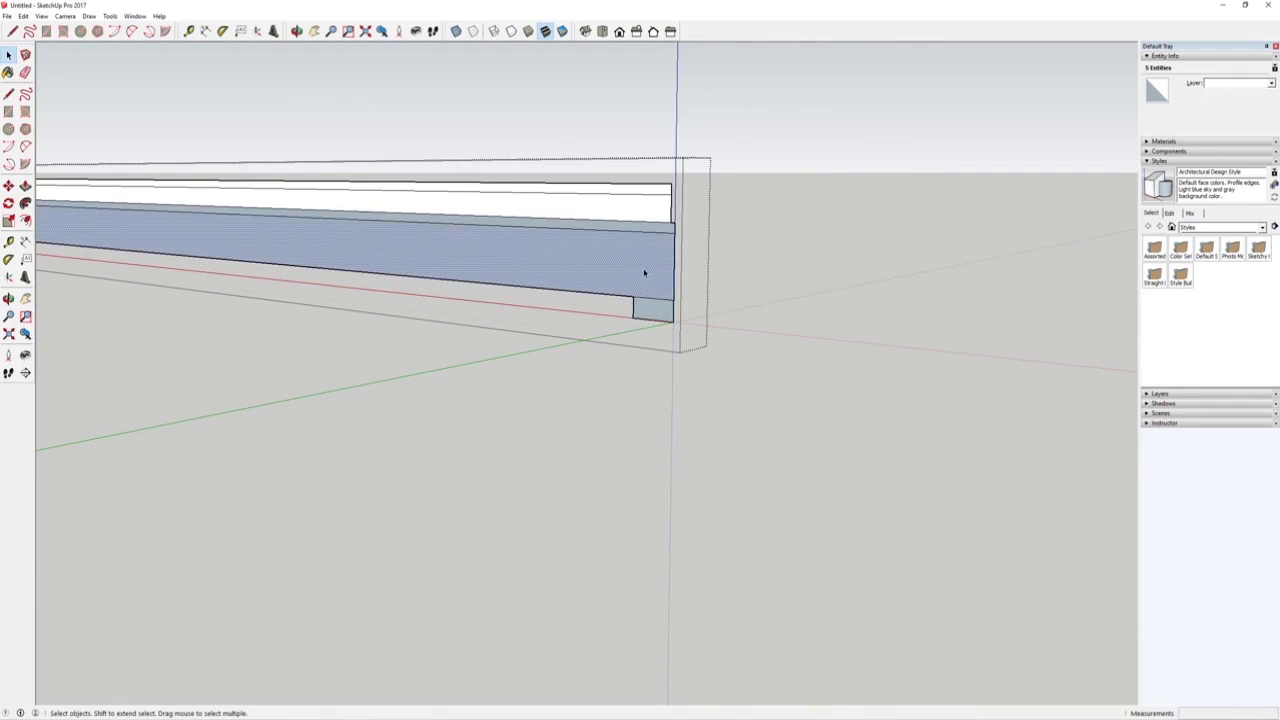
scroll(645, 273, "up", 1)
right_click(634, 265)
left_click(597, 252)
left_click_drag(601, 226, 594, 212)
scroll(565, 225, "down", 4)
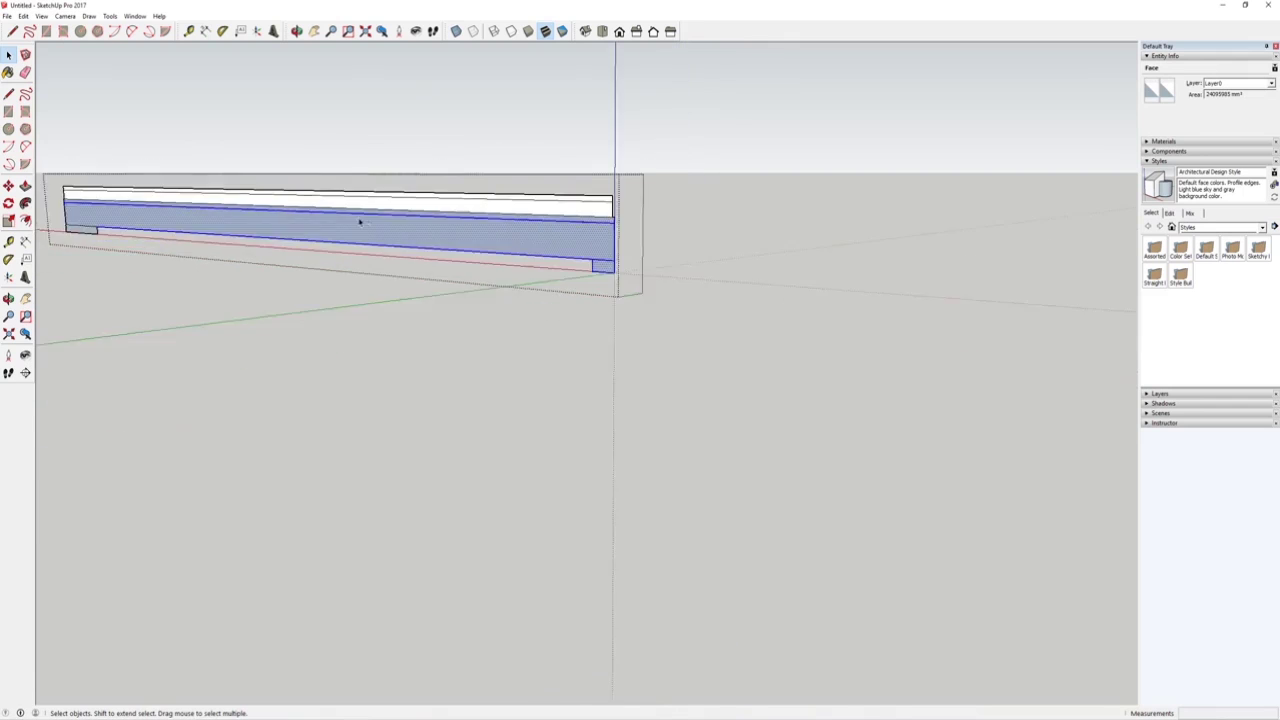
middle_click_drag(120, 233, 465, 306, "shift")
scroll(436, 308, "up", 6)
left_click(362, 367, "shift")
right_click(362, 368)
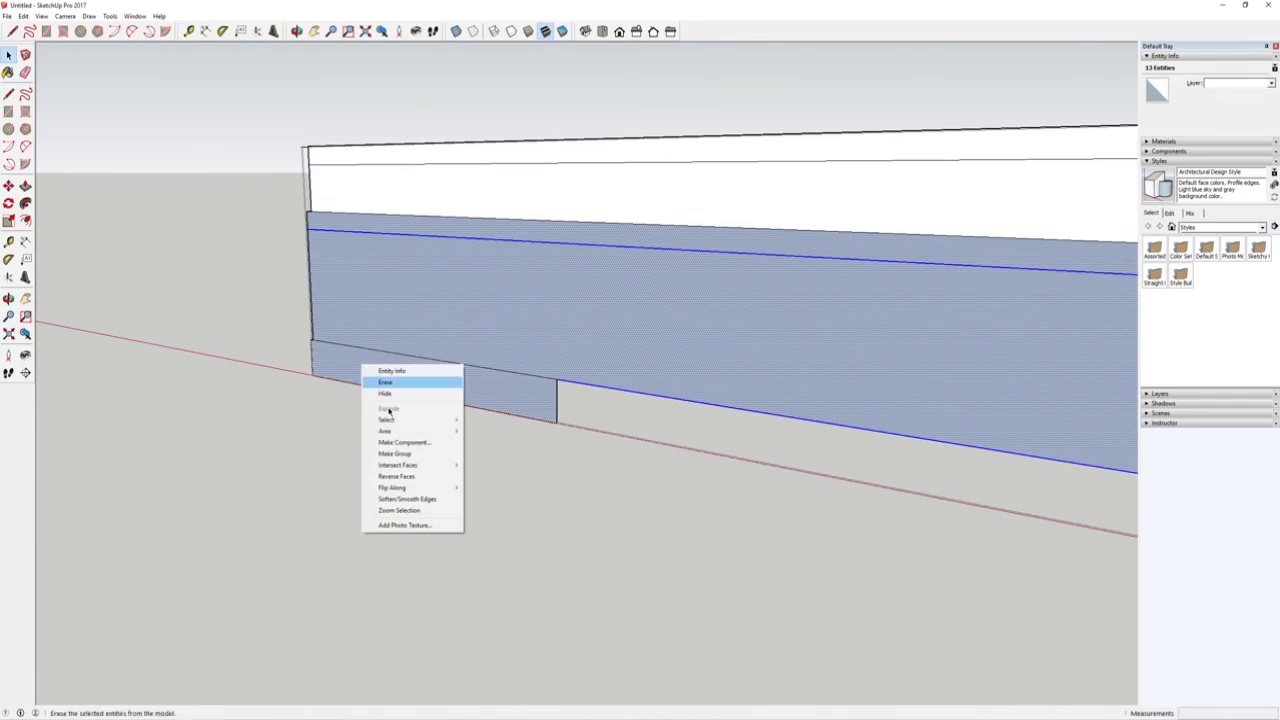
left_click(395, 476)
Clear the selection and examine the reversed band faces and the short strip at the left end from several angles.
scroll(427, 357, "down", 2)
middle_click_drag(557, 293, 486, 340)
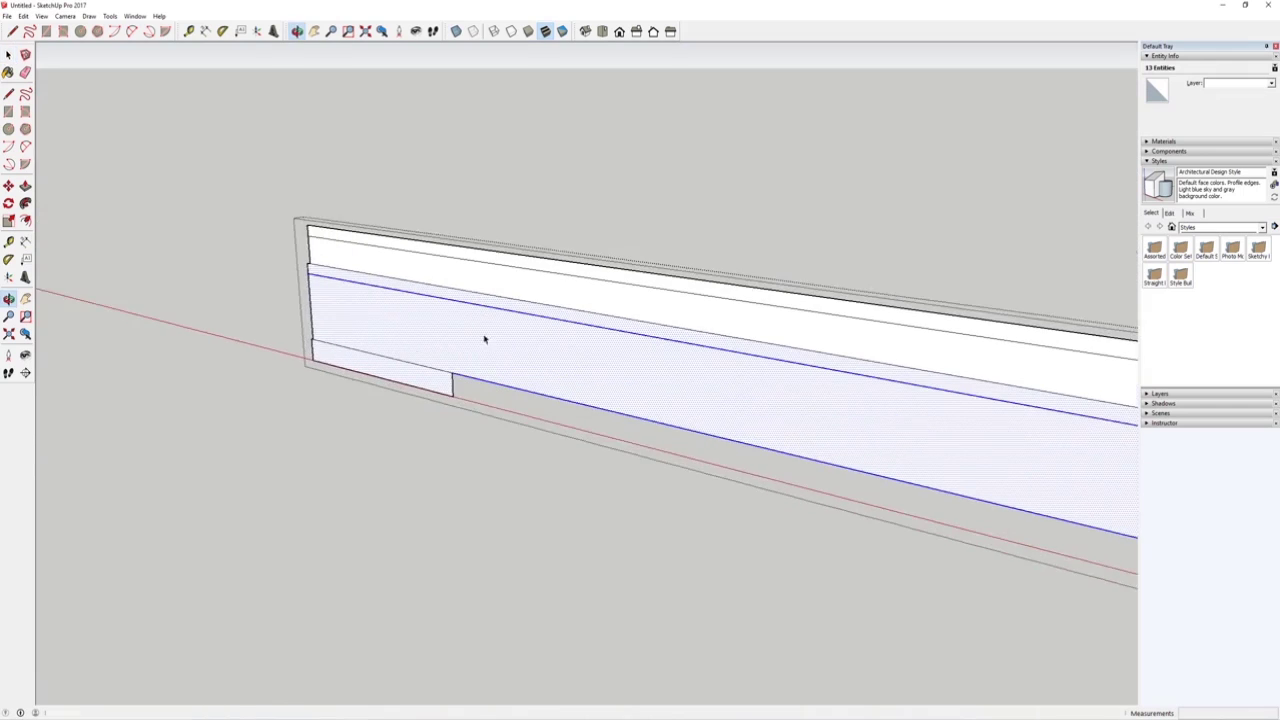
scroll(402, 337, "up", 1)
scroll(401, 337, "down", 3)
scroll(403, 337, "up", 4)
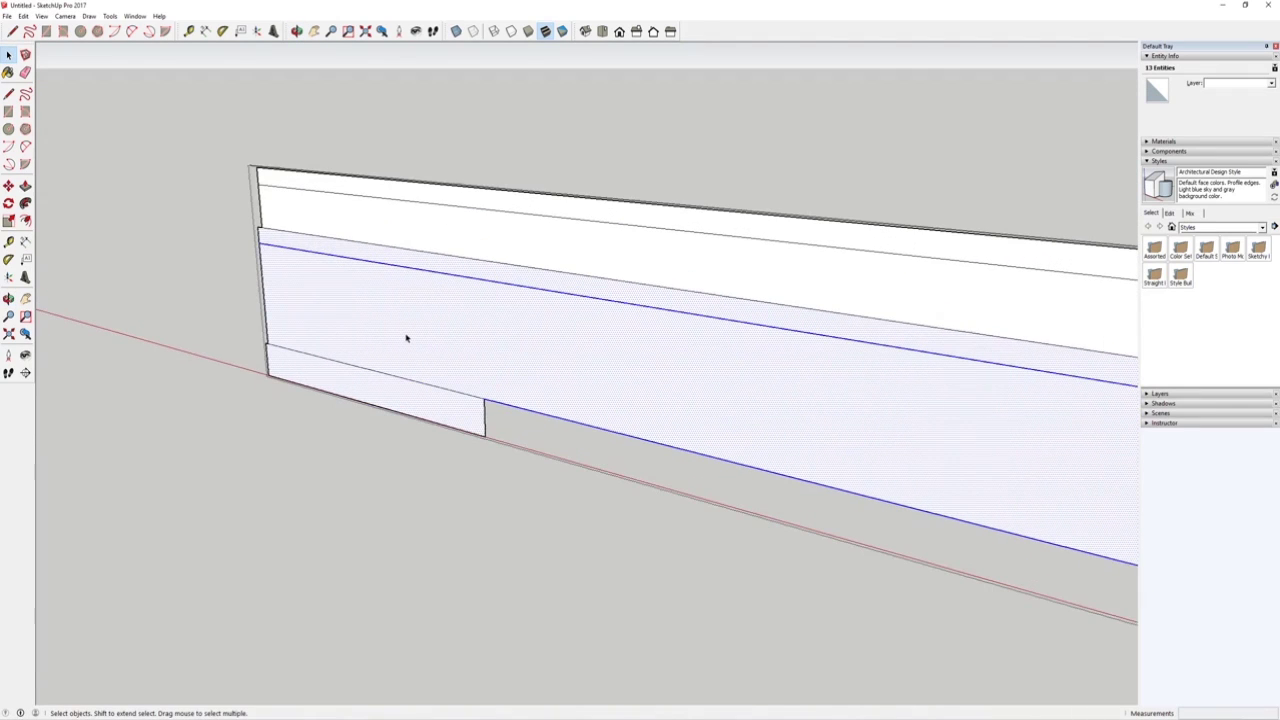
middle_click_drag(423, 341, 323, 342)
scroll(374, 323, "down", 1)
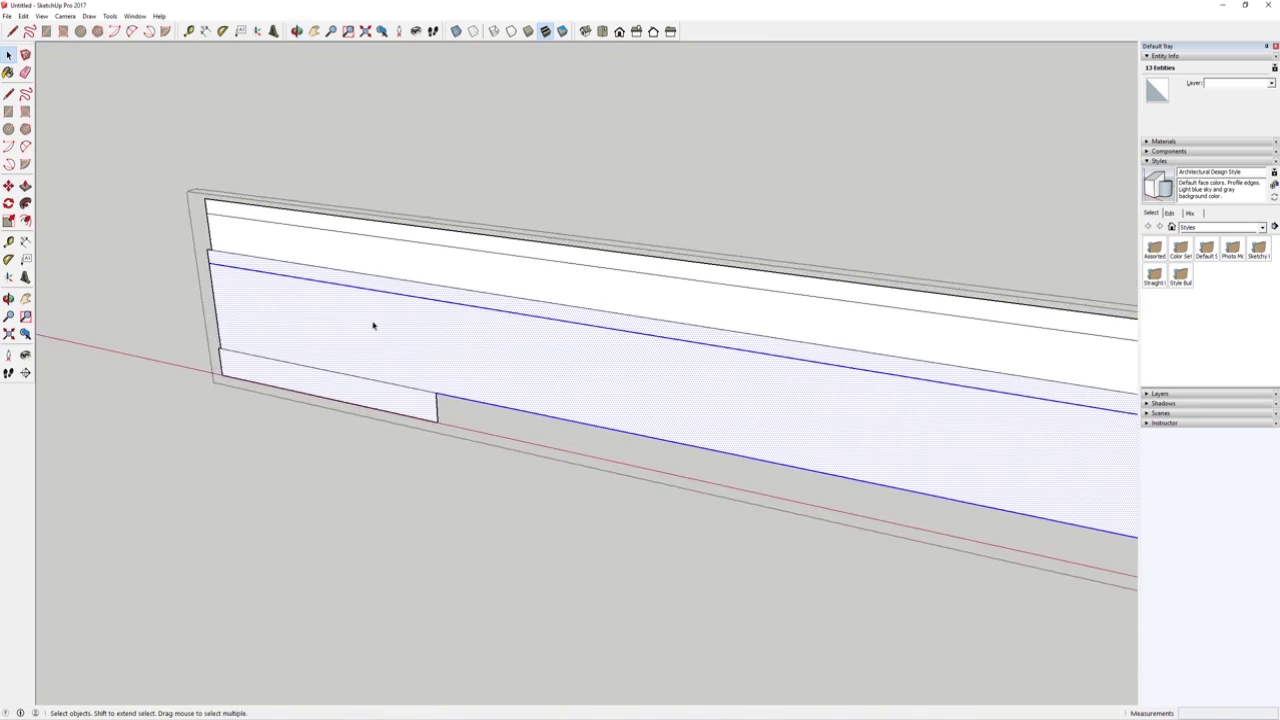
scroll(440, 428, "up", 2)
left_click(420, 97)
left_click(297, 31)
left_click_drag(331, 277, 305, 275)
left_click(314, 31)
left_click_drag(373, 327, 343, 309)
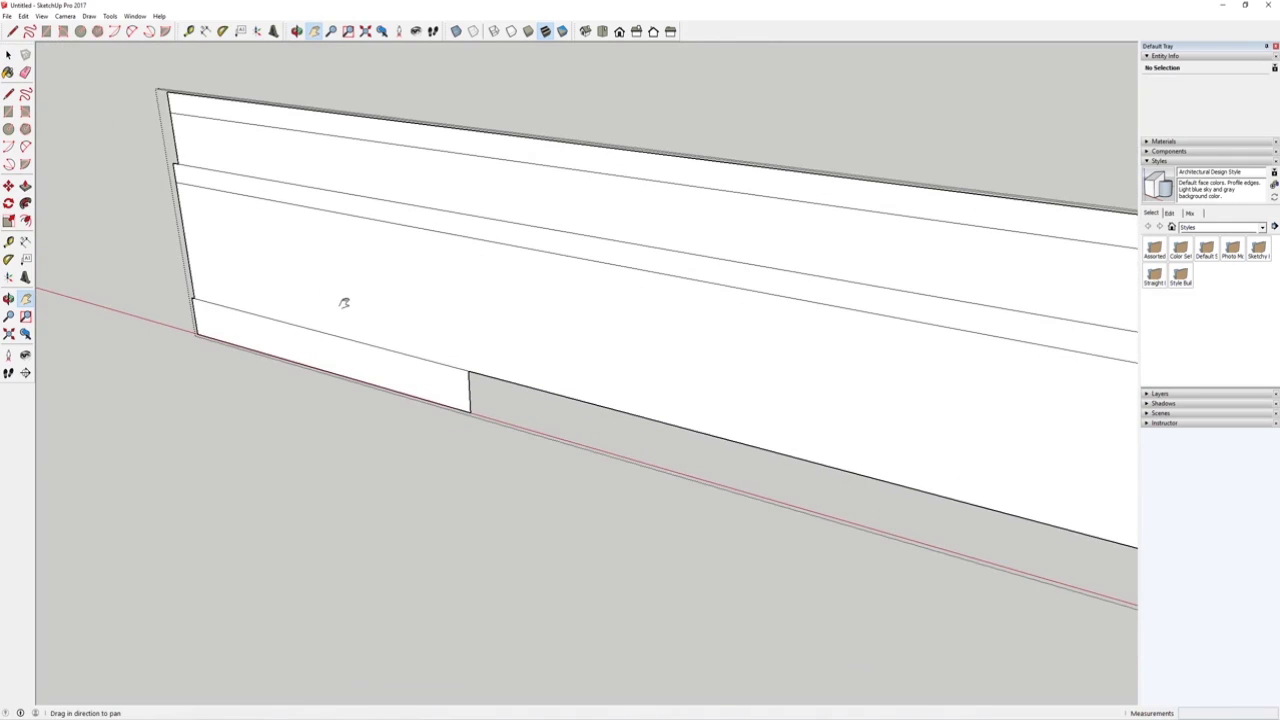
scroll(332, 303, "down", 1)
scroll(329, 303, "up", 1)
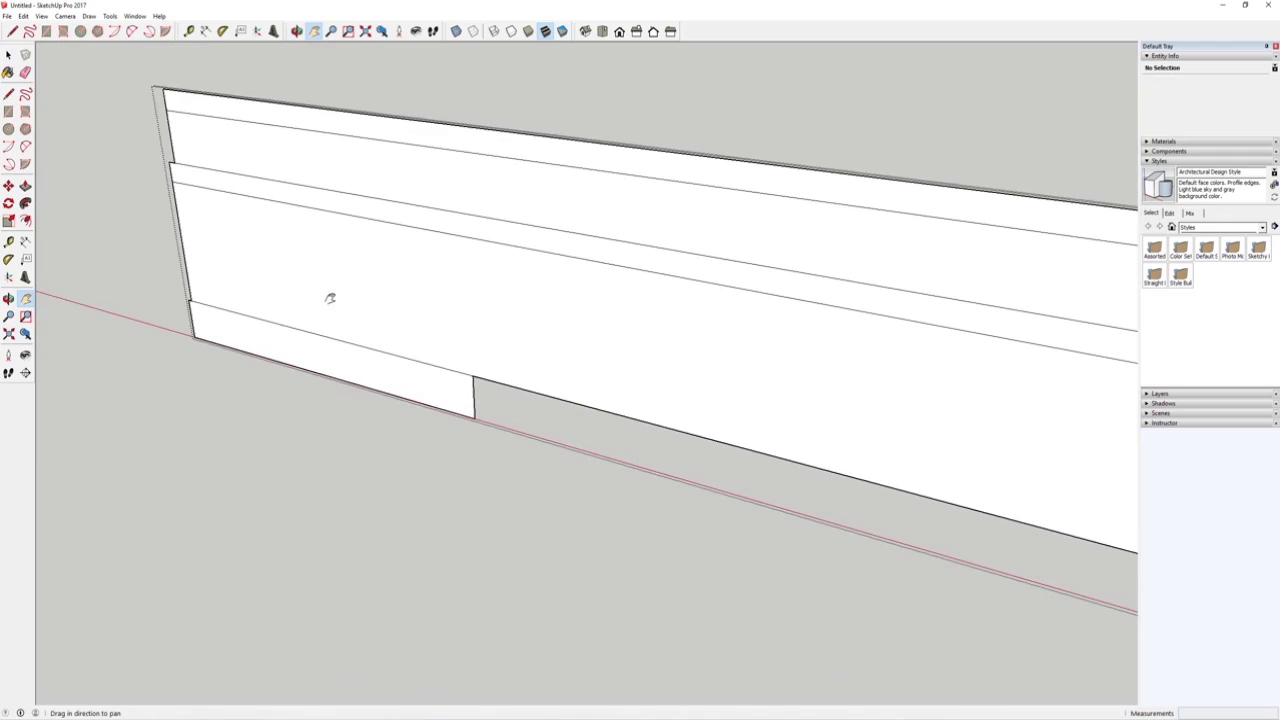
scroll(310, 292, "down", 3)
scroll(303, 304, "up", 2)
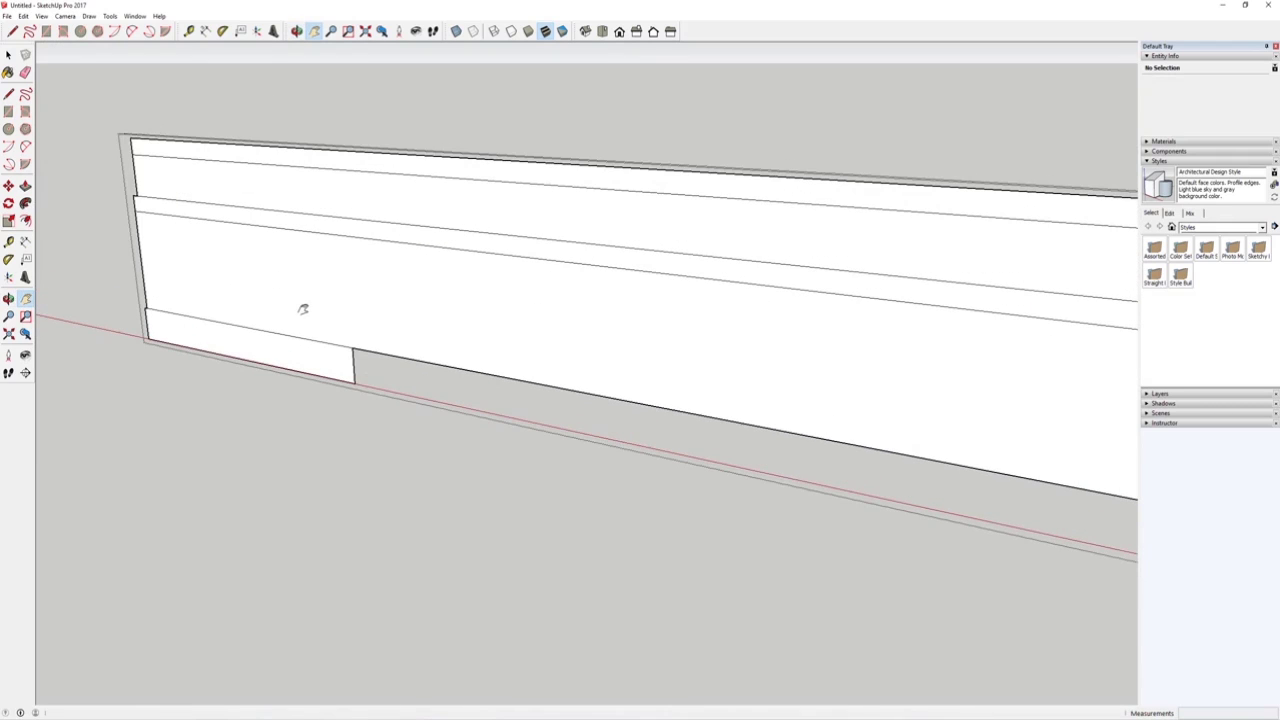
middle_click_drag(283, 303, 208, 310)
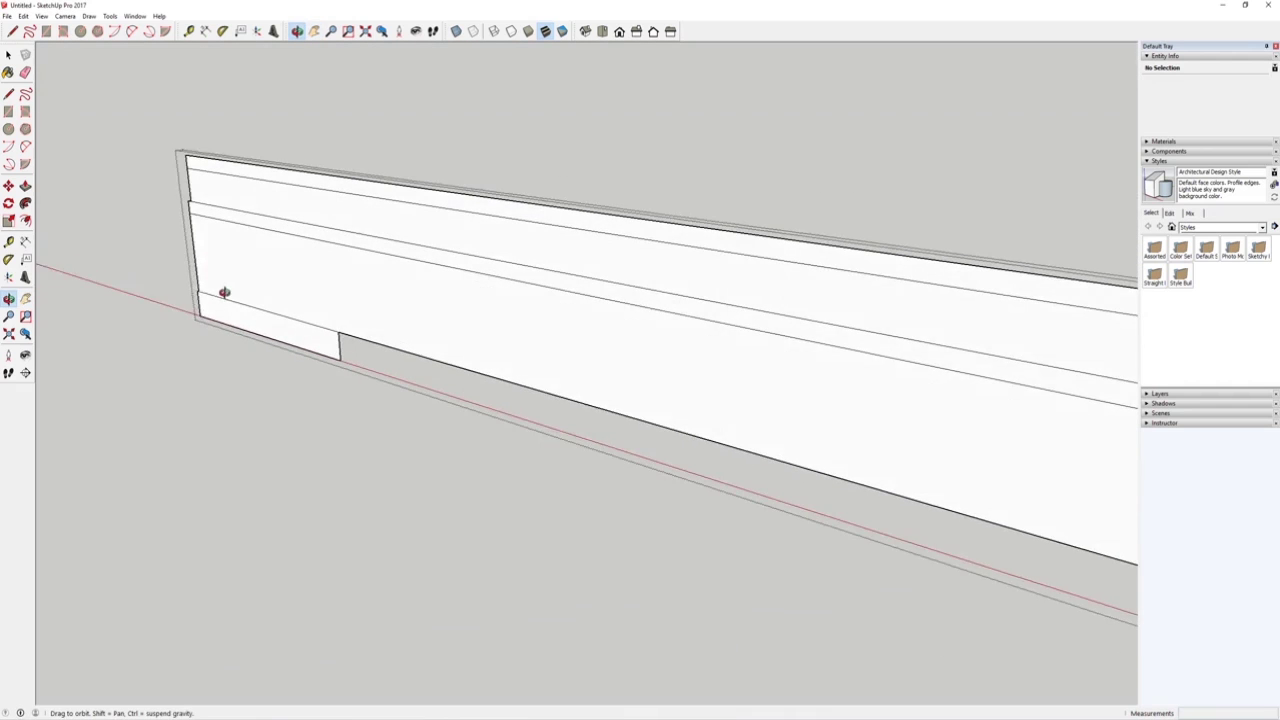
middle_click_drag(270, 303, 270, 255)
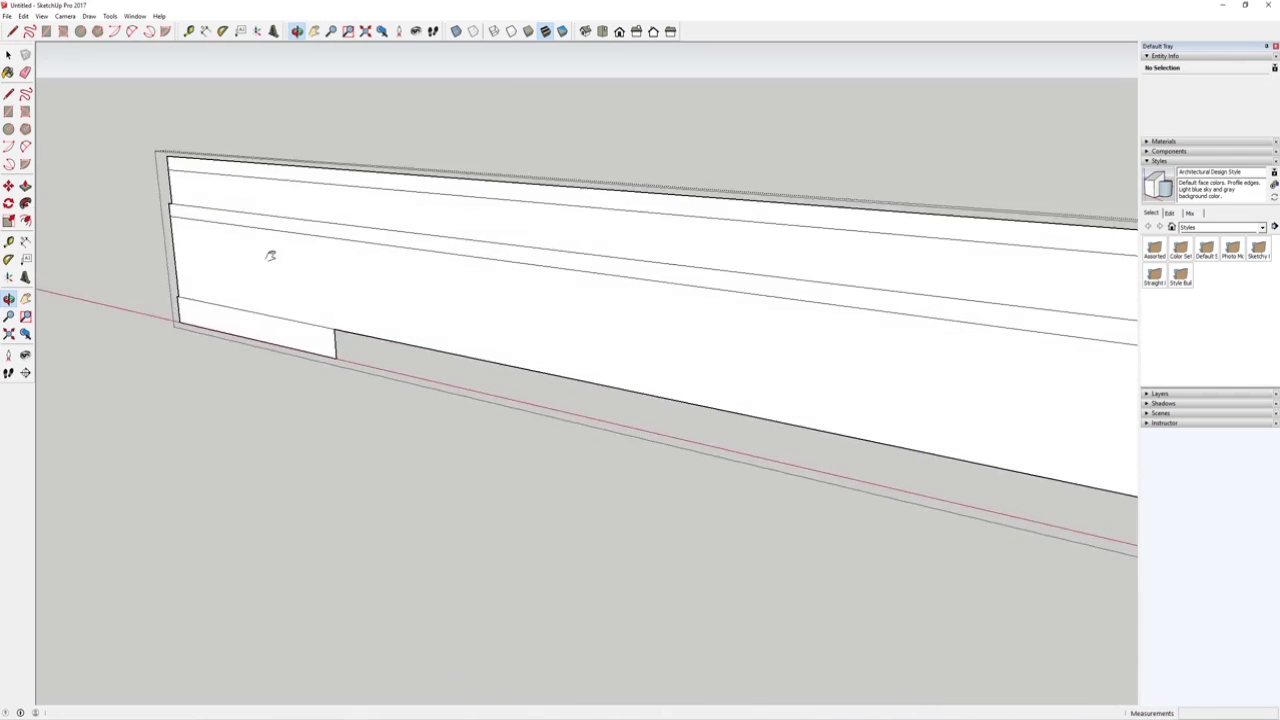
scroll(265, 270, "down", 6)
scroll(270, 296, "up", 6)
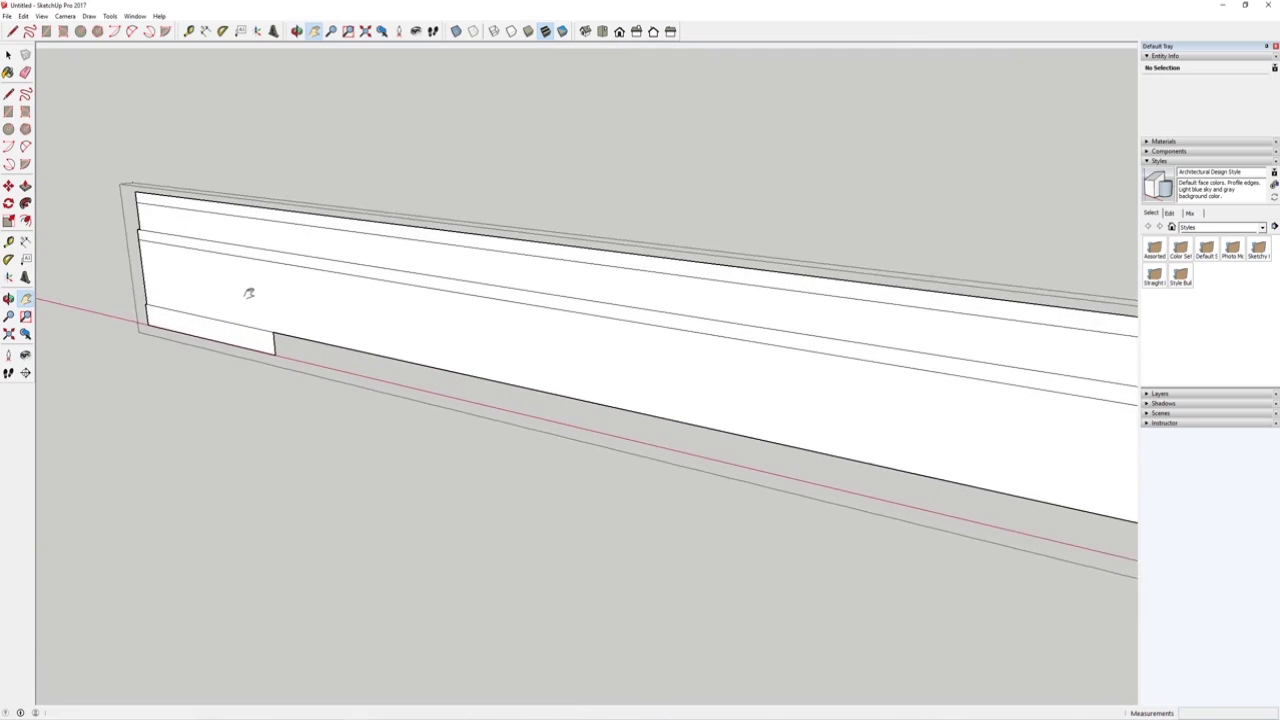
middle_click_drag(215, 290, 271, 297)
scroll(227, 307, "up", 4)
scroll(240, 301, "down", 2)
scroll(240, 297, "up", 3)
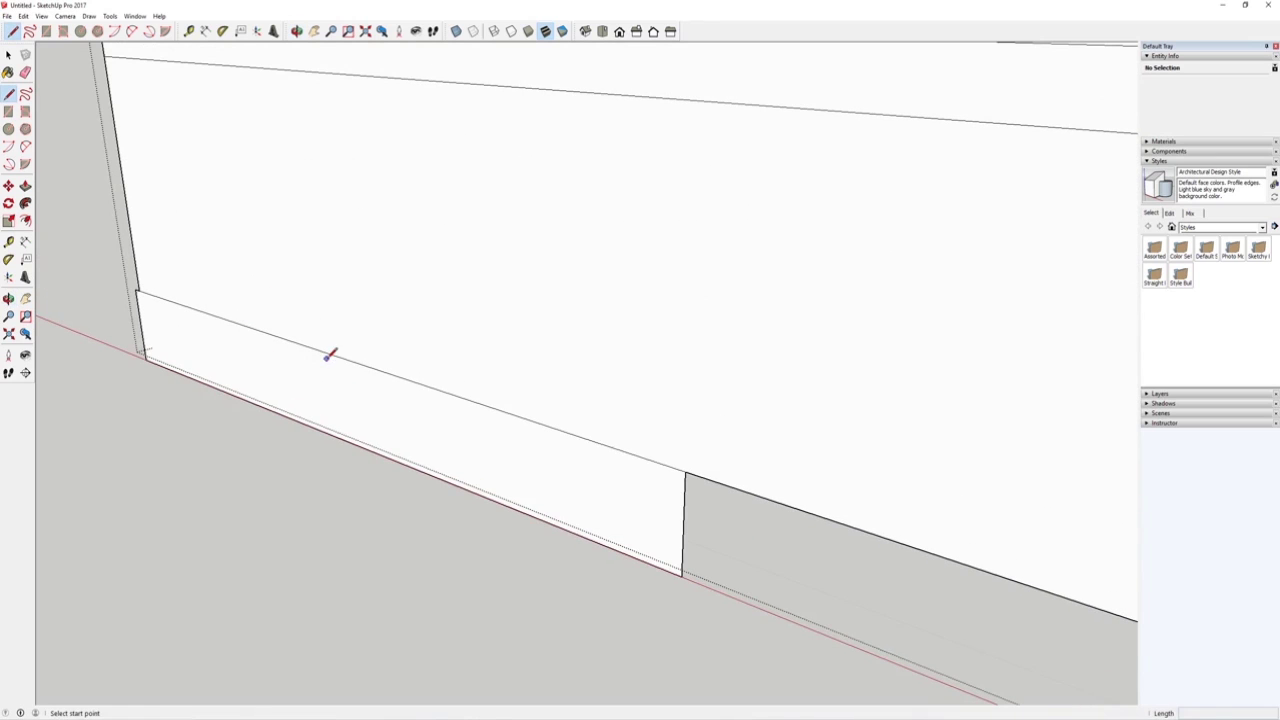
scroll(282, 372, "down", 3)
middle_click_drag(280, 369, 289, 325)
scroll(289, 325, "up", 1)
Switch to Night shot.jpg in Windows Photo Viewer, examine the stone and brick bands at the roof corner, and return to SketchUp.
mouse_move(731, 714)
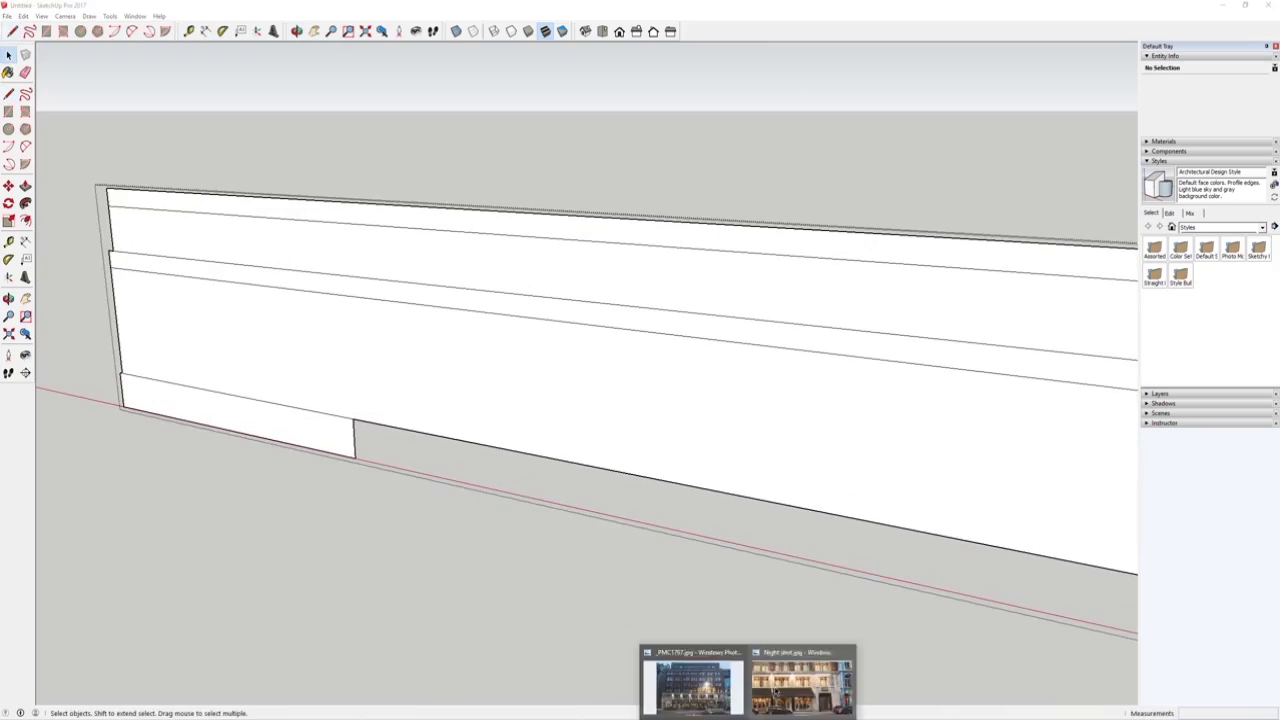
left_click(705, 680)
scroll(323, 51, "up", 10)
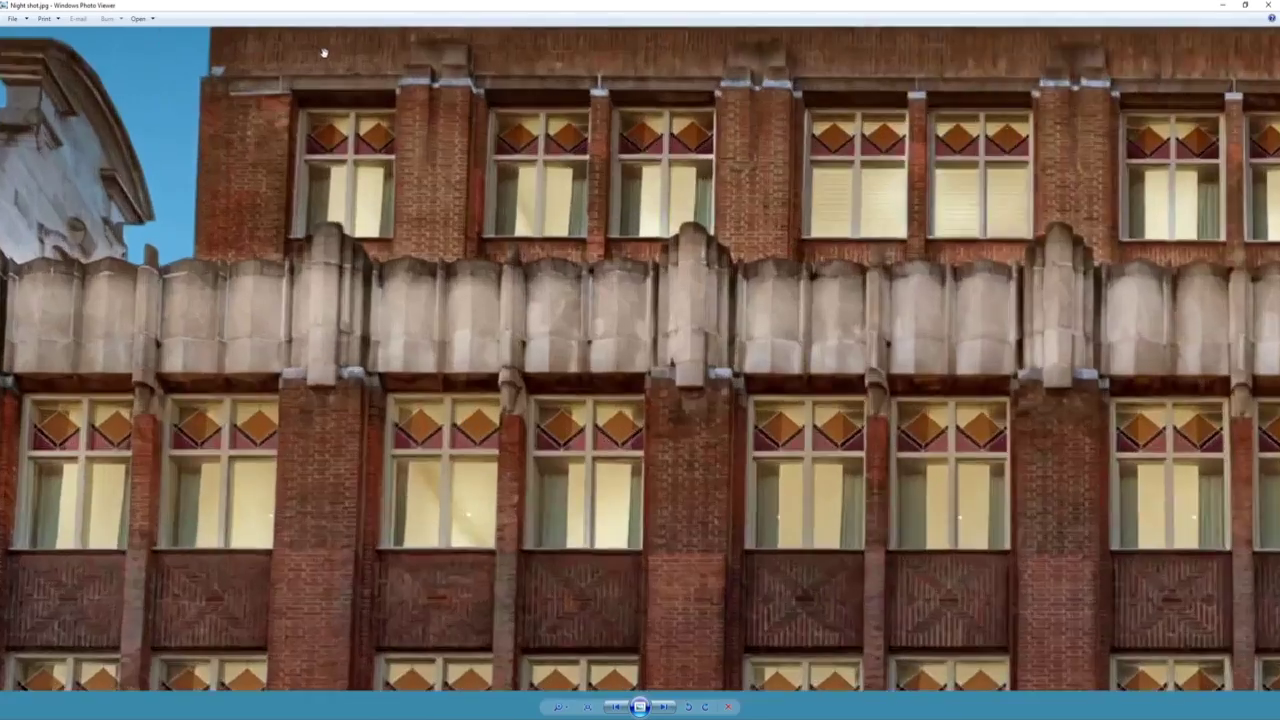
left_click_drag(341, 45, 486, 334)
scroll(481, 321, "down", 2)
scroll(409, 105, "up", 2)
left_click_drag(410, 177, 409, 209)
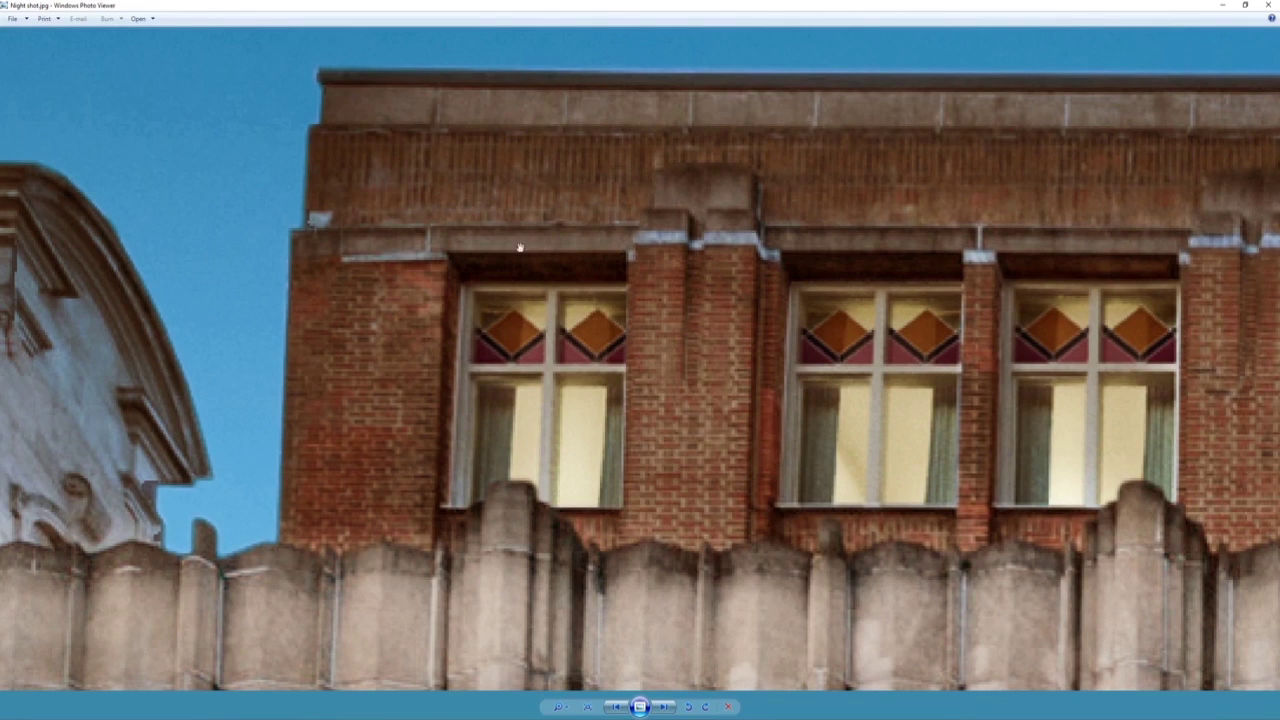
mouse_move(370, 715)
left_click(300, 677)
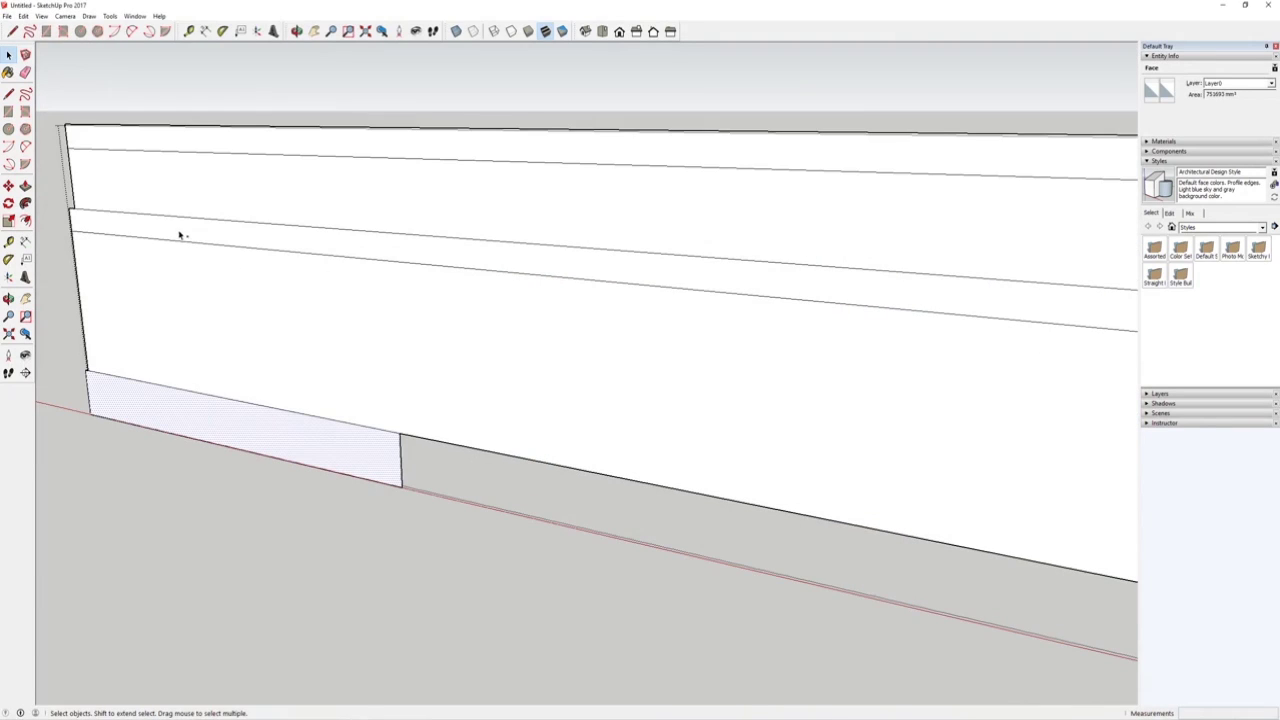
Group the lower end strips and the two narrow upper strips inside the band group, then close the band group.
left_click(180, 235, "shift")
left_click(189, 143, "shift")
scroll(223, 300, "down", 6)
scroll(423, 323, "up", 3)
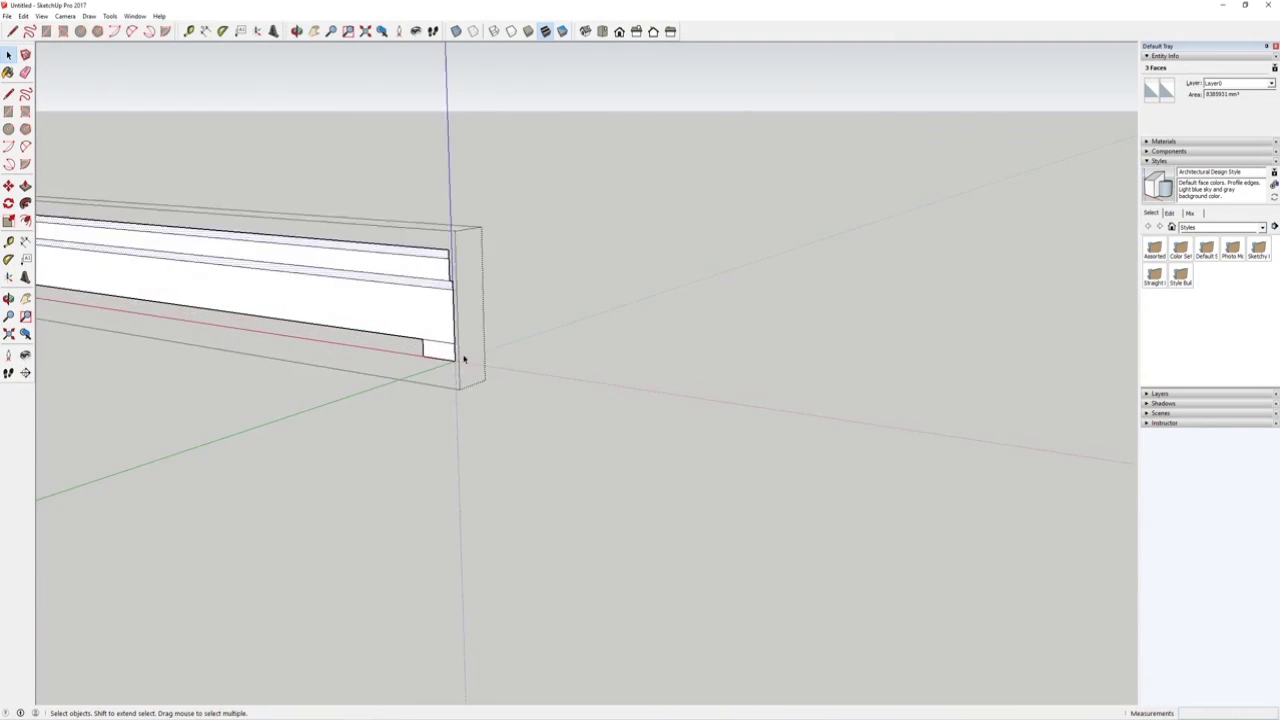
scroll(463, 359, "up", 3)
right_click(462, 364)
left_click(490, 453)
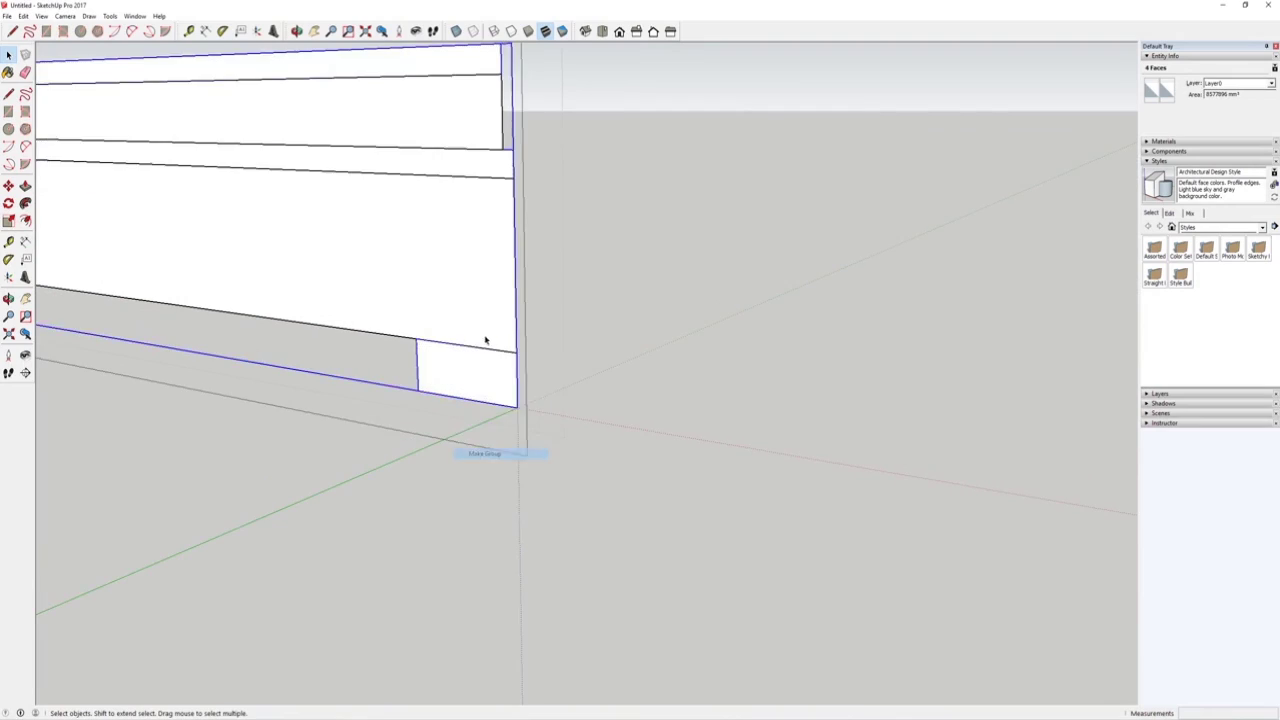
scroll(485, 340, "down", 4)
left_click(574, 323)
scroll(426, 325, "down", 2)
middle_click_drag(290, 348, 470, 368, "shift")
scroll(367, 393, "up", 1)
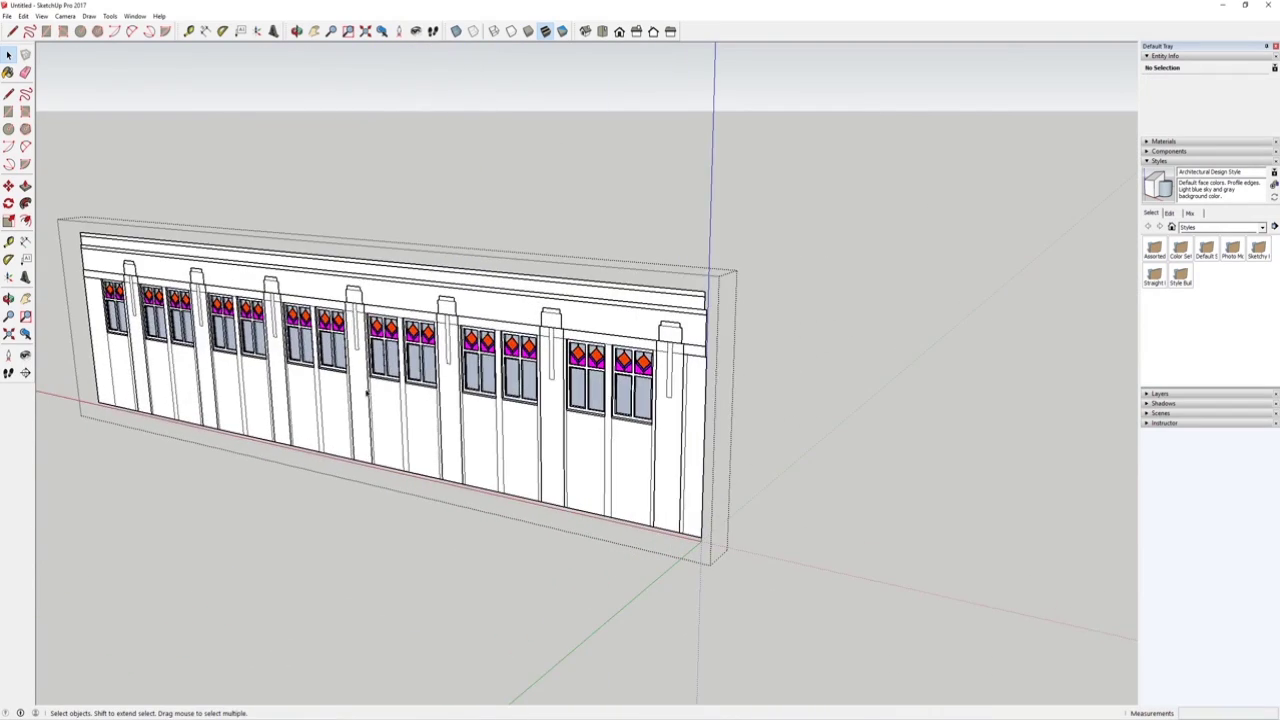
Open a pilaster component for editing and select the small upper face beside its vertical groove.
scroll(367, 393, "up", 10)
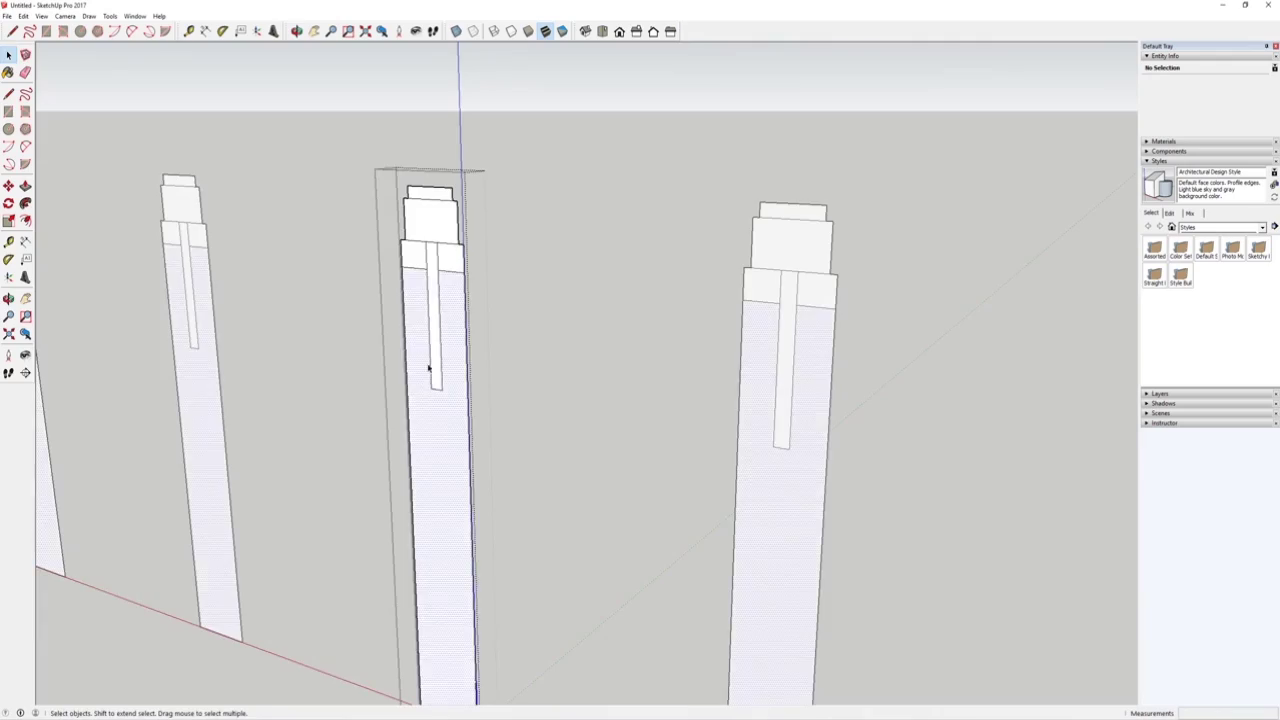
left_click(438, 291)
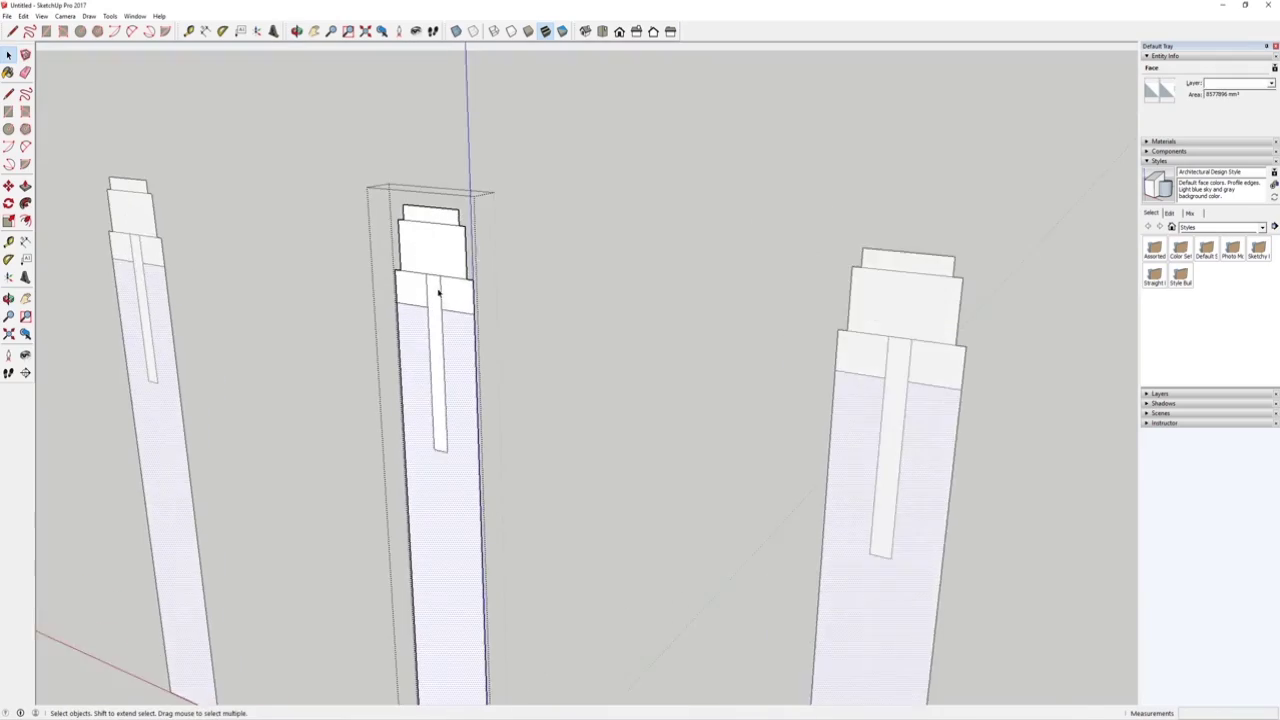
scroll(438, 291, "up", 1)
left_click(470, 305)
middle_click_drag(608, 598, 622, 628)
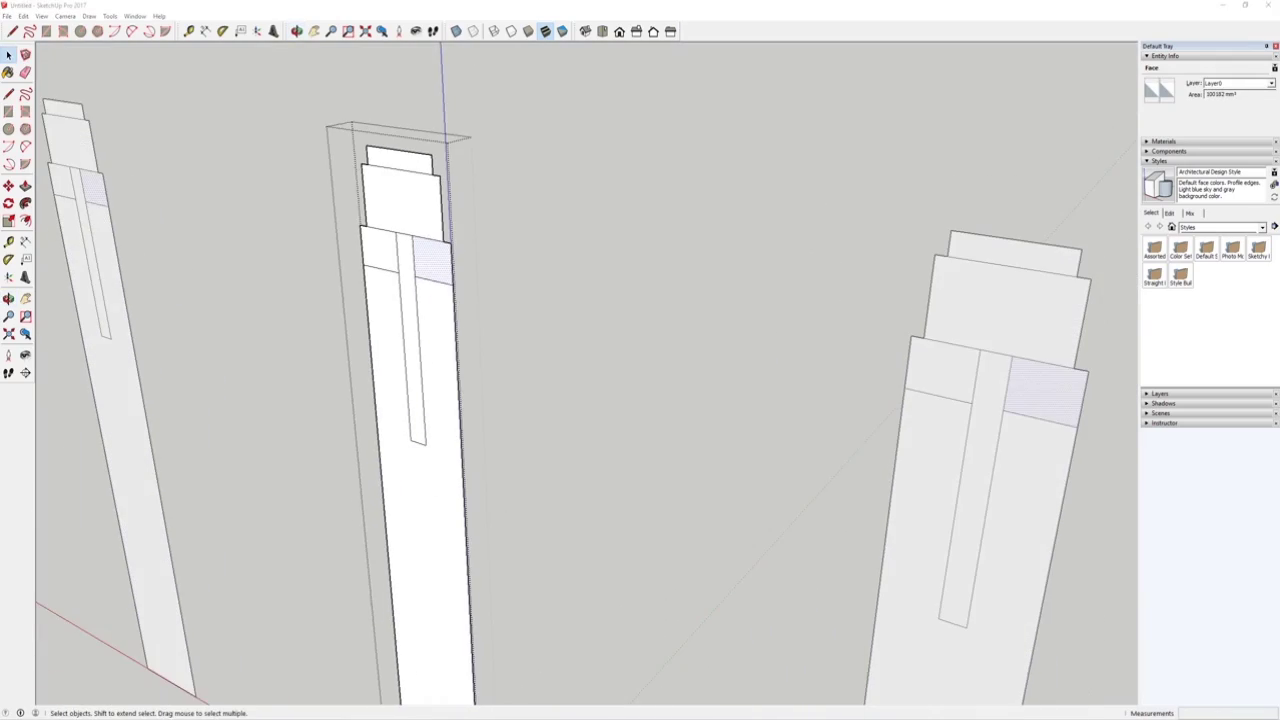
Switch to Night shot.jpg in Windows Photo Viewer and examine the tops of the pilasters between the rooftop windows.
mouse_move(748, 718)
left_click(800, 690)
scroll(575, 326, "down", 8)
scroll(600, 45, "up", 5)
scroll(600, 45, "up", 4)
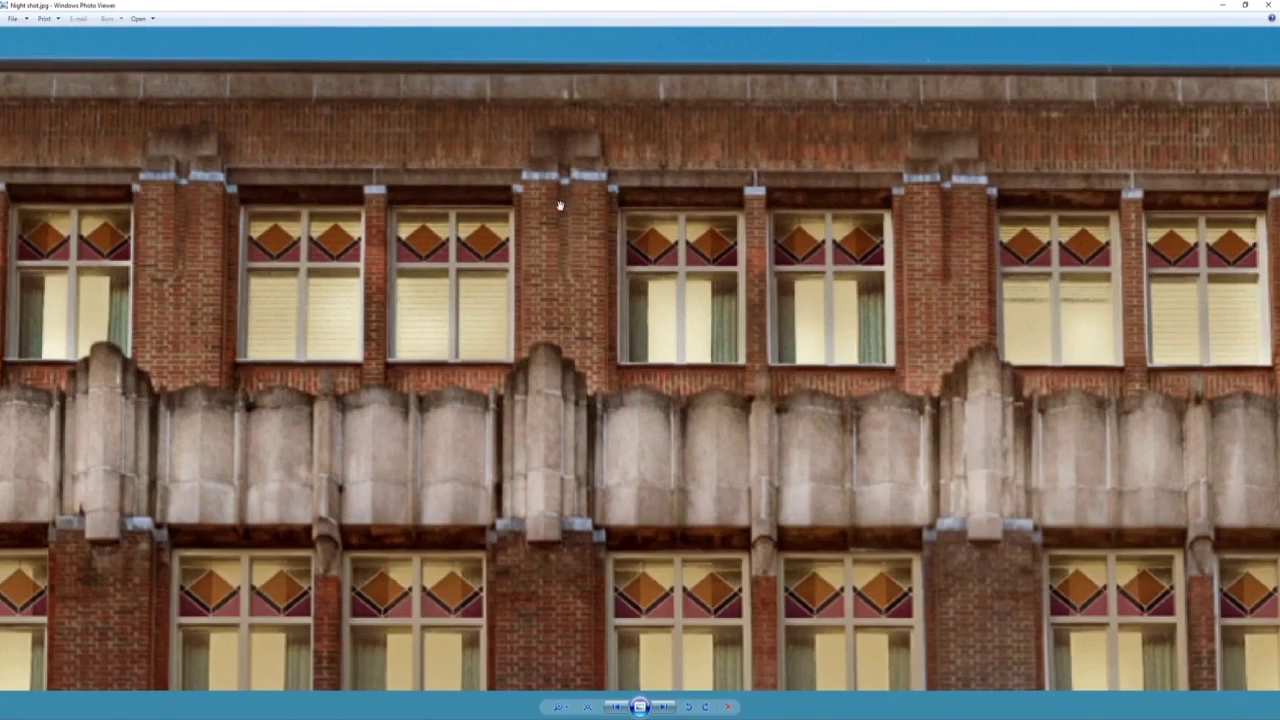
scroll(560, 200, "up", 2)
left_click_drag(562, 263, 561, 318)
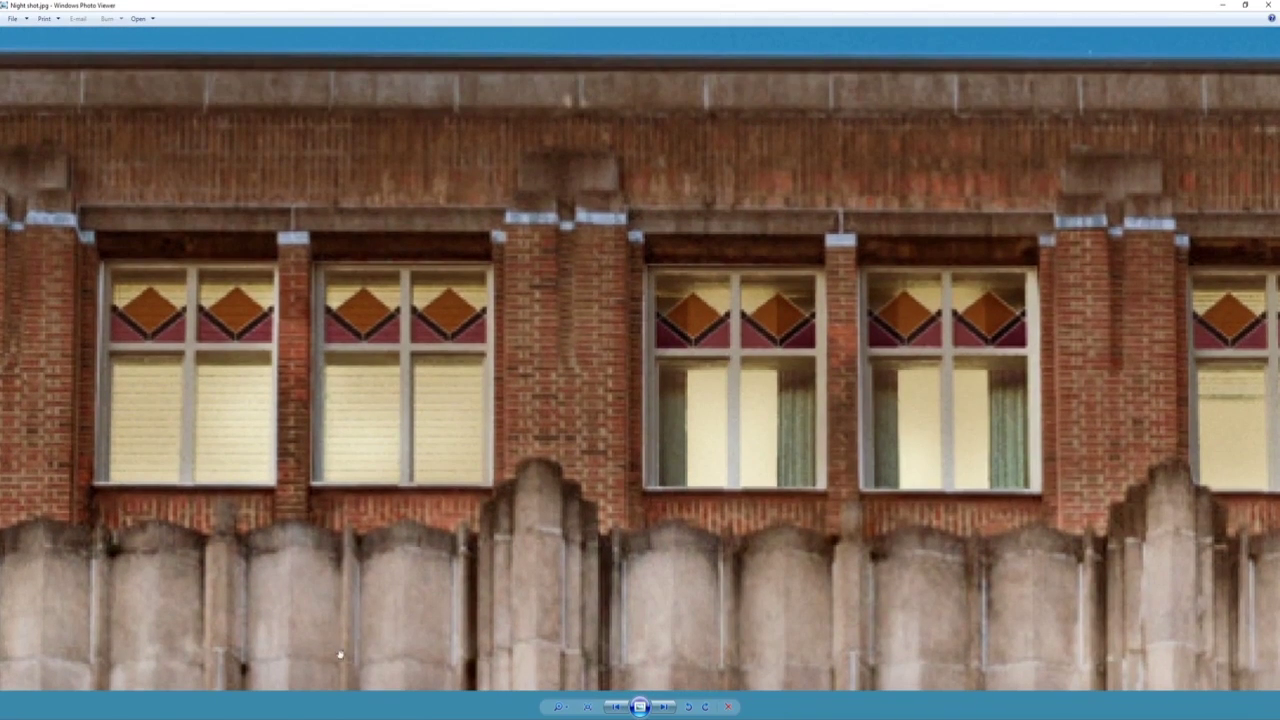
Return to SketchUp, group the four upper stone faces around the rooftop pilaster's vertical groove, and close the pilaster component.
left_click(355, 719)
left_click(311, 686)
scroll(394, 226, "up", 3)
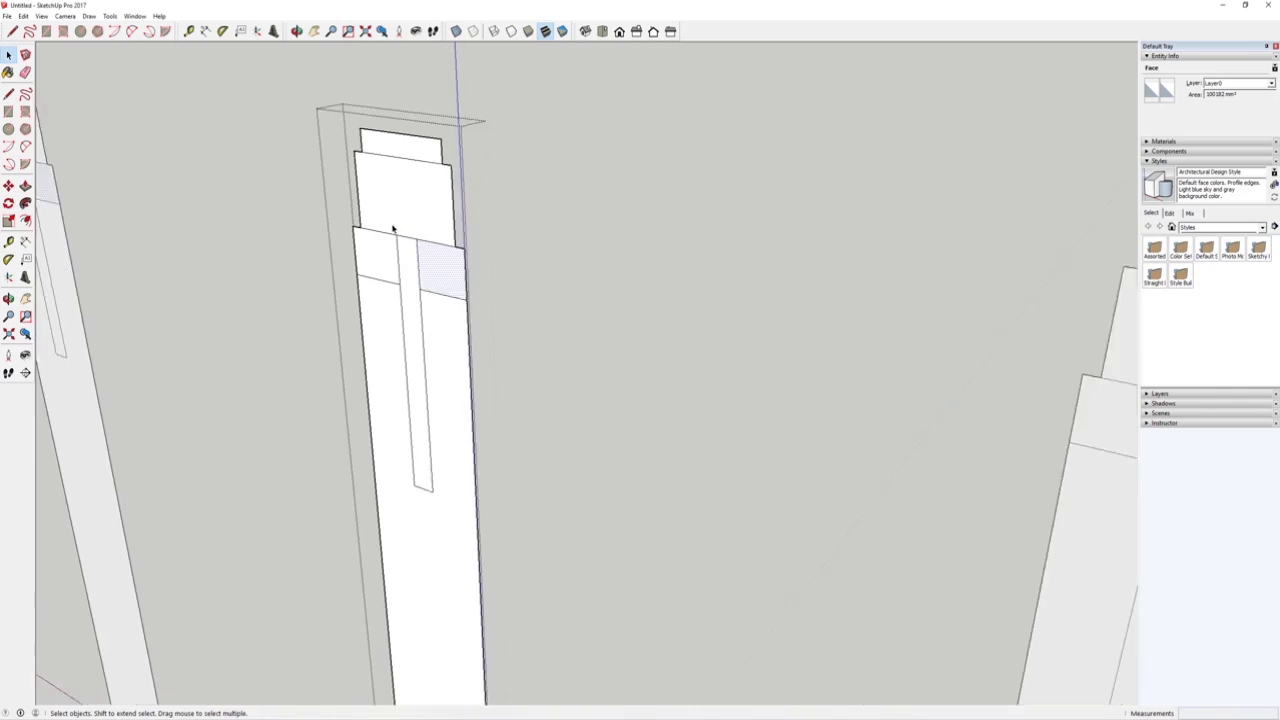
left_click(385, 246)
left_click(388, 214)
right_click(452, 270)
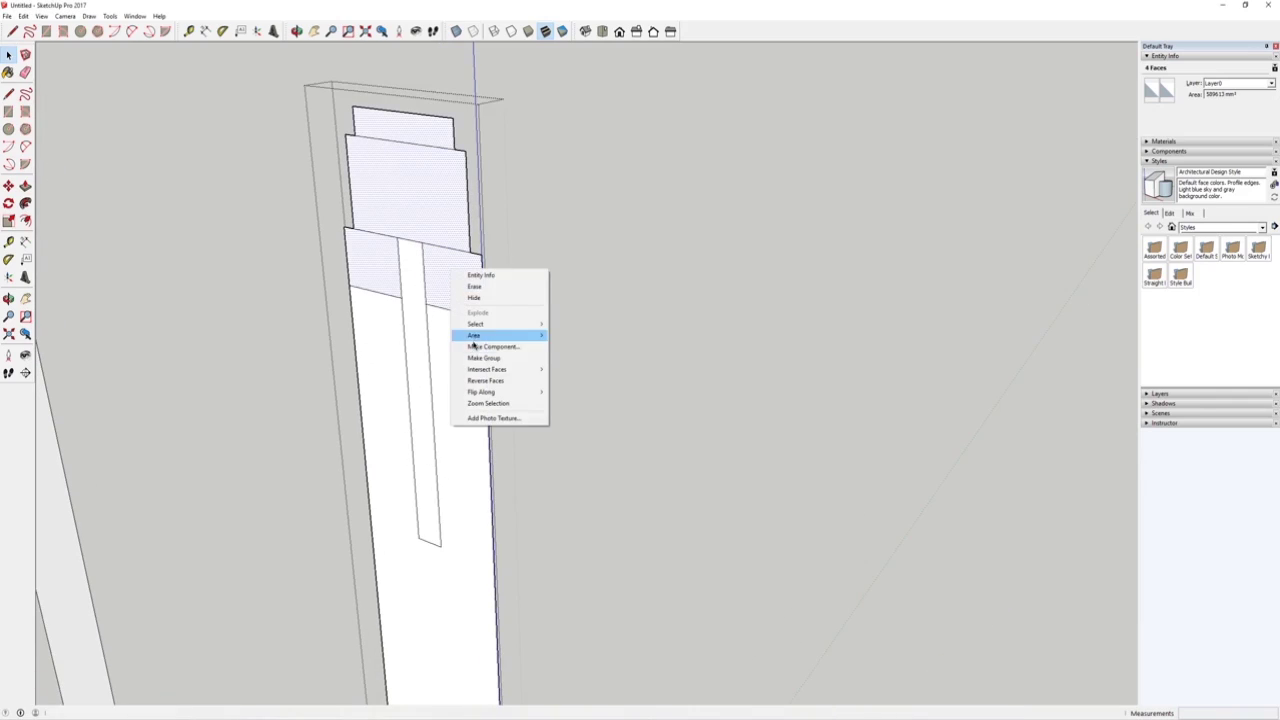
left_click(474, 357)
left_click(554, 297)
scroll(554, 297, "down", 10)
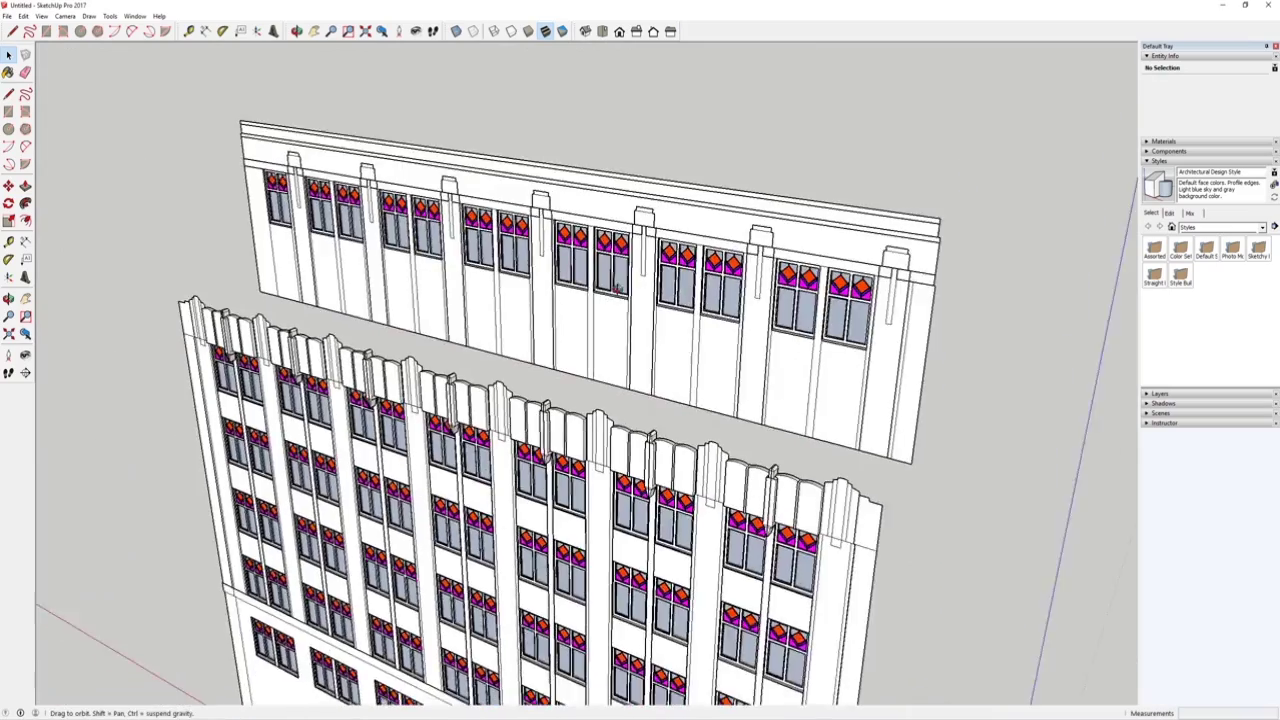
scroll(604, 373, "up", 4)
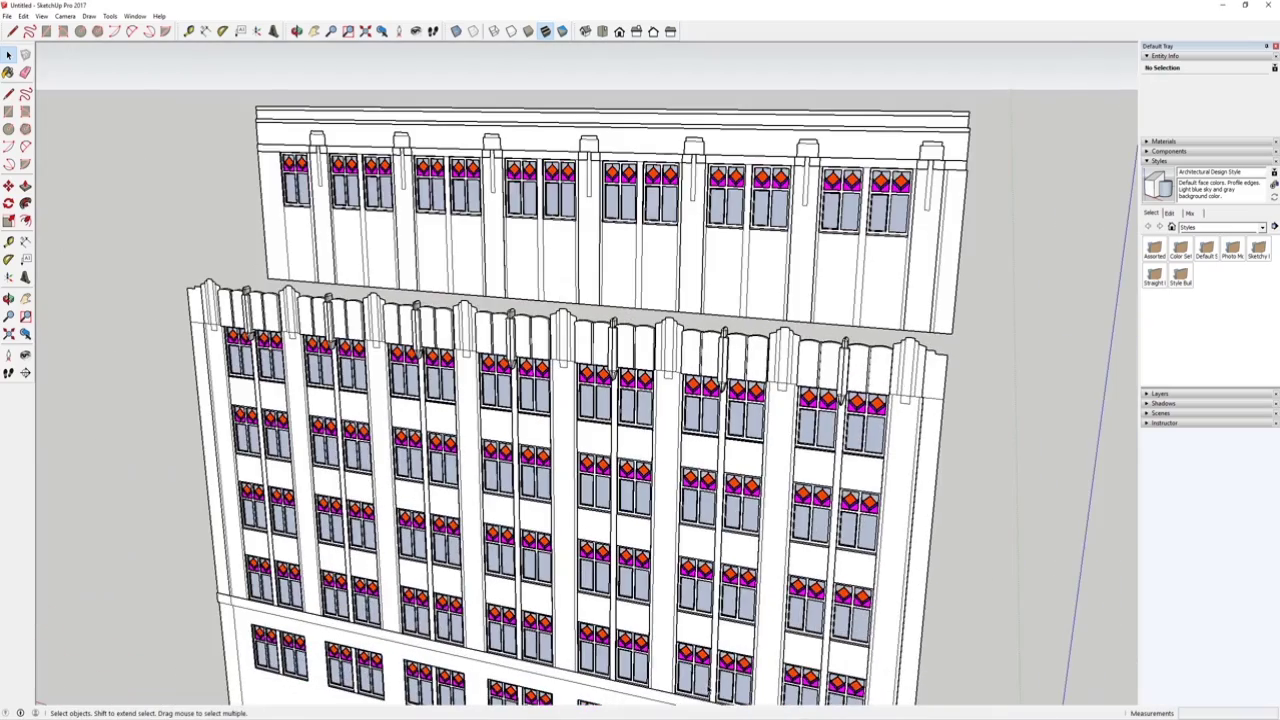
Open a window bay on the main facade and examine the central mullion strip between its paired windows.
mouse_move(787, 703)
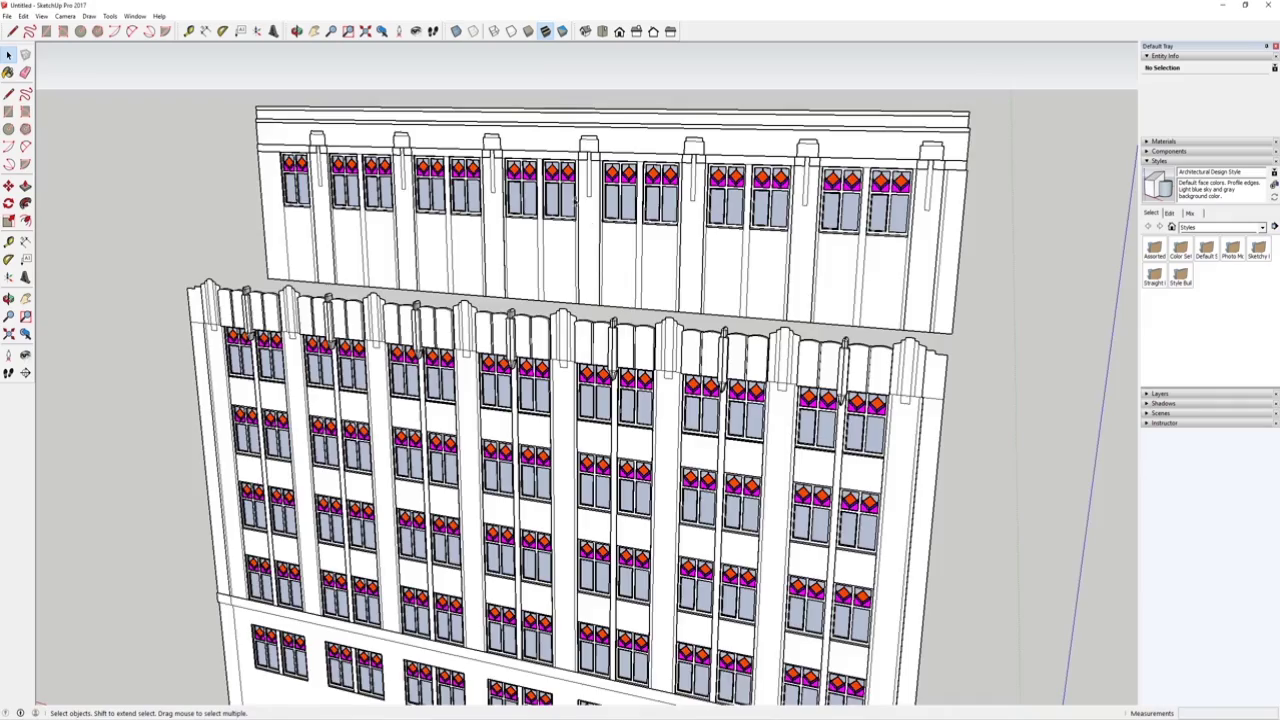
scroll(575, 205, "down", 5)
middle_click_drag(618, 468, 671, 450)
scroll(671, 450, "up", 3)
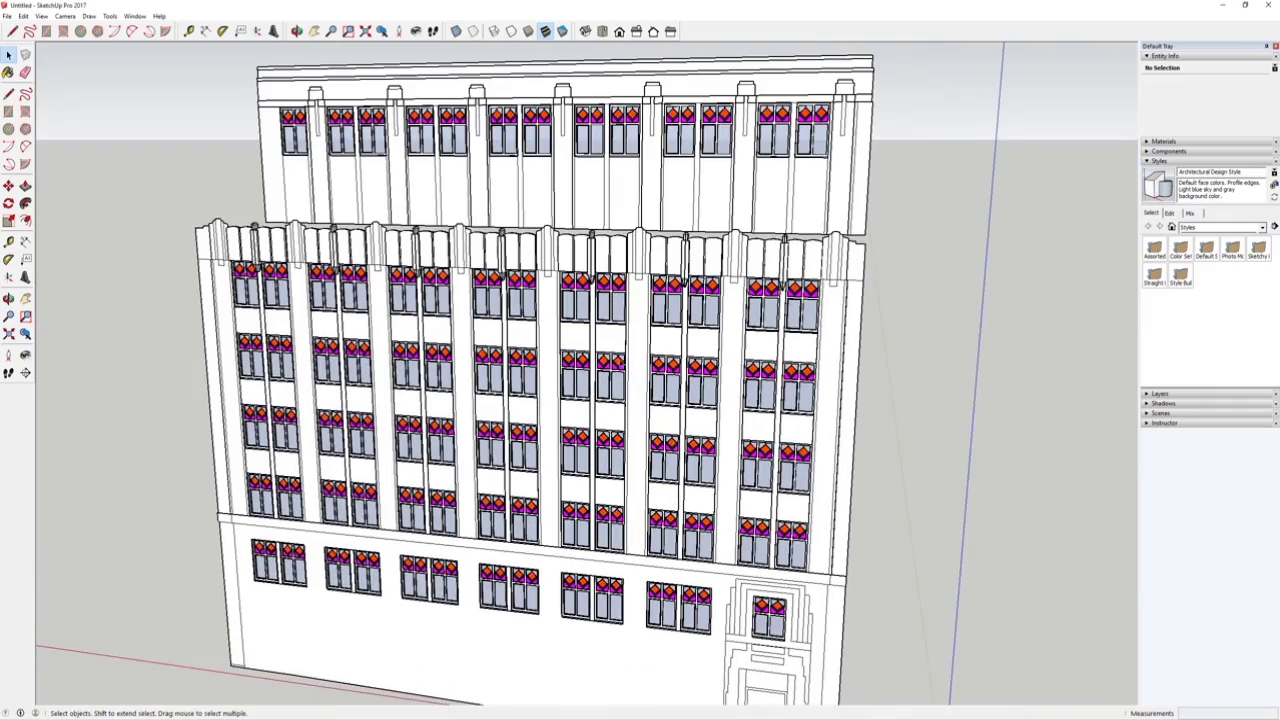
scroll(610, 340, "up", 6)
left_click(609, 338)
scroll(609, 338, "up", 2)
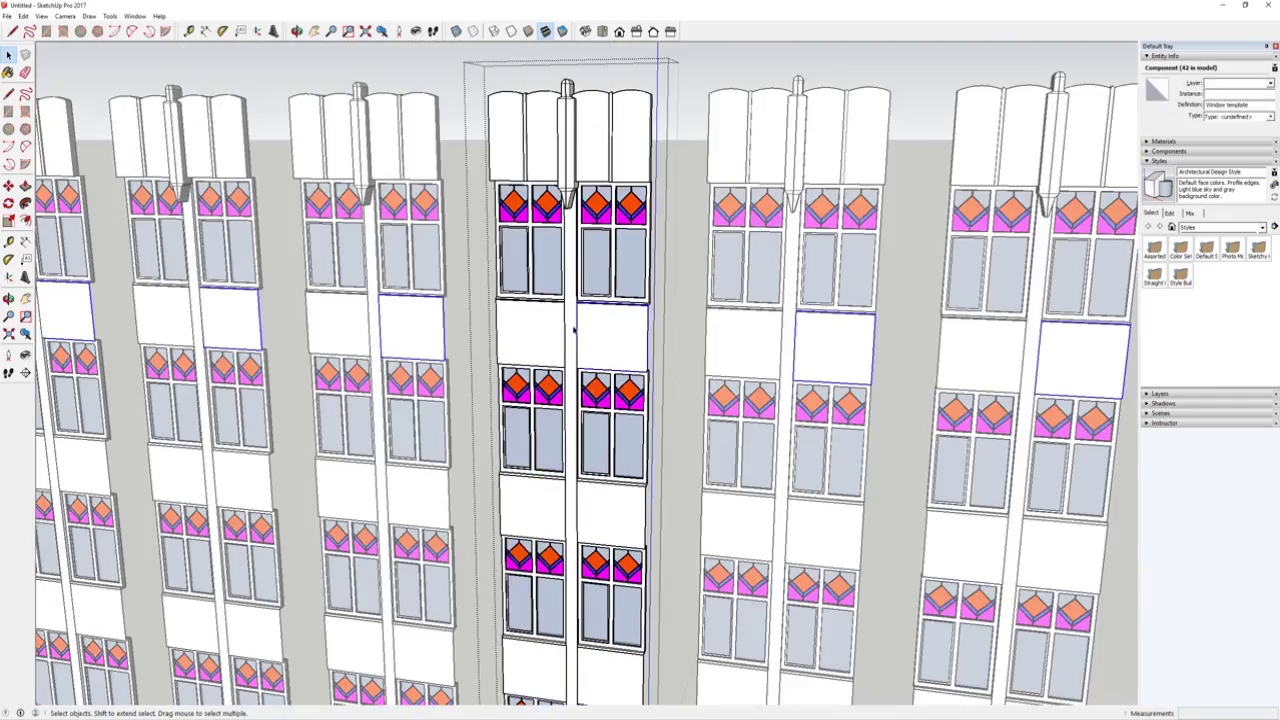
scroll(574, 329, "up", 2)
left_click(572, 323)
scroll(573, 322, "down", 2)
middle_click_drag(574, 322, 540, 343)
scroll(571, 336, "up", 3)
scroll(571, 336, "down", 3)
scroll(551, 363, "up", 4)
middle_click_drag(550, 371, 489, 477, "shift")
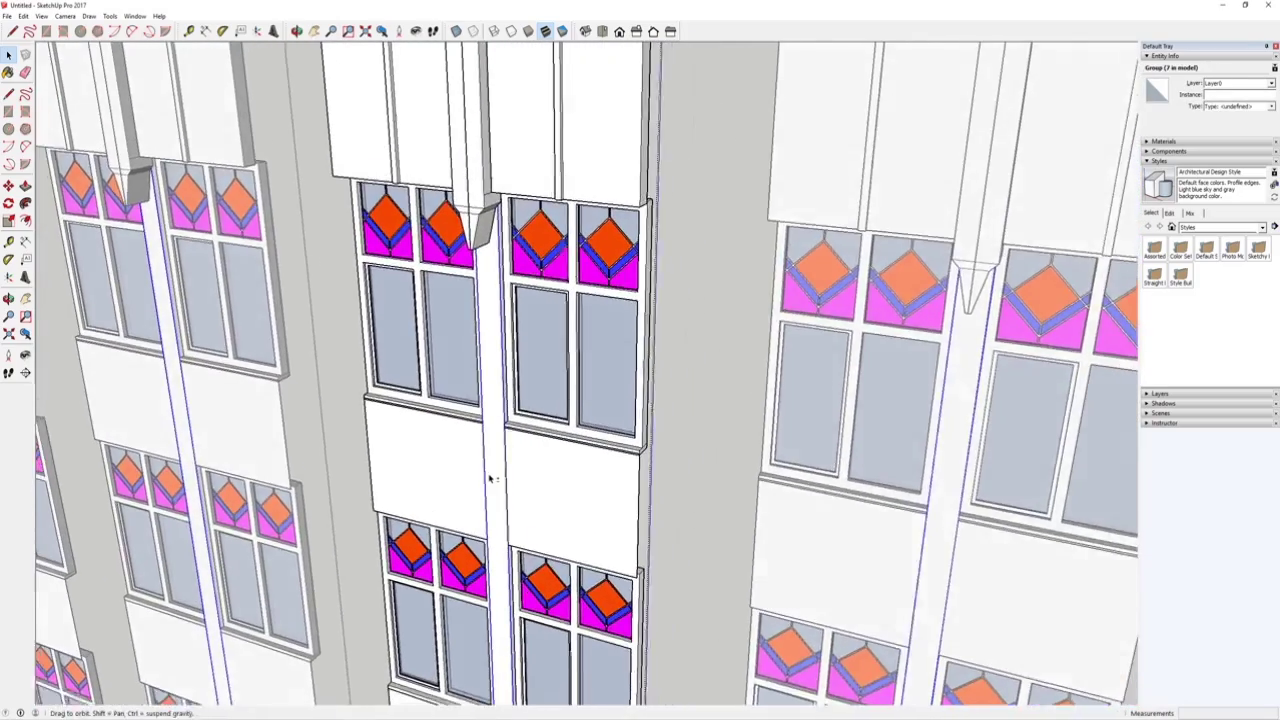
scroll(489, 477, "down", 1)
Examine the parapet, pilasters and mullions in Night shot.jpg in Windows Photo Viewer, return to SketchUp, and leave the window bay.
left_click(771, 705)
scroll(326, 635, "down", 5)
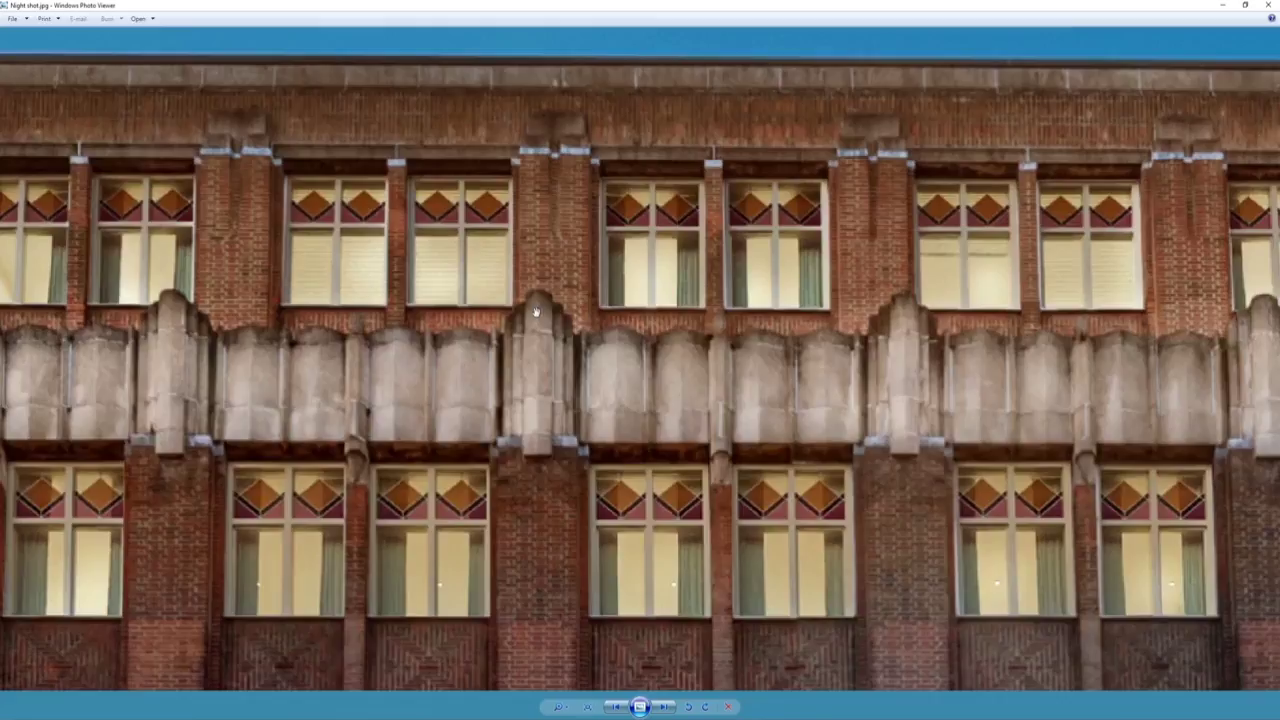
scroll(620, 106, "up", 4)
scroll(620, 106, "up", 3)
left_click_drag(620, 106, 608, 190)
left_click(356, 718)
left_click(378, 698)
left_click(325, 692)
scroll(520, 391, "down", 5)
left_click(400, 260)
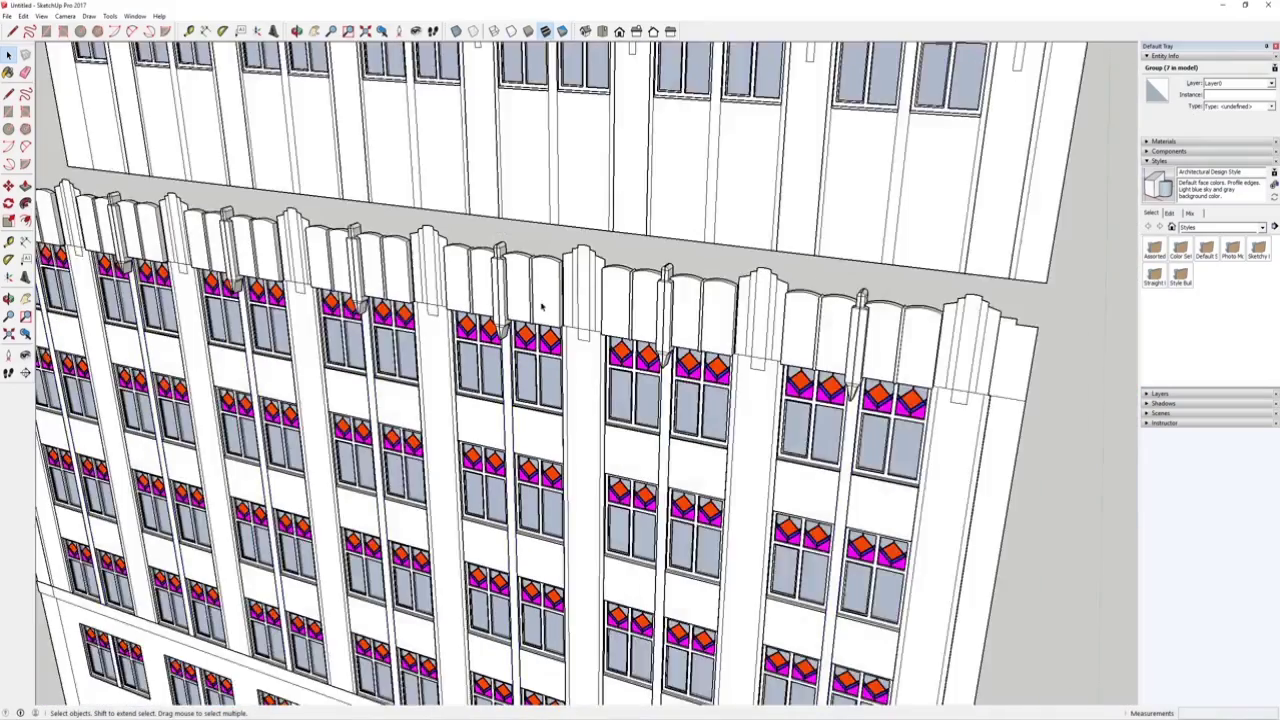
Save the model as Elevation Model in the North House project's 3d > Sketchup folder.
scroll(543, 306, "down", 4)
middle_click_drag(500, 402, 373, 370)
scroll(516, 376, "down", 2)
middle_click_drag(400, 685, 660, 373)
scroll(533, 401, "down", 1)
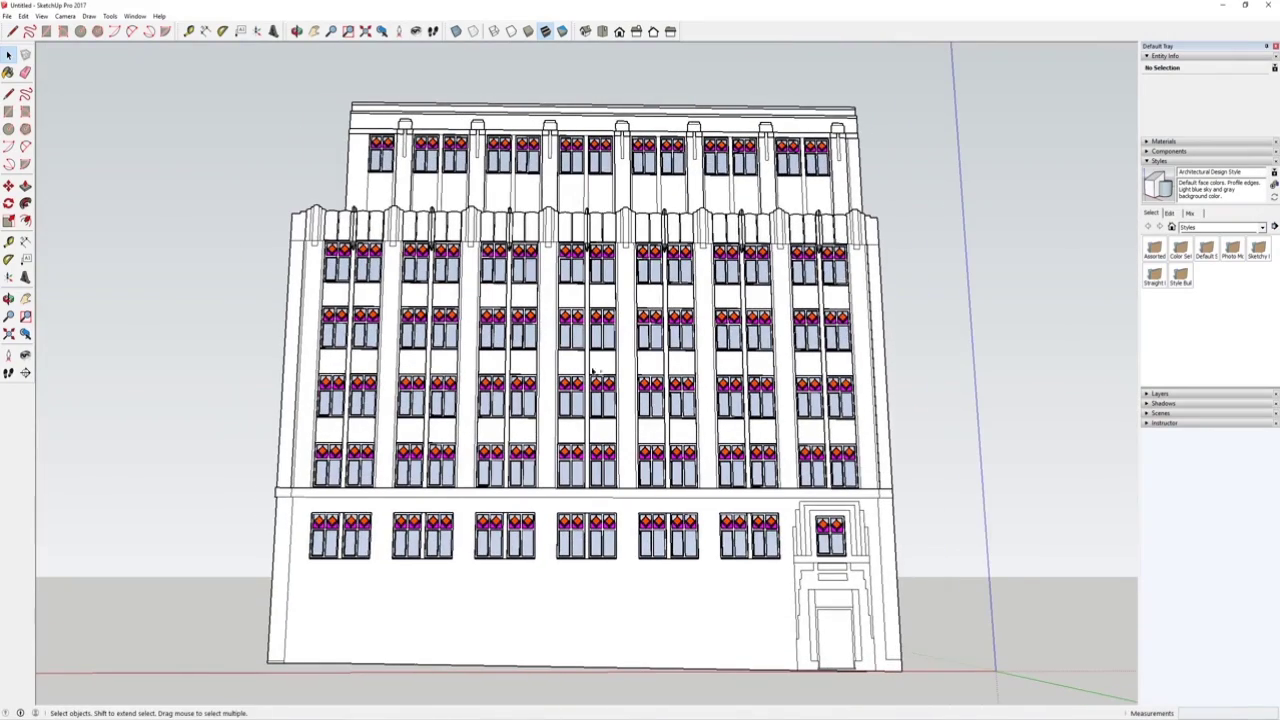
key("ctrl+s")
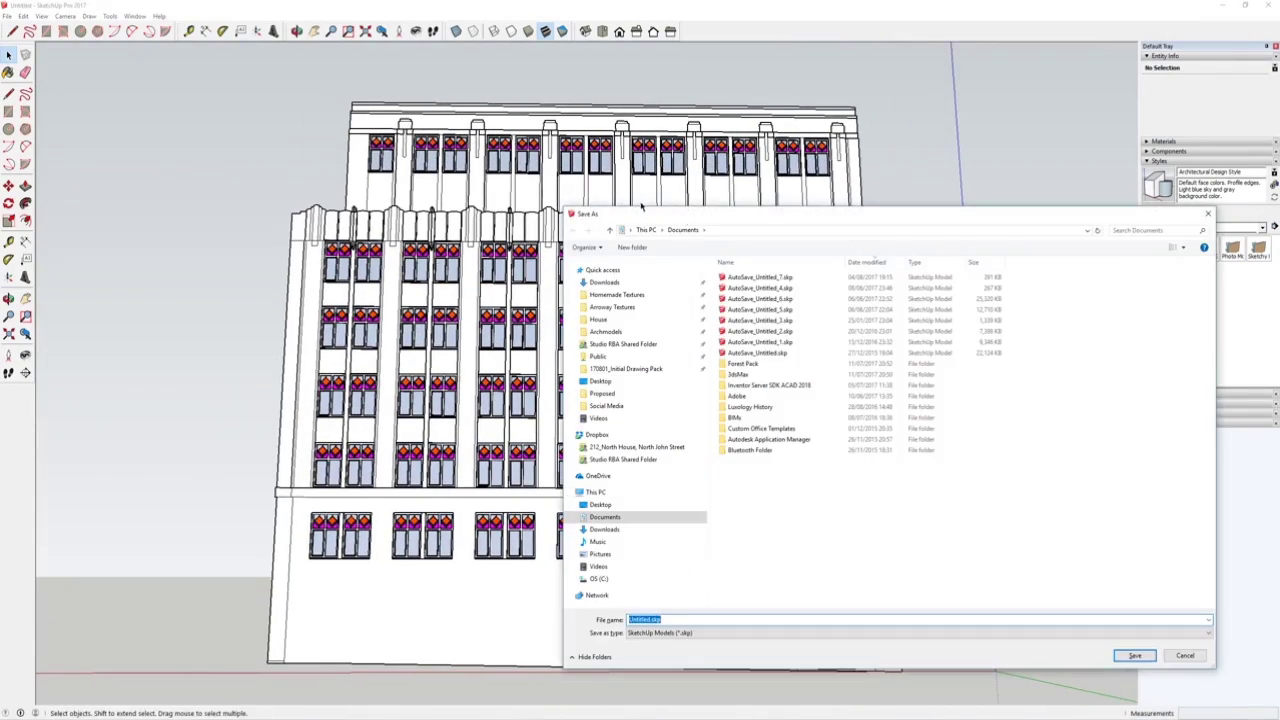
left_click(505, 299)
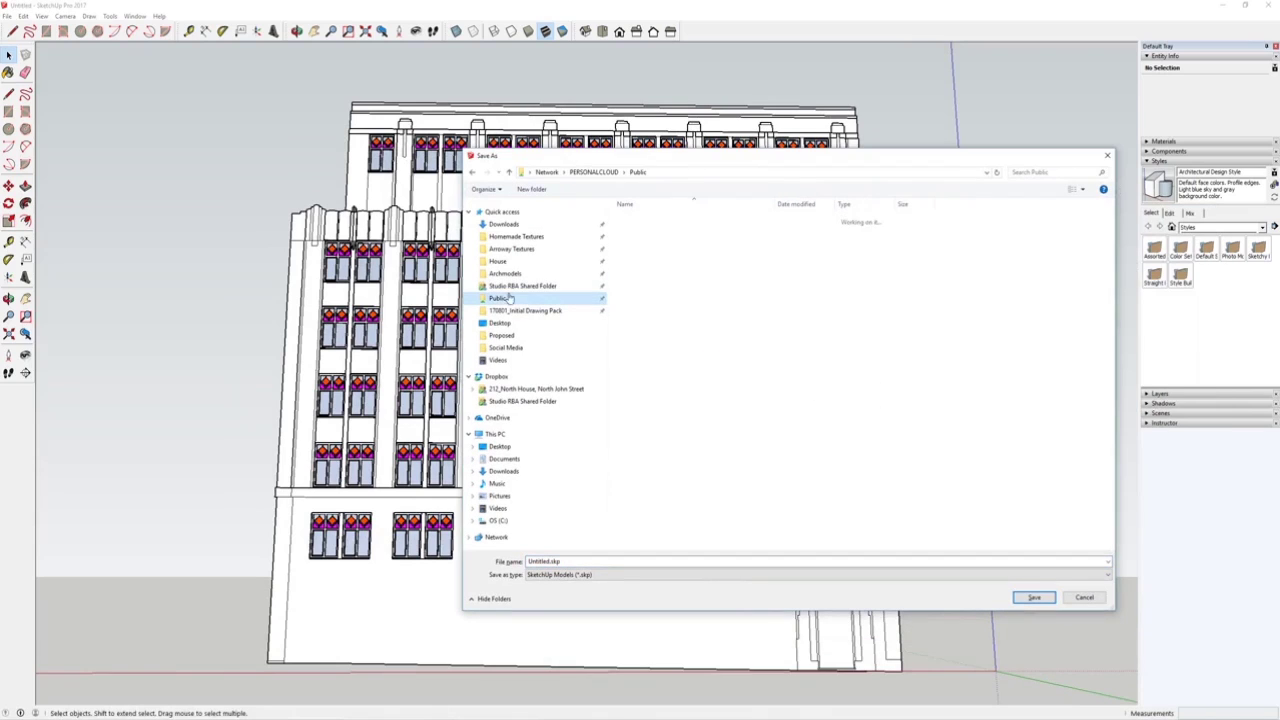
double_click(667, 231)
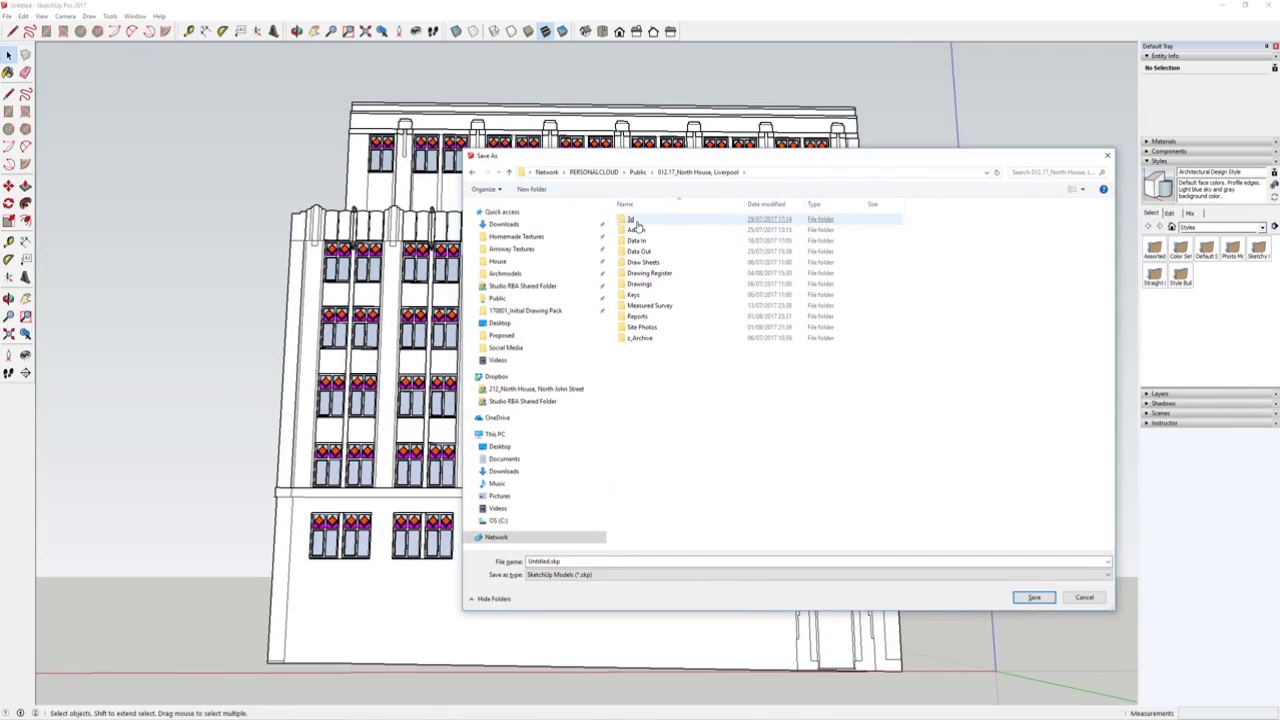
double_click(633, 220)
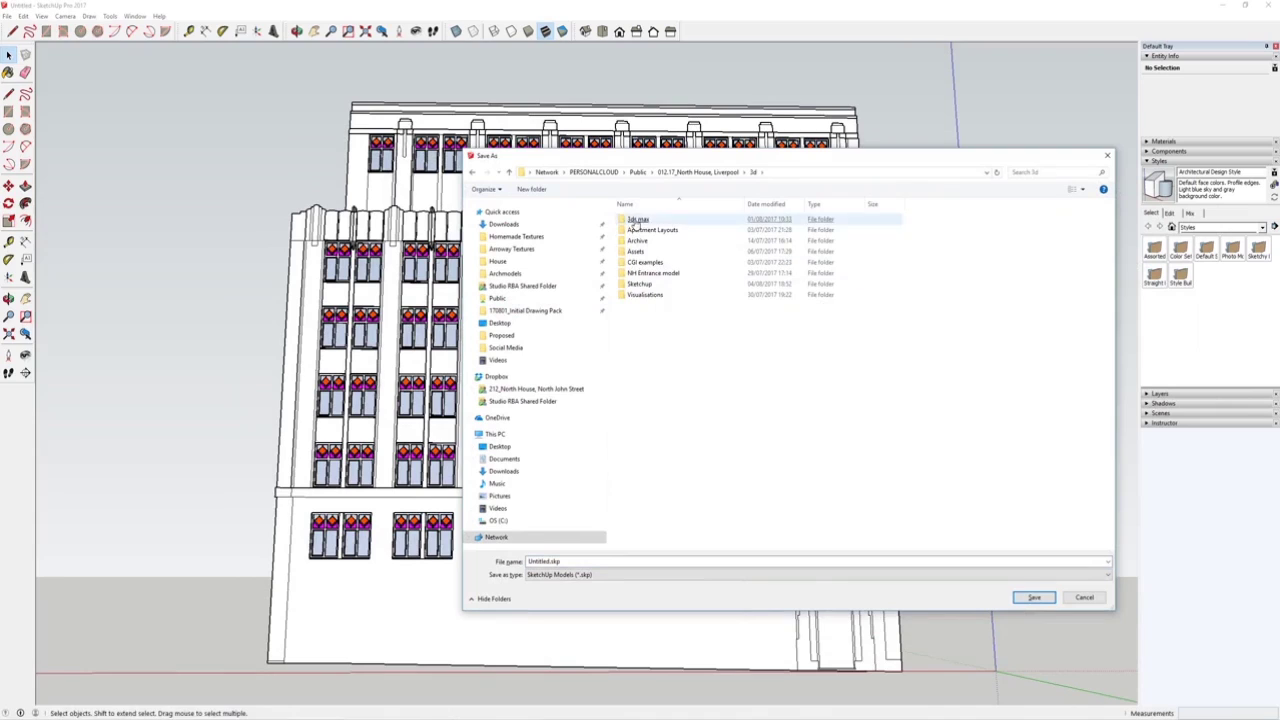
left_click(640, 285)
key("Return")
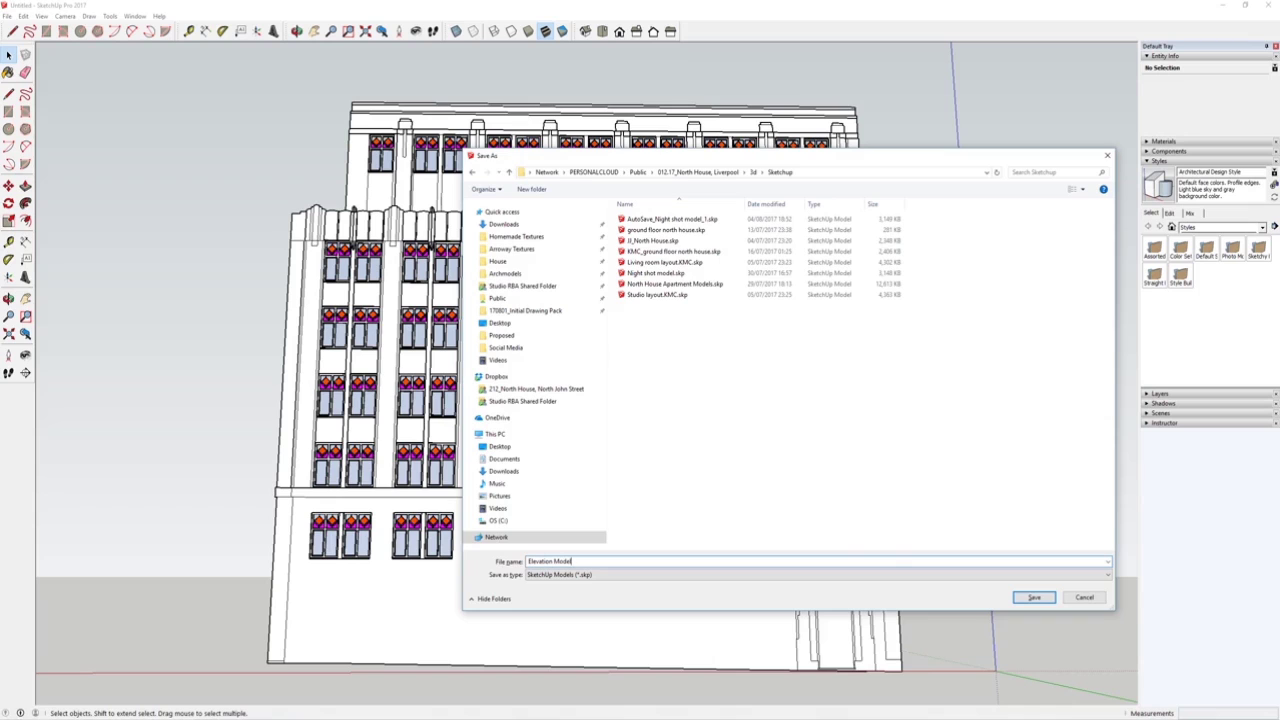
key("Return")
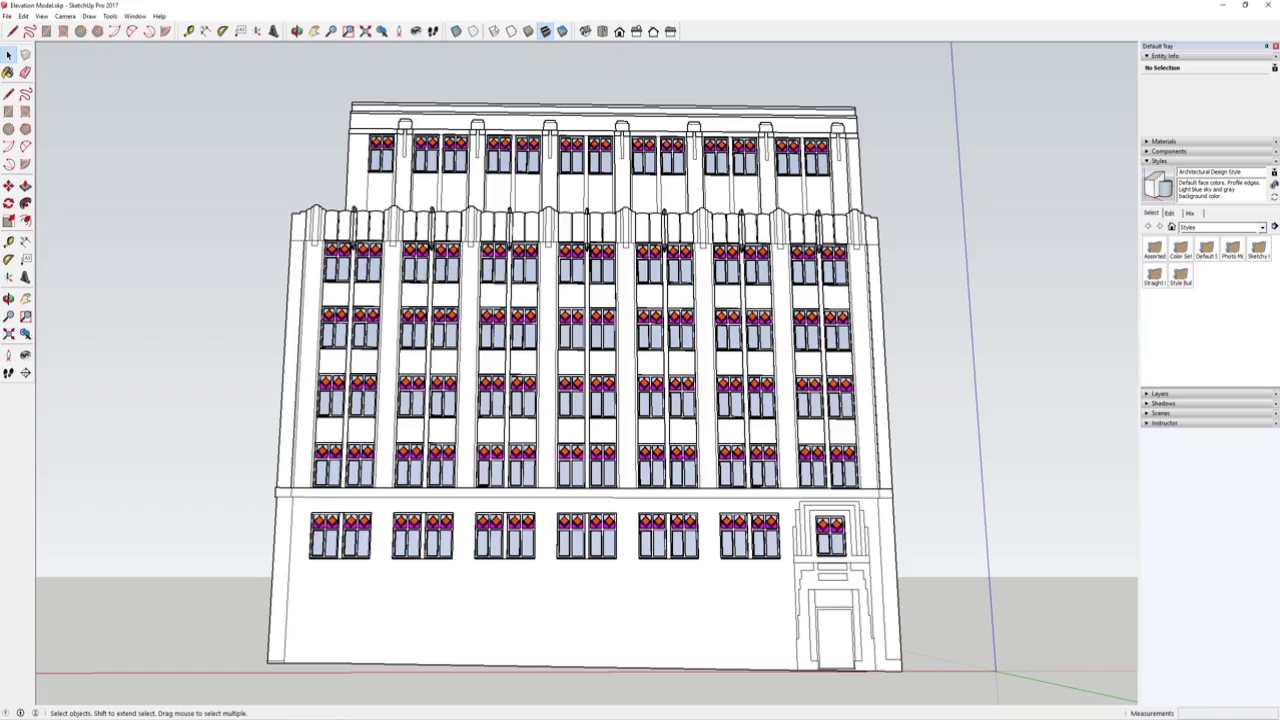
Open a main facade pilaster component and group its stepped top strips together with the small face below the centre strip.
middle_click_drag(457, 397, 489, 409)
scroll(489, 409, "up", 10)
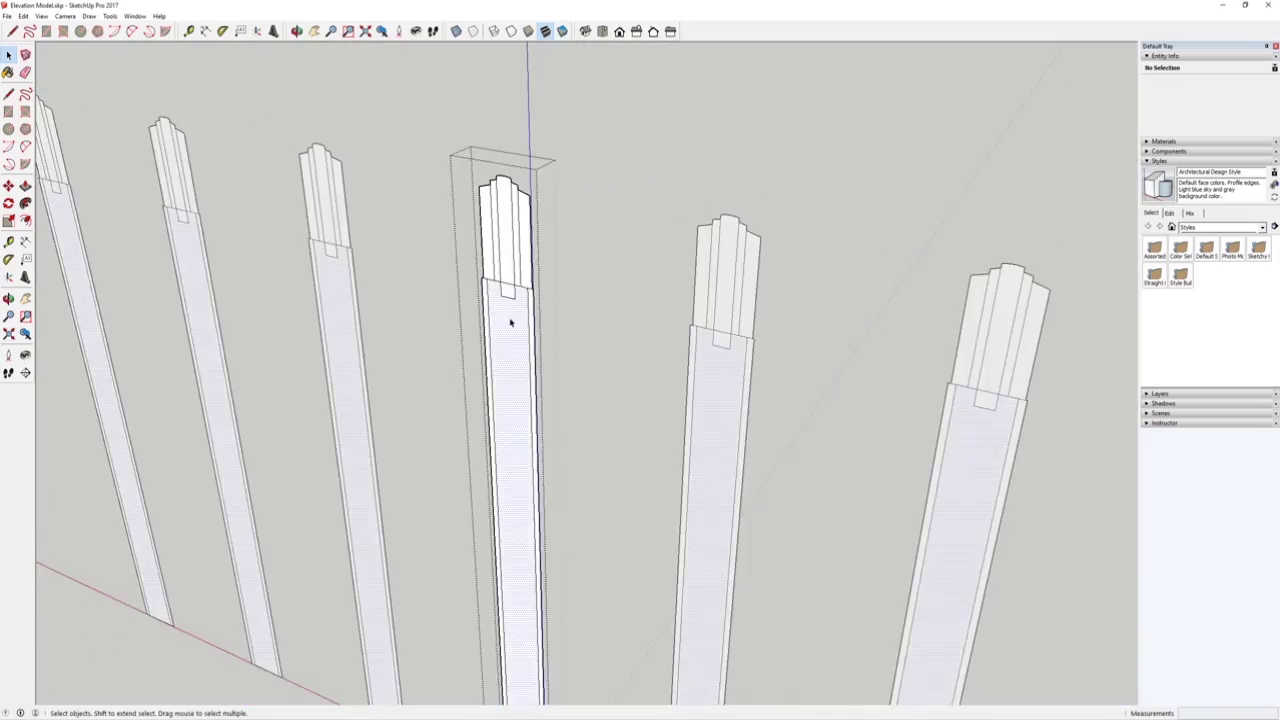
scroll(500, 357, "up", 2)
middle_click_drag(500, 357, 497, 352)
scroll(494, 280, "up", 4)
left_click(493, 281)
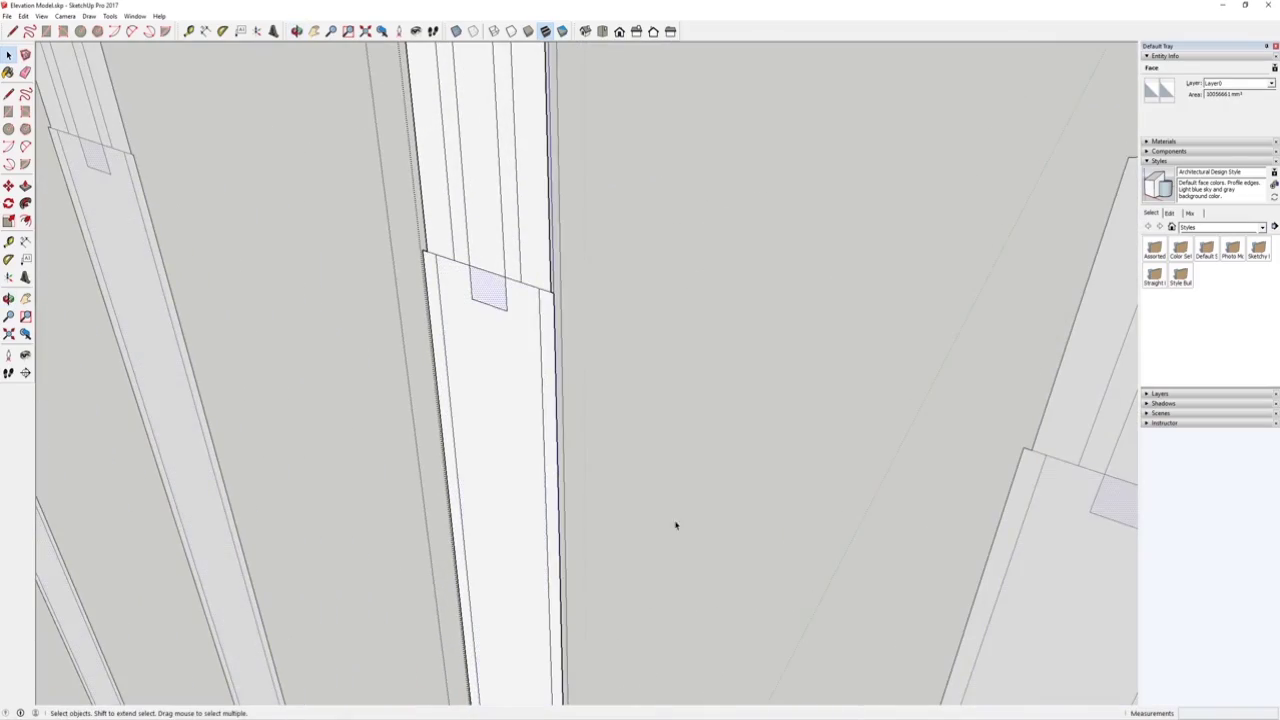
mouse_move(781, 678)
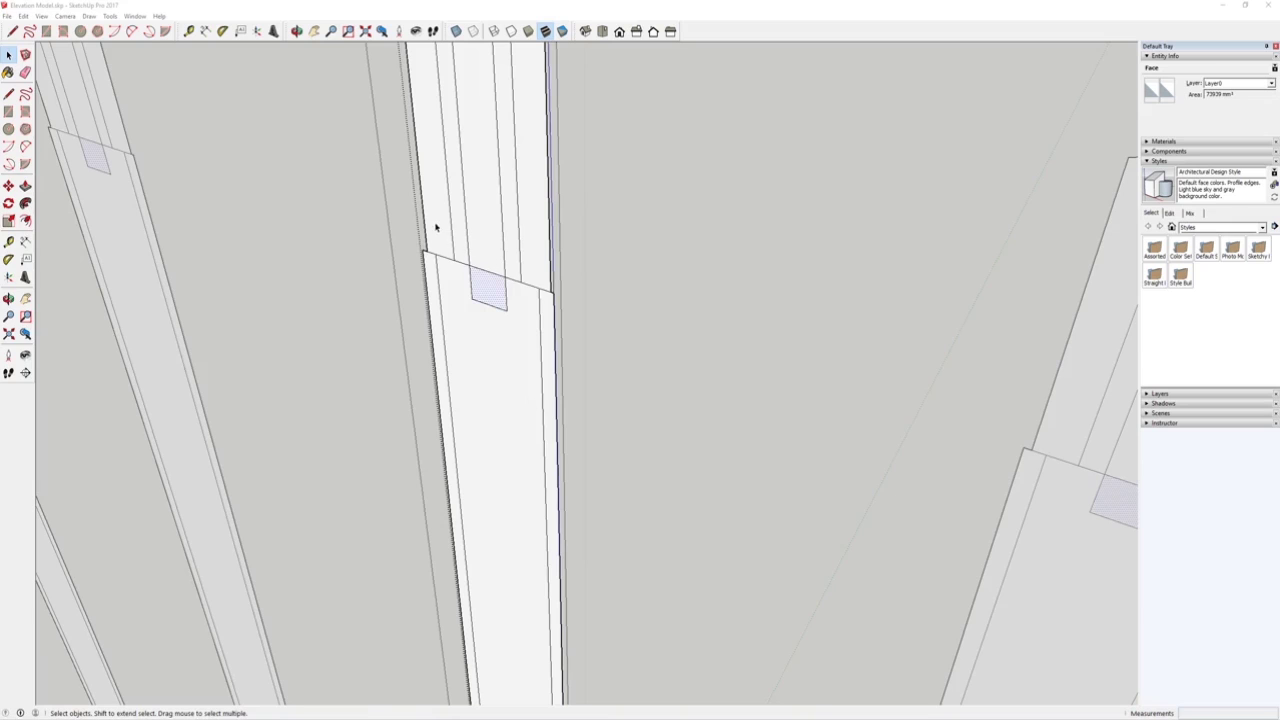
left_click(435, 227)
scroll(425, 215, "down", 4)
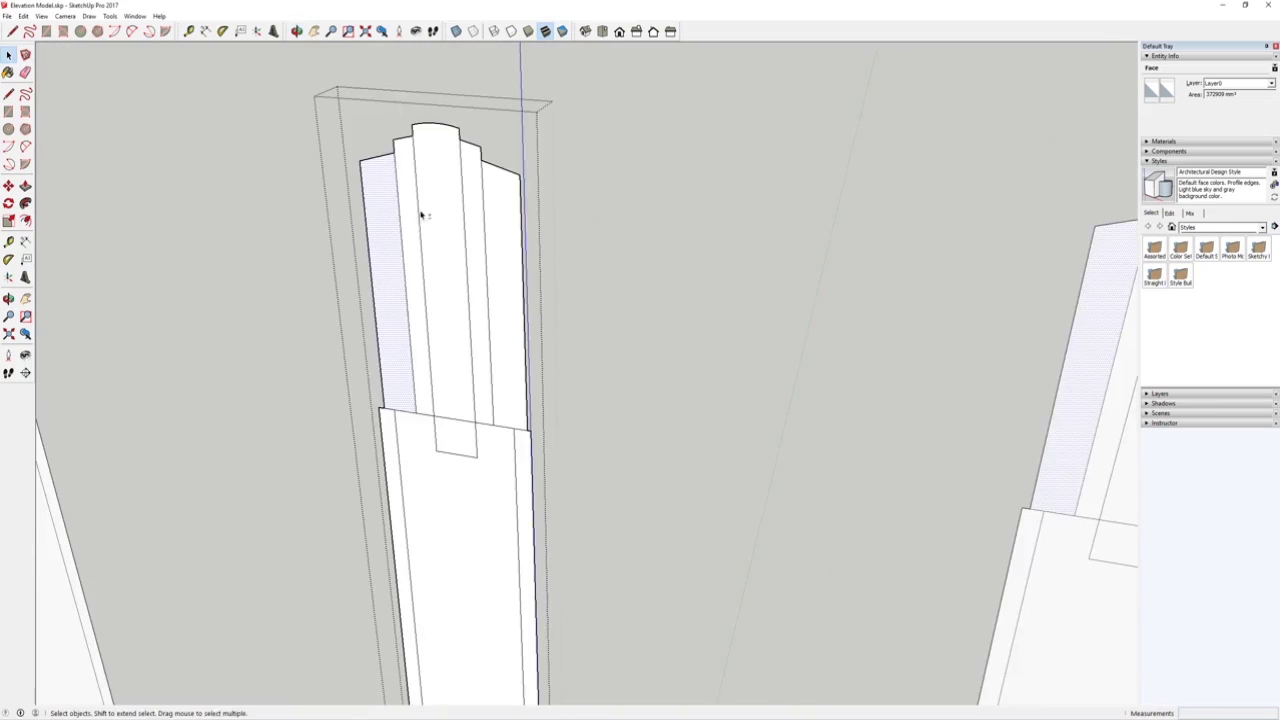
left_click(481, 353, "shift")
left_click(474, 463, "shift")
left_click(470, 432, "shift")
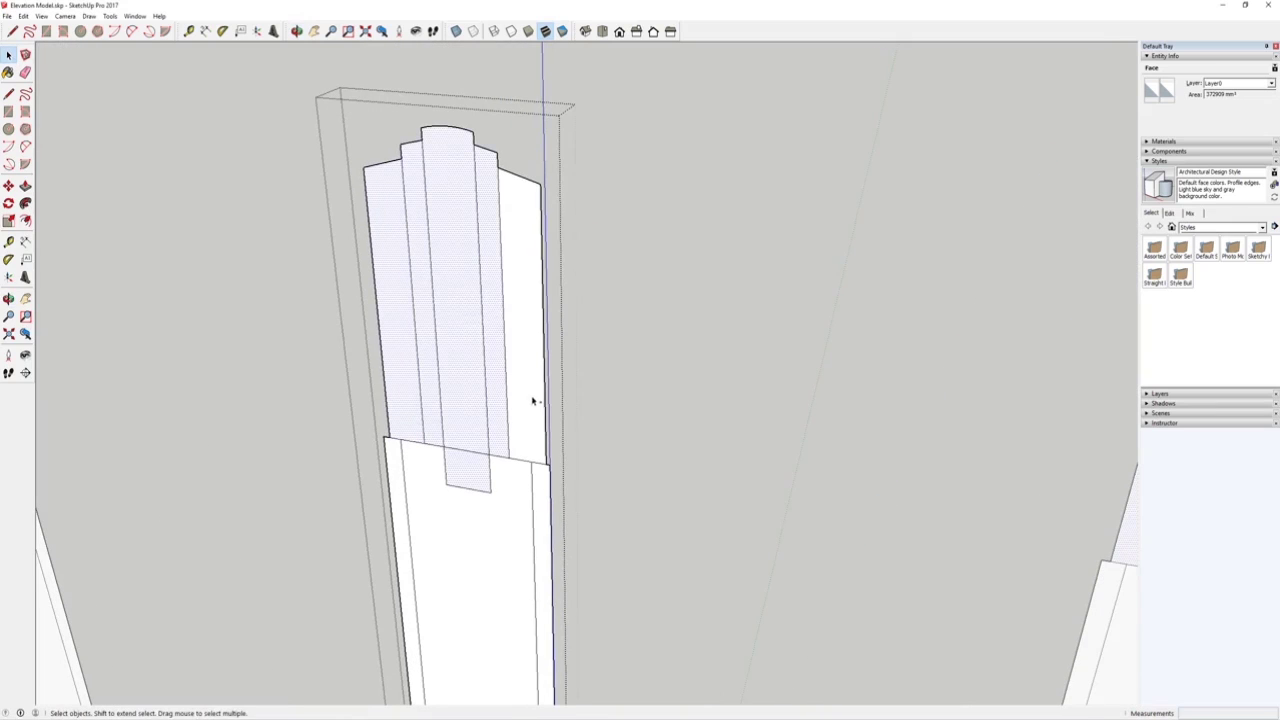
left_click(531, 403, "shift")
right_click(518, 353)
left_click(563, 442)
Check the stone tops of the main pilasters in Night shot.jpg in Windows Photo Viewer, and return to SketchUp.
scroll(445, 358, "down", 3)
middle_click_drag(446, 354, 420, 369)
scroll(425, 371, "down", 1)
mouse_move(636, 706)
left_click(800, 688)
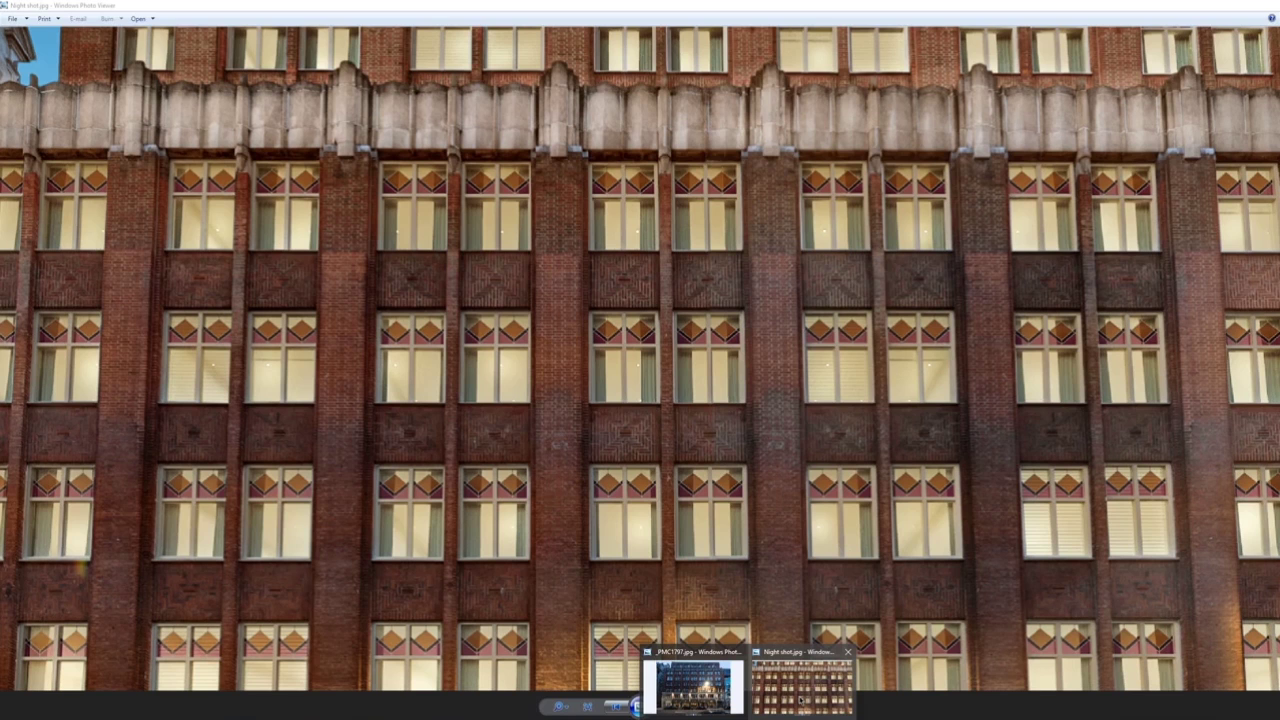
left_click(752, 716)
Open the stepped pilaster-top group for editing and collapse the Styles settings.
scroll(461, 423, "up", 4)
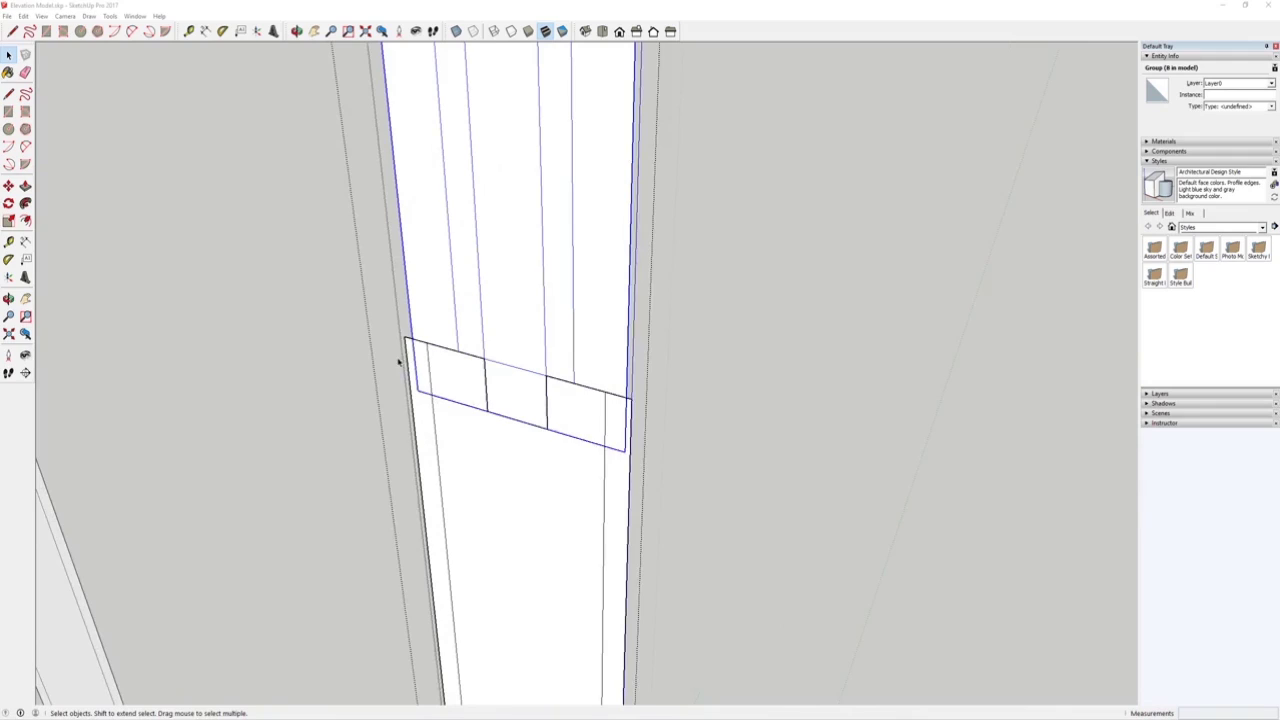
key("Delete")
key("Escape")
scroll(537, 312, "down", 4)
double_click(531, 279)
scroll(527, 264, "up", 3)
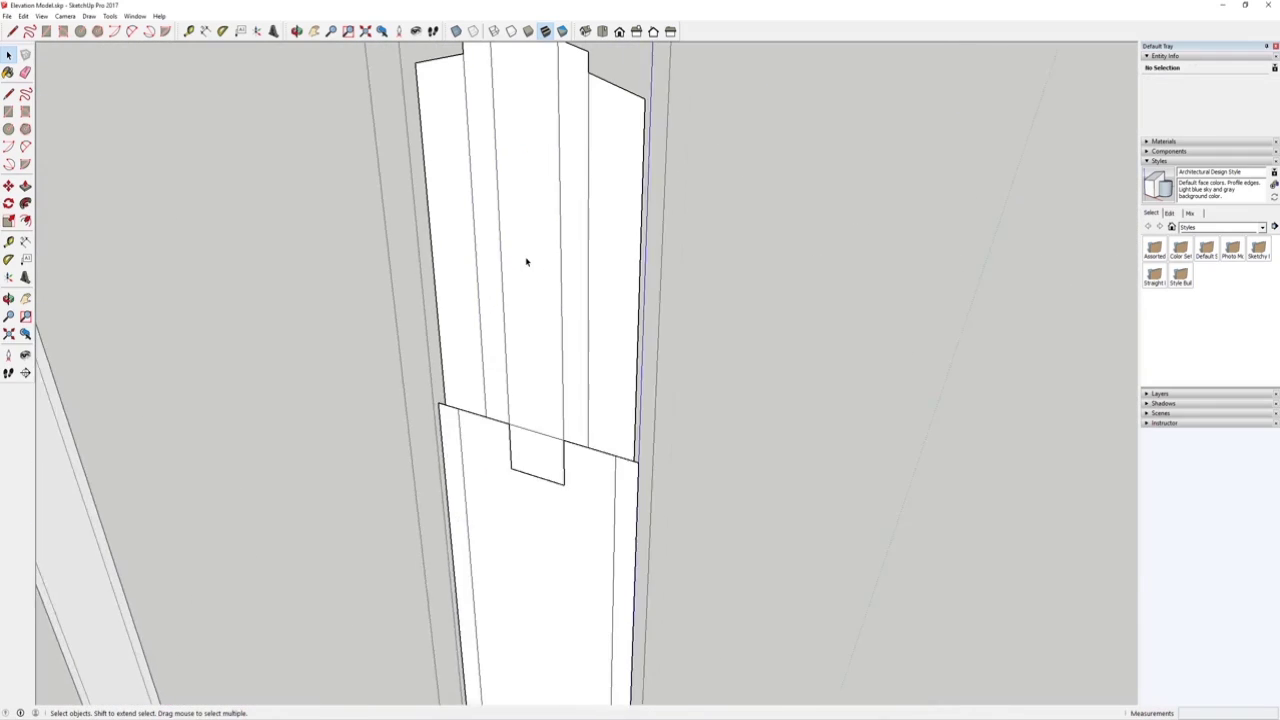
double_click(527, 258)
left_click(527, 257)
left_click(580, 375)
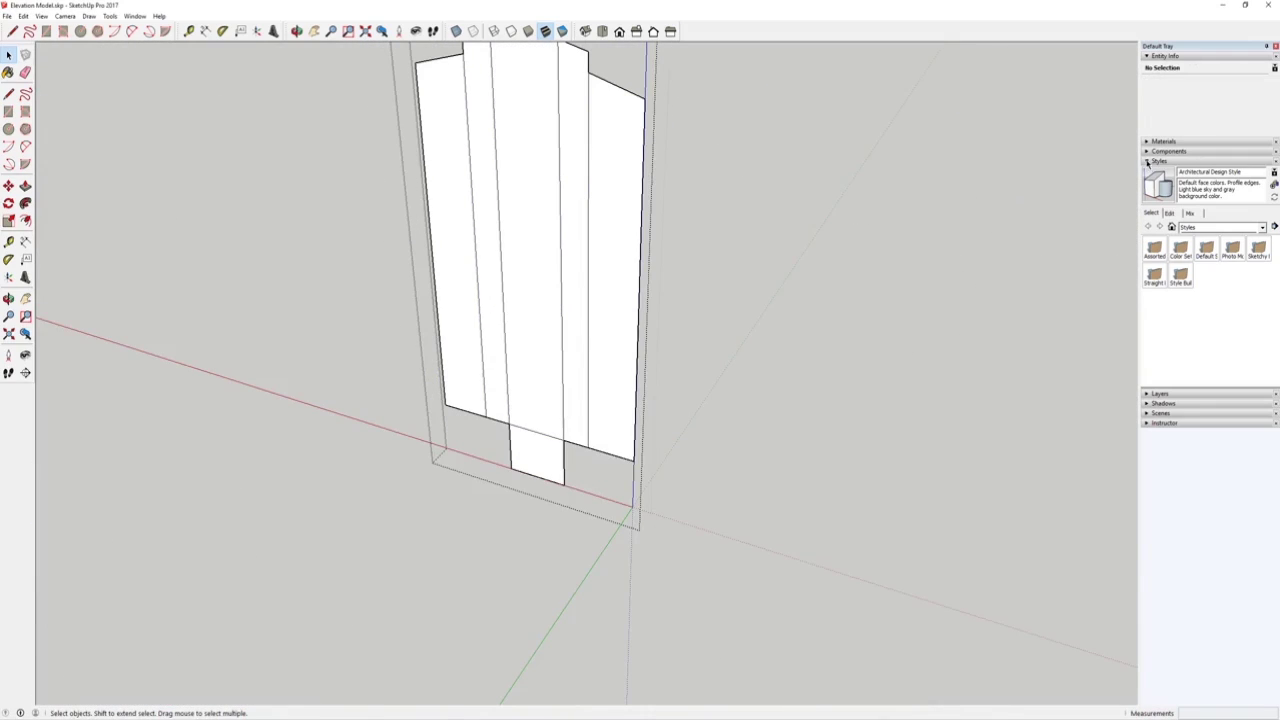
left_click(1147, 163)
left_click(574, 214)
scroll(556, 188, "down", 4)
scroll(554, 185, "up", 1)
left_click(603, 154)
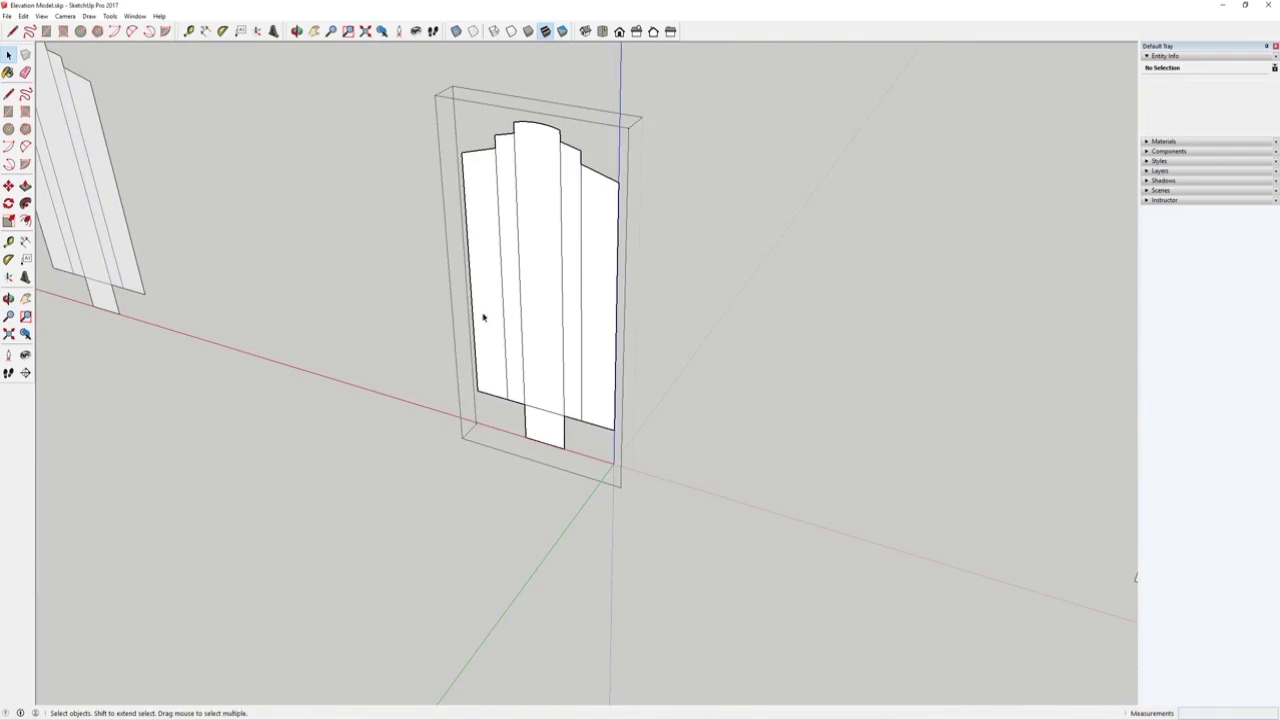
Paint the stepped pilaster-top faces with the material Color C02 from the Colors collection.
scroll(492, 311, "down", 2)
scroll(521, 272, "up", 4)
scroll(529, 271, "down", 2)
middle_click_drag(531, 272, 522, 302)
scroll(521, 304, "down", 1)
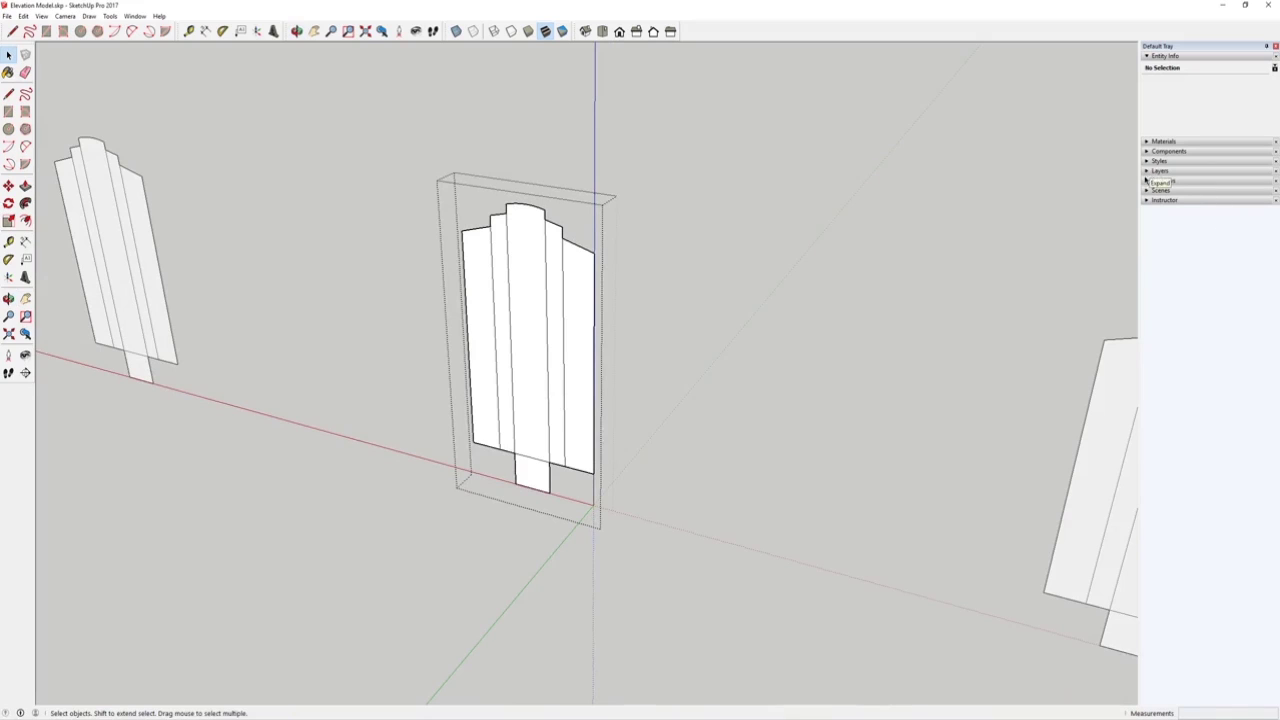
left_click(1160, 141)
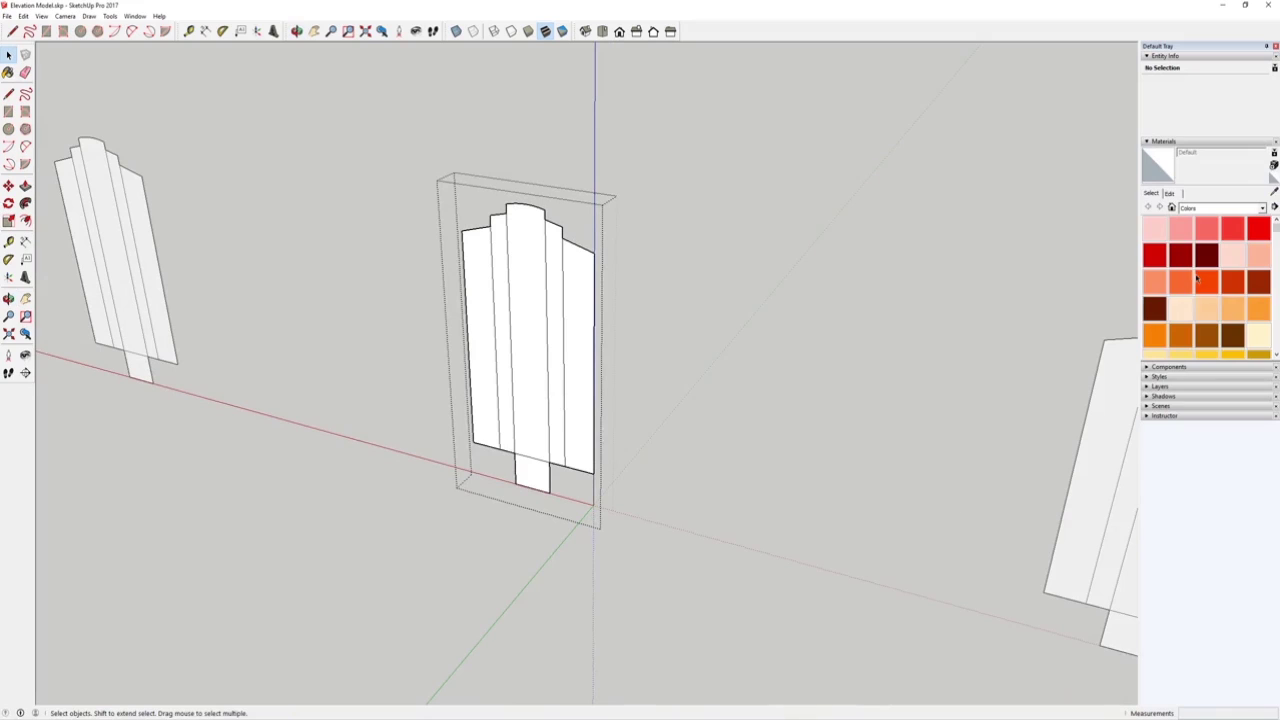
mouse_move(1275, 227)
left_mouse_down()
mouse_move(1275, 251)
mouse_move(1276, 236)
left_mouse_up()
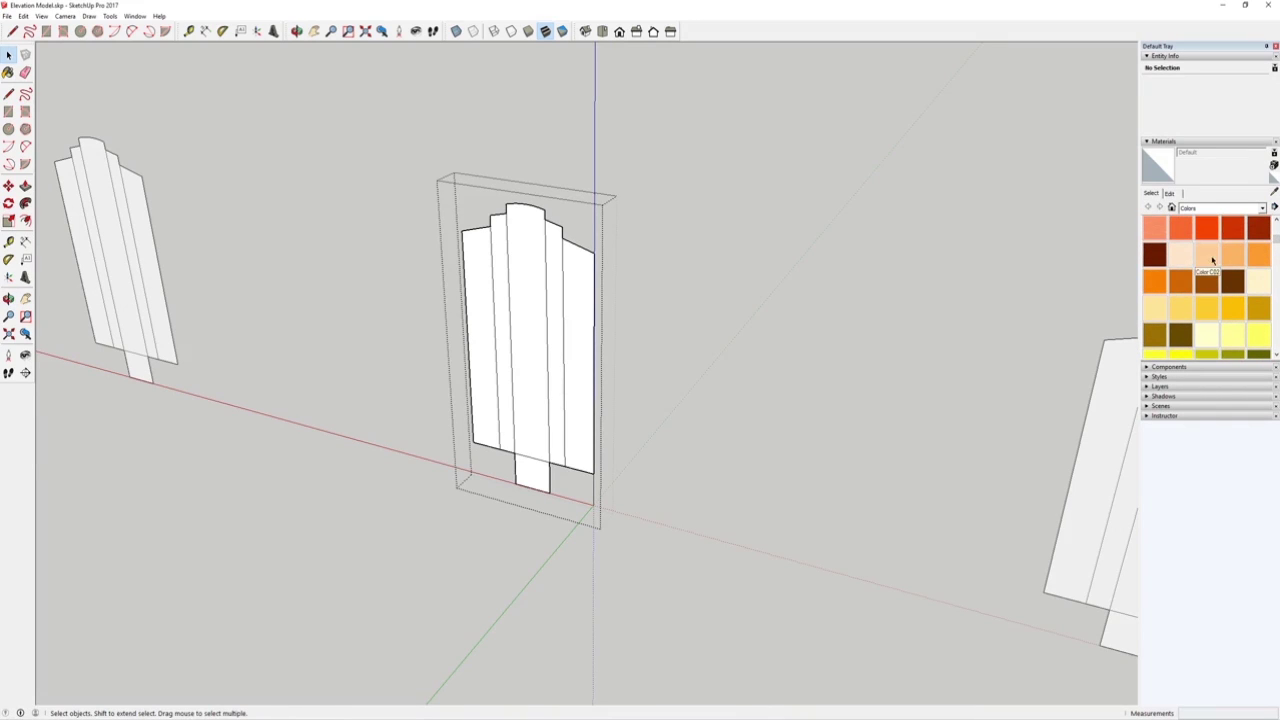
left_click(1212, 260)
left_click(532, 299)
middle_click_drag(534, 300, 528, 340)
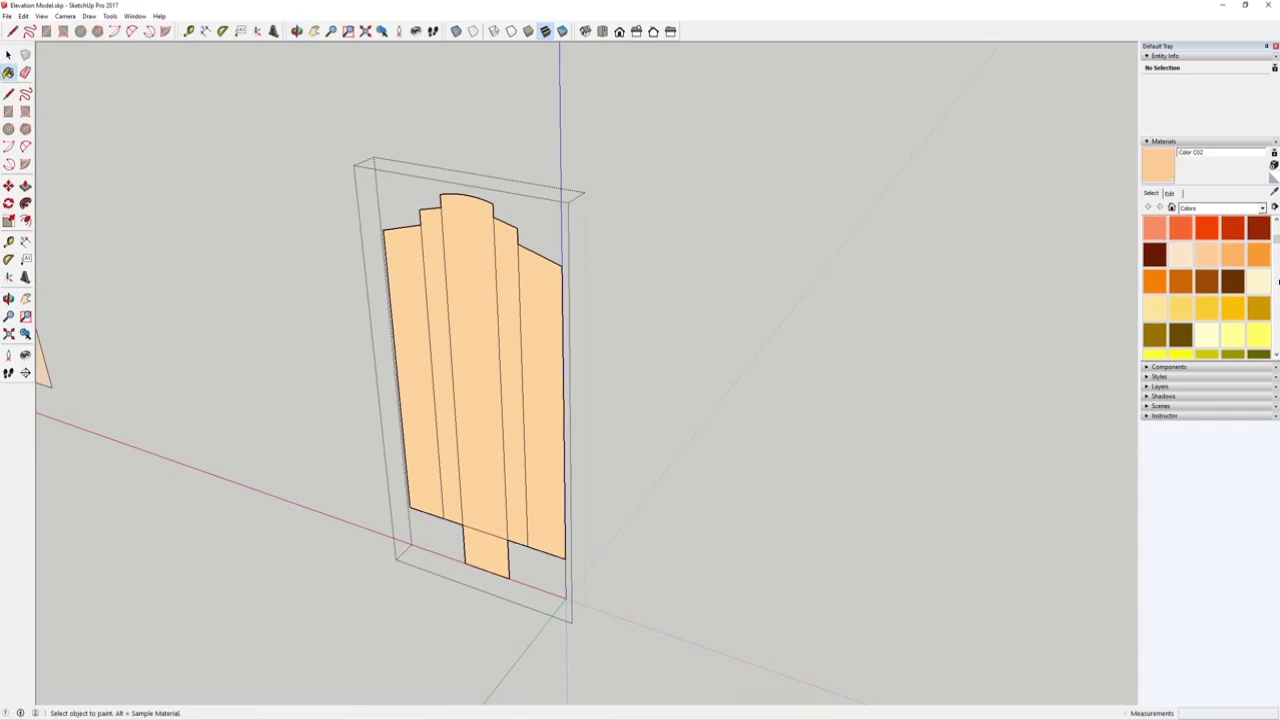
Set the saturation of Color C02 to 20, and close the pilaster-top group and its component.
left_click(1166, 193)
left_click_drag(1216, 248, 1167, 247)
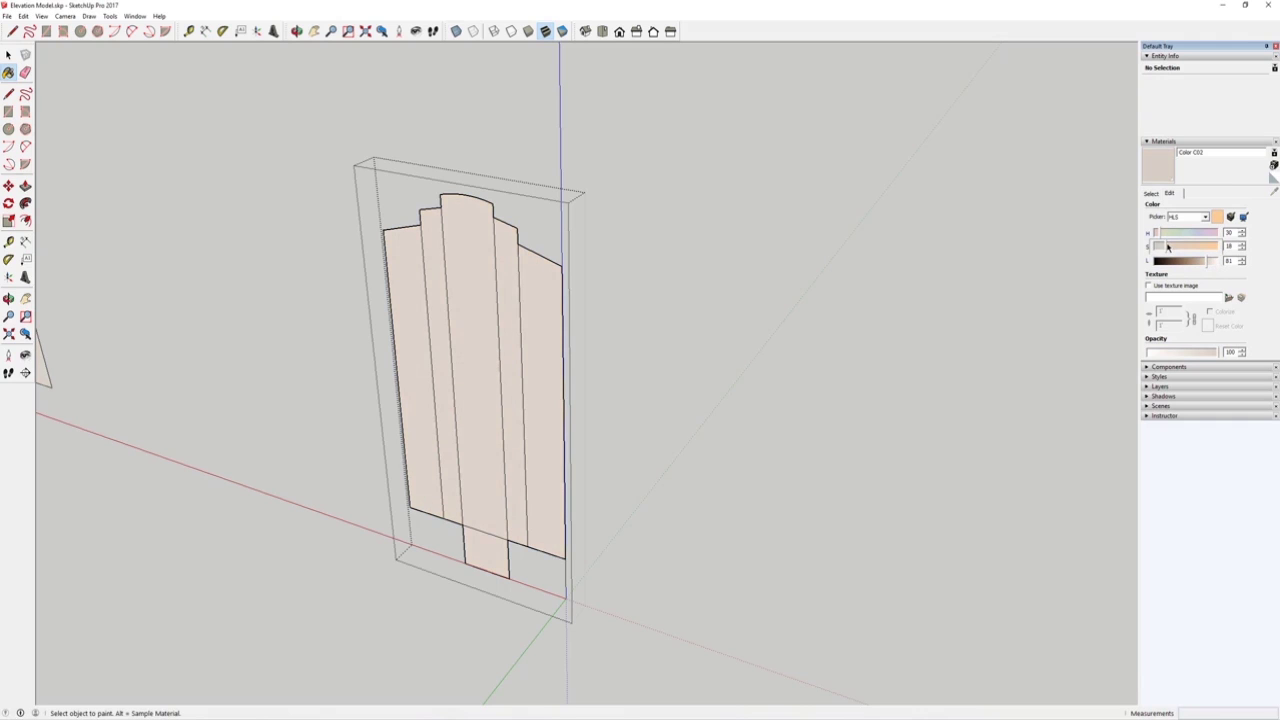
left_click(8, 55)
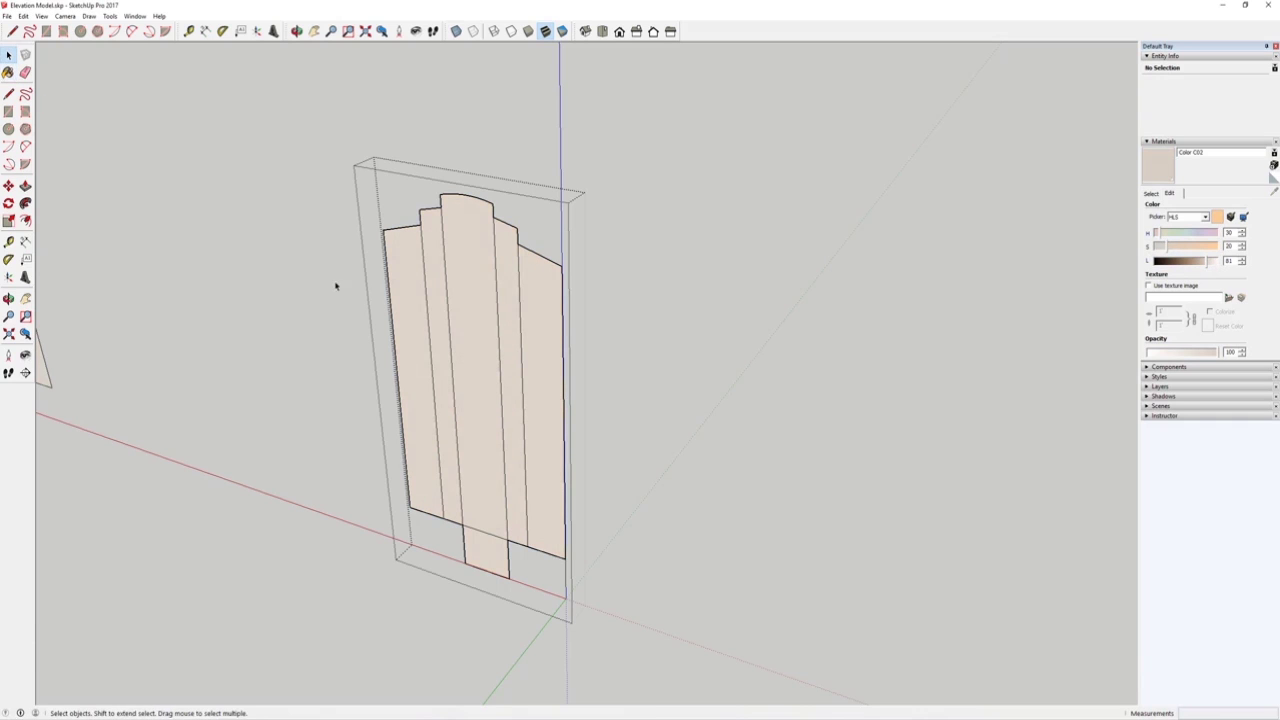
left_click(336, 286)
scroll(502, 413, "down", 4)
scroll(503, 413, "up", 3)
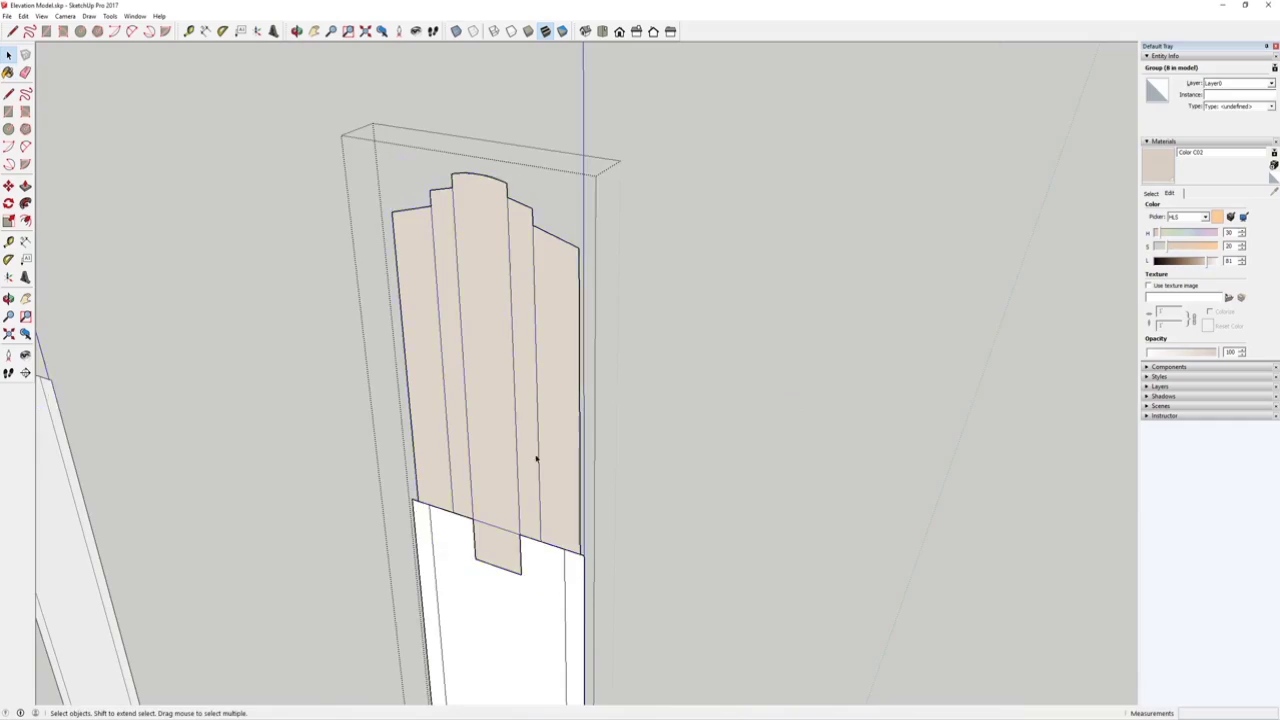
scroll(545, 452, "down", 3)
key("Escape")
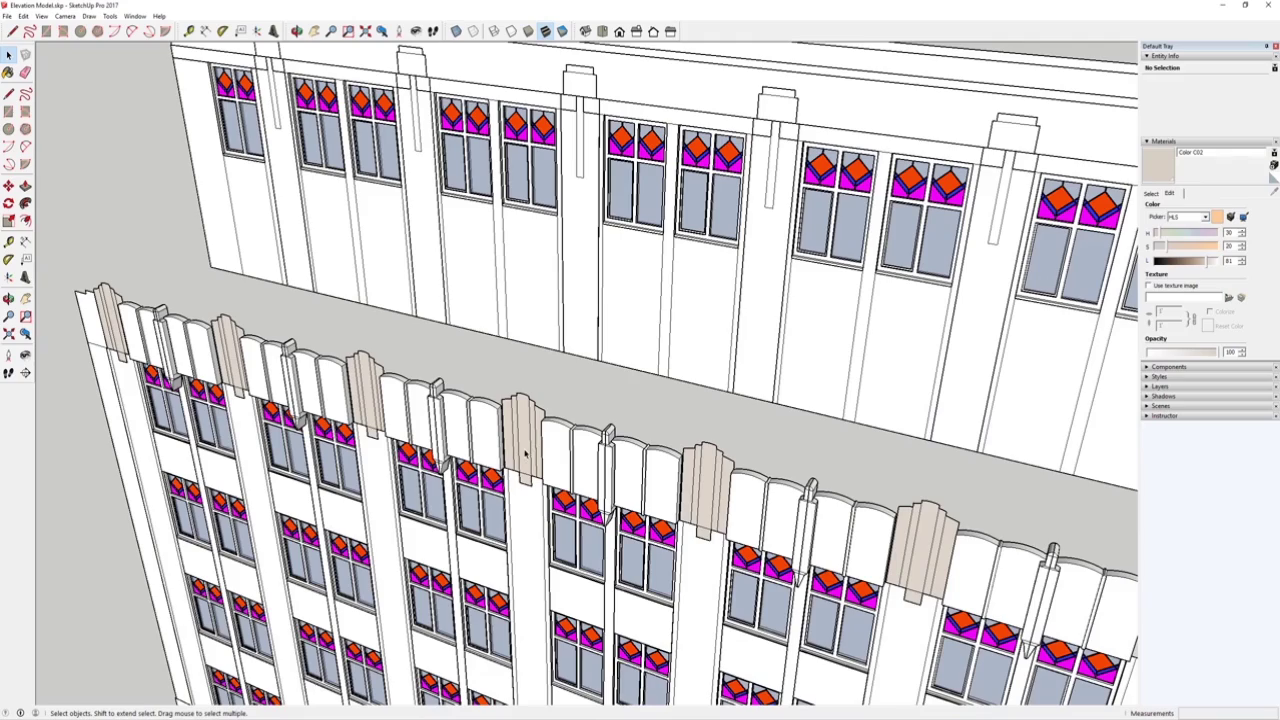
Open a front window bay component, select its Parapet Element, and compare it with the reference photos.
scroll(558, 484, "up", 4)
left_click(750, 718)
mouse_move(791, 694)
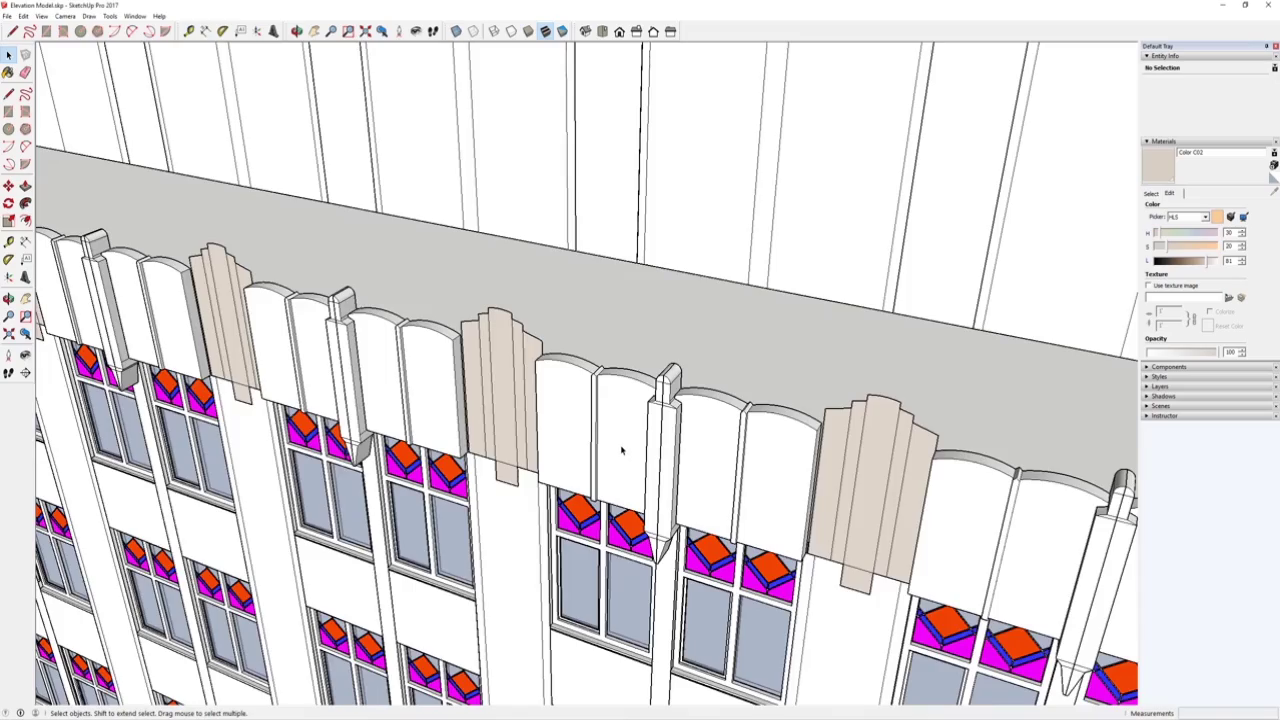
double_click(623, 449)
left_click(623, 449)
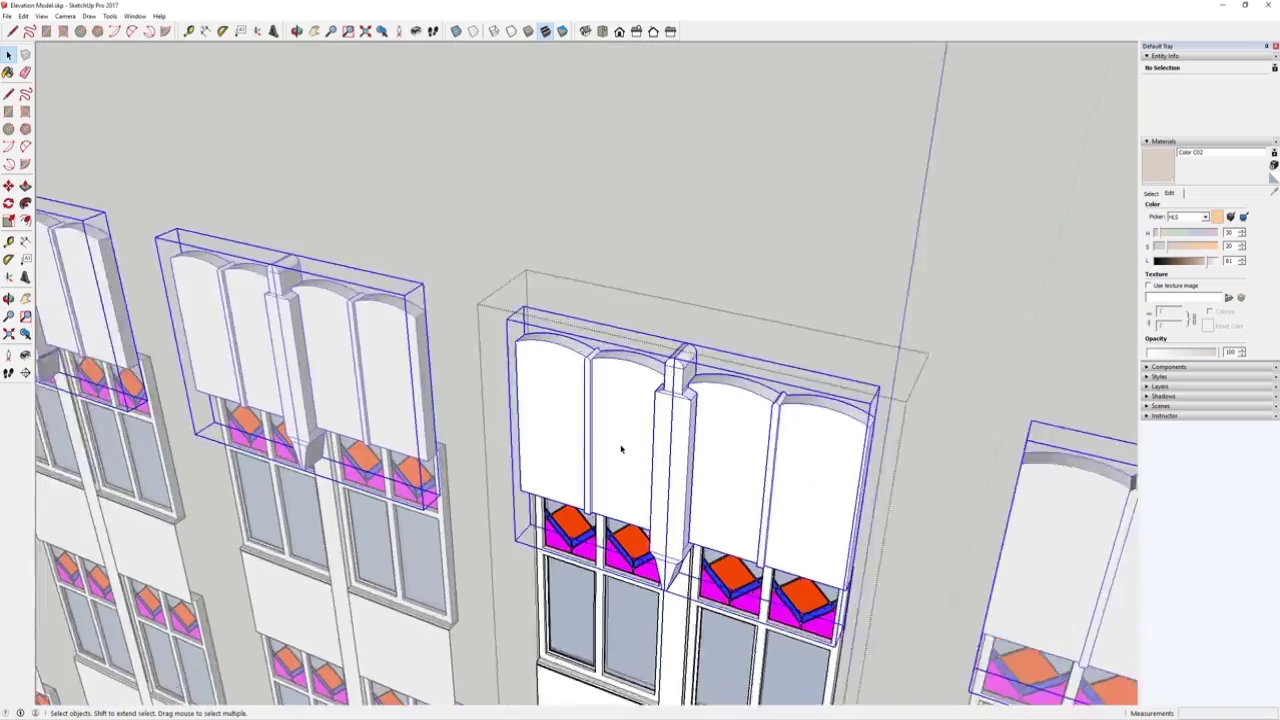
scroll(623, 449, "up", 3)
mouse_move(635, 706)
mouse_move(800, 685)
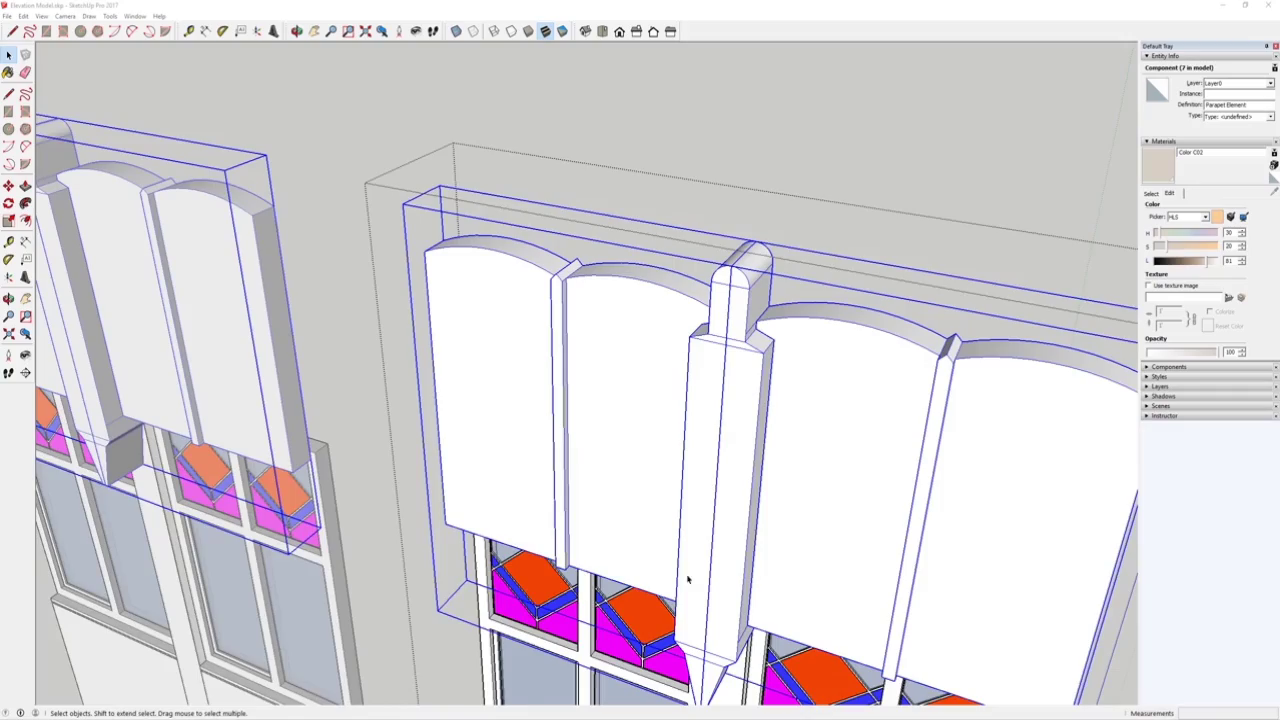
Open the Parapet Element and the nested component holding one half of the scalloped parapet for editing.
double_click(613, 438)
left_click(613, 437)
middle_click_drag(613, 433, 637, 361)
double_click(637, 363)
left_click(640, 363)
left_click(1094, 220)
Paint all the scalloped parapet faces with Color C02 and close the nested components.
key("b")
left_click(683, 352, "shift")
left_click(10, 51)
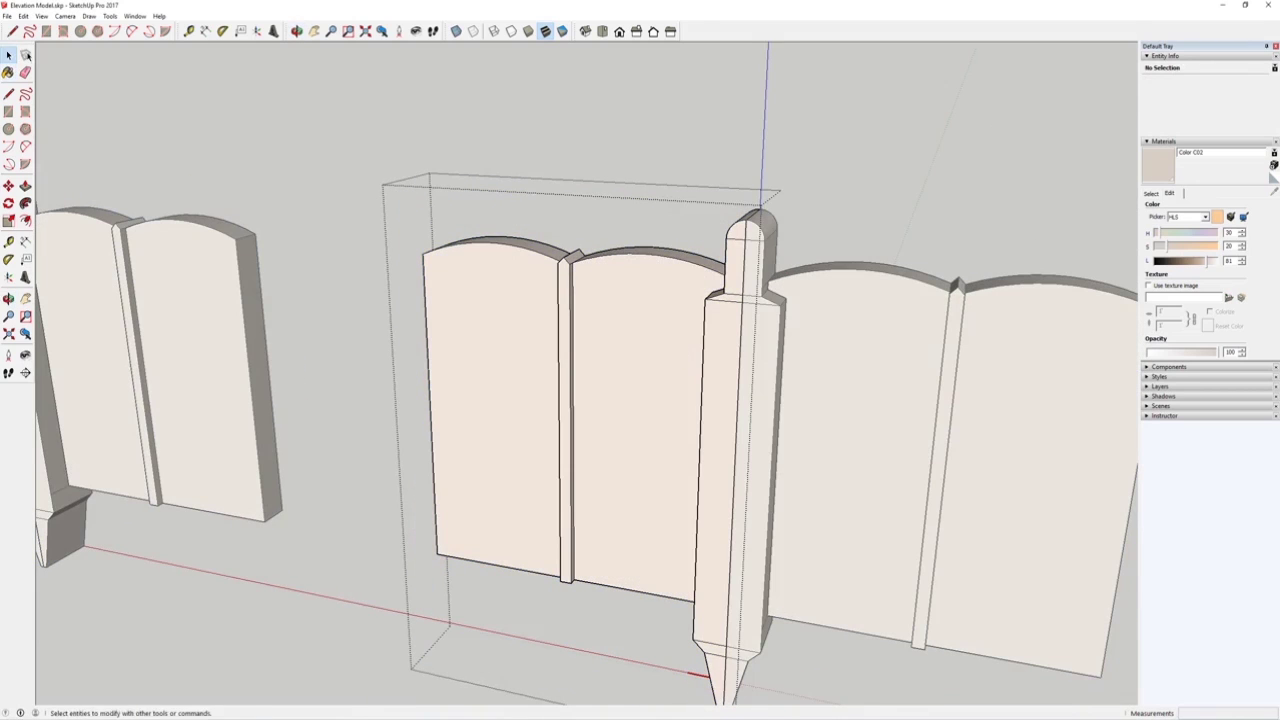
key("Escape")
scroll(664, 418, "down", 3)
scroll(664, 402, "down", 3)
key("Escape")
scroll(636, 394, "down", 3)
key("Escape")
scroll(630, 394, "down", 3)
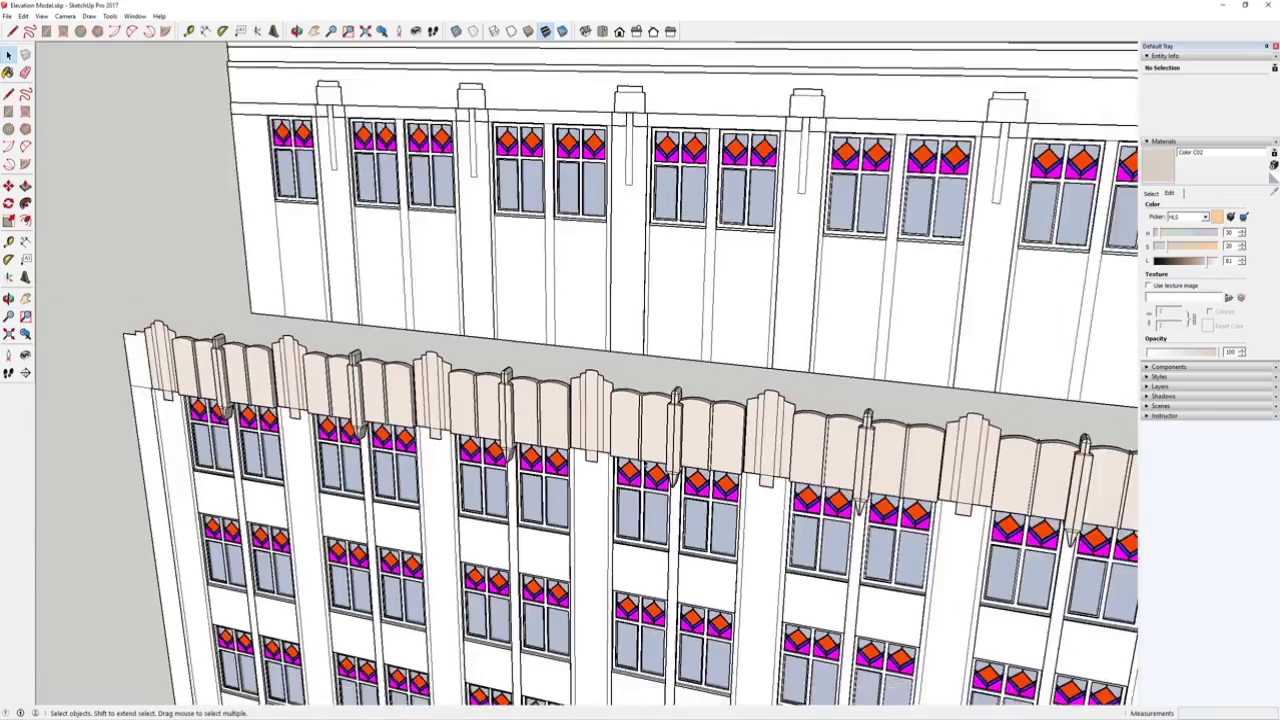
Open a pilaster component on the set-back upper wall for editing.
scroll(600, 205, "up", 3)
scroll(705, 225, "up", 3)
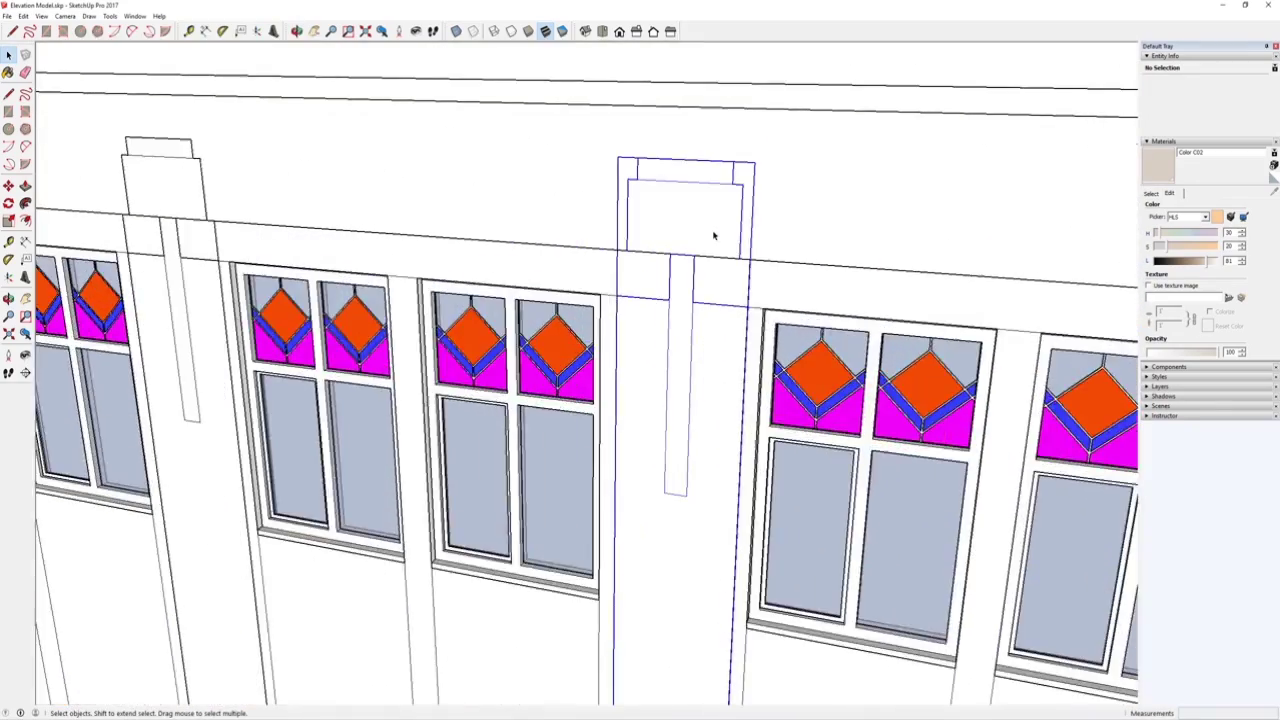
left_click(705, 230)
scroll(700, 228, "up", 2)
middle_click_drag(700, 228, 580, 297)
scroll(594, 277, "up", 4)
double_click(594, 277)
Paint the cap faces and the two shoulder faces of the upper-wall pilaster with Color C02, and close the component.
left_click(1168, 170)
left_click(583, 229)
key("space")
left_click(366, 301)
scroll(514, 277, "down", 3)
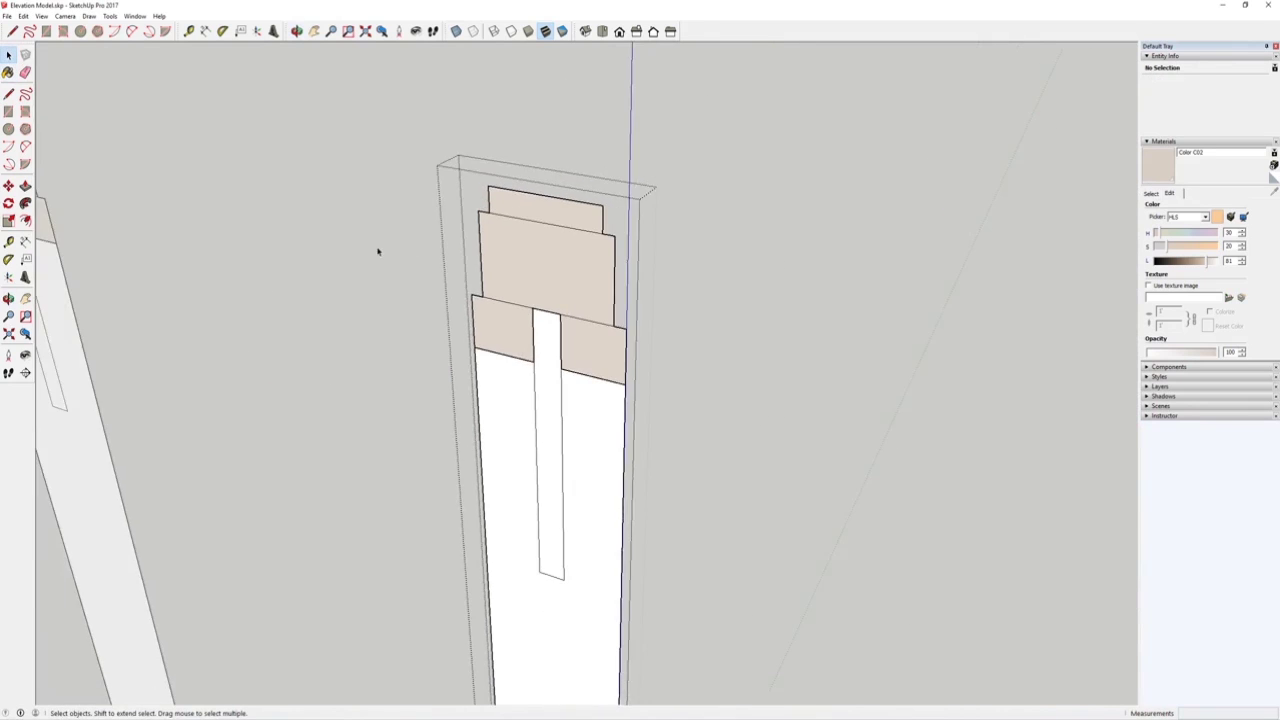
left_click(377, 251)
scroll(546, 269, "down", 5)
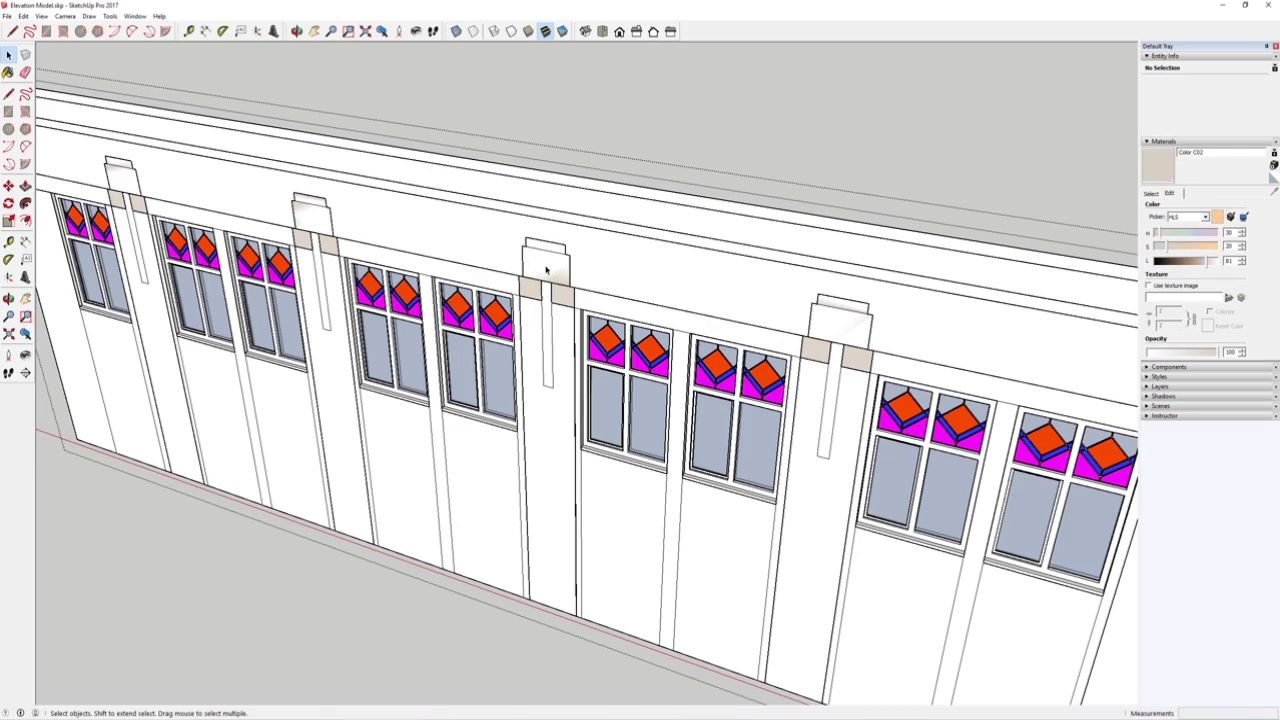
Examine the painted pilaster caps on the set-back wall, the parapet, and the facade as a whole.
scroll(533, 298, "up", 5)
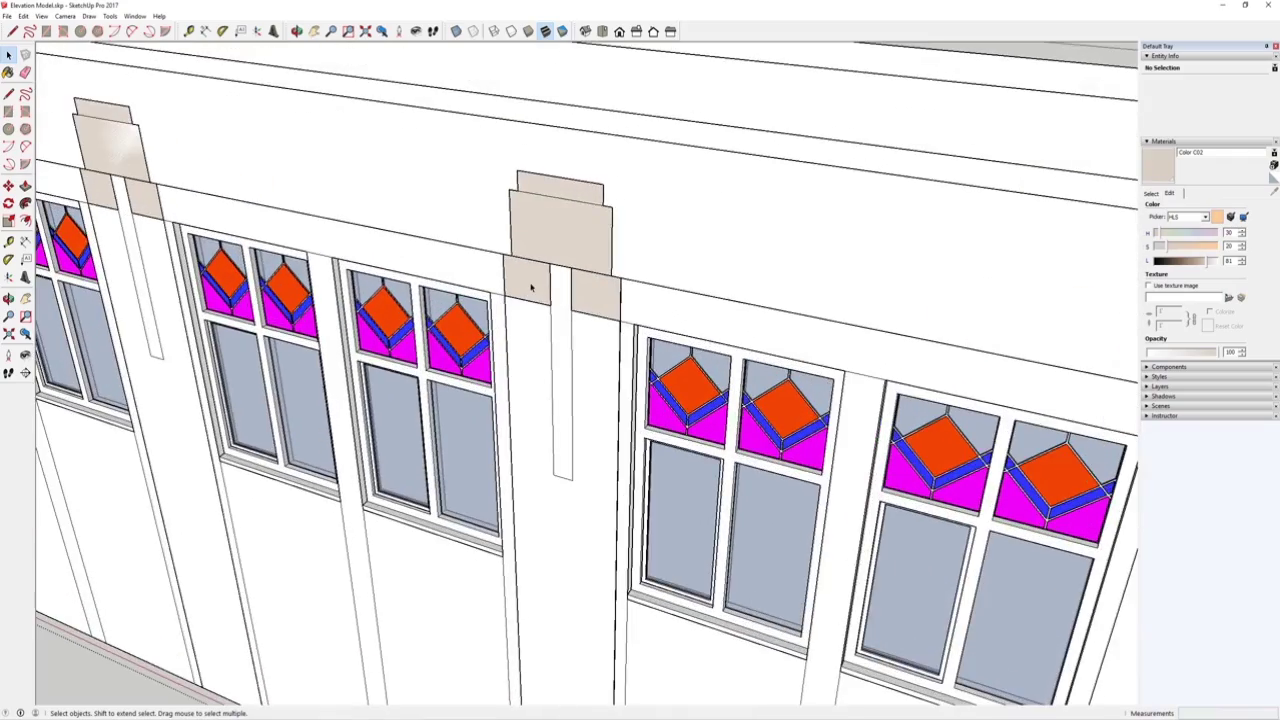
left_click(531, 286)
scroll(531, 286, "down", 4)
scroll(512, 160, "up", 1)
scroll(511, 160, "down", 3)
scroll(514, 149, "up", 1)
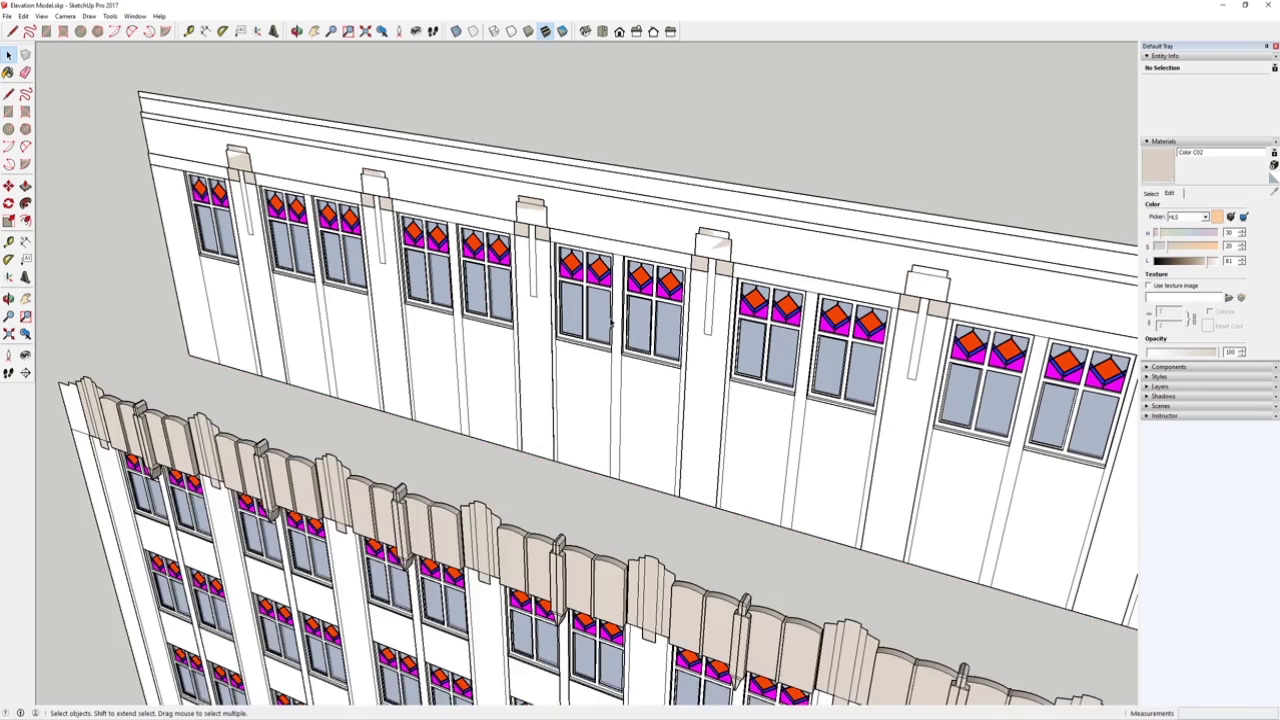
scroll(612, 320, "up", 3)
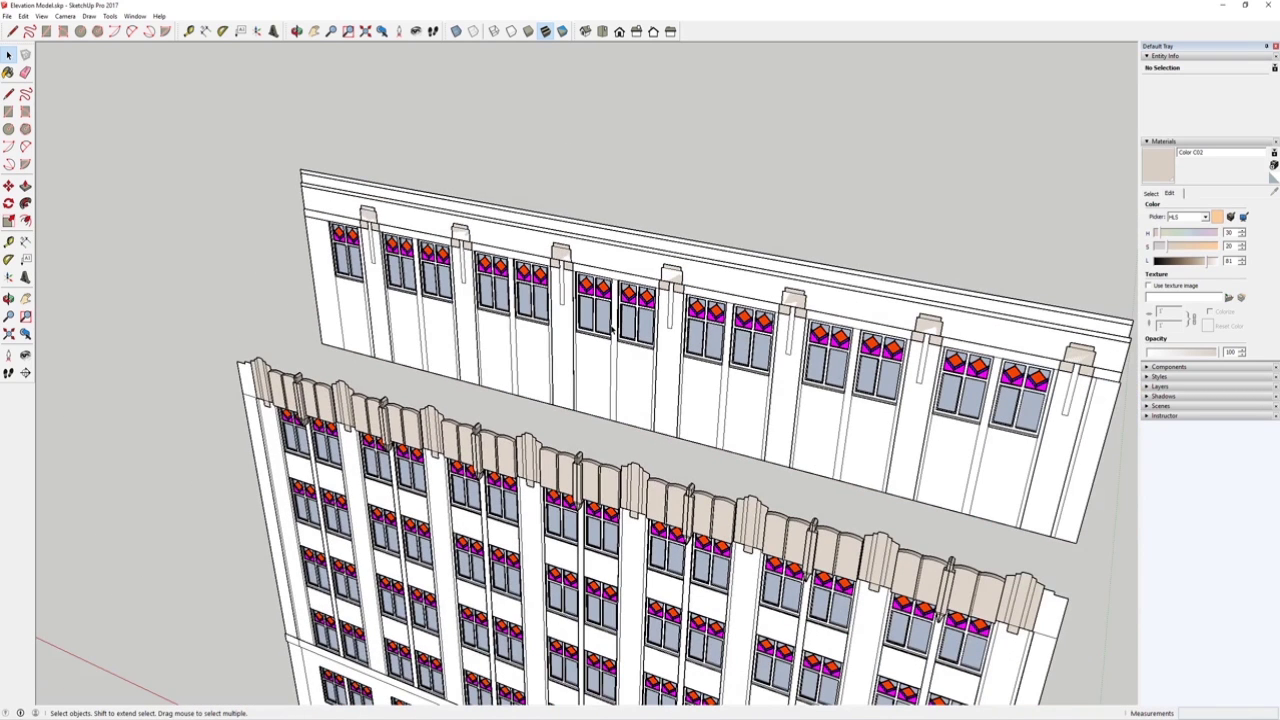
scroll(612, 328, "down", 2)
scroll(608, 330, "up", 3)
scroll(517, 360, "down", 5)
middle_click_drag(658, 357, 637, 234)
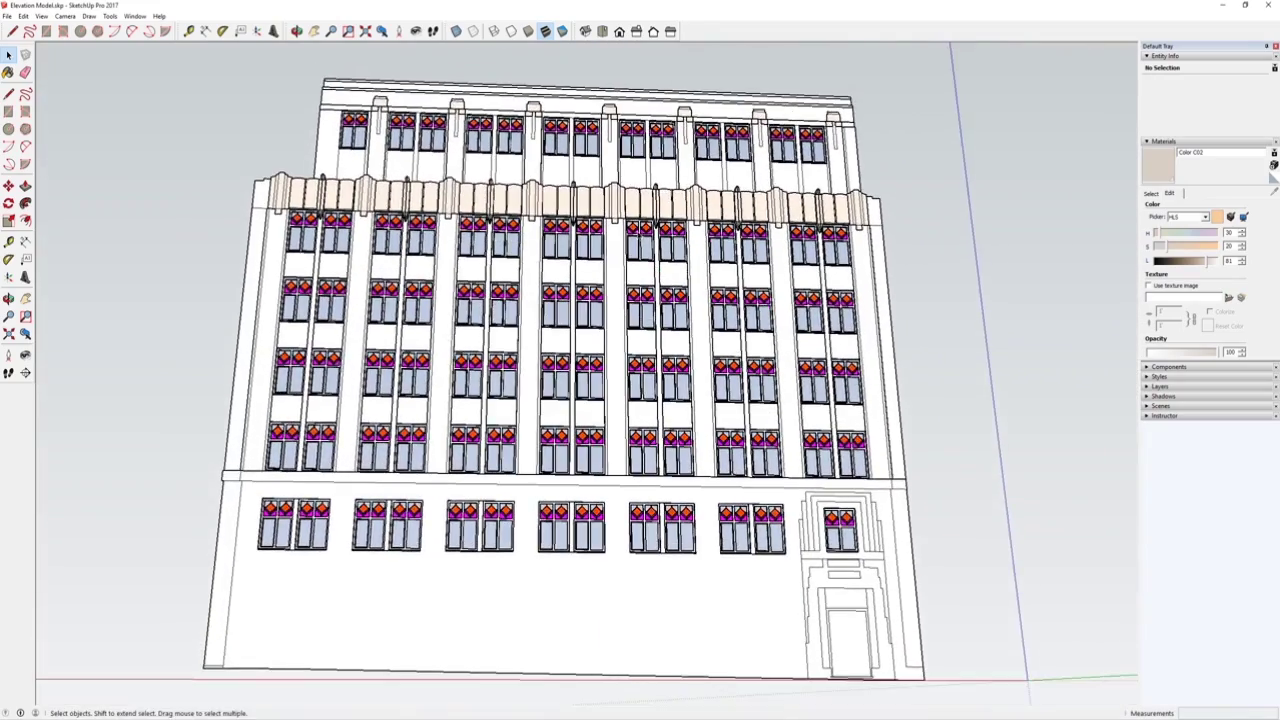
Show the Colors material collection, open a front window bay, select its Infill Panel, and check the reference photo.
left_click(1153, 193)
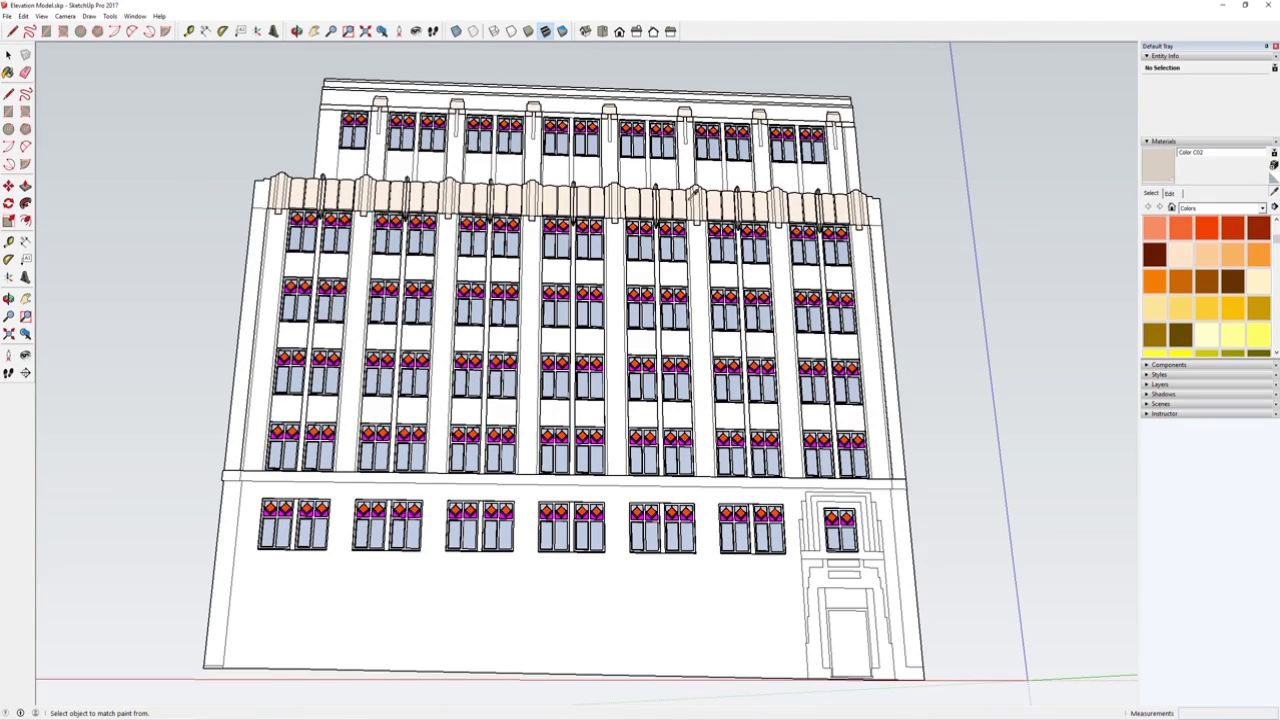
left_click(8, 55)
middle_click_drag(606, 372, 510, 510)
scroll(680, 348, "up", 4)
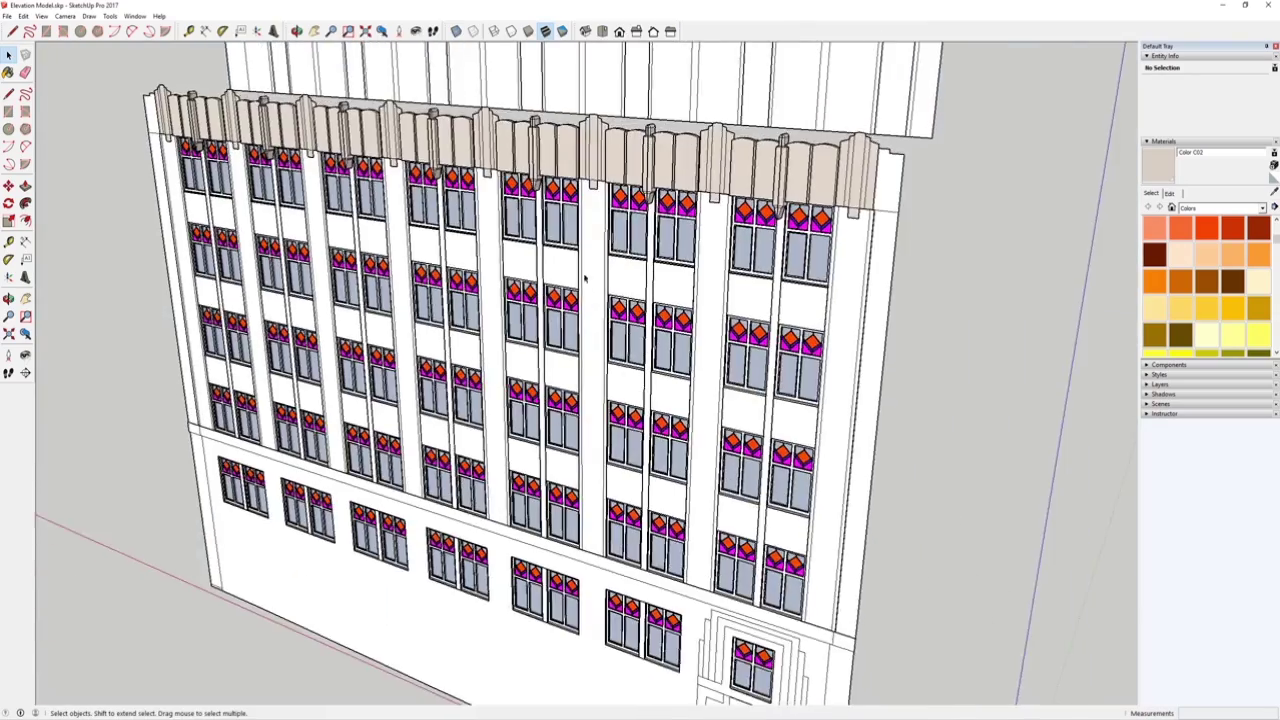
scroll(580, 274, "up", 3)
double_click(552, 266)
left_click(551, 266)
scroll(551, 266, "up", 3)
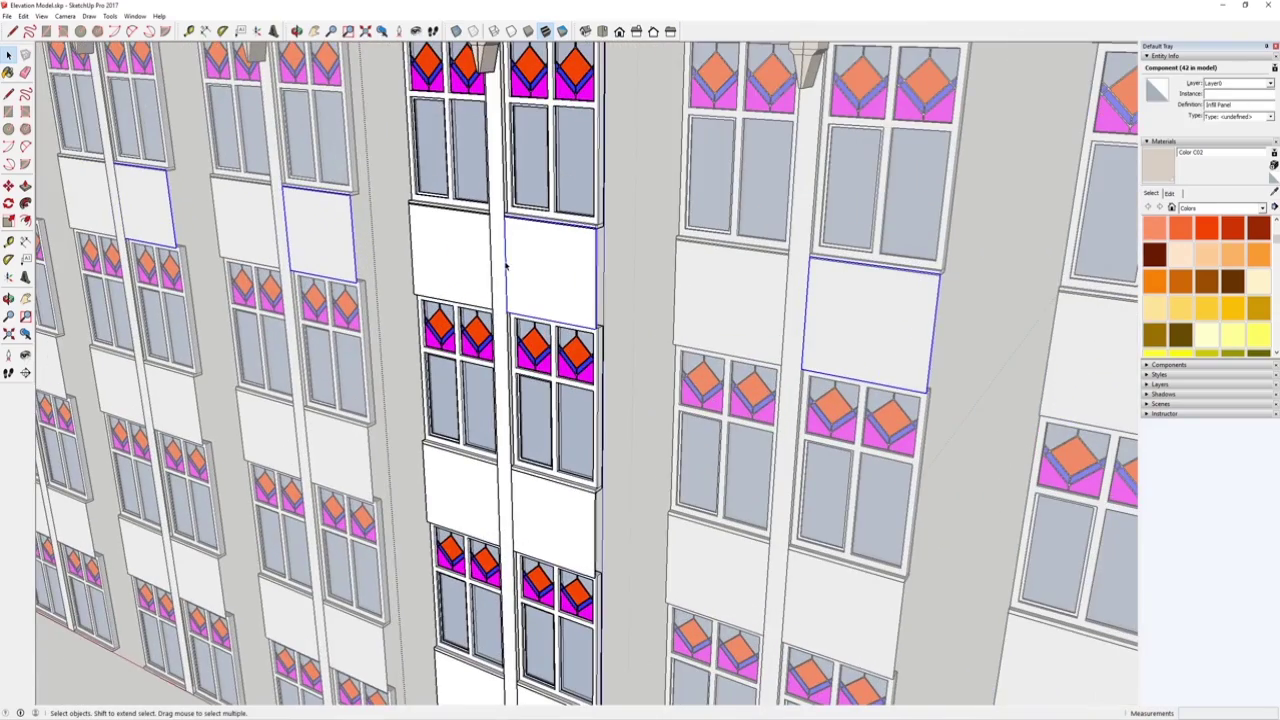
left_click(800, 685)
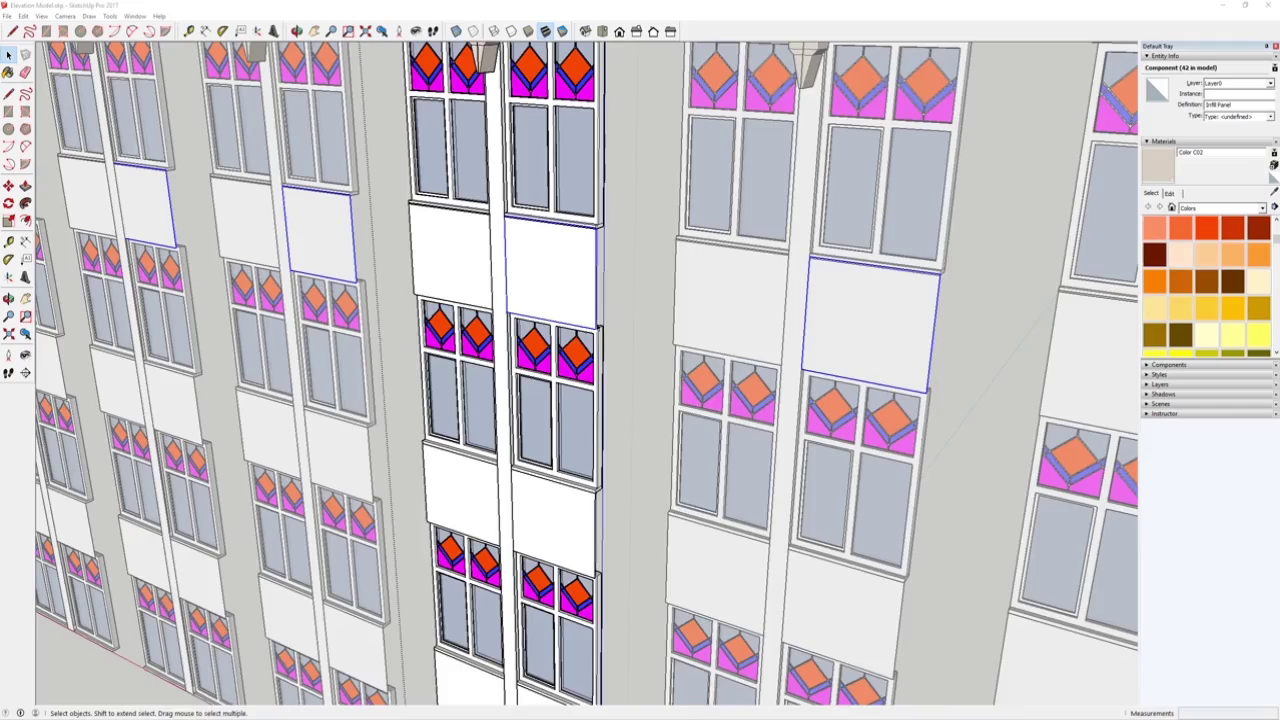
Open the Infill Panel for editing and paint its face with the material Color C06.
middle_click_drag(475, 305, 441, 398)
scroll(442, 398, "up", 6)
double_click(452, 392)
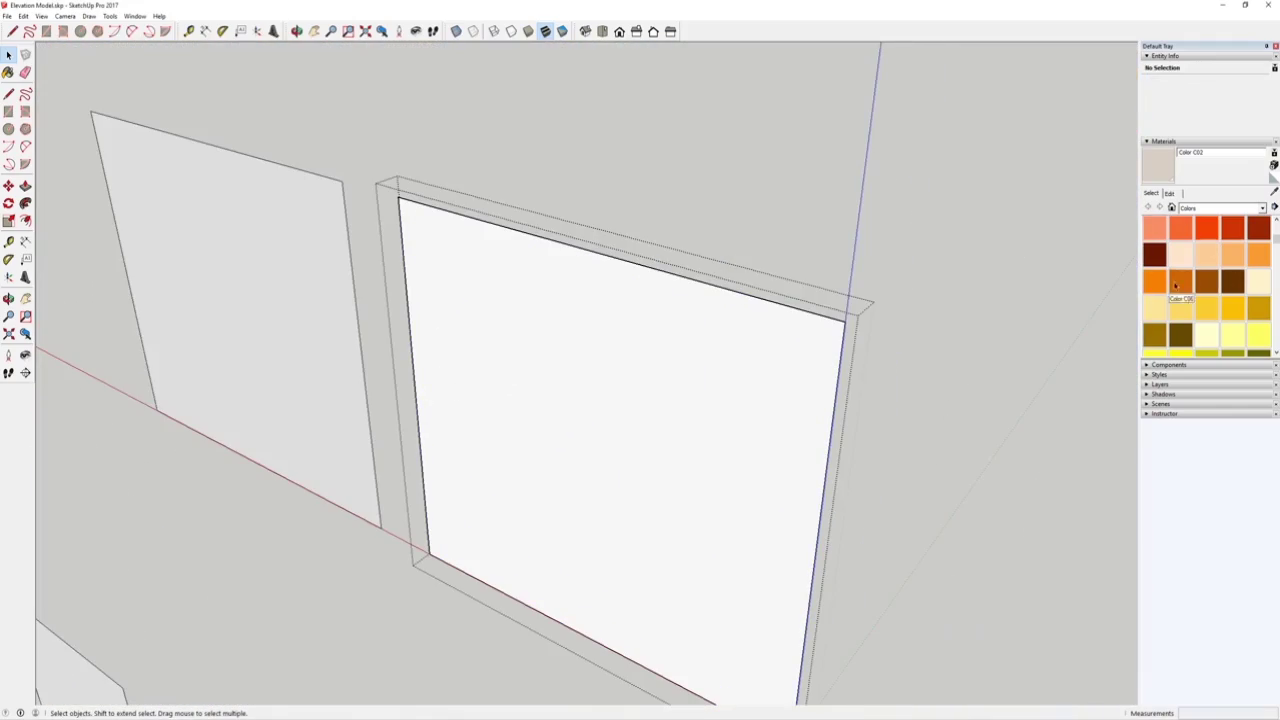
left_click(1181, 282)
left_click(614, 366)
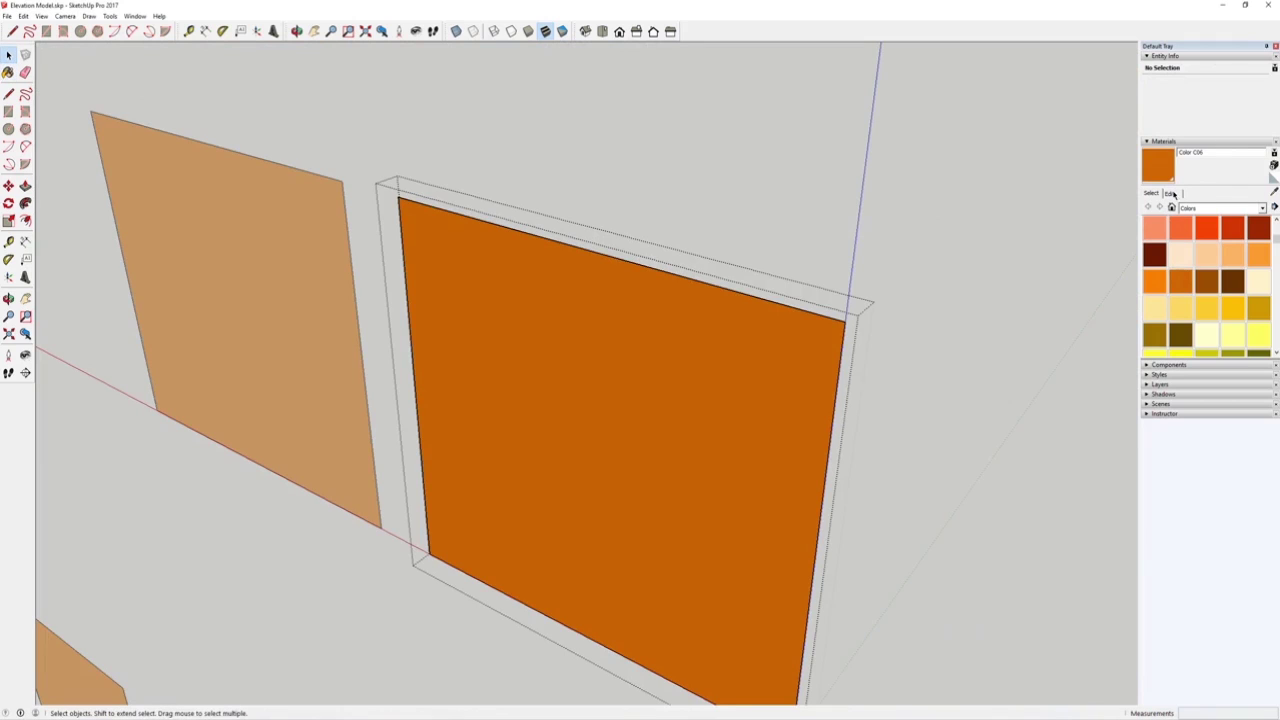
Adjust Color C06 to hue 12, saturation 16 and lightness 56.
left_click(1170, 193)
mouse_move(1179, 246)
left_mouse_down()
mouse_move(1167, 247)
mouse_move(1190, 262)
left_mouse_up()
left_click(1158, 233)
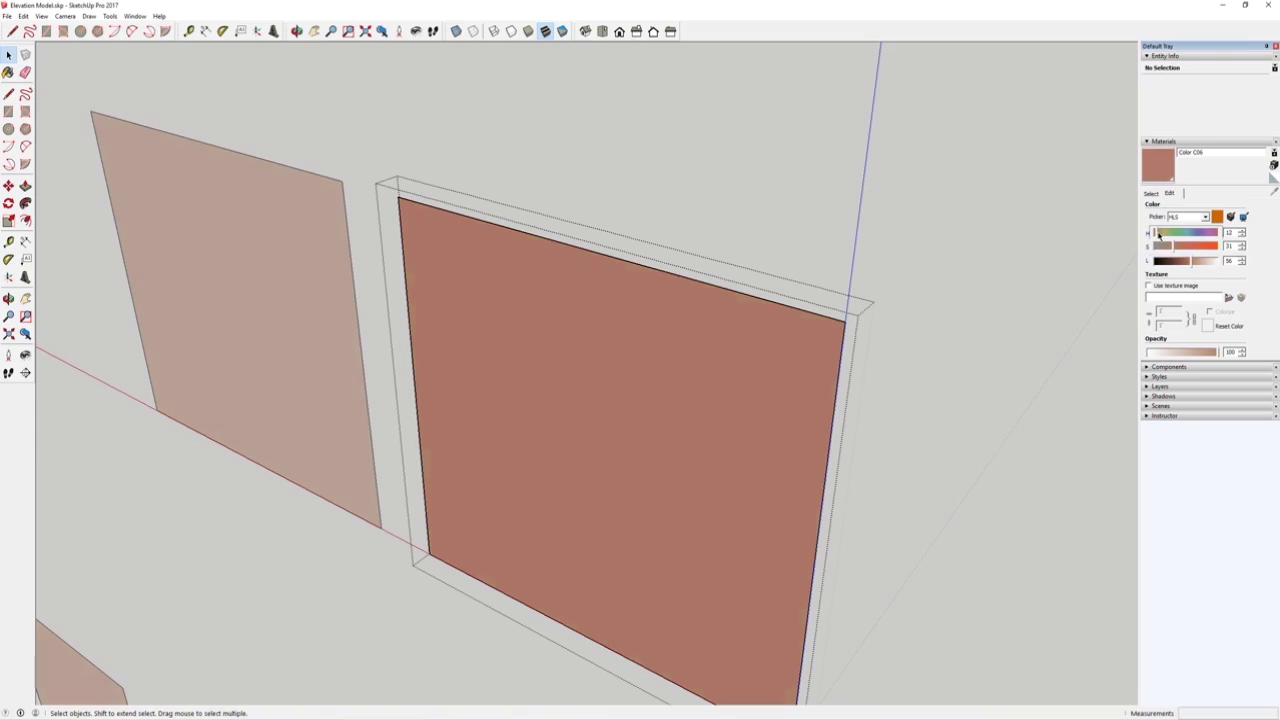
left_click_drag(1171, 251, 1166, 248)
Reopen the Infill Panel component from another side and give it a thickness of 130 mm with Push/Pull.
scroll(565, 380, "down", 5)
middle_click_drag(564, 382, 392, 368)
key("Escape")
scroll(556, 385, "down", 3)
scroll(553, 390, "up", 5)
double_click(465, 352)
scroll(474, 347, "up", 3)
key("p")
left_click_drag(505, 360, 623, 349)
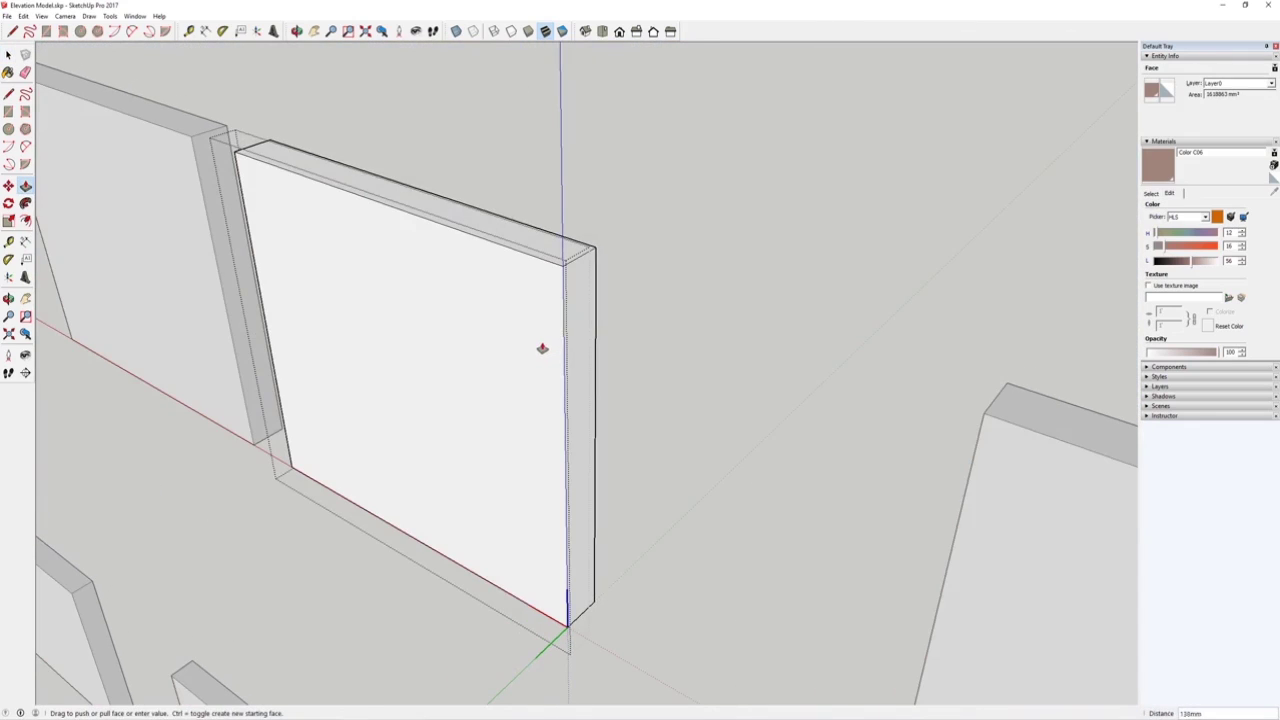
Paint the remaining faces of the thickened Infill Panel with Color C06 and close the component.
key("b")
left_click(560, 335, "ctrl")
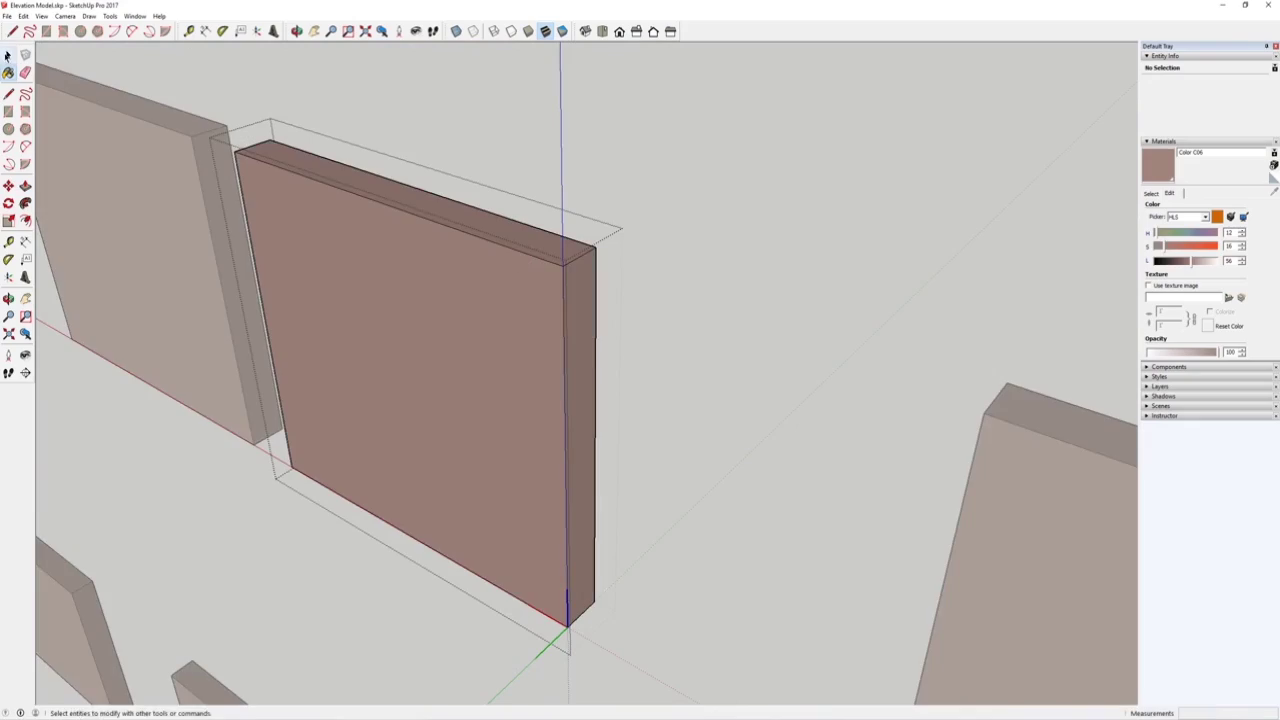
key("space")
key("Escape")
scroll(540, 340, "down", 6)
Open the narrow mullion between the infill panels and show the rest of the model during component editing.
scroll(456, 323, "up", 6)
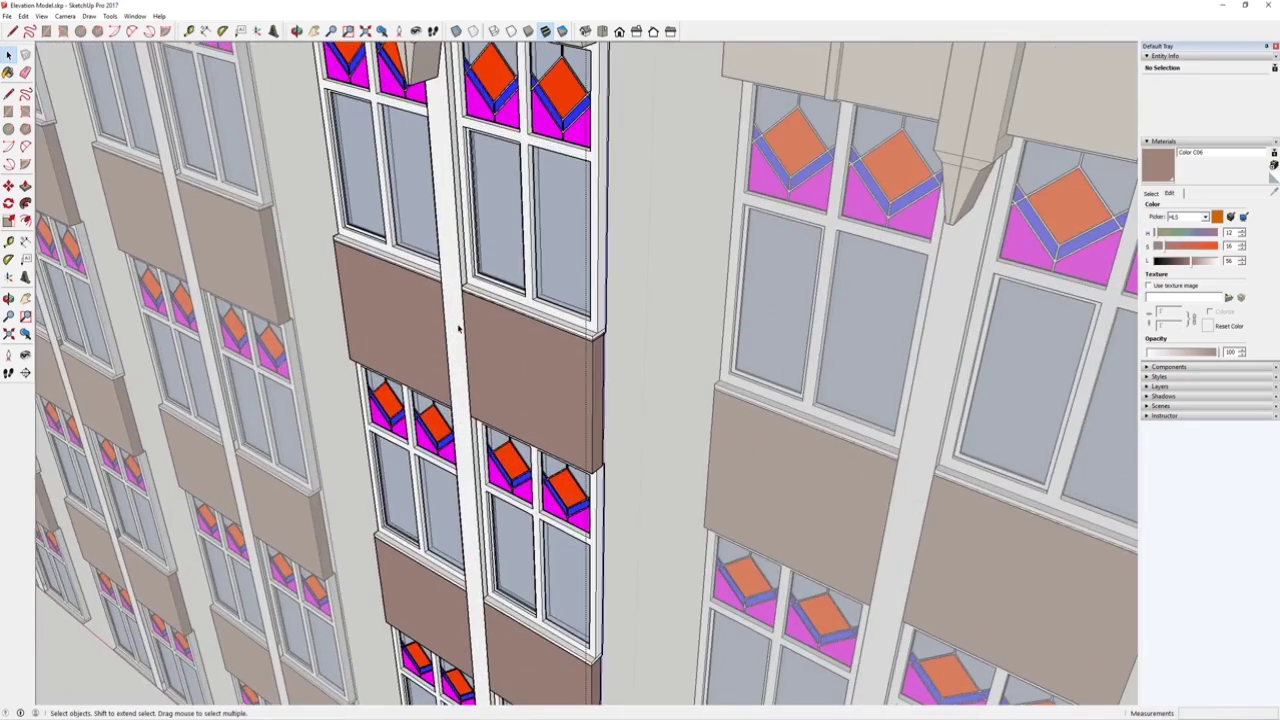
scroll(456, 323, "up", 5)
key("p")
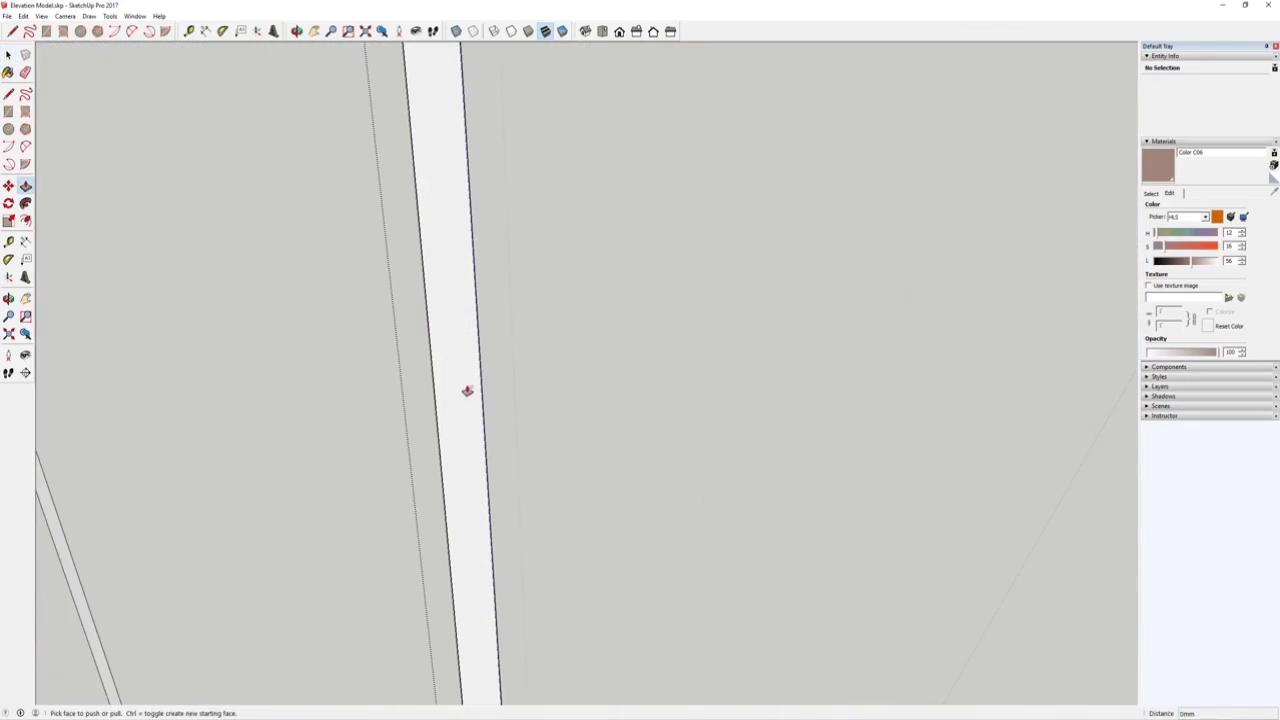
key("space")
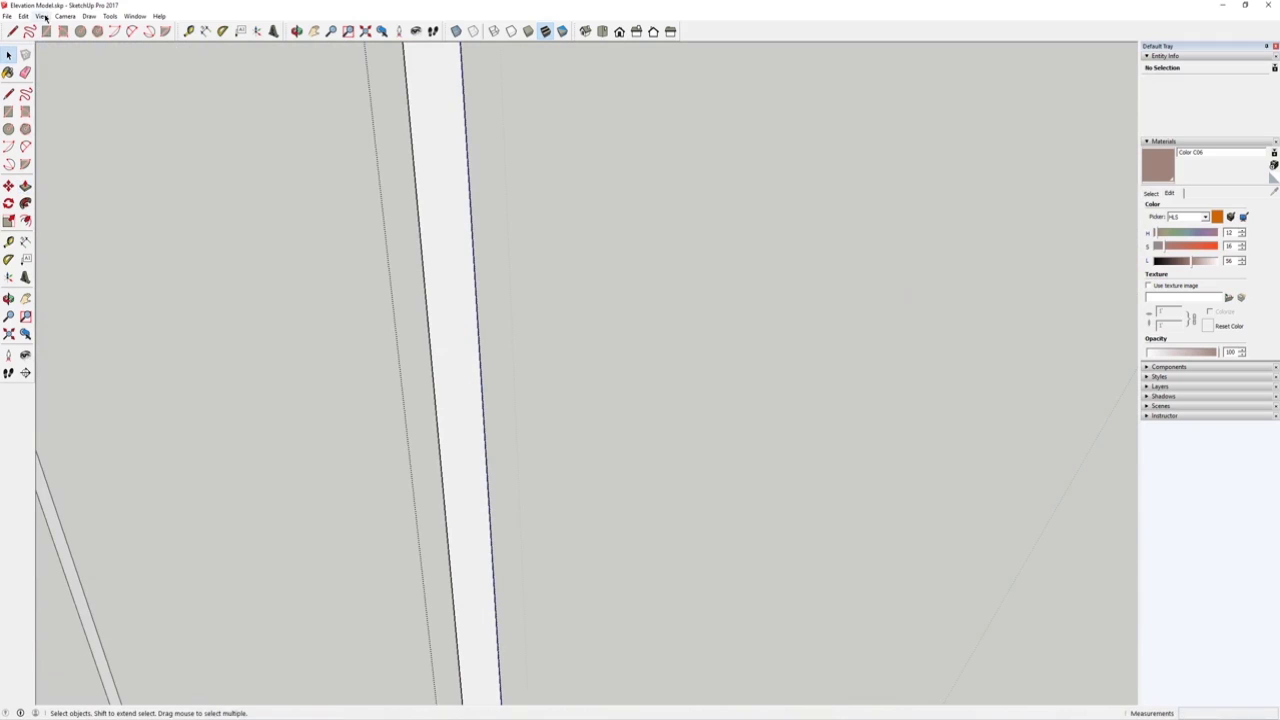
left_click(44, 16)
mouse_move(80, 163)
left_click(135, 163)
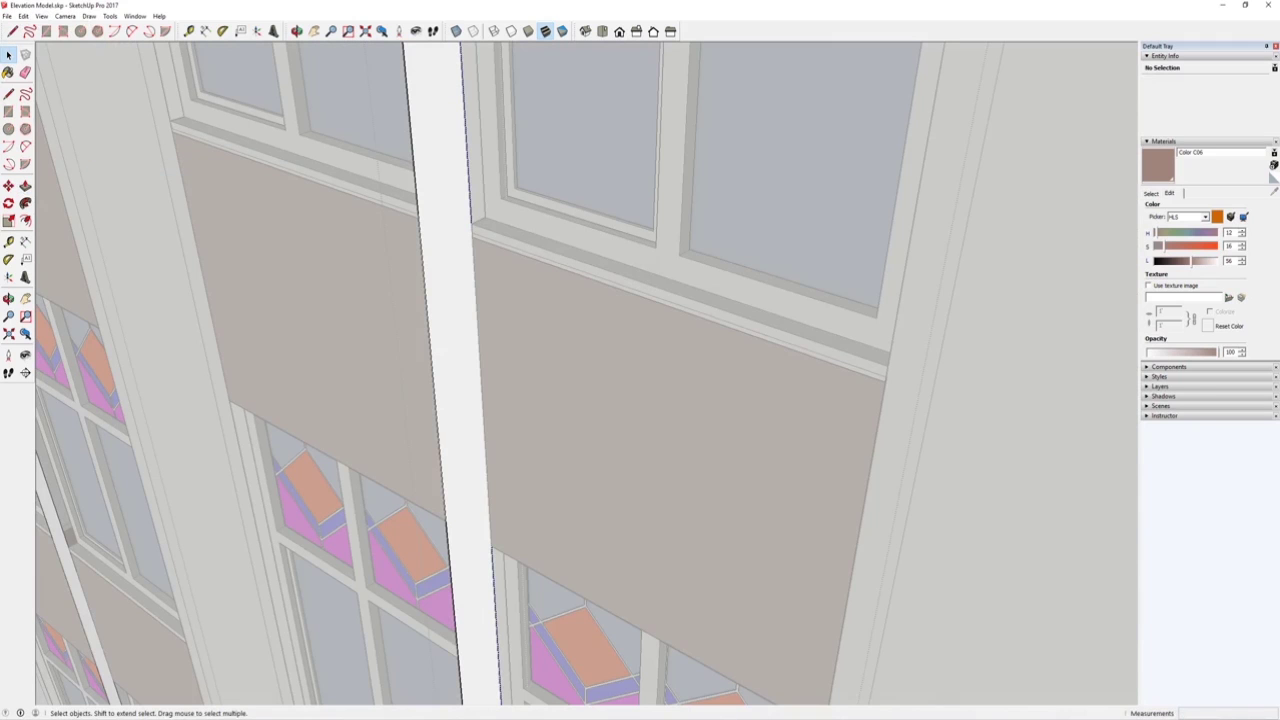
Check the reference photo for the mullion and pull its front face out 52 mm.
left_click(750, 719)
mouse_move(792, 697)
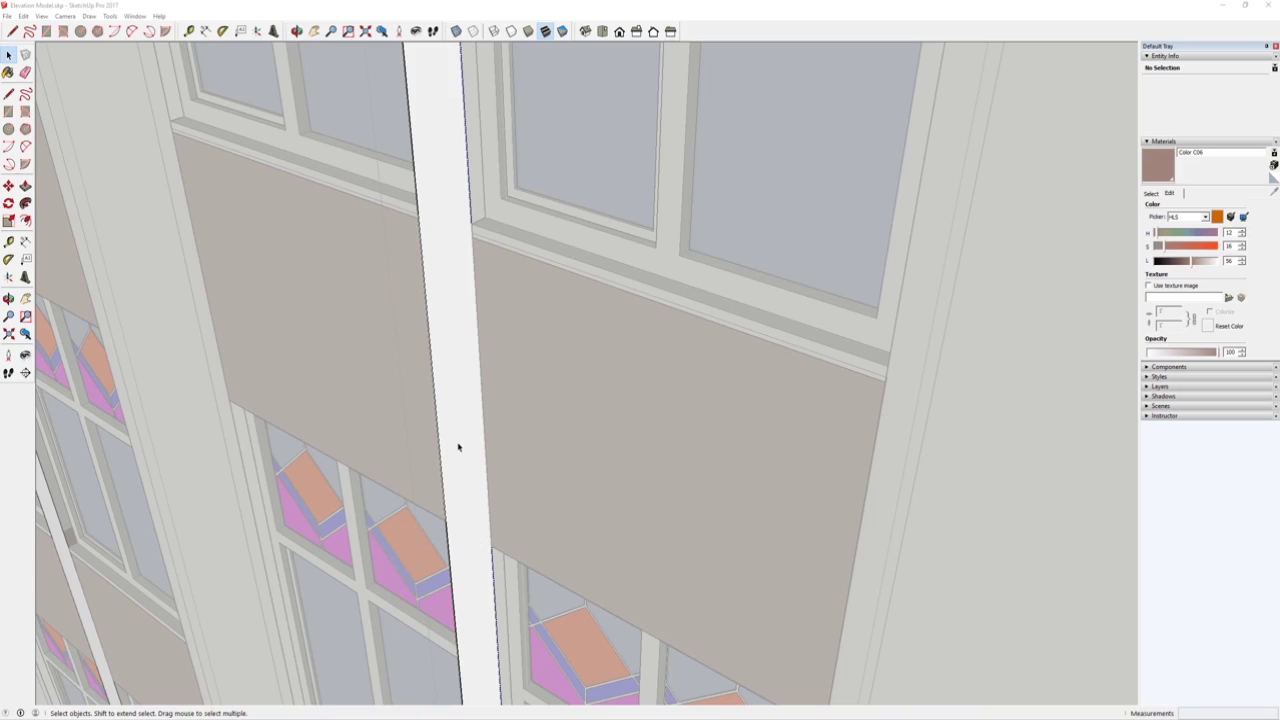
left_click(458, 447)
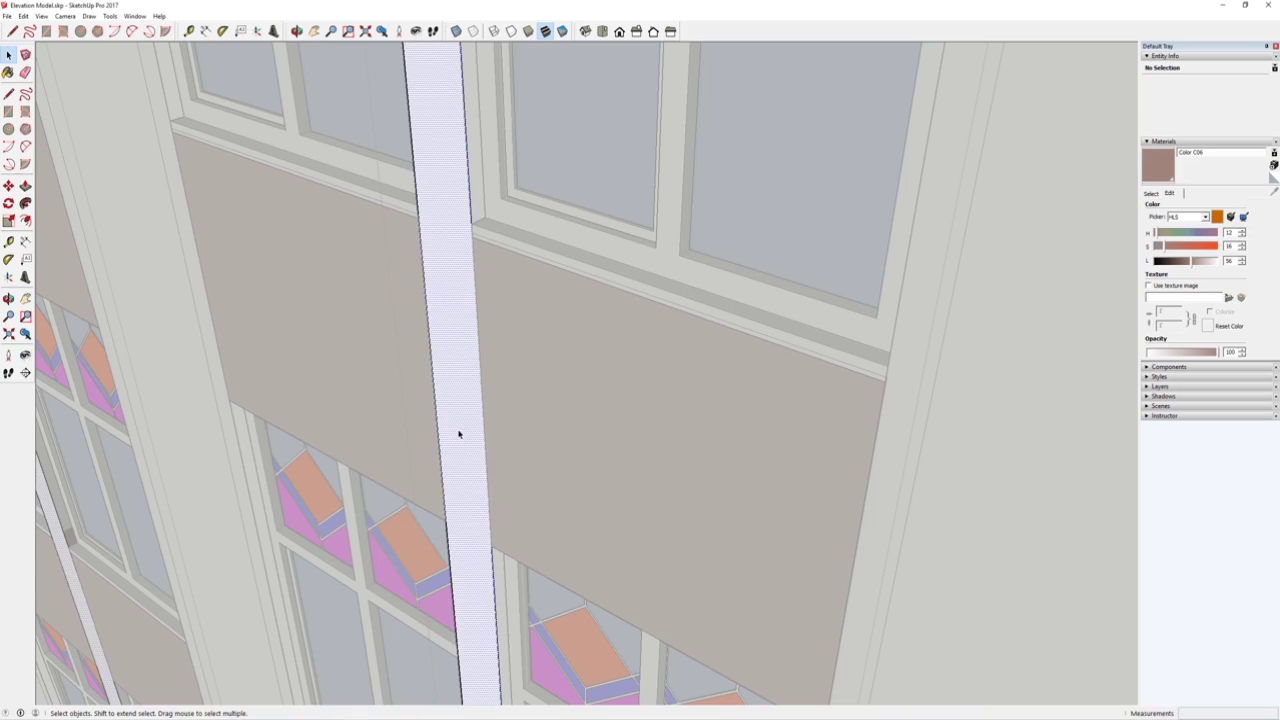
key("p")
left_click(458, 446)
left_click(449, 446)
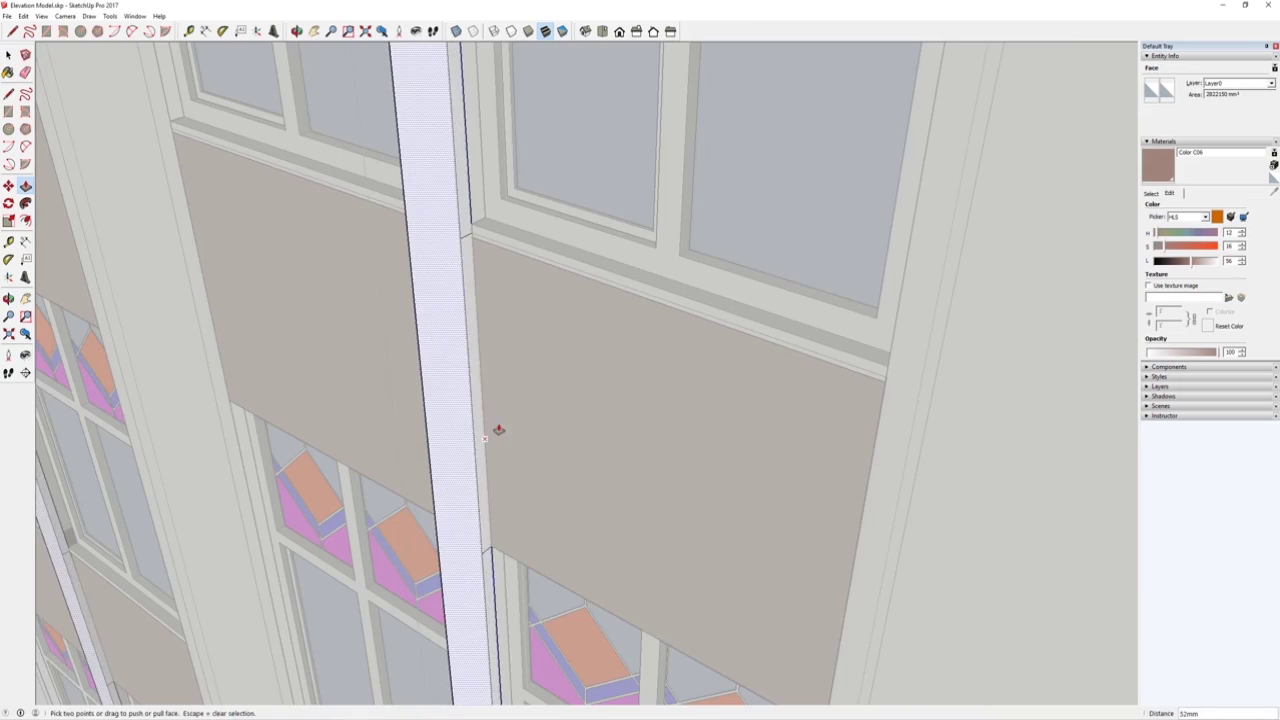
Extend the mullion's rear face with Push/Pull to the depth of the adjoining infill panel.
scroll(505, 430, "up", 3)
middle_click_drag(46, 380, 466, 346)
scroll(520, 352, "down", 5)
middle_click_drag(520, 390, 574, 431, "shift")
scroll(574, 431, "up", 4)
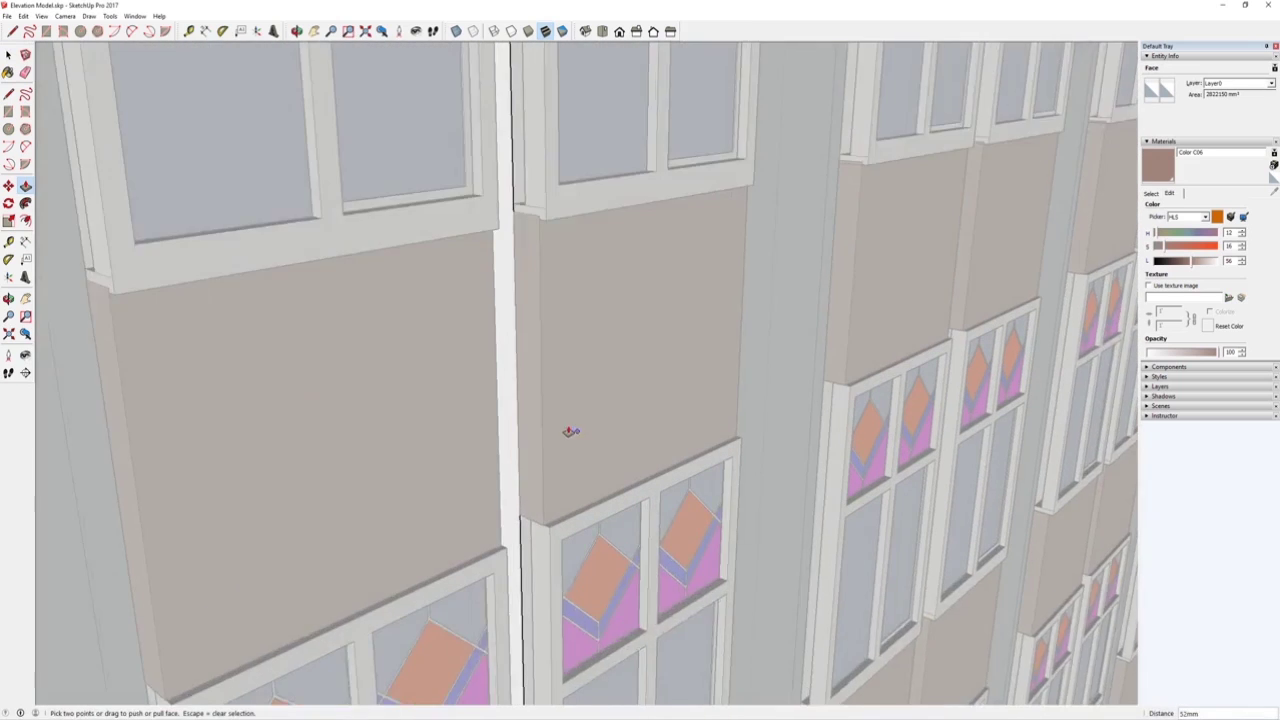
left_click(495, 432)
key("Escape")
key("Escape")
left_click(495, 437)
left_click(560, 306)
middle_click_drag(469, 420, 110, 400)
scroll(514, 345, "down", 5)
scroll(516, 373, "up", 3)
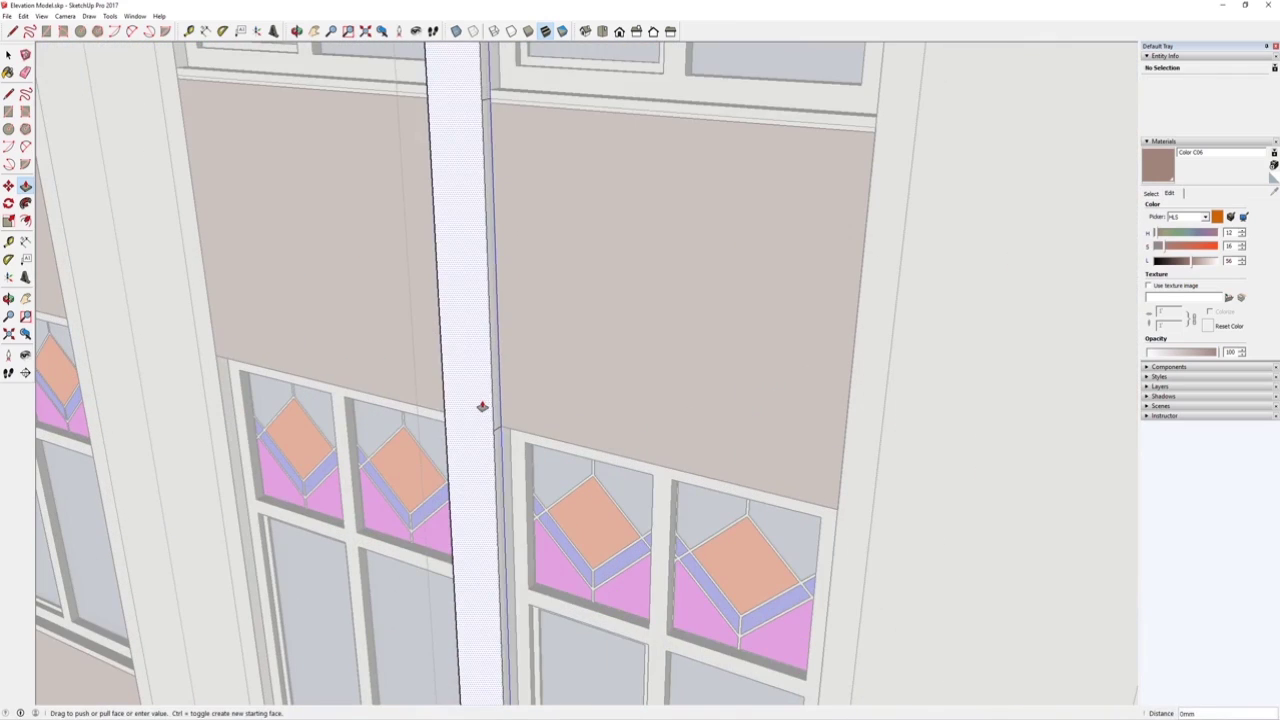
Paint all the mullion's faces with Color C06 and close the mullion and its bay component.
key("b")
left_click(477, 331)
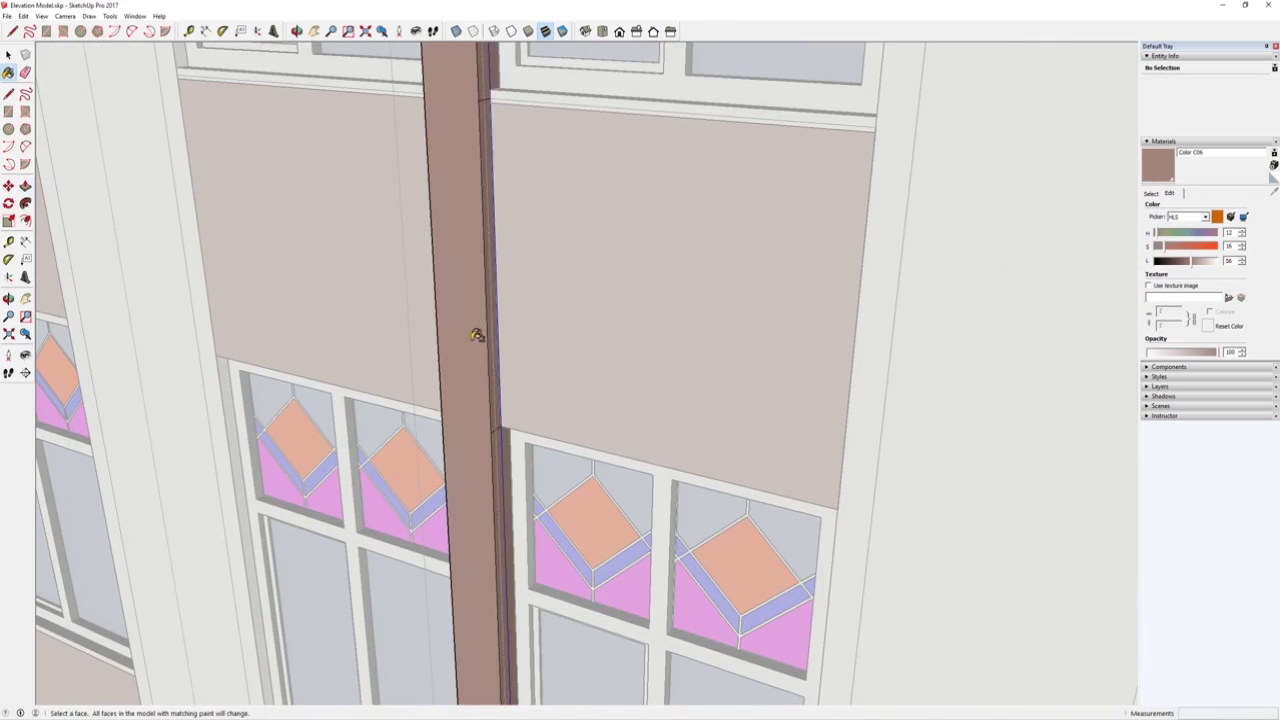
scroll(494, 354, "down", 6)
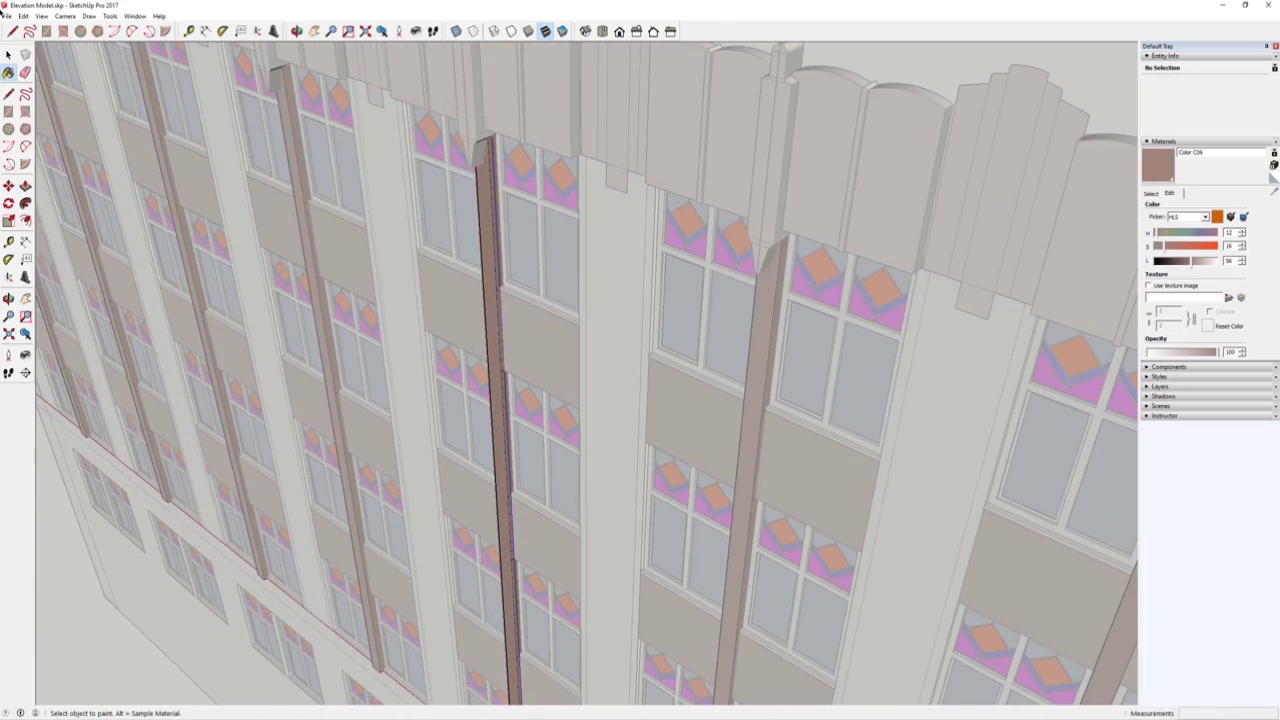
left_click(8, 55)
middle_click_drag(631, 286, 915, 250)
scroll(421, 214, "down", 5)
left_click(915, 250)
Close the mullion editing, open the wide pillar between the window bays and select its front face.
scroll(540, 285, "up", 3)
middle_click_drag(540, 285, 490, 335)
scroll(510, 338, "down", 3)
scroll(578, 352, "up", 5)
middle_click_drag(579, 355, 587, 461)
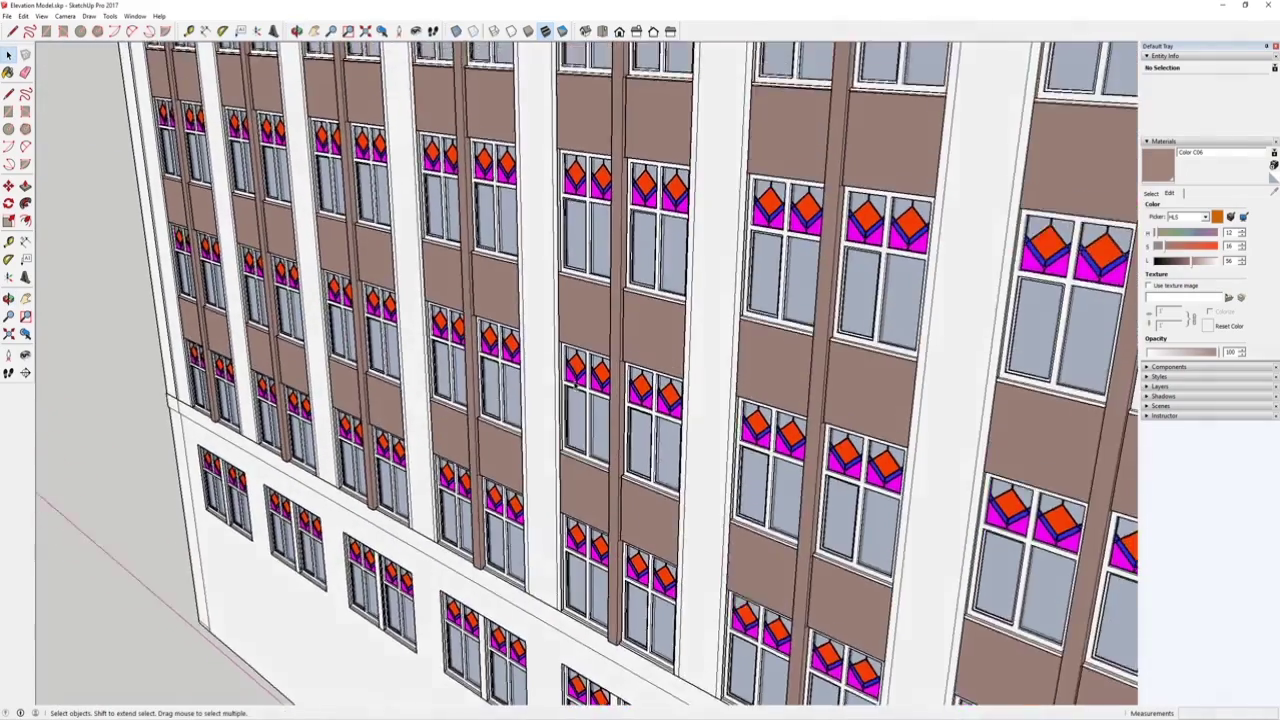
scroll(587, 461, "up", 4)
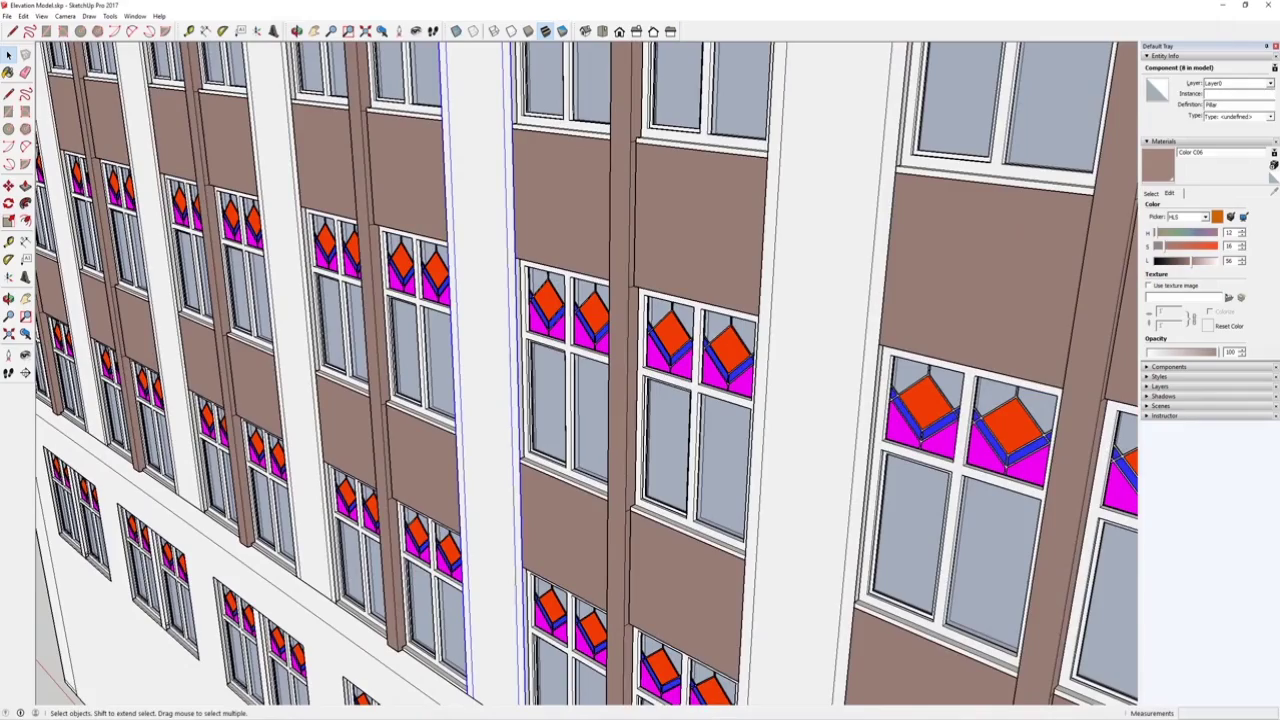
mouse_move(636, 706)
mouse_move(800, 685)
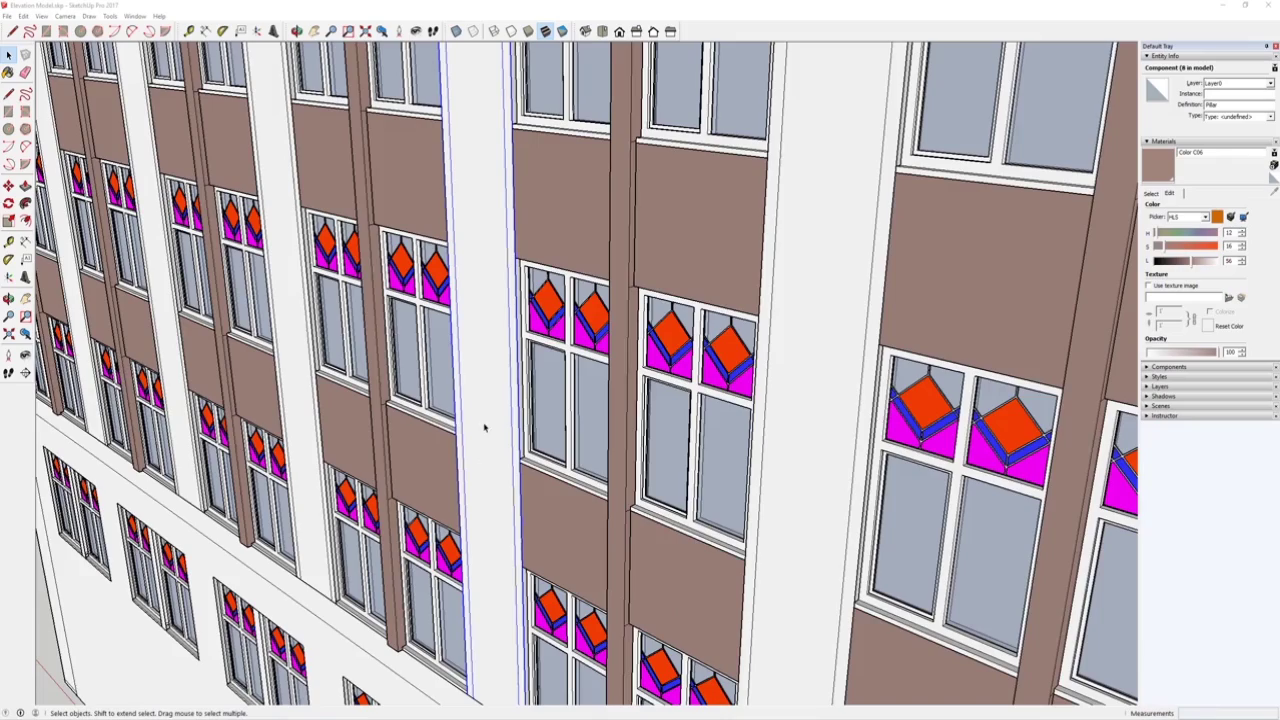
double_click(486, 427)
left_click(486, 427)
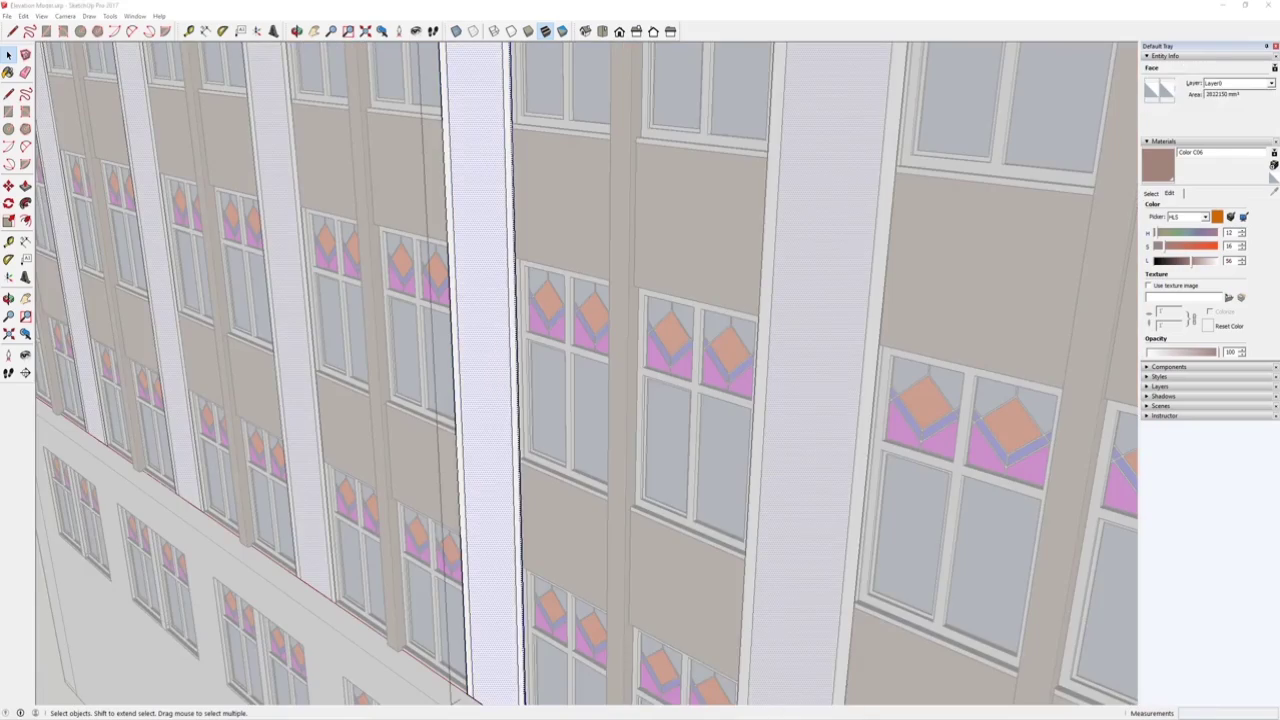
Check the night reference photo for the pillar's depth and pull the pillar's front face out about 71 mm.
mouse_move(614, 706)
left_click(775, 690)
scroll(537, 403, "up", 3)
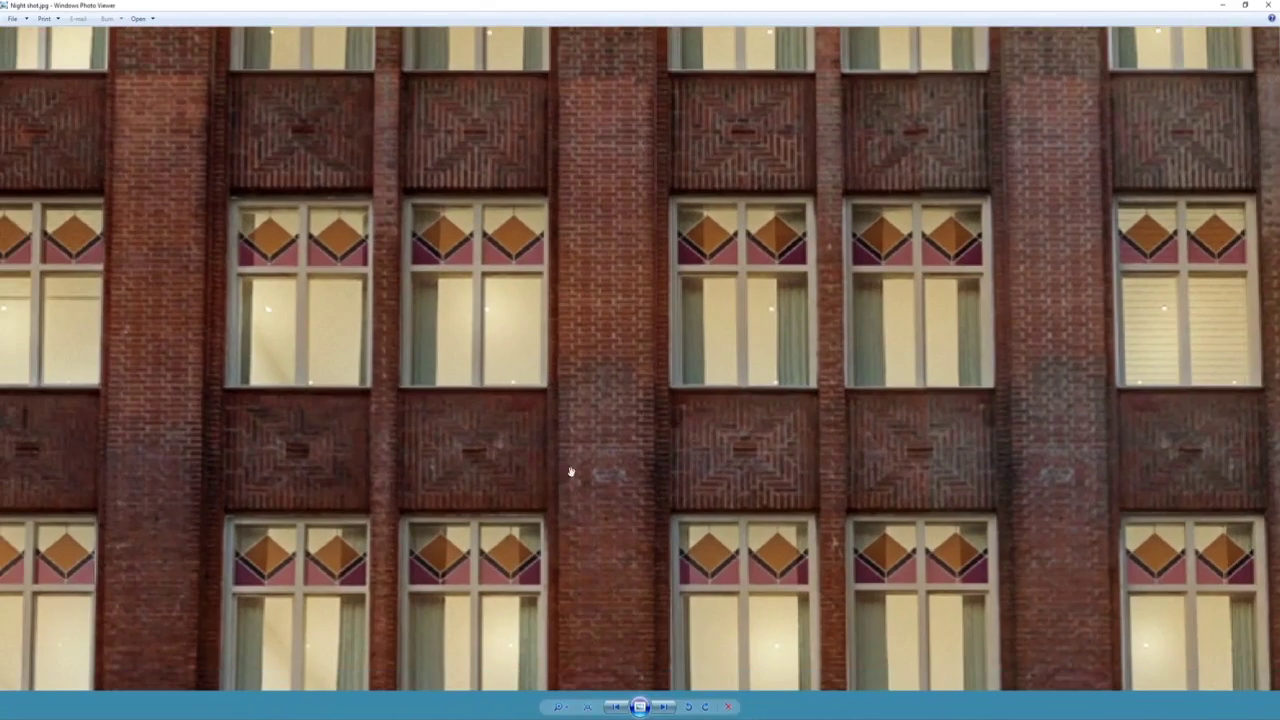
left_click(362, 717)
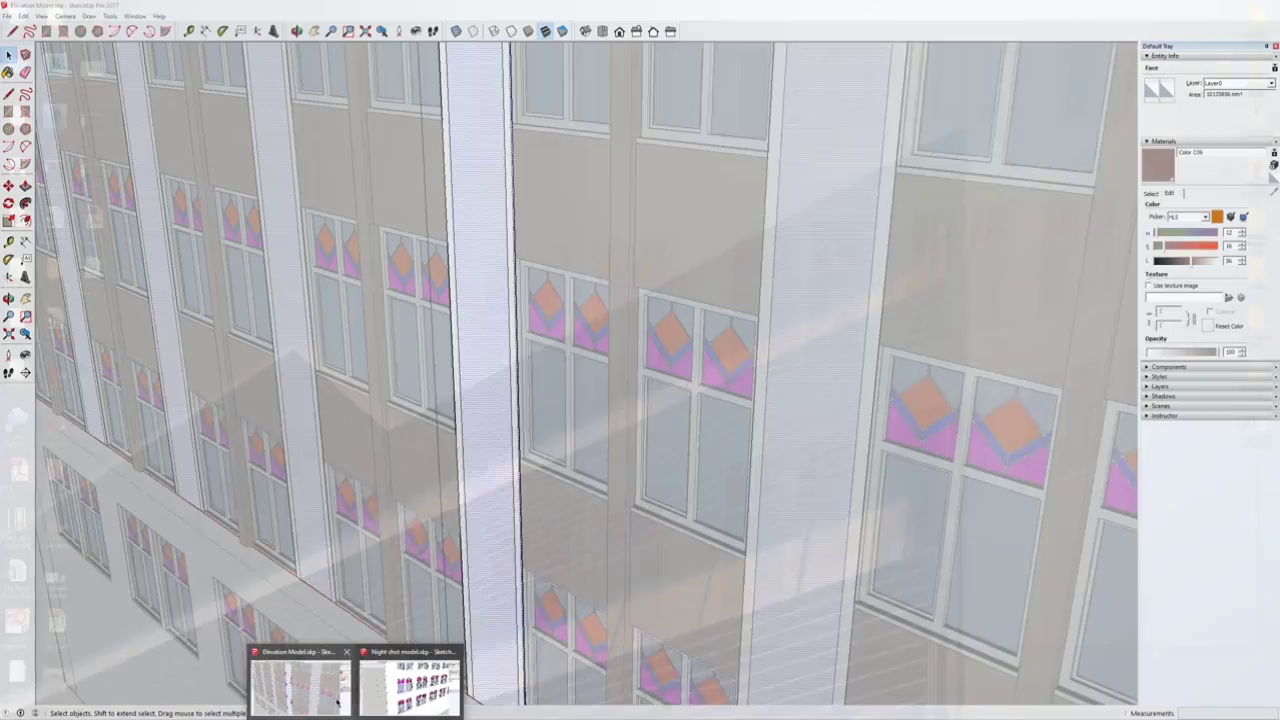
left_click(340, 697)
scroll(471, 483, "up", 5)
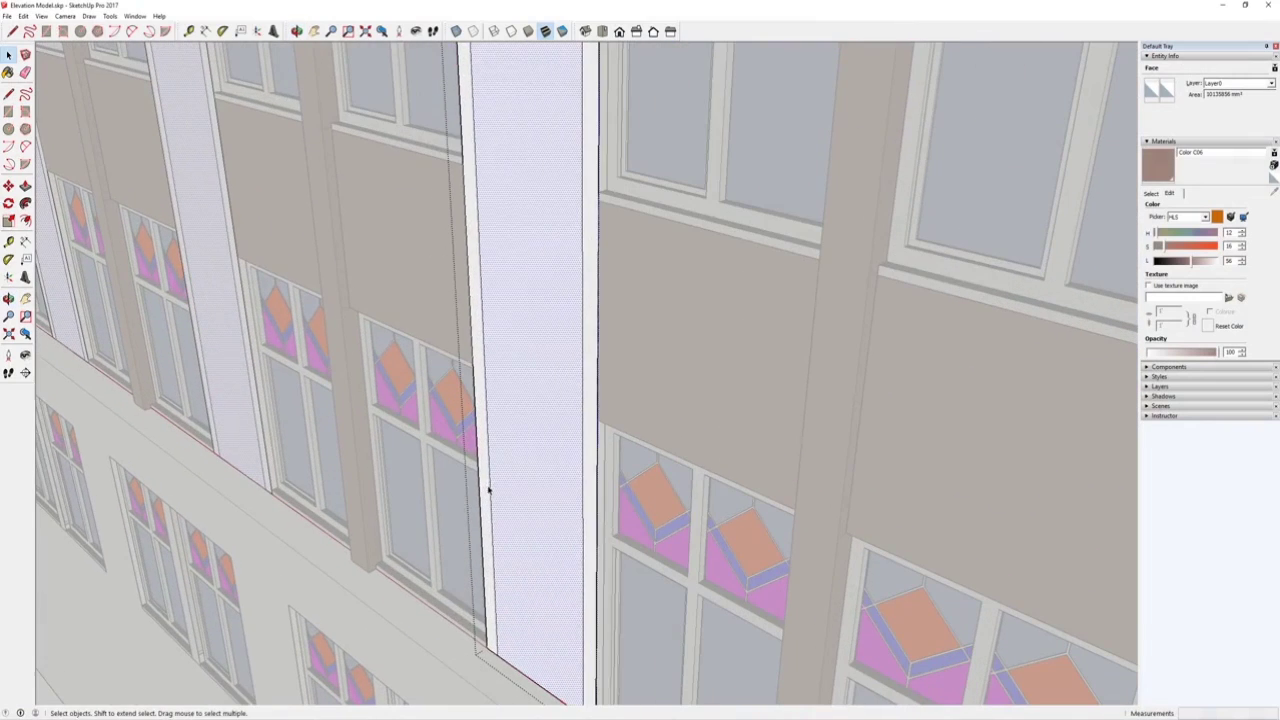
key("p")
left_click(504, 458)
left_click(330, 259)
scroll(341, 262, "down", 3)
scroll(515, 546, "up", 3)
scroll(515, 546, "up", 2)
middle_click_drag(515, 546, 491, 528)
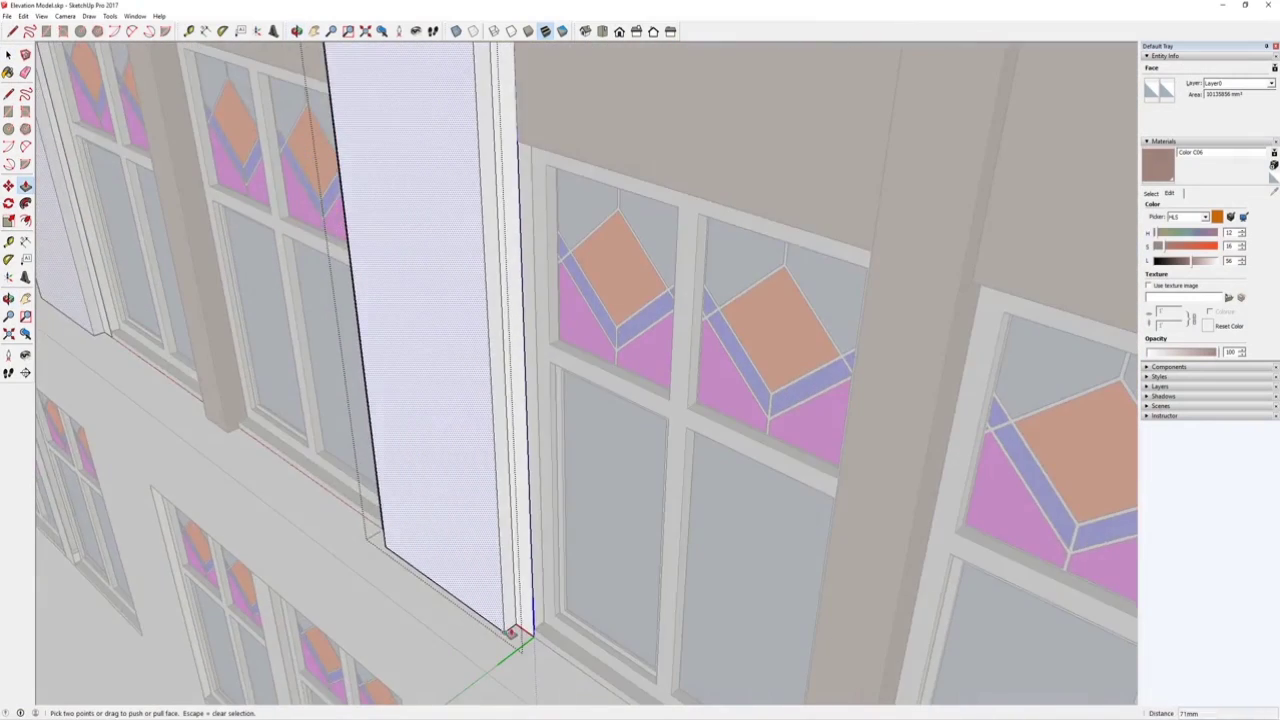
Extend the pillar's rear face 171 mm with Push/Pull to the depth of the adjoining window frame.
scroll(511, 624, "up", 4)
key("Escape")
left_click(558, 592)
middle_click_drag(578, 522, 423, 443)
scroll(423, 443, "down", 2)
left_click(406, 466)
scroll(537, 411, "up", 3)
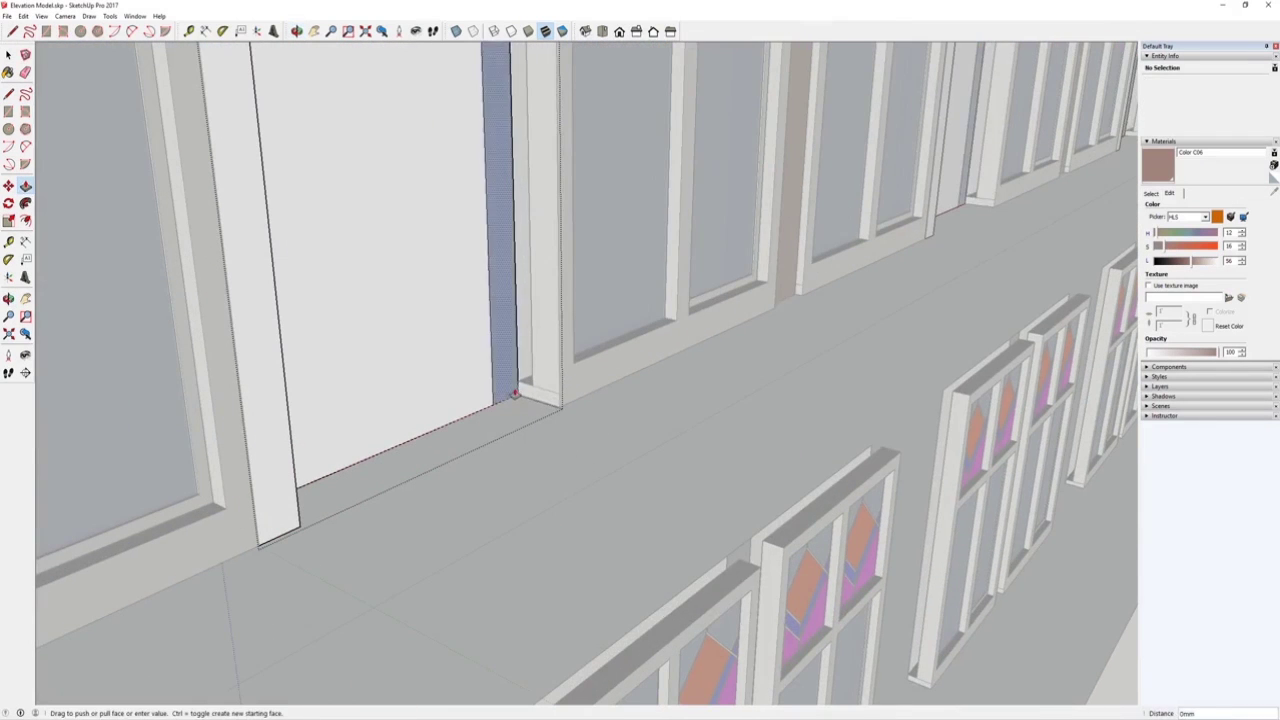
left_click(519, 388)
left_click(563, 388)
scroll(510, 370, "down", 3)
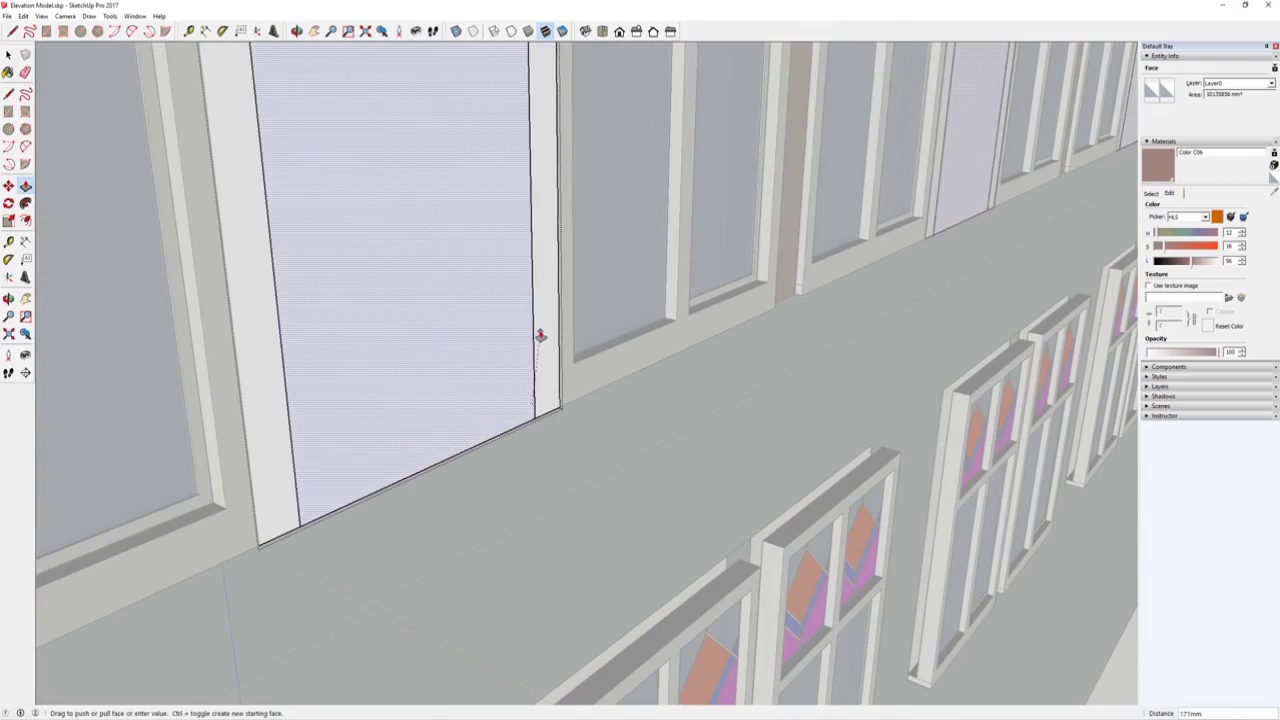
mouse_move(480, 477)
middle_mouse_down()
mouse_move(583, 386)
mouse_move(607, 455)
mouse_move(597, 514)
middle_mouse_up()
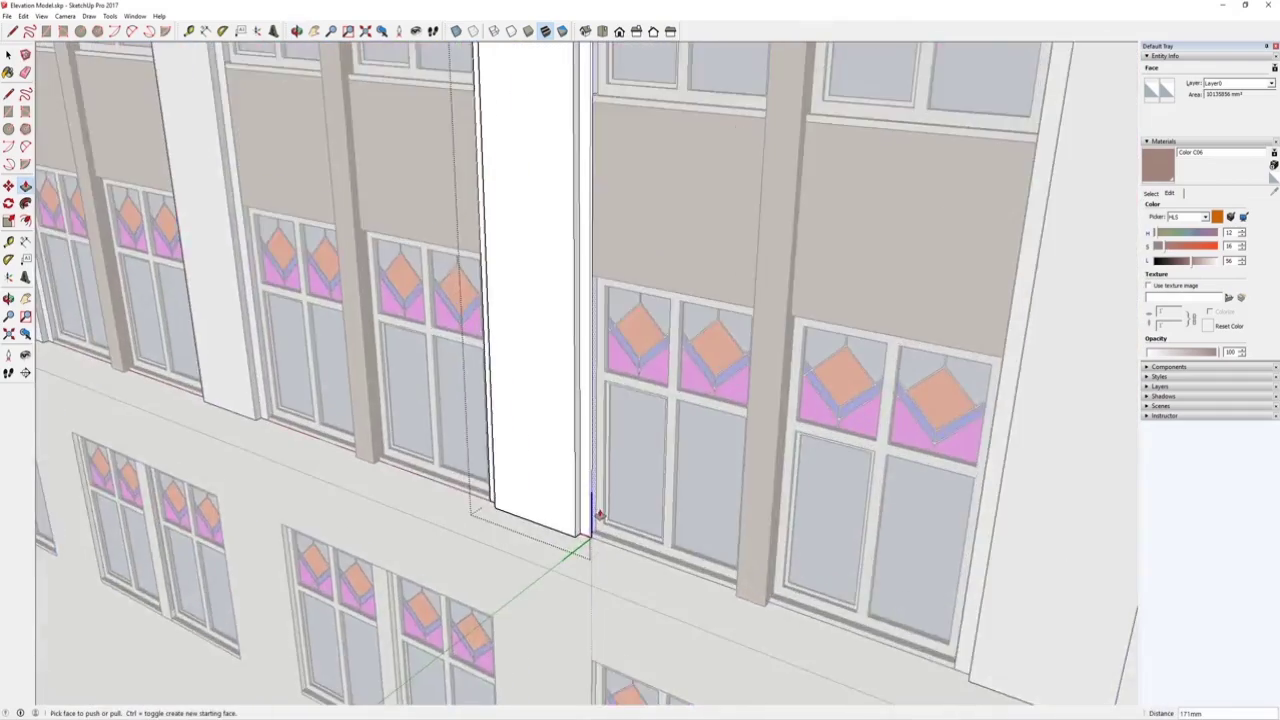
Paint all the pillar's faces with Color C06 and close the pillar component.
scroll(580, 530, "up", 4)
key("b")
left_click(511, 311)
scroll(511, 315, "down", 5)
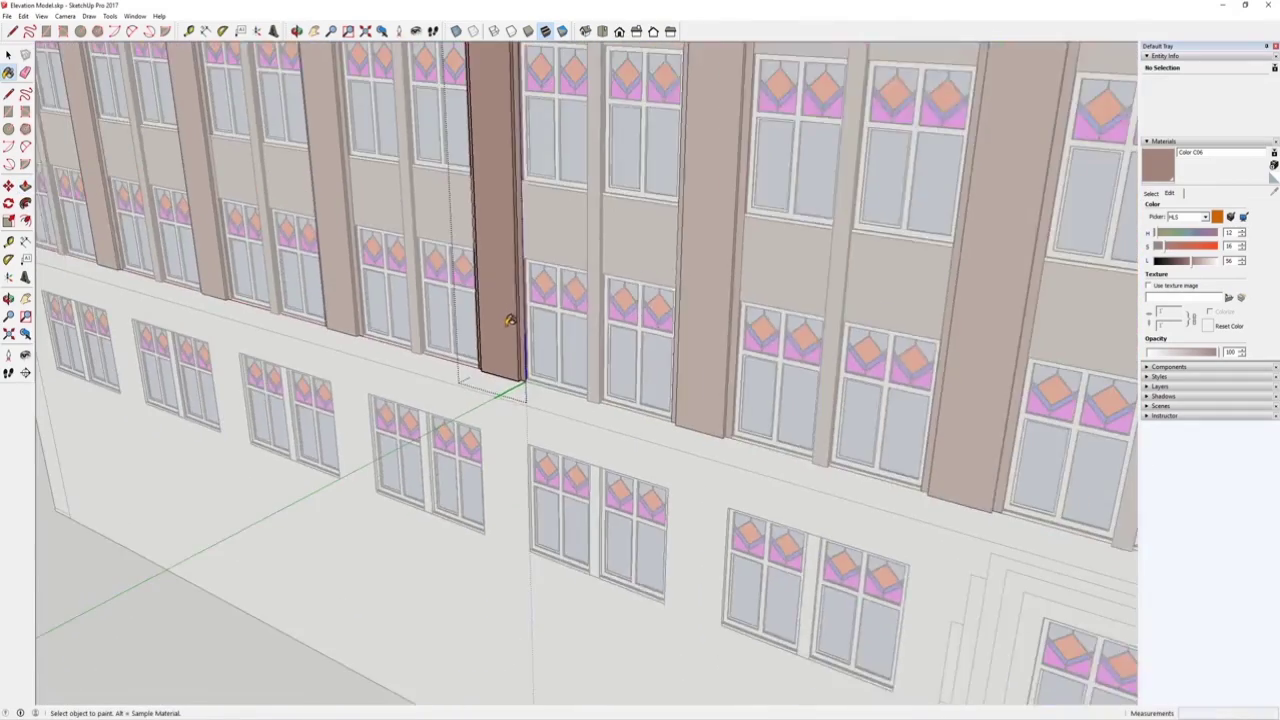
key("space")
scroll(543, 391, "down", 3)
left_click(521, 495)
Compare the facade with the night reference photo to examine the cladding and ledge of the lower storey.
scroll(520, 494, "down", 3)
middle_click_drag(520, 494, 424, 497)
scroll(531, 479, "up", 3)
scroll(531, 479, "down", 3)
scroll(424, 497, "down", 3)
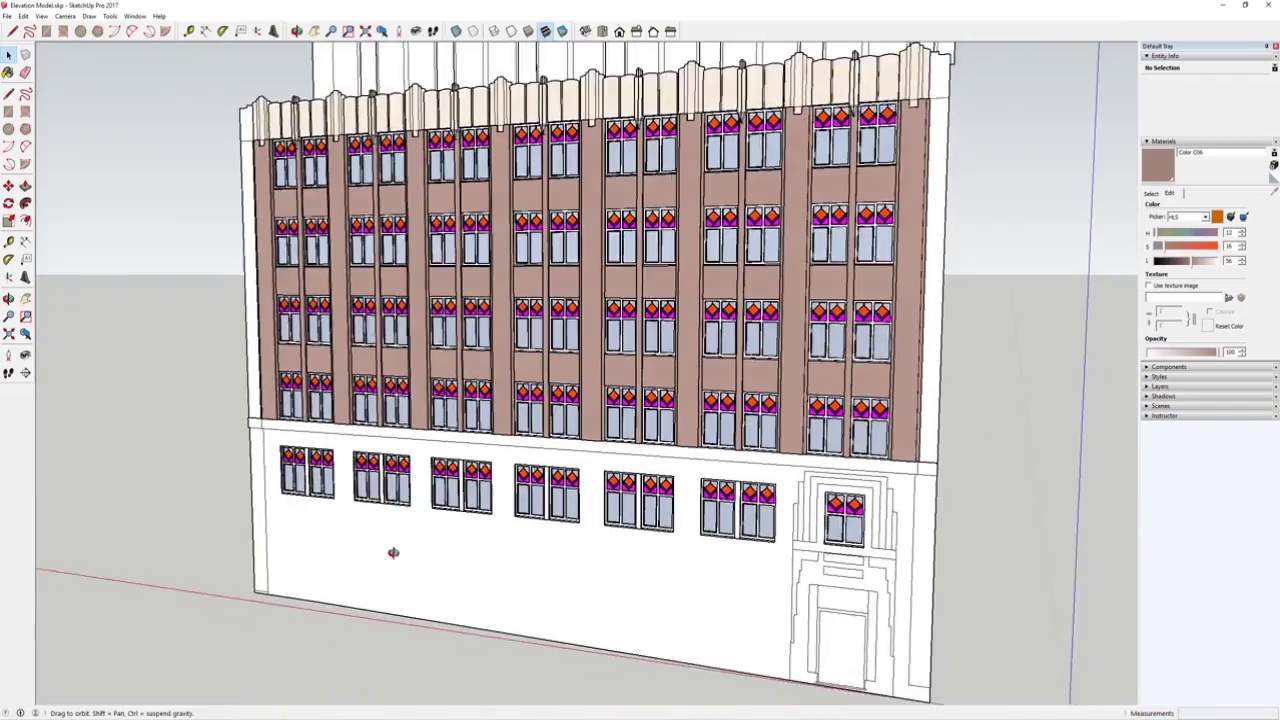
scroll(510, 600, "up", 3)
left_click(747, 718)
left_click(803, 688)
scroll(700, 309, "down", 6)
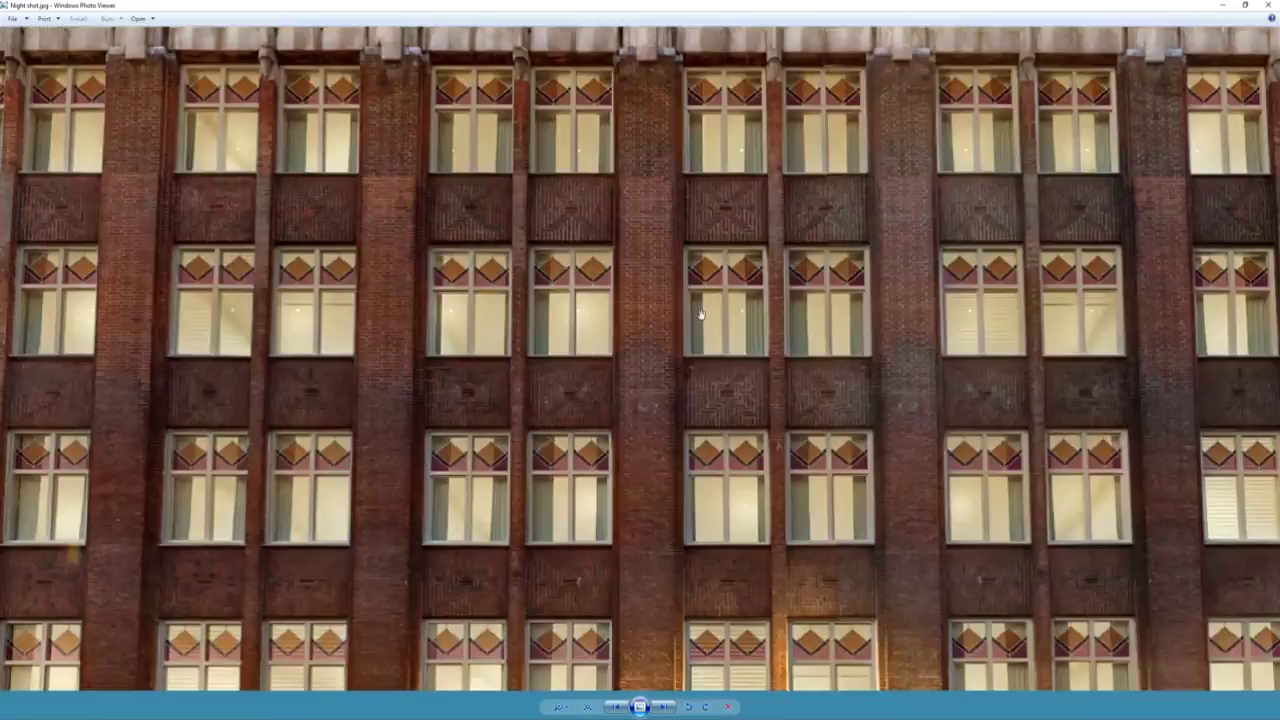
scroll(636, 498, "up", 4)
scroll(635, 497, "down", 2)
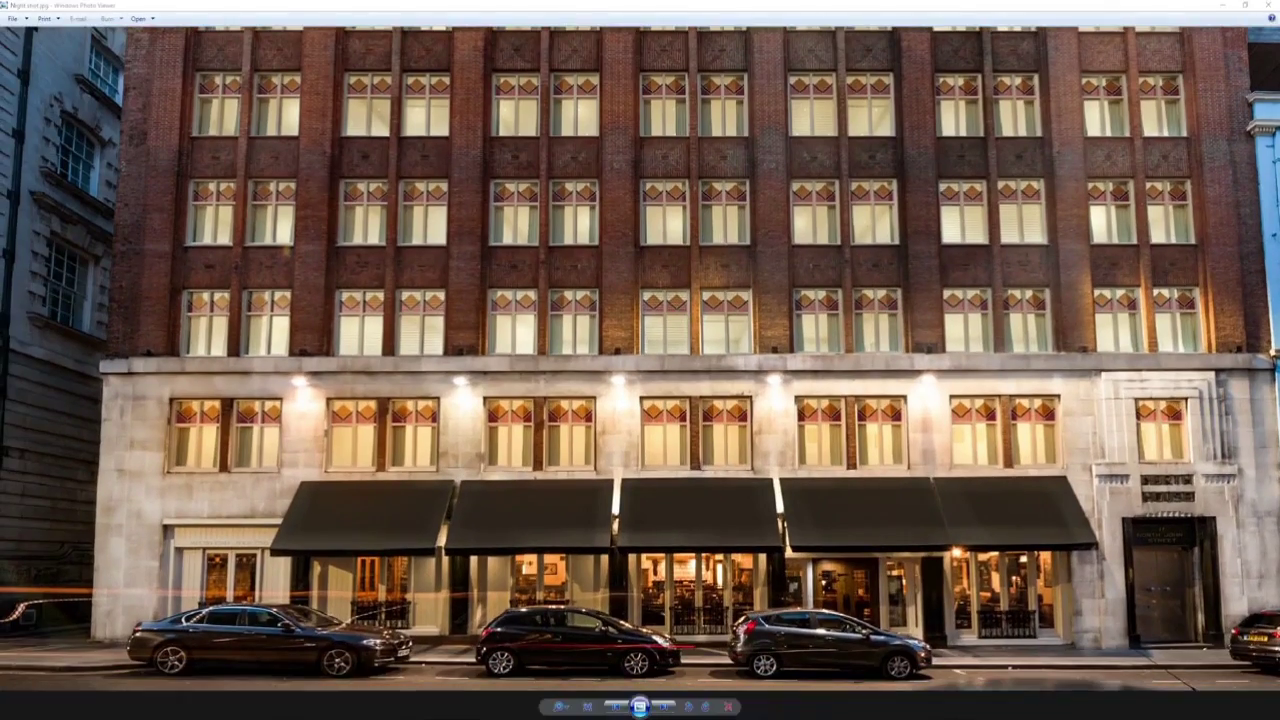
left_click(340, 690)
scroll(300, 480, "up", 6)
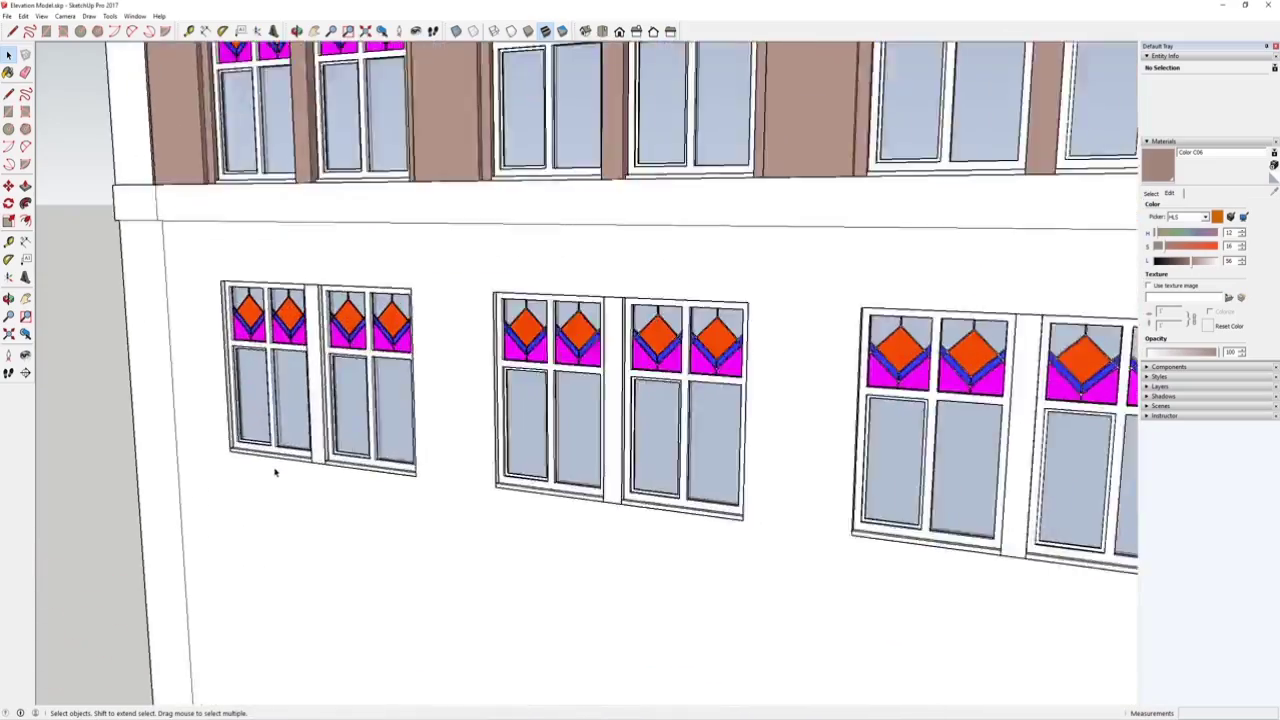
scroll(368, 410, "down", 6)
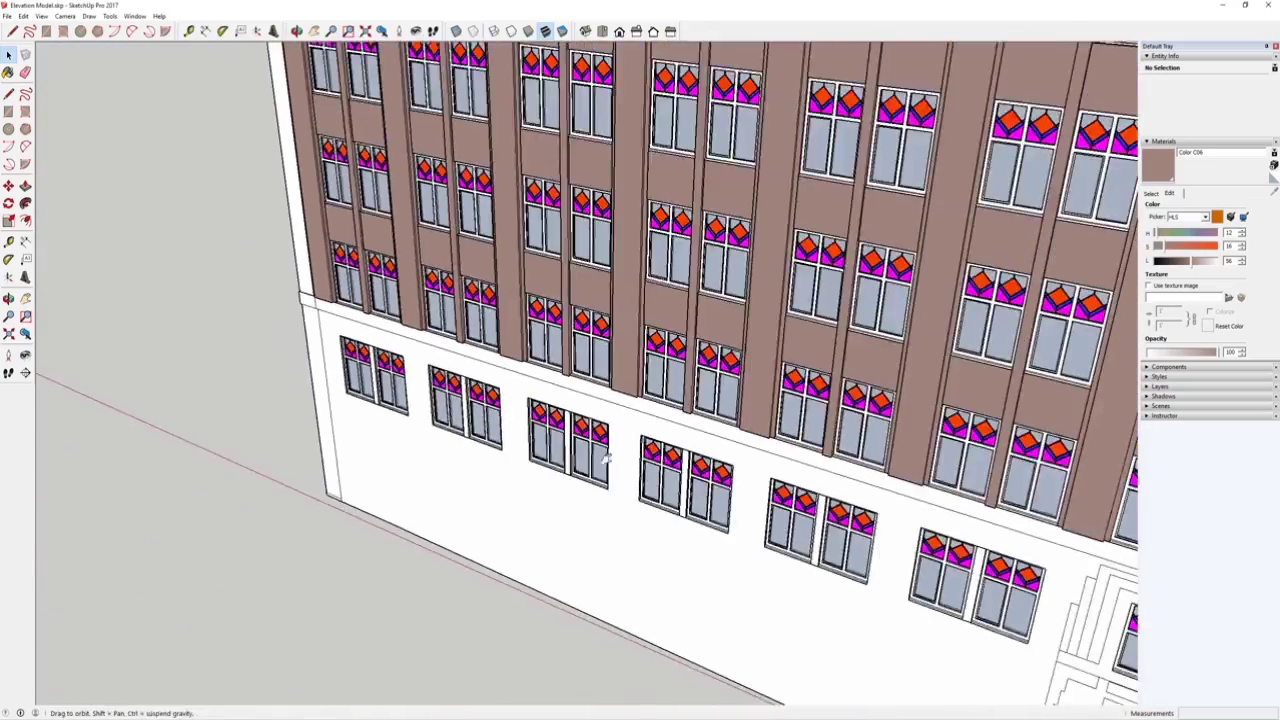
Sample the parapet's material, Color C02, as the current paint.
middle_click_drag(606, 457, 617, 688, "shift")
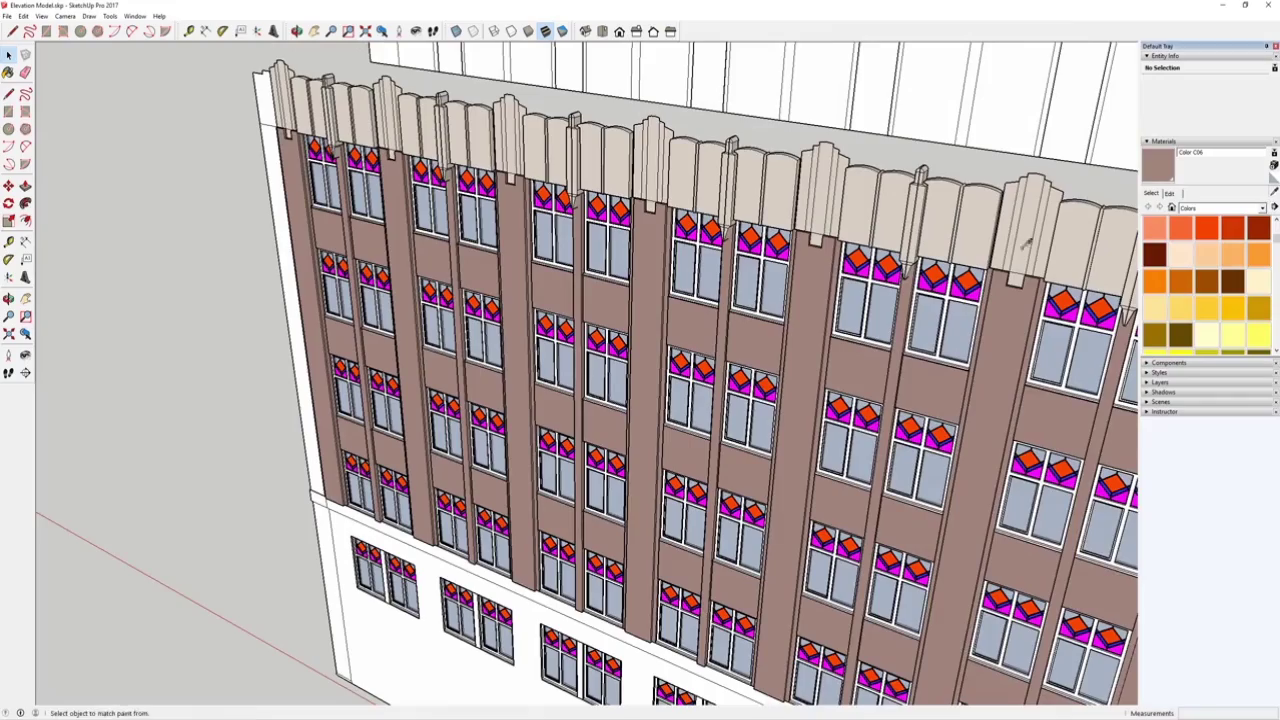
middle_click_drag(819, 379, 914, 122, "shift")
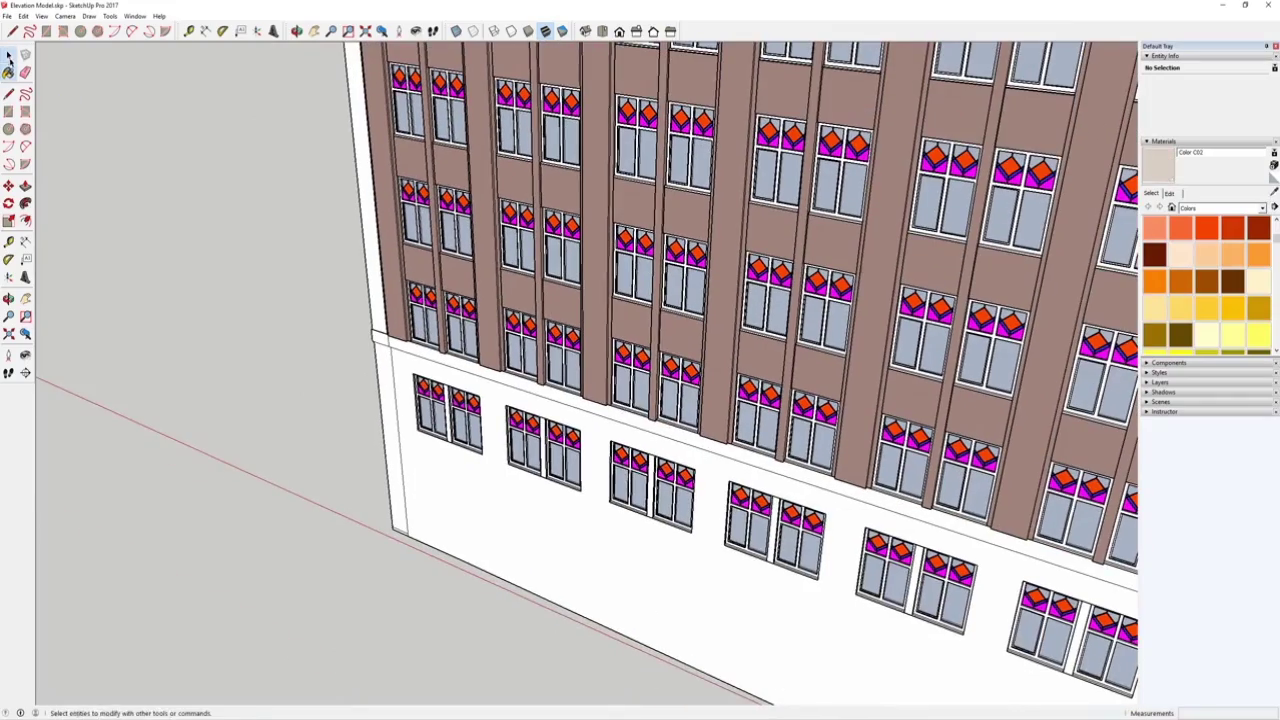
left_click(10, 60)
Open the ledge above the lower windows and pull out its front section at the entrance-side corner about 77 mm.
scroll(517, 520, "down", 1)
scroll(517, 516, "up", 3)
triple_click(517, 512)
middle_click_drag(488, 514, 575, 425)
scroll(297, 280, "up", 2)
left_click(296, 326, "shift")
scroll(296, 326, "down", 4)
middle_click_drag(1125, 405, 686, 392, "shift")
scroll(742, 352, "up", 4)
left_click(770, 420)
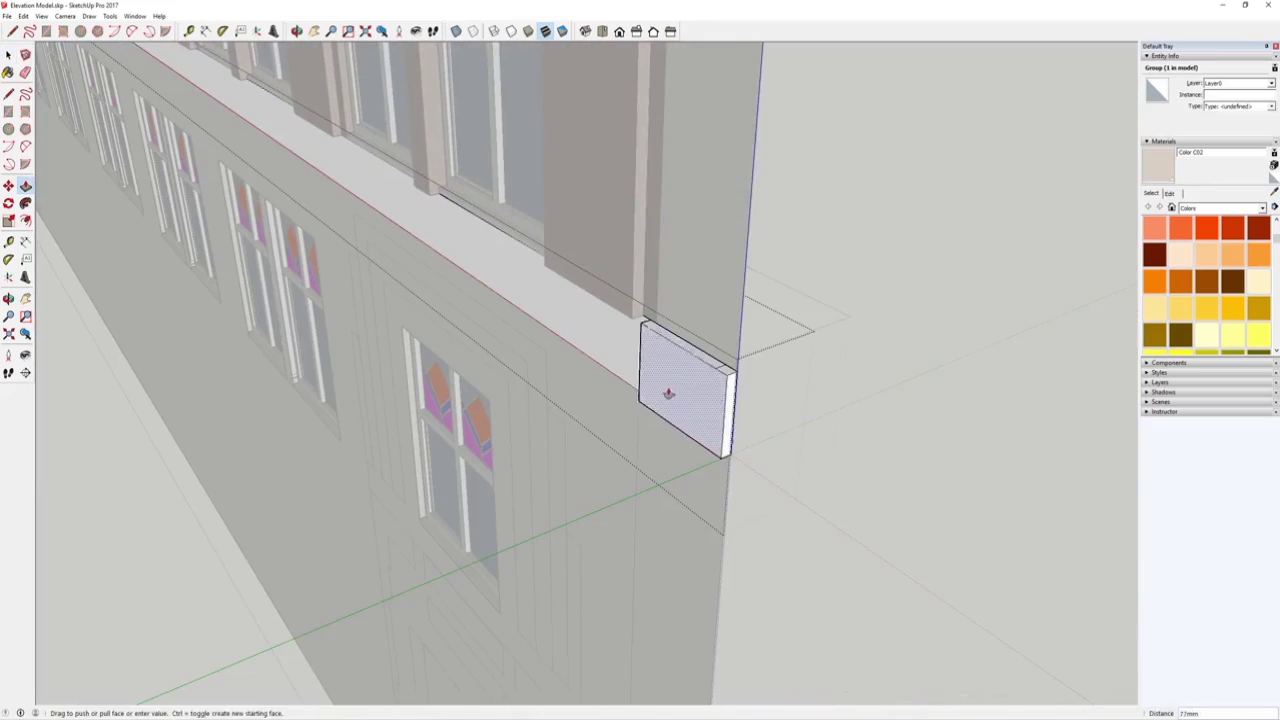
Pull out the ledge's front section at the opposite corner flush with the rest of the ledge.
scroll(652, 388, "down", 8)
middle_click_drag(389, 389, 570, 370)
scroll(257, 363, "up", 7)
scroll(200, 345, "up", 3)
left_click(200, 346)
left_click(250, 354)
scroll(323, 357, "down", 3)
scroll(263, 352, "up", 4)
middle_click_drag(244, 348, 580, 403)
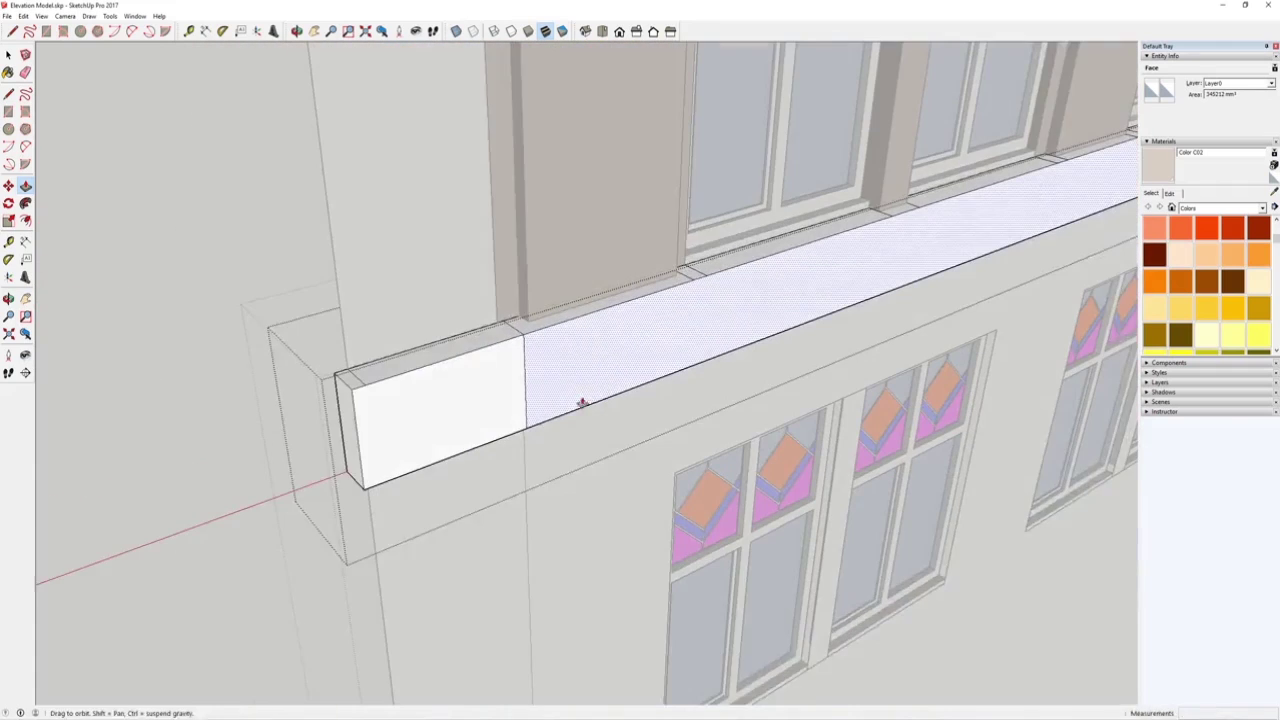
scroll(472, 395, "up", 3)
key("Escape")
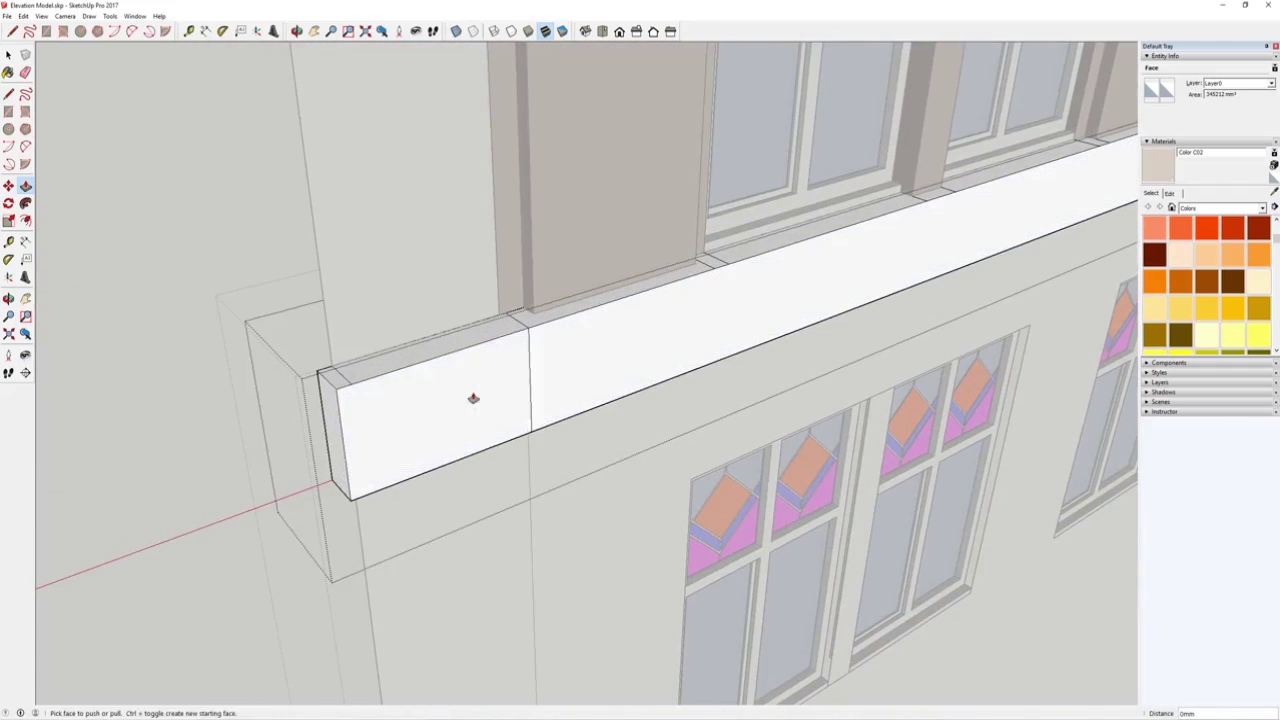
Paint the ledge's faces with Color C02, close the ledge and select the lower wall's front face.
scroll(732, 295, "down", 6)
mouse_move(789, 314)
middle_mouse_down()
mouse_move(367, 298)
mouse_move(56, 106)
middle_mouse_up()
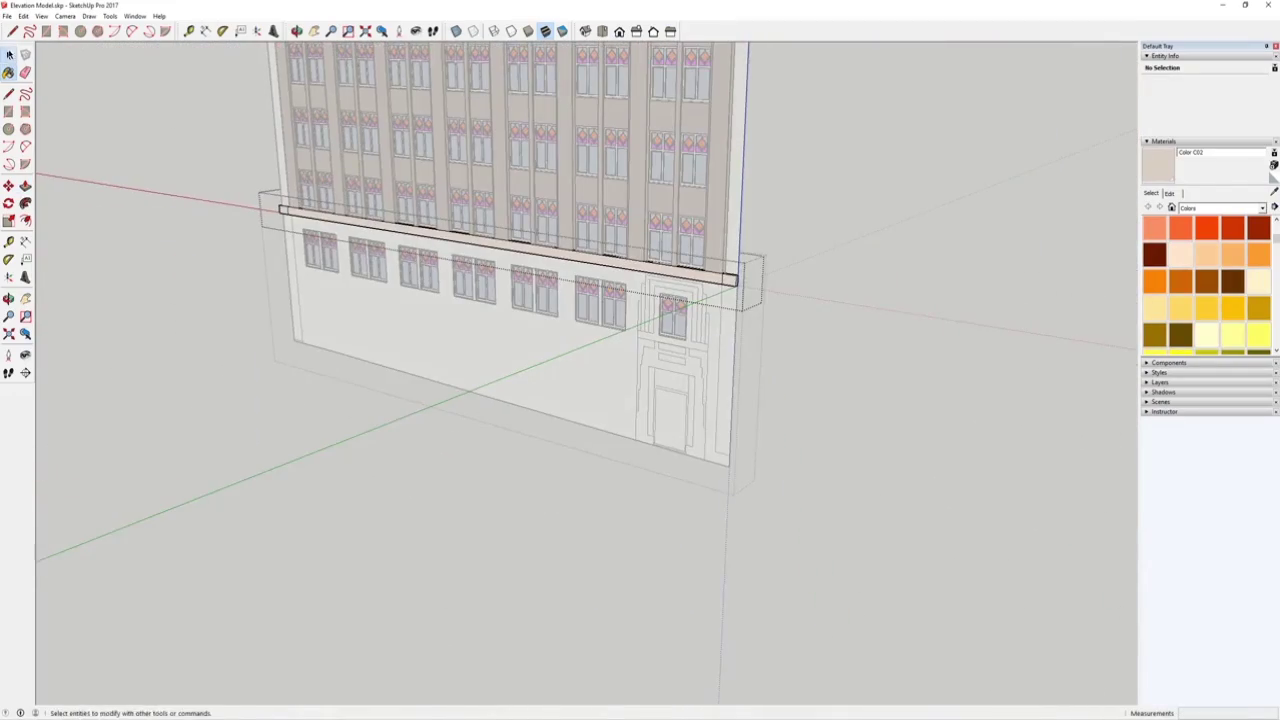
scroll(439, 320, "up", 4)
left_click(442, 342)
middle_click_drag(560, 390, 606, 400)
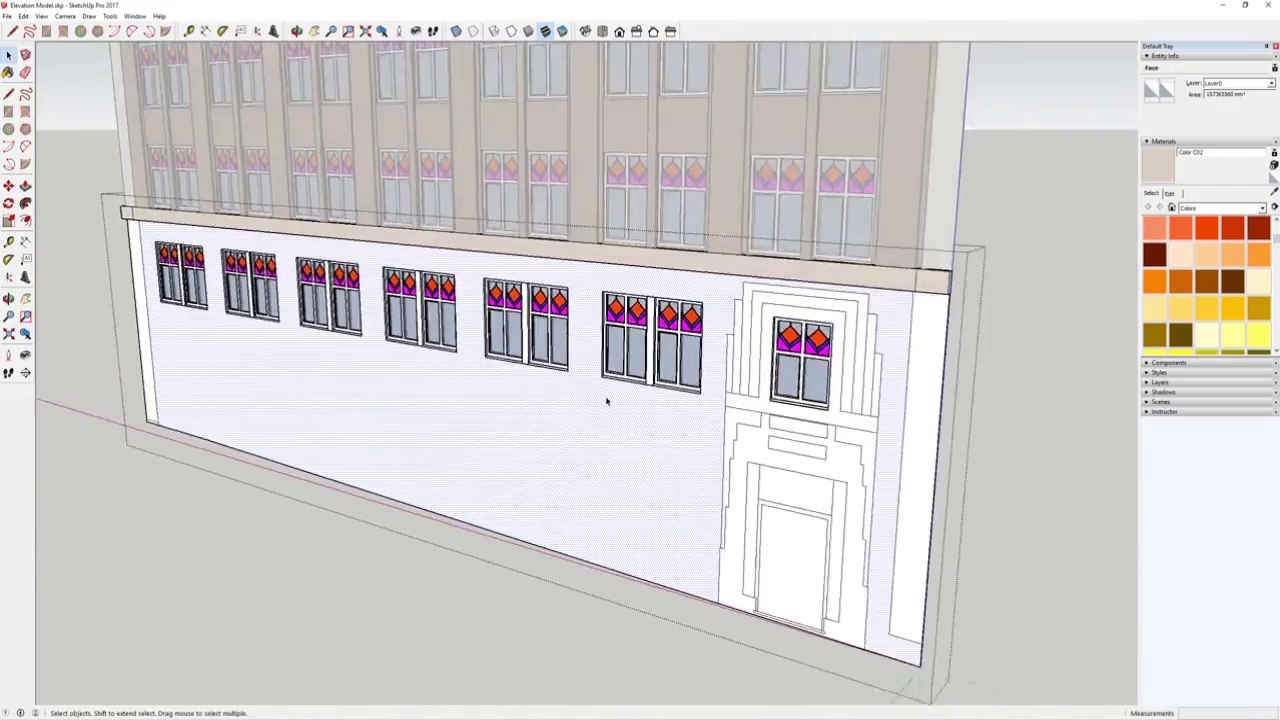
Check the reference photo for the entrance and select the whole stepped door surround including its window.
scroll(820, 454, "up", 3)
middle_click_drag(818, 455, 636, 249)
left_click(748, 718)
mouse_move(803, 688)
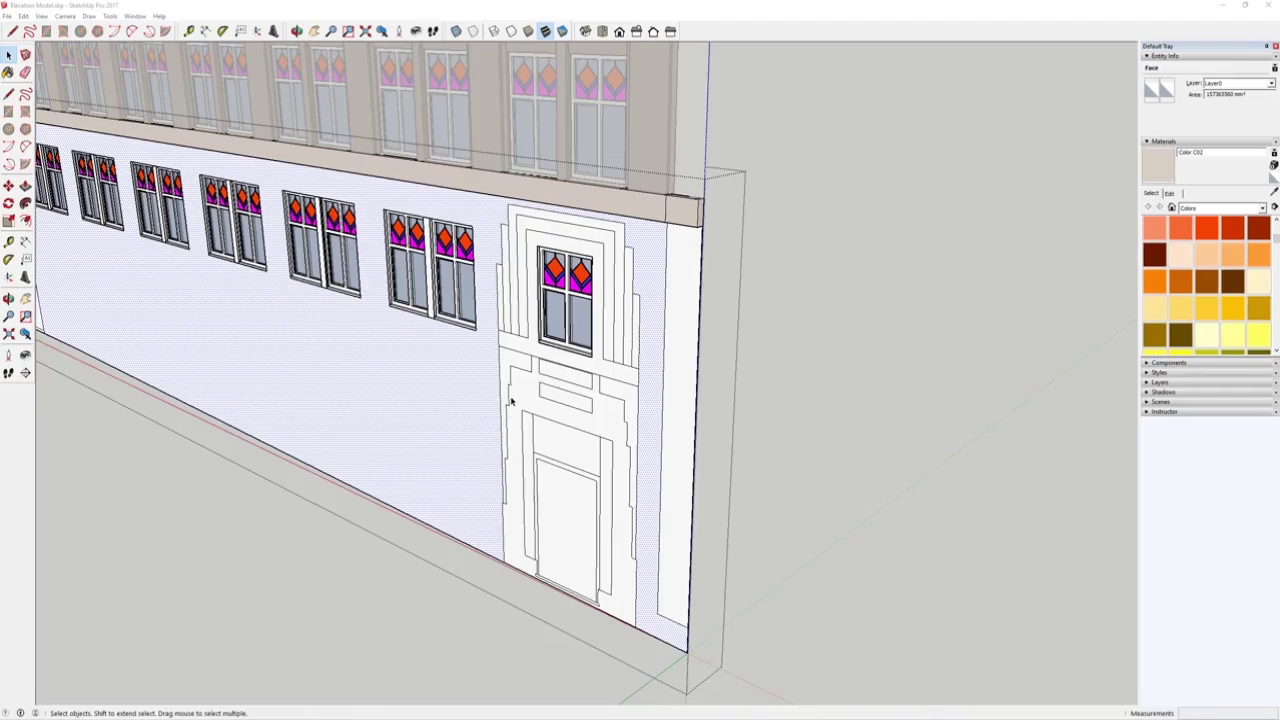
middle_click_drag(511, 401, 669, 334)
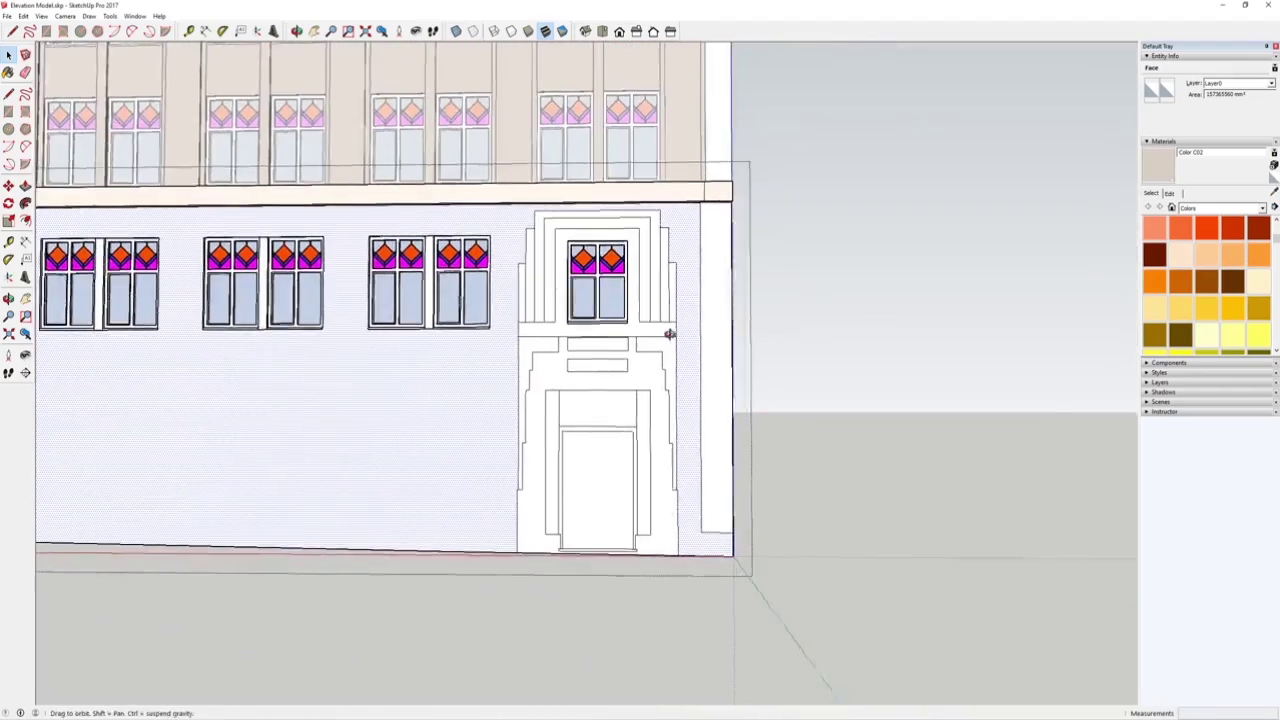
scroll(567, 258, "up", 2)
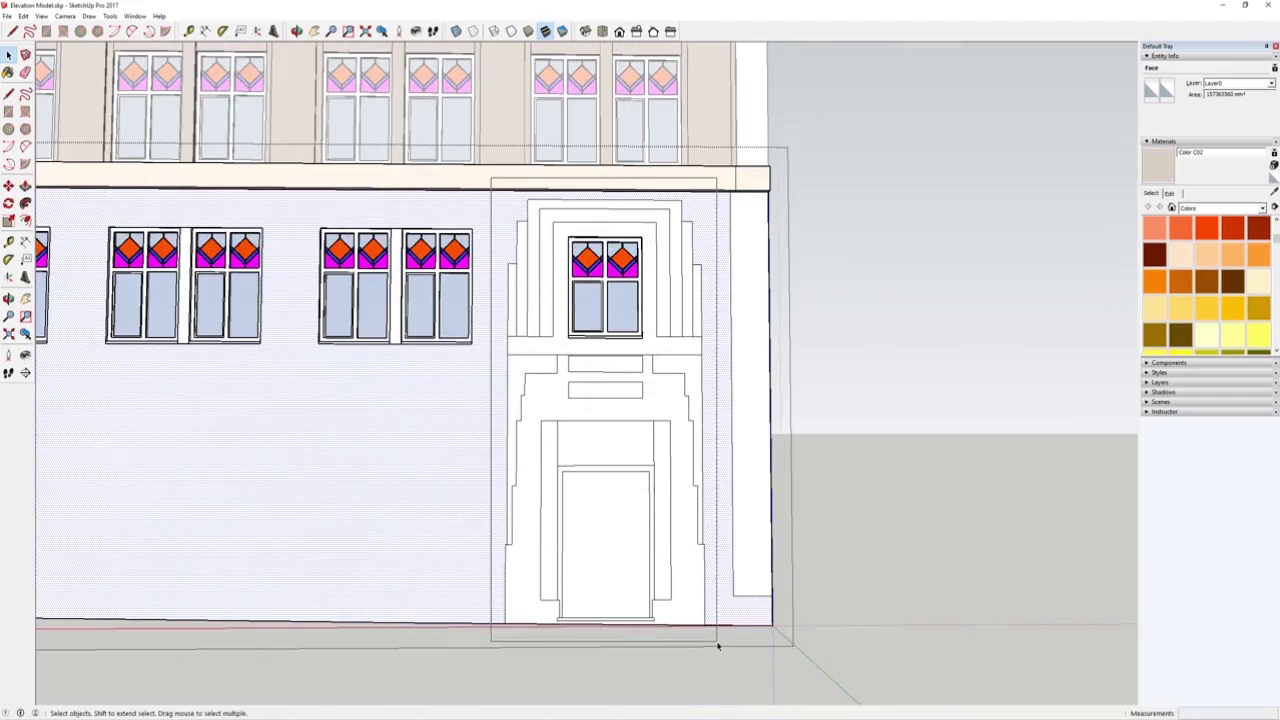
left_click_drag(717, 646, 717, 640)
Examine the selected entrance surround and the adjoining lower wall from several angles.
scroll(715, 623, "up", 5)
scroll(709, 623, "down", 5)
middle_click_drag(709, 623, 577, 523)
scroll(660, 572, "down", 5)
scroll(577, 523, "up", 5)
scroll(578, 521, "down", 5)
scroll(579, 521, "down", 2)
scroll(594, 523, "up", 5)
middle_click_drag(626, 486, 569, 519)
scroll(568, 518, "down", 3)
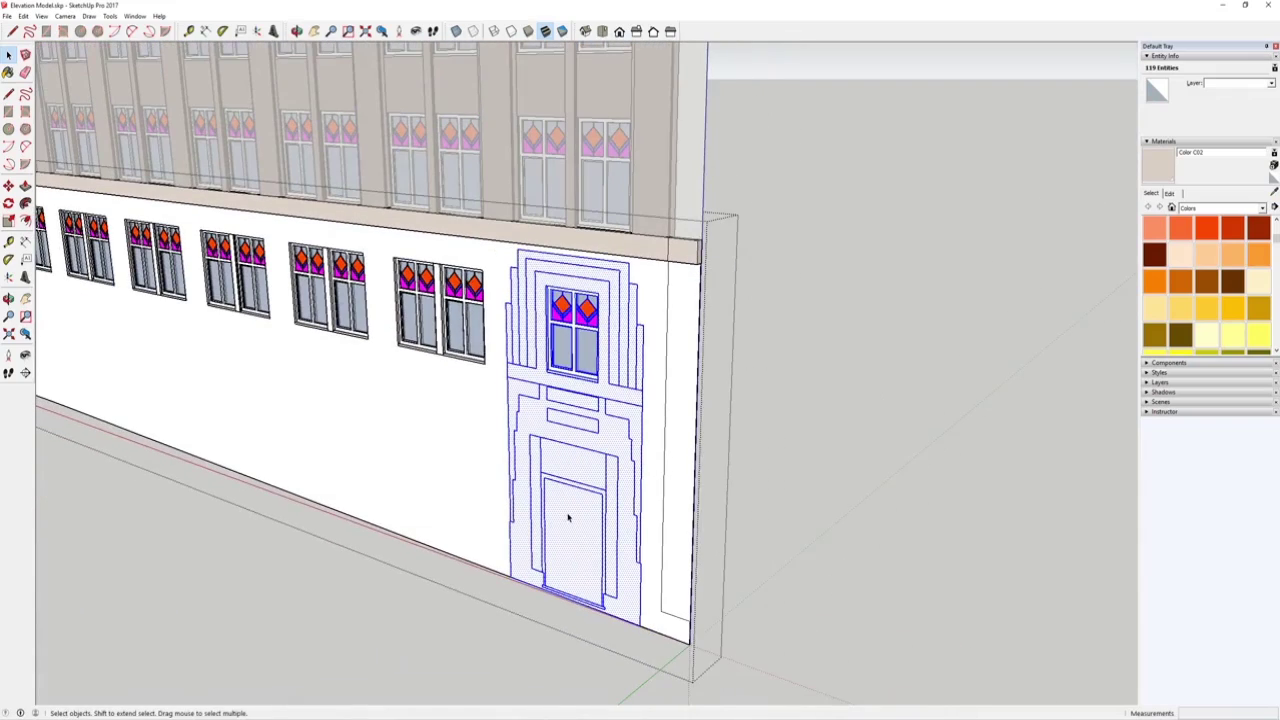
scroll(568, 517, "down", 3)
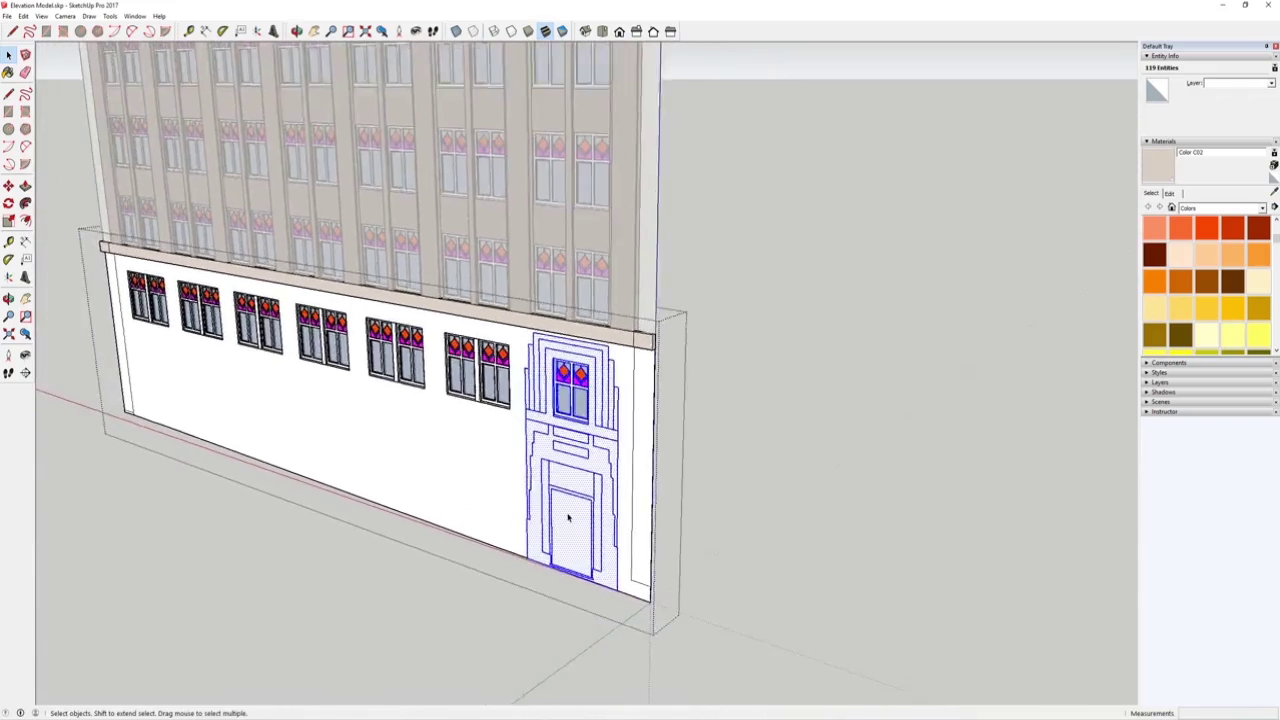
scroll(568, 520, "up", 4)
scroll(565, 510, "up", 2)
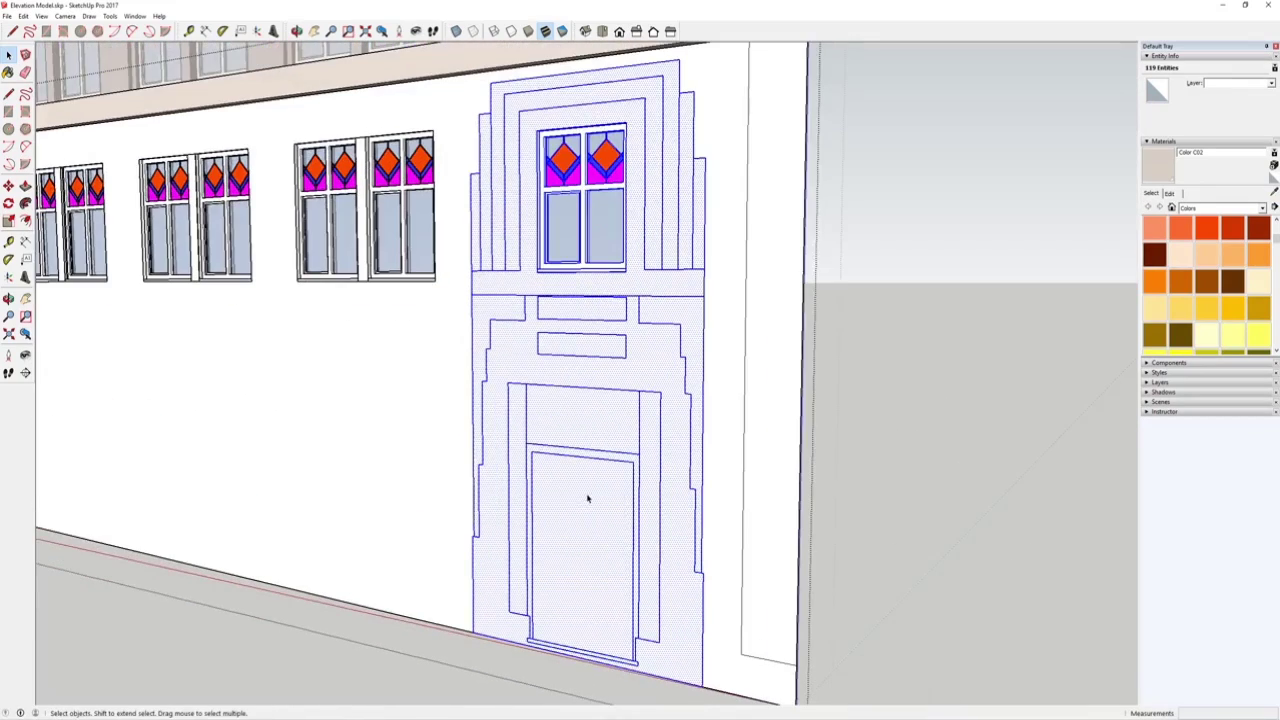
scroll(504, 532, "down", 1)
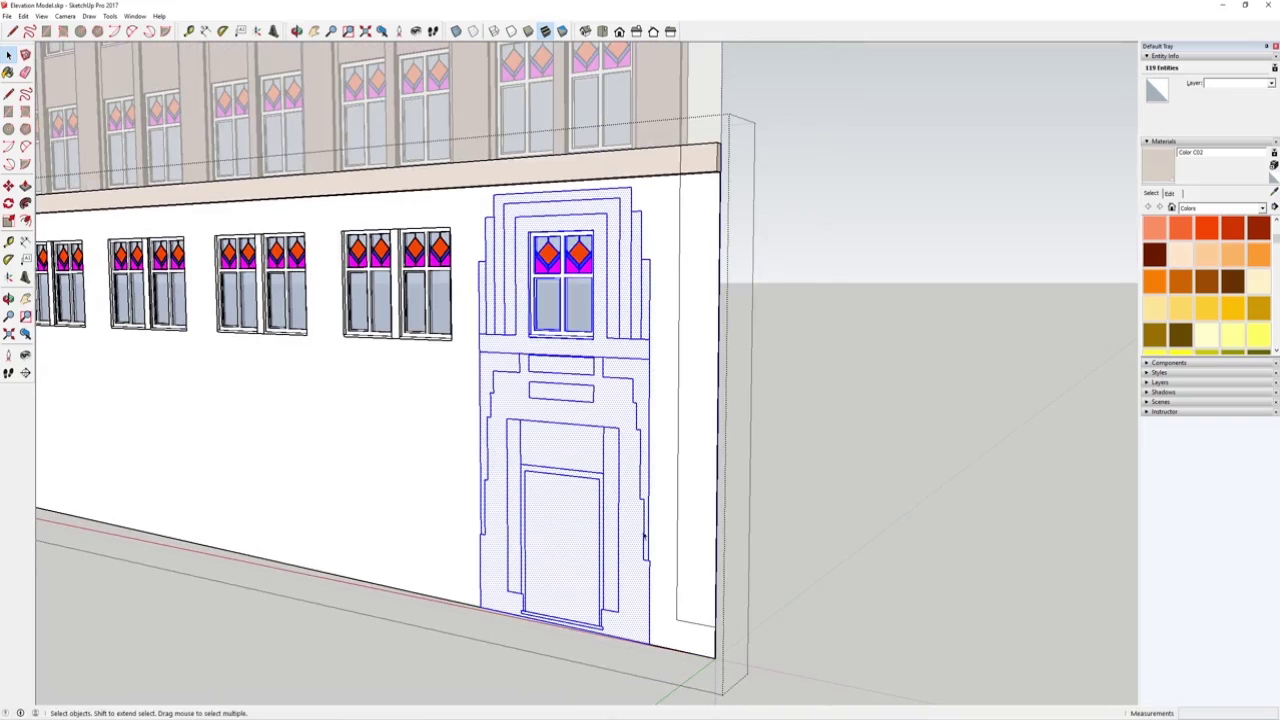
scroll(578, 610, "down", 2)
scroll(583, 514, "up", 3)
scroll(583, 509, "down", 2)
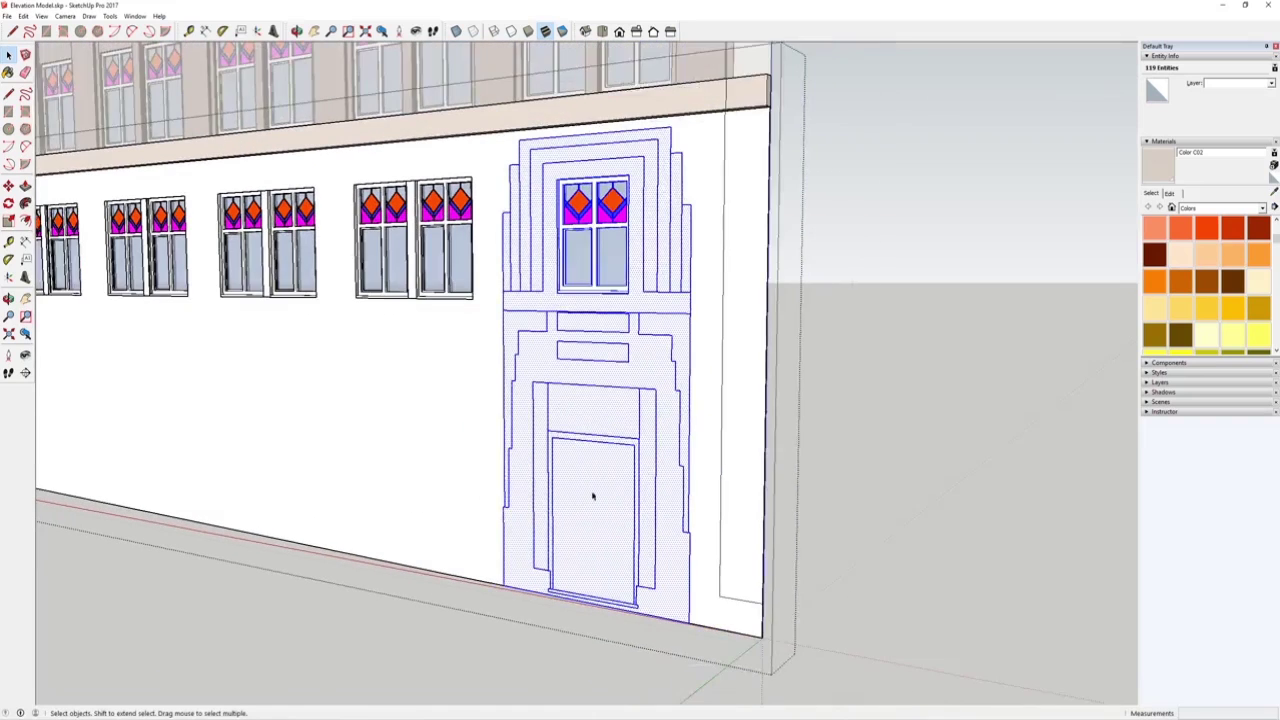
Make a group from the selected entrance surround and open it for editing.
scroll(573, 483, "up", 1)
right_click(574, 483)
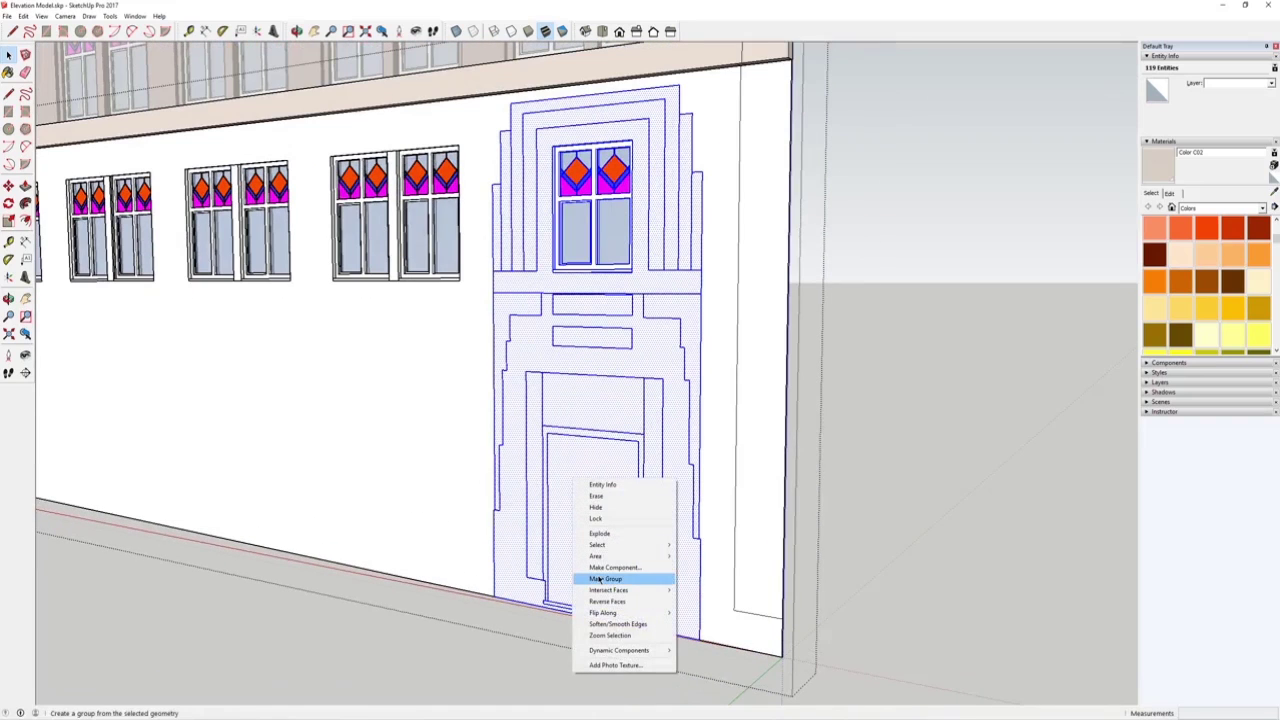
left_click(600, 578)
scroll(594, 517, "down", 3)
scroll(578, 520, "up", 2)
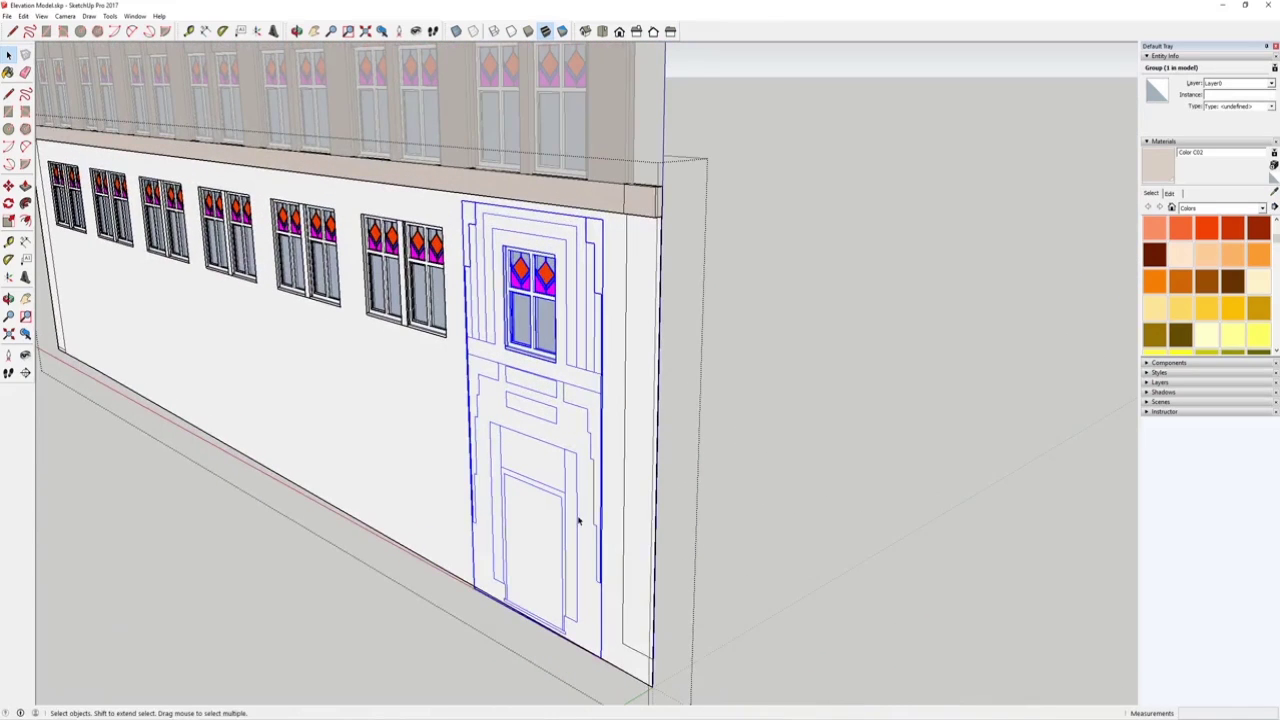
double_click(538, 530)
middle_click_drag(532, 487, 667, 428)
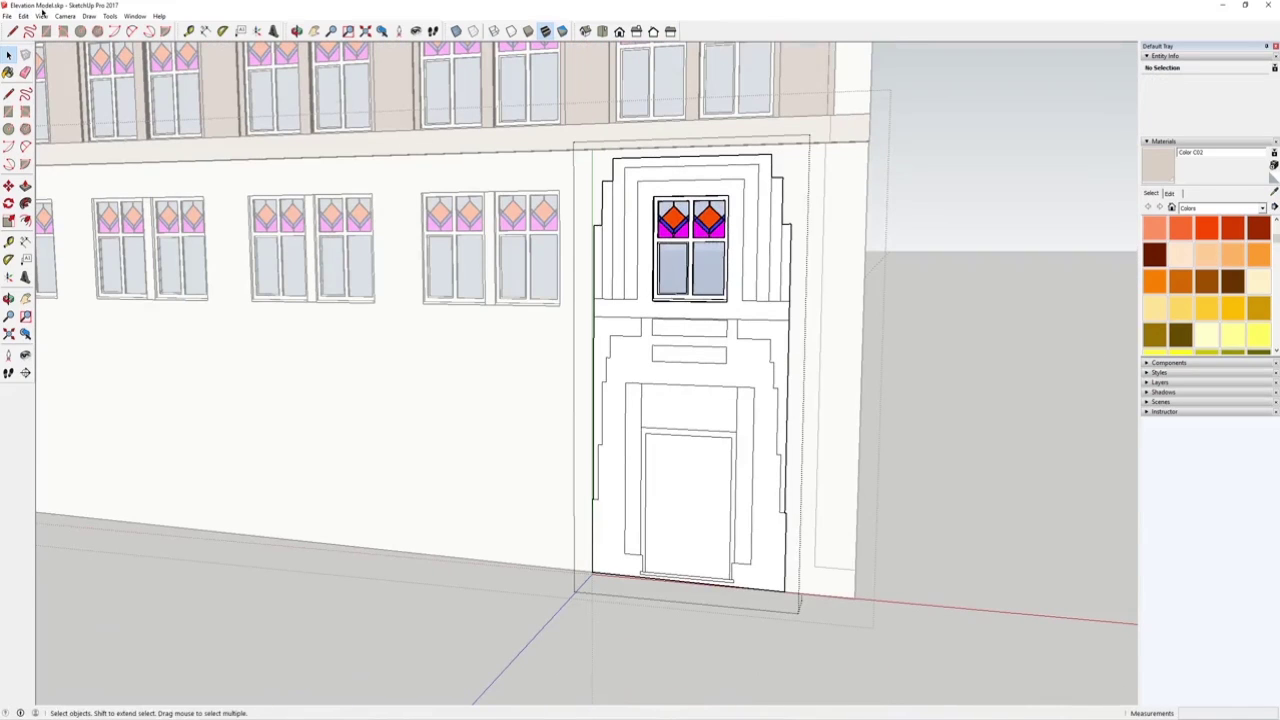
Hide the rest of the model while editing the entrance surround's group.
left_click(41, 15)
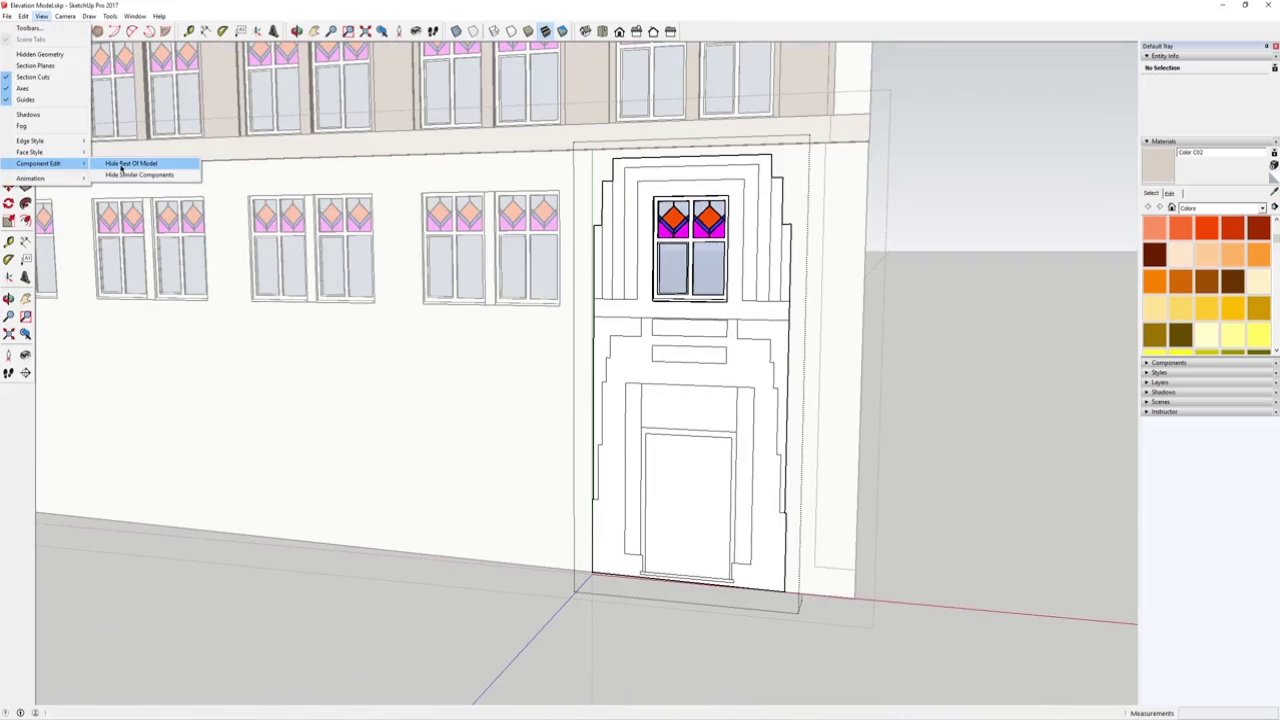
left_click(121, 167)
middle_click_drag(530, 375, 579, 371)
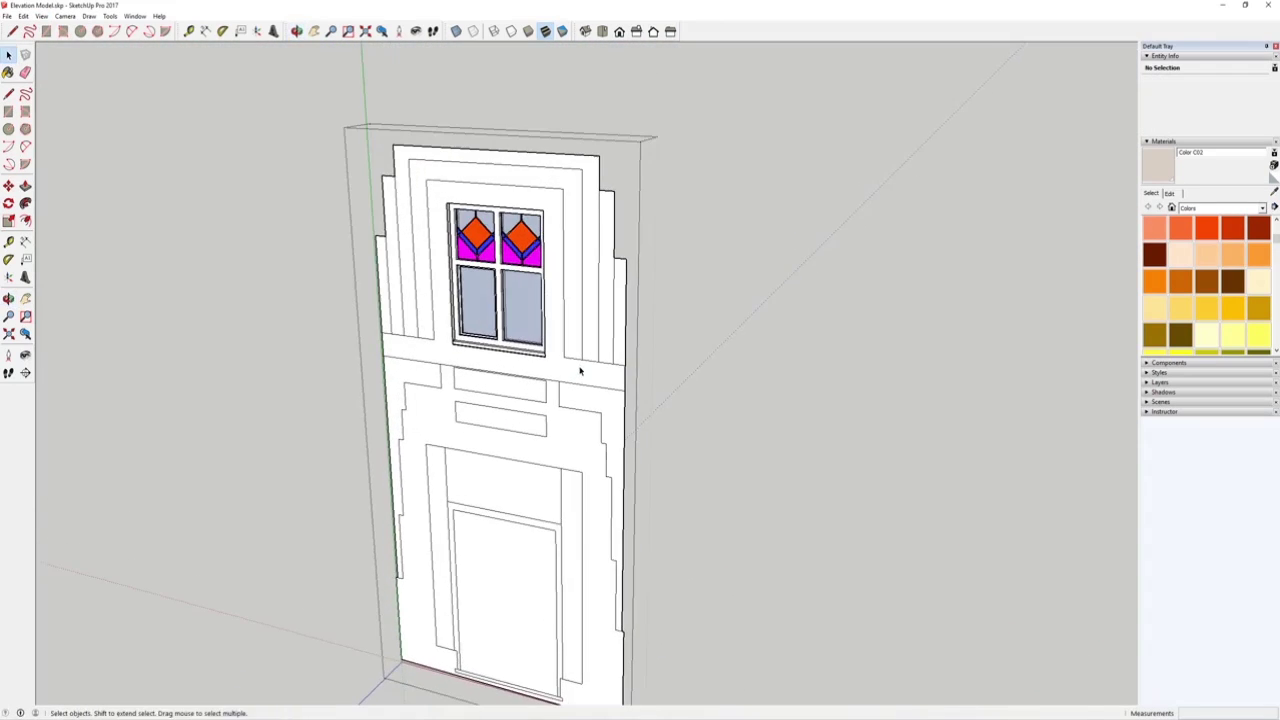
Paint all the matching unpainted faces of the entrance surround with Color C02.
left_click(590, 320, "shift")
scroll(591, 318, "down", 3)
mouse_move(591, 318)
middle_mouse_down()
mouse_move(298, 480)
mouse_move(530, 320)
mouse_move(531, 397)
mouse_move(570, 406)
middle_mouse_up()
scroll(530, 321, "up", 5)
key("space")
Open the entrance window's nested frame for editing and repaint all its matching faces with white Color M00.
scroll(551, 334, "up", 5)
scroll(551, 334, "down", 5)
scroll(570, 406, "up", 2)
left_click(590, 373)
double_click(591, 375)
scroll(570, 328, "up", 3)
left_click(668, 281)
middle_click_drag(668, 281, 624, 385)
double_click(624, 385)
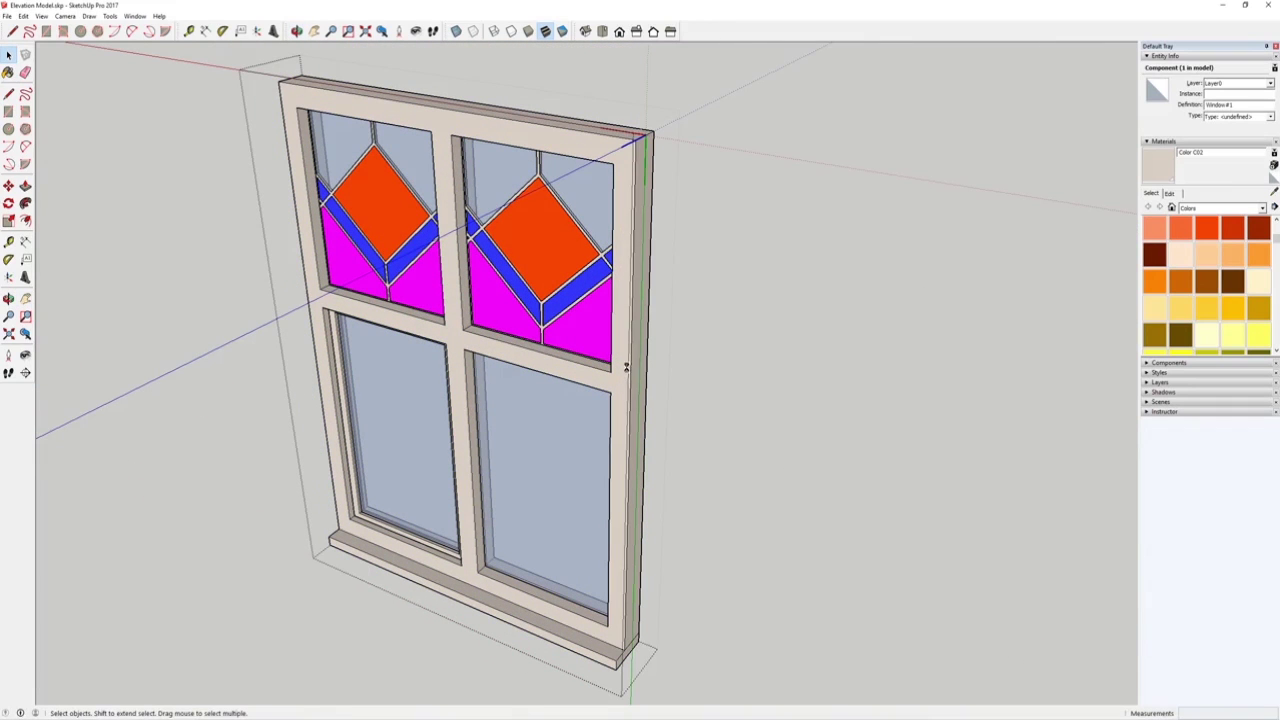
left_click(657, 337)
scroll(1208, 263, "down", 3)
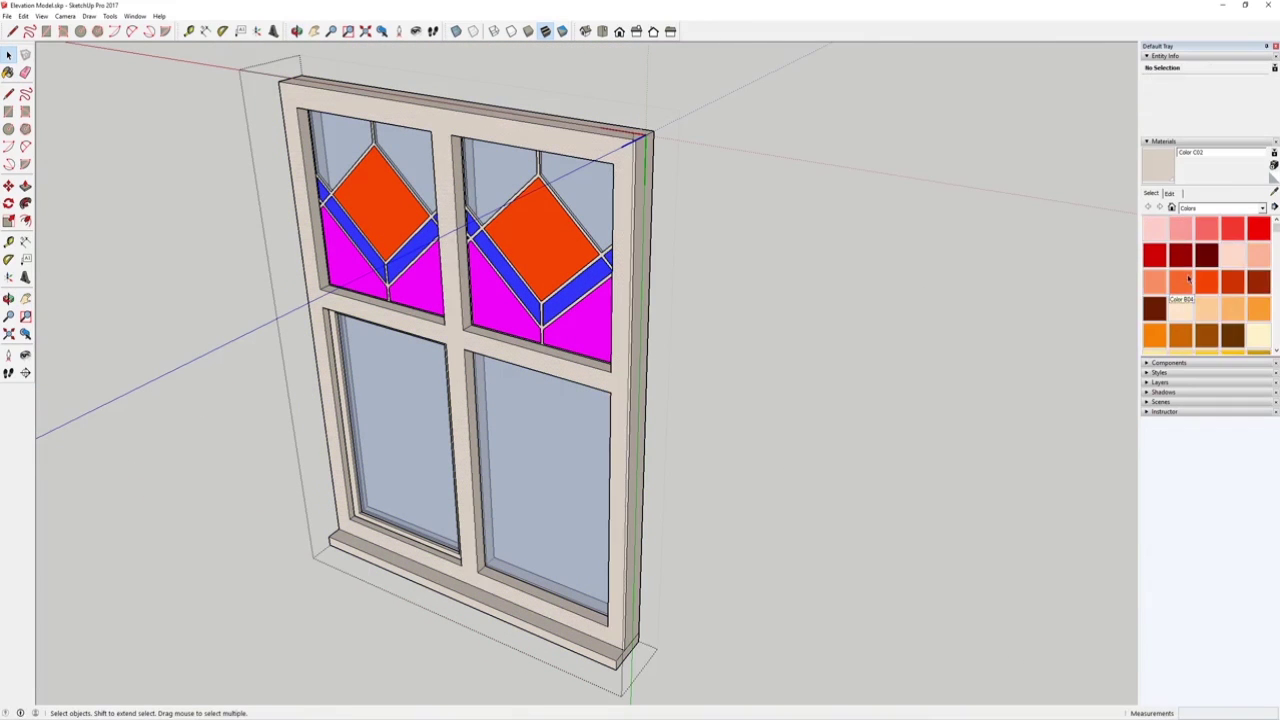
scroll(1208, 263, "down", 10)
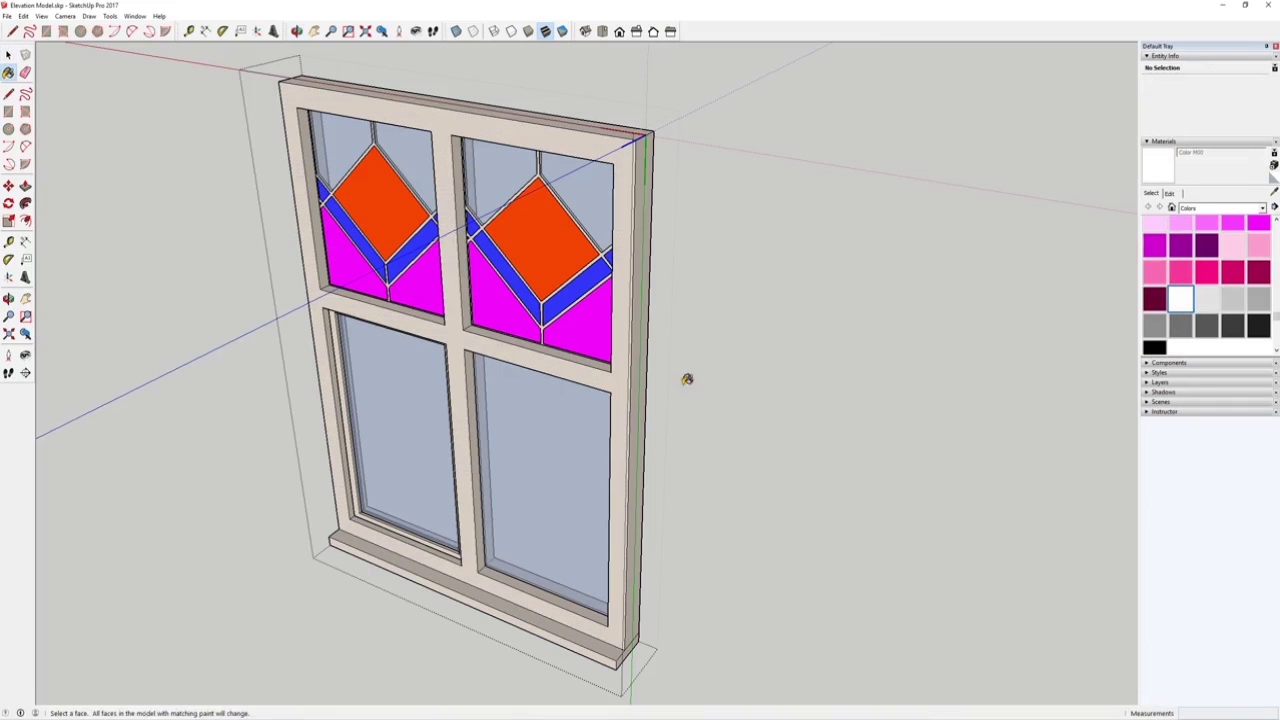
left_click(618, 381, "shift")
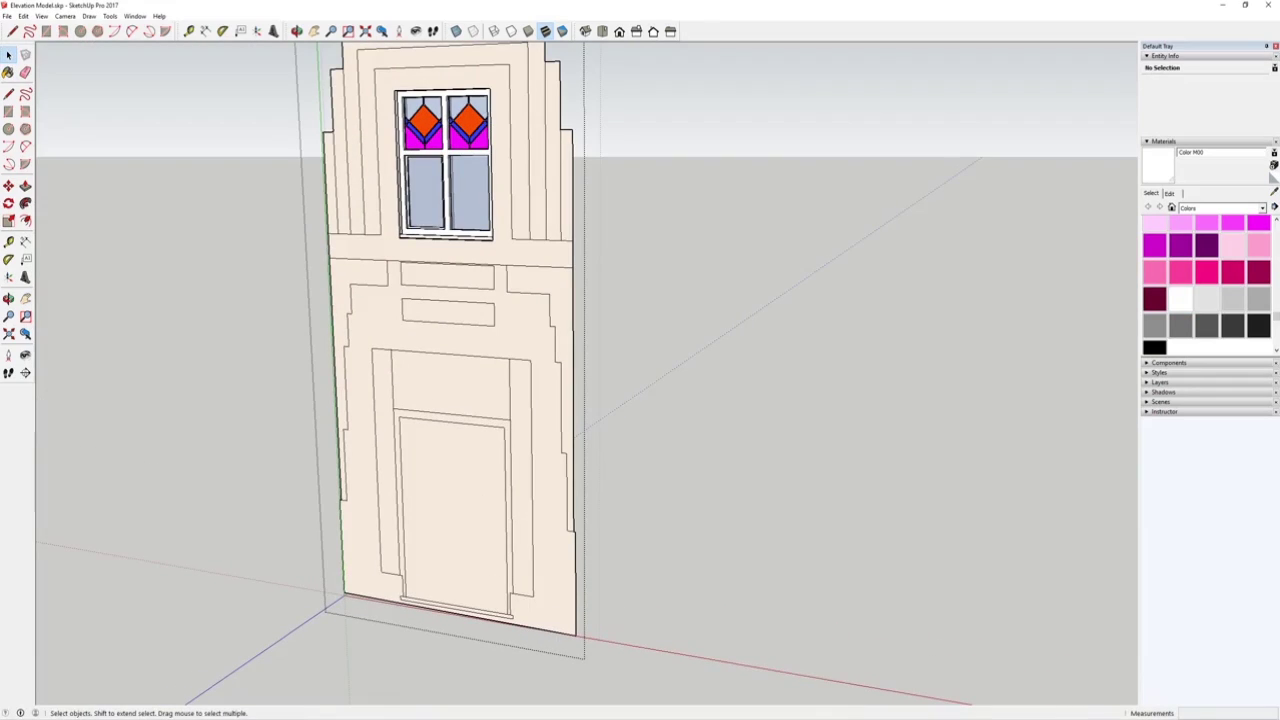
Paint the door panel of the entrance with the grey Color M05.
mouse_move(636, 706)
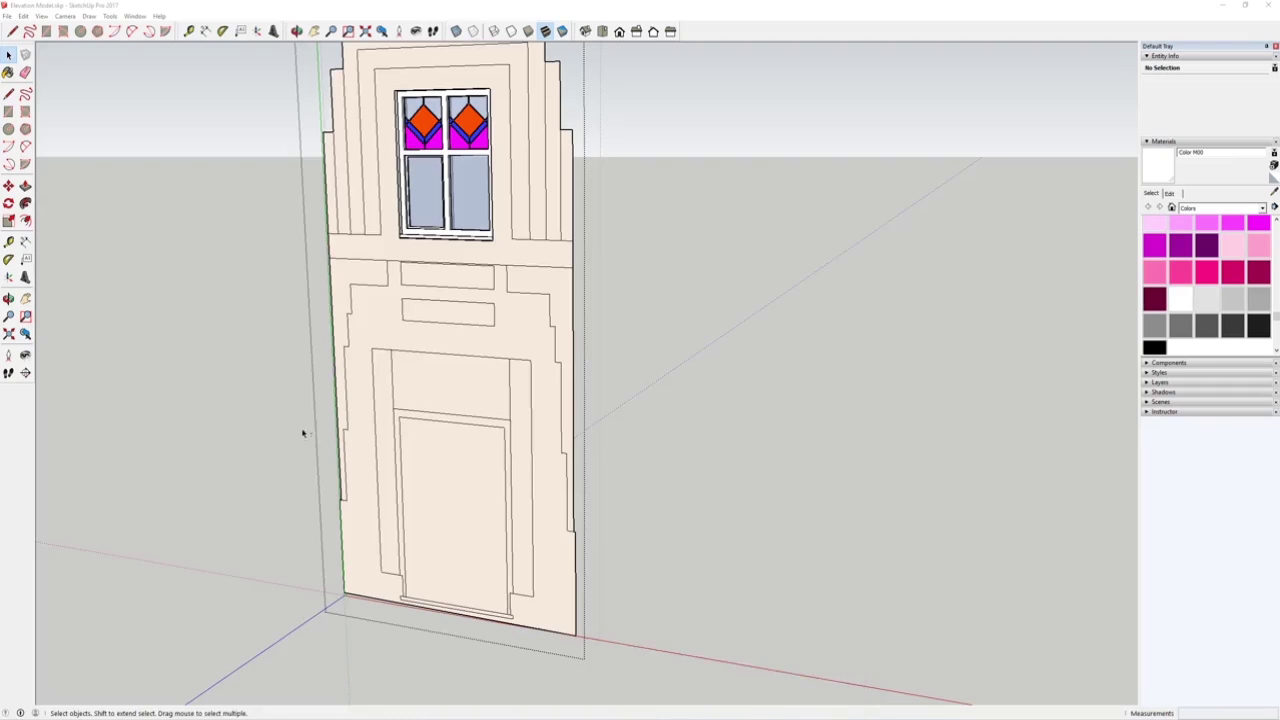
middle_click_drag(303, 434, 463, 414)
scroll(463, 414, "up", 2)
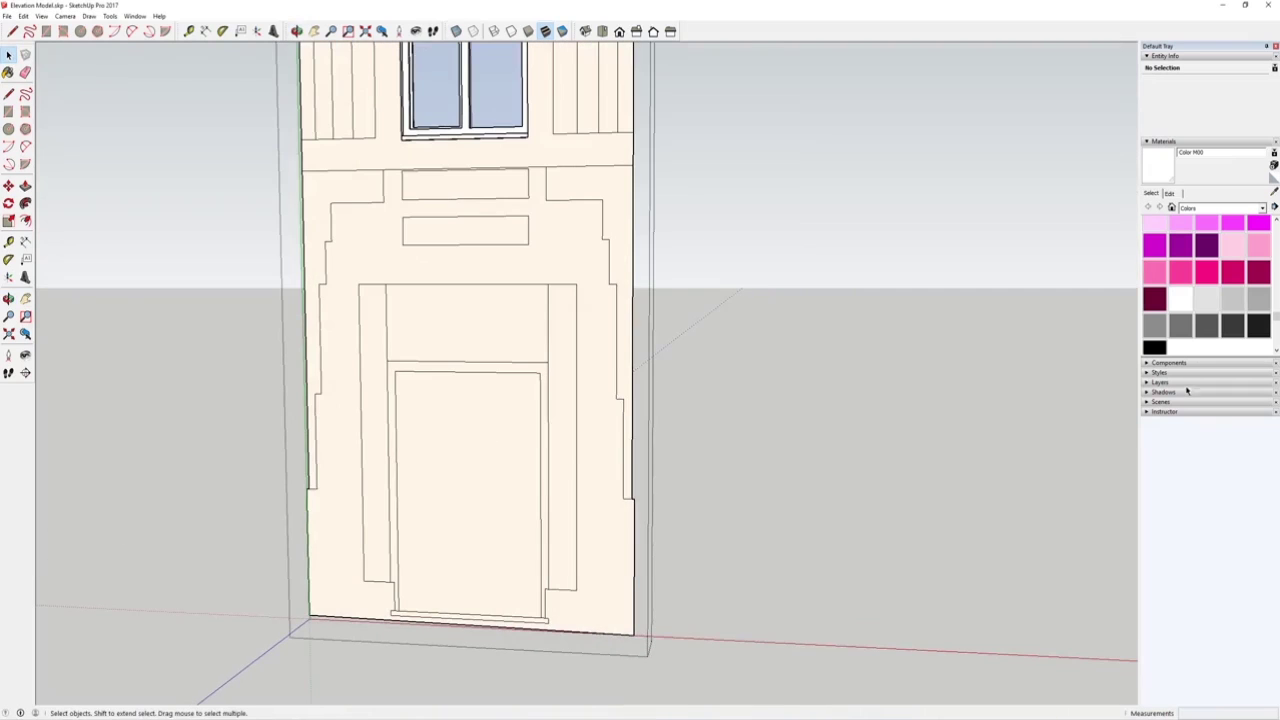
left_click(493, 428)
scroll(417, 376, "up", 3)
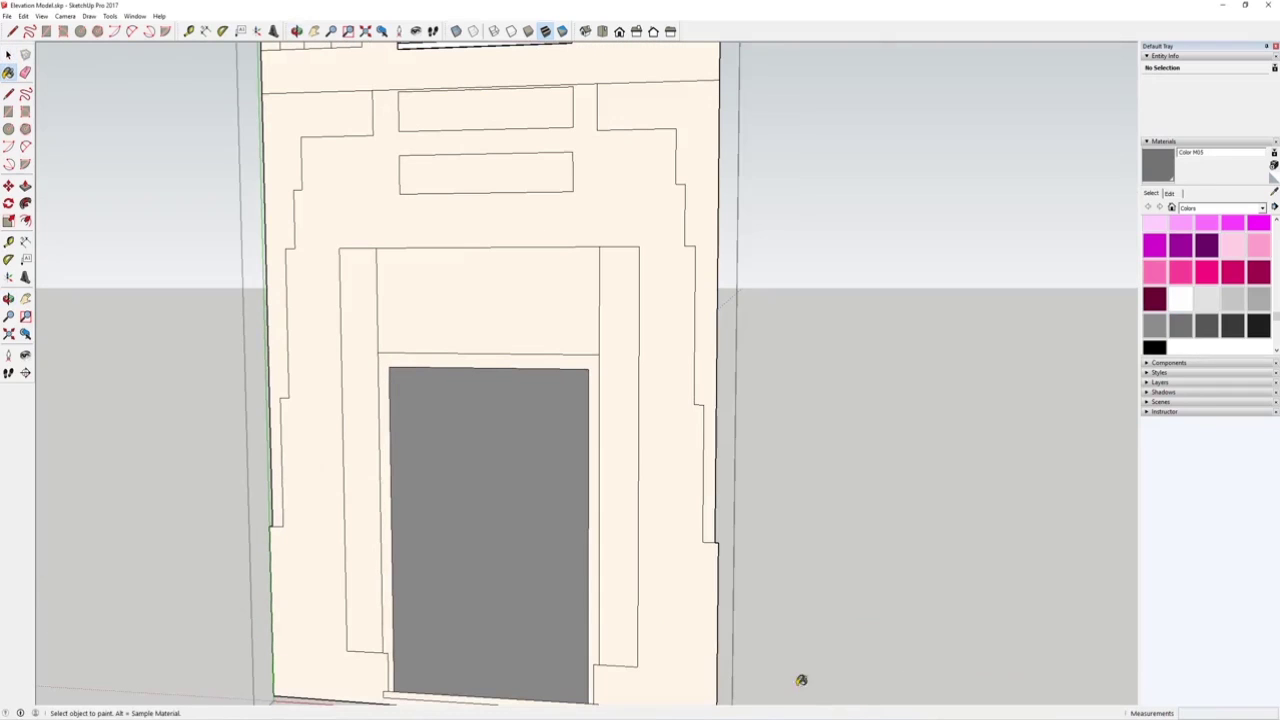
Paint the door frame, threshold, side strips and the panel above the door with dark Color M08.
mouse_move(748, 716)
mouse_move(801, 687)
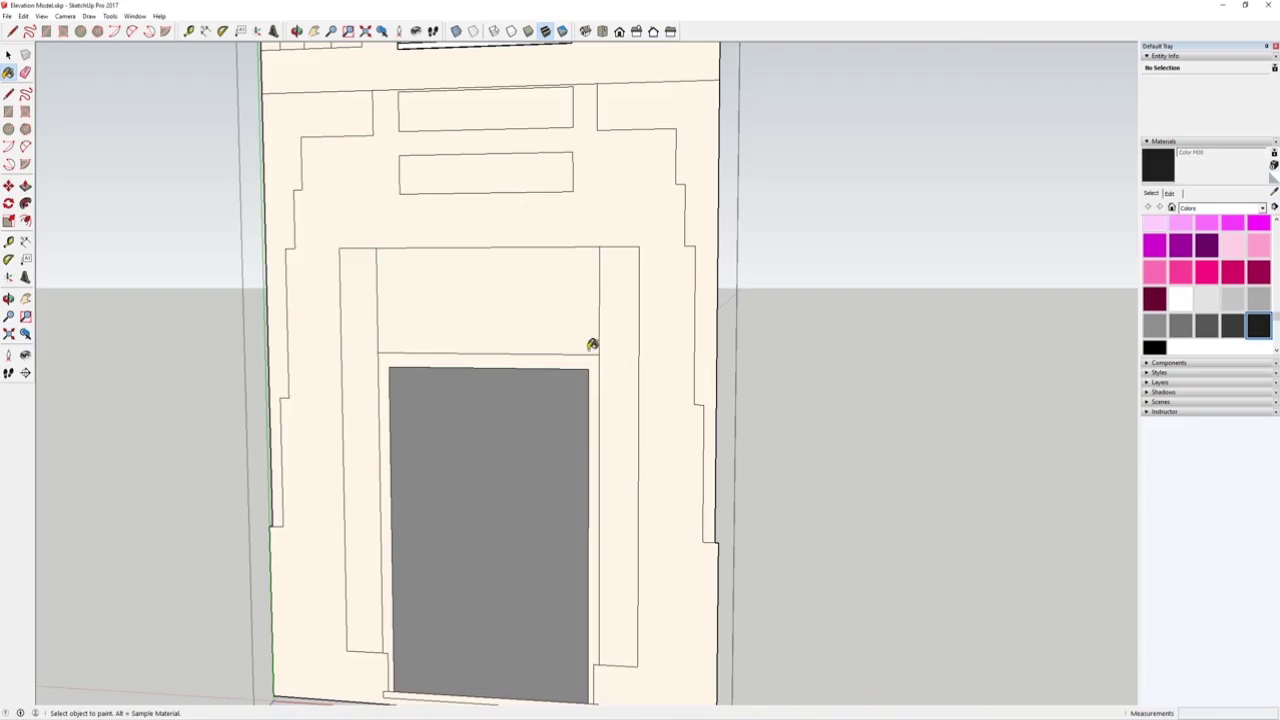
left_click(571, 357)
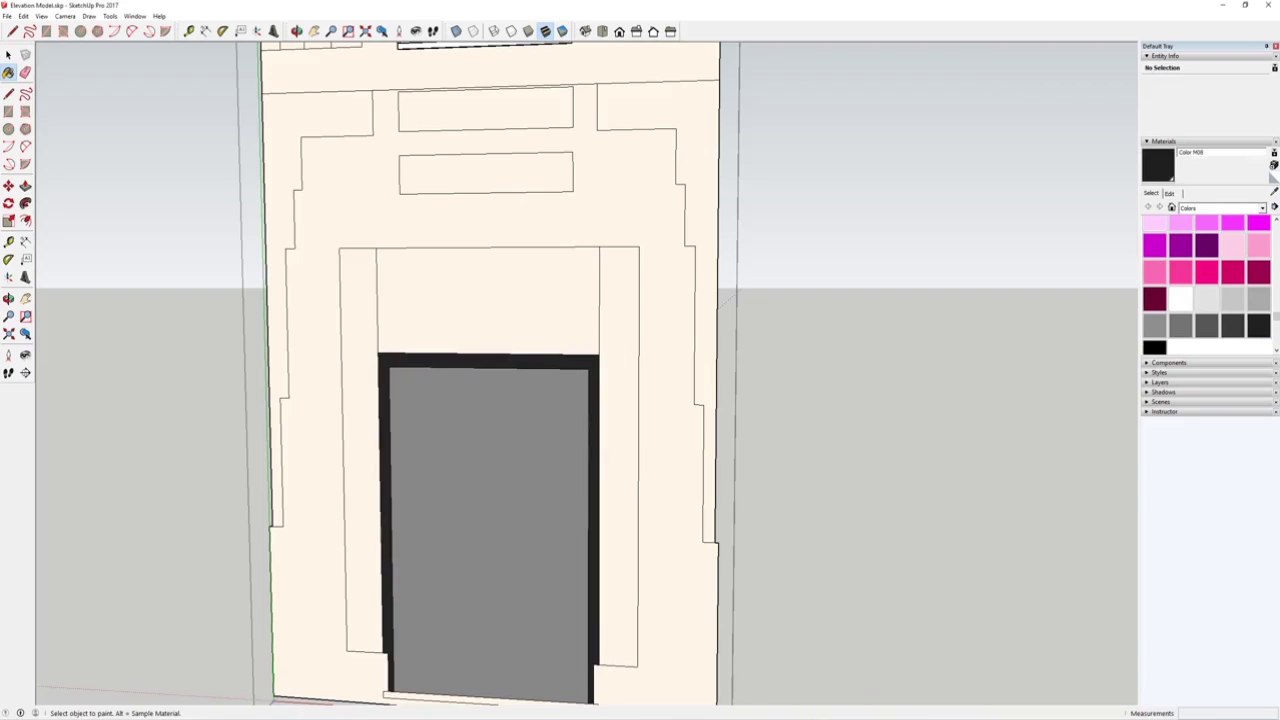
mouse_move(634, 706)
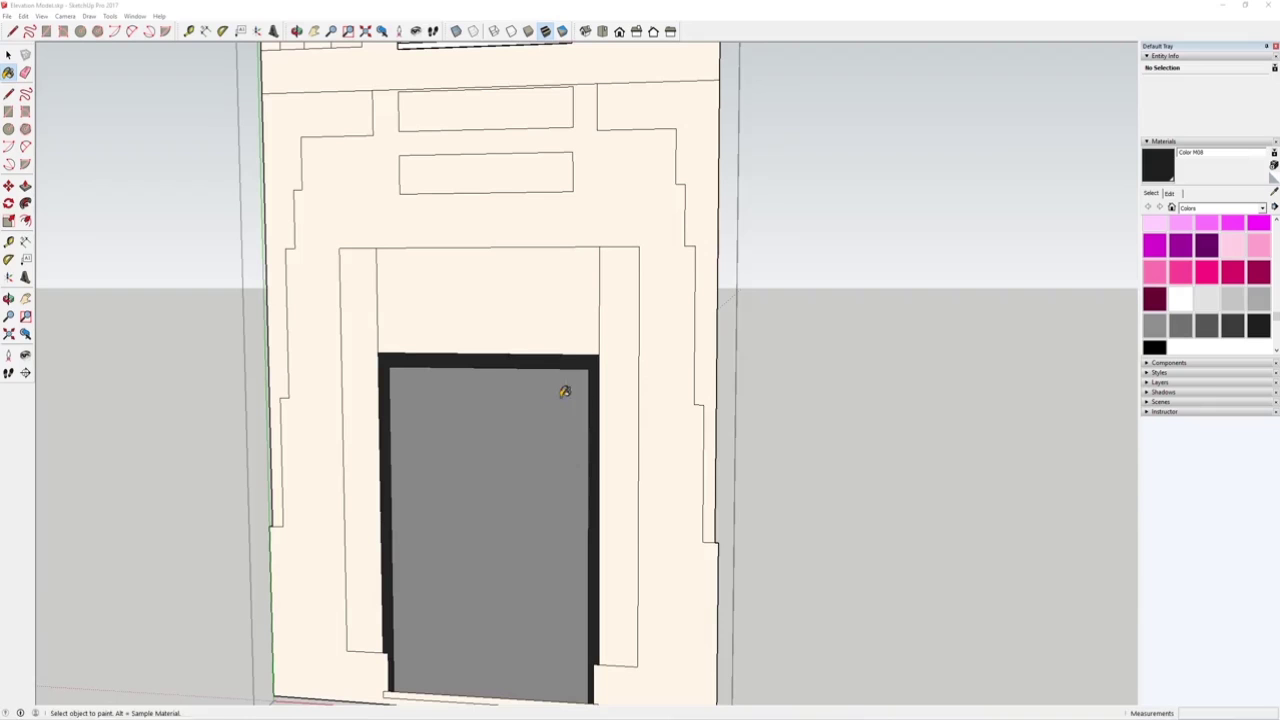
middle_click_drag(476, 378, 497, 294, "shift")
left_click(386, 262)
left_click(452, 241)
left_click(644, 241)
scroll(506, 574, "up", 3)
Select the grey door face with all the dark faces around it and make them a group.
scroll(463, 611, "down", 8)
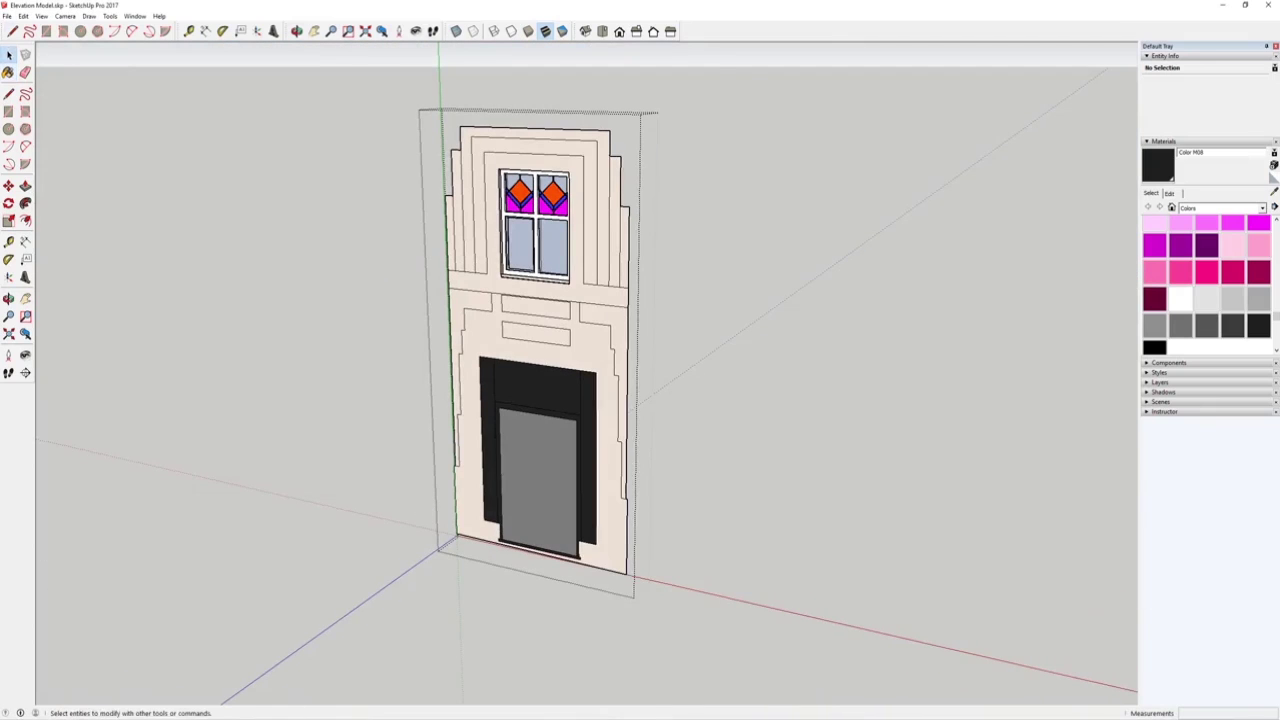
scroll(491, 430, "up", 3)
key("space")
scroll(491, 430, "up", 3)
left_click(528, 341)
scroll(712, 571, "up", 2)
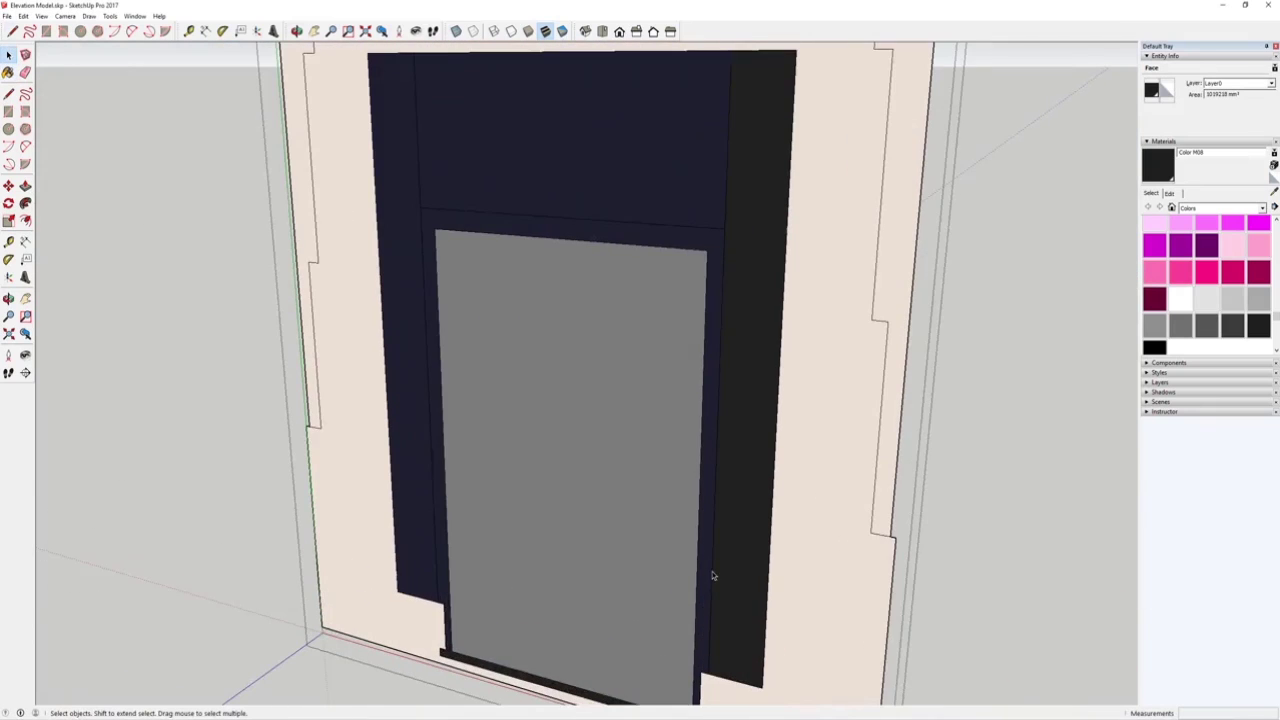
middle_click_drag(638, 517, 688, 392, "shift")
scroll(517, 537, "up", 3)
left_click(517, 537, "shift")
left_click(538, 505, "shift")
scroll(540, 505, "down", 5)
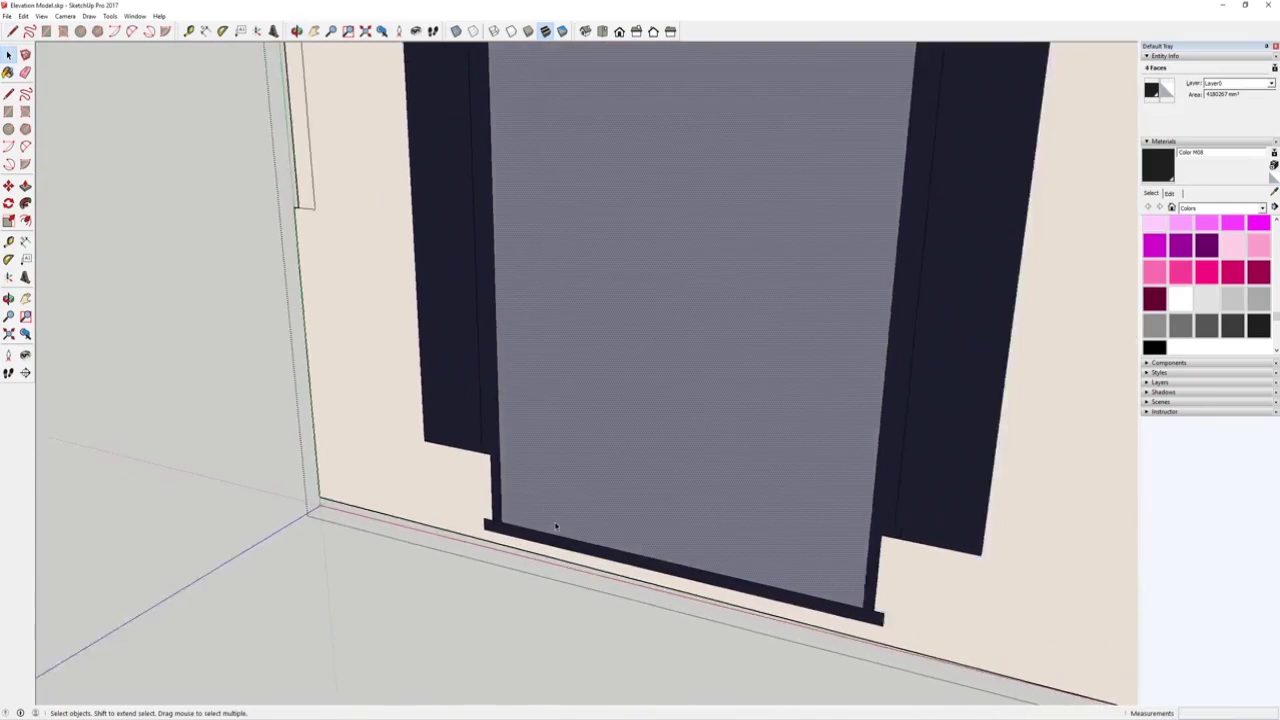
right_click(588, 396)
left_click(643, 485)
Select everything that shares the main surround face's material and inspect the stepped panels.
scroll(614, 430, "down", 3)
middle_click_drag(614, 430, 612, 391)
left_click(542, 449)
scroll(542, 449, "up", 3)
scroll(612, 391, "down", 2)
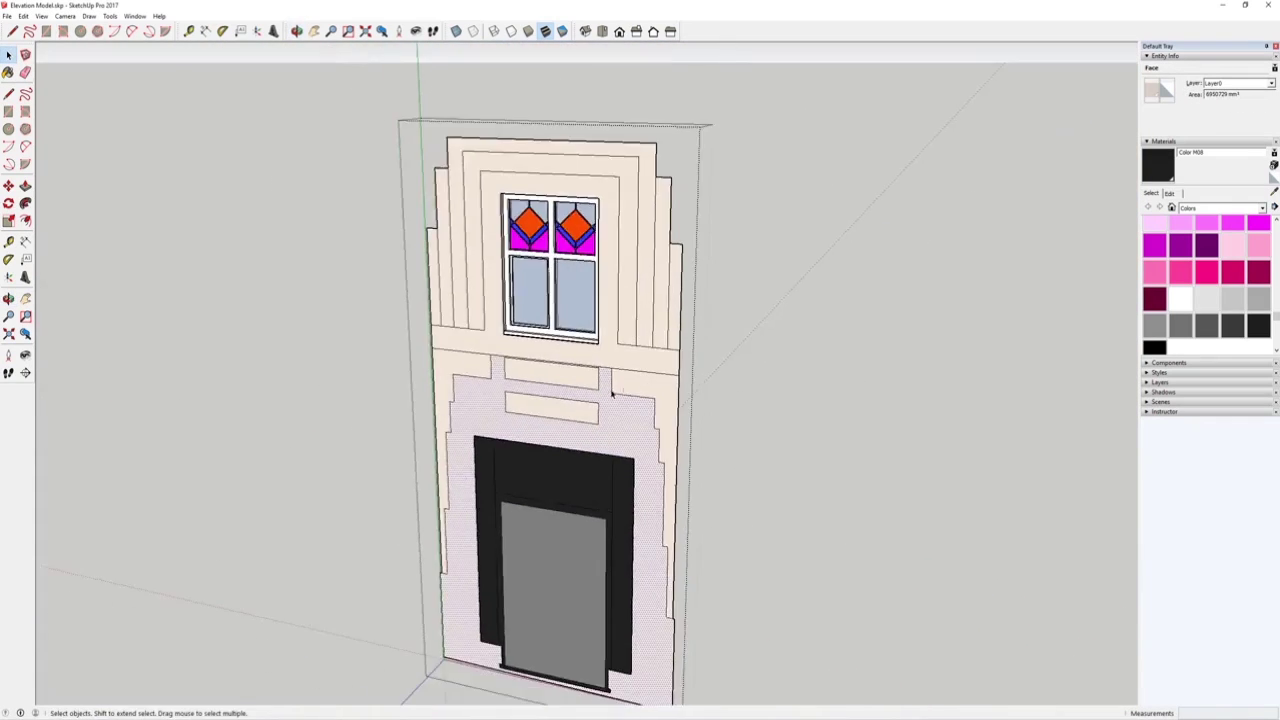
scroll(546, 403, "up", 2)
scroll(545, 403, "down", 4)
scroll(514, 363, "up", 5)
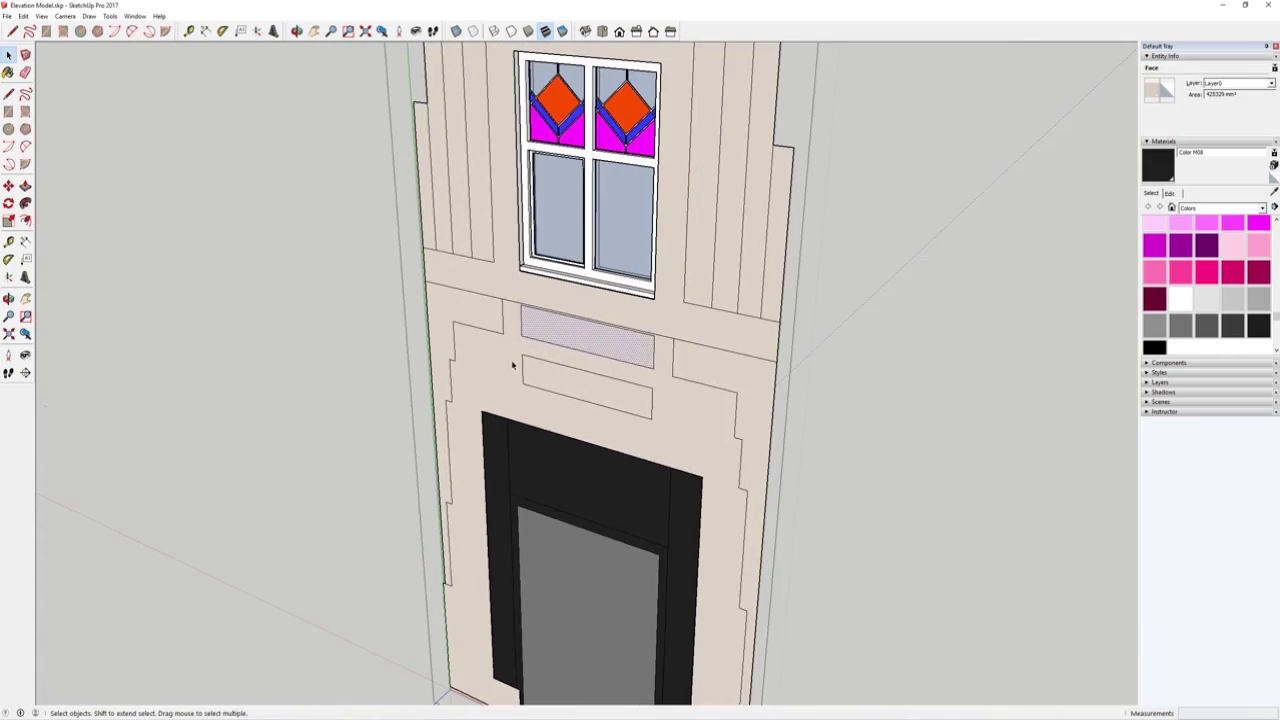
right_click(497, 352)
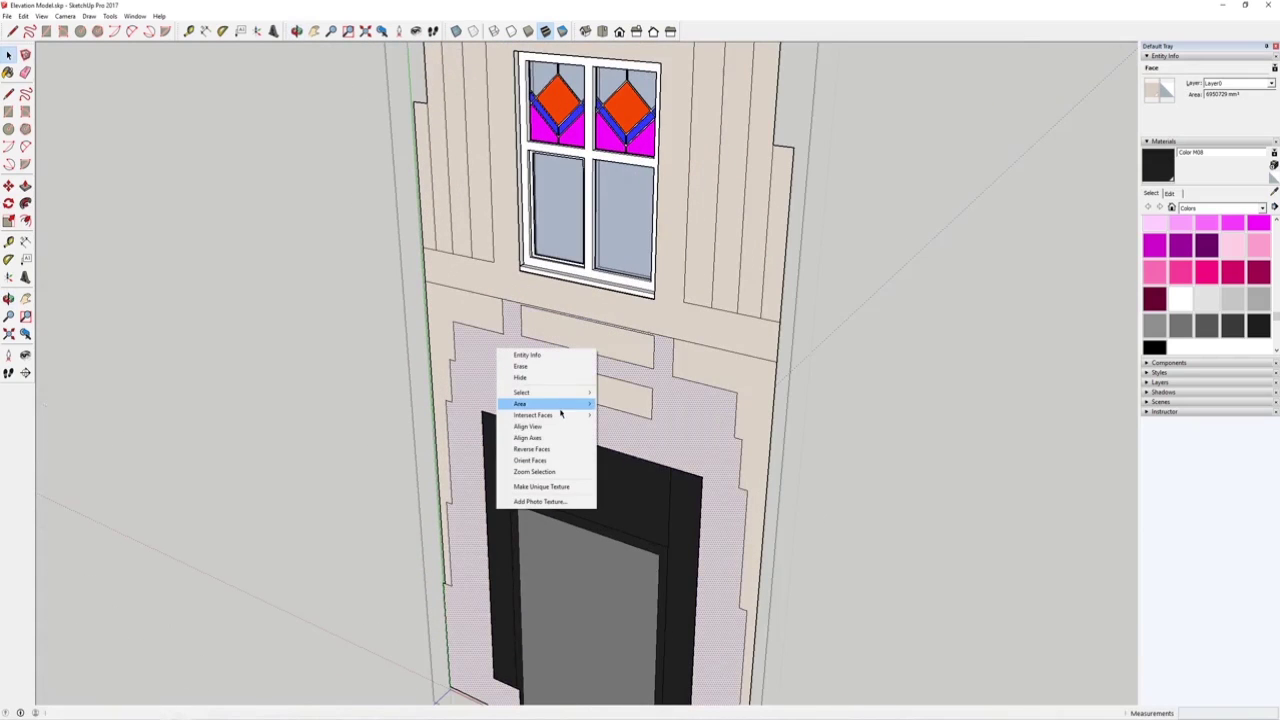
mouse_move(561, 397)
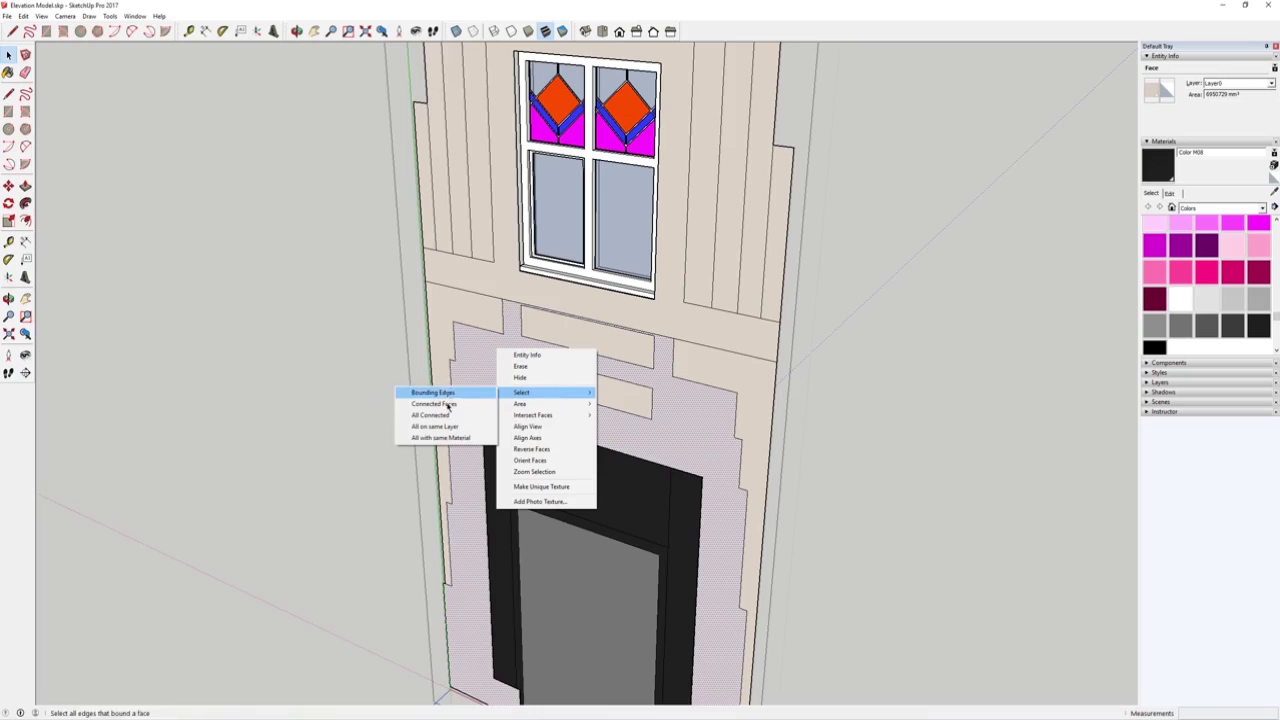
left_click(433, 441)
scroll(596, 408, "down", 4)
middle_click_drag(595, 407, 520, 397)
scroll(596, 323, "up", 6)
scroll(634, 366, "down", 4)
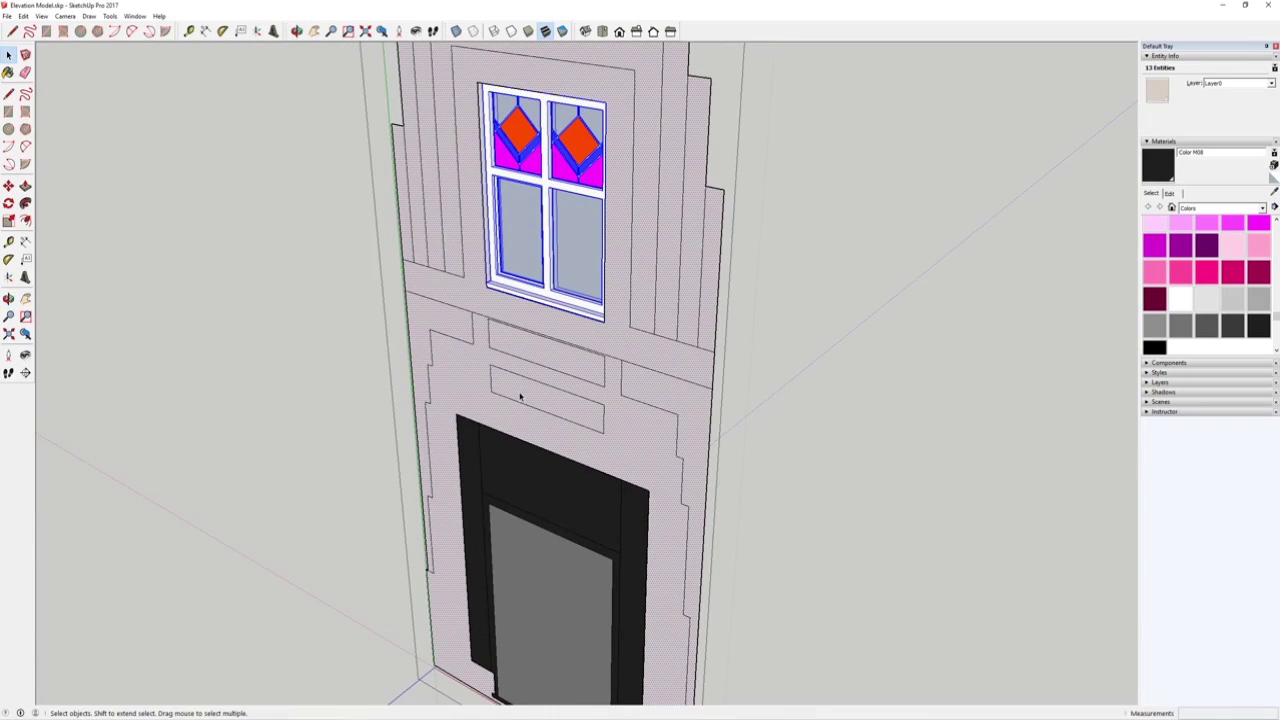
scroll(520, 397, "down", 4)
scroll(518, 381, "up", 4)
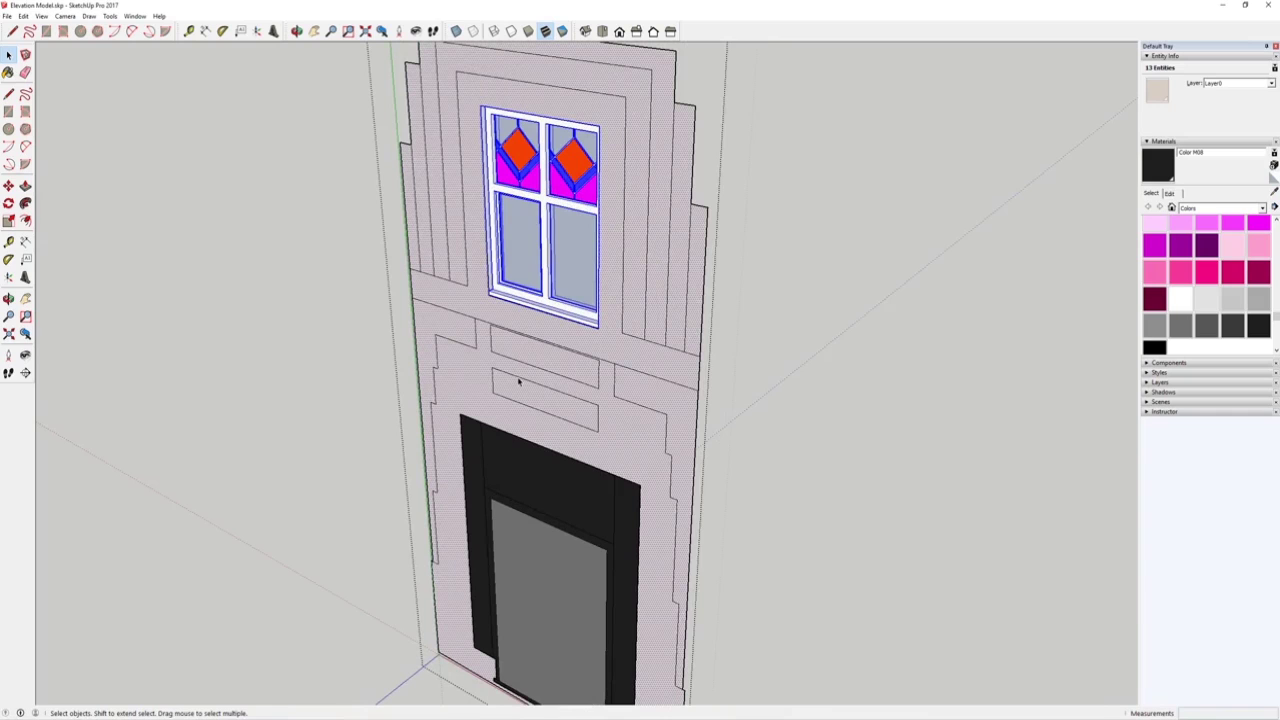
Close the entrance surround's group to return to the lower wall around it.
left_click(527, 358)
right_click(527, 358)
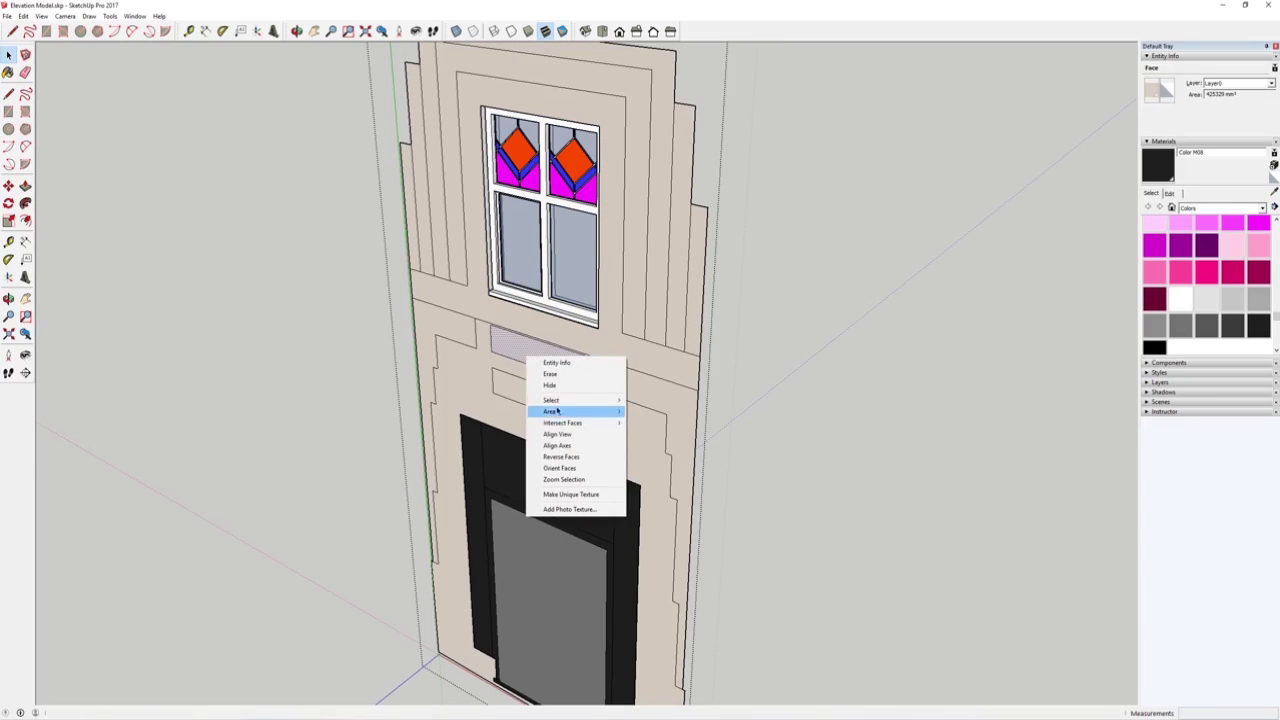
mouse_move(551, 400)
left_click(475, 342)
scroll(550, 364, "down", 2)
scroll(553, 368, "up", 3)
left_click(394, 345)
scroll(597, 357, "down", 3)
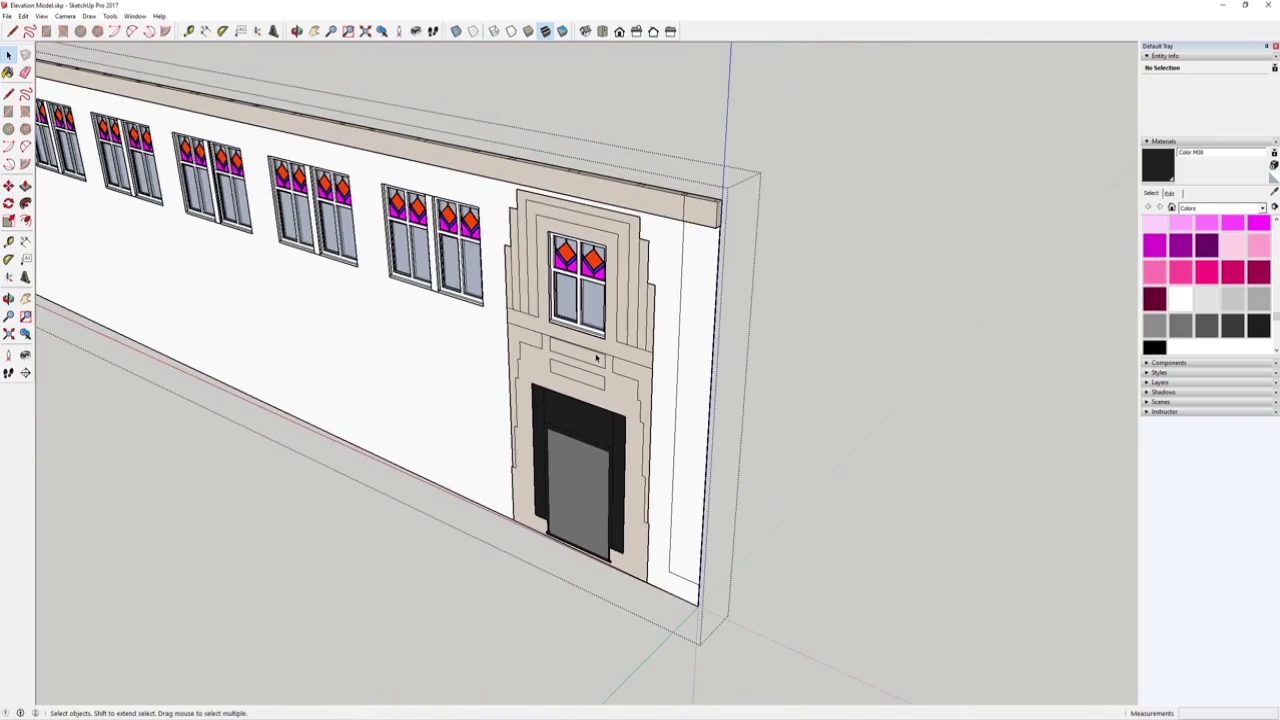
Sample Color C02 from the painted stonework and apply it to the lower wall face and its end pillars.
middle_click_drag(281, 336, 680, 366)
scroll(680, 366, "down", 3)
left_click(474, 386)
middle_click_drag(474, 386, 535, 335)
middle_click_drag(352, 388, 1090, 250, "shift")
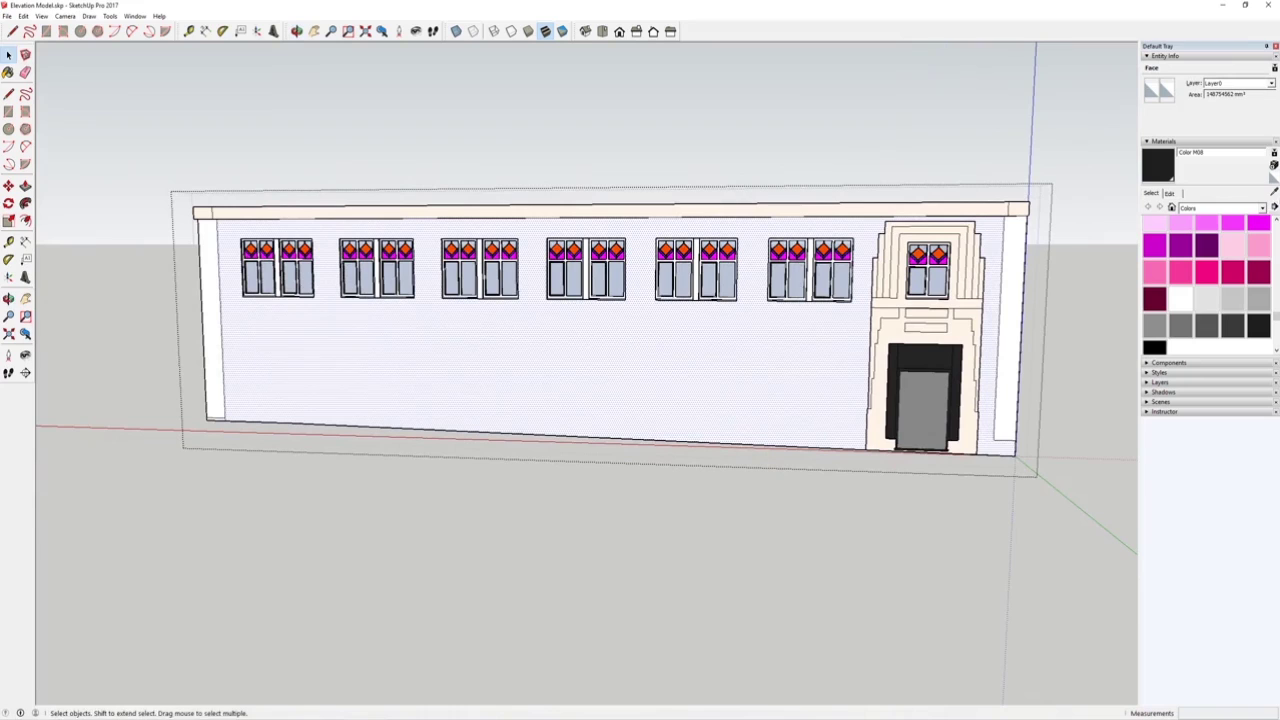
scroll(1024, 234, "up", 2)
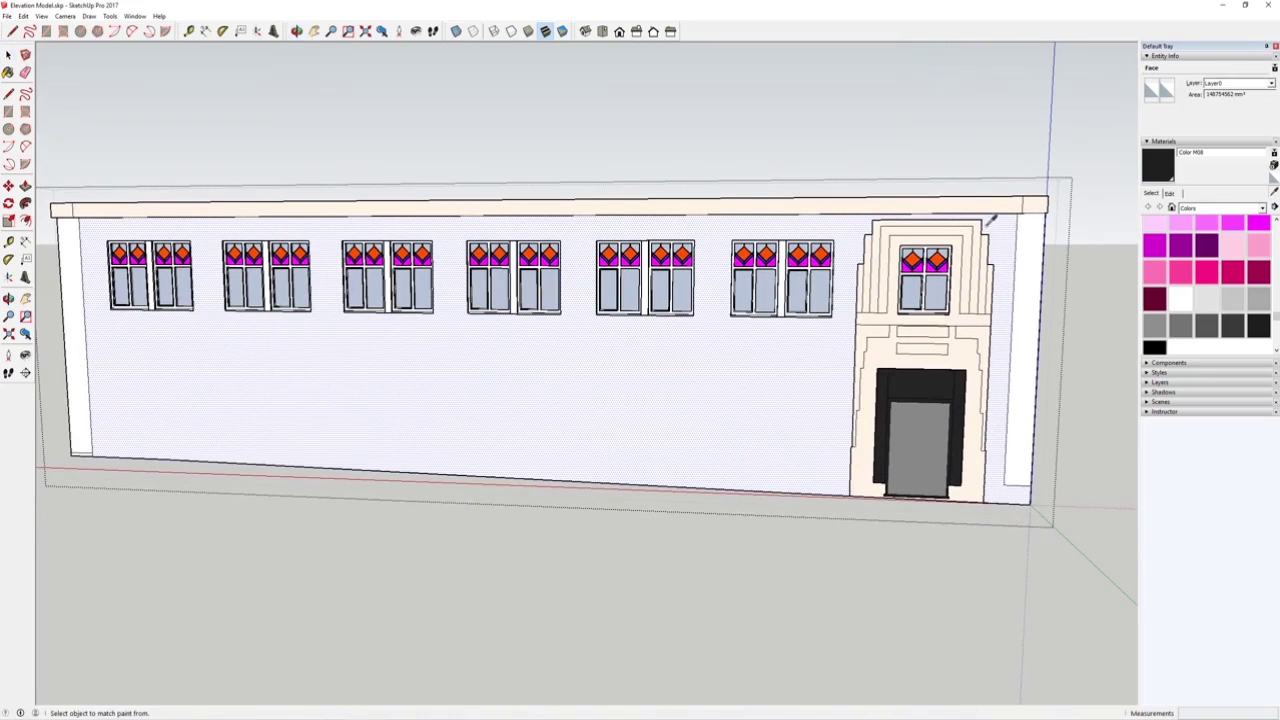
left_click(1028, 232)
left_click(1006, 228)
middle_click_drag(104, 337, 277, 371, "shift")
scroll(275, 371, "up", 1)
left_click(254, 361)
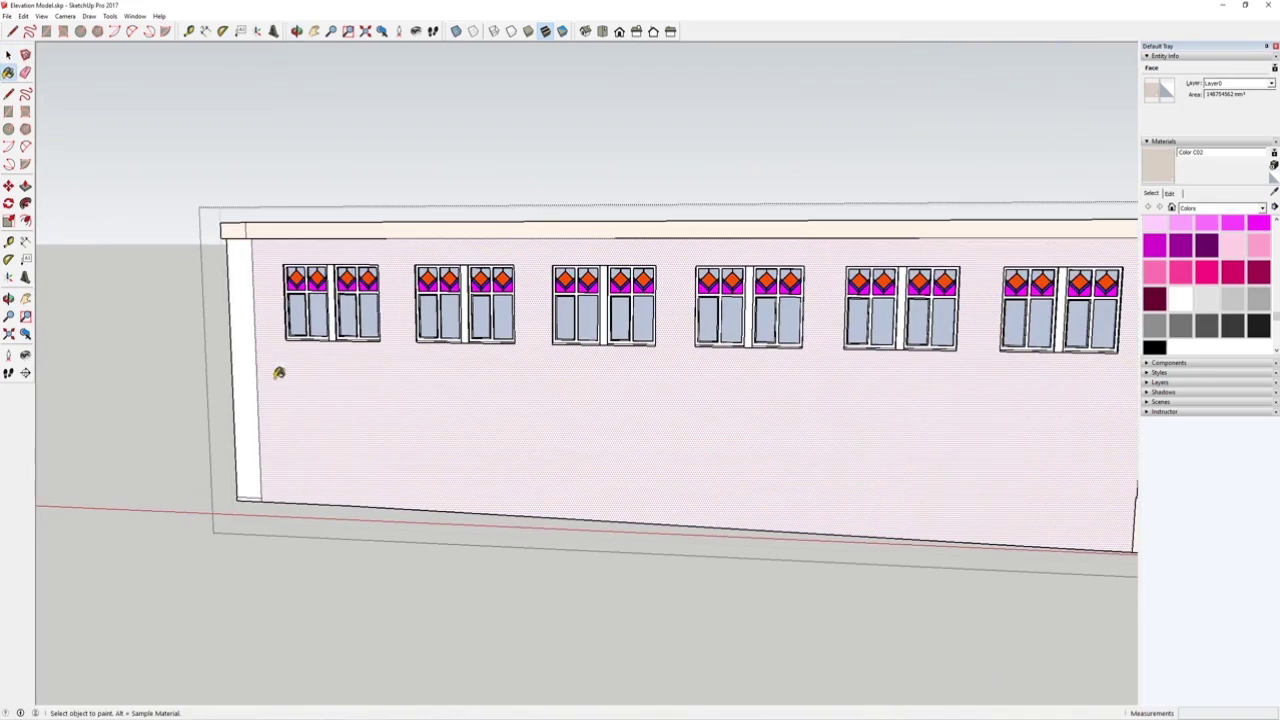
Check the night reference photo for the lower window mullions and sample Color C06 from the upper brickwork.
mouse_move(636, 706)
left_click(800, 688)
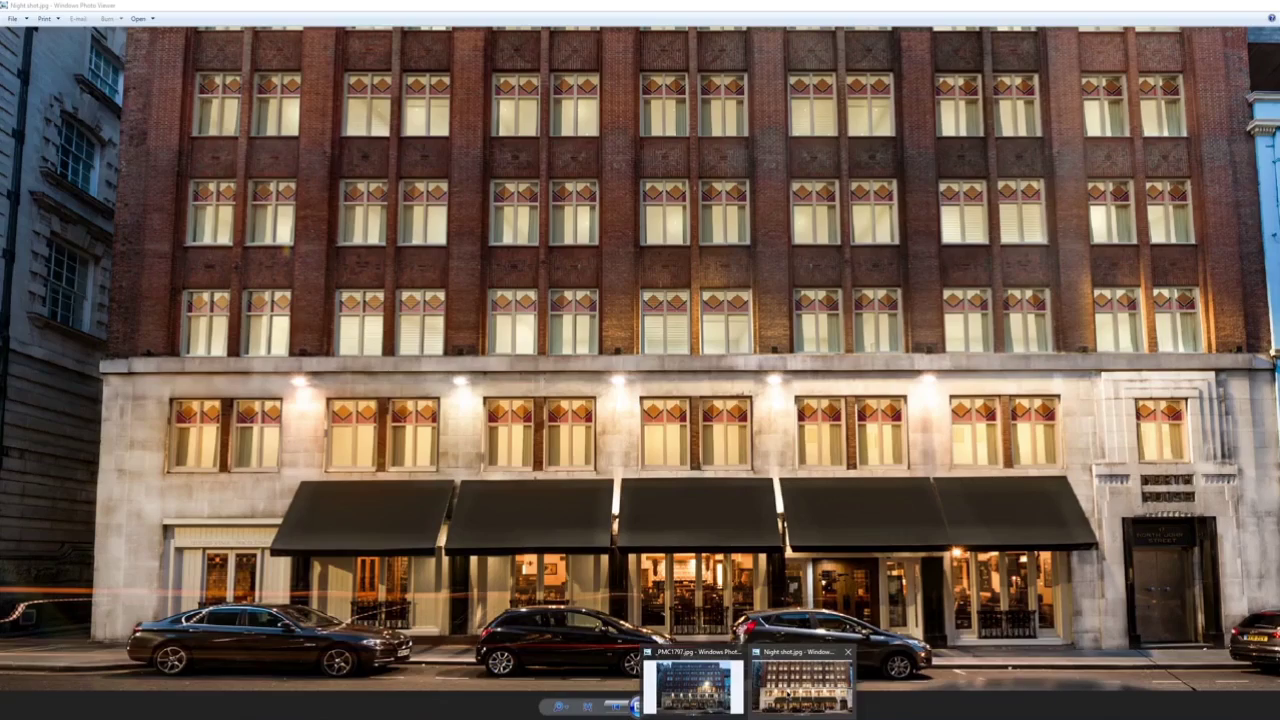
left_click(170, 237)
middle_click_drag(415, 430, 590, 510)
left_click(371, 154)
Open a lower window pair for editing and extrude the mullion face between its two windows into a solid post.
scroll(560, 403, "down", 3)
middle_click_drag(622, 382, 590, 390, "shift")
scroll(570, 384, "up", 5)
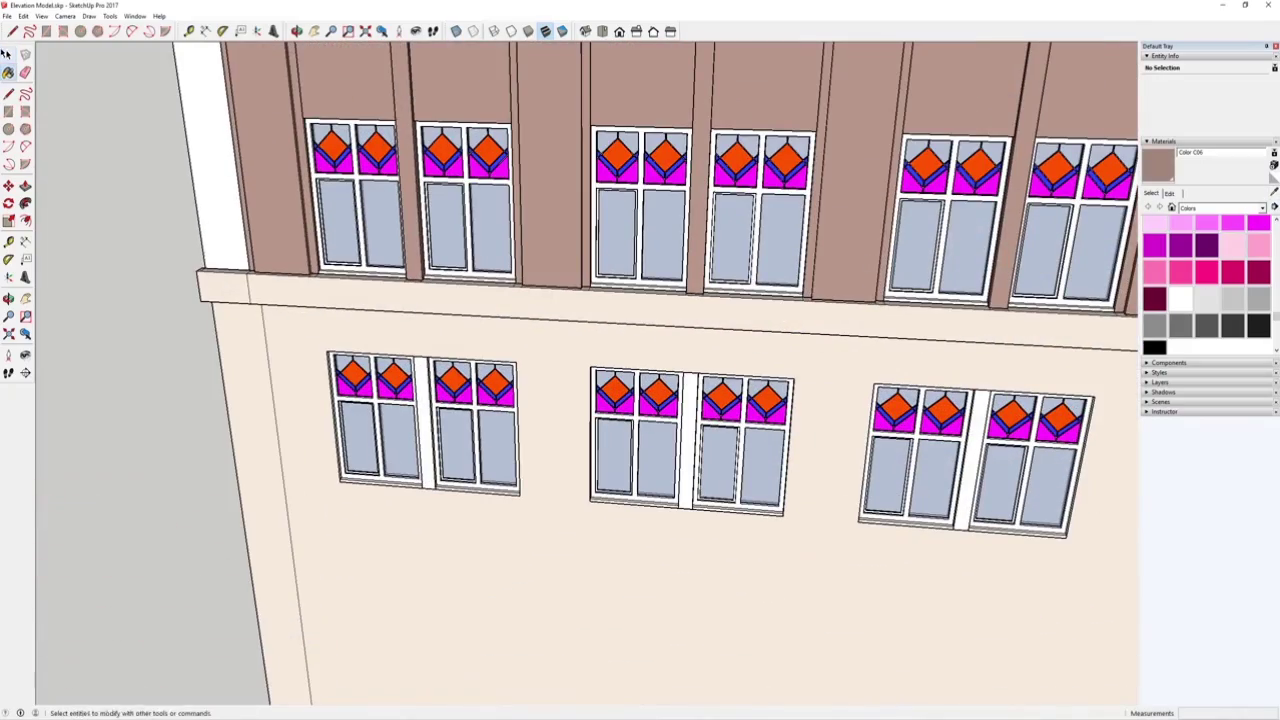
scroll(443, 423, "up", 8)
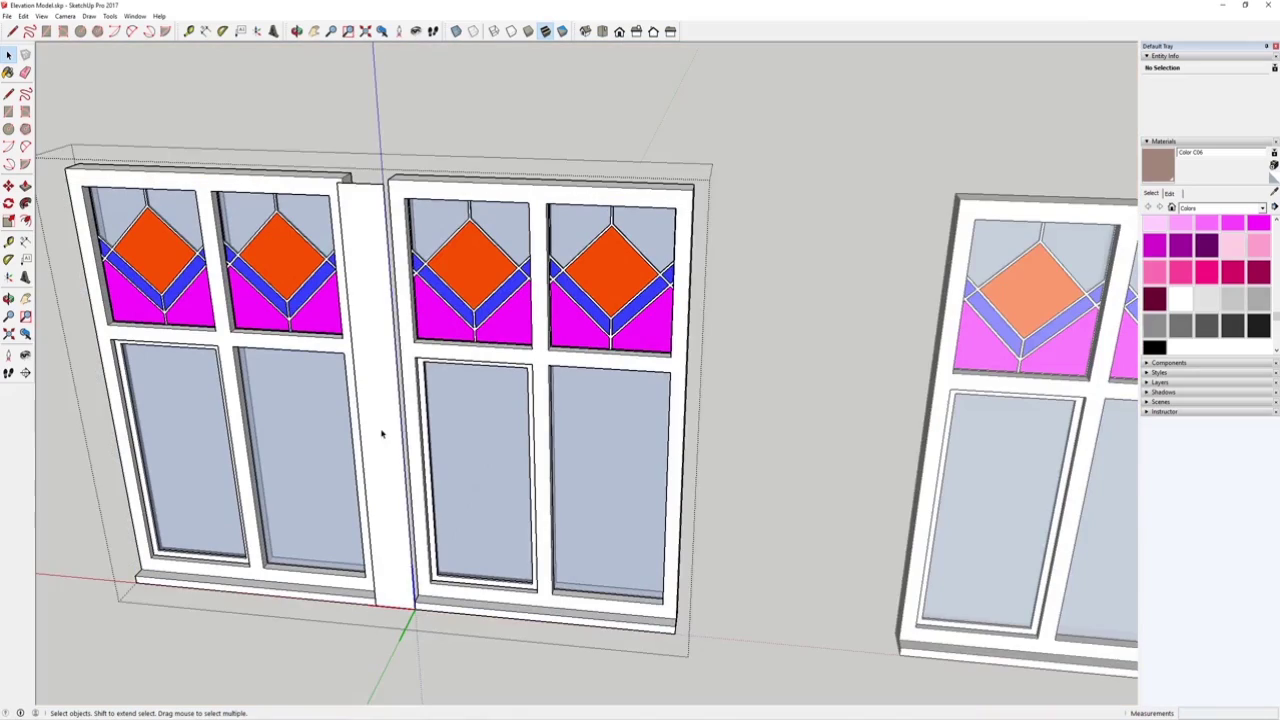
middle_click_drag(383, 434, 432, 450)
left_click(423, 220)
scroll(423, 221, "up", 4)
middle_click_drag(417, 277, 434, 238)
key("p")
left_click_drag(426, 204, 443, 131)
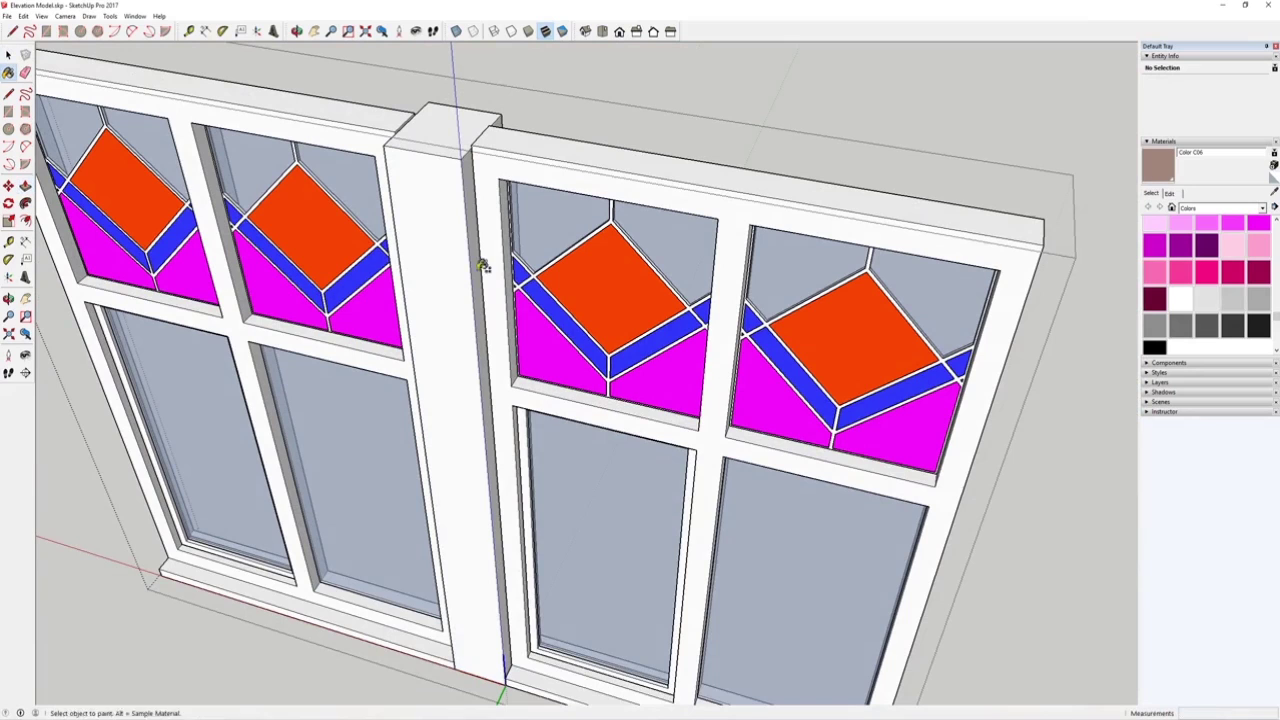
Select the whole mullion post and make it a group.
triple_click(429, 200)
right_click(443, 199)
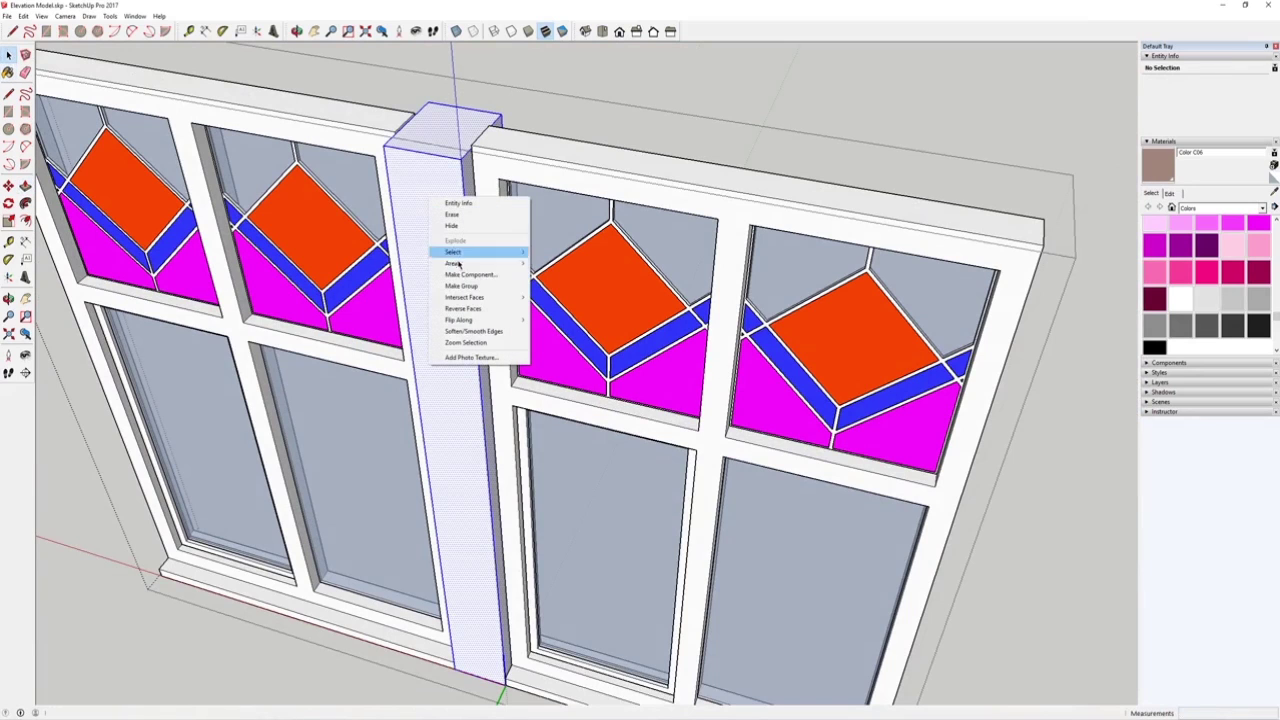
left_click(457, 288)
double_click(457, 288)
left_click(1047, 225)
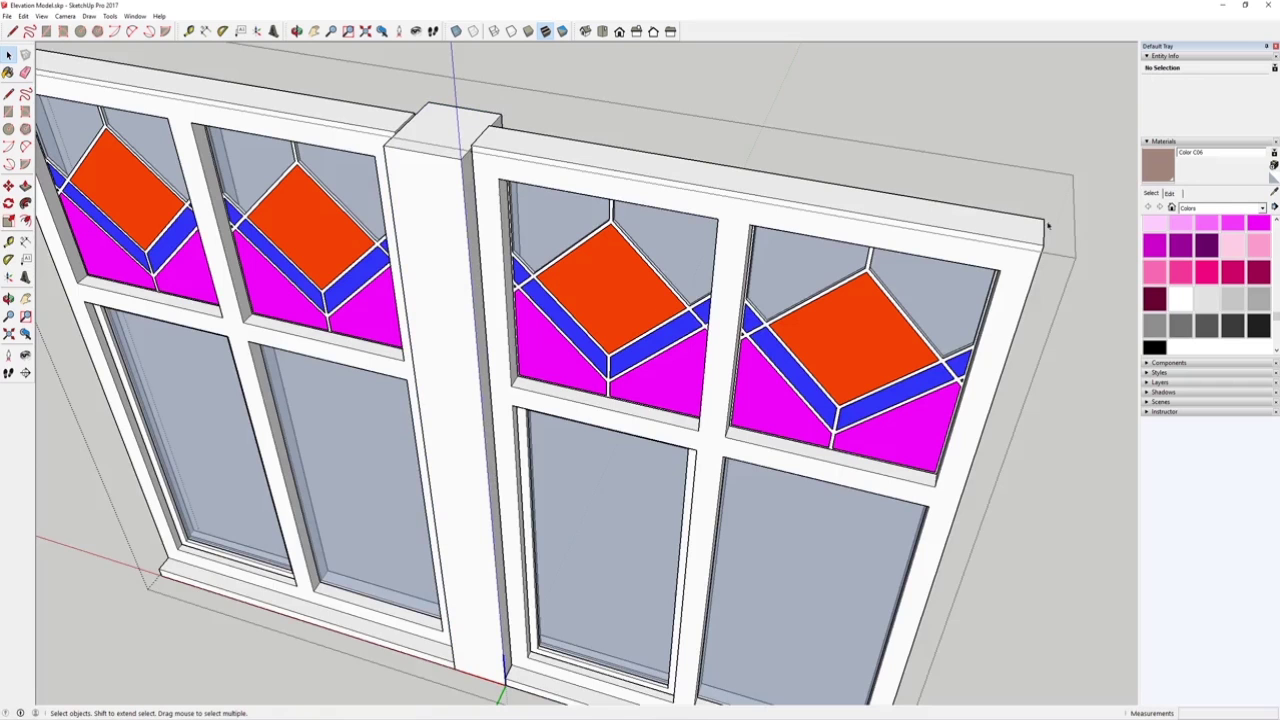
Open the mullion group, paint all its connected faces with Color C06 and close it.
double_click(434, 210)
left_click(449, 272, "ctrl")
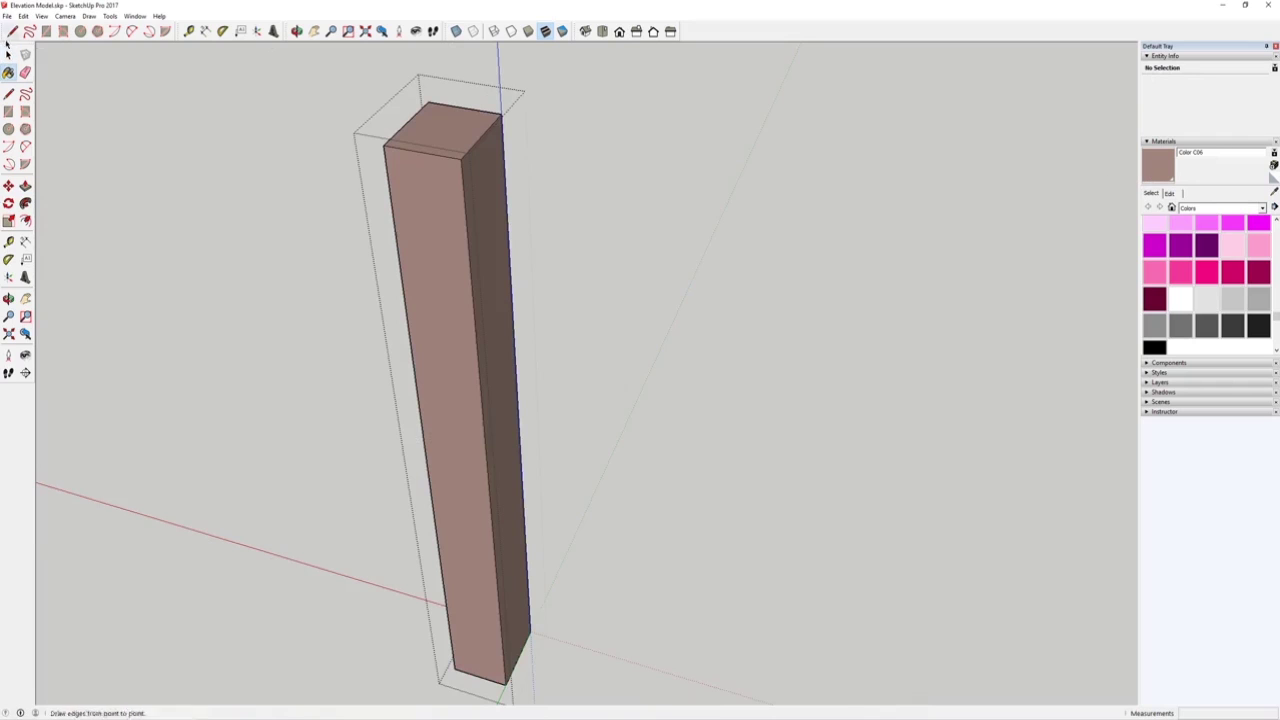
left_click(5, 61)
left_click(320, 300)
scroll(460, 310, "down", 2)
middle_click_drag(460, 305, 551, 303)
scroll(551, 305, "up", 1)
left_click(510, 350)
key("s")
scroll(538, 415, "up", 2)
left_click(537, 409)
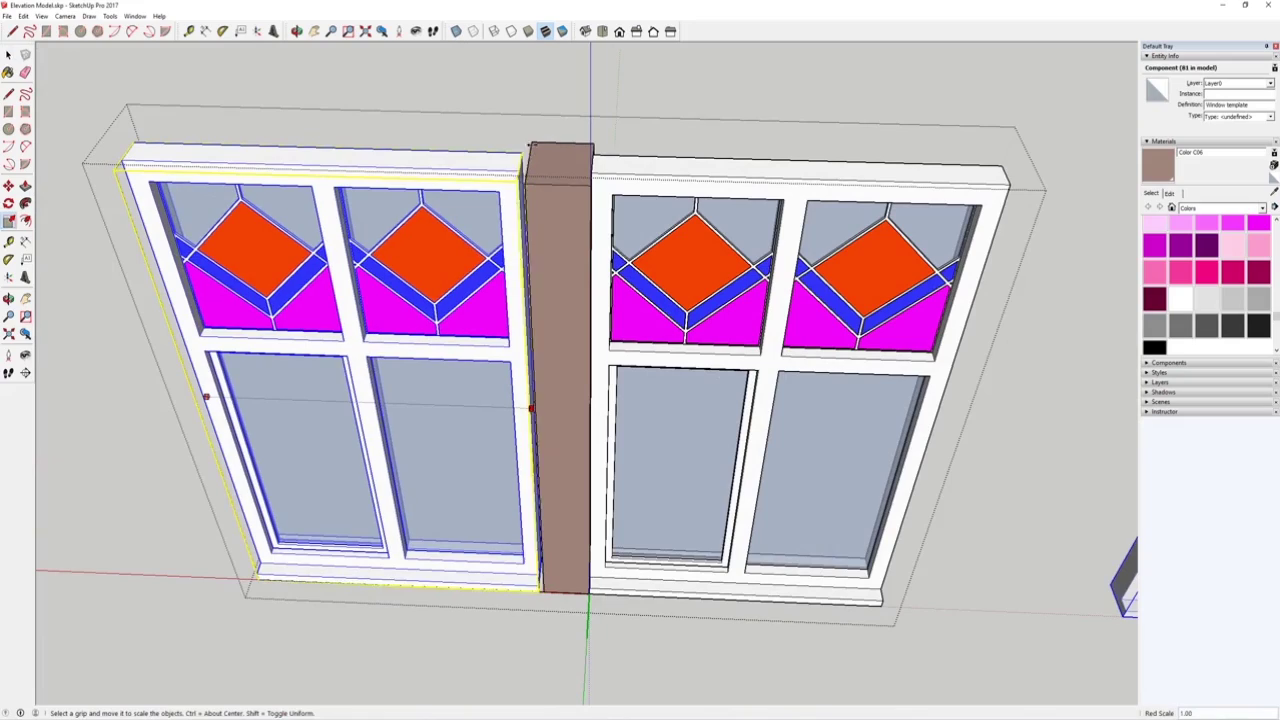
left_click(12, 57)
middle_click_drag(770, 255, 634, 230)
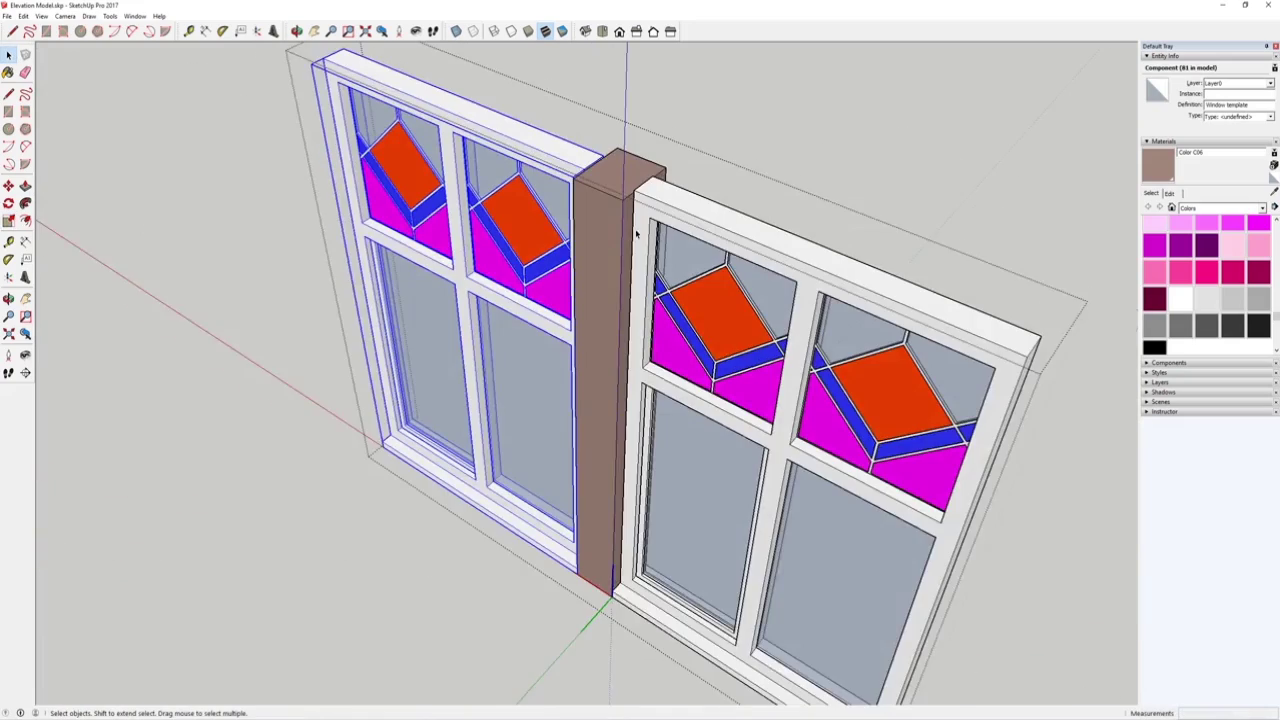
Check how the painted mullion post fits between the two windows and close the window pair.
scroll(612, 172, "up", 7)
scroll(565, 173, "down", 2)
left_click(566, 173)
scroll(577, 193, "down", 4)
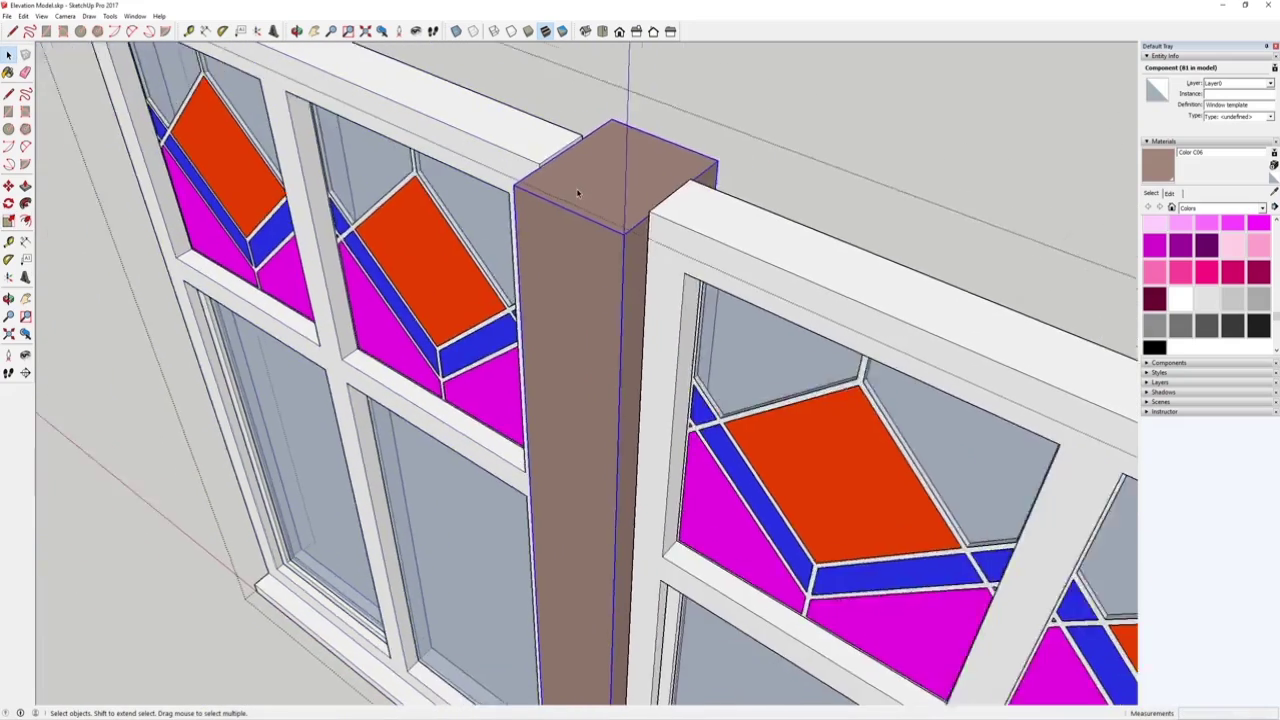
key("s")
left_click(9, 57)
left_click(150, 200)
scroll(559, 360, "down", 4)
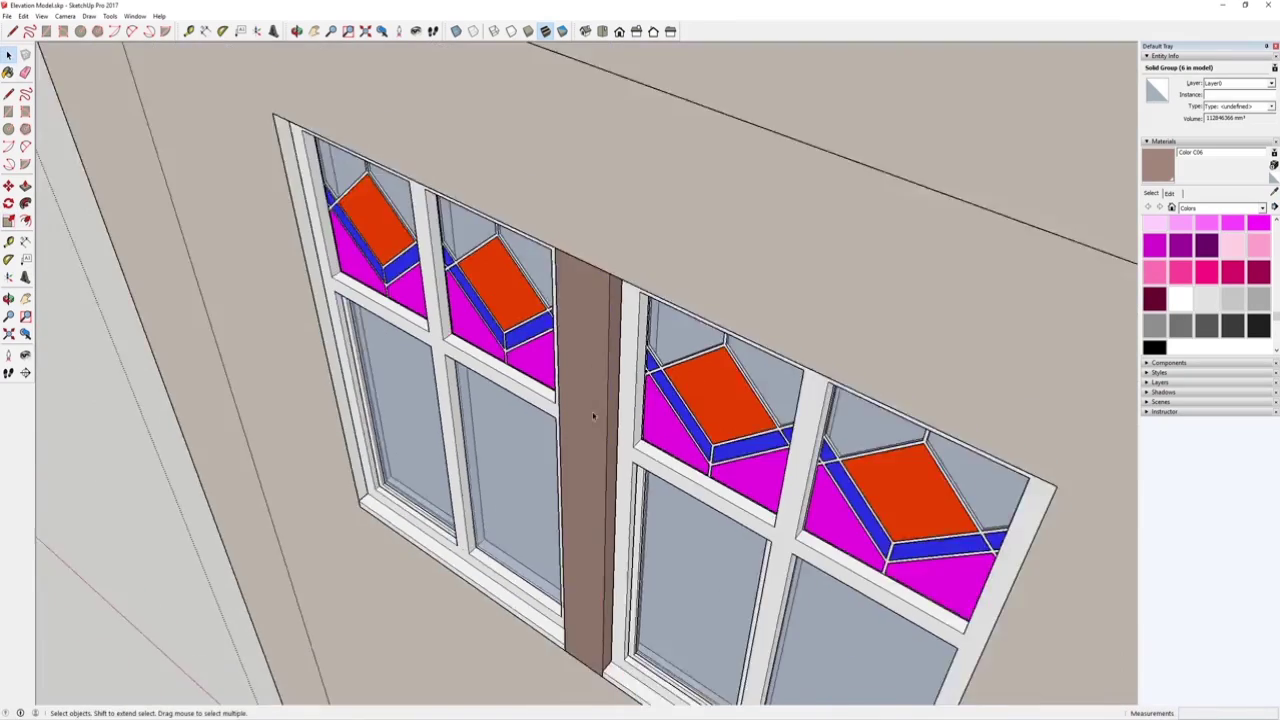
Open a lower window pair, scale both of its windows together and close the pair.
middle_click_drag(540, 450, 651, 306)
middle_click_drag(560, 400, 626, 283)
scroll(585, 297, "up", 5)
scroll(424, 258, "down", 5)
left_click(585, 312)
middle_click_drag(501, 307, 486, 371)
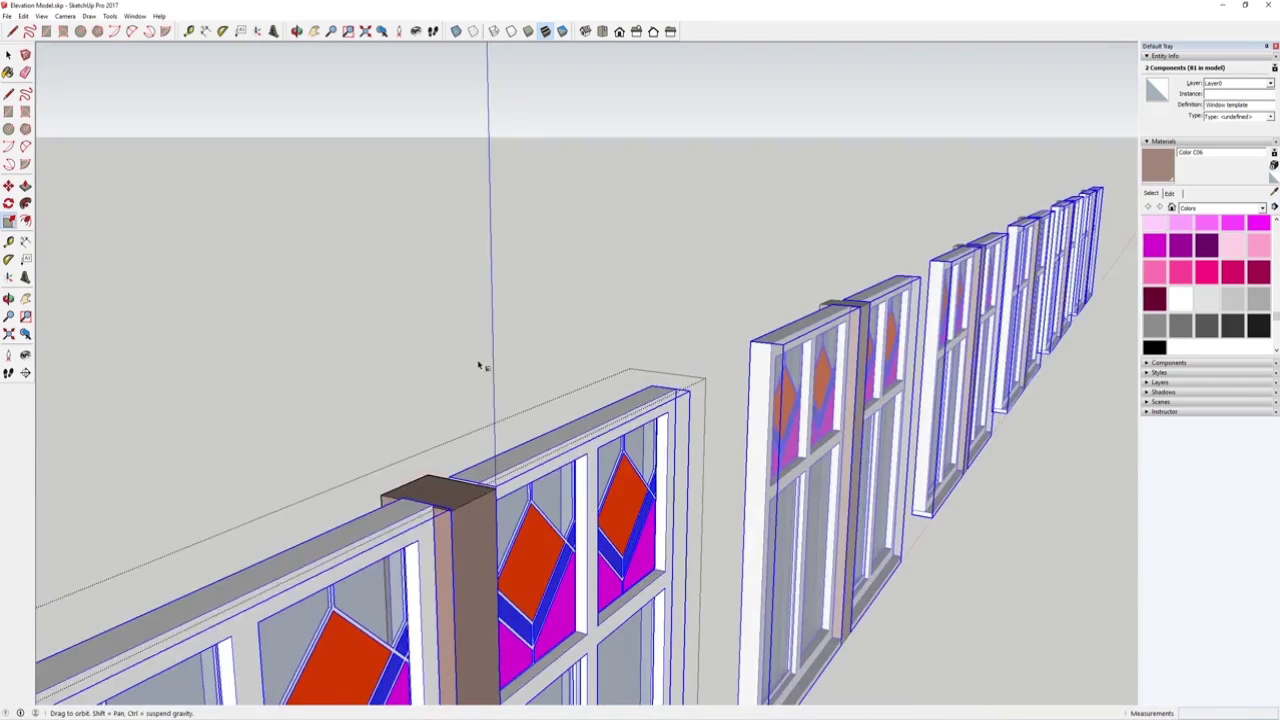
scroll(450, 471, "up", 4)
left_click_drag(425, 572, 376, 512)
left_click(8, 56)
left_click(517, 474)
scroll(549, 426, "down", 8)
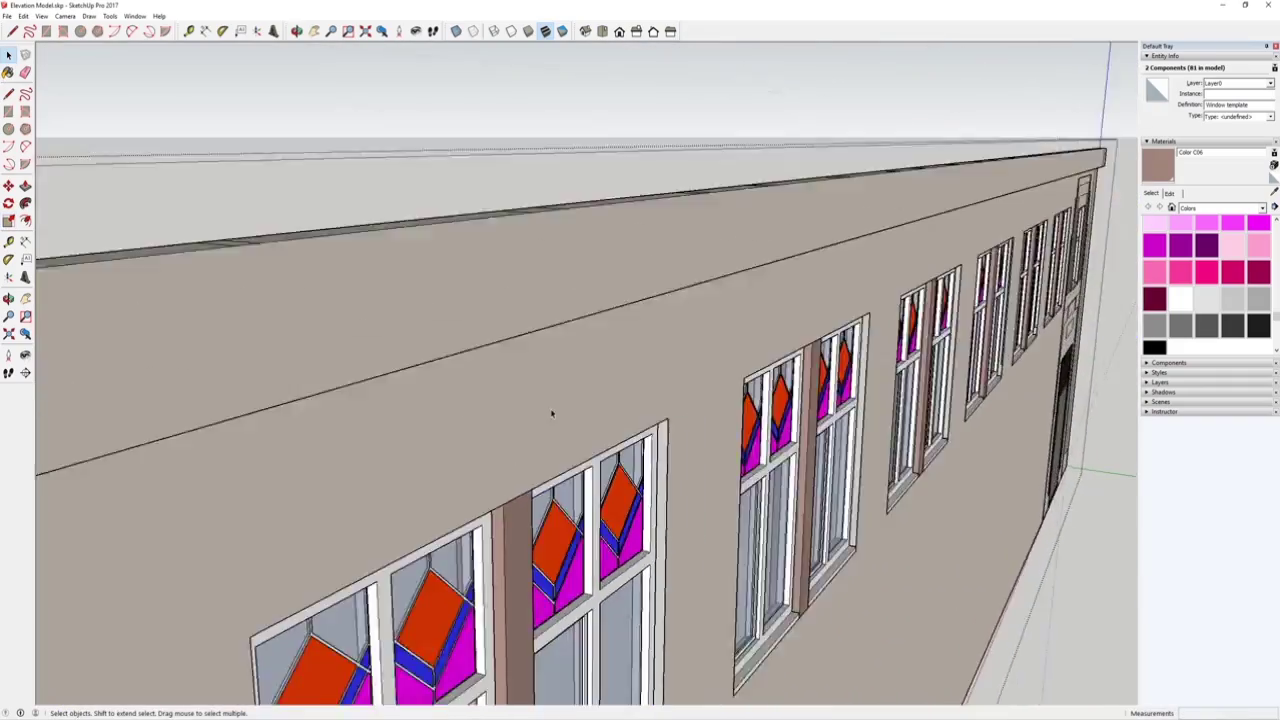
Try to group the main wall face together with the other wall faces around the entrance.
left_click(783, 400)
middle_click_drag(783, 384, 314, 503)
scroll(314, 503, "up", 1)
middle_click_drag(474, 460, 183, 268)
scroll(180, 268, "up", 2)
left_click(58, 334)
left_click(80, 317, "shift")
scroll(150, 303, "down", 5)
scroll(614, 452, "up", 2)
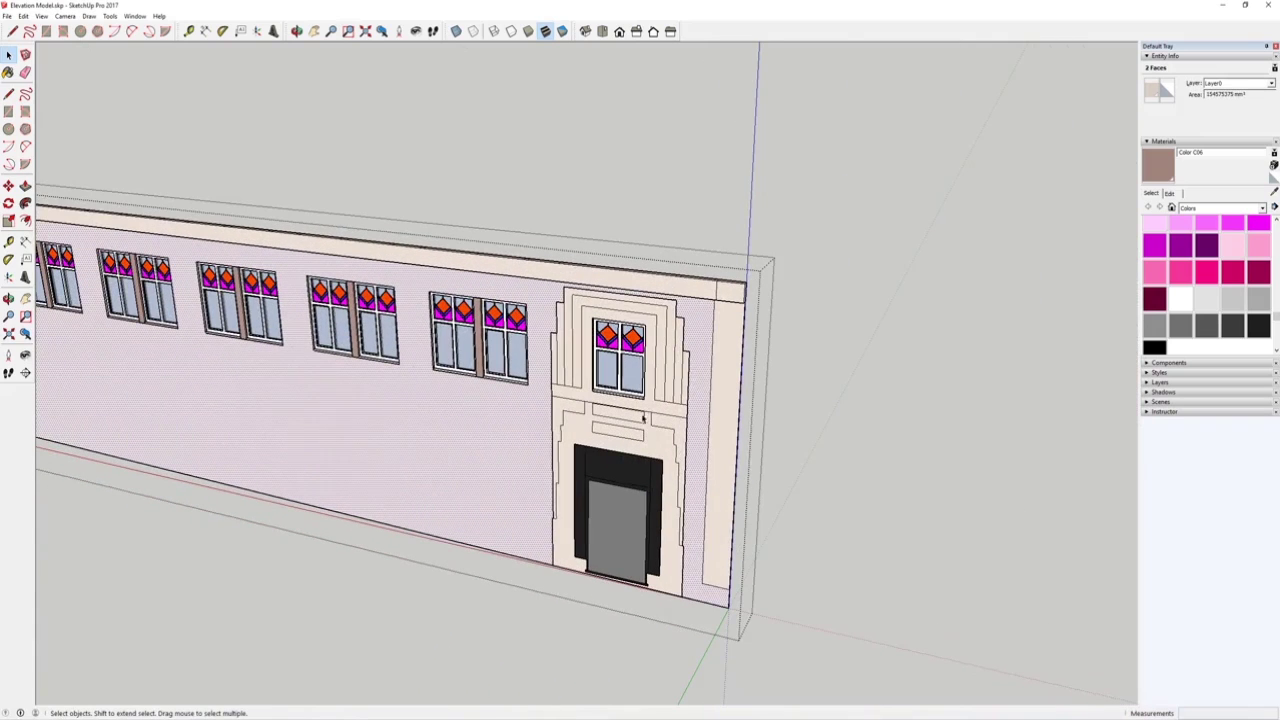
left_click(730, 346, "shift")
right_click(731, 345)
left_click(779, 432)
middle_click_drag(779, 432, 435, 410)
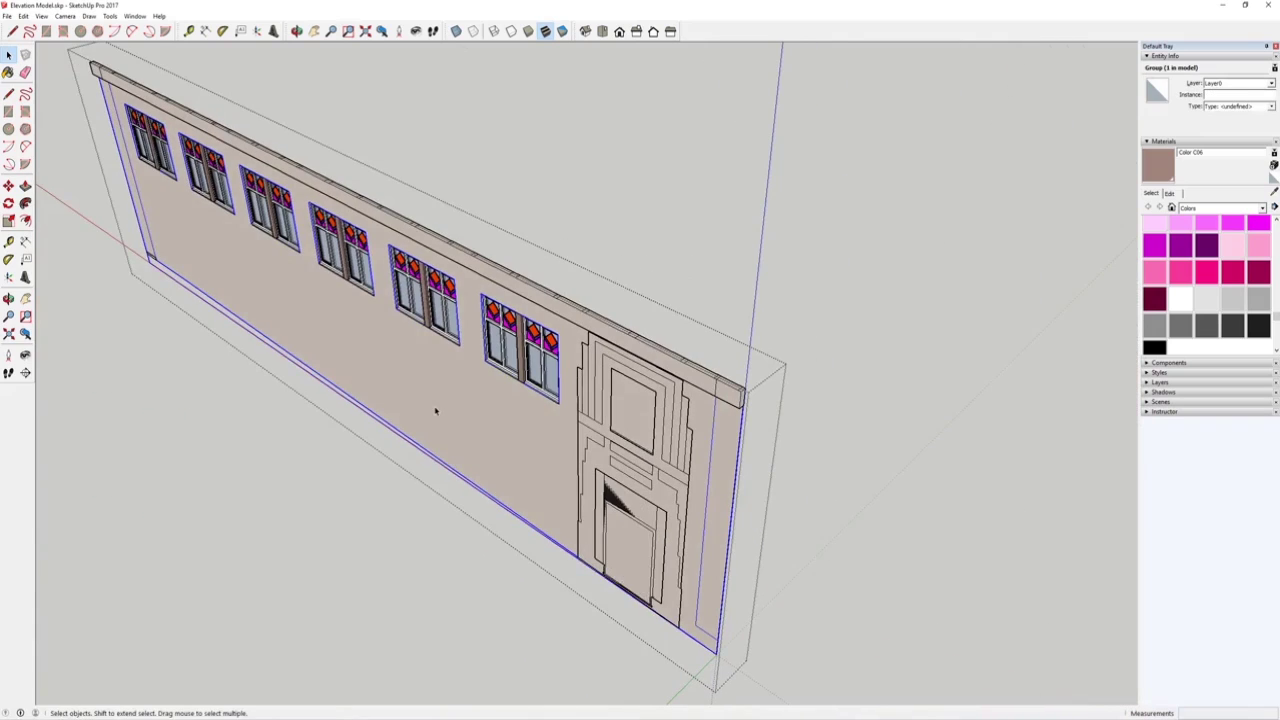
Inspect the grouped wall around the entrance, open the group and undo the grouping.
mouse_move(645, 558)
middle_mouse_down()
mouse_move(671, 543)
mouse_move(637, 571)
middle_mouse_up()
scroll(677, 537, "up", 5)
scroll(442, 516, "up", 1)
left_click(442, 516)
scroll(649, 511, "down", 3)
middle_click_drag(645, 511, 526, 476)
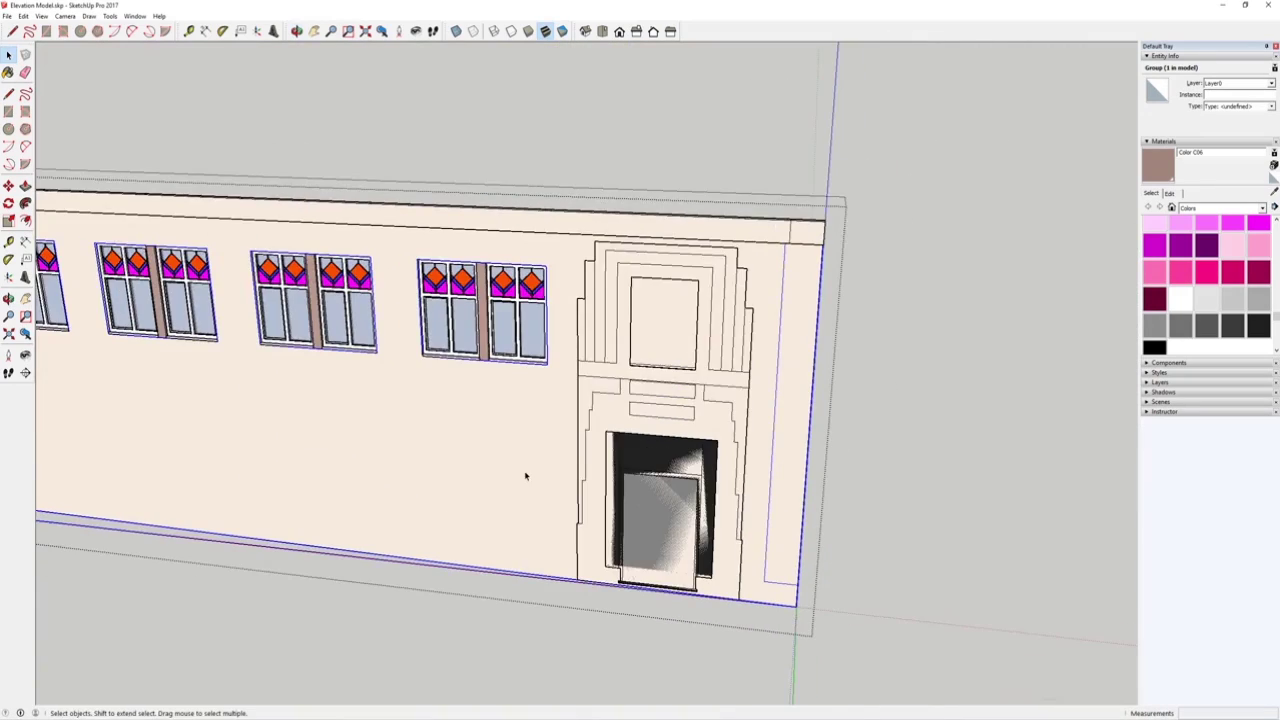
double_click(525, 475)
left_click(663, 499)
left_click(694, 680)
key("ctrl+z")
key("ctrl+z")
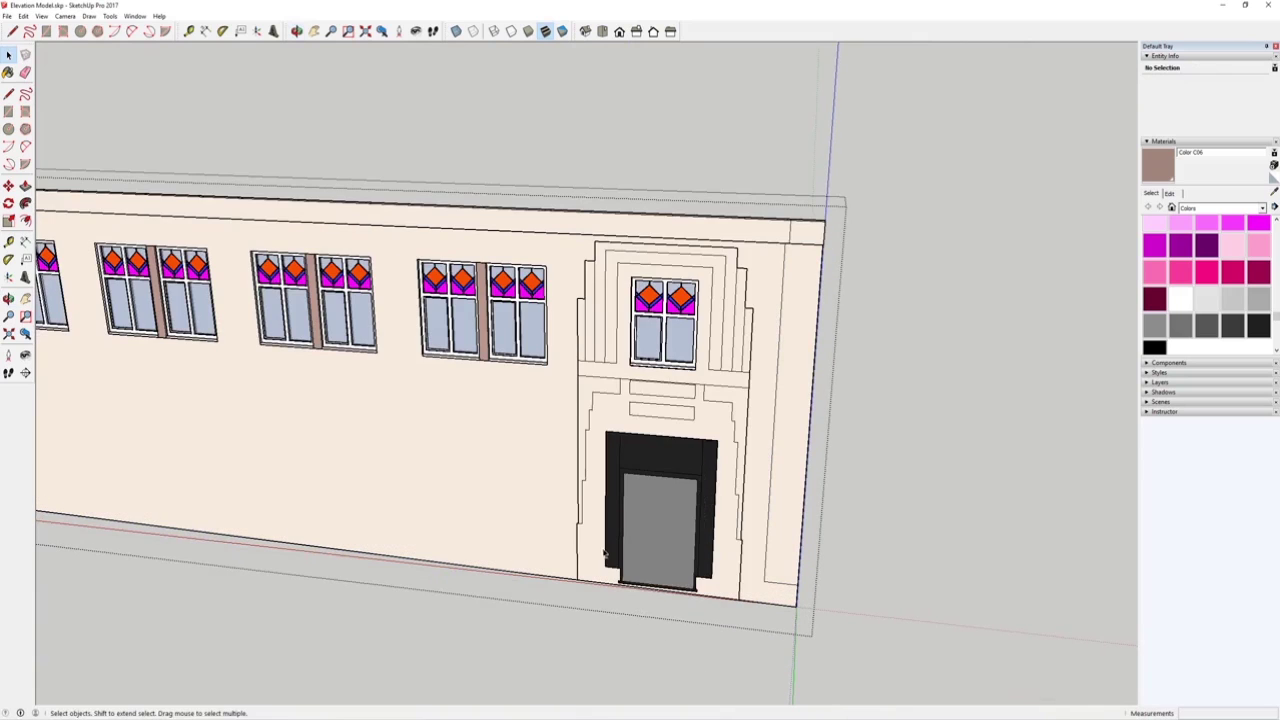
Unglue the entrance surround group from the wall face.
right_click(620, 497)
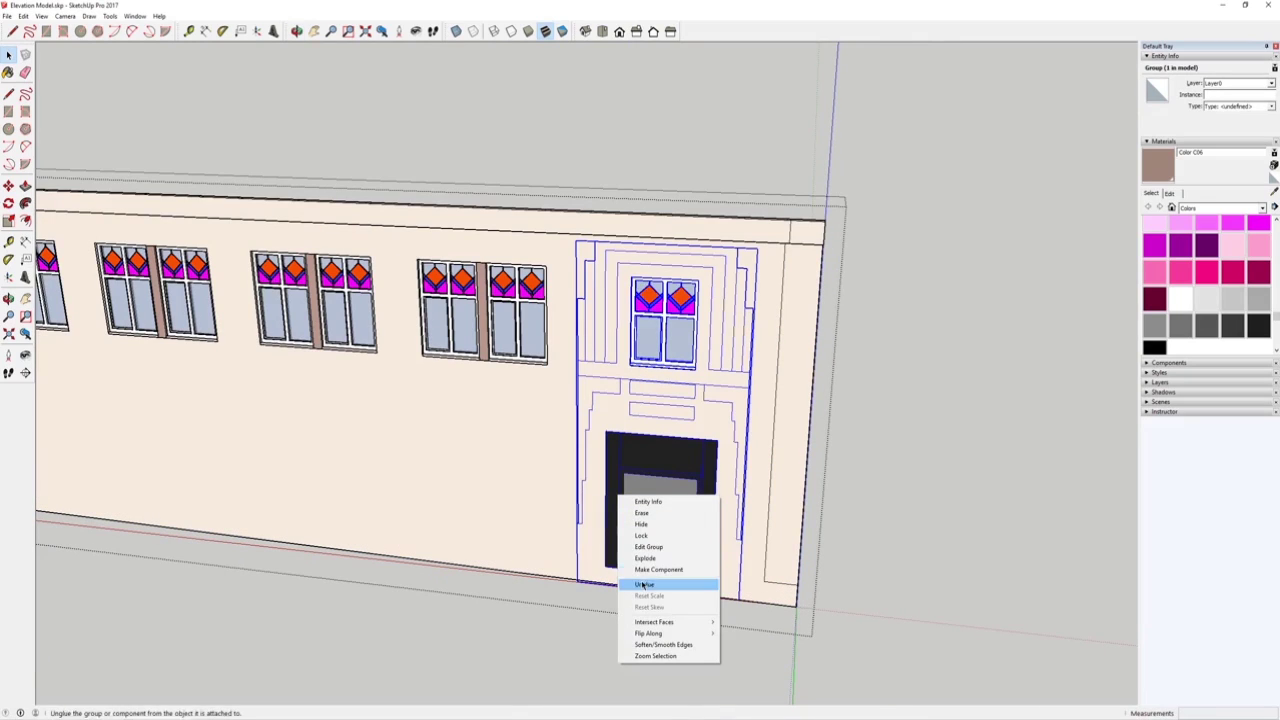
left_click(643, 585)
left_click(540, 506)
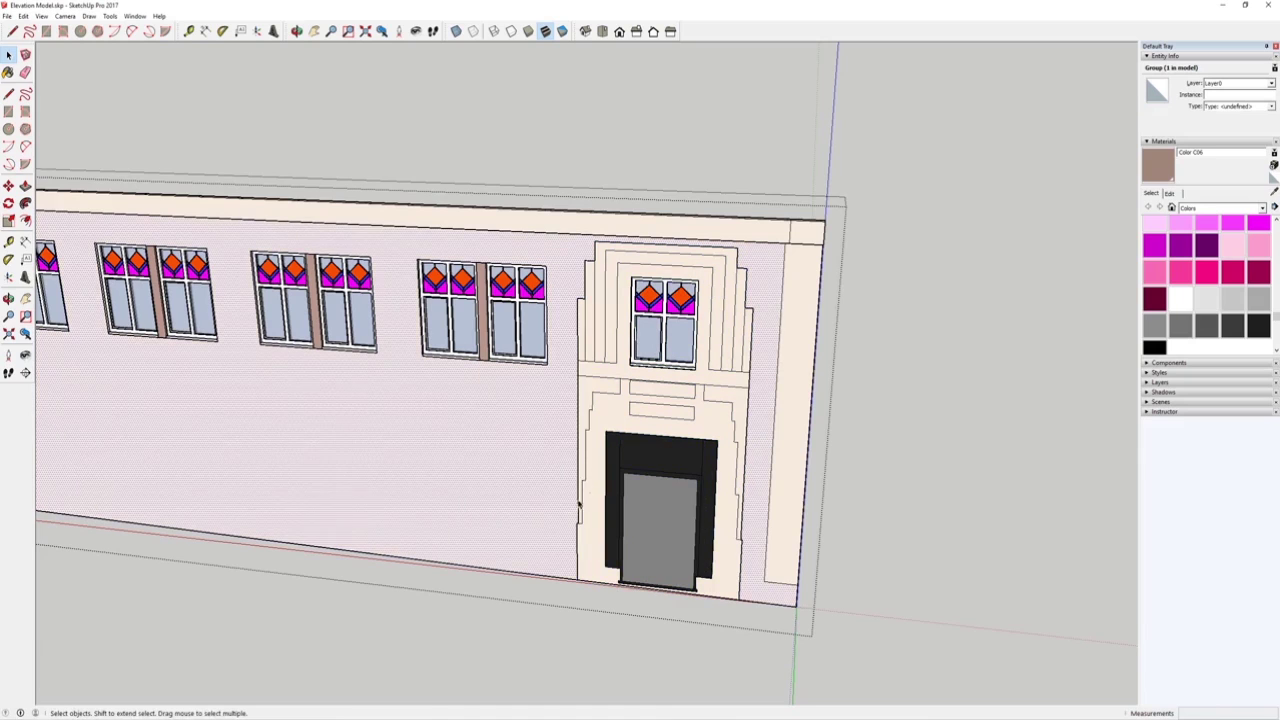
right_click(532, 488)
left_click(655, 501)
middle_click_drag(641, 491, 636, 490)
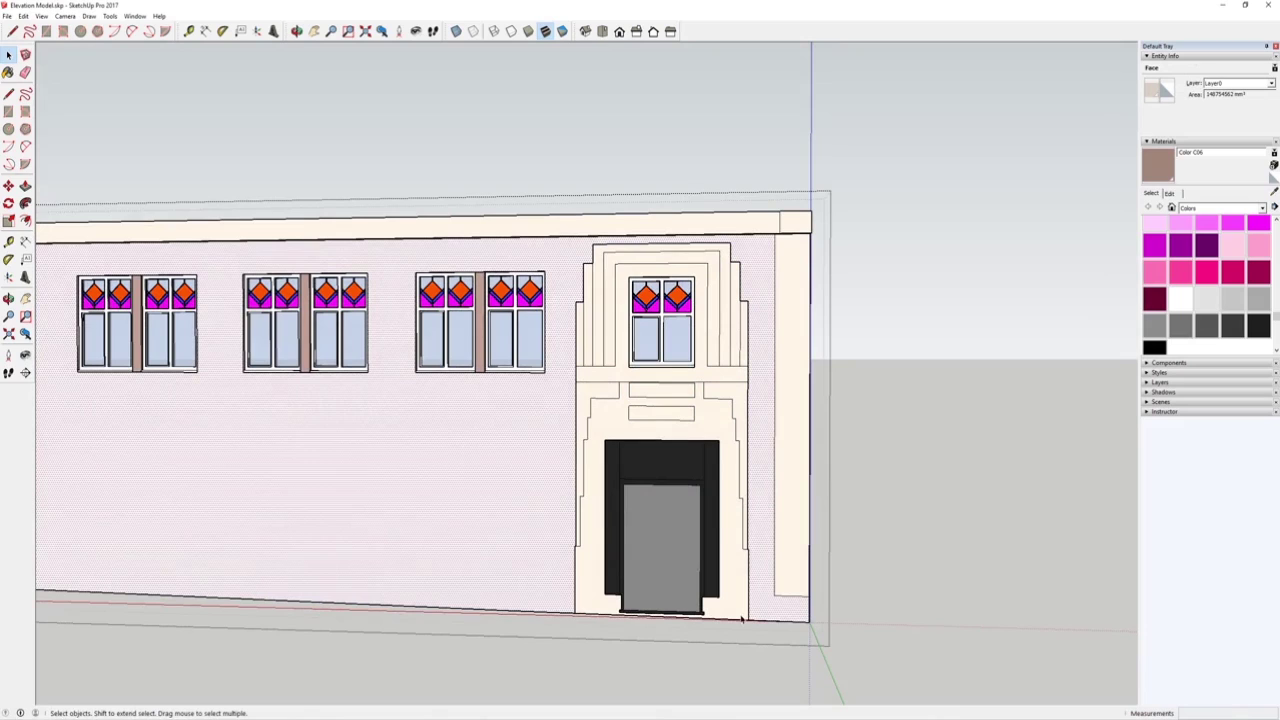
middle_click_drag(689, 531, 606, 561)
left_click(621, 466)
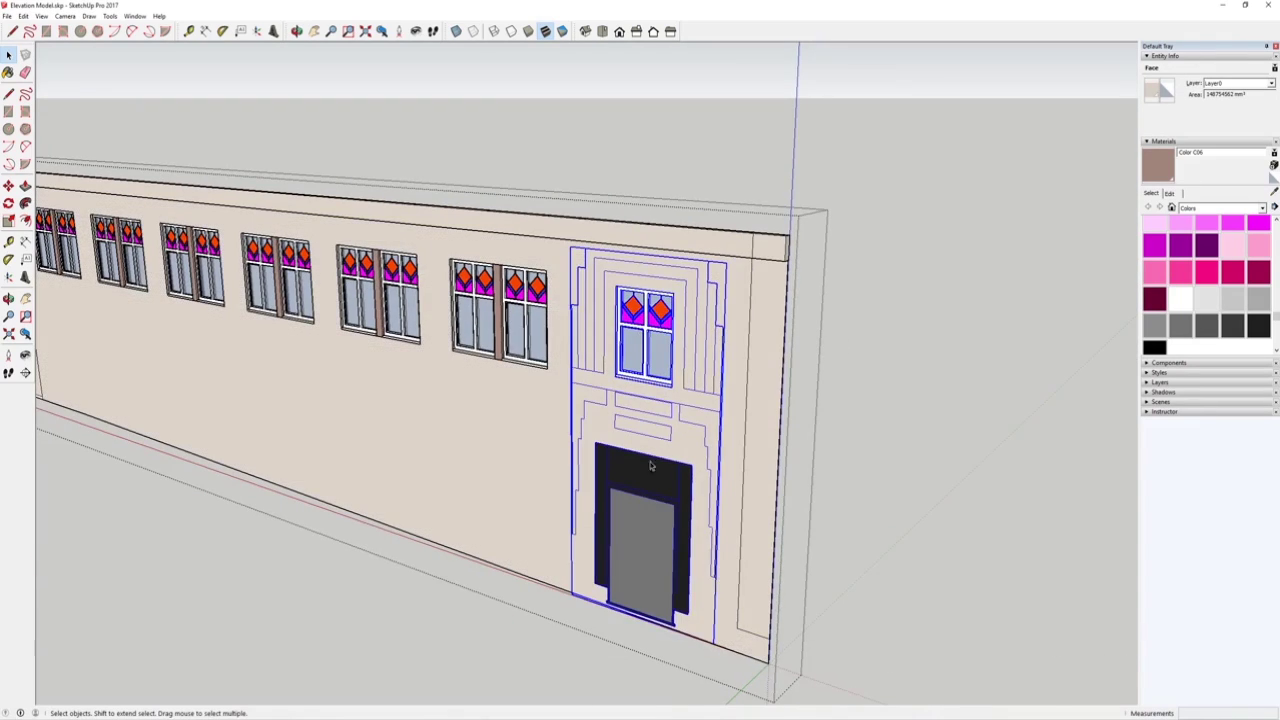
Examine the main wall face and the pillar strip at the far end from the entrance.
scroll(636, 463, "up", 1)
scroll(636, 463, "down", 3)
left_click(421, 466)
middle_click_drag(421, 466, 300, 514)
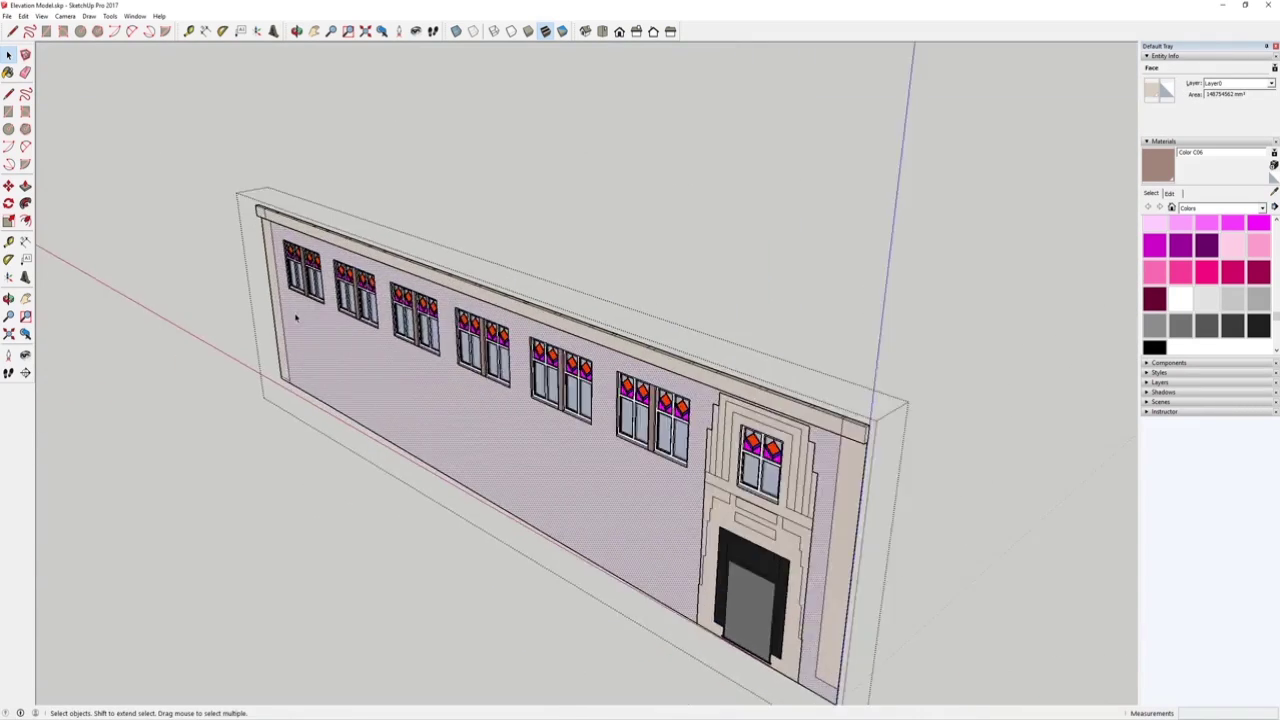
scroll(331, 380, "up", 5)
key("p")
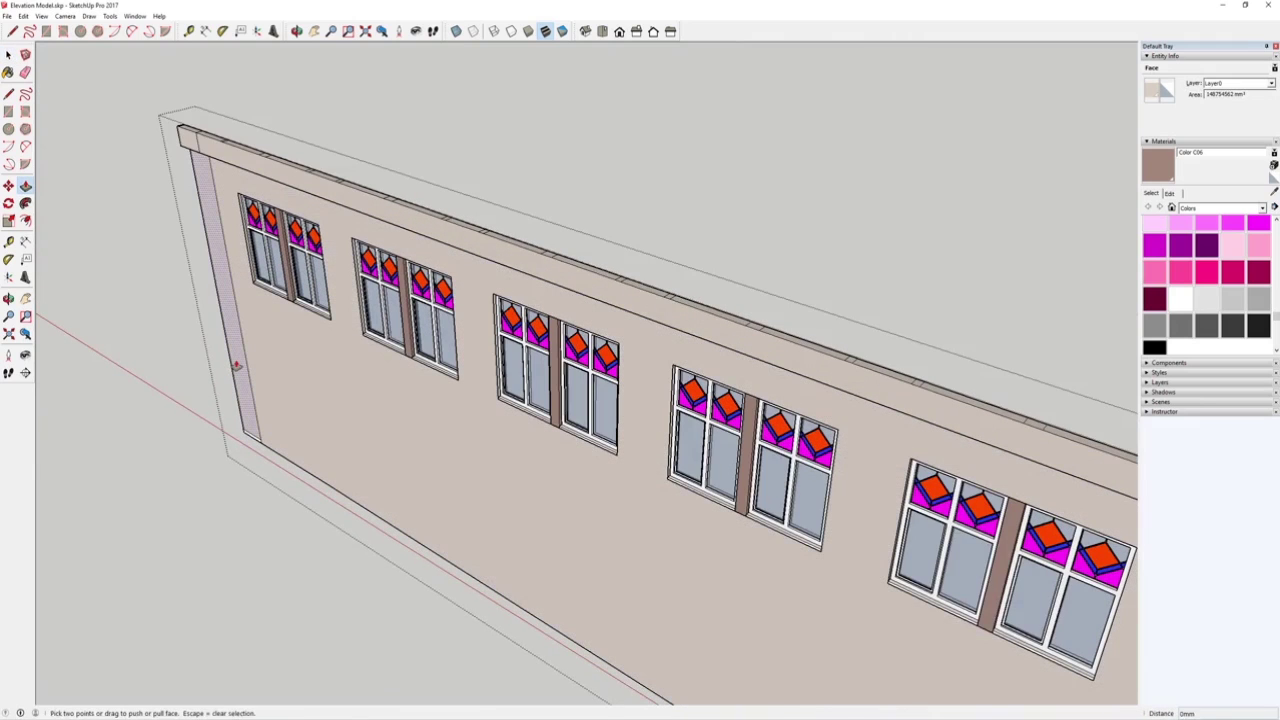
scroll(240, 400, "up", 5)
scroll(249, 426, "down", 1)
key("e")
scroll(365, 410, "down", 3)
scroll(358, 428, "down", 3)
left_click(8, 55)
left_click(410, 252)
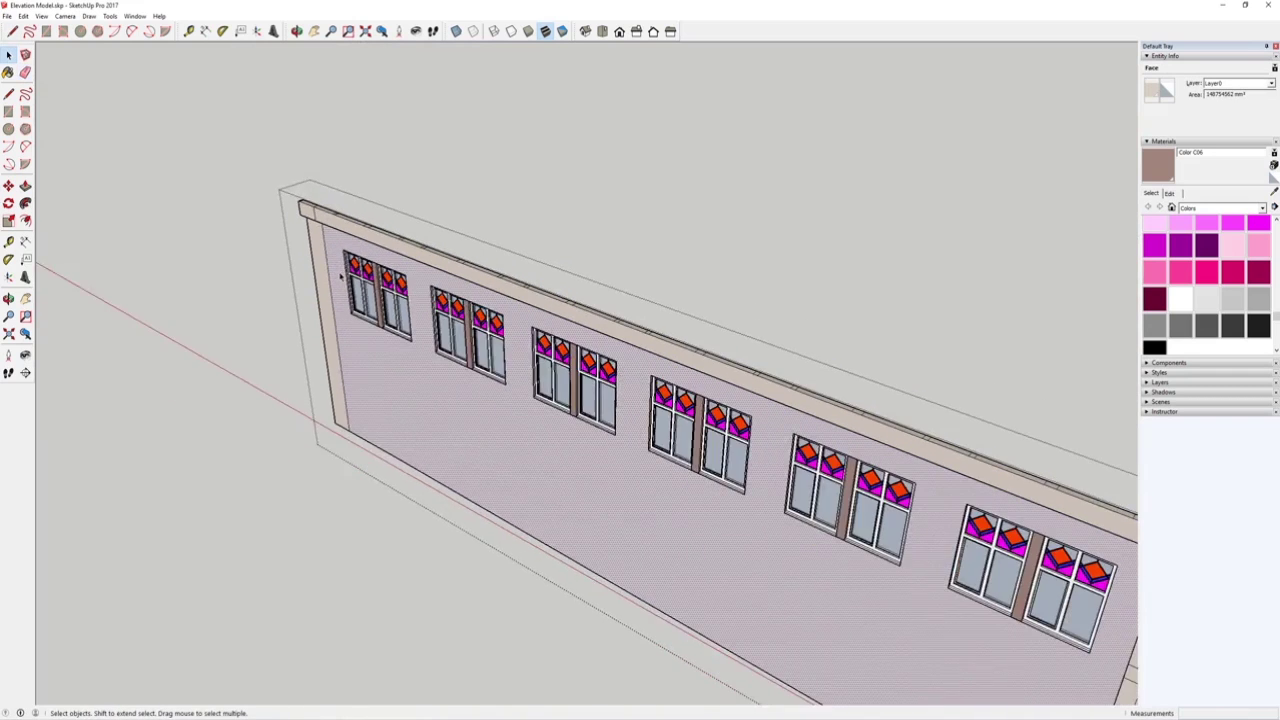
Extrude the pillar strip at the far end from the entrance 300 mm towards the back of the wall.
scroll(330, 275, "up", 2)
key("p")
middle_click_drag(327, 234, 606, 386)
left_click_drag(583, 380, 589, 376)
key("Return")
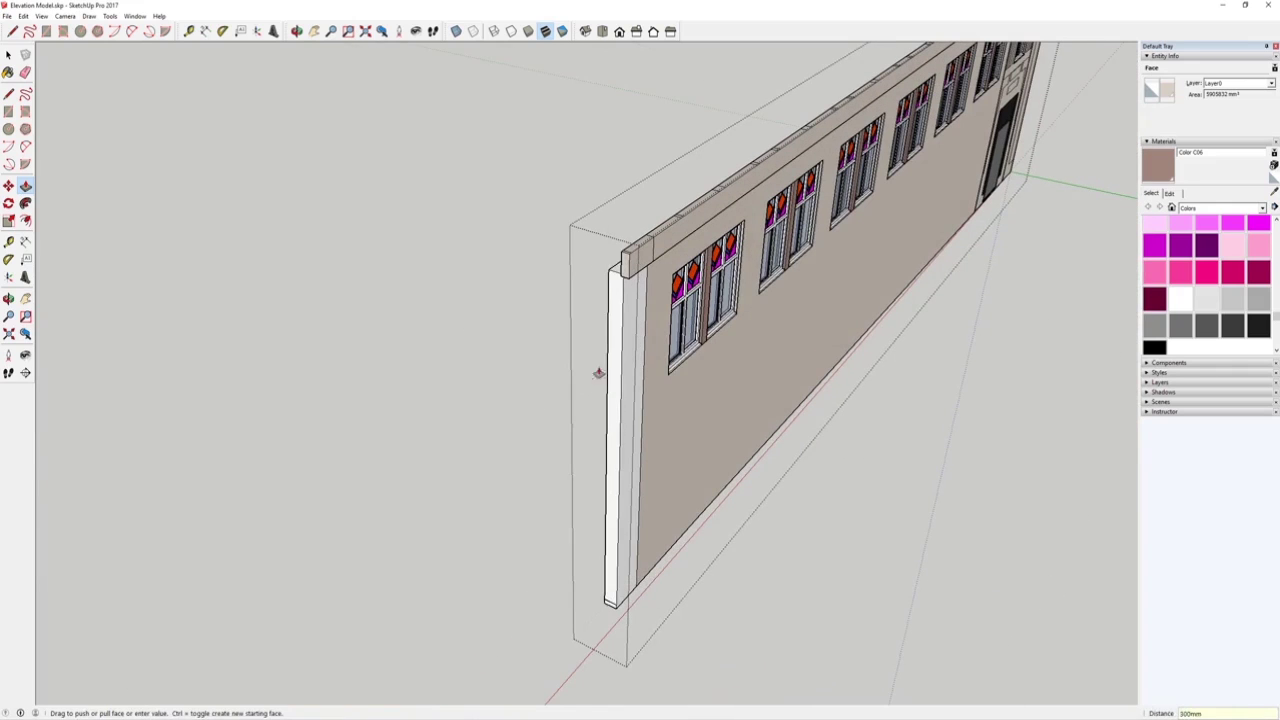
Extrude the main wall face and the pillar strip beside the entrance 300 mm towards the back.
middle_click_drag(650, 398, 646, 440)
left_click(647, 440)
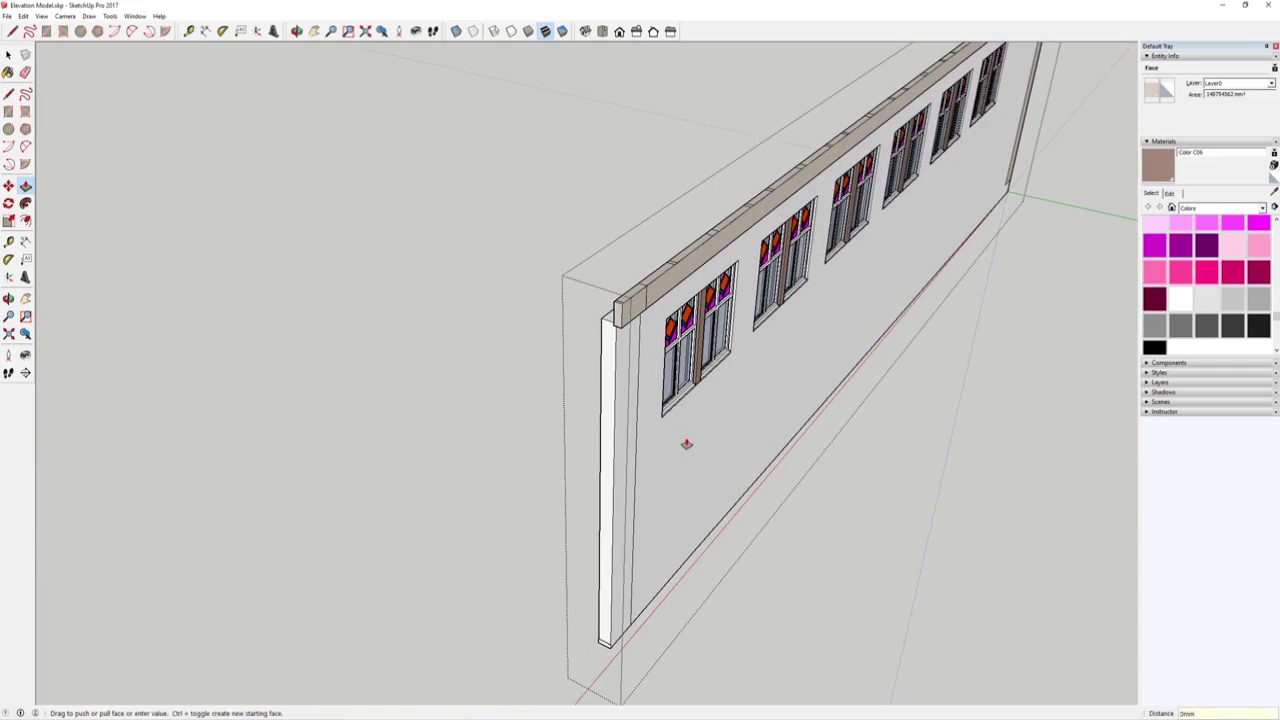
key("Escape")
scroll(690, 440, "down", 1)
middle_click_drag(774, 323, 837, 426)
scroll(331, 385, "up", 5)
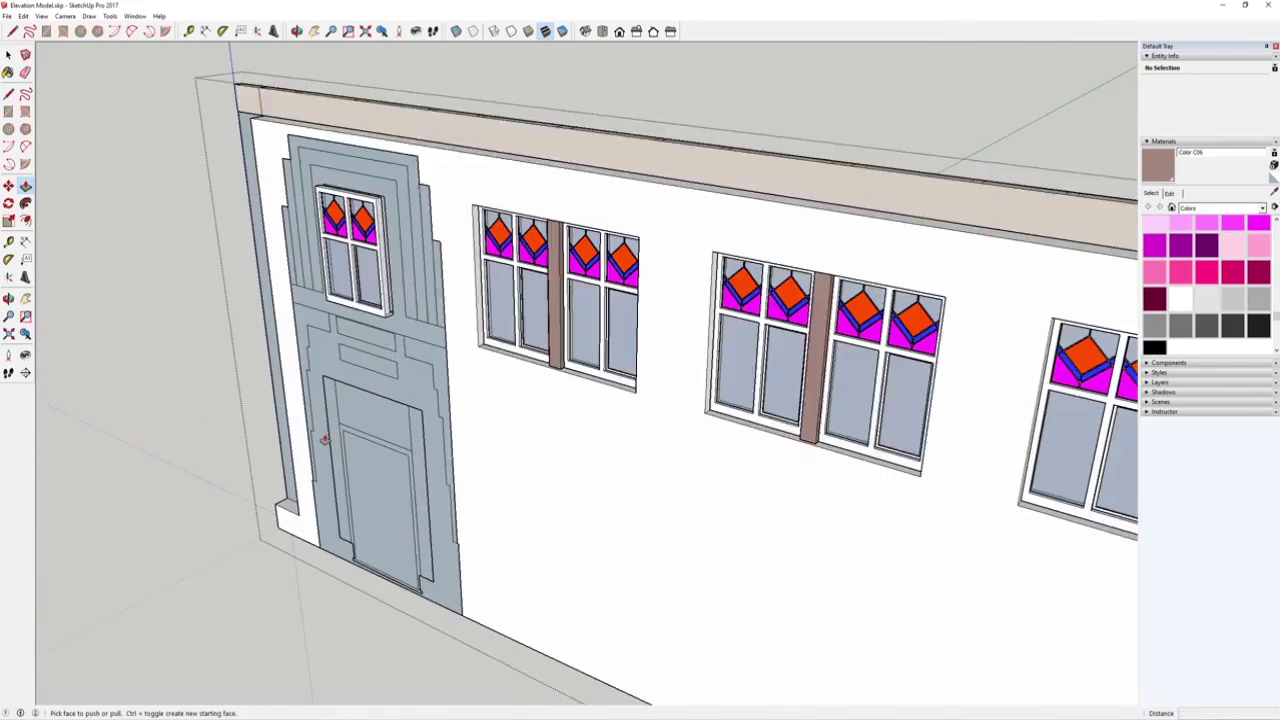
scroll(284, 464, "up", 1)
left_click(281, 464)
left_click(294, 471)
scroll(294, 471, "down", 3)
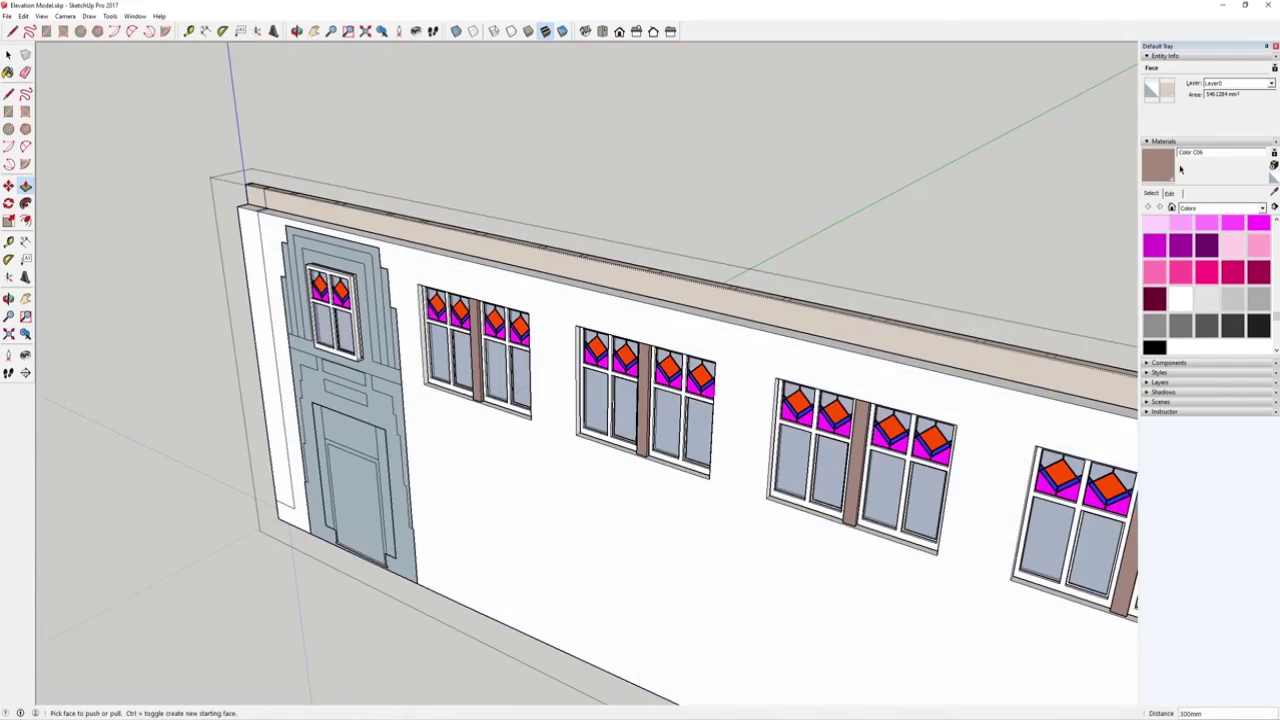
Sample Color C02 from the ledge above the windows.
left_click(1180, 169)
left_click(950, 339, "alt")
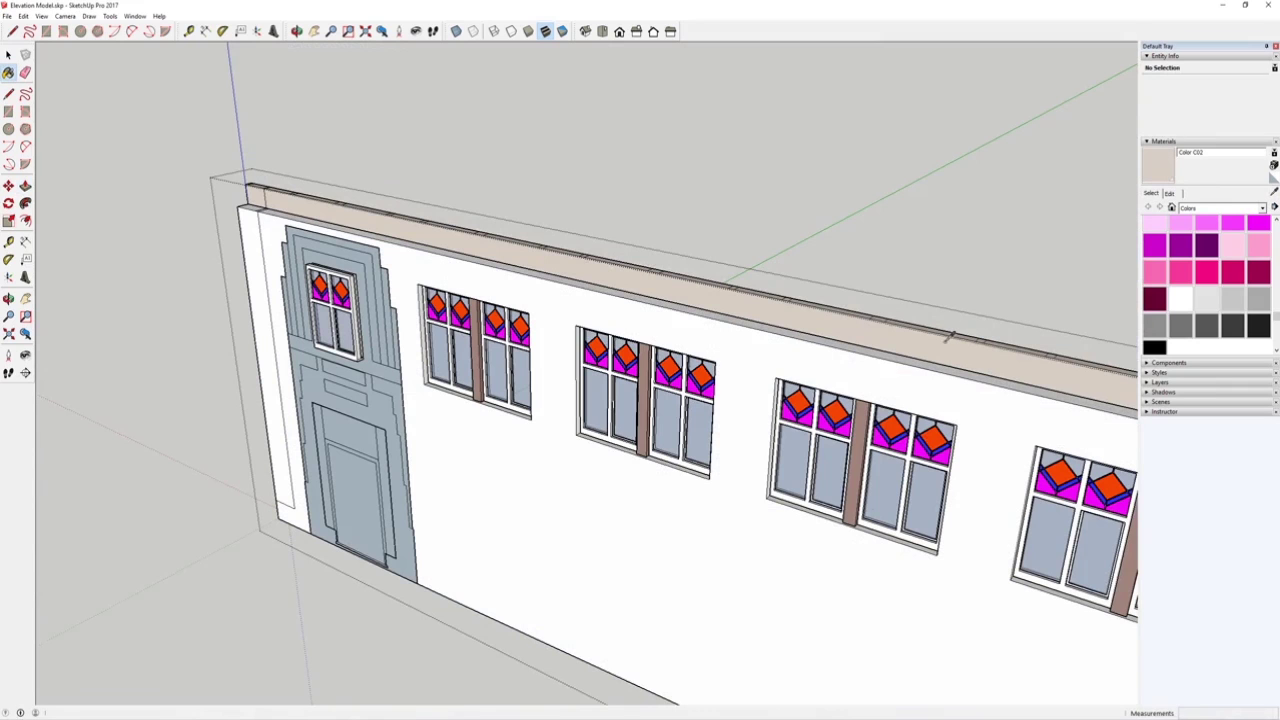
middle_click_drag(965, 451, 557, 314)
scroll(557, 314, "down", 4)
middle_click_drag(474, 403, 180, 370)
scroll(886, 409, "down", 1)
scroll(757, 468, "up", 5)
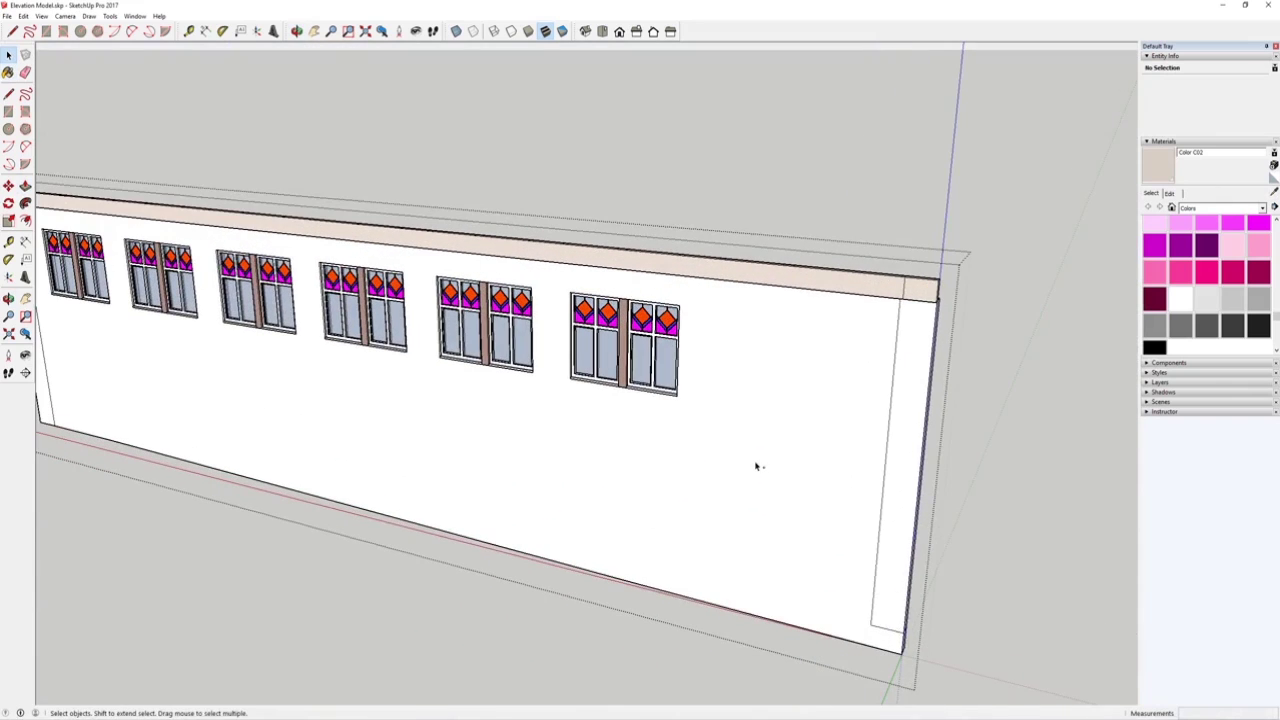
Delete the white wall face covering the entrance surround.
left_click(757, 467)
key("Delete")
left_click(740, 476)
Explode the entrance surround group into separate faces.
middle_click_drag(740, 476, 647, 463)
scroll(748, 494, "up", 3)
right_click(646, 463)
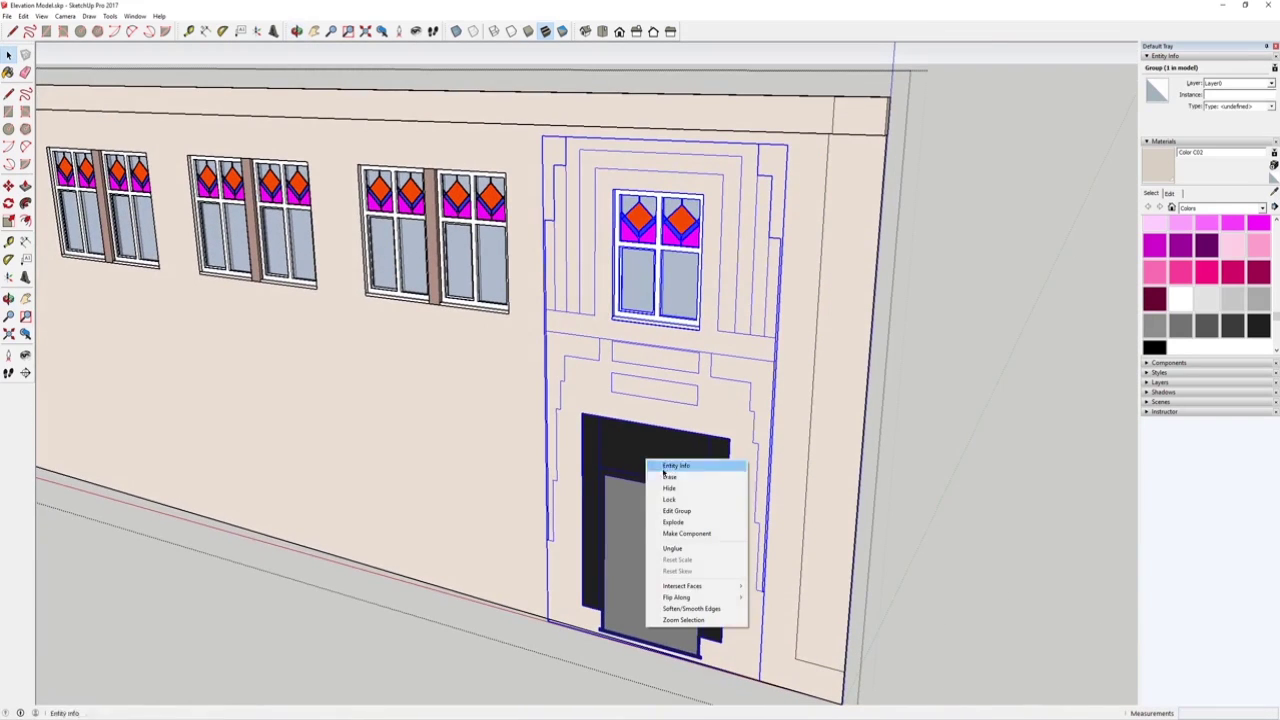
left_click(678, 524)
left_click(602, 293)
Extrude the main wall face 300 mm towards the back while creating a new starting face.
scroll(574, 374, "down", 5)
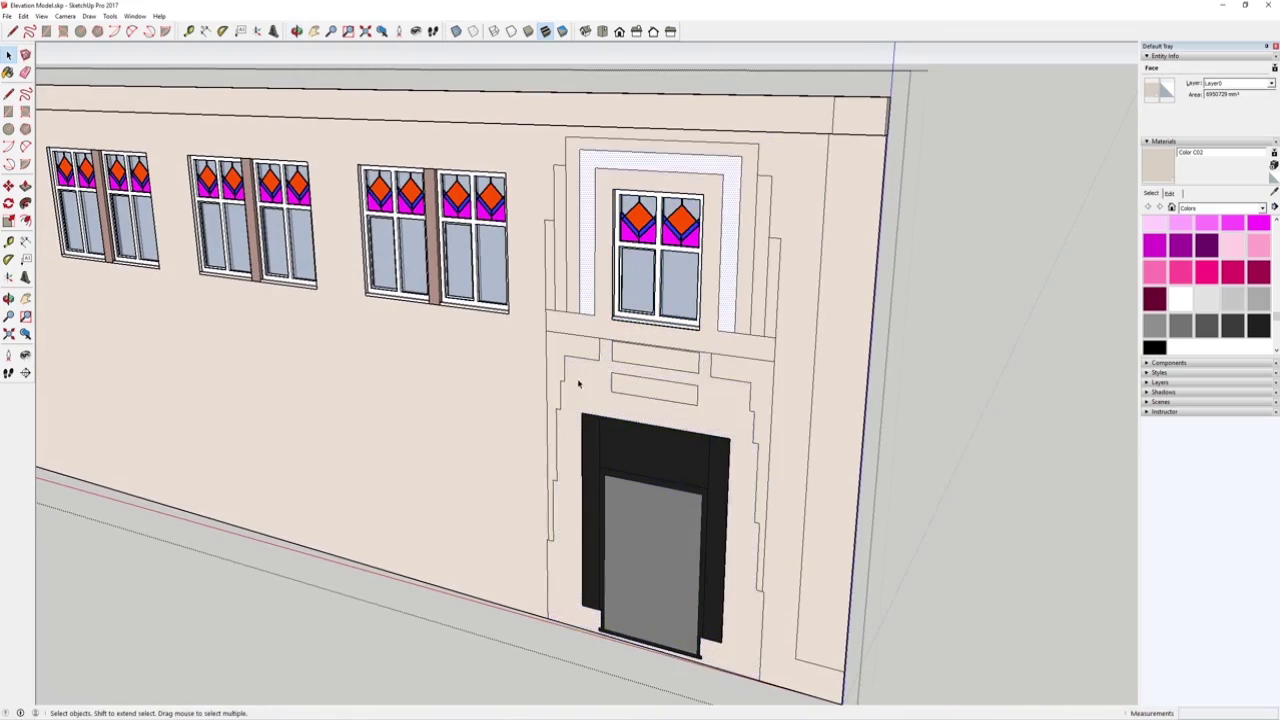
middle_click_drag(417, 474, 531, 403)
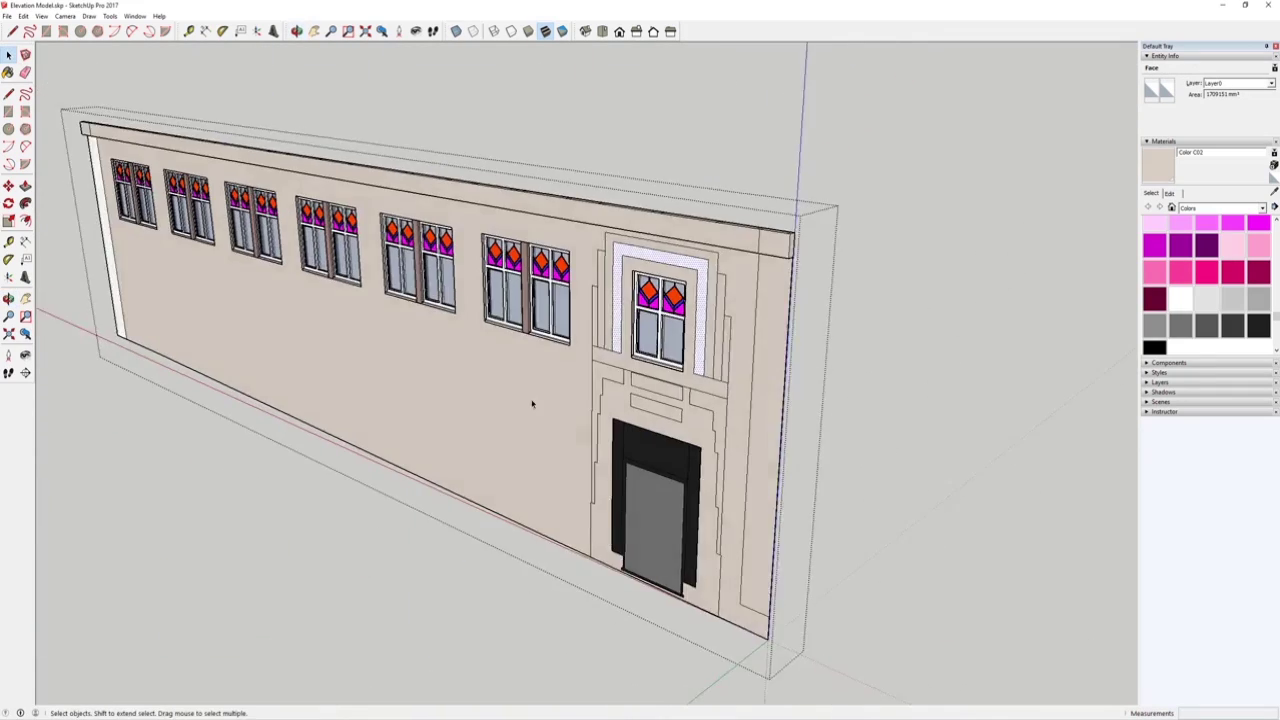
scroll(520, 400, "up", 3)
key("p")
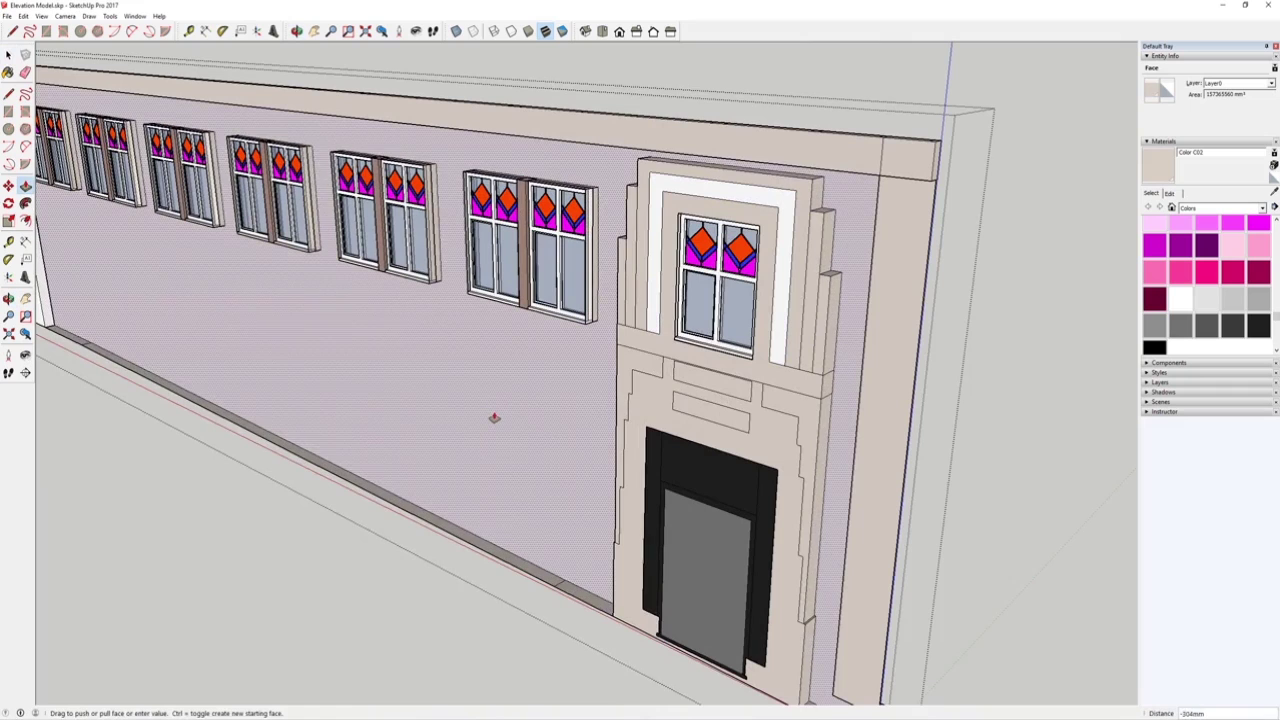
key("ctrl")
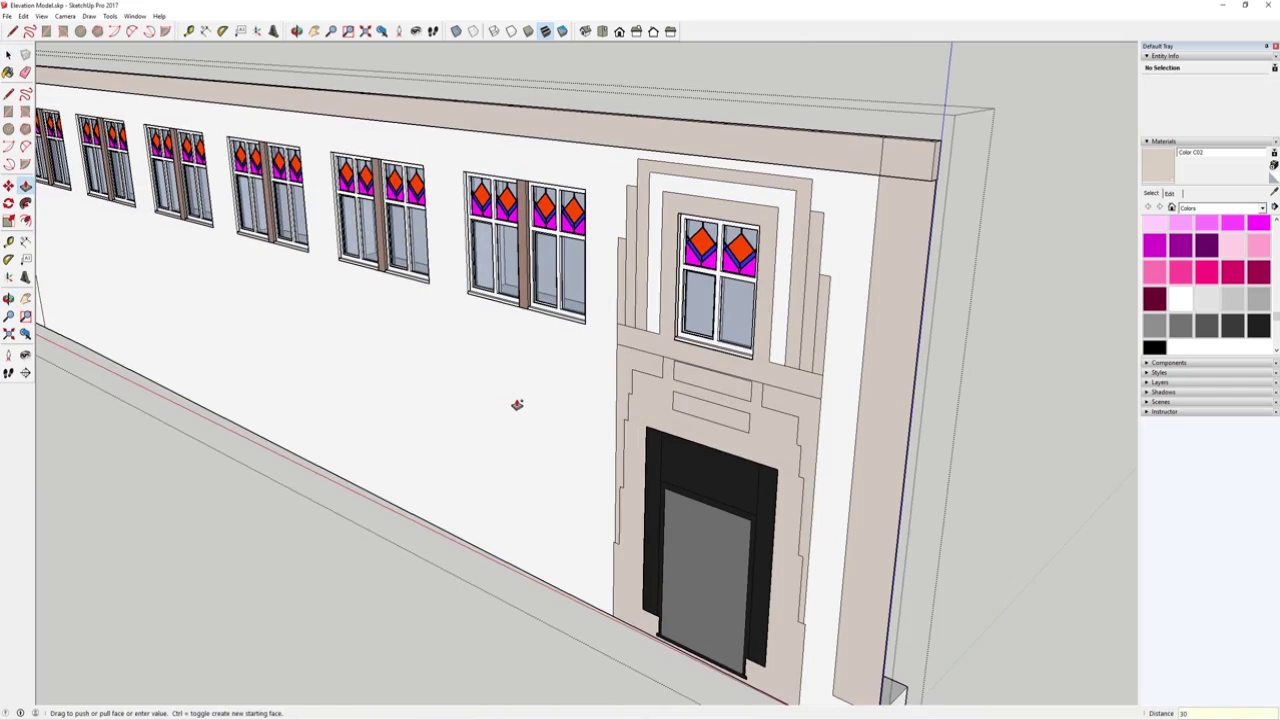
scroll(517, 404, "down", 3)
middle_click_drag(517, 400, 597, 471)
left_click(597, 471)
type("300")
key("Return")
Inspect the thickened wall, its end pillars and the entrance surround from several sides.
scroll(637, 450, "down", 3)
middle_click_drag(405, 415, 1000, 310)
scroll(500, 390, "up", 3)
scroll(637, 400, "up", 2)
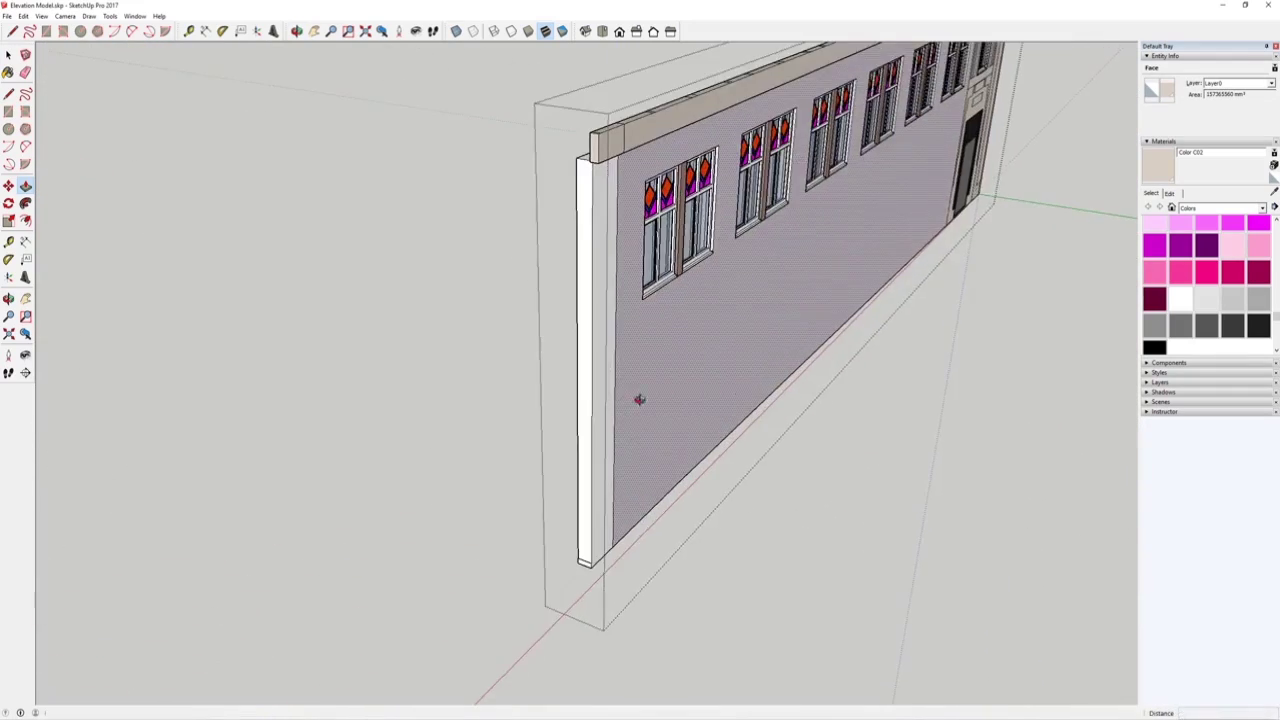
middle_click_drag(637, 400, 880, 350)
scroll(576, 285, "down", 3)
key("space")
middle_click_drag(640, 200, 380, 400)
scroll(360, 385, "up", 2)
scroll(620, 419, "up", 3)
middle_click_drag(620, 419, 445, 416)
scroll(446, 418, "down", 2)
scroll(557, 457, "up", 5)
key("p")
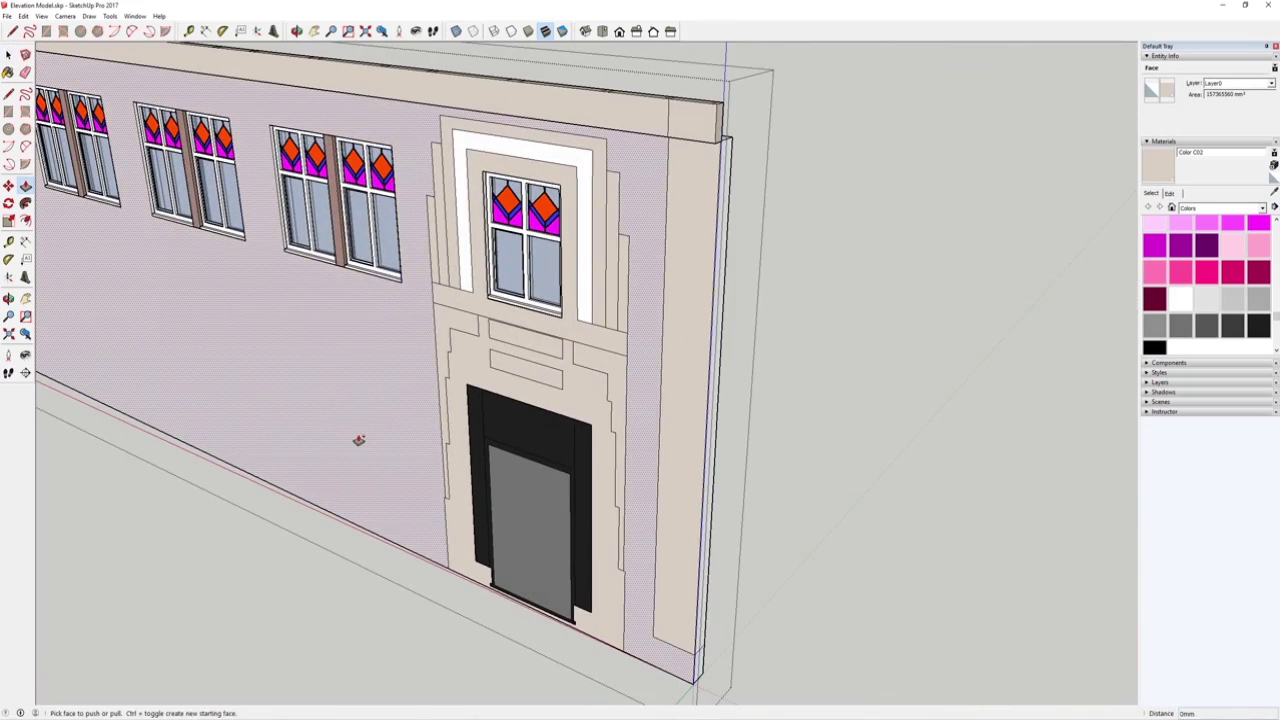
left_click(8, 55)
left_click(8, 241)
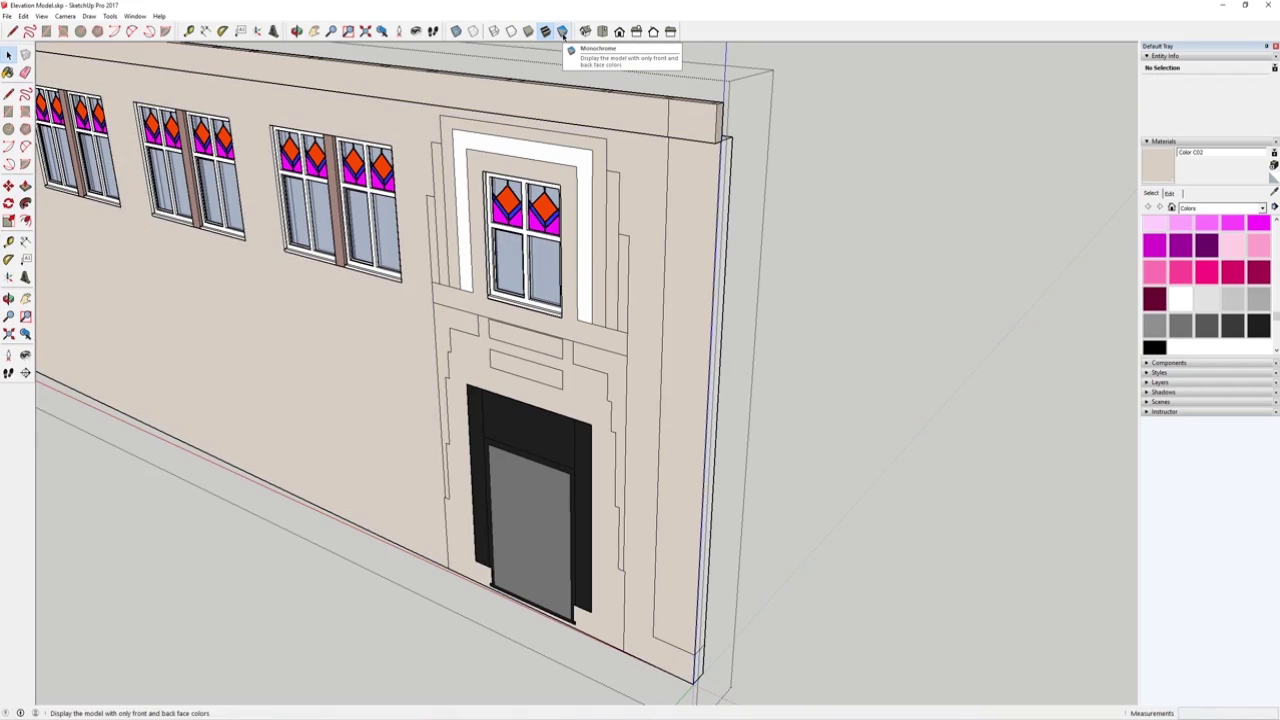
Display the model in monochrome and reverse the main wall face and the pillar strip beside the entrance.
left_click(563, 31)
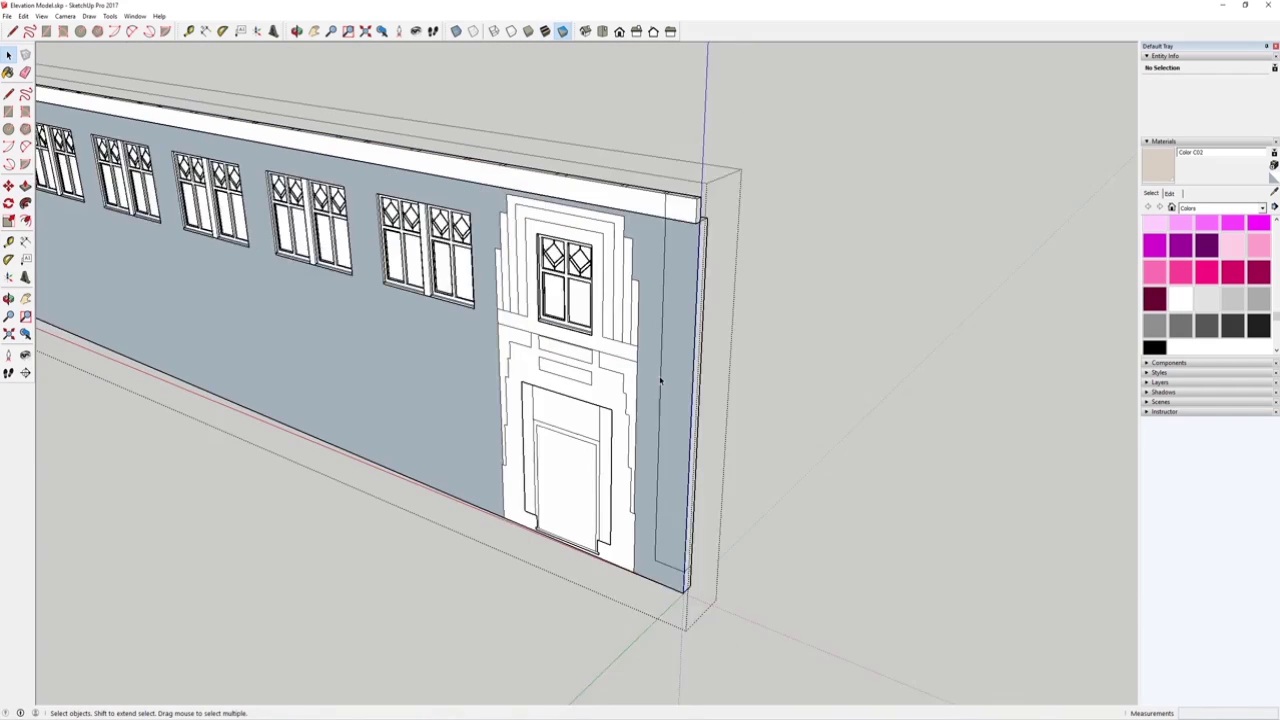
scroll(660, 380, "down", 1)
left_click(655, 363)
left_click(671, 334, "shift")
middle_click_drag(142, 314, 458, 447, "shift")
right_click(444, 410)
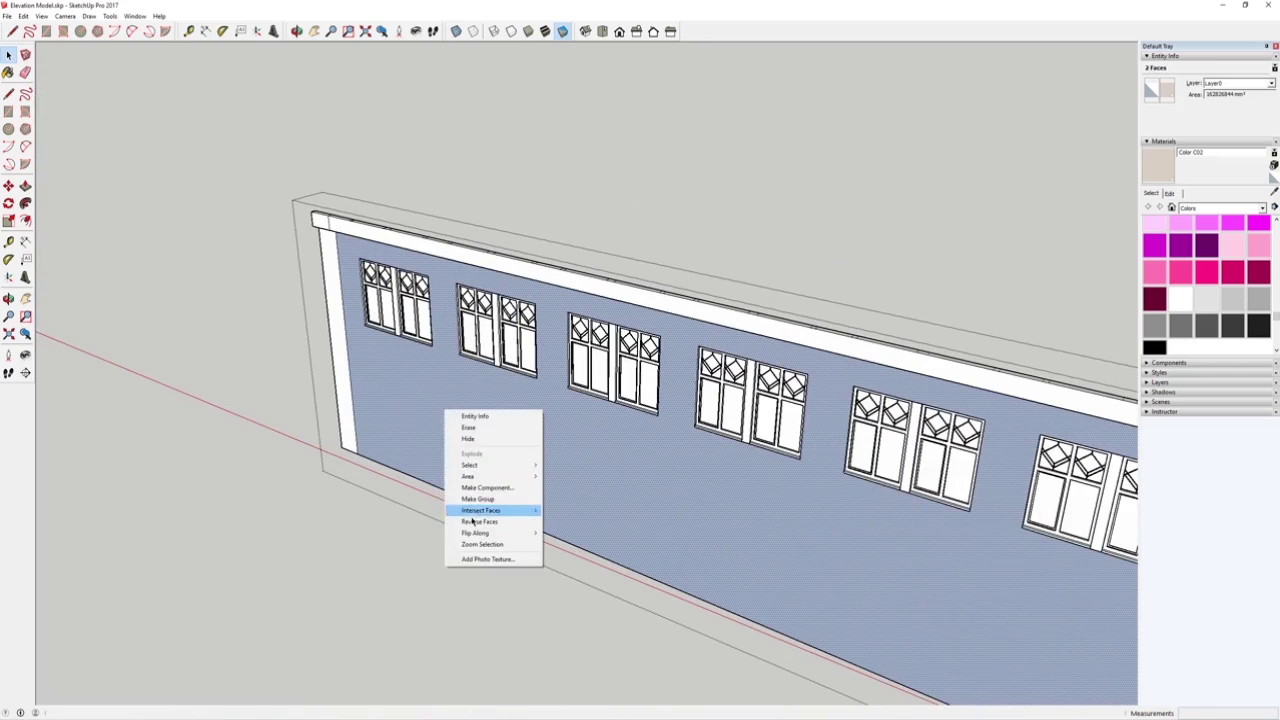
left_click(470, 511)
middle_click_drag(648, 514, 527, 98)
Restore the material display and paint the reversed wall and pillar faces with Color C02.
left_click(545, 31)
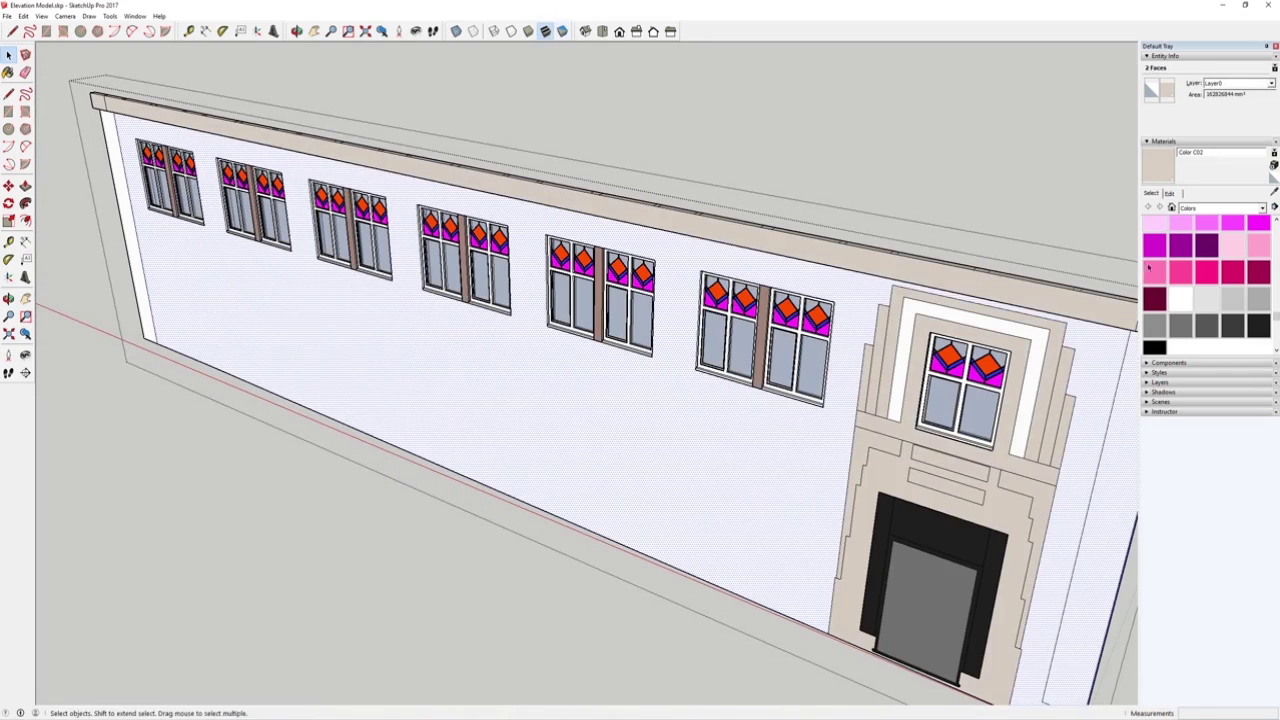
left_click(925, 242)
left_click(1158, 170)
left_click(703, 463)
middle_click_drag(820, 482, 673, 469, "shift")
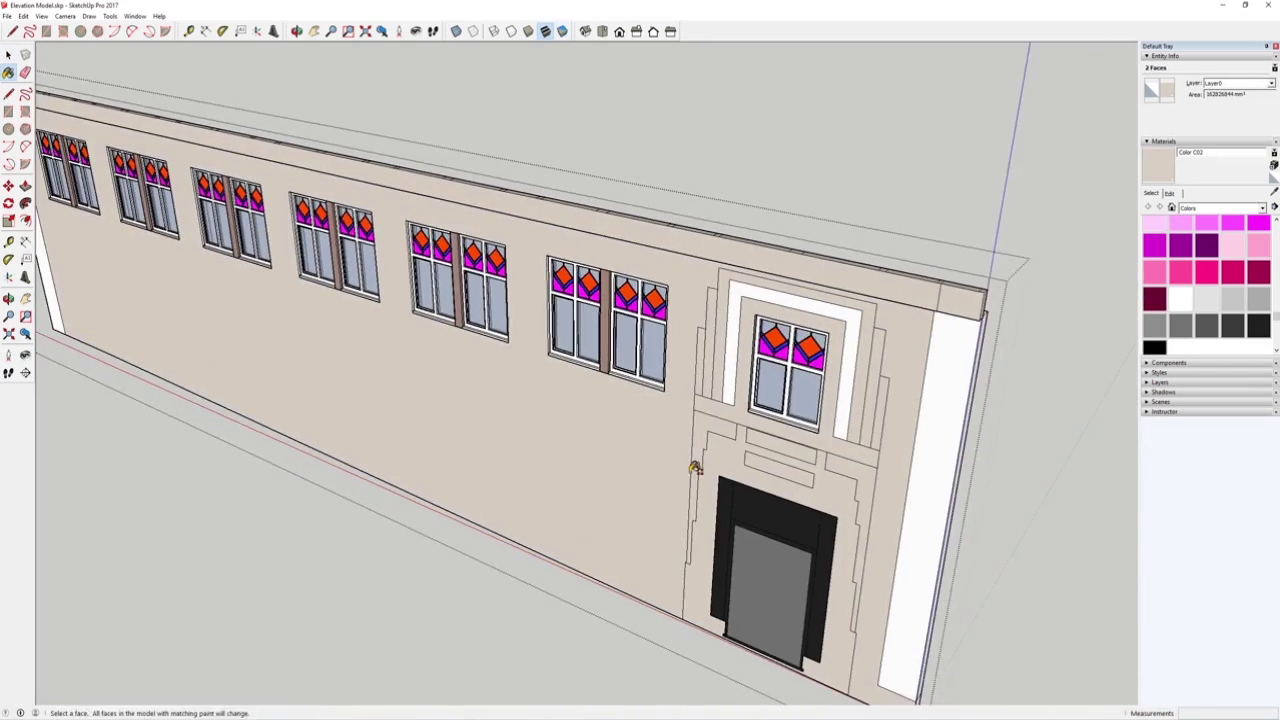
mouse_move(855, 404)
middle_mouse_down()
mouse_move(269, 383)
mouse_move(297, 366)
mouse_move(849, 466)
mouse_move(853, 380)
mouse_move(609, 406)
mouse_move(800, 394)
mouse_move(914, 611)
mouse_move(831, 567)
middle_mouse_up()
left_click(828, 539)
left_click(752, 472)
Paint the white end face and the top of the end pillar farthest from the entrance with Color C02.
middle_click_drag(752, 472, 651, 414)
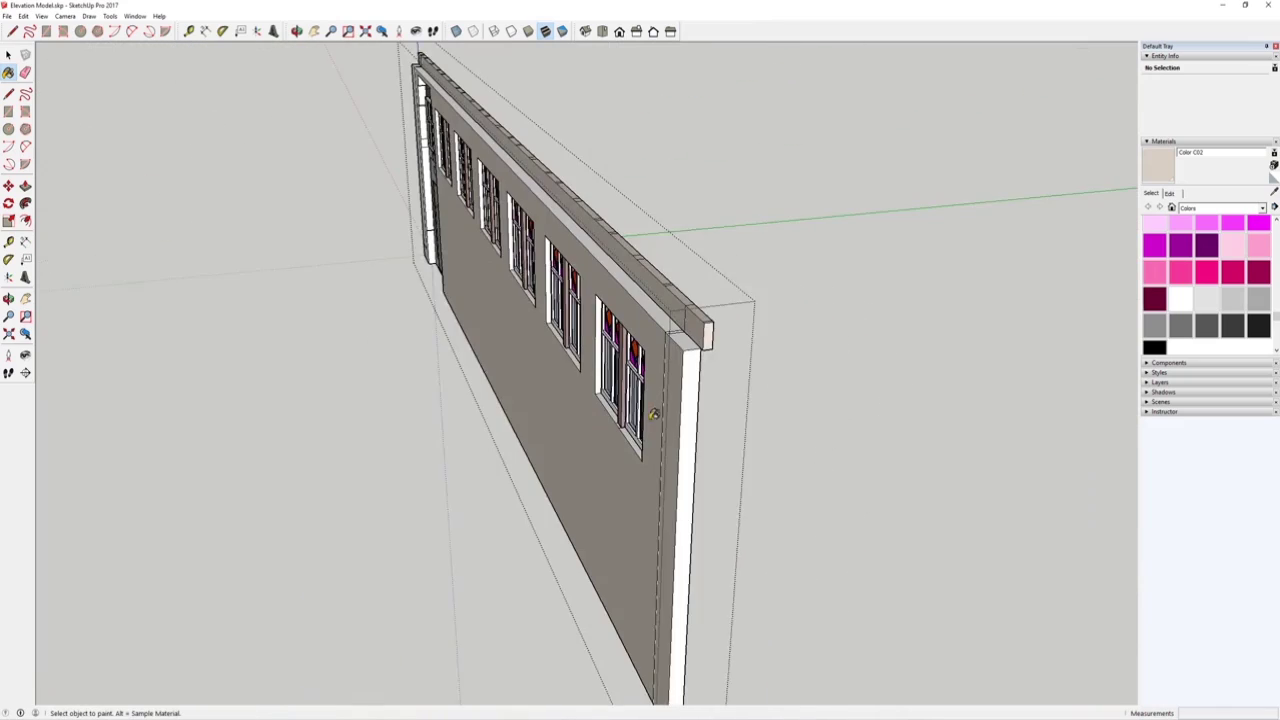
scroll(653, 412, "up", 1)
left_click(701, 358)
left_click(689, 331)
scroll(680, 316, "up", 3)
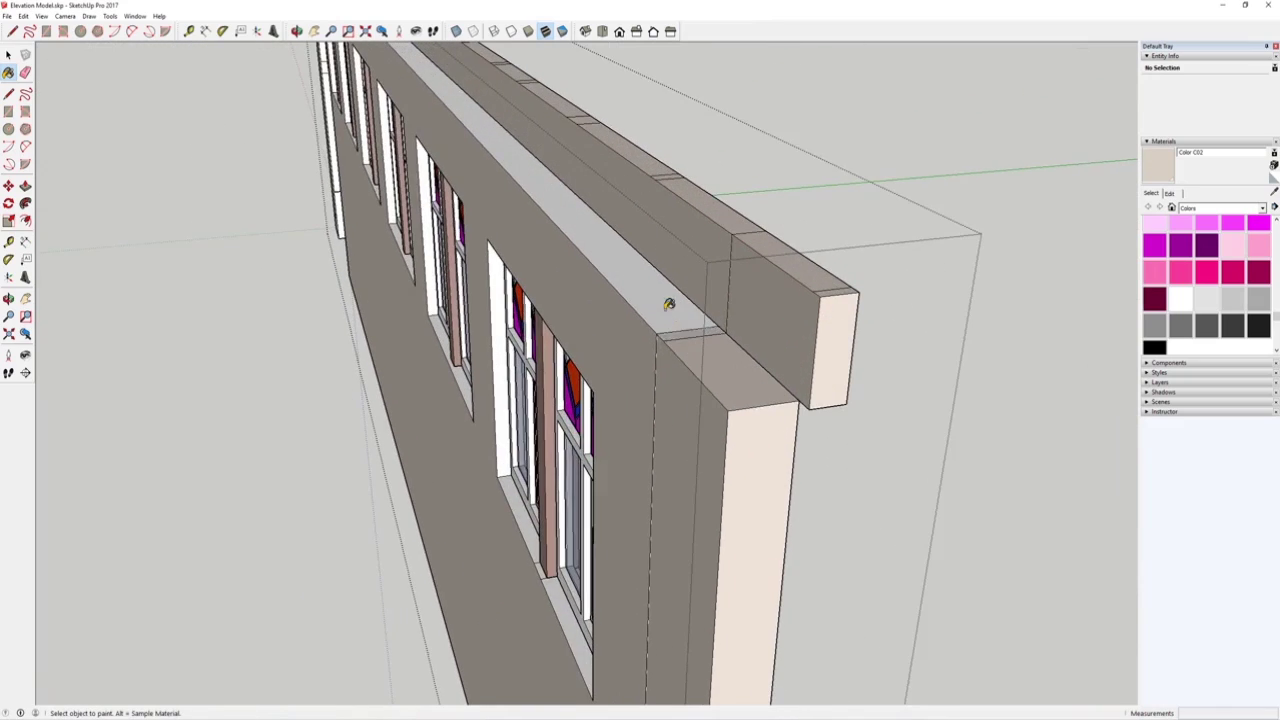
scroll(669, 304, "down", 5)
Paint the remaining white faces of the end pillar beside the entrance with Color C02.
middle_click_drag(720, 506, 550, 408)
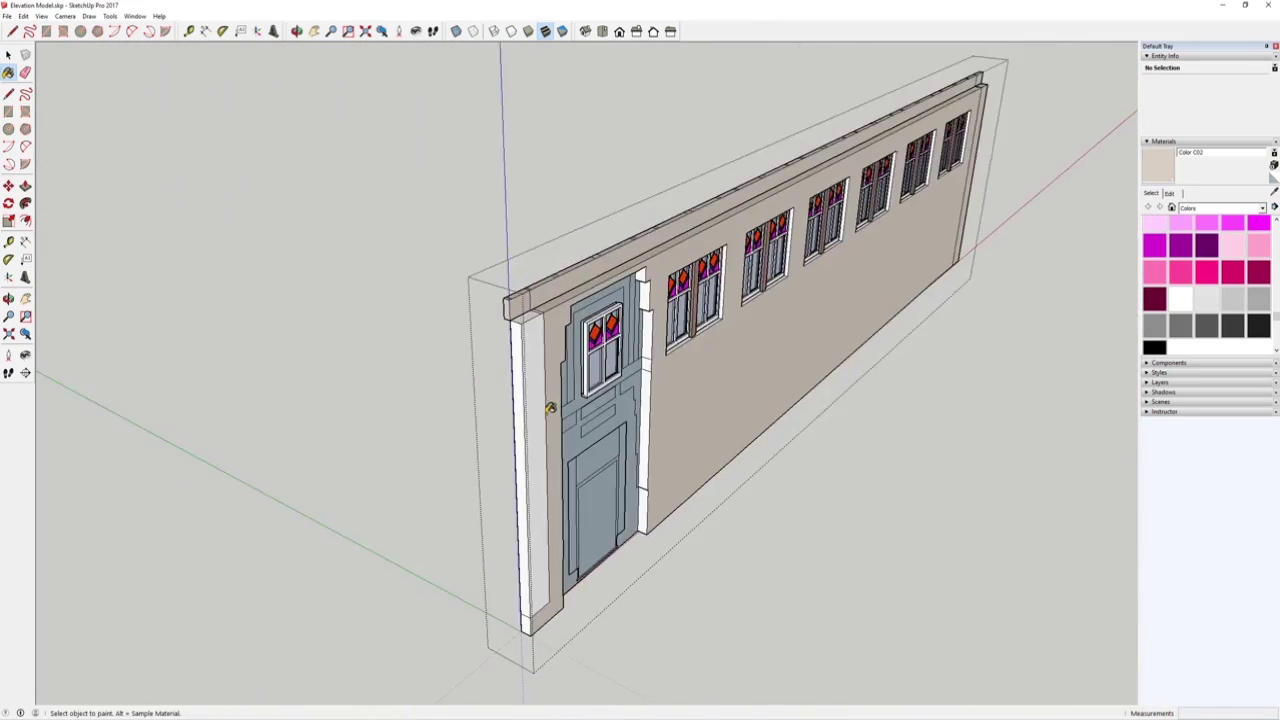
left_click(537, 401)
scroll(535, 320, "up", 5)
left_click(533, 280)
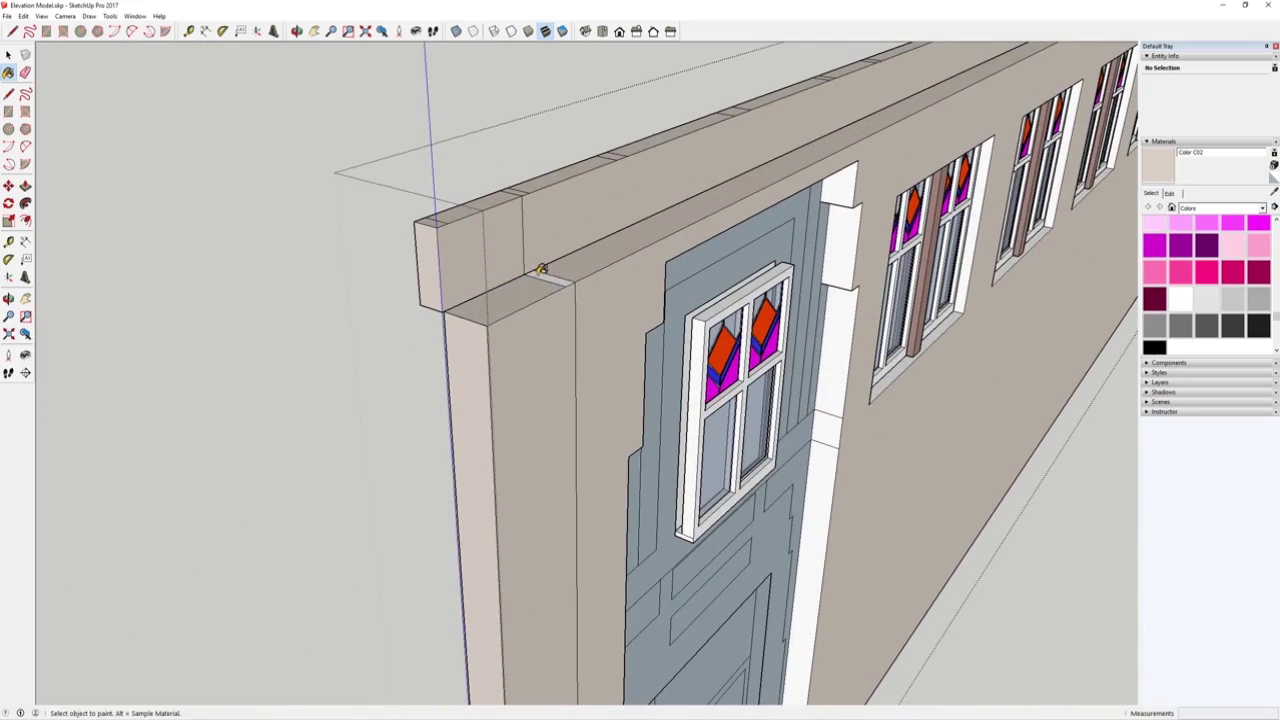
scroll(677, 400, "down", 5)
Select all the stepped faces surrounding the entrance door and the window above it and combine them into one group with the window.
scroll(649, 583, "up", 4)
mouse_move(649, 583)
middle_mouse_down()
mouse_move(649, 486)
mouse_move(472, 465)
mouse_move(889, 256)
mouse_move(950, 208)
middle_mouse_up()
scroll(472, 465, "down", 3)
key("space")
left_click(556, 468)
scroll(506, 243, "up", 3)
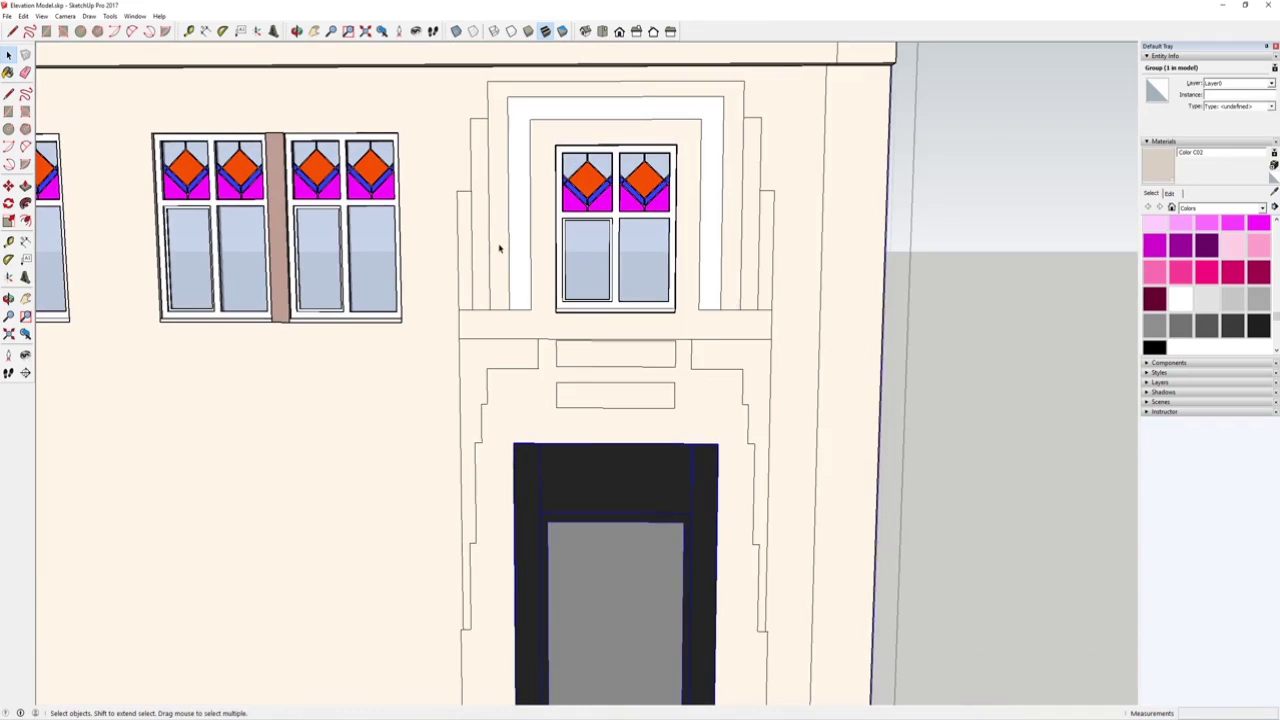
left_click(500, 249)
scroll(477, 240, "up", 2)
scroll(477, 239, "up", 1)
left_click(464, 213, "shift")
left_click(478, 197, "shift")
left_click(537, 164, "shift")
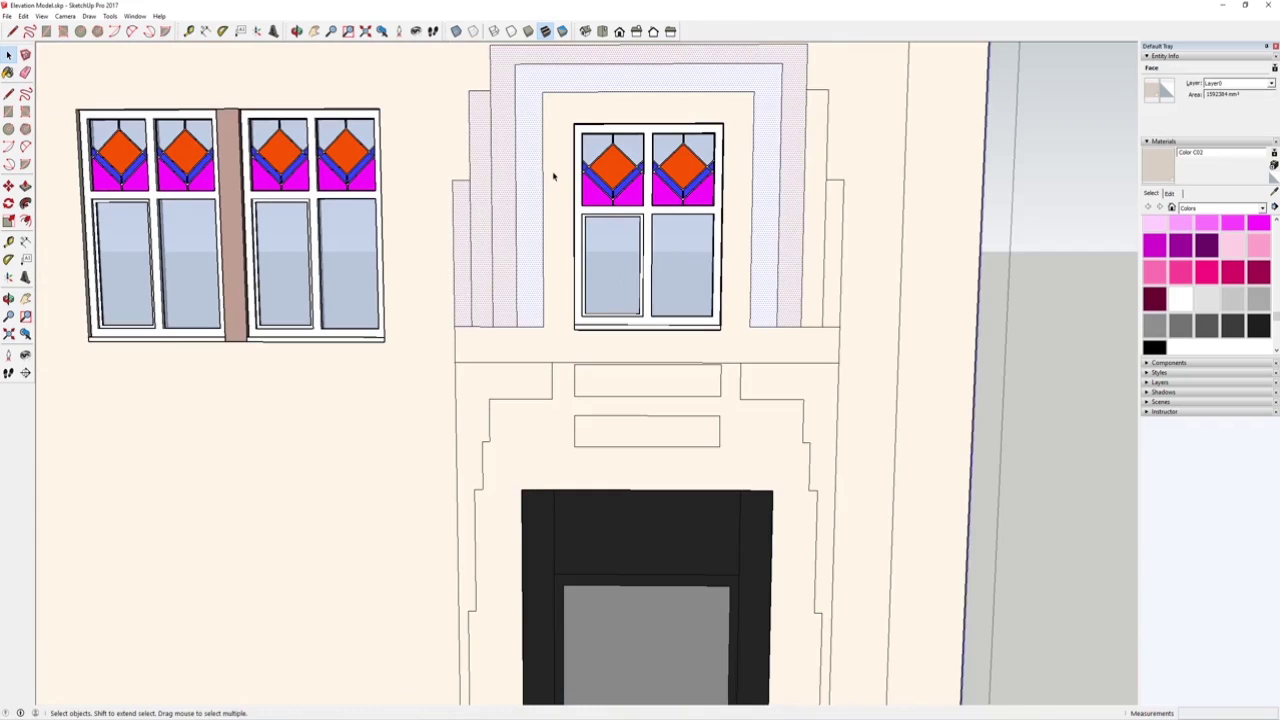
left_click(554, 170, "shift")
scroll(554, 170, "down", 3)
scroll(701, 252, "up", 2)
left_click(714, 229, "shift")
left_click(720, 211, "shift")
left_click(457, 323, "shift")
left_click(542, 336, "shift")
left_click(542, 311, "shift")
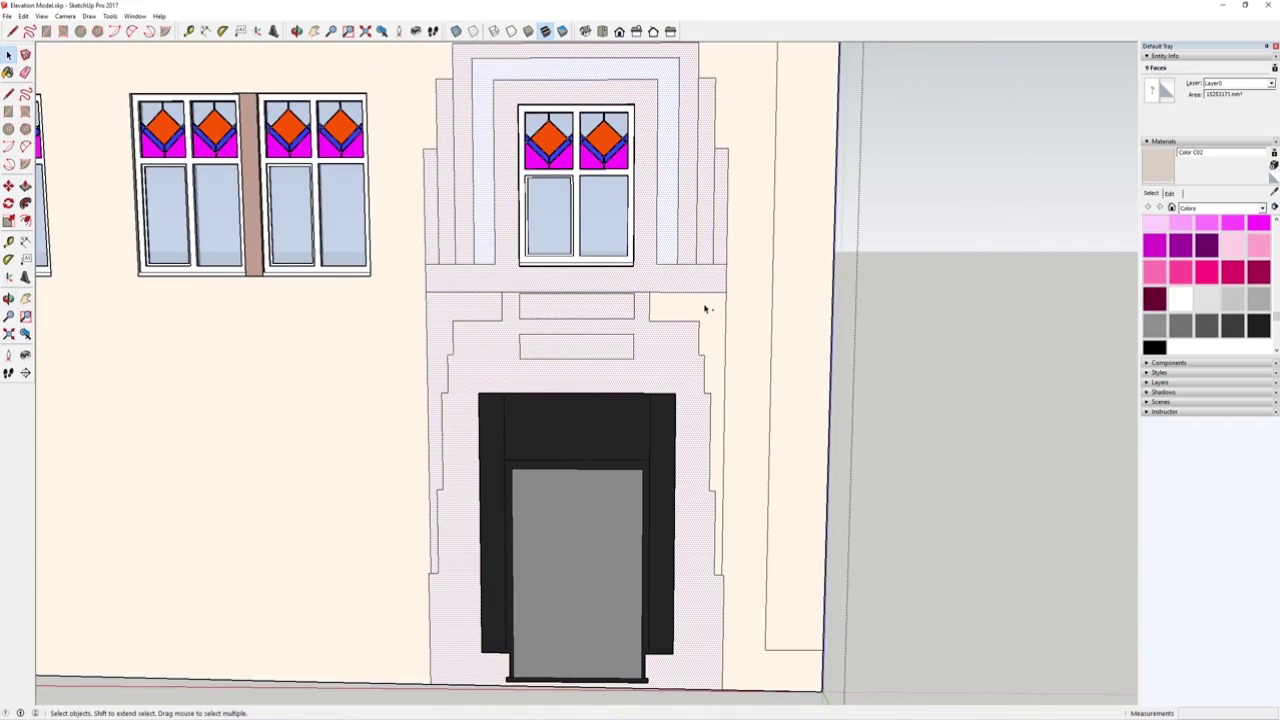
left_click(706, 306, "shift")
scroll(697, 328, "down", 1)
middle_click_drag(697, 329, 557, 414)
scroll(557, 414, "up", 1)
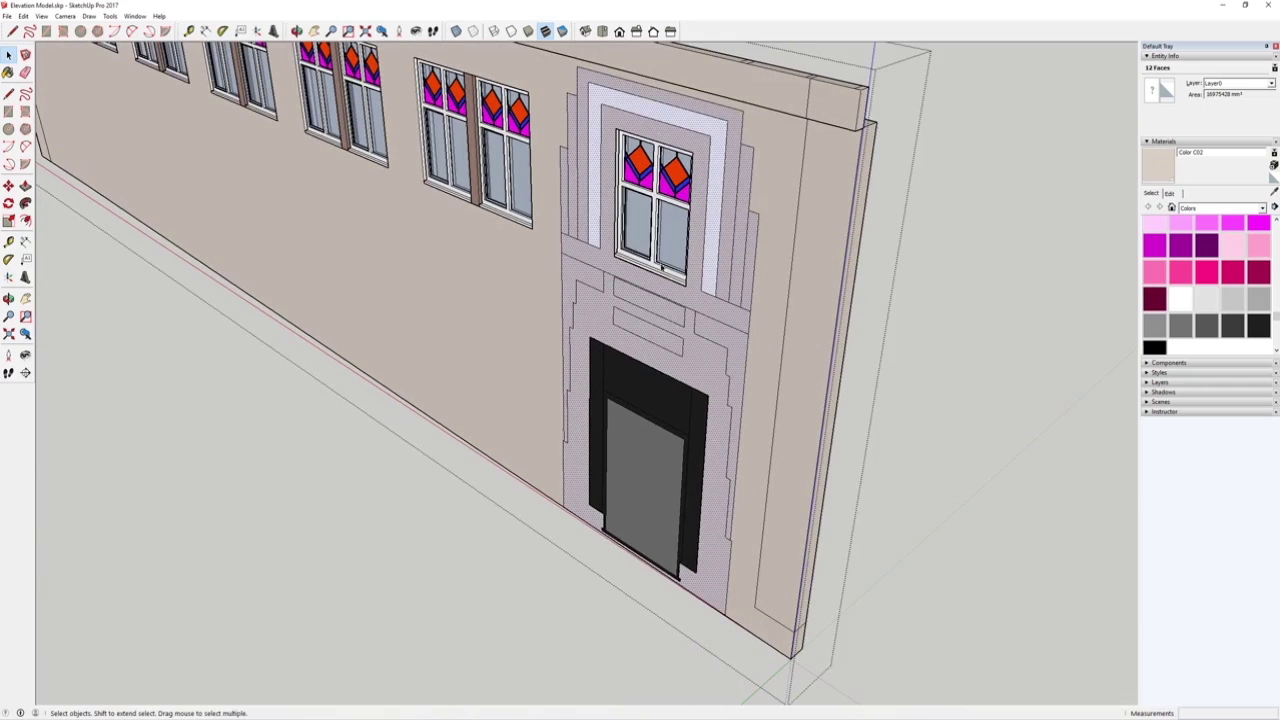
right_click(662, 226)
left_click(690, 329)
right_click(659, 335)
left_click(646, 374)
key("m")
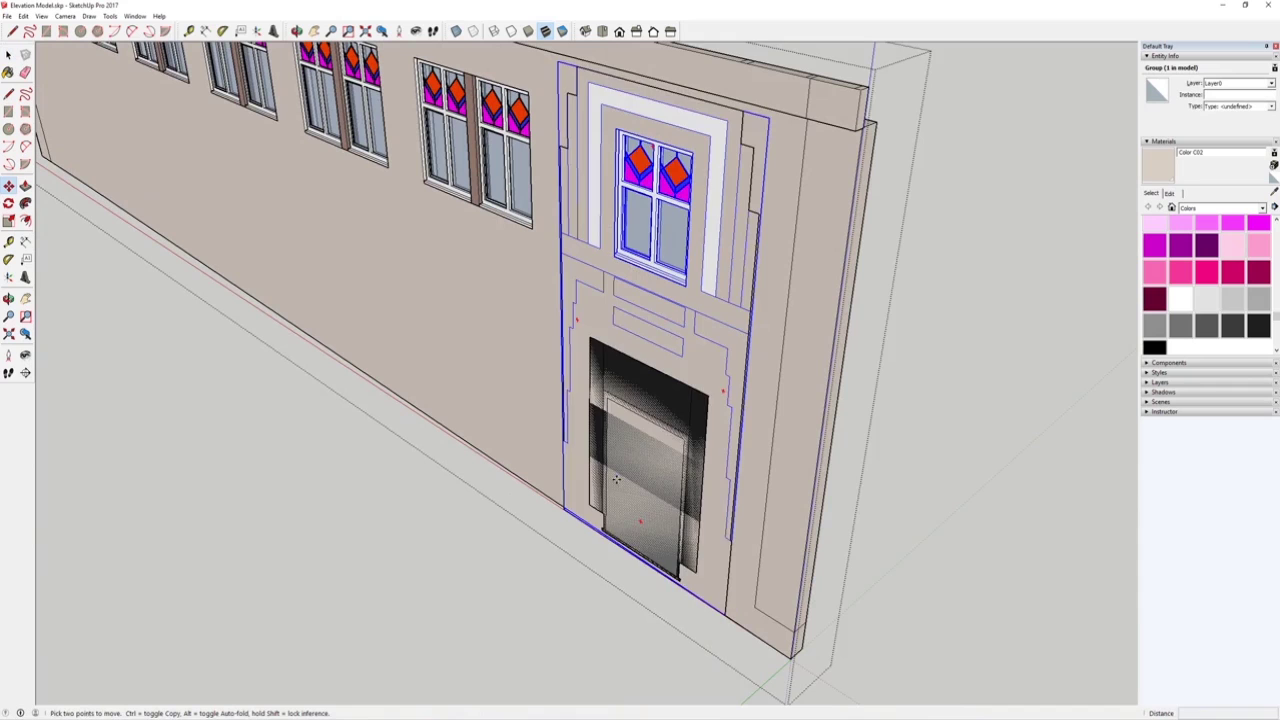
left_click(618, 480)
key("Escape")
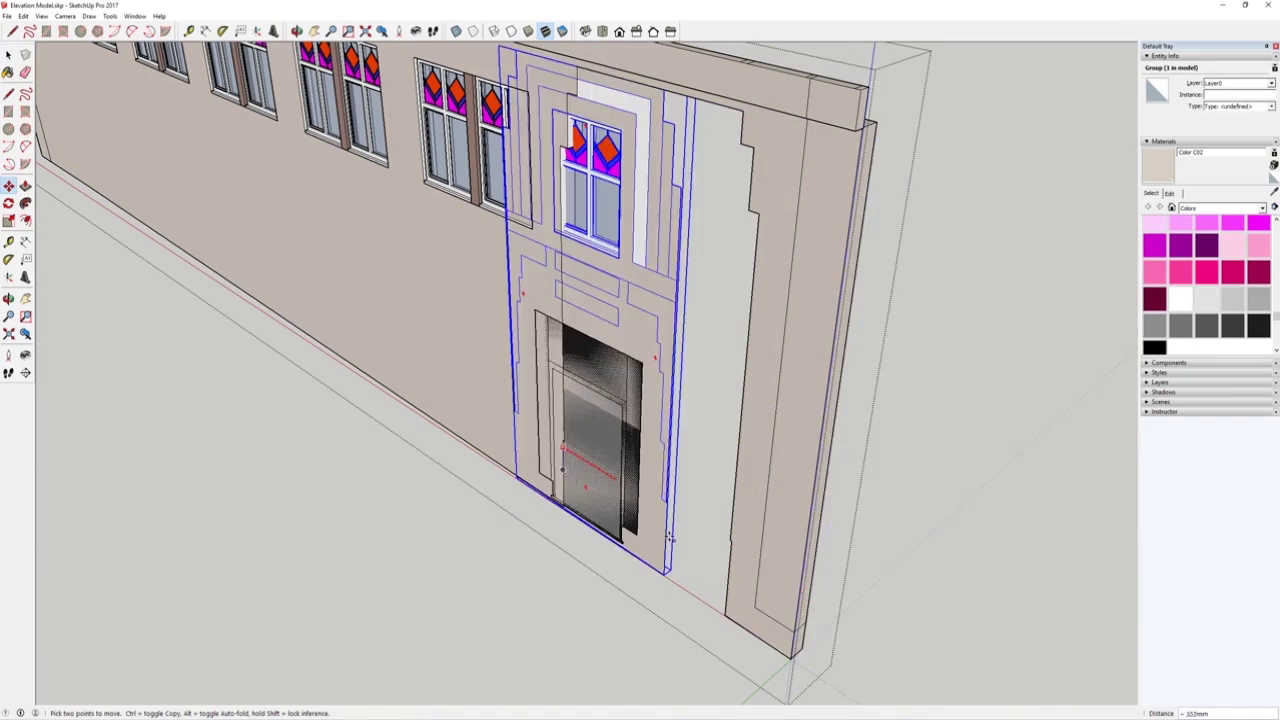
key("Escape")
Cut the door group out of the wall and paste it in place inside the entrance surround group.
left_click(8, 56)
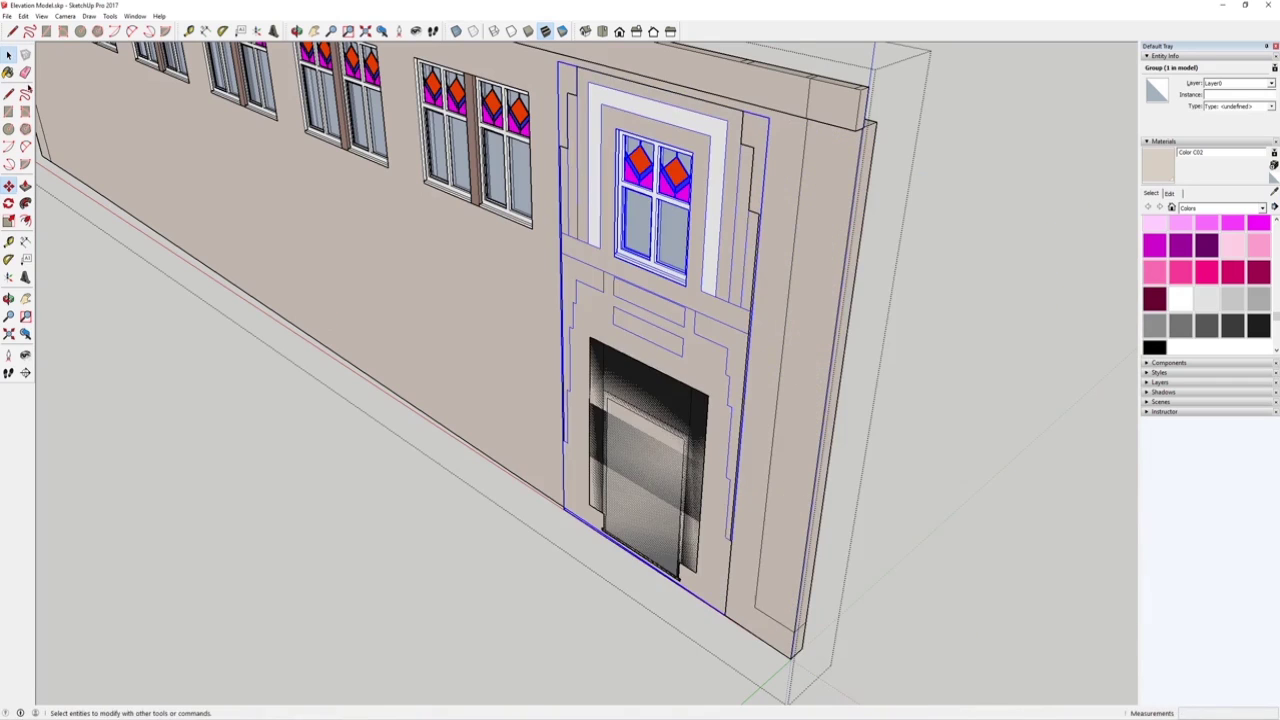
double_click(686, 360)
left_click(663, 434)
middle_click_drag(663, 434, 863, 320)
left_click(863, 320)
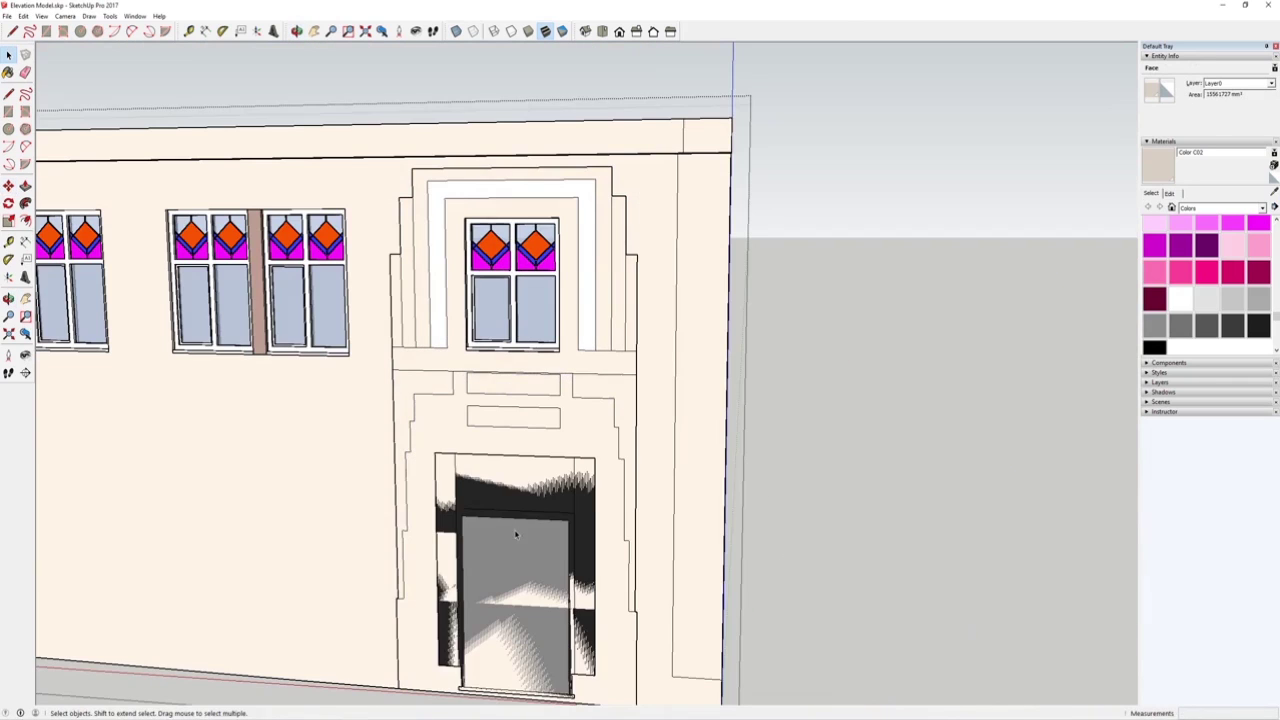
double_click(513, 522)
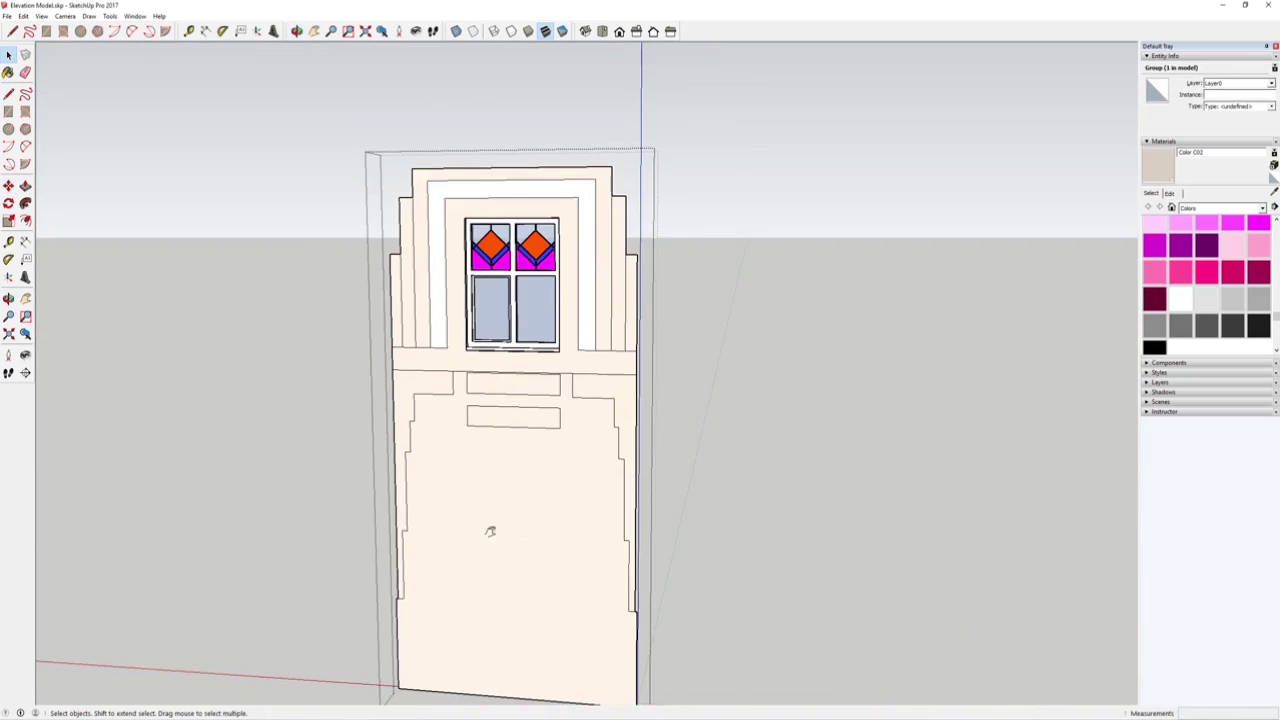
middle_click_drag(490, 544, 510, 404, "shift")
left_click(24, 16)
left_click(38, 90)
scroll(541, 490, "up", 1)
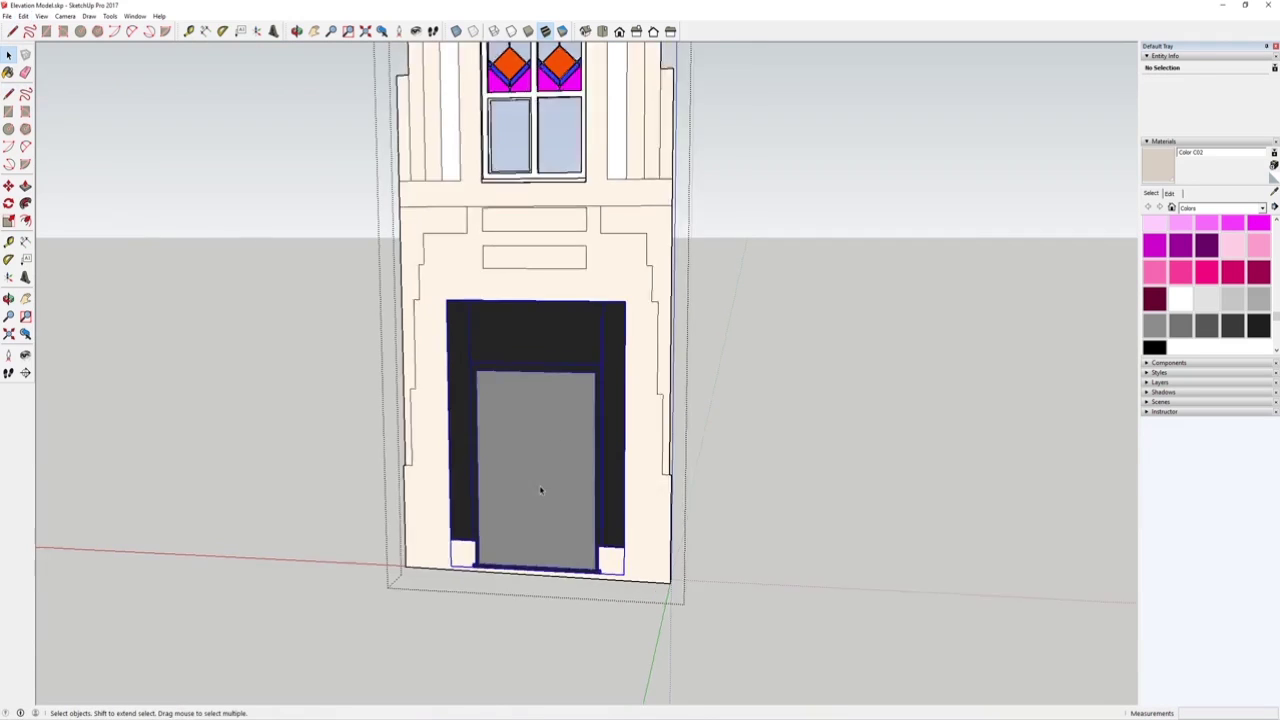
scroll(541, 490, "up", 2)
left_click(408, 494)
scroll(517, 507, "down", 3)
key("Escape")
scroll(466, 446, "down", 3)
middle_click_drag(645, 432, 506, 443)
scroll(506, 443, "up", 1)
left_click(451, 97)
Paint the white band framing the window above the entrance with Color C02 inside the surround group.
scroll(531, 437, "down", 5)
scroll(541, 384, "down", 2)
middle_click_drag(555, 446, 660, 400)
scroll(706, 537, "up", 2)
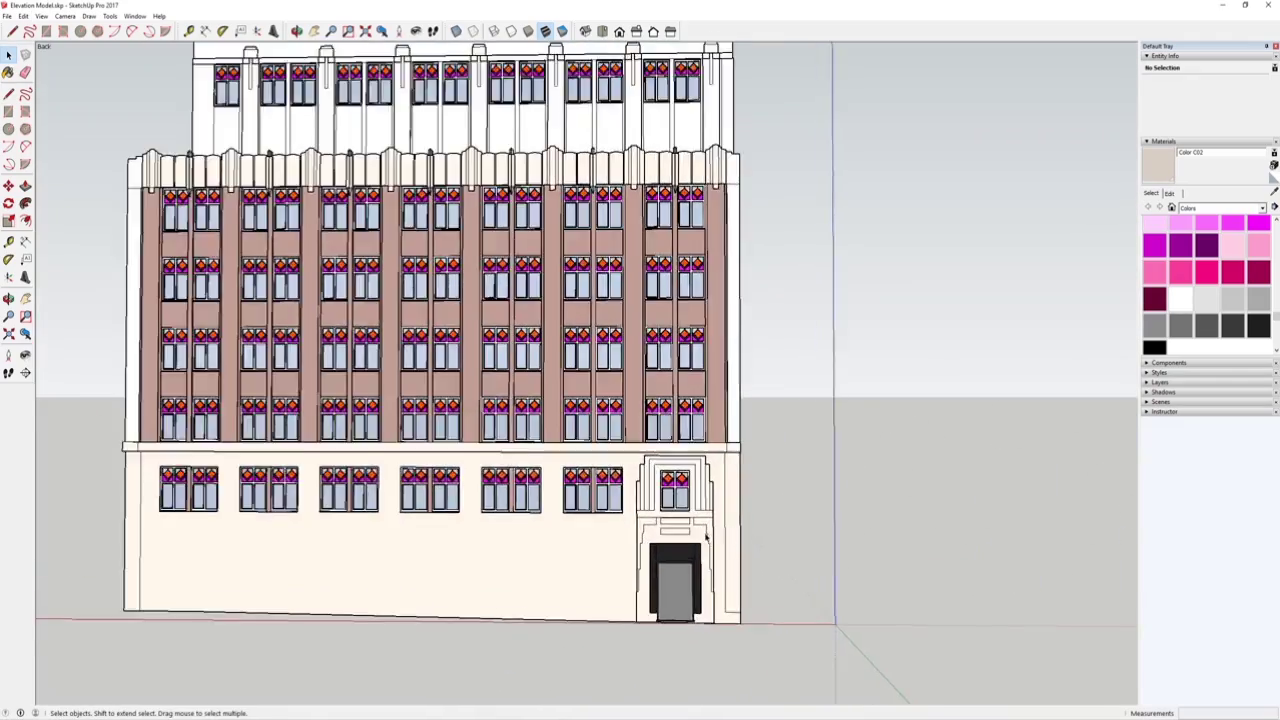
scroll(706, 537, "up", 8)
left_click(694, 466)
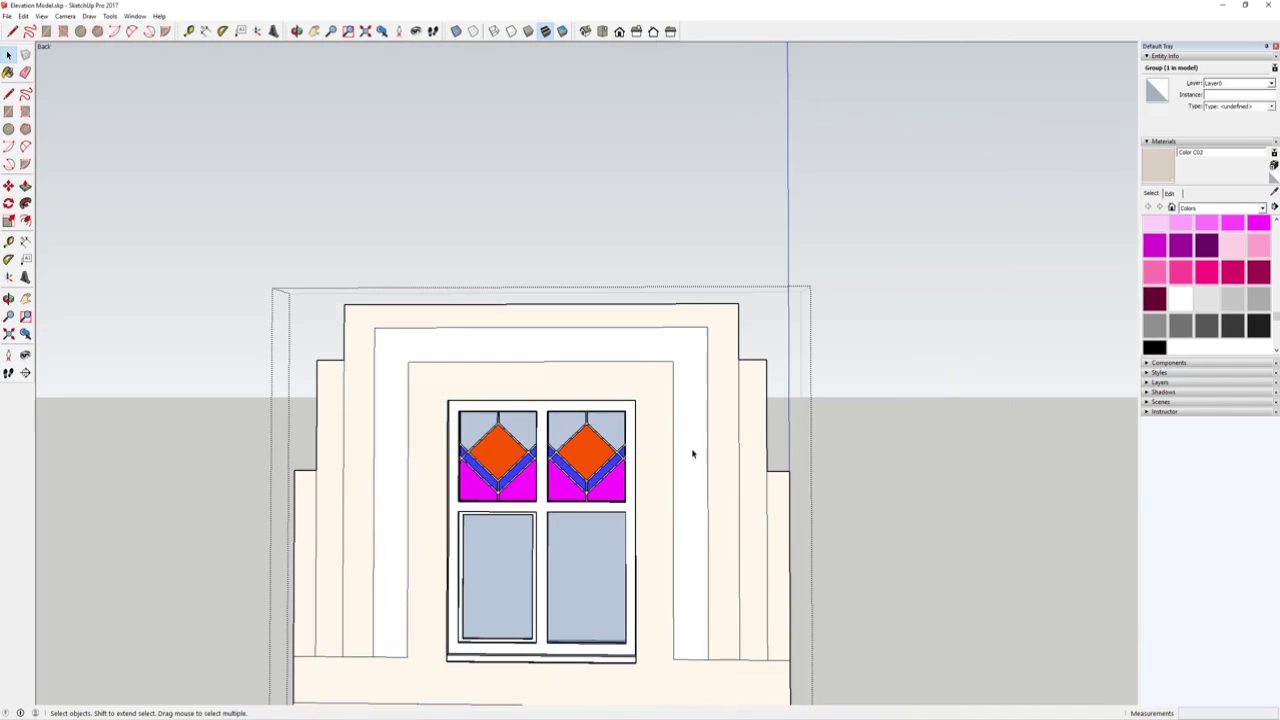
double_click(692, 454)
key("b")
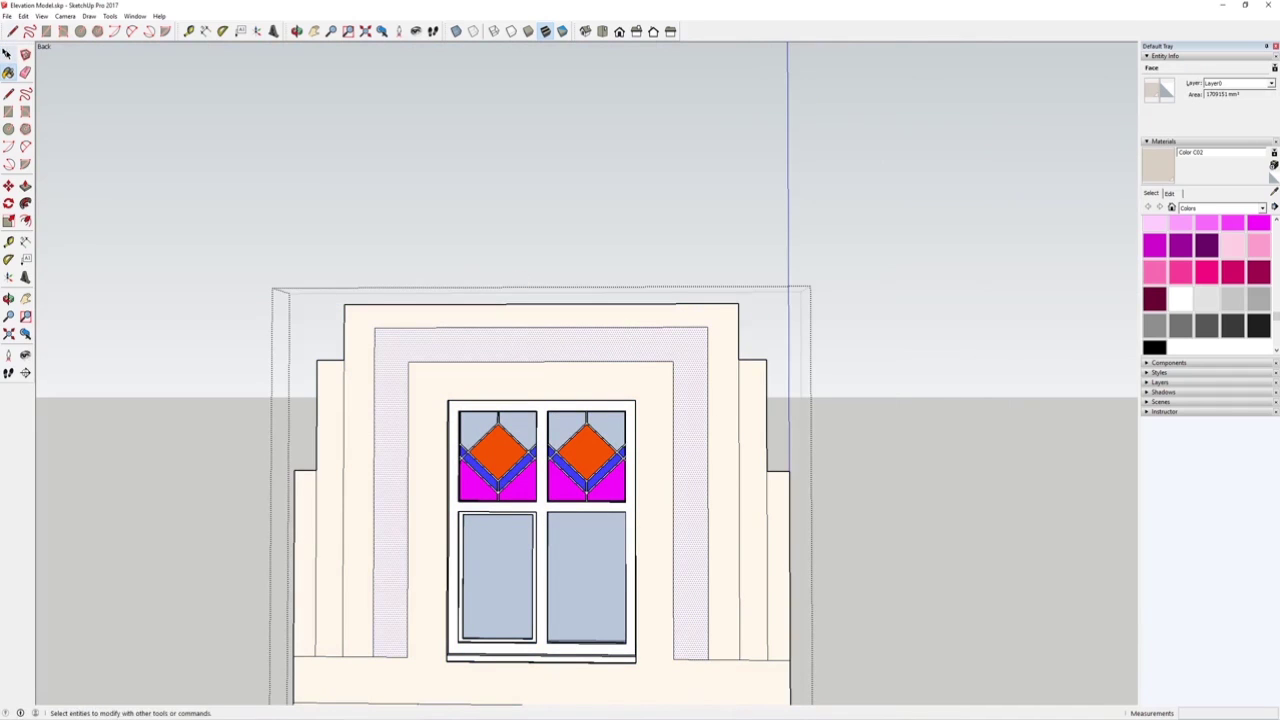
left_click(8, 55)
left_click(434, 212)
Inspect the colours and depth of the whole facade from several angles.
scroll(690, 430, "down", 5)
middle_click_drag(677, 517, 416, 507)
scroll(416, 507, "down", 2)
scroll(691, 471, "down", 3)
middle_click_drag(350, 462, 656, 393, "shift")
left_click(689, 371)
scroll(655, 393, "up", 6)
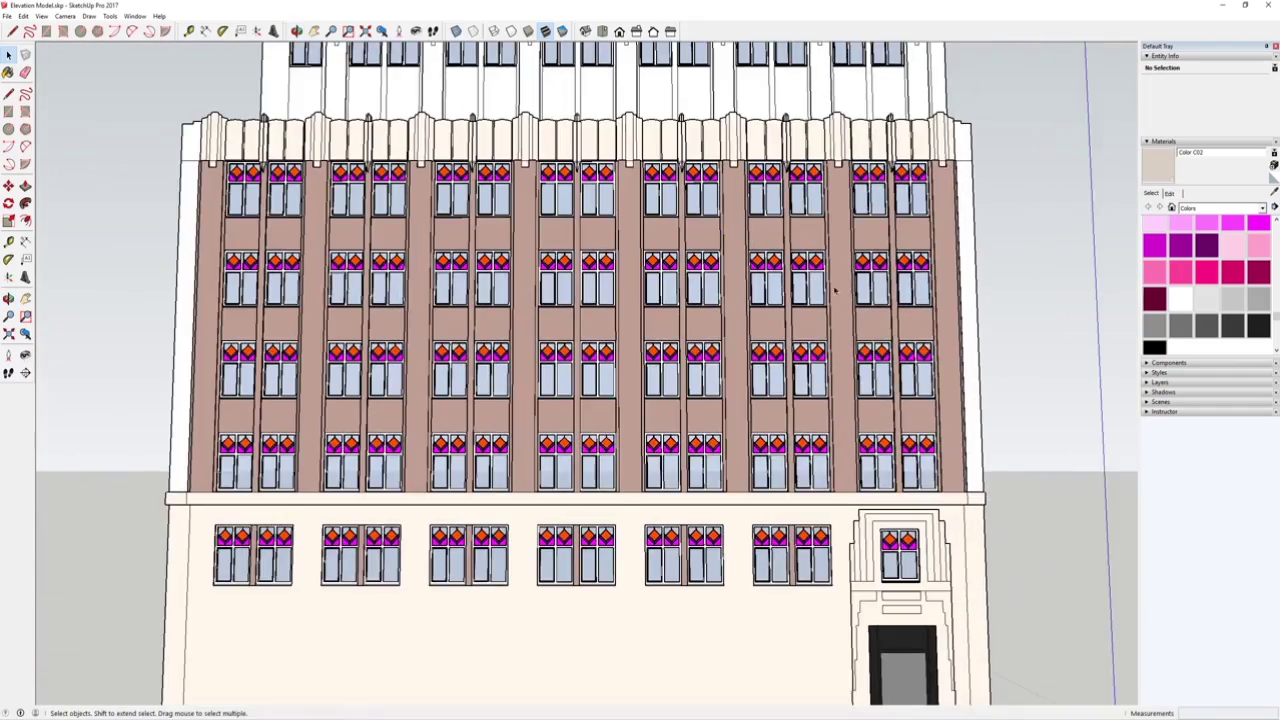
scroll(835, 290, "down", 2)
middle_click_drag(676, 366, 556, 438)
middle_click_drag(630, 354, 907, 252)
scroll(907, 252, "down", 1)
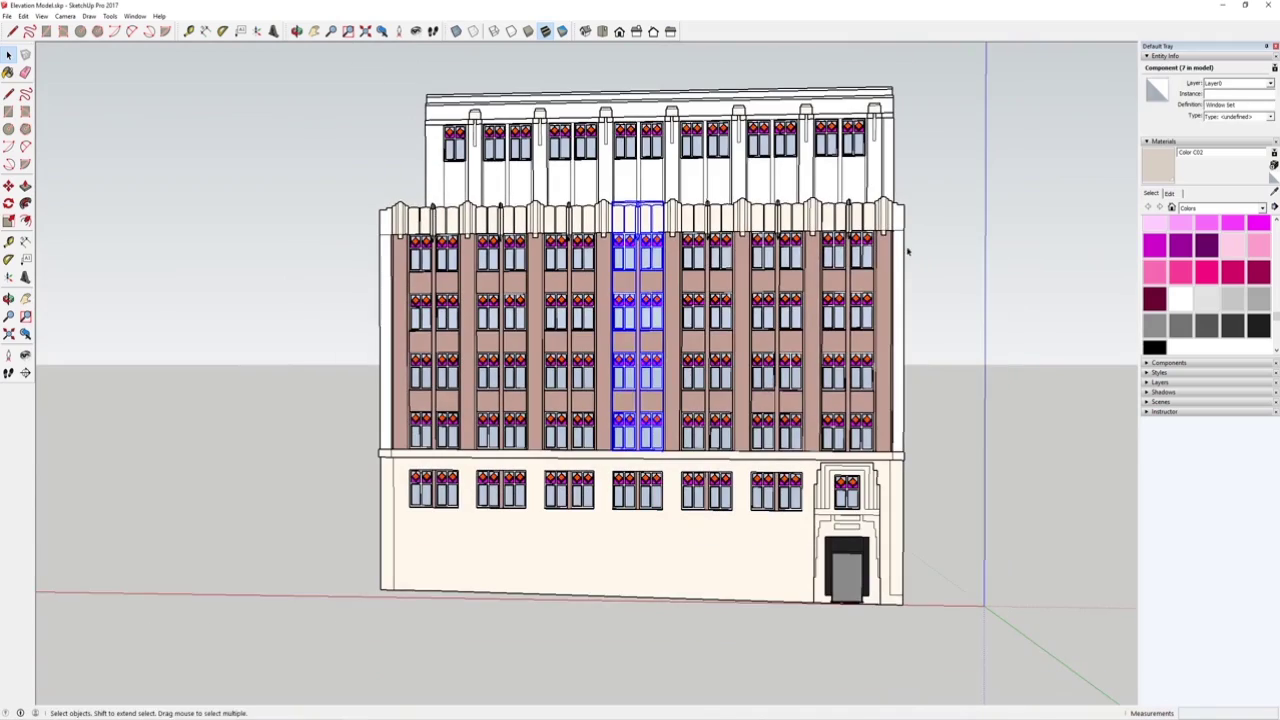
middle_click_drag(724, 298, 805, 236)
left_click(930, 262)
scroll(800, 340, "up", 2)
middle_click_drag(790, 343, 682, 366)
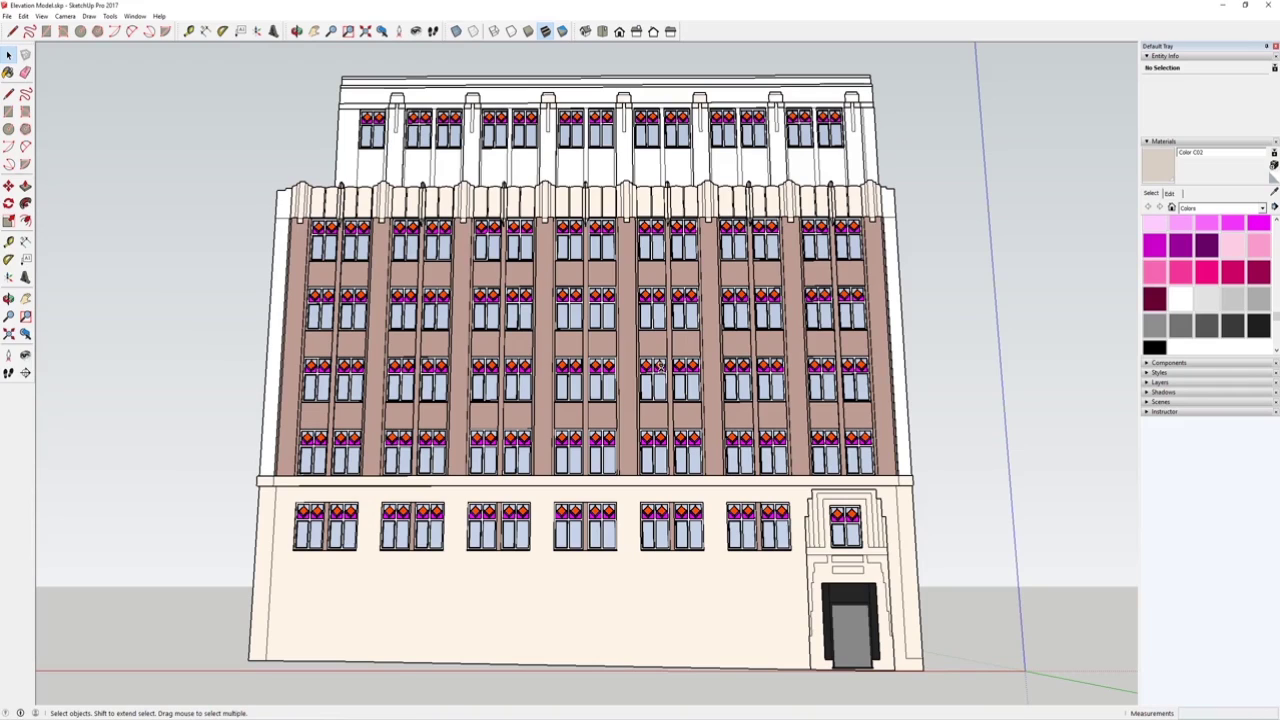
middle_click_drag(652, 205, 668, 190)
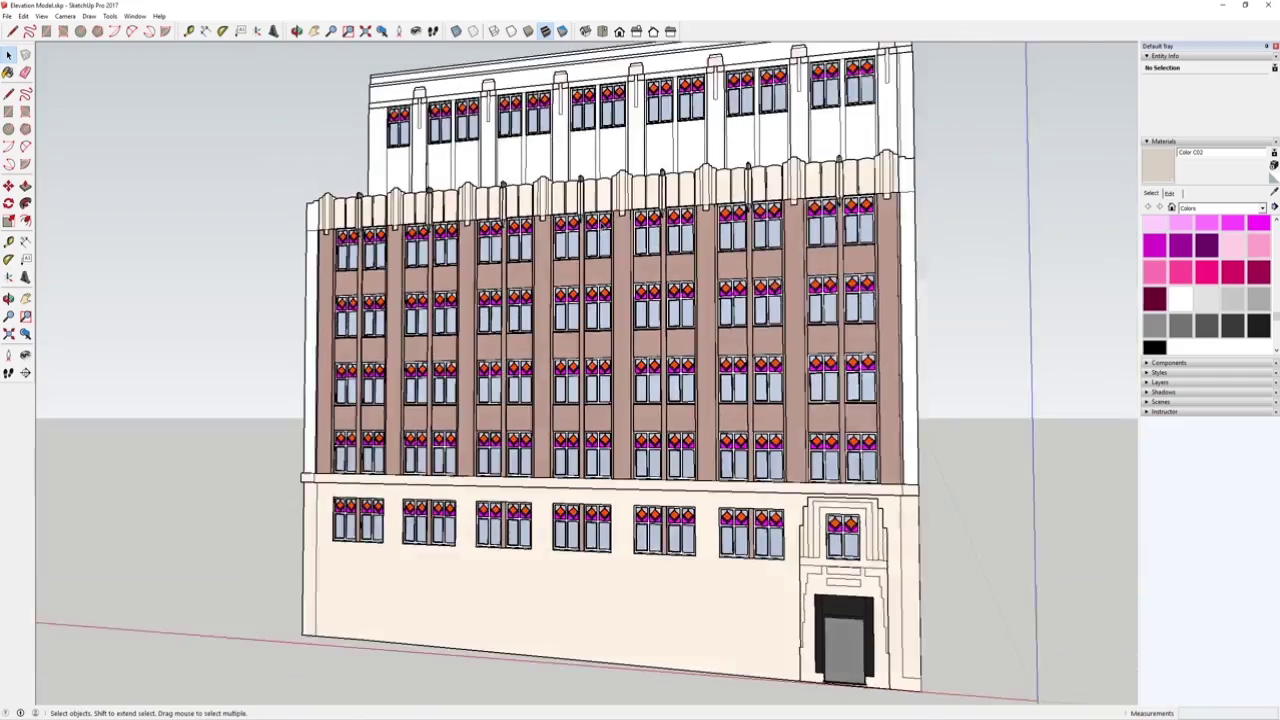
Open the pillar group at the parapet for editing and examine where the brick pillars meet the stone caps.
scroll(675, 180, "up", 6)
scroll(634, 248, "down", 6)
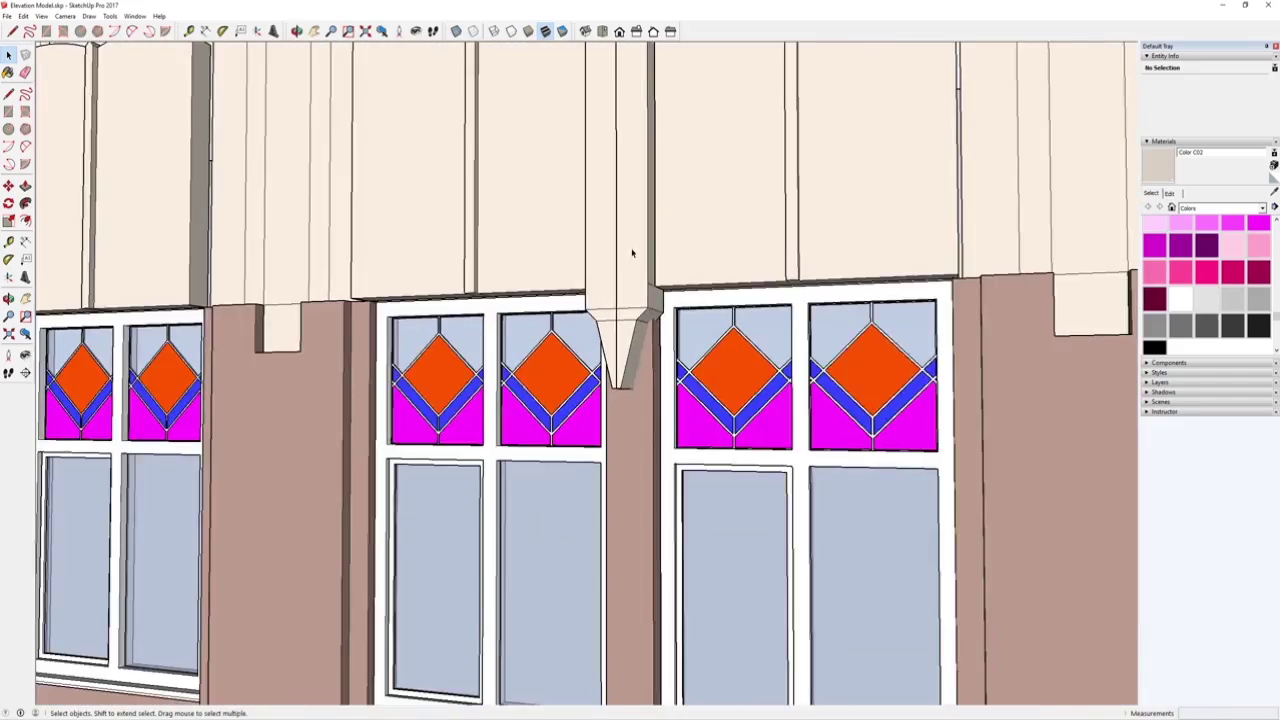
middle_click_drag(631, 252, 606, 429)
double_click(419, 264)
scroll(419, 264, "up", 2)
left_click(419, 264)
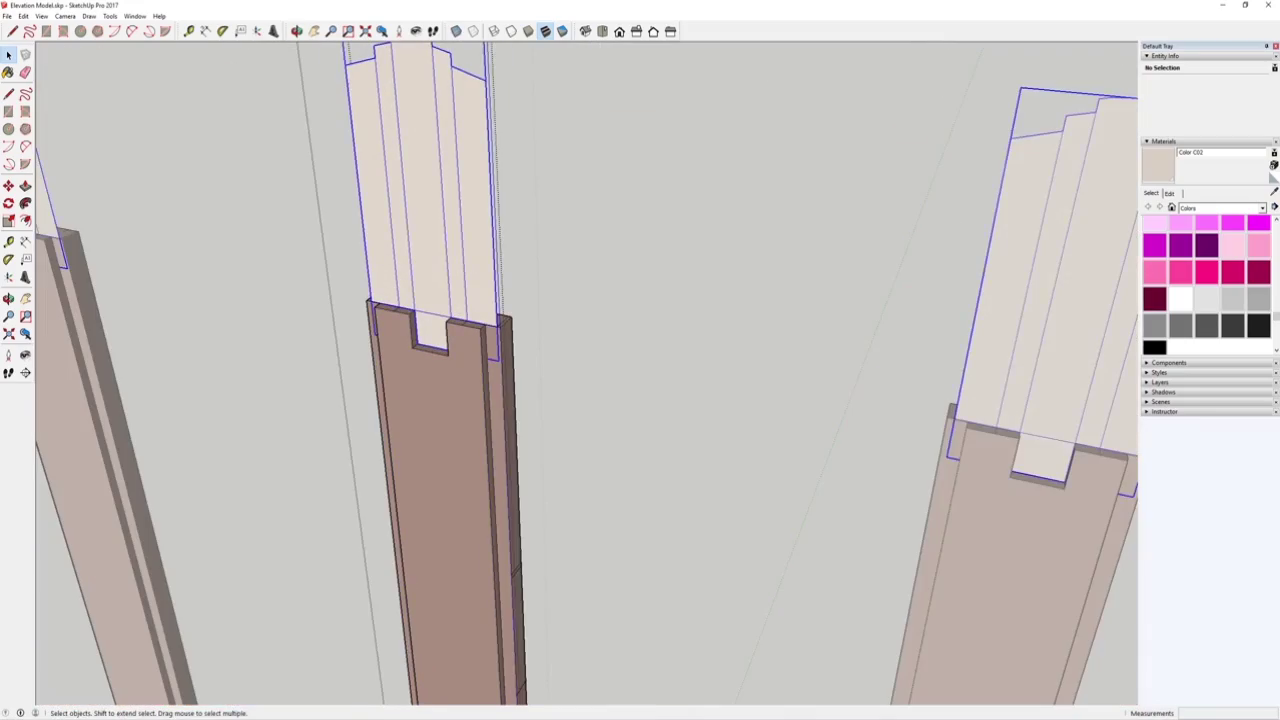
Switch to the Night shot photo in Windows Photo Viewer and examine the stone parapet, its caps and the brick pillar tops.
left_click(748, 718)
left_click(805, 688)
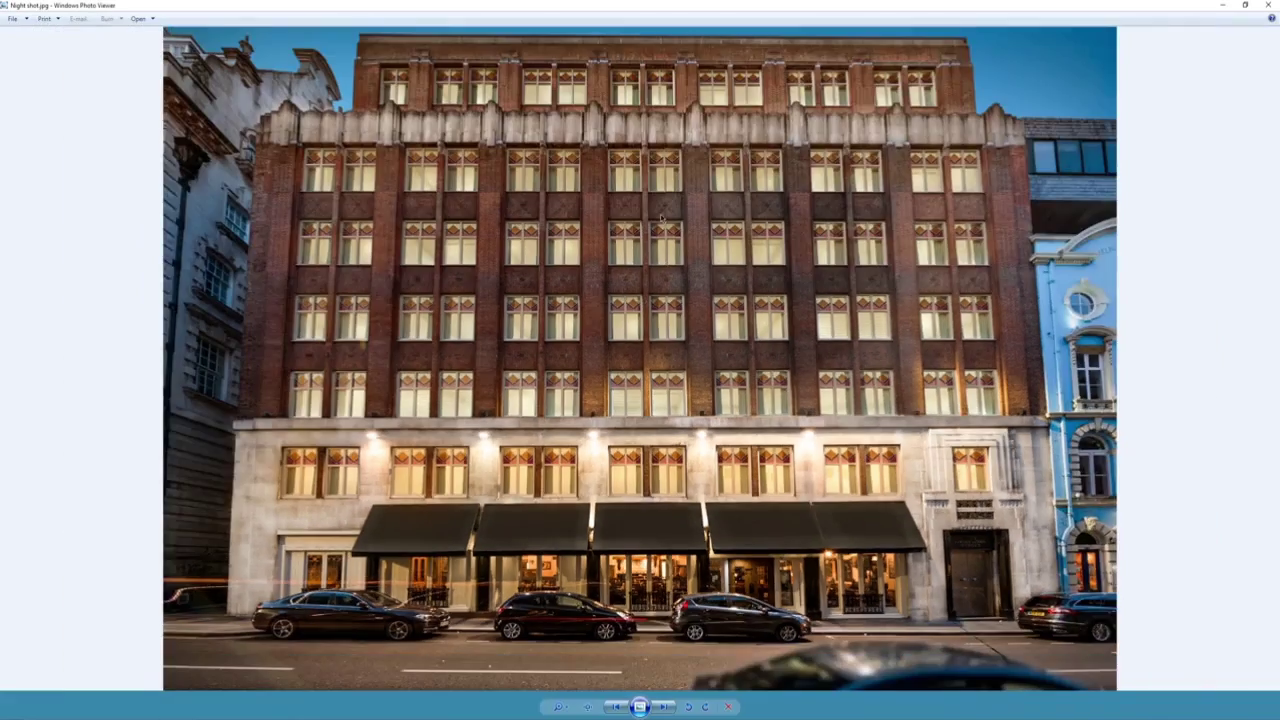
scroll(533, 178, "up", 5)
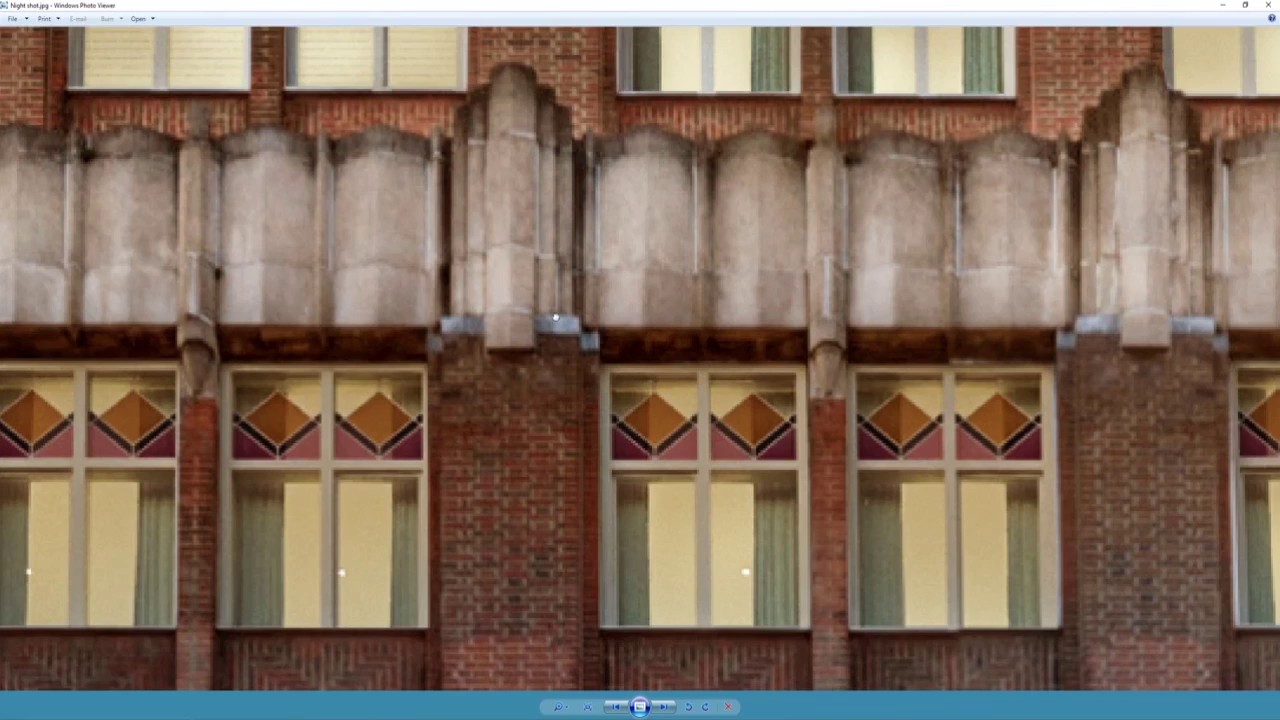
left_click_drag(556, 317, 542, 309)
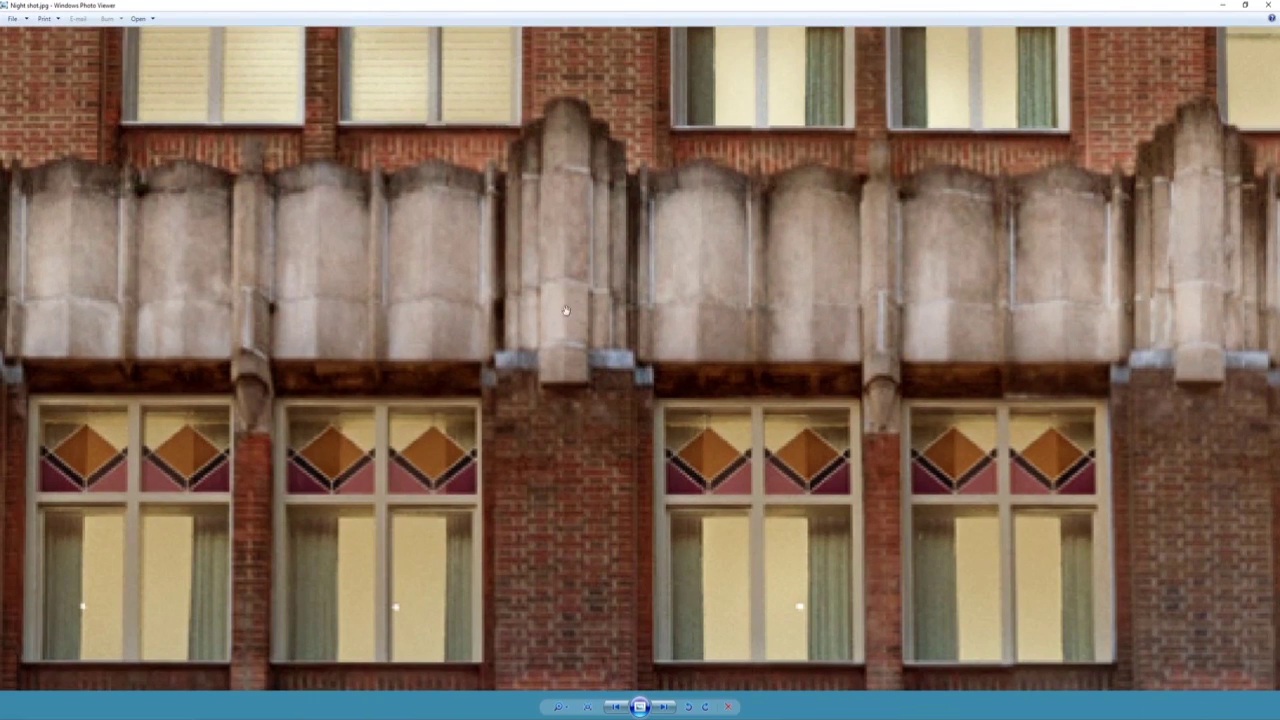
left_click_drag(660, 315, 630, 311)
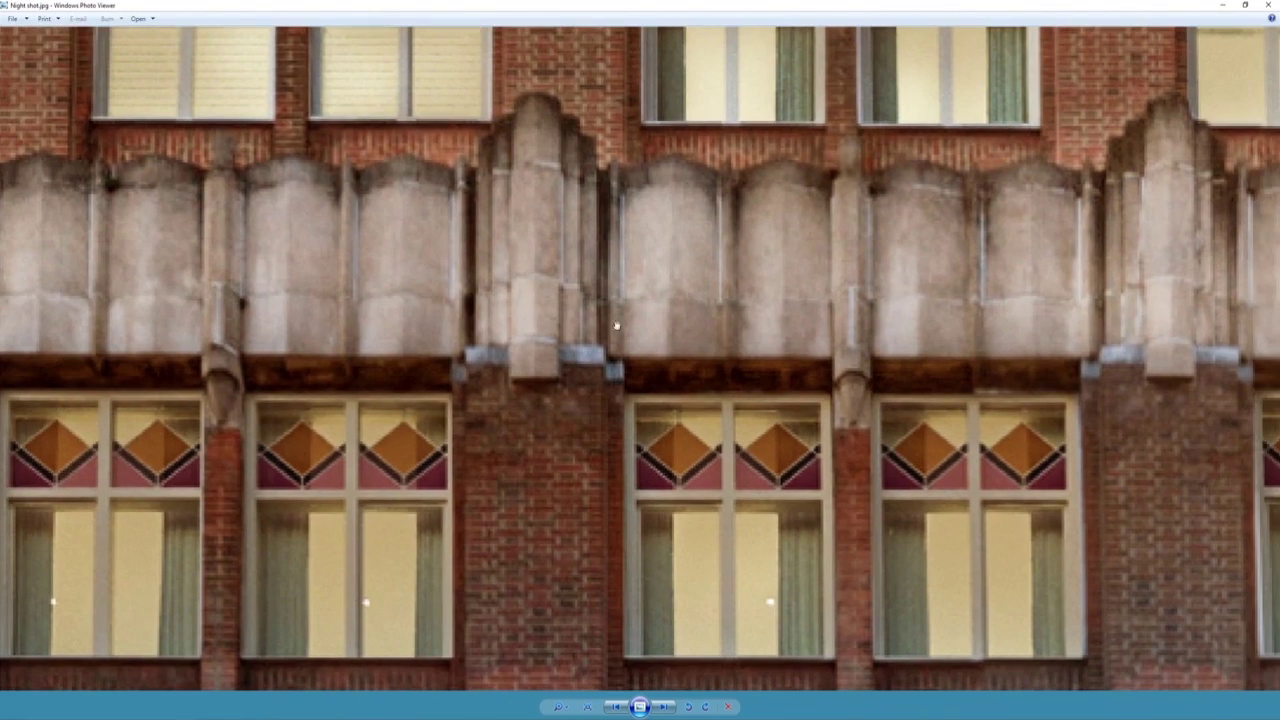
scroll(619, 265, "down", 2)
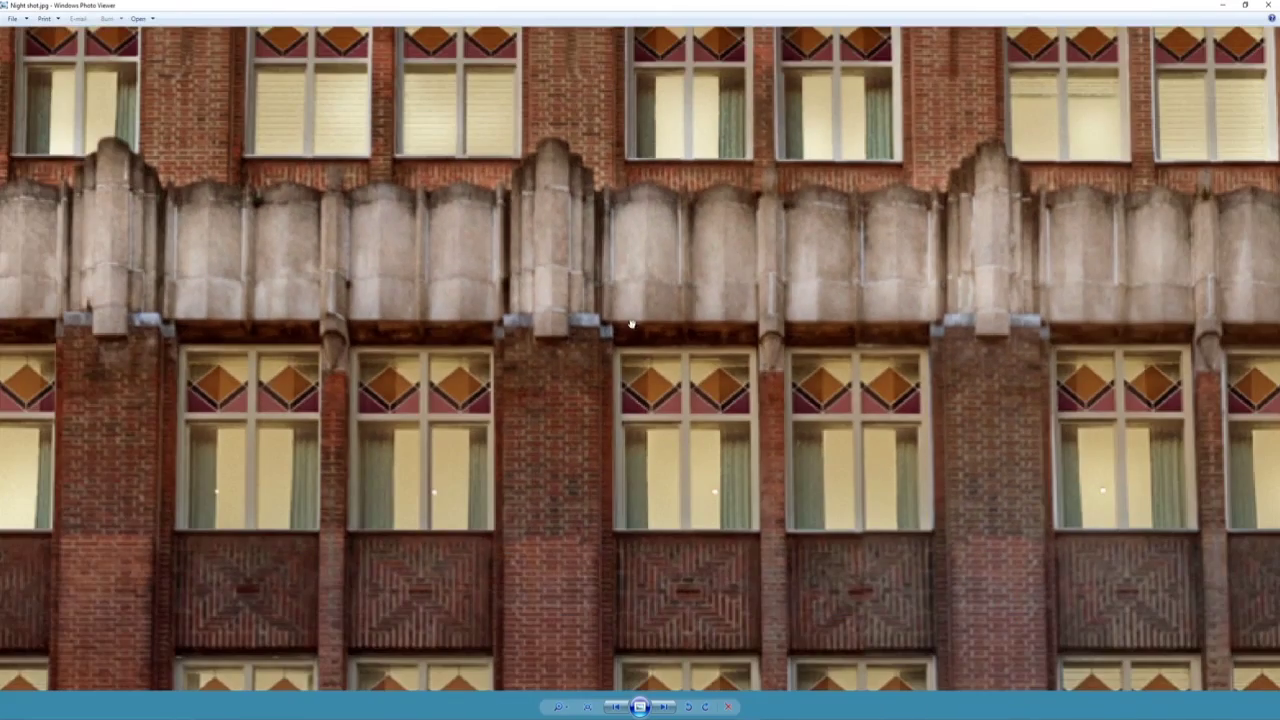
scroll(631, 324, "down", 1)
scroll(419, 281, "up", 1)
scroll(454, 307, "down", 5)
scroll(532, 136, "up", 2)
scroll(531, 177, "down", 3)
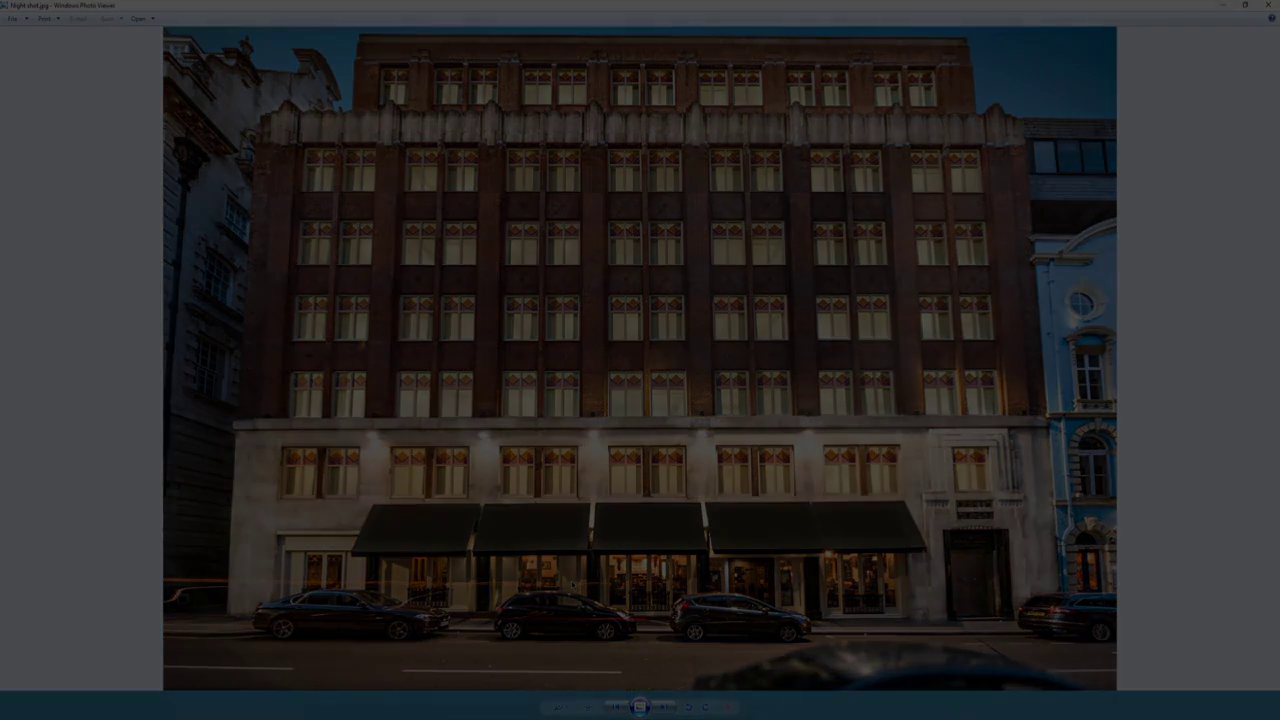
mouse_move(674, 717)
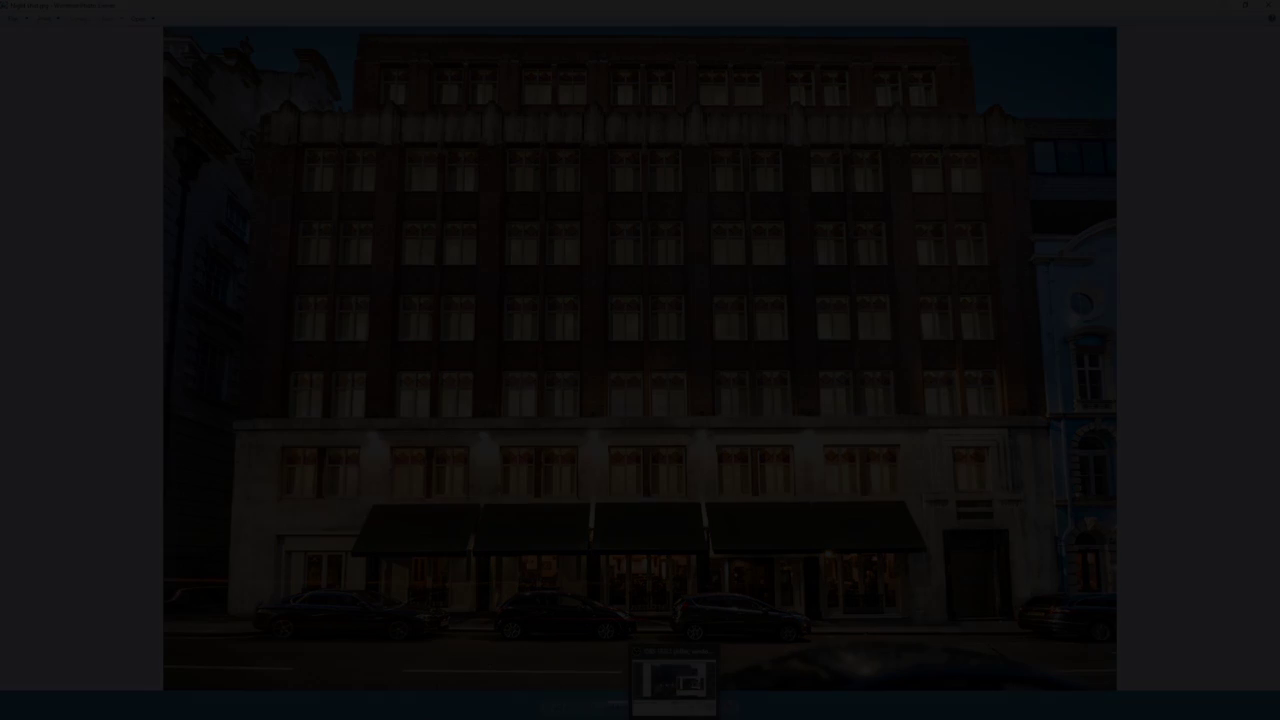